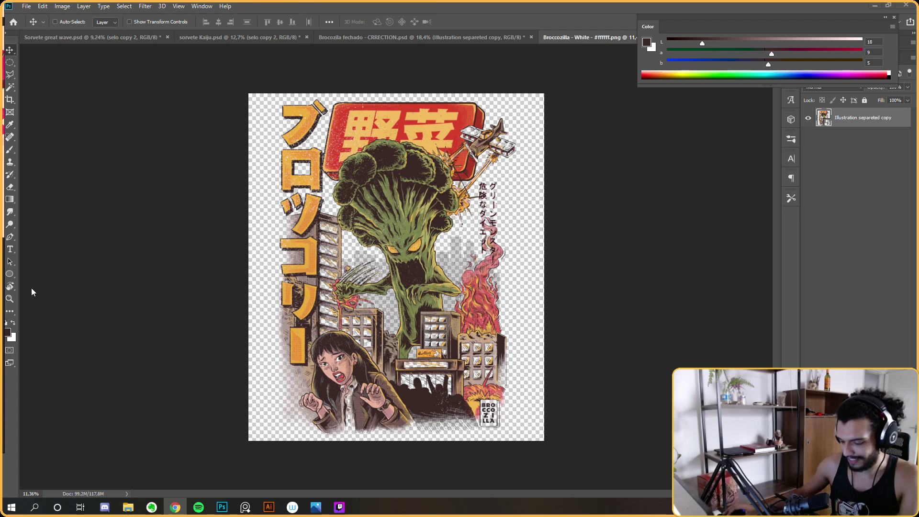
Close the Broccozilla PNG and the Brocozila fechado PSD, saving the PSD's changes, and bring up Sorvete great wave.psd
left_click_drag(759, 25, 786, 54)
left_click(740, 37)
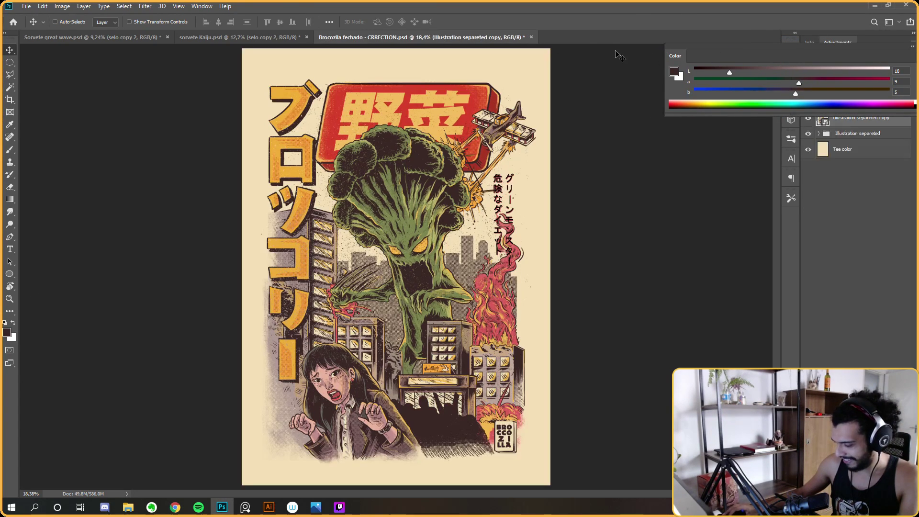
left_click(531, 38)
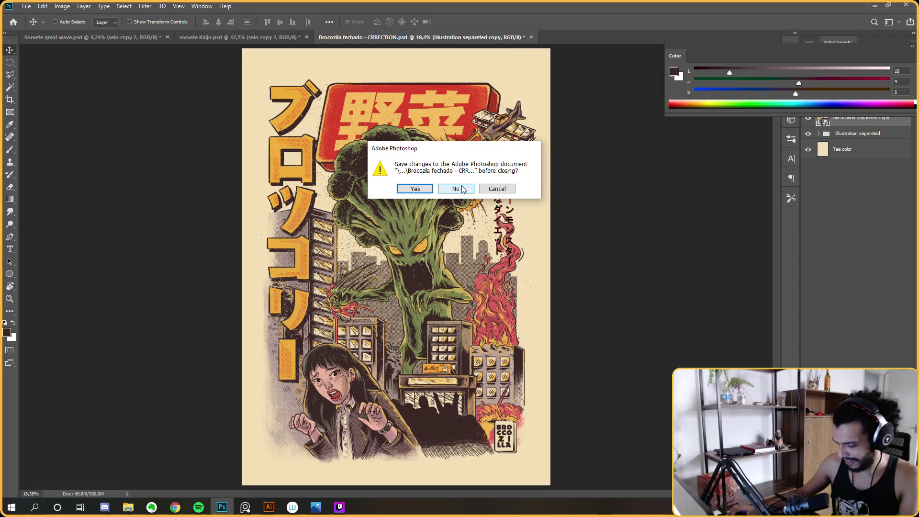
left_click(414, 189)
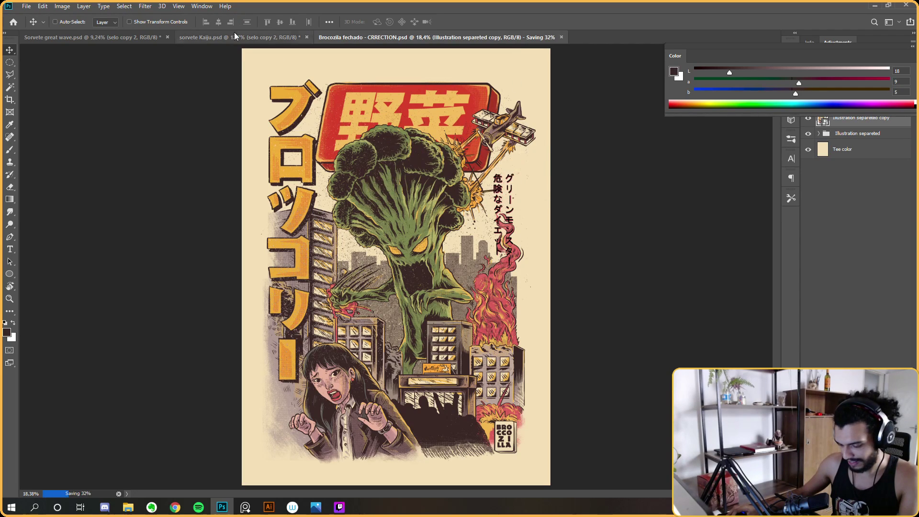
left_click(144, 37)
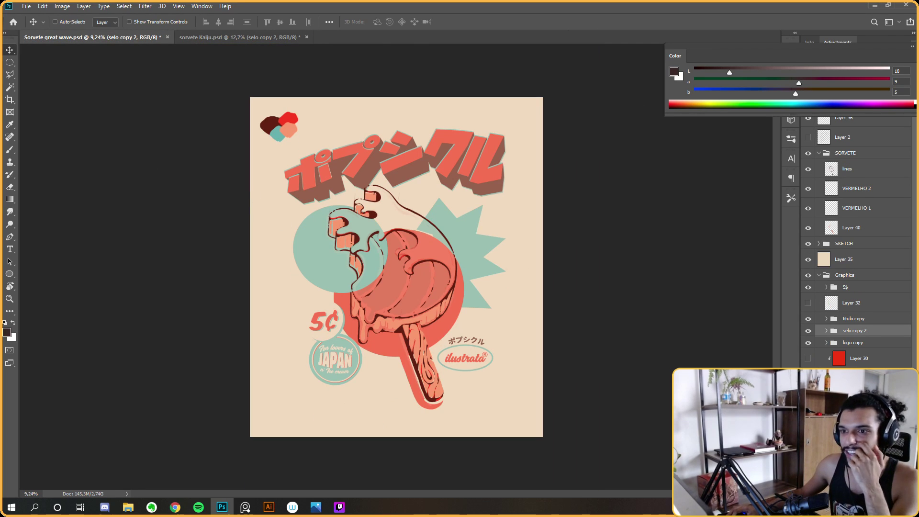
key("alt+Tab")
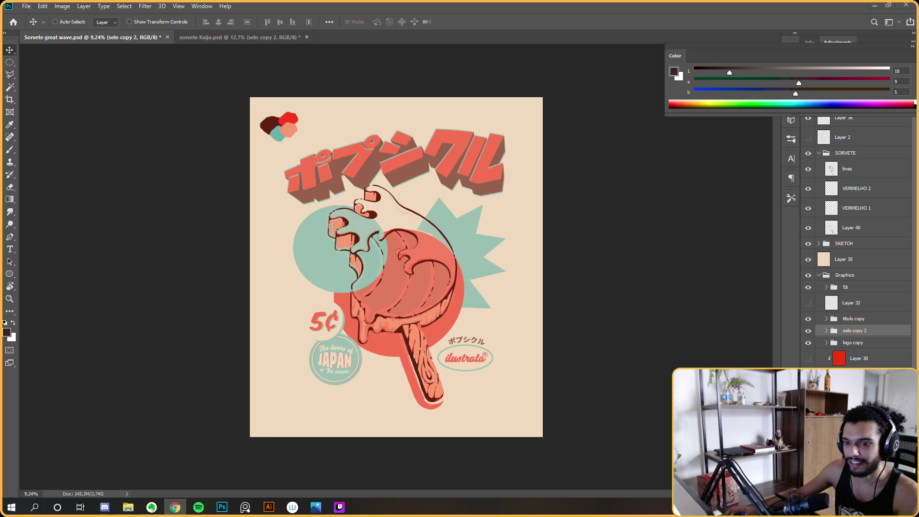
key("alt+Tab")
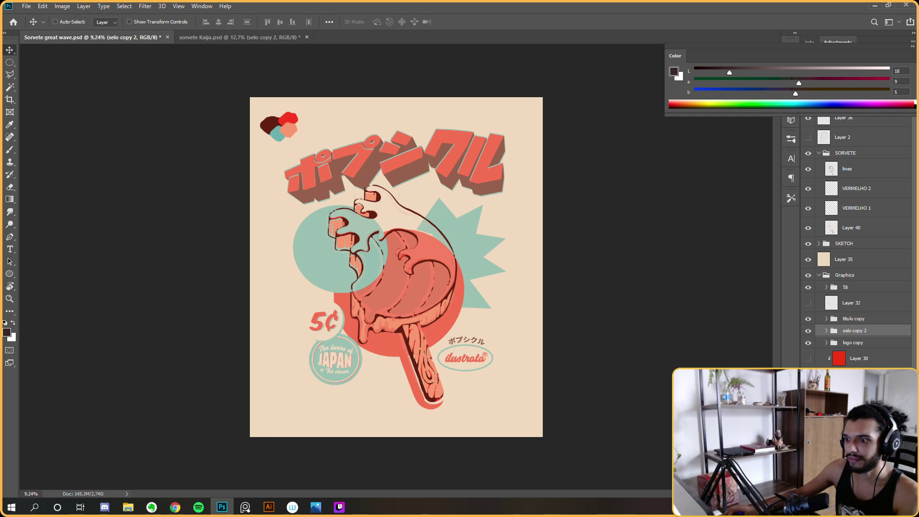
key("alt+Tab")
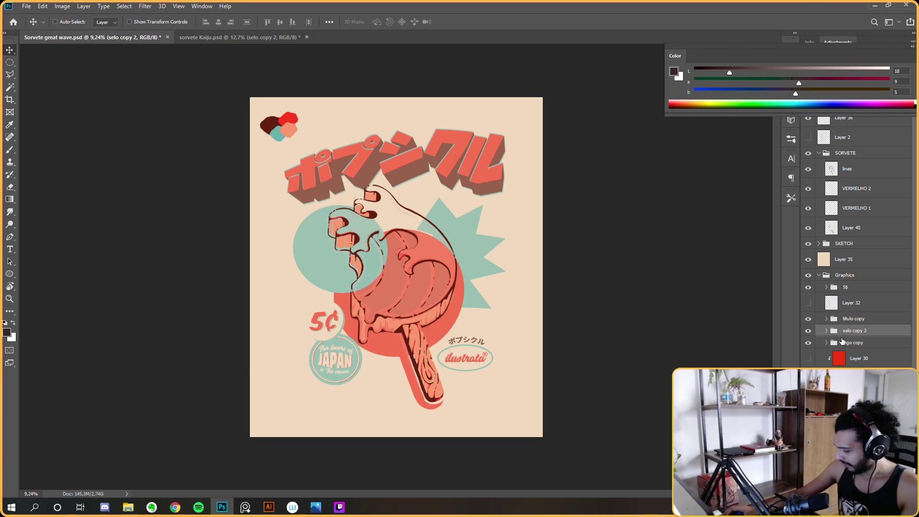
Collapse the Graphics group and toggle its visibility to check the popsicle without it, leaving it shown
left_click(831, 244)
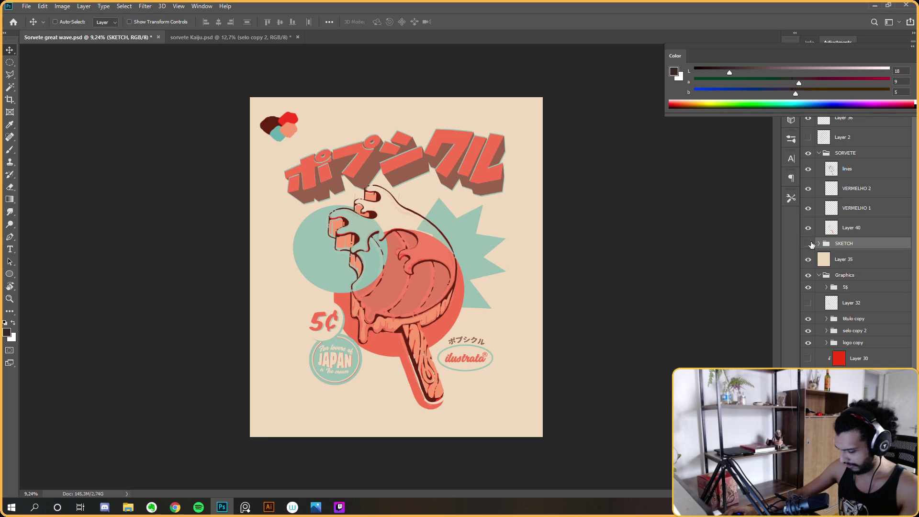
left_click(819, 276)
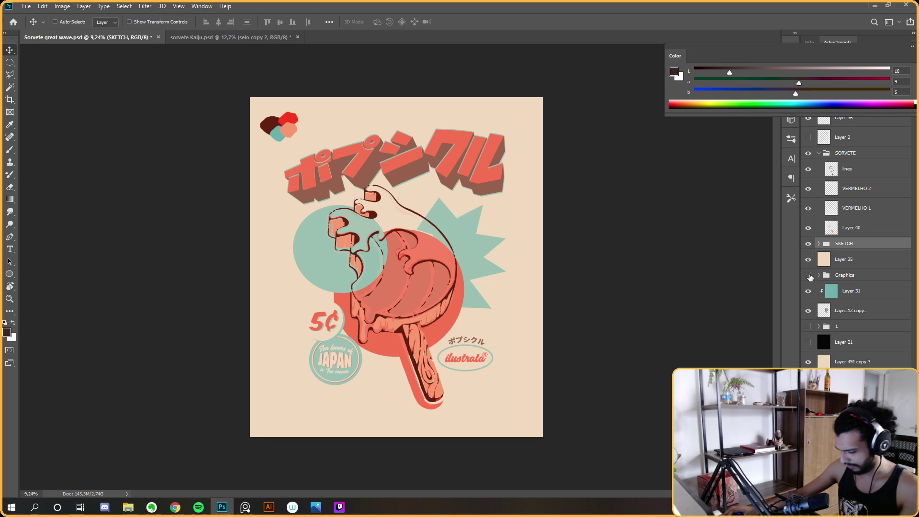
left_click(808, 275)
left_click(808, 275)
left_click(808, 276)
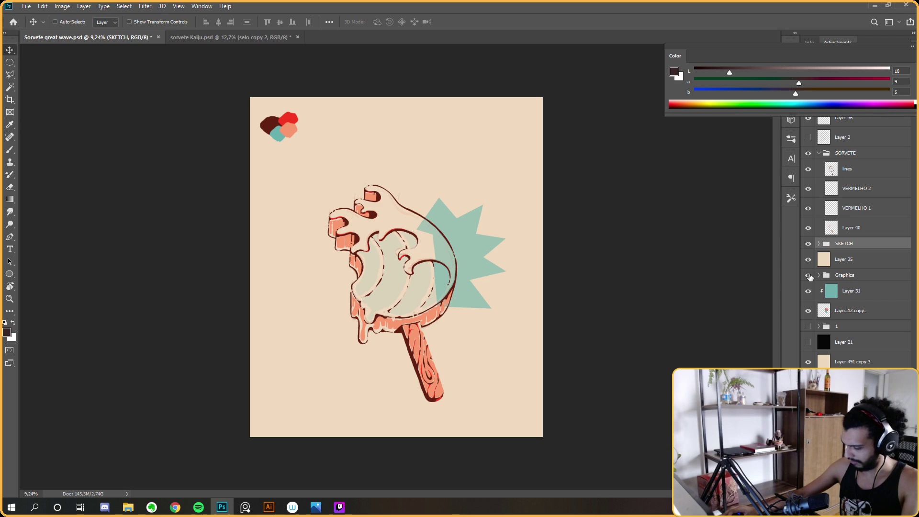
left_click(809, 276)
Sample the teal swatch from the palette on the canvas as the Brush color
key("b")
left_click(277, 133, "alt")
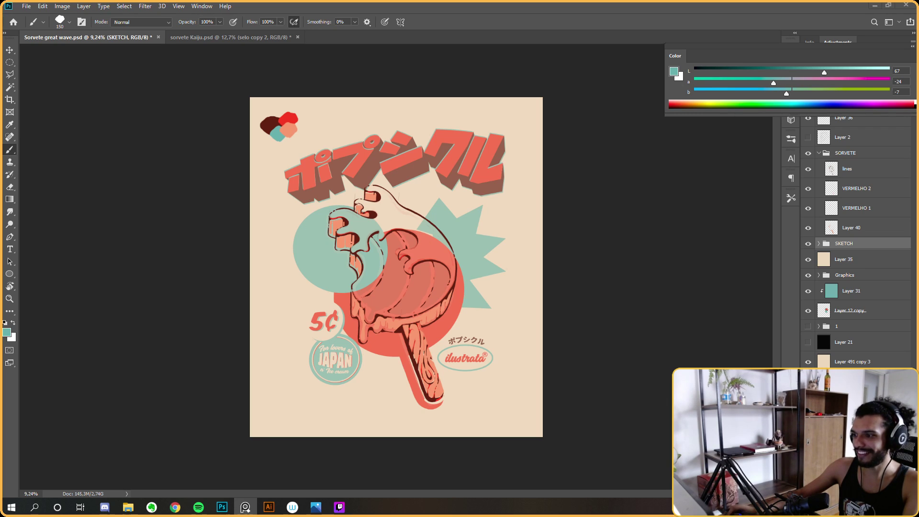
left_click(611, 269)
left_click_drag(437, 281, 474, 287)
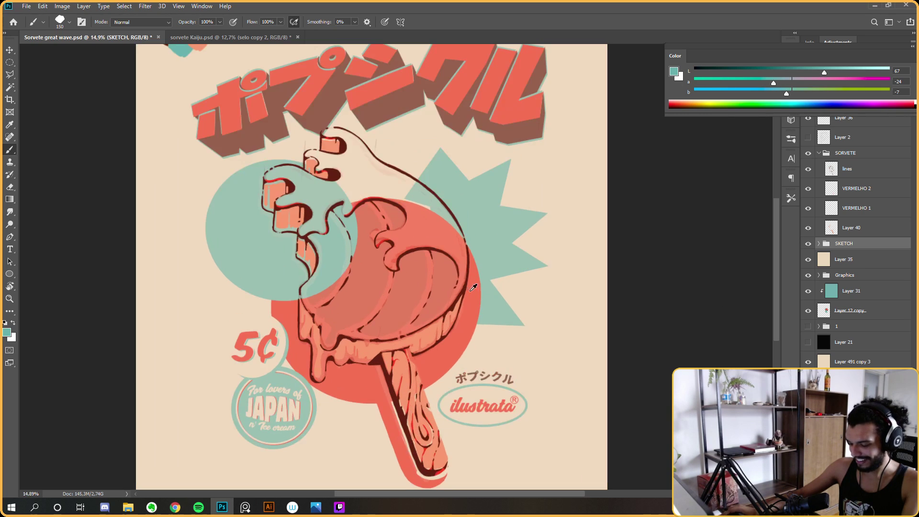
Hide the Graphics group and add a new empty layer inside the SORVETE group, directly below Layer 40
left_click(808, 275)
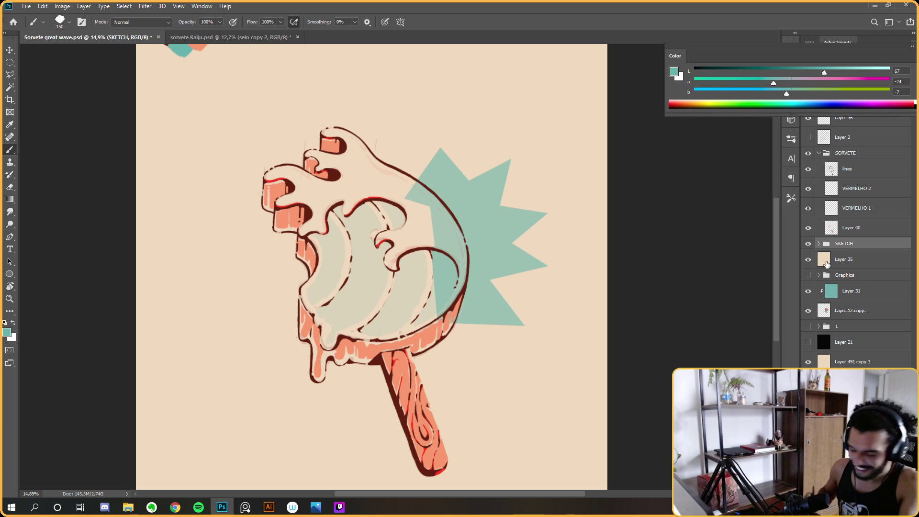
key("ctrl+alt+shift+n")
left_click_drag(851, 247, 862, 230)
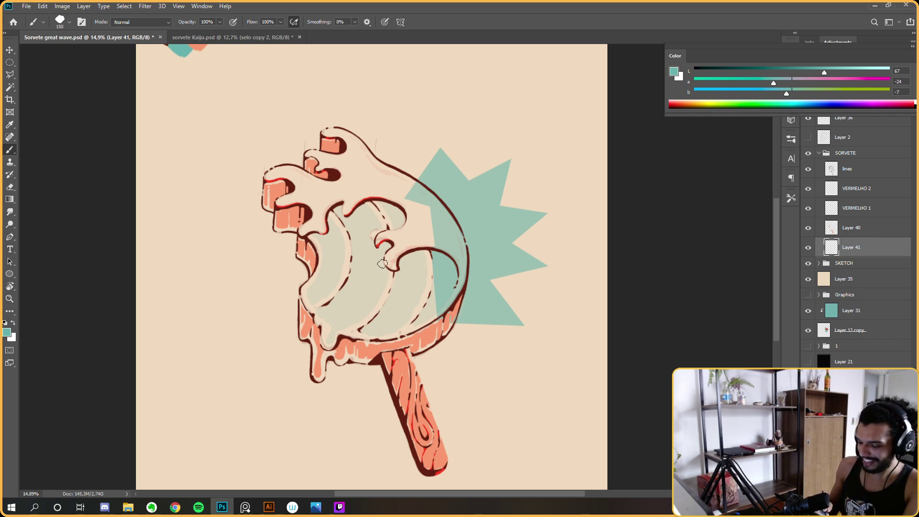
Start a teal outline with a size 300 brush where the first inner band beside the bite meets the wave
key("ctrl+space")
left_click(362, 219)
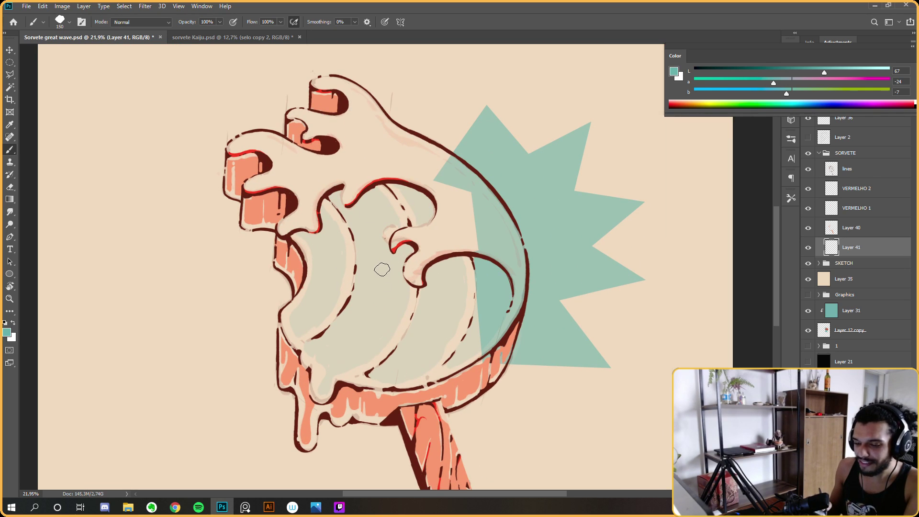
key("f")
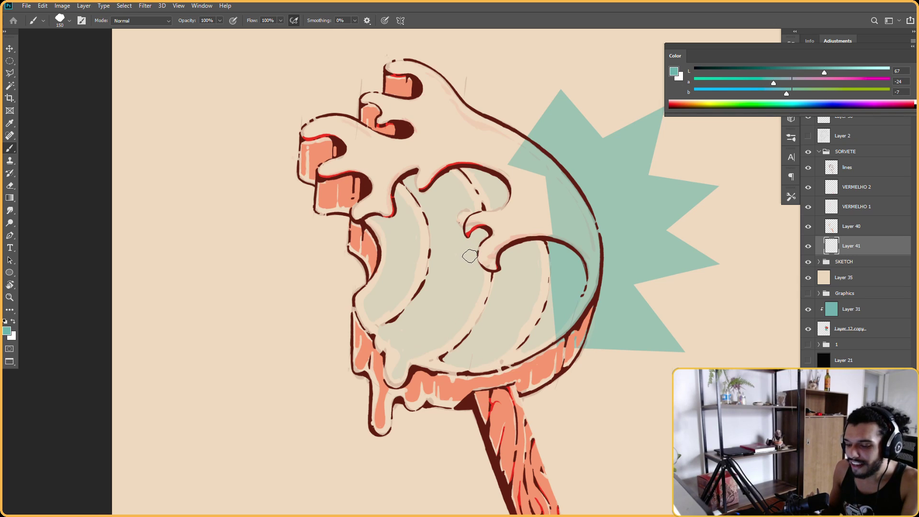
key("r")
left_click_drag(470, 260, 511, 213)
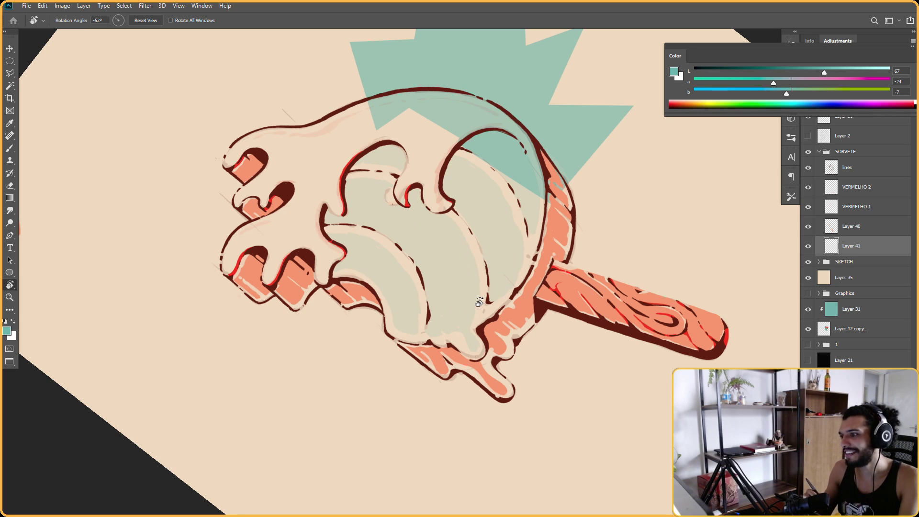
mouse_move(478, 303)
left_mouse_down()
mouse_move(398, 363)
mouse_move(519, 156)
left_mouse_up()
key("b")
left_click_drag(513, 266, 487, 219)
key("r")
left_click_drag(487, 218, 508, 243)
key("b")
key("b")
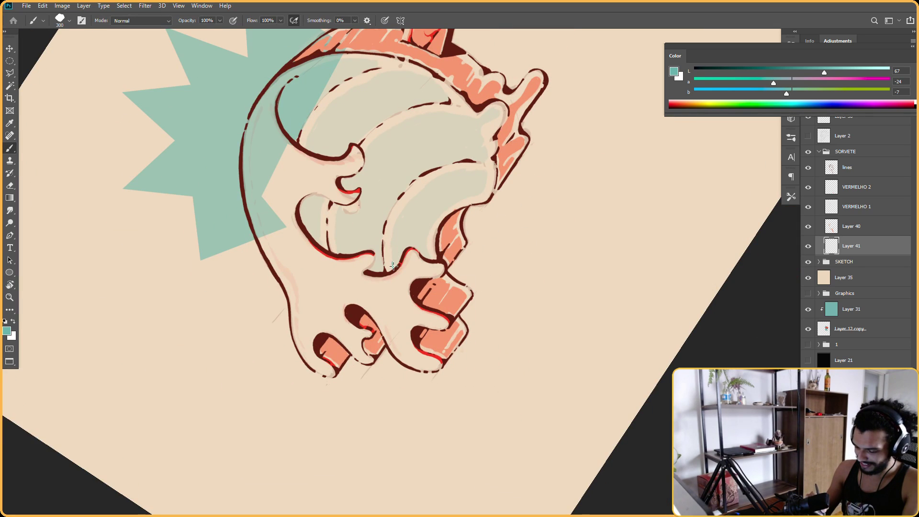
key("r")
left_click_drag(462, 267, 465, 183)
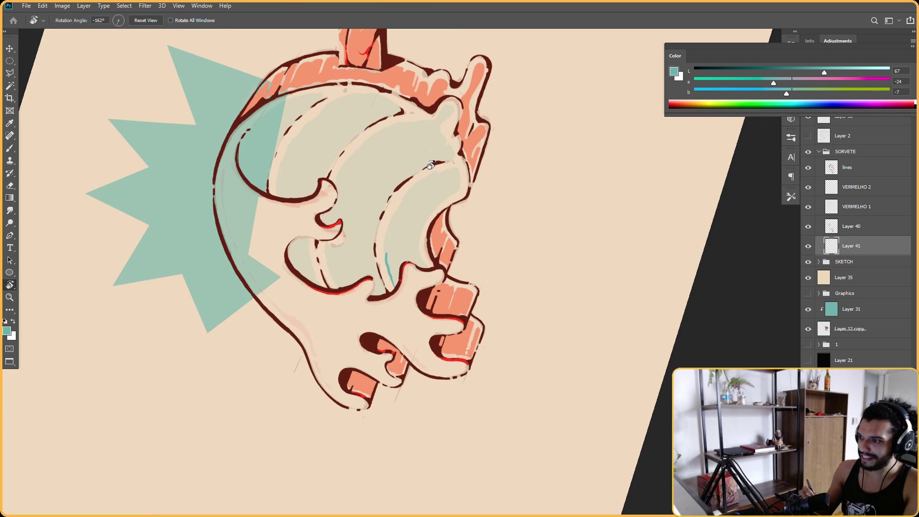
Continue the teal line along the dashed contour of the band beside the bite, reaching the band's far end
key("b")
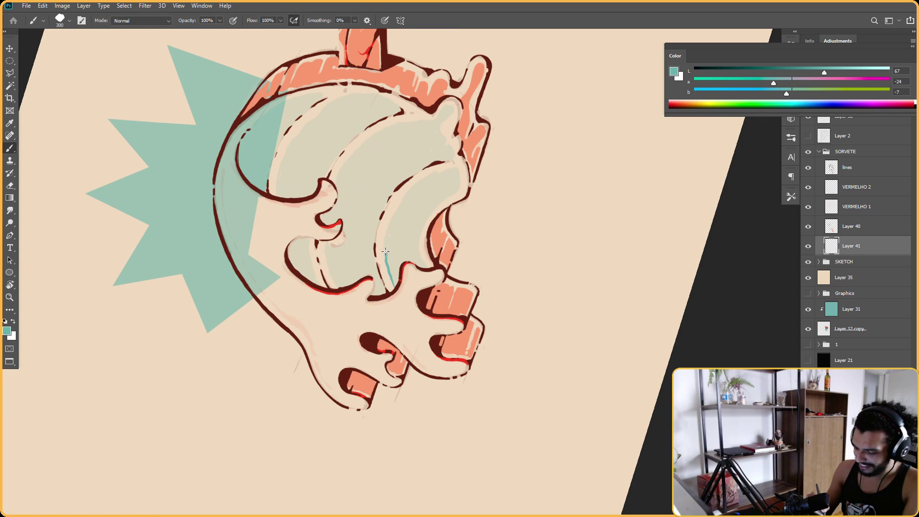
key("r")
mouse_move(394, 213)
left_mouse_down()
mouse_move(377, 239)
mouse_move(400, 193)
left_mouse_up()
key("b")
key("r")
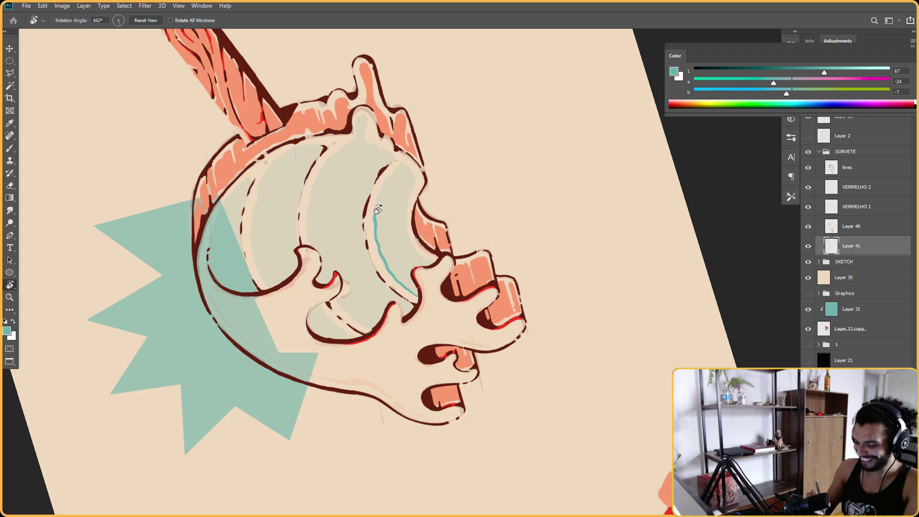
key("b")
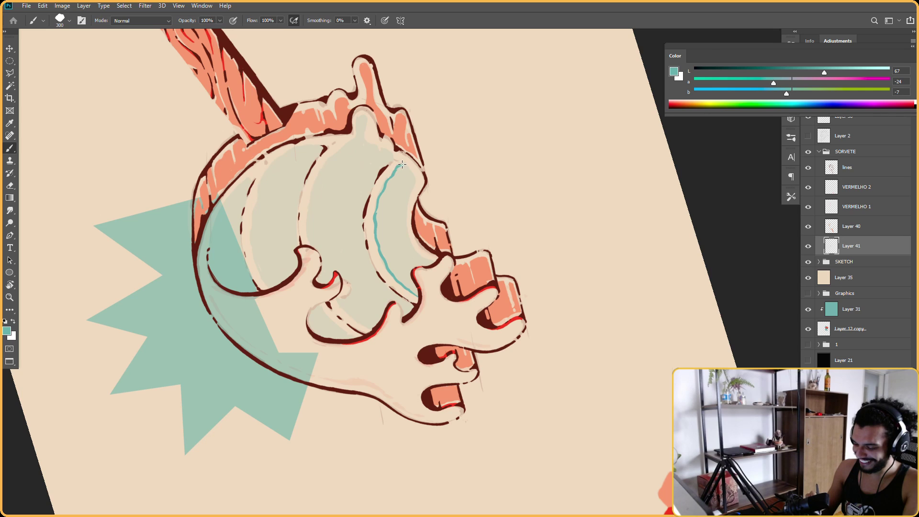
Tidy the far end of the teal line and carry it around the band's rounded tip
key("r")
mouse_move(480, 162)
left_mouse_down()
mouse_move(511, 167)
mouse_move(486, 206)
mouse_move(526, 152)
left_mouse_up()
key("e")
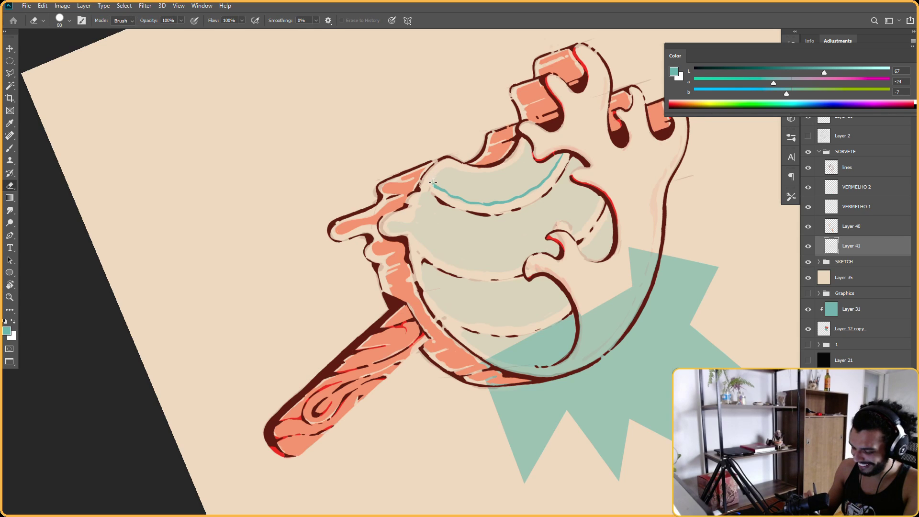
key("b")
key("r")
left_click_drag(536, 182, 429, 179)
key("b")
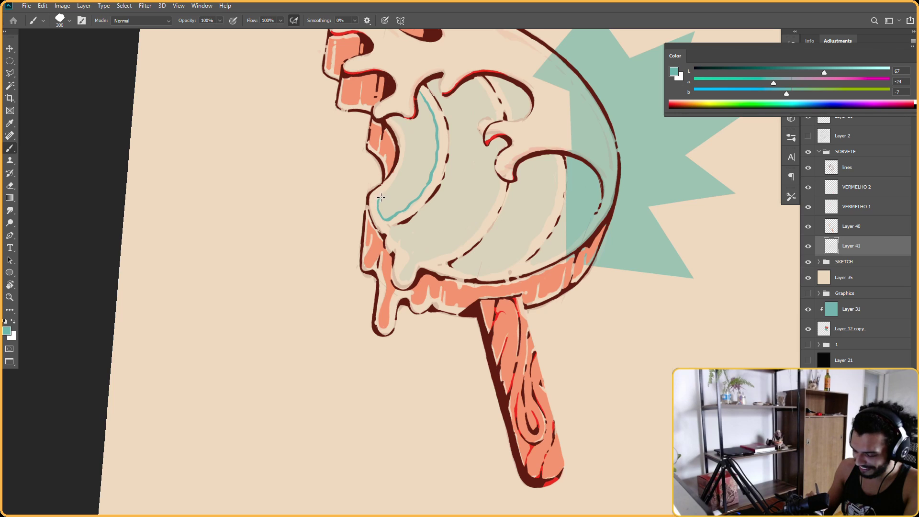
Draw the teal outline from the band's tip partway up the bite edge and clean up the stroke
key("r")
mouse_move(384, 193)
left_mouse_down()
mouse_move(393, 184)
mouse_move(373, 191)
left_mouse_up()
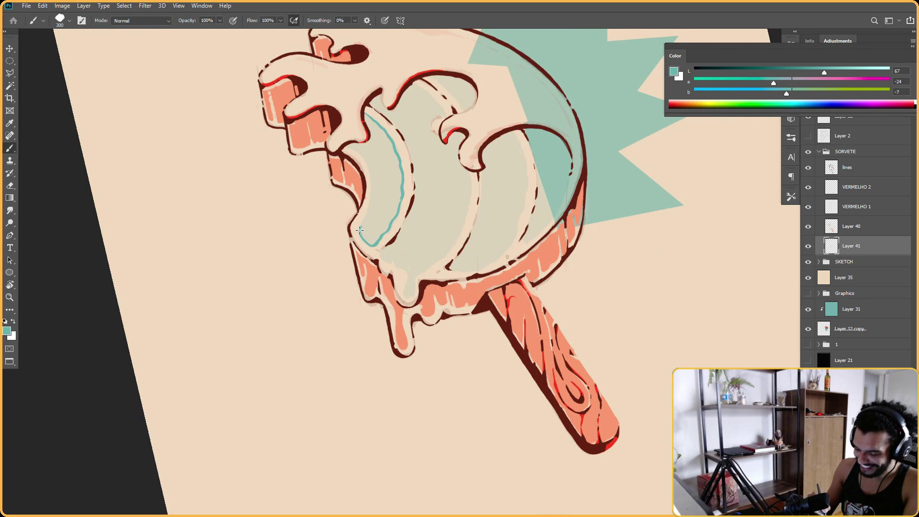
key("r")
mouse_move(375, 170)
left_mouse_down()
mouse_move(453, 91)
mouse_move(389, 111)
left_mouse_up()
key("e")
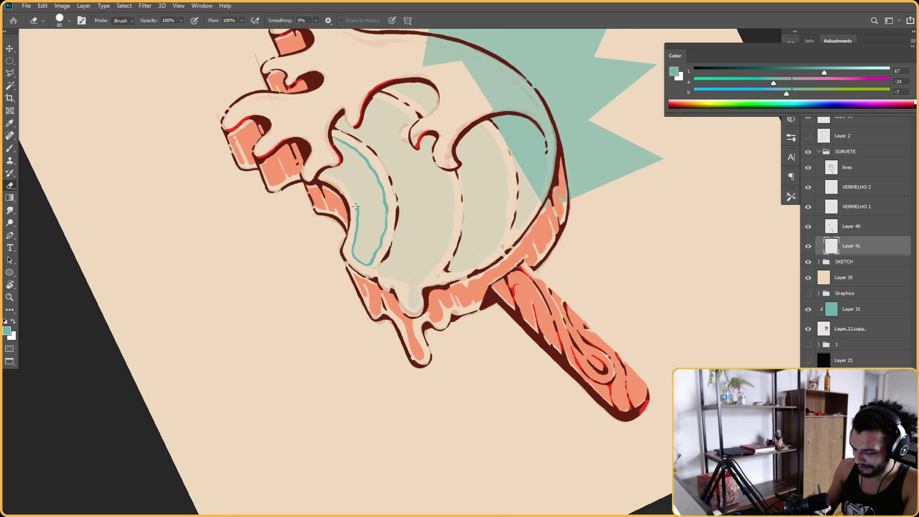
key("b")
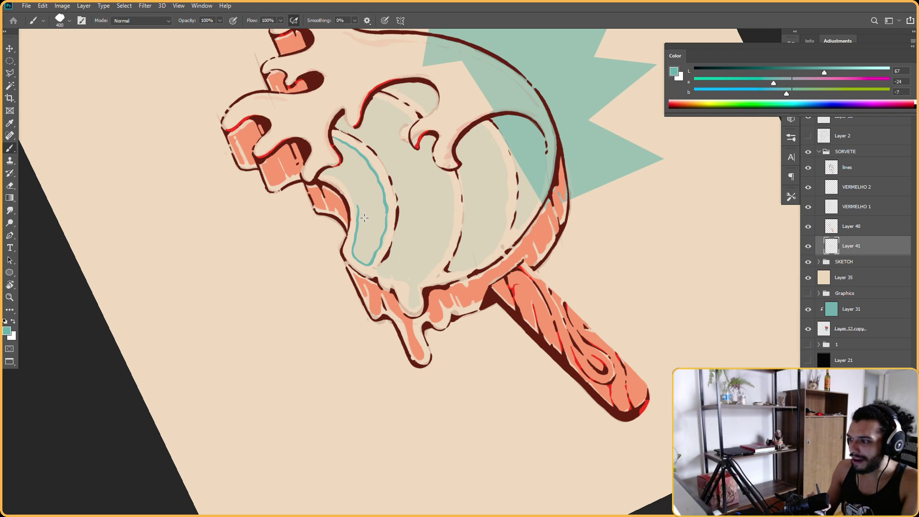
key("e")
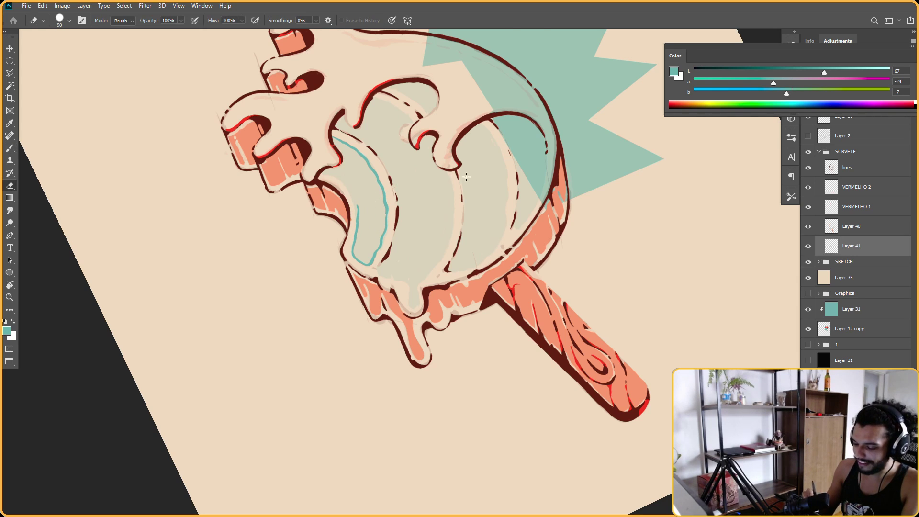
Extend the teal outline along the rest of the bite edge up to the wave's drip
key("r")
left_click_drag(467, 176, 447, 123)
key("b")
key("r")
mouse_move(355, 205)
left_mouse_down()
mouse_move(429, 145)
mouse_move(562, 209)
left_mouse_up()
key("b")
key("r")
mouse_move(582, 81)
left_mouse_down()
mouse_move(557, 320)
mouse_move(425, 375)
left_mouse_up()
mouse_move(574, 272)
left_mouse_down()
mouse_move(530, 150)
mouse_move(539, 192)
left_mouse_up()
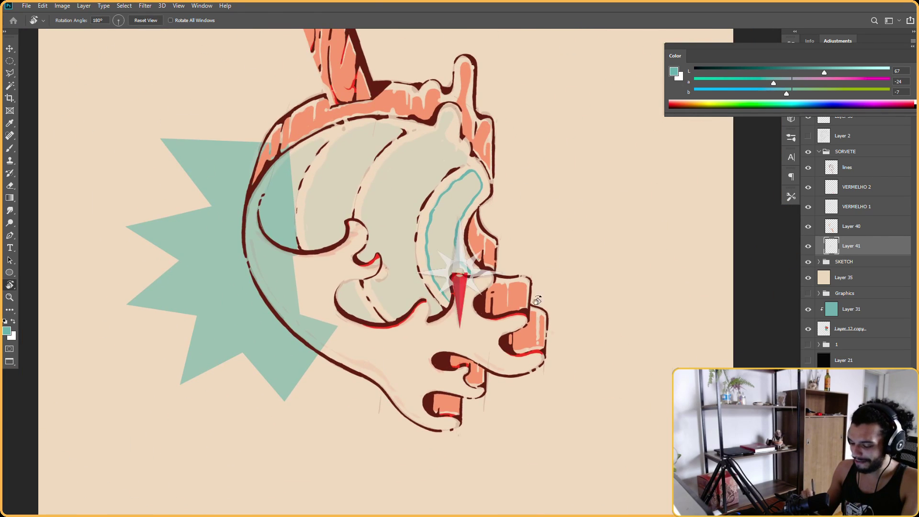
Fill the outlined band beside the bite with solid teal using a size 500 brush
left_click_drag(537, 302, 506, 341)
key("b")
mouse_move(439, 269)
left_mouse_down()
mouse_move(437, 277)
mouse_move(444, 253)
mouse_move(442, 268)
left_mouse_up()
key("r")
mouse_move(503, 203)
left_mouse_down()
mouse_move(441, 230)
mouse_move(452, 211)
mouse_move(446, 254)
left_mouse_up()
key("r")
mouse_move(452, 210)
left_mouse_down()
mouse_move(429, 215)
mouse_move(457, 172)
mouse_move(437, 230)
mouse_move(463, 181)
mouse_move(447, 252)
left_mouse_up()
key("r")
mouse_move(562, 193)
left_mouse_down()
mouse_move(523, 140)
mouse_move(530, 96)
left_mouse_up()
key("b")
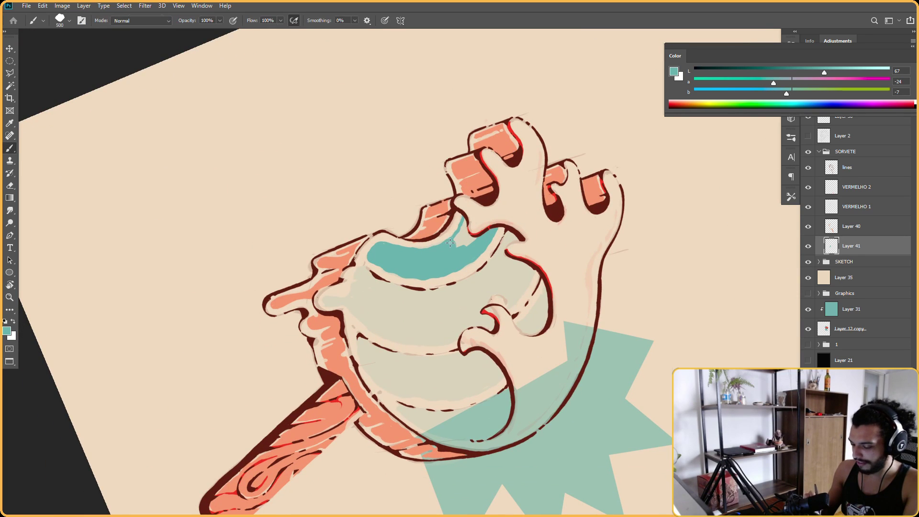
mouse_move(464, 220)
left_mouse_down()
mouse_move(461, 250)
mouse_move(469, 239)
left_mouse_up()
Erase the excess teal where the filled band meets the wave's dark outline
key("e")
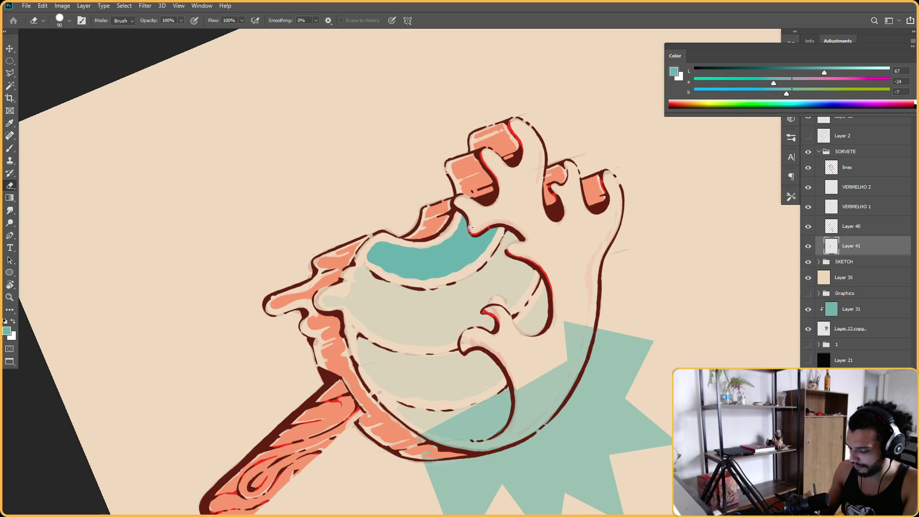
key("r")
left_click_drag(473, 208, 477, 211)
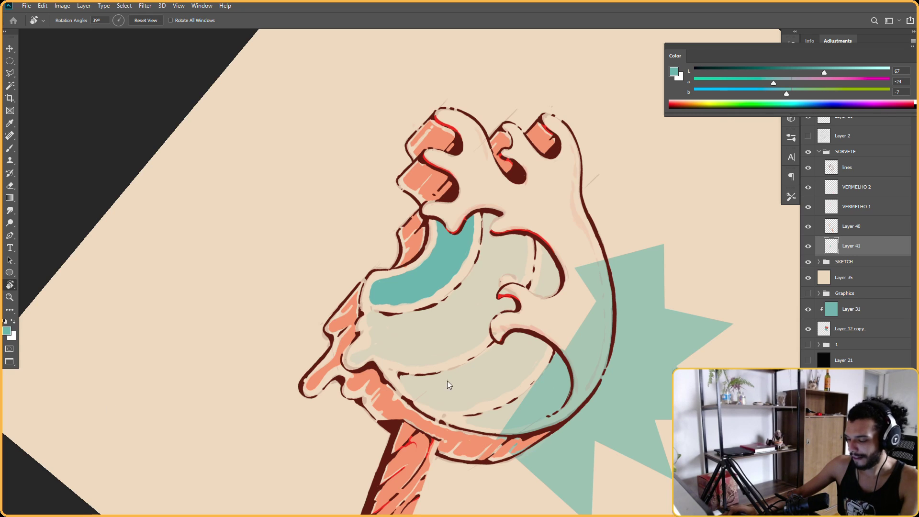
Paint a small teal area at the start of the second band, just under the wave's lip
mouse_move(671, 246)
left_mouse_down()
mouse_move(586, 272)
mouse_move(481, 219)
mouse_move(480, 246)
left_mouse_up()
key("b")
key("ctrl+z")
key("e")
key("b")
mouse_move(481, 213)
left_mouse_down()
mouse_move(488, 231)
mouse_move(494, 213)
left_mouse_up()
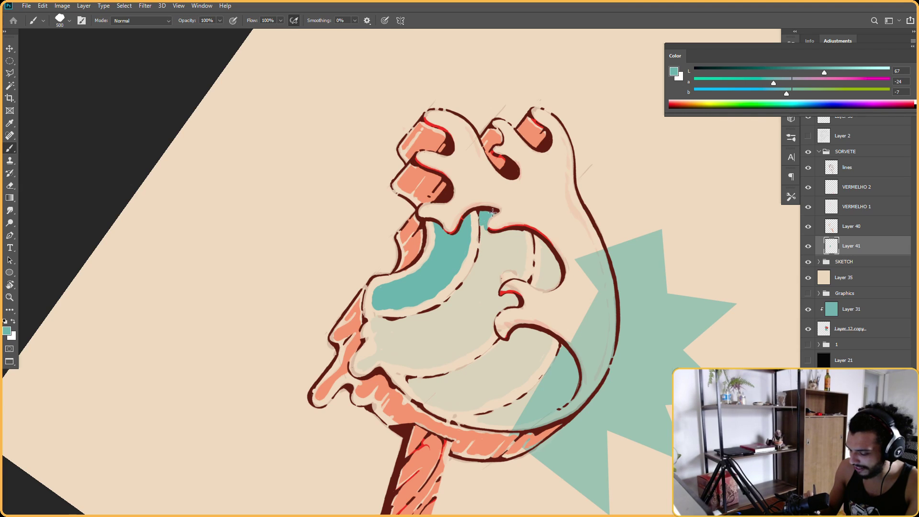
Outline the second band in teal beneath the wave's lip and along the dashed line down to the small curl
key("r")
left_click_drag(476, 173, 411, 262)
key("b")
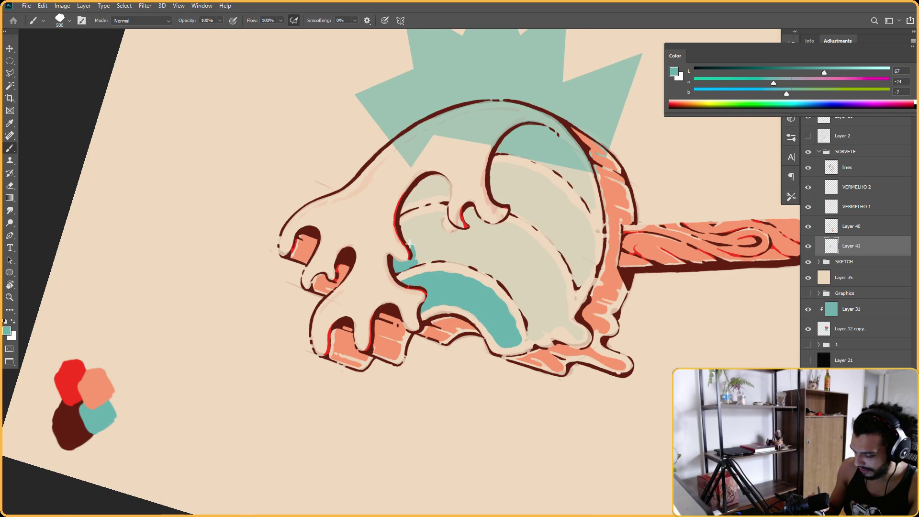
key("r")
left_click_drag(405, 221, 389, 269)
key("b")
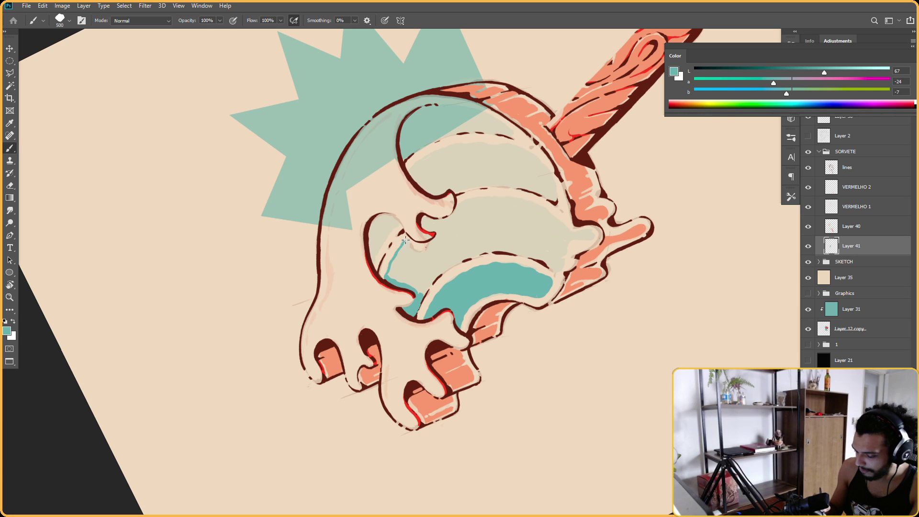
key("r")
mouse_move(575, 170)
left_mouse_down()
mouse_move(498, 366)
mouse_move(407, 359)
left_mouse_up()
mouse_move(542, 230)
left_mouse_down()
mouse_move(493, 235)
mouse_move(491, 251)
mouse_move(497, 178)
left_mouse_up()
key("b")
key("r")
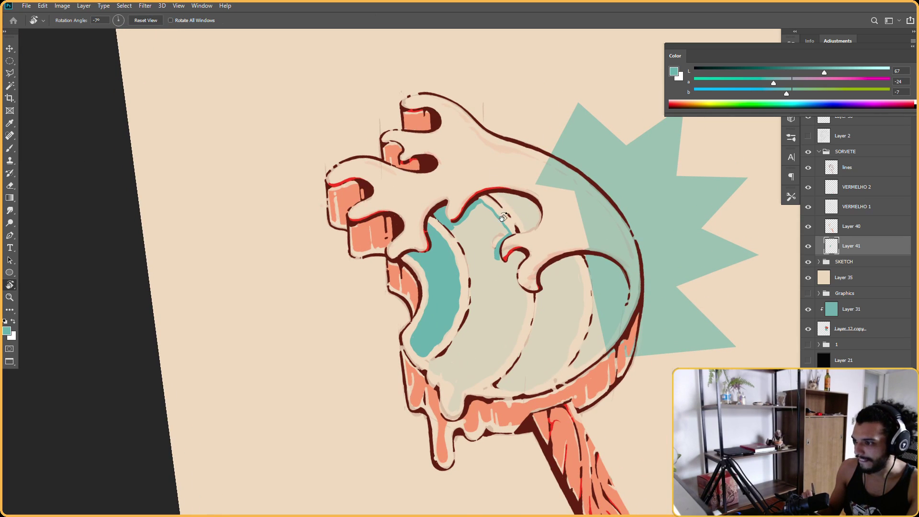
Fill the upper part of the second band with teal and trace around the tip of the small curl
key("b")
mouse_move(496, 241)
left_mouse_down()
mouse_move(491, 275)
mouse_move(455, 234)
mouse_move(478, 207)
mouse_move(476, 247)
mouse_move(460, 242)
mouse_move(474, 238)
mouse_move(482, 259)
mouse_move(482, 274)
mouse_move(471, 264)
mouse_move(474, 298)
mouse_move(478, 283)
mouse_move(487, 293)
mouse_move(465, 238)
left_mouse_up()
key("r")
mouse_move(392, 292)
left_mouse_down()
mouse_move(403, 254)
mouse_move(400, 271)
mouse_move(418, 265)
mouse_move(407, 258)
mouse_move(492, 149)
left_mouse_up()
key("r")
mouse_move(614, 232)
left_mouse_down()
mouse_move(398, 254)
mouse_move(397, 272)
mouse_move(406, 243)
left_mouse_up()
key("b")
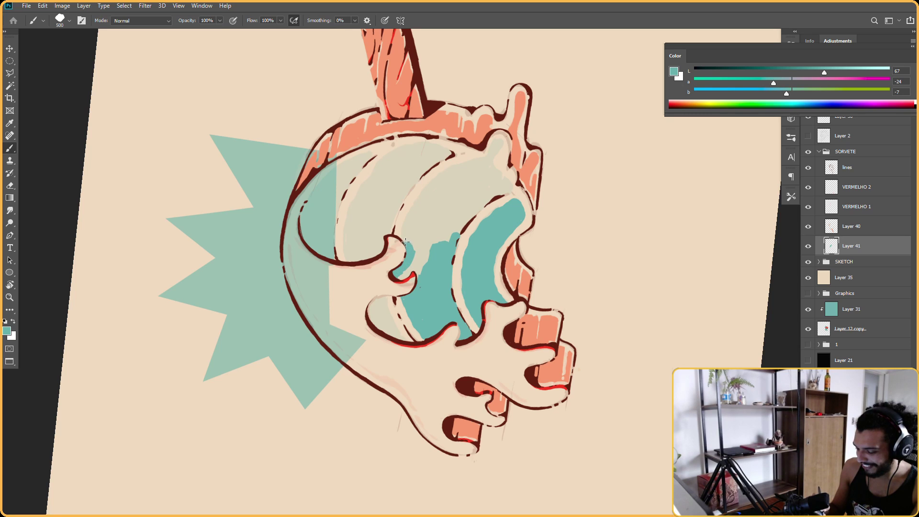
Extend the second band's teal edge from the curl along the first stretch of the dashed line toward the stick
key("r")
left_click_drag(439, 193, 461, 180)
key("e")
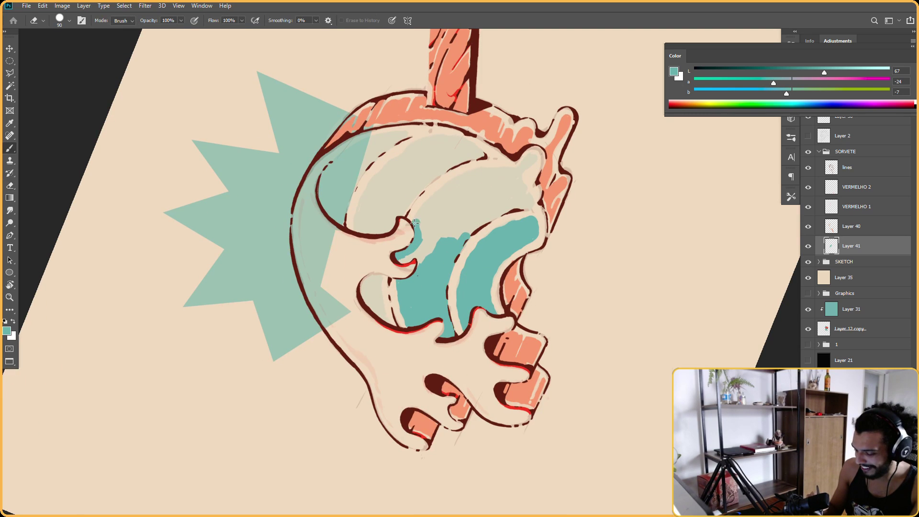
key("b")
left_click_drag(421, 210, 415, 222)
key("r")
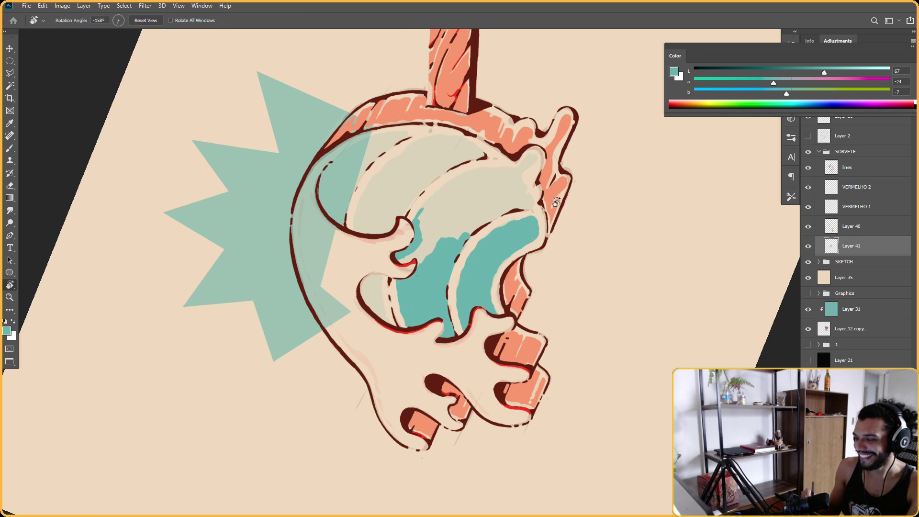
left_click_drag(550, 190, 503, 158)
key("b")
key("r")
left_click_drag(422, 191, 435, 186)
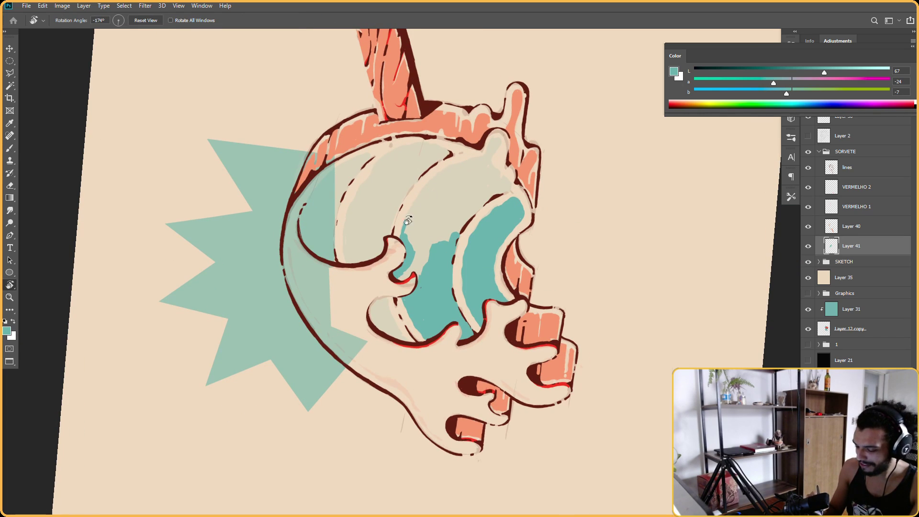
key("b")
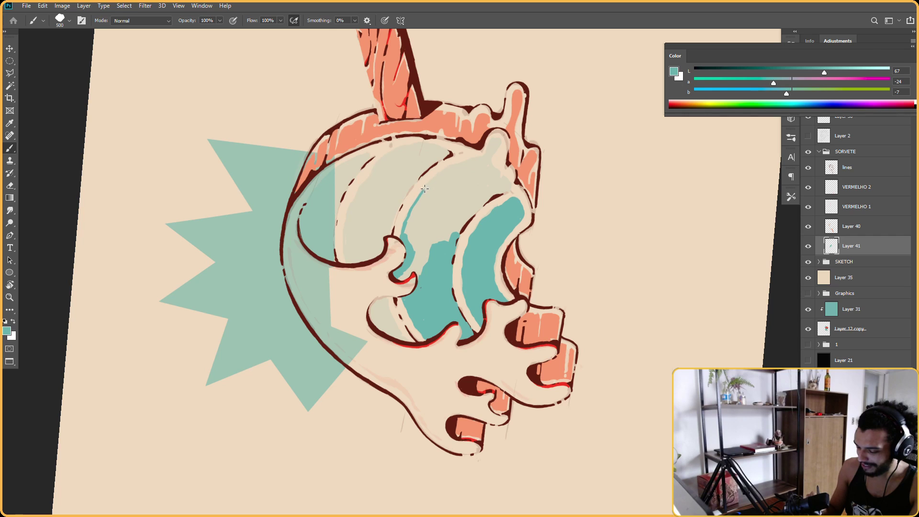
Continue the second band's teal edge to the ice cream's lower rim and outline the drip there
key("r")
left_click_drag(441, 171, 394, 185)
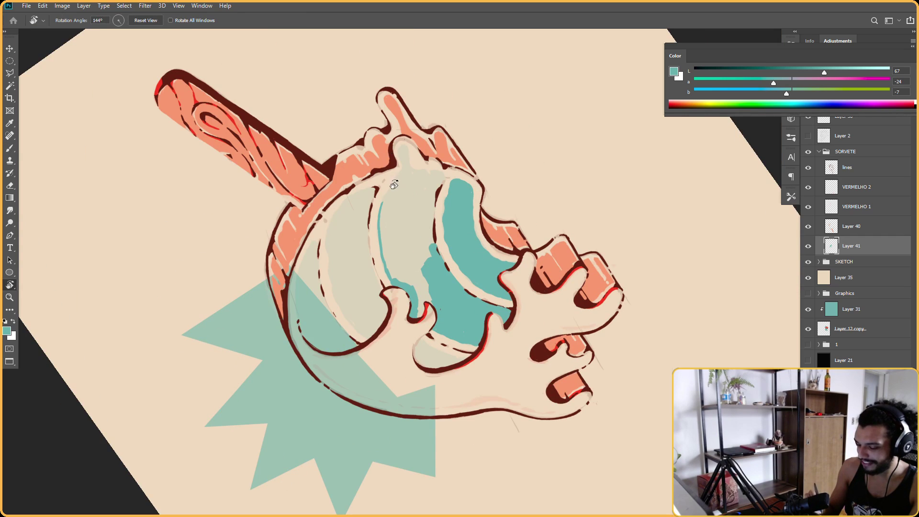
key("b")
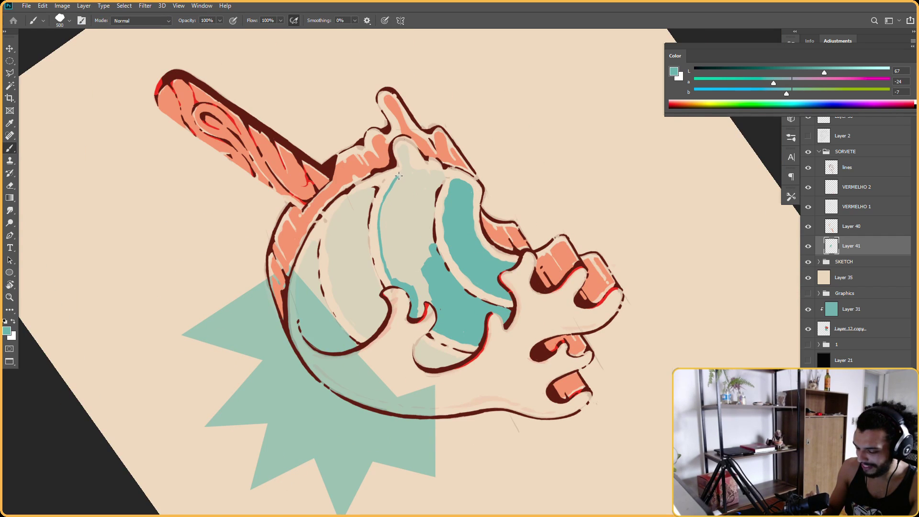
key("r")
mouse_move(424, 139)
left_mouse_down()
mouse_move(503, 119)
mouse_move(458, 144)
left_mouse_up()
key("b")
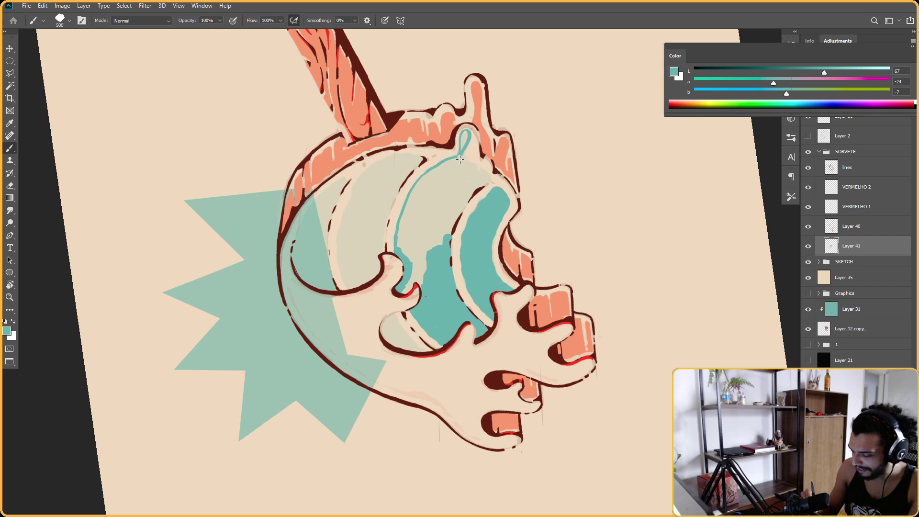
Fill the drip with teal and close the second band's outline at the end of the first band
key("r")
mouse_move(457, 159)
left_mouse_down()
mouse_move(479, 149)
mouse_move(453, 165)
left_mouse_up()
key("b")
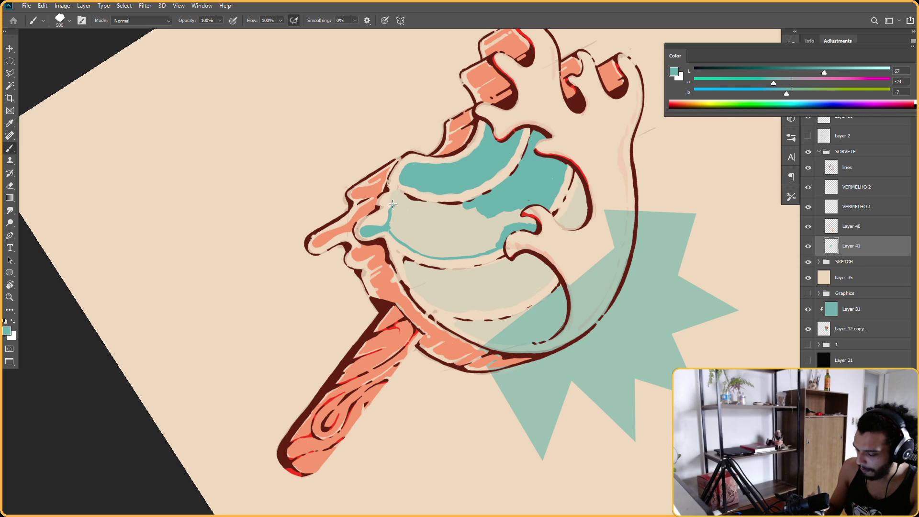
mouse_move(449, 162)
left_mouse_down()
mouse_move(369, 229)
mouse_move(424, 178)
mouse_move(446, 131)
mouse_move(401, 189)
left_mouse_up()
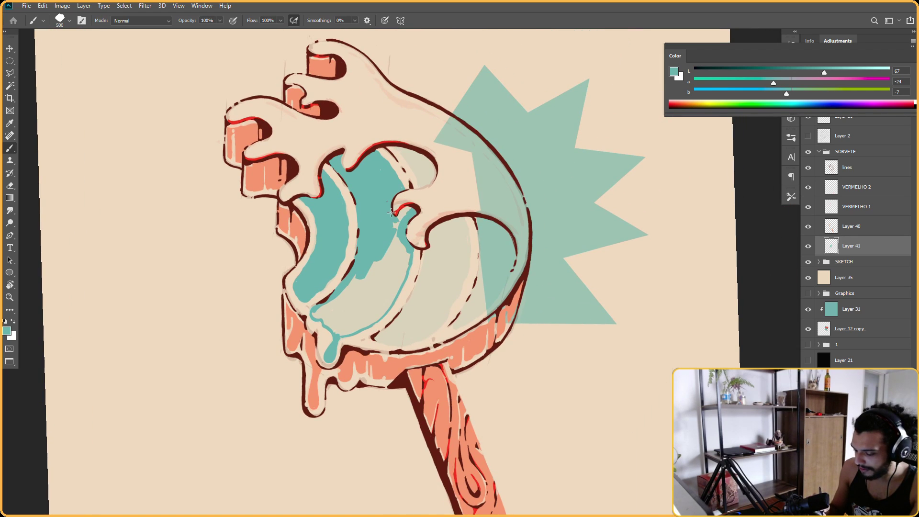
Fill the middle of the second band with teal, from the small curl toward the drip
left_click_drag(395, 226, 398, 258)
key("r")
mouse_move(446, 205)
left_mouse_down()
mouse_move(523, 320)
mouse_move(421, 335)
left_mouse_up()
left_click_drag(565, 278, 491, 229)
mouse_move(491, 229)
left_mouse_down()
mouse_move(510, 250)
mouse_move(431, 229)
mouse_move(459, 219)
left_mouse_up()
key("b")
mouse_move(428, 281)
left_mouse_down()
mouse_move(432, 307)
mouse_move(475, 265)
mouse_move(429, 282)
left_mouse_up()
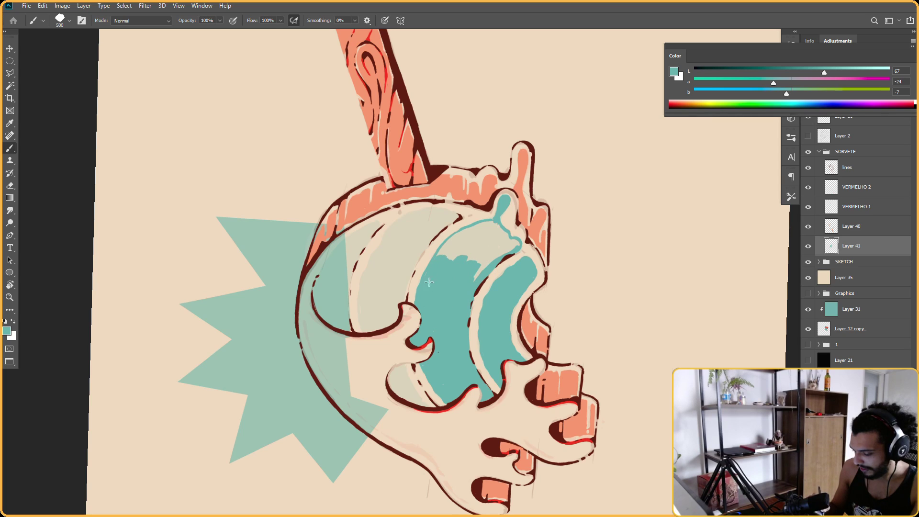
Paint the remaining unfilled patch of the second band solid teal up to the drip
key("e")
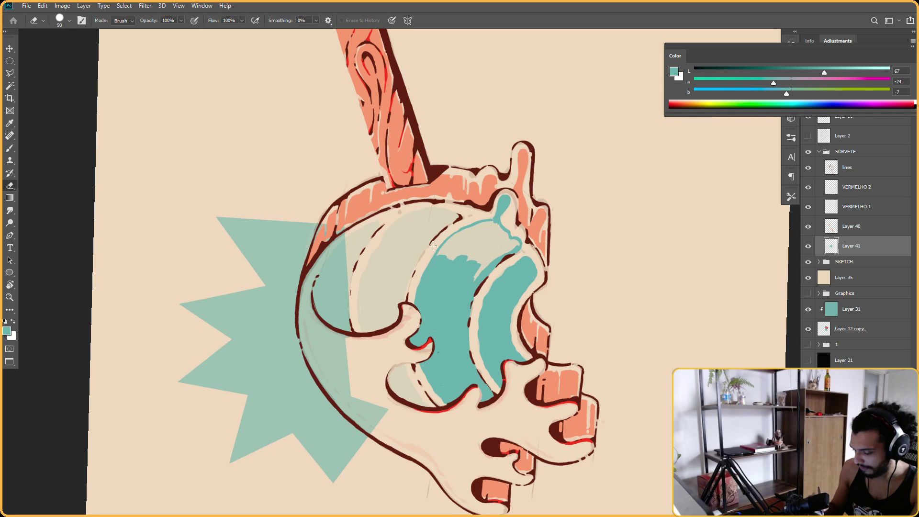
left_click_drag(427, 263, 505, 162)
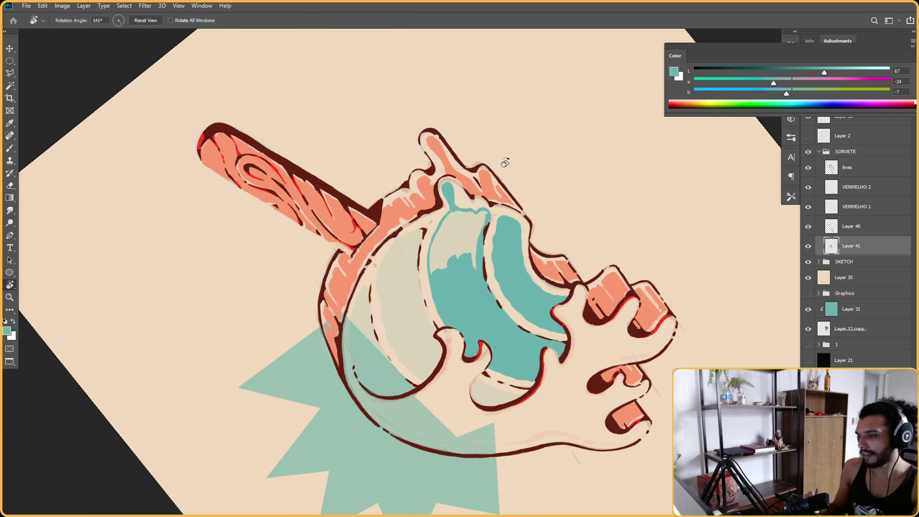
left_click_drag(504, 263, 496, 232)
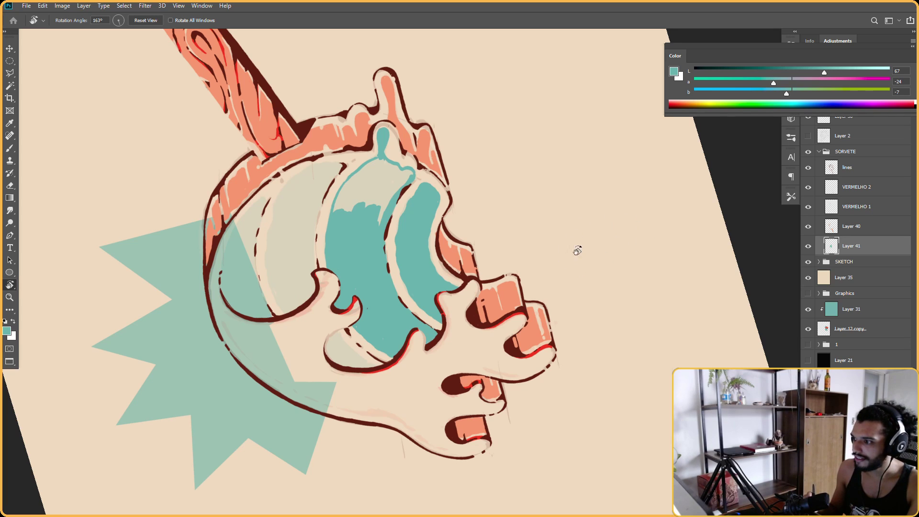
left_click_drag(574, 273, 562, 263)
key("b")
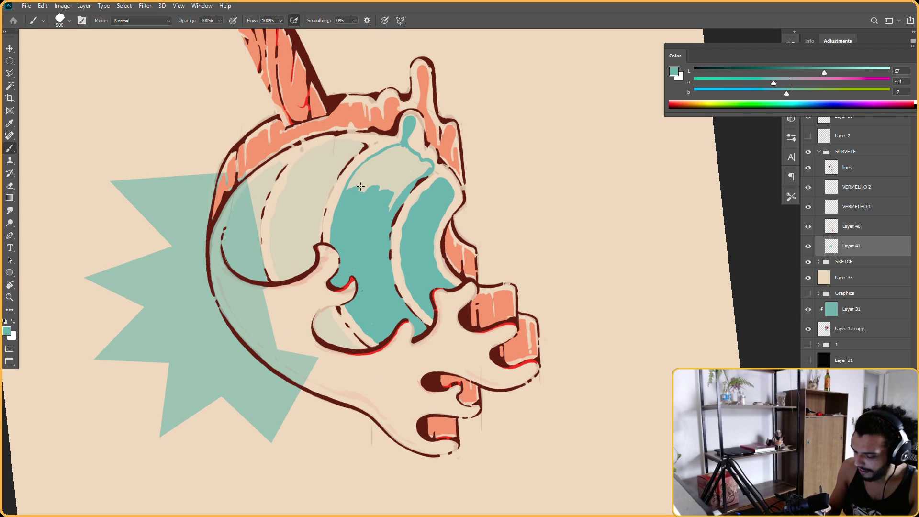
mouse_move(367, 170)
left_mouse_down()
mouse_move(401, 191)
mouse_move(406, 177)
left_mouse_up()
key("r")
left_click_drag(348, 195, 330, 225)
key("b")
left_click_drag(319, 264, 337, 212)
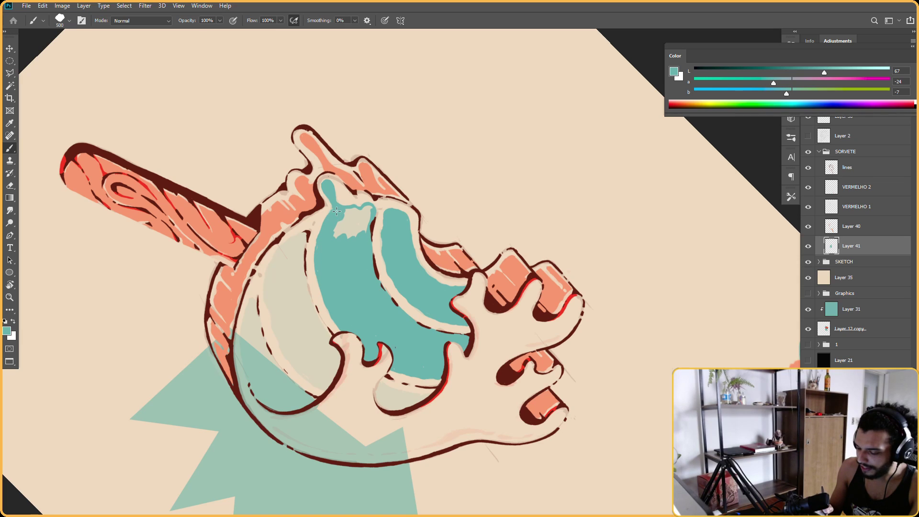
mouse_move(319, 251)
left_mouse_down()
mouse_move(346, 210)
mouse_move(350, 230)
mouse_move(367, 207)
mouse_move(356, 231)
left_mouse_up()
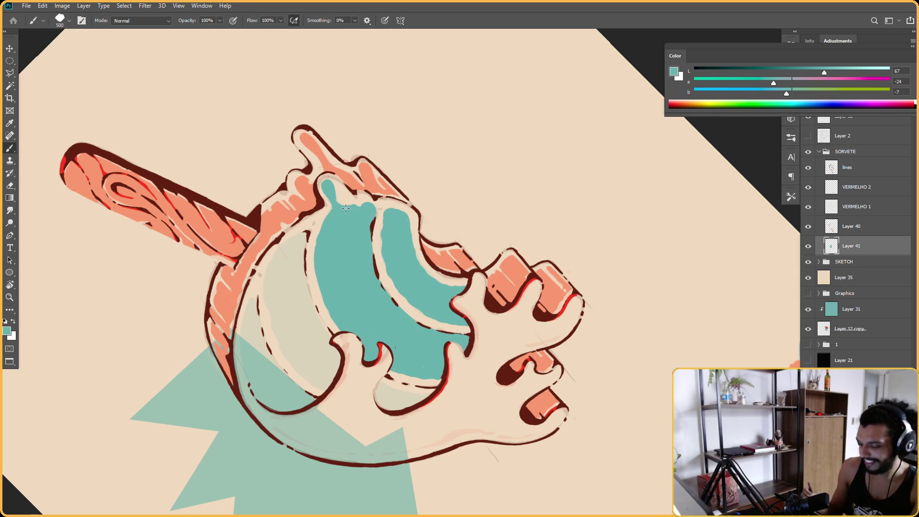
Outline the small area behind the small curl in teal, along the dashed line and the wave's hollow
key("Escape")
left_click_drag(646, 274, 600, 278)
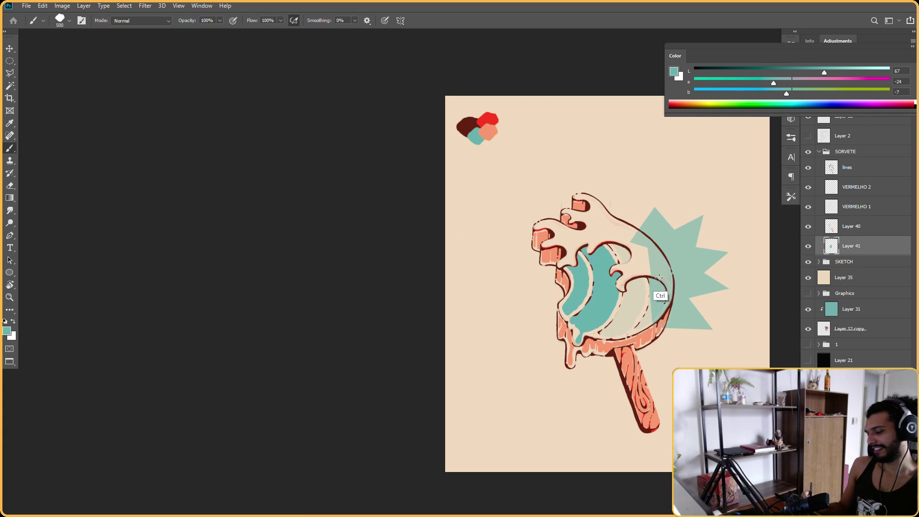
left_click_drag(663, 284, 637, 253)
key("r")
left_click_drag(428, 166, 421, 372)
left_click_drag(472, 218, 484, 224)
key("b")
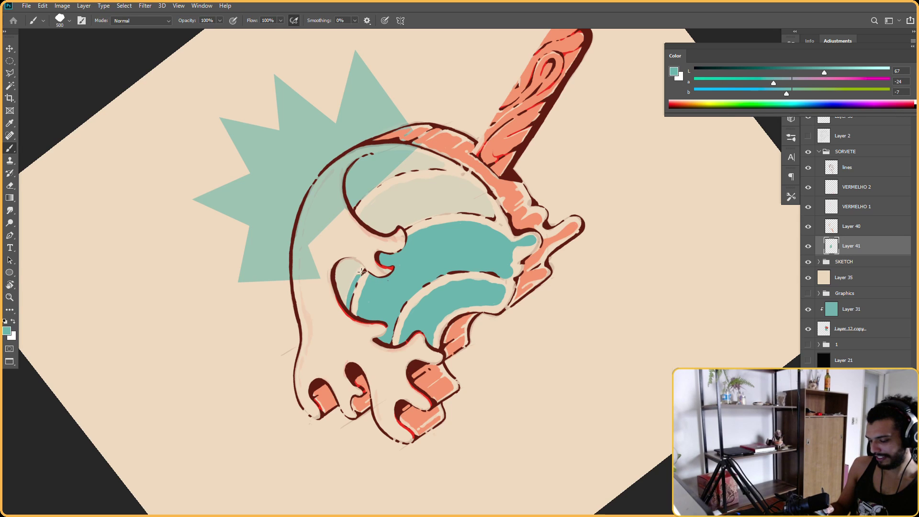
key("r")
left_click_drag(363, 269, 561, 162)
key("b")
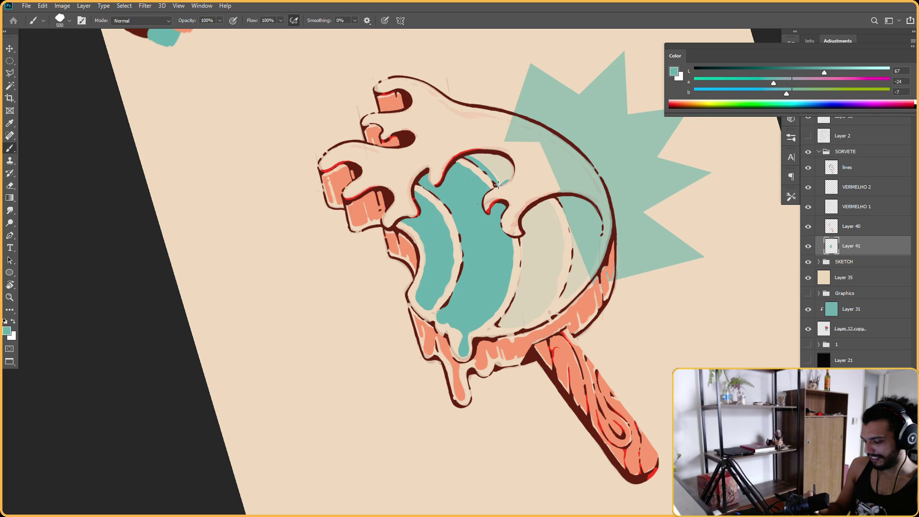
Trace the wave's hollow around the small area behind the curl and fill that area with teal
key("r")
left_click_drag(509, 178, 330, 167)
key("b")
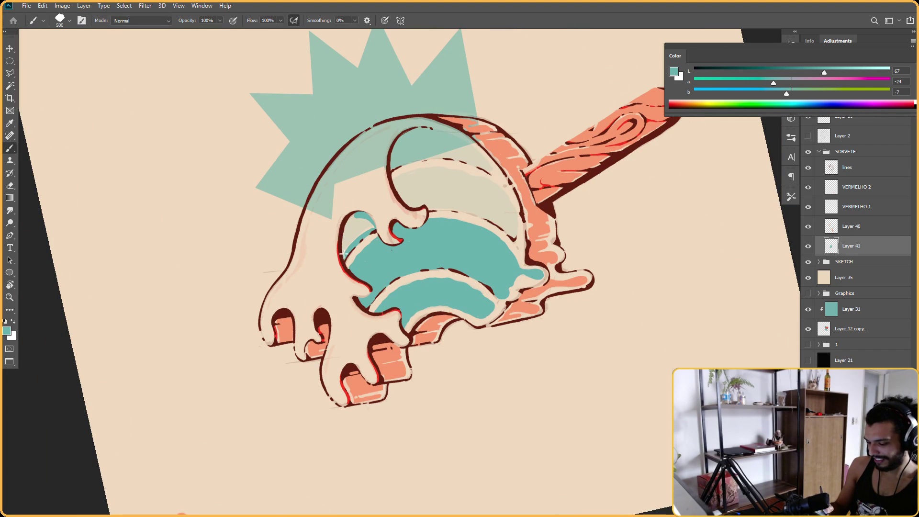
mouse_move(352, 220)
left_mouse_down()
mouse_move(352, 236)
mouse_move(433, 153)
left_mouse_up()
key("r")
key("b")
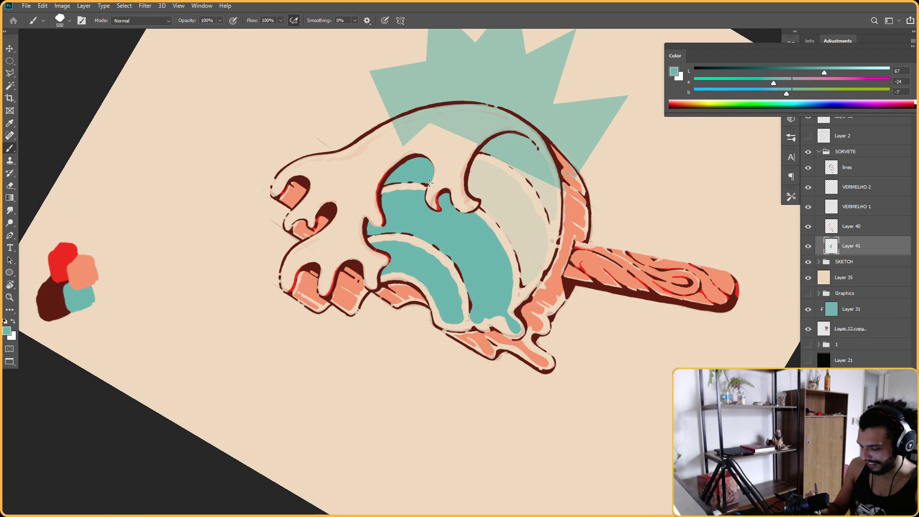
Outline the third band in teal along its dashed border with the second band and beneath the large curl
key("r")
left_click_drag(428, 188, 467, 269)
key("b")
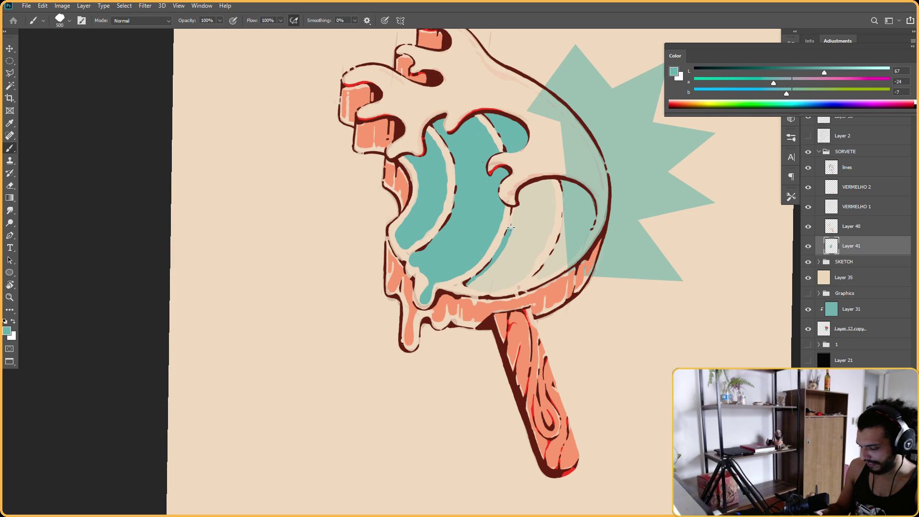
left_click_drag(515, 208, 458, 243)
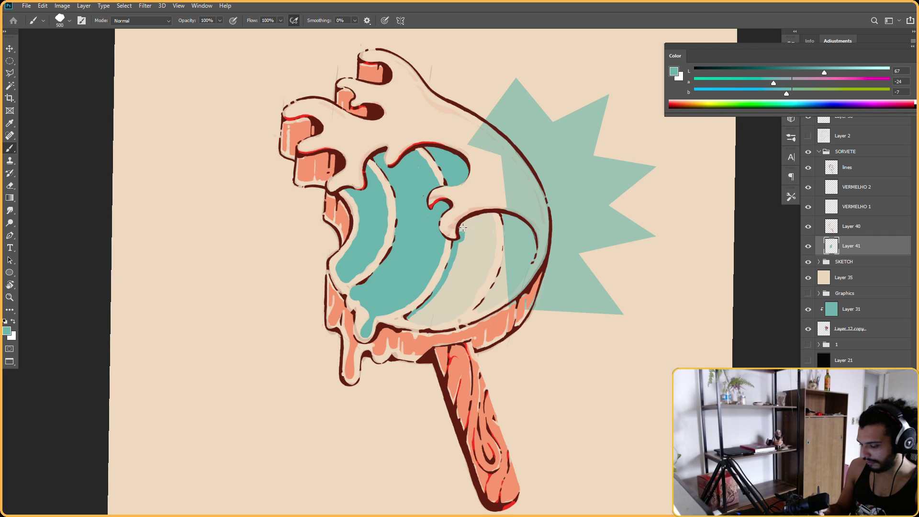
key("r")
left_click_drag(462, 231, 419, 224)
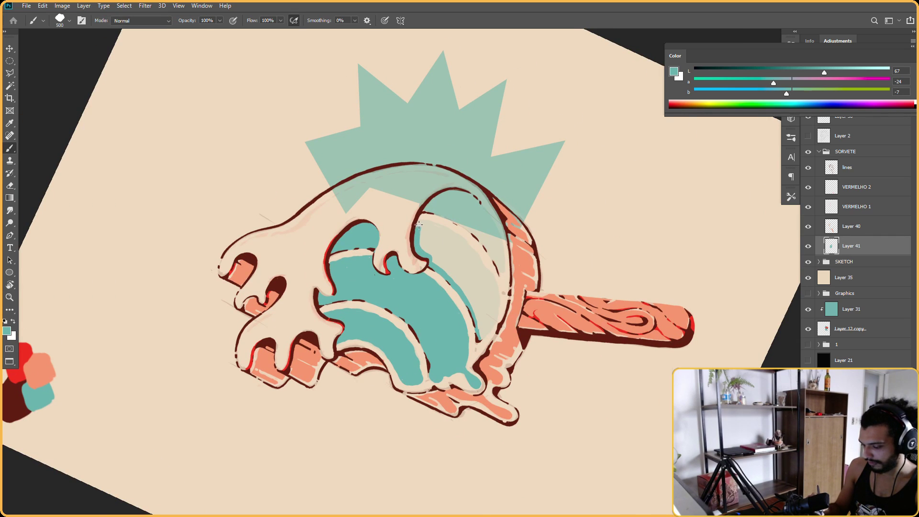
key("r")
left_click_drag(528, 221, 430, 193)
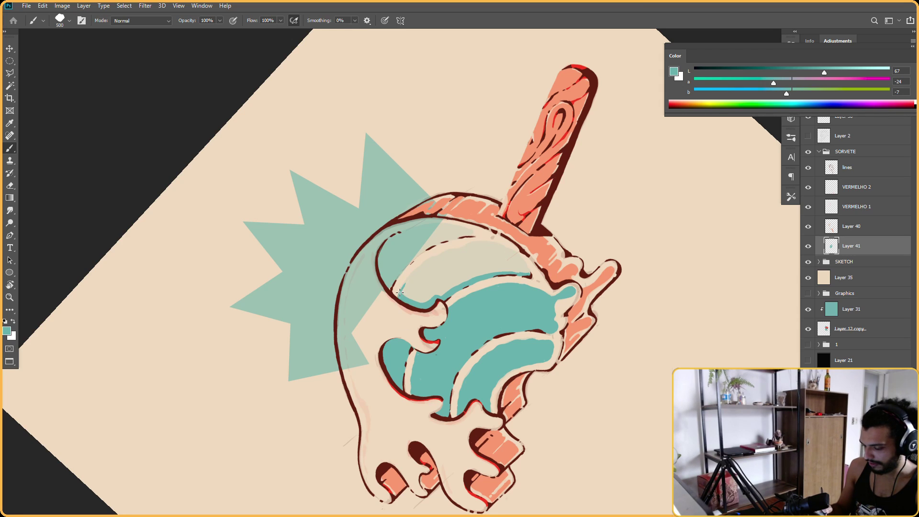
Trace the third band's outer edge in teal along the next dashed line toward the stick
key("r")
left_click_drag(460, 243, 487, 185)
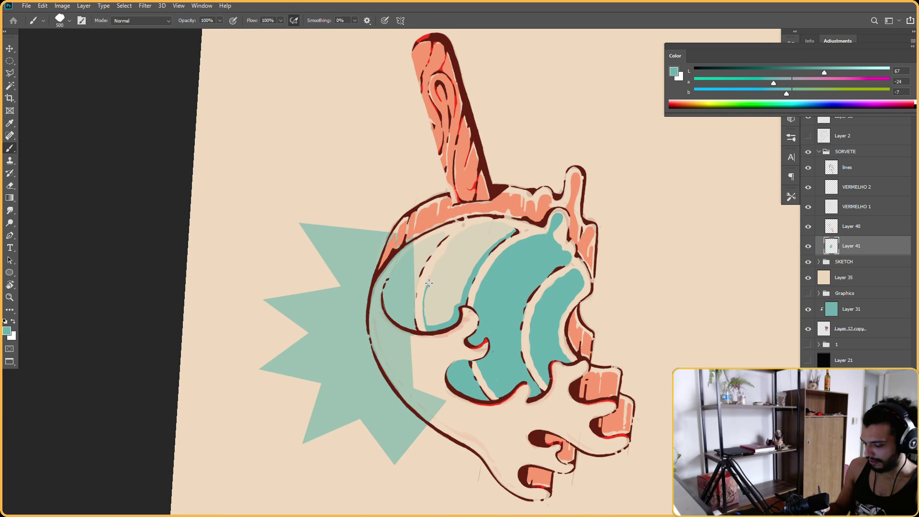
key("r")
left_click_drag(446, 250, 440, 223)
key("r")
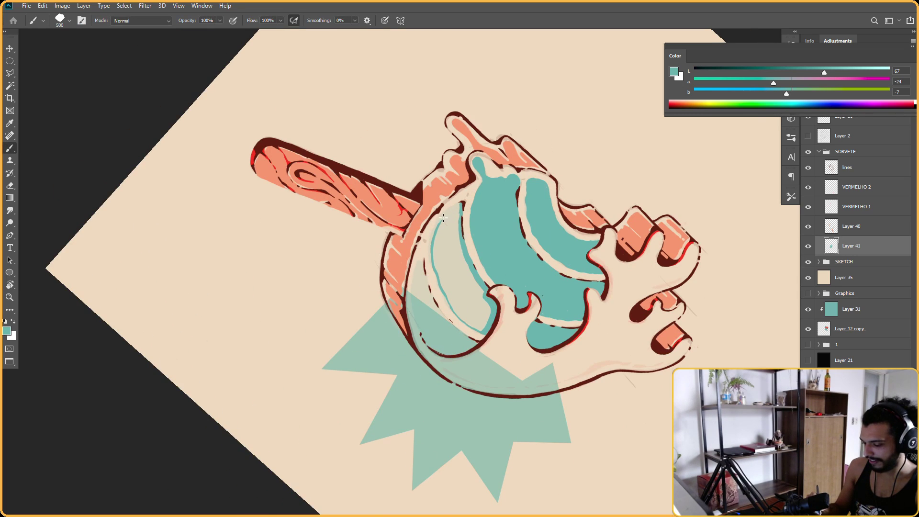
Fill the outlined third band with solid teal up to the large curl
left_click_drag(459, 206, 451, 257)
left_click_drag(451, 211, 445, 264)
mouse_move(441, 229)
left_mouse_down()
mouse_move(438, 280)
mouse_move(458, 235)
mouse_move(455, 303)
left_mouse_up()
left_click_drag(468, 269, 477, 291)
key("r")
left_click_drag(576, 195, 557, 374)
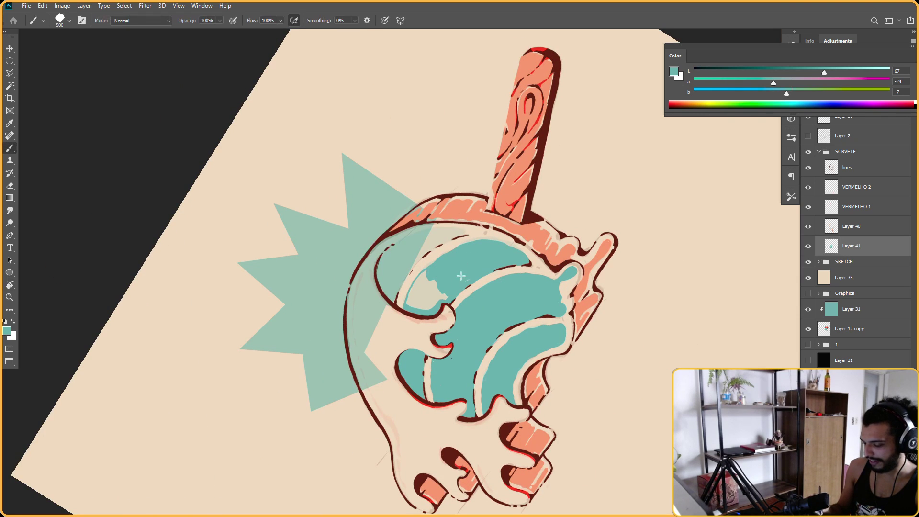
mouse_move(443, 280)
left_mouse_down()
mouse_move(421, 297)
mouse_move(423, 275)
mouse_move(412, 302)
mouse_move(444, 294)
left_mouse_up()
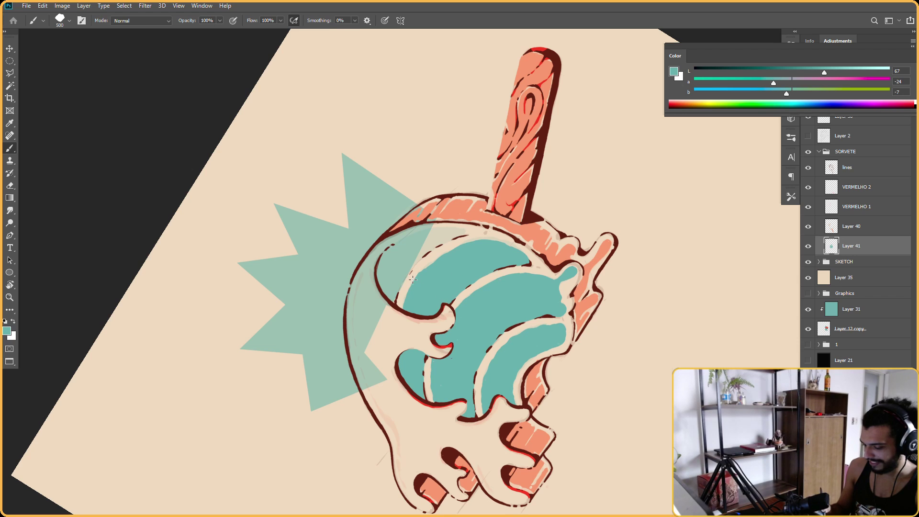
Outline the last inner band in teal along its dashed border and rough in its area under the large curl
key("e")
key("r")
left_click_drag(412, 282, 483, 305)
key("b")
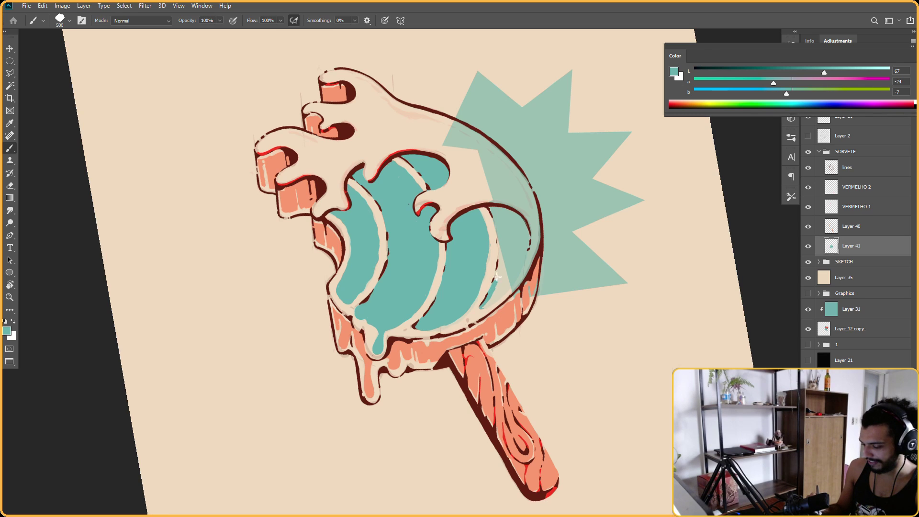
key("r")
left_click_drag(502, 257, 500, 286)
key("e")
key("b")
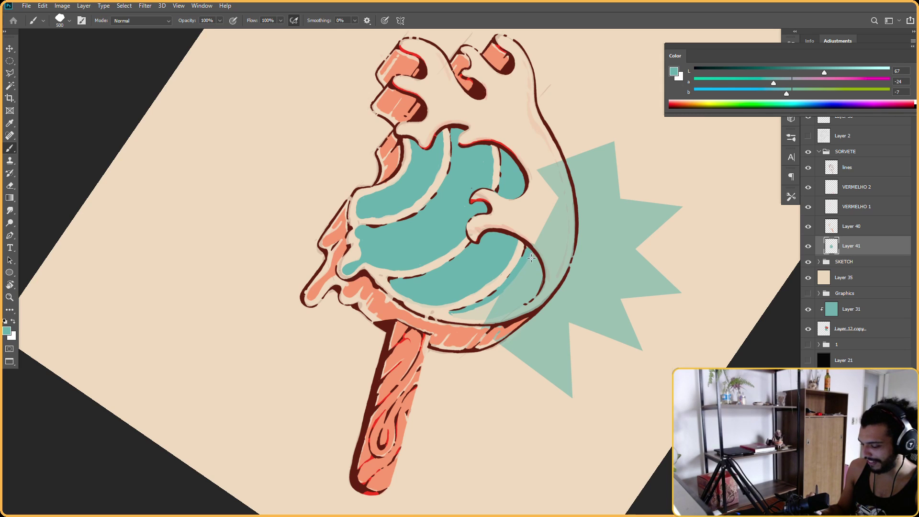
left_click_drag(531, 259, 510, 290)
mouse_move(531, 246)
left_mouse_down()
mouse_move(343, 375)
mouse_move(288, 297)
left_mouse_up()
left_click_drag(391, 261, 381, 278)
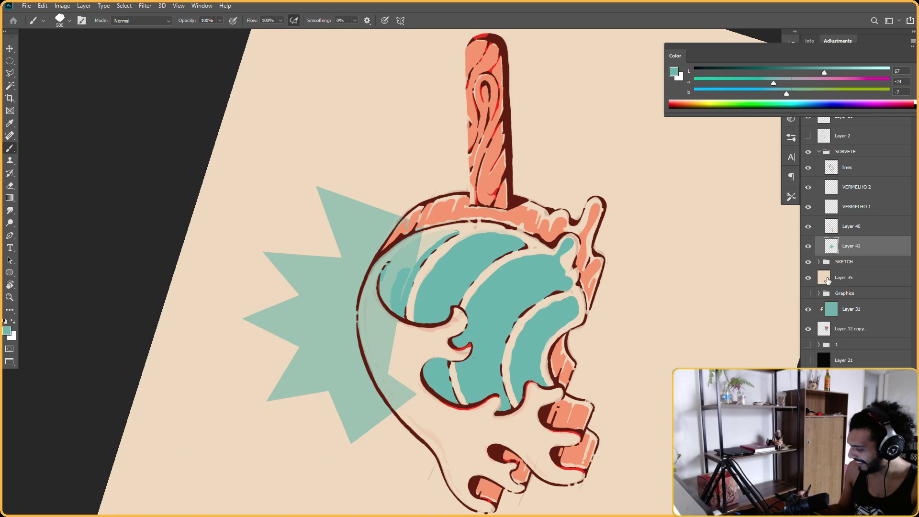
Hide the Layer 12 copy layer so the starburst no longer shows behind the ice cream
left_click(808, 261)
left_click(808, 261)
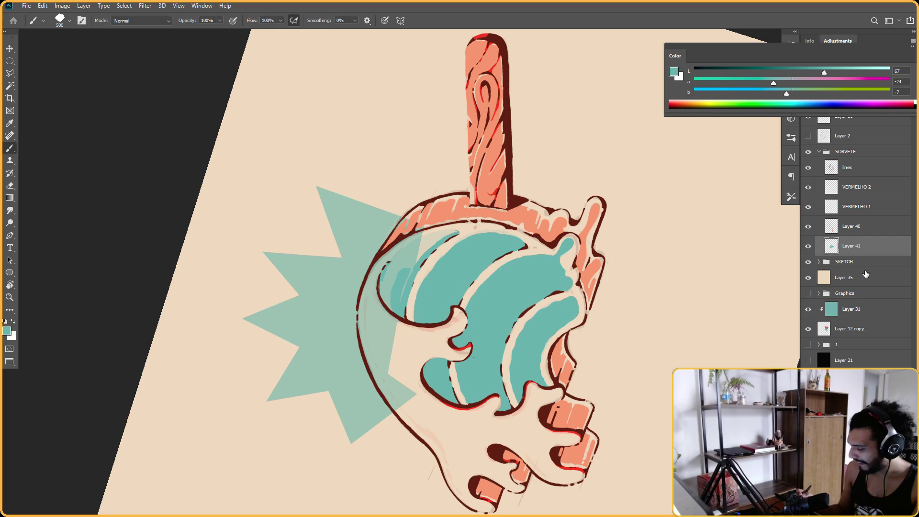
left_click(808, 262)
left_click(808, 262)
left_click(808, 329)
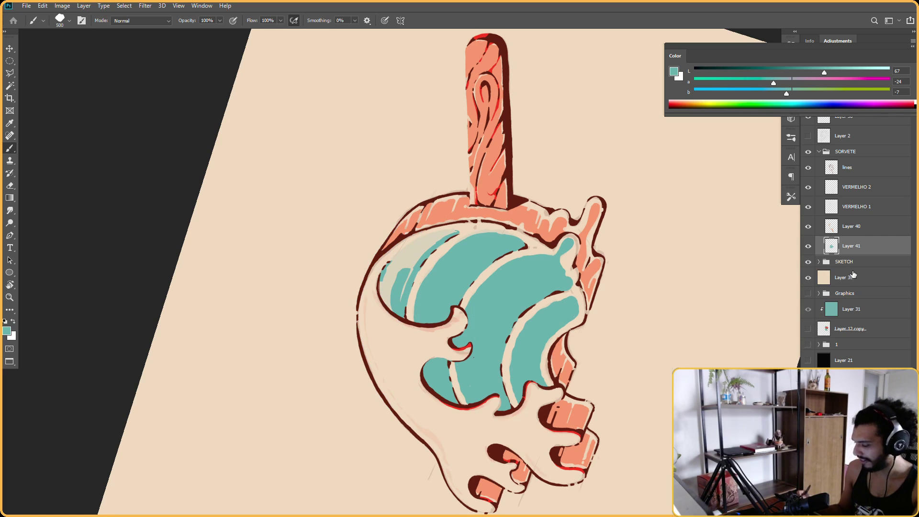
Fill the rest of the last inner band with solid teal up to the wave's dark outline
key("r")
mouse_move(616, 263)
left_mouse_down()
mouse_move(554, 192)
mouse_move(407, 320)
left_mouse_up()
key("b")
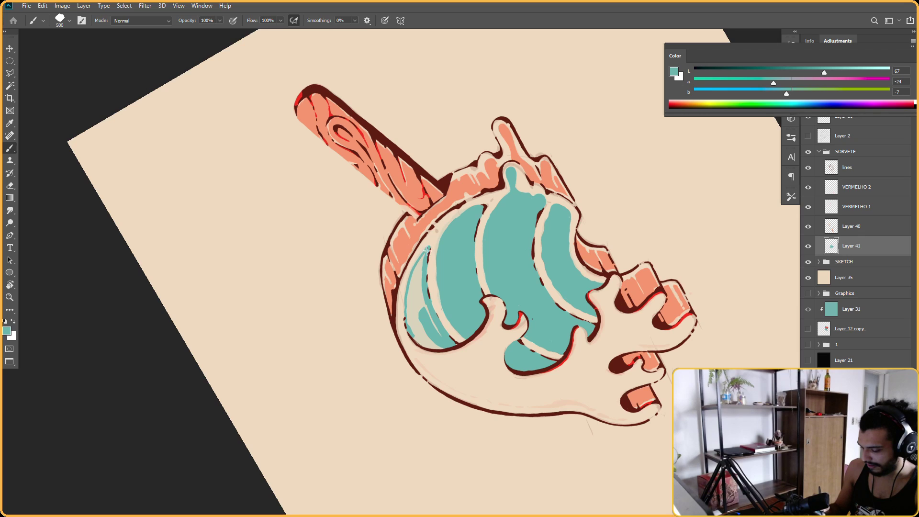
key("e")
key("b")
mouse_move(410, 276)
left_mouse_down()
mouse_move(420, 263)
mouse_move(411, 318)
mouse_move(423, 309)
mouse_move(400, 224)
left_mouse_up()
key("r")
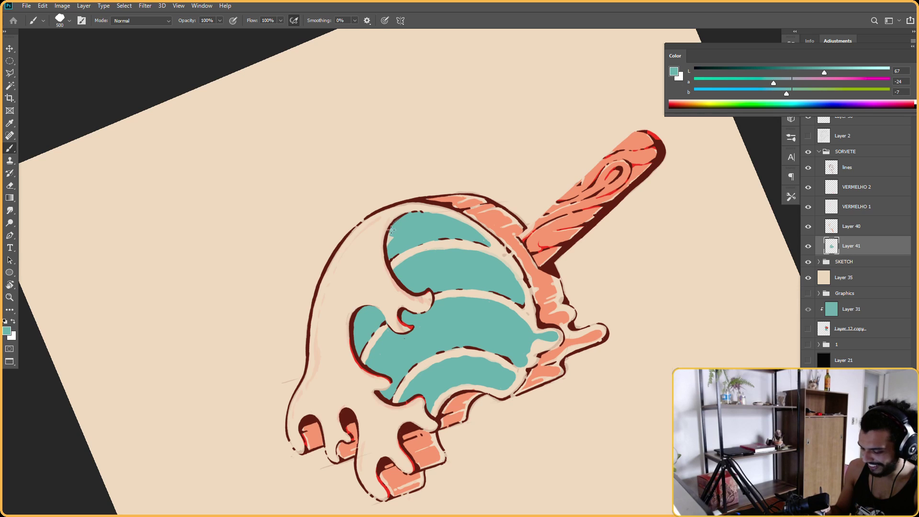
Examine the whole popsicle illustration upright to check the finished teal bands
key("r")
mouse_move(599, 242)
left_mouse_down()
mouse_move(417, 175)
mouse_move(428, 299)
left_mouse_up()
key("ctrl+space")
left_click_drag(551, 208, 496, 224)
key("Escape")
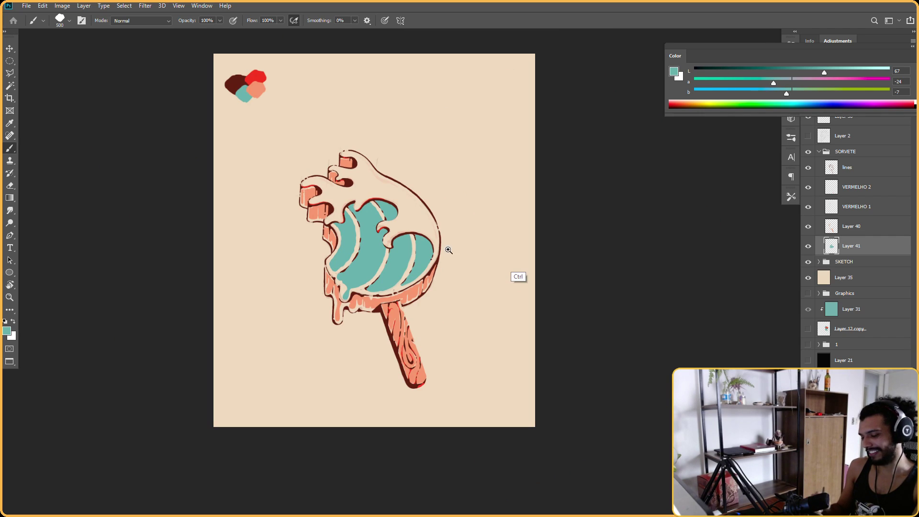
left_click_drag(427, 226, 453, 204)
key("r")
left_click_drag(484, 281, 579, 203)
key("Escape")
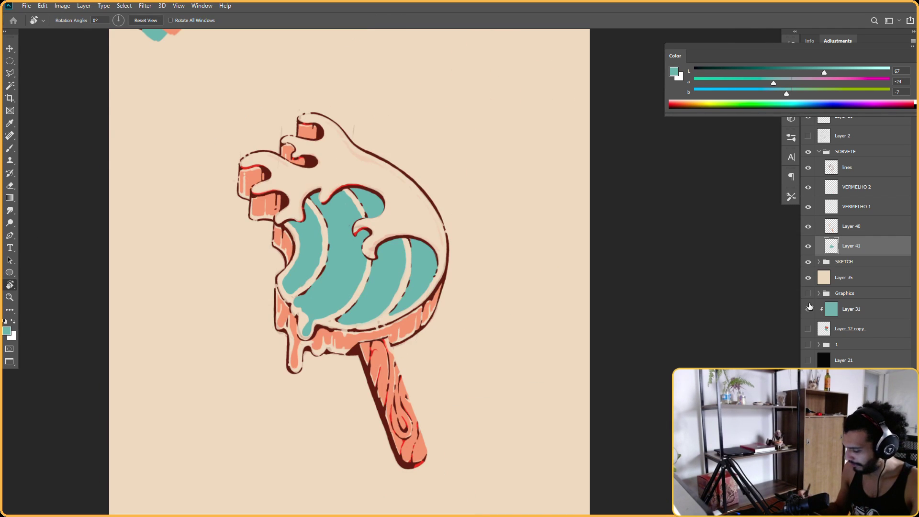
Show the Graphics group and the Layer 12 copy layer to restore the poster's lettering, badges and background shapes
left_click(808, 293)
left_click(808, 294)
left_click(809, 293)
left_click(809, 294)
left_click(808, 293)
left_click(809, 293)
left_click(809, 294)
left_click(809, 329)
left_click(808, 329)
left_click(809, 329)
left_click_drag(478, 292, 453, 292)
mouse_move(502, 311)
left_mouse_down()
mouse_move(400, 374)
mouse_move(433, 196)
mouse_move(536, 273)
mouse_move(502, 312)
left_mouse_up()
left_click_drag(424, 283, 455, 262)
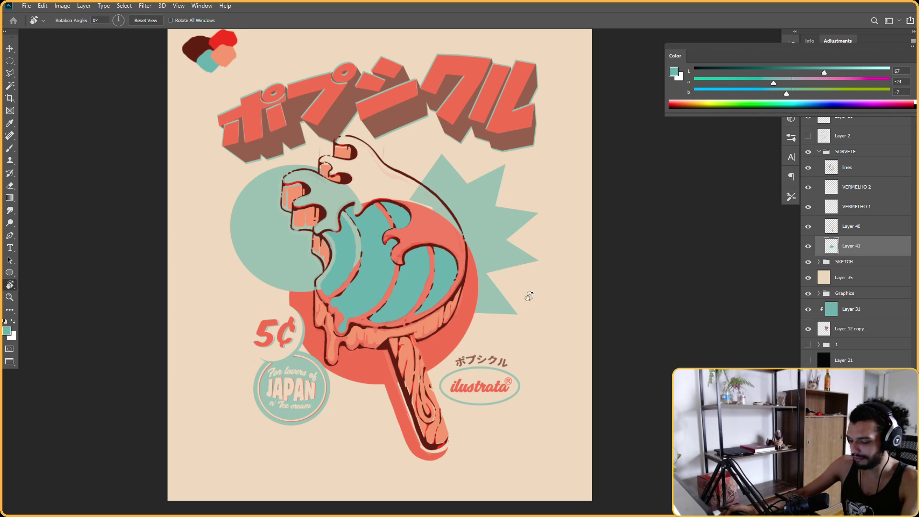
scroll(387, 276, "up", 1)
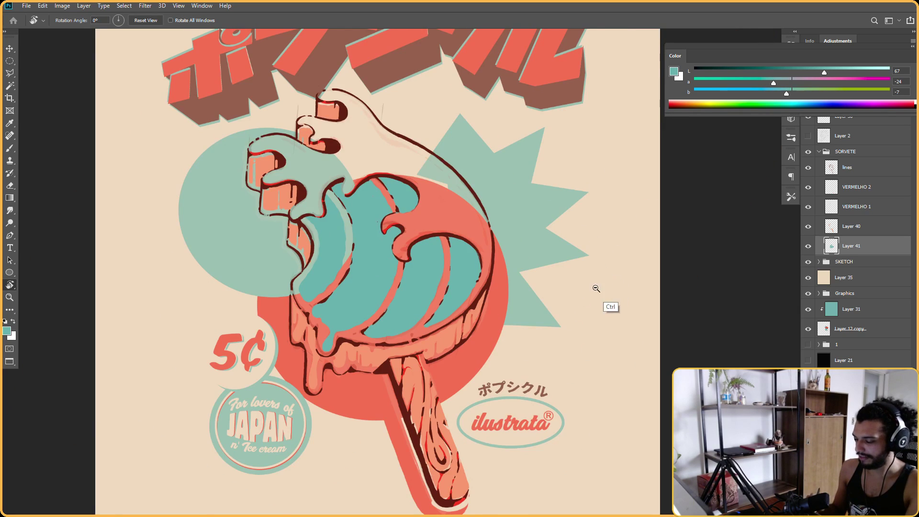
left_click_drag(596, 289, 572, 292)
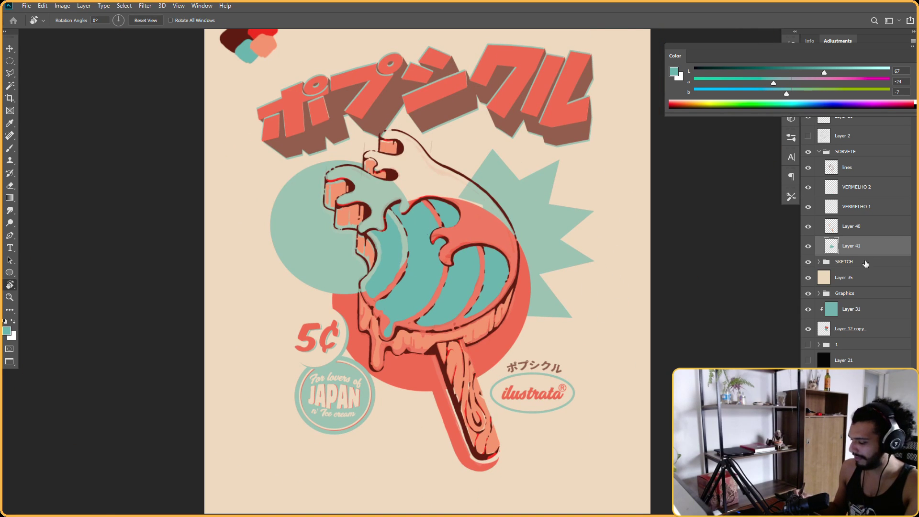
Select the SKETCH group and hide it, comparing the artwork with and without the sketch
left_click(843, 263)
left_click(808, 262)
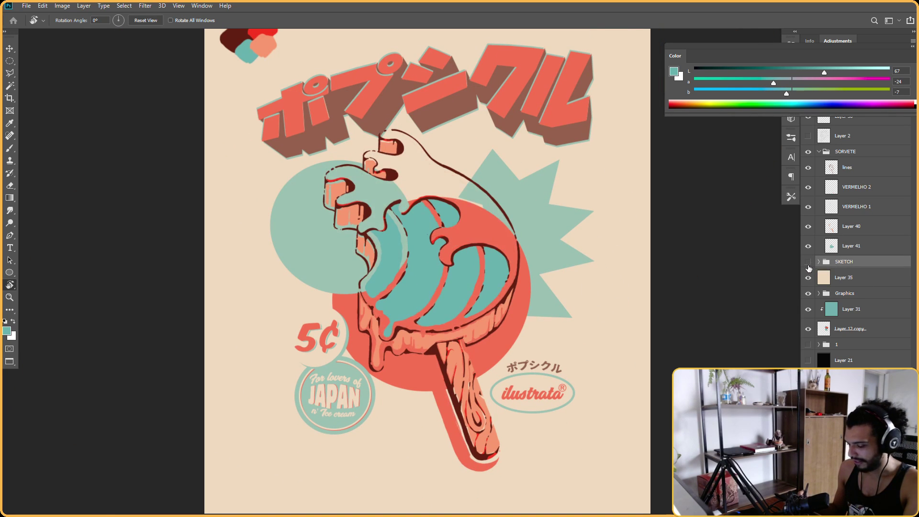
left_click(809, 264)
left_click(812, 263)
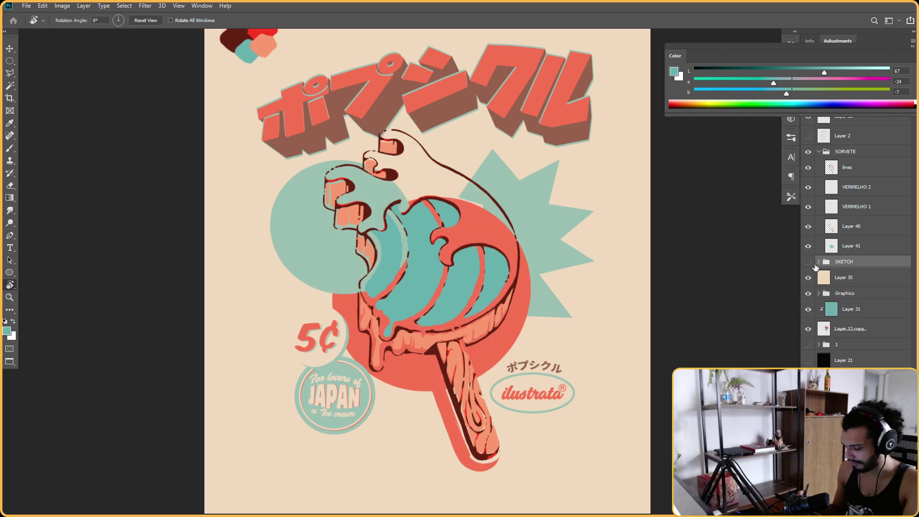
left_click(809, 262)
left_click(808, 262)
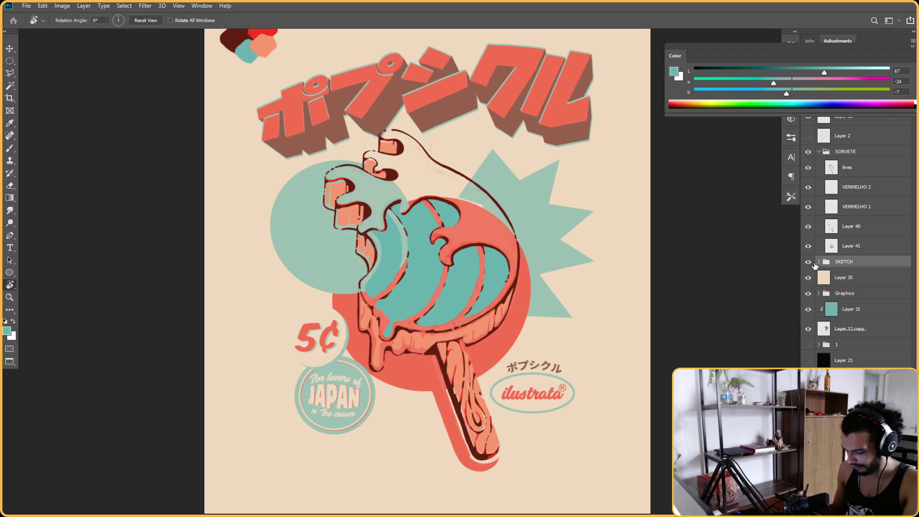
left_click(808, 262)
left_click(809, 261)
Add an empty layer directly above the beige Layer 35 and below the SKETCH group
left_click(838, 282)
left_click(808, 279)
left_click(808, 279)
key("ctrl+shift+alt+n")
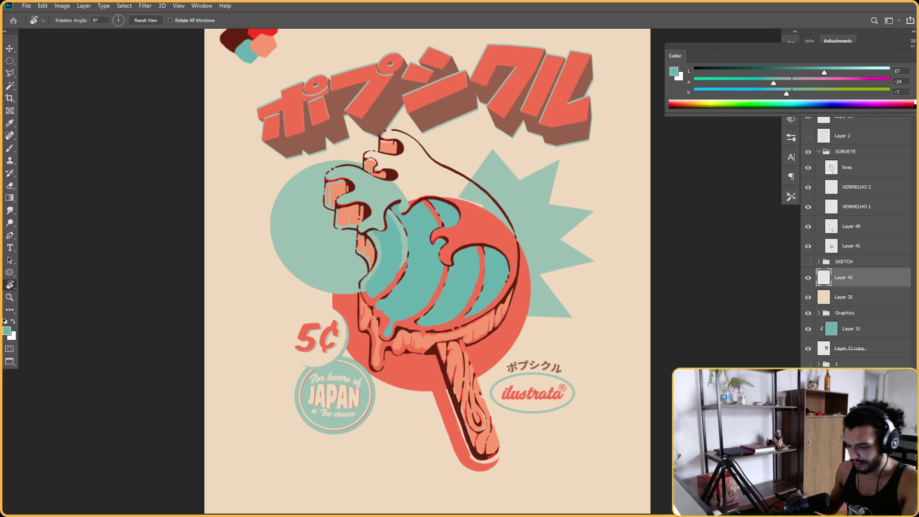
left_click(133, 8)
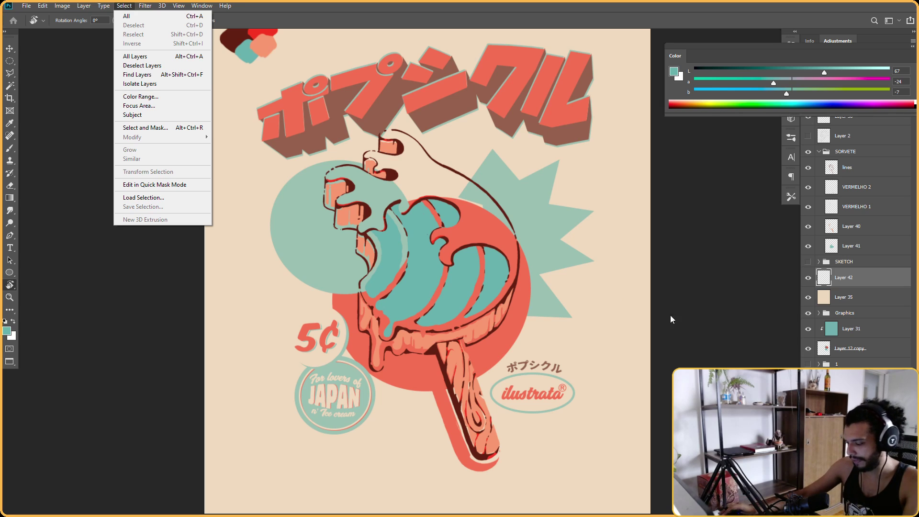
left_click(722, 281)
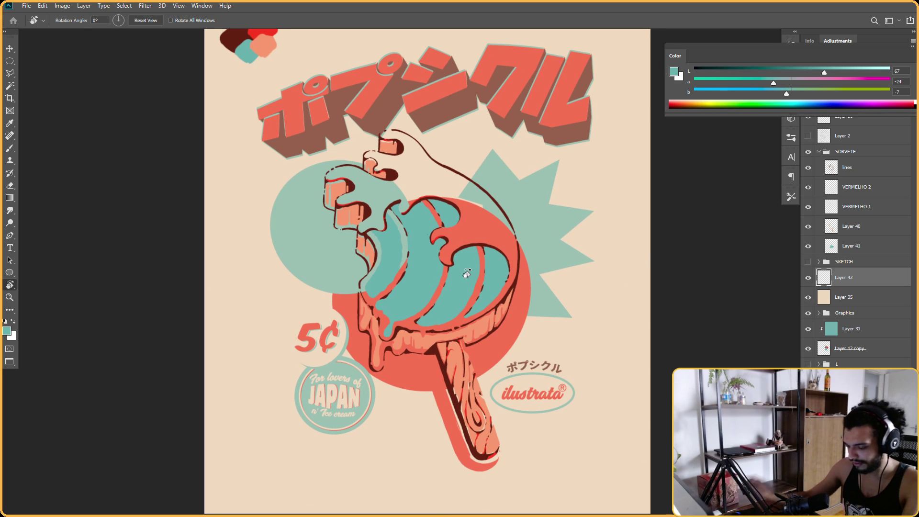
Set the brush color to a saturated green with Lab values 45, -86 and 16
left_click_drag(638, 304, 592, 346)
left_click(633, 271, "alt")
left_click_drag(765, 81, 735, 82)
left_click(798, 71)
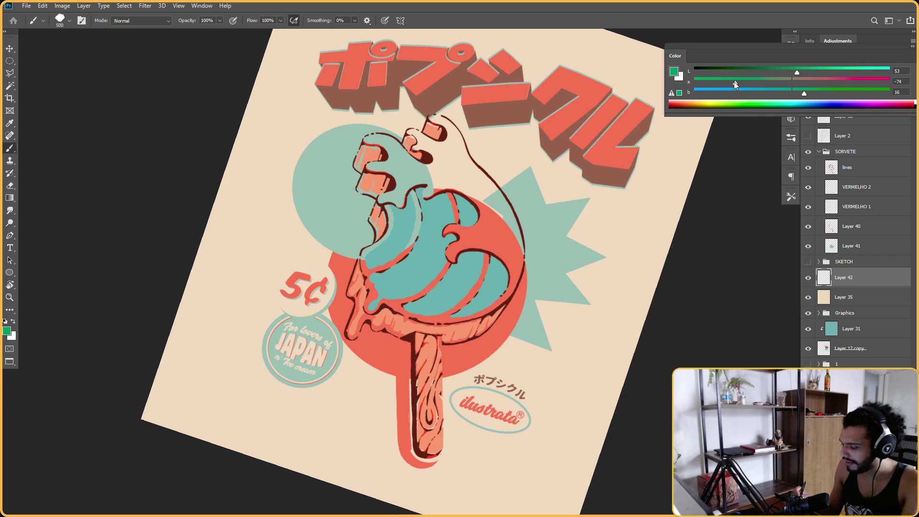
left_click(782, 72)
key("r")
left_click_drag(527, 214, 552, 225)
left_click_drag(533, 152, 551, 168)
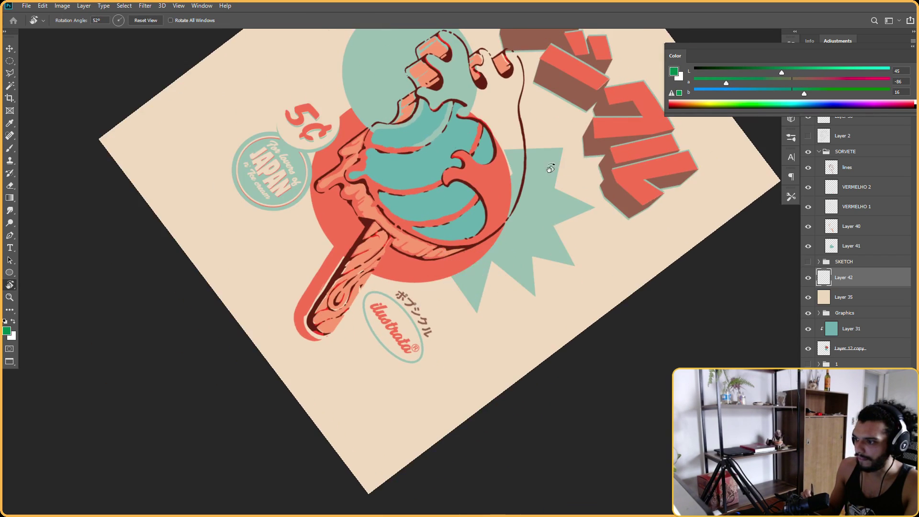
left_click(425, 259, "ctrl")
left_click_drag(436, 237, 433, 244)
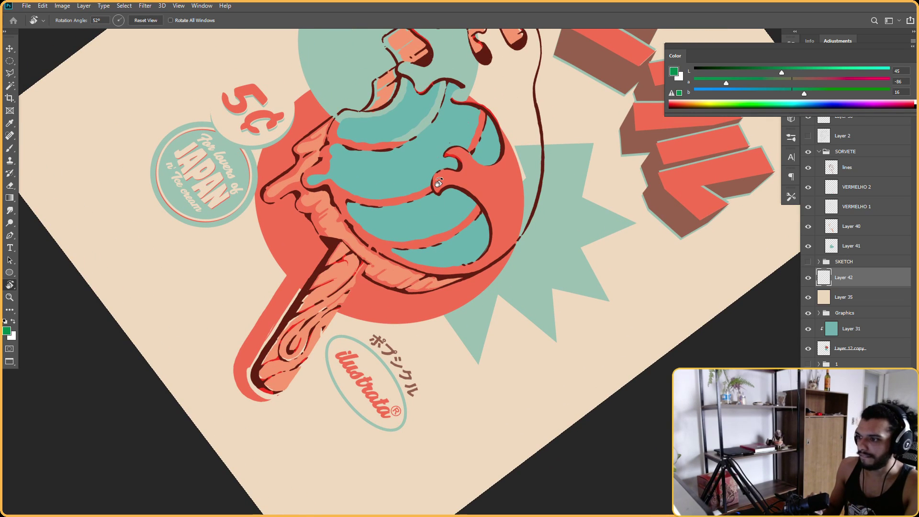
key("b")
mouse_move(320, 207)
left_mouse_down()
mouse_move(292, 297)
mouse_move(259, 348)
mouse_move(294, 356)
left_mouse_up()
key("ctrl+z")
Reduce the brush size to 400 and paint a thin green strip along the stick's shaded edge up to the ice cream
key("r")
mouse_move(395, 231)
left_mouse_down()
mouse_move(451, 232)
mouse_move(522, 193)
mouse_move(436, 127)
left_mouse_up()
scroll(436, 128, "down", 3)
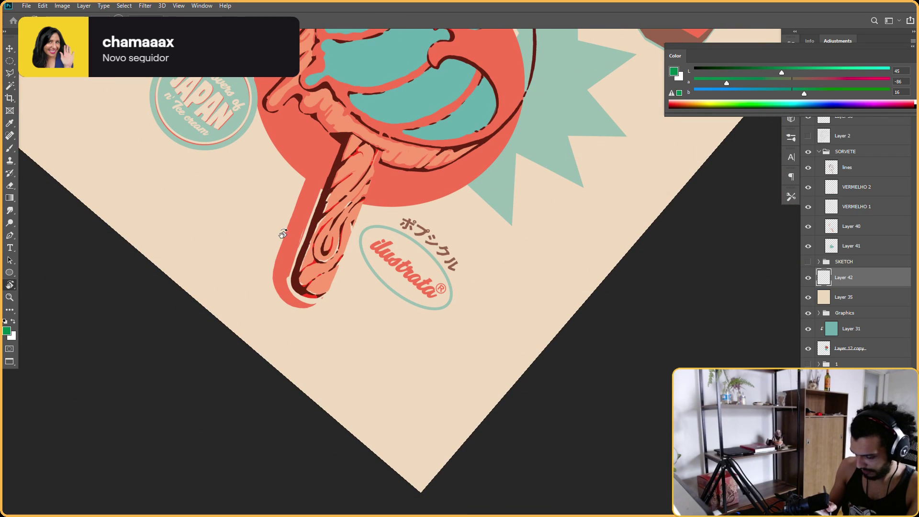
key("b")
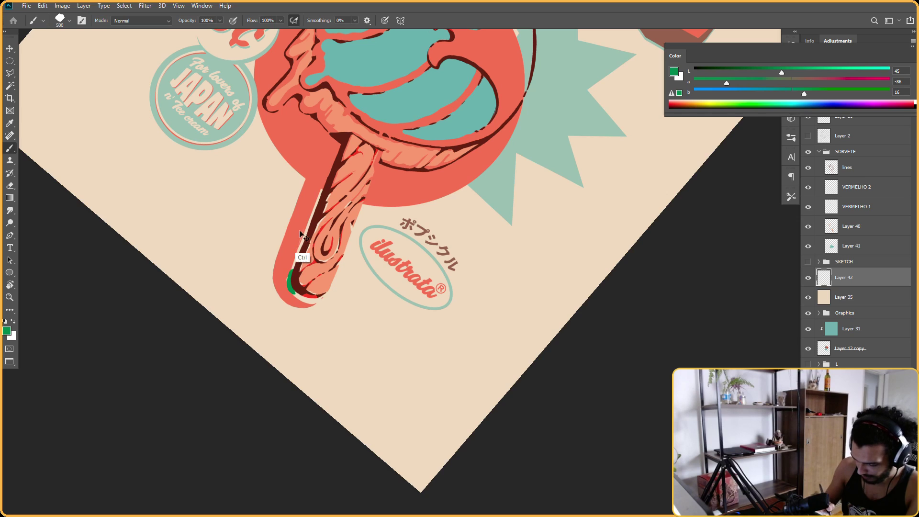
key("bracketleft")
key("ctrl+z")
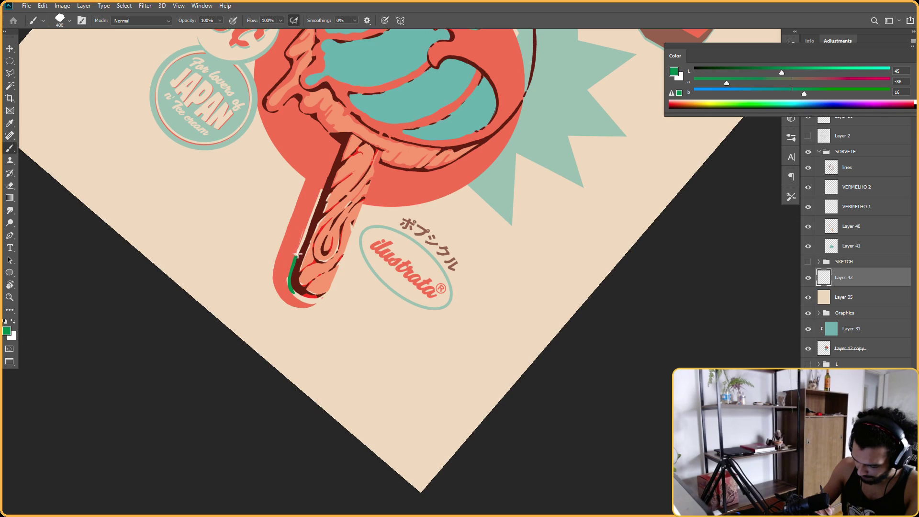
key("ctrl+z")
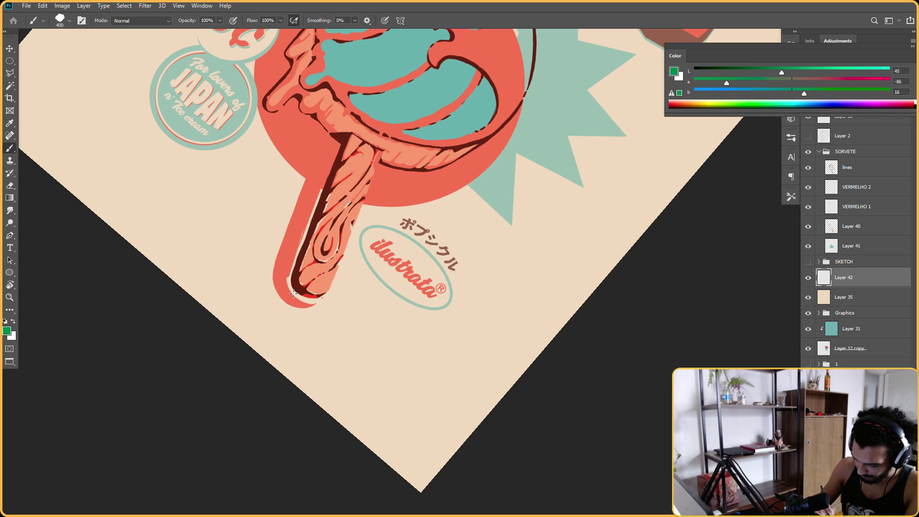
mouse_move(290, 279)
left_mouse_down()
mouse_move(317, 201)
mouse_move(290, 280)
mouse_move(307, 232)
left_mouse_up()
key("ctrl+z")
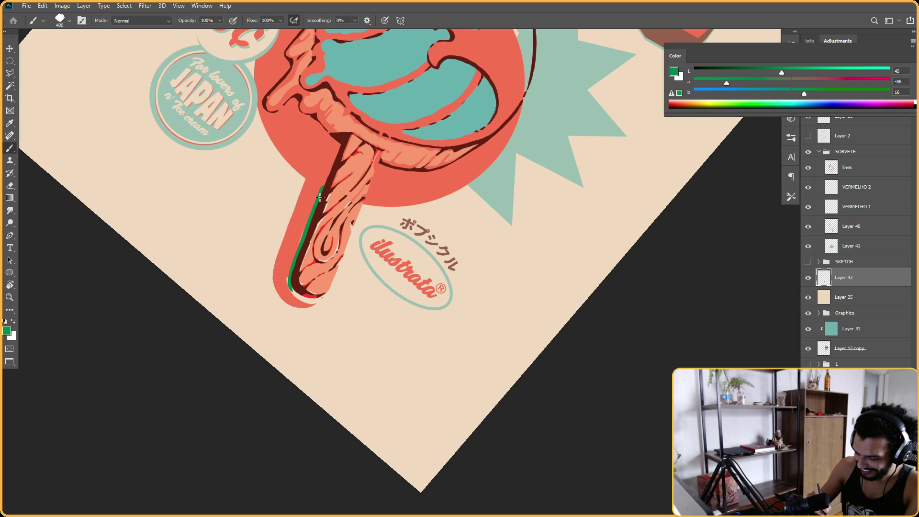
left_click_drag(329, 172, 339, 145)
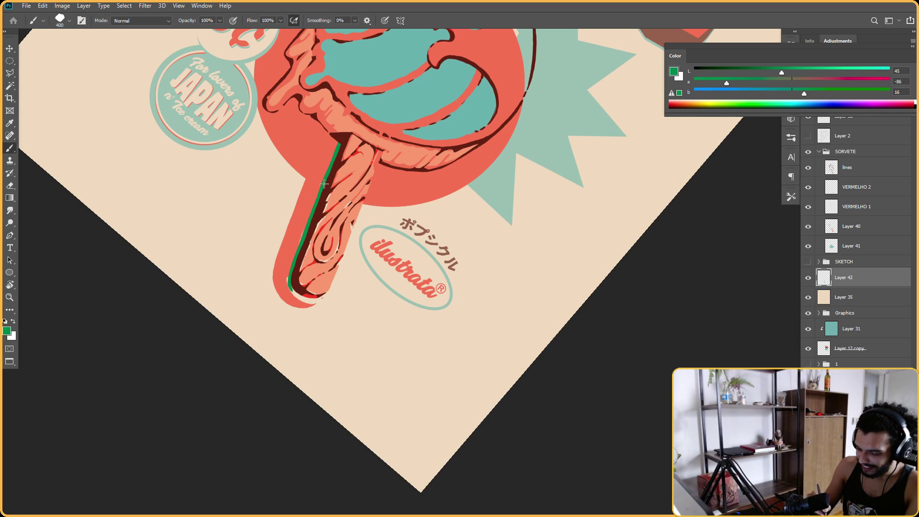
Extend the green strip around the stick's rounded end, covering the beige gap beside the dark outline
key("r")
left_click_drag(556, 280, 402, 350)
left_click_drag(579, 135, 313, 189)
key("b")
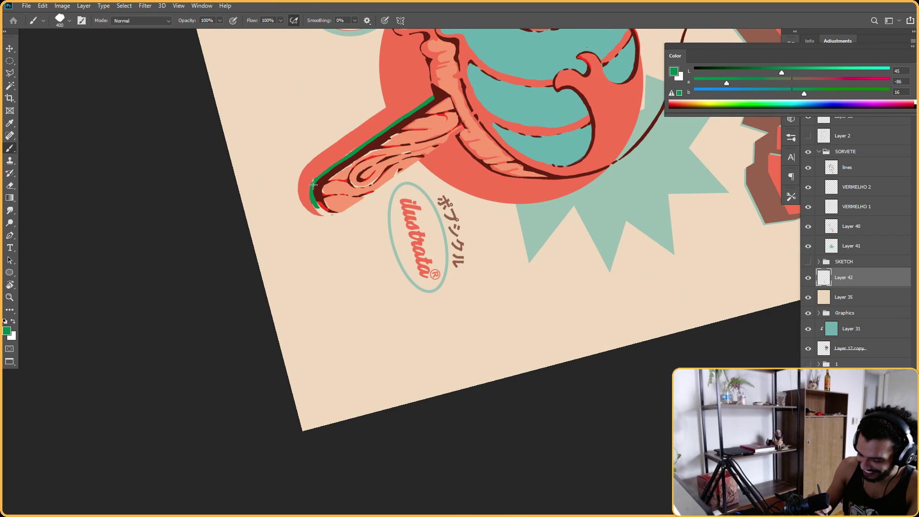
left_click_drag(338, 160, 307, 203)
key("e")
key("b")
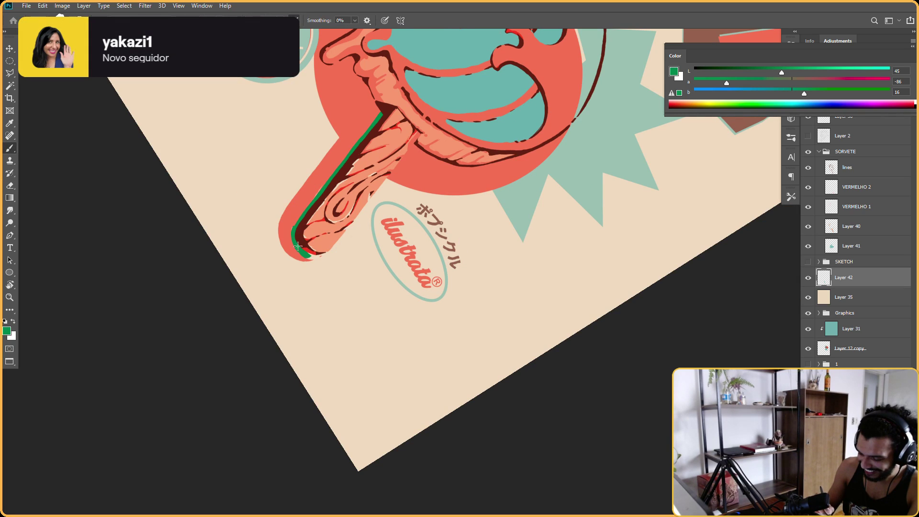
key("r")
left_click_drag(472, 172, 390, 145)
left_click_drag(478, 165, 399, 182)
mouse_move(446, 228)
left_mouse_down()
mouse_move(452, 151)
mouse_move(467, 158)
left_mouse_up()
key("b")
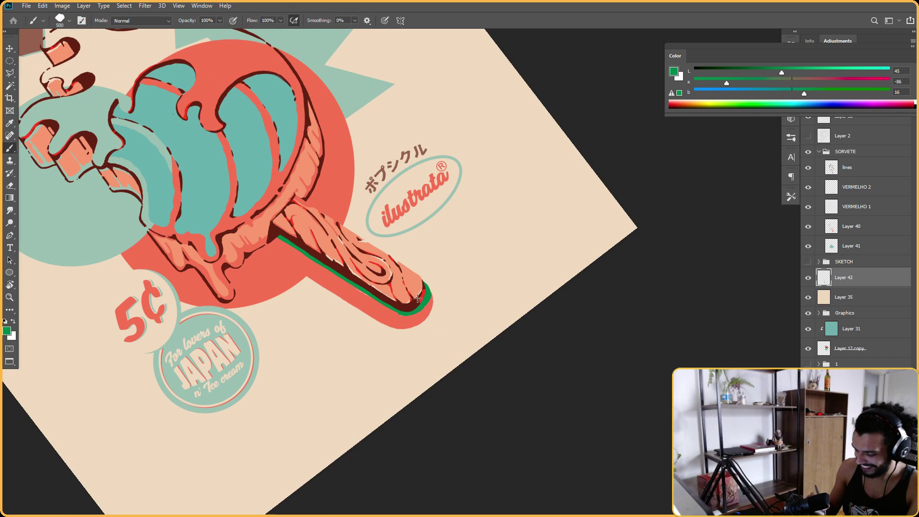
Paint green into the gaps of the stick's wood grain and along its top where it meets the ice cream
key("r")
left_click_drag(418, 298, 481, 201)
left_click_drag(481, 131, 410, 176)
key("b")
key("e")
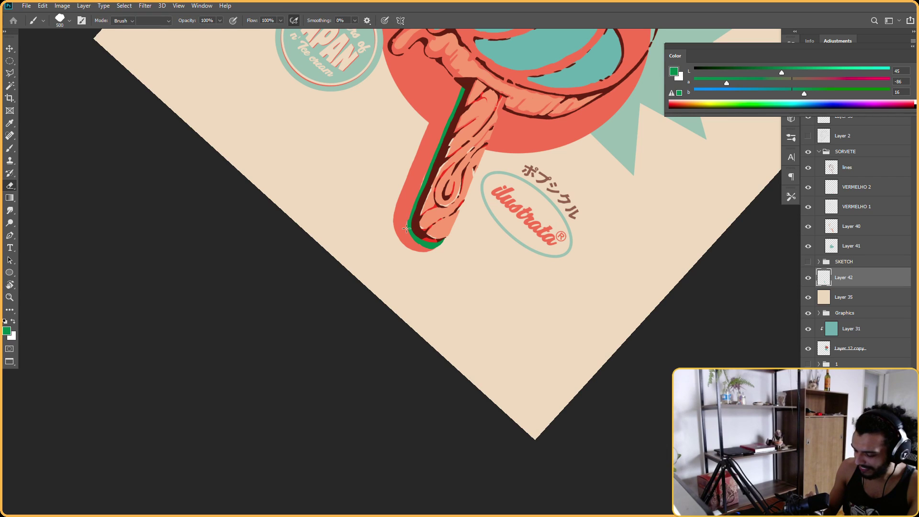
key("b")
left_click_drag(430, 197, 376, 286)
key("r")
key("b")
left_click_drag(409, 210, 396, 242)
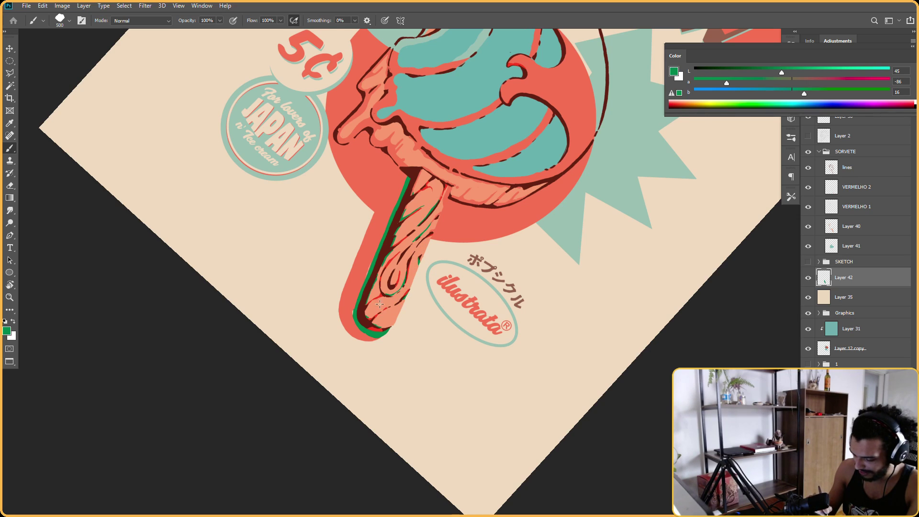
mouse_move(428, 213)
left_mouse_down()
mouse_move(400, 257)
mouse_move(411, 256)
left_mouse_up()
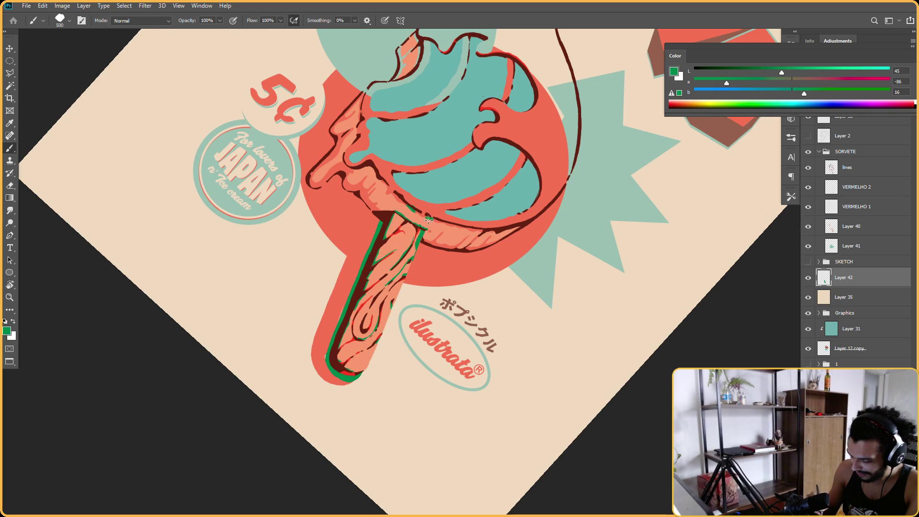
Paint green into the gaps of the ice cream's cut rim on both sides of the stick's top
key("r")
mouse_move(390, 190)
left_mouse_down()
mouse_move(623, 268)
mouse_move(447, 188)
left_mouse_up()
key("b")
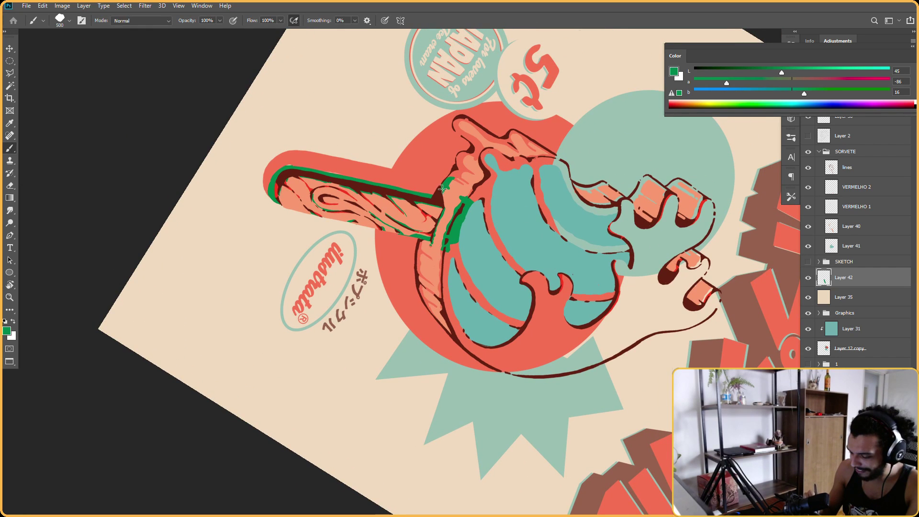
key("r")
left_click_drag(457, 208, 431, 217)
key("b")
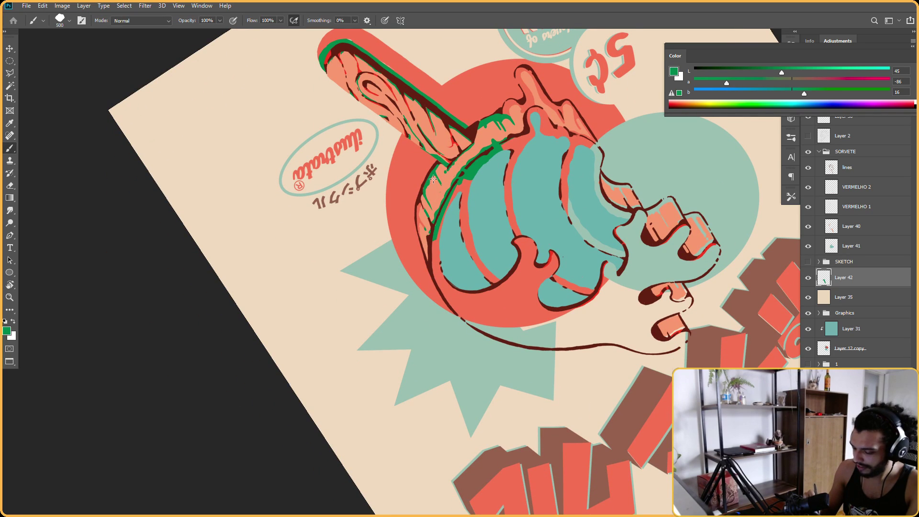
Fill the lower rim gaps, the two nearest inner ridges and the small wave curl with green
mouse_move(428, 190)
left_mouse_down()
mouse_move(422, 207)
mouse_move(439, 260)
mouse_move(466, 206)
mouse_move(465, 215)
left_mouse_up()
key("r")
left_click_drag(507, 184, 430, 134)
key("space")
left_click_drag(430, 134, 431, 181)
key("b")
mouse_move(419, 223)
left_mouse_down()
mouse_move(437, 252)
mouse_move(469, 289)
mouse_move(433, 277)
left_mouse_up()
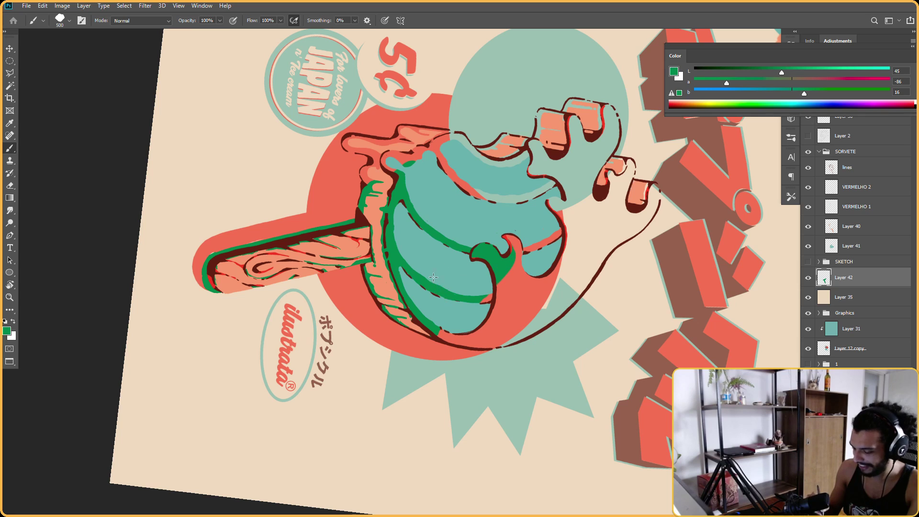
Paint green over the drip above the rim, along the bite-side ridge and behind the upper wave lobe
key("r")
left_click_drag(567, 231, 407, 173)
key("b")
left_click_drag(356, 347, 329, 299)
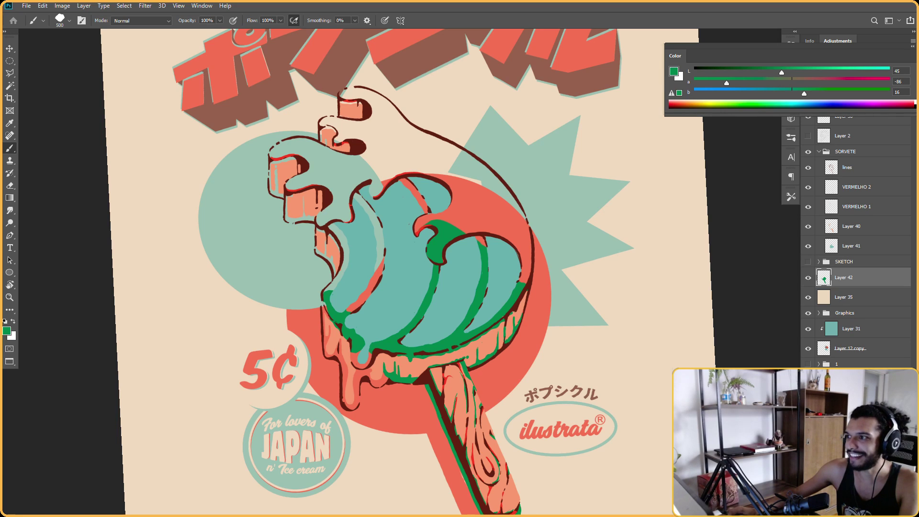
key("Escape")
mouse_move(455, 258)
left_mouse_down()
mouse_move(444, 218)
mouse_move(423, 196)
mouse_move(381, 240)
mouse_move(364, 154)
left_mouse_up()
Fill the remaining red part of the bite-side ridge and the rim's outer corner below it with green
key("r")
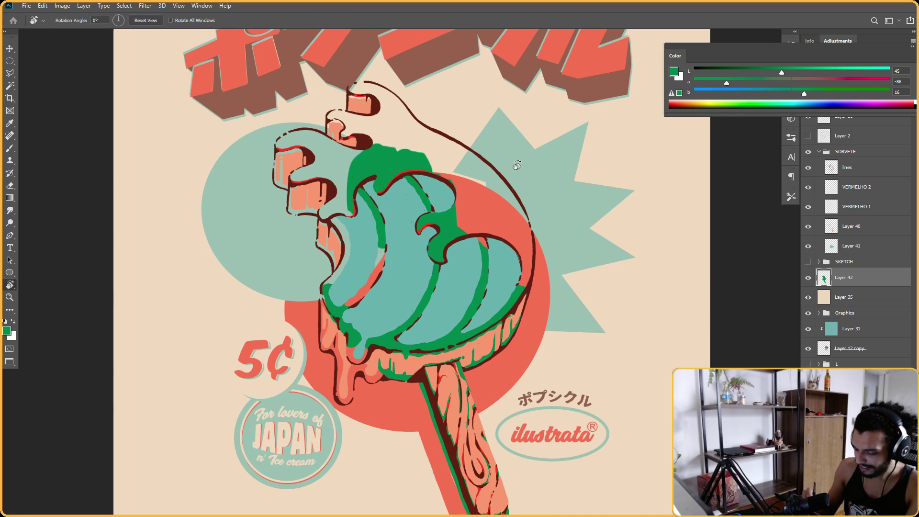
left_click_drag(509, 153, 522, 162)
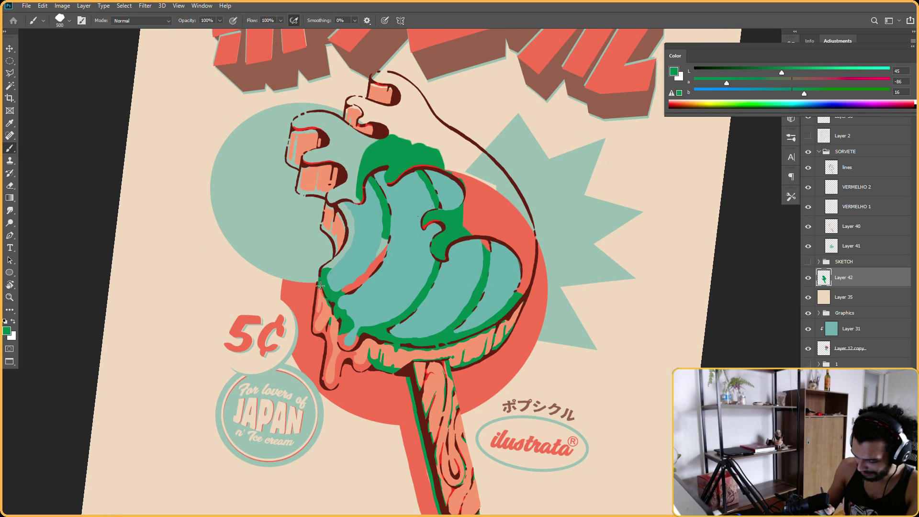
left_click_drag(320, 282, 325, 299)
left_click_drag(366, 265, 384, 245)
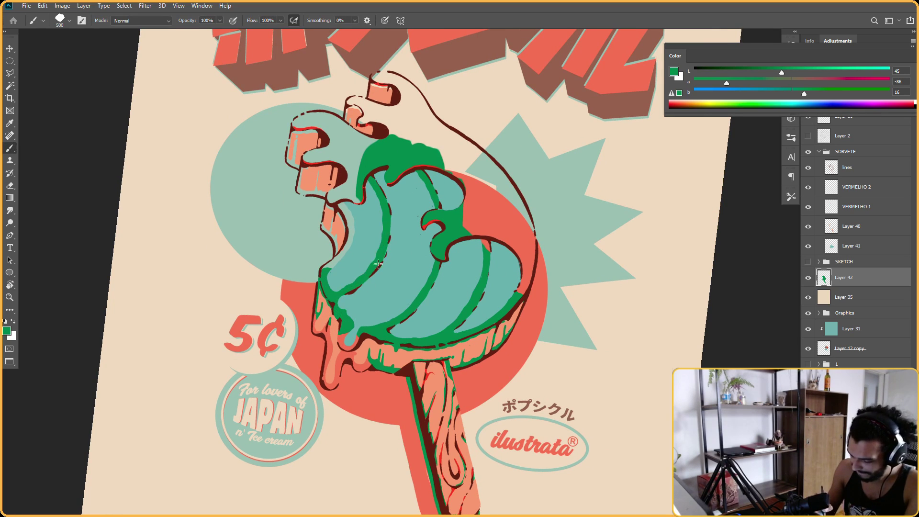
left_click_drag(325, 317, 331, 338)
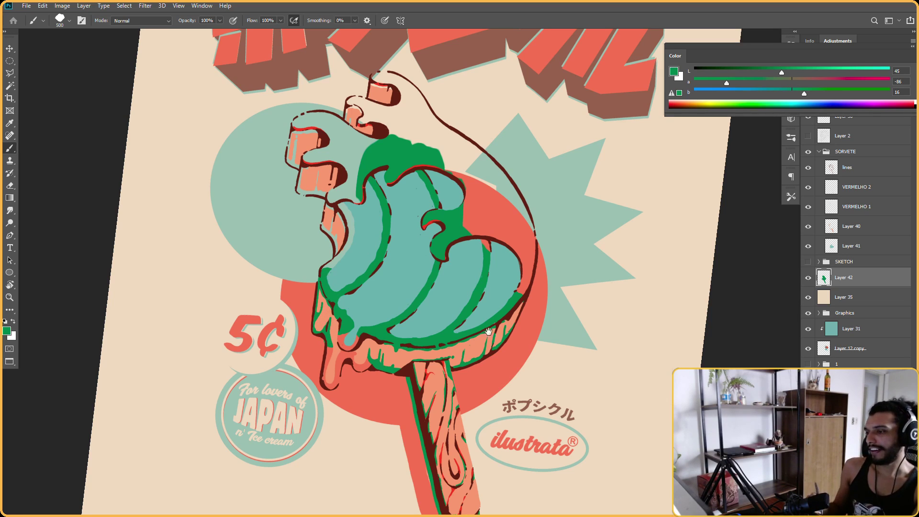
Paint green through the long hanging drip and the rim gaps between it and the stick
left_click_drag(488, 331, 486, 261)
mouse_move(332, 269)
left_mouse_down()
mouse_move(340, 280)
mouse_move(321, 282)
mouse_move(320, 301)
mouse_move(403, 368)
left_mouse_up()
key("e")
key("r")
left_click_drag(411, 376, 420, 222)
key("b")
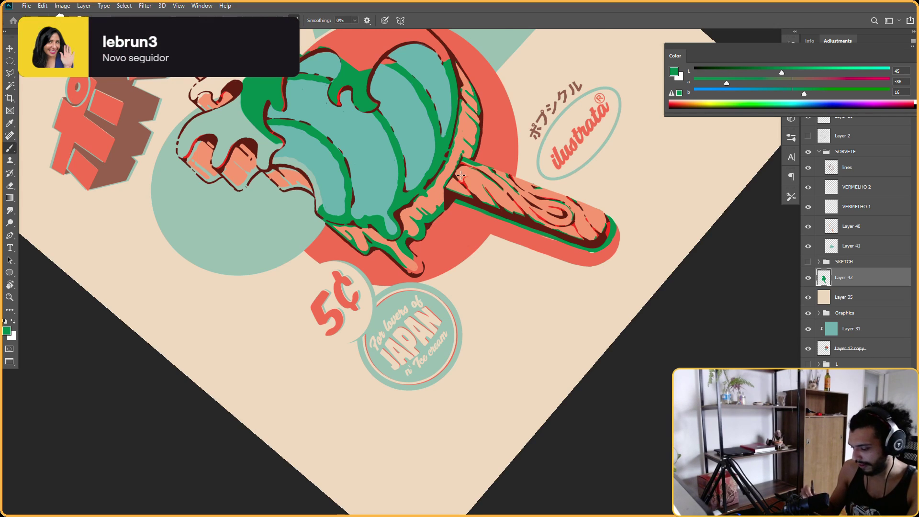
key("Escape")
left_click_drag(430, 229, 438, 237)
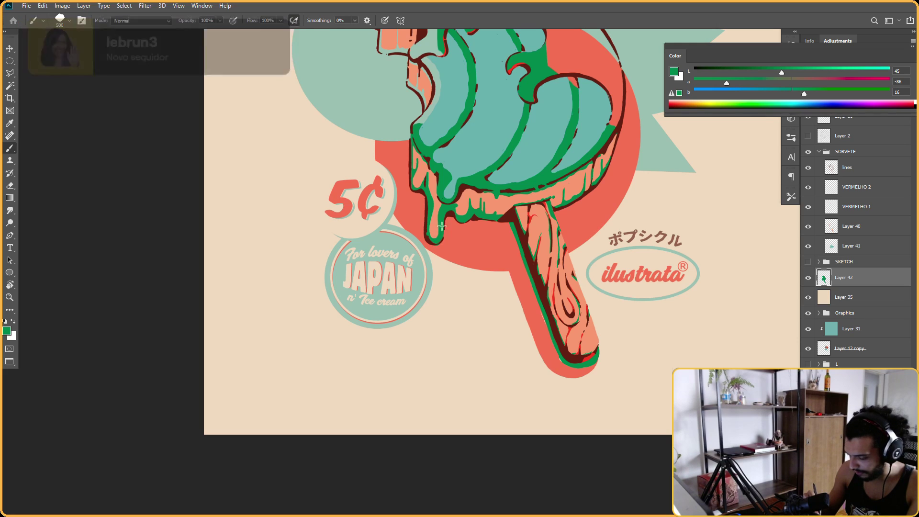
Extend the green over the wave's back behind the curls, and along the bite's inner edge
key("e")
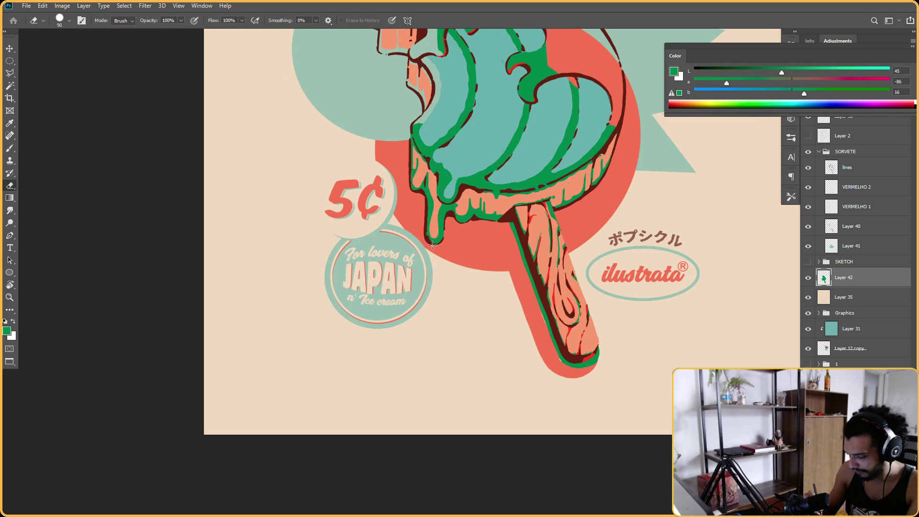
key("b")
left_click_drag(483, 135, 430, 238)
left_click_drag(385, 195, 383, 170)
left_click_drag(498, 169, 522, 181)
mouse_move(505, 145)
left_mouse_down()
mouse_move(494, 200)
mouse_move(477, 178)
mouse_move(512, 220)
mouse_move(507, 182)
mouse_move(454, 160)
left_mouse_up()
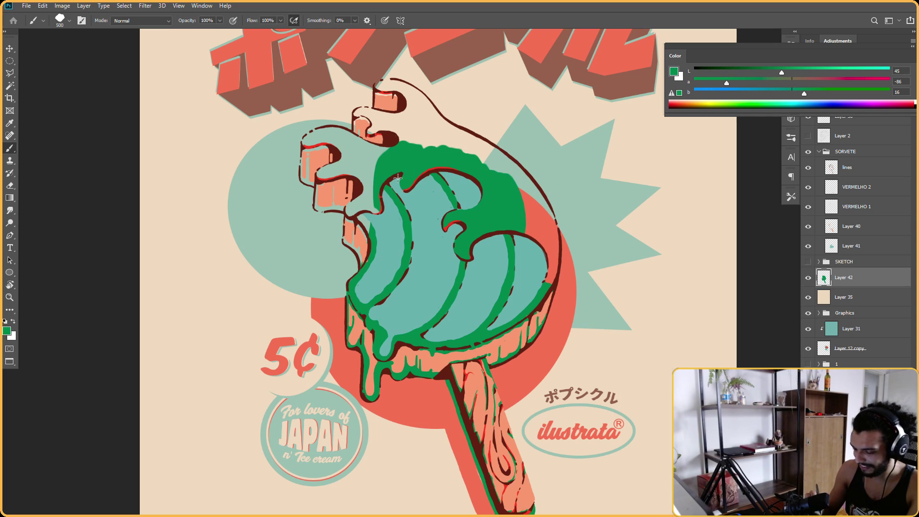
mouse_move(366, 268)
left_mouse_down()
mouse_move(348, 223)
mouse_move(353, 248)
mouse_move(364, 223)
mouse_move(348, 244)
mouse_move(346, 236)
mouse_move(371, 210)
mouse_move(385, 213)
left_mouse_up()
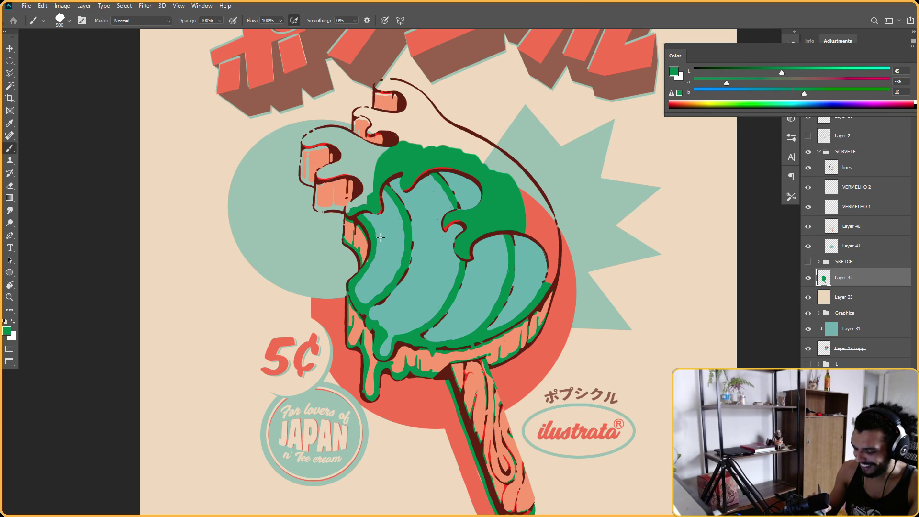
Outline the lowest bitten block of the wave crest in green and erase the spill outside its dark line
key("r")
left_click(519, 299)
left_click_drag(520, 298, 450, 338)
key("b")
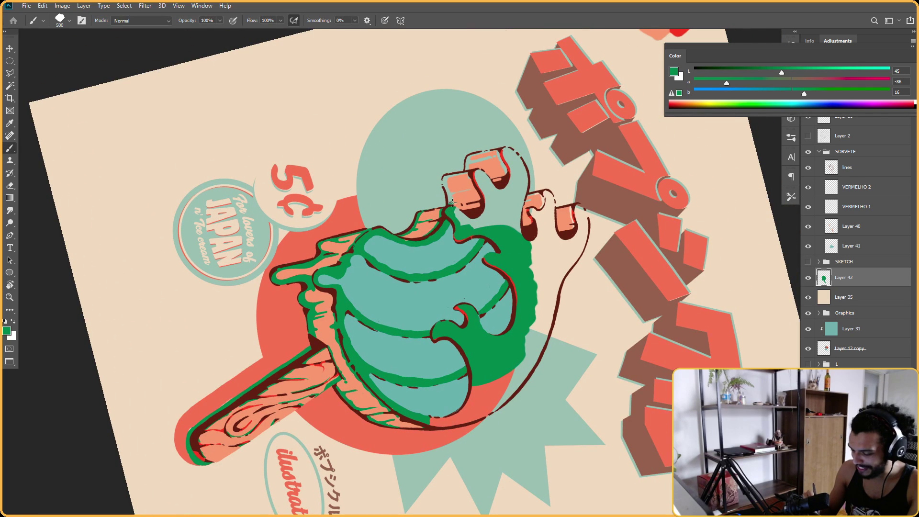
left_click_drag(447, 186, 446, 179)
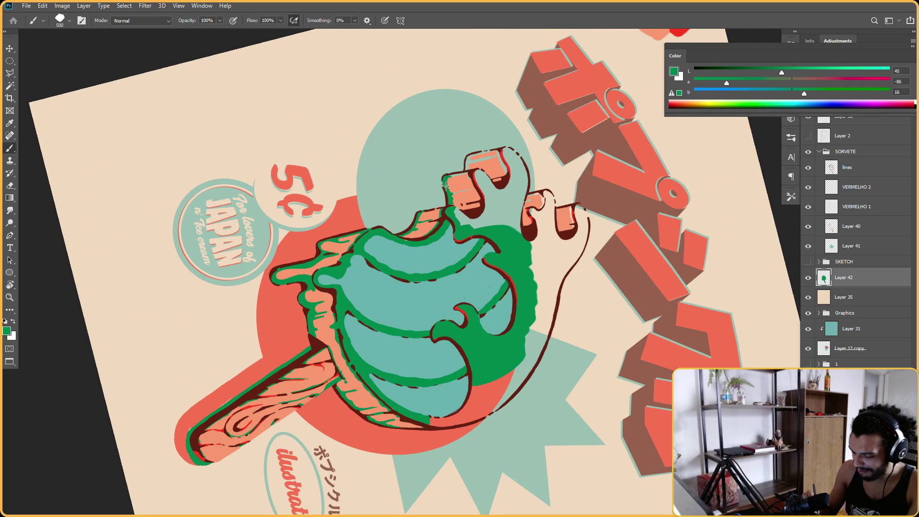
key("e")
left_click_drag(441, 179, 442, 183)
key("b")
key("Escape")
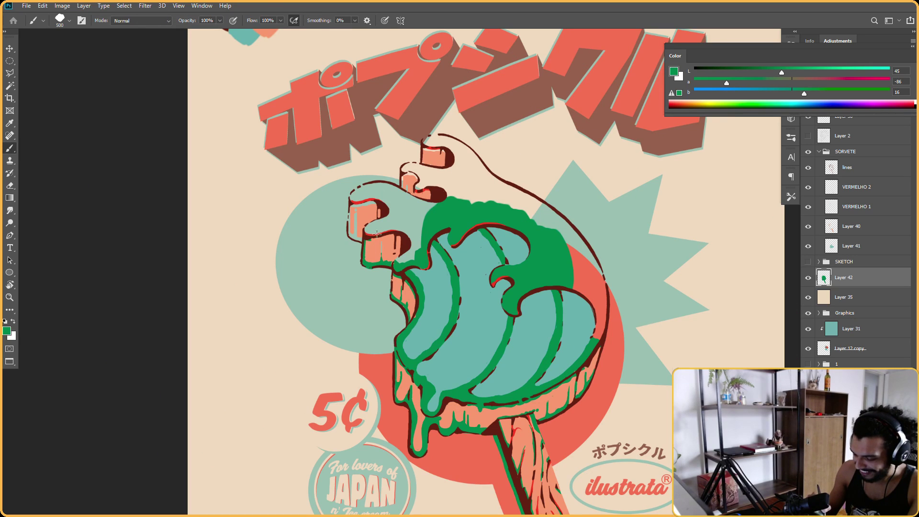
Paint green beside the lowest bitten block and along the edges and gaps of the block above it
mouse_move(389, 257)
left_mouse_down()
mouse_move(407, 250)
mouse_move(399, 254)
left_mouse_up()
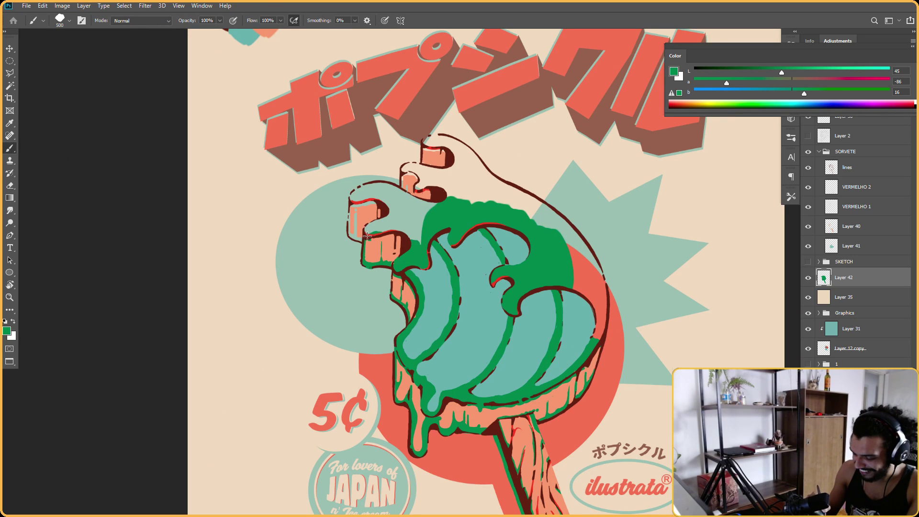
left_click_drag(351, 226, 357, 224)
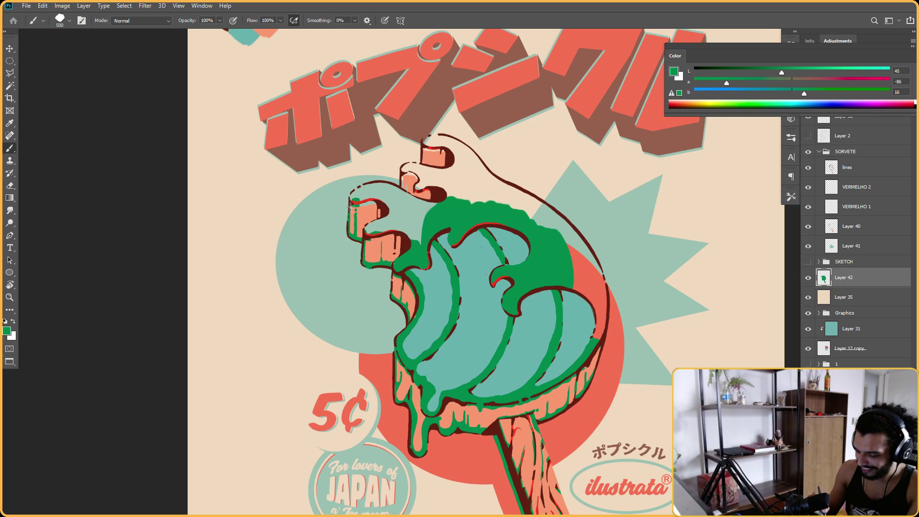
key("e")
key("b")
Fill the foam crest around the two lower bitten blocks with green, joining it to the wave's back
mouse_move(350, 200)
left_mouse_down()
mouse_move(349, 215)
mouse_move(366, 189)
mouse_move(361, 208)
mouse_move(402, 253)
mouse_move(444, 195)
mouse_move(446, 234)
mouse_move(463, 222)
mouse_move(438, 271)
left_mouse_up()
key("r")
key("b")
key("r")
left_click_drag(448, 239, 461, 194)
key("b")
key("Escape")
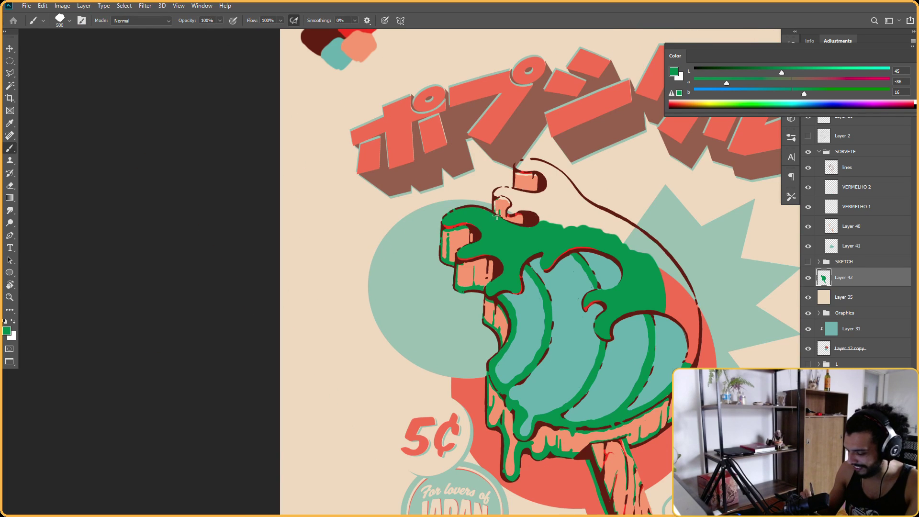
Fill the foam around the two upper bitten blocks and the wave's tip with green
key("r")
mouse_move(501, 192)
left_mouse_down()
mouse_move(399, 200)
mouse_move(412, 181)
mouse_move(410, 206)
mouse_move(427, 195)
left_mouse_up()
key("b")
mouse_move(452, 167)
left_mouse_down()
mouse_move(429, 166)
mouse_move(414, 177)
left_mouse_up()
key("r")
left_click_drag(420, 153, 546, 164)
key("r")
mouse_move(470, 209)
left_mouse_down()
mouse_move(395, 251)
mouse_move(404, 223)
mouse_move(403, 249)
left_mouse_up()
key("r")
mouse_move(461, 161)
left_mouse_down()
mouse_move(413, 240)
mouse_move(385, 260)
mouse_move(408, 215)
mouse_move(396, 244)
mouse_move(415, 251)
mouse_move(434, 230)
mouse_move(450, 171)
mouse_move(395, 204)
mouse_move(395, 238)
mouse_move(434, 168)
mouse_move(436, 177)
mouse_move(439, 151)
mouse_move(426, 177)
left_mouse_up()
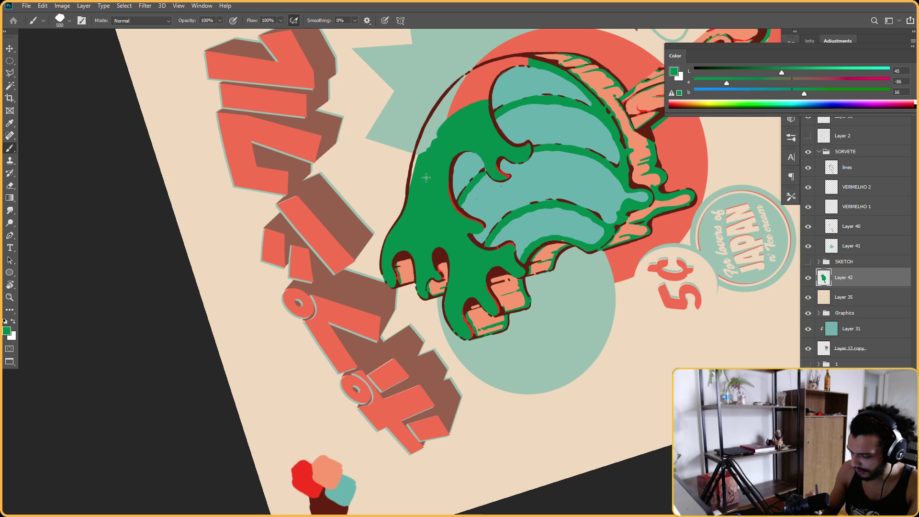
Fill the remaining strip along the wave's outer outline down to the rim and erase the spill past the line
mouse_move(431, 138)
left_mouse_down()
mouse_move(441, 125)
mouse_move(435, 184)
left_mouse_up()
mouse_move(389, 217)
left_mouse_down()
mouse_move(434, 176)
mouse_move(337, 224)
mouse_move(346, 201)
mouse_move(336, 225)
mouse_move(345, 167)
mouse_move(370, 169)
left_mouse_up()
key("r")
key("r")
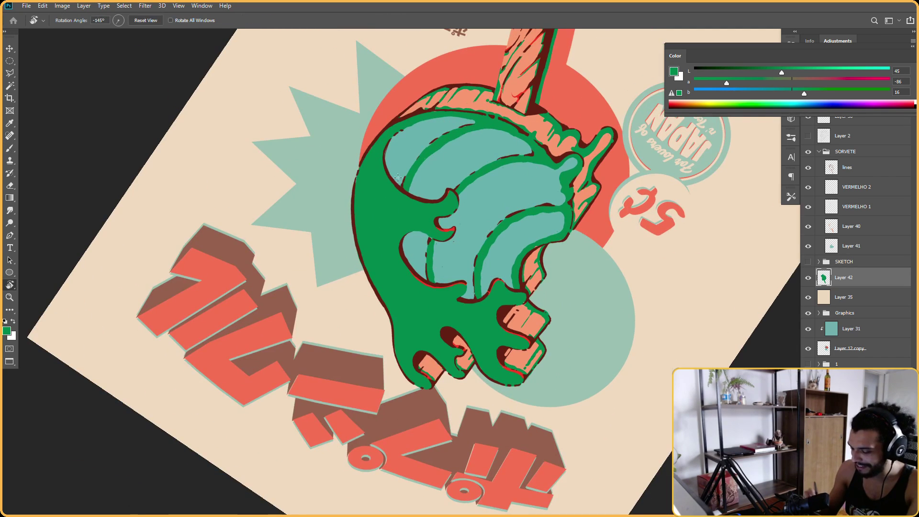
key("e")
left_click(357, 168)
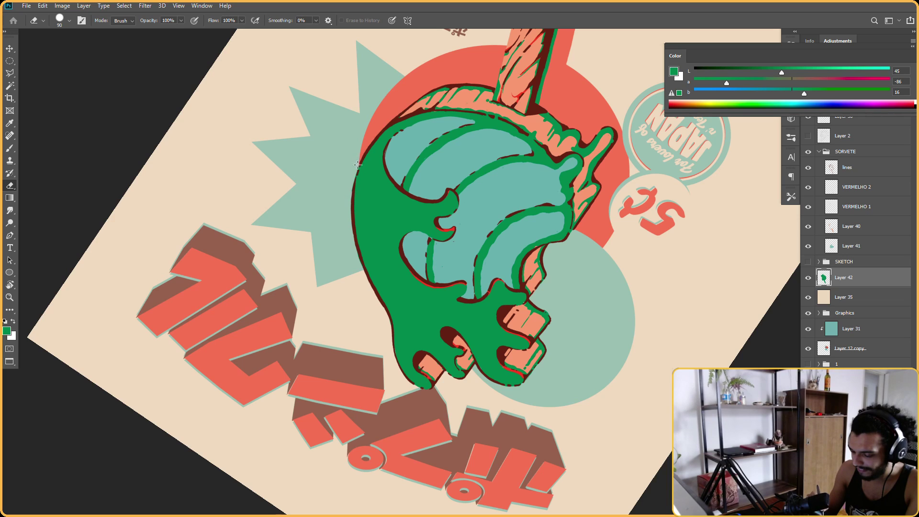
Touch up the green between the two upper bitten blocks and review the whole poster
key("r")
key("Escape")
key("b")
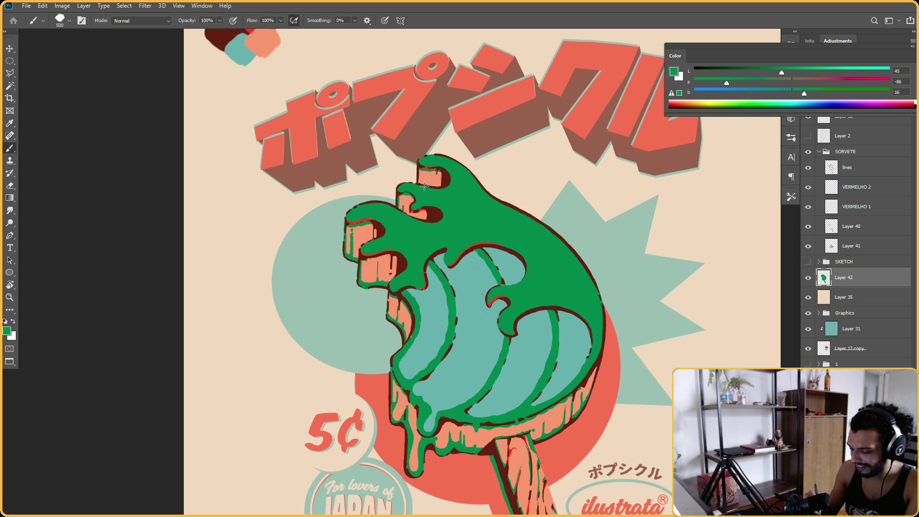
left_click_drag(451, 189, 438, 194)
left_click_drag(541, 214, 481, 194)
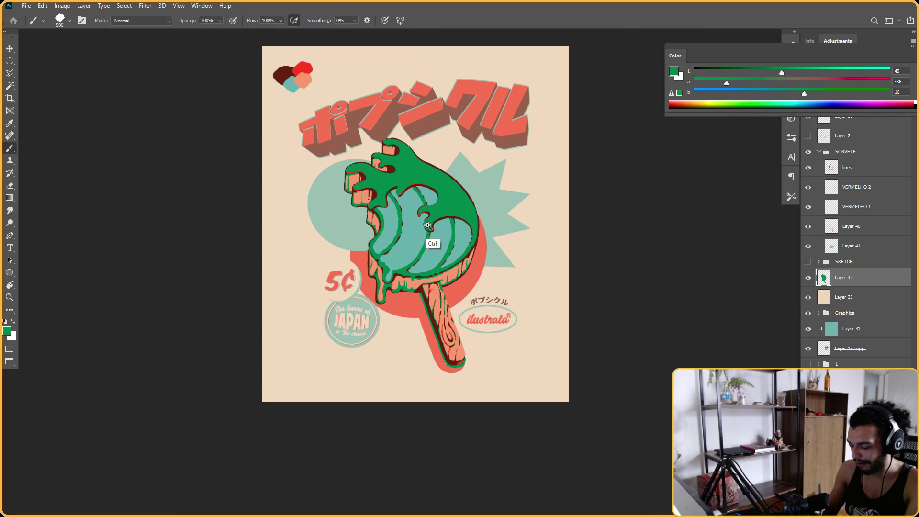
left_click_drag(425, 222, 462, 173)
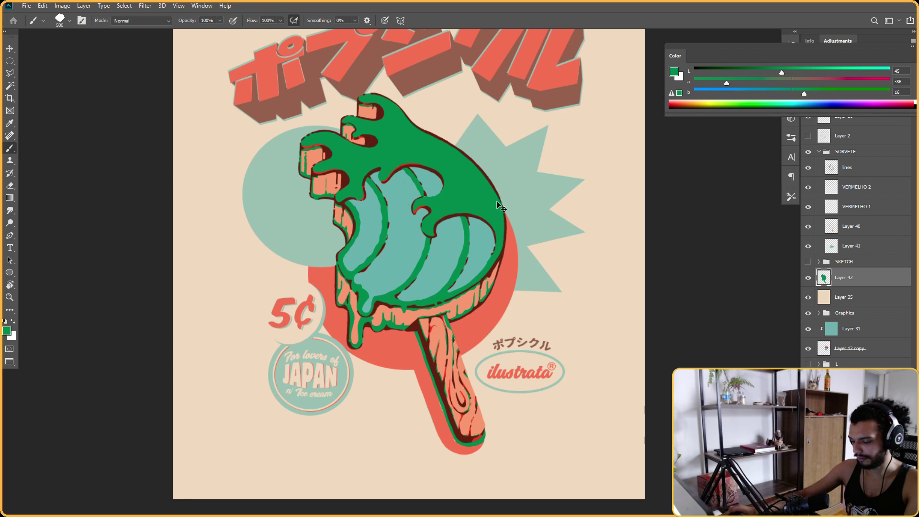
scroll(490, 226, "down", 2)
left_click_drag(490, 226, 408, 244)
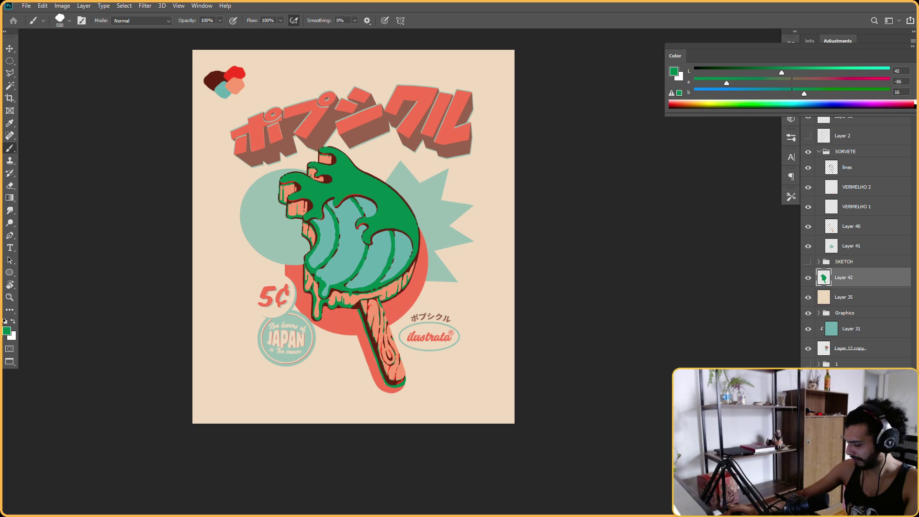
Lock Layer 42's transparent pixels, sample the poster's beige background and fill the green base with it
left_click_drag(824, 58, 665, 37)
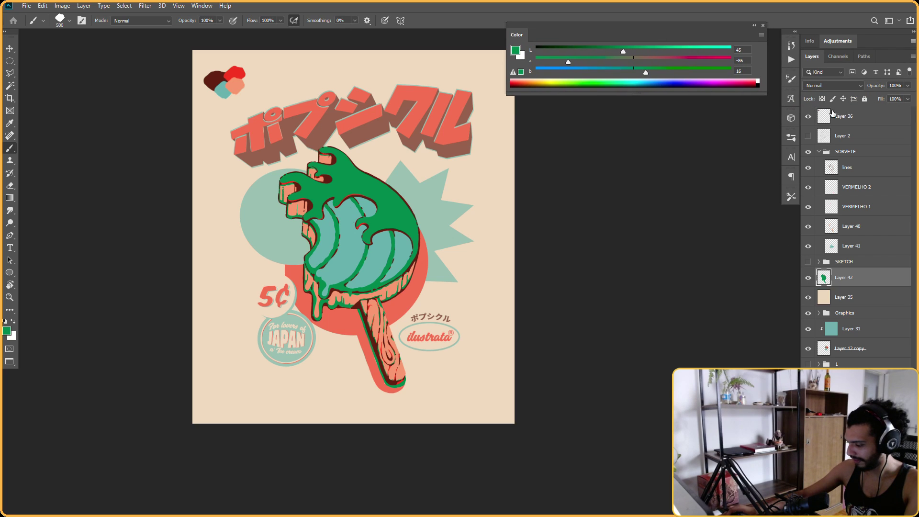
left_click(821, 99)
left_click(496, 165, "alt")
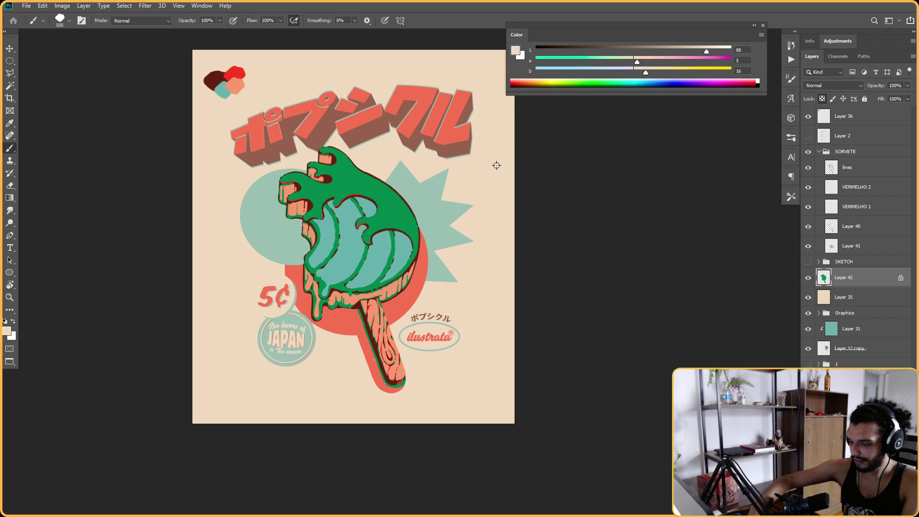
key("alt+BackSpace")
Undo the beige fill on Layer 42 to compare it with the green, and reapply it
scroll(444, 228, "up", 3)
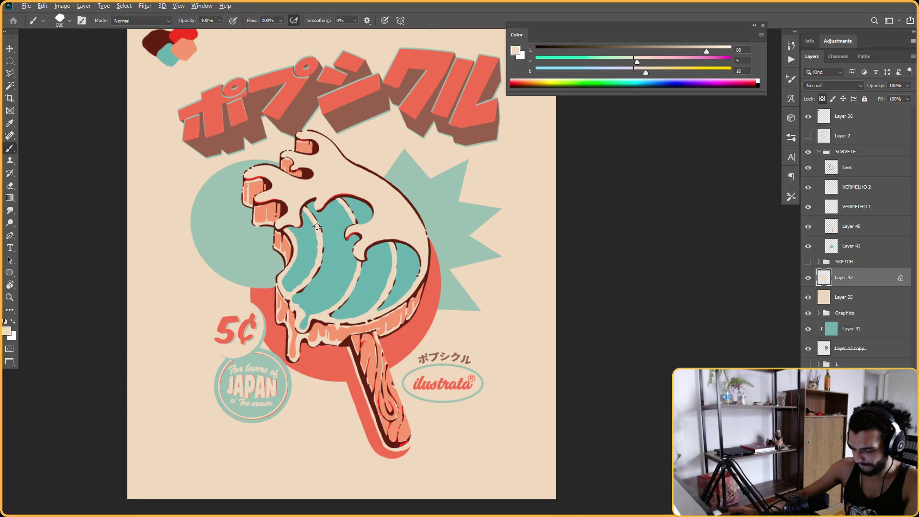
scroll(318, 209, "up", 1)
scroll(318, 209, "down", 2)
scroll(322, 206, "up", 1)
key("ctrl+z")
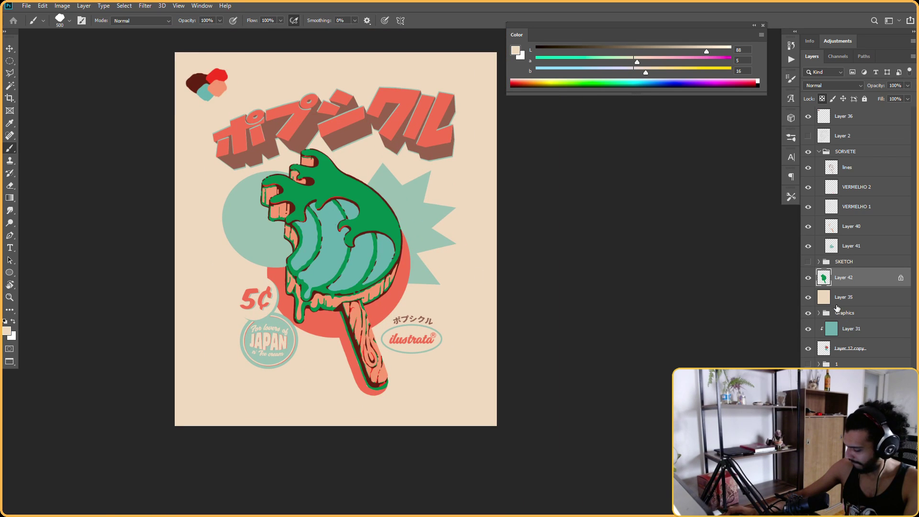
key("alt+BackSpace")
Hide Layer 35 to show the poster graphics in their full colors
left_click(808, 297)
left_click(808, 298)
left_click(808, 298)
scroll(352, 285, "up", 1)
key("r")
left_click_drag(499, 196, 412, 171)
key("Escape")
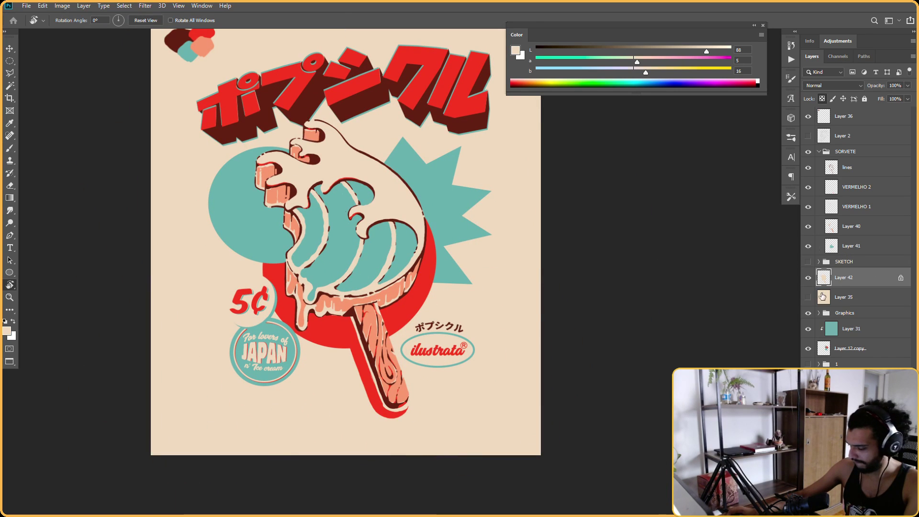
Collapse the SORVETE group, expand Graphics and move the titulo copy group slightly down toward the popsicle
left_click(819, 151)
left_click(838, 151)
key("b")
key("v")
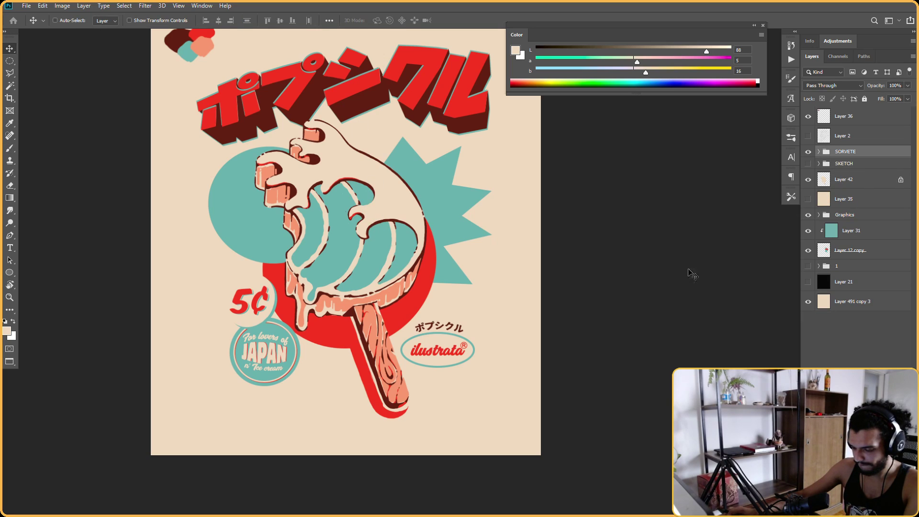
left_click(819, 215)
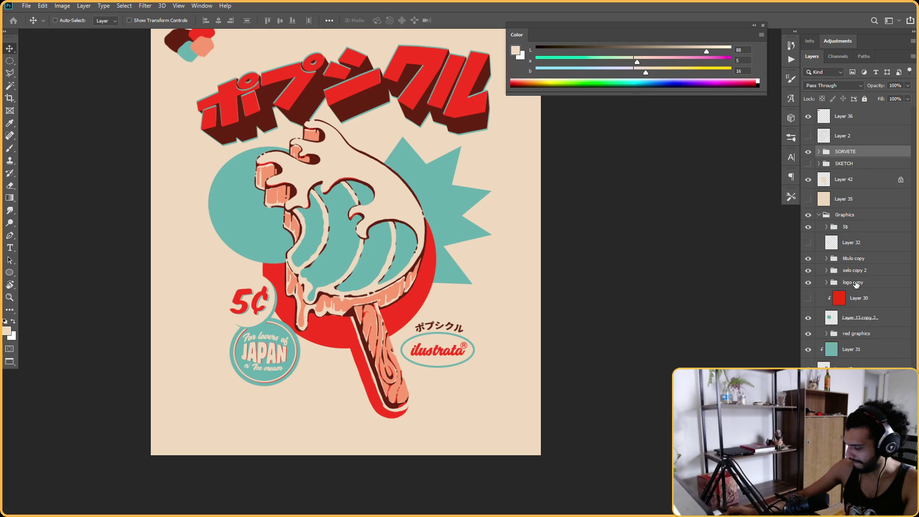
left_click(839, 261)
left_click_drag(346, 115, 345, 122)
Check the poster's composition in a horizontally flipped view and restore the normal orientation
scroll(373, 136, "down", 3)
scroll(369, 138, "up", 3)
key("r")
mouse_move(428, 227)
left_mouse_down()
mouse_move(369, 185)
mouse_move(432, 214)
left_mouse_up()
key("ctrl+shift+h")
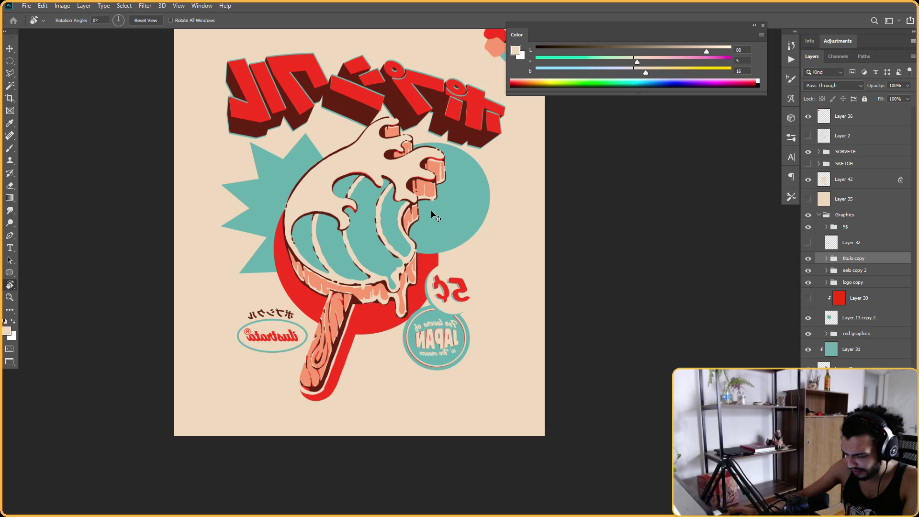
key("ctrl+shift+h")
left_click_drag(539, 257, 446, 187)
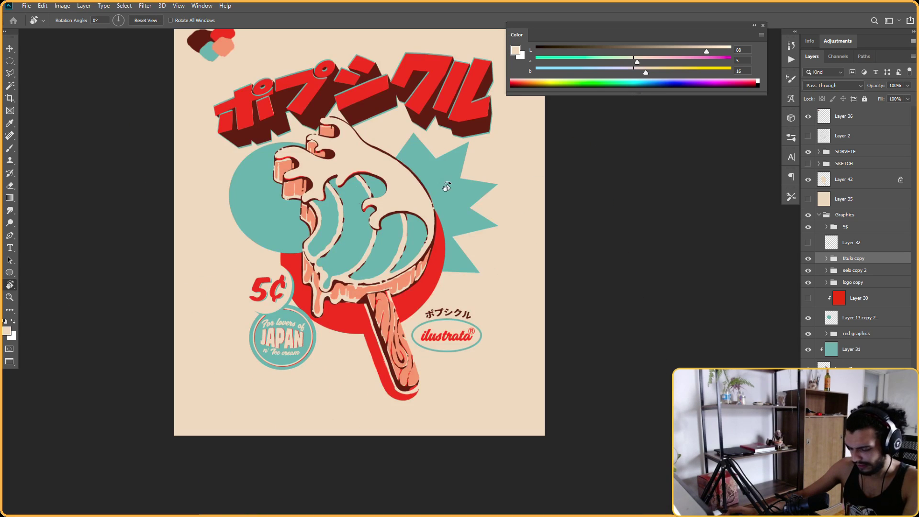
Reposition the titulo copy group above the popsicle, fine-tuning its placement in small horizontal and vertical nudges
scroll(434, 234, "down", 4)
scroll(412, 206, "up", 5)
key("v")
left_click_drag(397, 184, 392, 181)
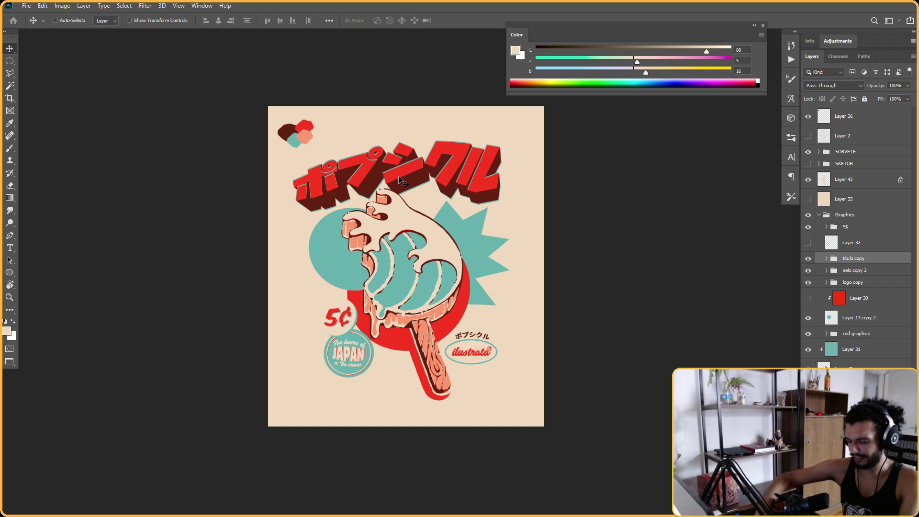
key("shift+Right")
key("Right")
key("Right")
key("Right")
key("Right")
key("Right")
key("Right")
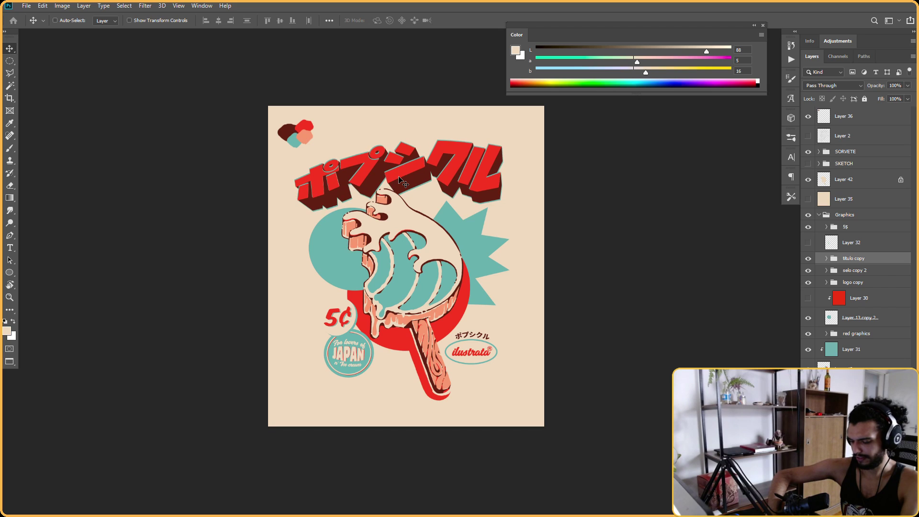
key("Up")
key("Down")
key("Down")
key("Right")
key("Right")
key("Right")
key("Right")
key("Right")
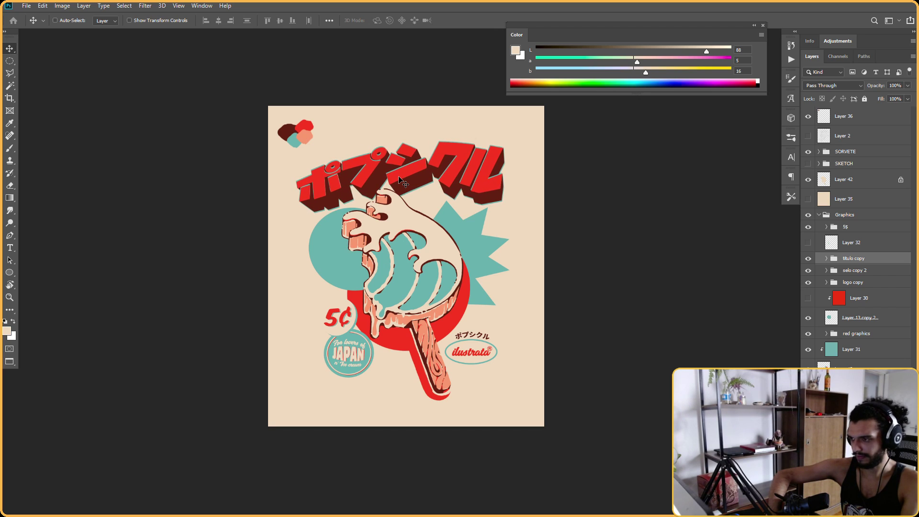
key("Up")
key("Right")
key("Left")
key("Up")
key("Up")
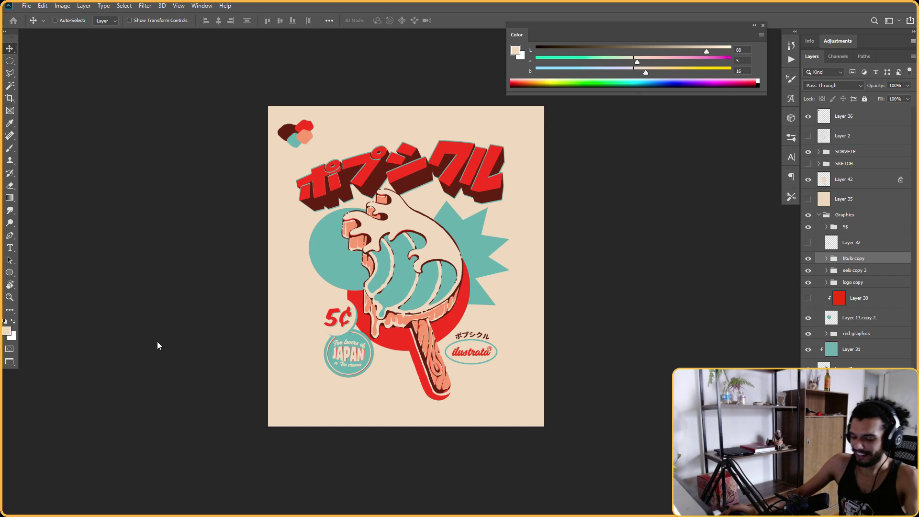
Check the poster at different rotations and zoom levels, and compare it with the titulo copy group hidden and shown
key("ctrl+plus")
key("r")
left_click_drag(504, 303, 493, 252)
key("Escape")
scroll(379, 263, "up", 5)
scroll(380, 264, "down", 6)
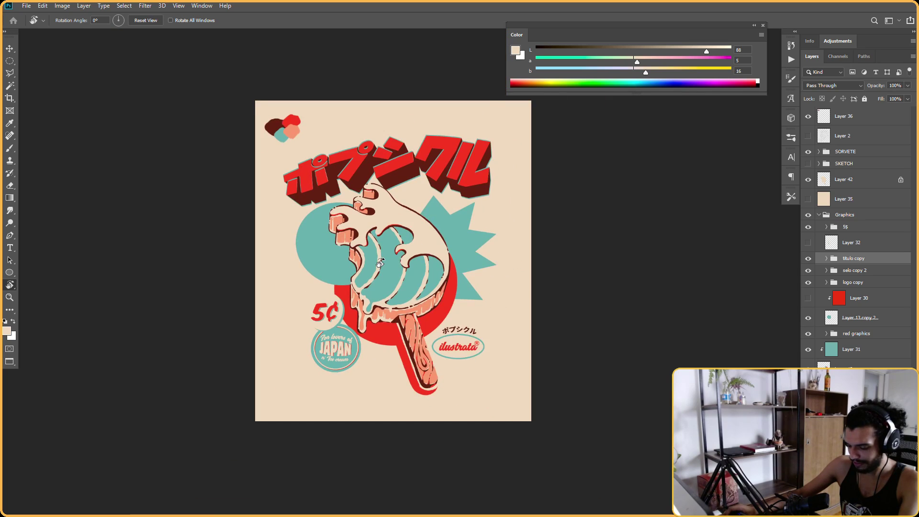
scroll(379, 263, "up", 2)
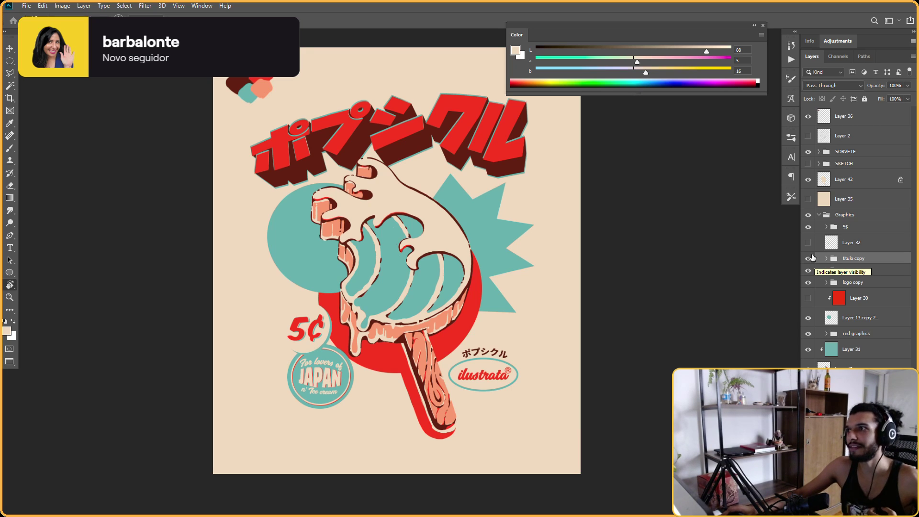
left_click_drag(433, 201, 428, 218)
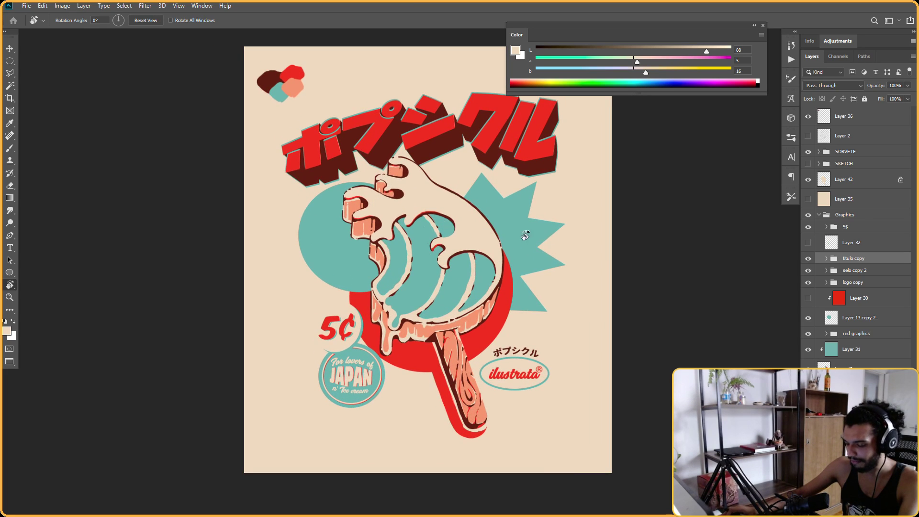
left_click(808, 260)
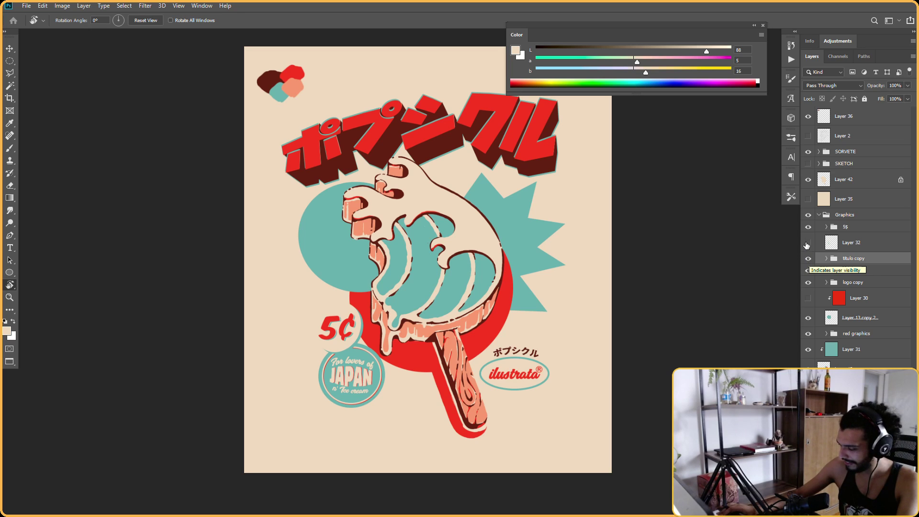
left_click(808, 259)
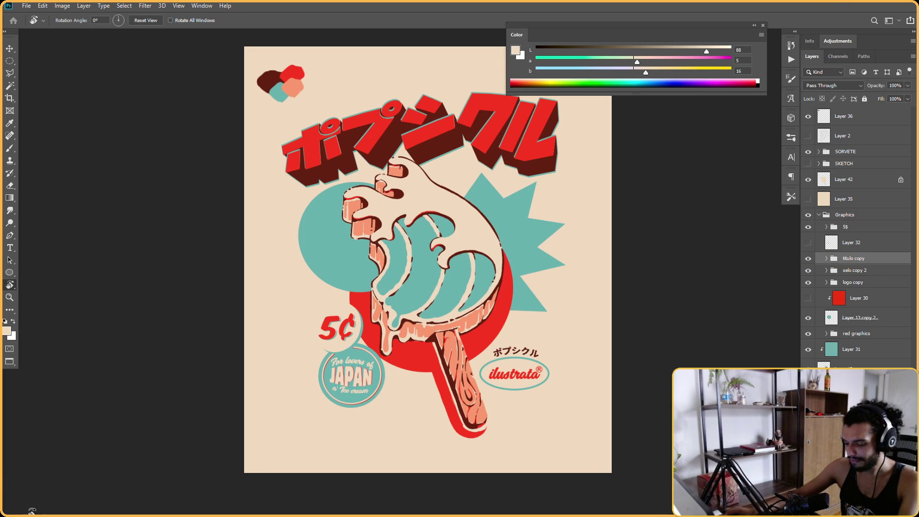
Compare the poster's balance in horizontally flipped and normal views, ending with the normal orientation
scroll(416, 303, "up", 1)
key("ctrl+shift+h")
key("ctrl+shift+h")
key("ctrl+shift+h")
key("ctrl+shift+h")
key("ctrl+shift+h")
key("ctrl+shift+h")
key("ctrl+shift+h")
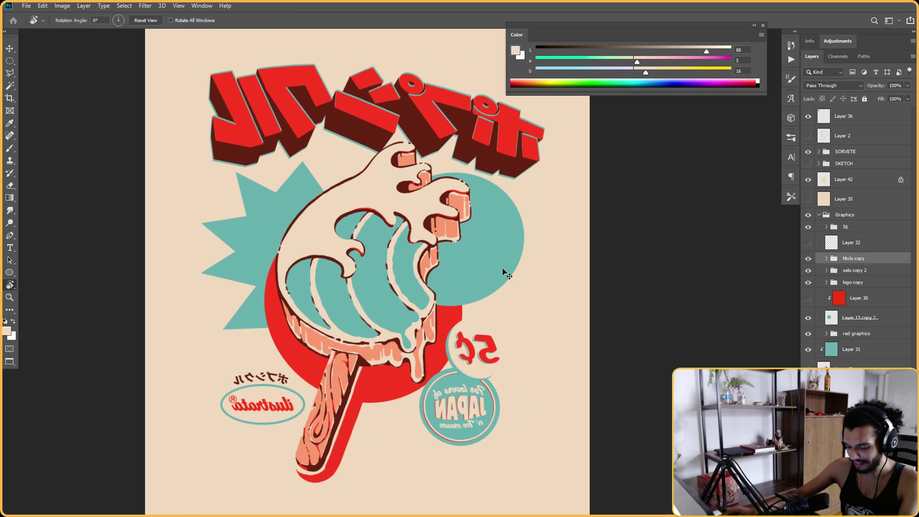
key("ctrl+shift+h")
left_click_drag(489, 254, 501, 258)
Shift the titulo copy group right and slightly up over the popsicle in larger nudges
left_click(809, 259)
left_click(808, 259)
key("v")
key("shift+Right")
key("shift+Right")
key("shift+Right")
key("shift+Right")
key("shift+Up")
key("shift+Up")
key("shift+Up")
key("shift+Right")
key("shift+Down")
key("shift+Down")
key("shift+Up")
key("shift+Up")
key("shift+Up")
key("shift+Right")
key("shift+Right")
key("shift+Right")
key("shift+Up")
key("shift+Left")
key("shift+Left")
key("shift+Left")
key("shift+Down")
key("shift+Down")
key("shift+Right")
Undo and redo the title's last move several times to compare both positions, keeping the new one
key("ctrl+z")
key("ctrl+shift+z")
key("ctrl+z")
key("ctrl+shift+z")
key("ctrl+z")
key("ctrl+shift+z")
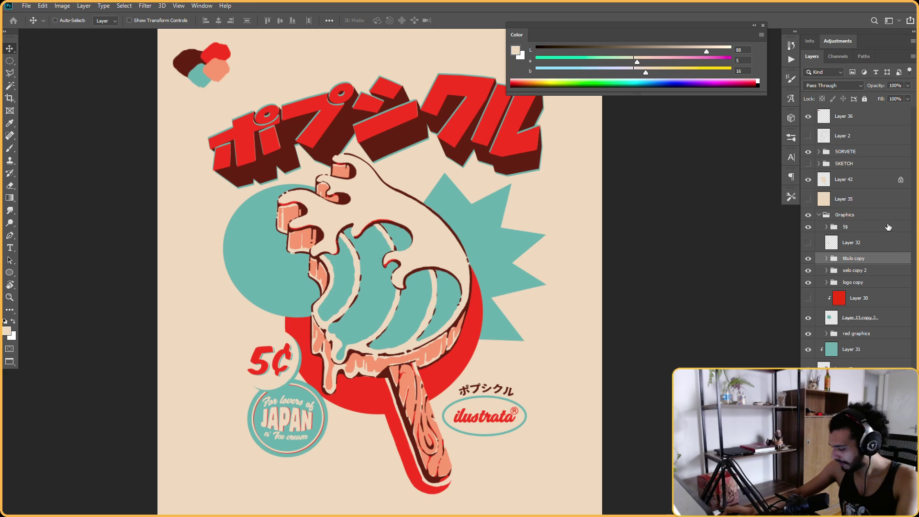
Unlock Layer 42's transparent pixels and touch up the beige base around the top of the popsicle with the Brush
left_click(842, 185)
key("b")
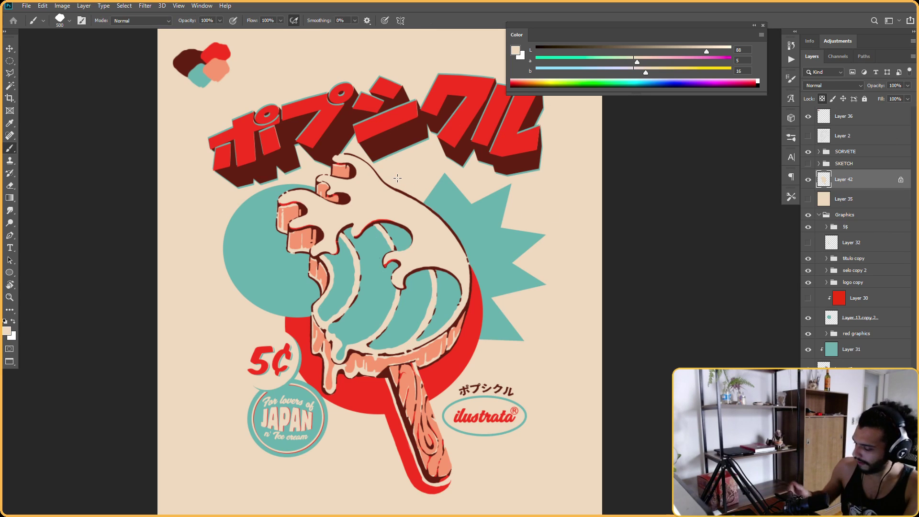
key("r")
left_click_drag(573, 234, 446, 87)
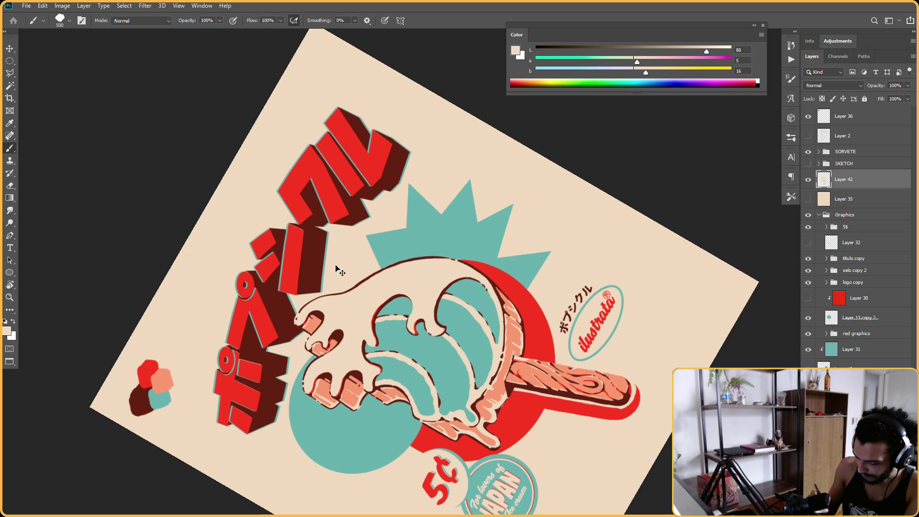
key("Escape")
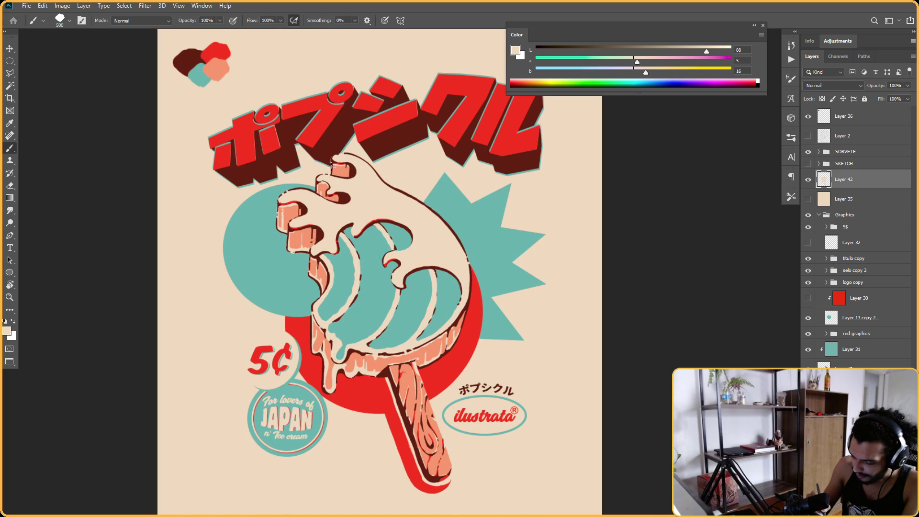
key("r")
left_click_drag(350, 142, 288, 258)
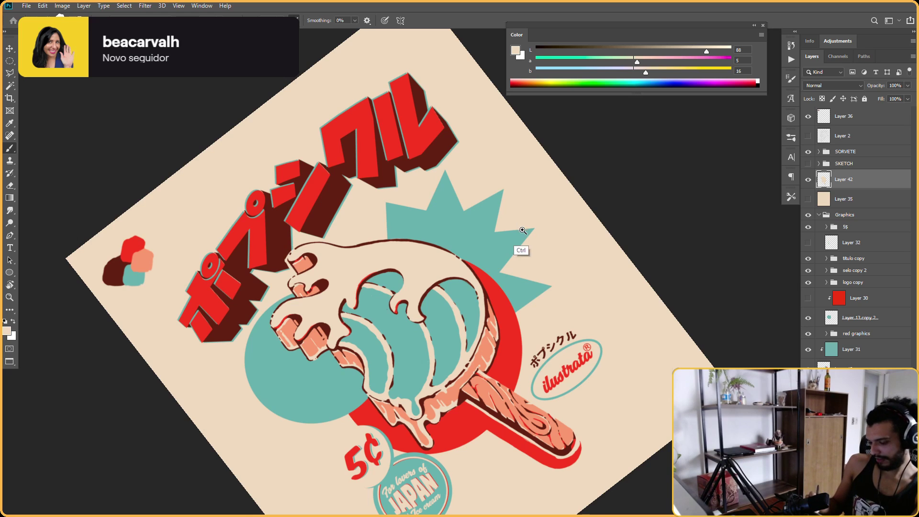
left_click_drag(524, 243, 489, 254)
key("Escape")
Examine the popsicle's edges and the whole poster in rotated and upright views
key("r")
left_click_drag(489, 144, 415, 470)
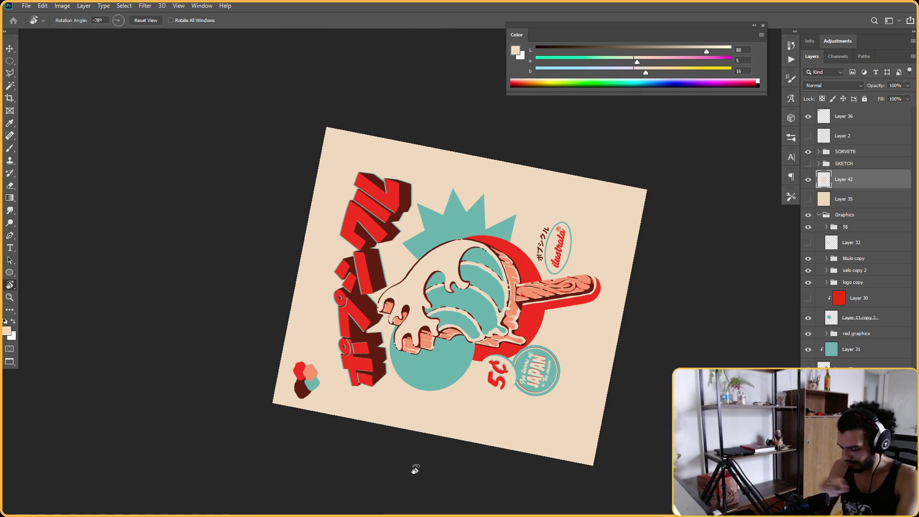
key("Escape")
left_click_drag(452, 252, 492, 221)
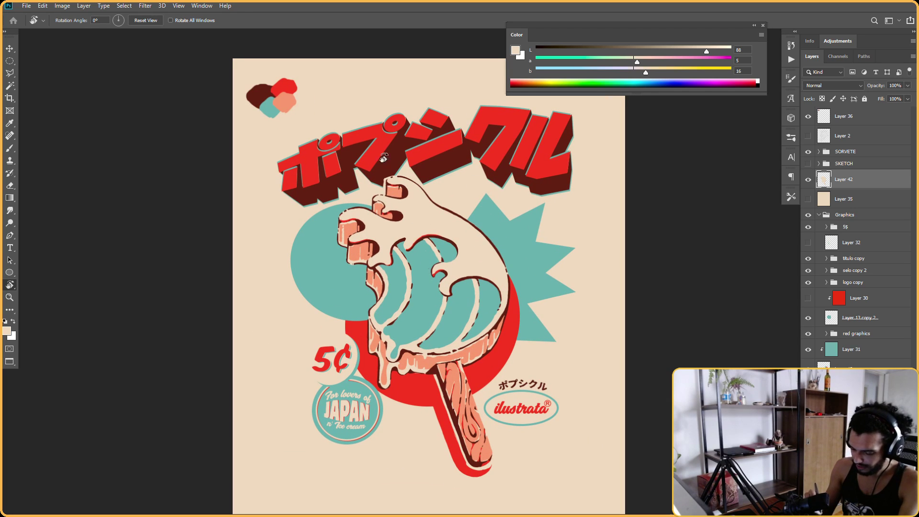
key("e")
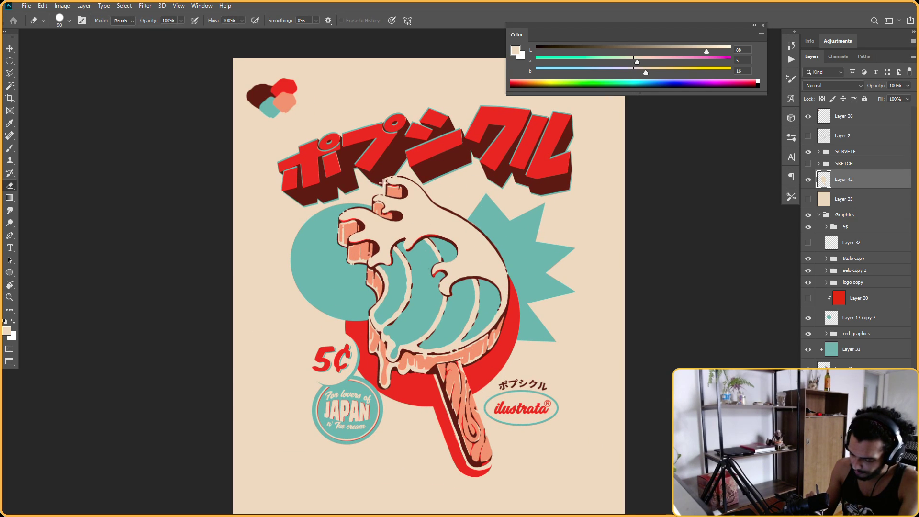
key("r")
mouse_move(407, 153)
left_mouse_down()
mouse_move(442, 155)
mouse_move(554, 289)
left_mouse_up()
key("Escape")
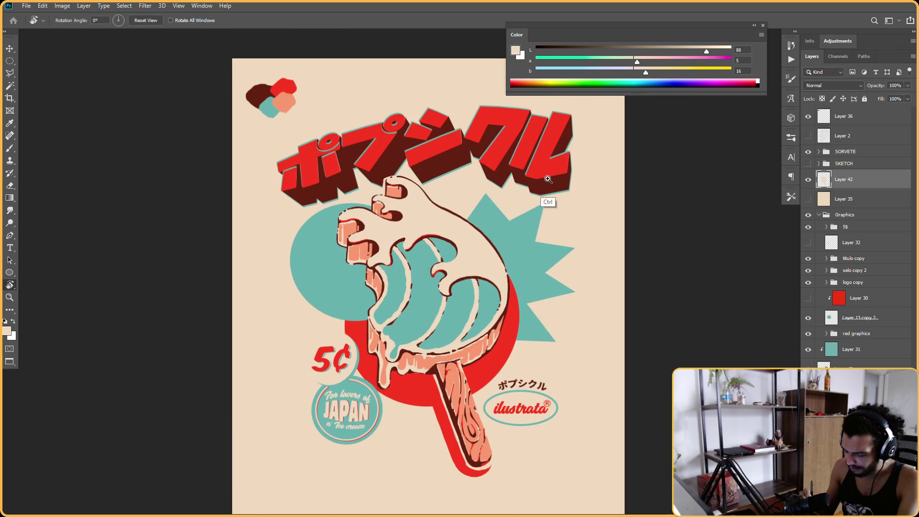
key("ctrl+minus")
key("ctrl+plus")
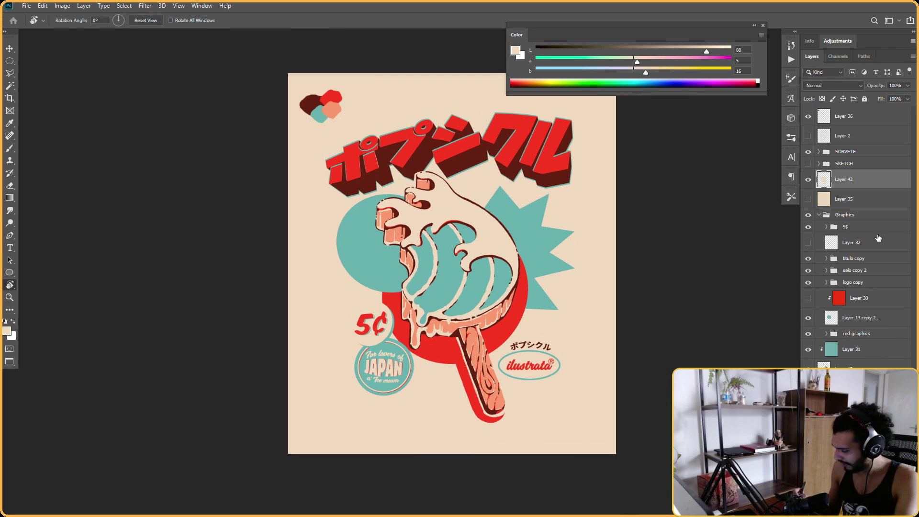
Expand the SORVETE group and move Layer 42 into it, beneath Layer 41
left_click(824, 153)
left_click(818, 151)
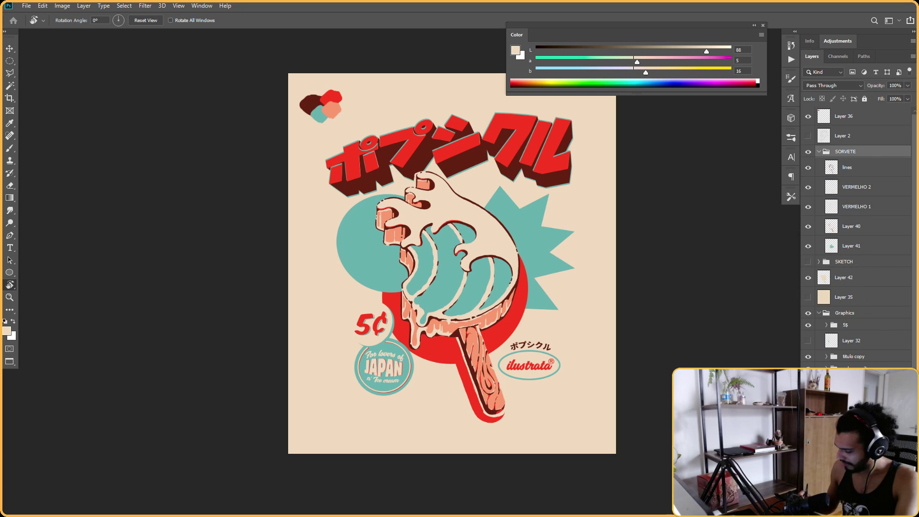
mouse_move(849, 281)
left_mouse_down()
mouse_move(857, 282)
mouse_move(856, 258)
left_mouse_up()
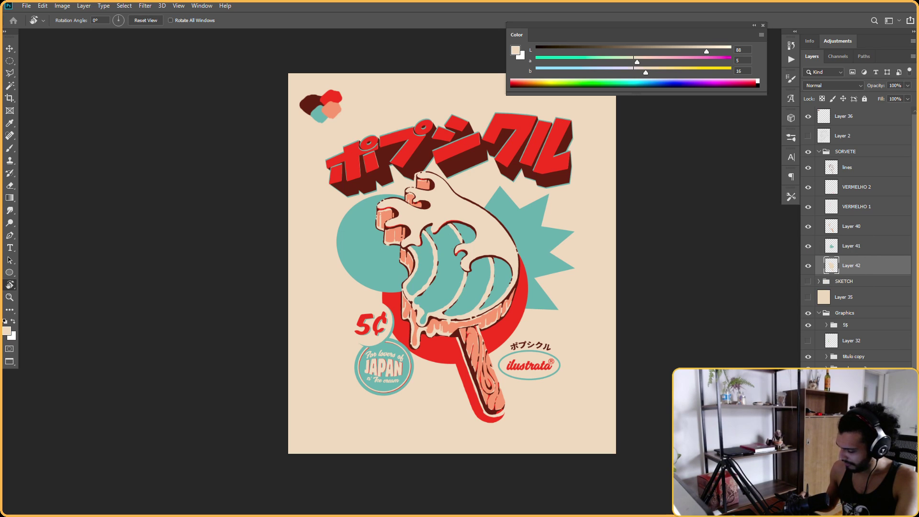
Add a new layer above Layer 42 and sample the popsicle's salmon color for the Brush
key("ctrl+shift+alt+n")
key("b")
left_click(474, 363, "alt")
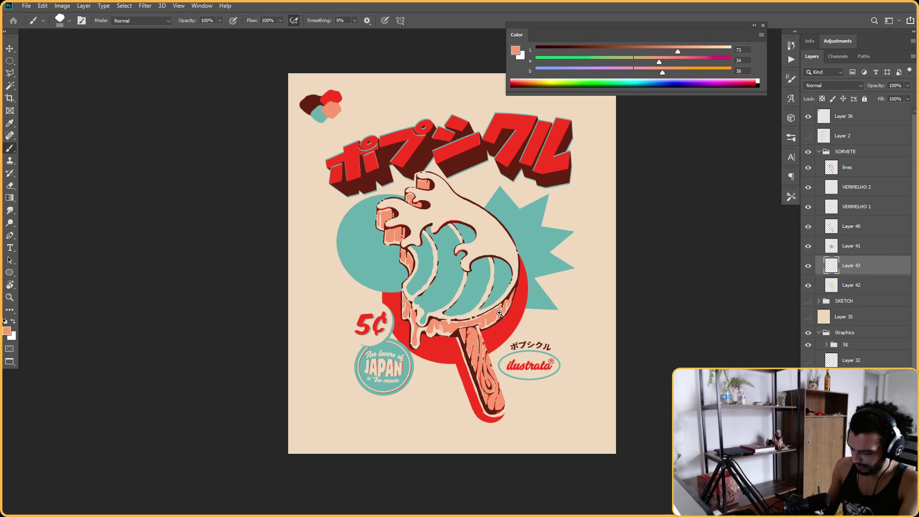
Paint a salmon shadow along the wave's outer back edge on Layer 43, using rotated views
left_click_drag(503, 323, 585, 364)
key("r")
mouse_move(591, 175)
left_mouse_down()
mouse_move(611, 209)
mouse_move(530, 273)
left_mouse_up()
key("Escape")
key("r")
left_click_drag(520, 354, 502, 172)
key("b")
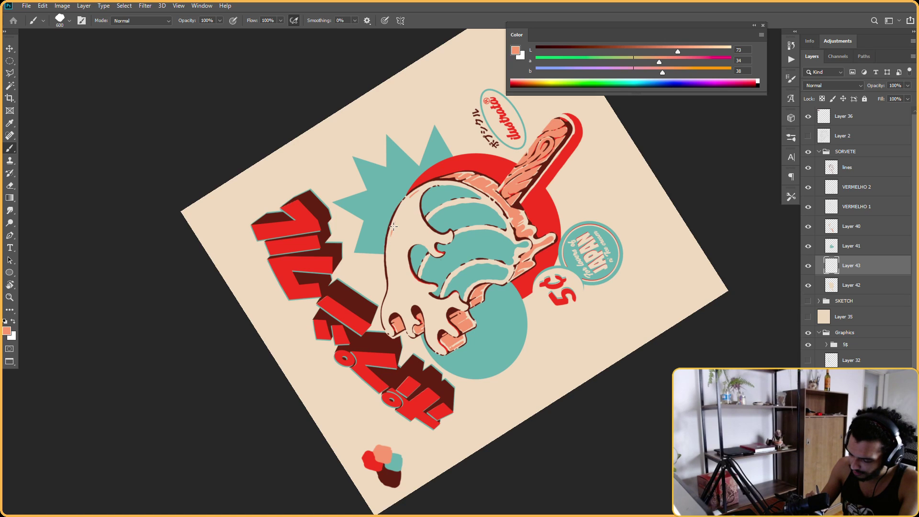
key("r")
left_click_drag(411, 196, 404, 188)
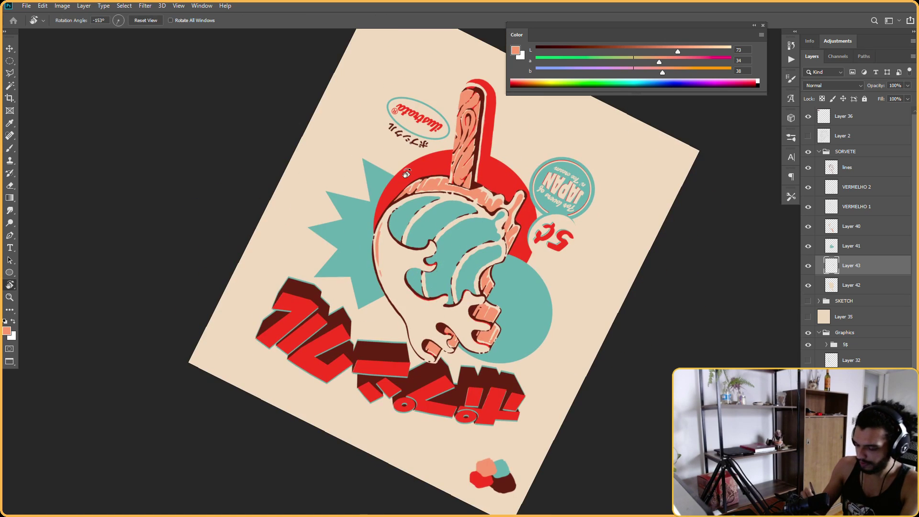
left_click_drag(393, 235, 376, 246)
key("b")
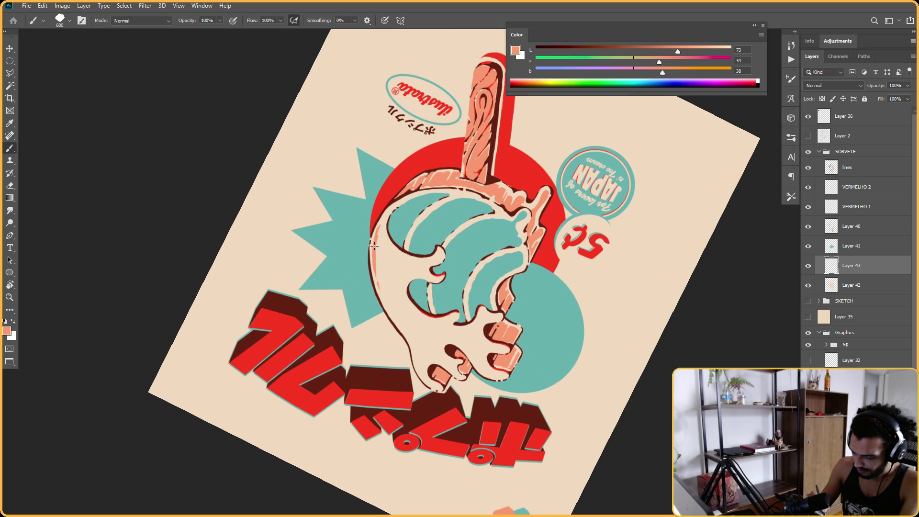
Refine the salmon shadow's edge with the Eraser and Brush, and return to an upright view of the whole poster
key("e")
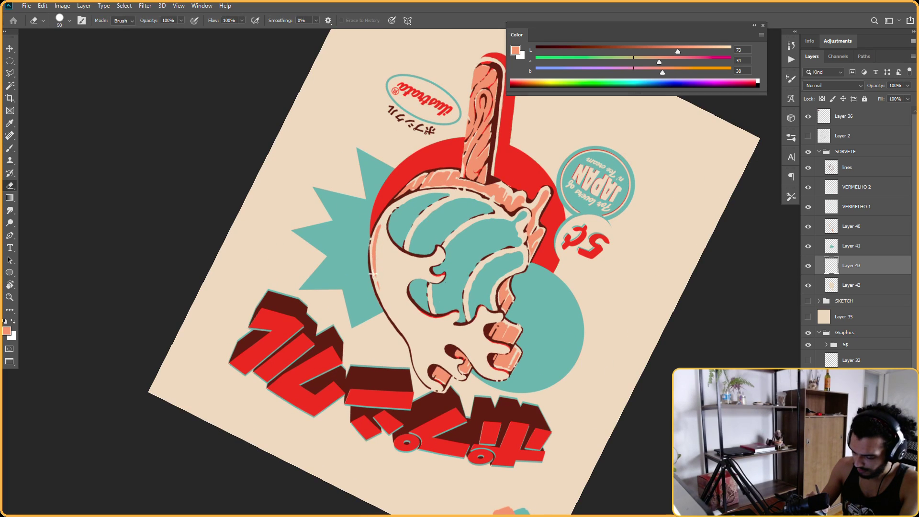
key("b")
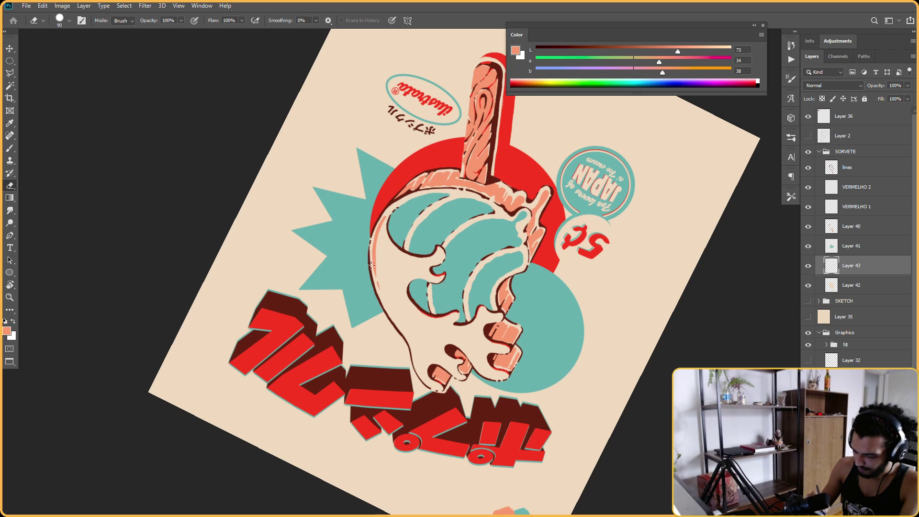
key("r")
mouse_move(375, 299)
left_mouse_down()
mouse_move(469, 363)
mouse_move(600, 271)
mouse_move(499, 385)
mouse_move(346, 314)
mouse_move(335, 240)
left_mouse_up()
key("Escape")
left_click_drag(570, 270, 590, 215)
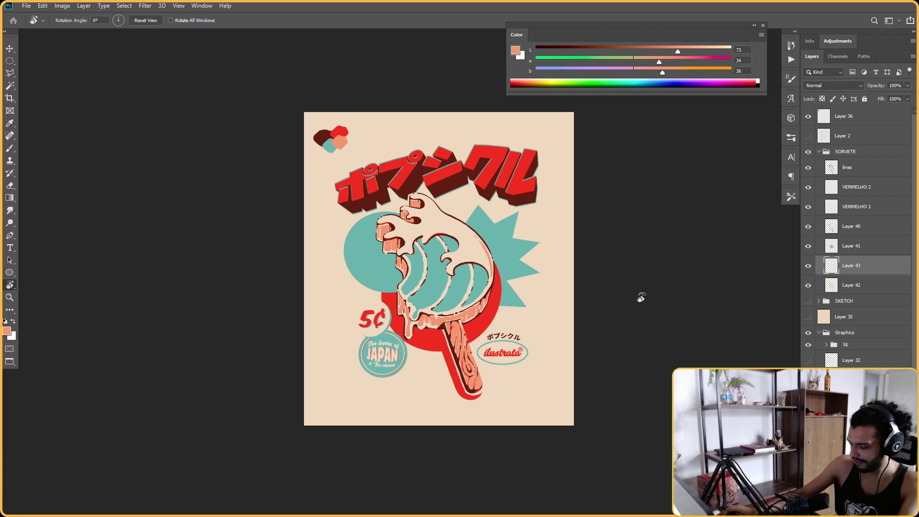
Continue shaping the salmon shadow on the wave's back with the Eraser and Brush, and restore the upright view
scroll(501, 293, "up", 1)
mouse_move(591, 228)
left_mouse_down()
mouse_move(529, 329)
mouse_move(531, 277)
mouse_move(428, 267)
left_mouse_up()
key("e")
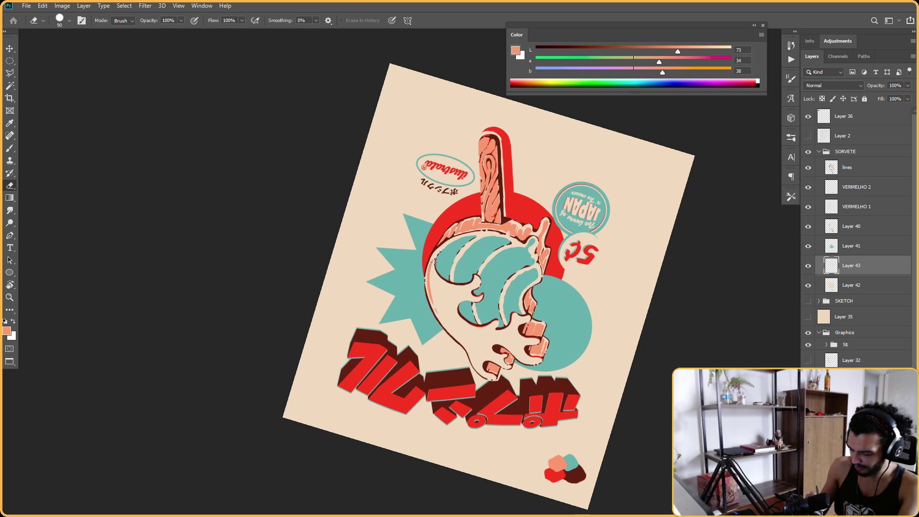
key("b")
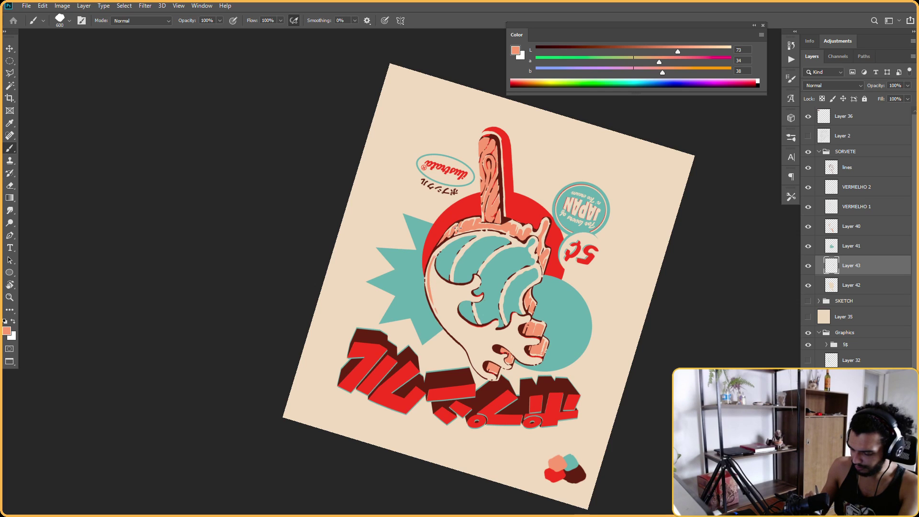
key("Escape")
left_click_drag(530, 231, 550, 195)
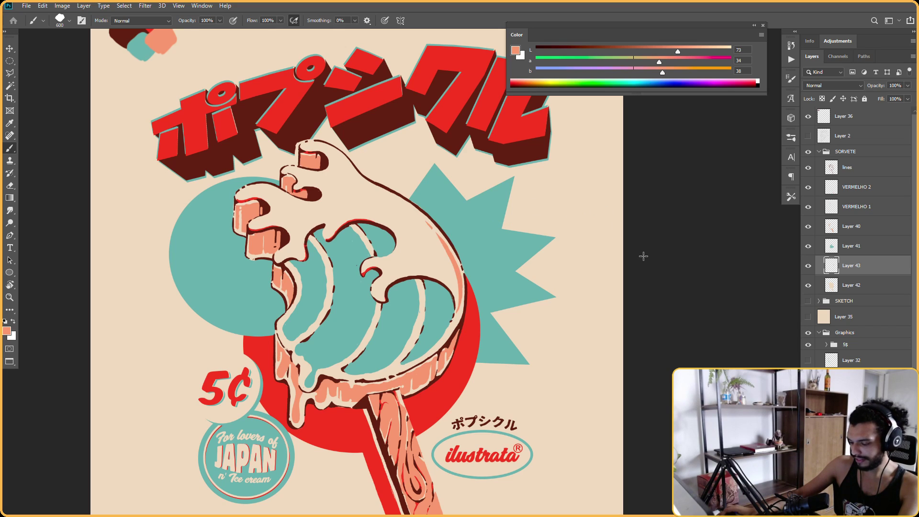
Try small salmon brush strokes over the teal starburst, and undo the last stroke
left_click_drag(505, 221, 511, 212)
scroll(446, 260, "down", 3)
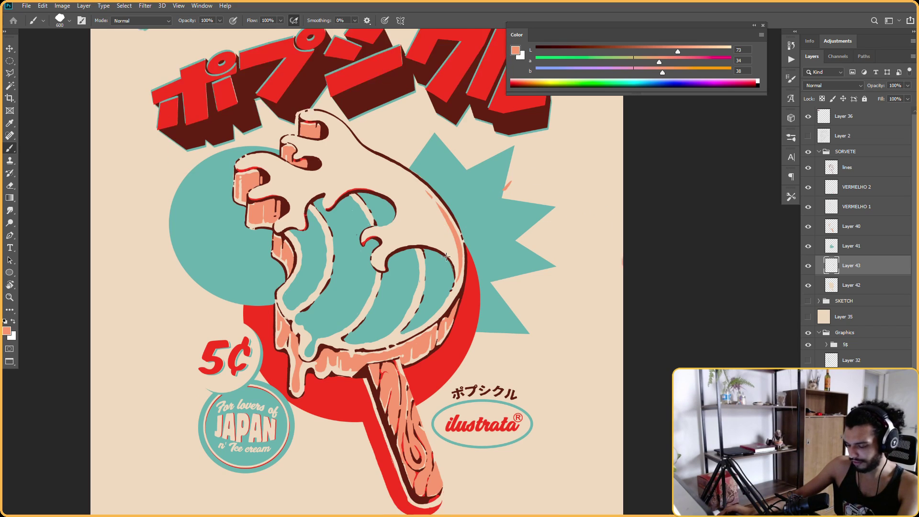
scroll(446, 260, "down", 2)
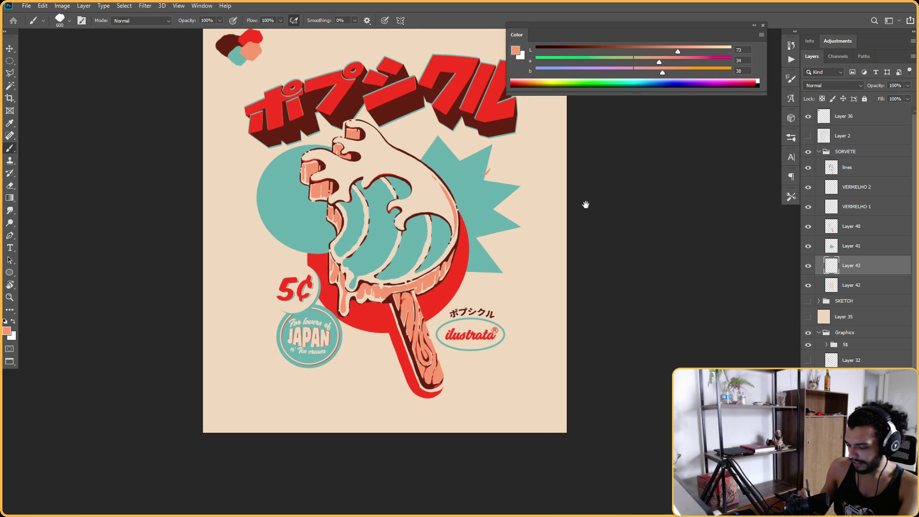
scroll(585, 205, "up", 2)
left_click_drag(492, 202, 486, 210)
key("ctrl+z")
Refine the salmon shadow near the lower part of the wave's back on Layer 43, using a larger Eraser and the Brush
key("e")
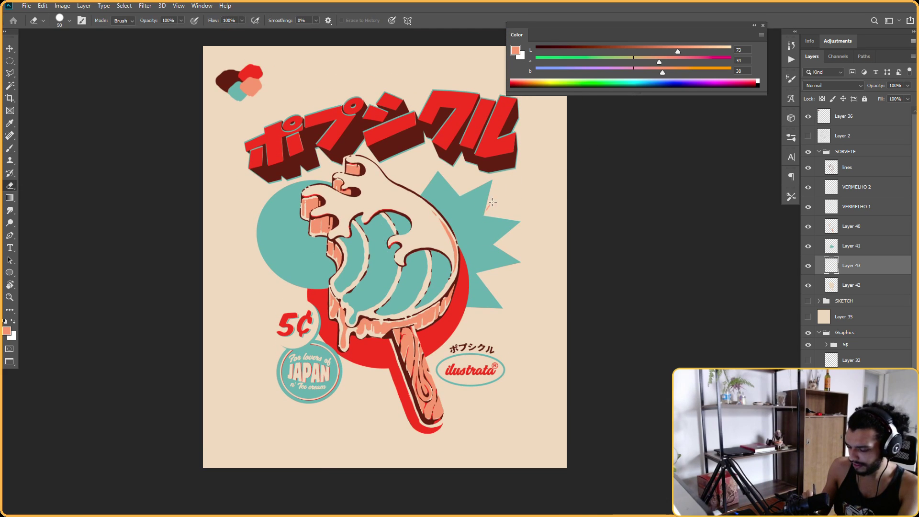
scroll(454, 258, "up", 2)
key("r")
left_click_drag(530, 176, 392, 359)
left_click_drag(458, 287, 457, 186)
key("e")
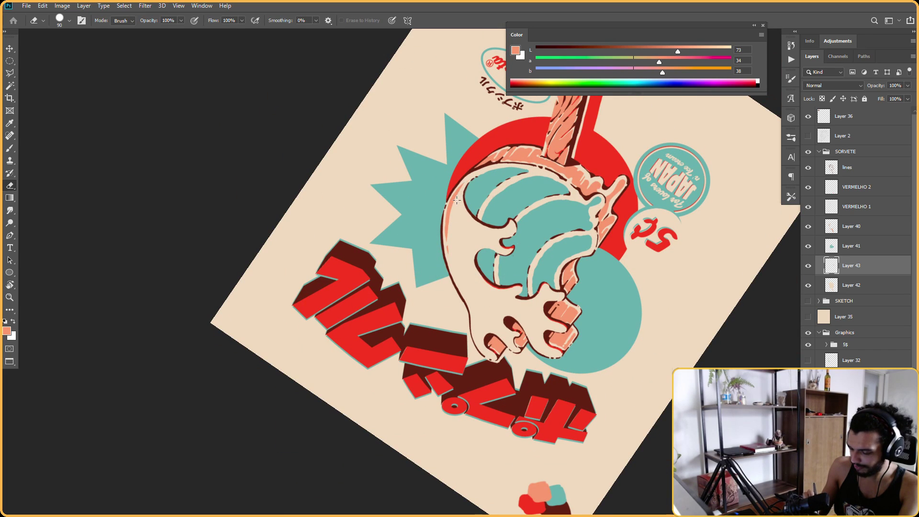
key("bracketright")
key("bracketright")
key("b")
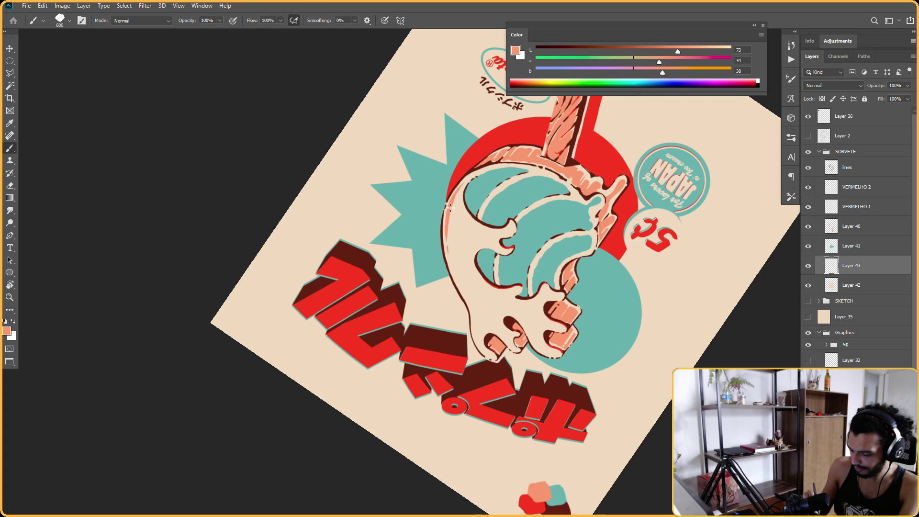
key("e")
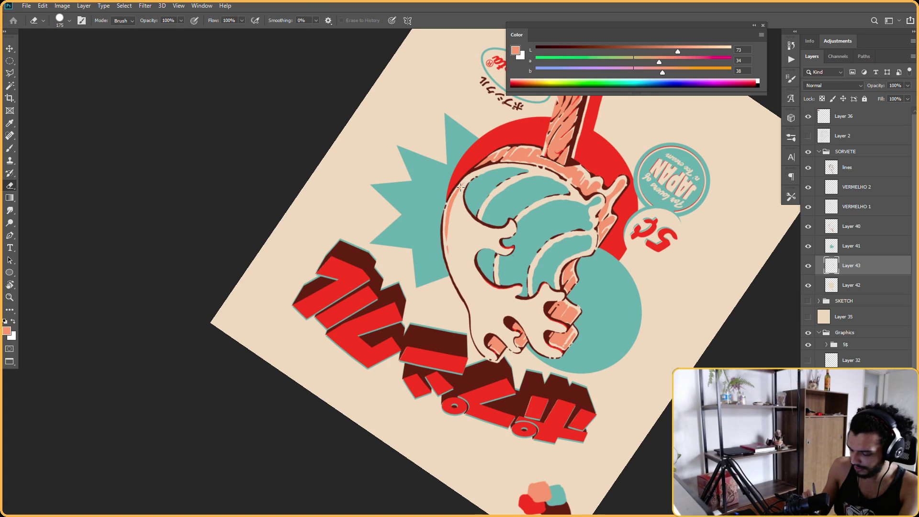
Extend the salmon shadow along the wave's back toward the crest with the Brush, trimming its edge with the Eraser in rotated views
key("r")
mouse_move(518, 147)
left_mouse_down()
mouse_move(445, 134)
mouse_move(515, 149)
mouse_move(531, 201)
mouse_move(488, 169)
left_mouse_up()
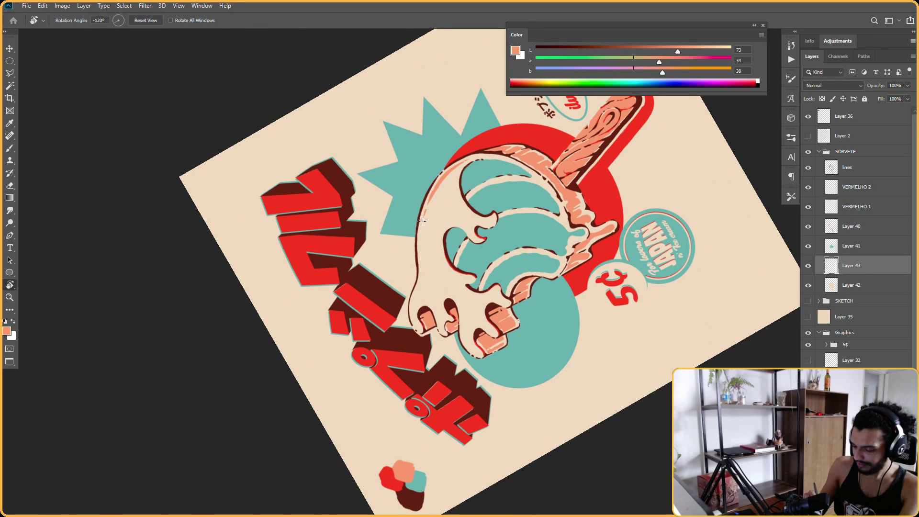
key("b")
key("e")
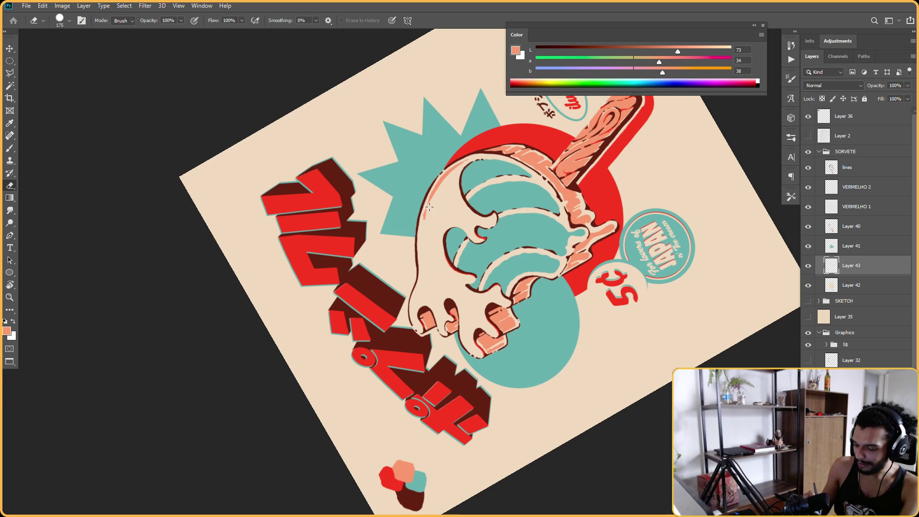
key("r")
mouse_move(427, 214)
left_mouse_down()
mouse_move(532, 239)
mouse_move(549, 262)
left_mouse_up()
key("b")
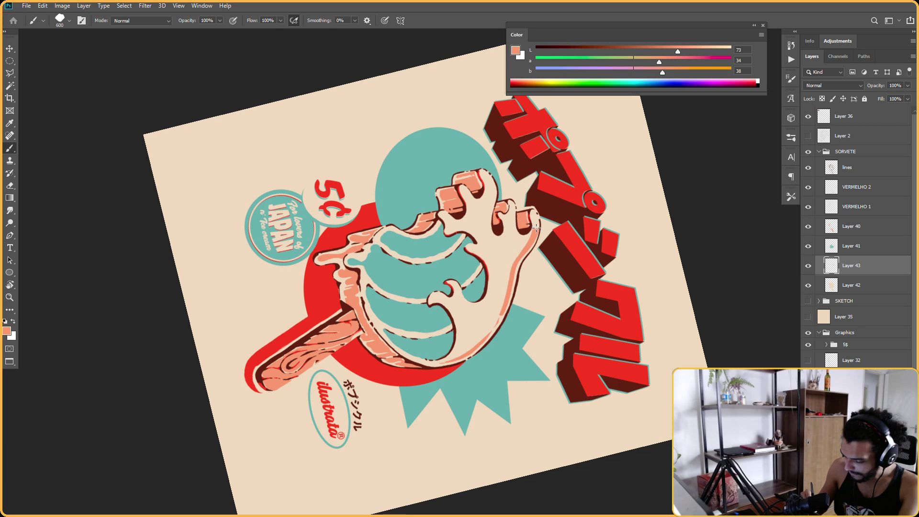
Paint a small detached salmon dash beyond the shadow's upper end on the wave's back
mouse_move(587, 207)
left_mouse_down()
mouse_move(553, 220)
mouse_move(482, 178)
mouse_move(374, 246)
left_mouse_up()
key("Escape")
key("r")
left_click_drag(392, 311, 440, 304)
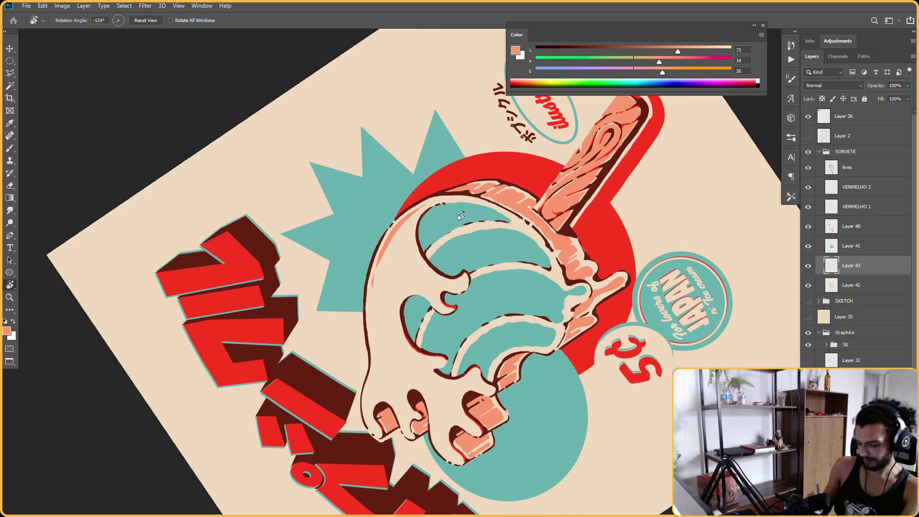
left_click_drag(363, 273, 370, 231)
key("b")
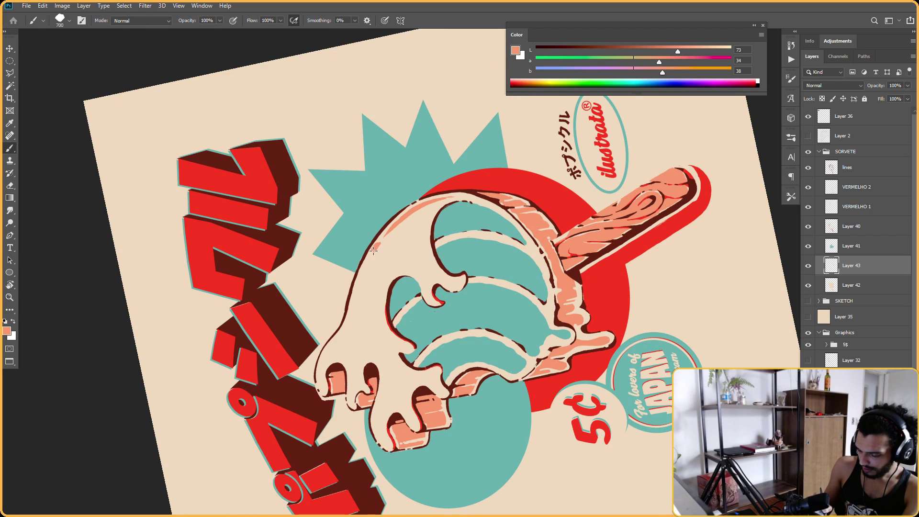
key("e")
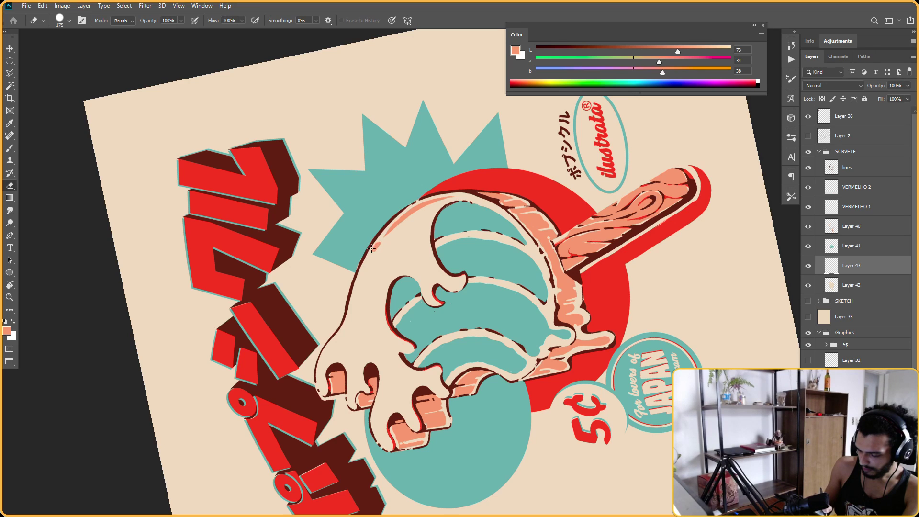
Shape the salmon dash and the adjoining shadow tip with alternating Brush and Eraser strokes in rotated views
key("r")
mouse_move(379, 220)
left_mouse_down()
mouse_move(367, 252)
mouse_move(390, 234)
left_mouse_up()
key("b")
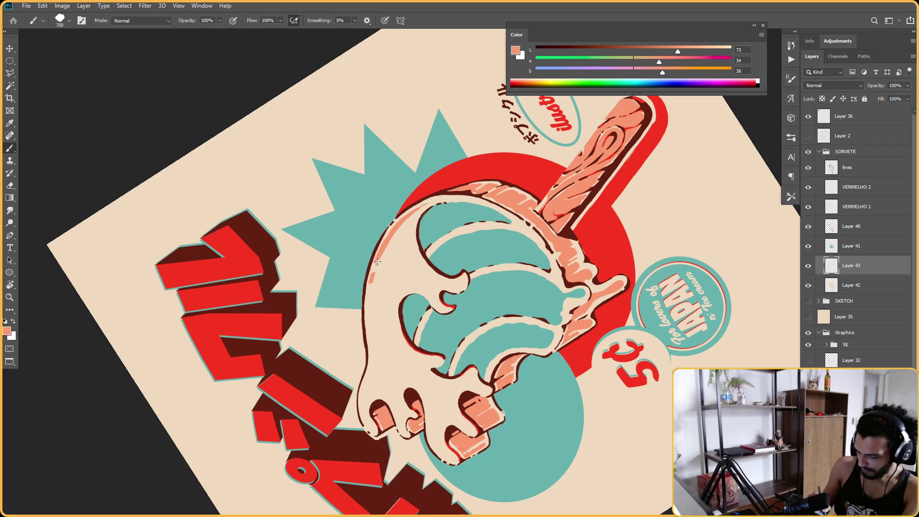
key("e")
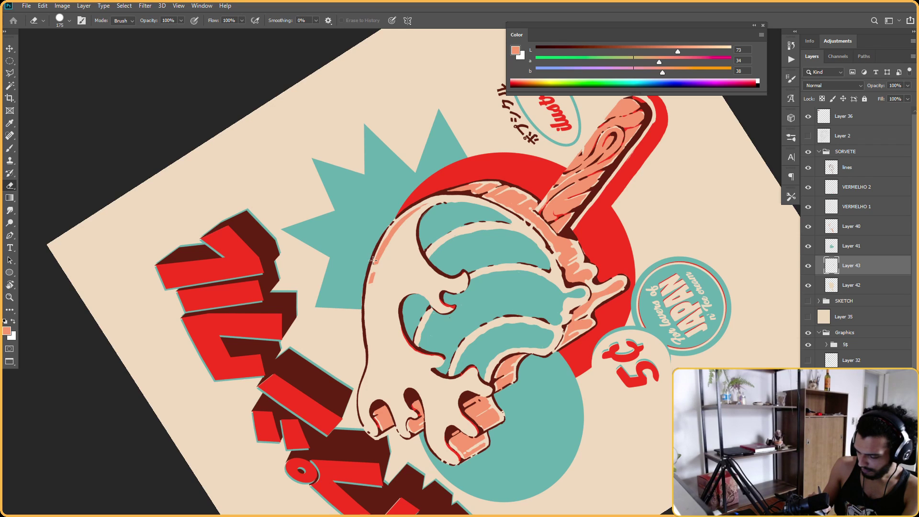
key("r")
left_click_drag(380, 213, 387, 244)
key("b")
key("e")
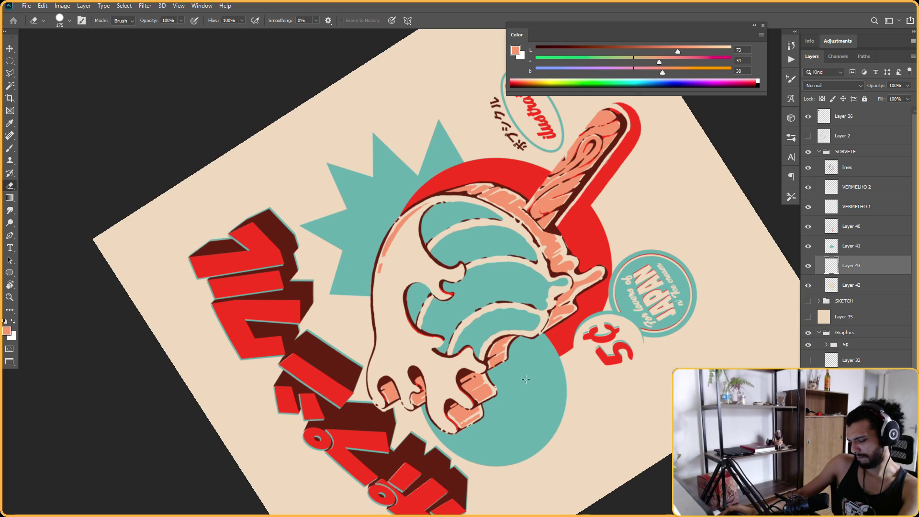
Restore the upright view, hide Layer 43 to judge the wave without its salmon shadow, and delete the layer
key("Escape")
scroll(490, 346, "down", 4)
scroll(484, 333, "up", 2)
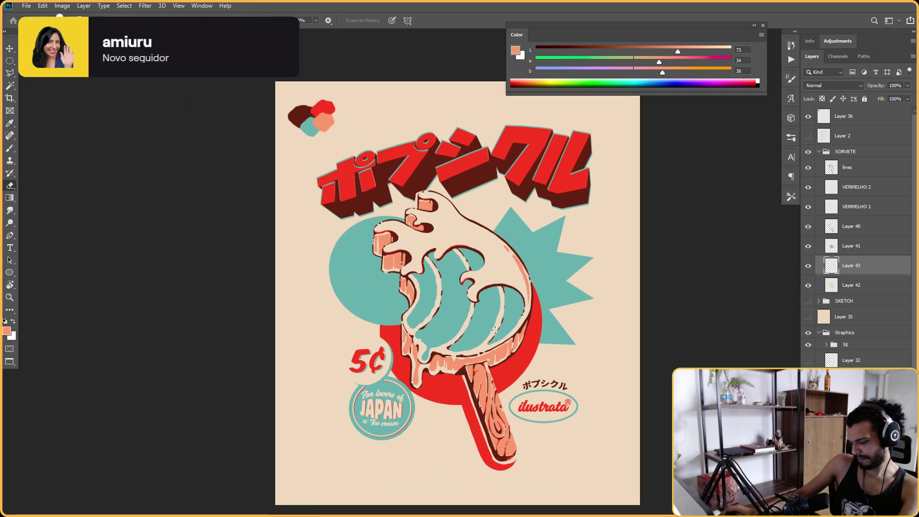
left_click(809, 268)
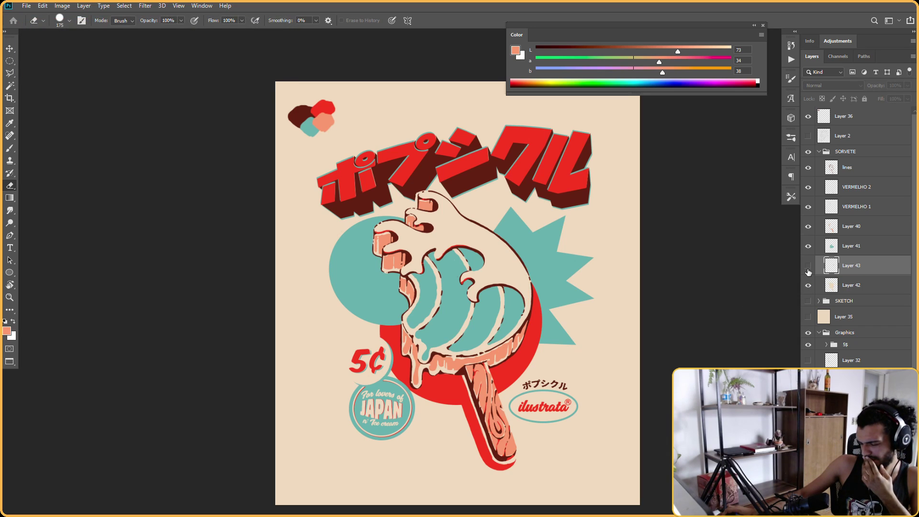
scroll(510, 256, "down", 1)
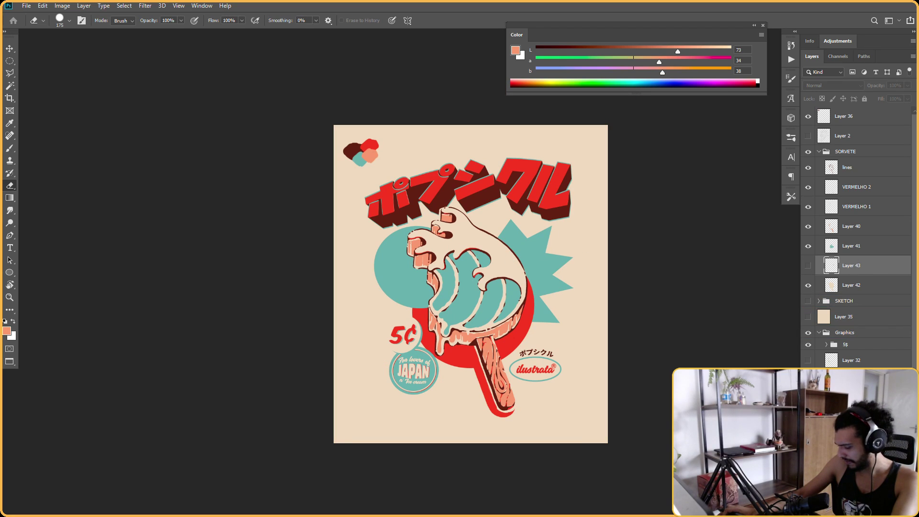
key("Delete")
Examine the whole poster without the salmon shadow, cycling through the screen modes
scroll(487, 254, "up", 1)
left_click_drag(605, 353, 556, 356)
scroll(461, 299, "up", 1)
left_click_drag(502, 299, 395, 312)
key("f")
key("f")
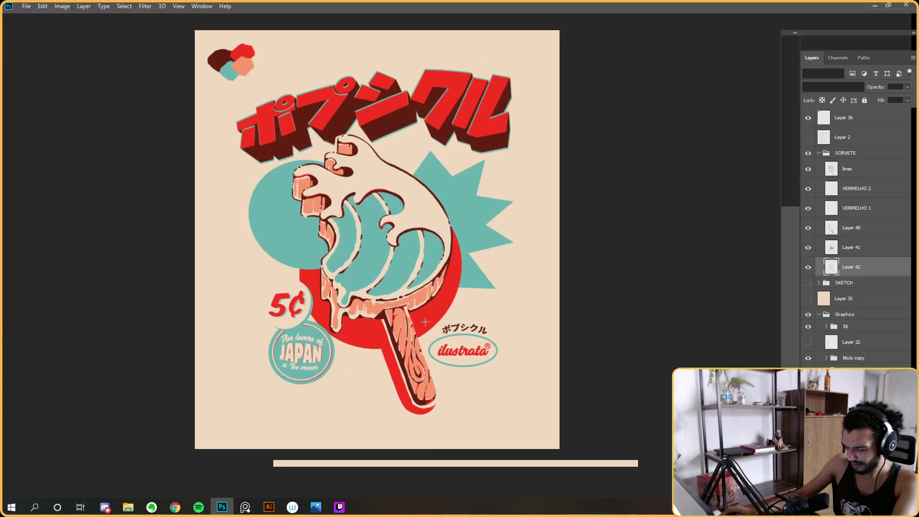
key("f")
key("f")
key("f")
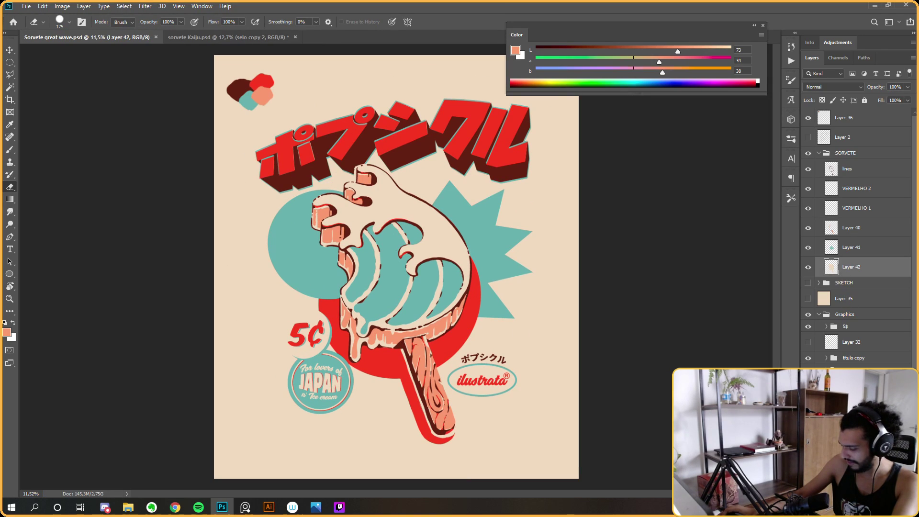
Add a new layer above Layer 42, sample the poster's beige background color for the Brush, and restore the upright view
key("ctrl+shift+alt+n")
key("b")
key("r")
mouse_move(582, 298)
left_mouse_down()
mouse_move(580, 221)
mouse_move(581, 231)
left_mouse_up()
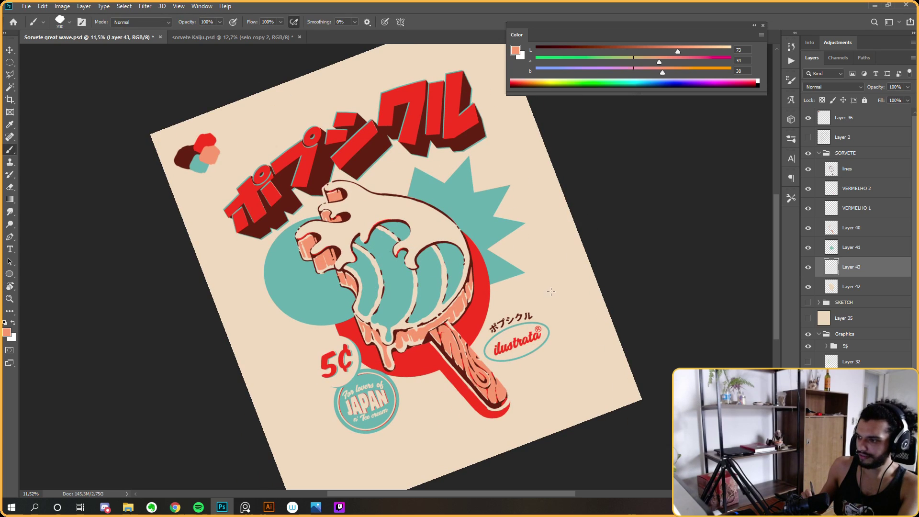
left_click(572, 277, "alt")
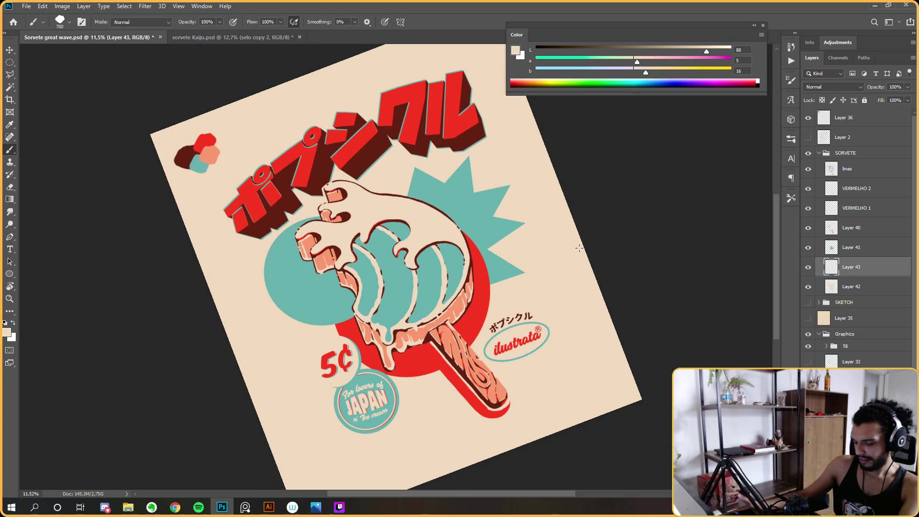
key("r")
key("Escape")
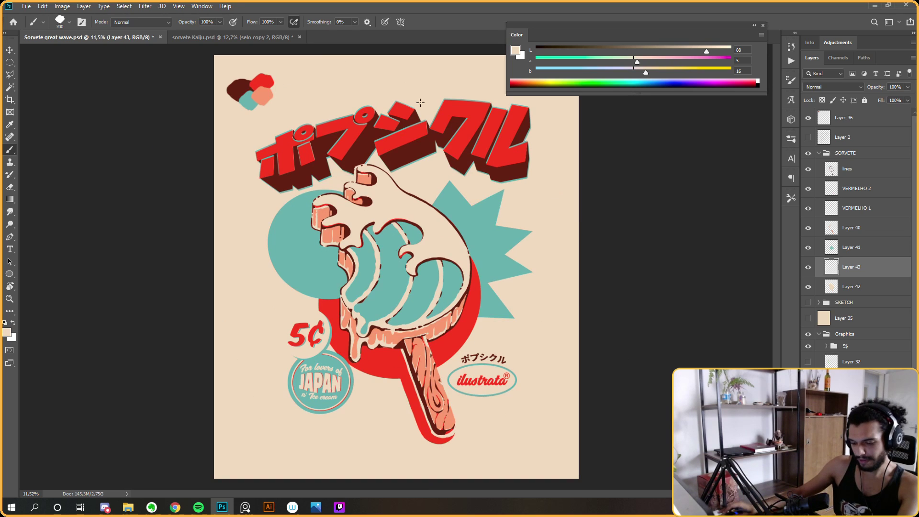
Show sorvete Kaiju.psd in a floating window beside the great-wave poster
left_click(218, 36)
key("ctrl+minus")
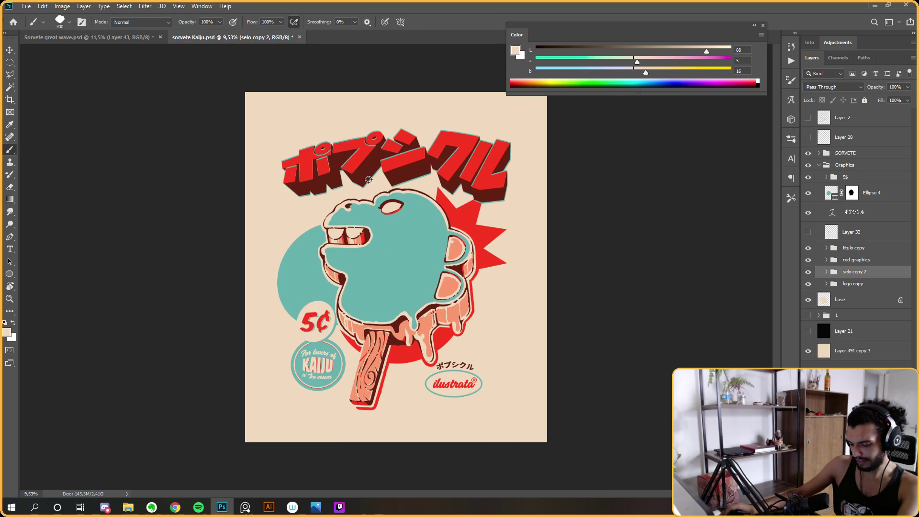
left_click_drag(209, 39, 216, 68)
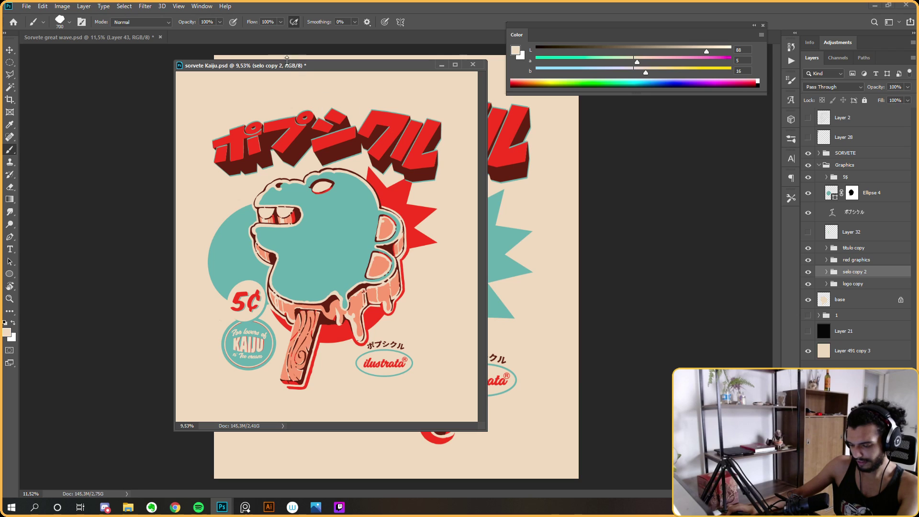
left_click_drag(289, 64, 516, 122)
left_click_drag(674, 130, 647, 88)
left_click(343, 203)
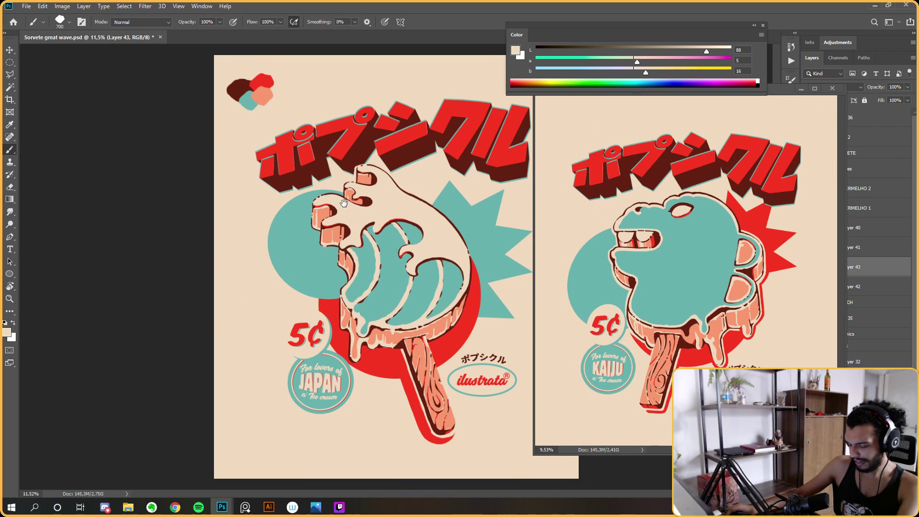
Move the Color panel aside and resize the Kaiju window so both posters show side by side at a similar scale
key("f")
key("f")
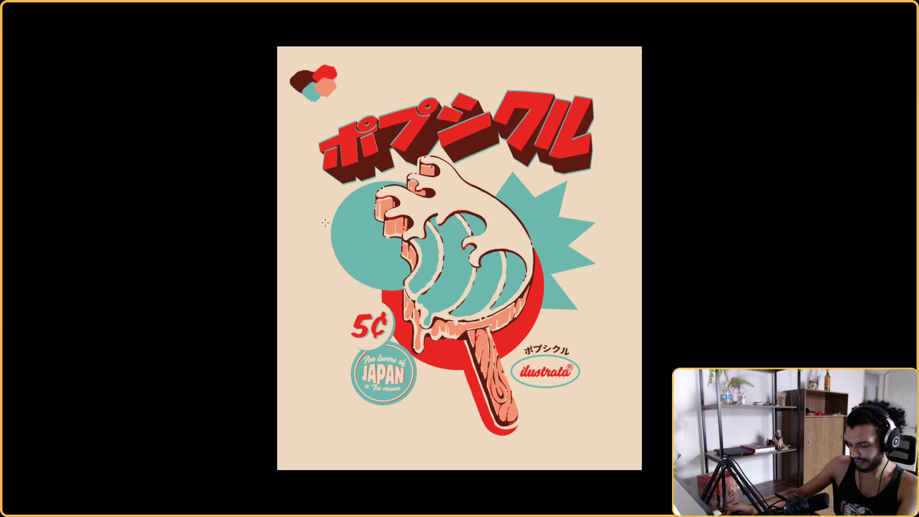
key("f")
left_click_drag(609, 23, 658, 11)
left_click_drag(591, 89, 628, 90)
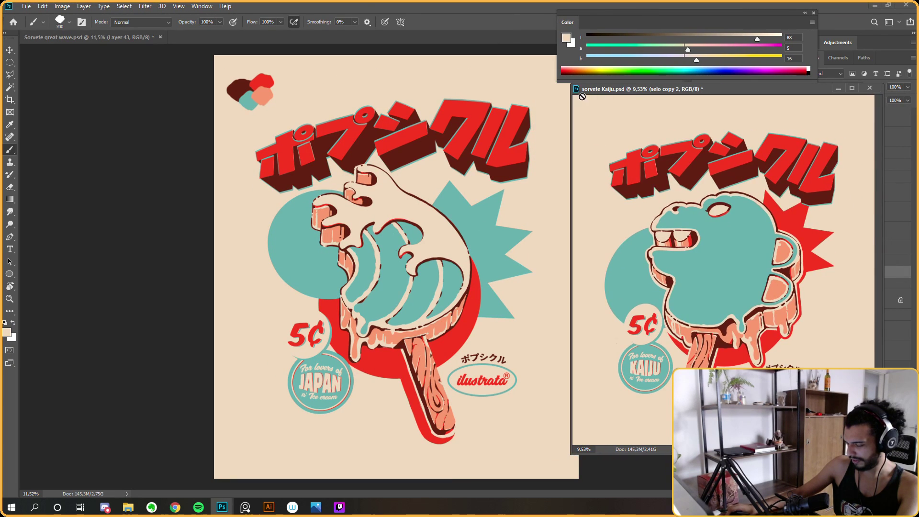
left_click_drag(569, 84, 559, 57)
left_click_drag(622, 453, 623, 480)
scroll(704, 259, "up", 2)
scroll(704, 259, "down", 1)
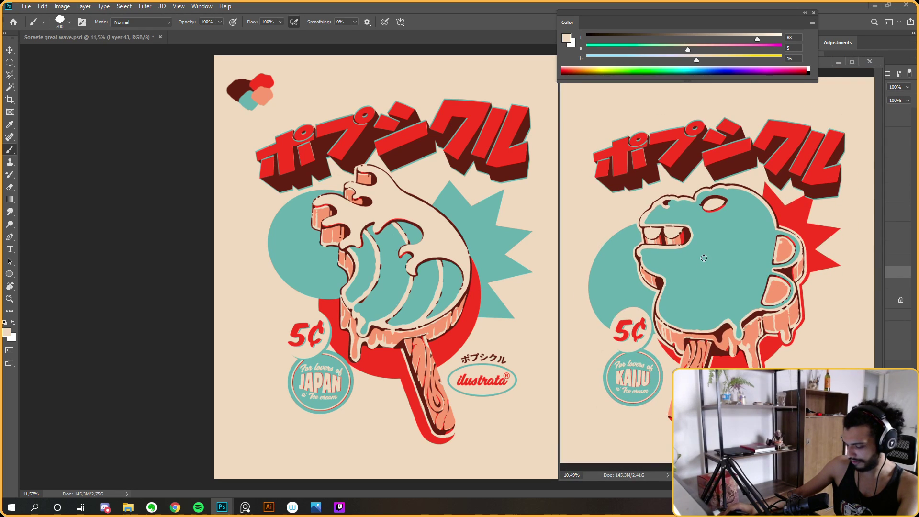
left_click_drag(707, 247, 708, 241)
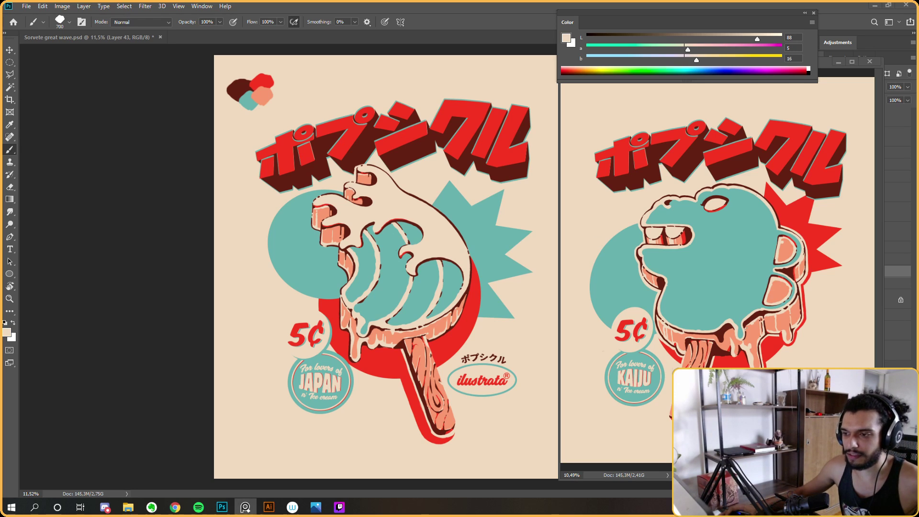
Paste the copied pink-and-green Kaiju reference image into the great-wave poster and place it beside the color swatches
left_click(718, 279)
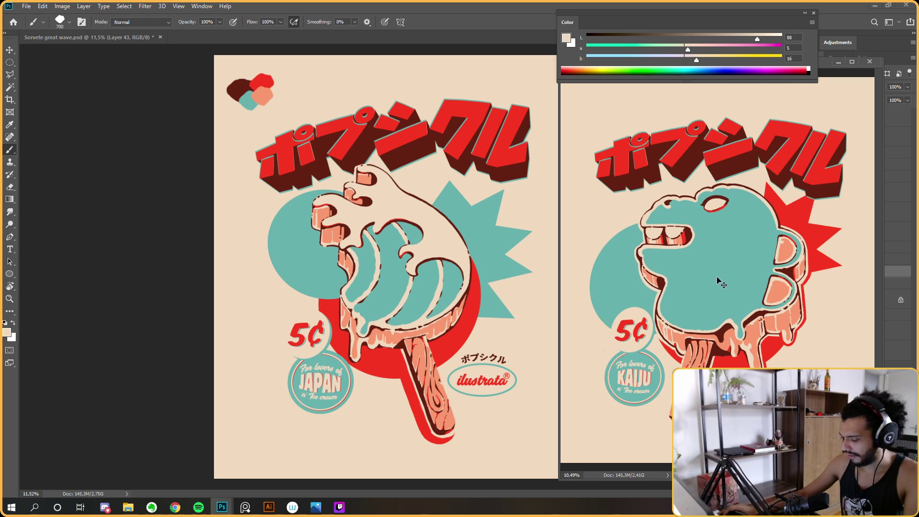
left_click(434, 283)
key("ctrl+v")
key("v")
left_click_drag(396, 232, 326, 73)
scroll(326, 73, "up", 6)
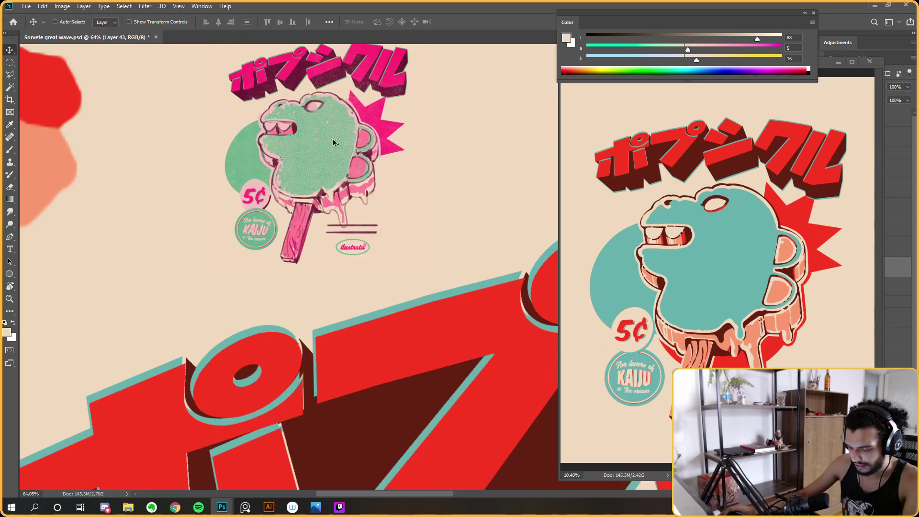
scroll(321, 118, "down", 7)
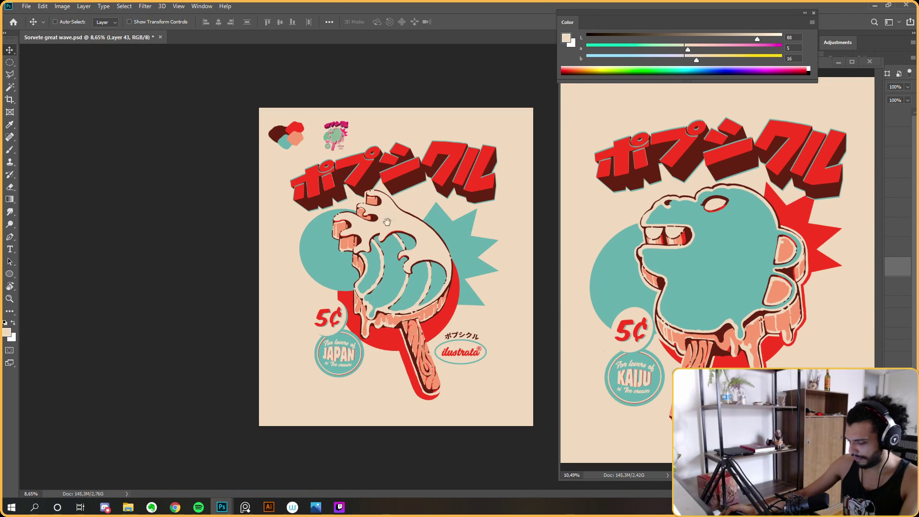
scroll(378, 209, "up", 2)
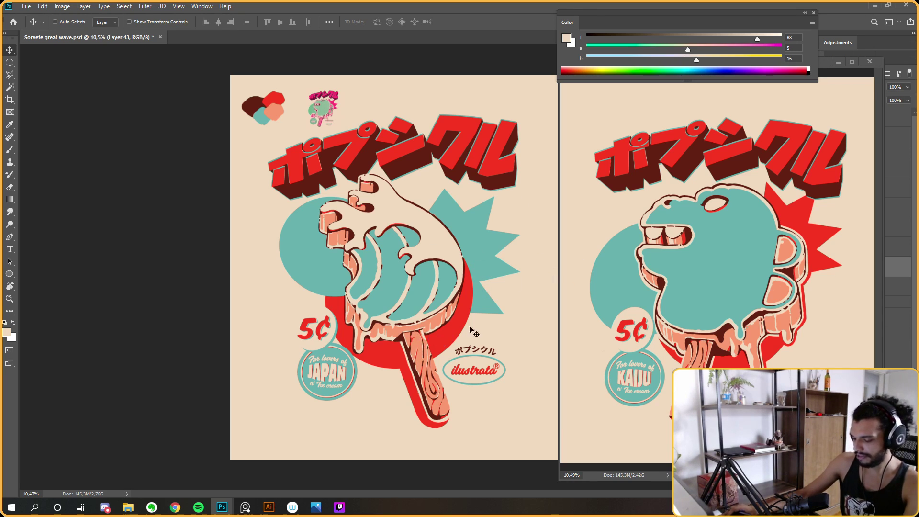
Compare the great-wave poster, close up and as a whole, with the Kaiju poster floating beside it
left_click(822, 67)
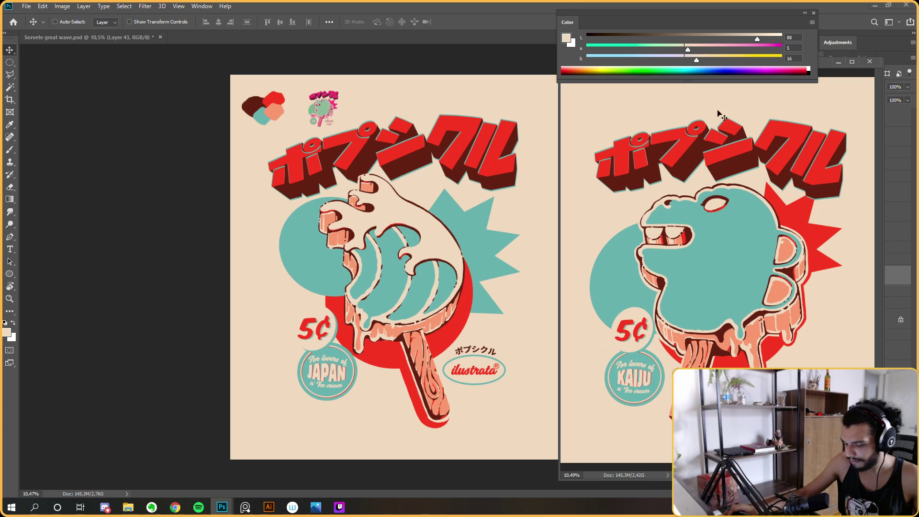
left_click_drag(822, 68, 474, 76)
left_click_drag(231, 66, 820, 70)
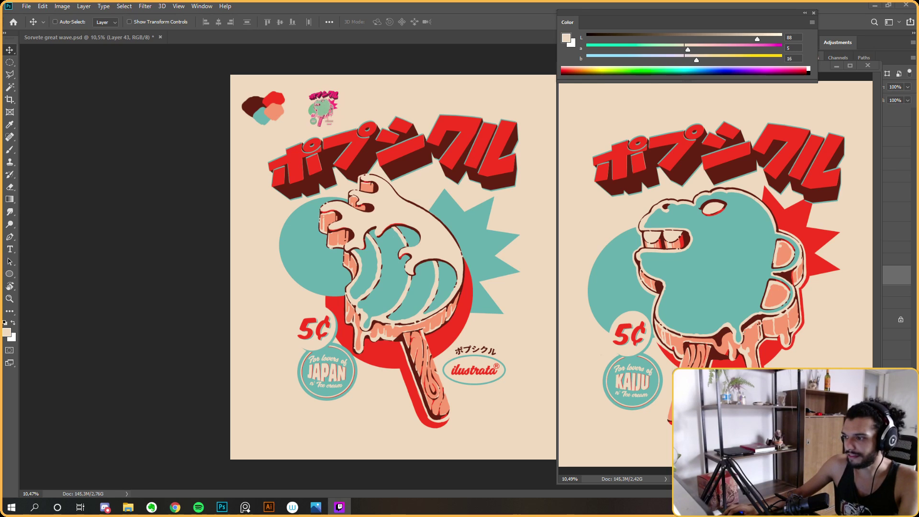
left_click(89, 209)
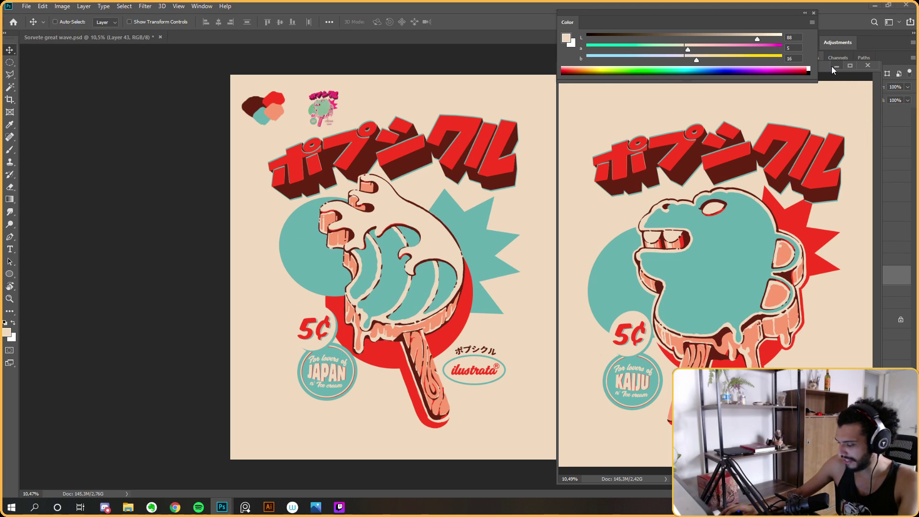
scroll(403, 239, "up", 3)
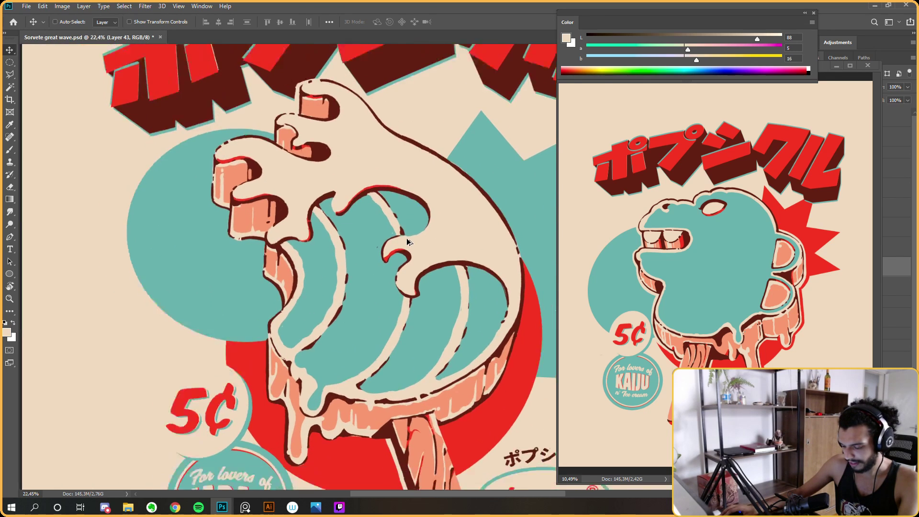
scroll(409, 240, "down", 3)
scroll(471, 251, "up", 2)
scroll(297, 243, "down", 4)
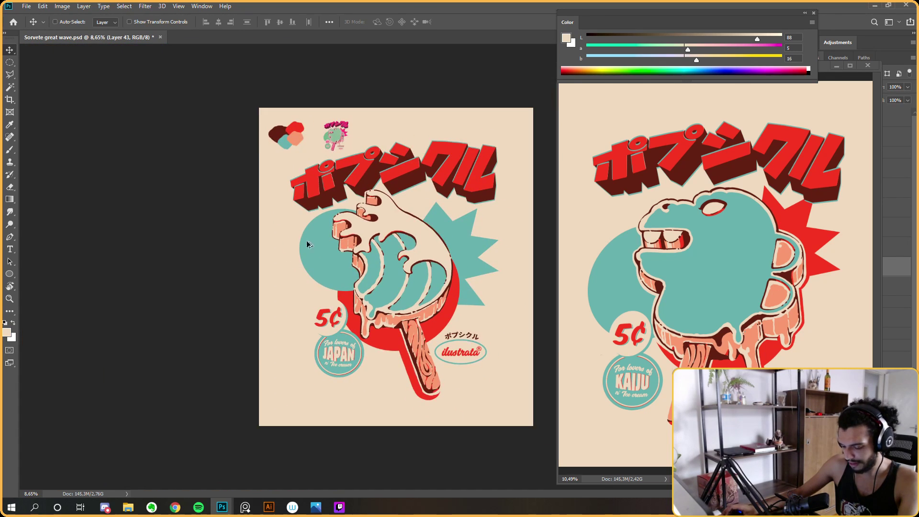
scroll(413, 259, "up", 1)
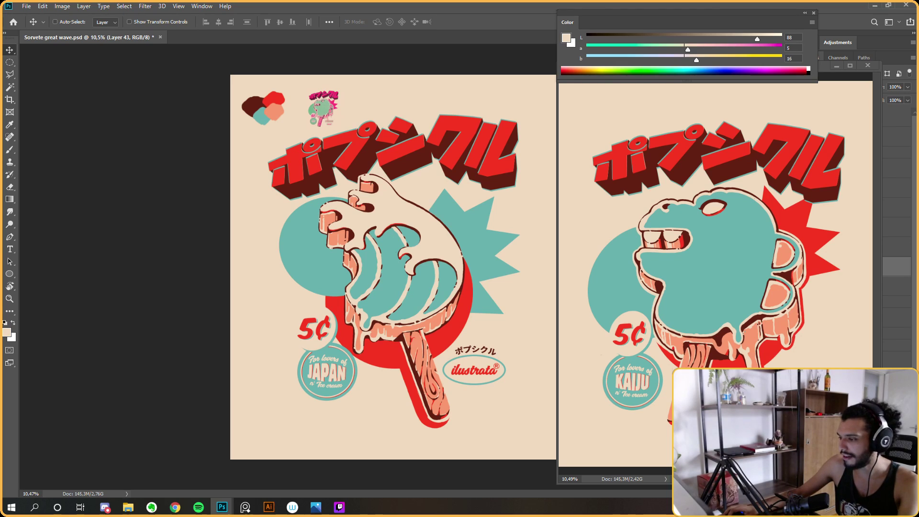
Dock the floating Kaiju document beside the other open file and return to Sorvete great wave.psd
left_click(38, 190, "ctrl")
left_click_drag(823, 68, 205, 53)
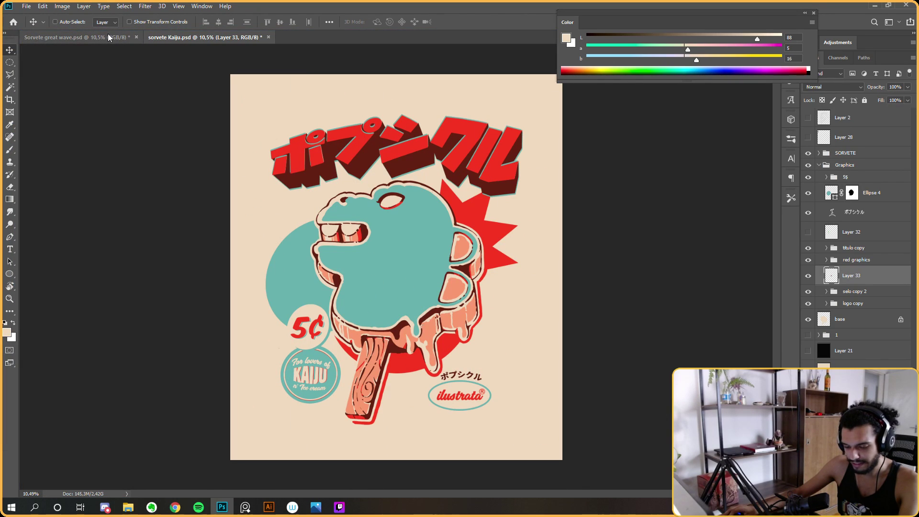
left_click(107, 36)
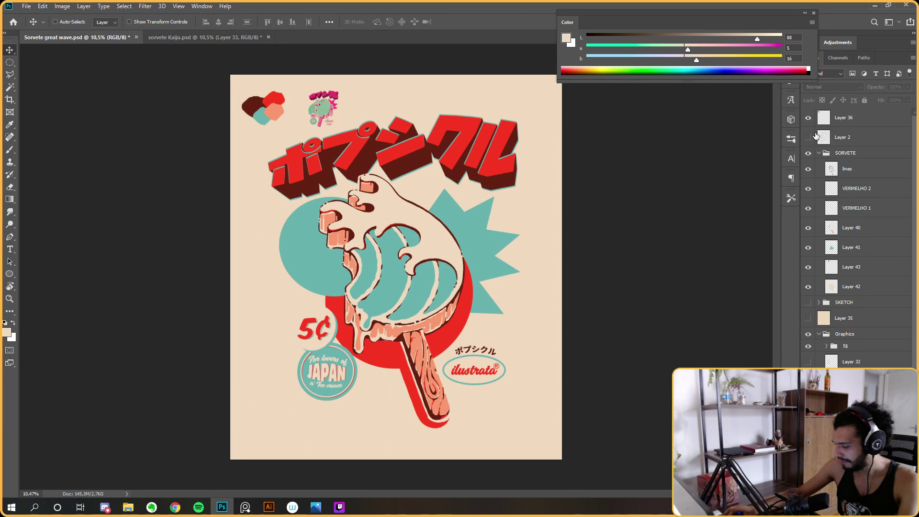
Check Layer 43's visibility to identify the pasted Kaiju reference image, and delete that layer
left_click(808, 267)
left_click(808, 266)
left_click(808, 267)
left_click(876, 271)
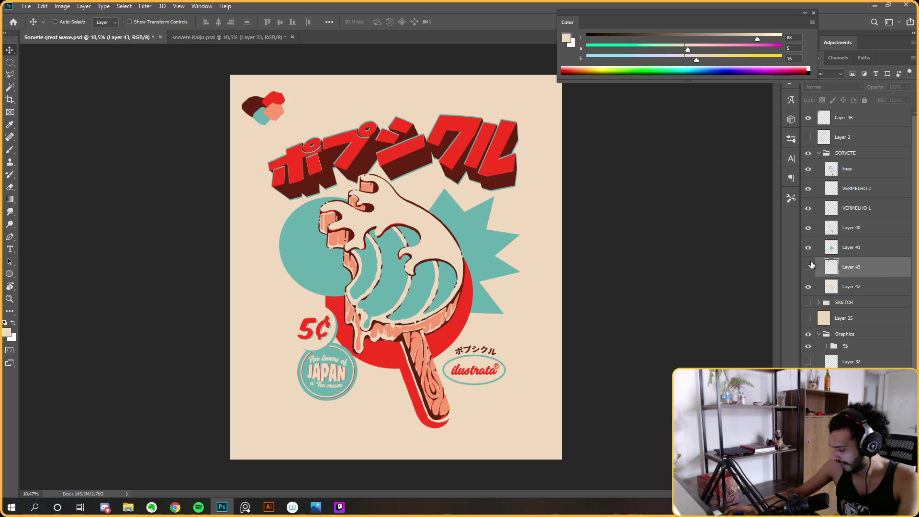
scroll(862, 268, "down", 2)
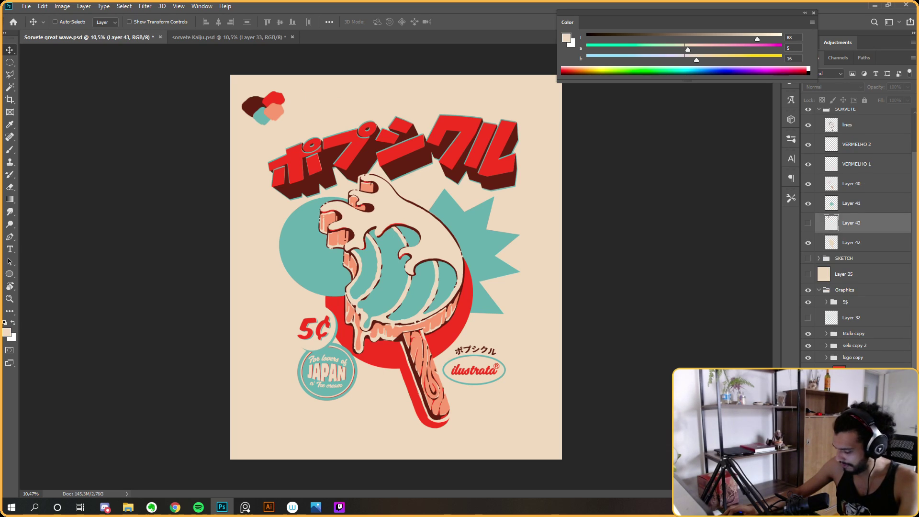
key("Delete")
Examine the great-wave popsicle illustration at full size and close up, including the wave, drips, stick and lettering
scroll(372, 266, "up", 4)
scroll(347, 232, "down", 2)
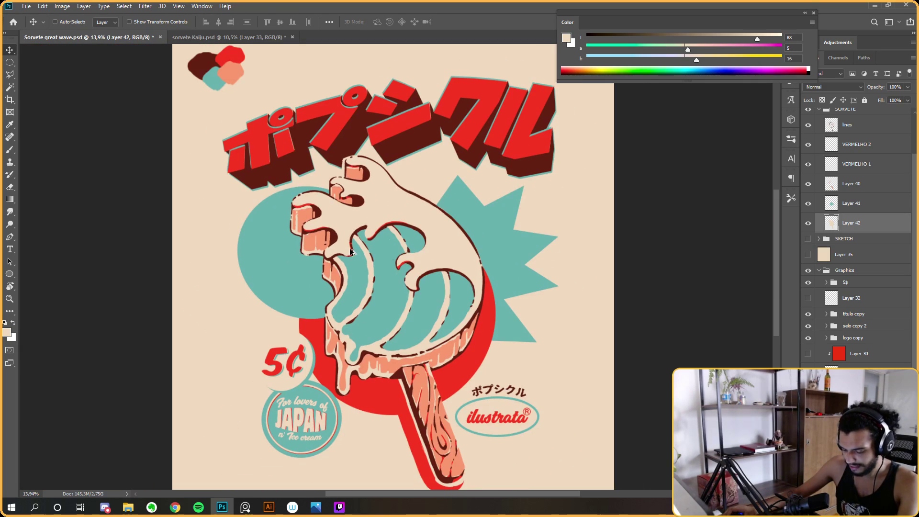
key("r")
left_click_drag(543, 267, 540, 232)
key("Escape")
scroll(383, 301, "down", 4)
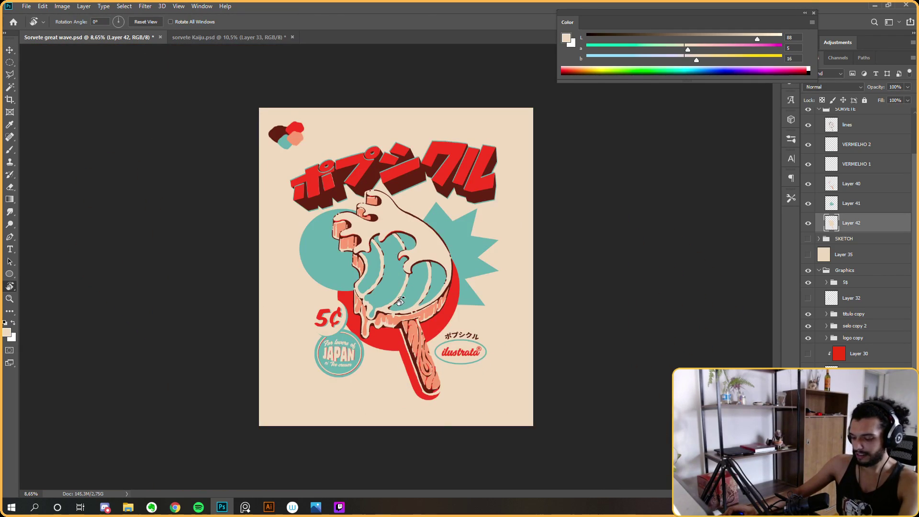
scroll(400, 301, "up", 4)
left_click_drag(602, 259, 498, 300)
key("Escape")
scroll(495, 298, "down", 7)
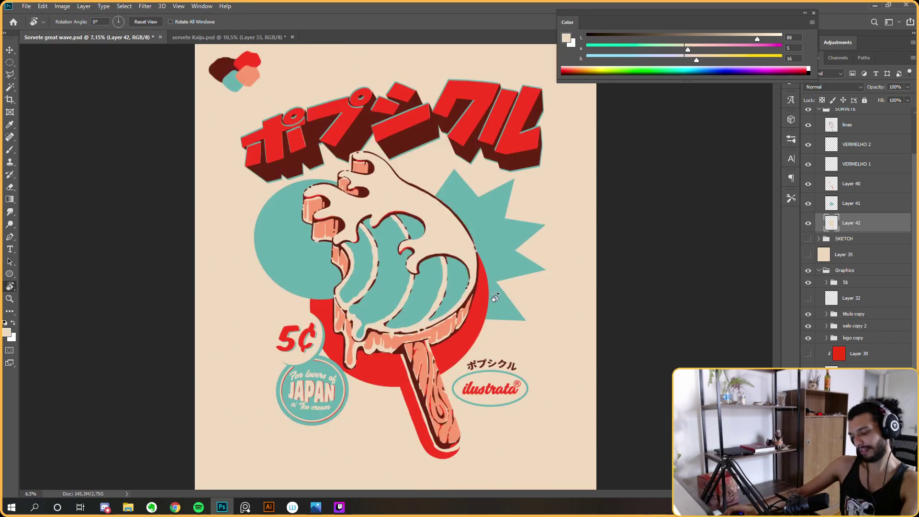
key("ctrl+0")
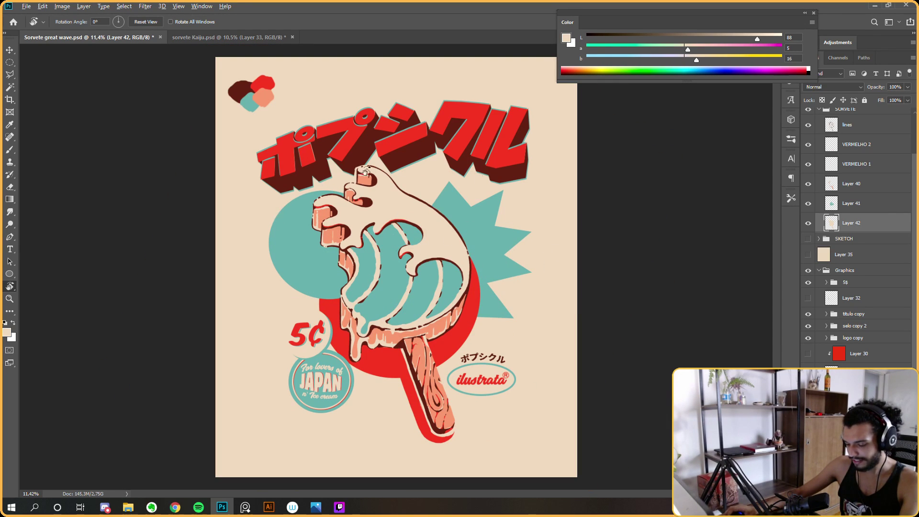
scroll(384, 201, "up", 2)
scroll(384, 197, "down", 2)
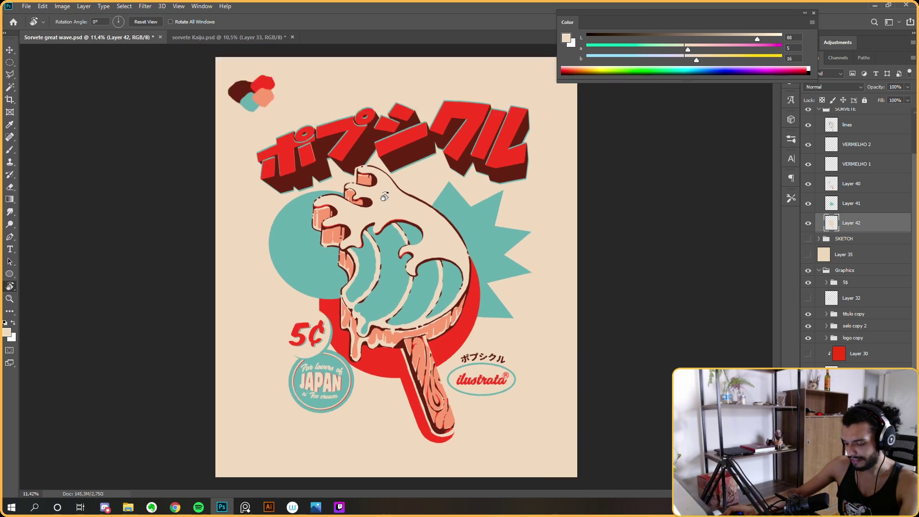
scroll(384, 198, "up", 2)
mouse_move(484, 221)
left_mouse_down()
mouse_move(491, 297)
mouse_move(484, 221)
left_mouse_up()
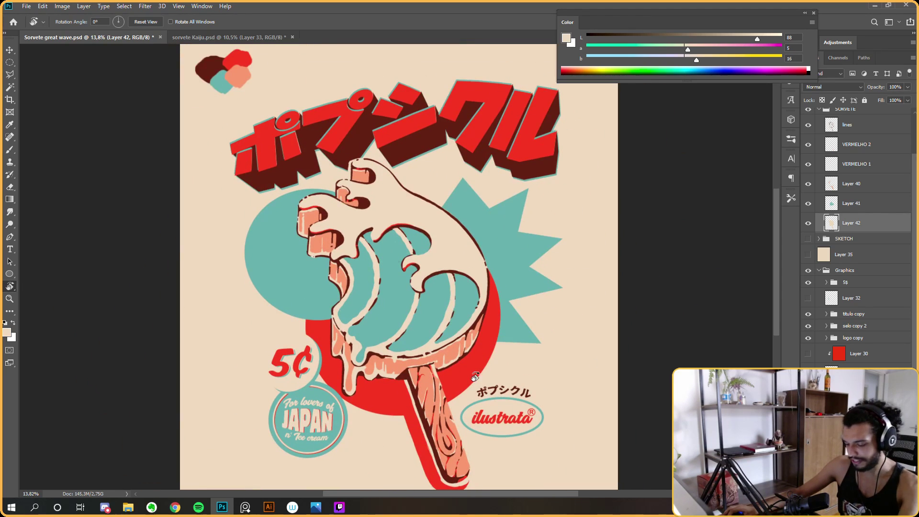
scroll(476, 377, "up", 3)
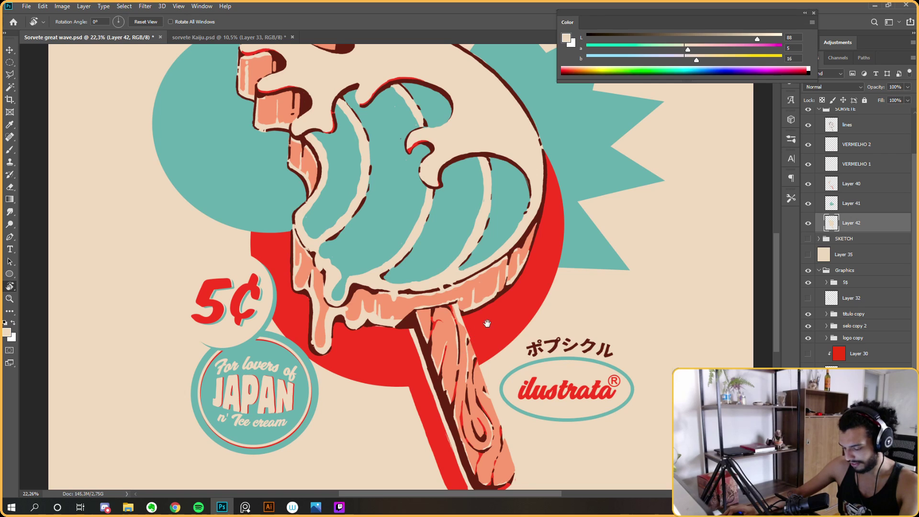
left_click_drag(485, 326, 495, 311)
Check the poster's composition mirrored horizontally and return it to its normal orientation
key("ctrl+shift+h")
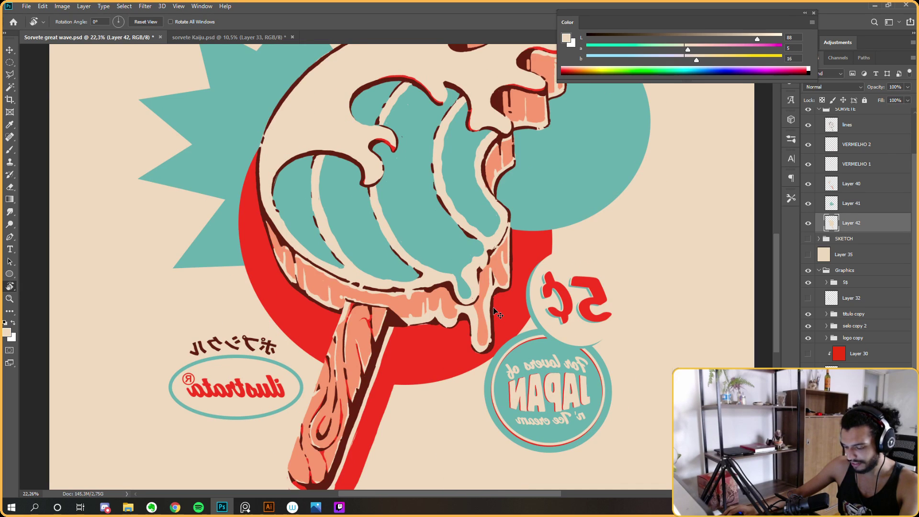
scroll(495, 312, "down", 3)
key("ctrl+shift+h")
key("ctrl+shift+h")
key("ctrl+shift+h")
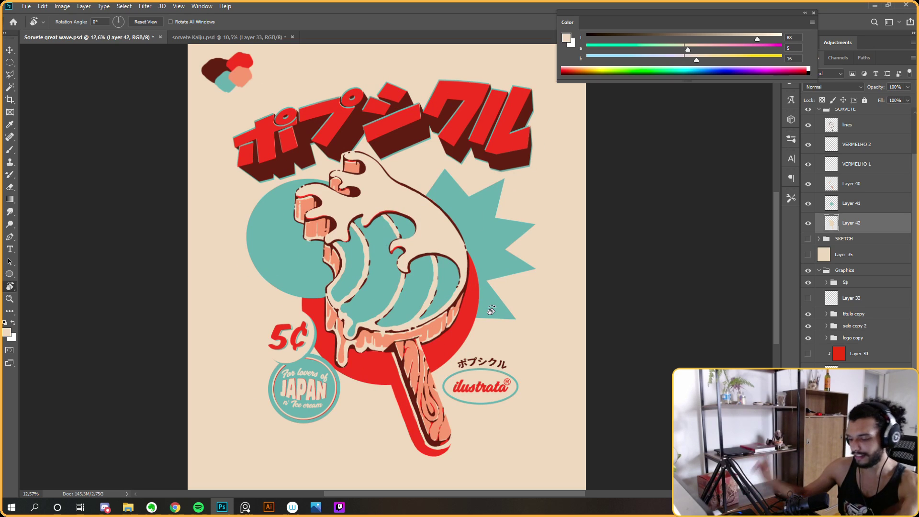
key("alt")
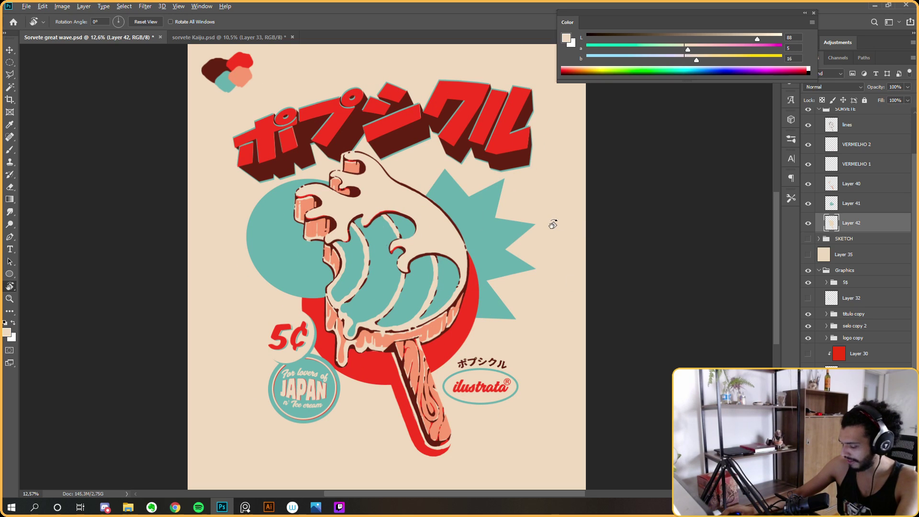
scroll(485, 198, "down", 1)
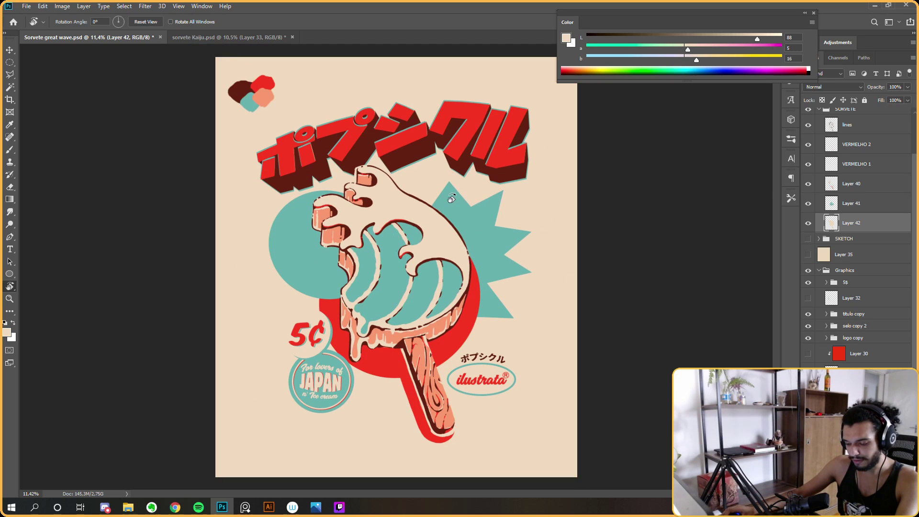
Look briefly at the Kaiju poster and capture a screenshot of the great-wave poster's canvas area
left_click(214, 38)
left_click(114, 42)
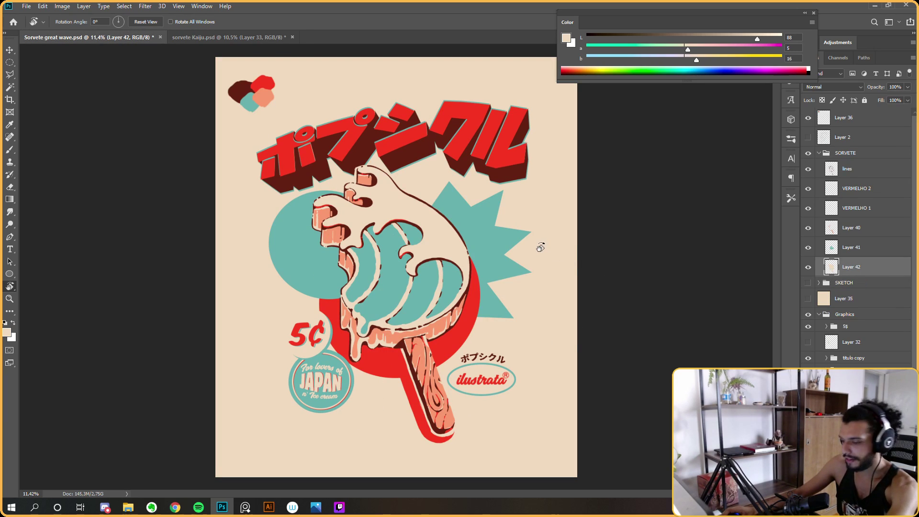
key("Print")
left_click_drag(233, 70, 575, 468)
left_click(539, 479)
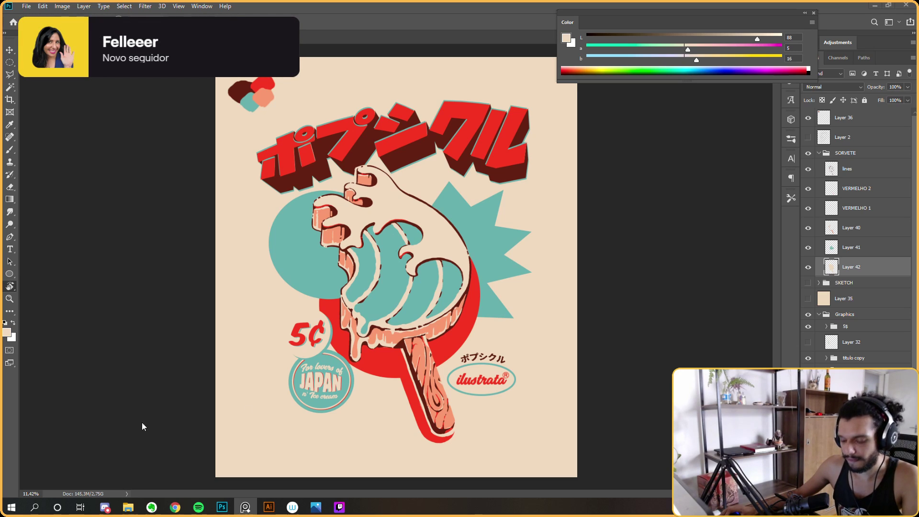
Save the great-wave poster and open Sorvete sketches.psd
key("ctrl+s")
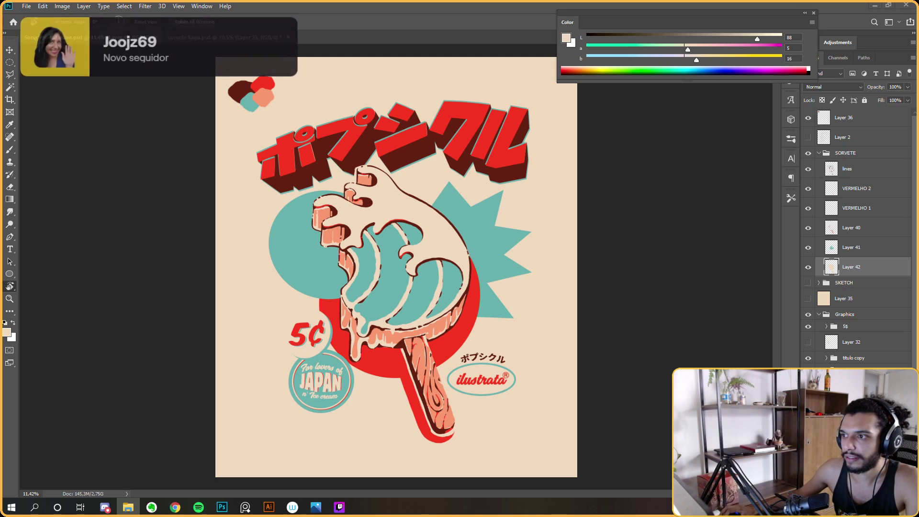
left_click(174, 116)
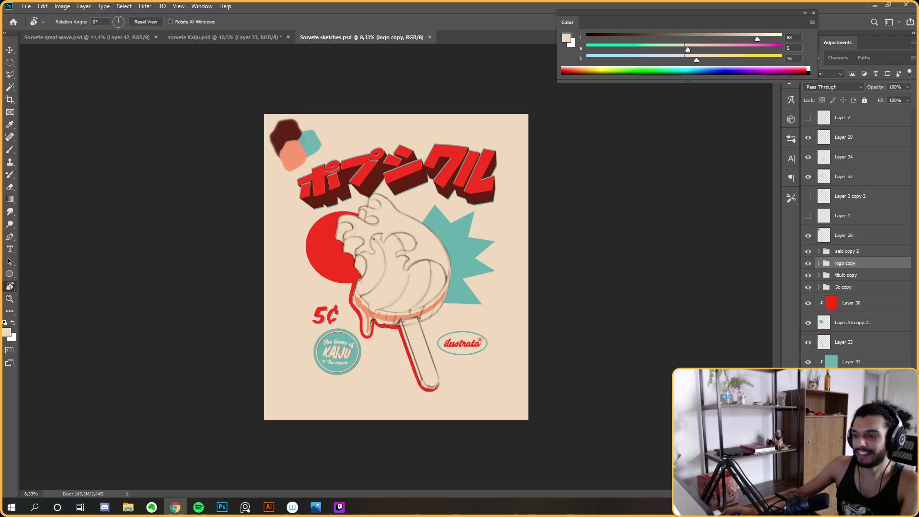
Examine the chocolate ice cream photo in the browser at several magnifications and close its window
left_click_drag(334, 17, 345, 2)
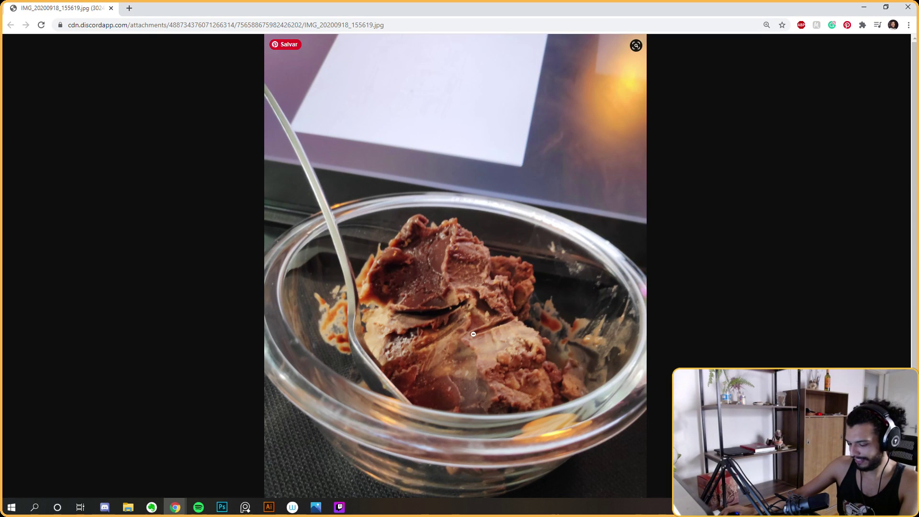
left_click(473, 334)
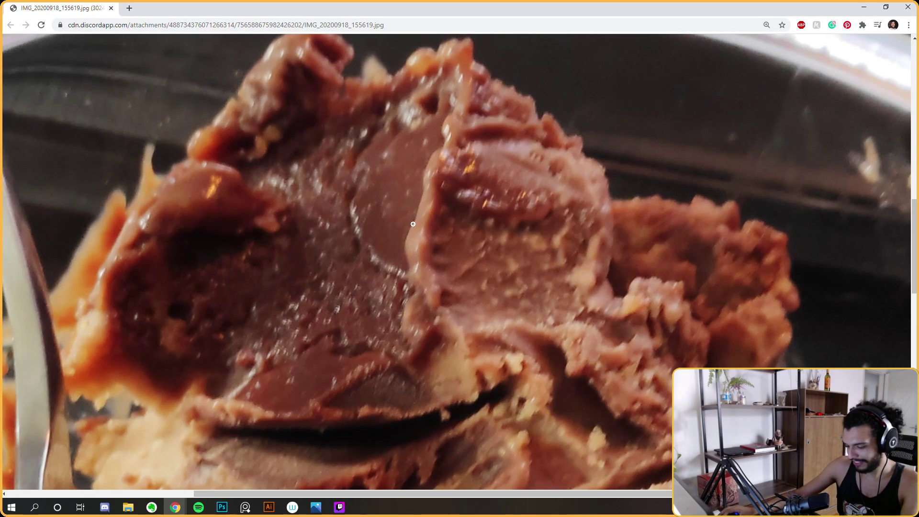
left_click(417, 230)
key("ctrl+plus")
key("ctrl+plus")
key("ctrl+minus")
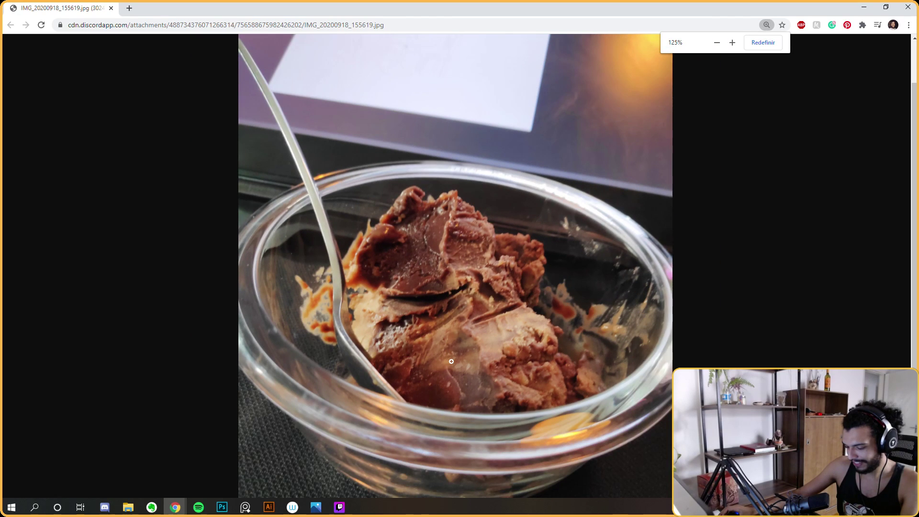
key("ctrl+plus")
key("ctrl+minus")
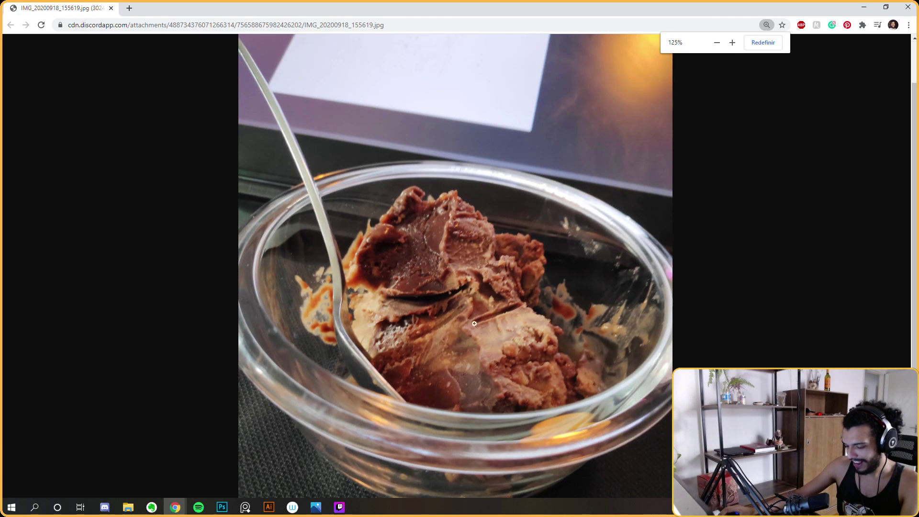
left_click(430, 257)
left_click(431, 257)
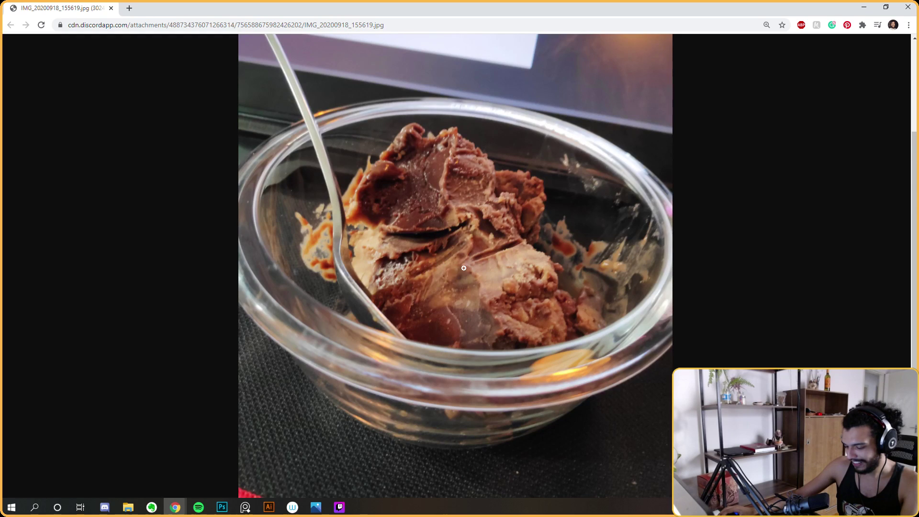
key("ctrl+minus")
key("ctrl+minus")
key("ctrl+minus")
key("ctrl+minus")
key("ctrl+minus")
key("ctrl+minus")
key("ctrl+plus")
key("ctrl+plus")
key("ctrl+plus")
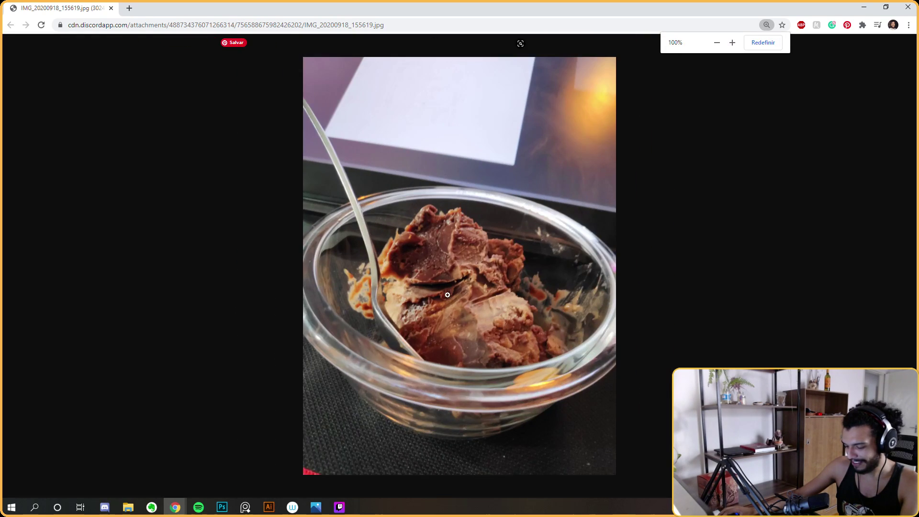
key("ctrl+minus")
key("ctrl+minus")
key("ctrl+minus")
key("ctrl+minus")
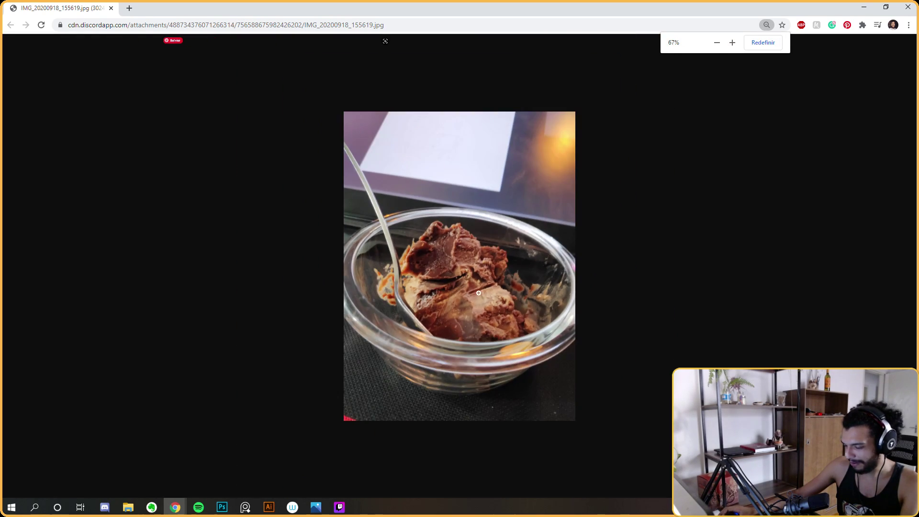
left_click(907, 5)
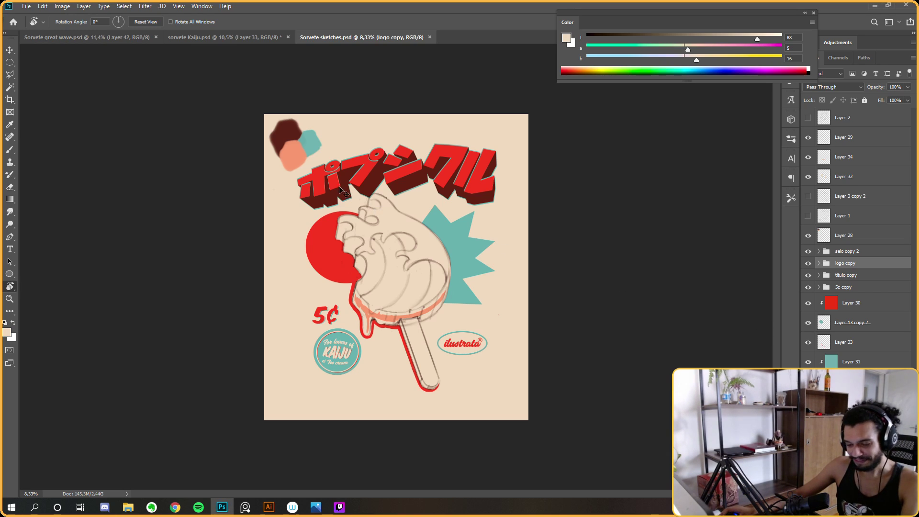
Select the titulo copy group in Sorvete sketches.psd and return to Sorvete great wave.psd
scroll(338, 230, "up", 3)
scroll(337, 230, "down", 2)
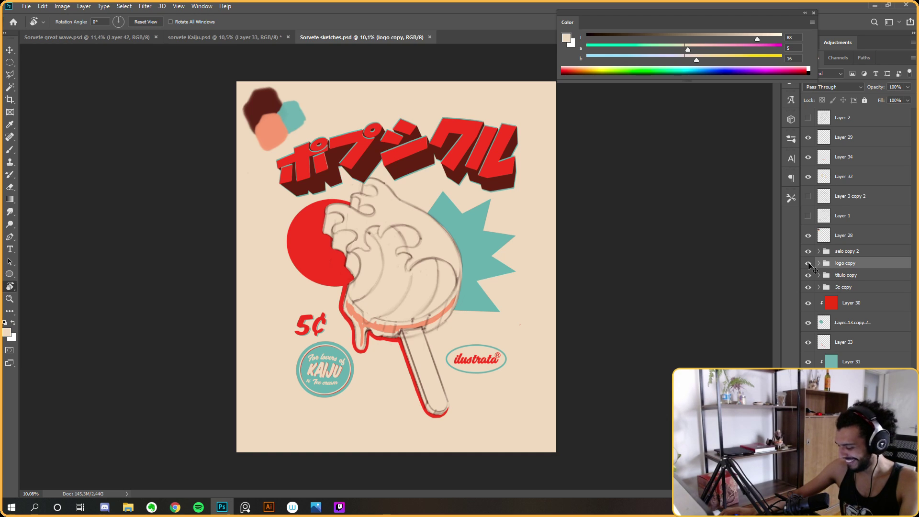
left_click(846, 276)
left_click(199, 37)
left_click(85, 37)
left_click(155, 38)
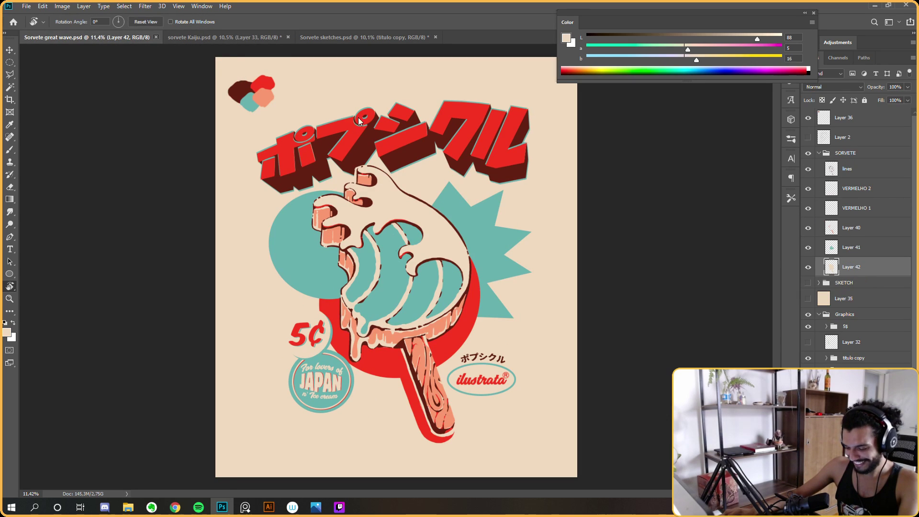
Close the great-wave poster, then save and close the Kaiju poster
left_click(174, 41)
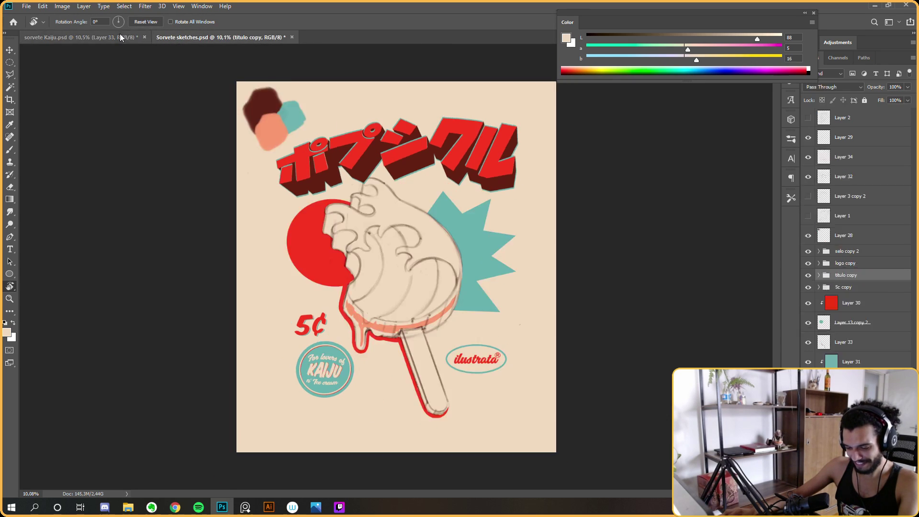
left_click(122, 35)
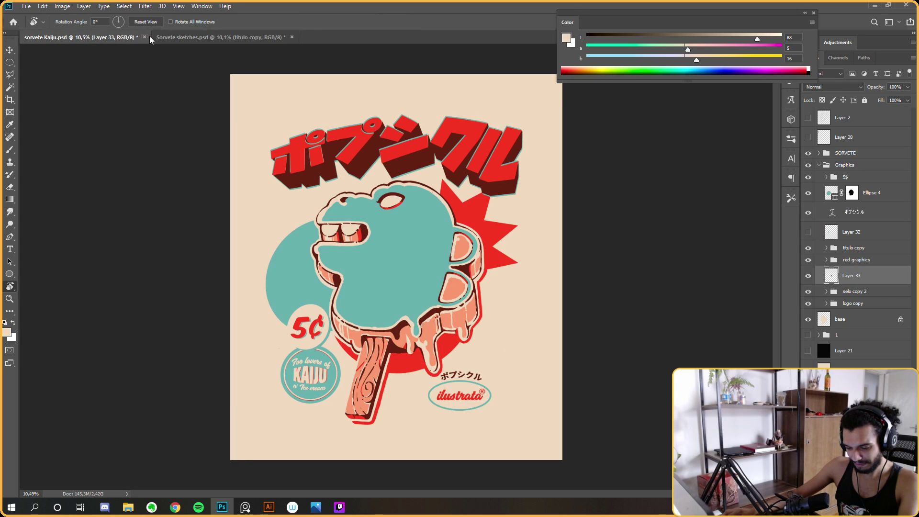
left_click(145, 37)
key("Return")
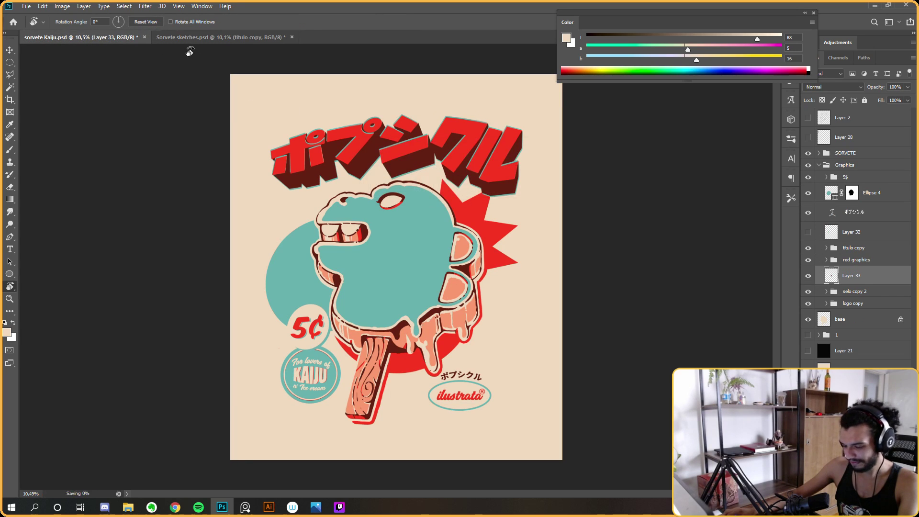
Toggle the titulo copy and 5c copy groups in Sorvete sketches.psd and inspect the text layers inside 5c copy
left_click(206, 40)
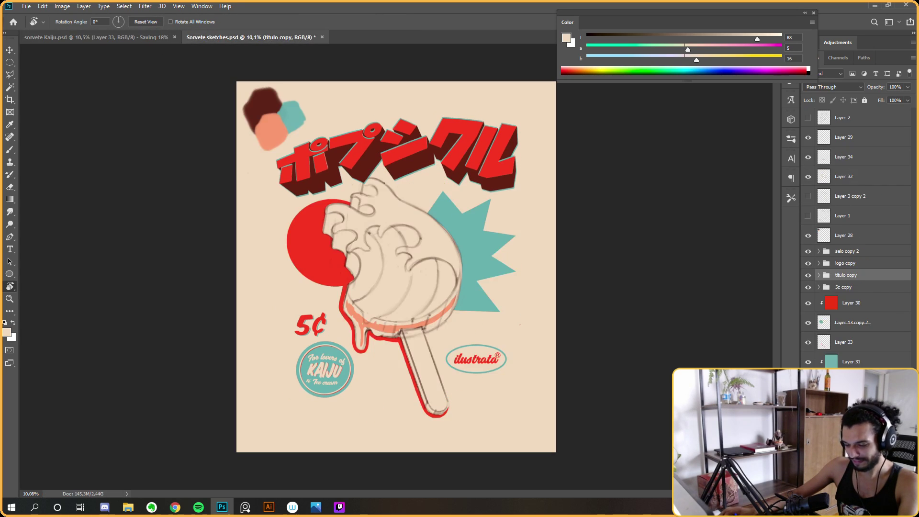
left_click(807, 275)
left_click(808, 276)
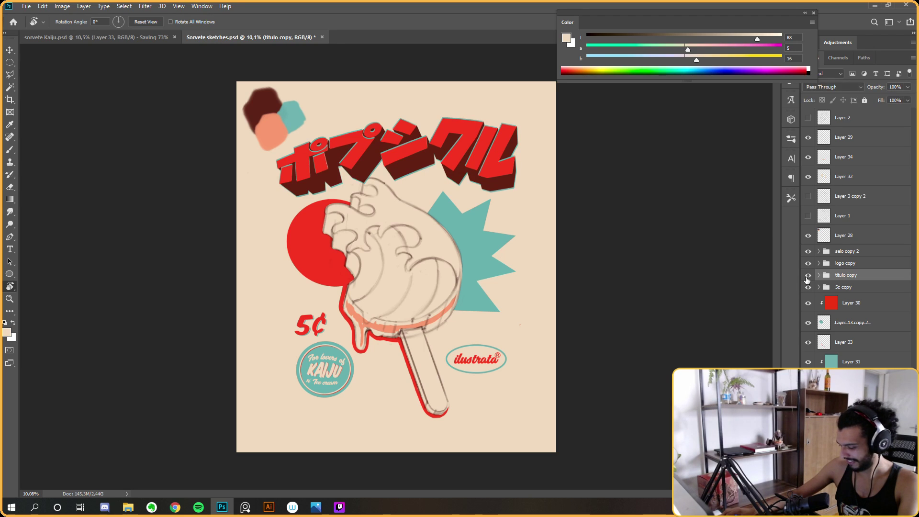
left_click(808, 276)
left_click(808, 275)
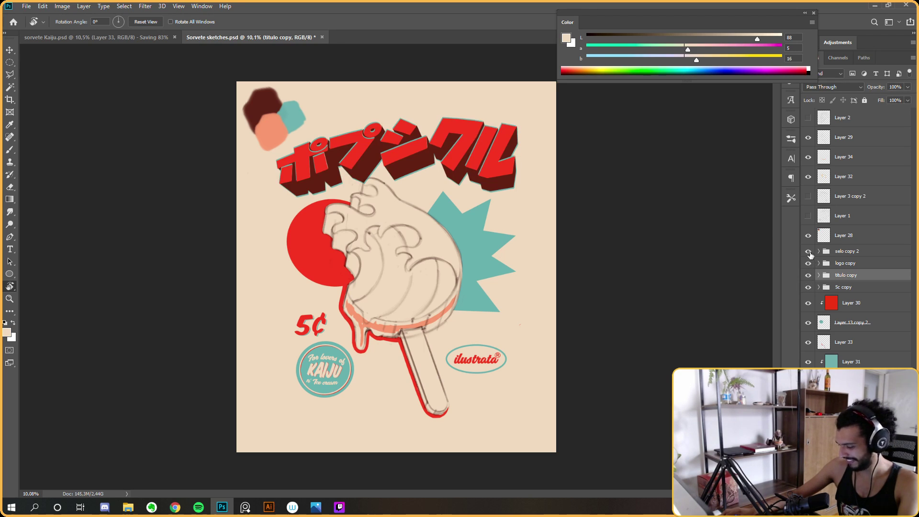
left_click(809, 288)
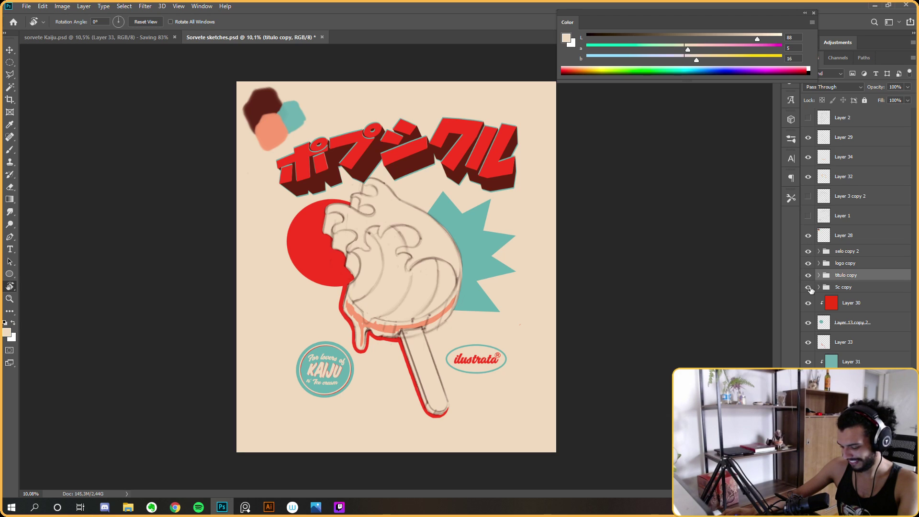
left_click(809, 288)
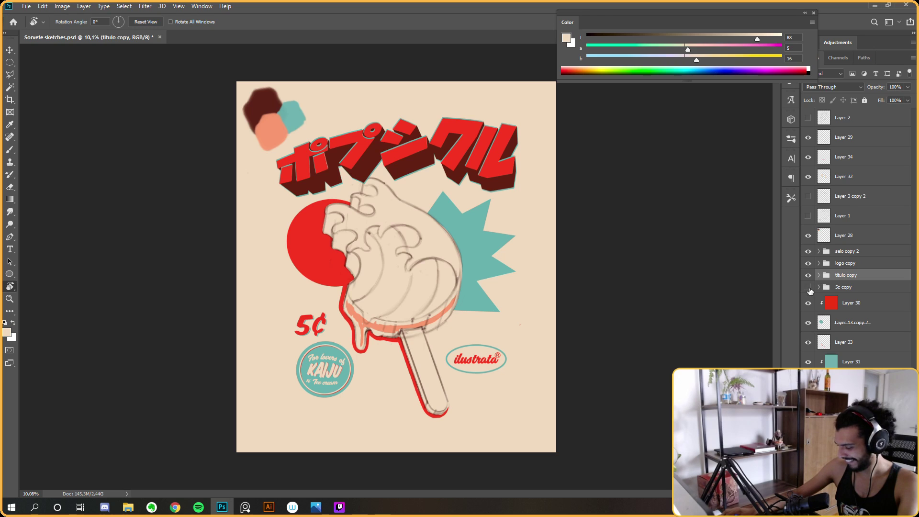
left_click(824, 288)
left_click(819, 287)
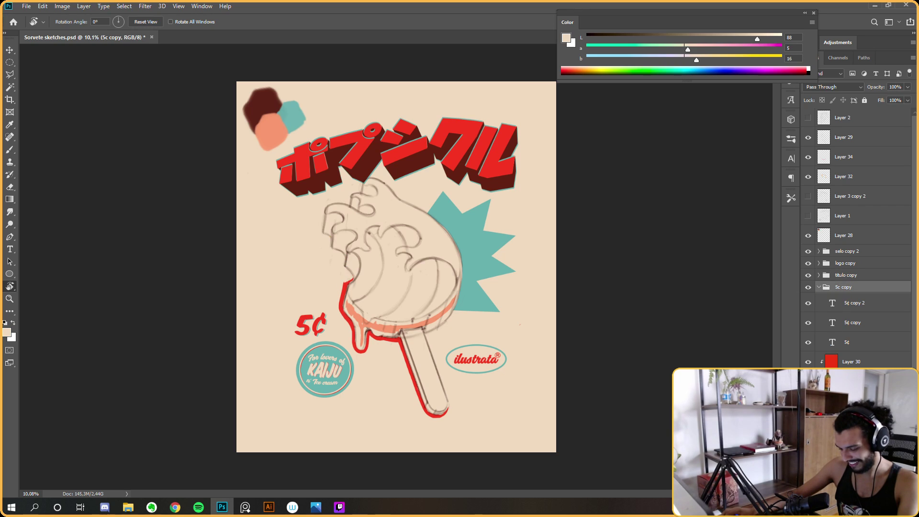
scroll(589, 282, "down", 2)
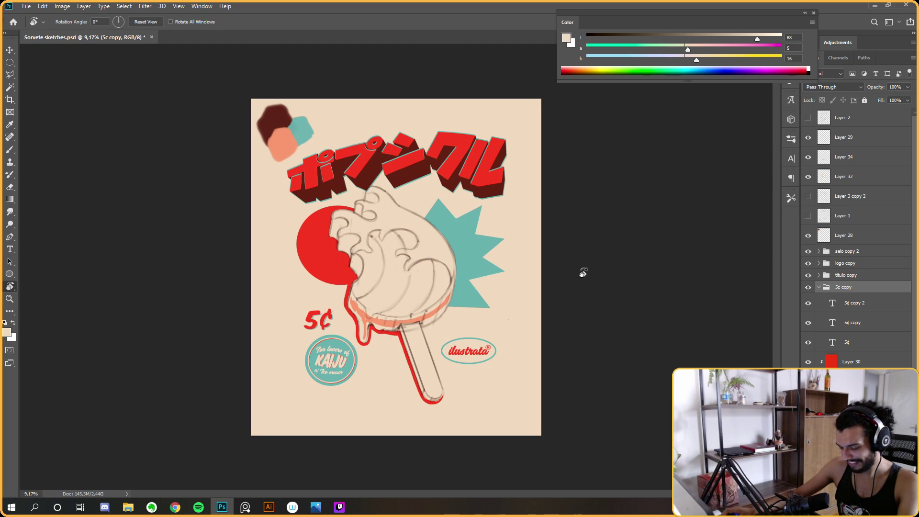
left_click(819, 287)
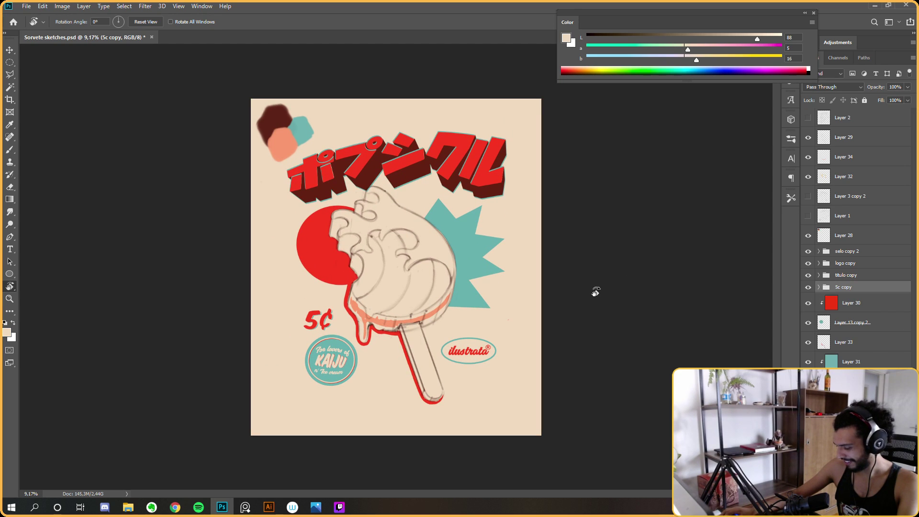
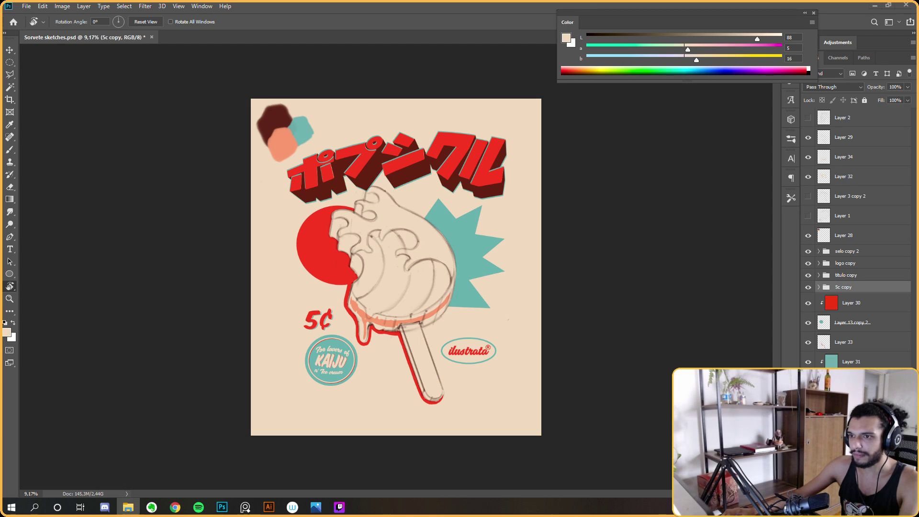
In Sorvete sketches.psd, hide the seal, logo, title and price groups, the colour palette, the starburst and the red background shapes
key("alt+Tab")
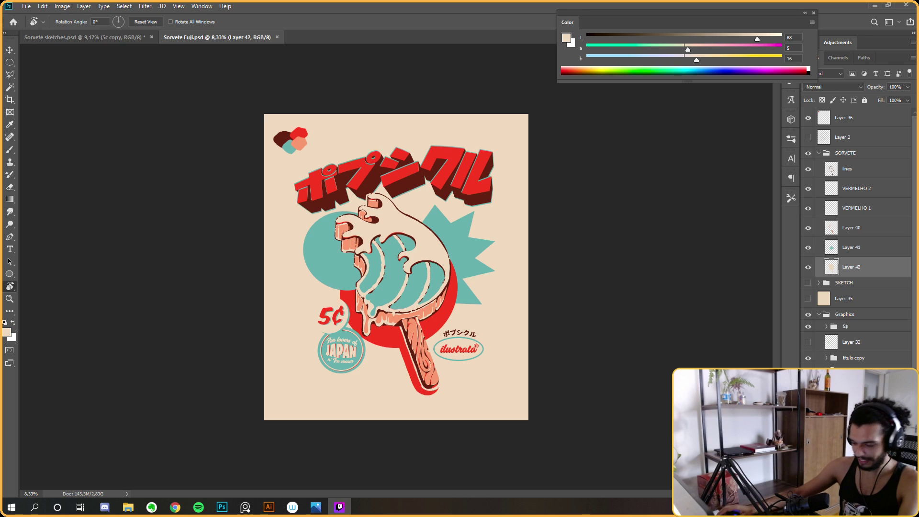
left_click(125, 37)
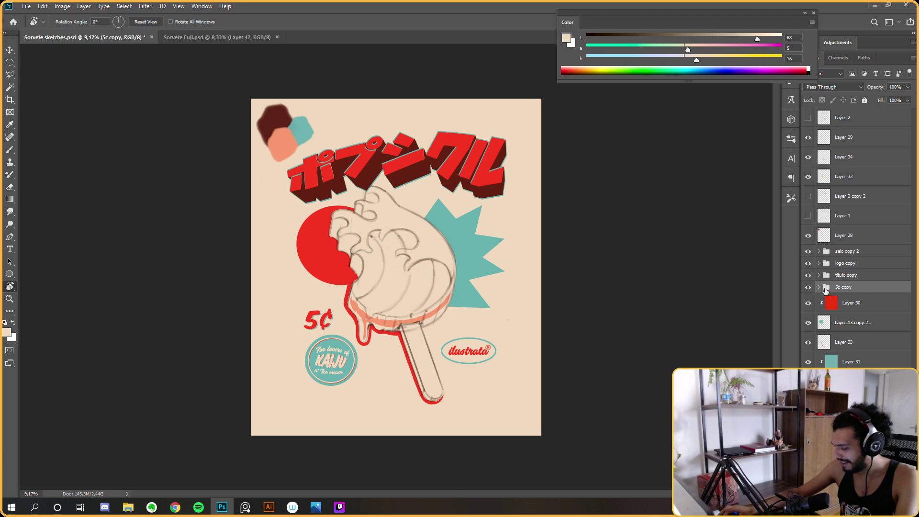
left_click_drag(808, 288, 809, 252)
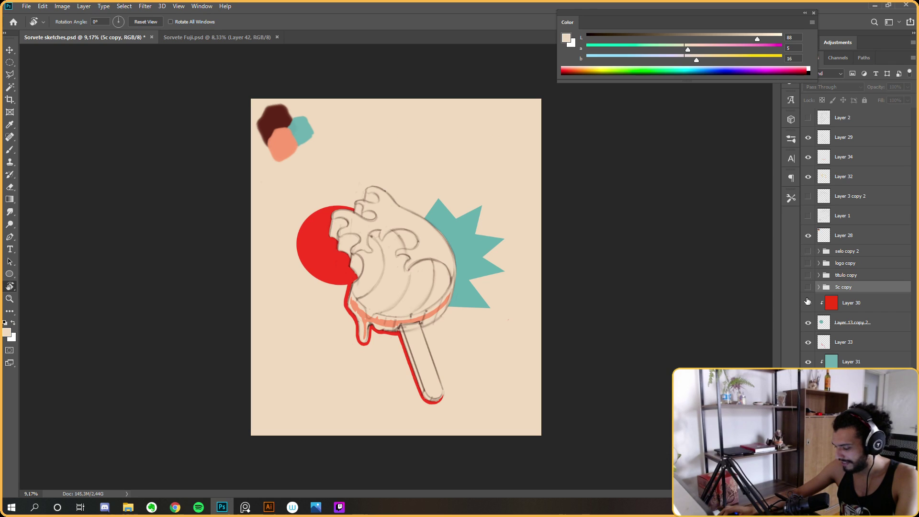
left_click(810, 236)
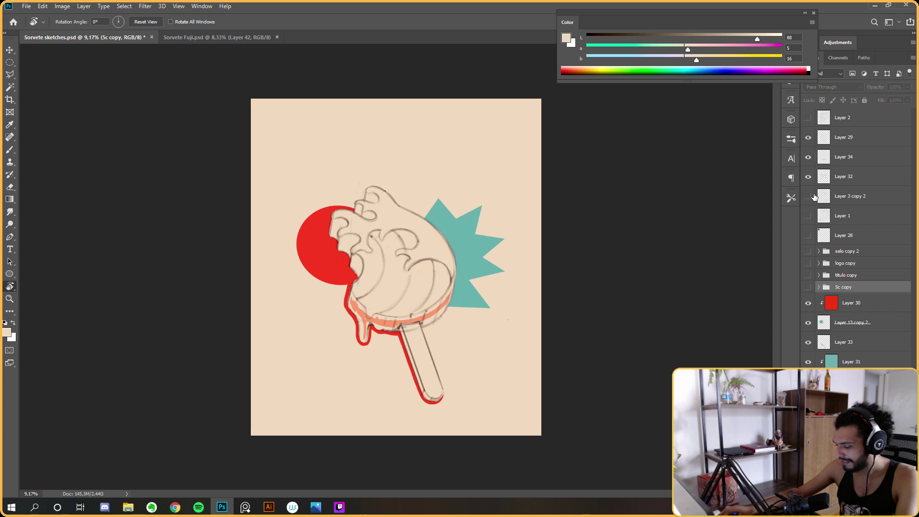
left_click(808, 381)
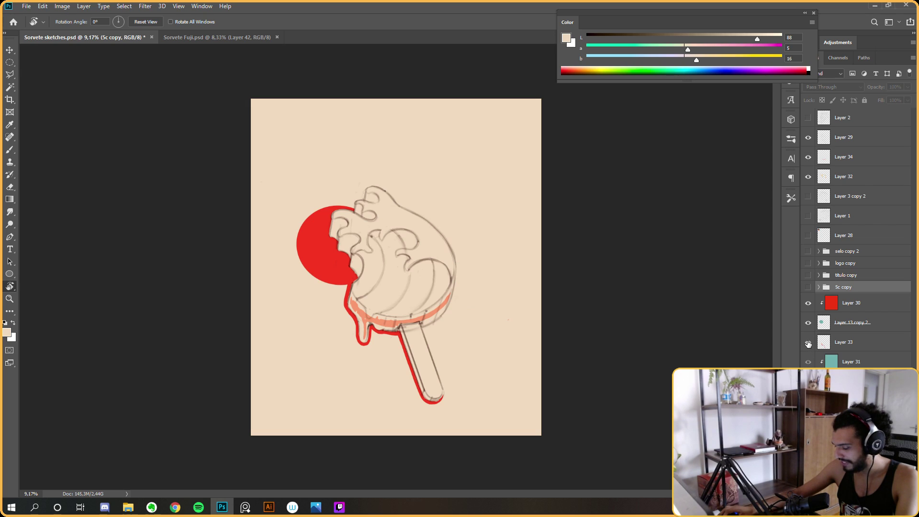
left_click(809, 343)
left_click(809, 322)
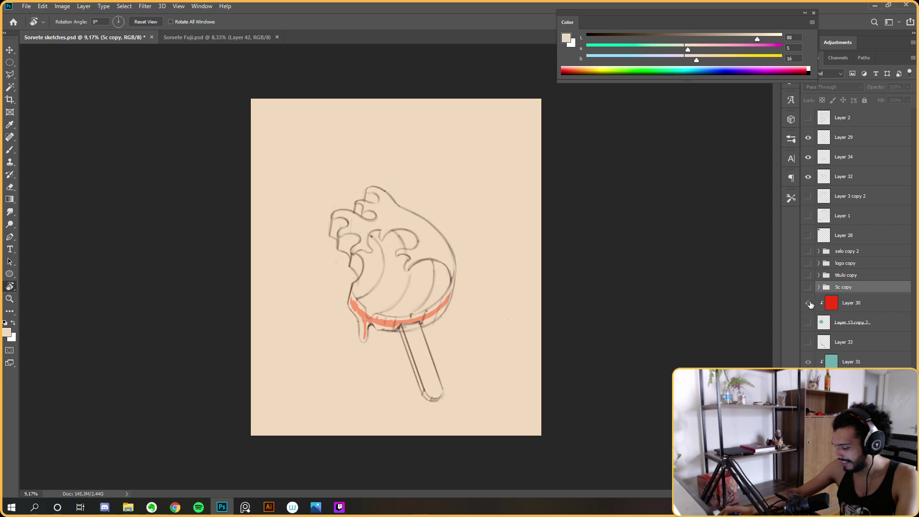
Hide the wave popsicle sketch and its salmon shading on Layers 29, 32 and 34
left_click(809, 157)
left_click(809, 157)
left_click(808, 176)
left_click(809, 157)
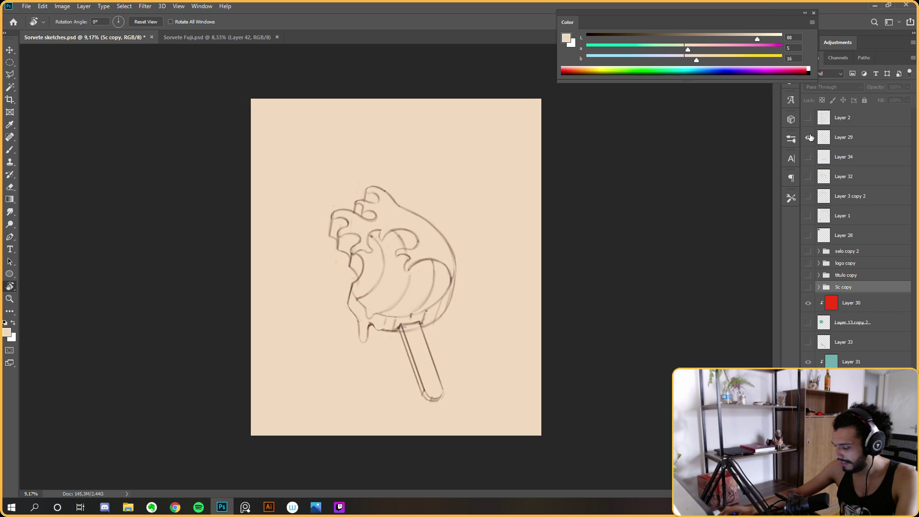
left_click(808, 137)
left_click(808, 251)
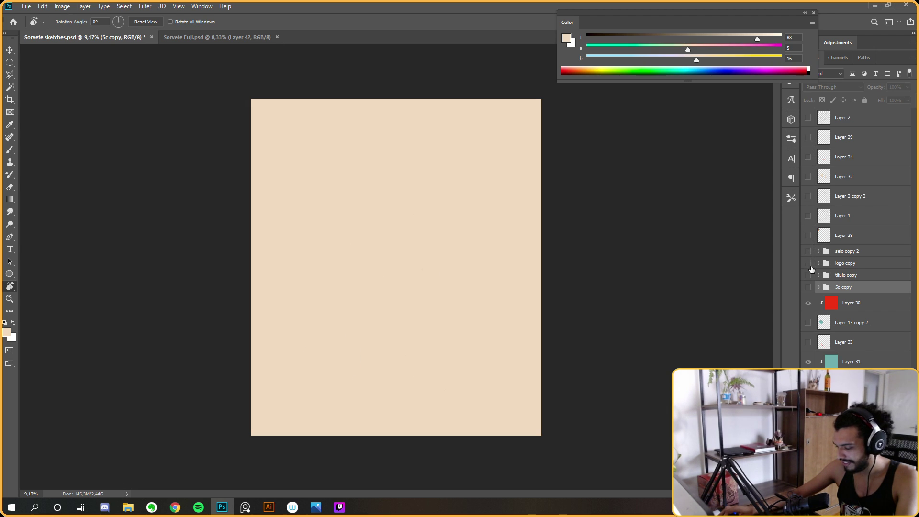
Show and select Layer 1 with the mountain popsicle sketch
left_click(808, 215)
left_click(809, 215)
left_click(809, 216)
left_click(809, 215)
left_click(808, 216)
left_click(841, 224)
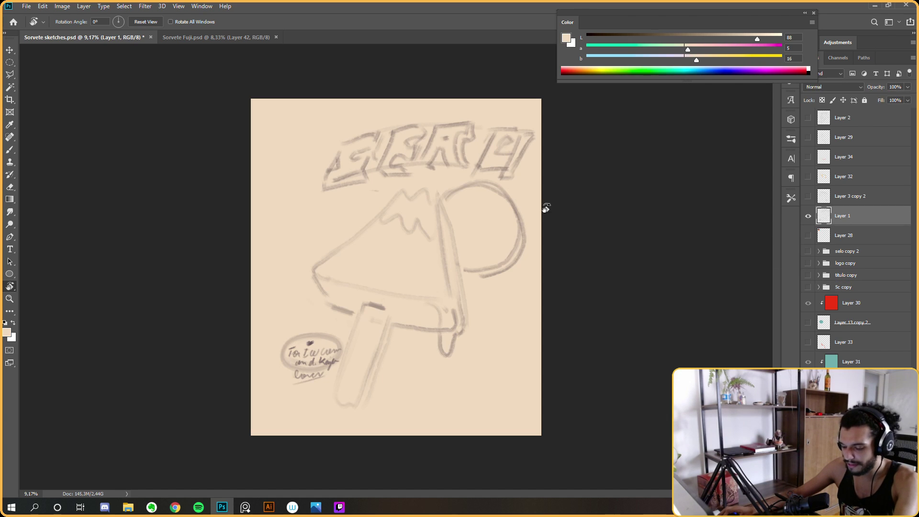
Select the mountain popsicle and its stick with a polygonal lasso outline, leaving out the lettering, sun and badge
key("l")
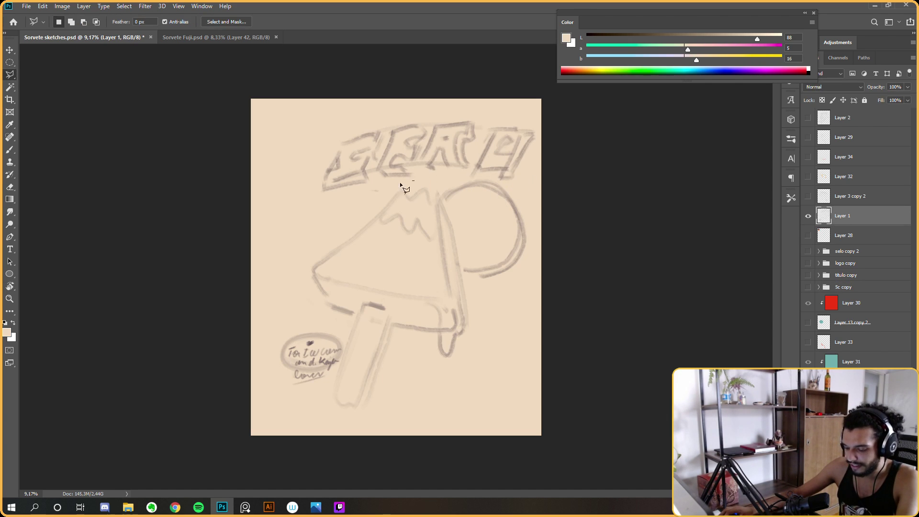
left_click(316, 223)
left_click(294, 270)
left_click(308, 307)
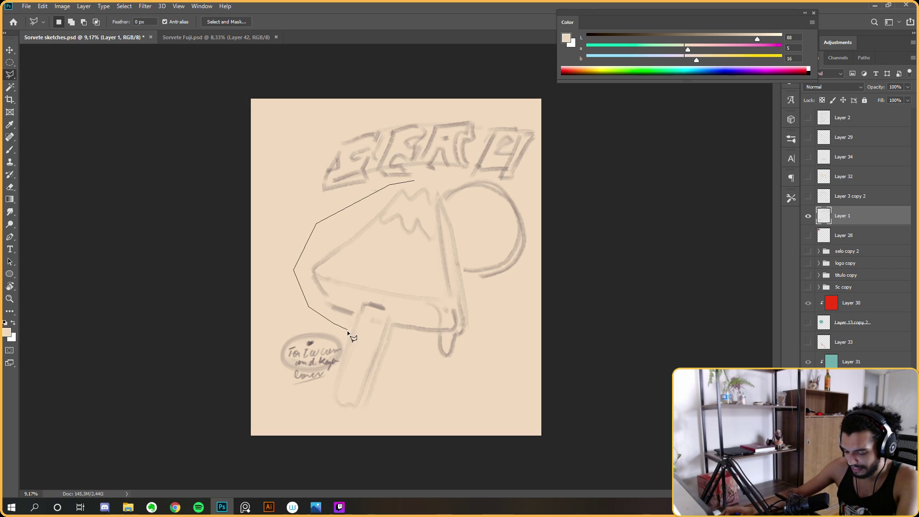
left_click(427, 418)
left_click(493, 337)
left_click(469, 280)
left_click(463, 271)
double_click(433, 182)
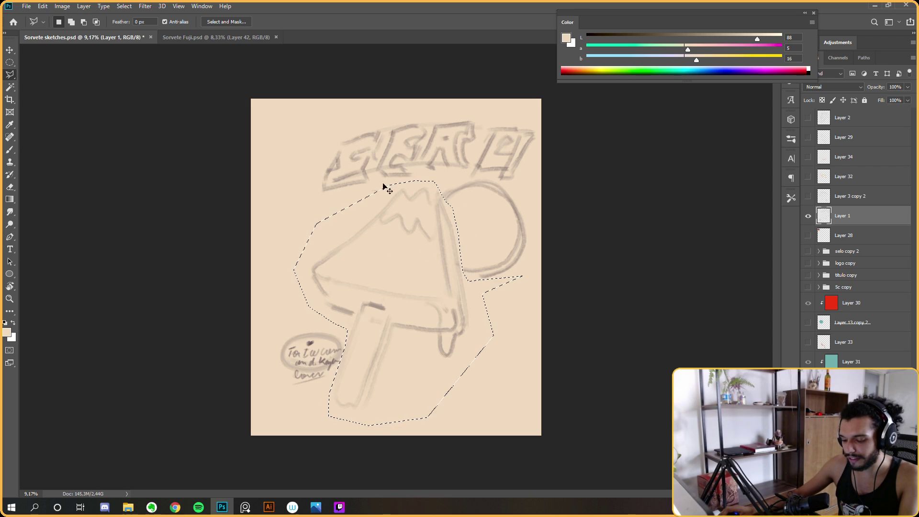
Switch to Sorvete Fuji.psd, hide the SORVETE group and paste the copied mountain popsicle sketch
left_click(213, 38)
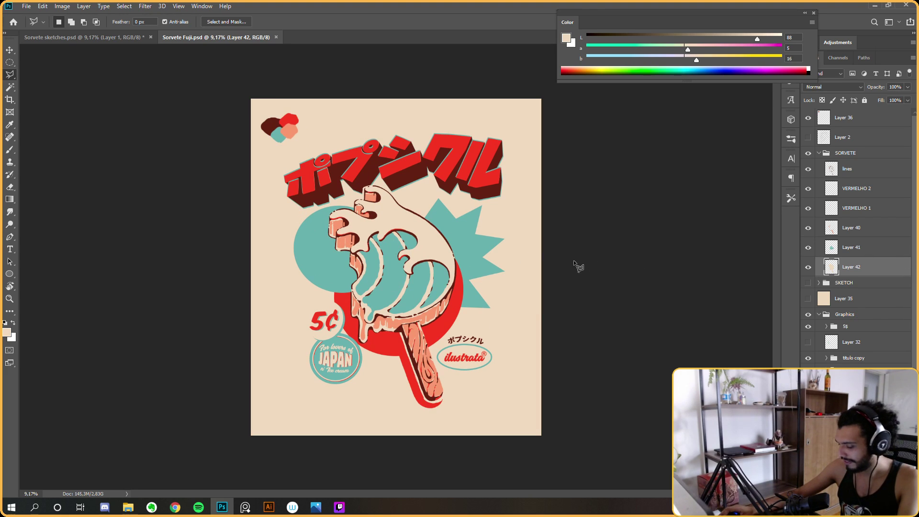
left_click(819, 153)
left_click(808, 152)
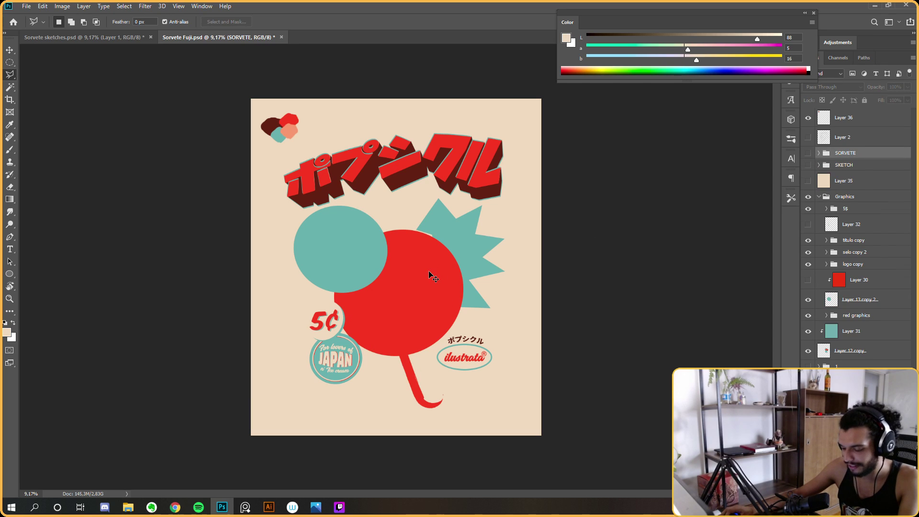
key("ctrl+v")
Scale the pasted sketch to about 94%, place it over the red circle and slightly skew and rotate it
key("ctrl+t")
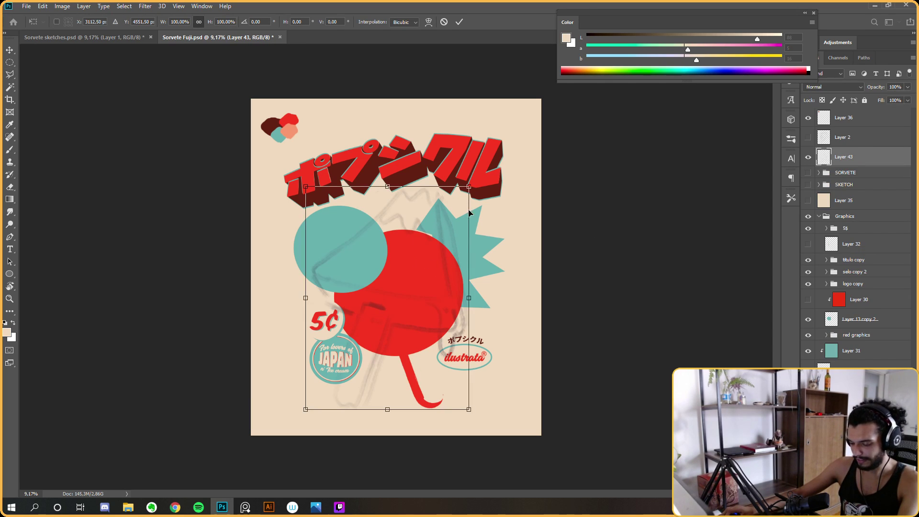
left_click_drag(471, 186, 459, 200)
mouse_move(421, 256)
left_mouse_down()
mouse_move(441, 248)
mouse_move(432, 248)
left_mouse_up()
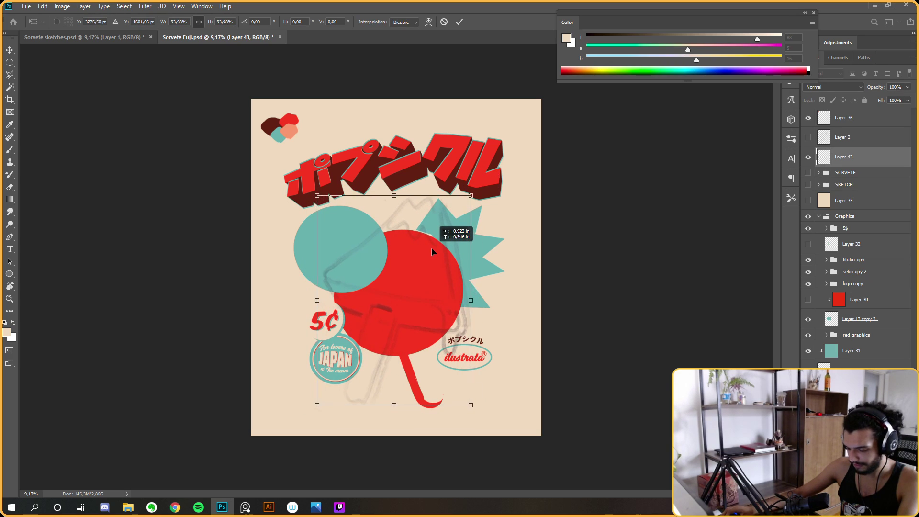
left_click_drag(394, 407, 399, 408)
left_click_drag(480, 406, 475, 402)
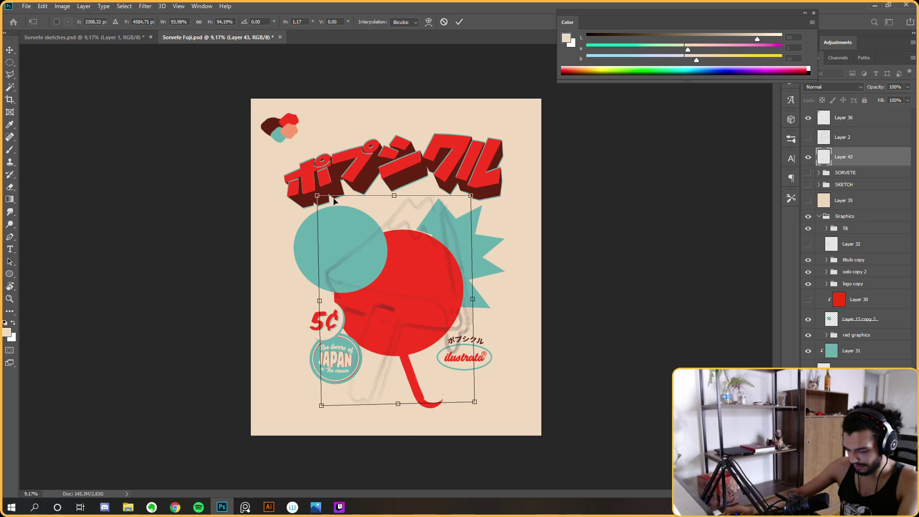
left_click_drag(320, 197, 323, 196)
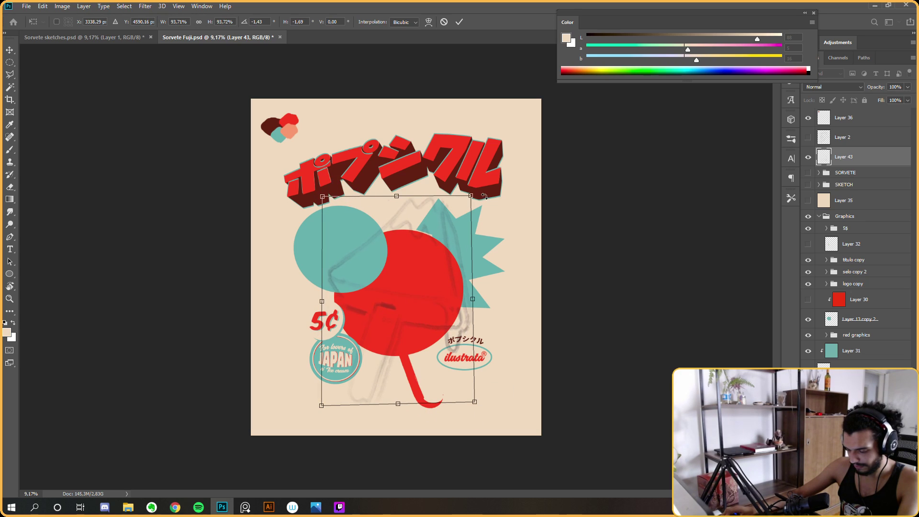
Flip the mountain popsicle sketch horizontally so its stick follows the red stick shadow
left_click_drag(411, 280, 412, 298)
right_click(417, 283)
left_click(455, 394)
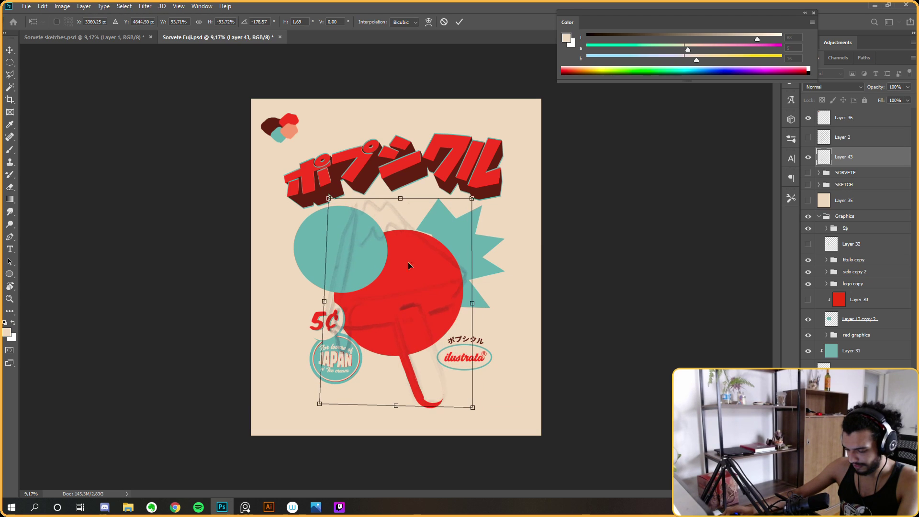
Fine-tune the flipped sketch's skew, rotation and position over the background shapes and apply the transform
left_click_drag(330, 197, 334, 197)
left_click_drag(398, 203, 410, 200)
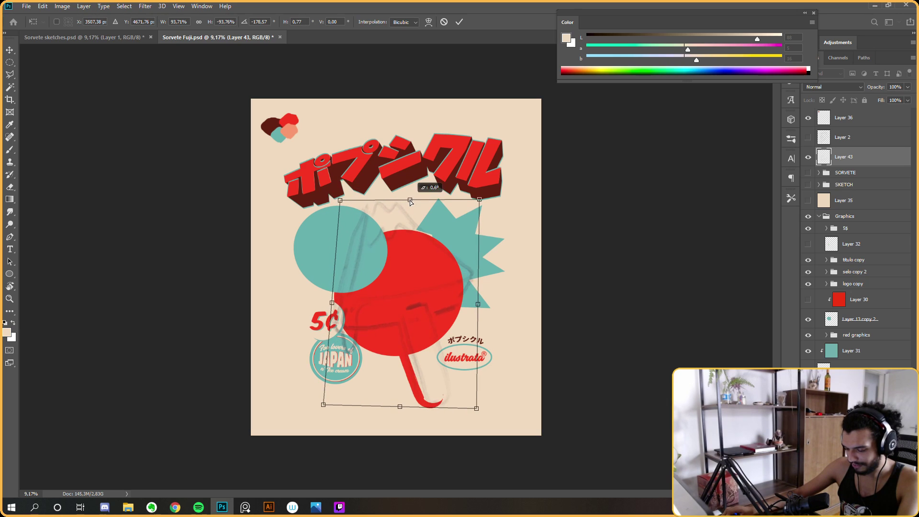
left_click_drag(488, 196, 489, 198)
left_click_drag(384, 285, 381, 283)
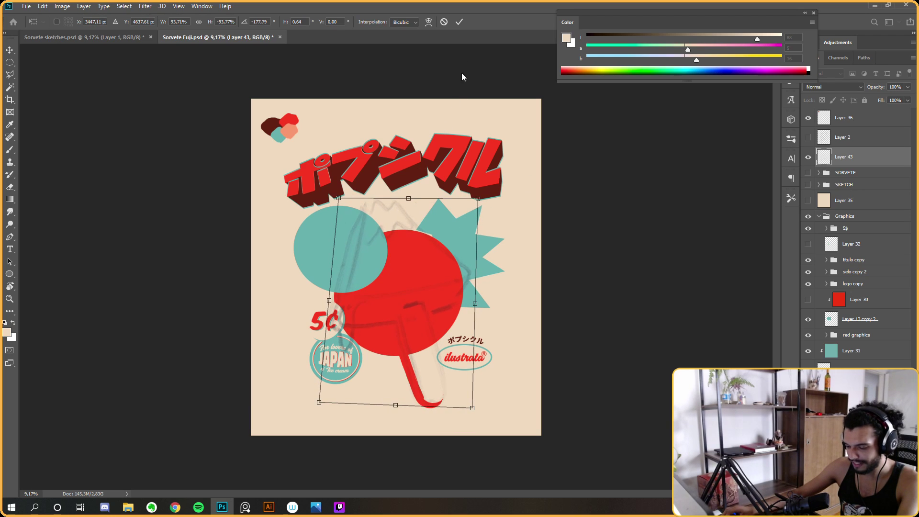
left_click(459, 22)
Check the Fuji composition mirrored horizontally, then return it to its normal orientation
key("ctrl+shift+h")
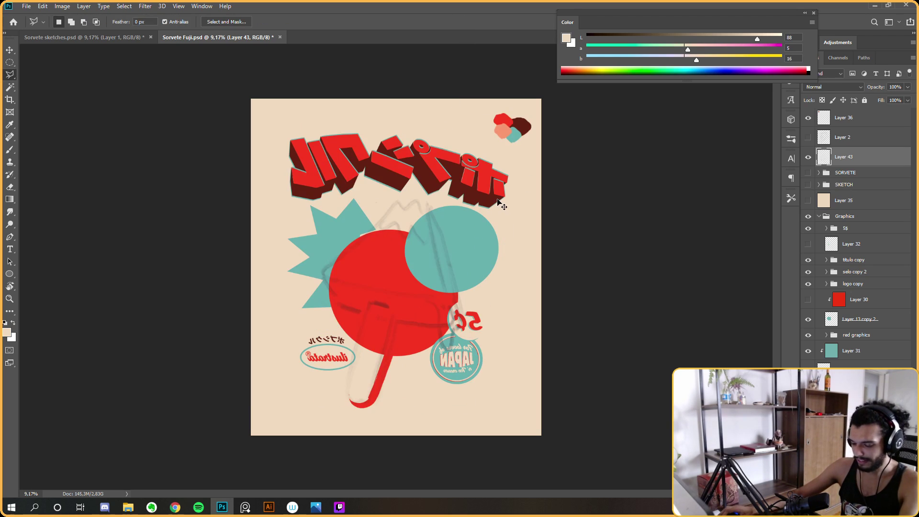
scroll(390, 305, "up", 2)
key("ctrl+shift+h")
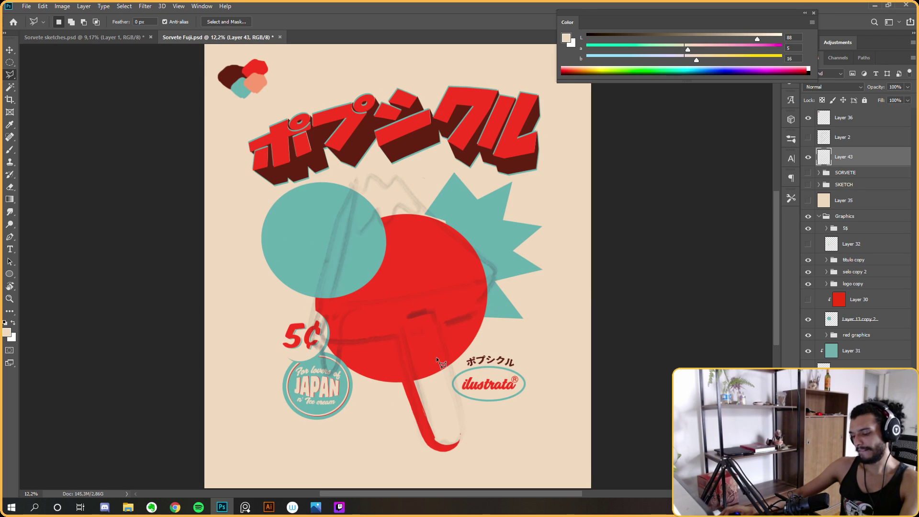
Erase the stray sketch line beside the JAPAN seal, scale the sketch to about 97.7% width and 97.4% height, and skew it about -2.6° horizontally
key("e")
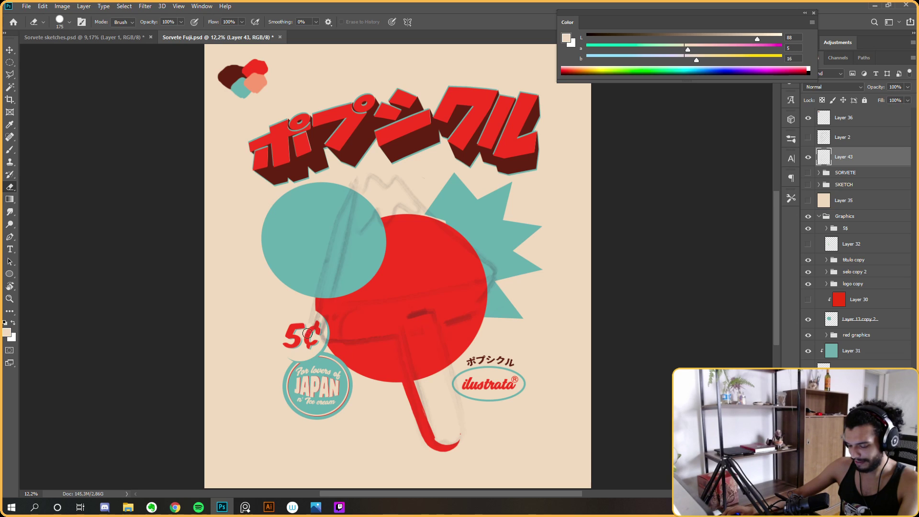
key("ctrl+t")
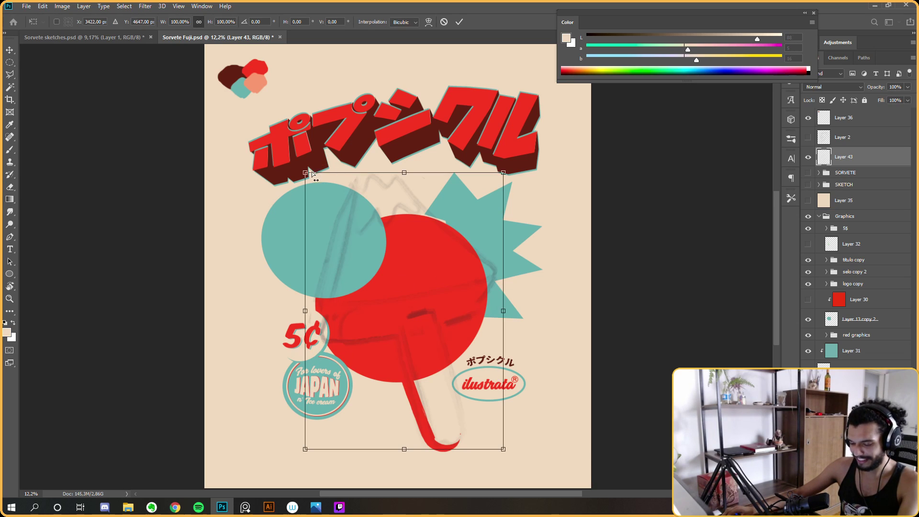
left_click_drag(404, 172, 408, 174)
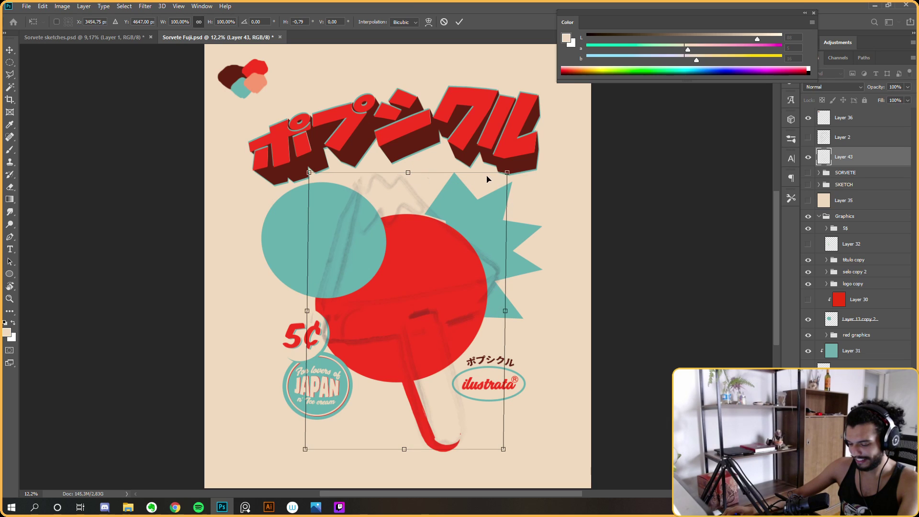
left_click_drag(508, 172, 498, 180)
mouse_move(402, 226)
left_mouse_down()
mouse_move(409, 232)
mouse_move(400, 232)
left_mouse_up()
left_click_drag(309, 174, 315, 177)
left_click_drag(503, 180, 504, 185)
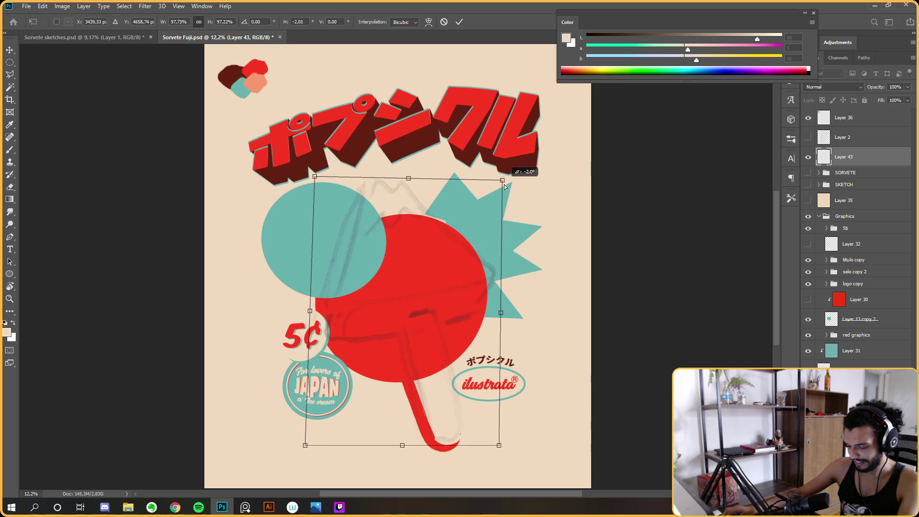
left_click_drag(318, 180, 320, 174)
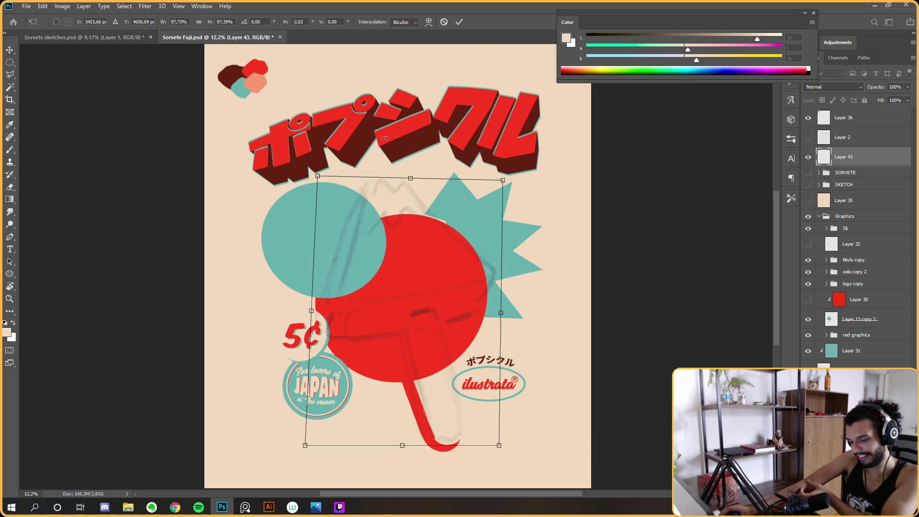
left_click(460, 22)
Compare the composition with Layer 43 hidden and shown, and nudge the mountain sketch slightly downward
key("e")
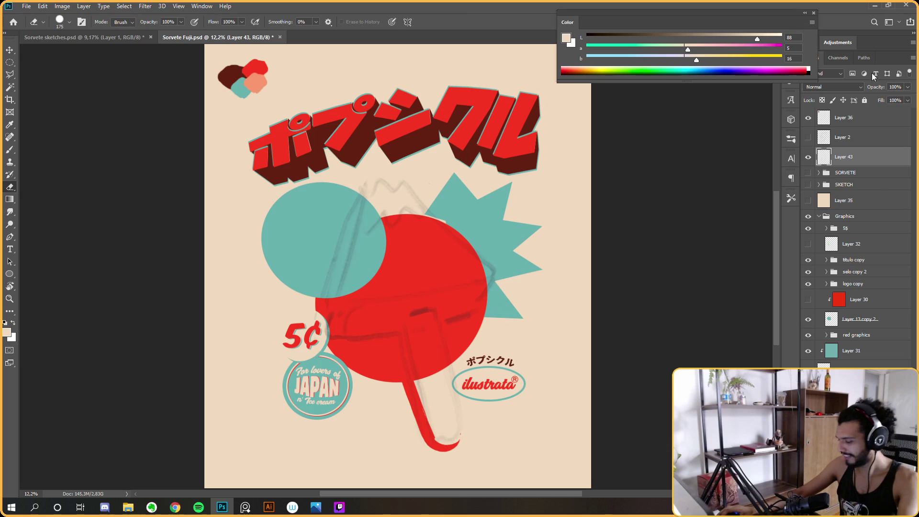
left_click(808, 158)
left_click(808, 157)
key("v")
left_click_drag(427, 335, 423, 341)
Erase the doubled sketch line along the mountain's left slope, keeping a single edge
key("r")
mouse_move(562, 297)
left_mouse_down()
mouse_move(297, 331)
mouse_move(353, 332)
left_mouse_up()
key("Escape")
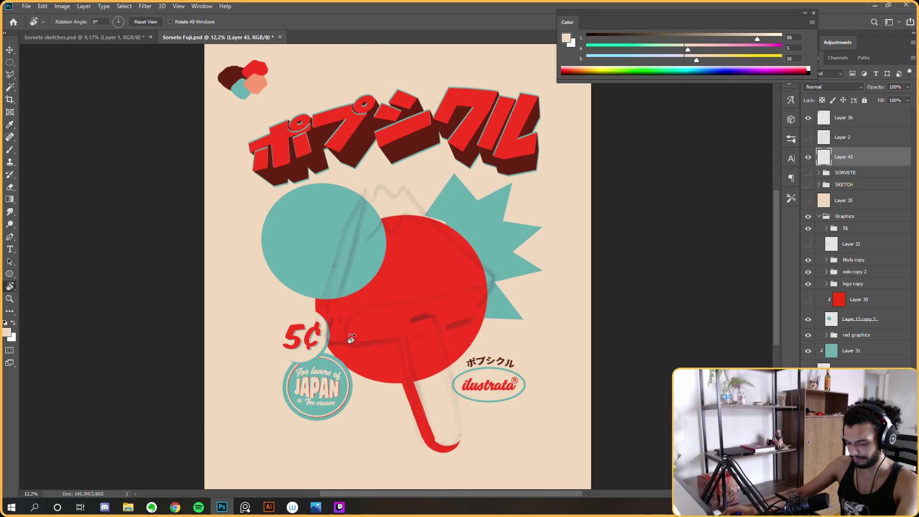
key("e")
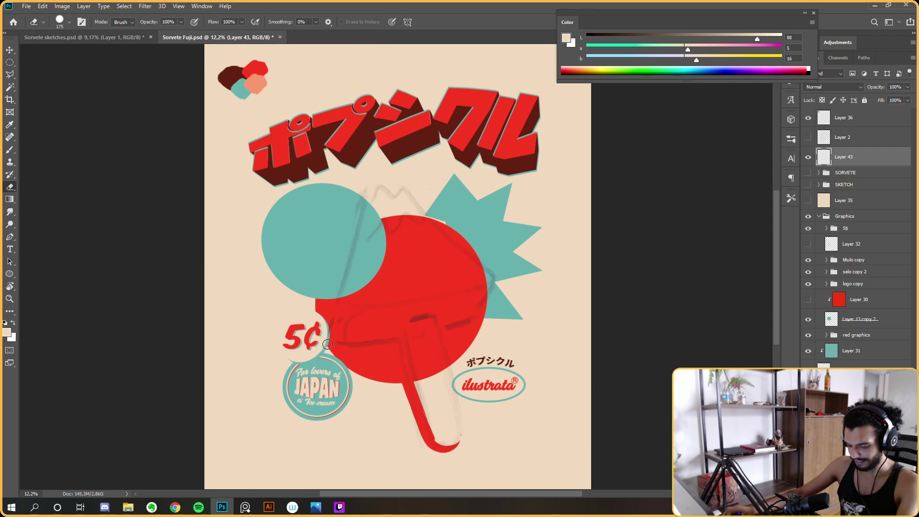
mouse_move(530, 280)
left_mouse_down()
mouse_move(378, 323)
mouse_move(484, 296)
mouse_move(482, 280)
left_mouse_up()
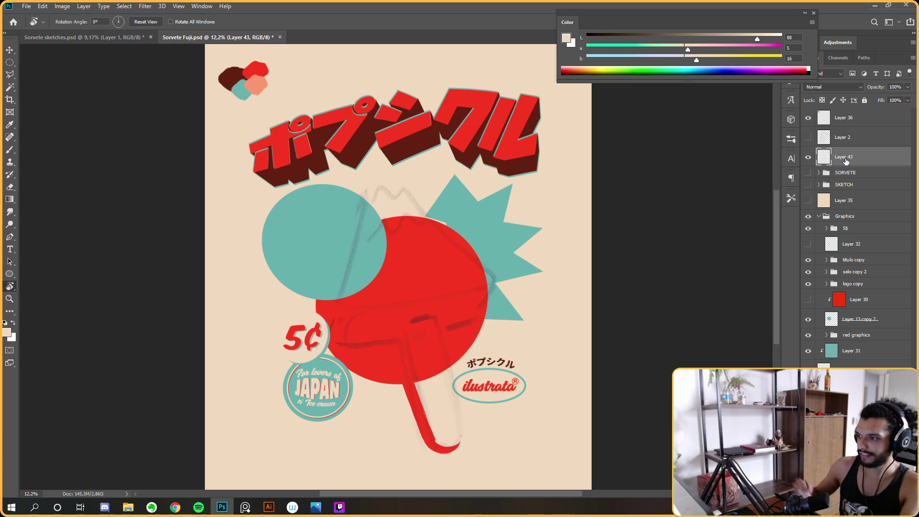
Sample the dark brown of the lettering's shadow and trace the mountain's left slope with a 600-size brush
key("b")
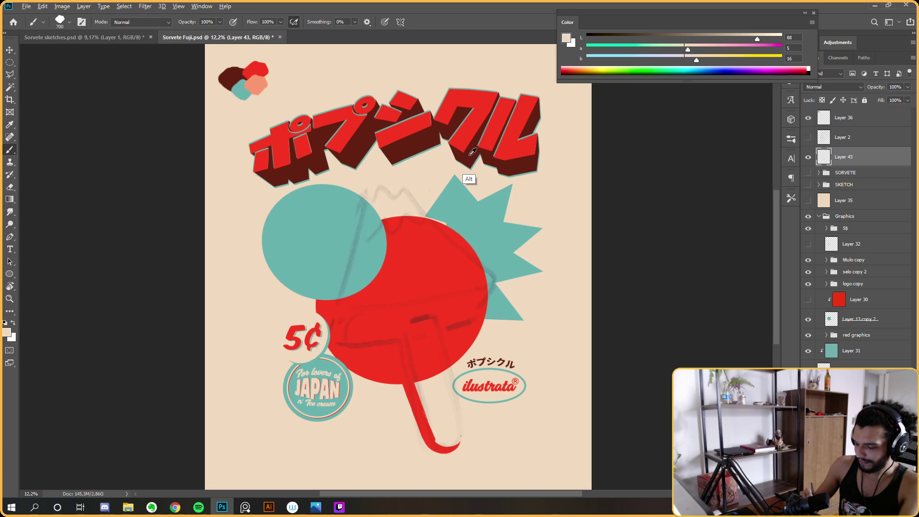
left_click(468, 176, "alt")
left_click_drag(335, 324, 345, 269)
key("ctrl+z")
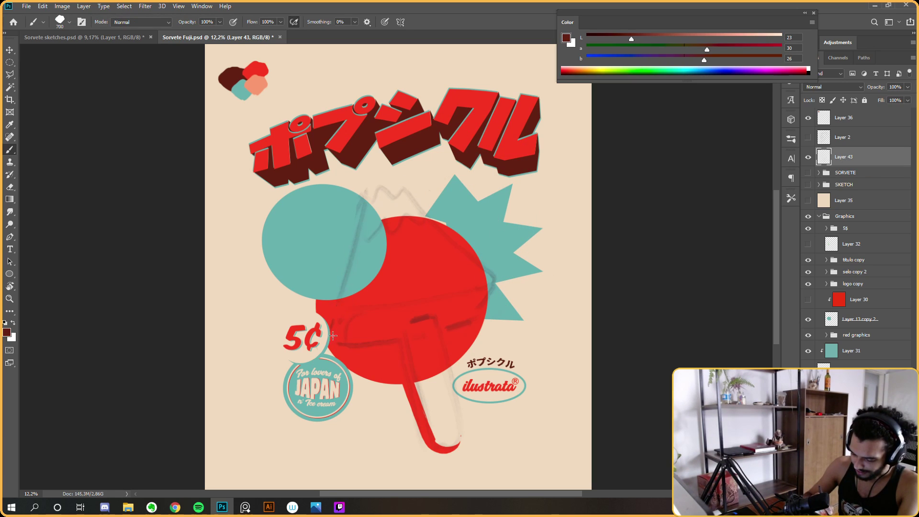
left_click_drag(334, 339, 343, 281)
key("ctrl+z")
key("bracketleft")
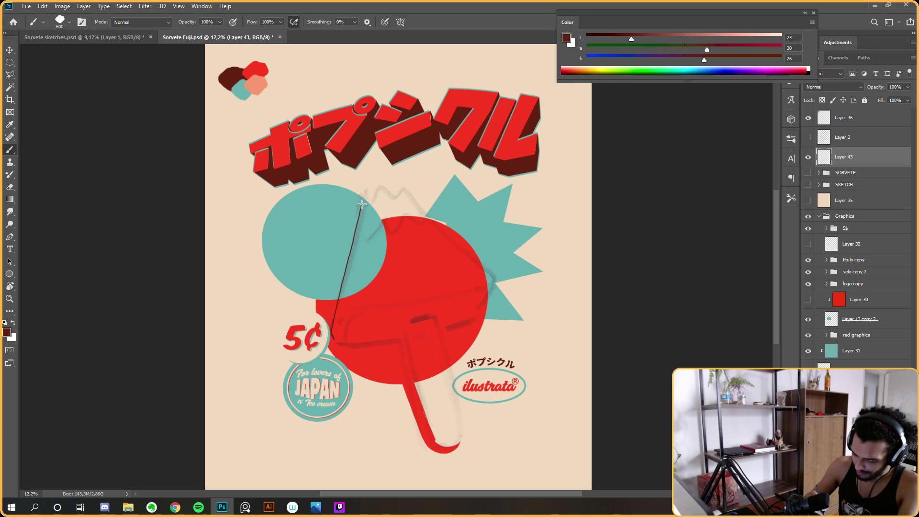
Trace the popsicle stick's left side, rounded tip and upper edge in dark brown over the sketch
key("r")
left_click_drag(557, 220, 563, 281)
key("b")
left_click_drag(381, 345, 368, 442)
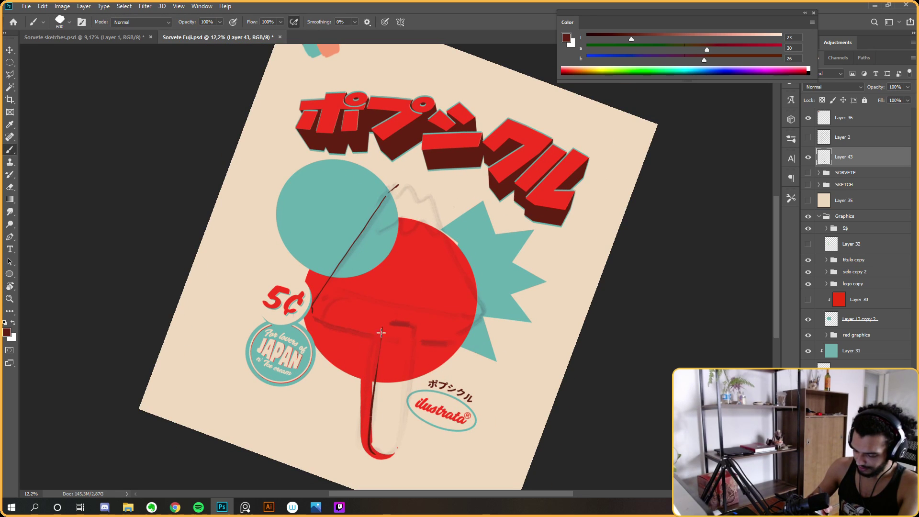
key("Escape")
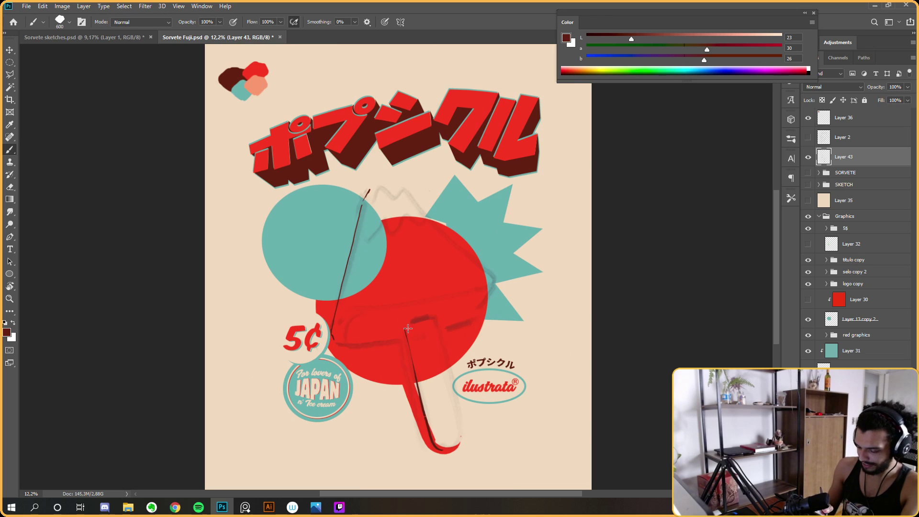
left_click_drag(416, 288, 483, 187)
key("b")
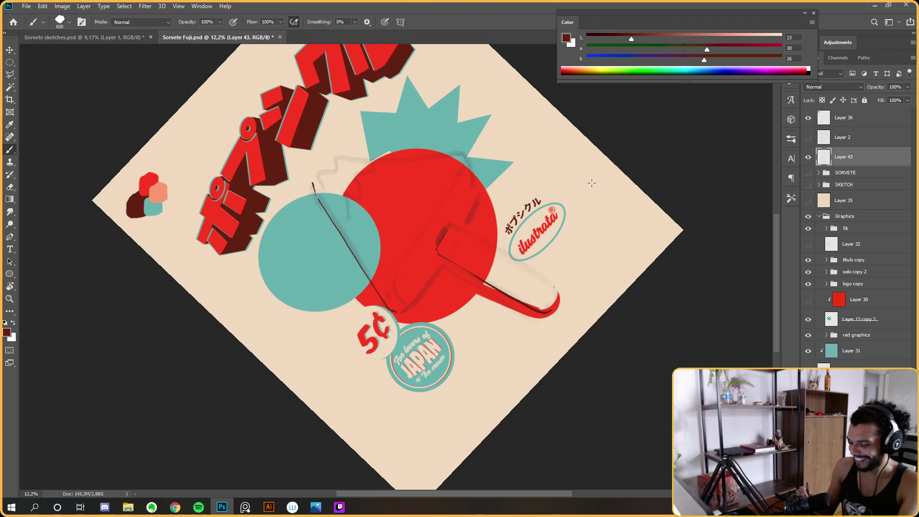
key("Escape")
key("r")
left_click_drag(577, 216, 507, 399)
key("Escape")
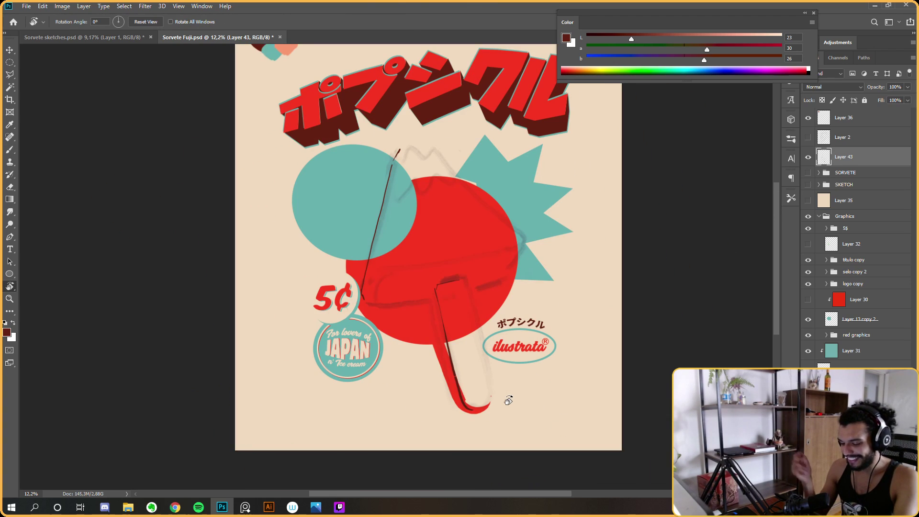
key("b")
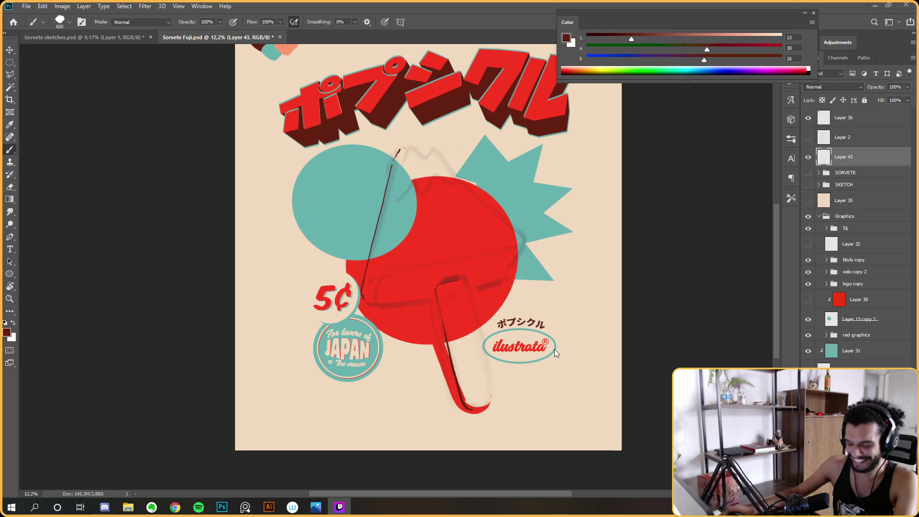
key("ctrl+minus")
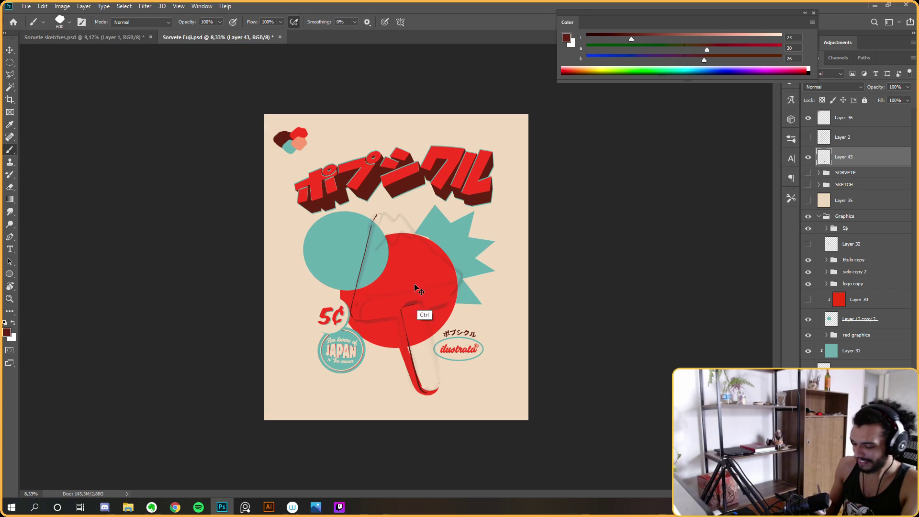
key("ctrl+plus")
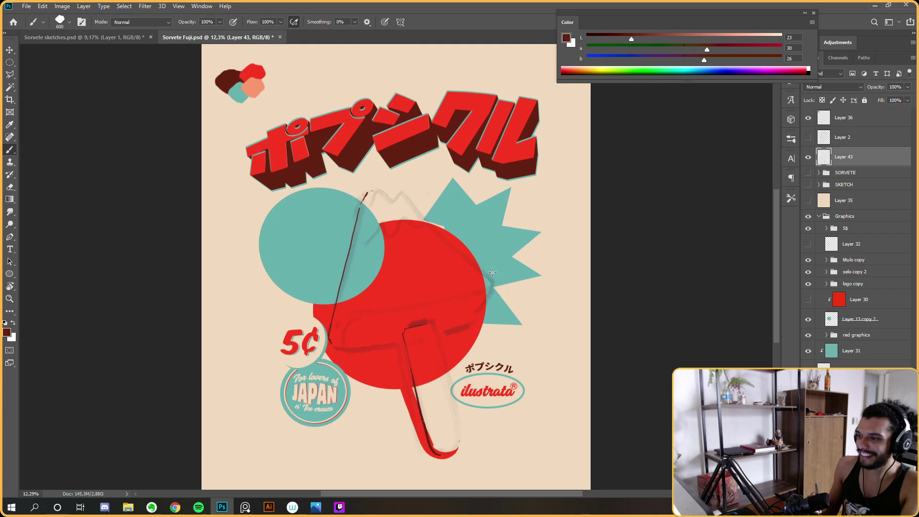
Clean up and redraw the summit's left corner, and add small jagged ridge marks along the peak in dark brown
key("r")
left_click_drag(492, 271, 484, 207)
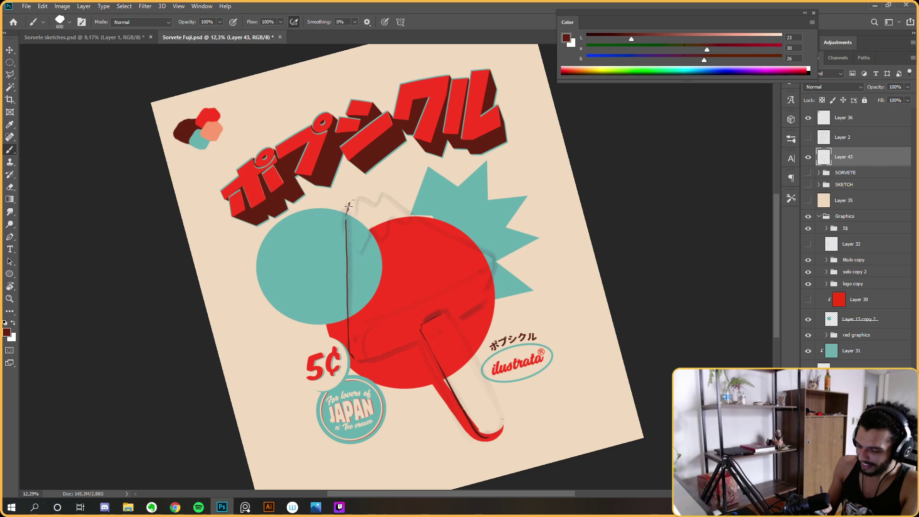
key("e")
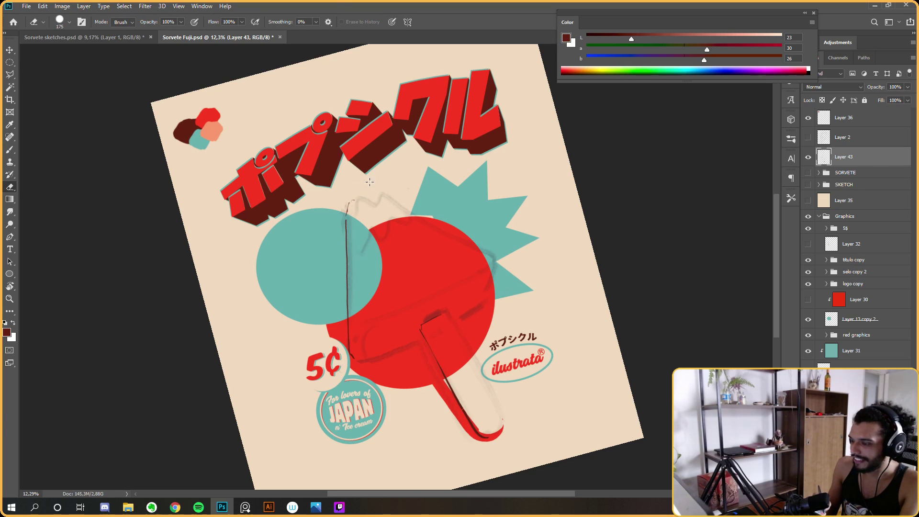
key("b")
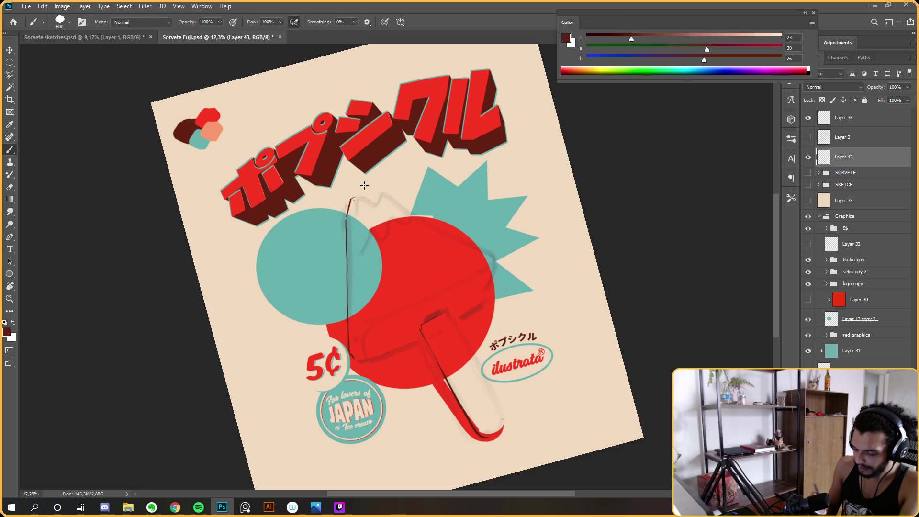
key("Escape")
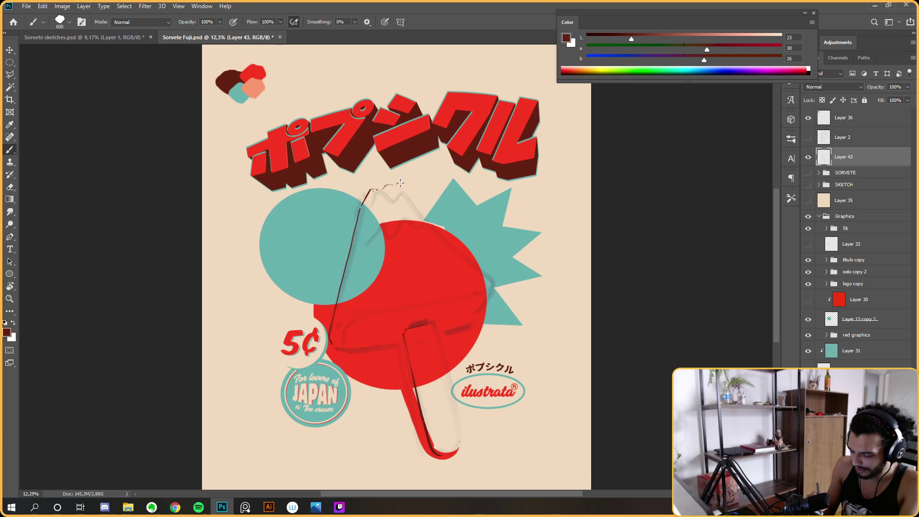
key("e")
key("b")
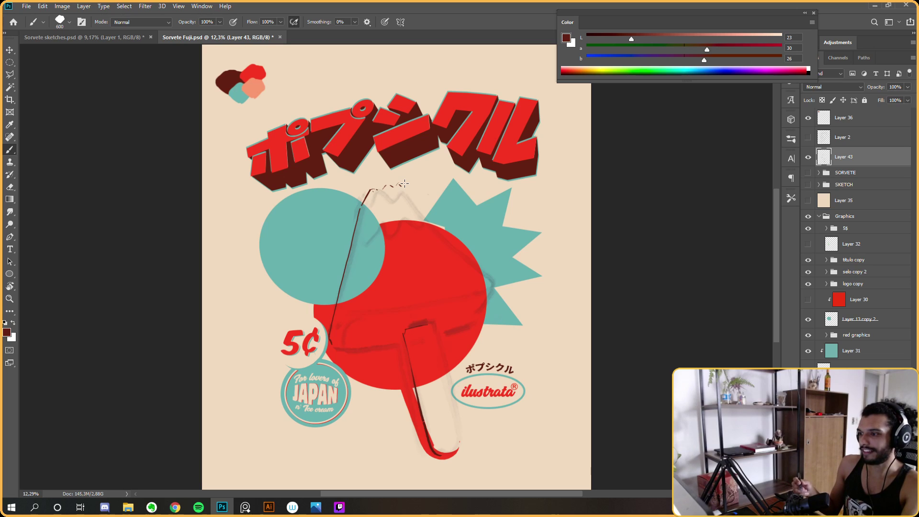
Trace the upper part of the mountain's right slope, from the summit down to the teal starburst
key("r")
mouse_move(626, 312)
left_mouse_down()
mouse_move(542, 183)
mouse_move(460, 192)
mouse_move(445, 181)
left_mouse_up()
key("b")
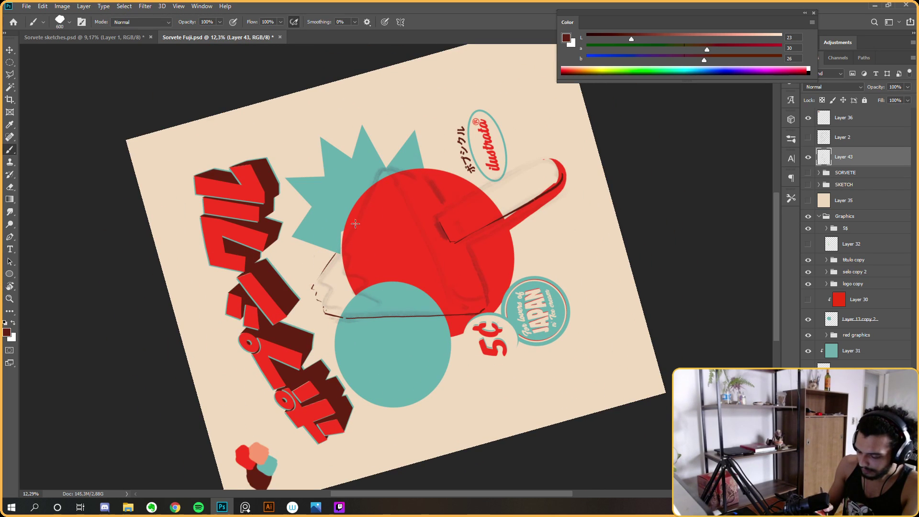
key("r")
left_click_drag(365, 209, 552, 317)
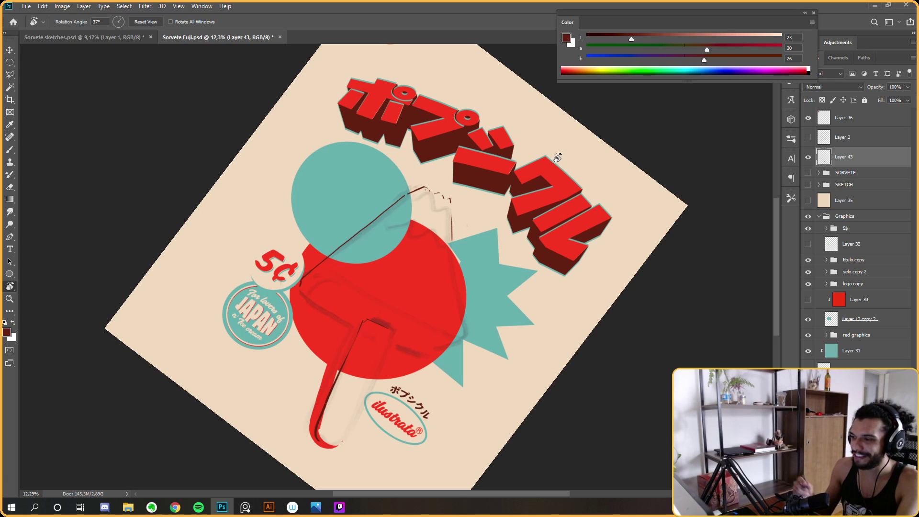
key("Escape")
left_click_drag(568, 213, 576, 186)
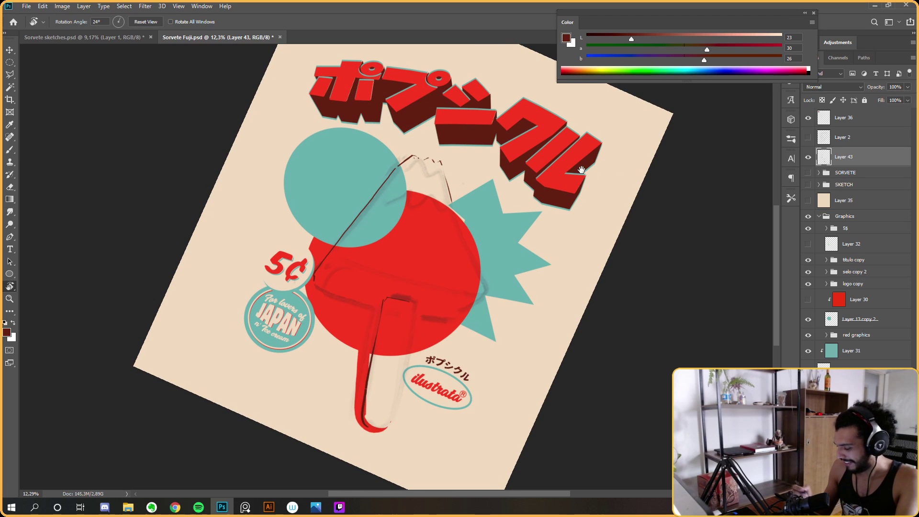
key("Escape")
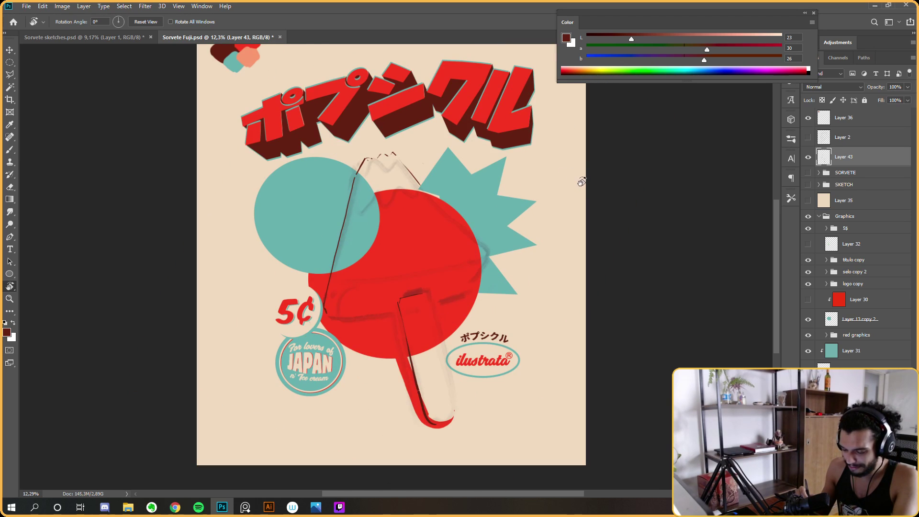
mouse_move(576, 168)
left_mouse_down()
mouse_move(554, 150)
mouse_move(561, 163)
left_mouse_up()
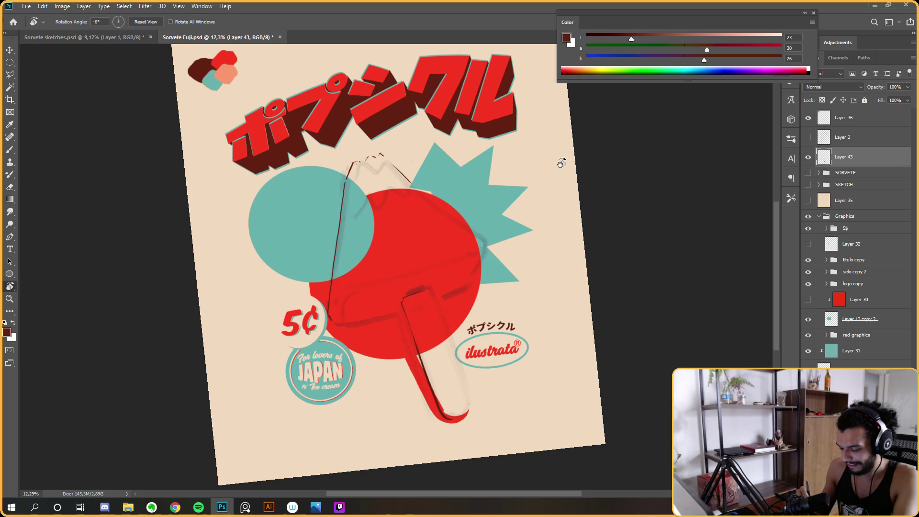
key("Escape")
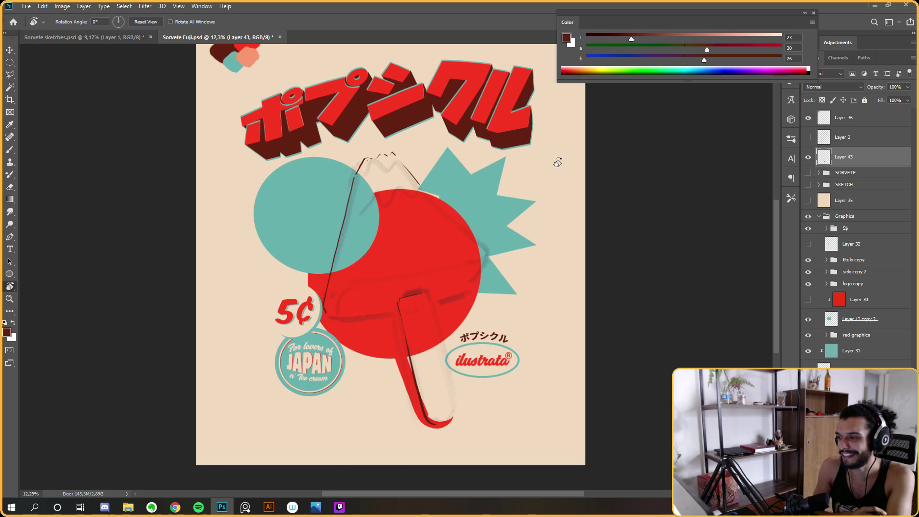
Try one long stroke for the mountain's lower right slope across the red circle and undo it
mouse_move(558, 163)
left_mouse_down()
mouse_move(585, 322)
mouse_move(544, 174)
mouse_move(455, 164)
mouse_move(311, 251)
left_mouse_up()
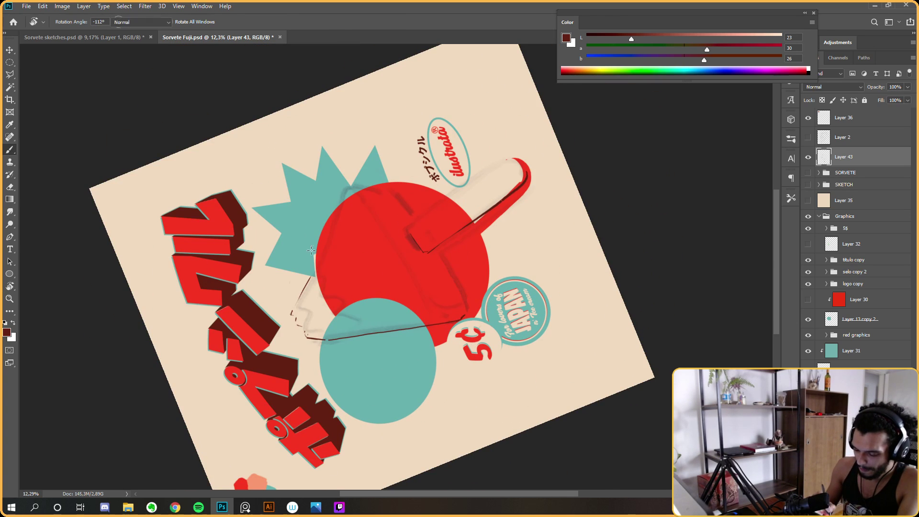
left_click_drag(308, 281, 343, 203)
key("Escape")
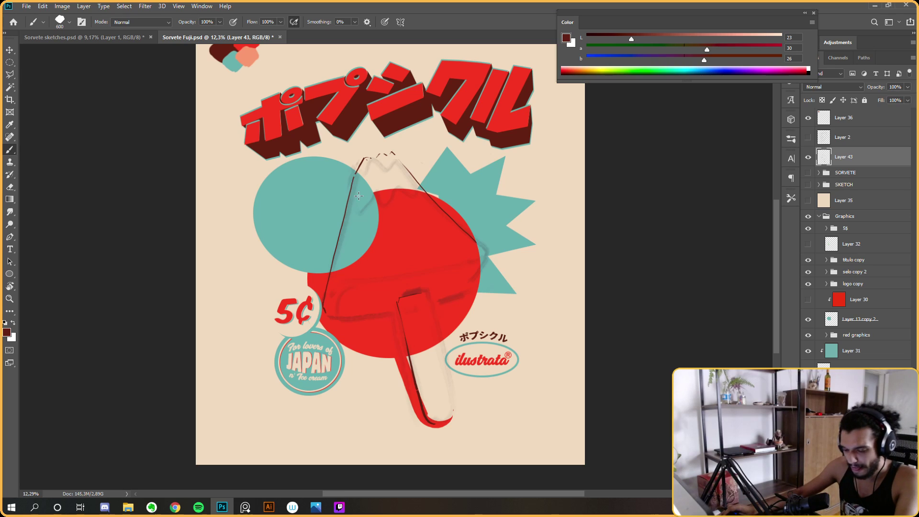
key("ctrl+minus")
key("ctrl+0")
key("ctrl+z")
Try redrawing the lower right slope over the red circle with the canvas tilted, replacing the first attempt
key("r")
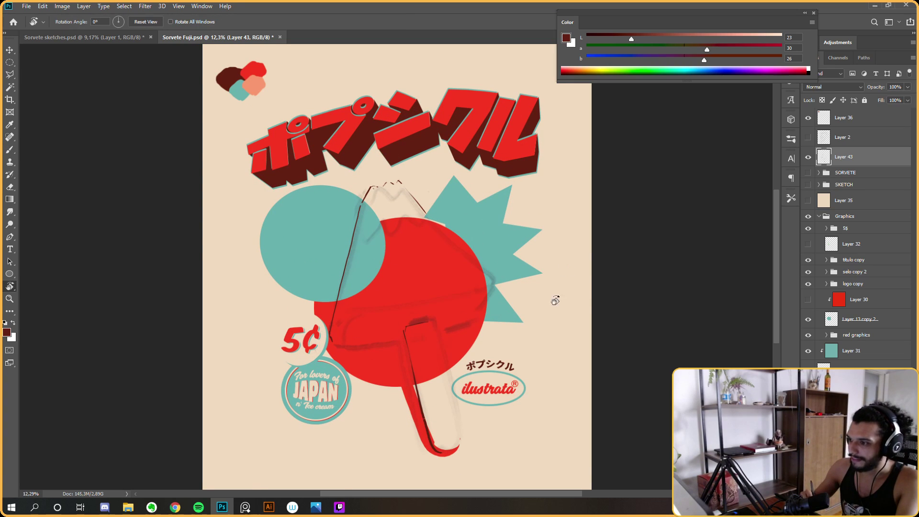
left_click_drag(555, 300, 544, 288)
key("b")
left_click_drag(434, 218, 463, 268)
key("ctrl+z")
left_click_drag(432, 209, 473, 281)
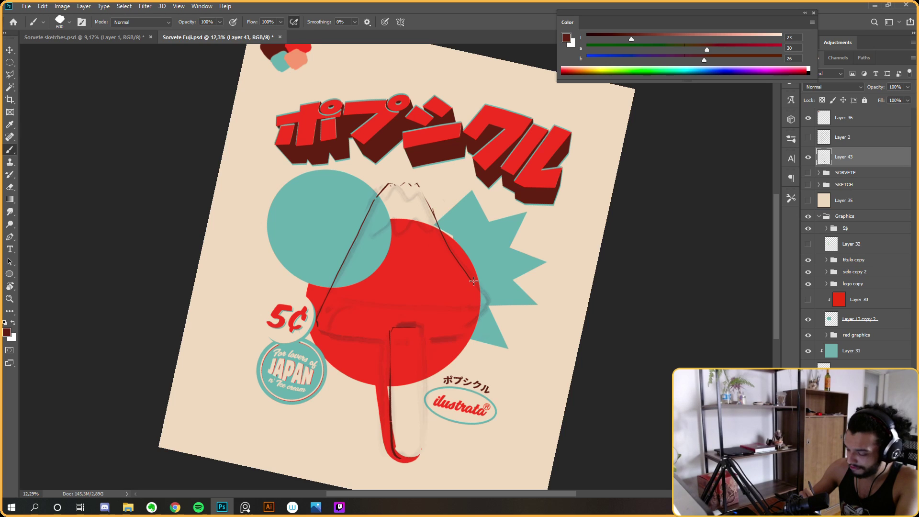
Remove the last lower right slope line and redraw it across the red circle down to the lower teal starburst
key("r")
mouse_move(569, 228)
left_mouse_down()
mouse_move(605, 211)
mouse_move(559, 240)
left_mouse_up()
mouse_move(583, 279)
left_mouse_down()
mouse_move(450, 236)
mouse_move(468, 311)
mouse_move(457, 247)
left_mouse_up()
key("e")
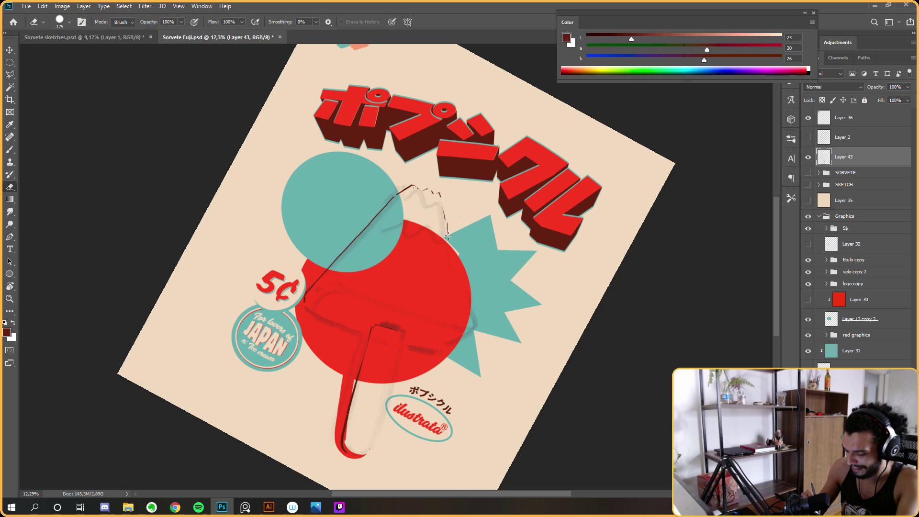
key("b")
left_click_drag(450, 245, 473, 326)
key("ctrl+z")
key("ctrl+z")
left_click_drag(449, 248, 471, 343)
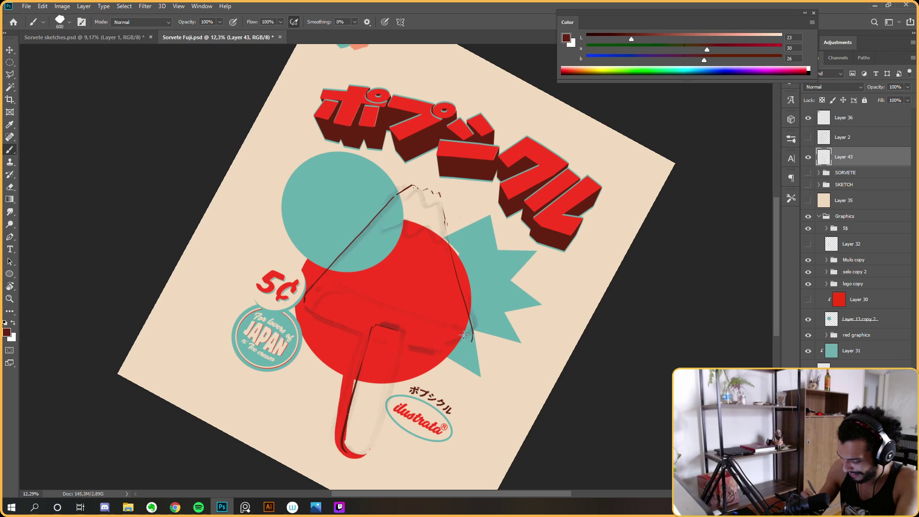
key("Escape")
Trace the popsicle base's right corner over the starburst and draw most of the base's upper edge across the red circle
left_click_drag(496, 300, 484, 321)
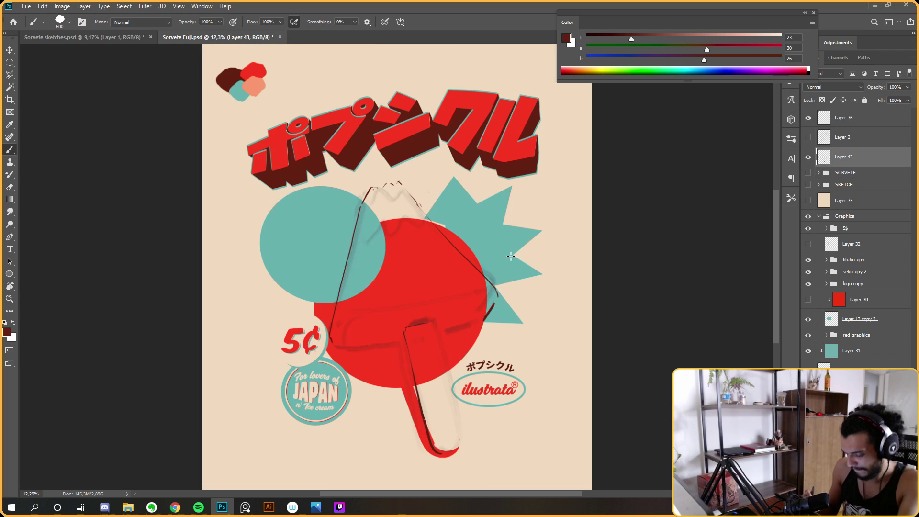
key("r")
left_click_drag(536, 281, 540, 220)
key("b")
mouse_move(465, 314)
left_mouse_down()
mouse_move(496, 286)
mouse_move(492, 233)
mouse_move(393, 333)
left_mouse_up()
key("ctrl+z")
key("r")
key("e")
key("b")
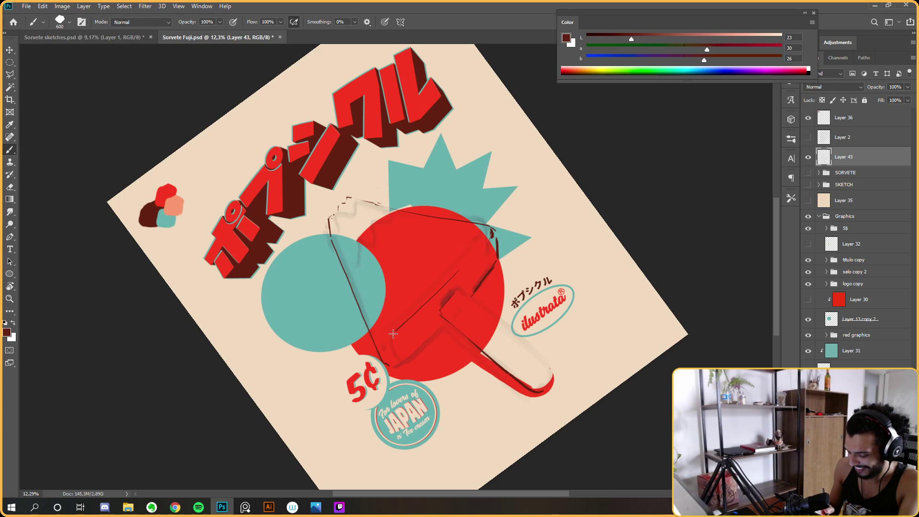
Trace and clean up the base's left corner beside the 5¢ badge, joining the left slope, upper edge and underside
key("r")
key("Escape")
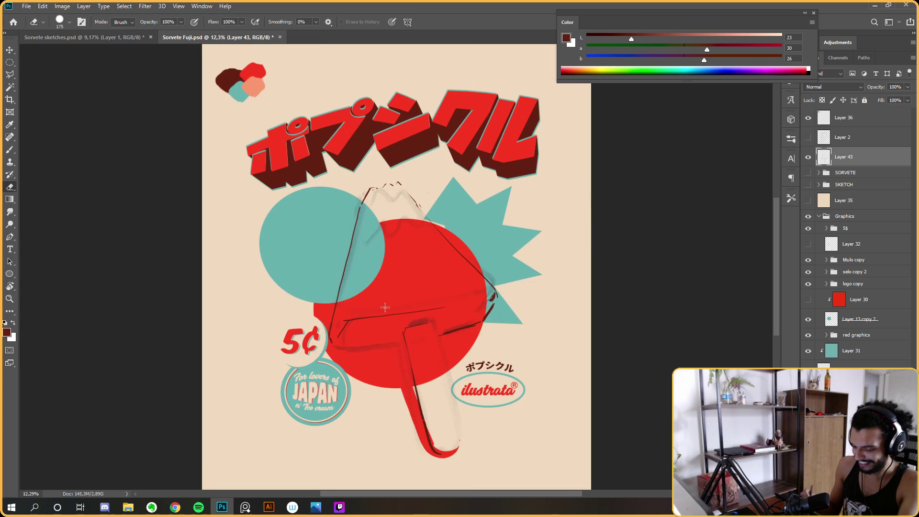
key("b")
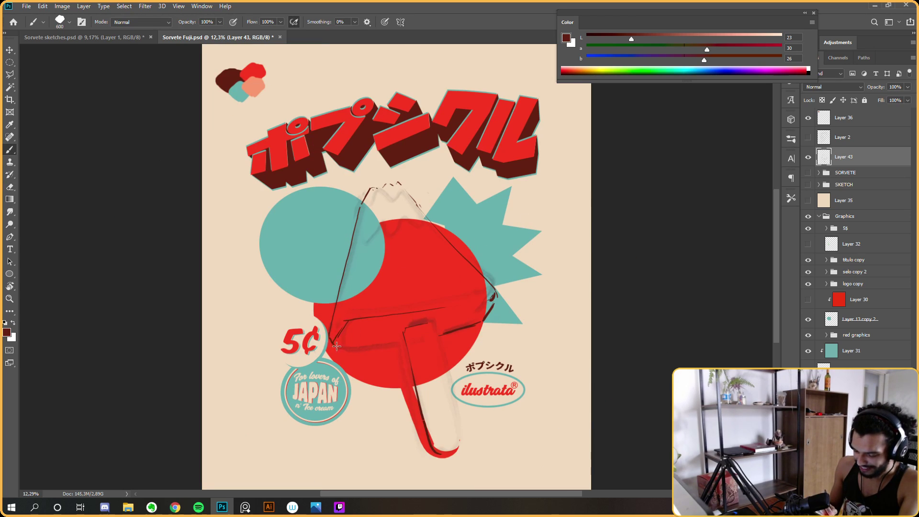
key("e")
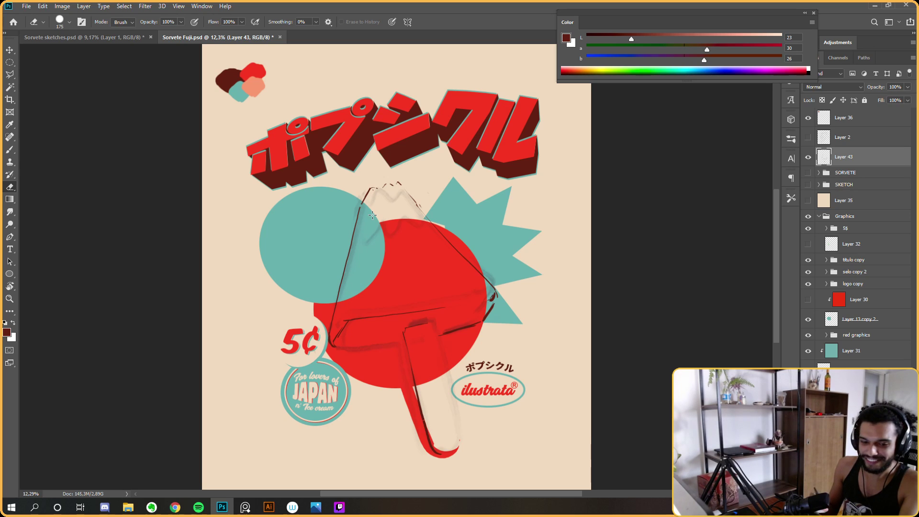
key("b")
key("e")
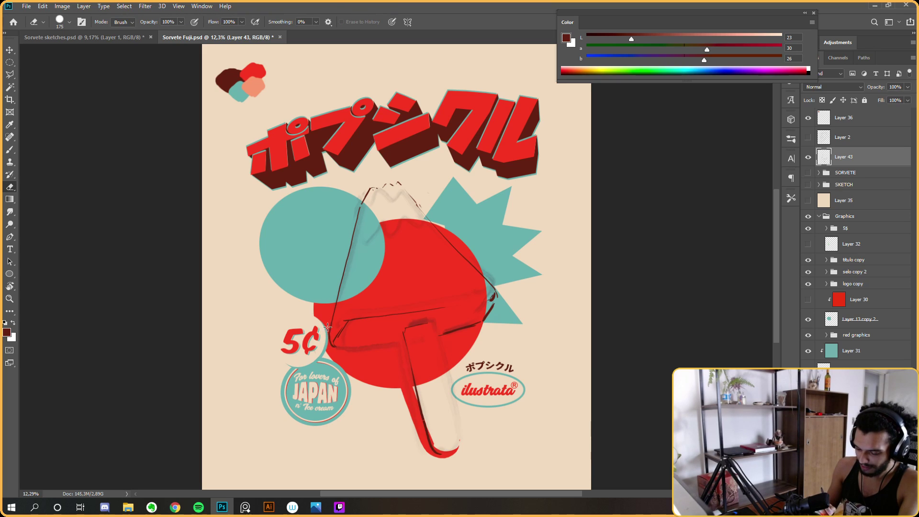
key("b")
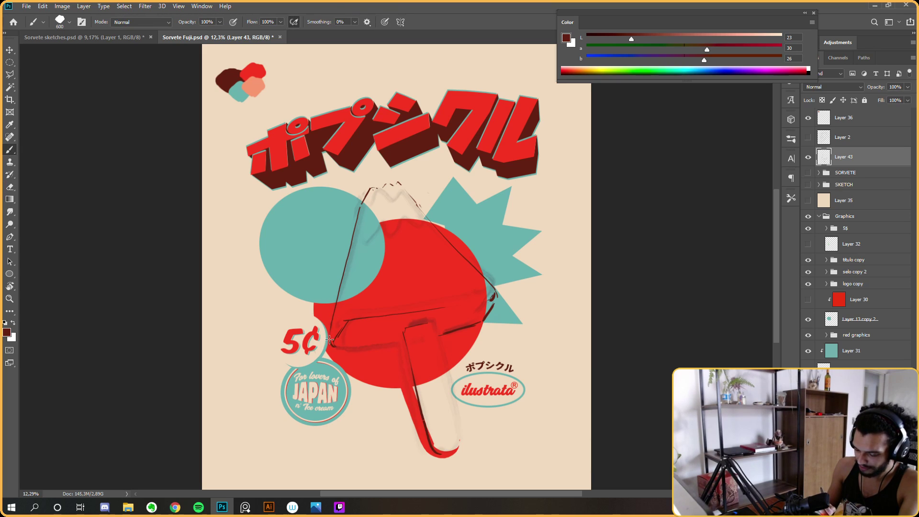
key("e")
key("b")
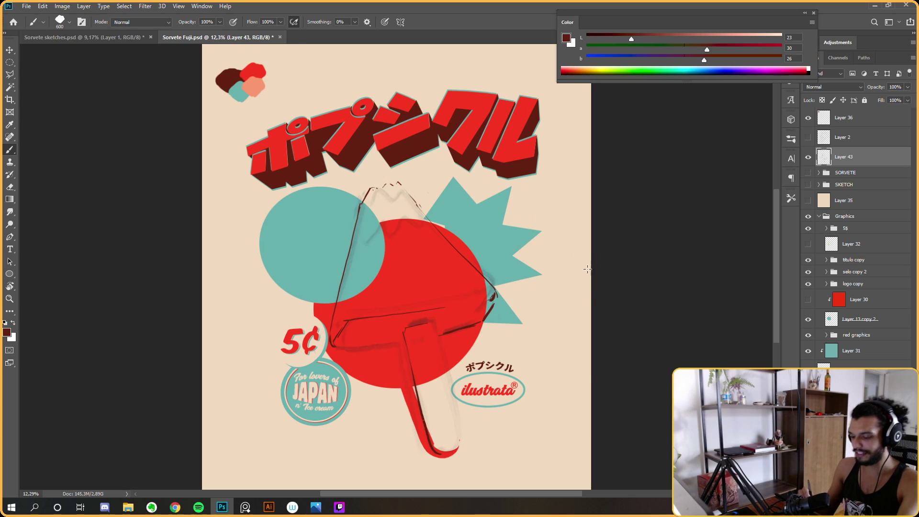
Extend the base's upper edge across the red circle to the right corner, working with the canvas rotated
key("r")
left_click_drag(585, 263, 562, 181)
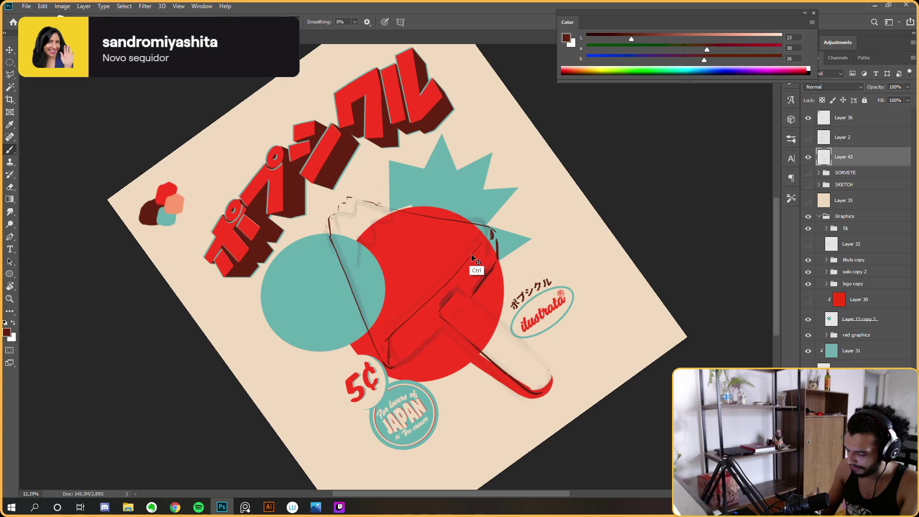
left_click_drag(493, 227, 344, 244)
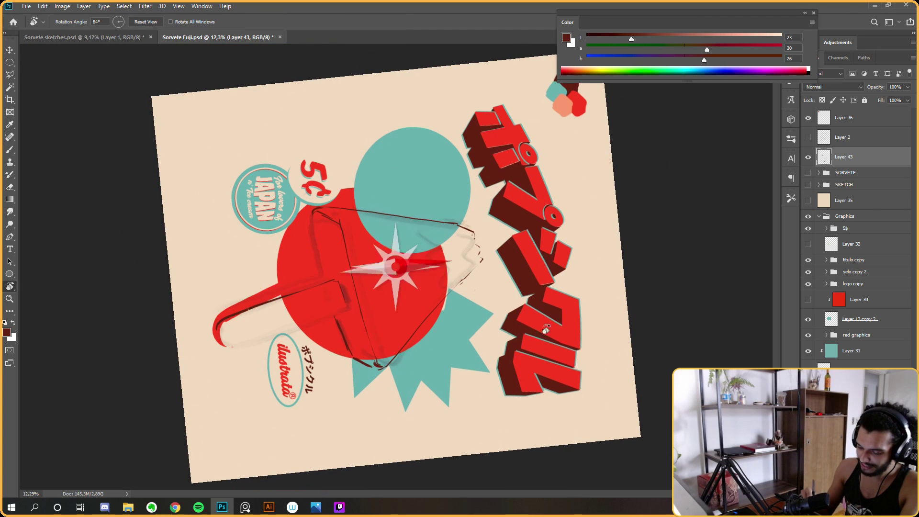
left_click_drag(313, 214, 440, 204)
key("e")
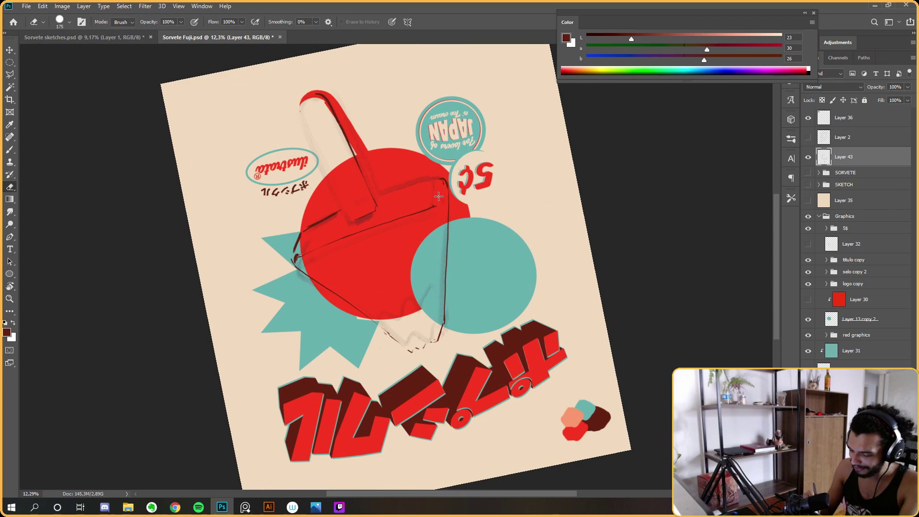
Trace the base's bottom edge from the left corner to the popsicle stick and clean up the line
key("b")
key("r")
mouse_move(489, 237)
left_mouse_down()
mouse_move(443, 180)
mouse_move(500, 197)
left_mouse_up()
key("b")
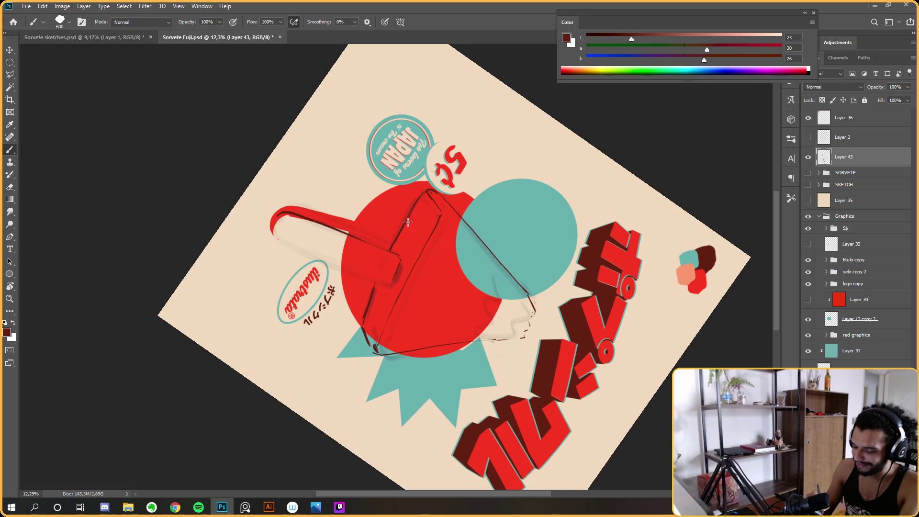
key("e")
key("b")
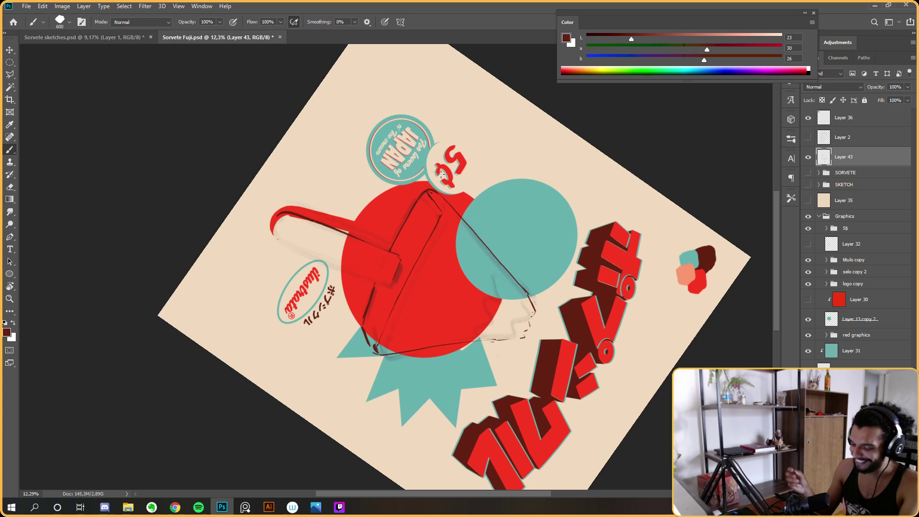
Draw a second line inside the mountain's left slope, from the base's upper edge up to the summit
key("r")
mouse_move(441, 175)
left_mouse_down()
mouse_move(542, 234)
mouse_move(492, 230)
mouse_move(435, 175)
left_mouse_up()
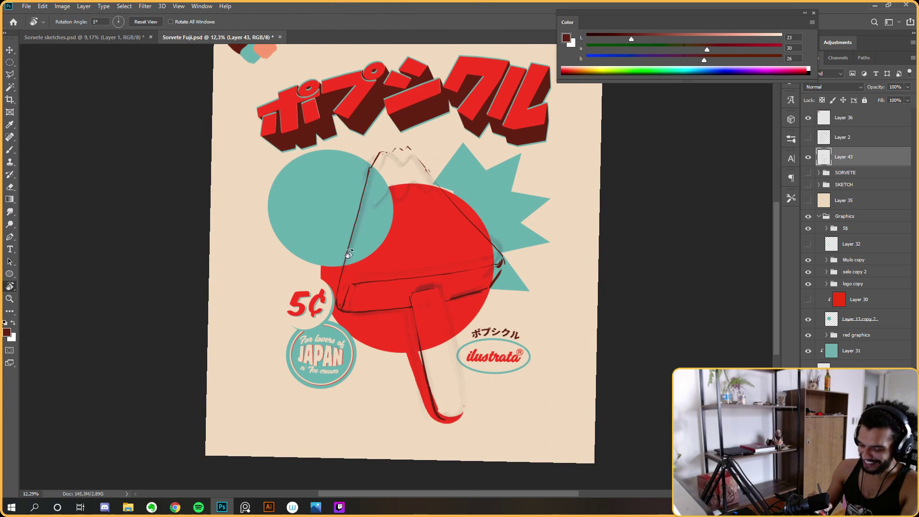
left_click_drag(351, 281, 379, 164)
key("r")
left_click_drag(552, 280, 547, 306)
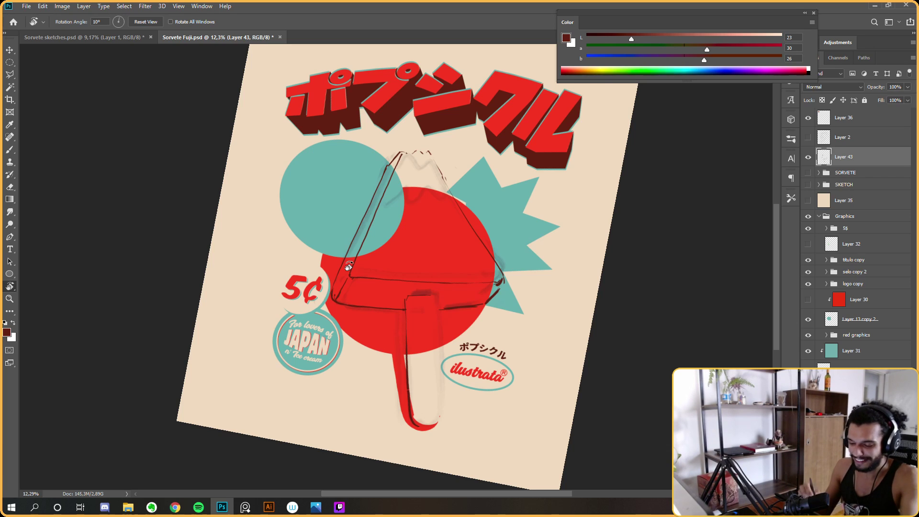
Trace the jagged summit as a continuous thicker dark brown line and connect it to the upper right slope
mouse_move(541, 156)
left_mouse_down()
mouse_move(550, 242)
mouse_move(537, 170)
left_mouse_up()
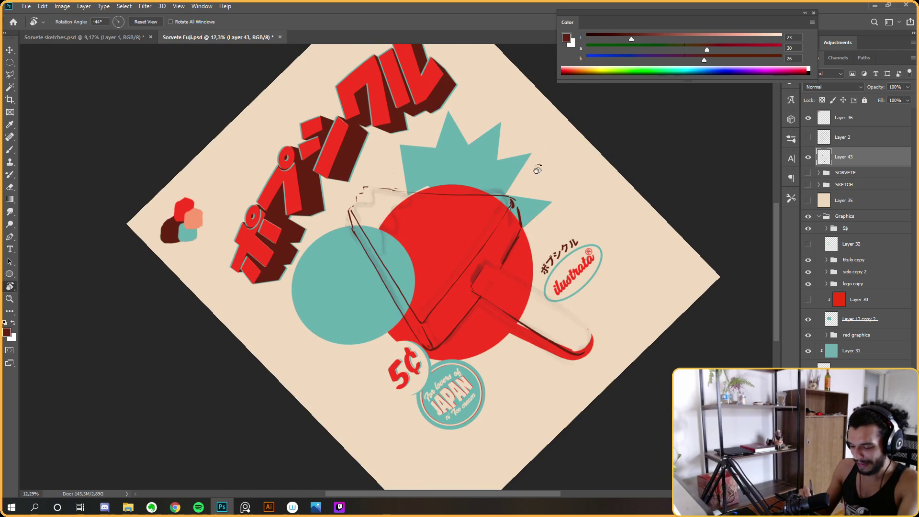
key("b")
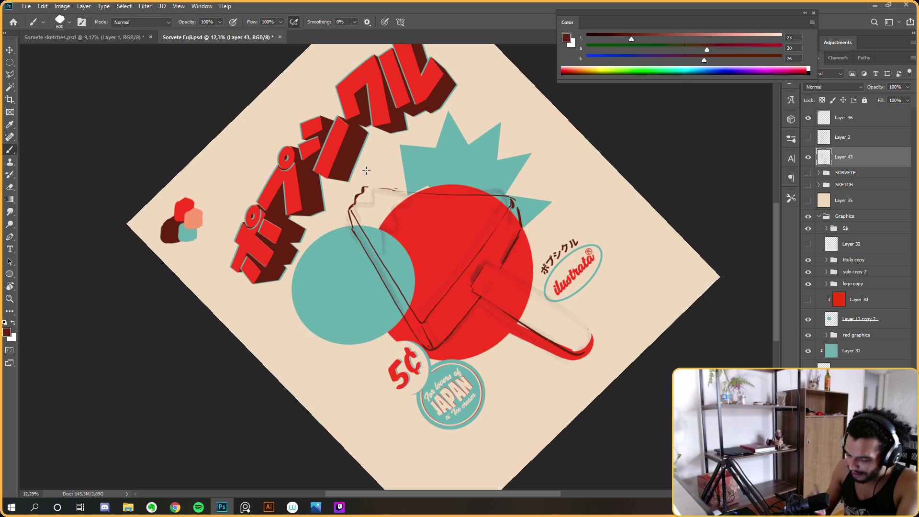
key("Escape")
scroll(583, 194, "down", 3)
key("r")
left_click_drag(409, 196, 439, 238)
key("b")
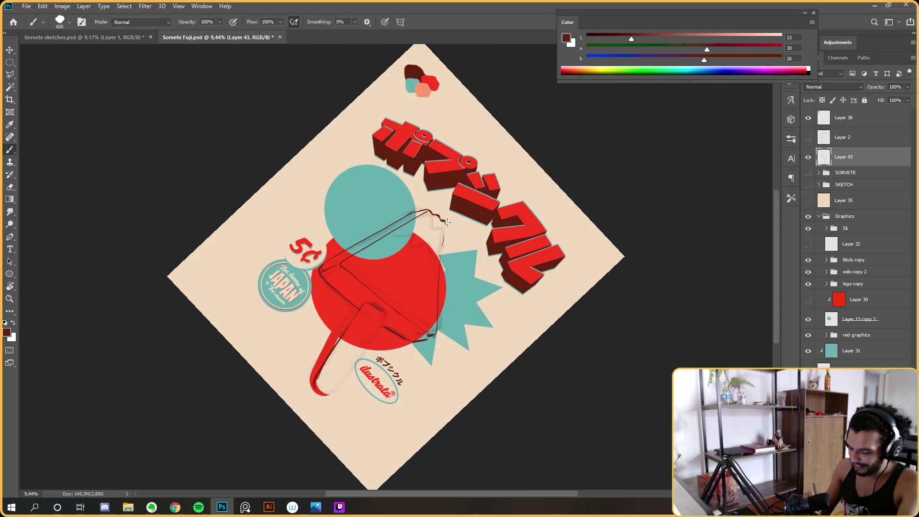
left_click_drag(520, 215, 493, 242)
key("Escape")
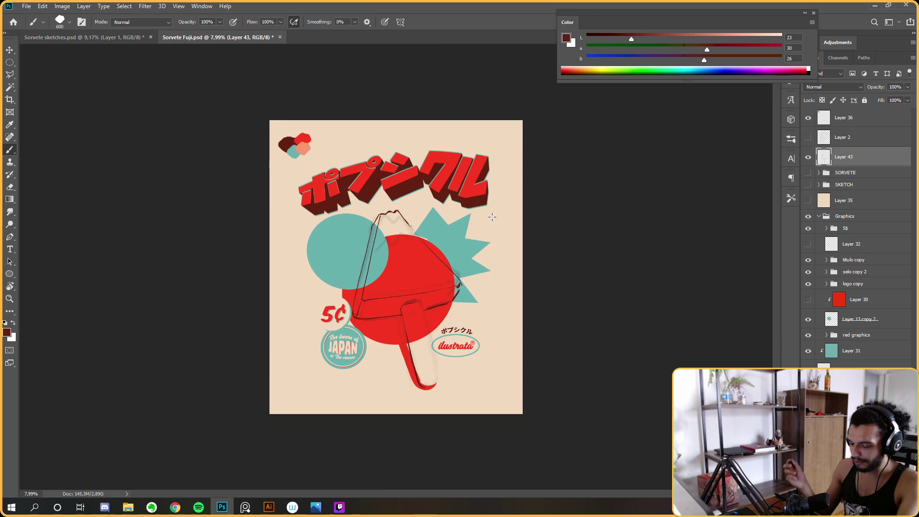
Flip the canvas horizontally and try a short stroke down from the base corner over the teal starburst
key("ctrl+shift+h")
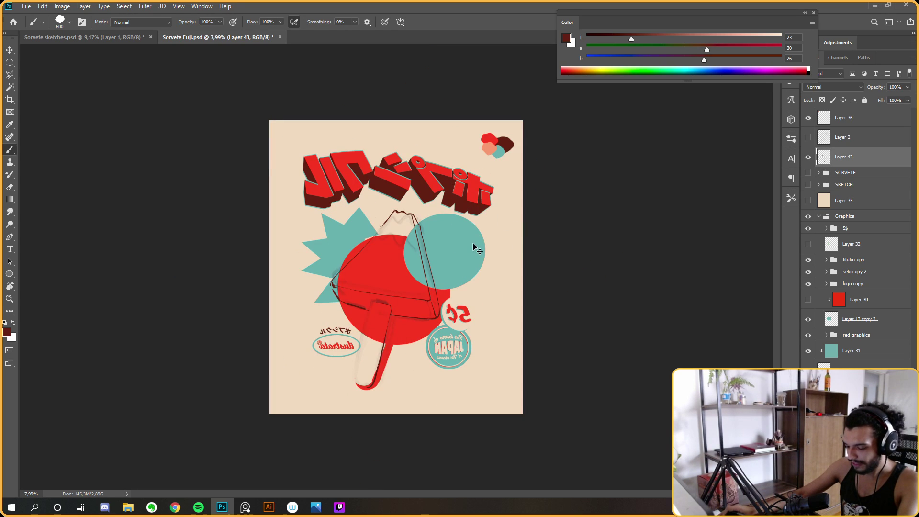
scroll(400, 261, "up", 2)
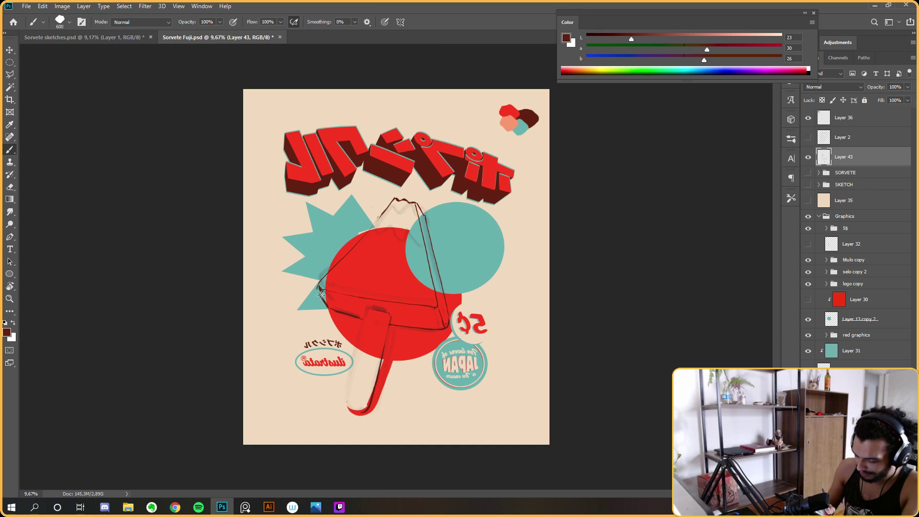
left_click_drag(320, 297, 327, 326)
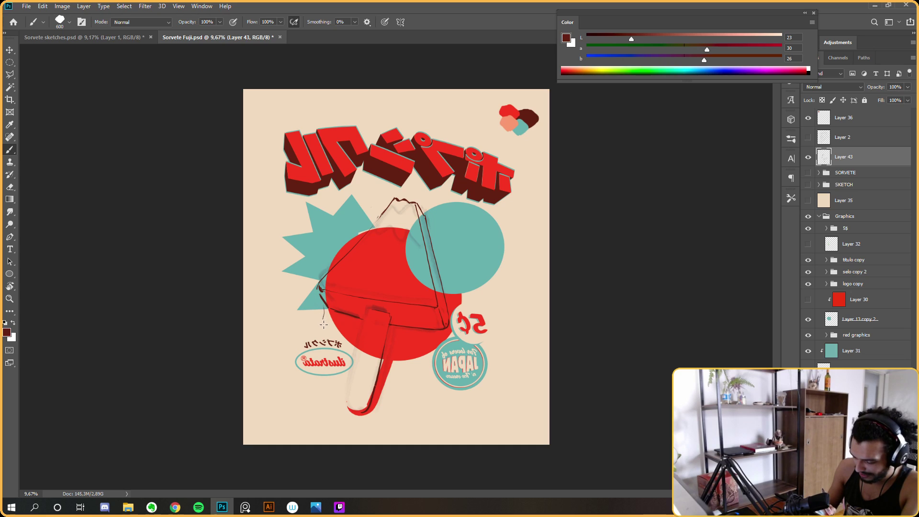
Collapse the open brush groups and choose a 160 px brush from the Paint Brushes folder
right_click(339, 280)
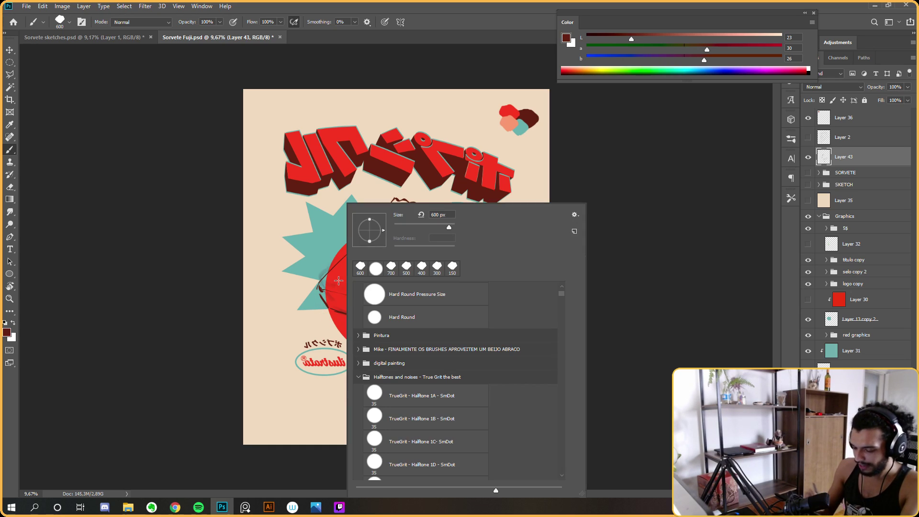
scroll(561, 293, "up", 1)
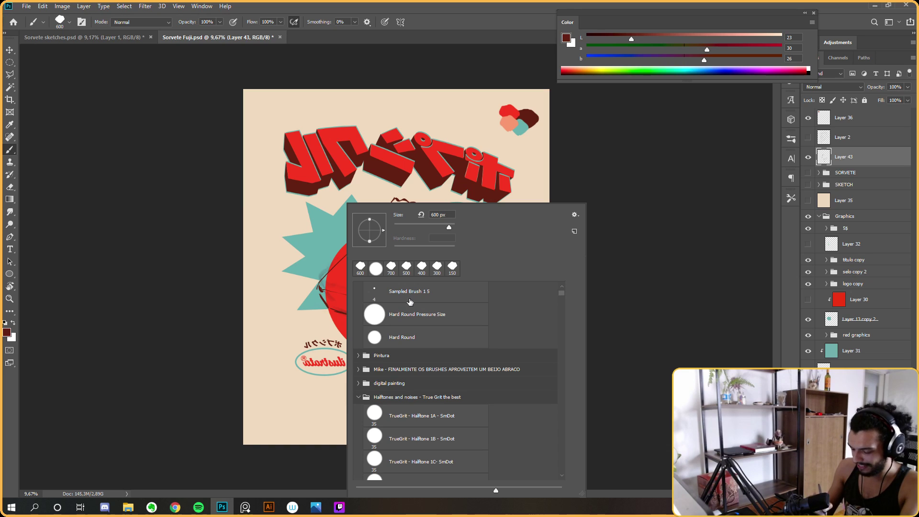
scroll(563, 286, "up", 3)
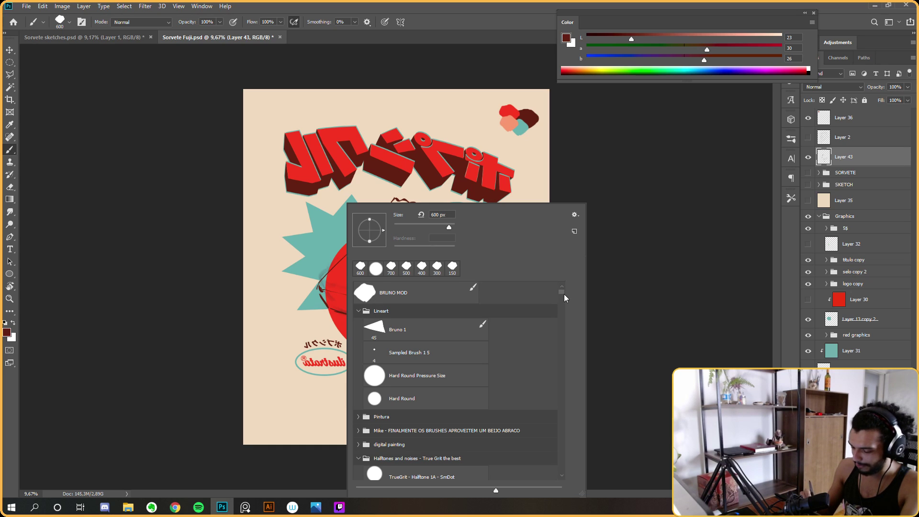
left_click_drag(561, 291, 558, 293)
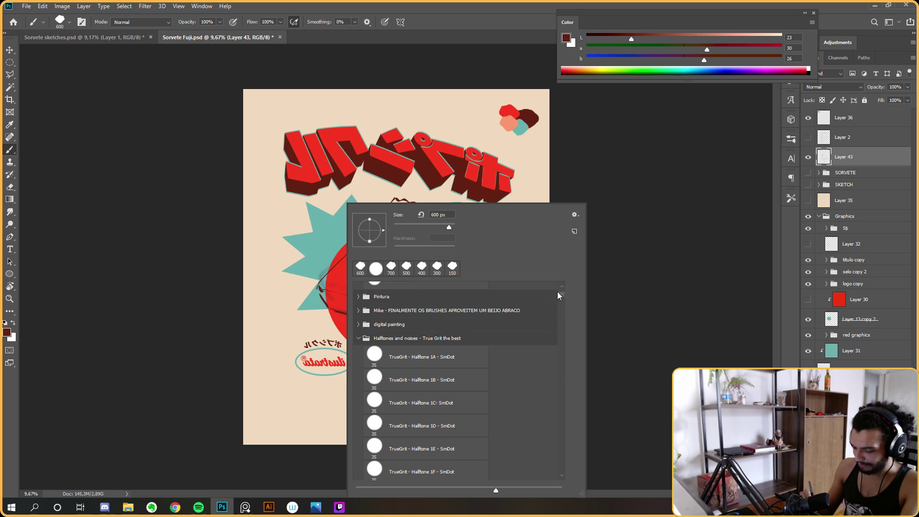
left_click(358, 340)
scroll(561, 290, "up", 3)
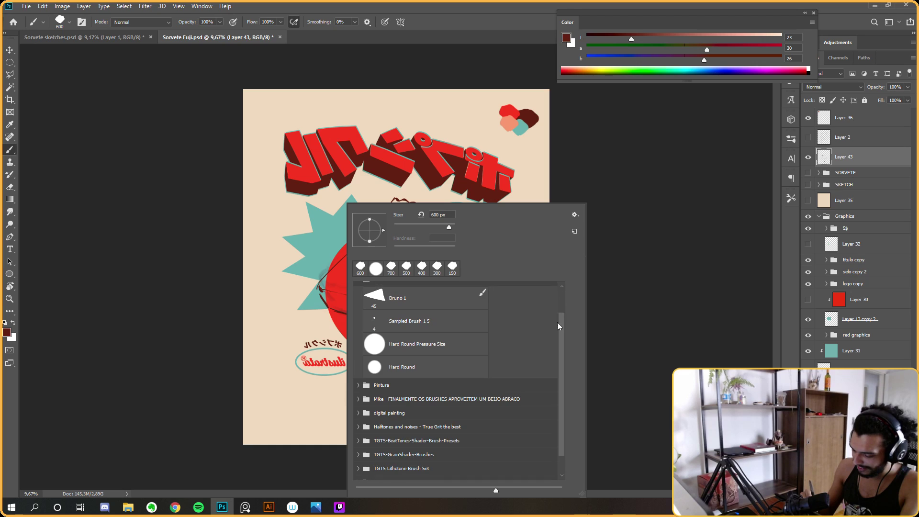
left_click(363, 307)
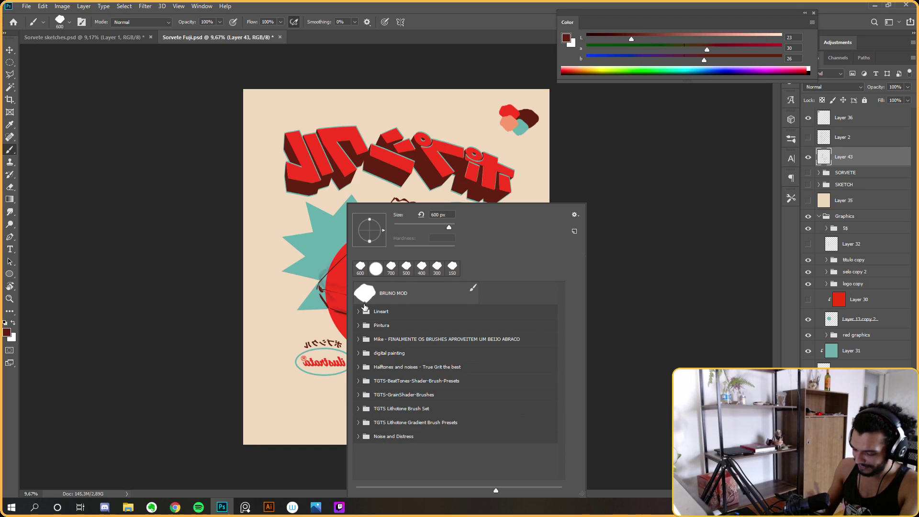
left_click(358, 340)
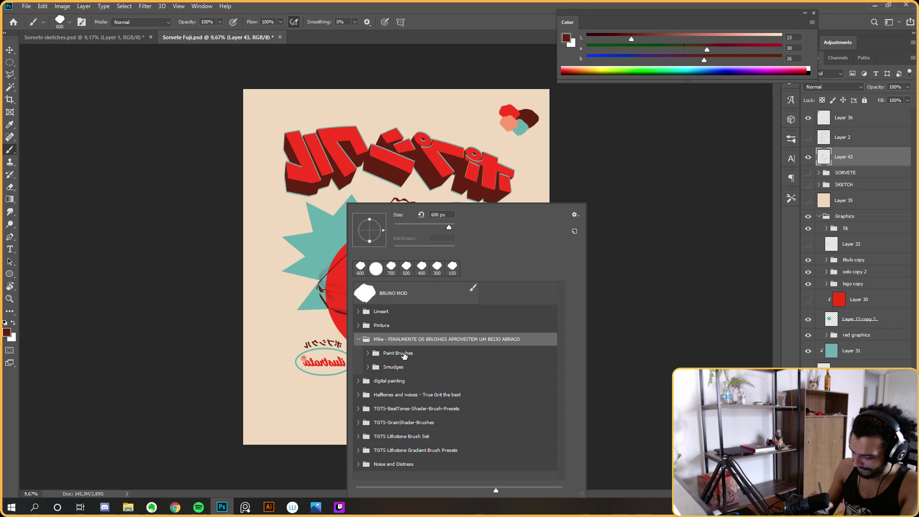
left_click(369, 353)
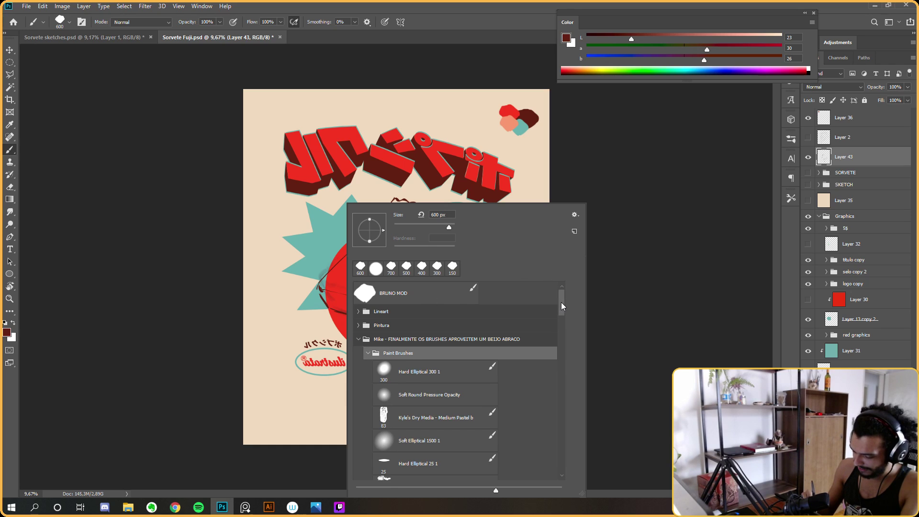
scroll(561, 306, "down", 5)
double_click(422, 382)
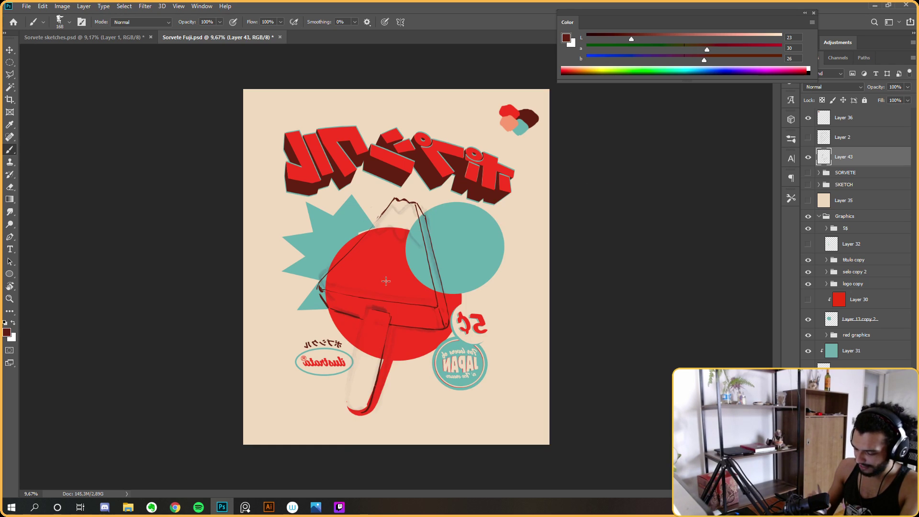
Erase part of the base's left corner outline over the teal starburst and sketch a faint drip hanging below it
key("r")
mouse_move(461, 268)
left_mouse_down()
mouse_move(476, 249)
mouse_move(468, 259)
left_mouse_up()
key("b")
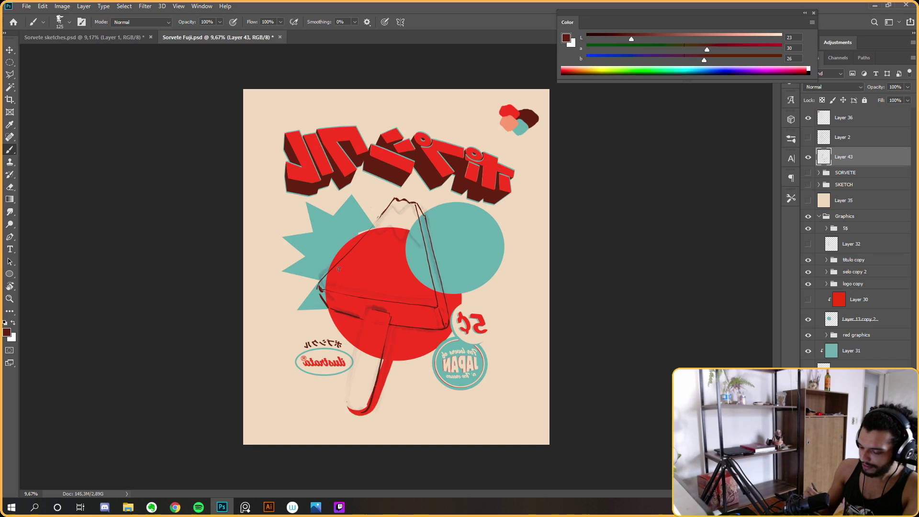
scroll(339, 268, "up", 3)
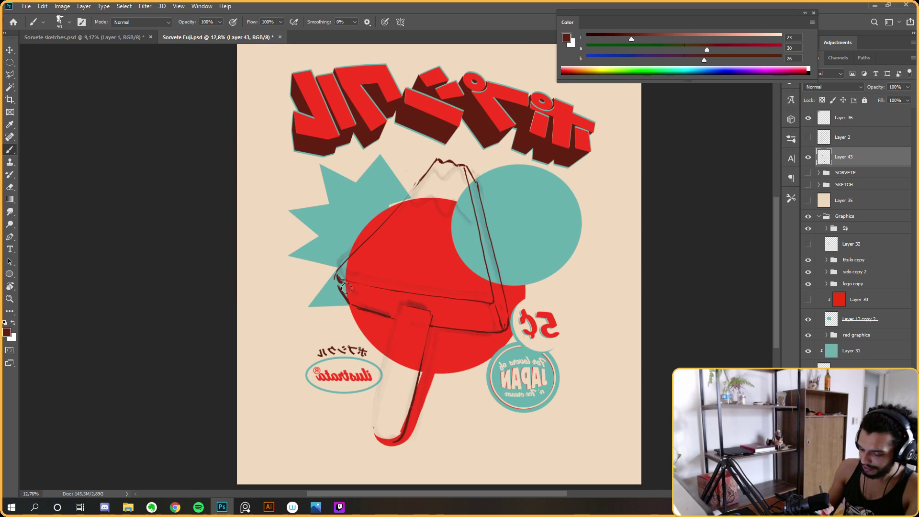
key("e")
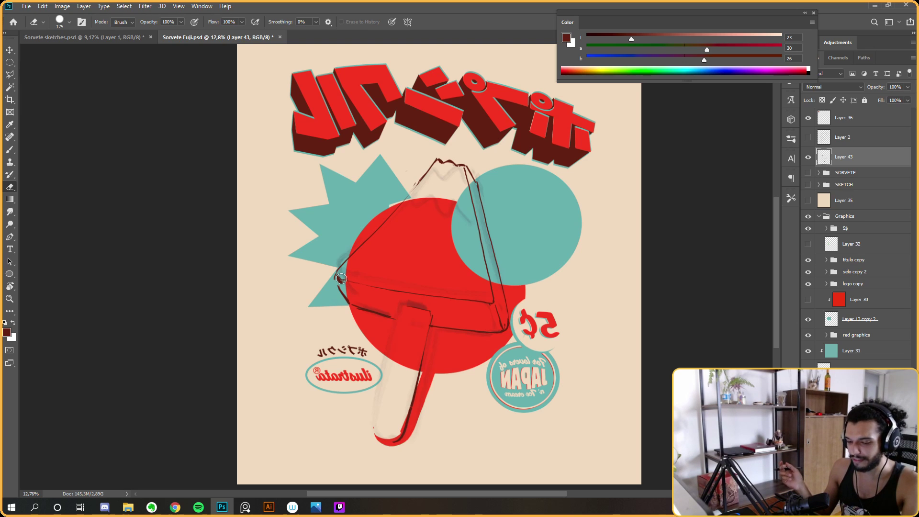
key("f")
key("b")
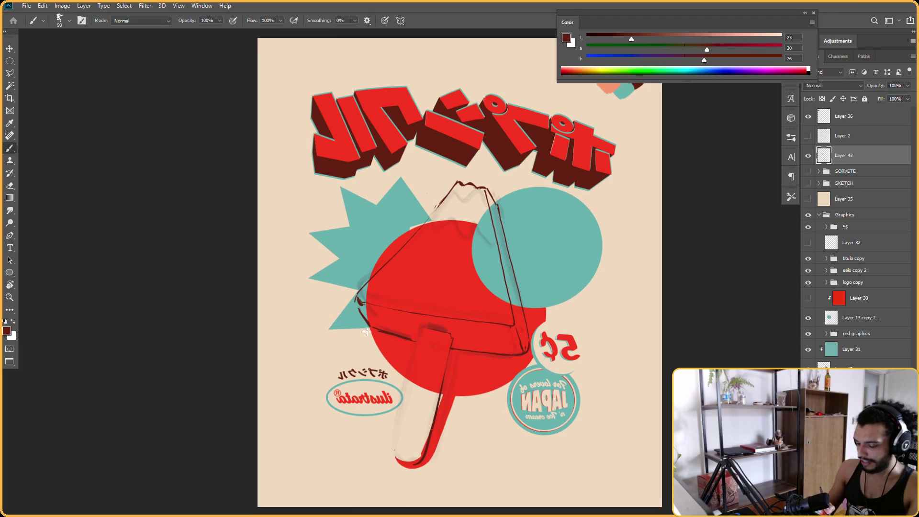
mouse_move(363, 320)
left_mouse_down()
mouse_move(370, 344)
mouse_move(371, 316)
left_mouse_up()
key("e")
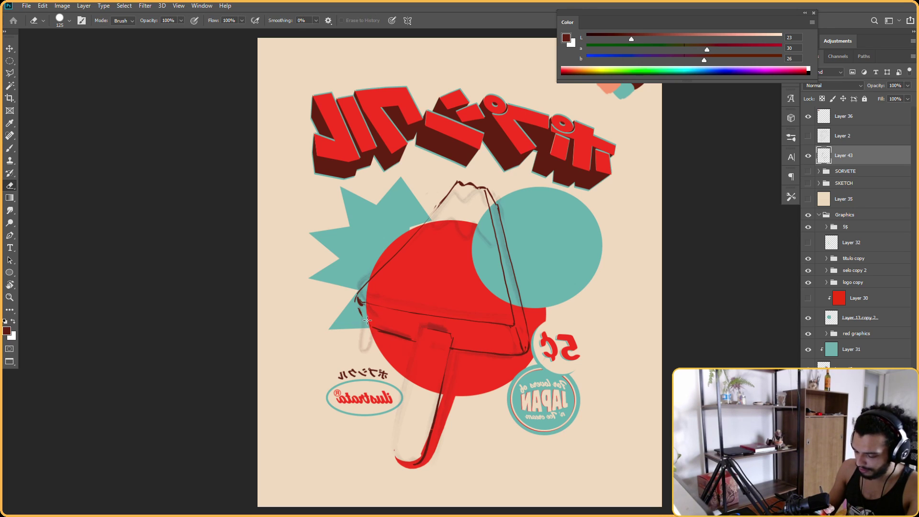
Trace the drip's outer edge down from the base's left corner in dark brown with a 45 px brush
key("b")
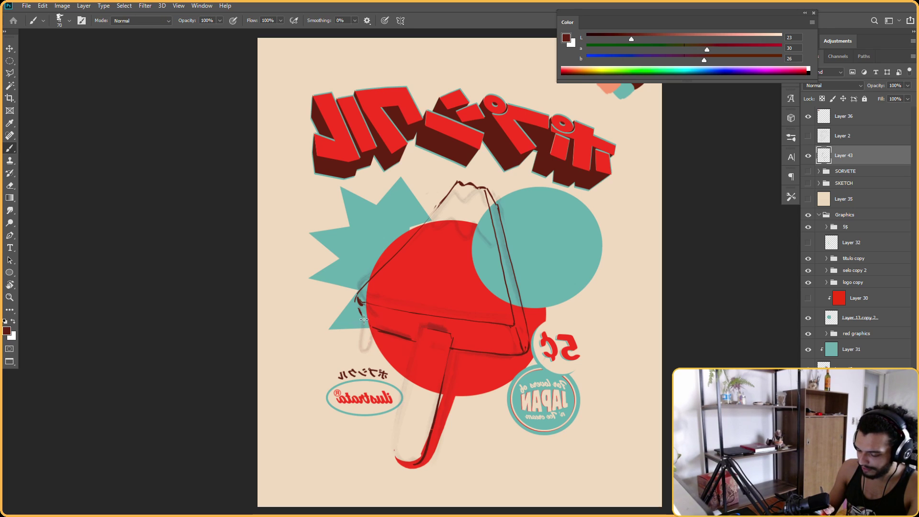
key("e")
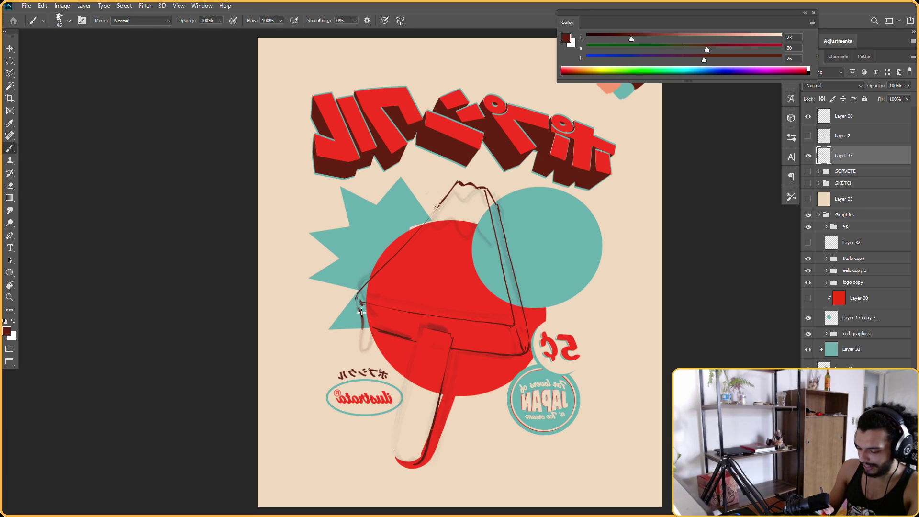
key("r")
left_click_drag(540, 312, 460, 254)
key("Escape")
key("b")
mouse_move(376, 332)
left_mouse_down()
mouse_move(372, 342)
mouse_move(361, 335)
mouse_move(364, 319)
left_mouse_up()
key("ctrl+z")
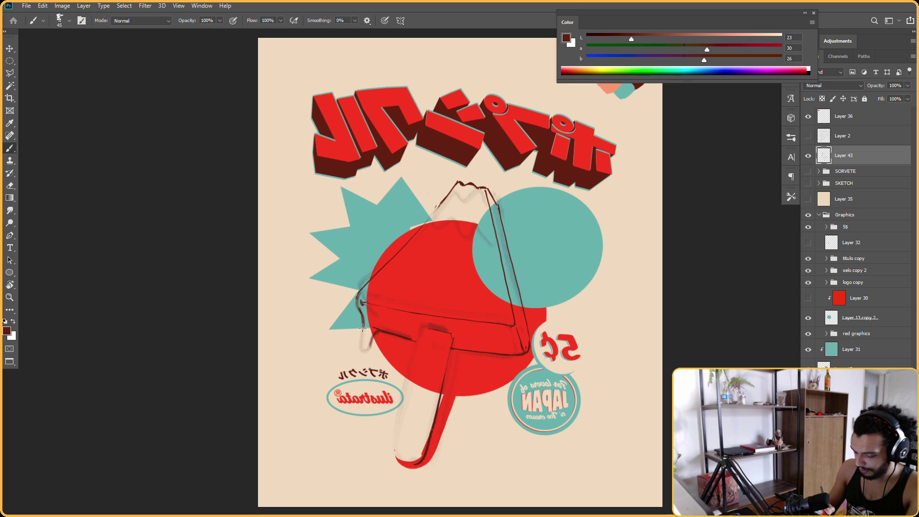
Clean up the lines beside the corner drip and sketch a small wavy drip on the base's front face
key("e")
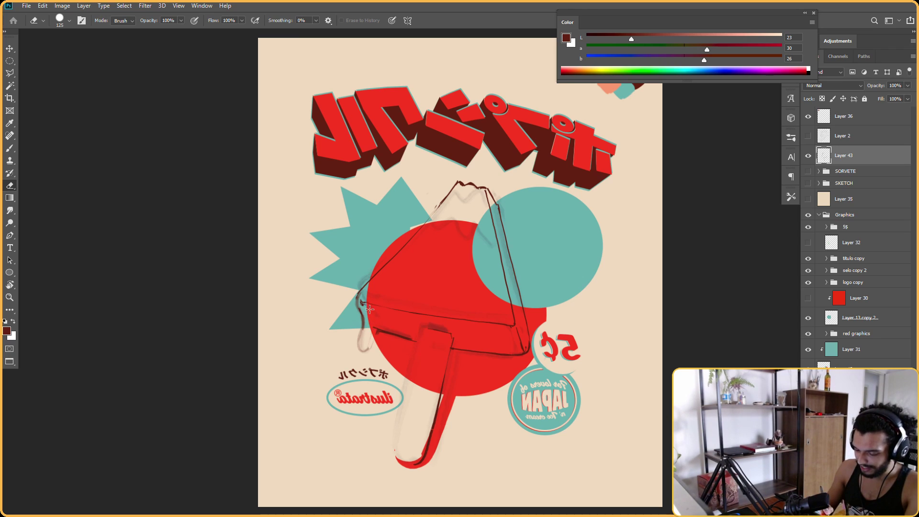
key("b")
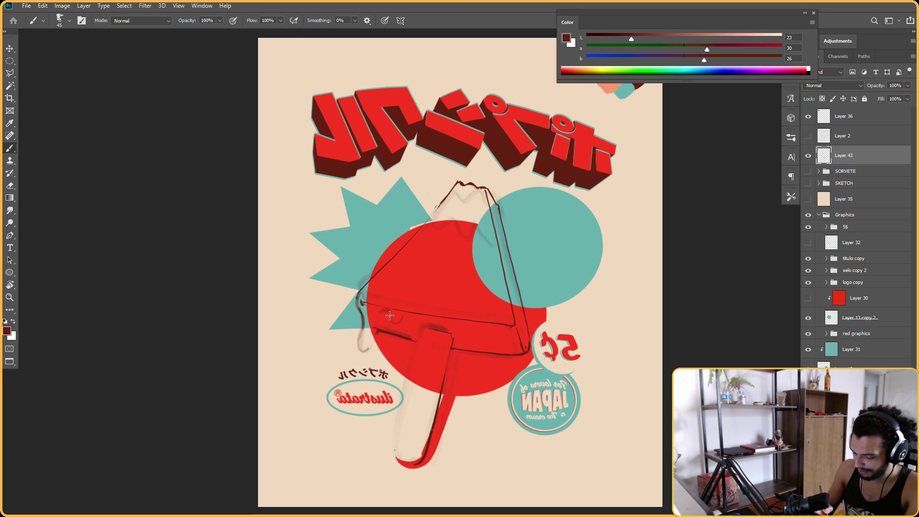
key("r")
mouse_move(624, 208)
left_mouse_down()
mouse_move(519, 335)
mouse_move(383, 387)
left_mouse_up()
key("Escape")
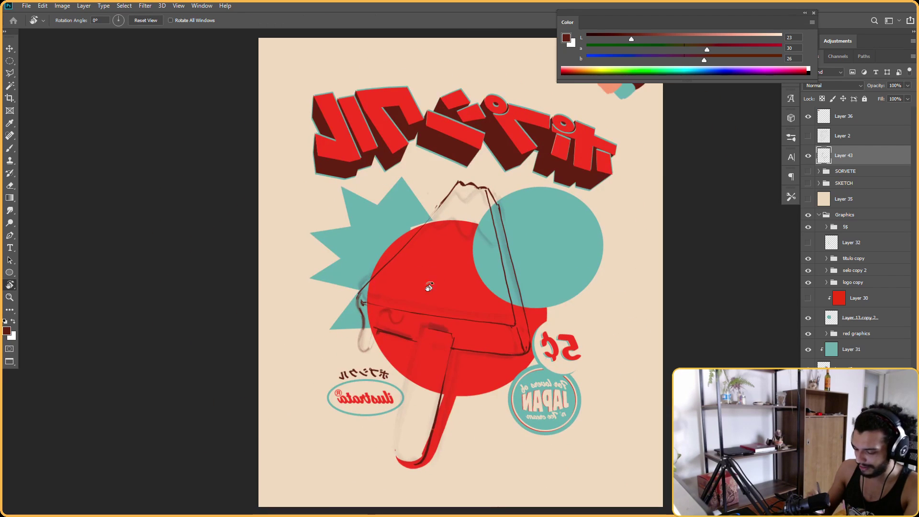
key("b")
key("e")
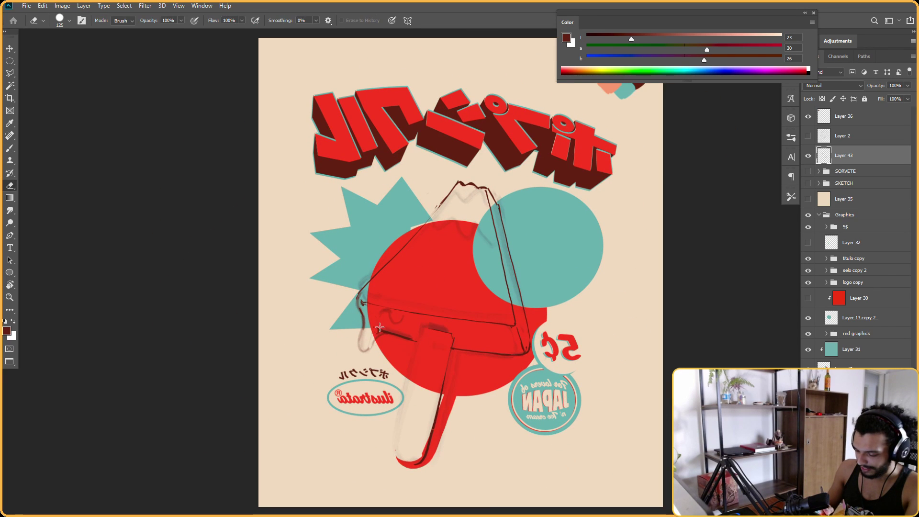
Redraw the left end of the base's lower edge as a curve bending down toward the corner drip
key("b")
key("r")
mouse_move(605, 337)
left_mouse_down()
mouse_move(568, 226)
mouse_move(528, 290)
left_mouse_up()
key("e")
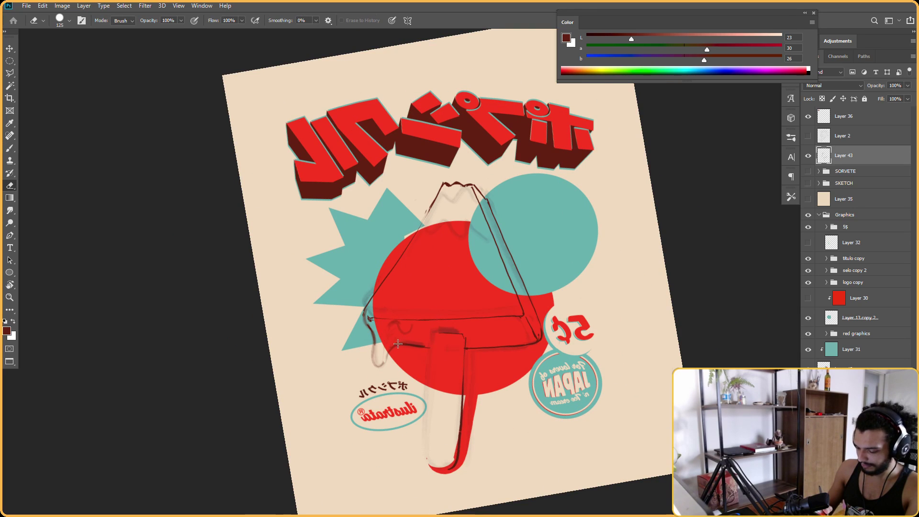
key("b")
left_click_drag(390, 349, 403, 343)
key("Escape")
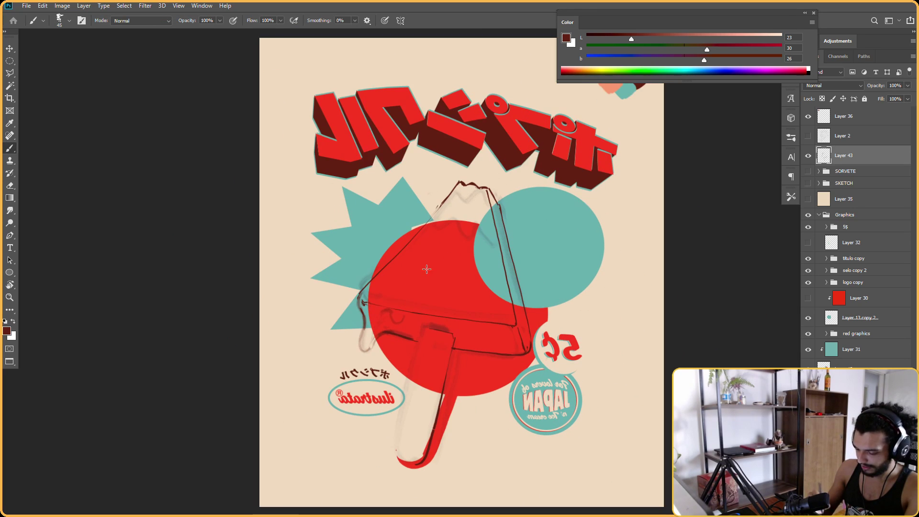
Erase the left end of the base's upper edge and rework the wavy melting line in its place
key("e")
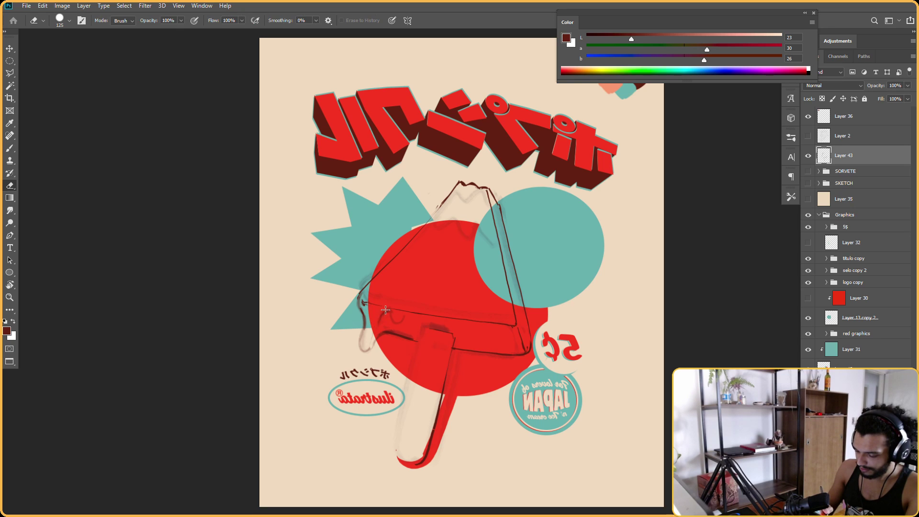
key("r")
mouse_move(362, 293)
left_mouse_down()
mouse_move(523, 365)
mouse_move(584, 255)
mouse_move(416, 392)
mouse_move(366, 293)
left_mouse_up()
key("e")
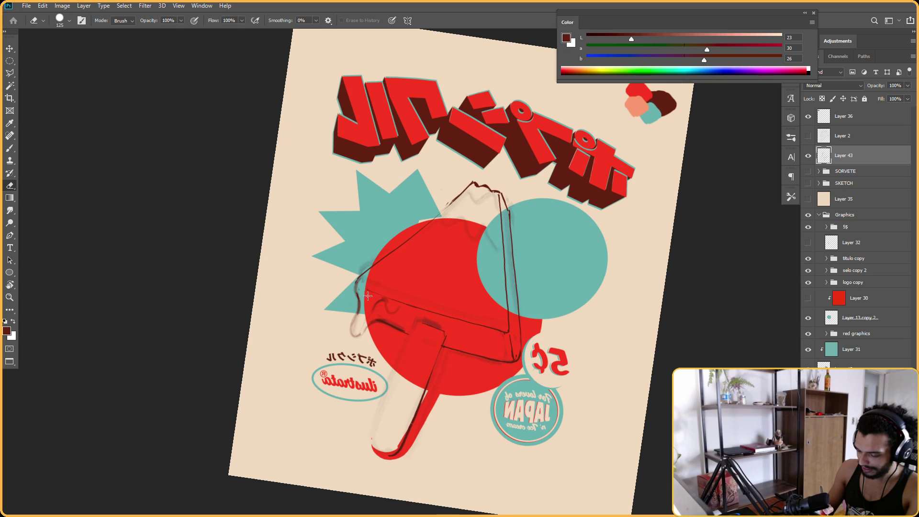
key("b")
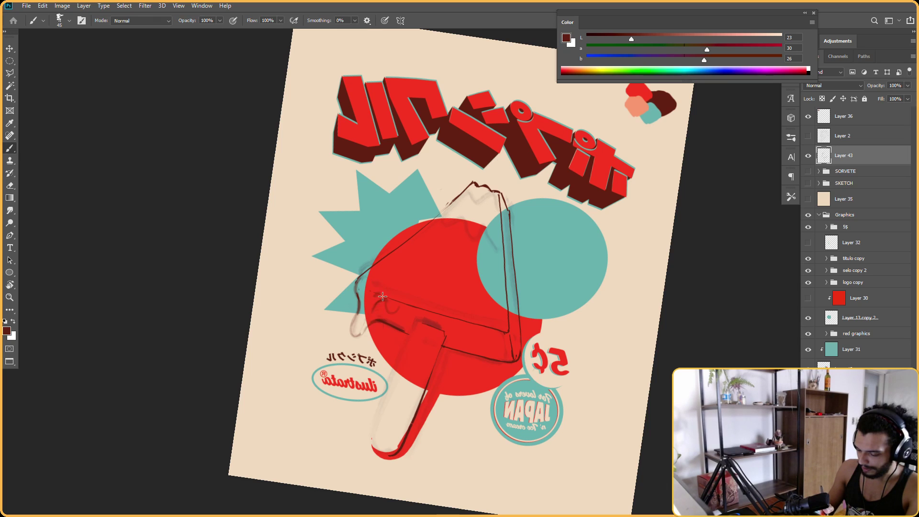
Refine the wavy drip line on the base's front face and join it to the remaining upper edge
key("r")
mouse_move(376, 287)
left_mouse_down()
mouse_move(471, 231)
mouse_move(444, 340)
left_mouse_up()
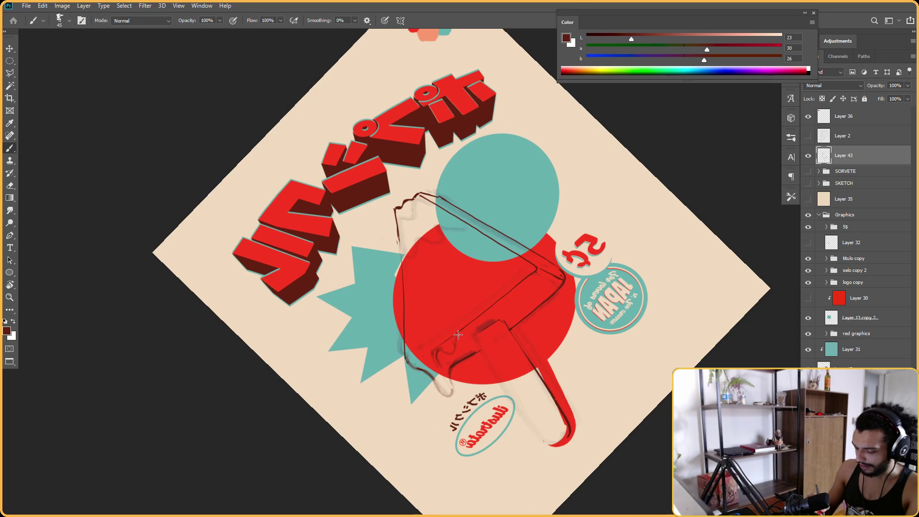
key("e")
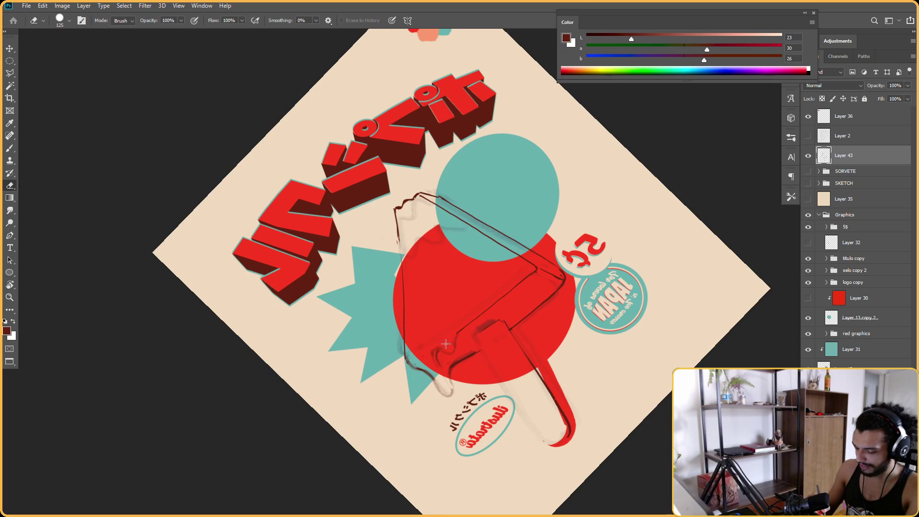
key("b")
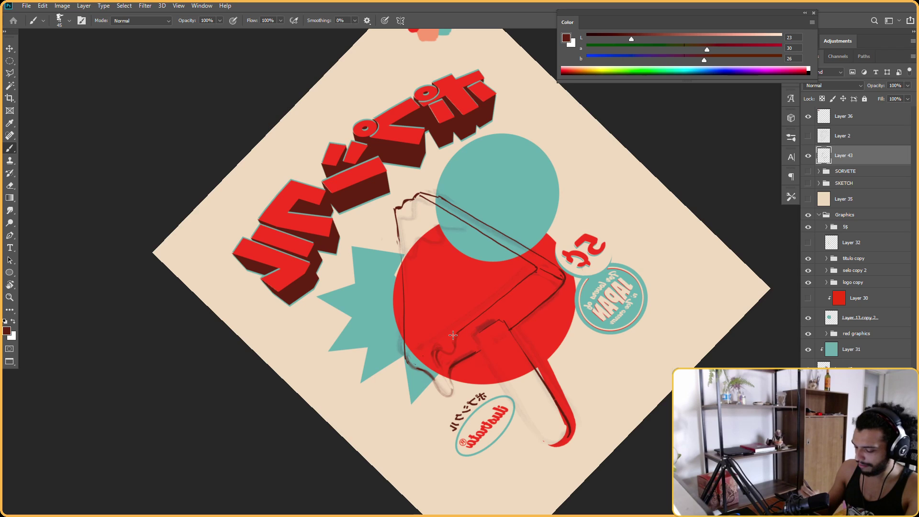
key("Escape")
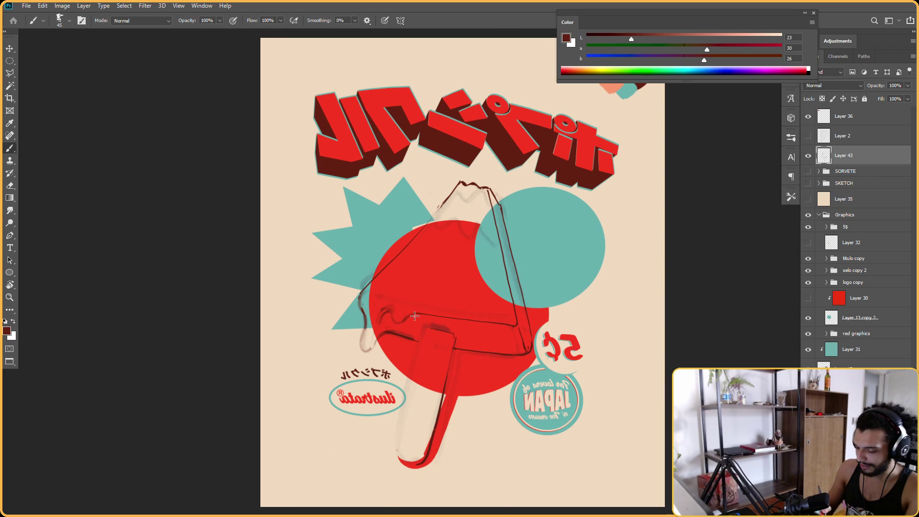
Sketch the curl of the melted drip at the popsicle's lower corner in dark brown on Layer 43
key("r")
left_click_drag(570, 222, 501, 420)
left_click_drag(537, 266, 485, 188)
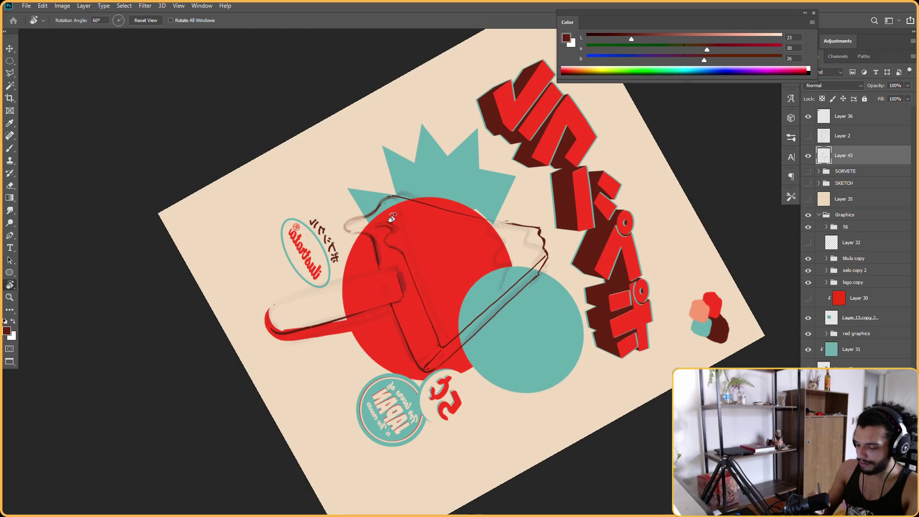
key("b")
key("Escape")
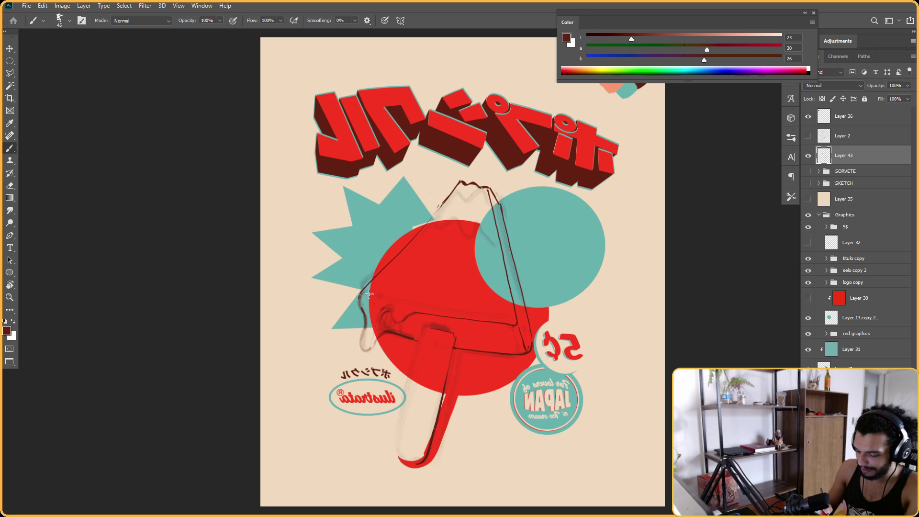
Darken the folds inside the drip's curl beside the stick, using the brush and the eraser
key("r")
mouse_move(595, 214)
left_mouse_down()
mouse_move(480, 233)
mouse_move(609, 256)
mouse_move(563, 221)
mouse_move(510, 280)
left_mouse_up()
key("e")
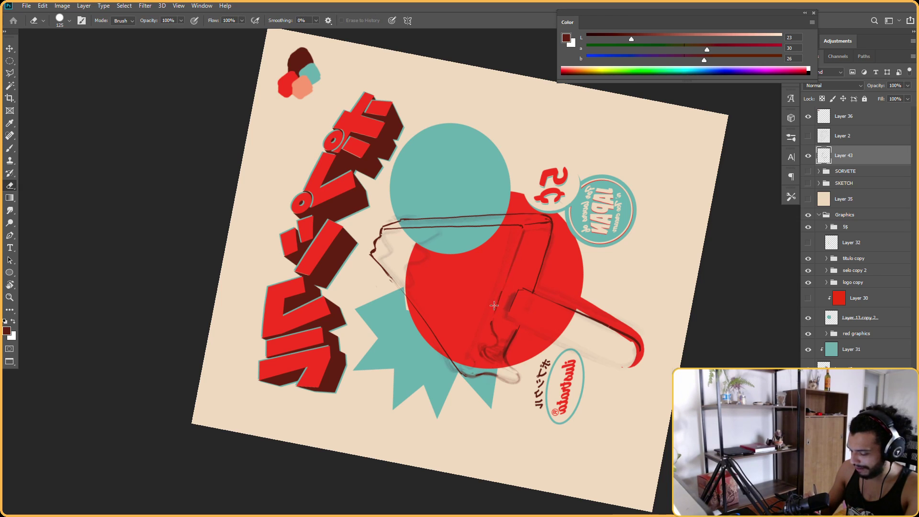
key("b")
key("Escape")
key("ctrl+g")
key("ctrl+z")
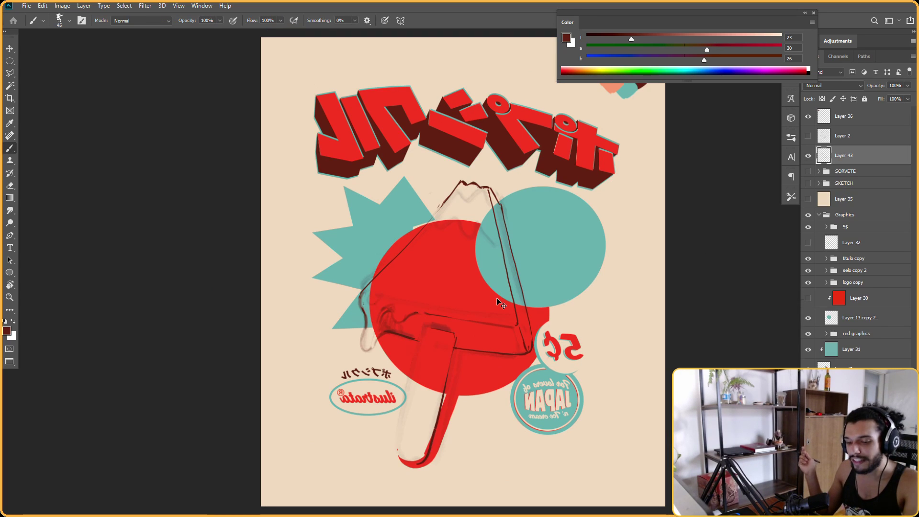
Flip the canvas view horizontally and refine the drip and the popsicle's lower edge above the stick
key("ctrl+shift+h")
key("r")
left_click_drag(481, 317, 506, 291)
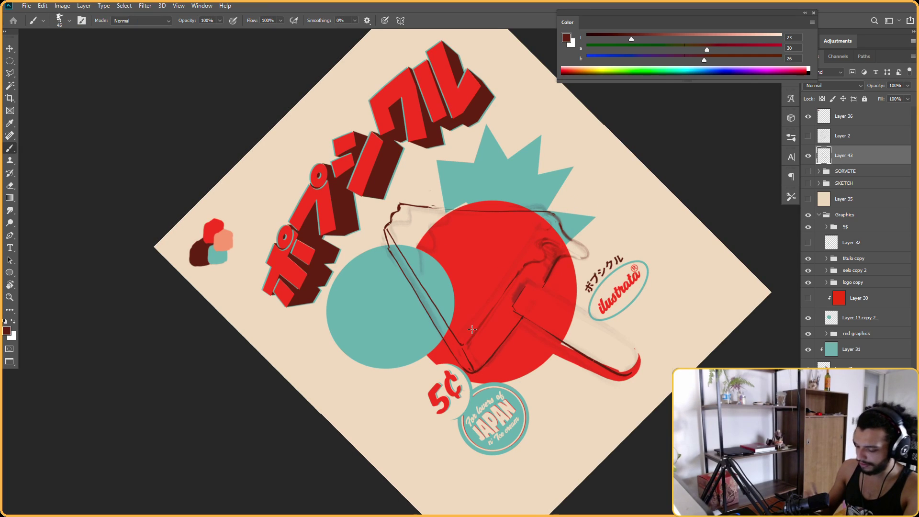
key("Escape")
key("e")
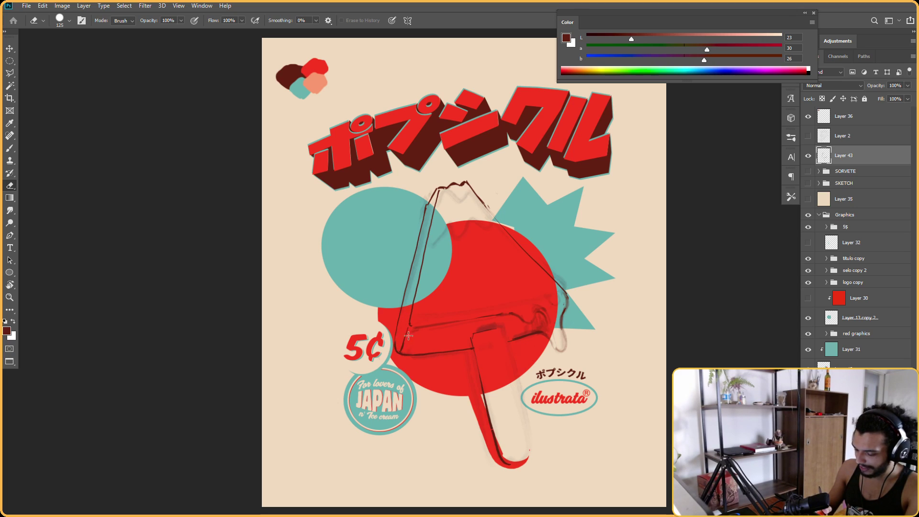
mouse_move(564, 249)
left_mouse_down()
mouse_move(542, 274)
mouse_move(451, 316)
mouse_move(455, 283)
left_mouse_up()
key("r")
key("b")
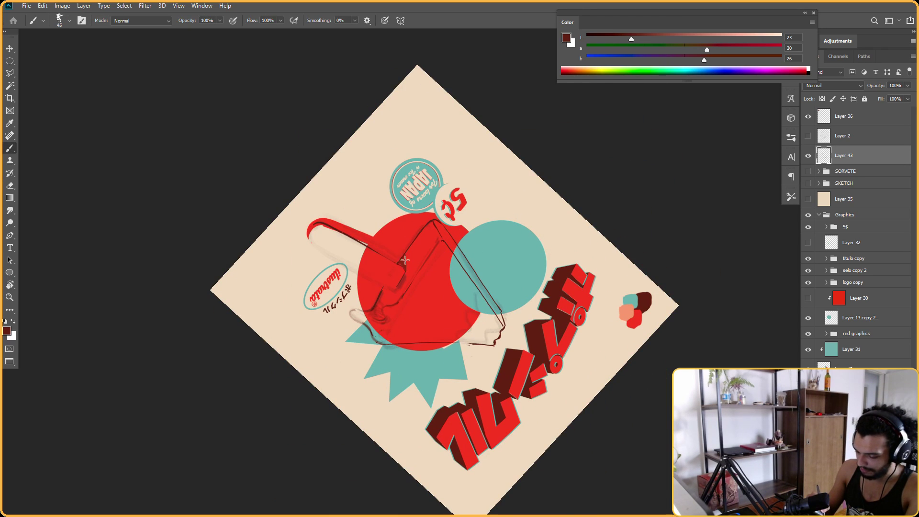
Shade the long dark edge of the popsicle stick with broad dark brown strokes, enlarging the brush to 90
key("r")
left_click_drag(406, 253, 486, 386)
mouse_move(515, 293)
left_mouse_down()
mouse_move(530, 259)
mouse_move(468, 259)
left_mouse_up()
left_click_drag(552, 186, 523, 324)
key("b")
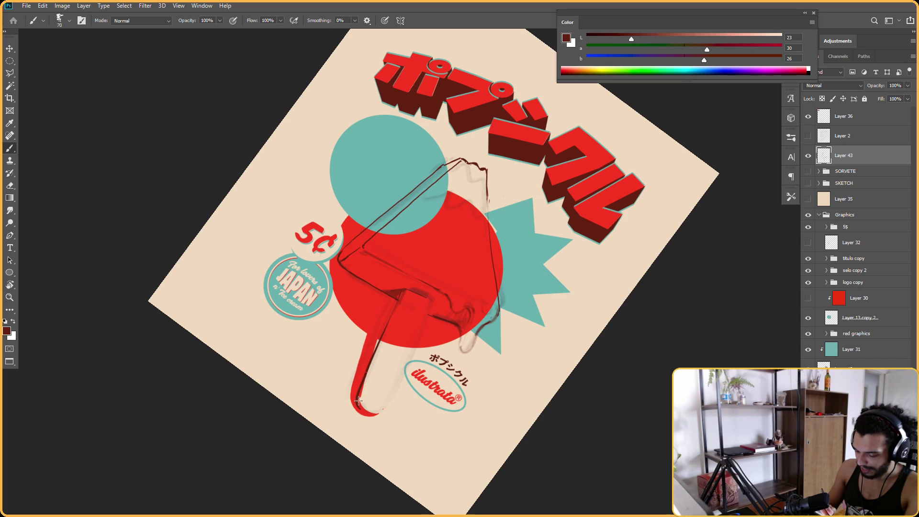
left_click_drag(359, 404, 382, 345)
key("]")
key("]")
key("ctrl+z")
mouse_move(361, 410)
left_mouse_down()
mouse_move(411, 275)
mouse_move(460, 242)
mouse_move(488, 266)
left_mouse_up()
key("r")
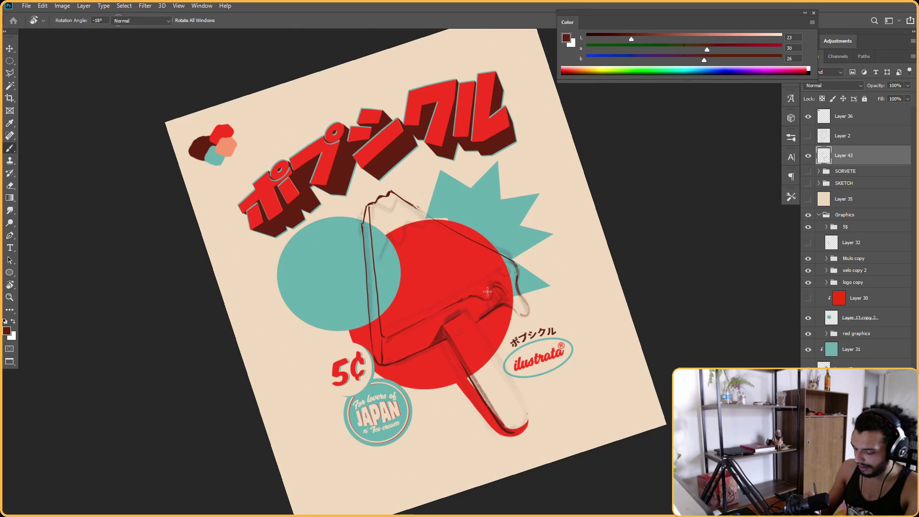
key("Escape")
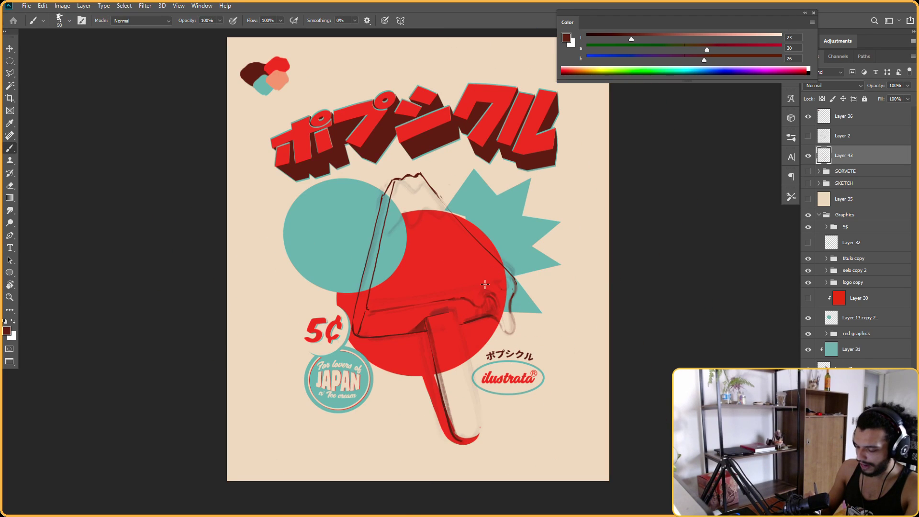
Clean up and reshape the curled drip at the popsicle's lower corner, alternating eraser and dark brown brush
key("r")
left_click_drag(479, 299, 492, 266)
key("e")
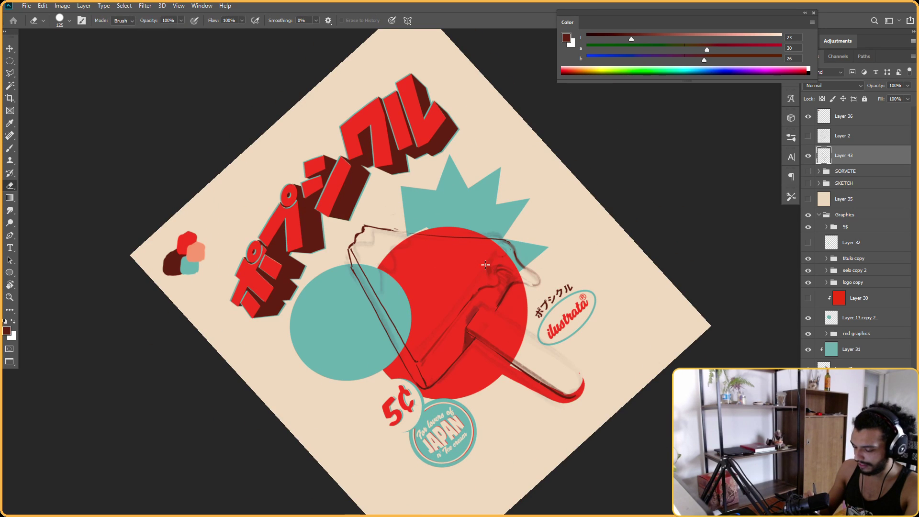
key("r")
left_click_drag(503, 233, 498, 296)
key("b")
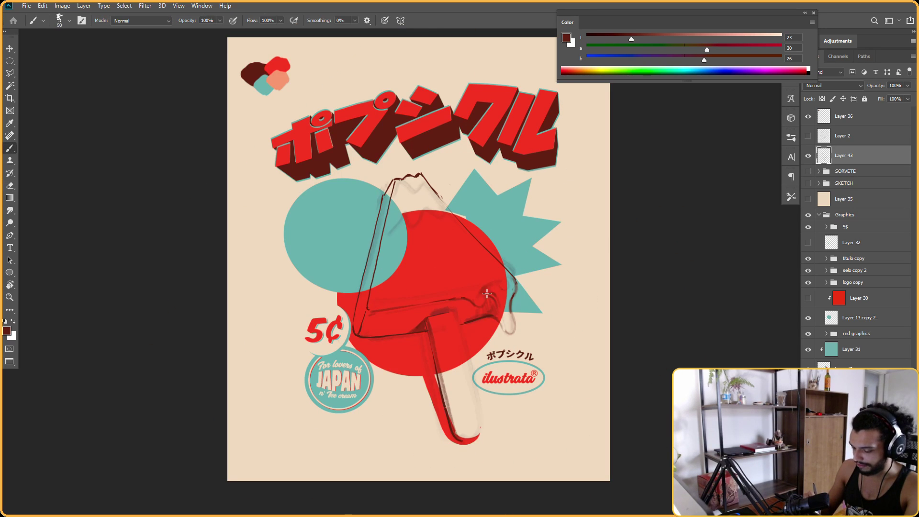
key("e")
key("r")
mouse_move(479, 300)
left_mouse_down()
mouse_move(513, 343)
mouse_move(434, 277)
left_mouse_up()
key("e")
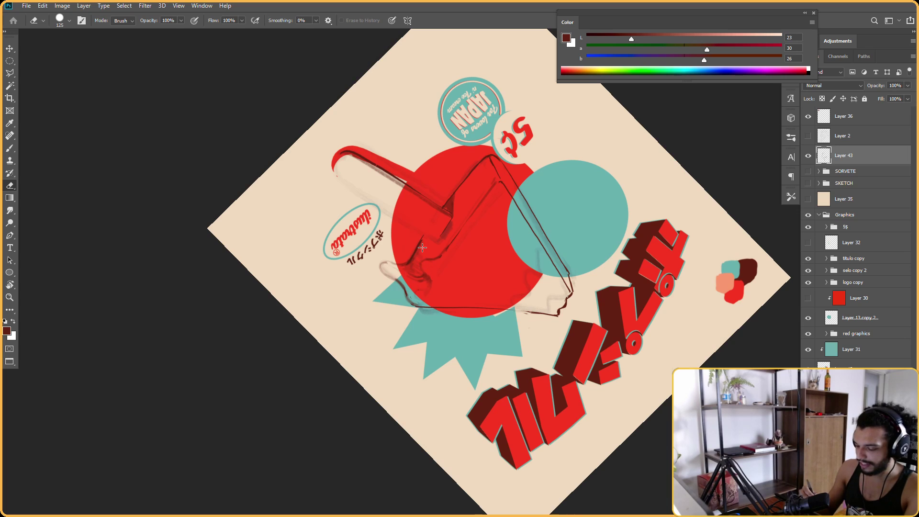
Deepen the shading under the curled drip, between the lower corner and the top of the stick
key("Escape")
key("b")
key("r")
left_click_drag(461, 292, 484, 320)
key("b")
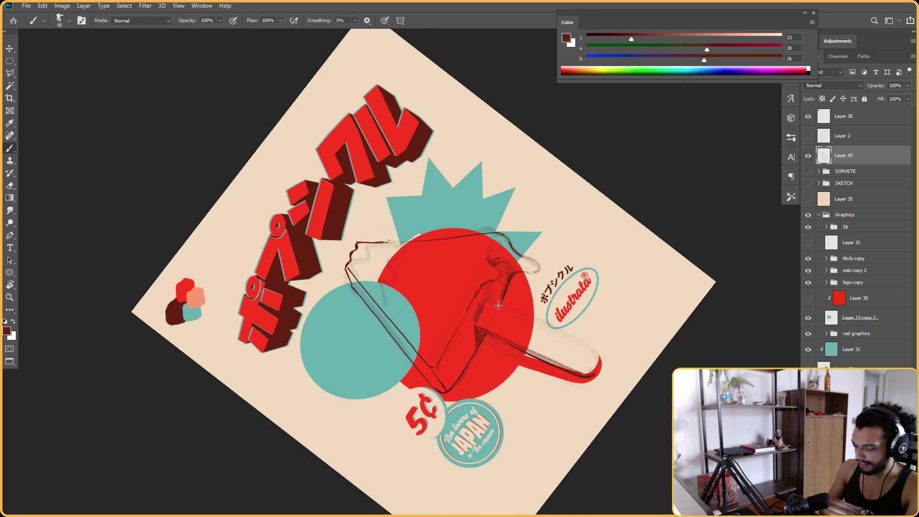
key("r")
left_click_drag(498, 306, 595, 217)
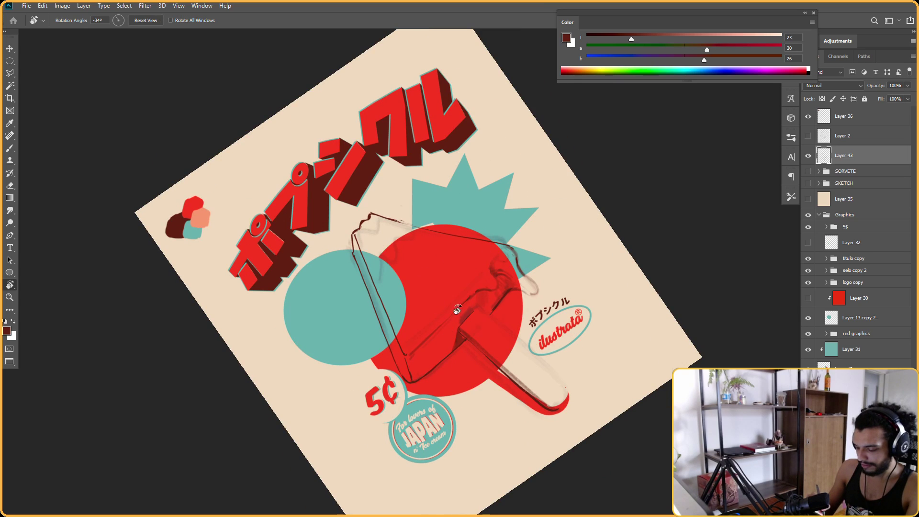
key("Escape")
key("b")
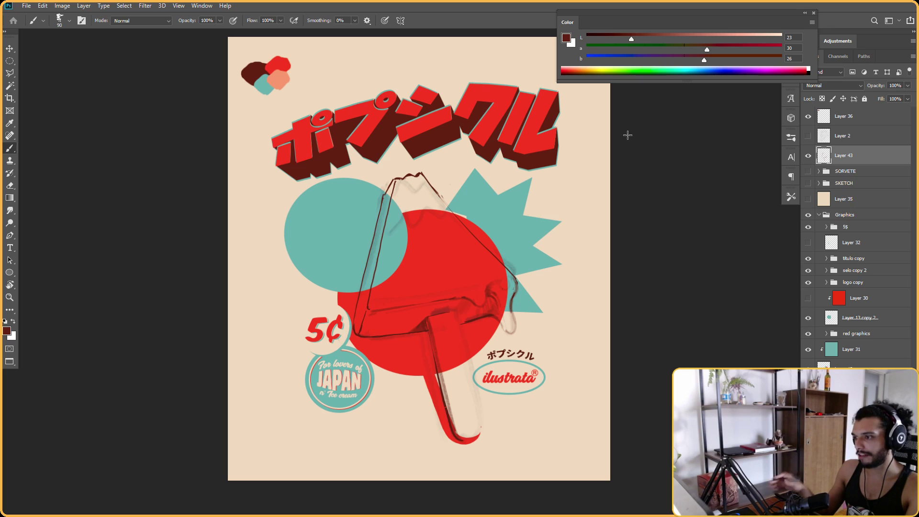
Start the melting contour below the bite where it overlaps the teal circle, with the brush at 60
key("r")
left_click_drag(476, 180, 495, 197)
key("Escape")
left_click_drag(476, 165, 406, 151)
key("b")
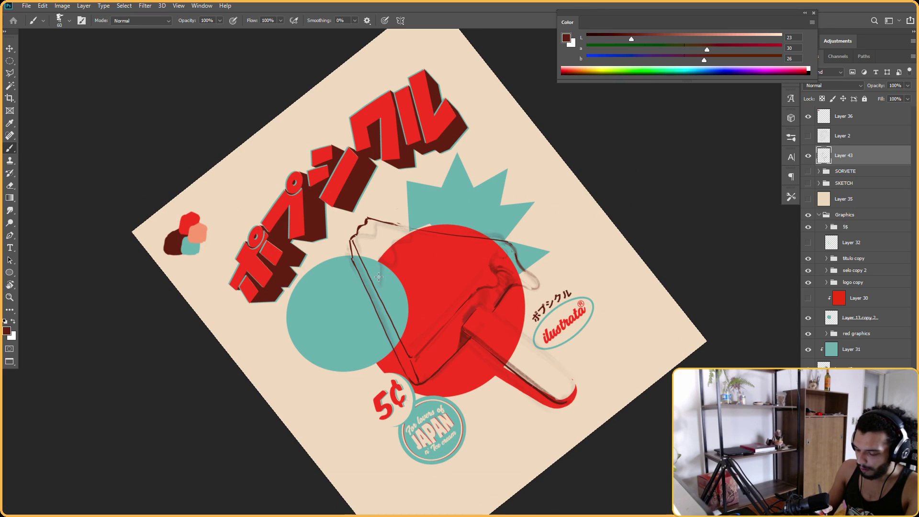
left_click_drag(378, 275, 379, 264)
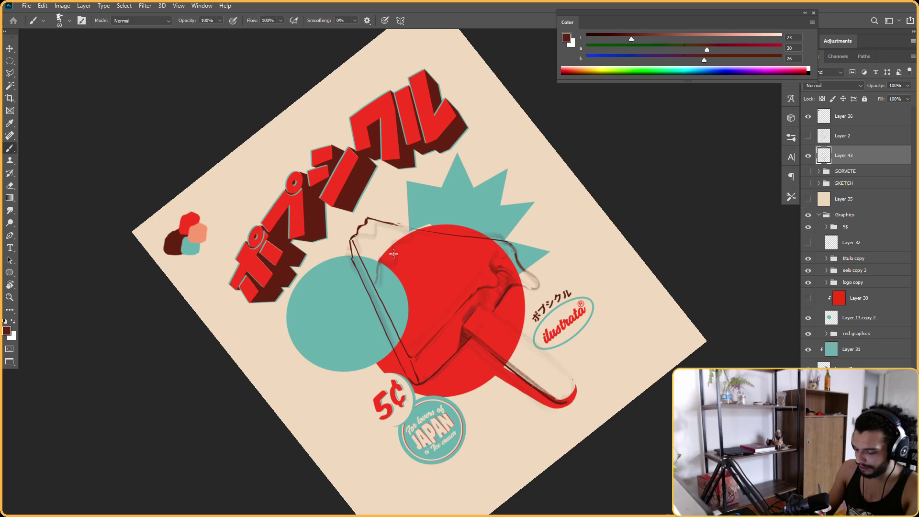
Extend the wavy melting contour below the bite along the top of the red circle
key("r")
mouse_move(539, 139)
left_mouse_down()
mouse_move(605, 218)
mouse_move(594, 351)
left_mouse_up()
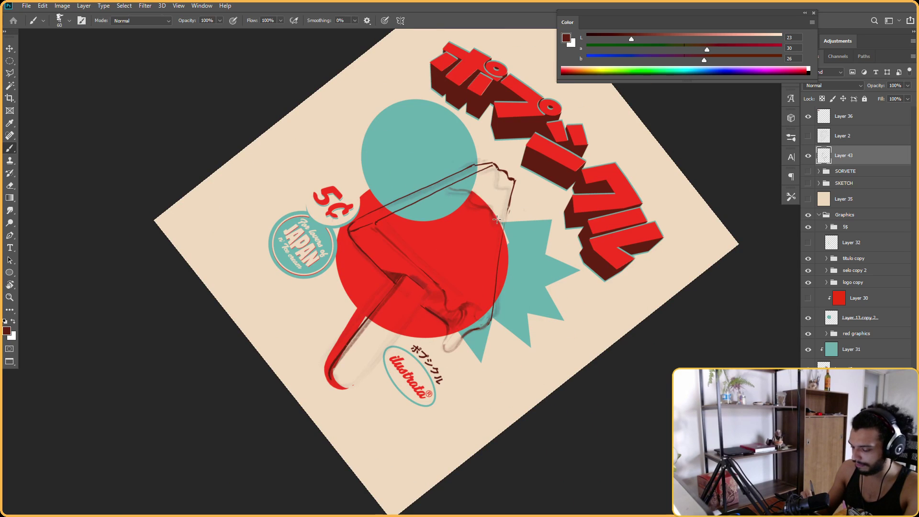
key("e")
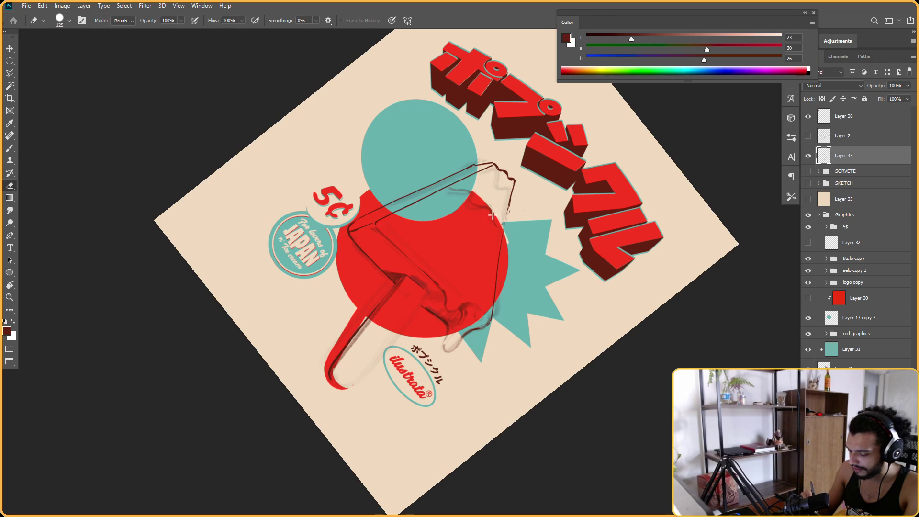
key("b")
mouse_move(520, 173)
left_mouse_down()
mouse_move(455, 154)
mouse_move(387, 263)
left_mouse_up()
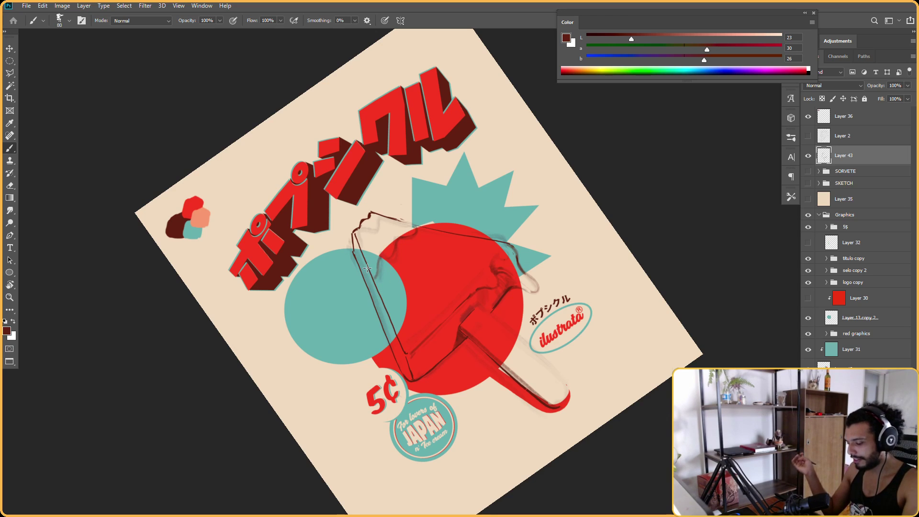
key("Escape")
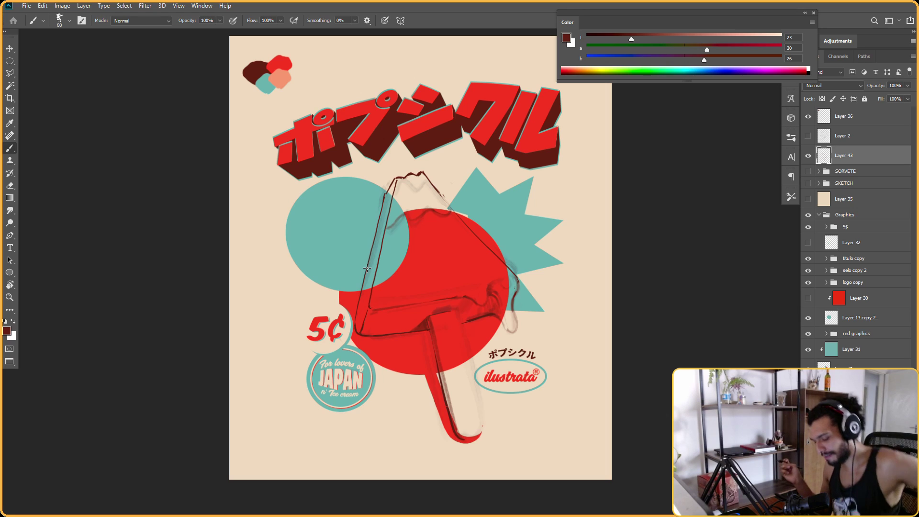
Paint a drip over the popsicle's side edge on the teal circle and erase the overlapping lines
key("space")
left_click_drag(529, 231, 567, 237)
key("r")
left_click_drag(599, 223, 543, 150)
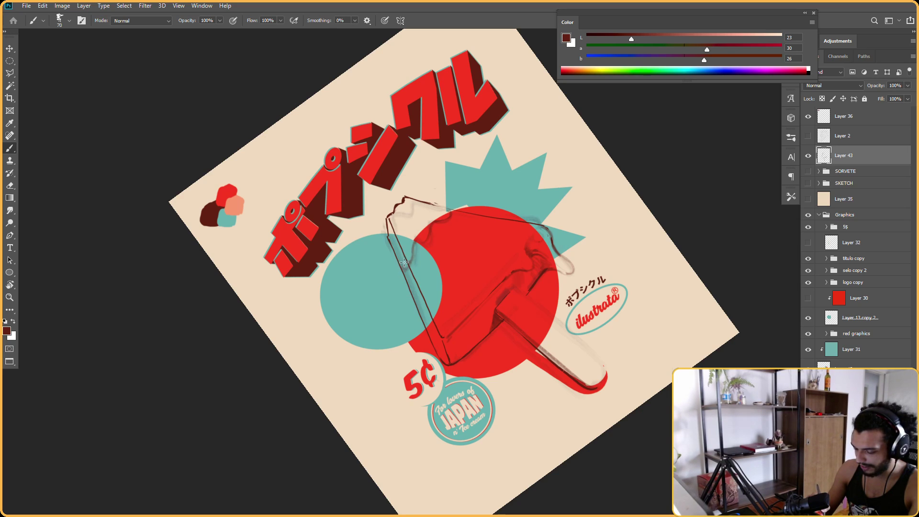
key("e")
left_click_drag(389, 232, 429, 199)
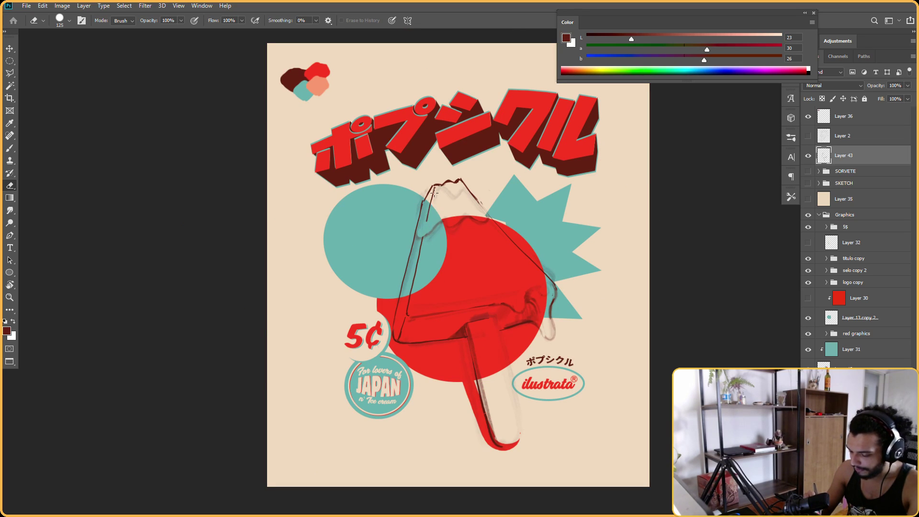
Refine the melting contour and the popsicle's inner edge lines with a smaller brush
key("b")
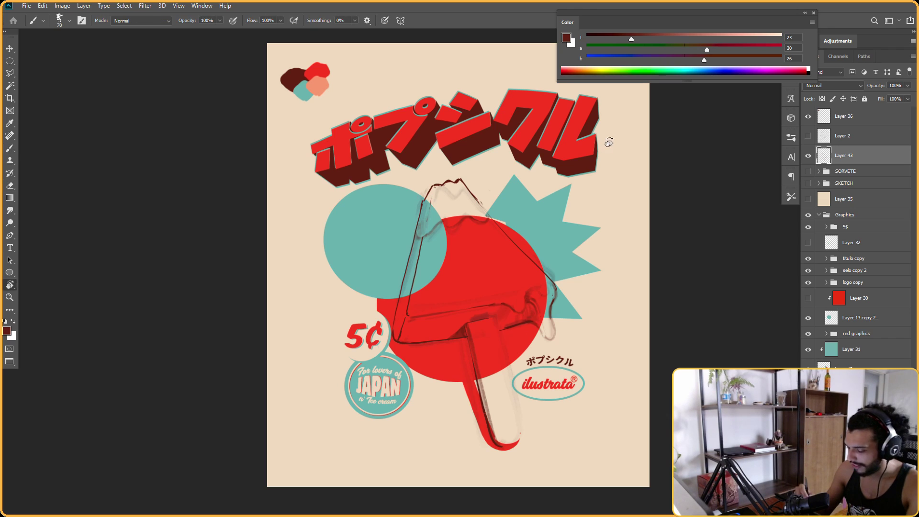
left_click_drag(607, 146, 488, 293)
key("bracketleft")
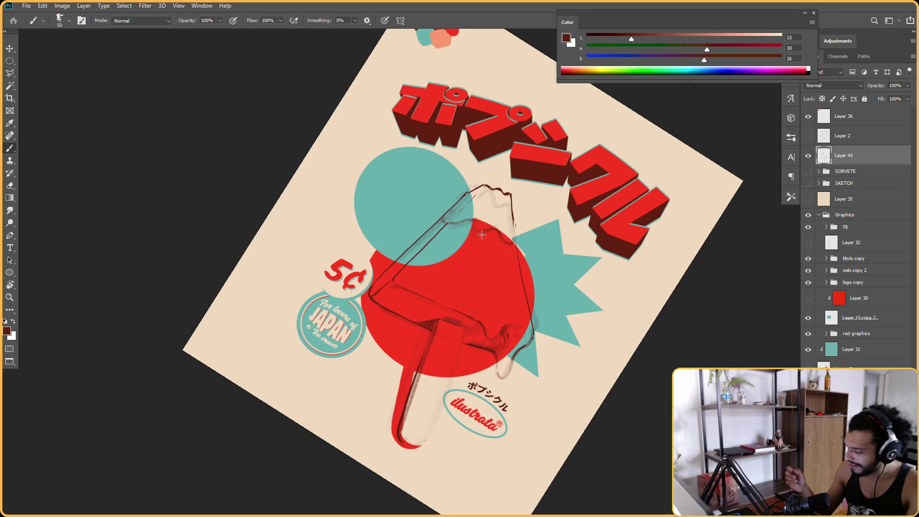
left_click_drag(472, 317, 504, 249)
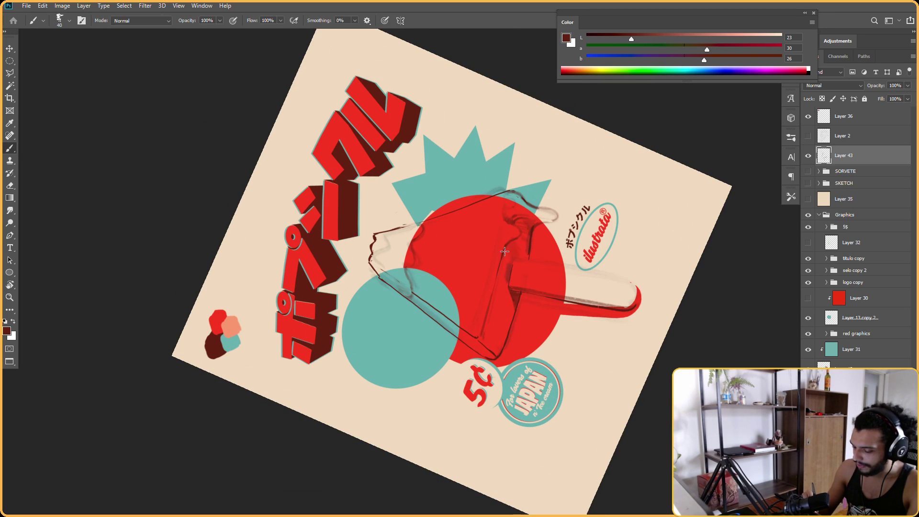
left_click_drag(502, 251, 526, 304)
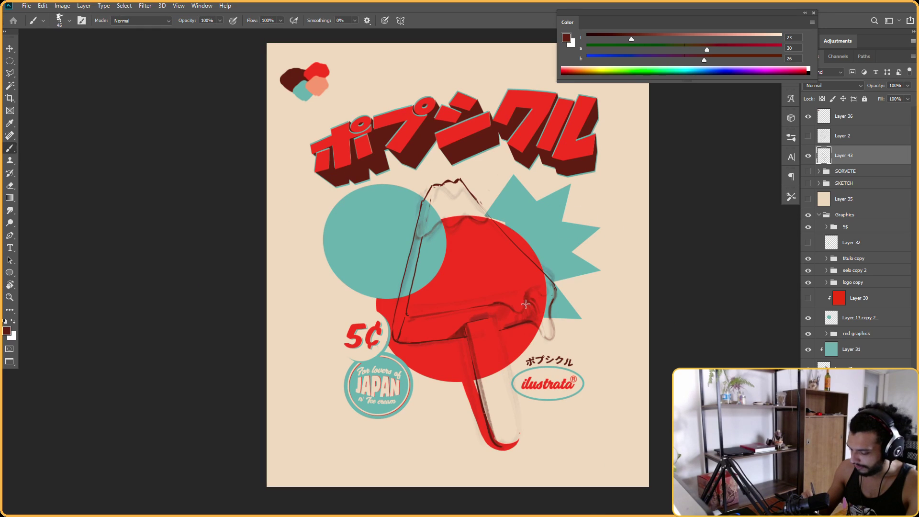
Darken the brush colour to lightness 16 and rework the inner edge line beside the bite, erasing stray strokes
left_click_drag(622, 39, 618, 37)
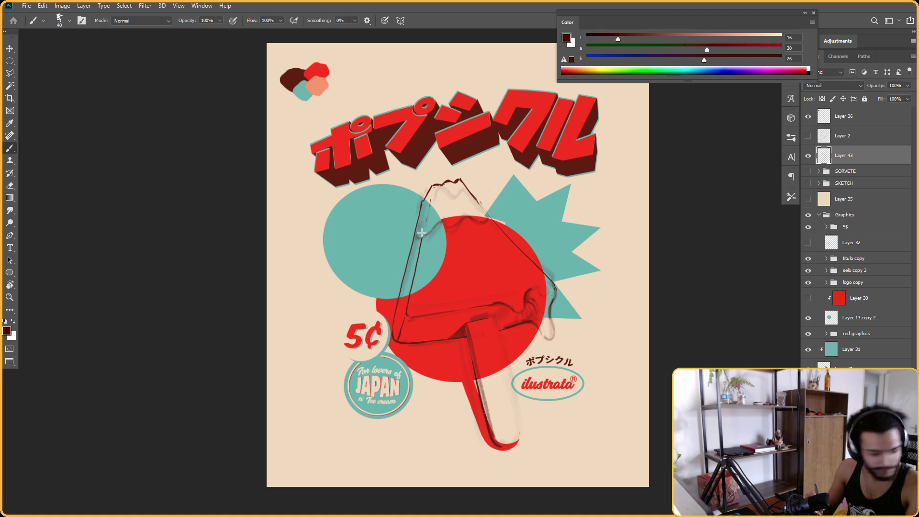
key("e")
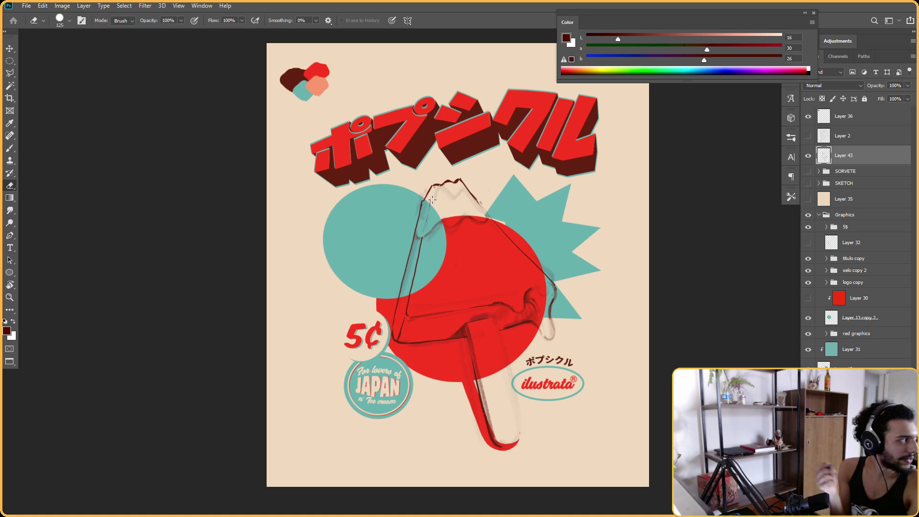
key("b")
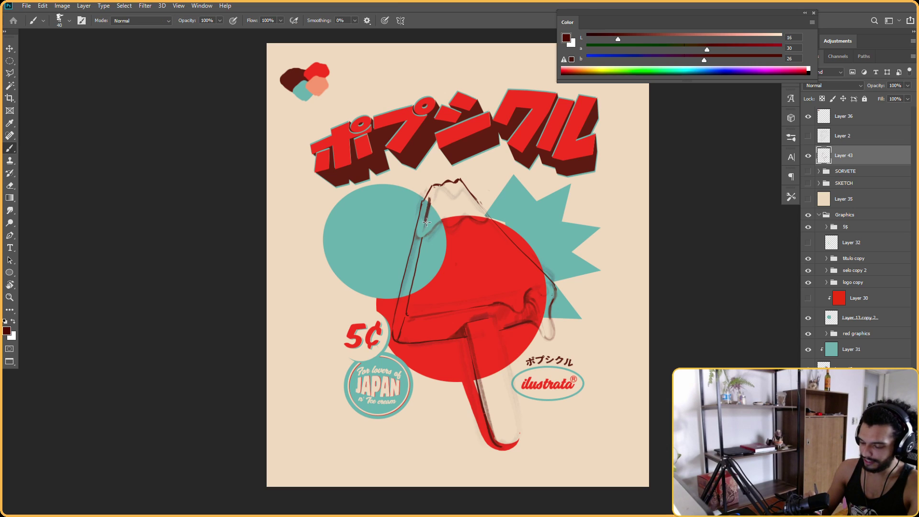
key("e")
key("b")
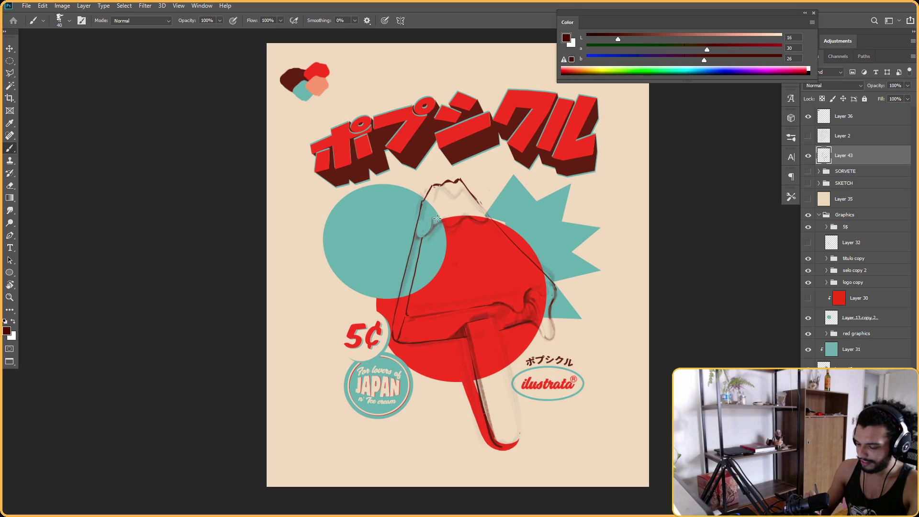
Enlarge the eraser to 400 and erase most of the drip and wavy contour below the bite
key("e")
key("bracketright")
key("bracketright")
key("bracketright")
key("bracketright")
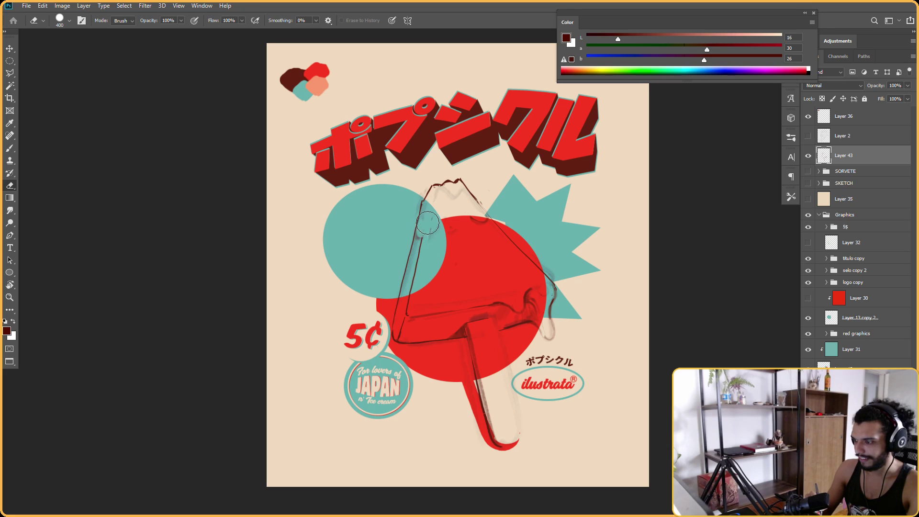
Redraw the start of the wavy melting contour below the bite, over the overlap of the teal and red circles
key("b")
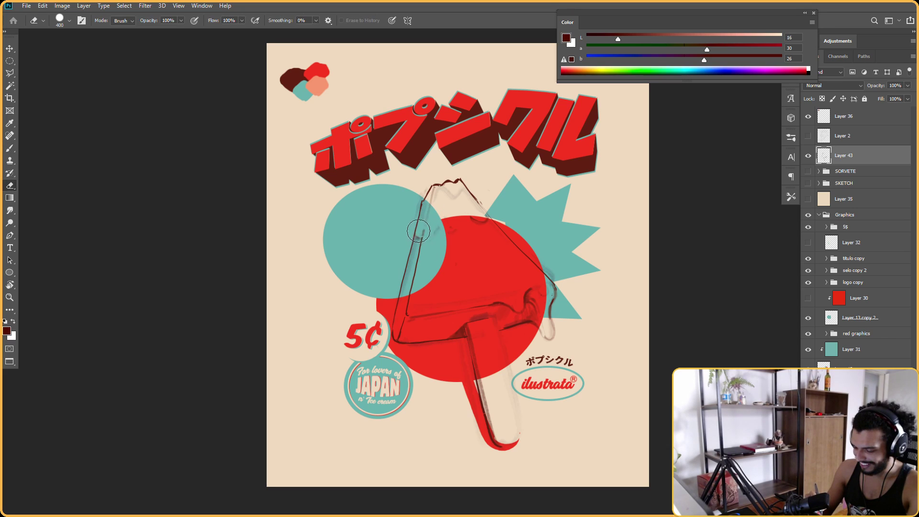
key("r")
left_click_drag(419, 229, 414, 244)
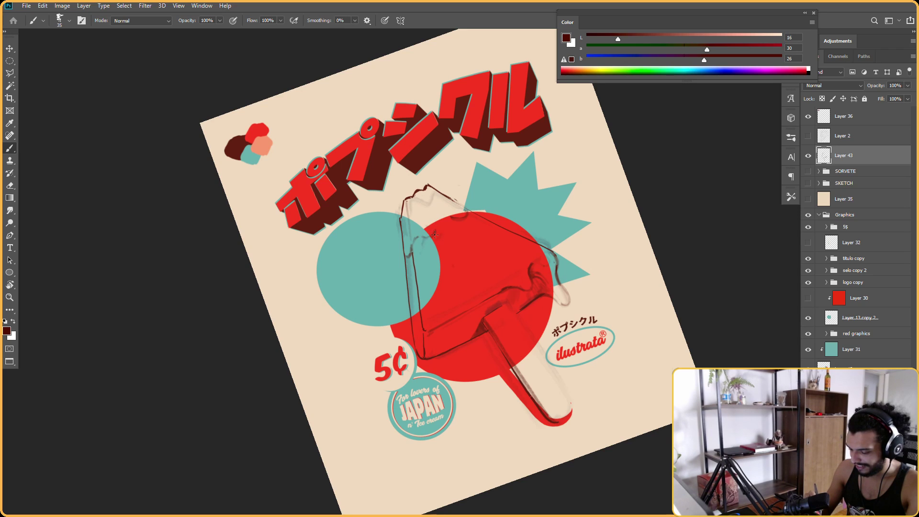
key("r")
key("Escape")
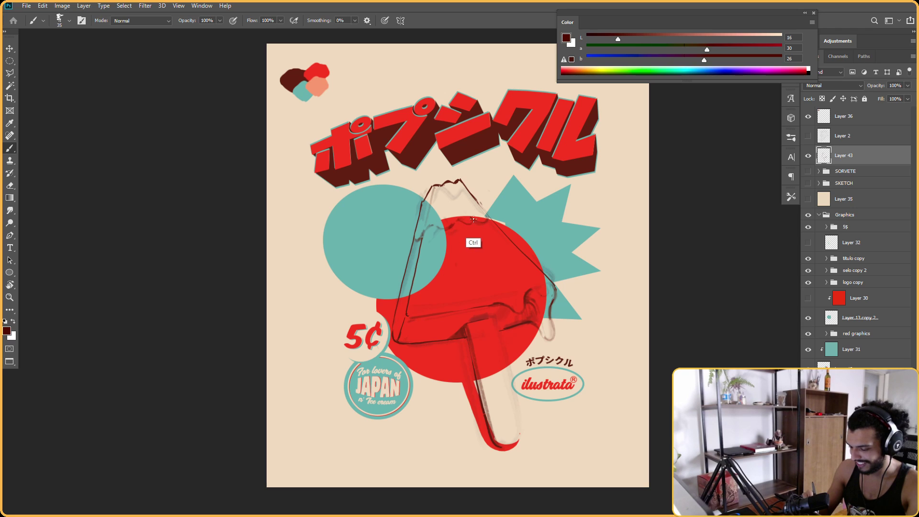
Extend the wavy melting contour to the starburst-side edge and erase and redraw the popsicle's outer edge line below the bite
key("r")
left_click_drag(451, 227, 517, 280)
key("e")
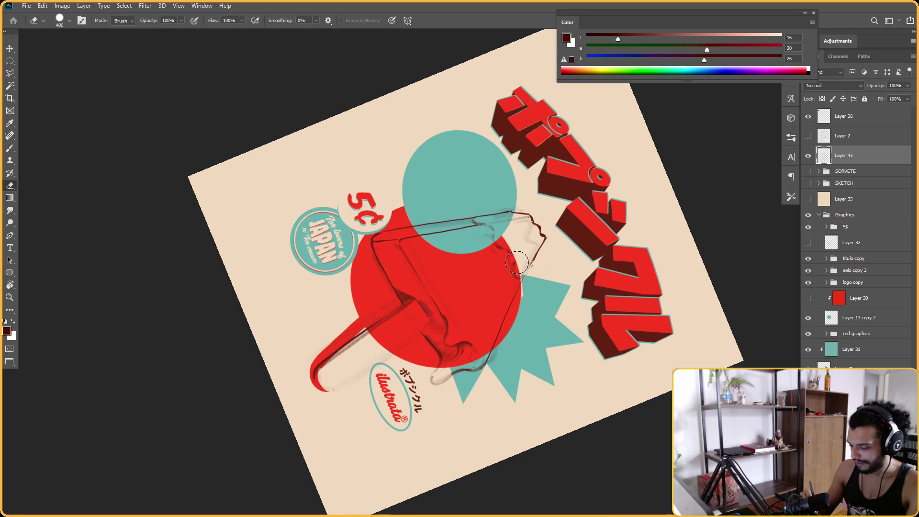
key("b")
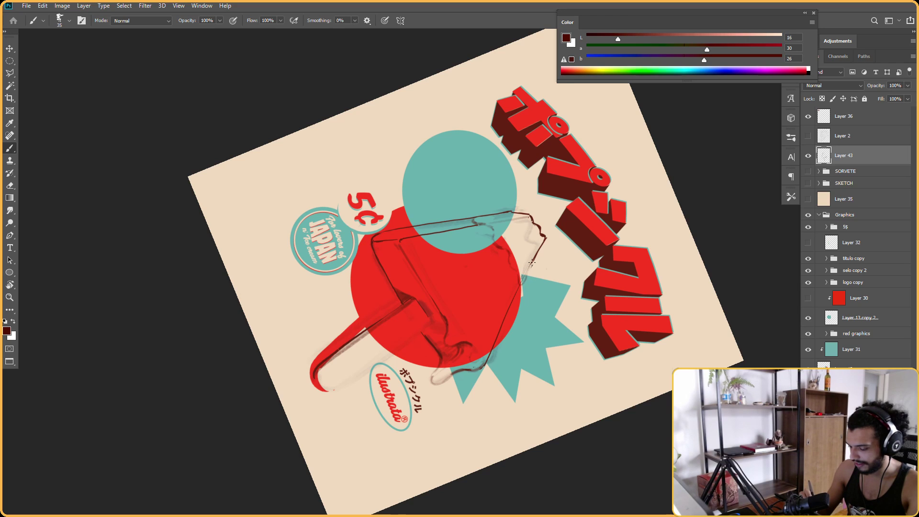
key("r")
left_click_drag(531, 266, 542, 202)
key("e")
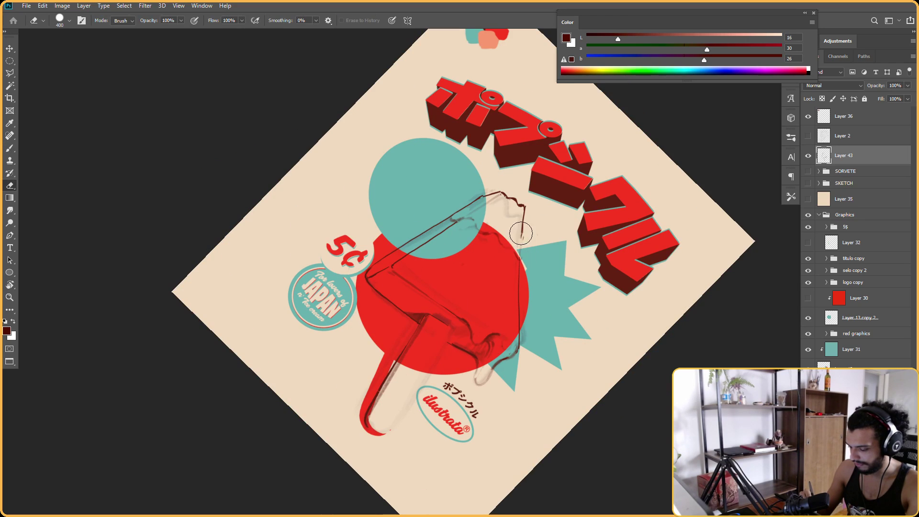
key("b")
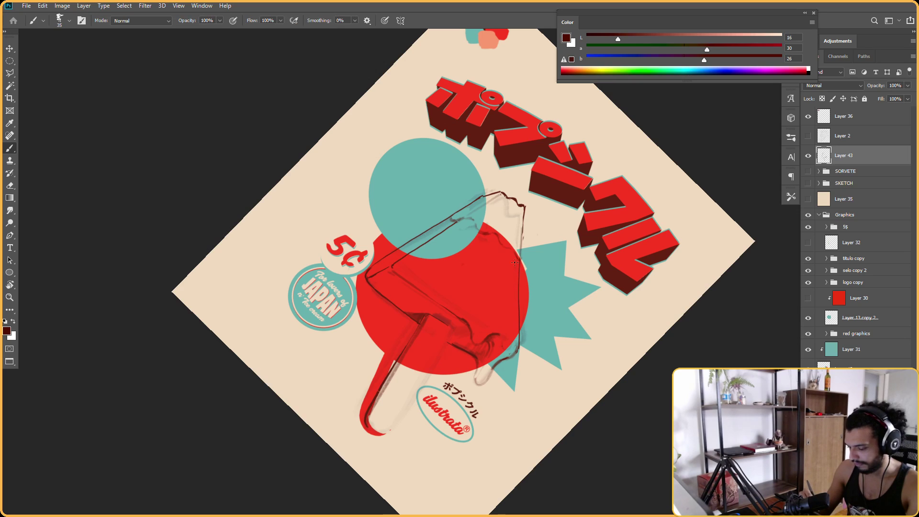
key("r")
key("Escape")
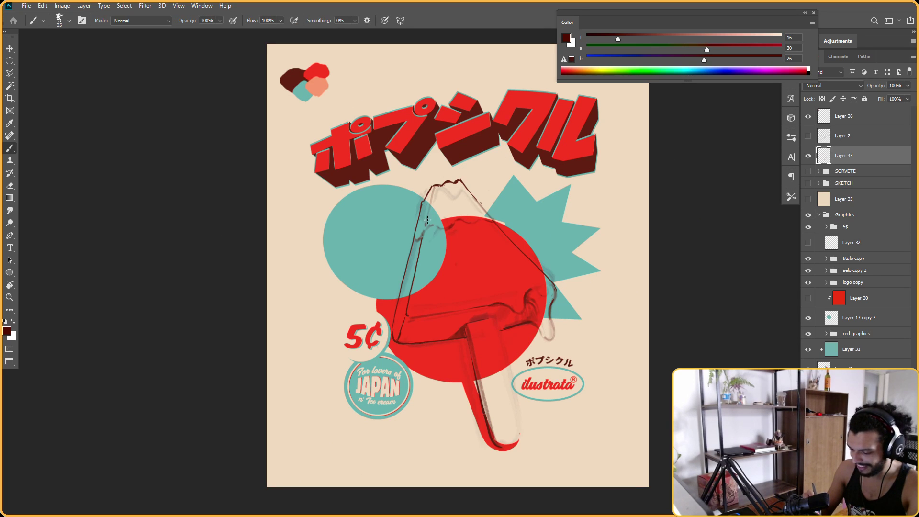
Erase the heavy bite outline at the popsicle's tip and redraw it with a thinner, smoother line
key("r")
left_click_drag(435, 186, 414, 161)
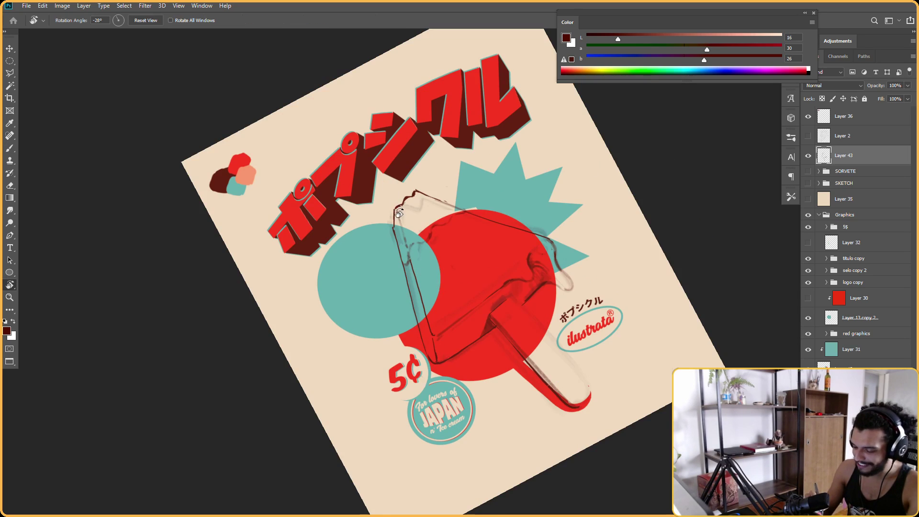
key("e")
key("b")
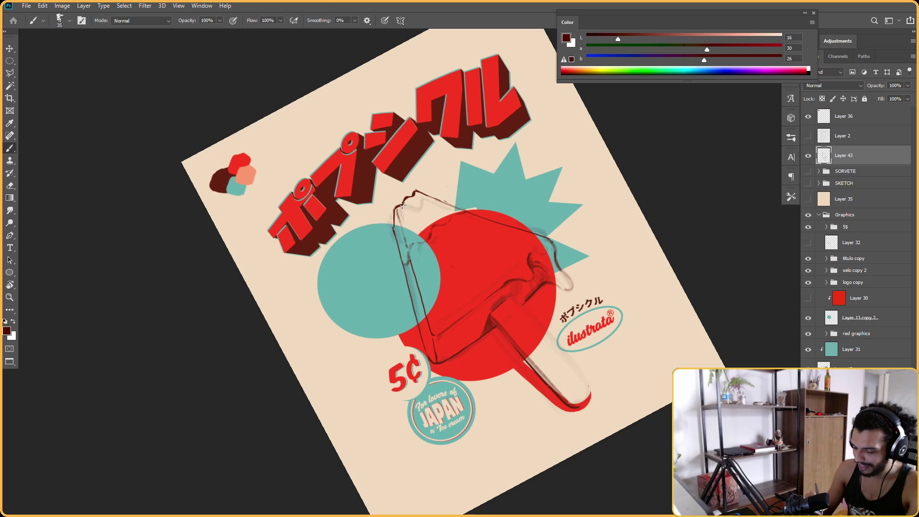
key("r")
left_click_drag(421, 176, 364, 182)
key("b")
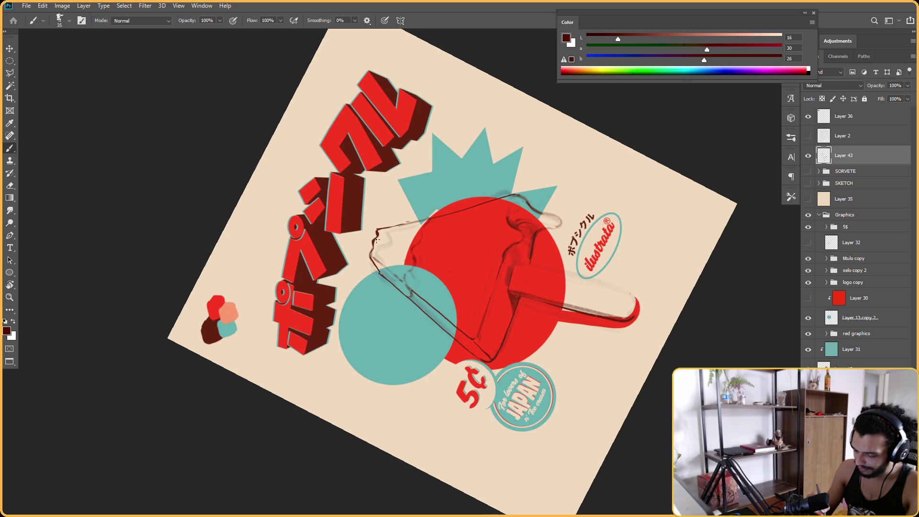
key("e")
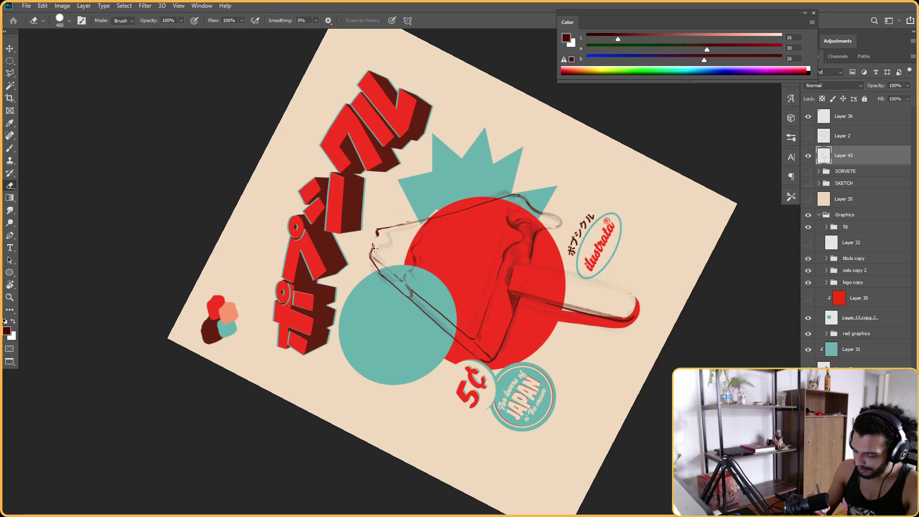
key("b")
key("e")
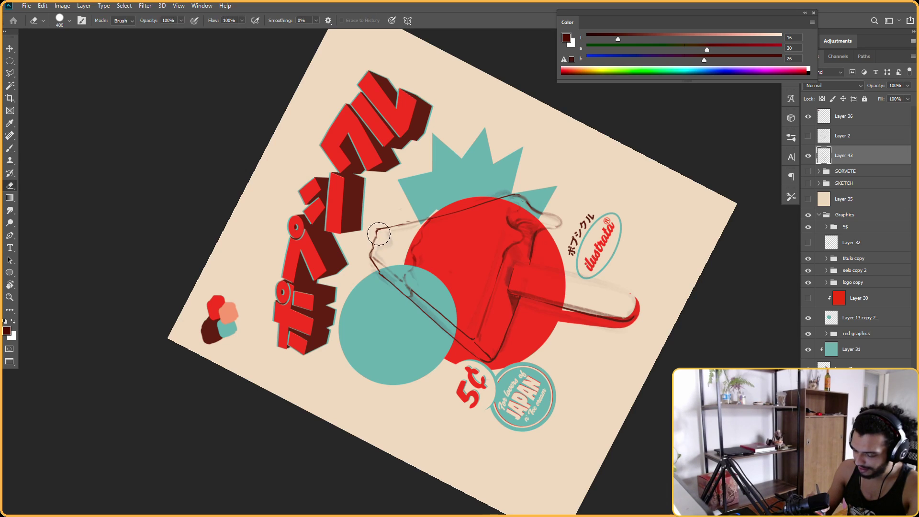
key("b")
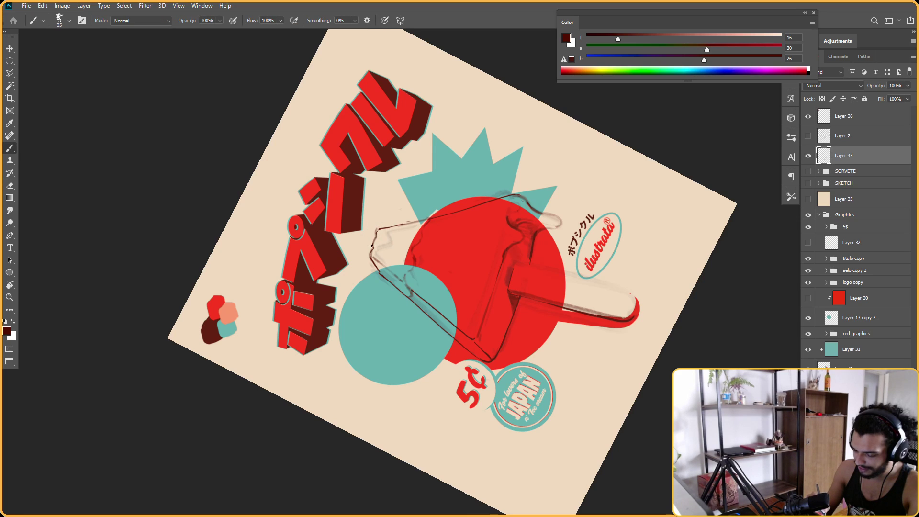
key("Escape")
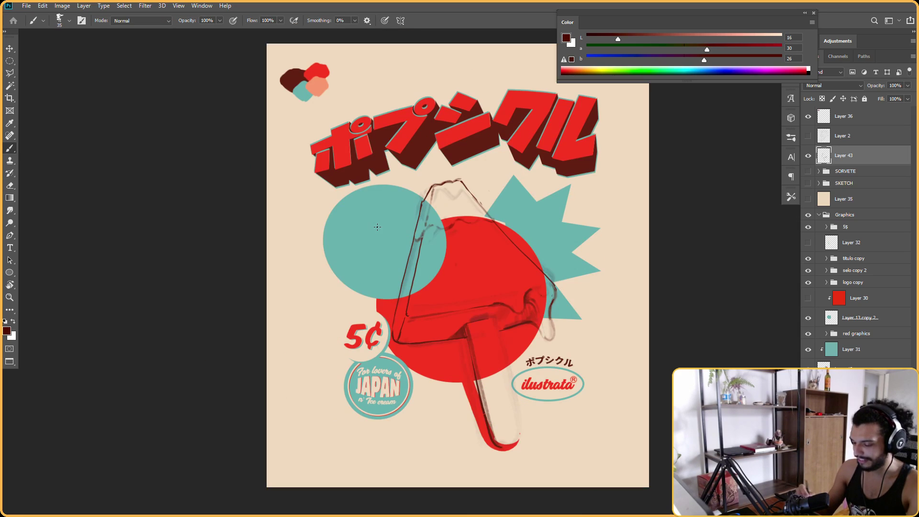
Clean up the popsicle's lower corner beside the 5¢ badge and redraw the bottom edge line towards the stick
key("e")
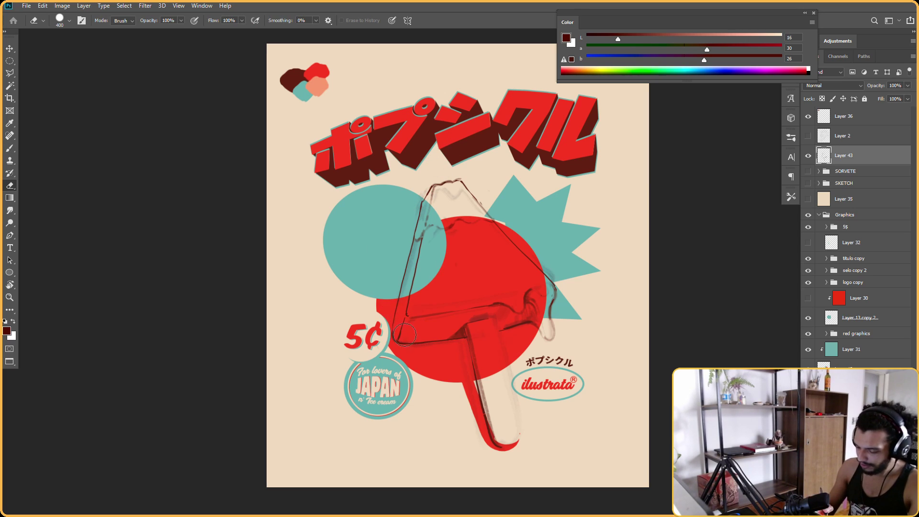
key("b")
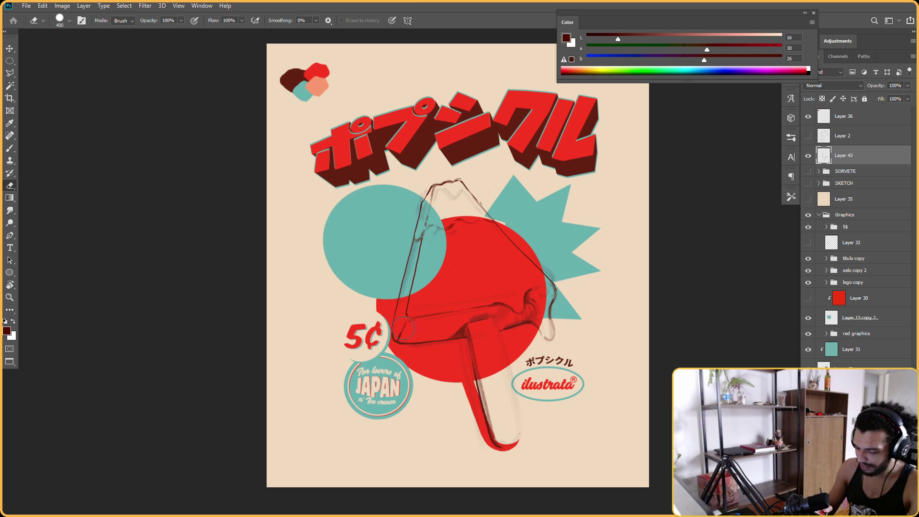
key("b")
key("r")
mouse_move(408, 305)
left_mouse_down()
mouse_move(395, 252)
mouse_move(403, 224)
left_mouse_up()
key("b")
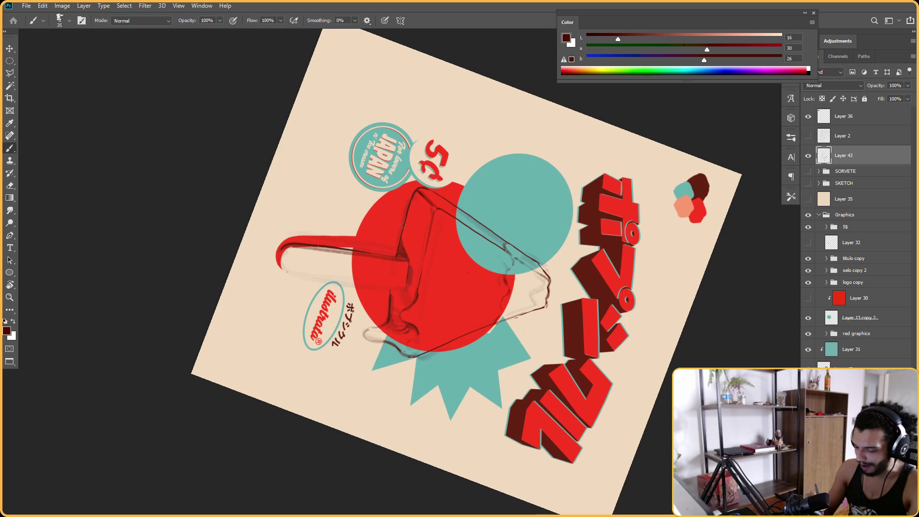
key("r")
left_click_drag(403, 314, 602, 205)
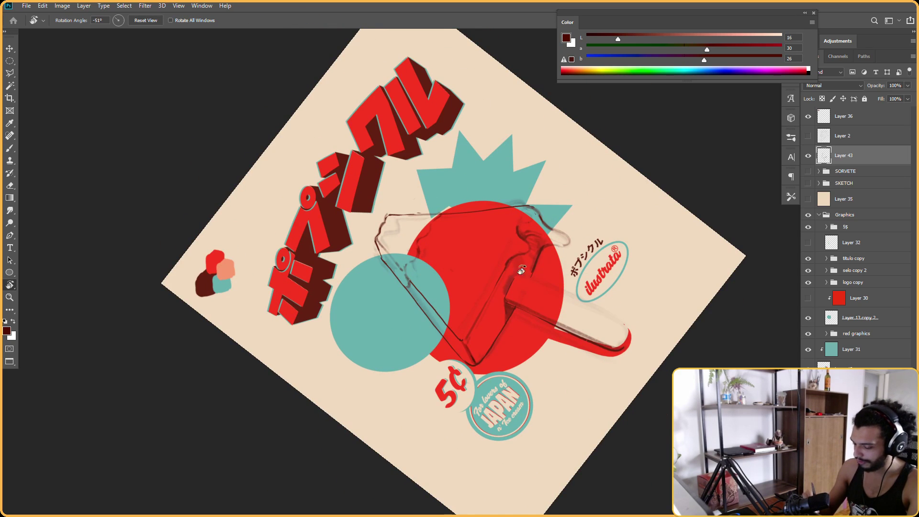
key("b")
key("Escape")
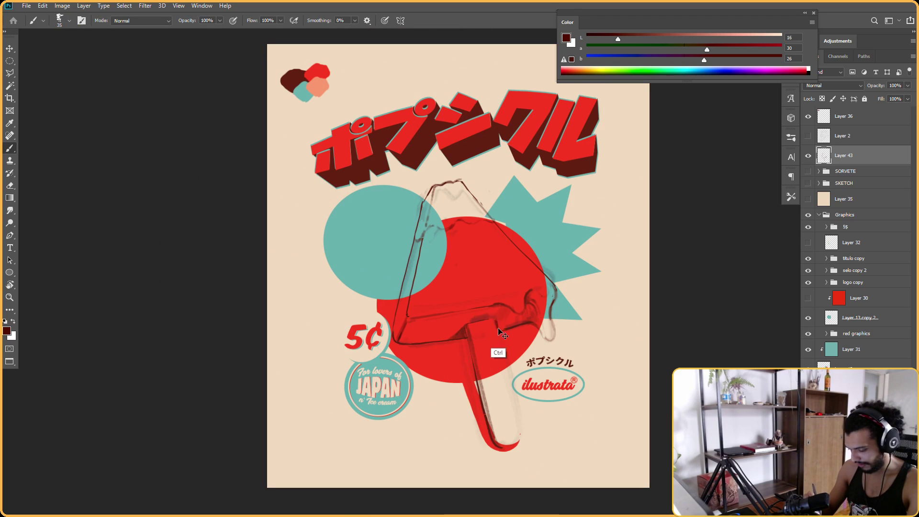
Flip the canvas view horizontally, paint a small rounded drip on the bottom edge beside the stick and erase the overlapping line
key("r")
left_click_drag(630, 322, 598, 388)
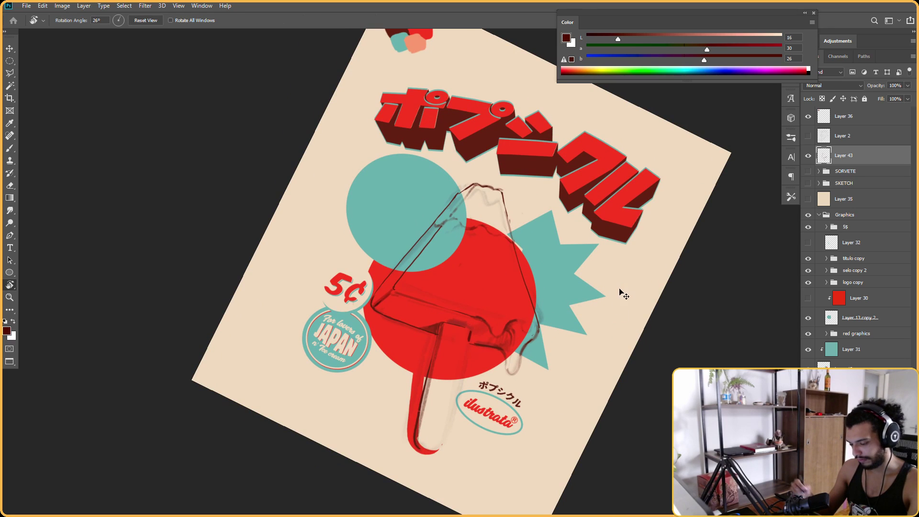
key("h")
key("Escape")
key("b")
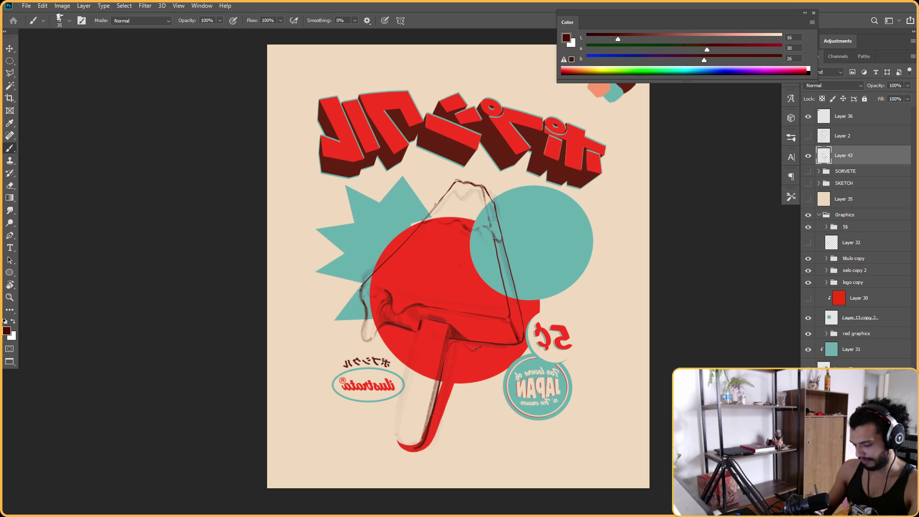
key("r")
mouse_move(453, 337)
left_mouse_down()
mouse_move(467, 349)
mouse_move(464, 341)
left_mouse_up()
key("e")
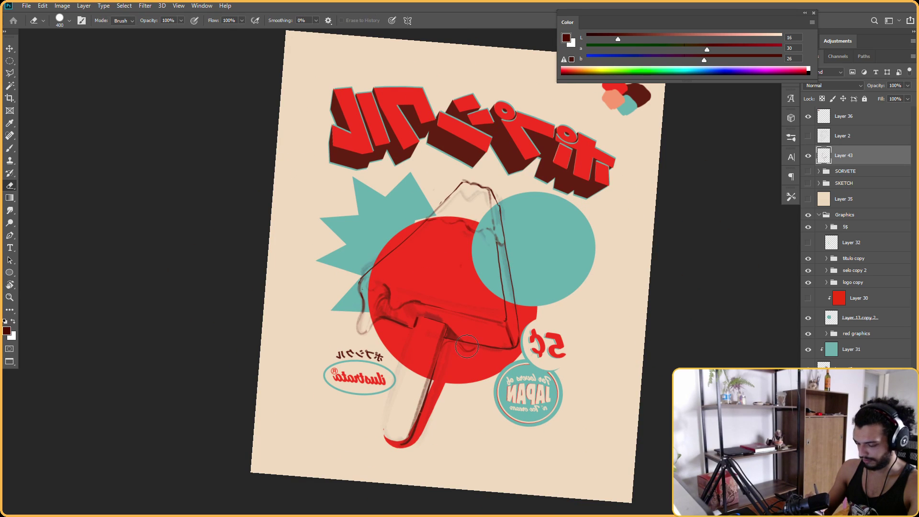
key("b")
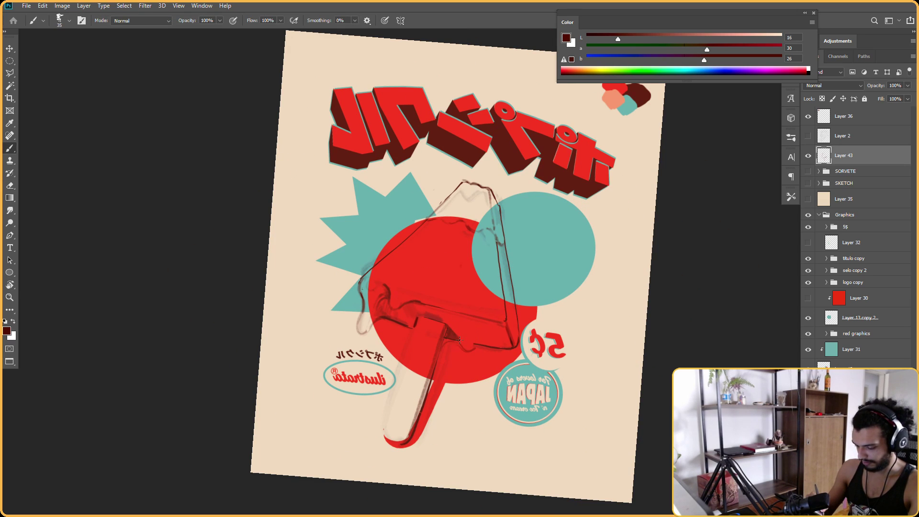
Refine the small drip's outline and shading beside the stick, alternating dark brown strokes with erasing
key("r")
mouse_move(578, 337)
left_mouse_down()
mouse_move(574, 283)
mouse_move(421, 144)
mouse_move(619, 311)
mouse_move(598, 346)
left_mouse_up()
key("b")
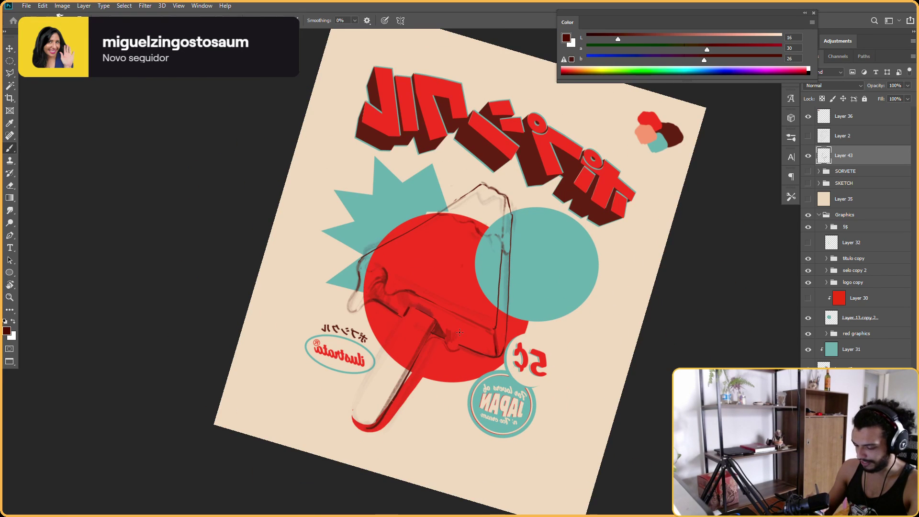
key("e")
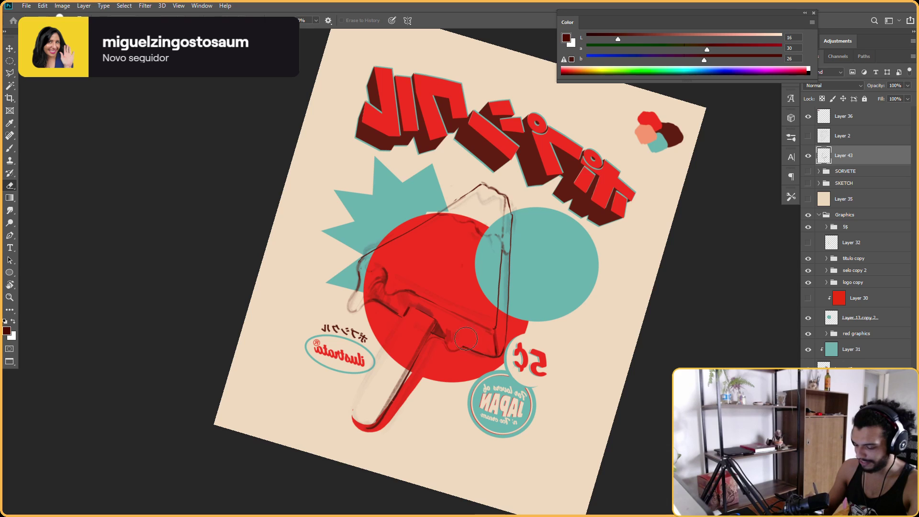
key("b")
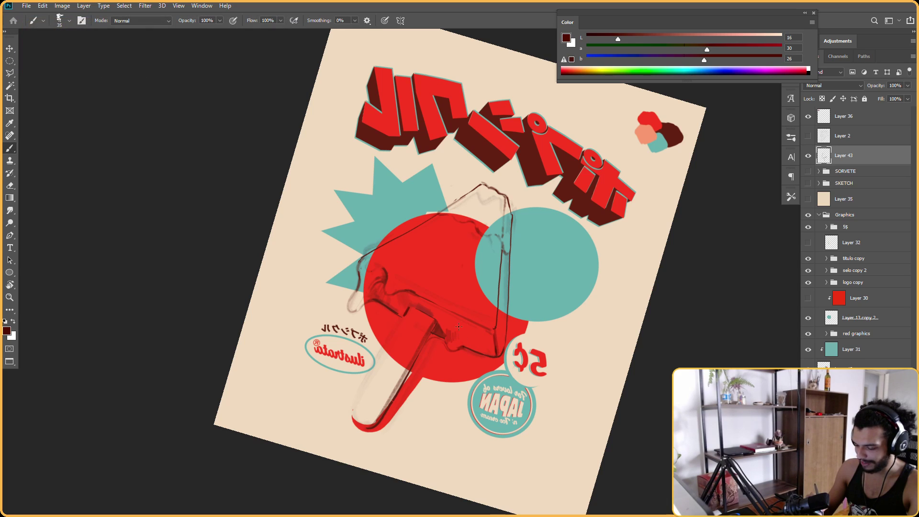
key("e")
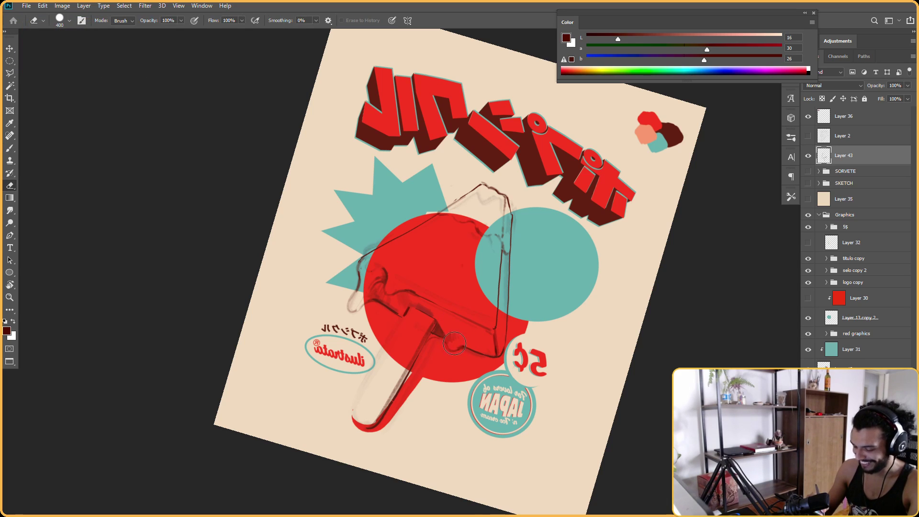
key("b")
Darken the shadow where the stick meets the popsicle's bottom edge and erase excess shading above the stick
key("r")
left_click_drag(517, 218, 537, 294)
key("b")
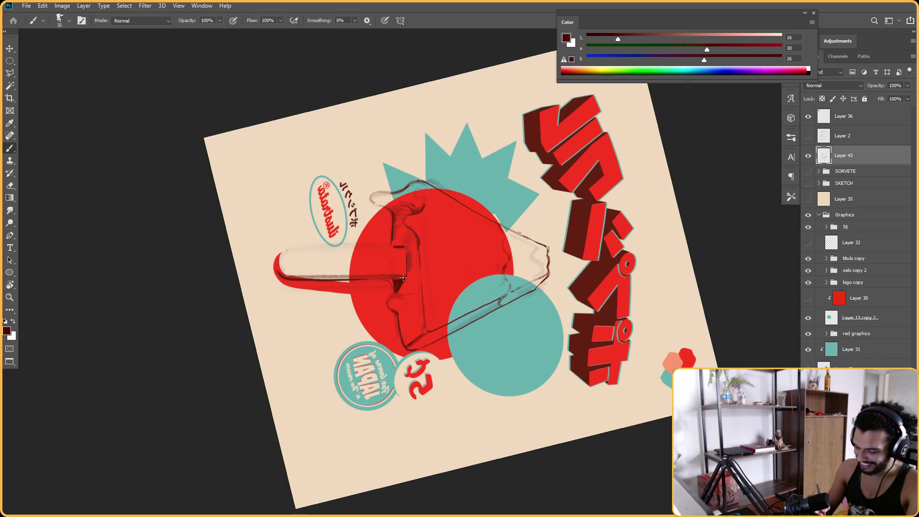
key("r")
mouse_move(399, 281)
left_mouse_down()
mouse_move(426, 316)
mouse_move(369, 311)
left_mouse_up()
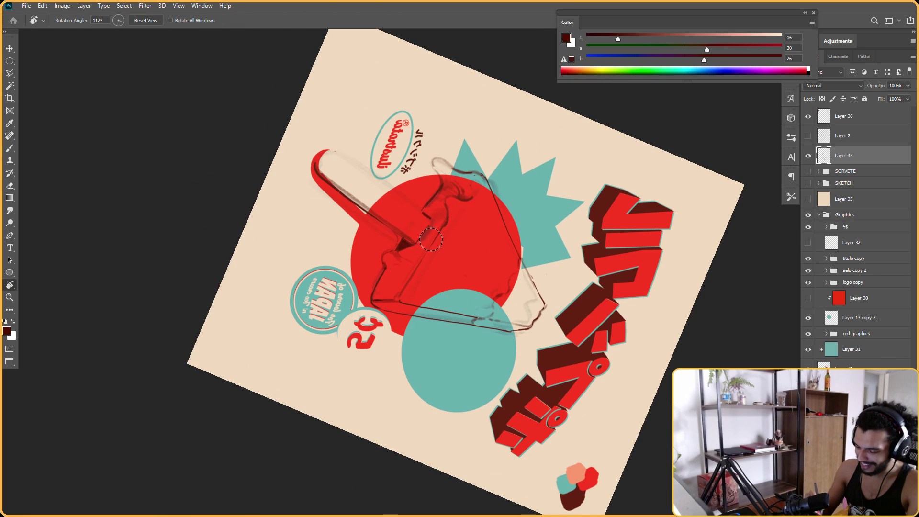
key("e")
Redraw the popsicle's melting bottom edge above the stick in dark brown and erase the stray lines along it
key("r")
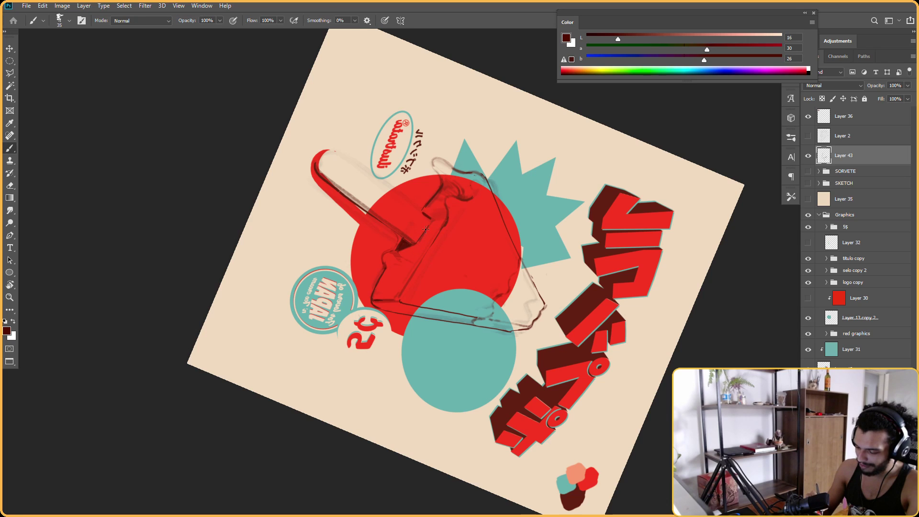
mouse_move(424, 239)
left_mouse_down()
mouse_move(565, 195)
mouse_move(538, 153)
mouse_move(602, 353)
mouse_move(529, 401)
left_mouse_up()
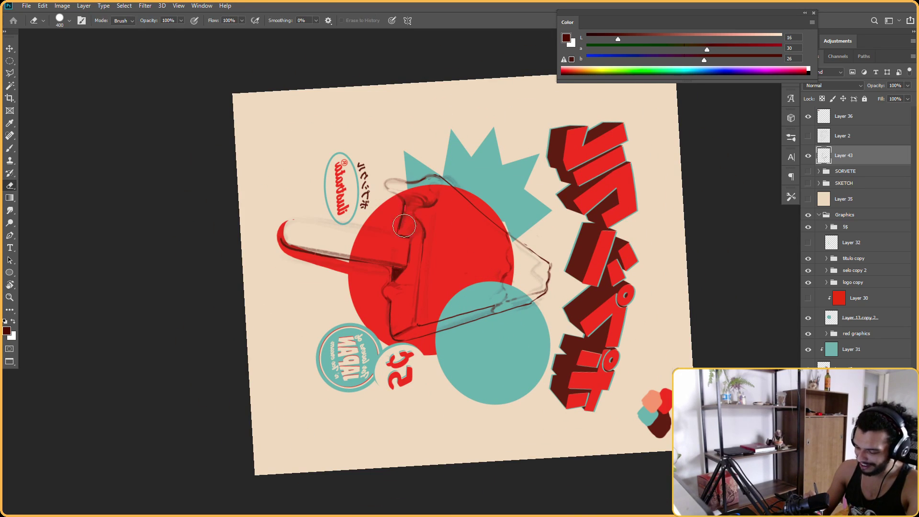
key("b")
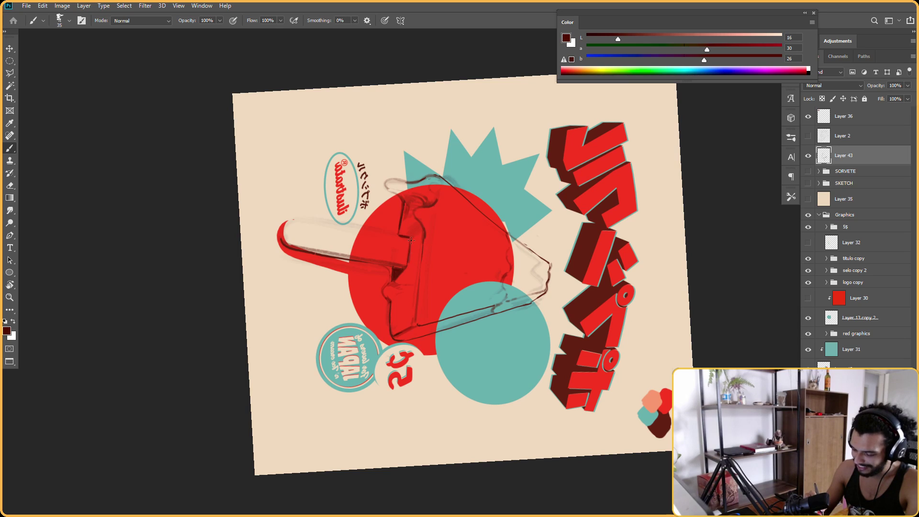
key("Escape")
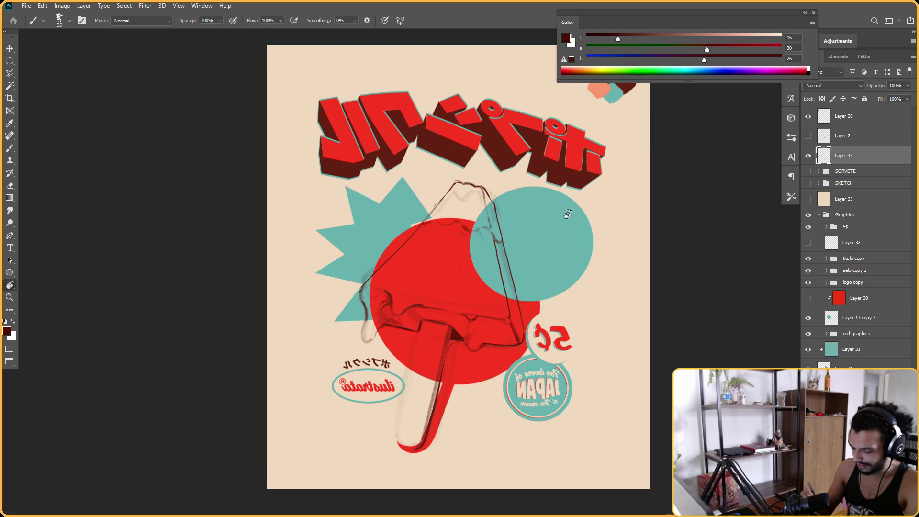
left_click_drag(450, 304, 431, 305)
key("e")
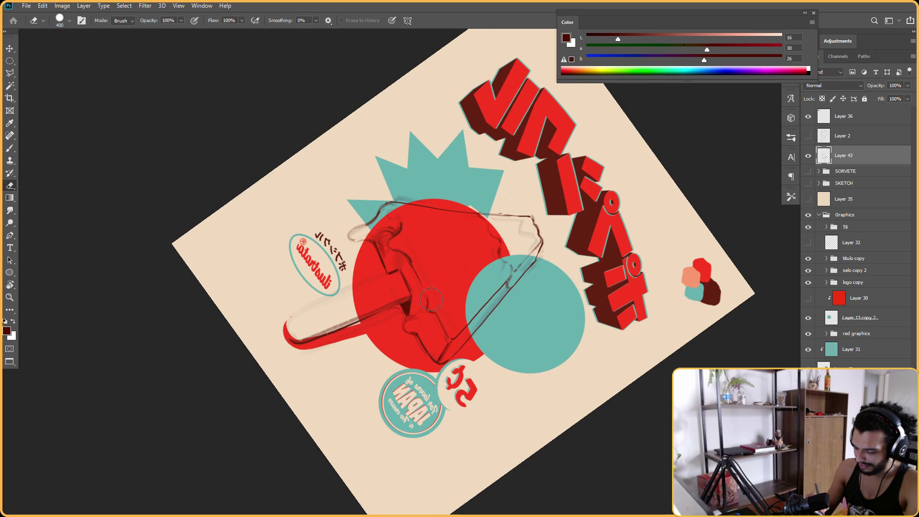
key("r")
mouse_move(589, 118)
left_mouse_down()
mouse_move(575, 173)
mouse_move(448, 206)
left_mouse_up()
key("b")
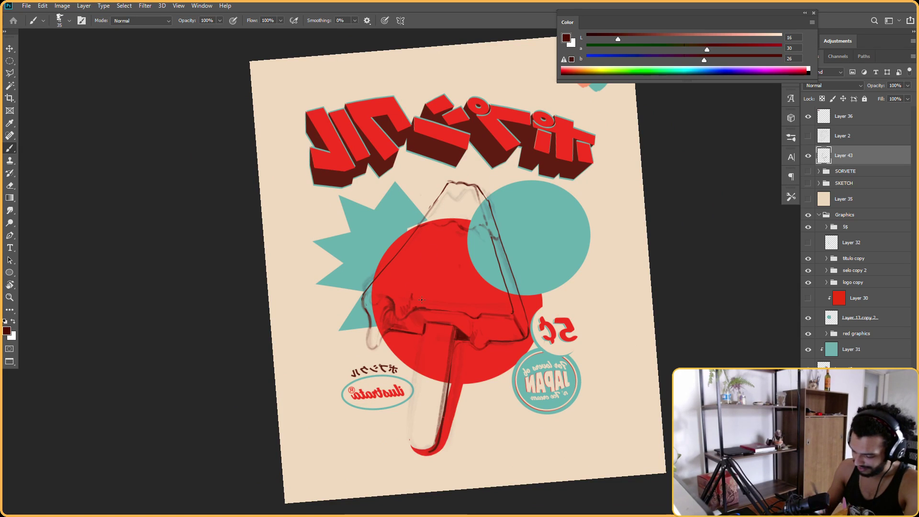
Rework the line where the bottom edge rises into the melted fold at the starburst-side corner
key("Escape")
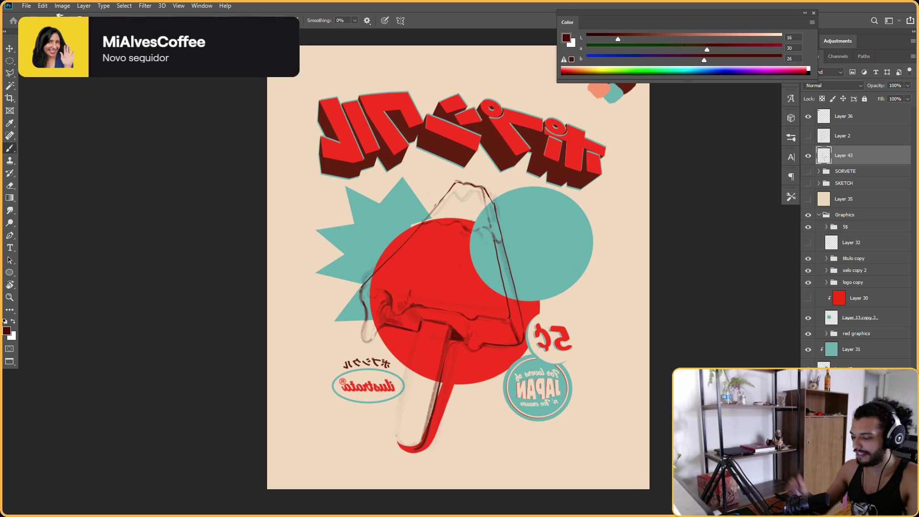
key("r")
left_click_drag(636, 188, 550, 413)
key("b")
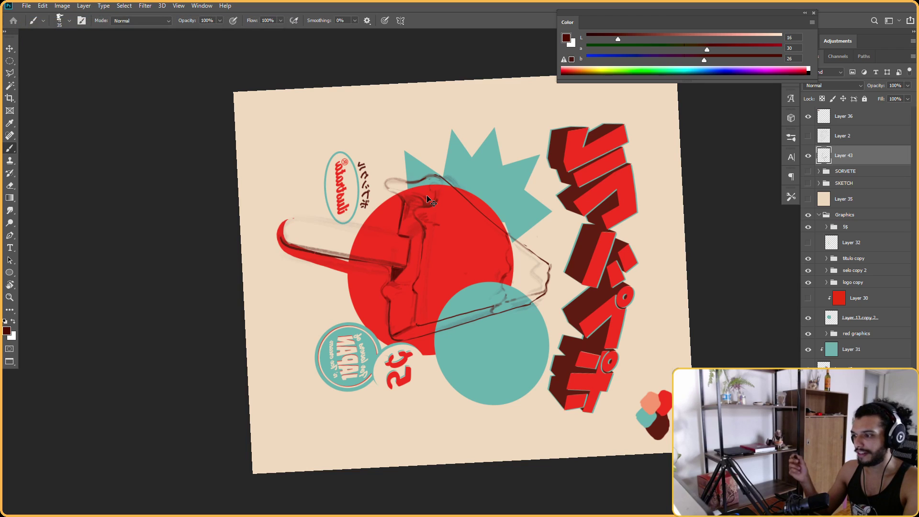
key("r")
mouse_move(501, 318)
left_mouse_down()
mouse_move(496, 215)
mouse_move(445, 207)
left_mouse_up()
left_click_drag(455, 319, 476, 318)
key("b")
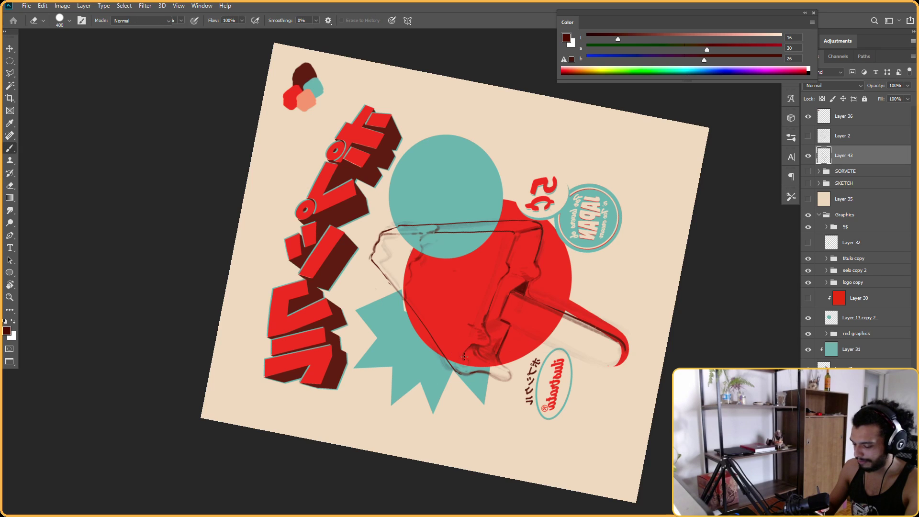
Shape the curled melt fold at the starburst-side corner, alternating dark brown strokes with erasing
key("r")
mouse_move(431, 189)
left_mouse_down()
mouse_move(541, 224)
mouse_move(551, 251)
left_mouse_up()
key("b")
key("r")
mouse_move(376, 264)
left_mouse_down()
mouse_move(380, 297)
mouse_move(371, 286)
mouse_move(419, 331)
mouse_move(490, 241)
left_mouse_up()
key("r")
key("e")
key("r")
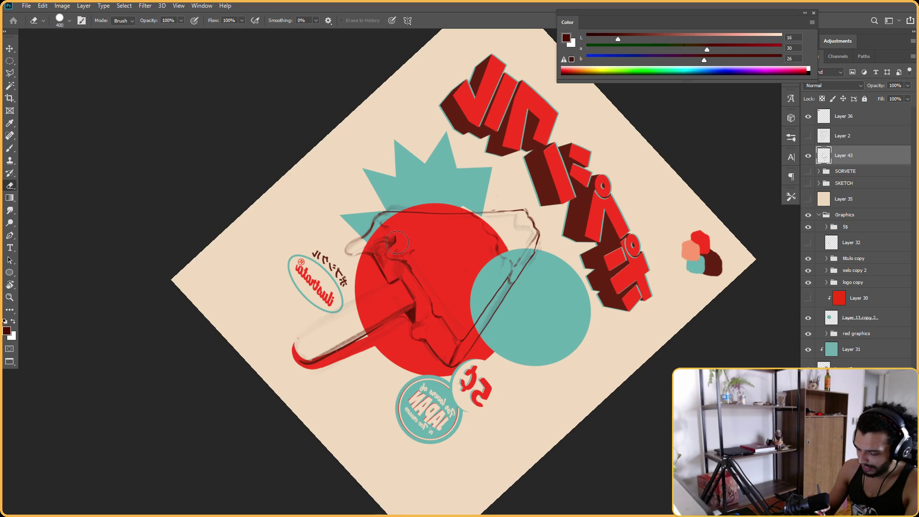
key("b")
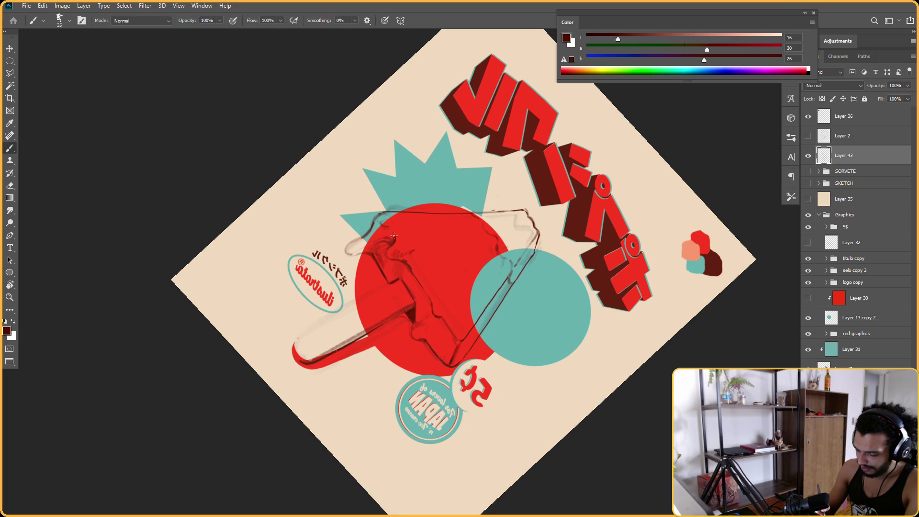
key("Escape")
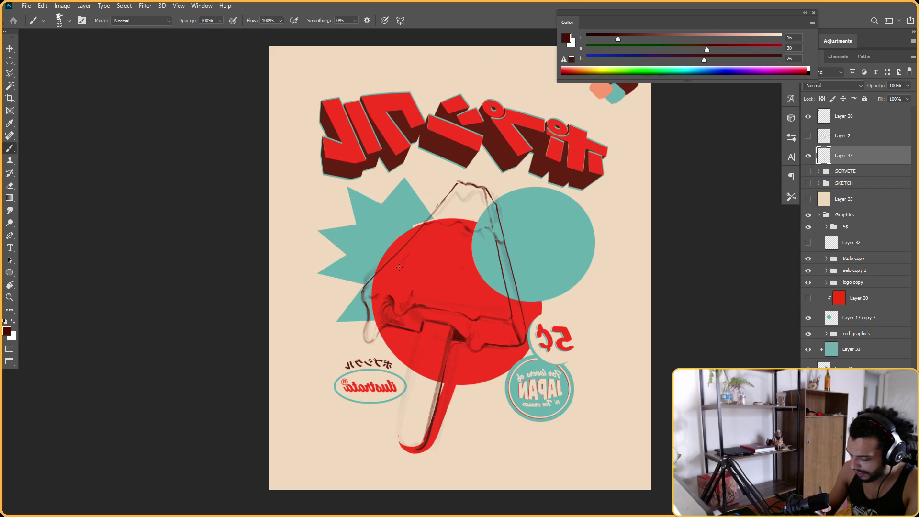
Paint a small bump on the popsicle's side edge by the starburst and flip the canvas view back to normal
key("r")
left_click_drag(416, 242, 405, 254)
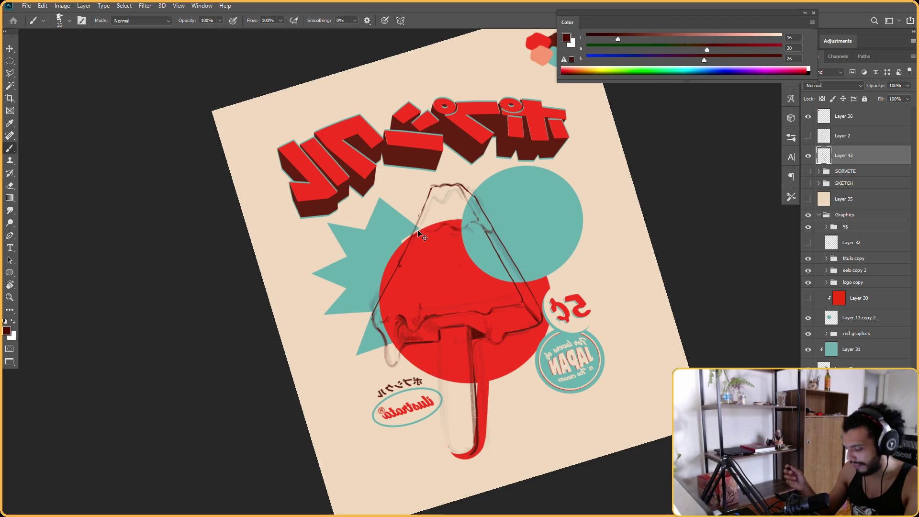
key("ctrl+h")
key("Escape")
key("r")
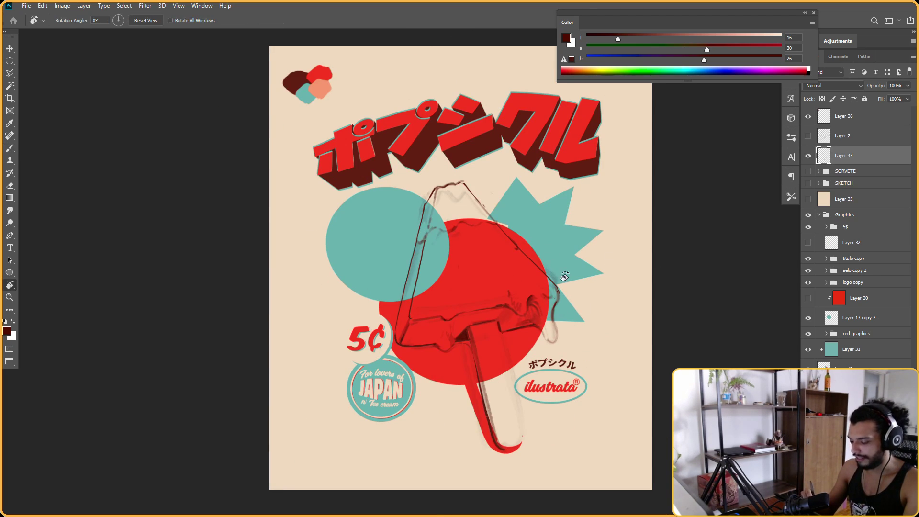
Redraw the long drip's outer edge where it leaves the lower corner over the starburst, erasing the earlier strokes
key("b")
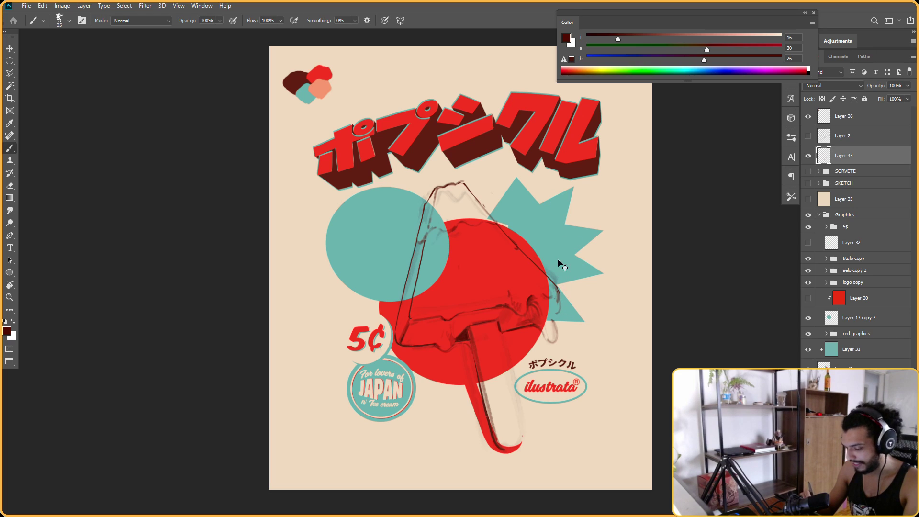
left_click_drag(554, 283, 556, 313)
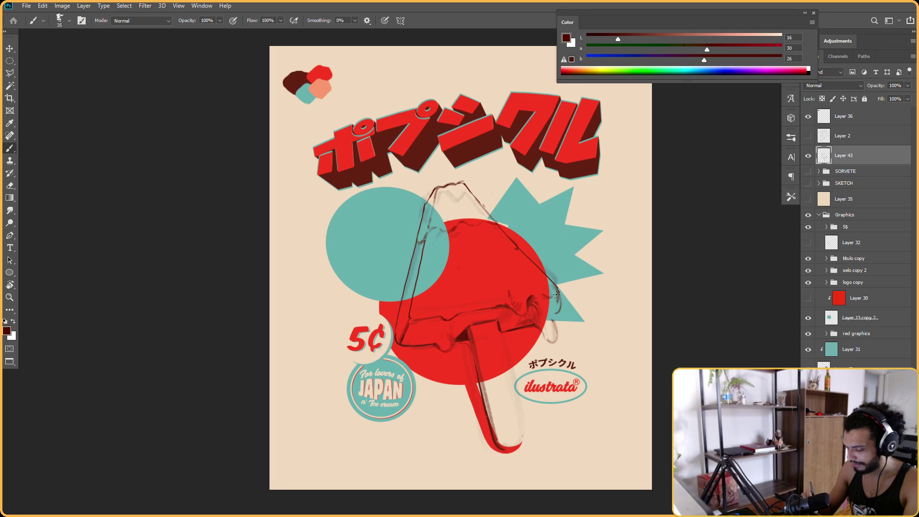
key("e")
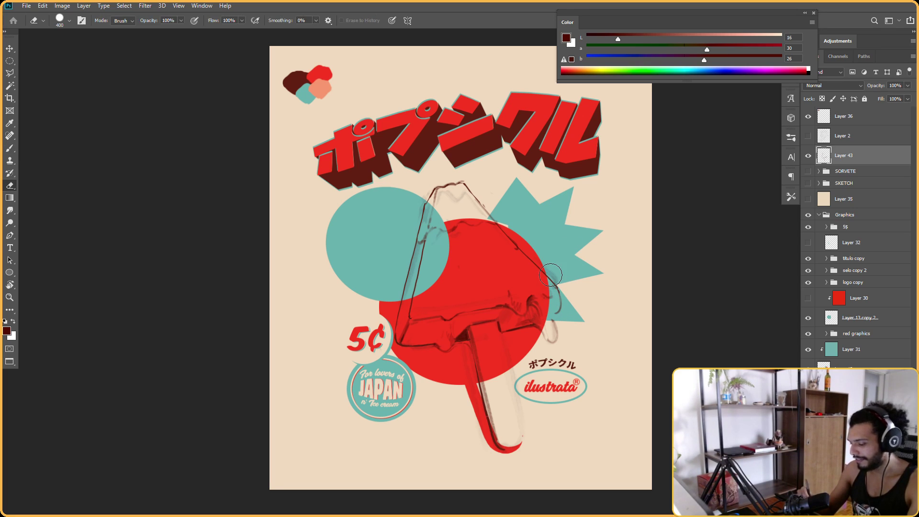
key("r")
left_click_drag(551, 275, 511, 348)
mouse_move(612, 266)
left_mouse_down()
mouse_move(608, 309)
mouse_move(595, 204)
left_mouse_up()
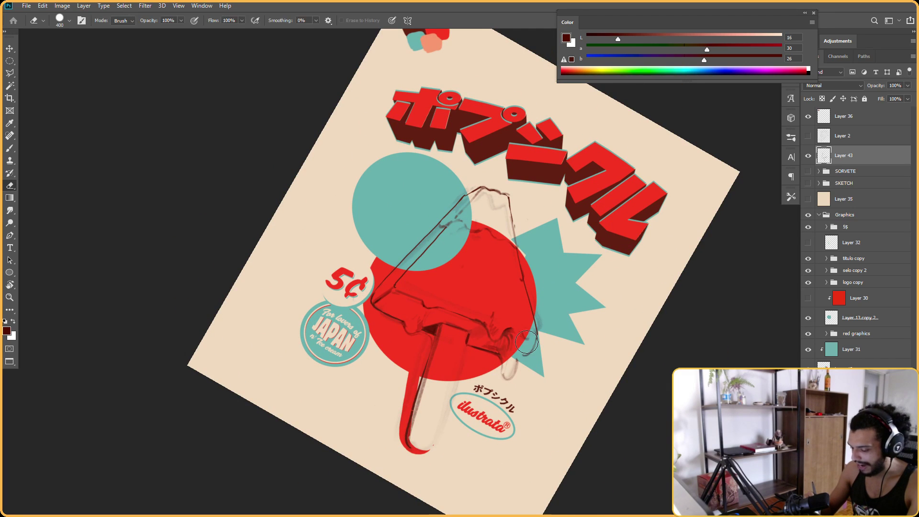
key("b")
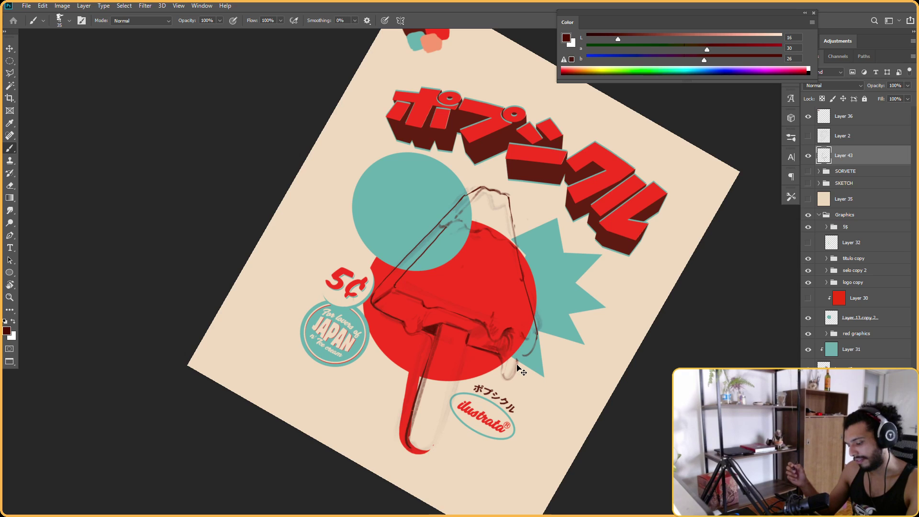
key("Escape")
key("e")
mouse_move(550, 300)
left_mouse_down()
mouse_move(553, 314)
mouse_move(557, 302)
left_mouse_up()
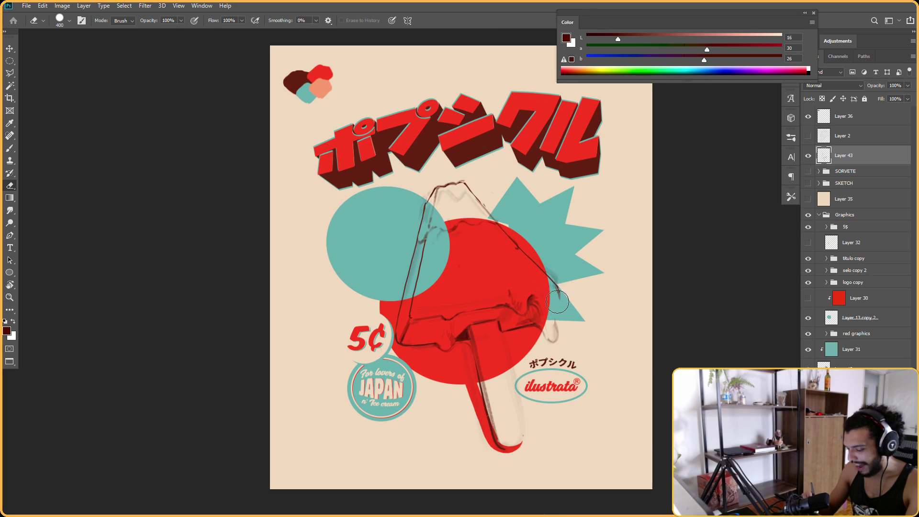
key("b")
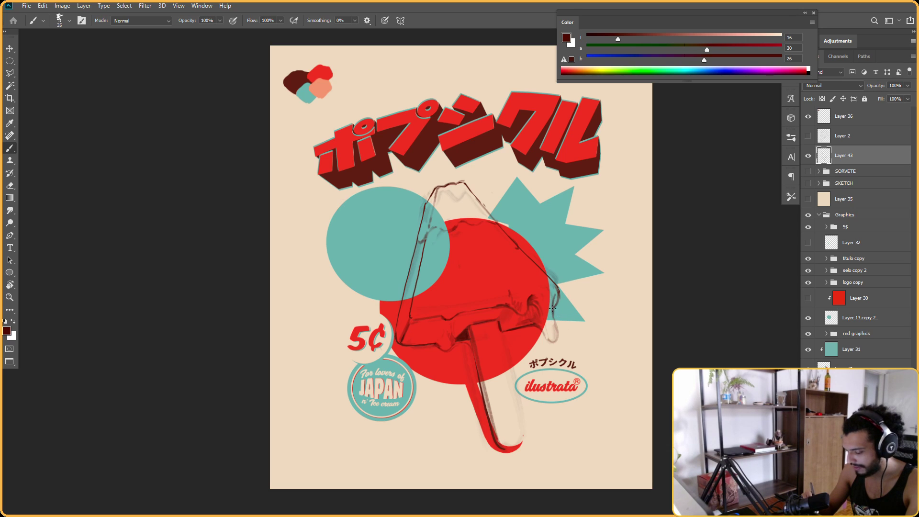
Outline the long drip's rounded tip in dark brown below the starburst
key("r")
left_click_drag(546, 265, 485, 452)
key("Escape")
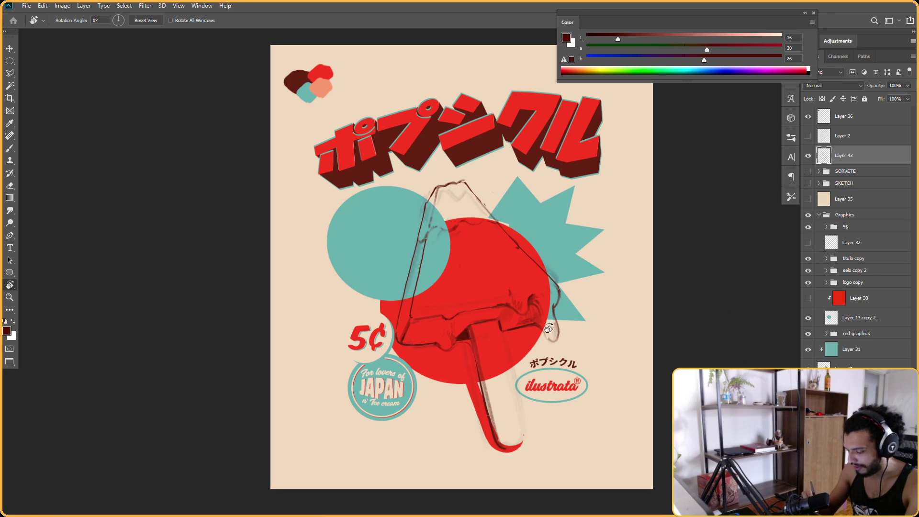
key("b")
left_click_drag(536, 324, 544, 334)
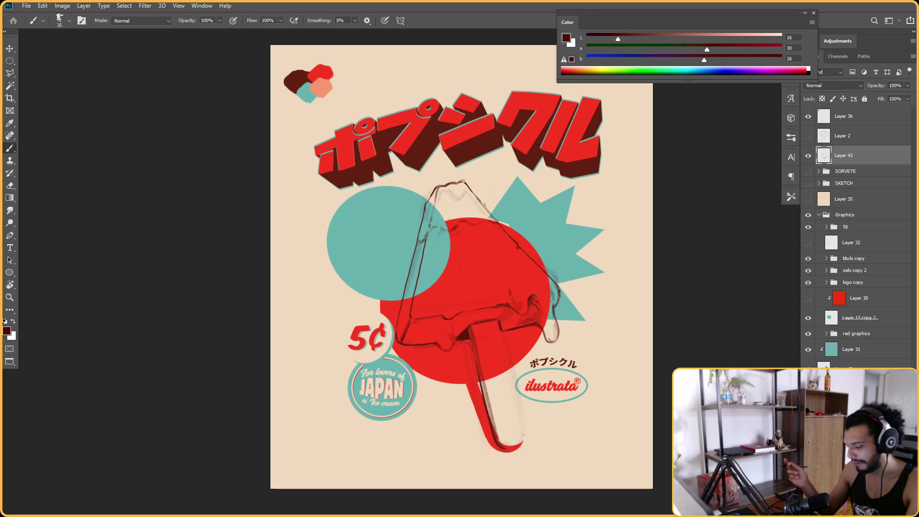
Refine the long drip's tip and its inner edge up to the popsicle's bottom edge, erasing excess strokes
key("r")
mouse_move(642, 236)
left_mouse_down()
mouse_move(566, 369)
mouse_move(464, 374)
left_mouse_up()
key("e")
key("b")
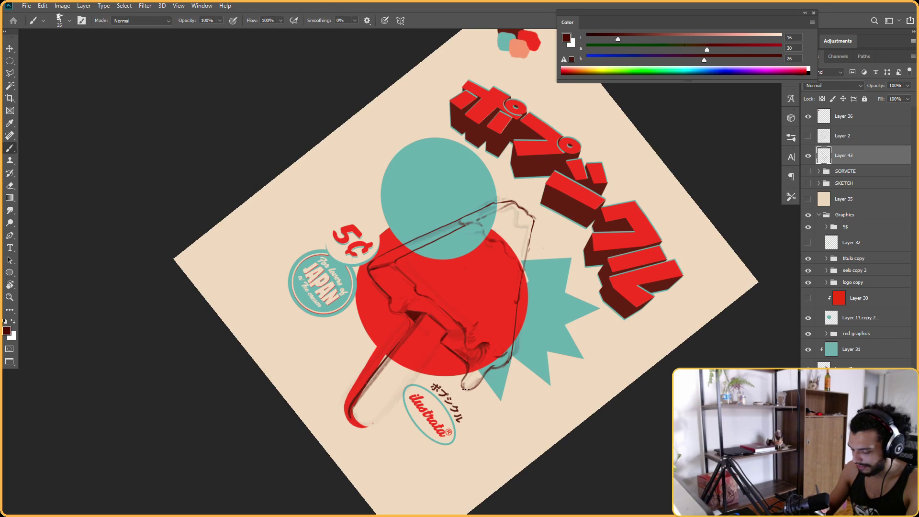
left_click_drag(463, 340, 448, 363)
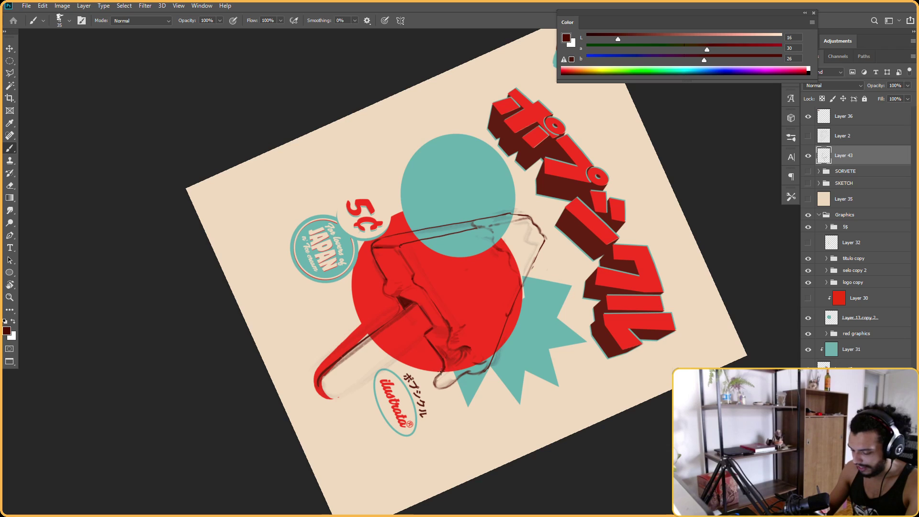
key("r")
mouse_move(443, 367)
left_mouse_down()
mouse_move(364, 268)
mouse_move(394, 210)
left_mouse_up()
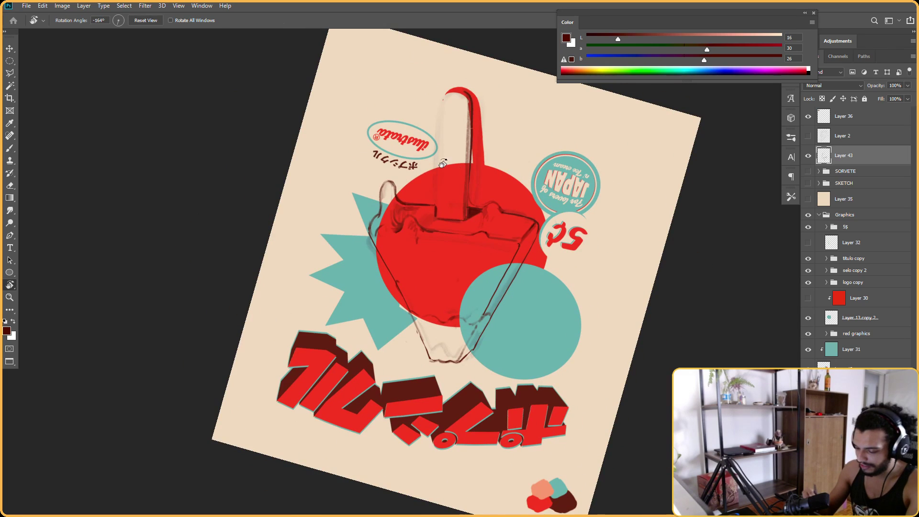
key("Escape")
key("e")
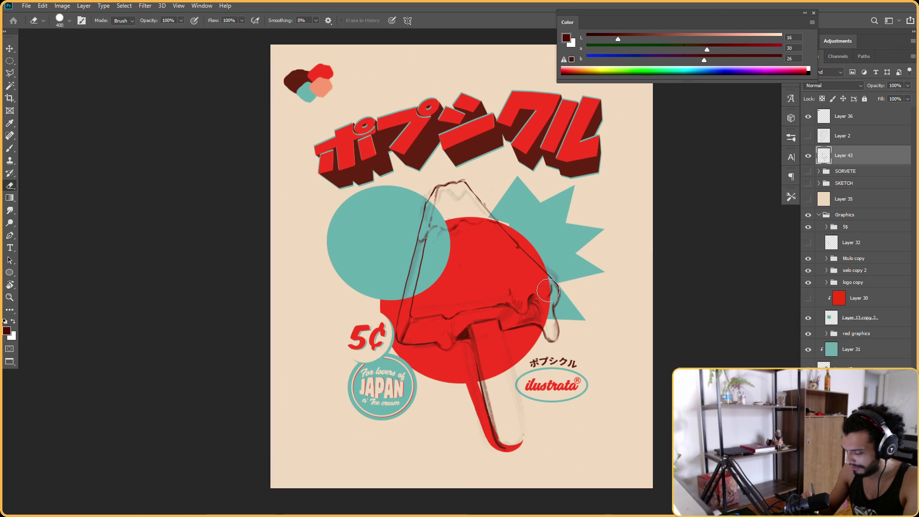
Enlarge the brush and paint broader dark brown shading inside the curled melt fold beside the long drip
key("b")
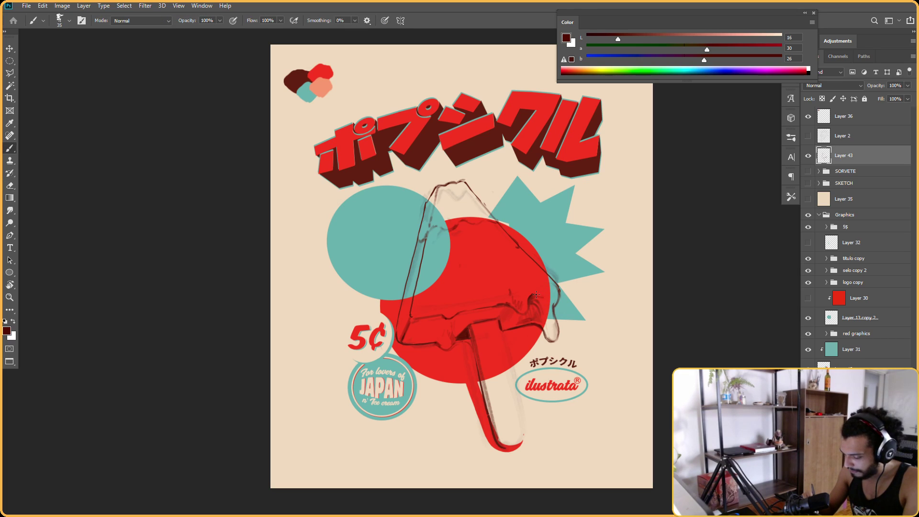
left_click_drag(546, 289, 504, 338)
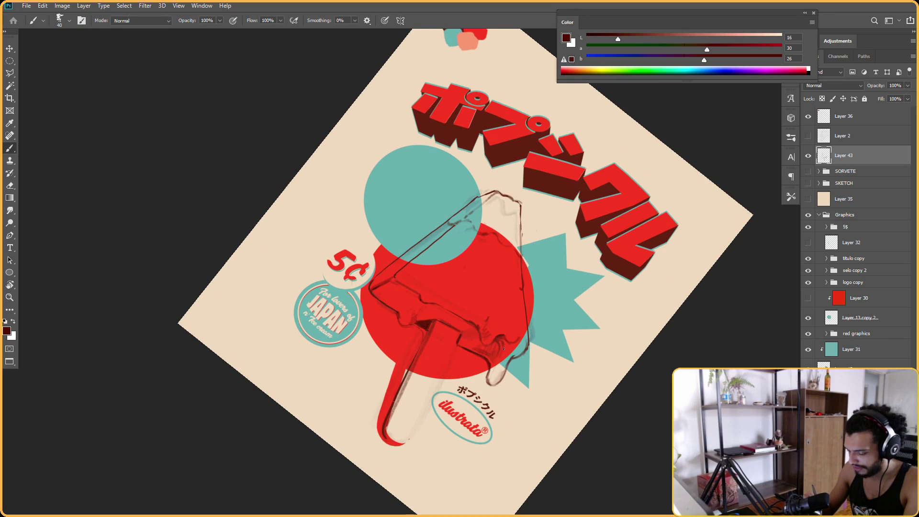
key("bracketright")
key("bracketright")
key("bracketright")
key("bracketright")
key("bracketright")
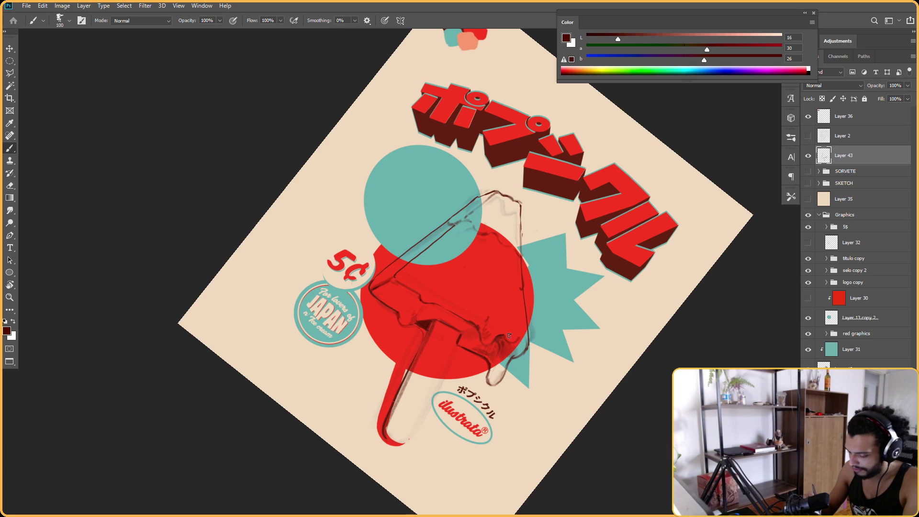
Clean up the curled melt fold beside the long drip by alternately erasing stray shading and repainting its dark brown contour
key("e")
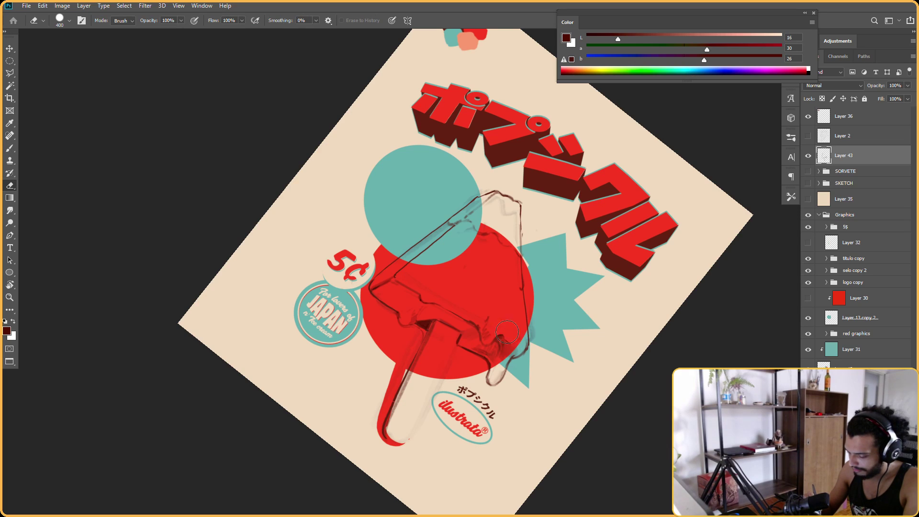
key("b")
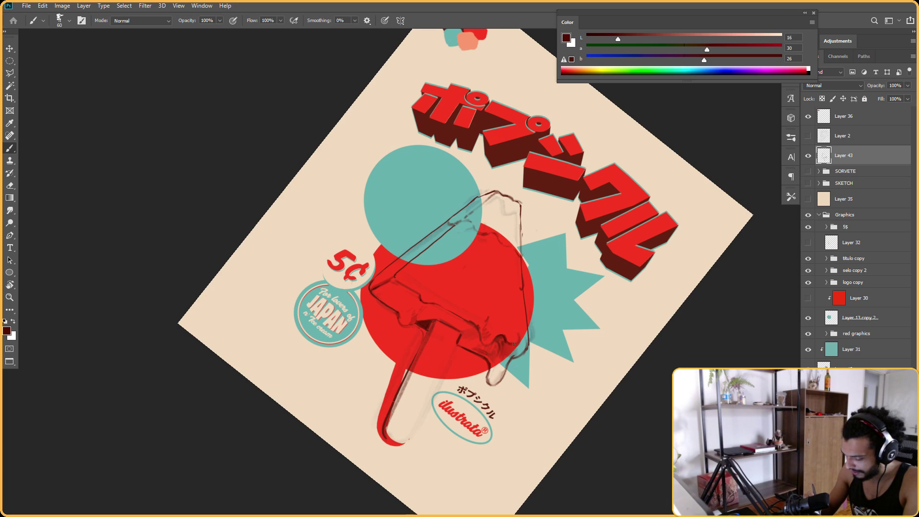
key("e")
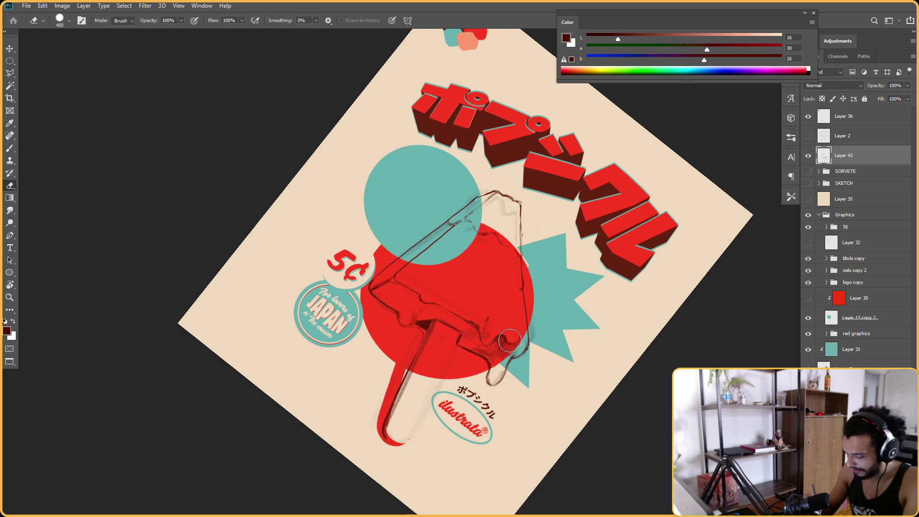
key("b")
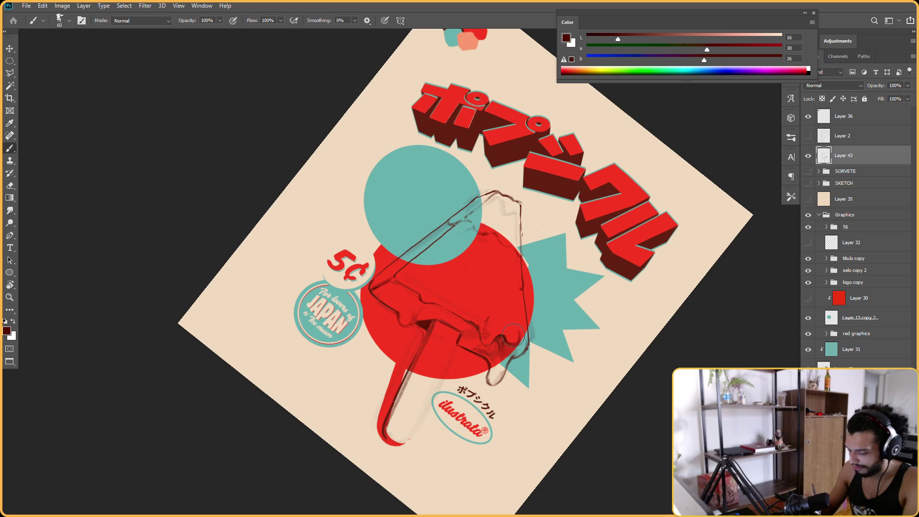
key("e")
key("b")
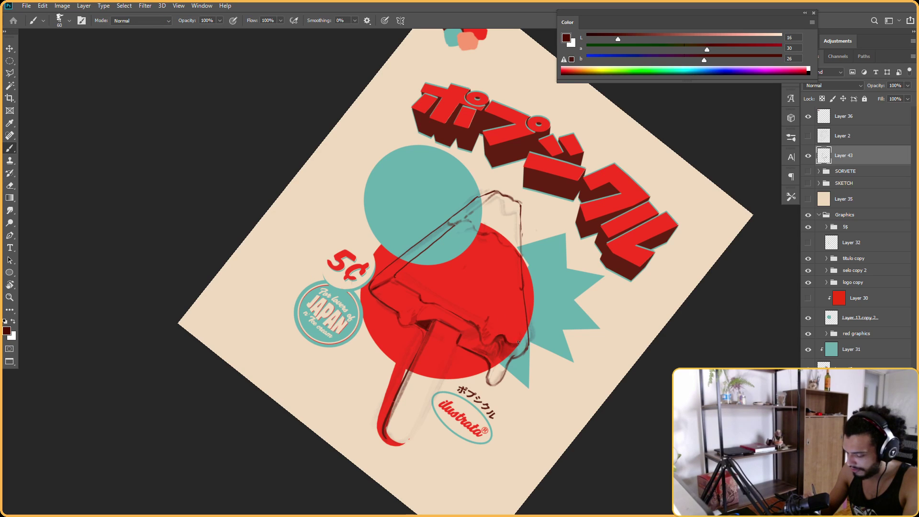
Reduce the brush to size 45 and rework the dark brown shading along the bottom edge between the stick and the long drip
key("r")
left_click_drag(517, 352, 500, 392)
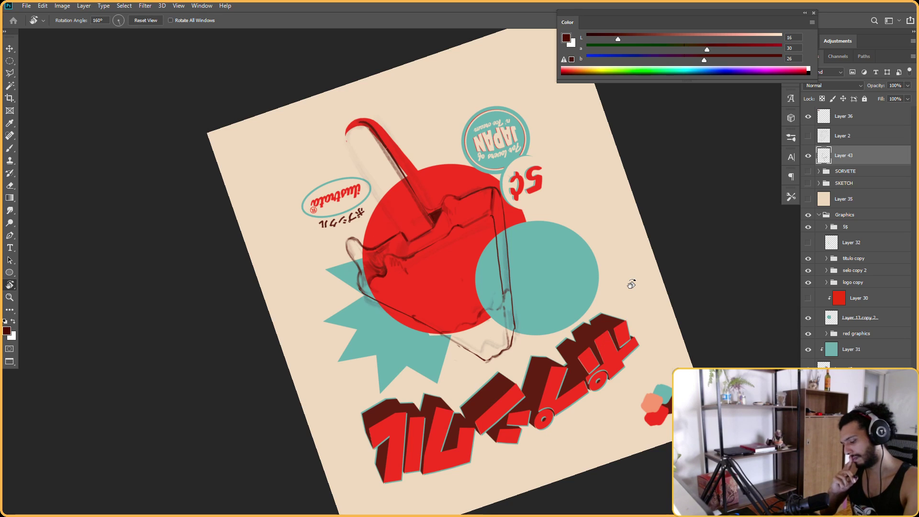
key("Escape")
key("b")
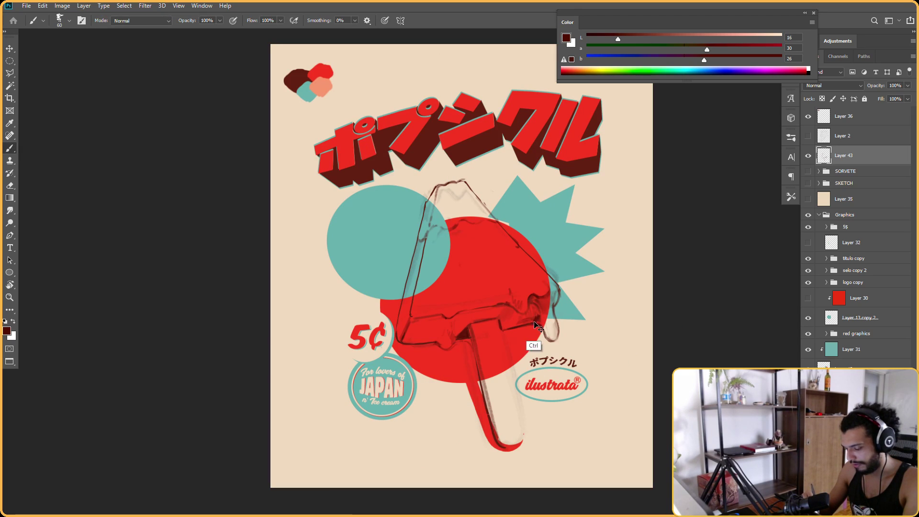
key("r")
left_click_drag(593, 325, 397, 194)
left_click_drag(554, 296, 422, 288)
key("Escape")
left_click_drag(632, 205, 639, 292)
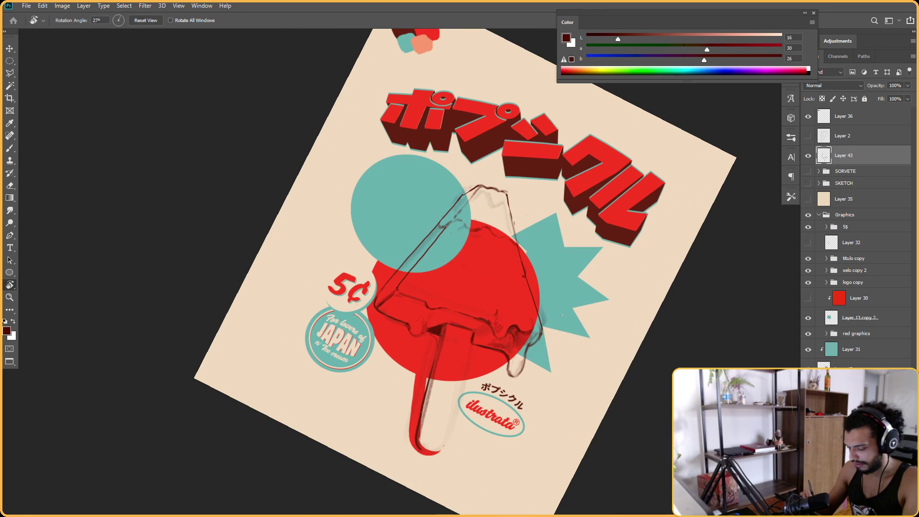
key("b")
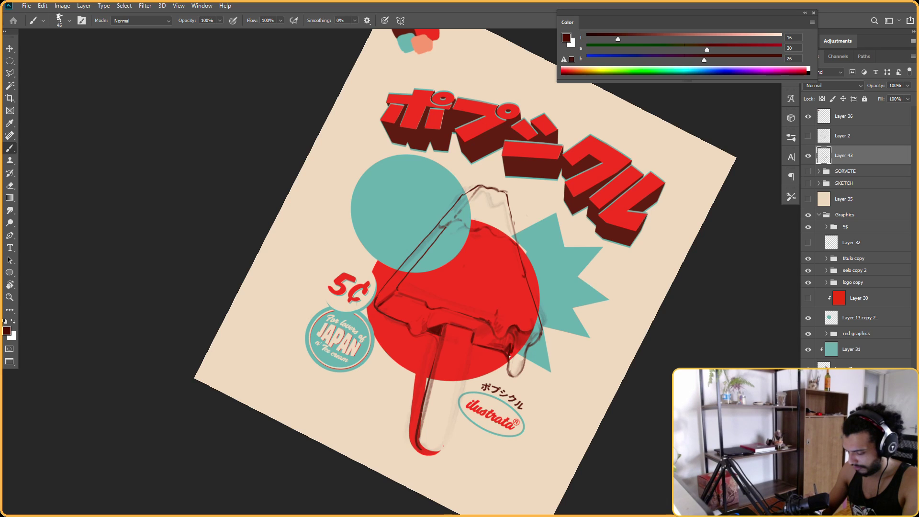
Tidy the long drip's inner edge where it meets the popsicle's bottom edge, erasing excess strokes
key("r")
mouse_move(509, 357)
left_mouse_down()
mouse_move(542, 231)
mouse_move(546, 286)
left_mouse_up()
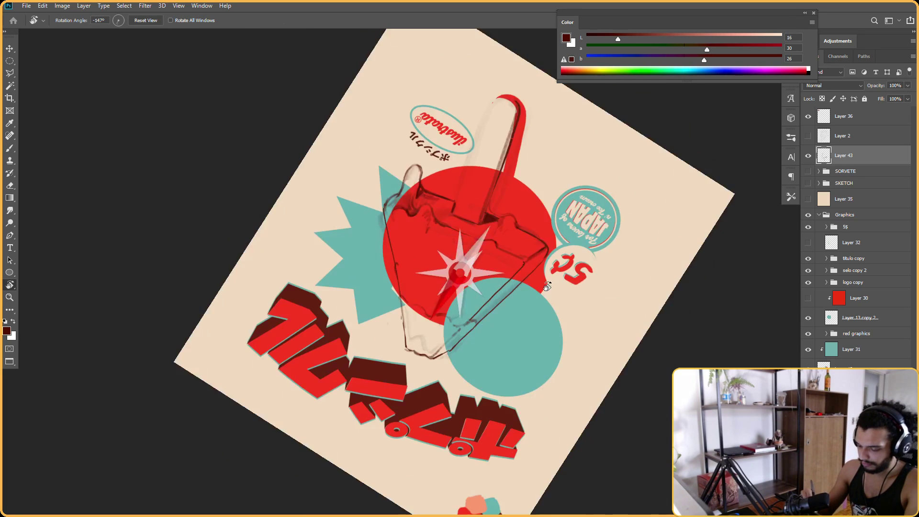
key("b")
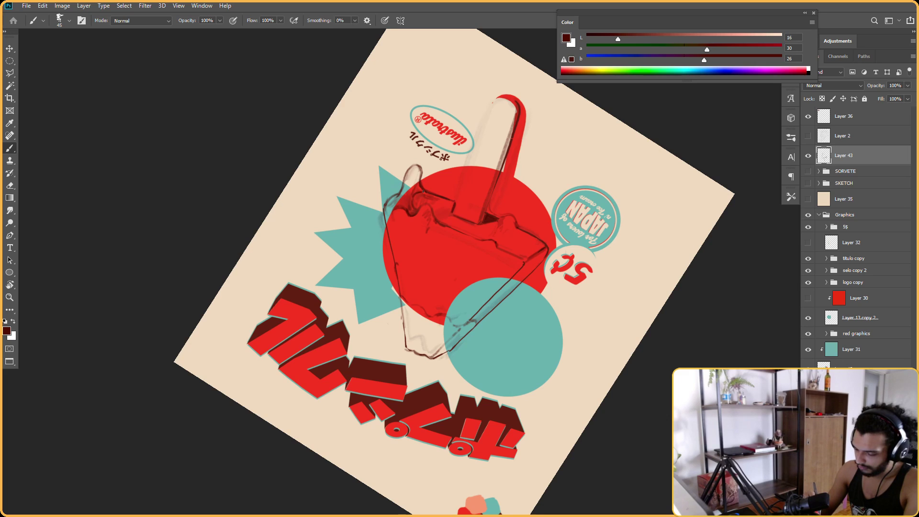
key("r")
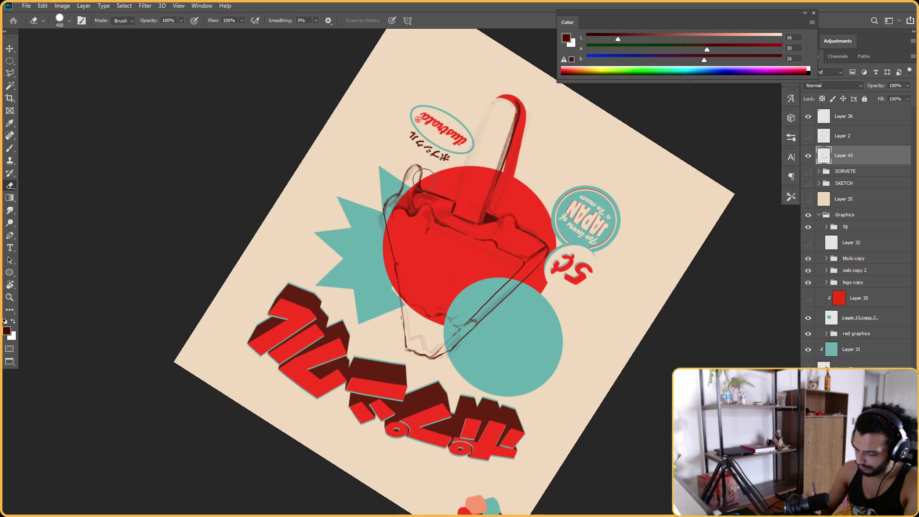
mouse_move(426, 182)
left_mouse_down()
mouse_move(601, 328)
mouse_move(594, 346)
left_mouse_up()
key("b")
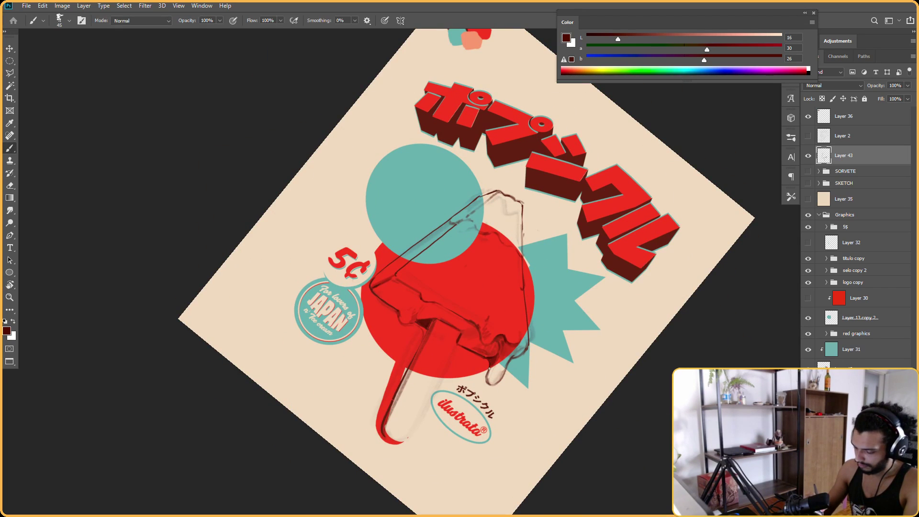
Redraw the wavy melt line above the small drip near the 5¢ badge, erasing the rough strokes along it
key("r")
left_click_drag(474, 314, 429, 227)
key("b")
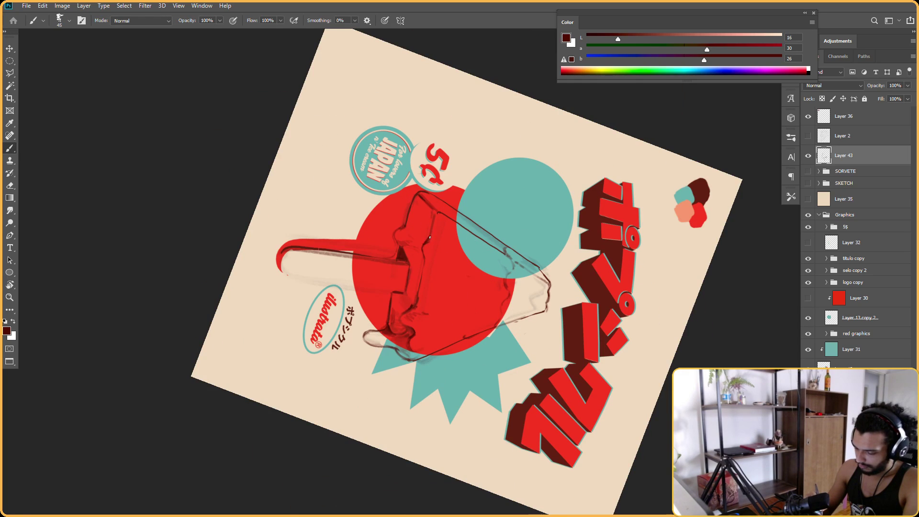
key("e")
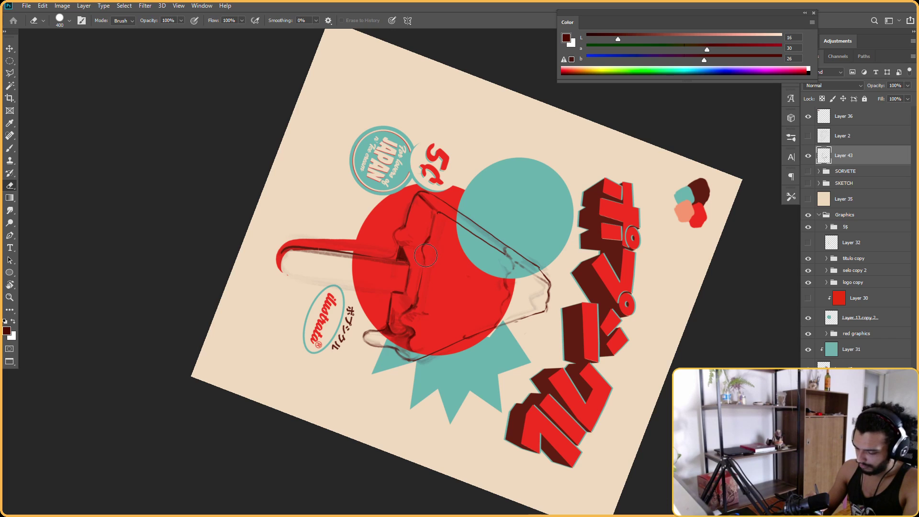
key("b")
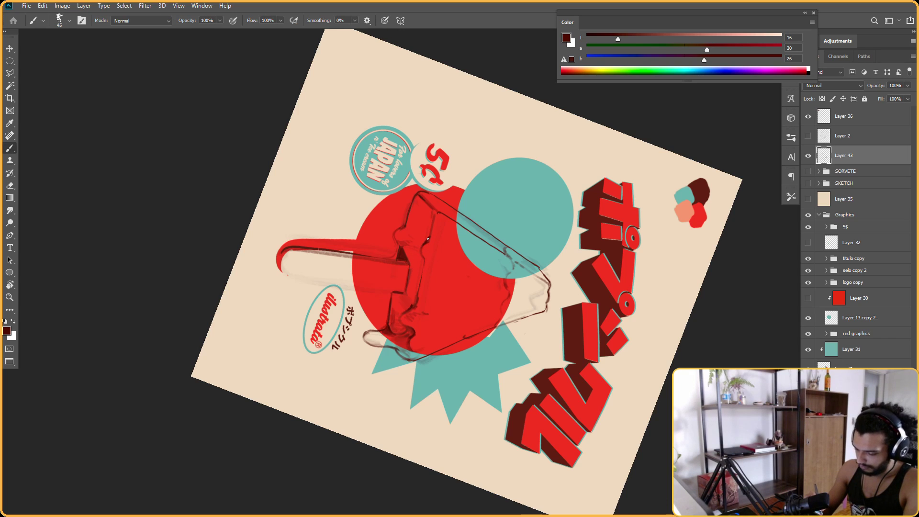
key("r")
mouse_move(533, 156)
left_mouse_down()
mouse_move(573, 324)
mouse_move(520, 380)
left_mouse_up()
key("b")
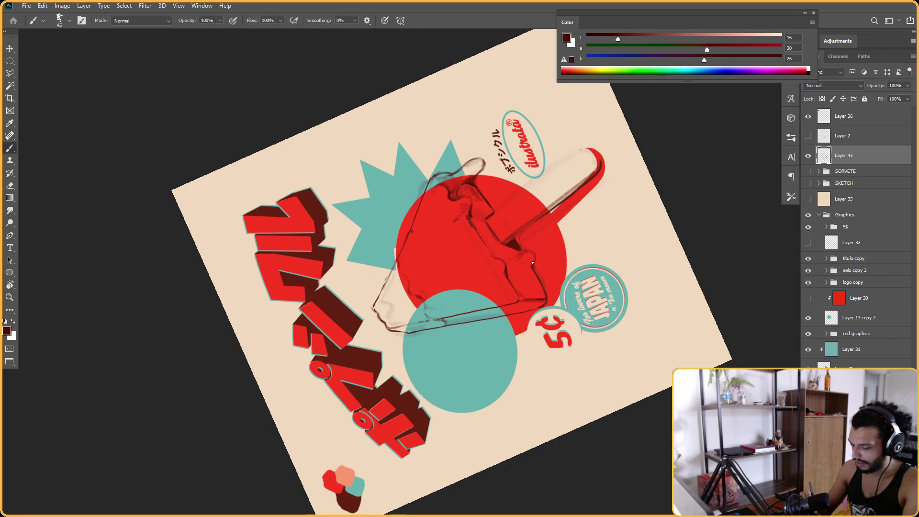
Strengthen the melt line in dark brown from the popsicle's lower corner near the 5¢ badge toward the stick
key("r")
key("Escape")
key("b")
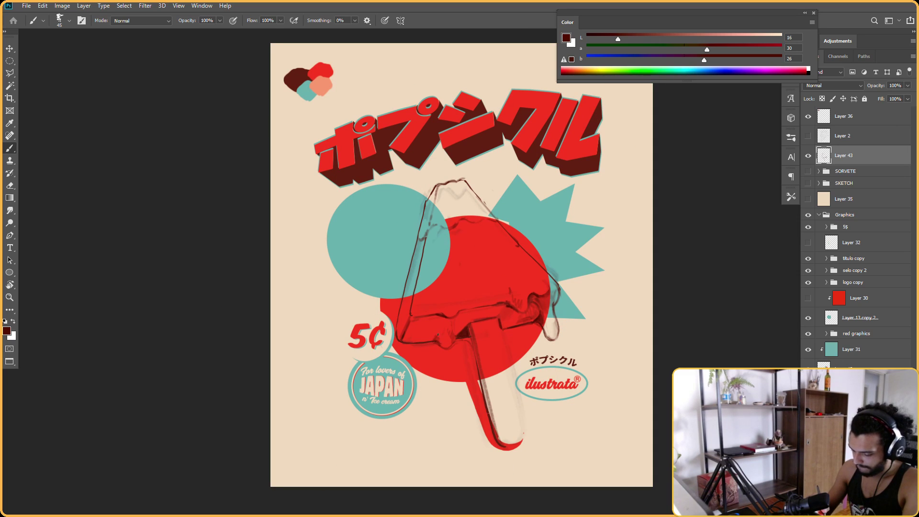
key("r")
mouse_move(427, 328)
left_mouse_down()
mouse_move(536, 335)
mouse_move(492, 437)
mouse_move(455, 268)
mouse_move(498, 278)
left_mouse_up()
key("b")
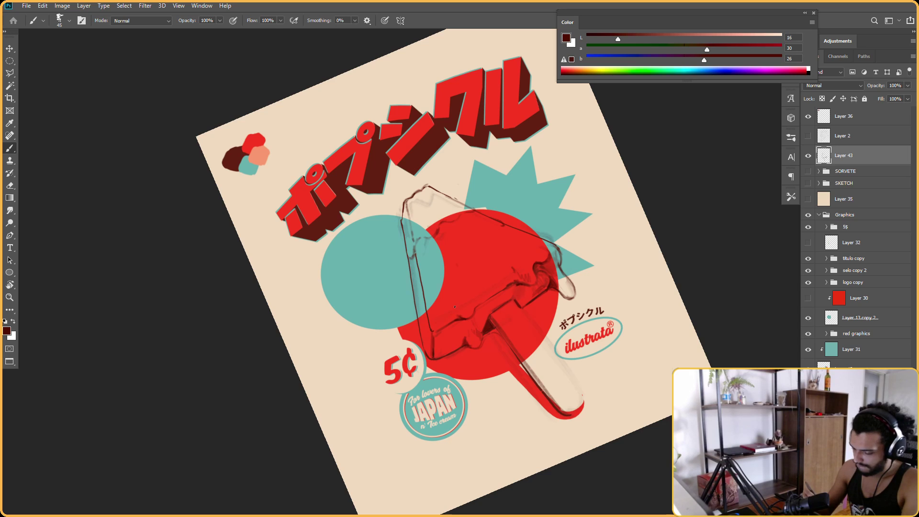
key("r")
key("Escape")
key("b")
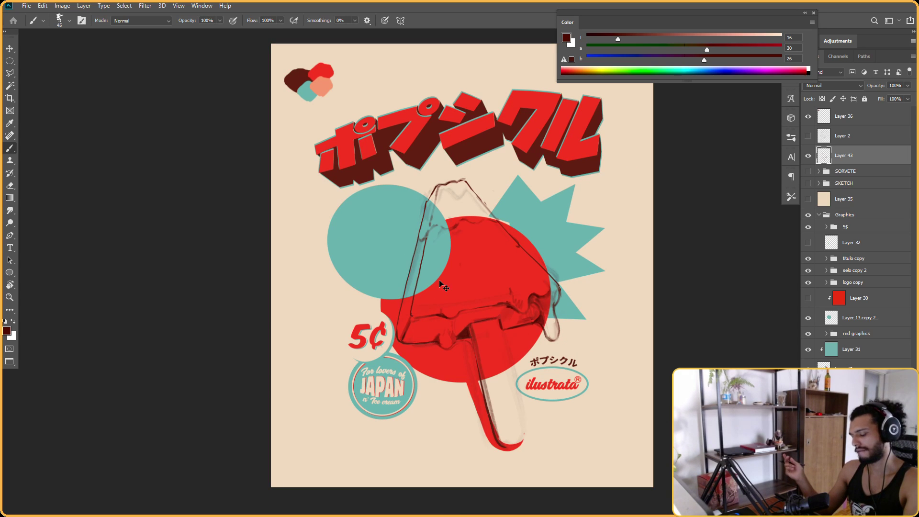
Reduce the brush to size 40 and refine the middle of the melt line above the stick, erasing excess strokes
key("r")
left_click_drag(528, 254, 485, 280)
key("b")
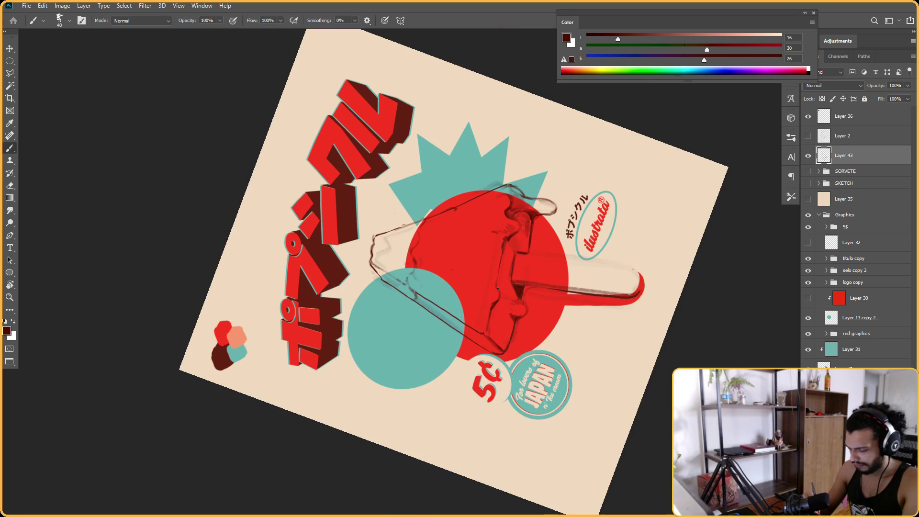
key("e")
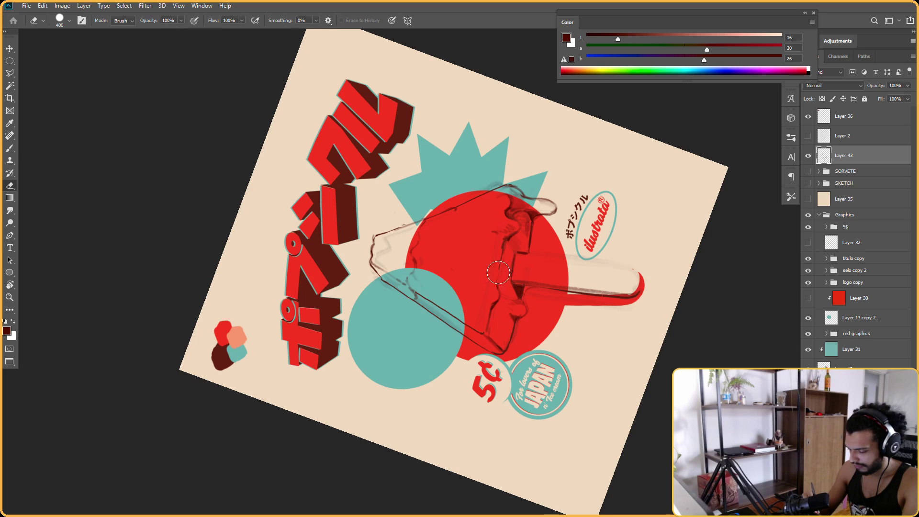
key("b")
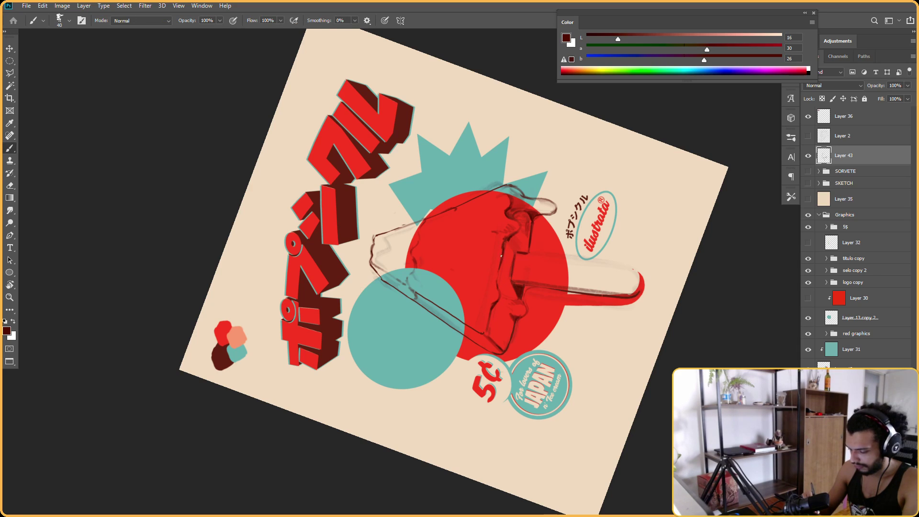
key("e")
key("r")
left_click_drag(496, 270, 464, 341)
key("b")
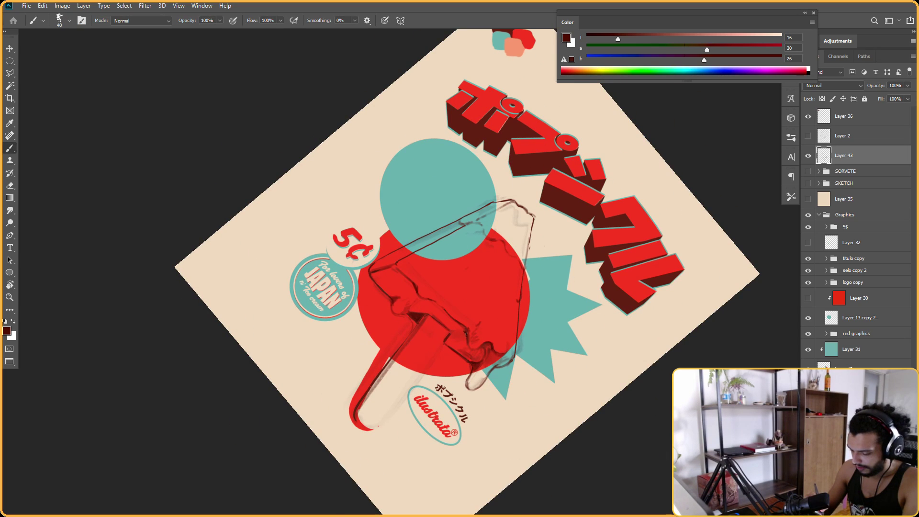
Erase the rough strokes beside the curled fold and redraw them as a short rounded drip hanging over the melt line
key("ctrl+0")
key("e")
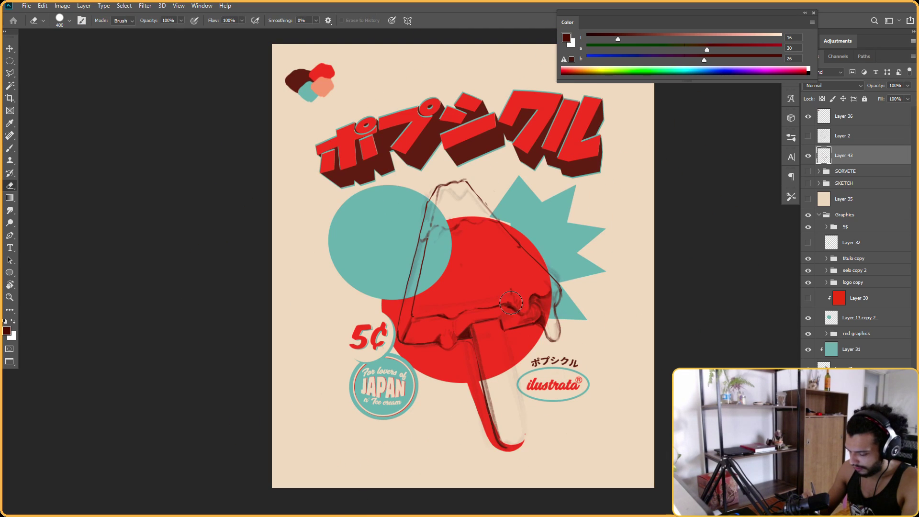
key("b")
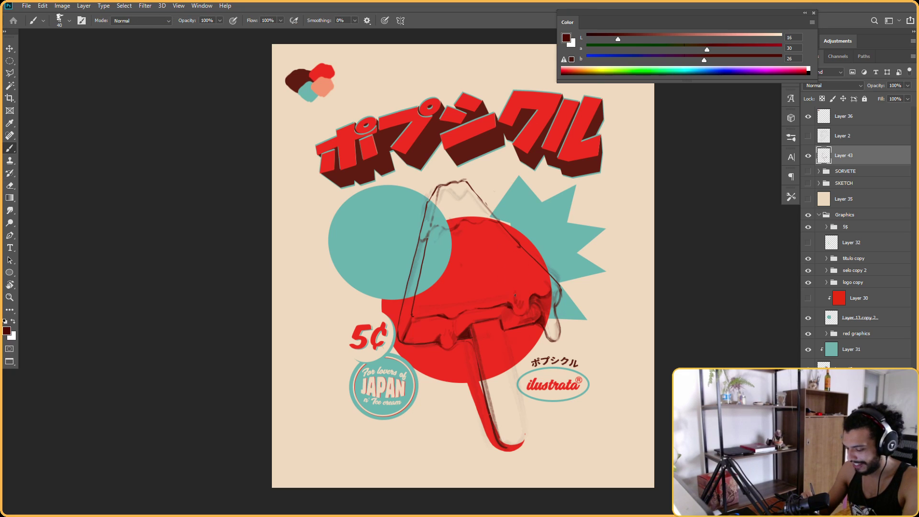
key("e")
key("b")
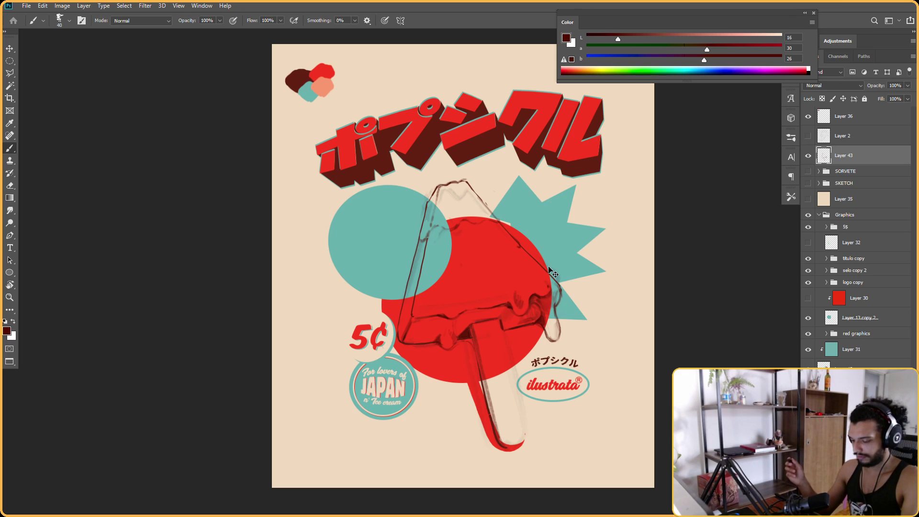
Outline the stick's faint long edge down to its rounded end in dark brown on the mirrored canvas, and restore the orientation
key("ctrl+shift+h")
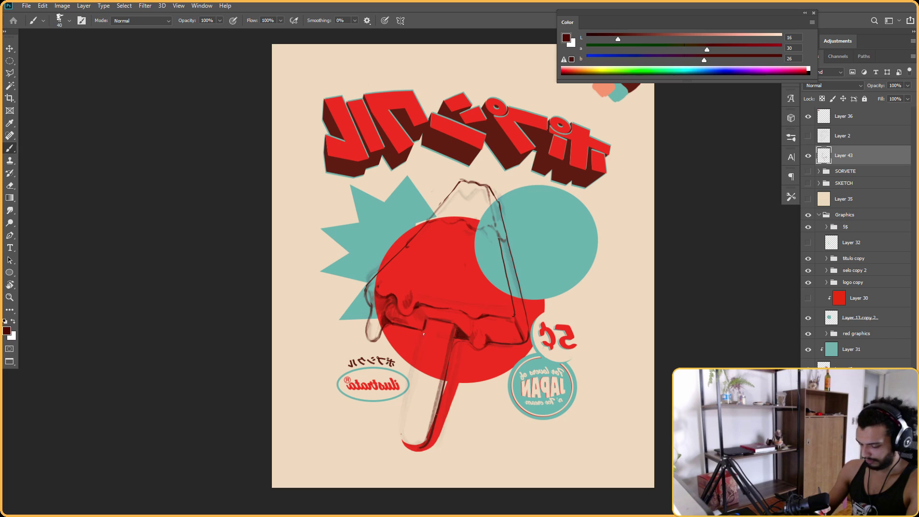
left_click_drag(416, 367, 404, 413)
left_click_drag(414, 371, 401, 434)
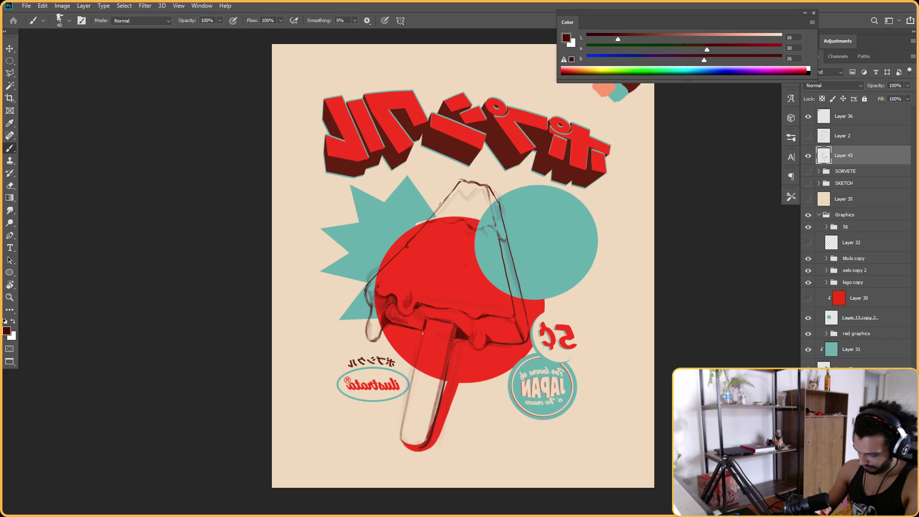
left_click_drag(622, 246, 575, 257)
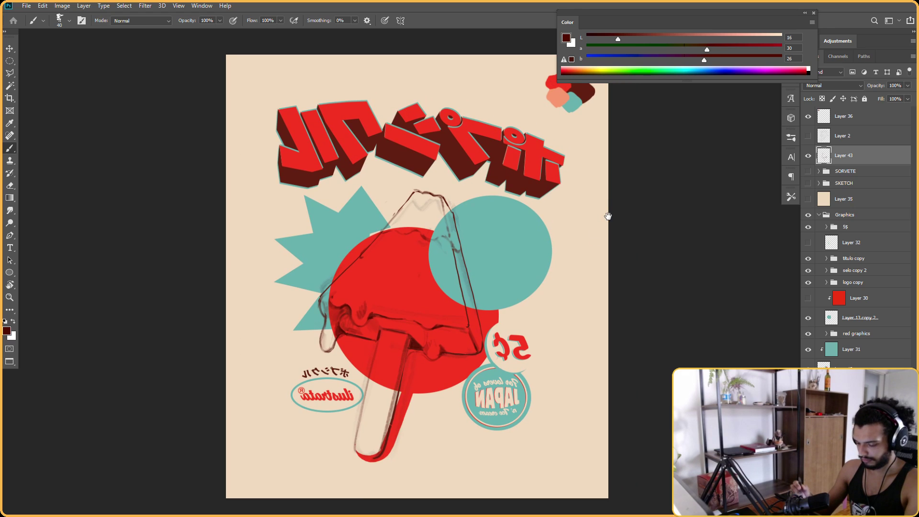
scroll(597, 218, "down", 2)
scroll(541, 272, "up", 1)
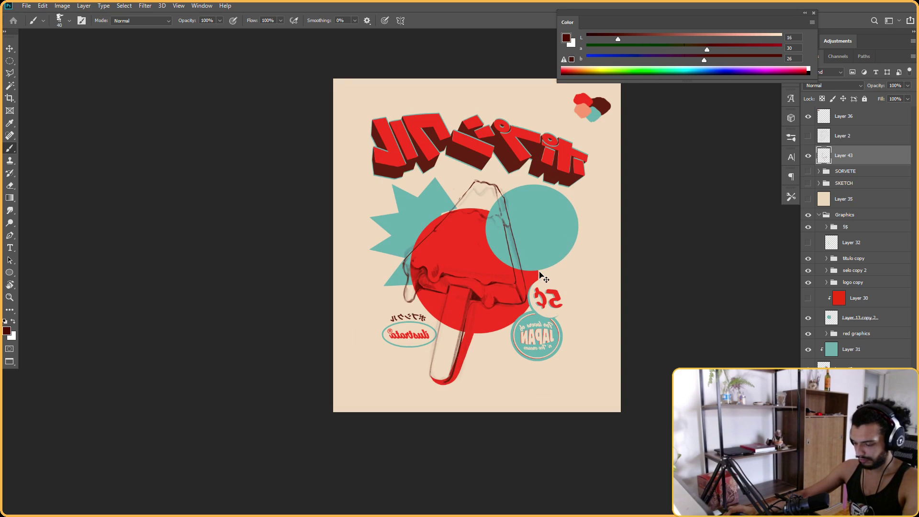
key("ctrl+shift+h")
scroll(501, 313, "up", 4)
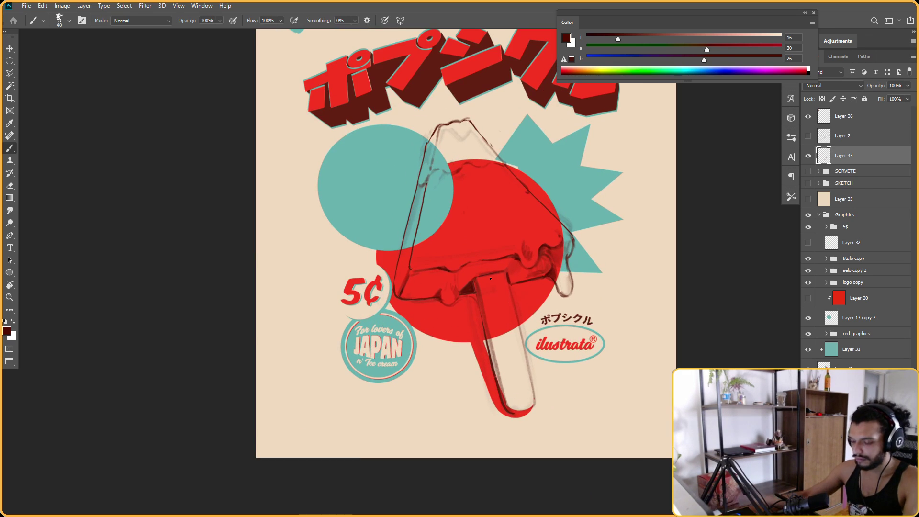
Select the sketched stick with the freehand Lasso, move it up to shorten it, and deselect
key("l")
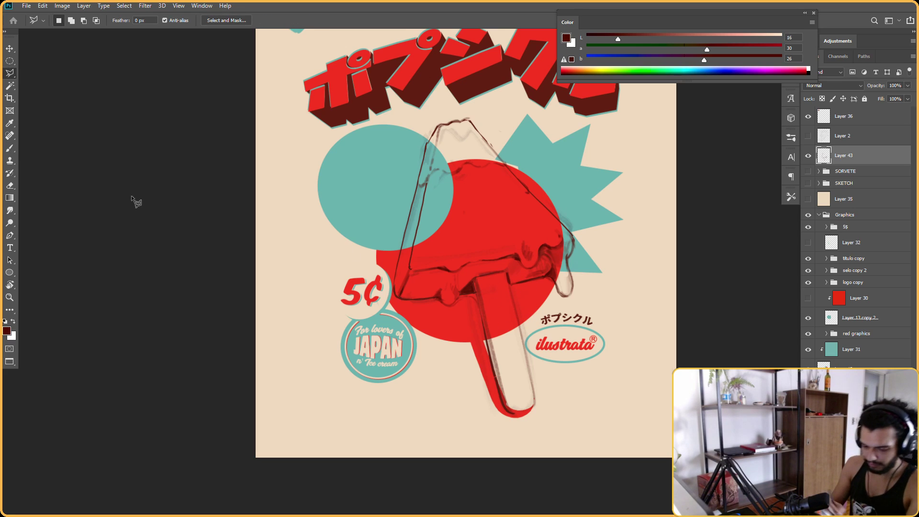
right_click(9, 73)
left_click(43, 73)
mouse_move(499, 312)
left_mouse_down()
mouse_move(546, 424)
mouse_move(548, 324)
mouse_move(510, 351)
mouse_move(508, 341)
left_mouse_up()
key("v")
key("ctrl+d")
Redraw the shortened stick's edge beside the red shadow in darker brown down to its rounded end
key("r")
left_click_drag(619, 231, 615, 319)
key("b")
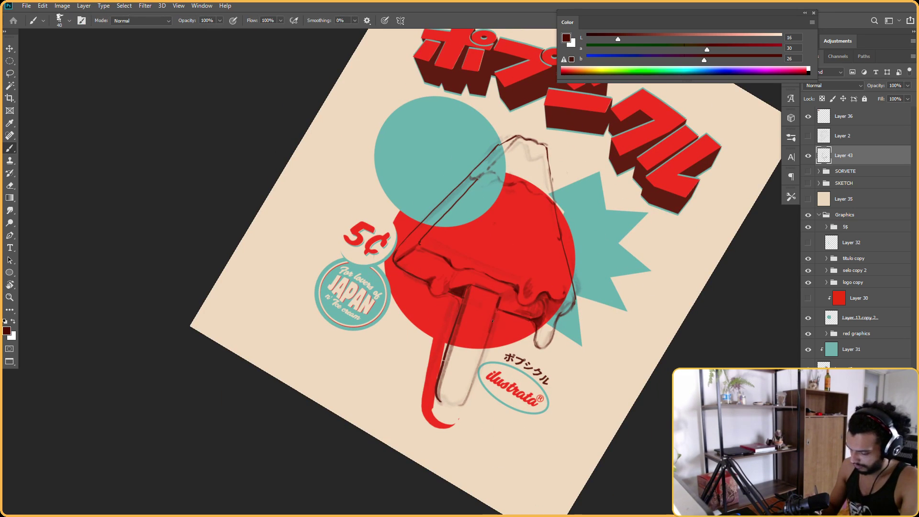
key("Escape")
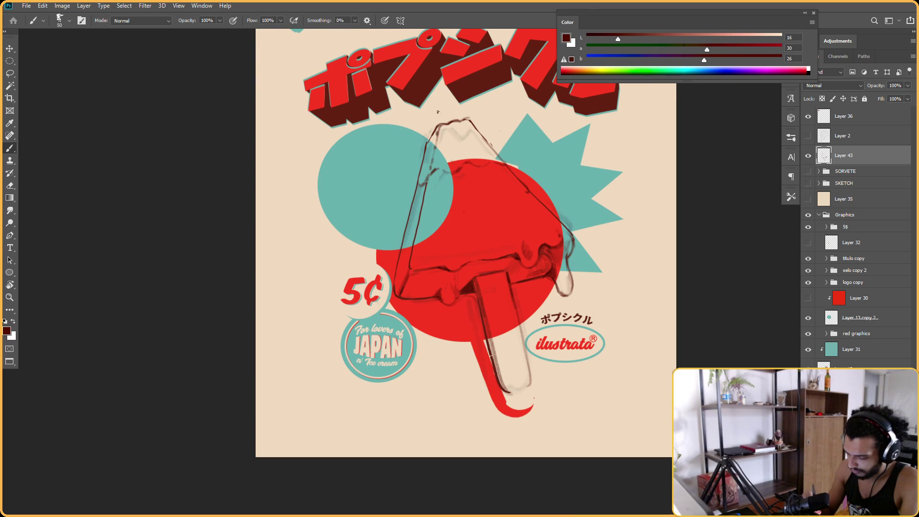
Sketch loose dark brown strokes from the popsicle's bitten top corner down its narrow side edge on the rotated canvas
key("r")
left_click_drag(438, 106, 396, 207)
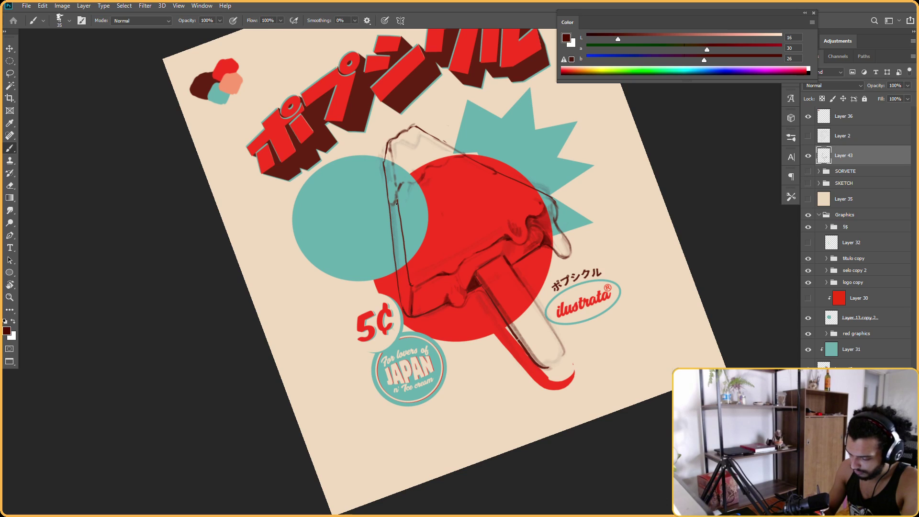
key("r")
left_click_drag(394, 213, 494, 152)
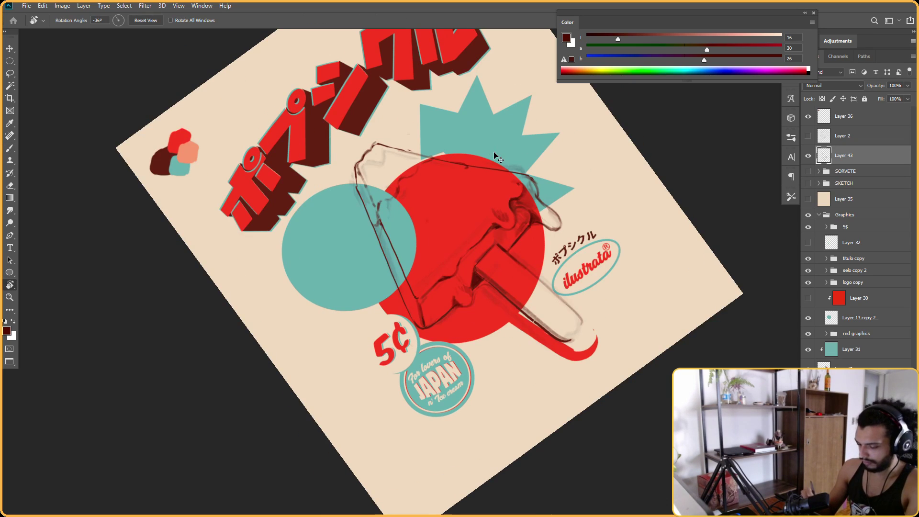
key("b")
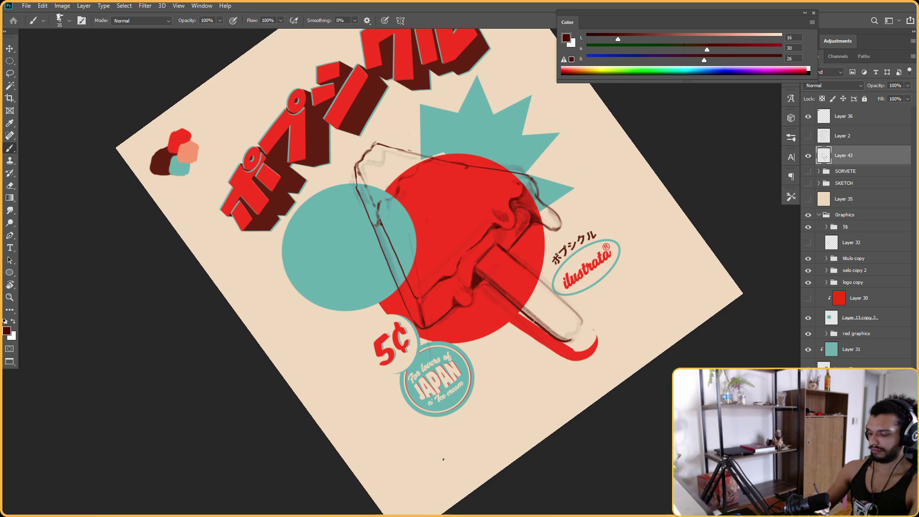
left_click_drag(349, 137, 362, 211)
key("ctrl+z")
mouse_move(347, 141)
left_mouse_down()
mouse_move(363, 218)
mouse_move(424, 223)
left_mouse_up()
key("r")
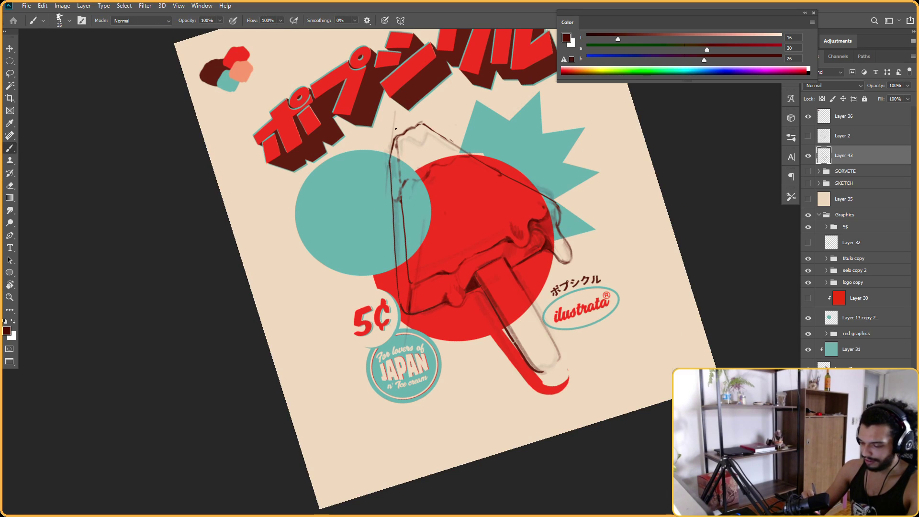
Erase the stray stroke at the bitten corner and add light diagonal hatching along the side edge over the teal circle
key("e")
key("b")
left_click_drag(398, 119, 380, 184)
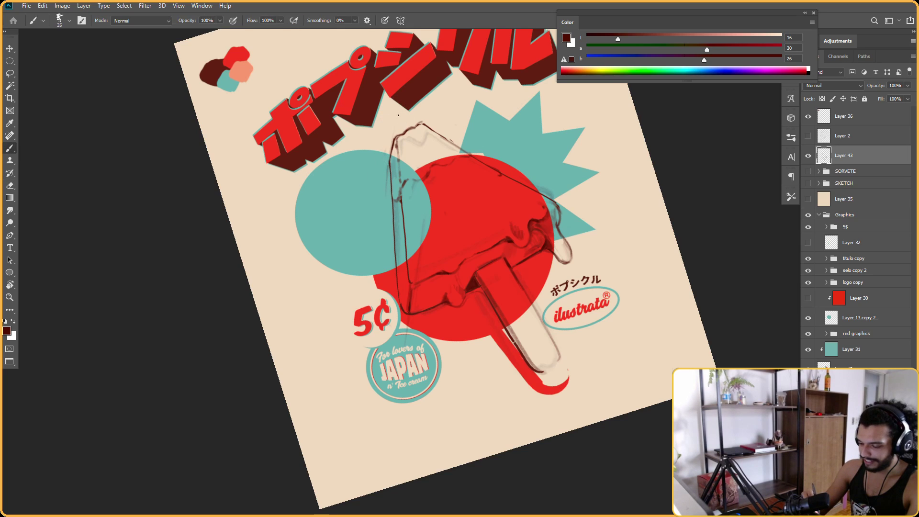
key("e")
left_click_drag(396, 122, 377, 216)
key("b")
key("r")
left_click_drag(555, 152, 483, 206)
key("b")
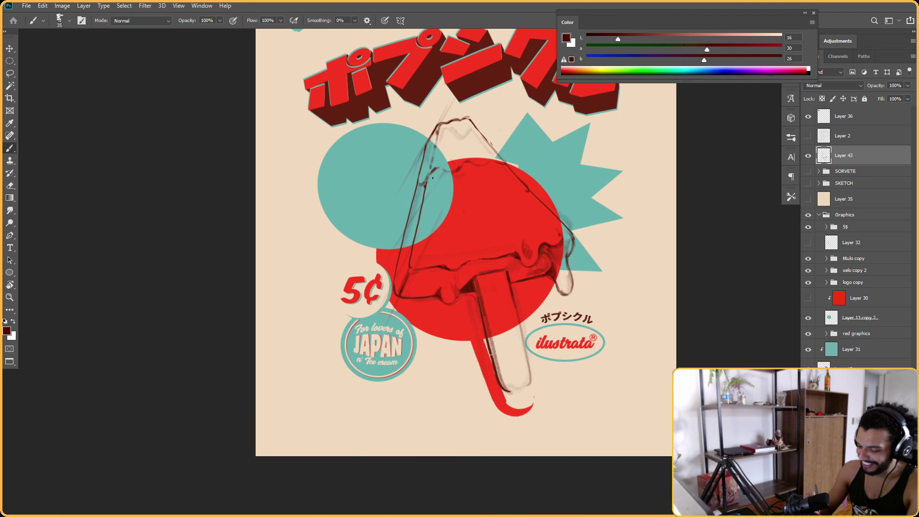
Hatch shading down the popsicle's narrow side face and into its lower corner near the 5¢ badge
key("r")
mouse_move(452, 166)
left_mouse_down()
mouse_move(564, 277)
mouse_move(392, 209)
left_mouse_up()
key("Escape")
key("b")
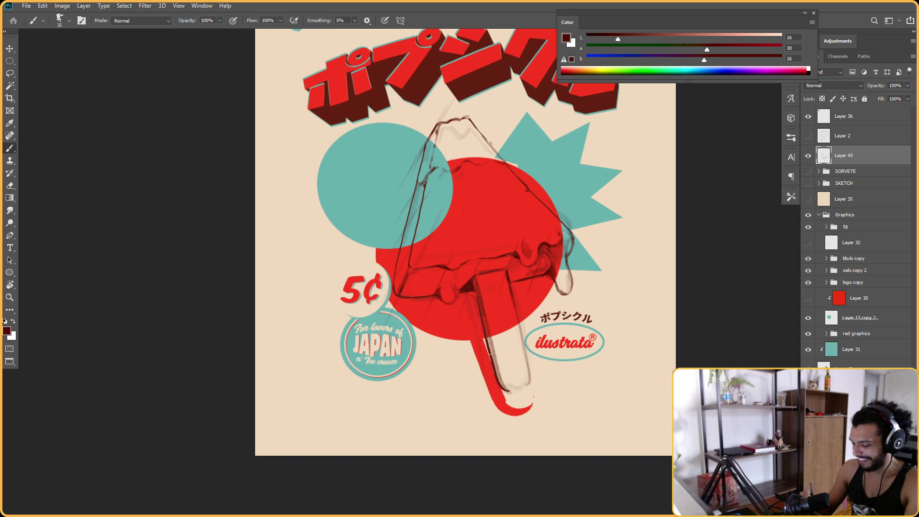
key("r")
mouse_move(521, 262)
left_mouse_down()
mouse_move(479, 208)
mouse_move(521, 256)
left_mouse_up()
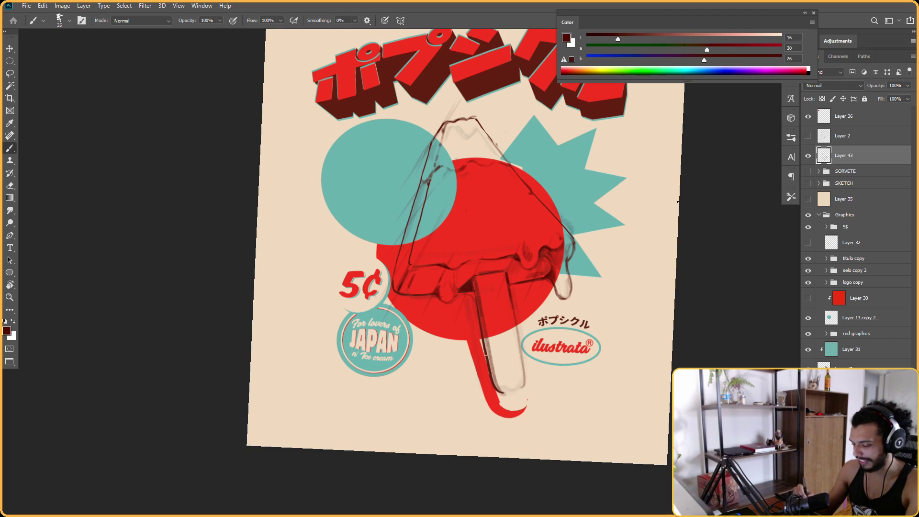
key("r")
mouse_move(672, 252)
left_mouse_down()
mouse_move(669, 215)
mouse_move(670, 244)
left_mouse_up()
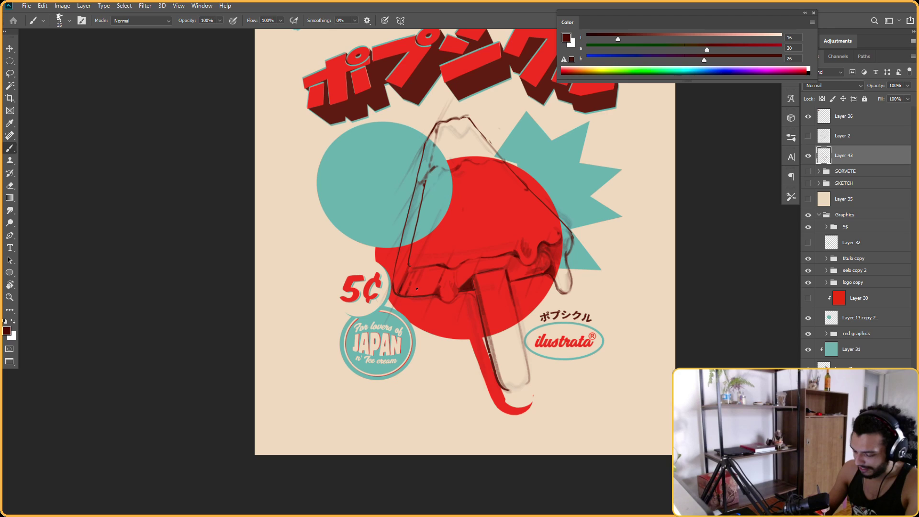
key("e")
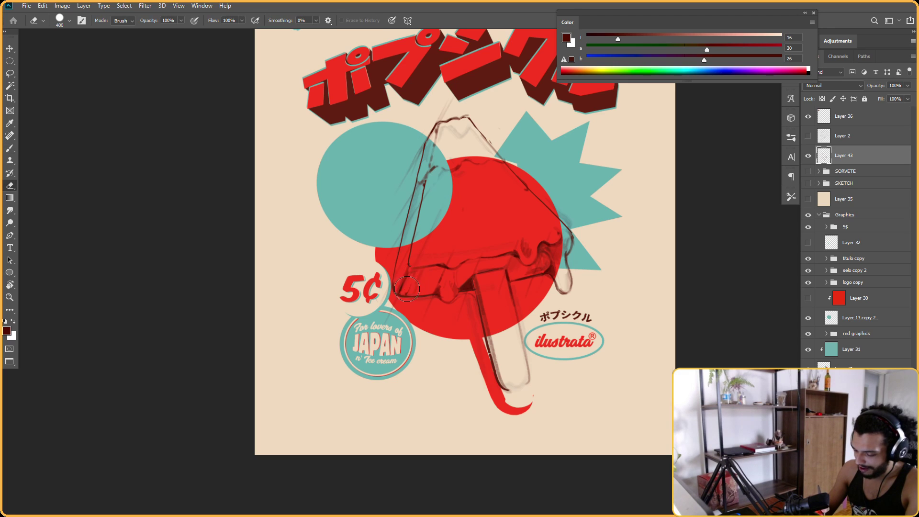
key("b")
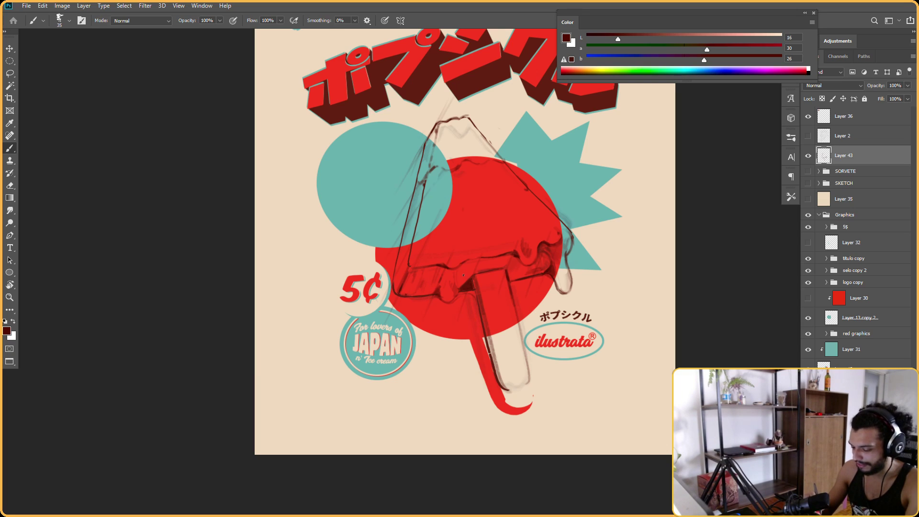
Shade the melted band between the popsicle's lower corner and the stick with dark brown strokes
key("r")
left_click_drag(473, 263, 495, 234)
key("b")
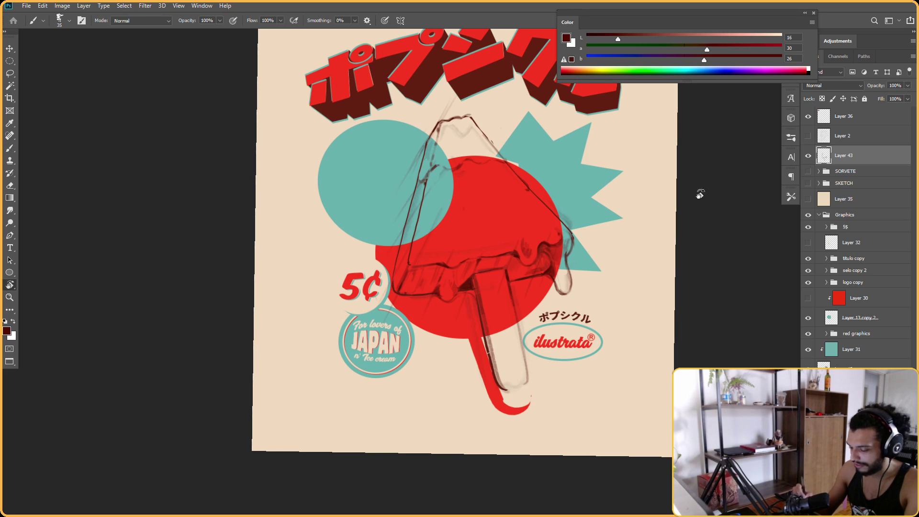
key("r")
left_click_drag(637, 154, 662, 208)
key("Escape")
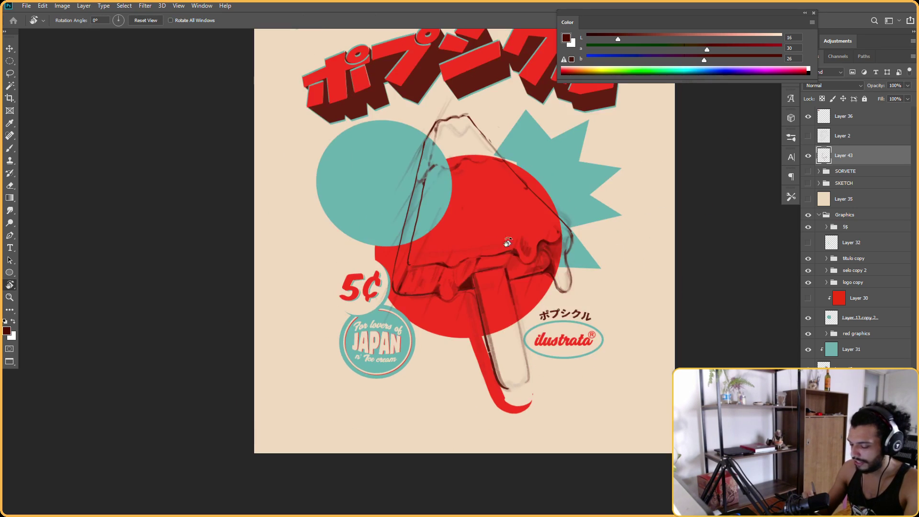
key("b")
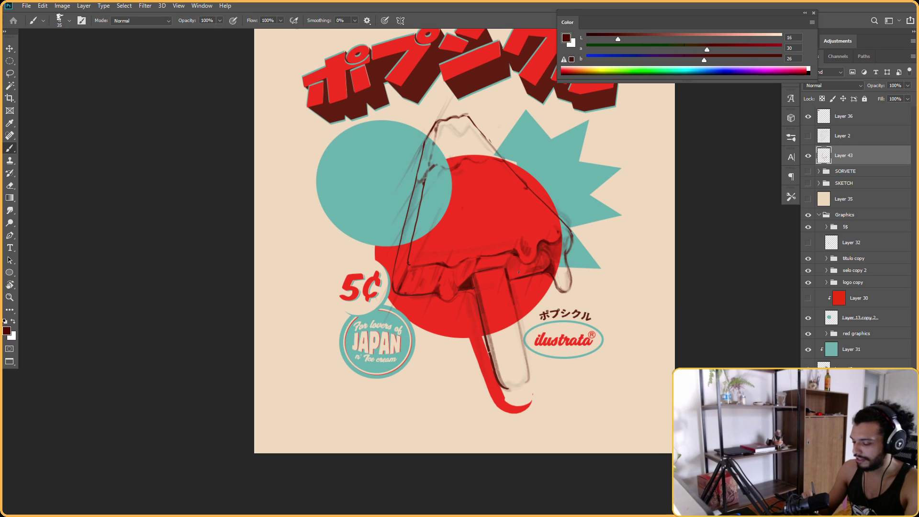
Deepen the shading on the melted folds directly above the stick in dark brown
key("r")
mouse_move(529, 252)
left_mouse_down()
mouse_move(580, 324)
mouse_move(481, 339)
mouse_move(575, 216)
left_mouse_up()
key("Escape")
key("b")
key("b")
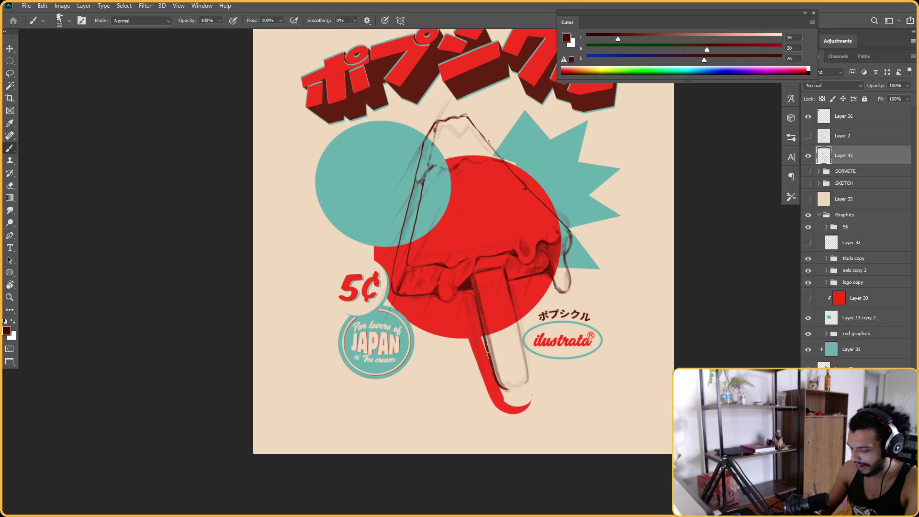
key("e")
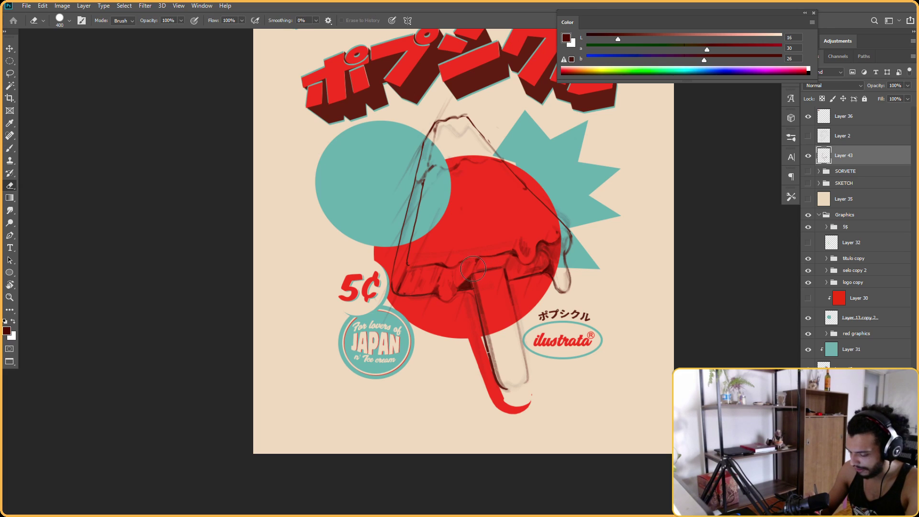
key("b")
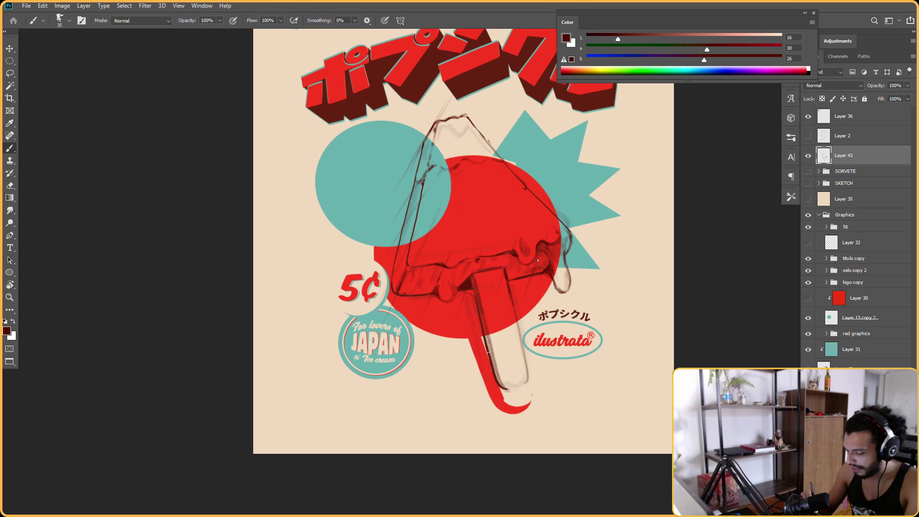
Draw wood grain on the stick with a 25 px brush: a pointed vein near its top and a curved knot lower down
key("r")
mouse_move(660, 184)
left_mouse_down()
mouse_move(534, 397)
mouse_move(314, 270)
mouse_move(604, 266)
left_mouse_up()
left_click_drag(508, 364, 470, 375)
key("b")
key("bracketleft")
left_click_drag(480, 288, 499, 323)
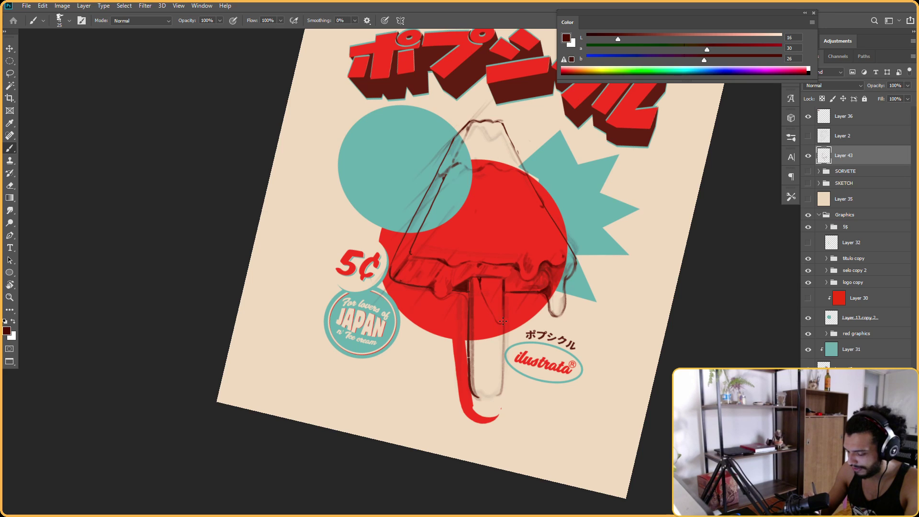
mouse_move(486, 287)
left_mouse_down()
mouse_move(501, 302)
mouse_move(483, 290)
mouse_move(526, 260)
left_mouse_up()
key("r")
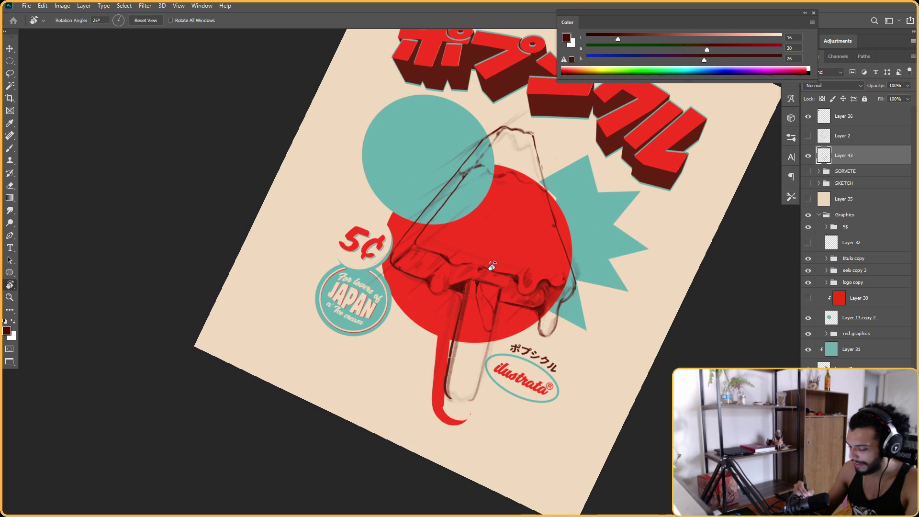
key("b")
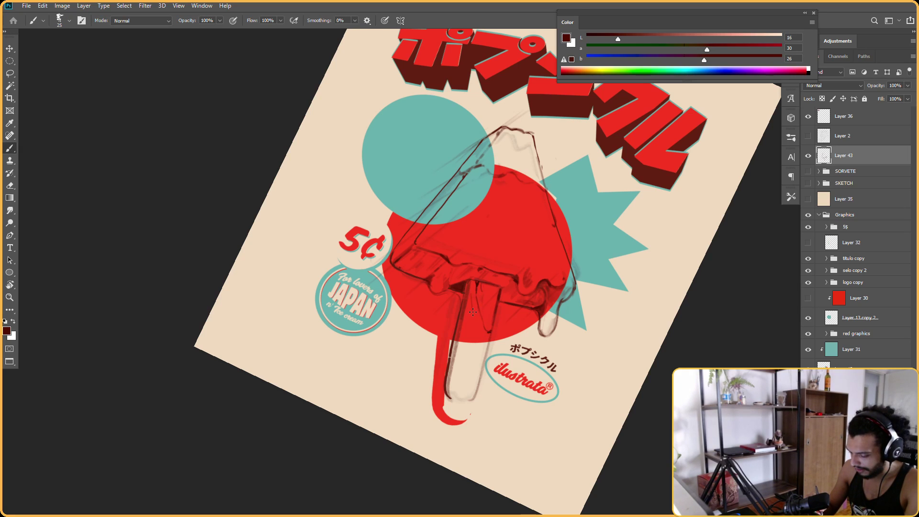
left_click_drag(479, 335, 464, 374)
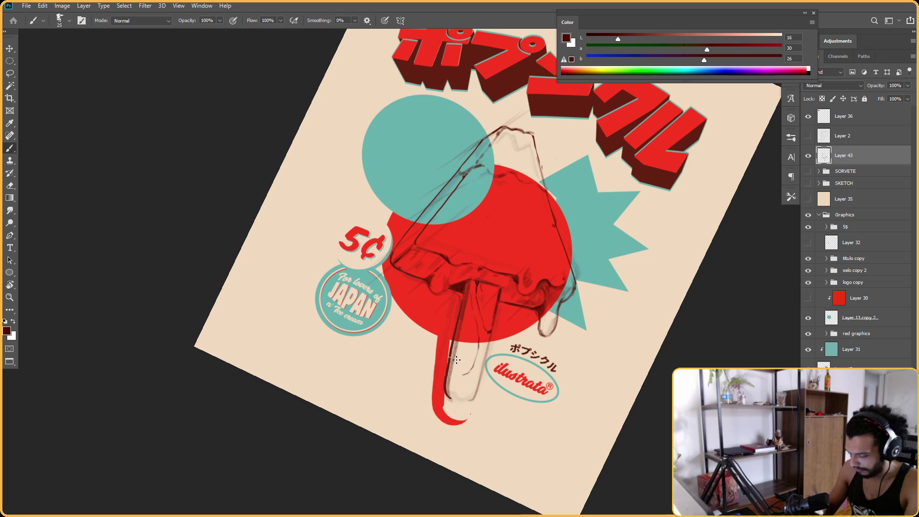
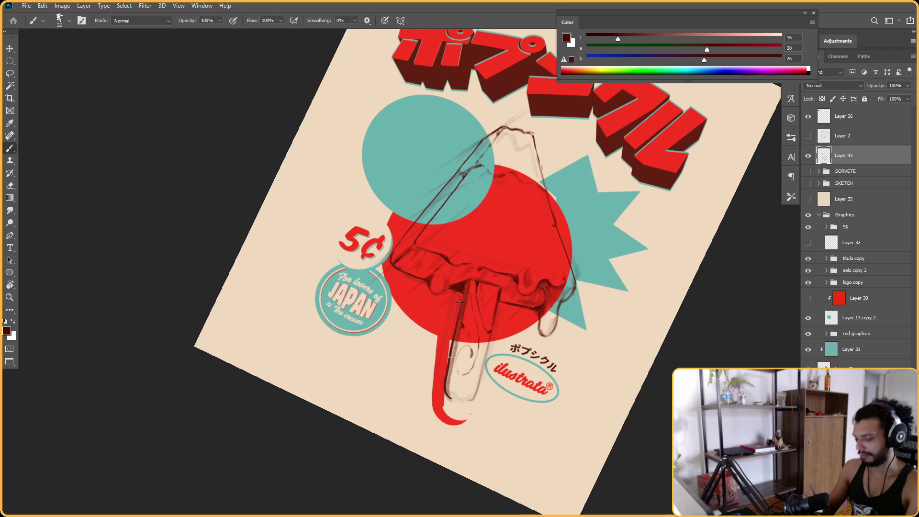
Add more grain lines to the stick's upper part and darken its edge beside the red shadow
key("r")
mouse_move(660, 236)
left_mouse_down()
mouse_move(487, 404)
mouse_move(486, 232)
mouse_move(472, 236)
left_mouse_up()
key("b")
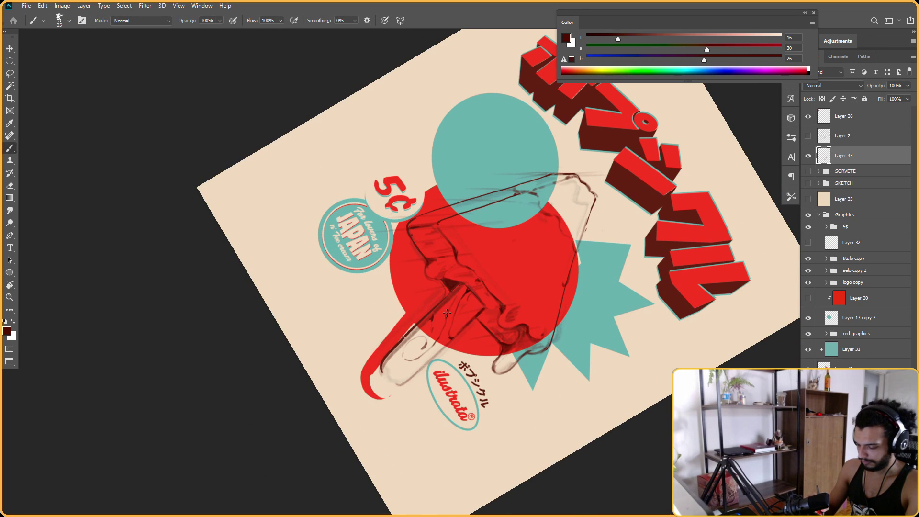
key("r")
mouse_move(566, 202)
left_mouse_down()
mouse_move(589, 261)
mouse_move(516, 404)
mouse_move(474, 407)
left_mouse_up()
key("b")
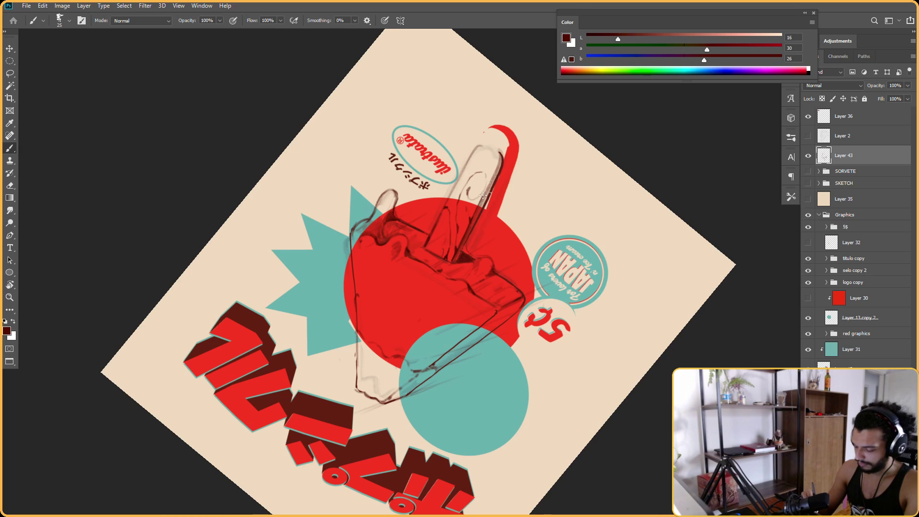
scroll(485, 192, "up", 2)
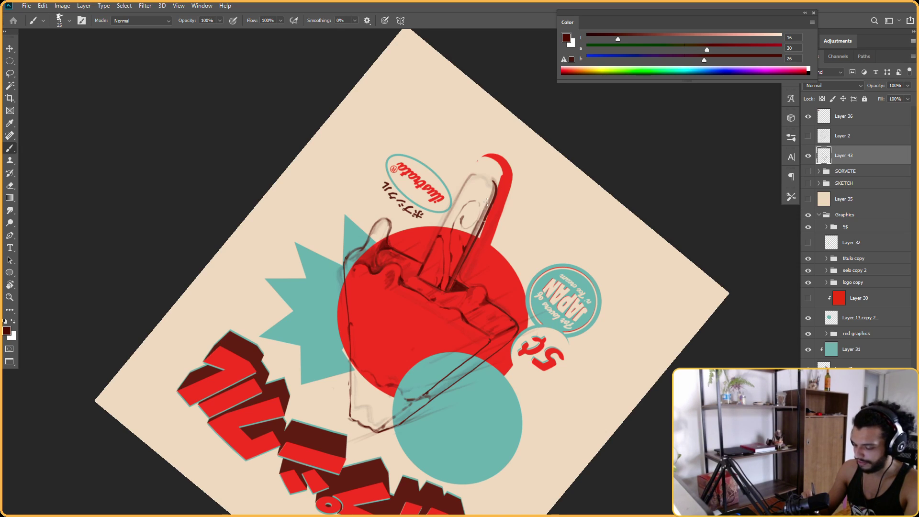
Thicken the stick's shadowed edge and rounded end with a larger dark brown brush
key("r")
mouse_move(620, 148)
left_mouse_down()
mouse_move(547, 258)
mouse_move(613, 328)
mouse_move(557, 289)
left_mouse_up()
key("bracketright")
key("r")
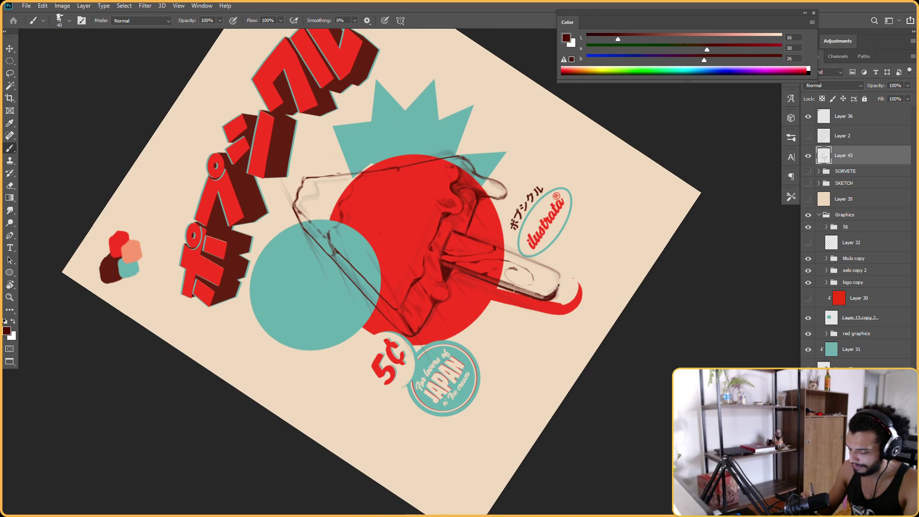
key("Escape")
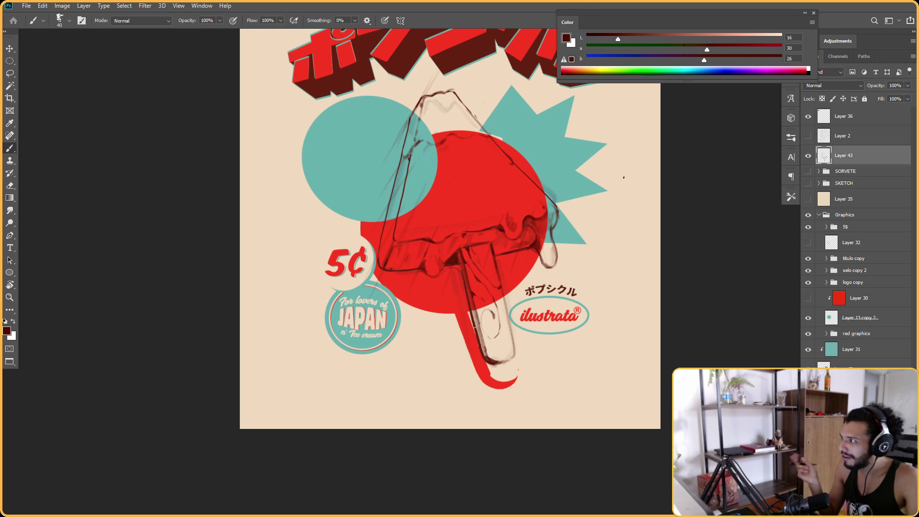
left_click_drag(506, 239, 406, 281)
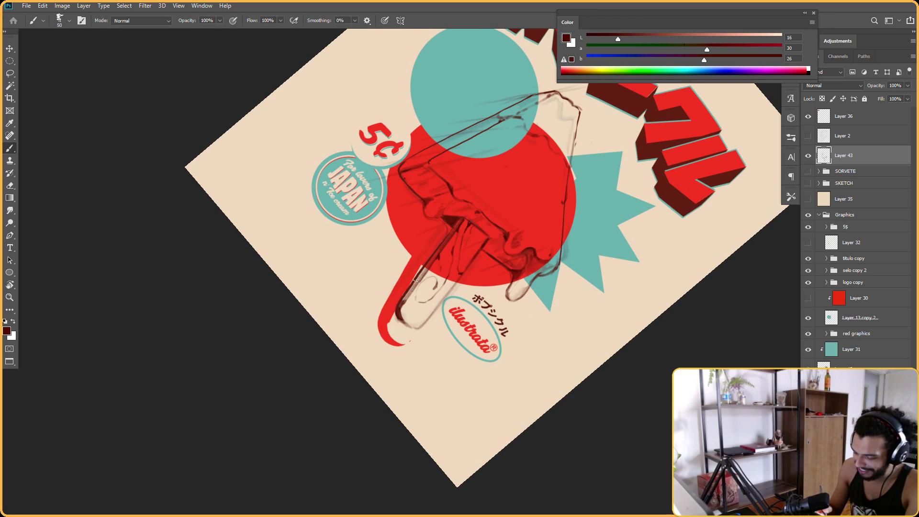
left_click_drag(408, 294, 401, 307)
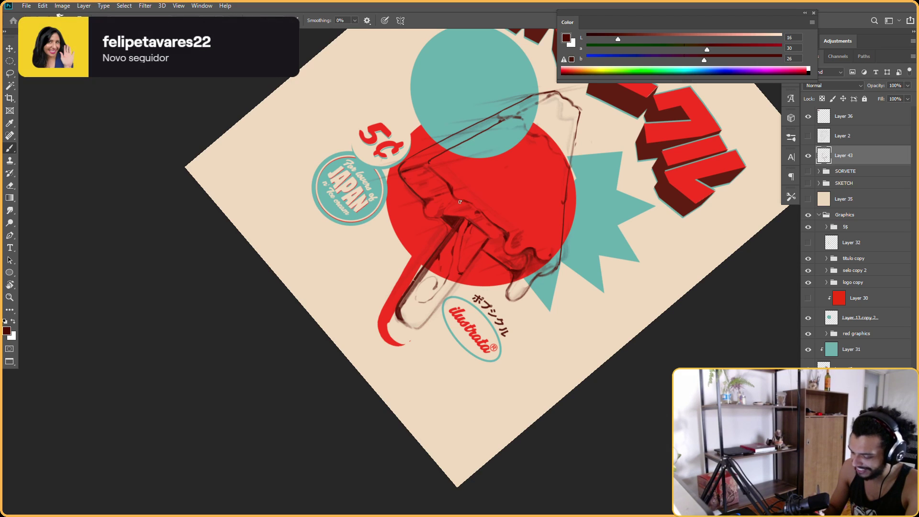
key("Escape")
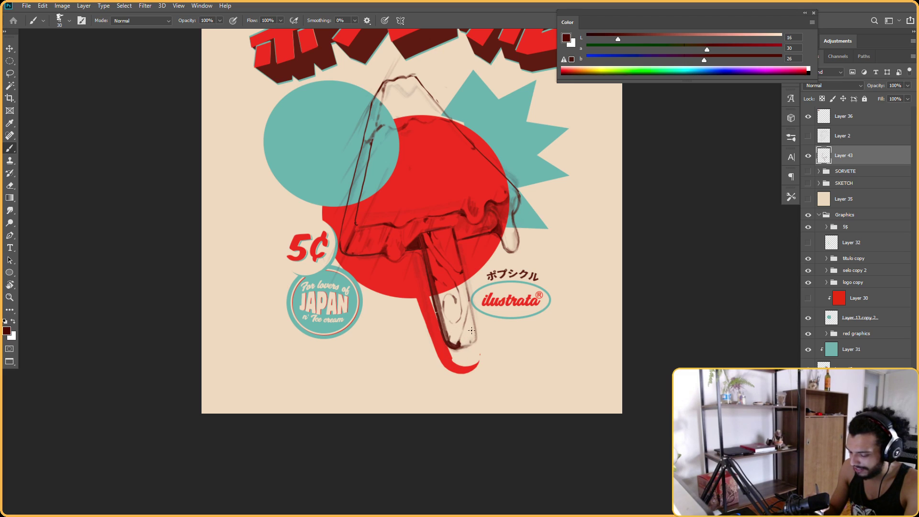
Refine the stick's rounded end and the grain around its knot with a 30 px brush
key("r")
left_click_drag(569, 221, 354, 242)
key("Escape")
mouse_move(590, 270)
left_mouse_down()
mouse_move(601, 194)
mouse_move(550, 305)
left_mouse_up()
key("b")
key("r")
mouse_move(540, 256)
left_mouse_down()
mouse_move(507, 177)
mouse_move(451, 181)
left_mouse_up()
key("e")
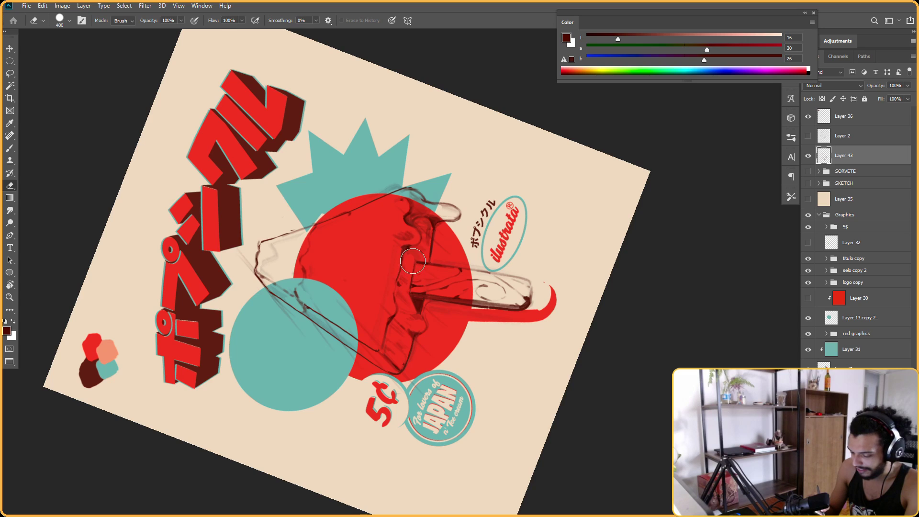
Examine the shaded stick, drips and folds against the poster graphics from several canvas angles
key("r")
mouse_move(414, 234)
left_mouse_down()
mouse_move(610, 222)
mouse_move(513, 271)
left_mouse_up()
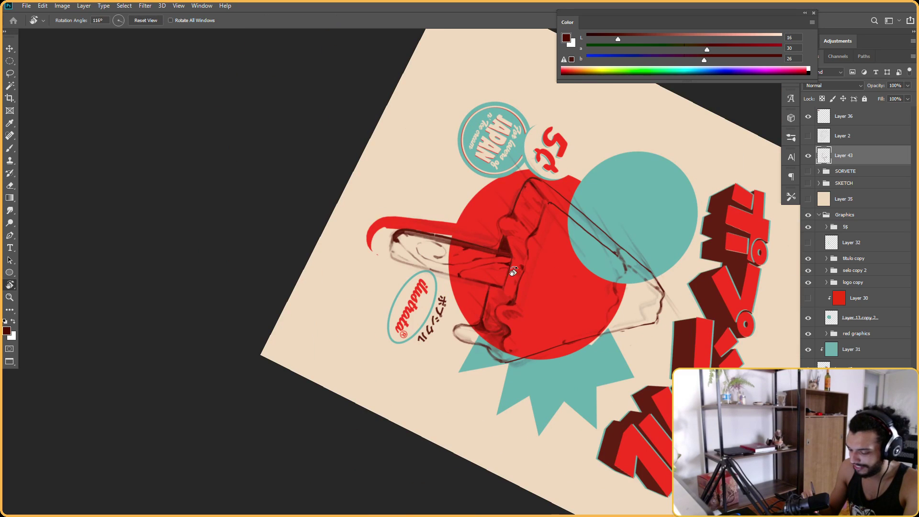
key("e")
key("b")
key("r")
mouse_move(511, 261)
left_mouse_down()
mouse_move(565, 322)
mouse_move(599, 249)
mouse_move(490, 370)
left_mouse_up()
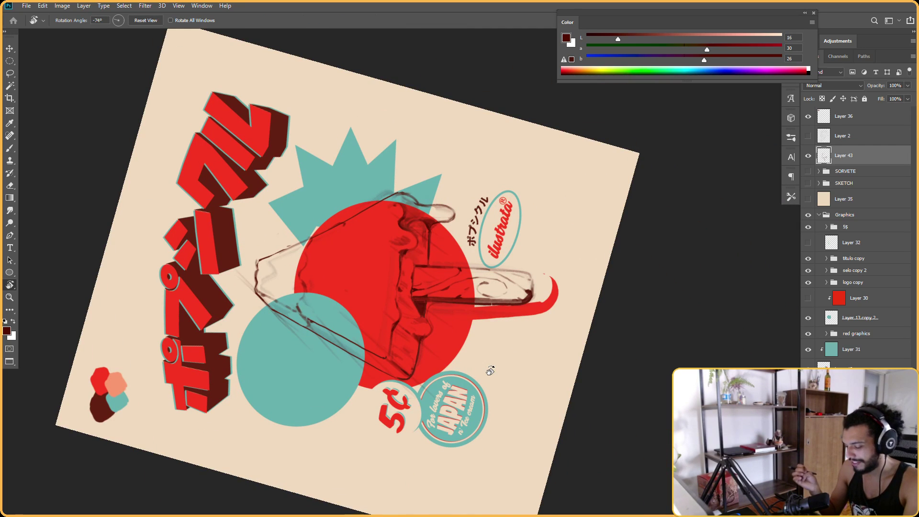
key("Escape")
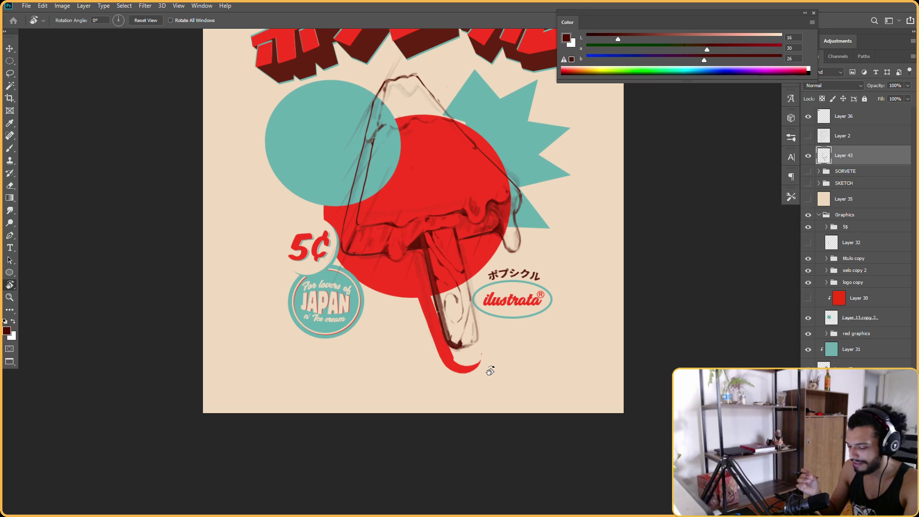
left_click_drag(490, 371, 547, 322)
key("b")
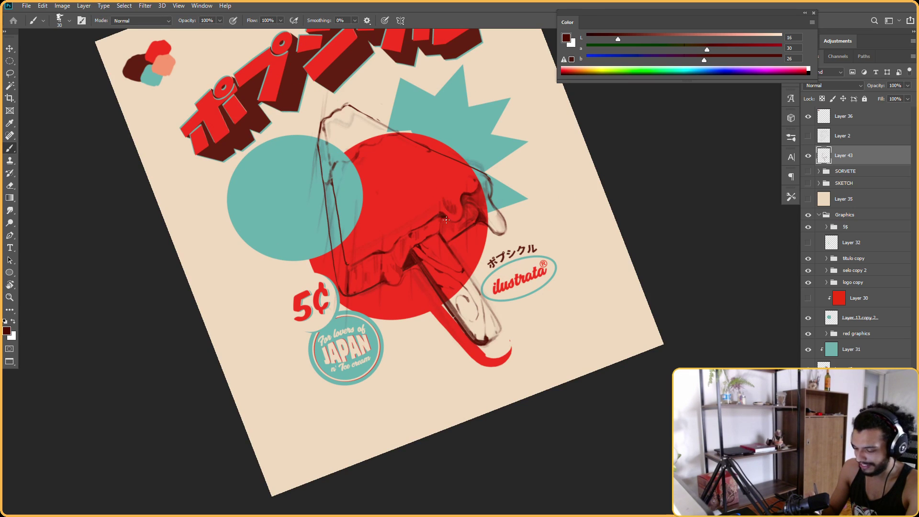
key("Escape")
left_click_drag(549, 198, 544, 278)
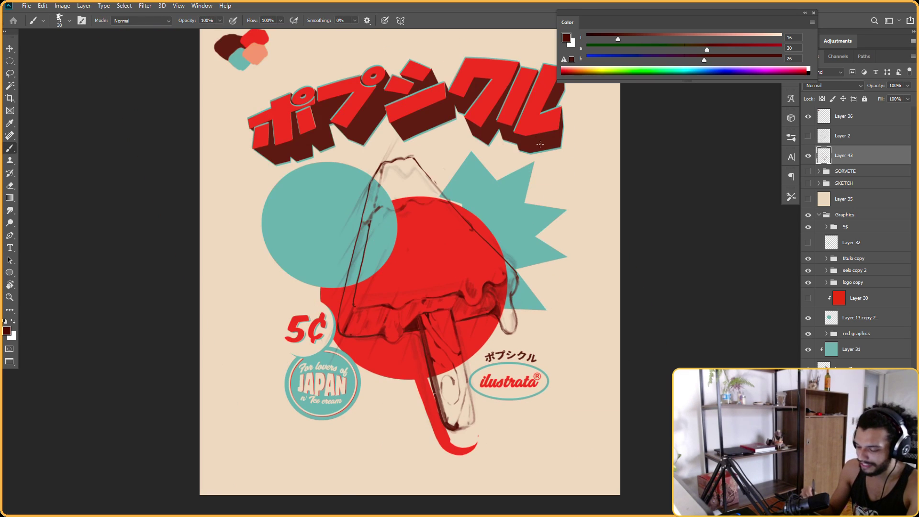
Hatch light dark-brown shading strokes on the popsicle's bitten tip with the 30 px brush
key("r")
left_click_drag(547, 180, 500, 146)
key("b")
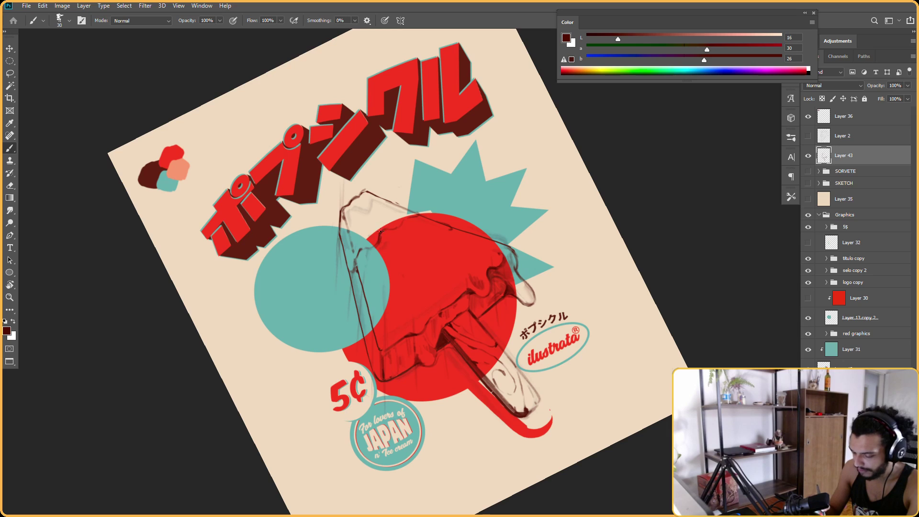
left_click_drag(377, 220, 370, 229)
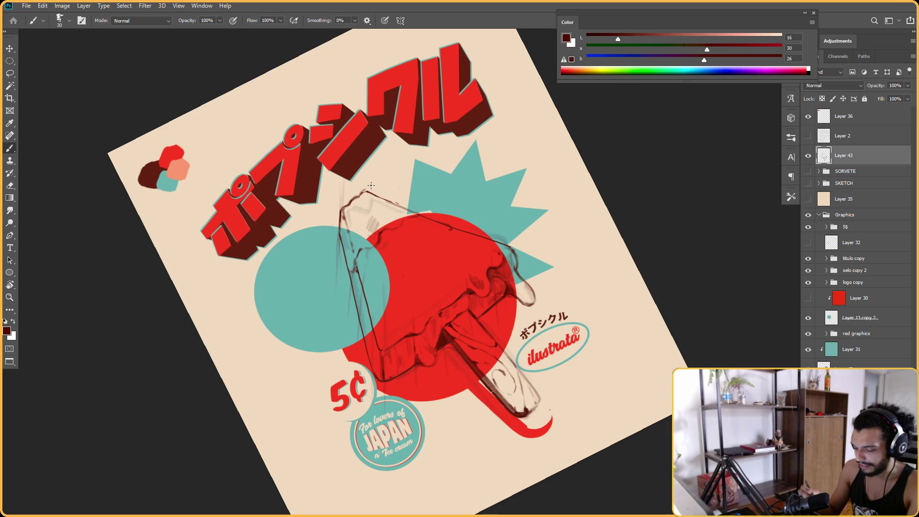
key("Escape")
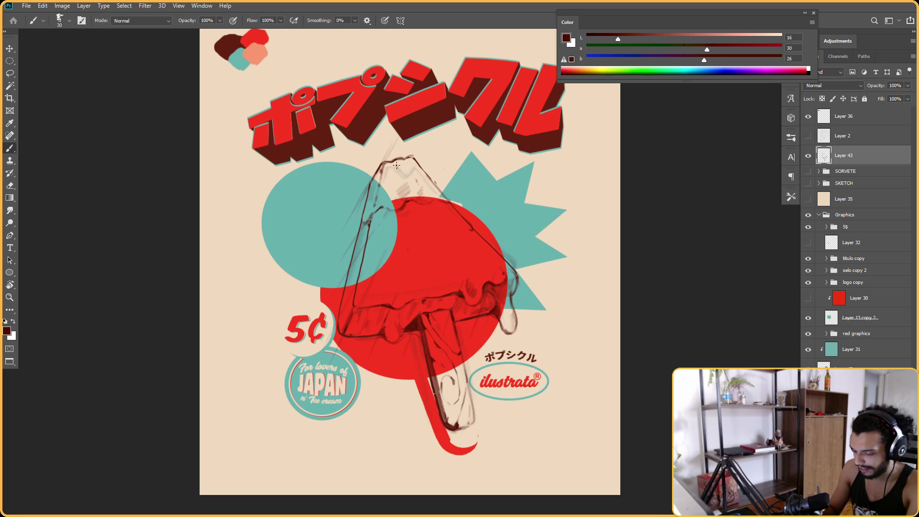
key("r")
left_click_drag(513, 111, 632, 216)
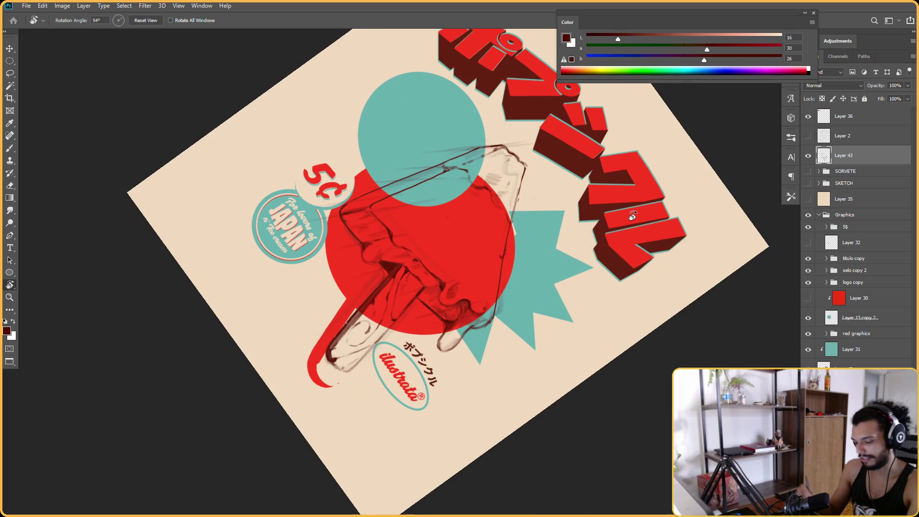
key("Escape")
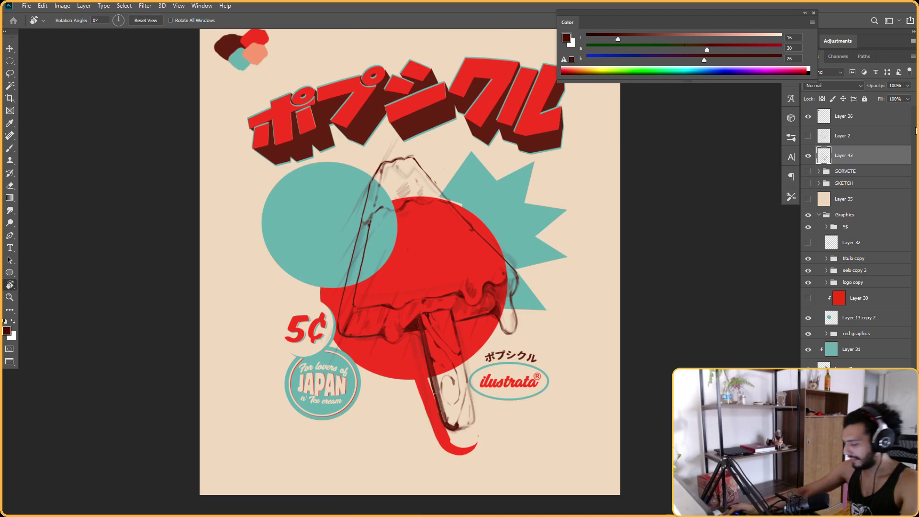
Show the beige Layer 35 over the poster graphics and set its opacity to 91% to fade them
left_click(808, 199)
left_click_drag(653, 264, 649, 279)
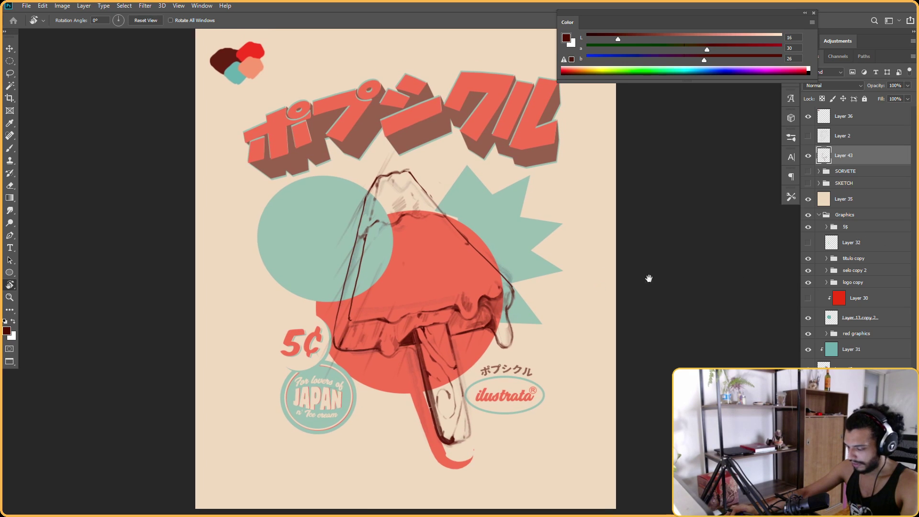
left_click(864, 201)
left_click(907, 85)
left_click_drag(894, 98, 915, 102)
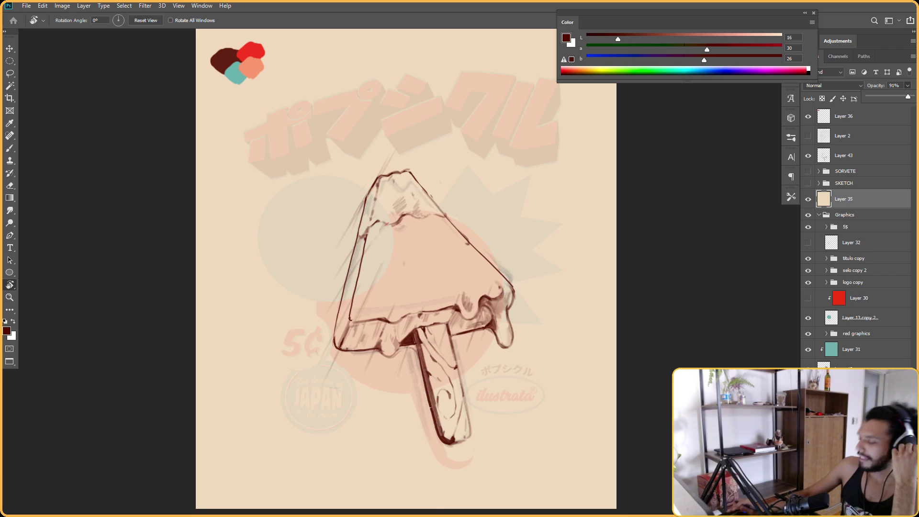
left_click(704, 272, "ctrl")
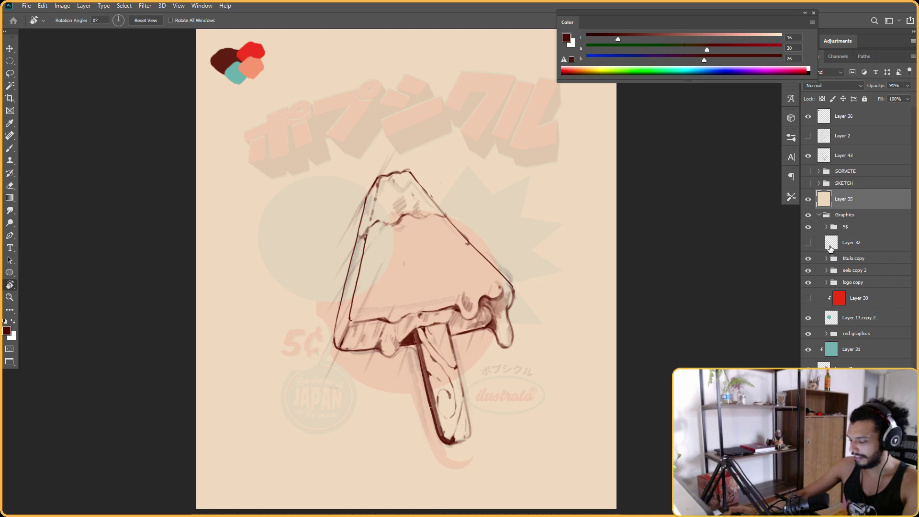
Return to the sketch on Layer 43 and reinforce the edge line at the popsicle's lower-left corner
left_click(809, 156)
left_click(809, 155)
left_click(835, 160)
scroll(581, 202, "down", 1)
scroll(453, 240, "up", 2)
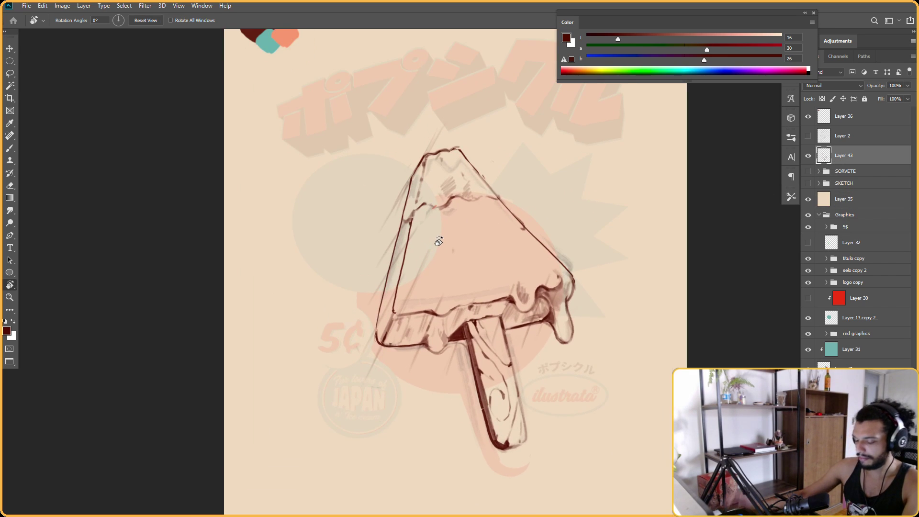
left_click_drag(437, 240, 581, 268)
key("b")
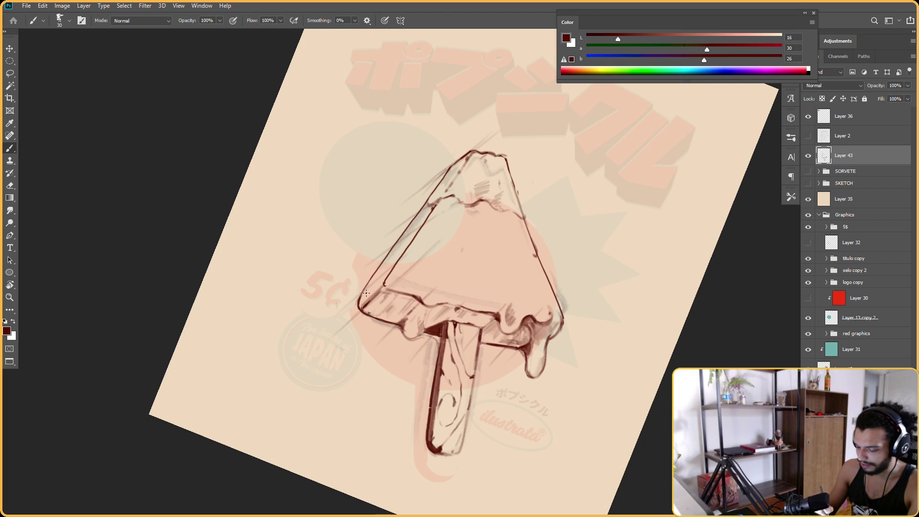
key("e")
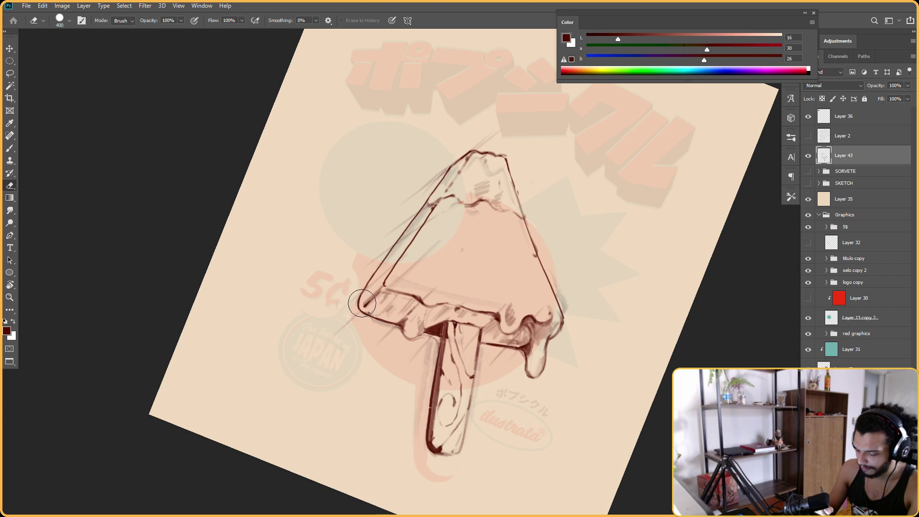
key("r")
key("Escape")
key("b")
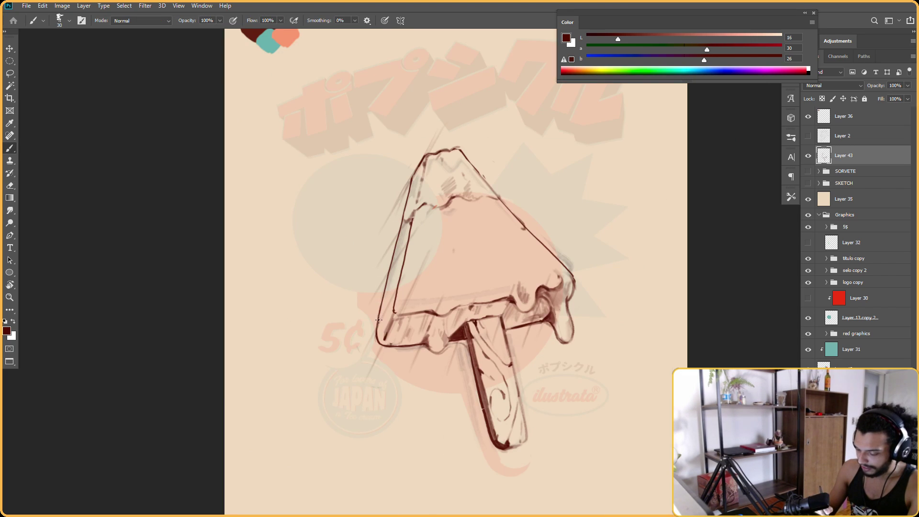
Refine the outline and shadow of the small drip hanging beside the stick on the lower edge
key("r")
left_click(574, 230)
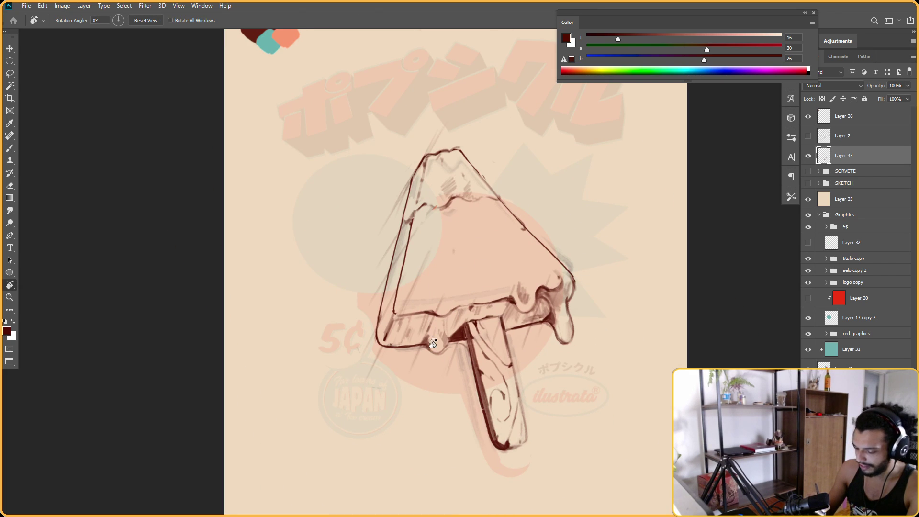
key("e")
key("r")
mouse_move(448, 348)
left_mouse_down()
mouse_move(364, 330)
mouse_move(445, 187)
mouse_move(463, 207)
mouse_move(466, 337)
left_mouse_up()
key("b")
key("r")
key("e")
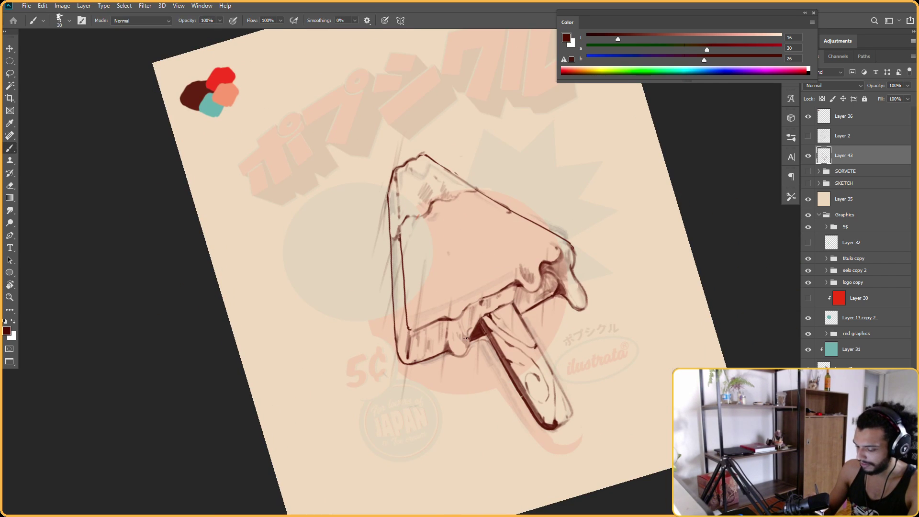
key("b")
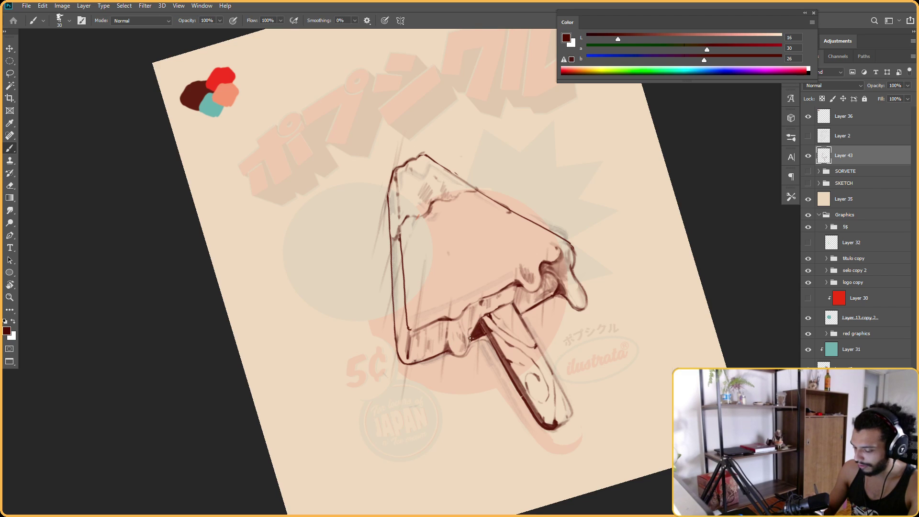
Clean up the front face's lower-left corner and strengthen the wavy melted edge above the stick
key("r")
mouse_move(481, 303)
left_mouse_down()
mouse_move(501, 435)
mouse_move(570, 211)
mouse_move(497, 259)
left_mouse_up()
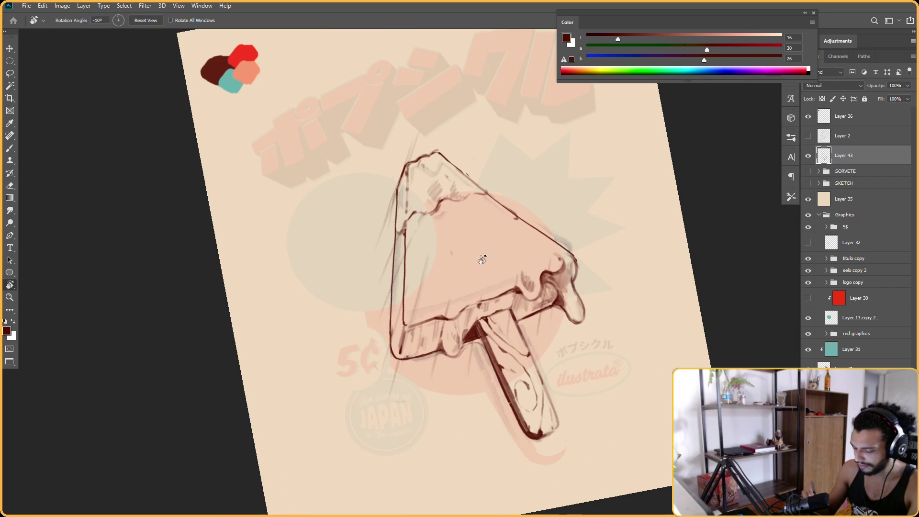
left_click_drag(617, 266, 460, 308)
key("b")
key("e")
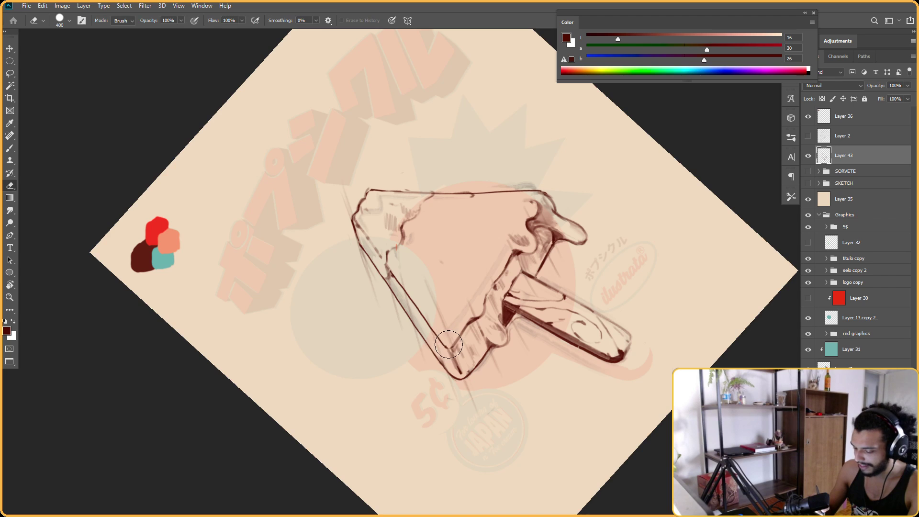
key("r")
left_click_drag(451, 309, 496, 276)
key("b")
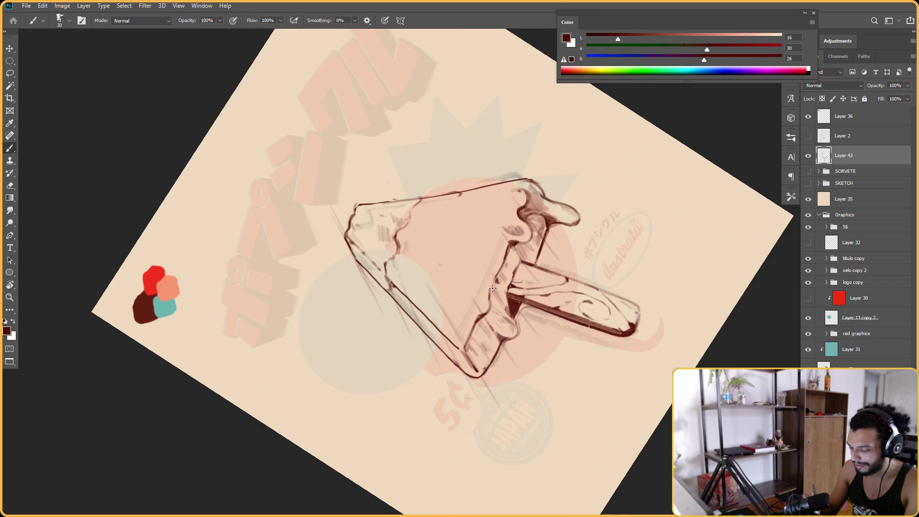
key("e")
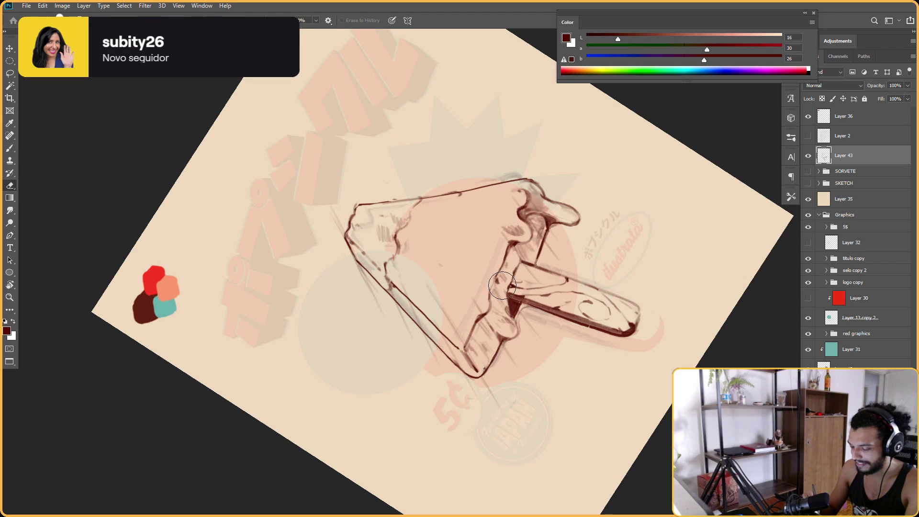
key("Escape")
key("r")
left_click_drag(654, 283, 620, 195)
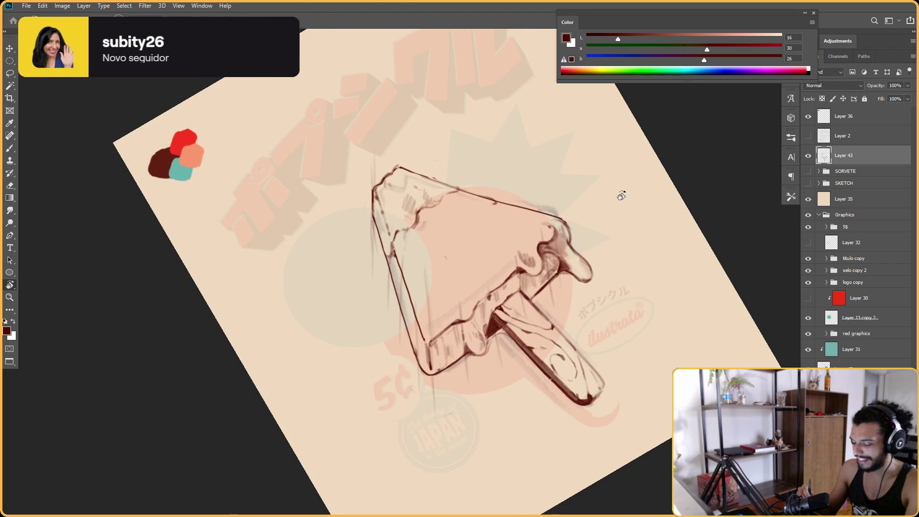
key("Escape")
Clean up and darken the wavy bite edge and the outline of the popsicle's tip
key("e")
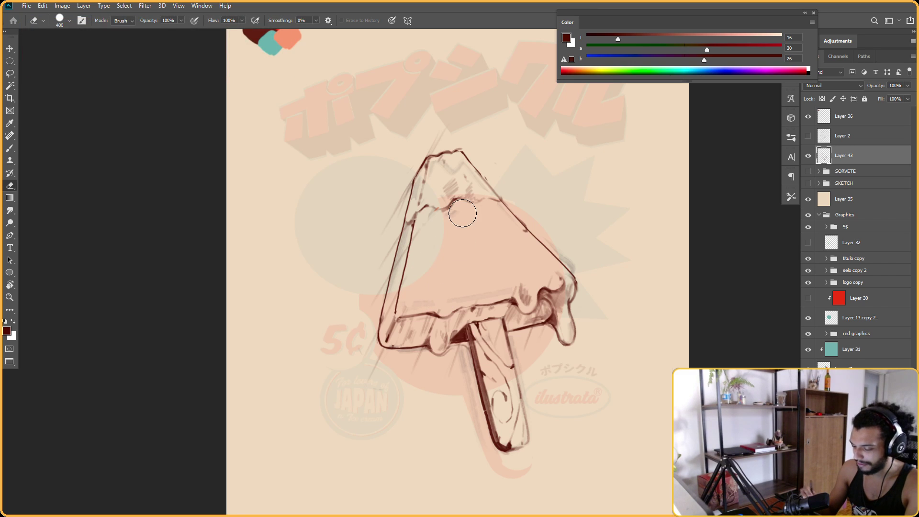
key("b")
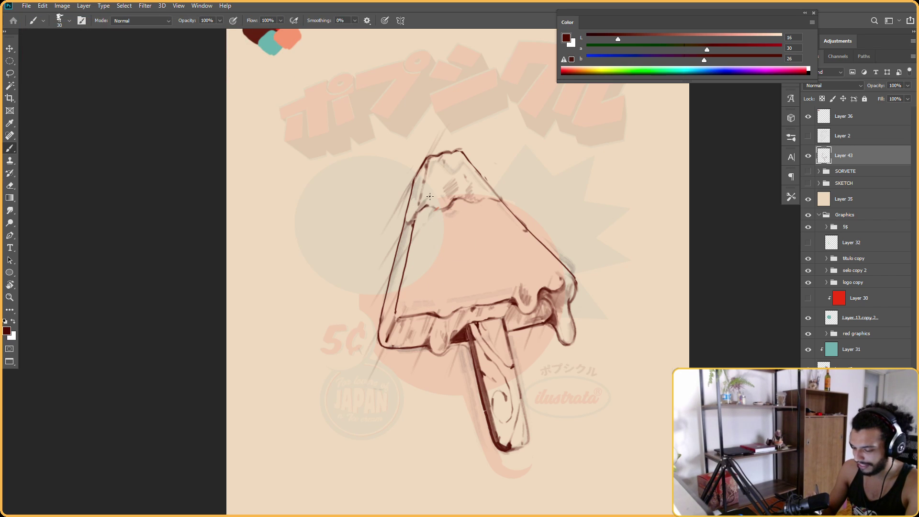
key("r")
mouse_move(449, 176)
left_mouse_down()
mouse_move(616, 262)
mouse_move(472, 152)
left_mouse_up()
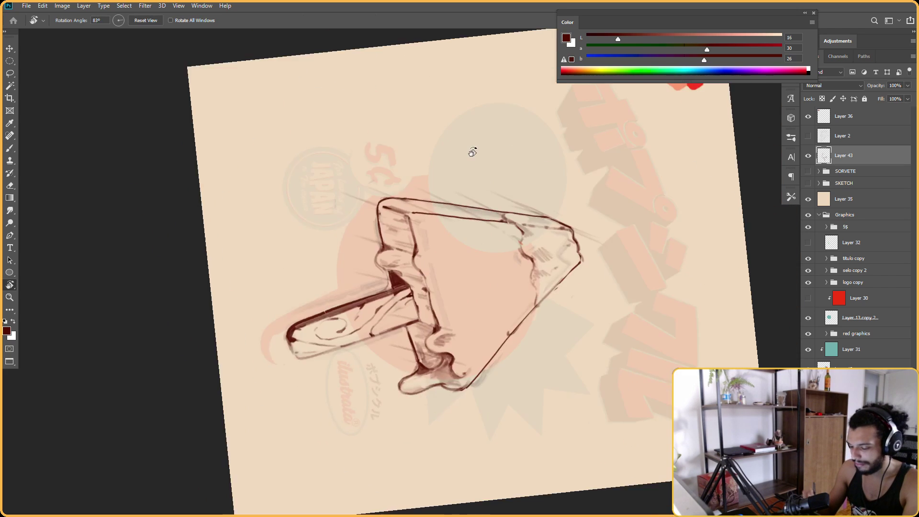
key("Escape")
key("b")
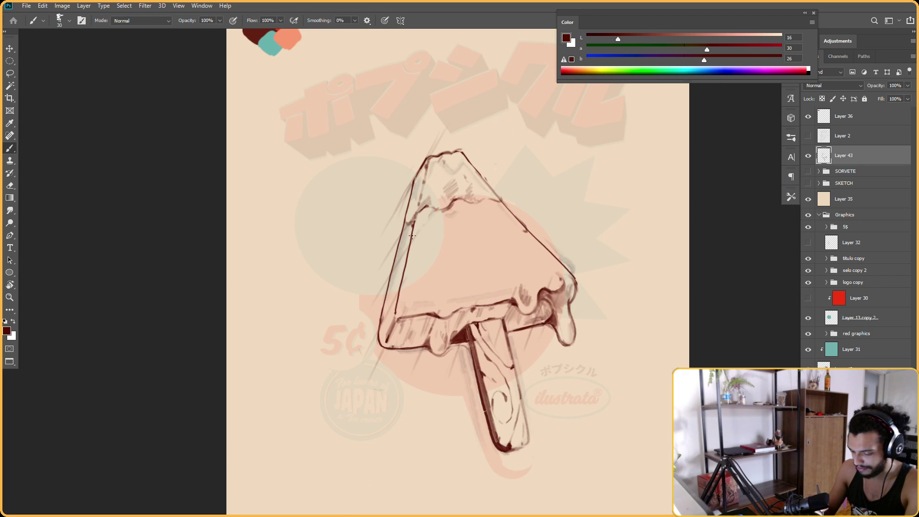
left_click_drag(424, 180, 459, 149)
Erase the curled line and stray shading inside the melted fold at the popsicle's lower-right corner
key("r")
left_click_drag(404, 284, 519, 179)
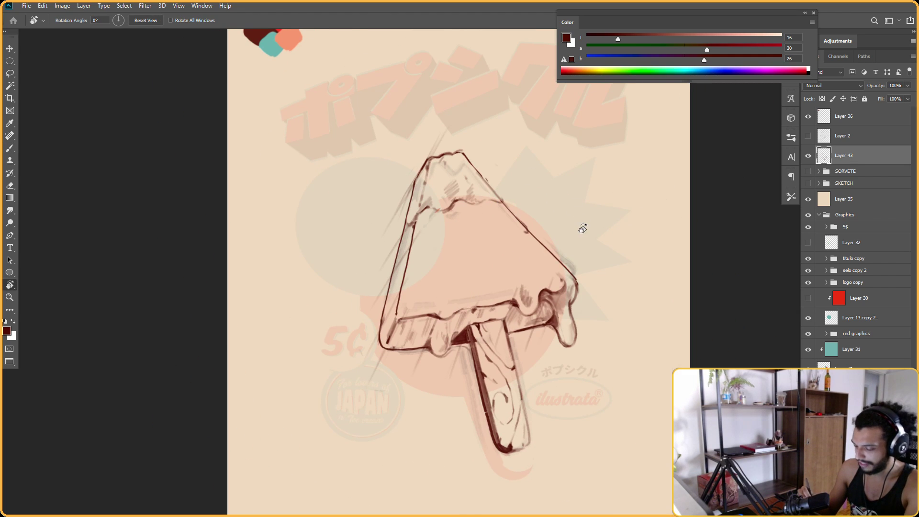
key("e")
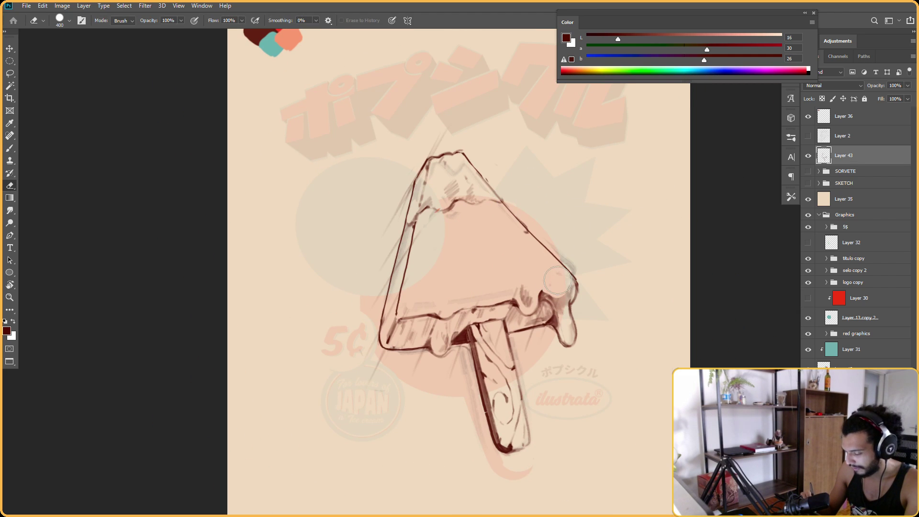
key("r")
mouse_move(558, 228)
left_mouse_down()
mouse_move(550, 383)
mouse_move(431, 357)
mouse_move(537, 248)
left_mouse_up()
key("r")
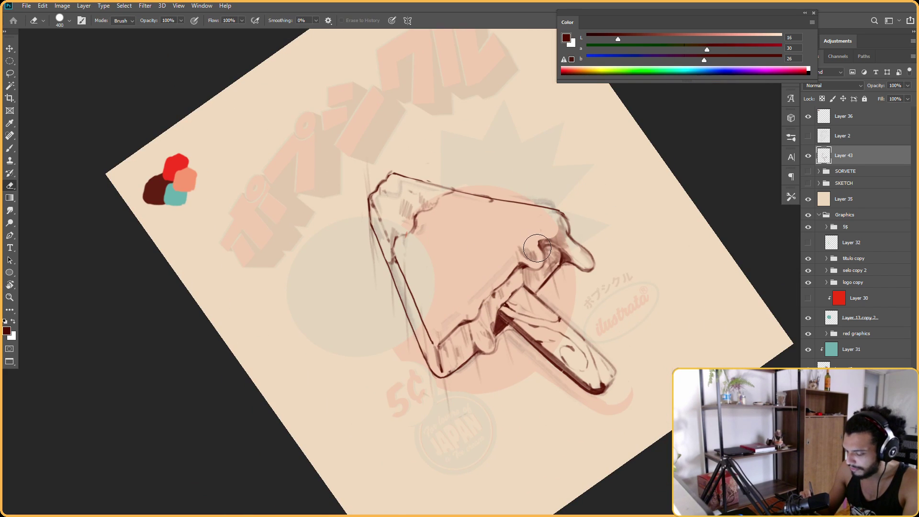
key("b")
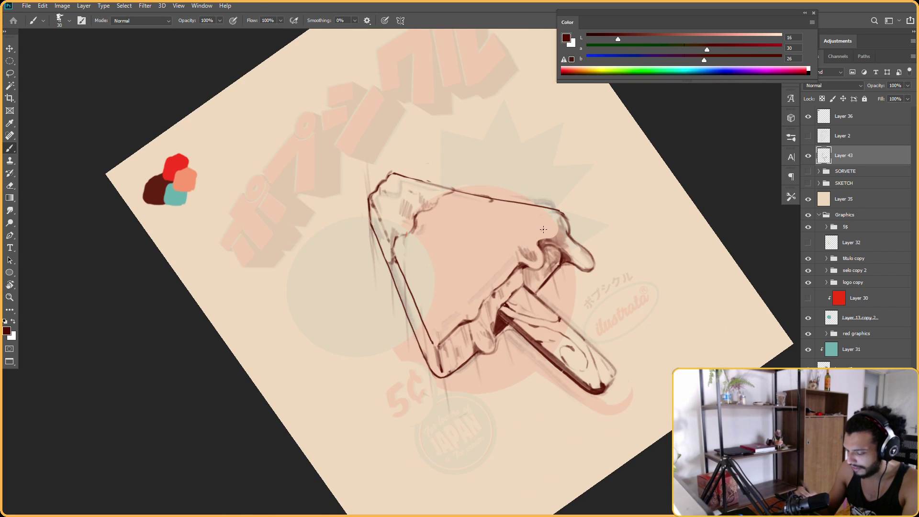
Review the complete popsicle sketch on the upright, full-page poster over its faded graphics
key("Escape")
left_click_drag(624, 218, 611, 234)
key("r")
left_click_drag(631, 203, 534, 322)
key("e")
key("r")
left_click_drag(548, 261, 407, 395)
key("Escape")
left_click_drag(637, 218, 584, 236)
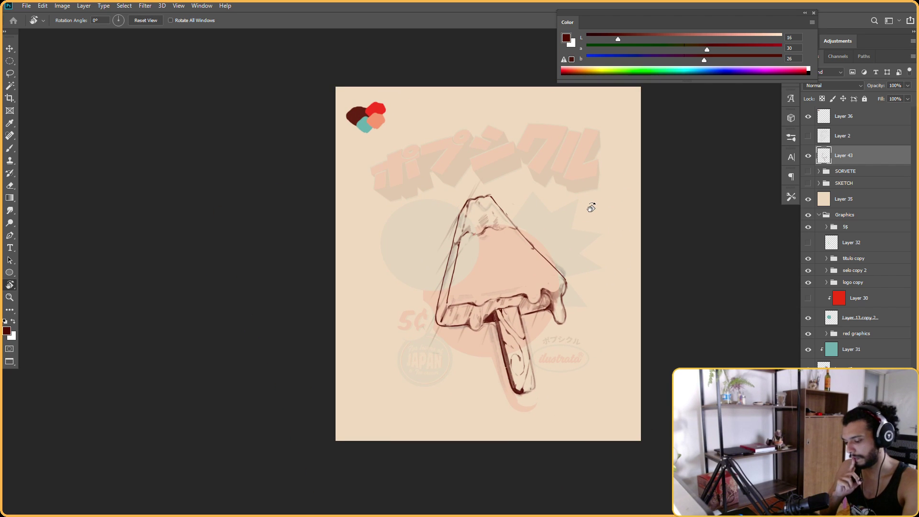
left_click_drag(529, 254, 537, 239)
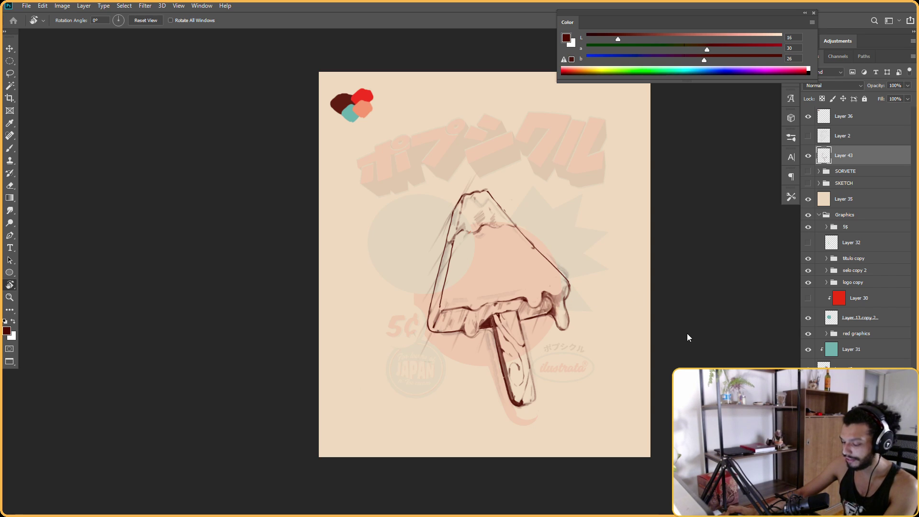
Erase a small break in the popsicle's left outline, level with the end of the wavy bite edge
mouse_move(640, 185)
left_mouse_down()
mouse_move(652, 188)
mouse_move(589, 236)
mouse_move(541, 249)
left_mouse_up()
mouse_move(427, 298)
left_mouse_down()
mouse_move(447, 268)
mouse_move(455, 212)
left_mouse_up()
key("b")
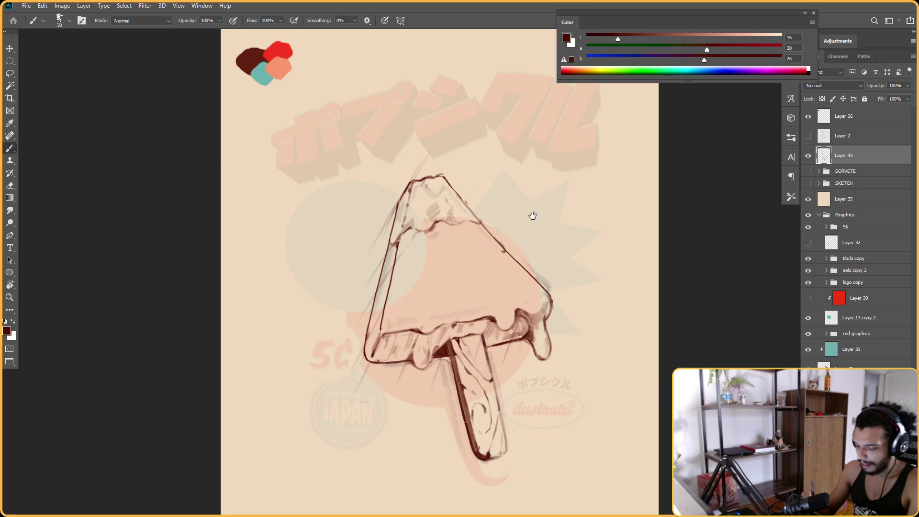
key("e")
left_click_drag(396, 235, 391, 242)
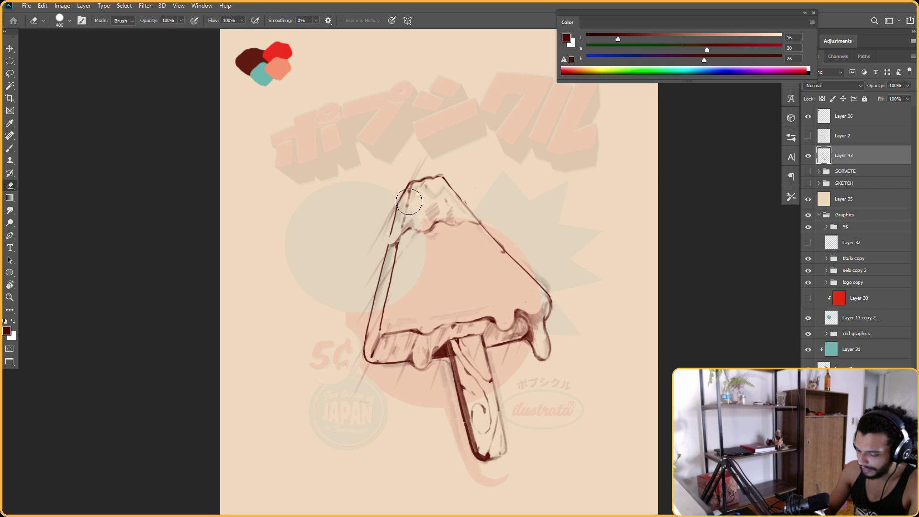
key("b")
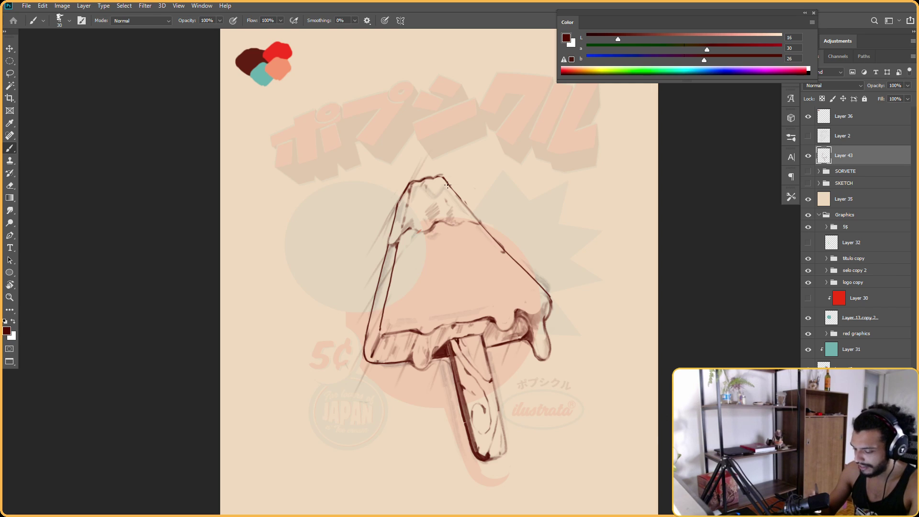
Redraw and trim the small notch where the bite edge meets the popsicle's left side
key("r")
left_click_drag(389, 237, 391, 252)
key("e")
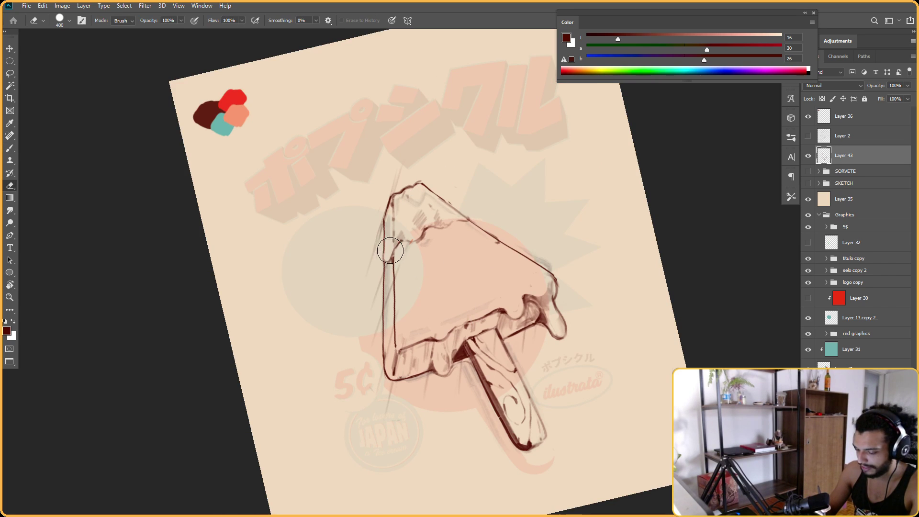
key("b")
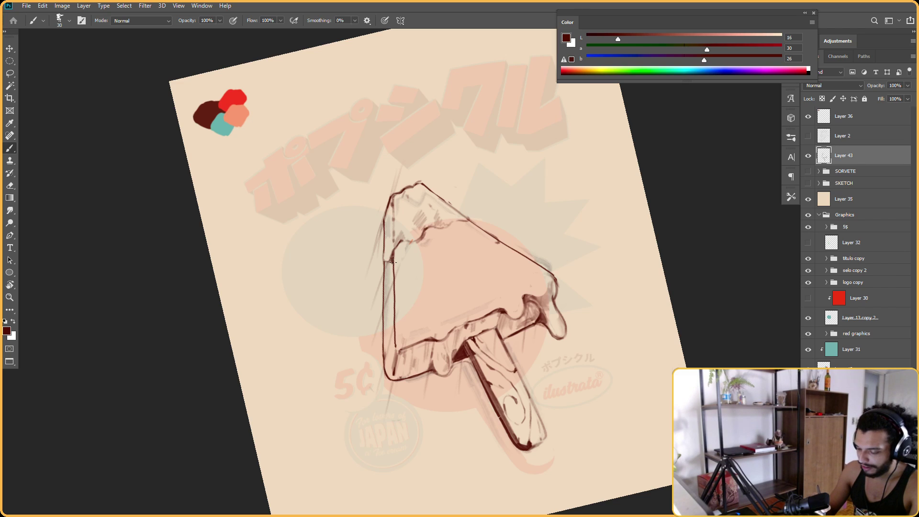
key("e")
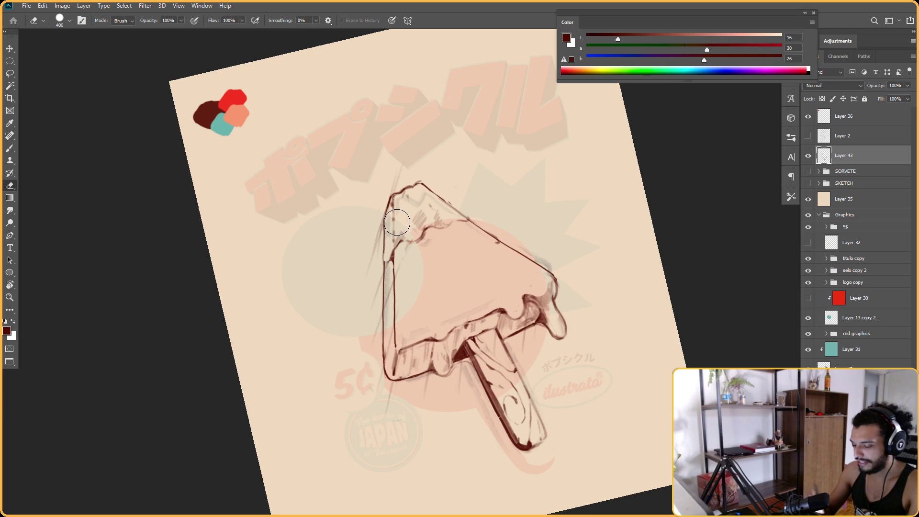
key("b")
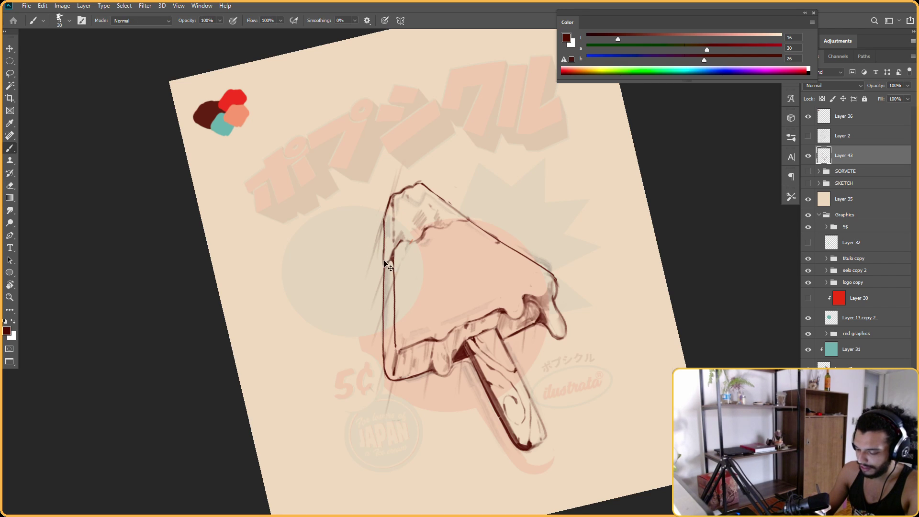
key("e")
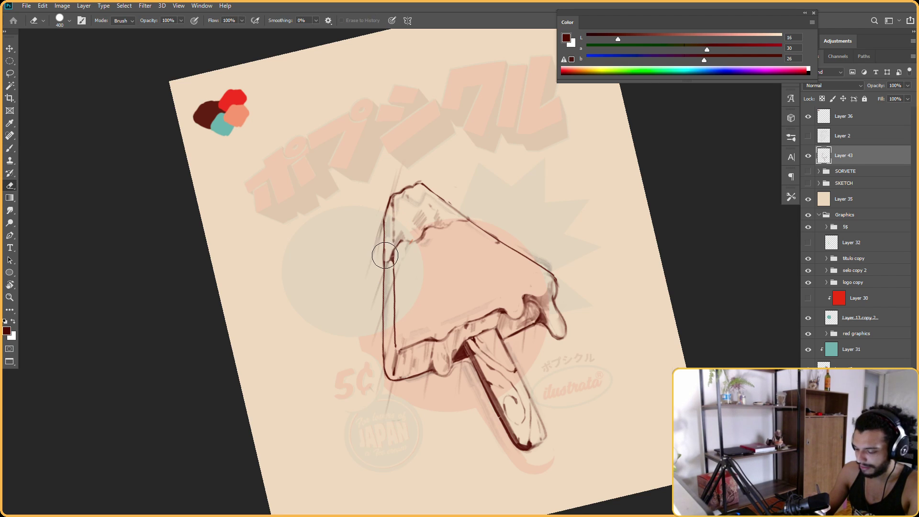
key("b")
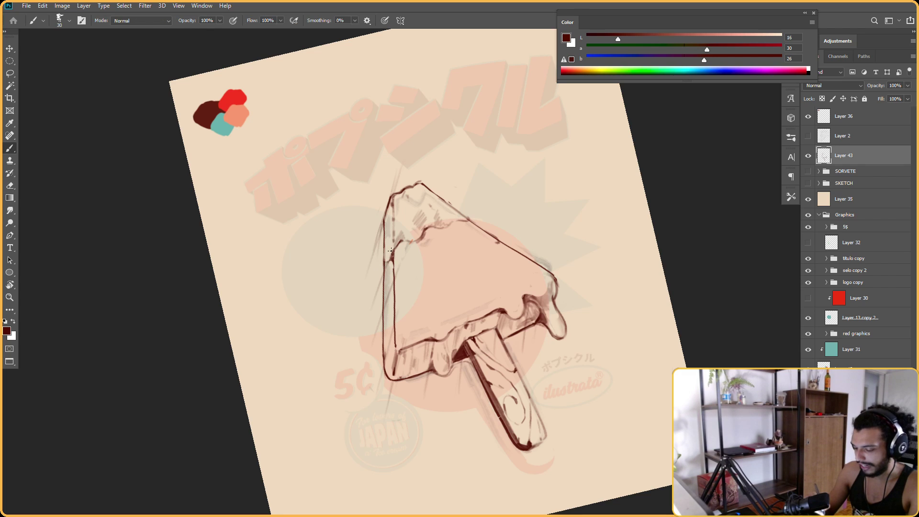
key("e")
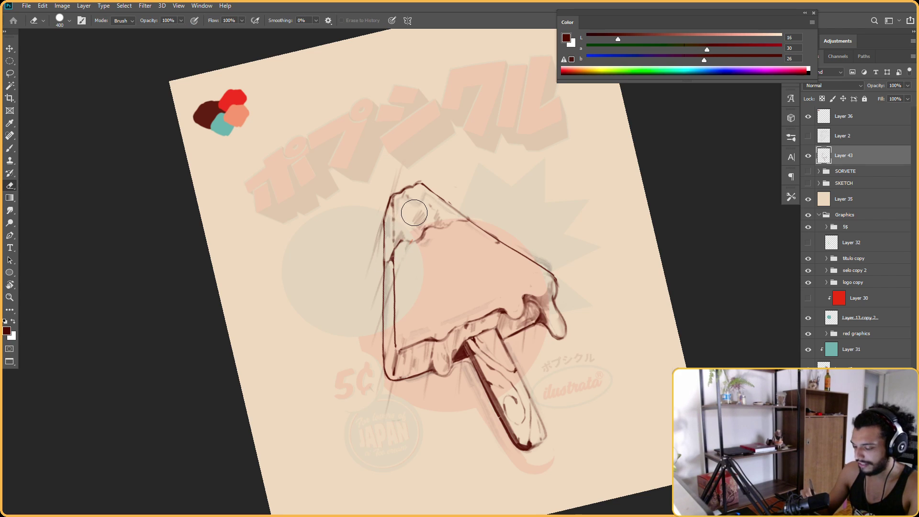
Refine the left end of the bite edge where it runs into the front face's side line
key("r")
left_click_drag(486, 190, 443, 189)
key("e")
mouse_move(388, 285)
left_mouse_down()
mouse_move(389, 239)
mouse_move(517, 267)
mouse_move(399, 246)
left_mouse_up()
key("r")
key("e")
key("r")
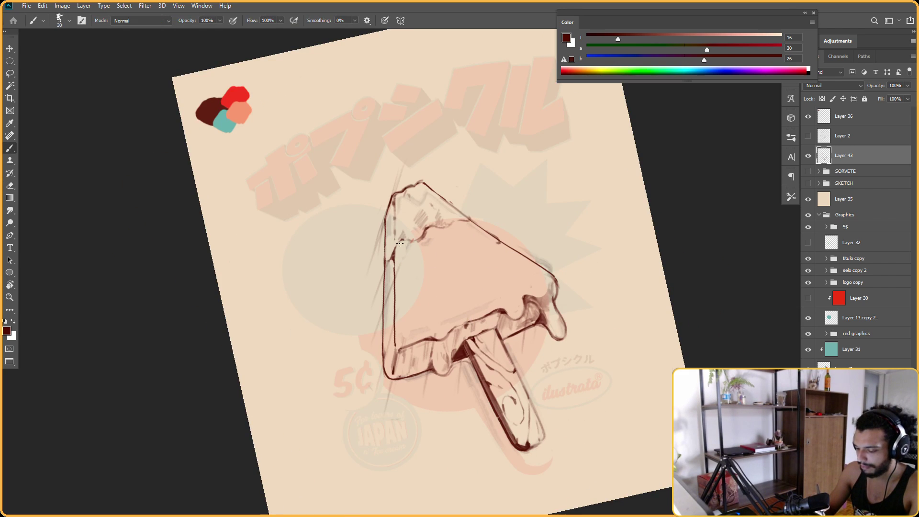
mouse_move(567, 202)
left_mouse_down()
mouse_move(503, 158)
mouse_move(398, 237)
left_mouse_up()
key("b")
left_click_drag(407, 197, 401, 233)
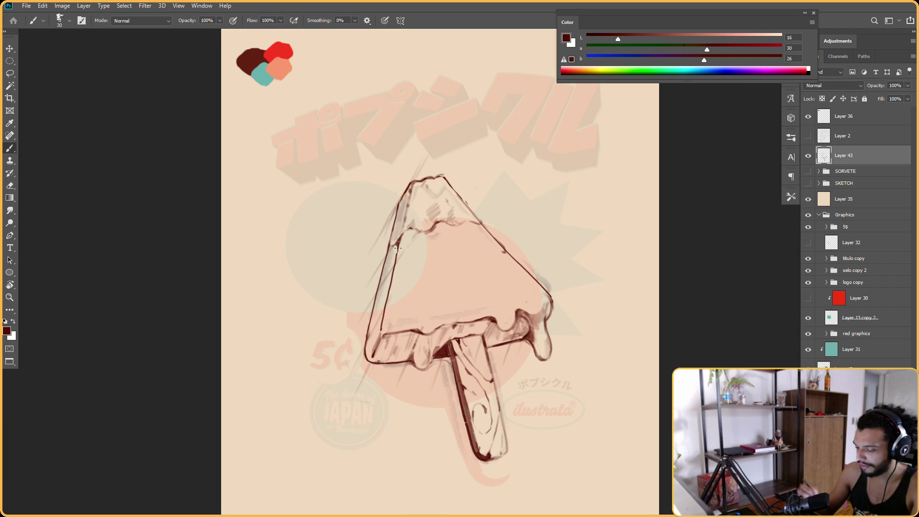
Strengthen and trim the popsicle's lower-left bottom edge and the outline of its small drip
key("r")
mouse_move(452, 380)
left_mouse_down()
mouse_move(533, 352)
mouse_move(415, 372)
left_mouse_up()
key("Escape")
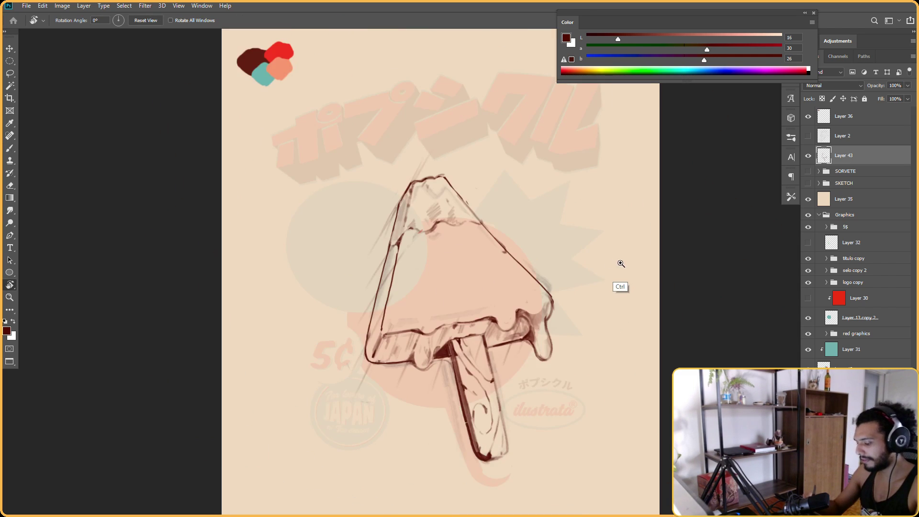
key("ctrl+minus")
key("ctrl+0")
key("e")
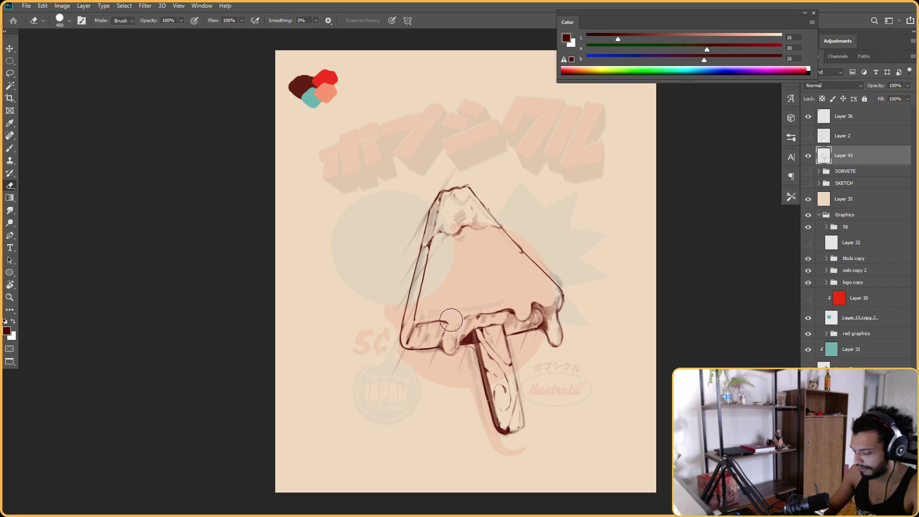
key("r")
mouse_move(437, 304)
left_mouse_down()
mouse_move(496, 207)
mouse_move(546, 268)
mouse_move(560, 318)
mouse_move(438, 302)
left_mouse_up()
key("b")
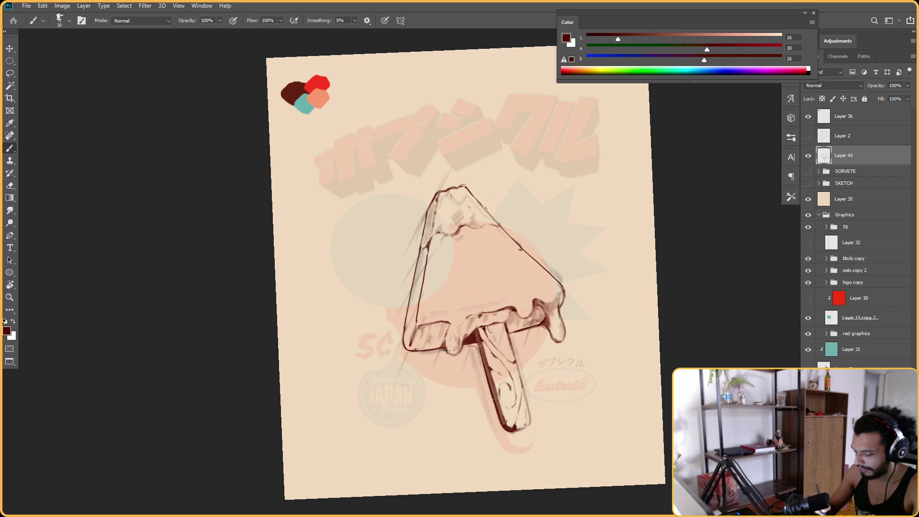
key("r")
mouse_move(426, 342)
left_mouse_down()
mouse_move(470, 431)
mouse_move(402, 207)
left_mouse_up()
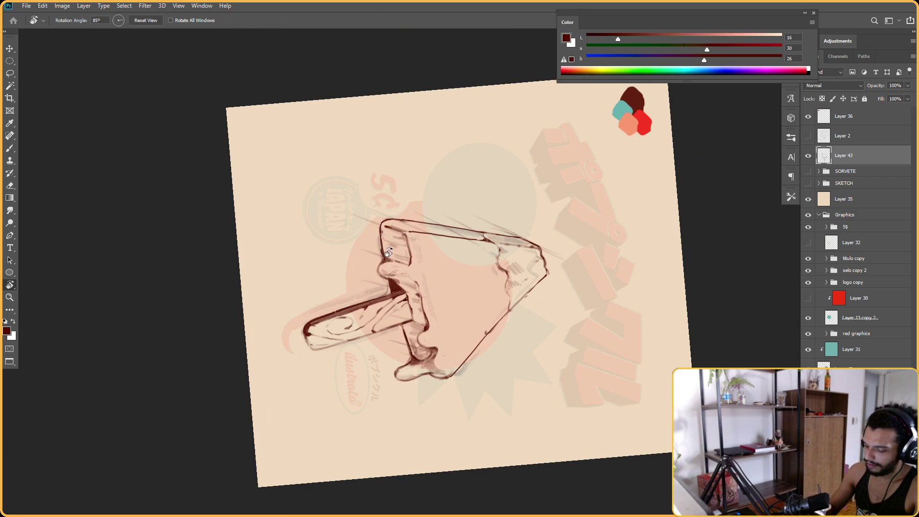
key("e")
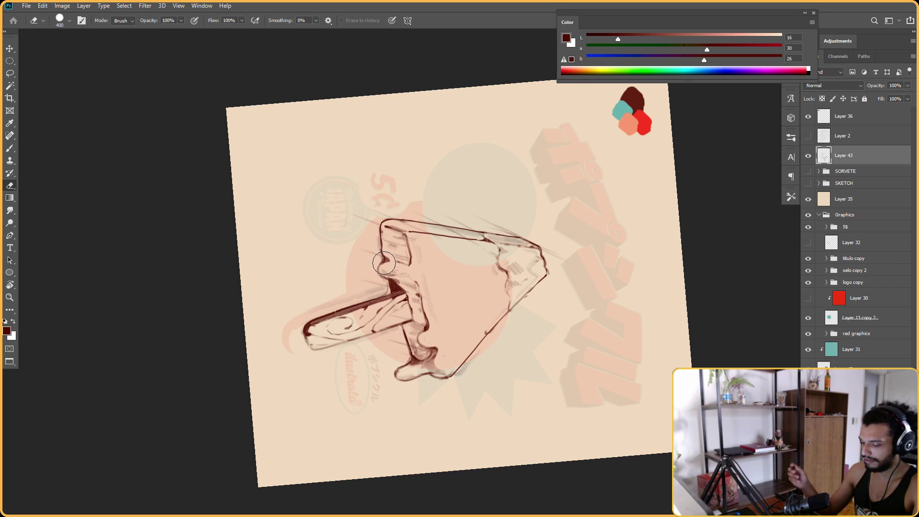
Clean up the wavy melted edge of the front face above the stick
key("r")
key("Escape")
left_click_drag(508, 218, 532, 230)
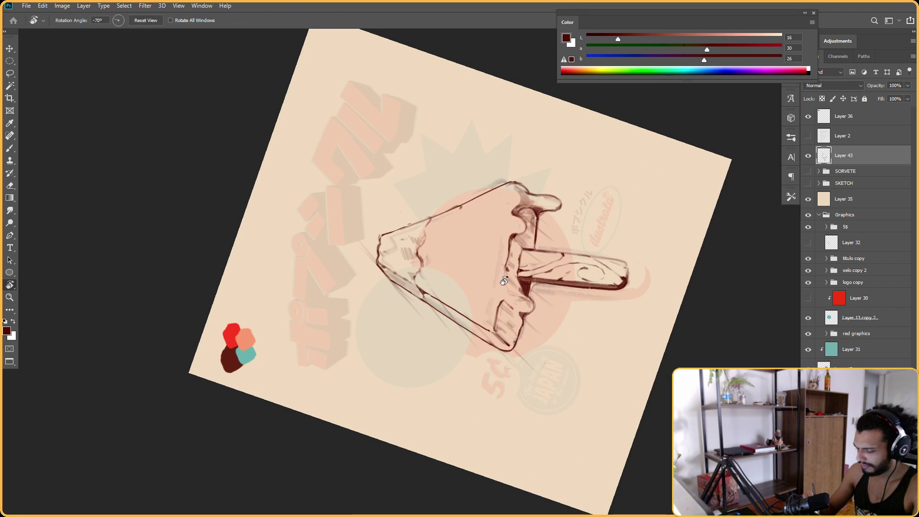
key("b")
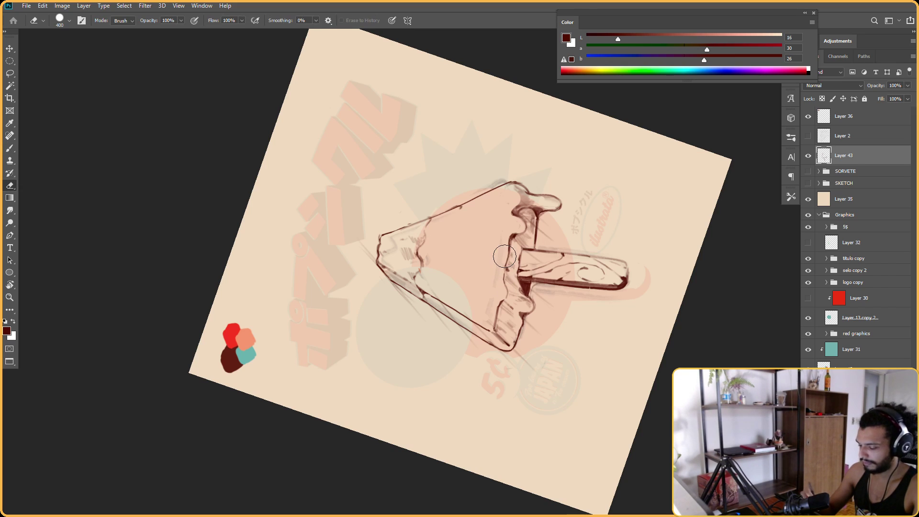
key("Escape")
mouse_move(638, 224)
left_mouse_down()
mouse_move(632, 232)
mouse_move(656, 199)
mouse_move(621, 227)
left_mouse_up()
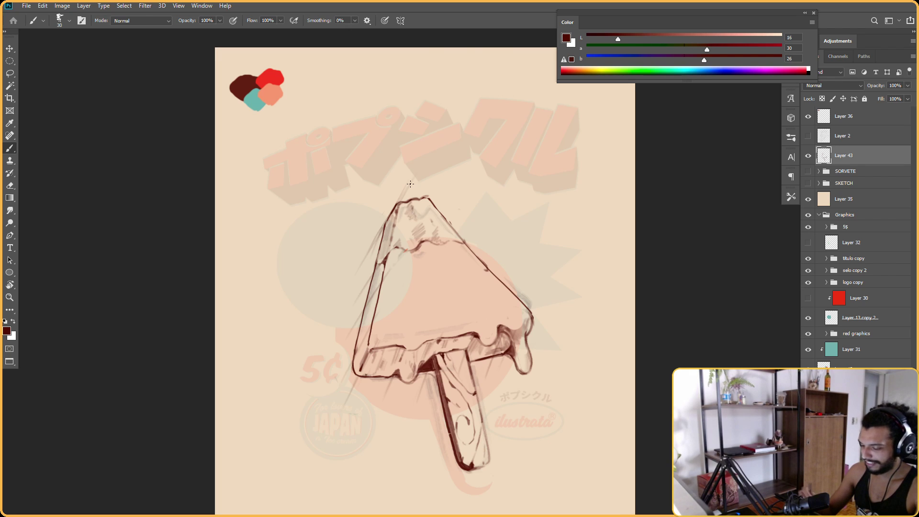
Review the popsicle sketch's overall shape with the poster tilted and upright
key("r")
left_click_drag(410, 184, 571, 246)
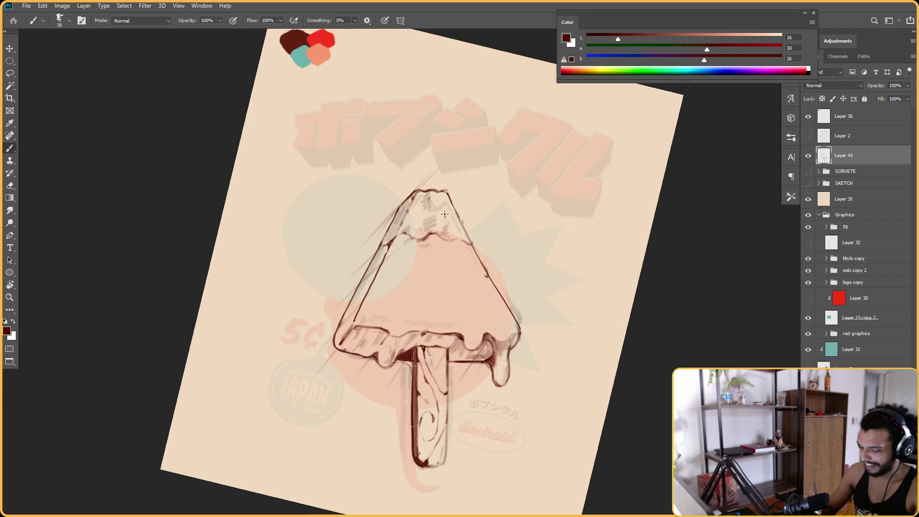
key("r")
left_click_drag(422, 143, 509, 131)
key("Escape")
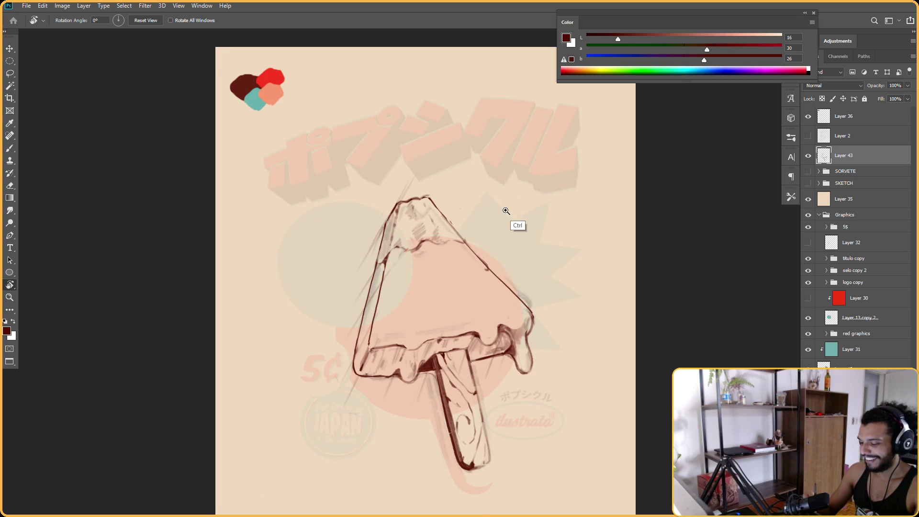
key("ctrl+minus")
left_click_drag(618, 224, 558, 296)
key("Escape")
left_click_drag(530, 223, 552, 193)
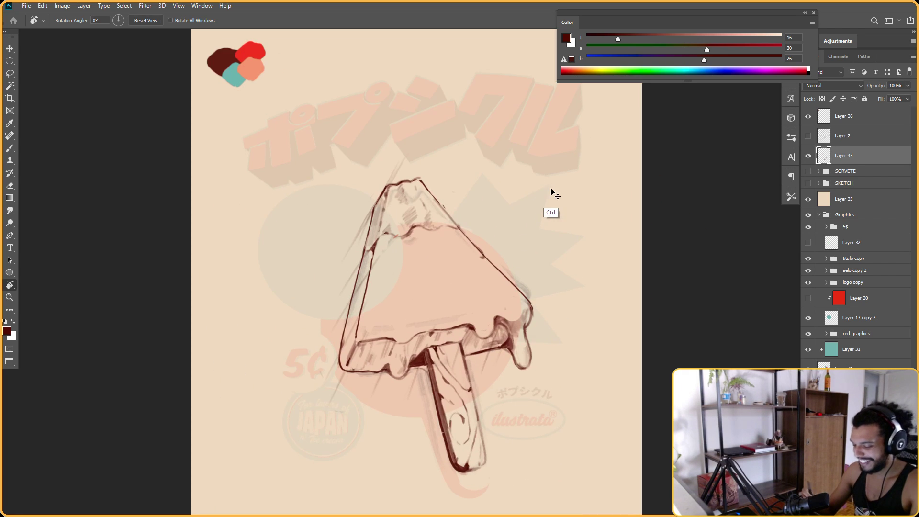
Reinforce the lower-left drip's outline and the bottom edge beside the stick
left_click_drag(554, 290, 539, 206)
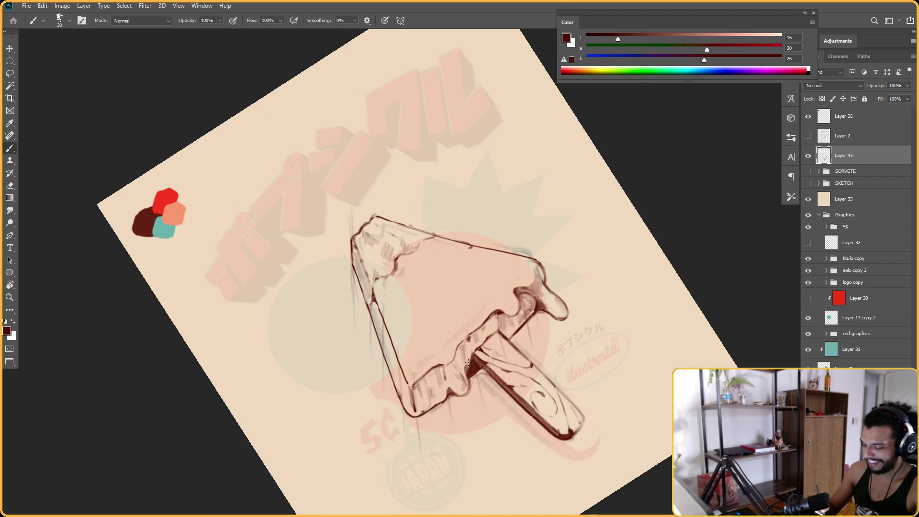
key("r")
mouse_move(469, 342)
left_mouse_down()
mouse_move(479, 375)
mouse_move(423, 197)
left_mouse_up()
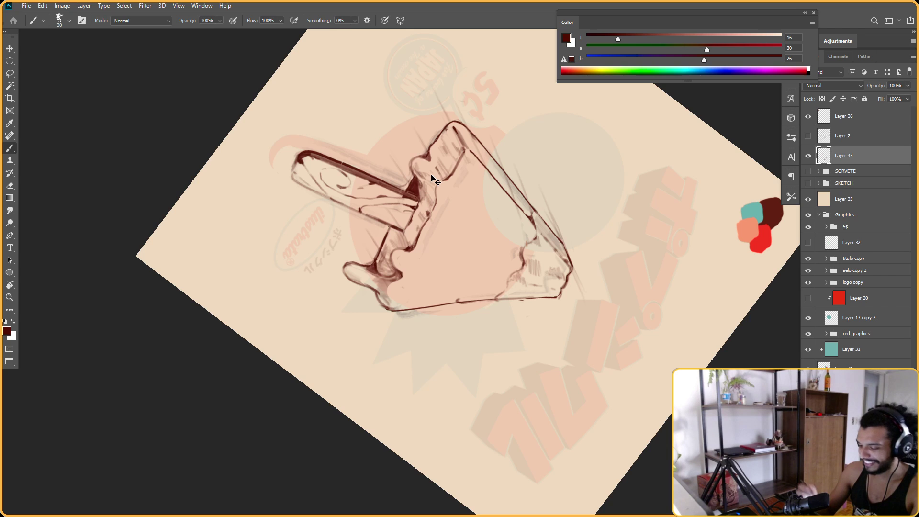
key("Escape")
key("r")
left_click_drag(431, 174, 570, 191)
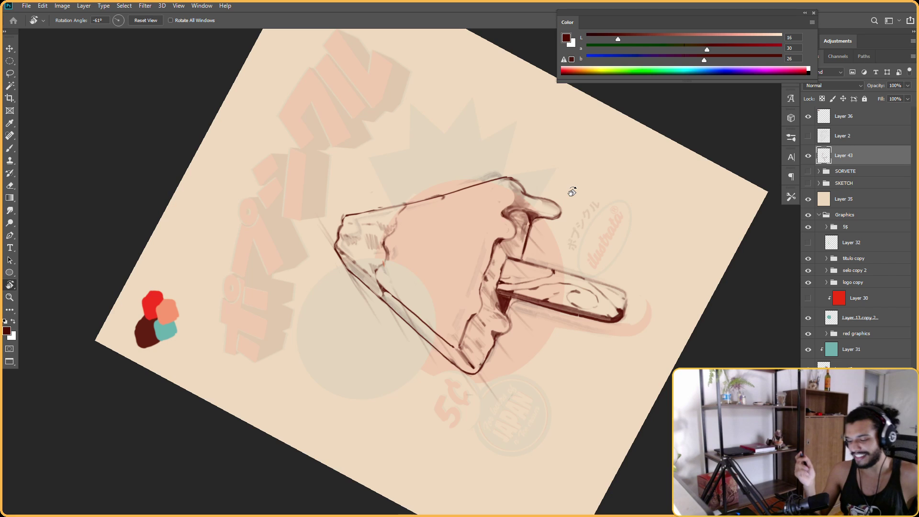
Examine the popsicle's melted right corner and complete line work from several view angles
key("Escape")
left_click_drag(550, 266, 529, 273)
key("b")
key("r")
left_click_drag(520, 238, 531, 277)
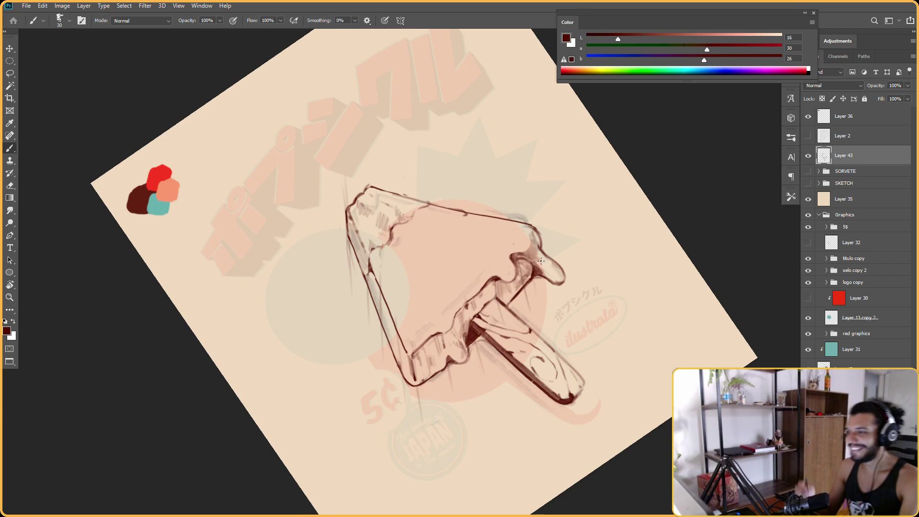
key("r")
key("Escape")
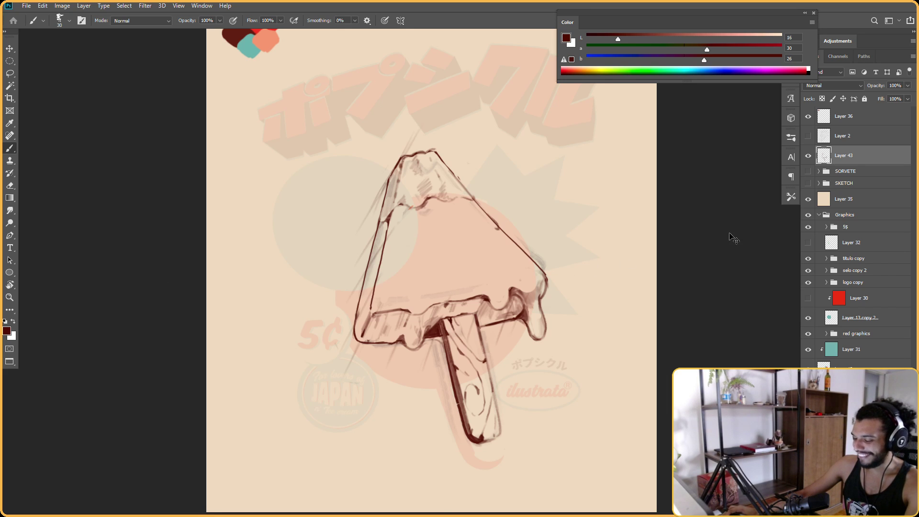
key("ctrl+plus")
key("r")
left_click_drag(545, 242, 568, 229)
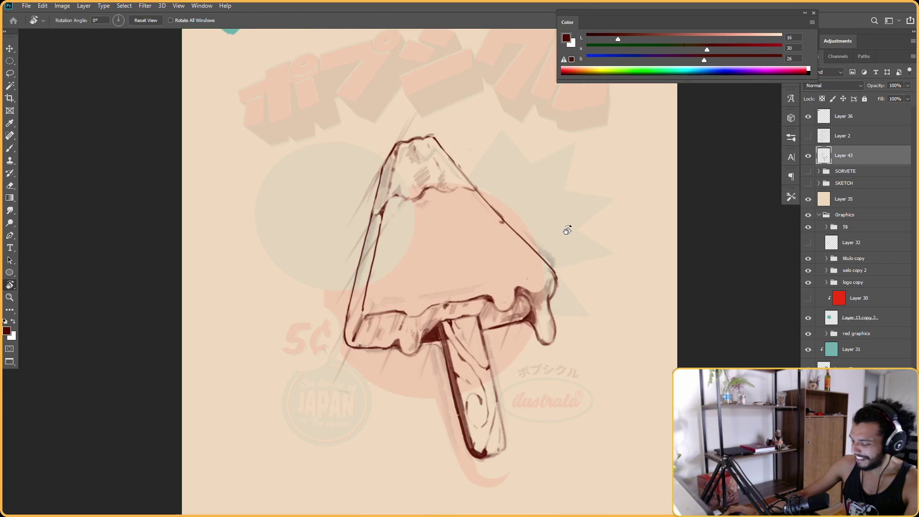
scroll(567, 232, "down", 1)
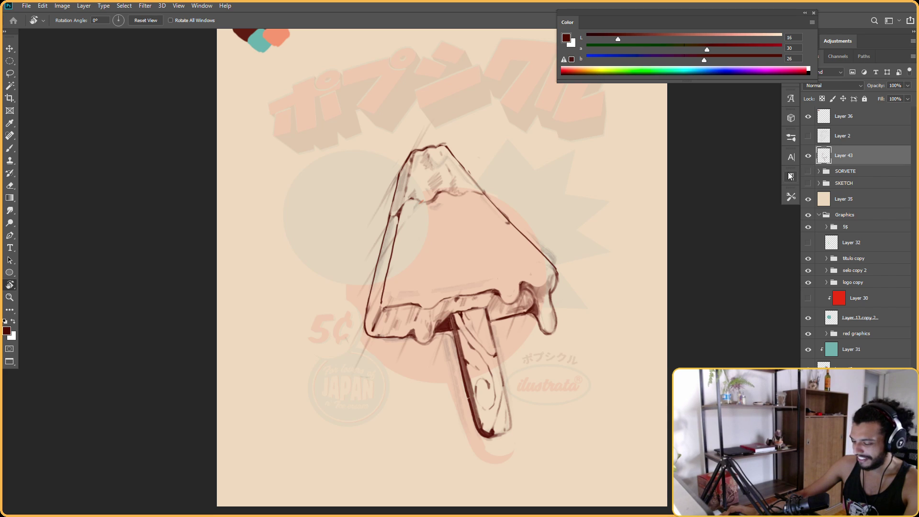
Erase stray sketch lines outside the upper-left edge and tip, and touch up the tip's outline
key("e")
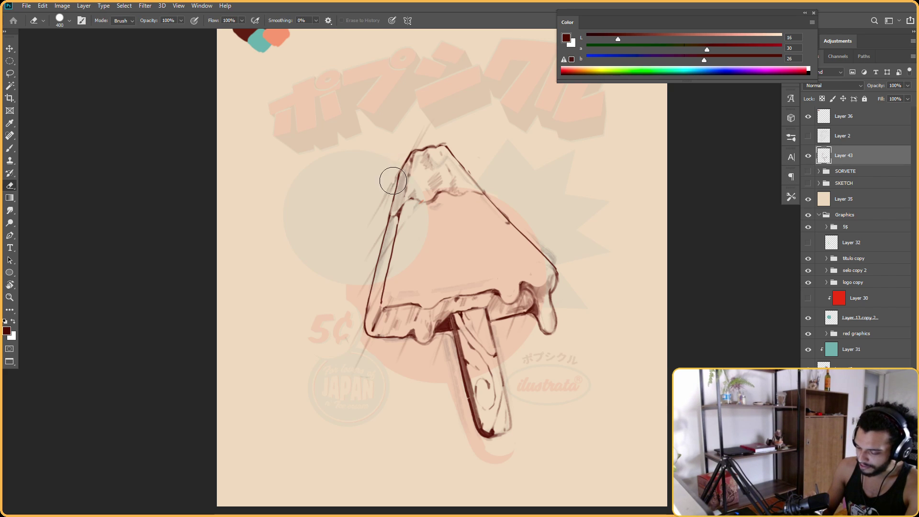
mouse_move(394, 176)
left_mouse_down()
mouse_move(365, 247)
mouse_move(369, 232)
left_mouse_up()
left_click_drag(411, 138, 424, 134)
mouse_move(440, 95)
left_mouse_down()
mouse_move(349, 144)
mouse_move(338, 219)
left_mouse_up()
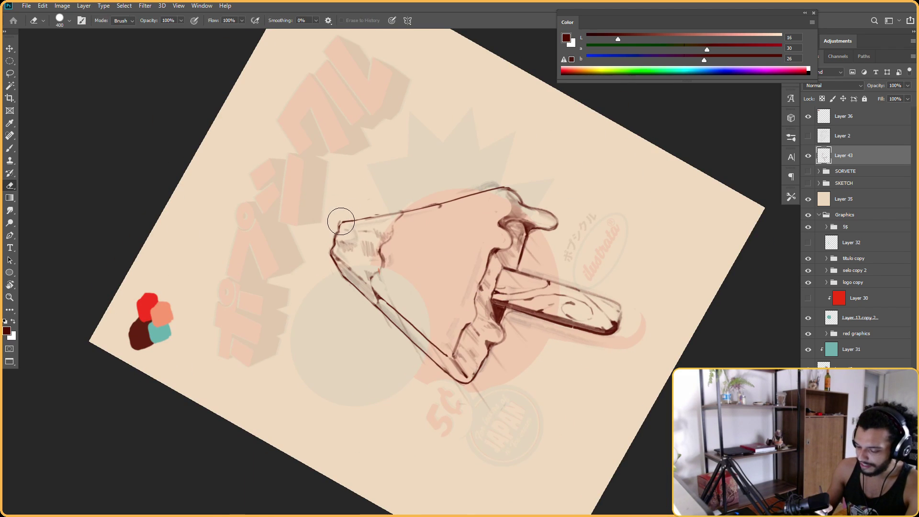
key("b")
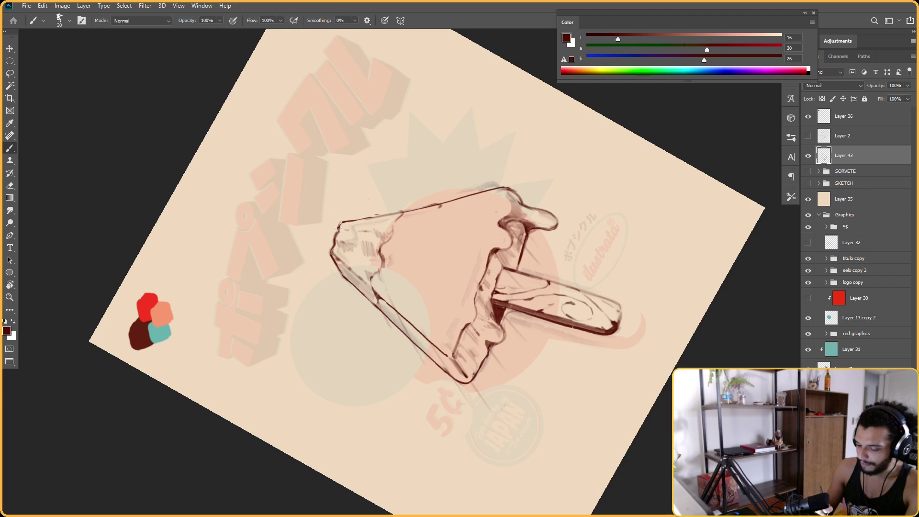
key("e")
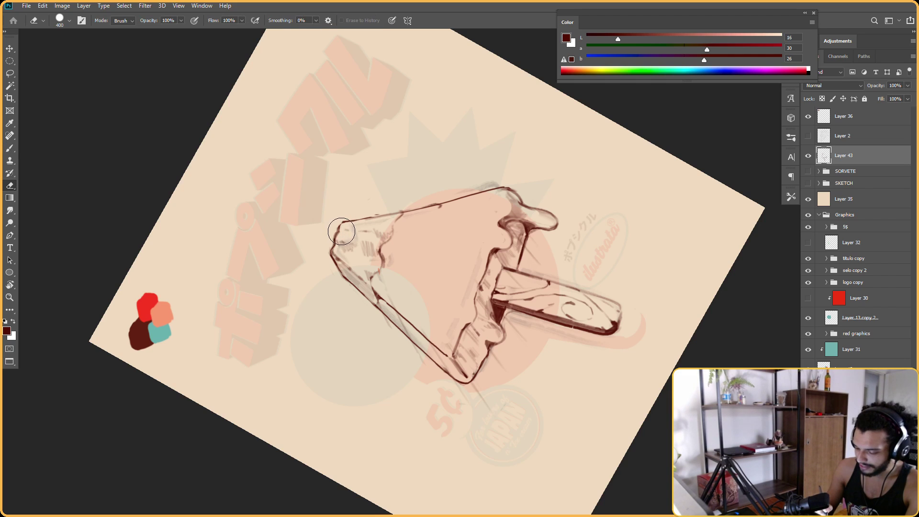
mouse_move(340, 236)
left_mouse_down()
mouse_move(341, 227)
mouse_move(336, 237)
left_mouse_up()
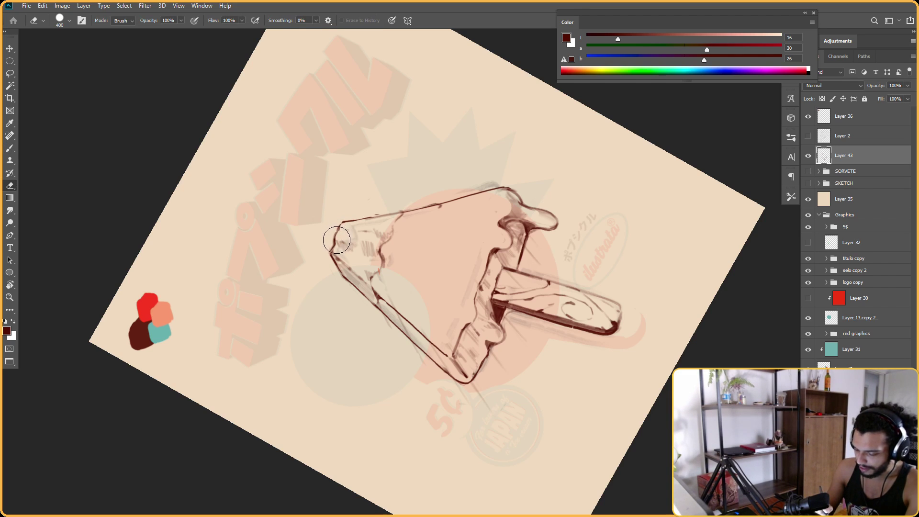
Examine the popsicle's outline and melted right corner with the poster upright and tilted
key("b")
key("Escape")
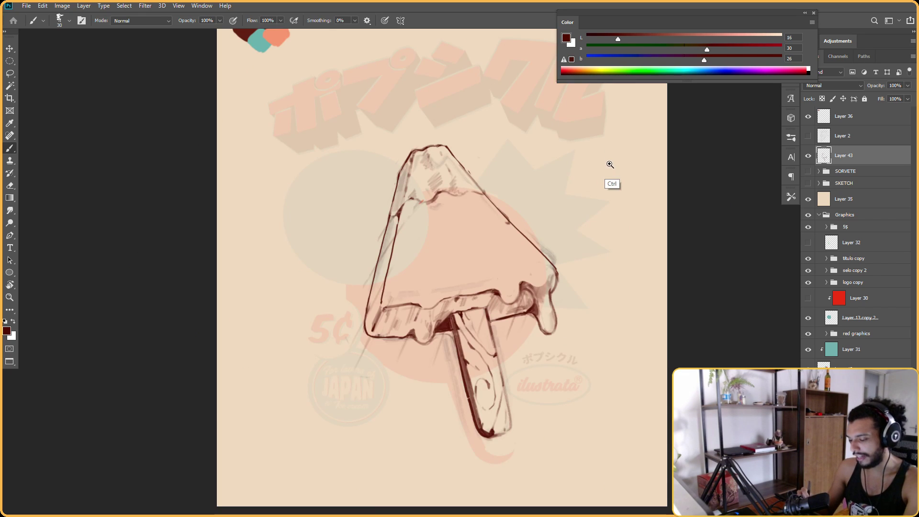
scroll(606, 165, "down", 1)
key("r")
left_click_drag(536, 184, 562, 245)
key("e")
left_click_drag(539, 275, 532, 291)
key("Escape")
key("b")
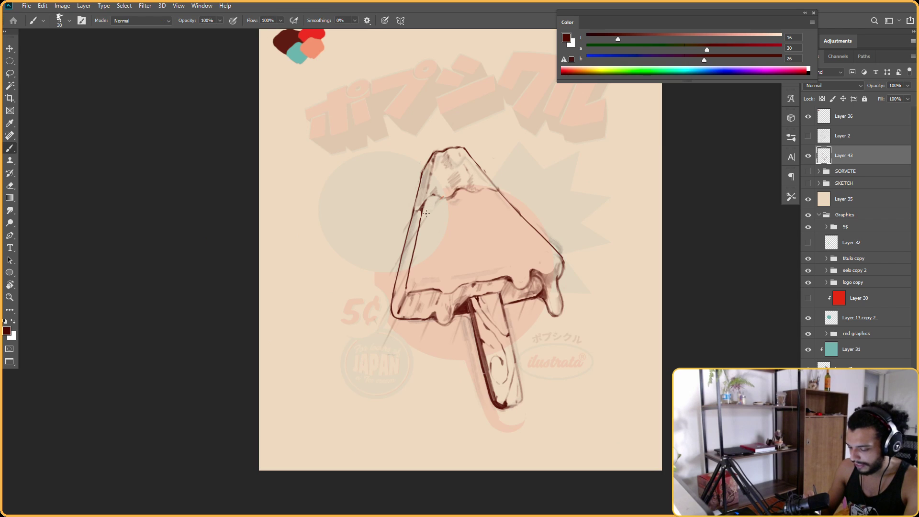
Touch up the popsicle's edges from several view angles, refining the corner where the tip's fold meets the left edge
key("r")
left_click_drag(430, 196, 388, 239)
key("b")
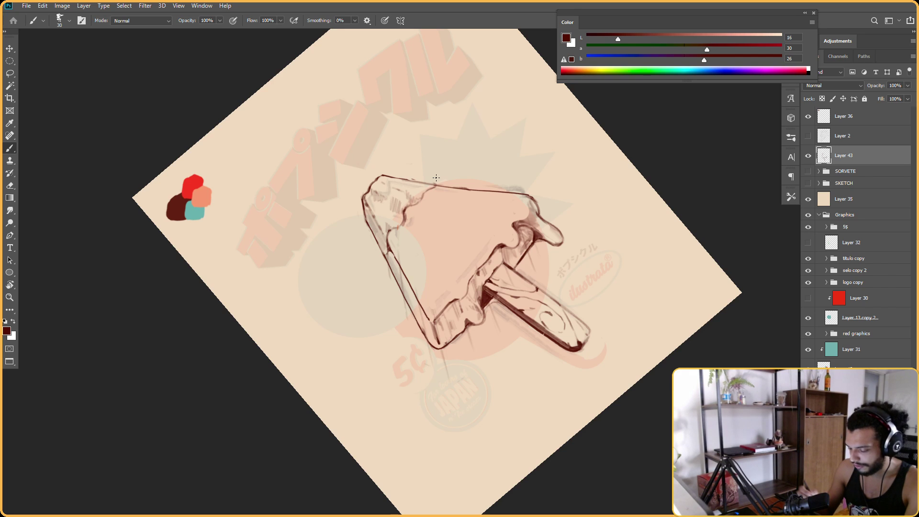
key("r")
mouse_move(436, 177)
left_mouse_down()
mouse_move(569, 249)
mouse_move(558, 265)
mouse_move(550, 239)
left_mouse_up()
key("e")
key("b")
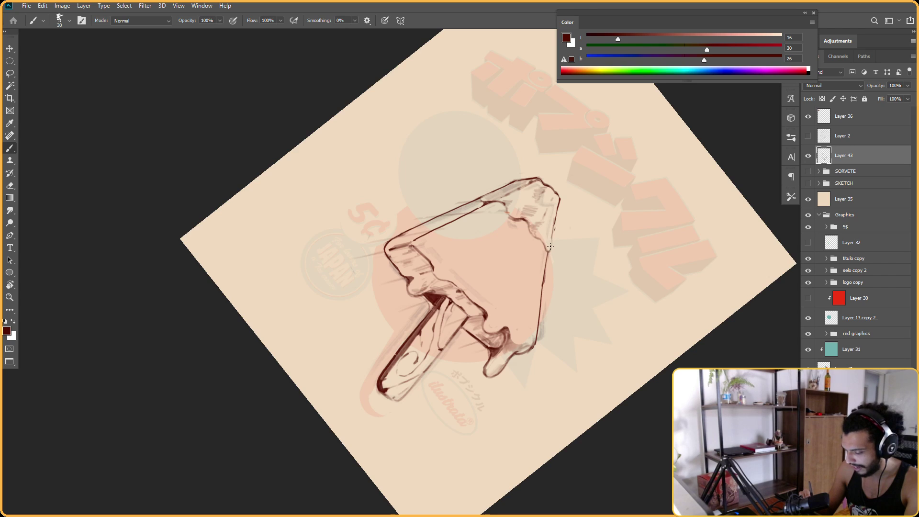
key("Escape")
key("r")
key("b")
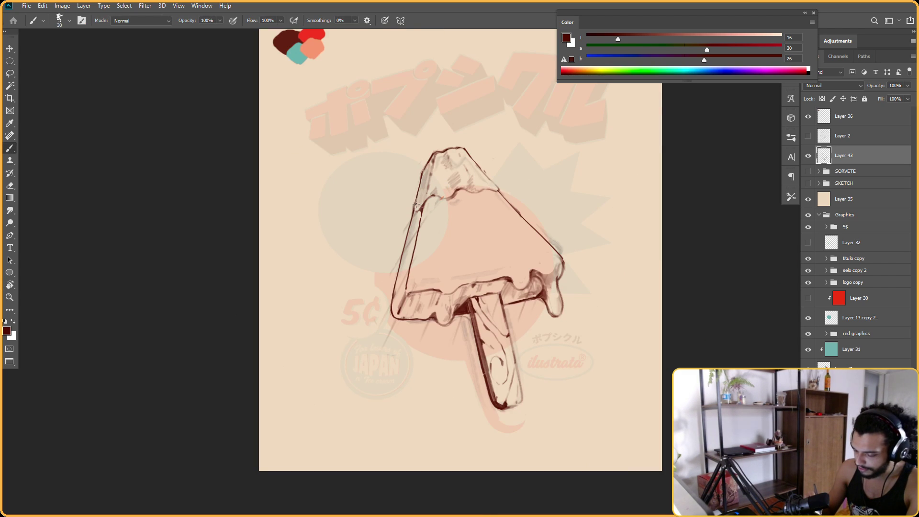
key("e")
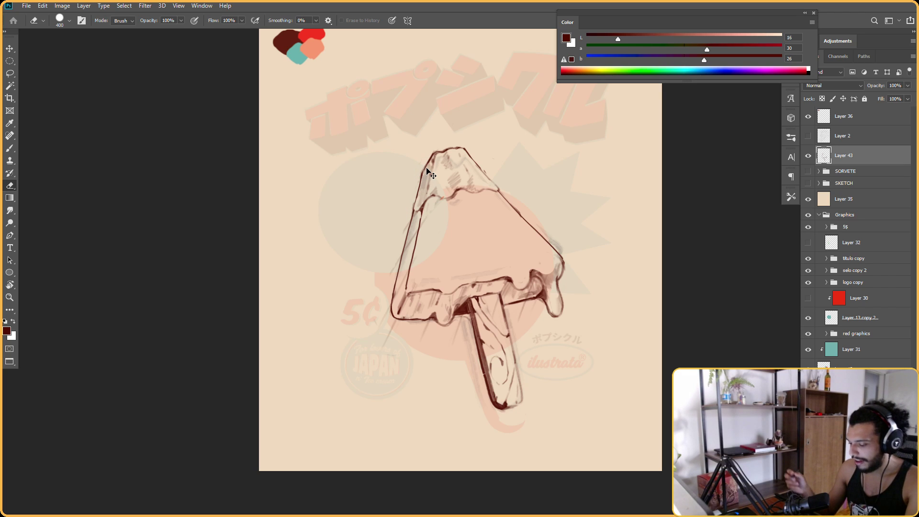
Mirror the canvas horizontally, then select the stick and transform it to 99.12% height with a 0.89 horizontal skew
key("ctrl+shift+h")
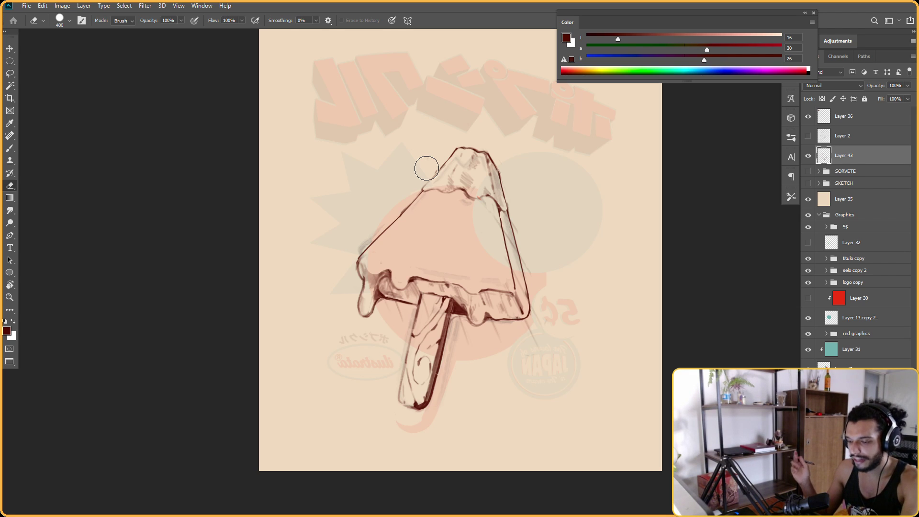
key("l")
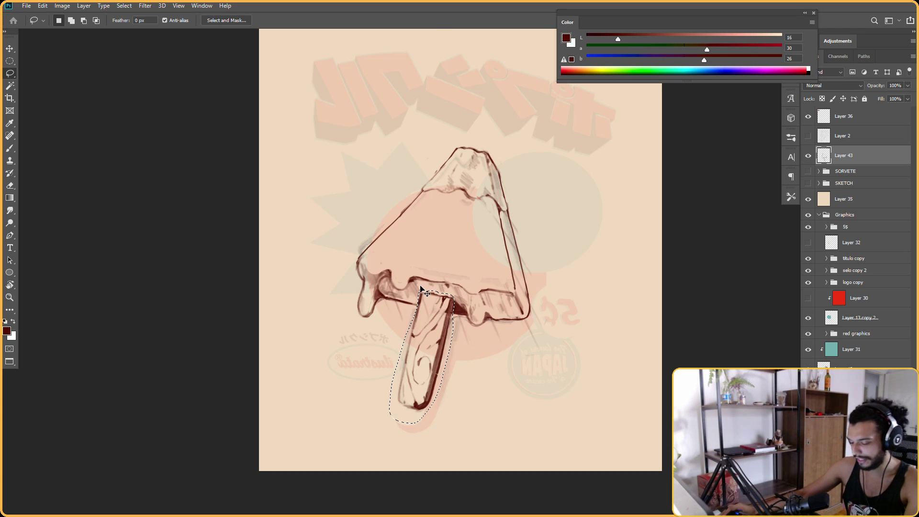
key("ctrl+t")
key("ctrl+plus")
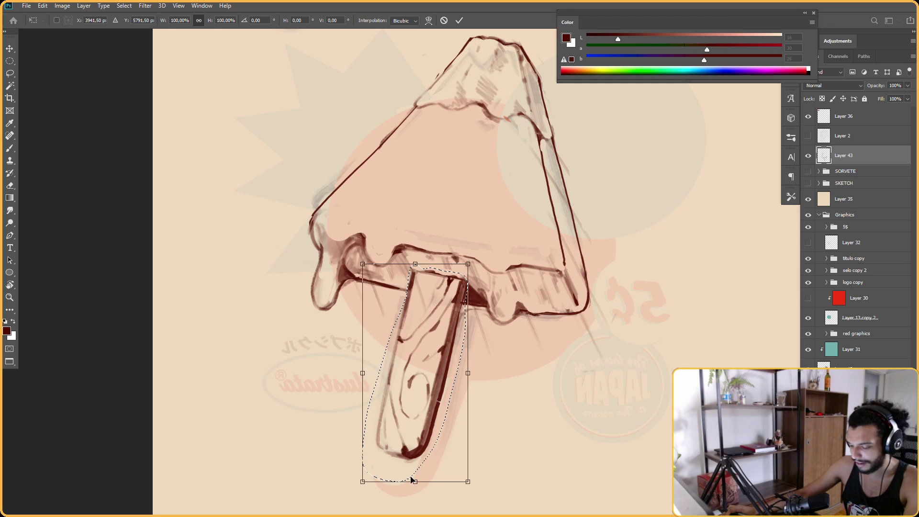
left_click_drag(416, 482, 412, 480)
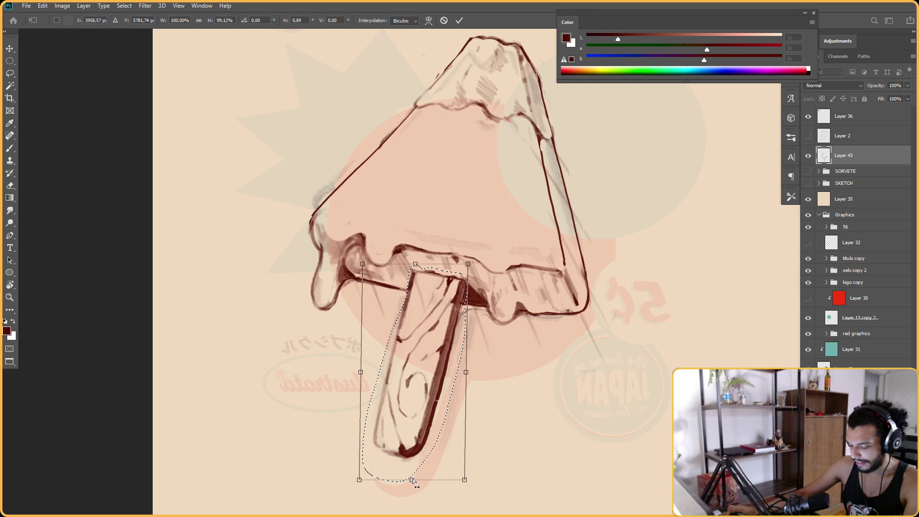
left_click(459, 20)
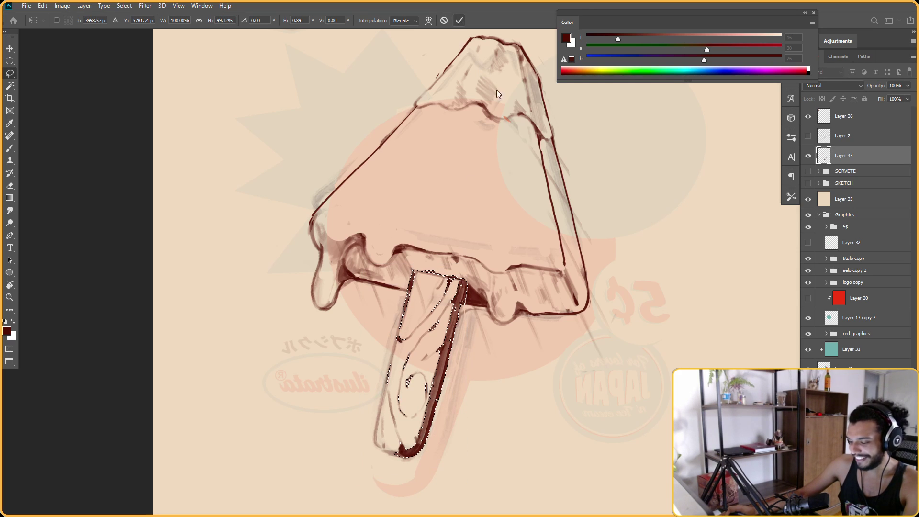
Sample the dark reddish brown from the shadow beside the stick as the brush colour
scroll(406, 299, "down", 1)
scroll(406, 298, "down", 2)
key("r")
left_click_drag(482, 318, 526, 280)
scroll(527, 279, "down", 2)
key("Escape")
scroll(421, 268, "up", 4)
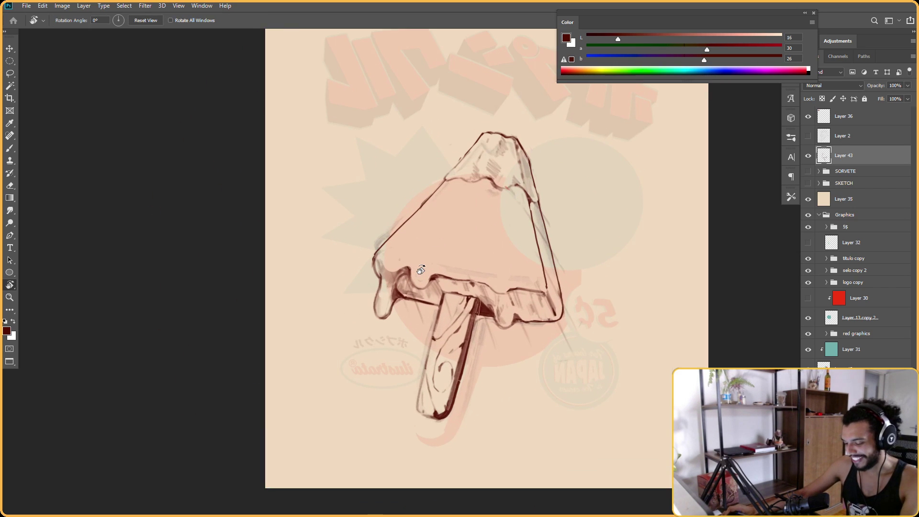
key("b")
left_click(479, 305, "alt")
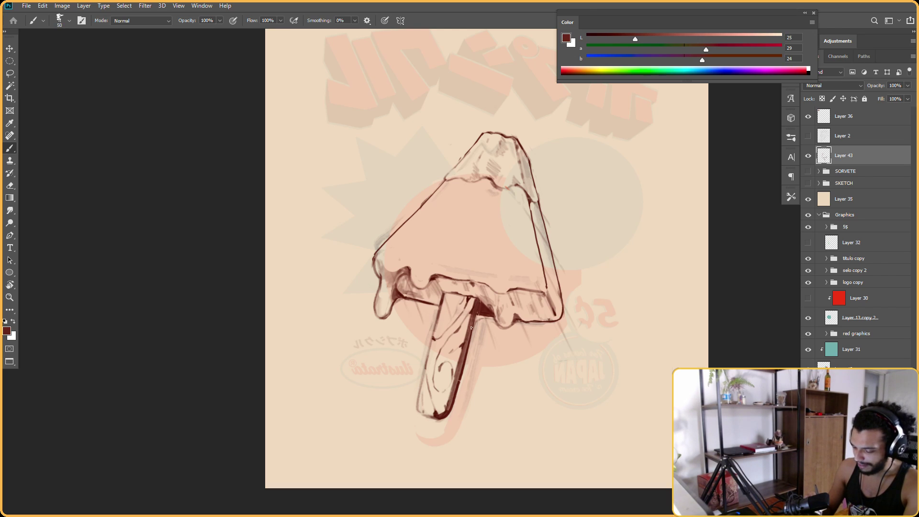
Examine the mirrored popsicle sketch with the poster rotated and upright, both close up and from a distance
left_click_drag(585, 268, 489, 410)
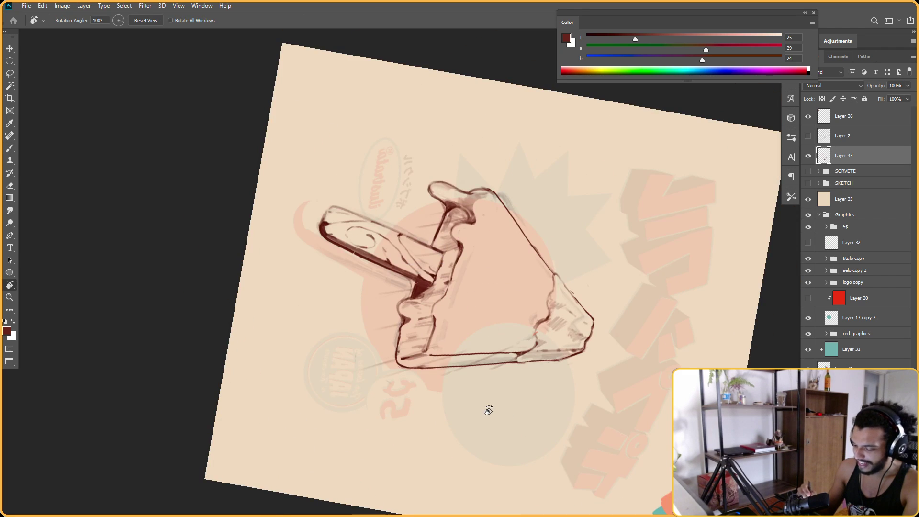
key("Escape")
left_click_drag(577, 205, 528, 254)
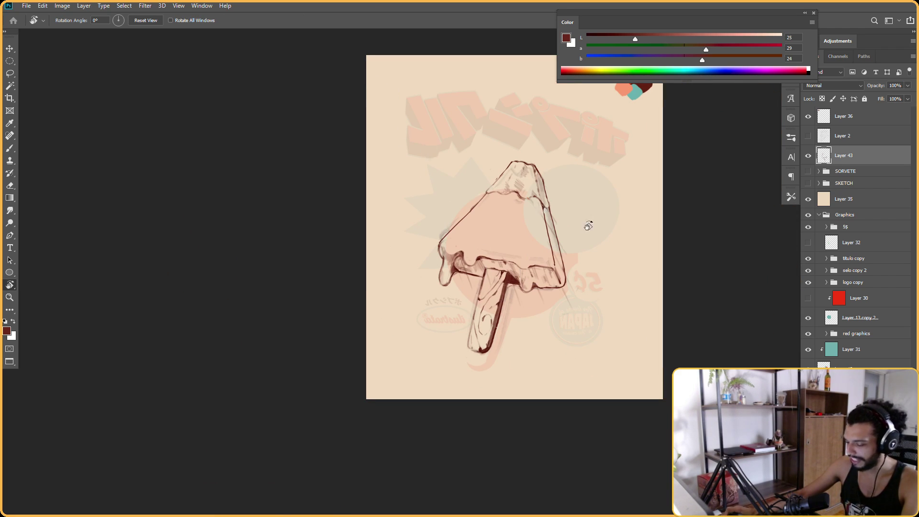
left_click_drag(661, 245, 614, 241)
left_click(492, 239, "ctrl")
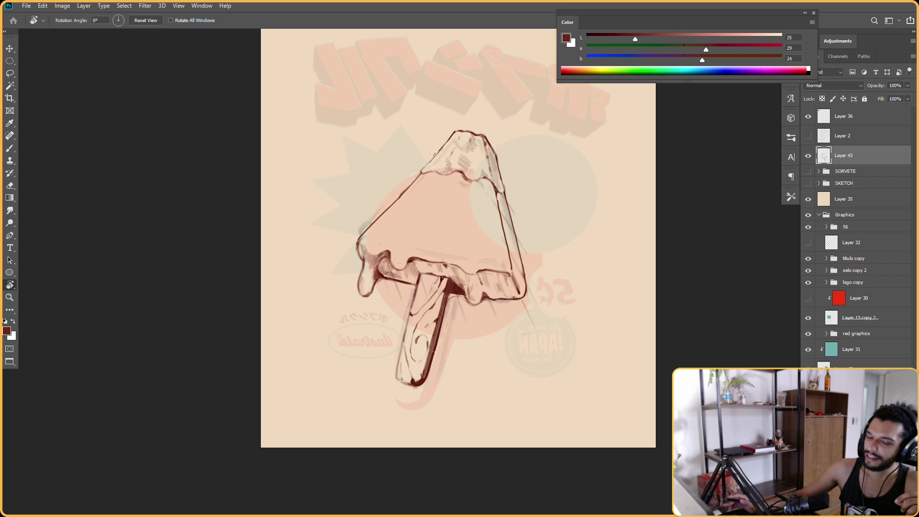
left_click_drag(559, 165, 574, 191)
key("Escape")
left_click_drag(558, 244, 504, 300)
left_click_drag(481, 263, 497, 237)
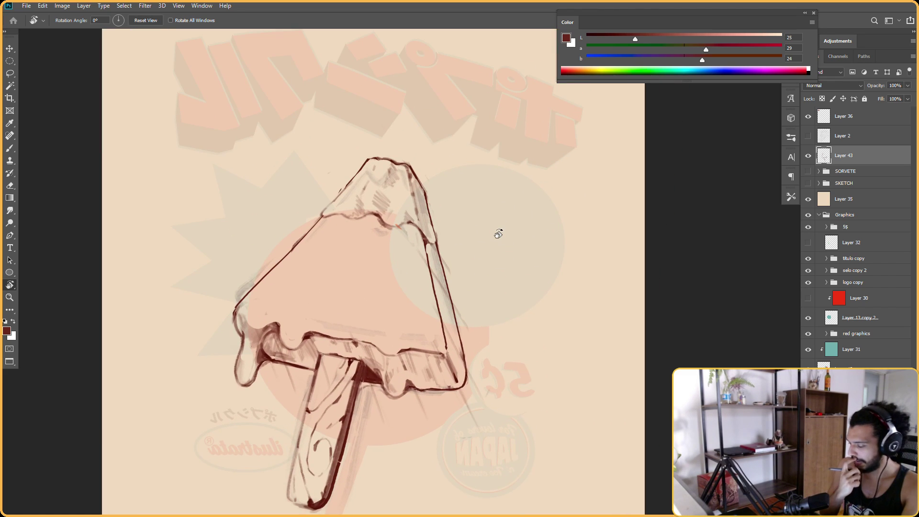
key("ctrl+minus")
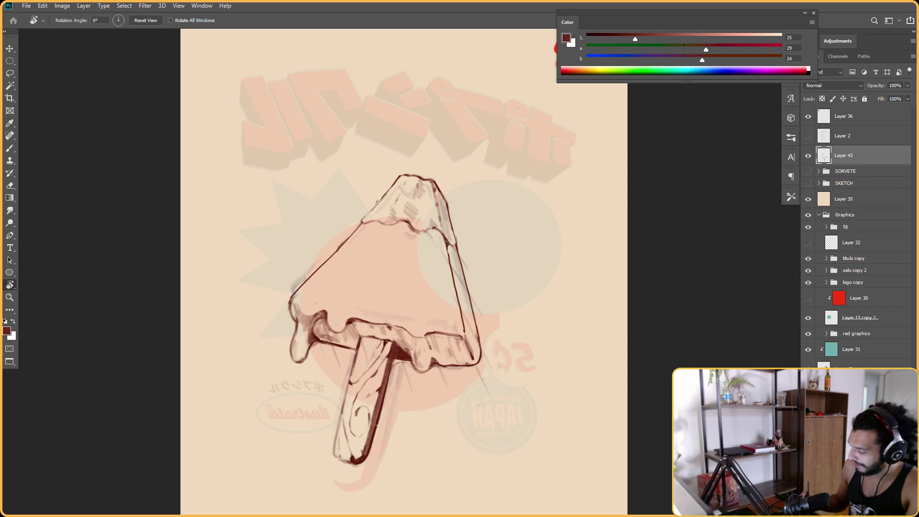
On a new layer, handwrite the headings "VALOR:" and "OBJ:" above the popsicle and underline VALOR
key("ctrl+shift+alt+n")
key("b")
mouse_move(204, 89)
left_mouse_down()
mouse_move(220, 105)
mouse_move(222, 92)
mouse_move(233, 107)
mouse_move(261, 109)
left_mouse_up()
left_click_drag(261, 90, 272, 108)
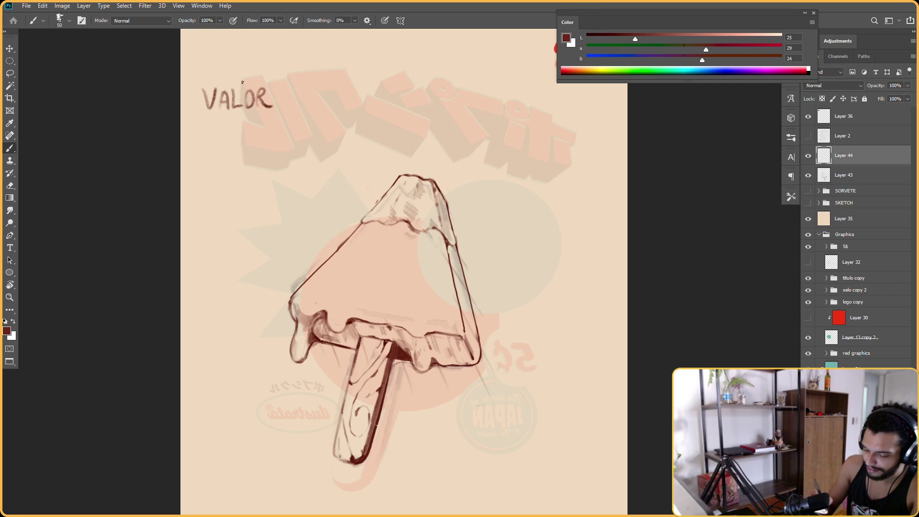
mouse_move(205, 123)
left_mouse_down()
mouse_move(206, 141)
mouse_move(211, 125)
mouse_move(221, 142)
mouse_move(233, 138)
mouse_move(221, 143)
mouse_move(241, 140)
mouse_move(233, 142)
mouse_move(246, 122)
left_mouse_up()
key("ctrl+z")
left_click(250, 128)
left_click(251, 139)
left_click(276, 90)
left_click(276, 103)
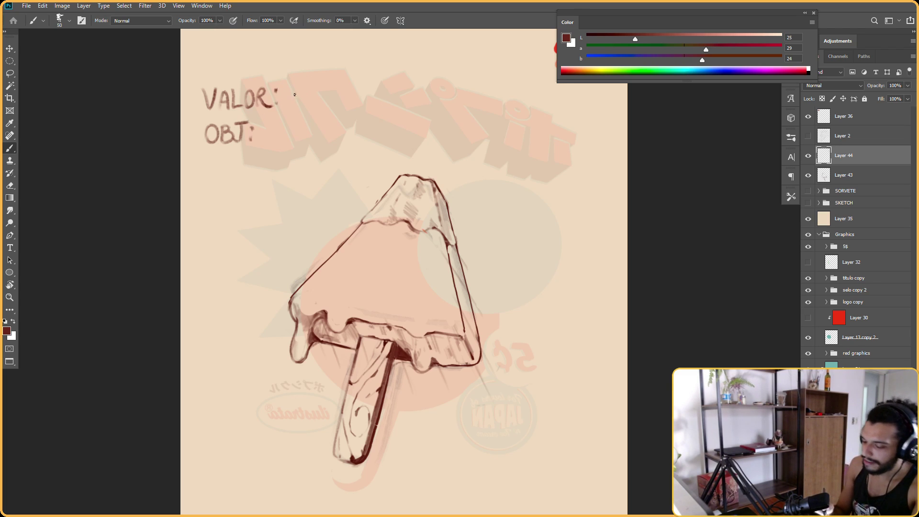
left_click_drag(201, 113, 278, 113)
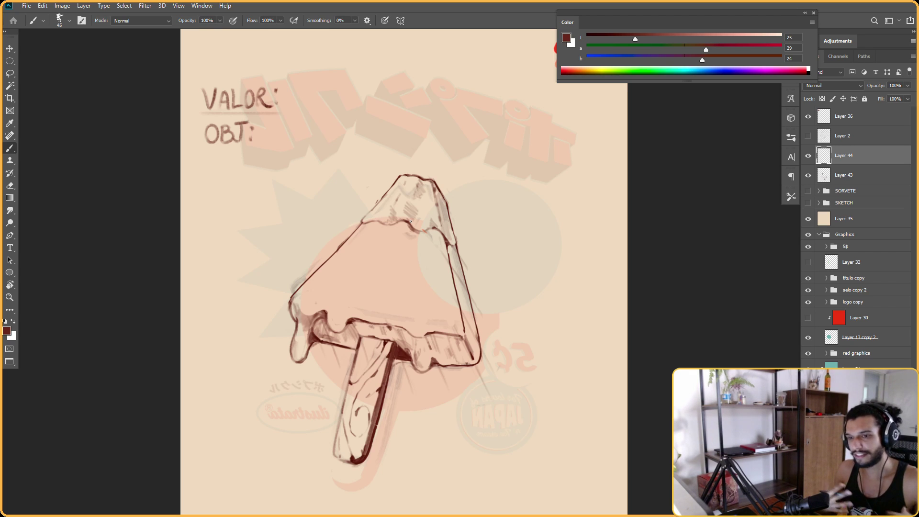
Write "Ser uma pessoa boa" beside VALOR, underline it, and add an arrow leading up to "Vagabond."
mouse_move(297, 91)
left_mouse_down()
mouse_move(289, 108)
mouse_move(306, 101)
mouse_move(383, 106)
mouse_move(361, 118)
left_mouse_up()
key("ctrl+z")
key("ctrl+z")
key("ctrl+z")
left_click_drag(362, 102, 379, 105)
mouse_move(377, 104)
left_mouse_down()
mouse_move(395, 99)
mouse_move(409, 107)
mouse_move(431, 98)
mouse_move(437, 70)
mouse_move(456, 58)
mouse_move(462, 67)
mouse_move(485, 50)
mouse_move(485, 60)
mouse_move(515, 40)
left_mouse_up()
left_click(522, 60)
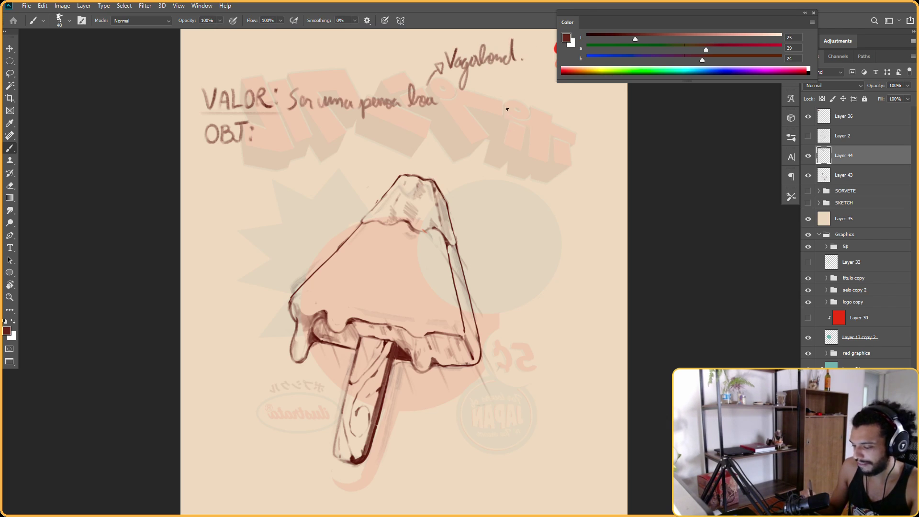
left_click_drag(303, 114, 436, 114)
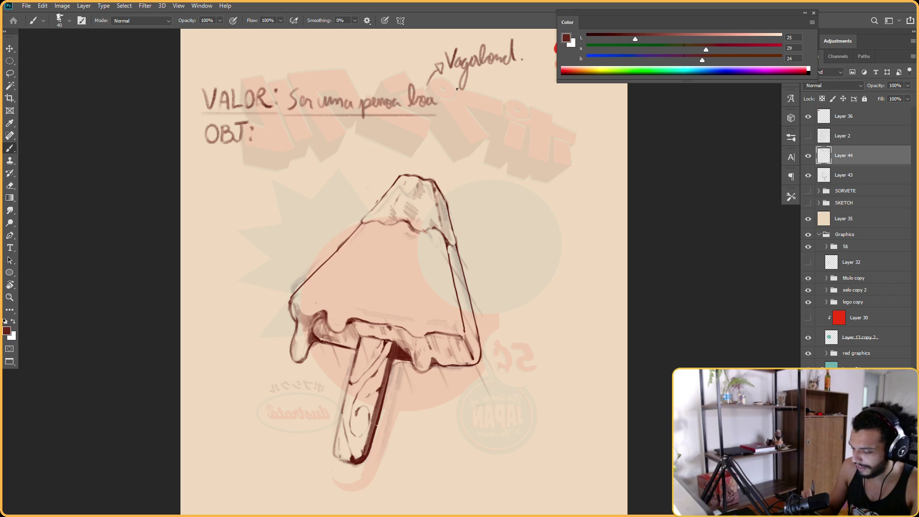
Add arrows from the phrase to "gentil" and "Bom desenhista", underline desenhista, and link it down to "veículo"
mouse_move(440, 99)
left_mouse_down()
mouse_move(468, 102)
mouse_move(418, 133)
mouse_move(418, 157)
mouse_move(440, 146)
left_mouse_up()
key("bracketleft")
left_click_drag(444, 140, 452, 149)
left_click_drag(437, 138, 444, 137)
mouse_move(385, 144)
left_mouse_down()
mouse_move(417, 176)
mouse_move(452, 174)
left_mouse_up()
left_click_drag(461, 178, 508, 184)
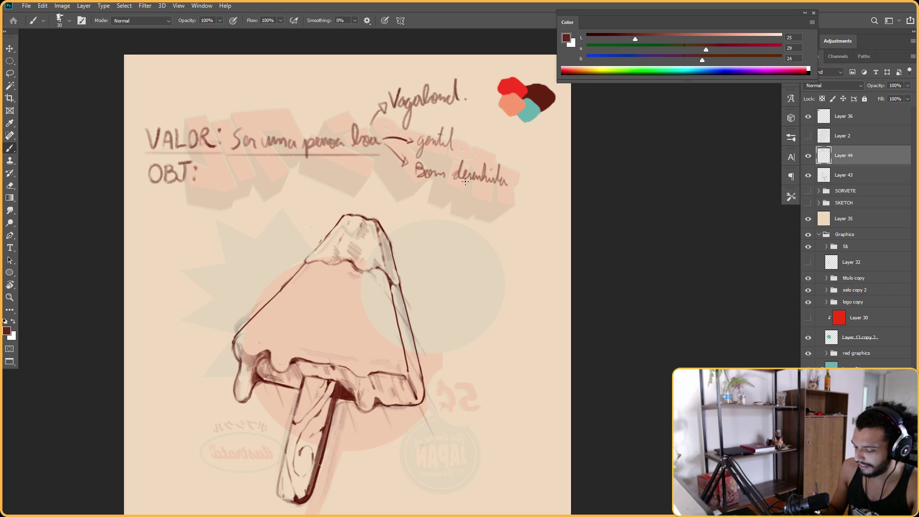
mouse_move(453, 184)
left_mouse_down()
mouse_move(505, 191)
mouse_move(460, 188)
mouse_move(461, 204)
mouse_move(439, 218)
mouse_move(479, 217)
left_mouse_up()
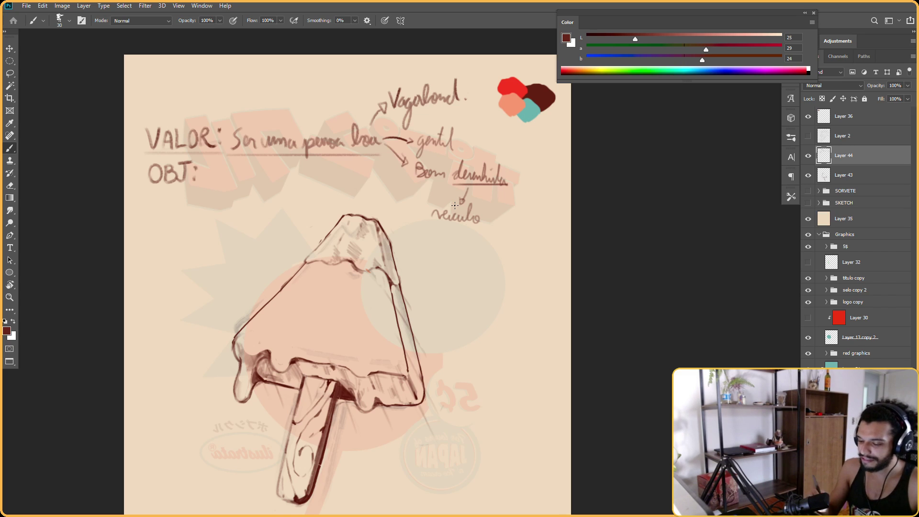
Underline Vagabond, gentil and Bom, and draw short arrows out from VALOR and OBJ
left_click_drag(208, 119, 229, 107)
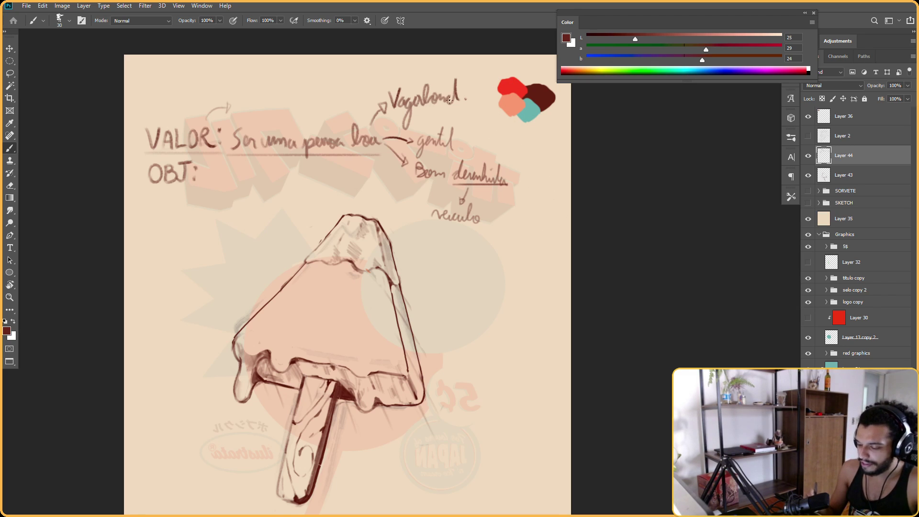
left_click_drag(389, 114, 456, 107)
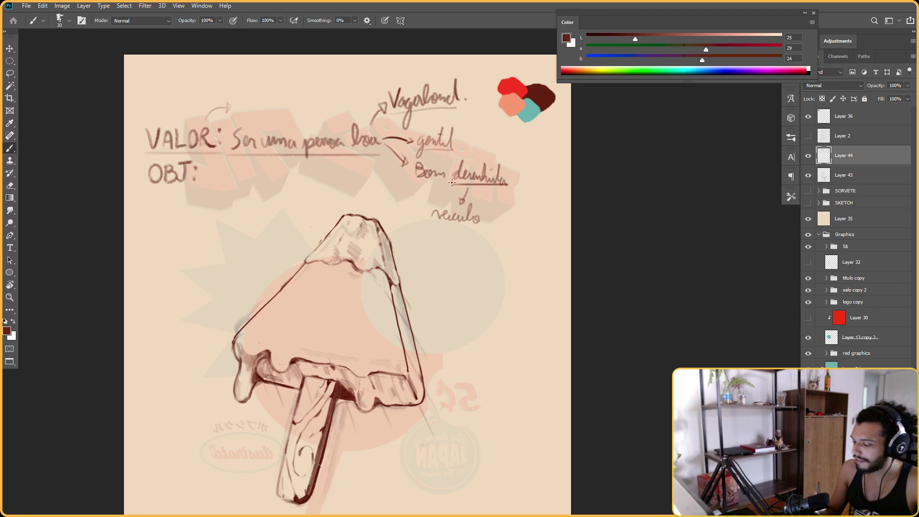
left_click_drag(201, 174, 210, 170)
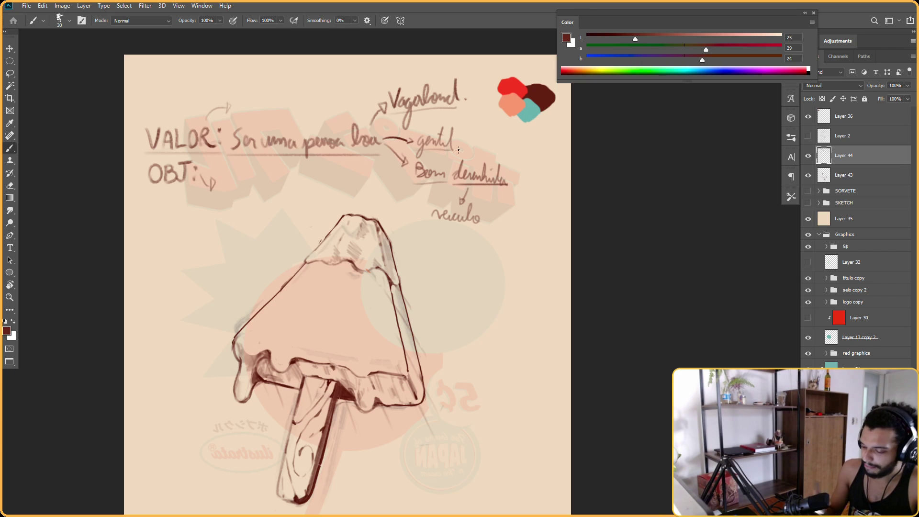
Beside OBJ, write "Estudar desenho" with arrows to "Curso" and "Ler livros", plus "Refletir, ser menos egoísta", and extend an arrow from gentil
mouse_move(225, 171)
left_mouse_down()
mouse_move(263, 191)
mouse_move(234, 176)
mouse_move(306, 191)
mouse_move(387, 189)
mouse_move(358, 182)
mouse_move(345, 199)
mouse_move(366, 196)
mouse_move(371, 207)
mouse_move(383, 198)
mouse_move(415, 226)
left_mouse_up()
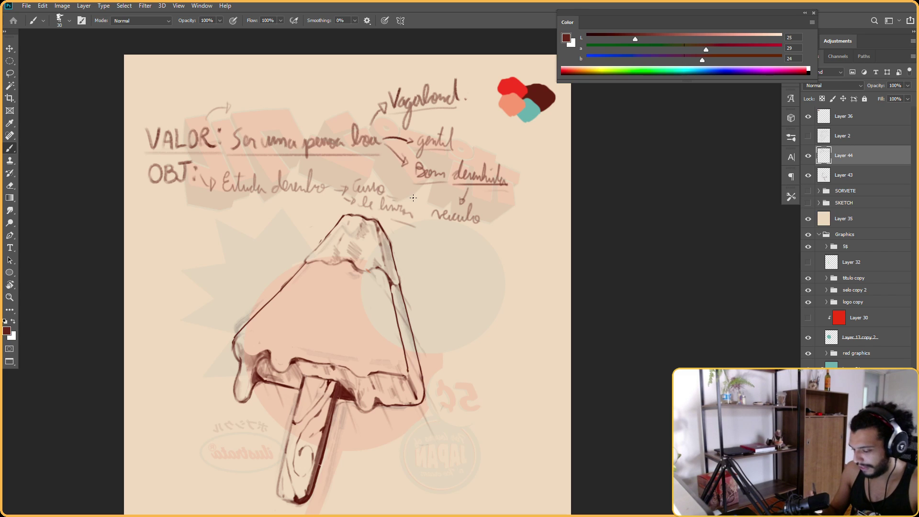
left_click_drag(461, 142, 482, 142)
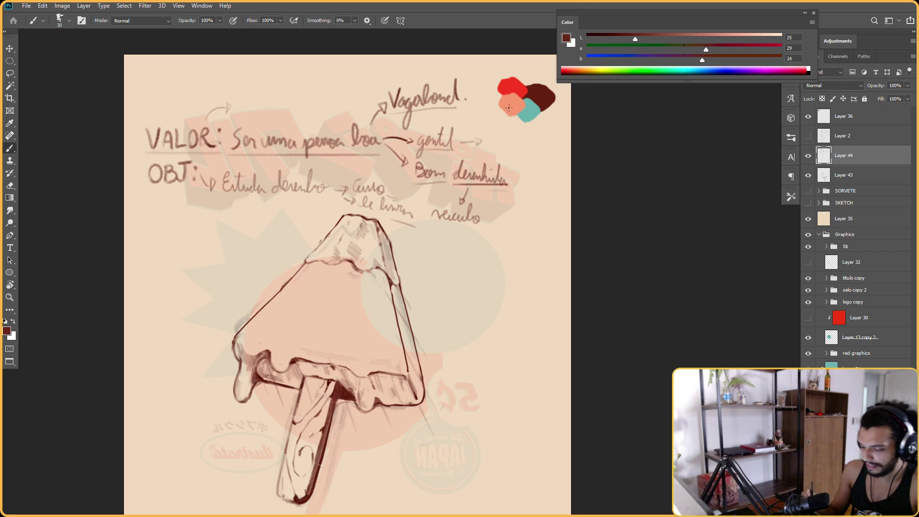
mouse_move(195, 189)
left_mouse_down()
mouse_move(203, 209)
mouse_move(218, 208)
mouse_move(222, 219)
mouse_move(229, 199)
mouse_move(227, 225)
mouse_move(234, 213)
mouse_move(256, 218)
mouse_move(253, 211)
mouse_move(264, 226)
mouse_move(352, 215)
mouse_move(342, 223)
mouse_move(351, 220)
mouse_move(354, 237)
mouse_move(376, 222)
left_mouse_up()
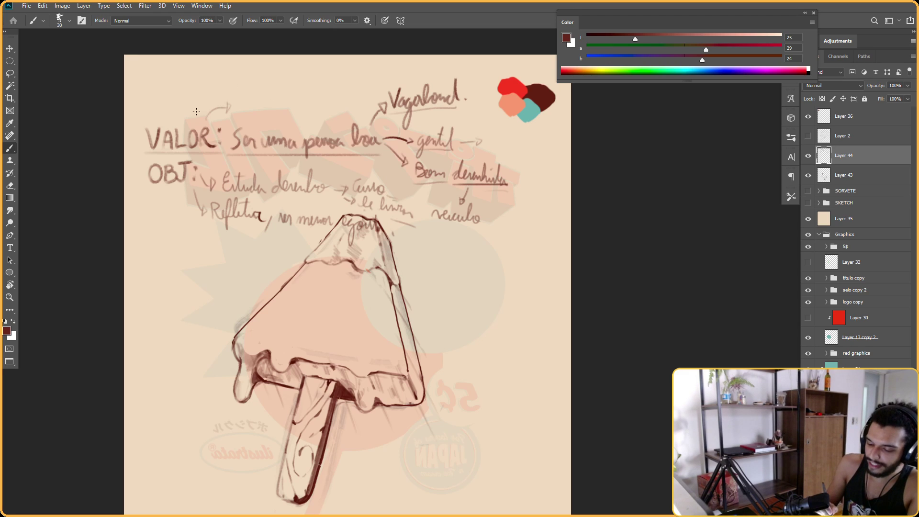
Draw a curved arrow up from VALOR and write "Juntar X$" at its end
left_click_drag(190, 118, 223, 91)
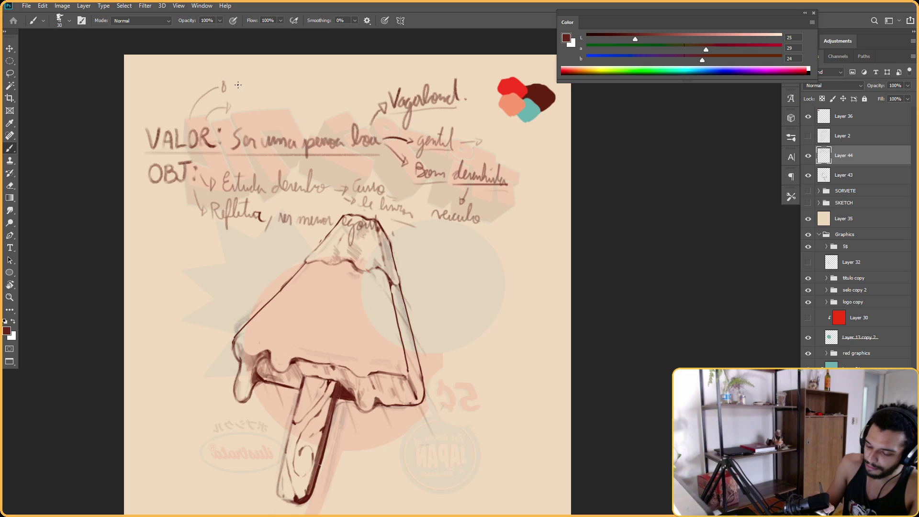
mouse_move(221, 81)
left_mouse_down()
mouse_move(222, 94)
mouse_move(238, 86)
mouse_move(237, 100)
left_mouse_up()
mouse_move(242, 88)
left_mouse_down()
mouse_move(271, 88)
mouse_move(265, 79)
mouse_move(302, 90)
mouse_move(296, 98)
left_mouse_up()
left_click_drag(300, 68, 298, 99)
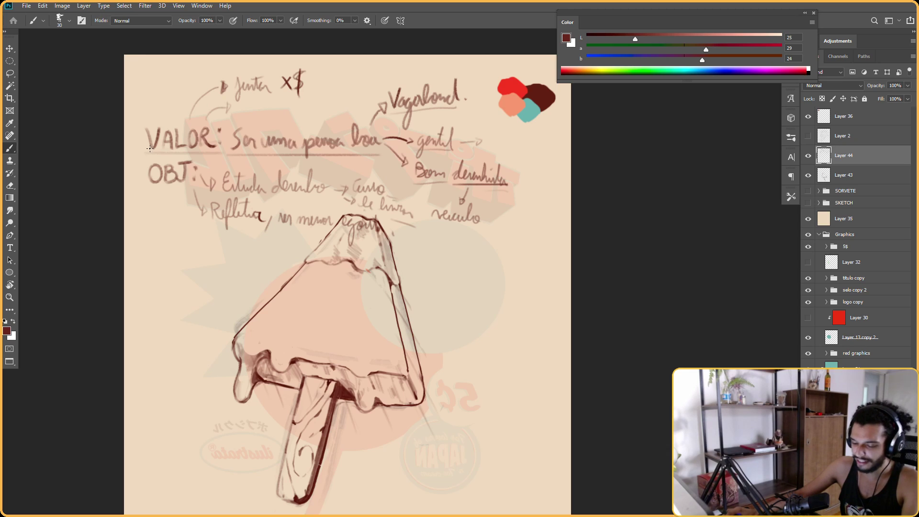
Reinforce the underline beneath the whole VALOR line with a darker, heavier stroke
left_click_drag(147, 155, 362, 155)
key("ctrl+z")
left_click_drag(146, 155, 379, 166)
scroll(371, 161, "down", 2)
scroll(332, 187, "up", 1)
scroll(332, 187, "down", 1)
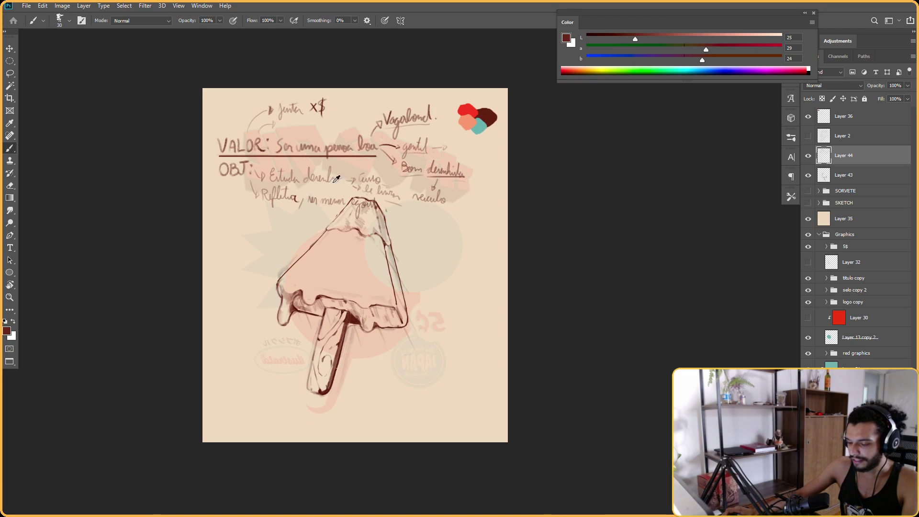
scroll(331, 186, "up", 1)
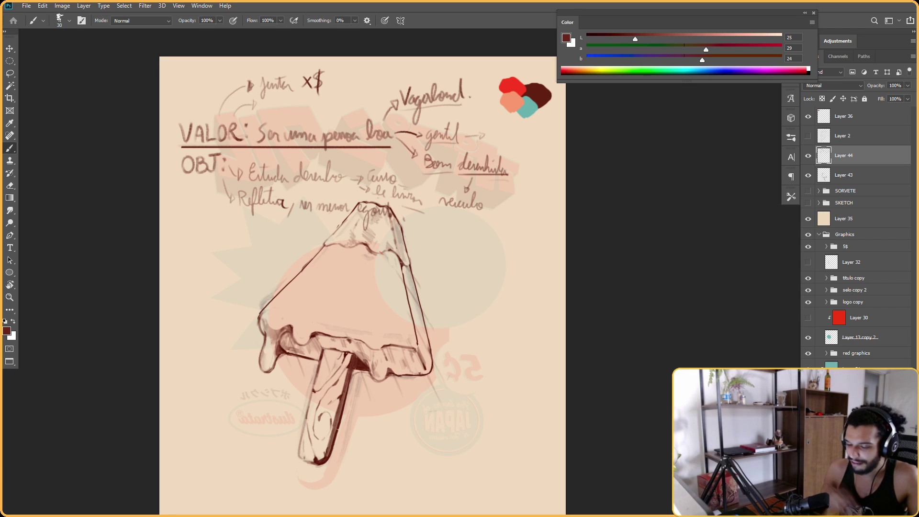
Underline "Bom desenhista" with a heavy stroke and write "Relacionar" beside it, linked by a pointed connector
left_click_drag(424, 176, 512, 175)
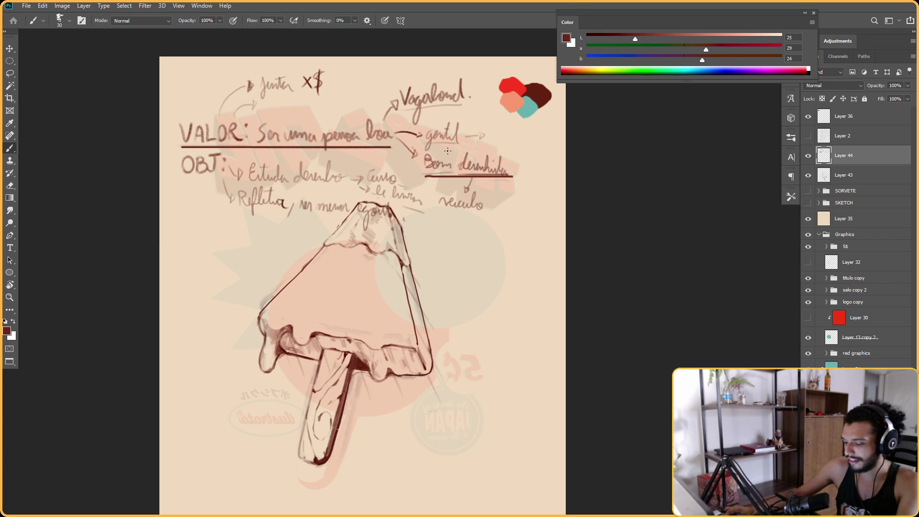
mouse_move(452, 146)
left_mouse_down()
mouse_move(458, 162)
mouse_move(448, 171)
mouse_move(467, 174)
mouse_move(484, 139)
mouse_move(495, 150)
mouse_move(539, 149)
left_mouse_up()
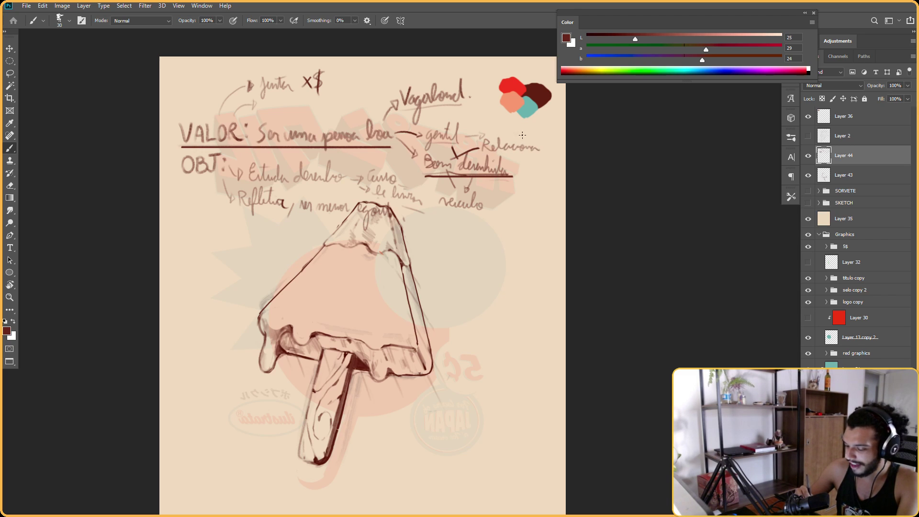
Circle the word "boa" at the end of the VALOR line
mouse_move(383, 111)
left_mouse_down()
mouse_move(381, 144)
mouse_move(395, 118)
left_mouse_up()
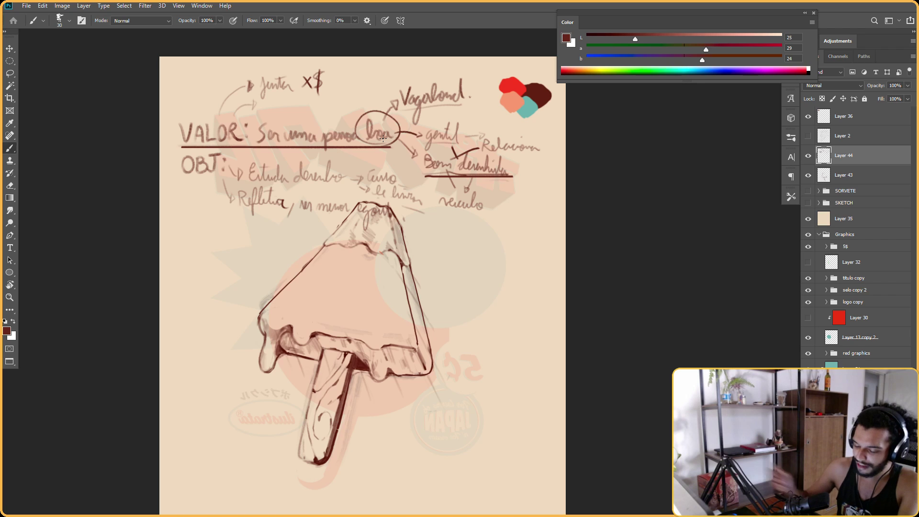
scroll(382, 133, "down", 3)
scroll(383, 139, "up", 2)
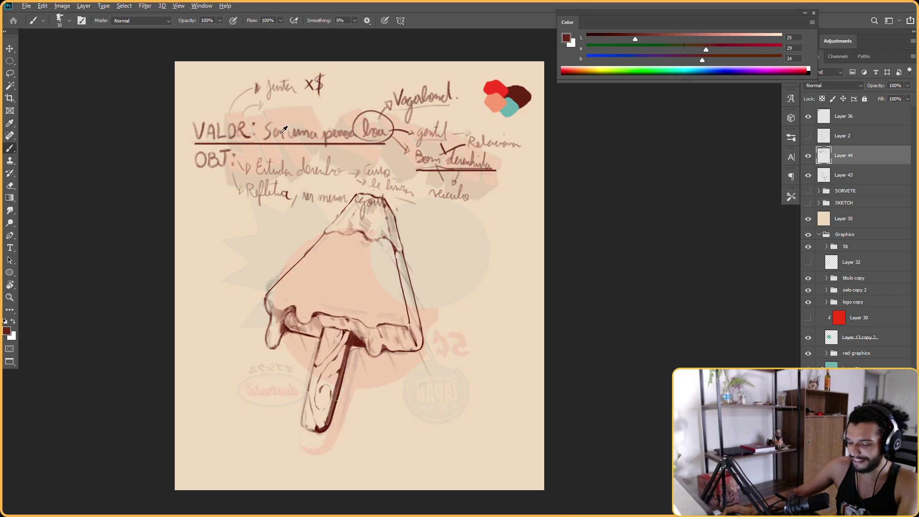
scroll(284, 136, "up", 1)
scroll(497, 150, "down", 1)
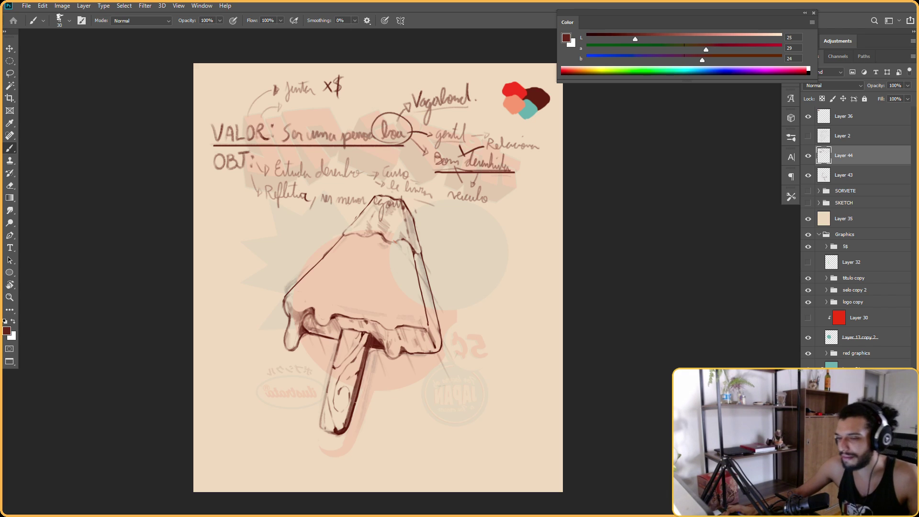
Hide the handwritten notes on Layer 44 and make the popsicle sketch layer, Layer 43, active
left_click(808, 156)
left_click(845, 175)
left_click(808, 175)
left_click(808, 176)
scroll(280, 273, "down", 1)
scroll(370, 313, "up", 6)
scroll(383, 288, "down", 4)
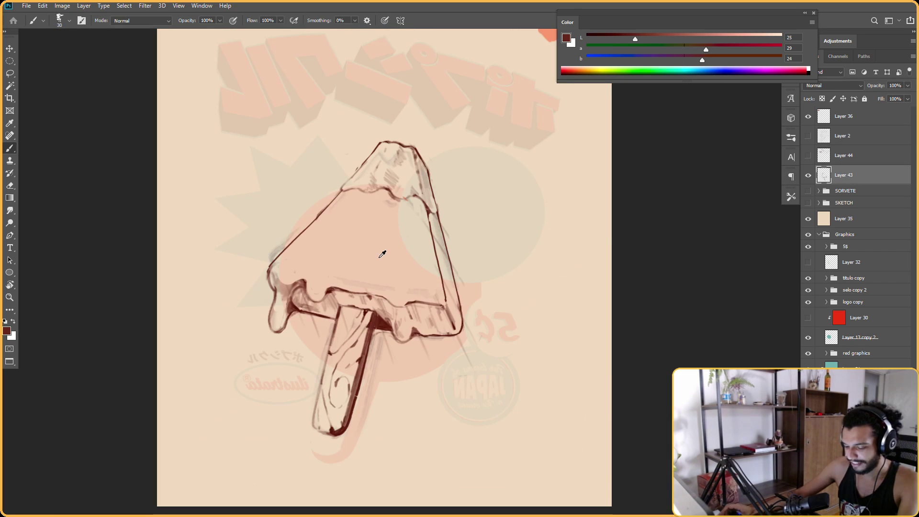
Toggle the popsicle sketch and notes layers on and off to compare the poster with and without them
left_click(808, 176)
left_click(809, 175)
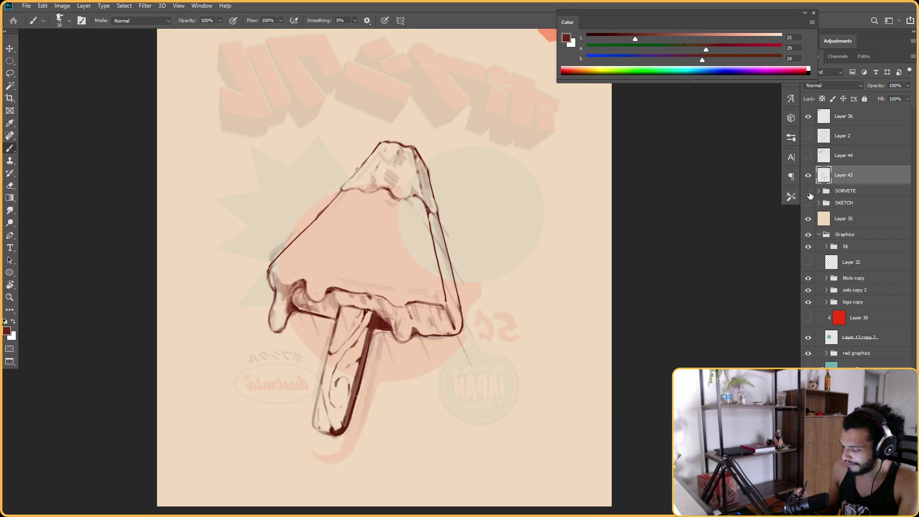
left_click(809, 175)
left_click(808, 175)
left_click(808, 156)
left_click(808, 156)
scroll(499, 347, "down", 1)
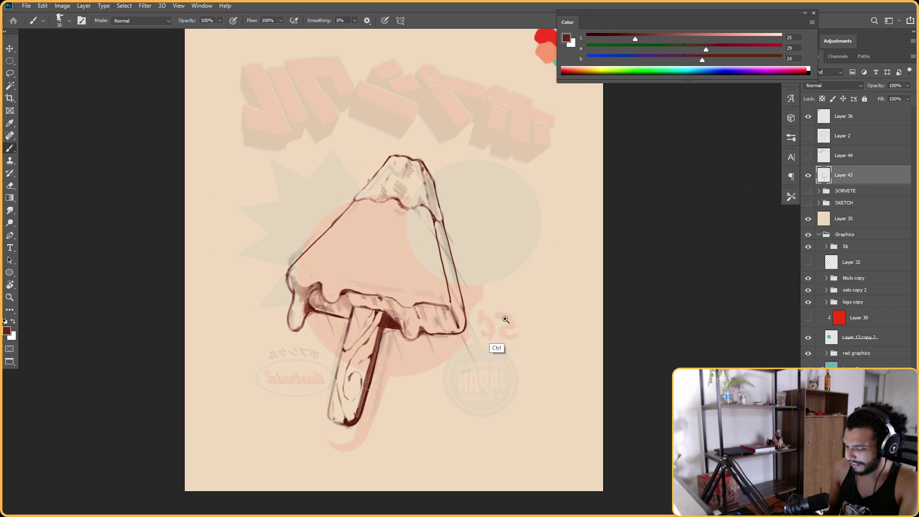
Sample a darker maroon from the sketch and reinforce the upper part of the stick's lighter long edge
left_click_drag(562, 295, 555, 254)
left_click(385, 330, "alt")
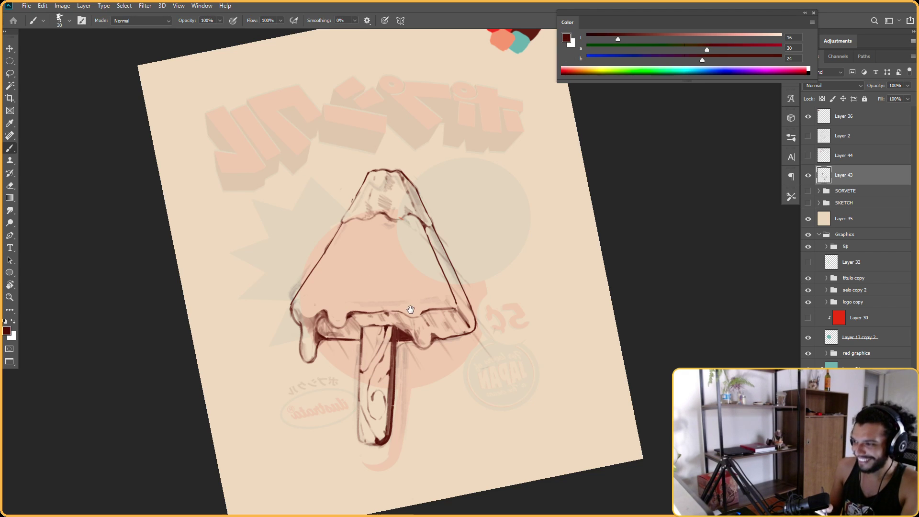
left_click_drag(410, 309, 421, 276)
key("r")
left_click_drag(472, 349, 573, 191)
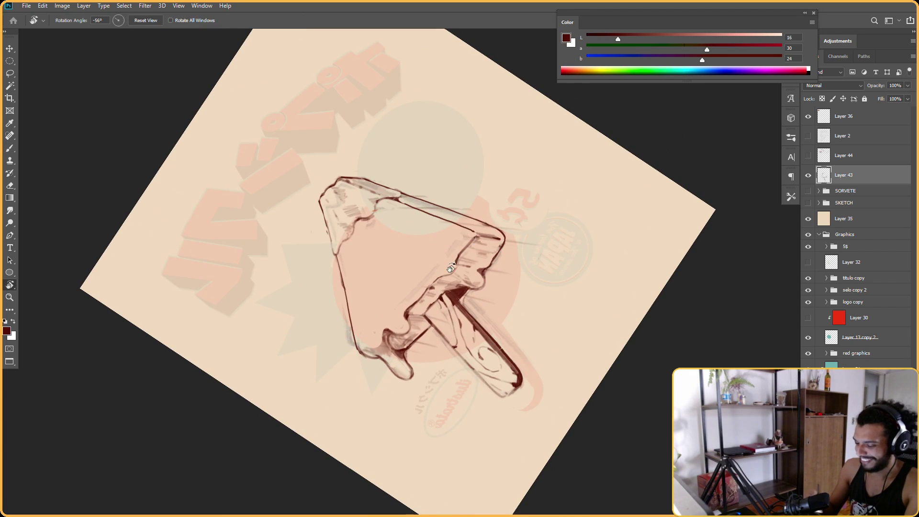
key("b")
key("e")
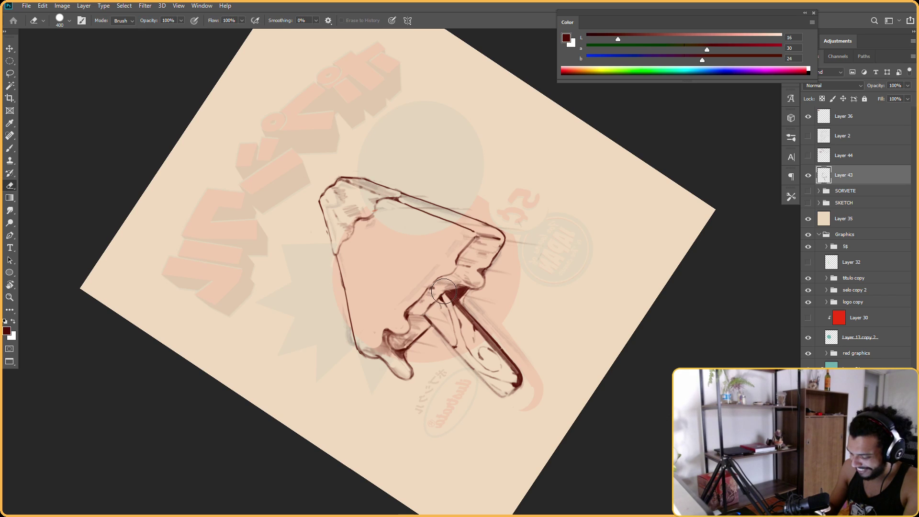
key("b")
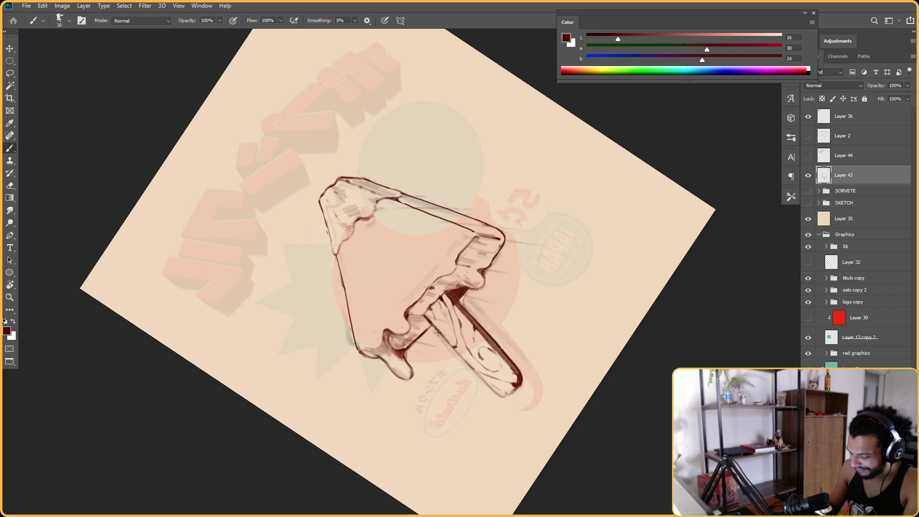
key("Escape")
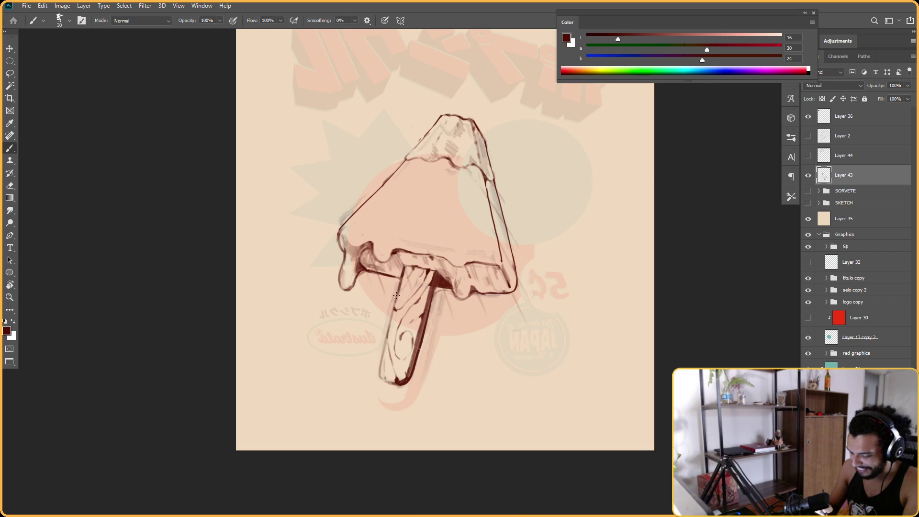
Erase the inner corner where the popsicle's front face meets its side and bottom thickness
key("e")
key("b")
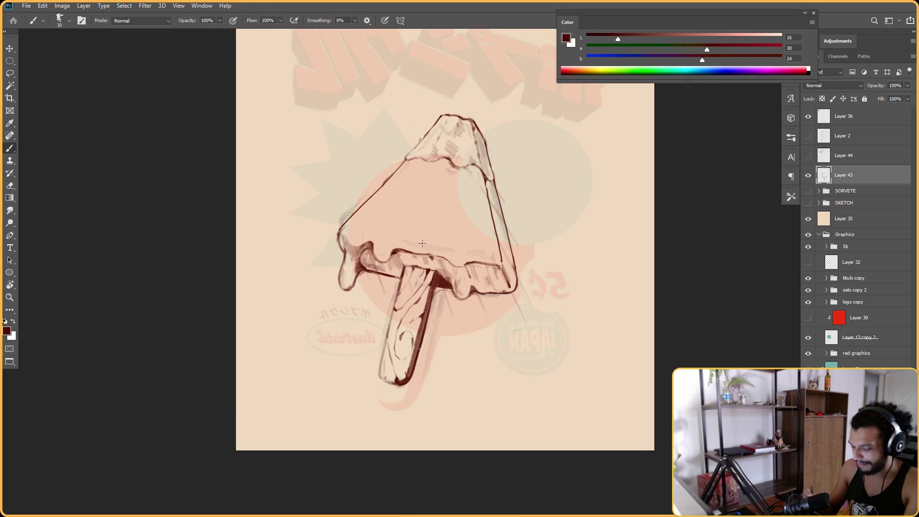
scroll(569, 230, "down", 1)
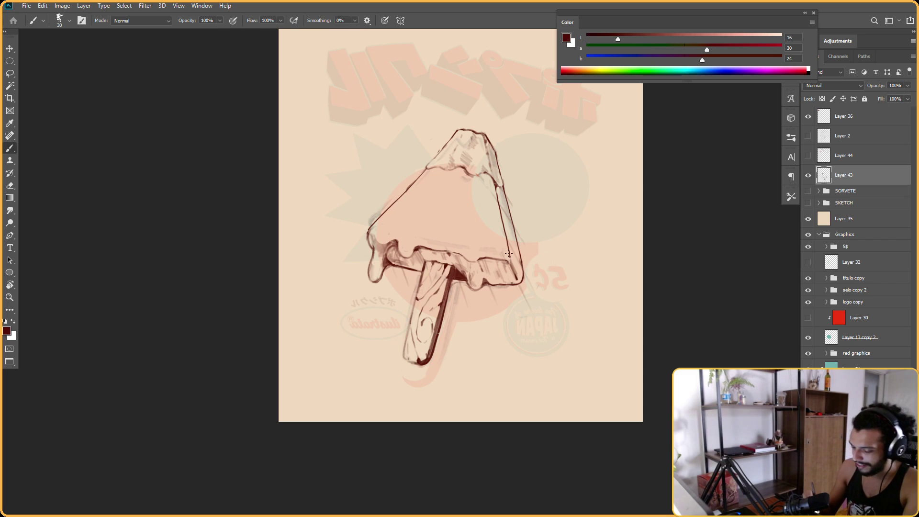
key("e")
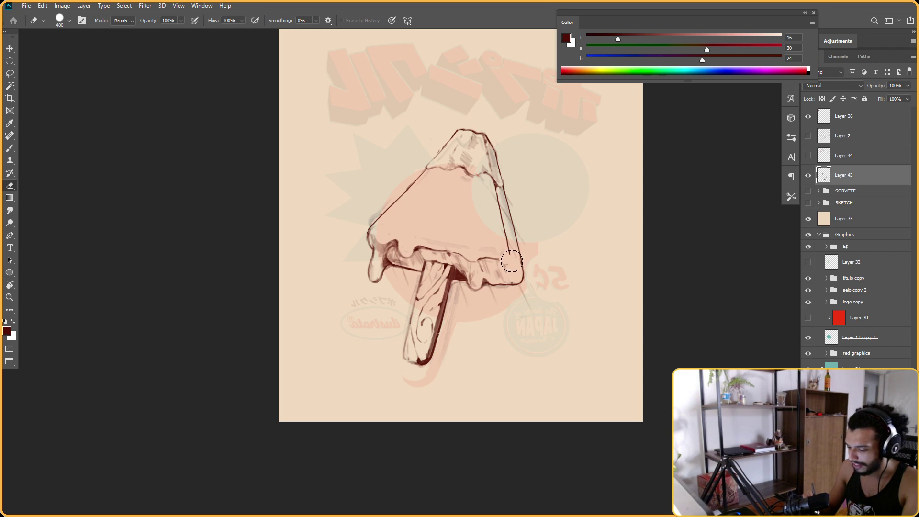
key("b")
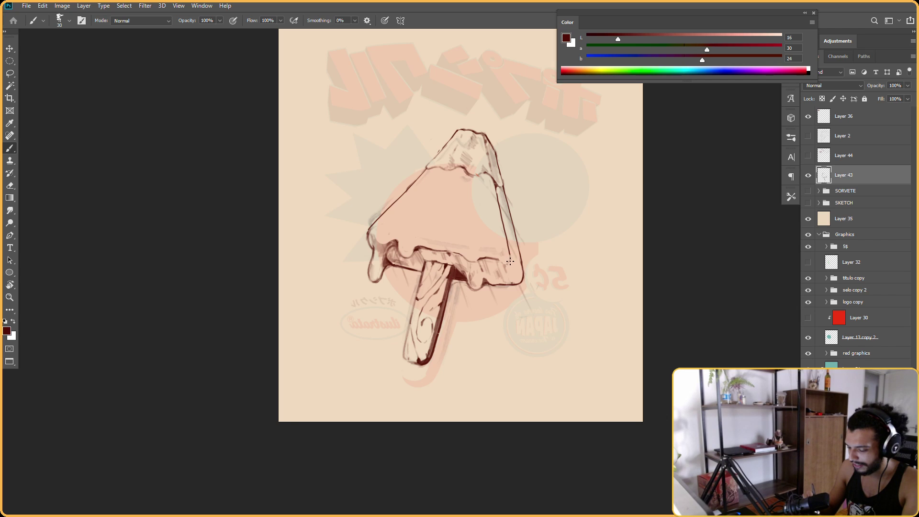
key("r")
left_click_drag(494, 245, 497, 340)
key("e")
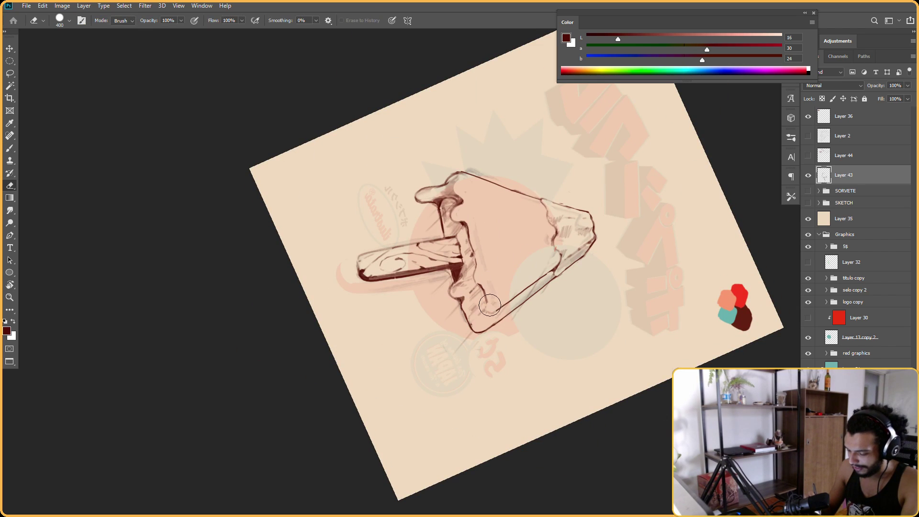
Redraw the erased inner corner of the front face as a softer, rounded melting edge
key("b")
key("e")
mouse_move(482, 306)
left_mouse_down()
mouse_move(484, 291)
mouse_move(486, 310)
mouse_move(489, 298)
mouse_move(414, 321)
mouse_move(448, 277)
mouse_move(469, 191)
left_mouse_up()
key("b")
key("e")
key("b")
left_click_drag(439, 238, 472, 185)
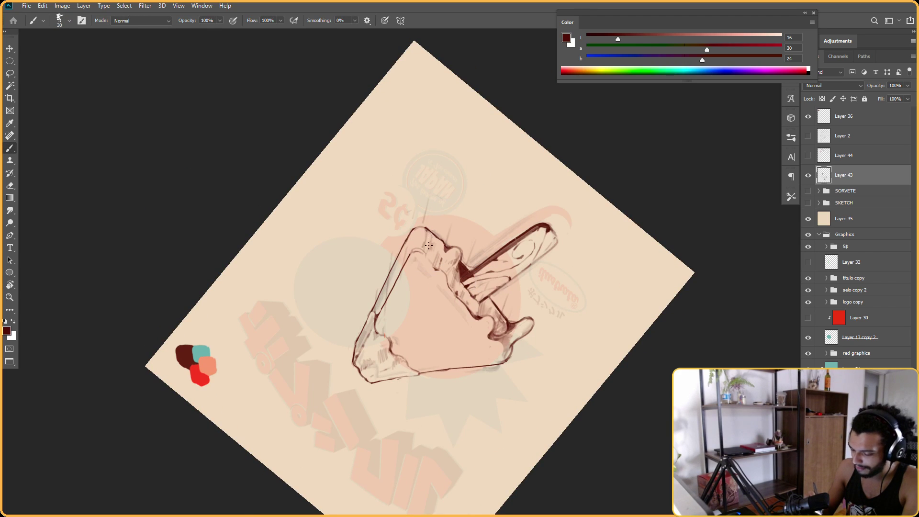
Clean up the rounded inner corner by erasing stray lines and redrawing with the brush at size 40
key("e")
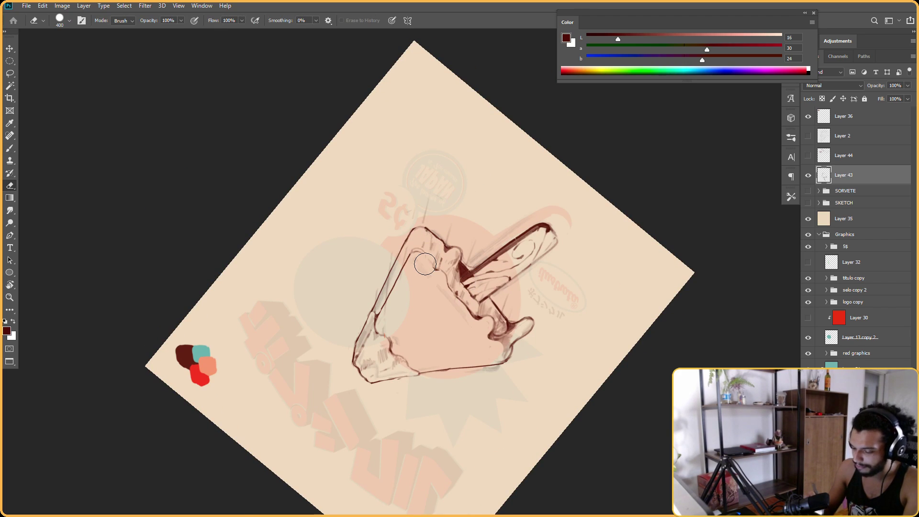
key("b")
key("bracketright")
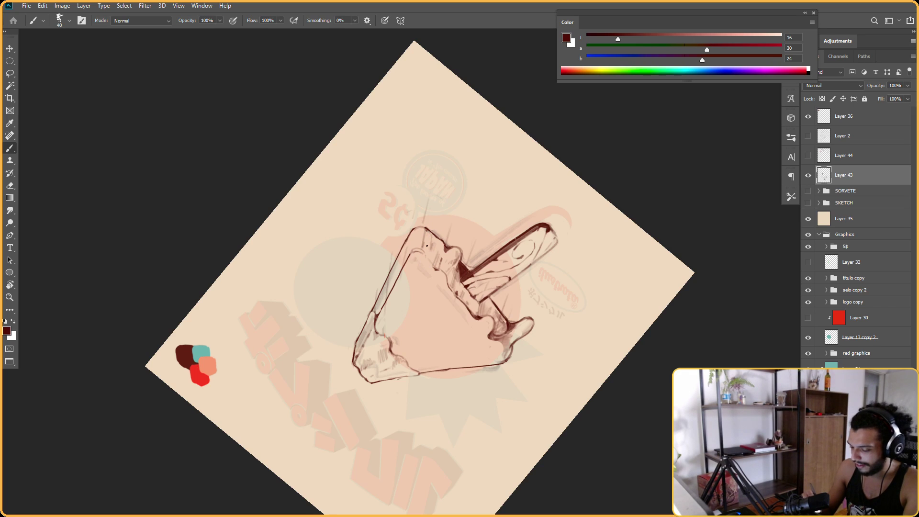
key("e")
left_click_drag(423, 250, 423, 234)
key("b")
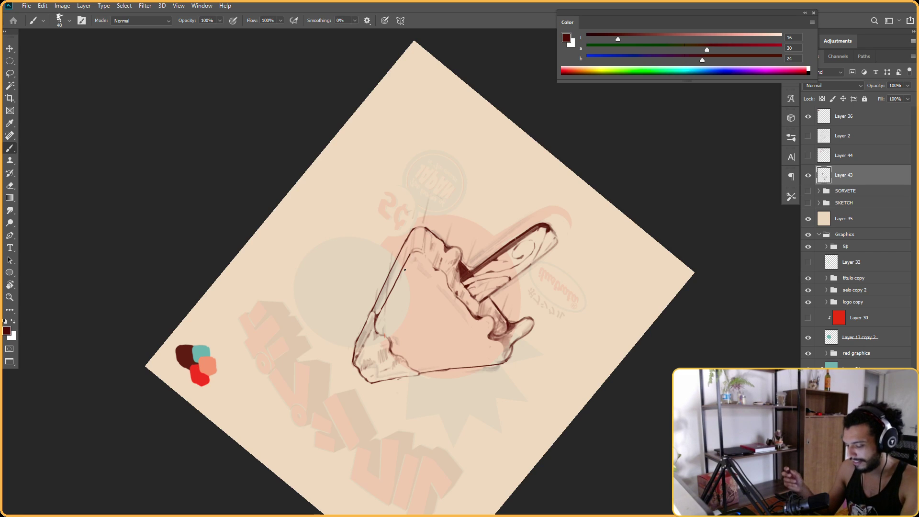
key("Escape")
Mirror the canvas view and toggle the popsicle sketch layer to check the drawing
left_click_drag(580, 209, 561, 214)
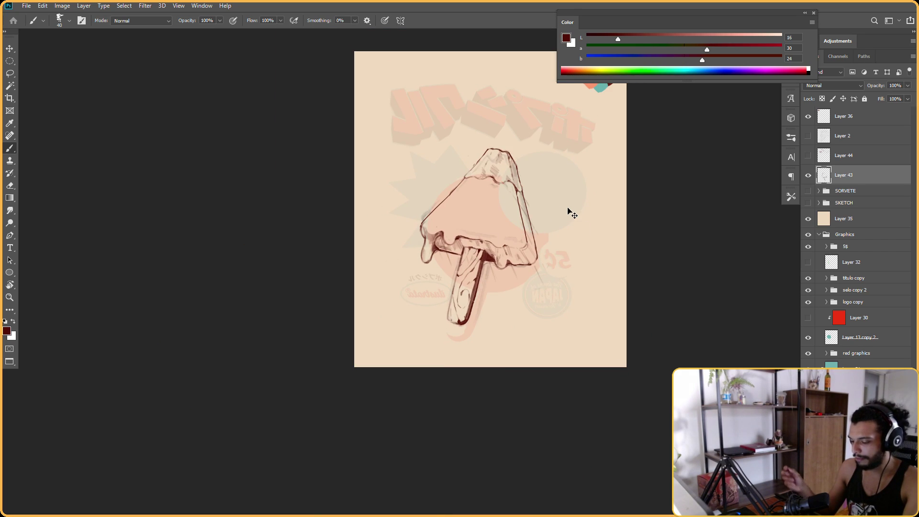
key("ctrl+shift+h")
left_click(808, 175)
left_click(808, 175)
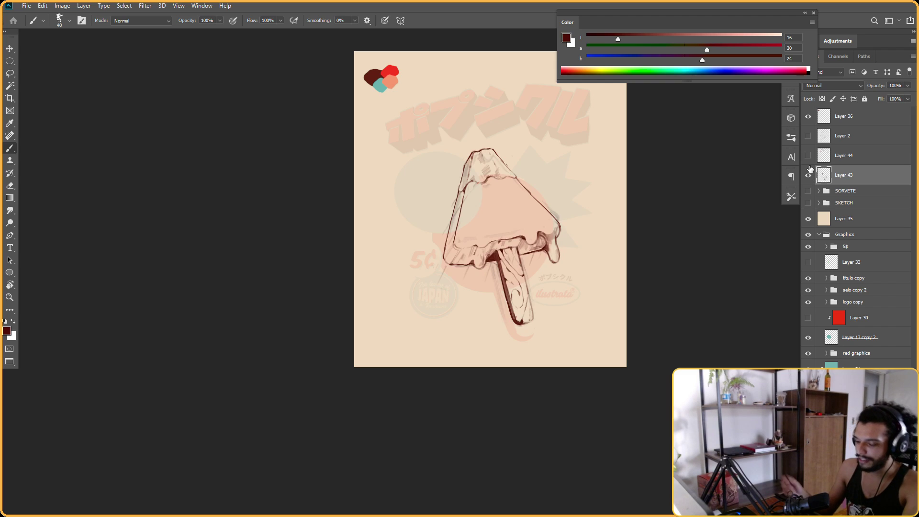
Rework the popsicle's outer corner above the long hanging drip, erasing part of its outline
left_click(294, 255, "ctrl")
left_click_drag(608, 213, 548, 287)
left_click(513, 270, "ctrl")
key("r")
key("b")
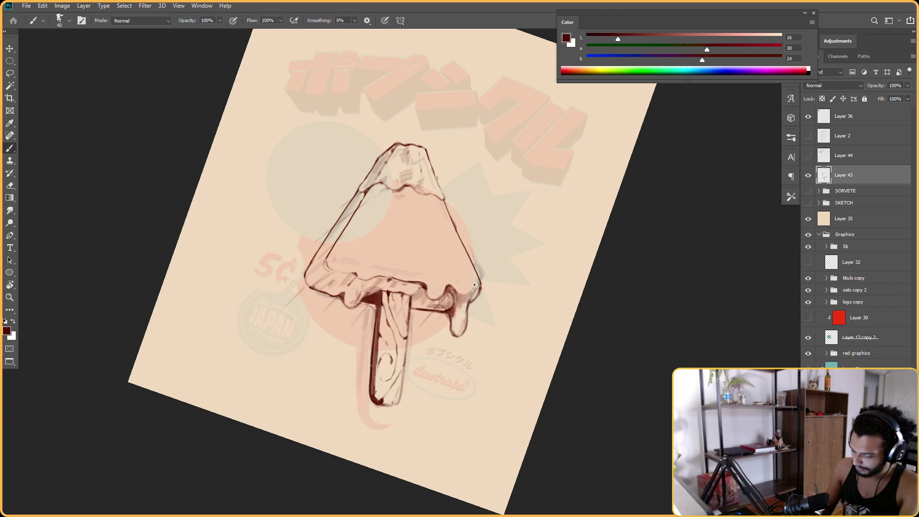
key("Escape")
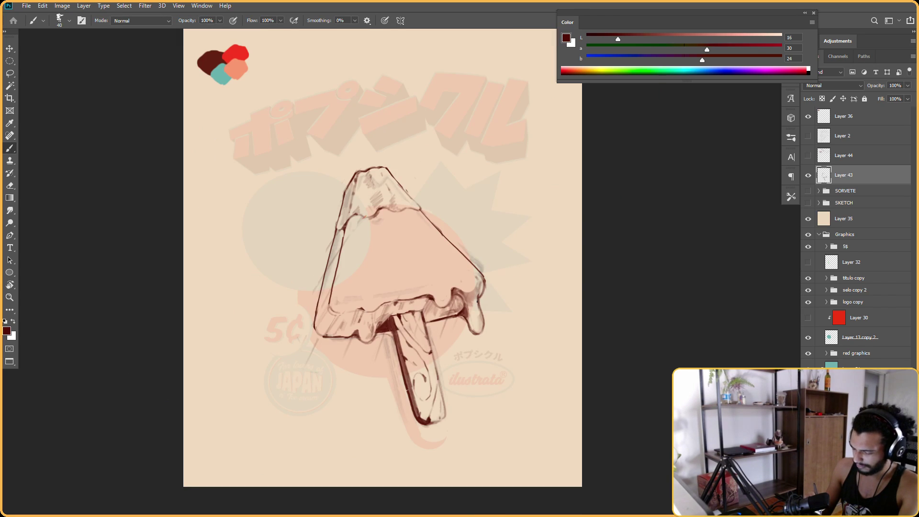
key("e")
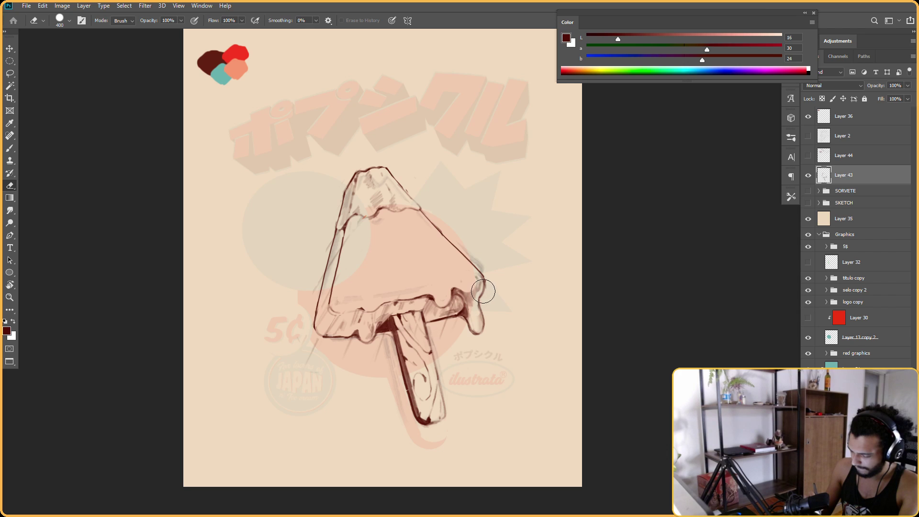
Undo the last stroke and redraw the outline between the outer corner and the hanging drip
key("r")
mouse_move(485, 261)
left_mouse_down()
mouse_move(541, 276)
mouse_move(527, 344)
mouse_move(549, 237)
left_mouse_up()
key("b")
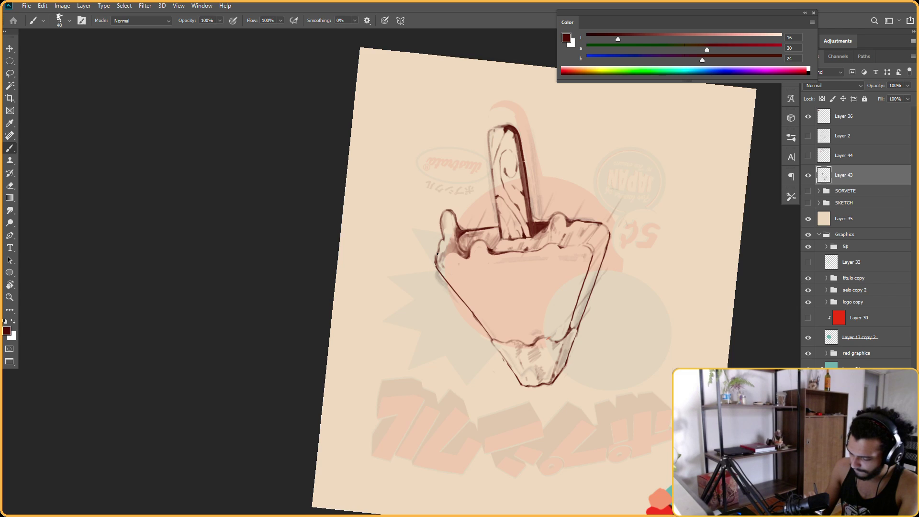
key("ctrl+z")
left_click_drag(440, 238, 437, 255)
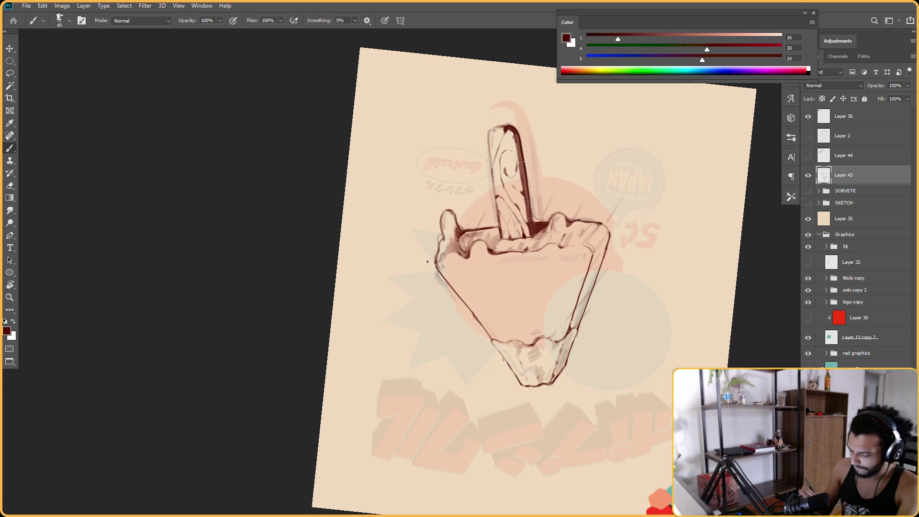
key("Escape")
Erase and redraw the outer edge of the hanging drip with a cleaner, darker line
key("e")
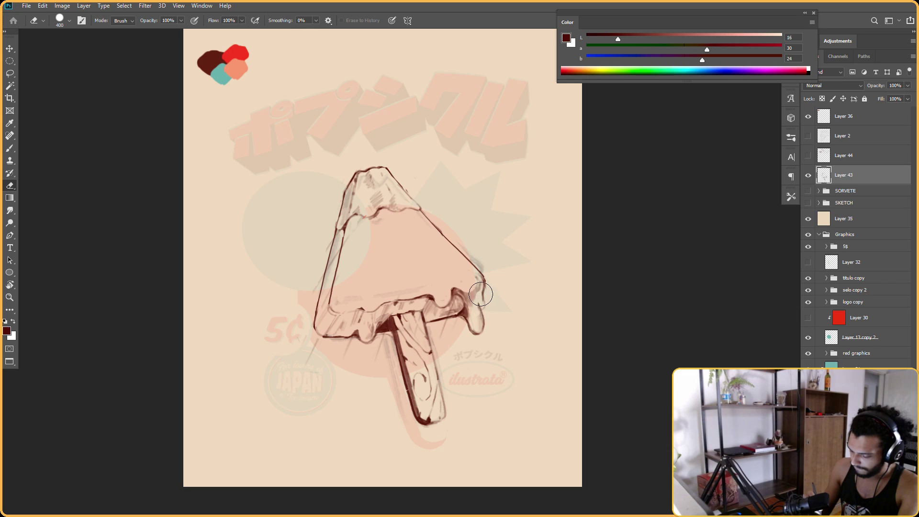
key("b")
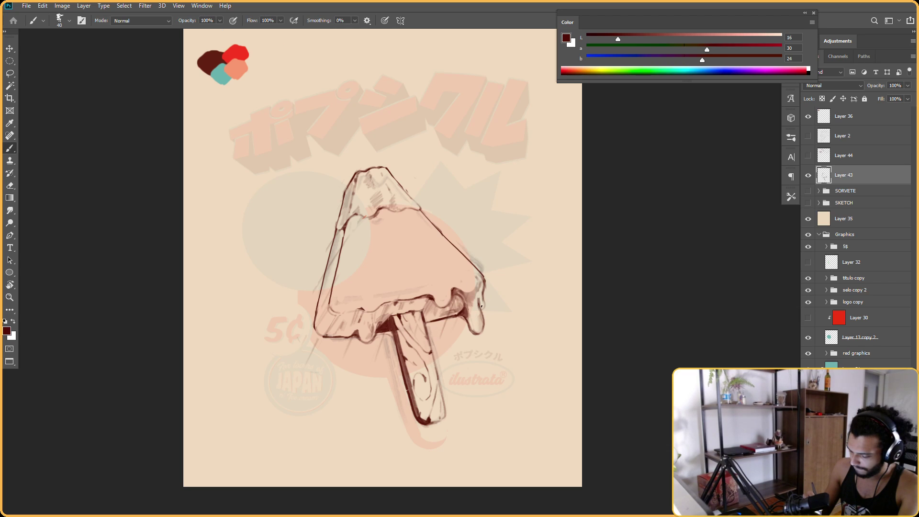
key("e")
key("b")
key("e")
key("b")
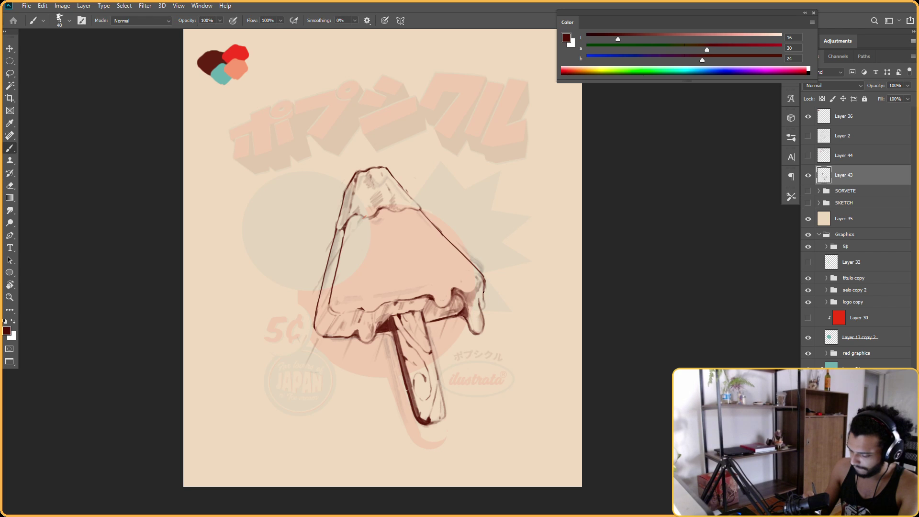
Refine the transition from the outer corner into the hanging drip with further brush and eraser touch-ups
key("r")
left_click_drag(509, 217, 538, 309)
left_click_drag(534, 144, 515, 397)
key("Escape")
key("b")
key("e")
key("b")
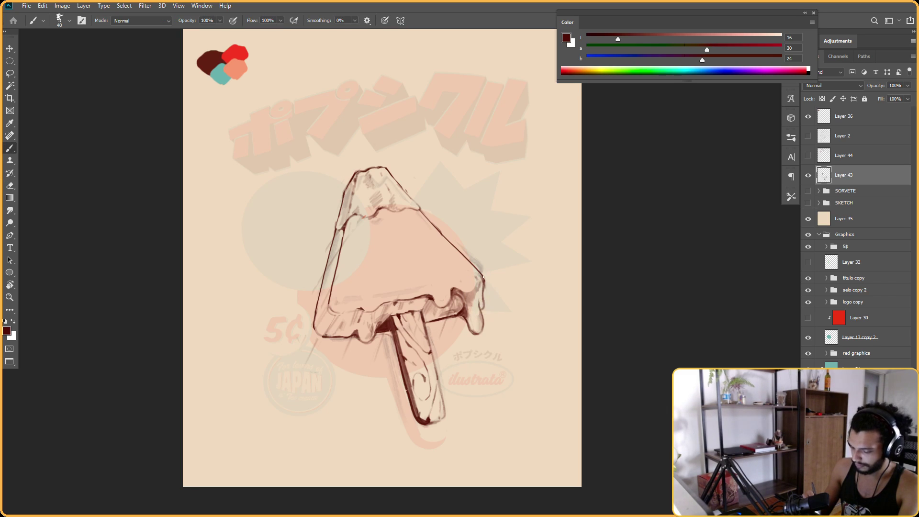
Check the popsicle sketch's proportions in a mirrored and rotated canvas view
key("ctrl+shift+h")
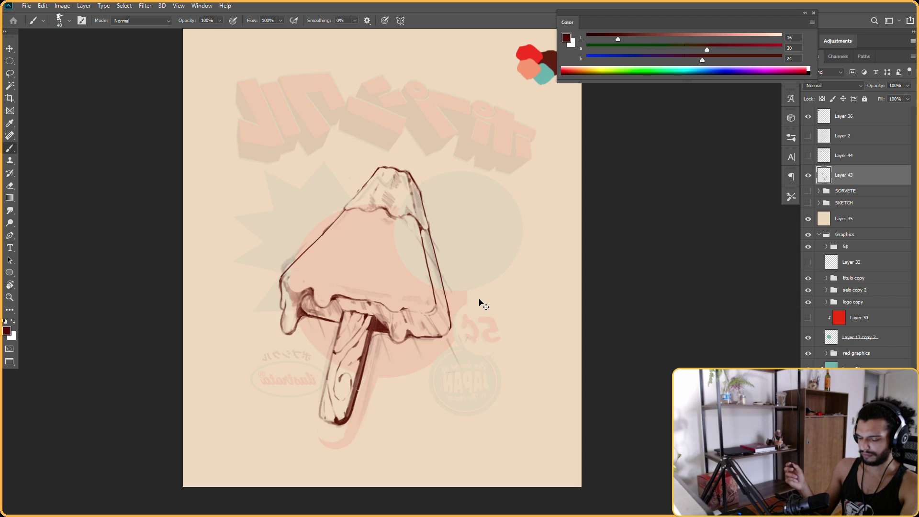
key("r")
left_click_drag(589, 221, 570, 246)
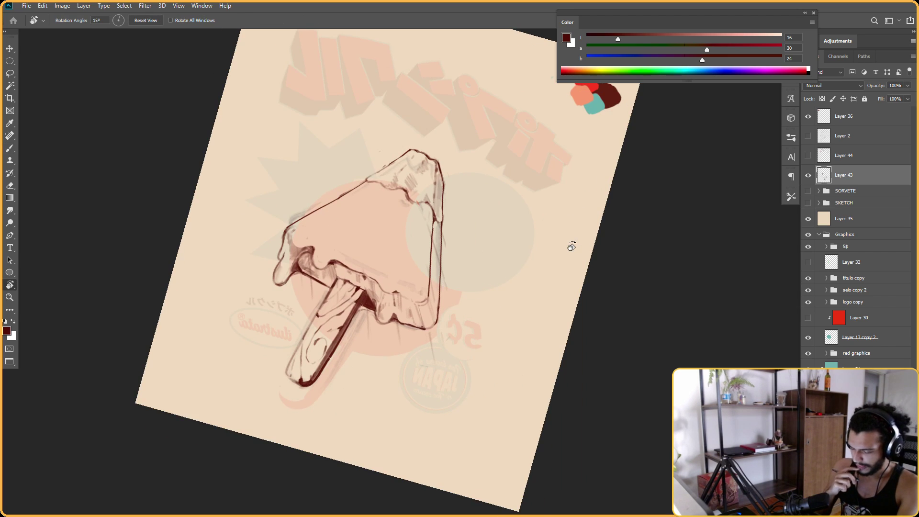
key("Escape")
key("b")
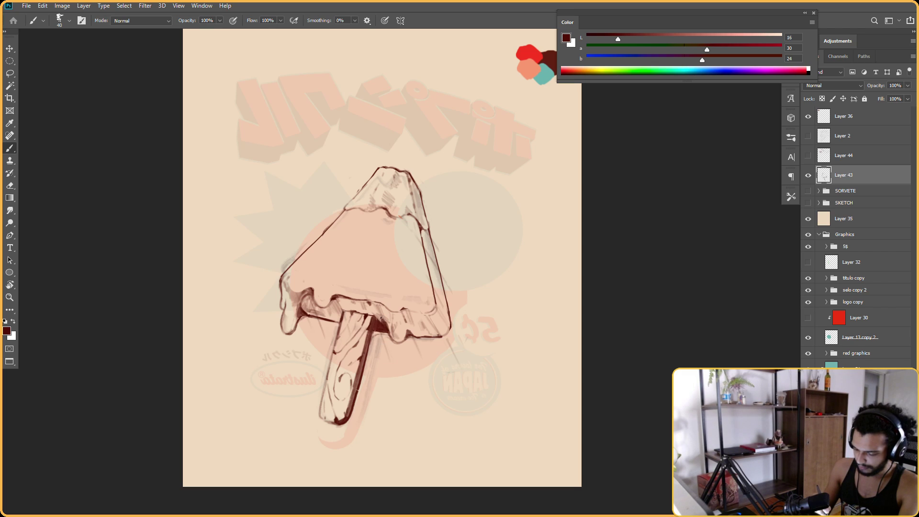
Touch up the popsicle's bottom edge between the small drip and the outer corner opposite the long hanging drip
key("e")
key("r")
left_click_drag(527, 321, 546, 234)
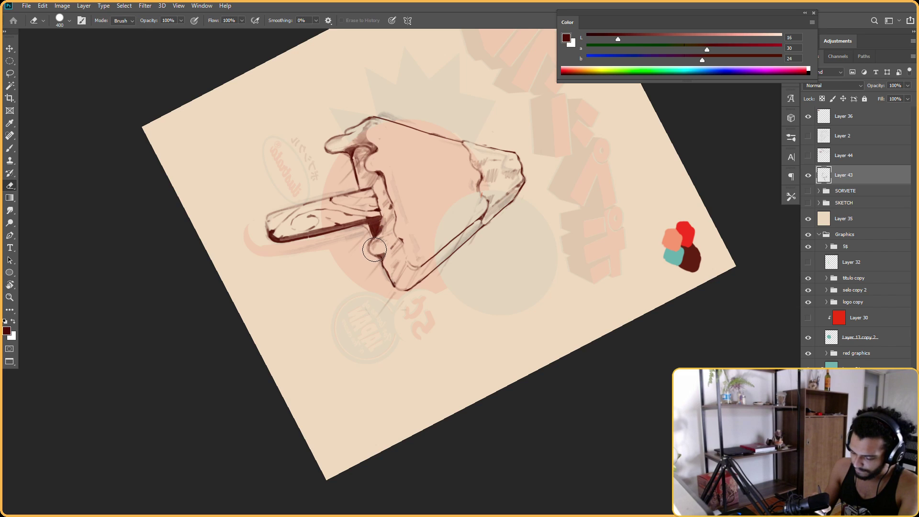
key("b")
key("r")
mouse_move(379, 227)
left_mouse_down()
mouse_move(564, 266)
mouse_move(580, 178)
mouse_move(529, 160)
mouse_move(493, 301)
left_mouse_up()
key("Escape")
key("b")
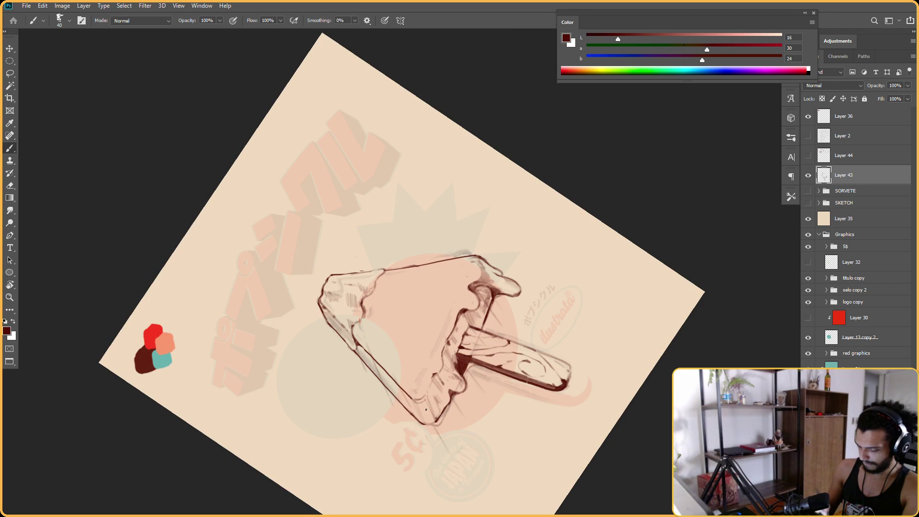
Erase and redraw the bottom corner opposite the hanging drip as a rounder, darker outline
key("e")
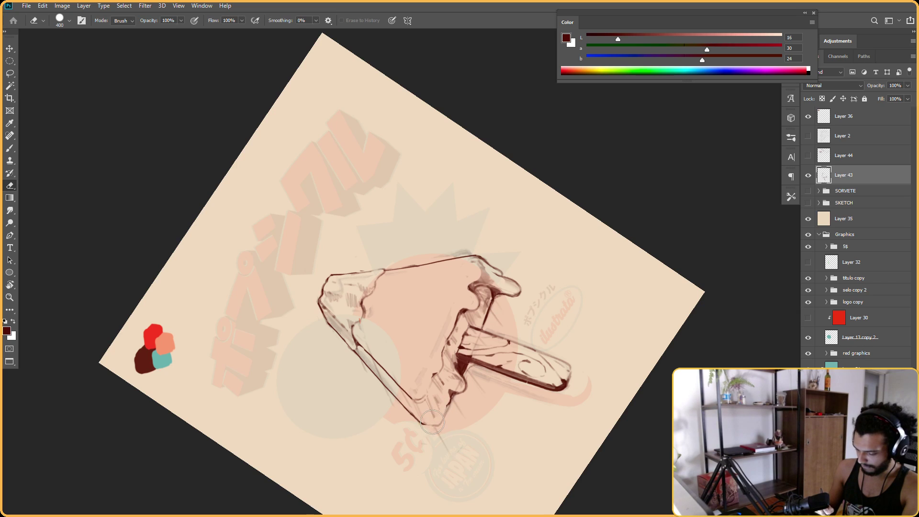
key("r")
key("Escape")
key("b")
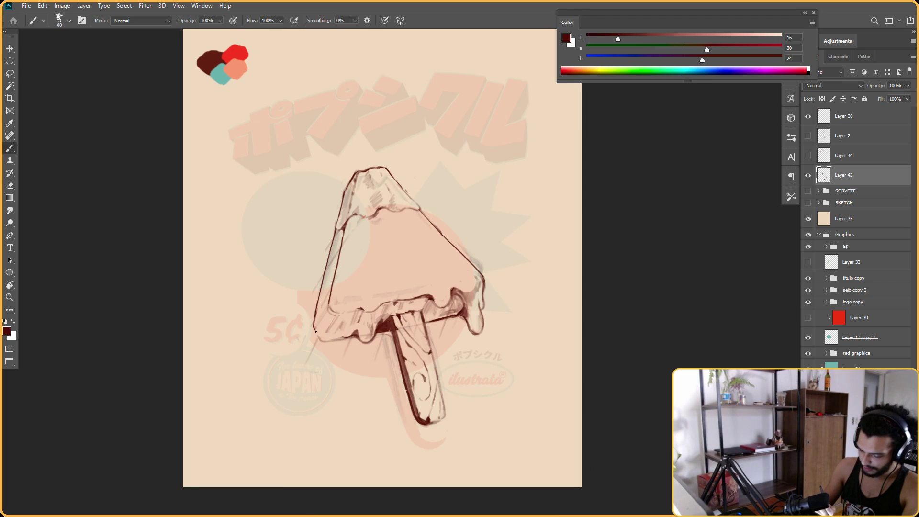
left_click_drag(318, 338, 324, 341)
key("e")
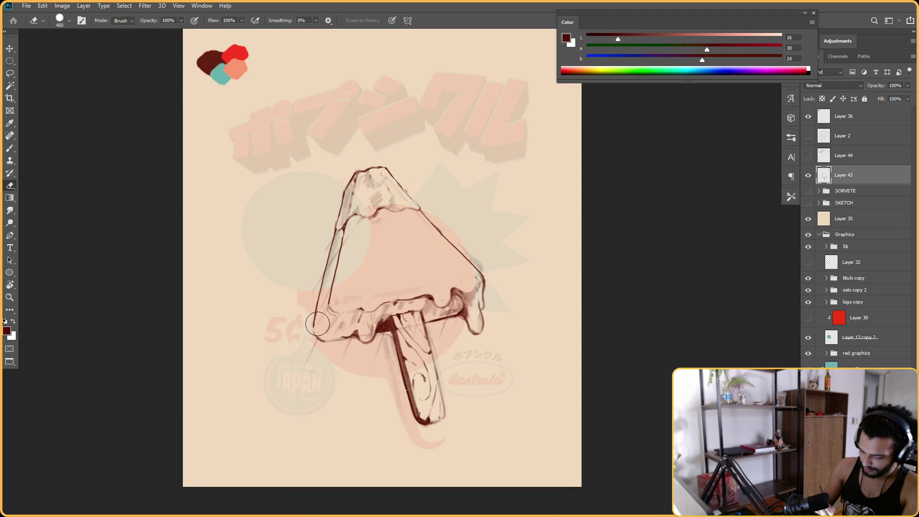
key("b")
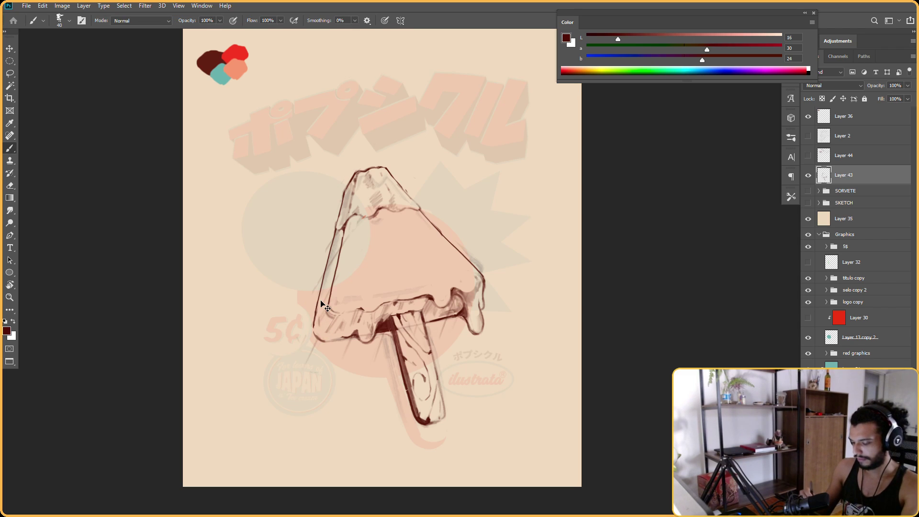
Clean up the long side edge running from the rounded bottom corner to the melted tip
scroll(541, 182, "down", 2)
key("r")
left_click_drag(492, 246, 431, 201)
key("e")
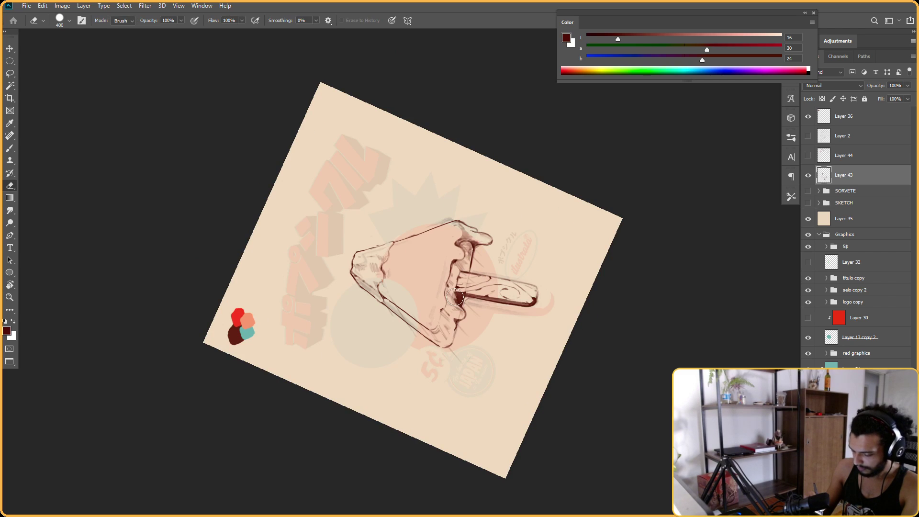
key("r")
key("Escape")
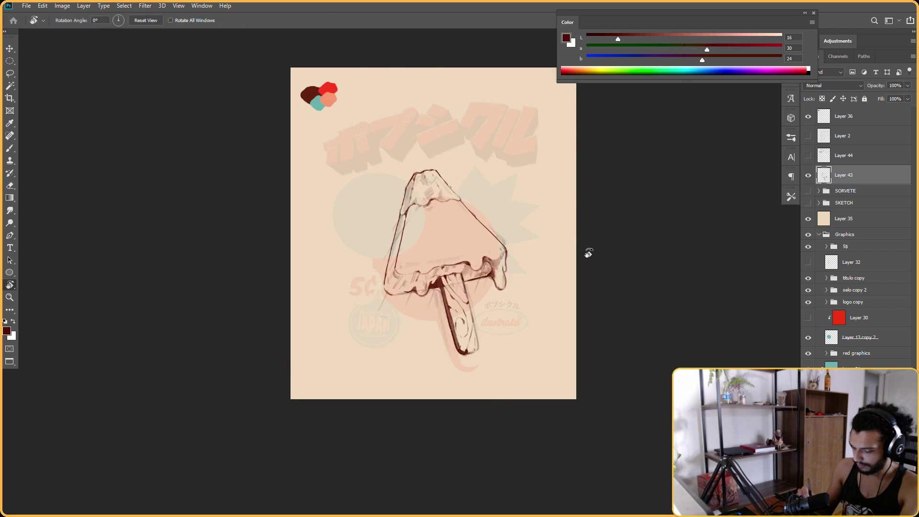
left_click_drag(587, 254, 511, 213)
key("b")
key("e")
key("Escape")
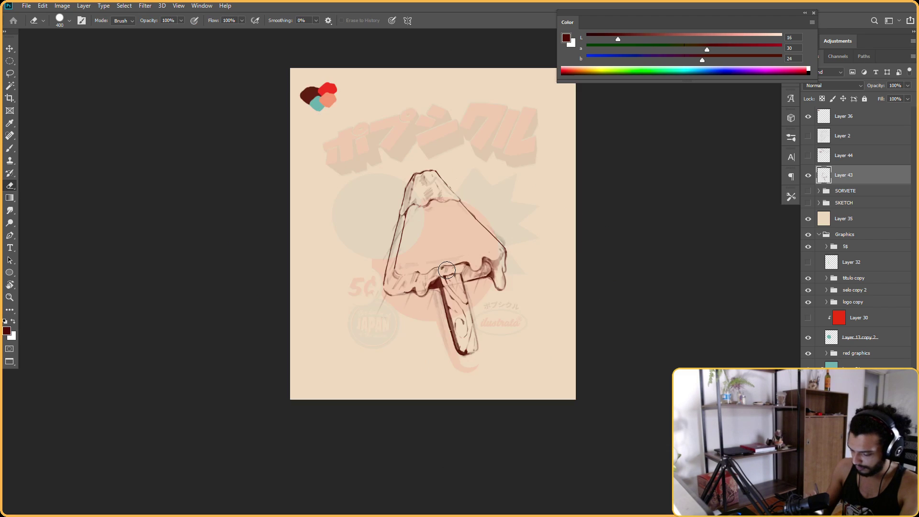
Refine the dripping lower rim above the stick with brush strokes
key("b")
key("r")
left_click_drag(463, 252, 456, 199)
key("Escape")
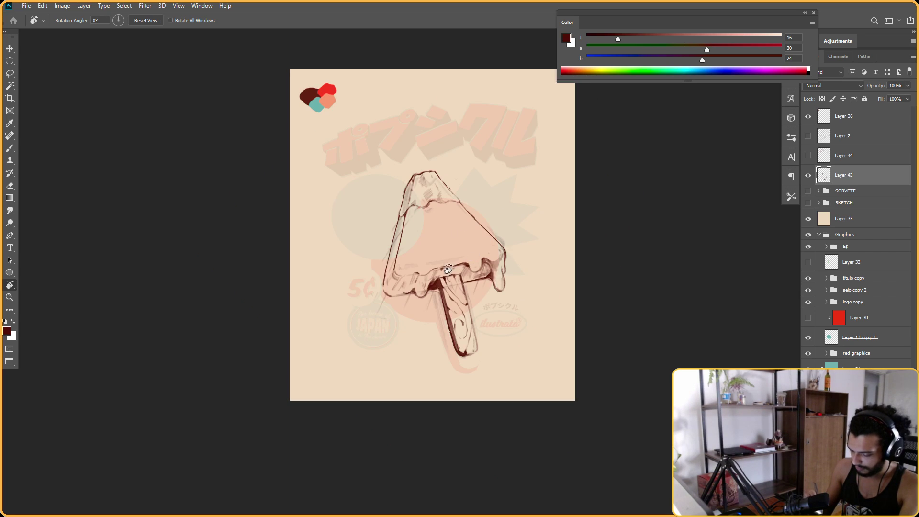
key("b")
key("r")
mouse_move(437, 263)
left_mouse_down()
mouse_move(572, 220)
mouse_move(494, 257)
left_mouse_up()
key("b")
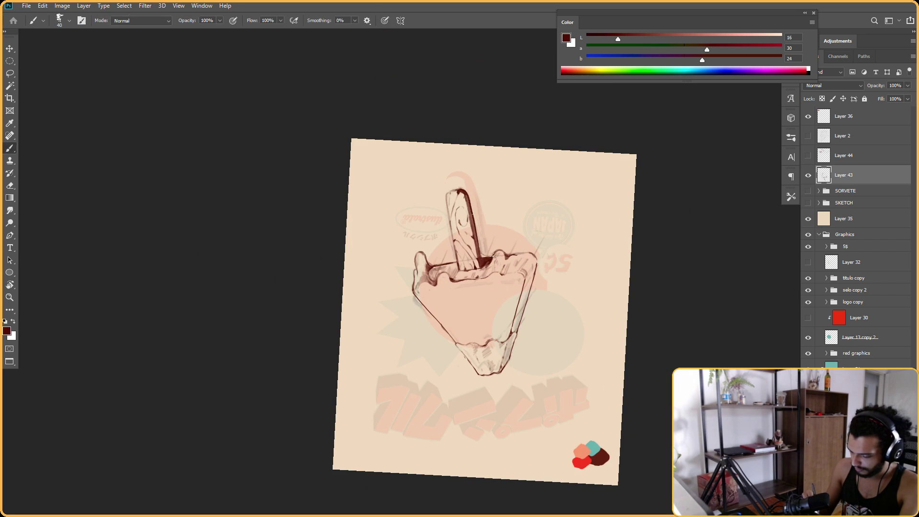
key("r")
key("Escape")
key("b")
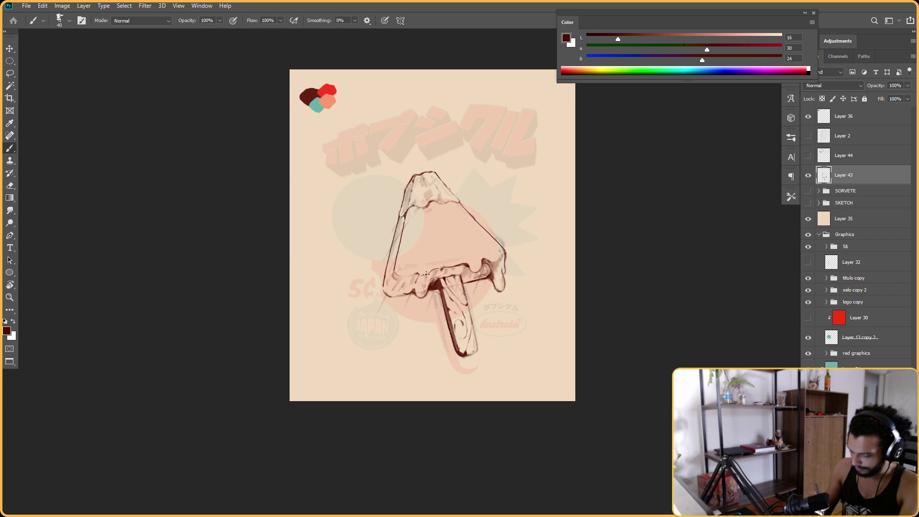
Erase and redraw the front edge above the small drip between the stick and the rounded corner
key("e")
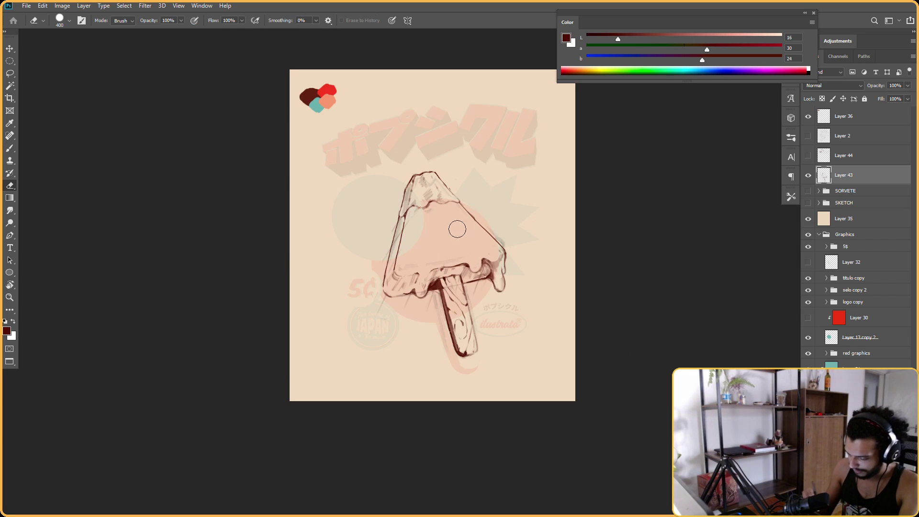
key("b")
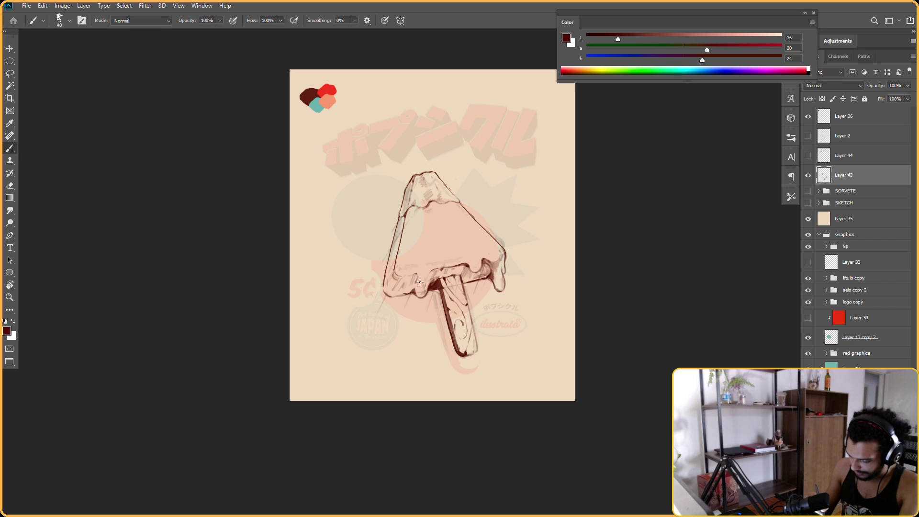
key("e")
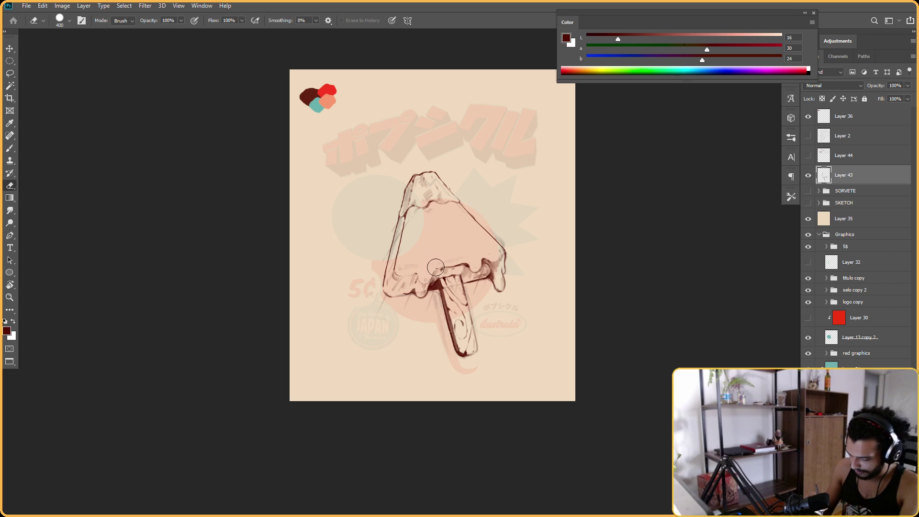
key("r")
left_click_drag(547, 266, 458, 437)
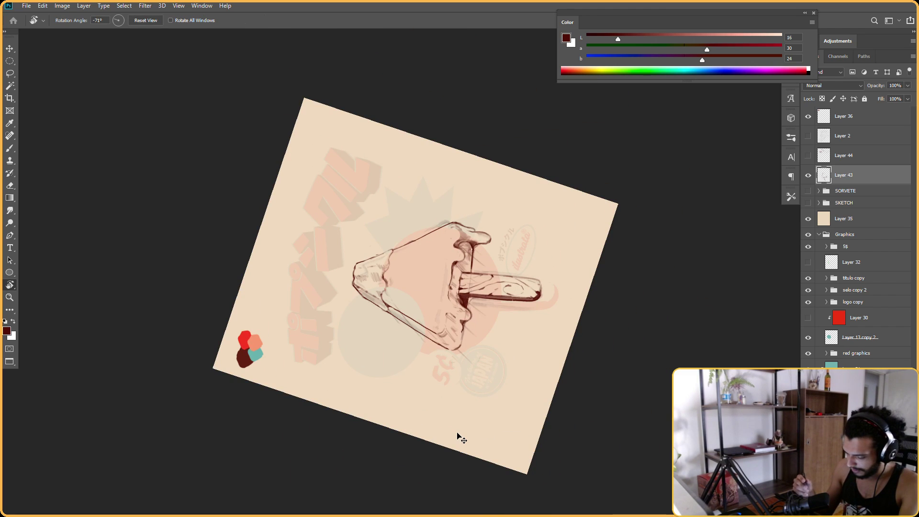
key("Escape")
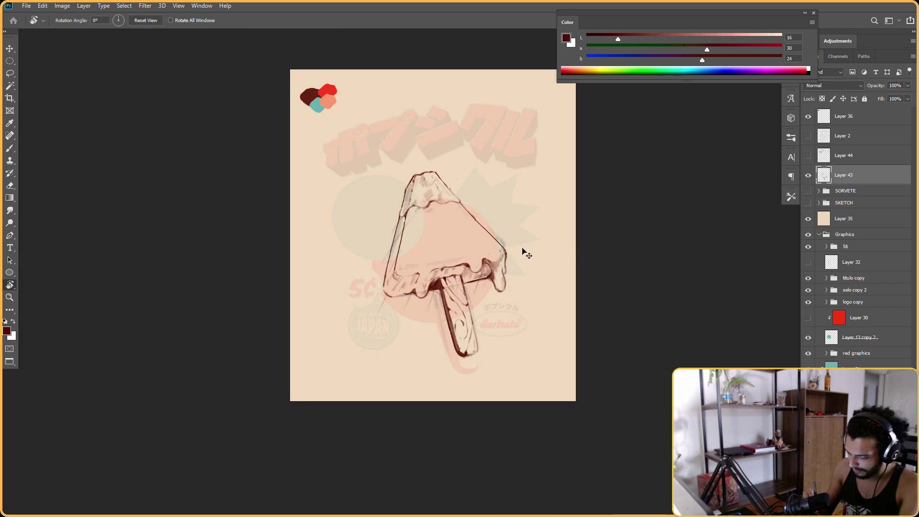
Clean up and darken the shadow area where the stick meets the popsicle's underside
left_click(504, 225)
left_click_drag(581, 189, 551, 158)
key("e")
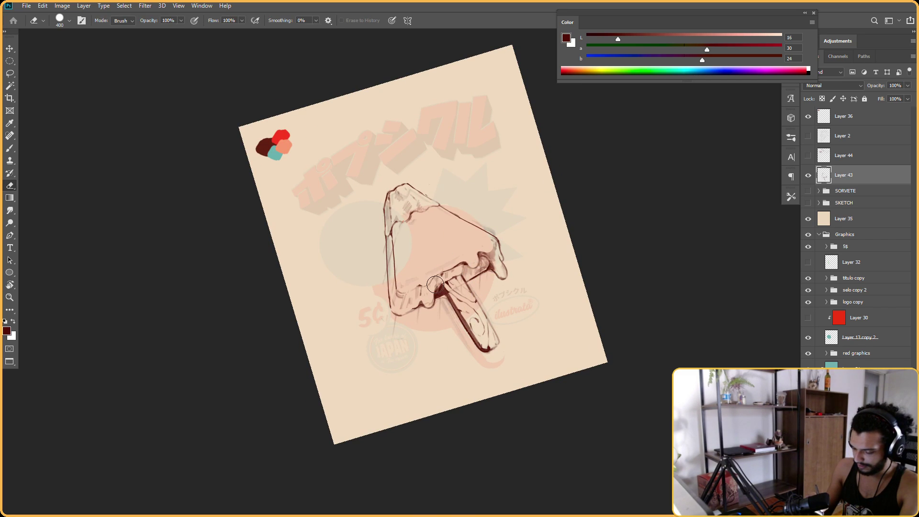
key("b")
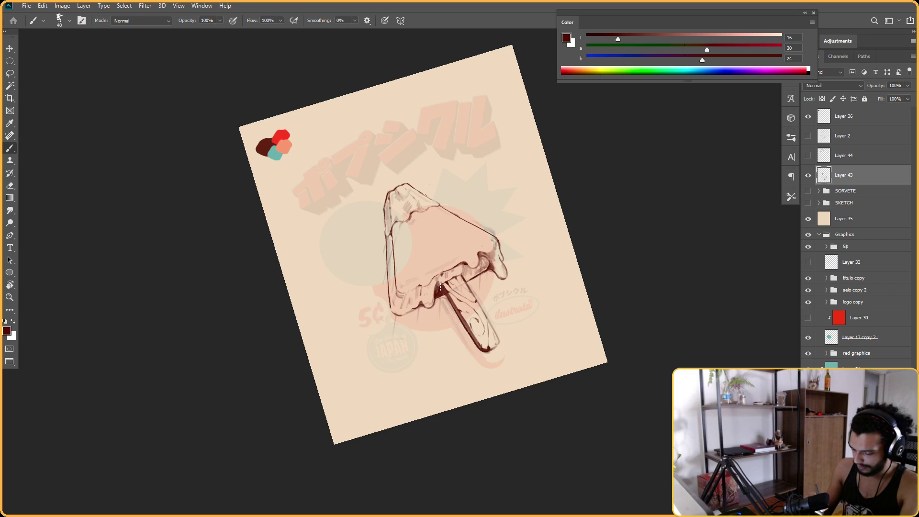
key("r")
key("Escape")
left_click_drag(596, 172, 453, 372)
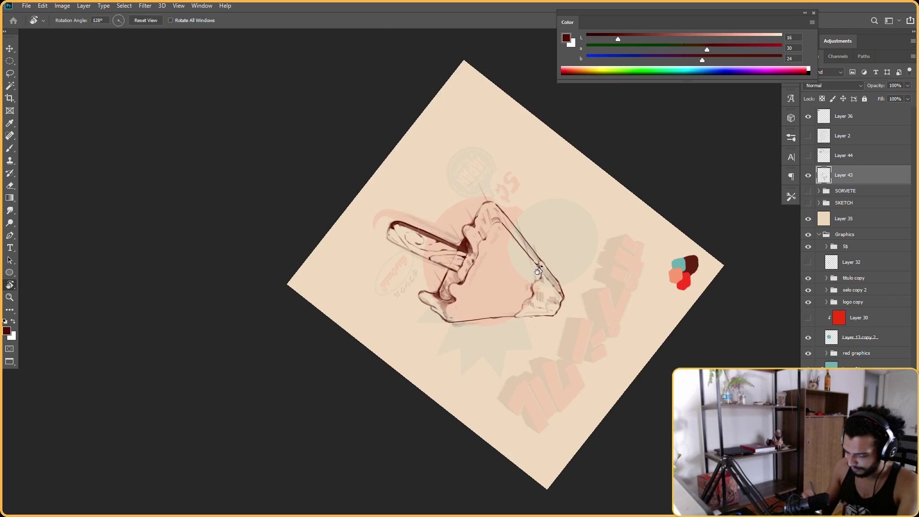
key("Escape")
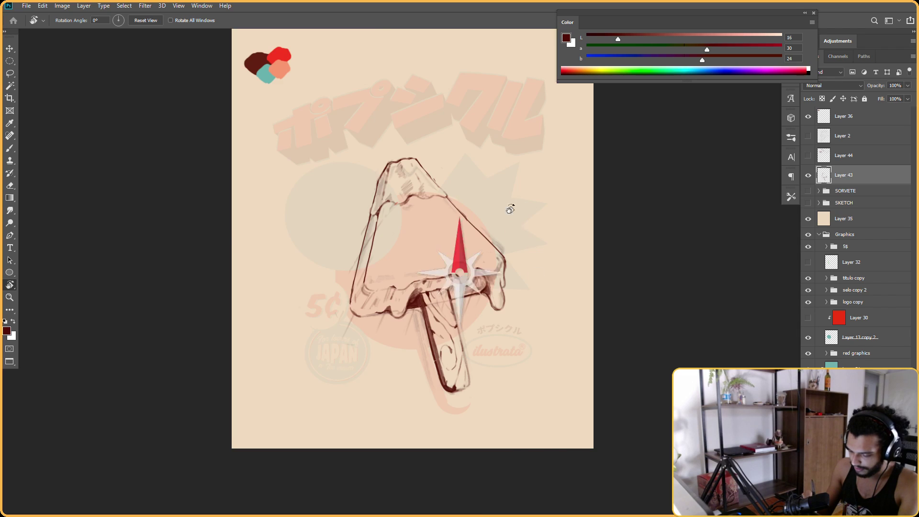
Tidy the outline beside the melted tip and draw an inner contour line parallel to the long side edge
key("e")
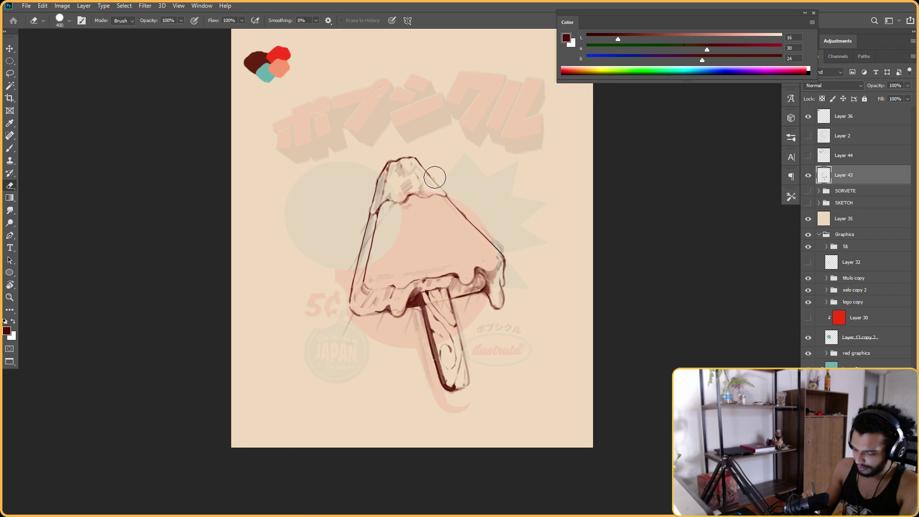
scroll(477, 167, "down", 1)
key("b")
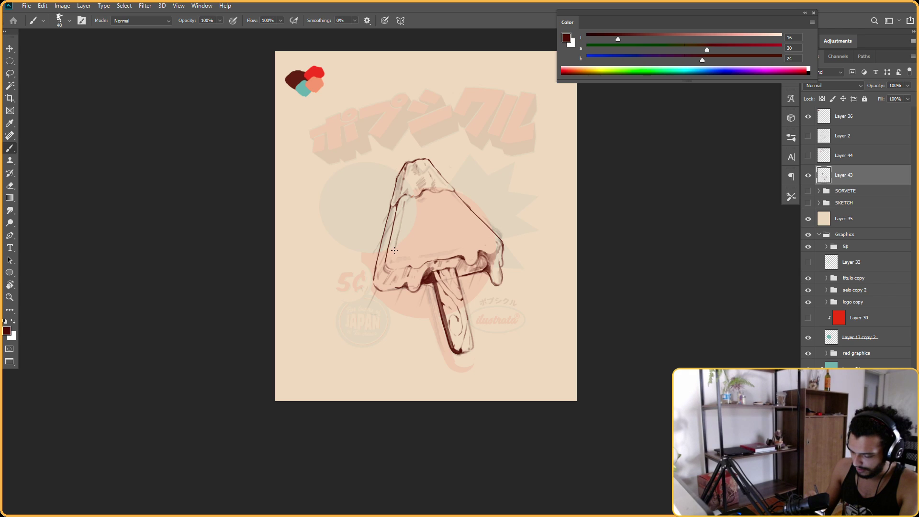
key("r")
left_click_drag(484, 184, 432, 284)
key("b")
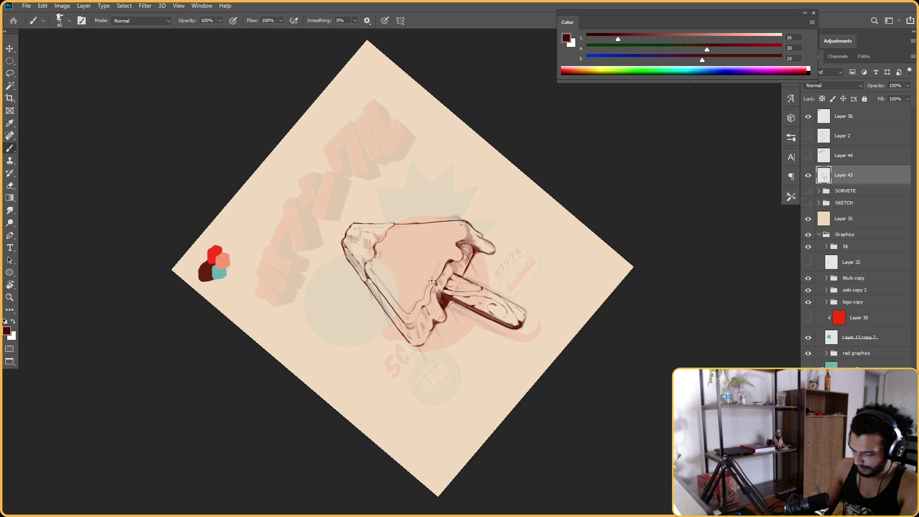
Draw and clean the inner contour line following the dripping lower edge towards the hanging drip
key("e")
key("b")
key("e")
key("b")
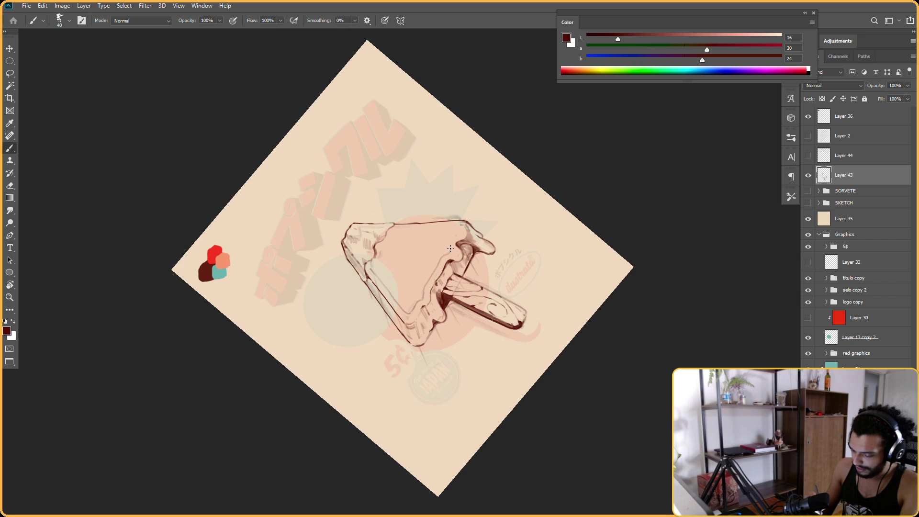
key("r")
mouse_move(454, 216)
left_mouse_down()
mouse_move(538, 314)
mouse_move(502, 273)
left_mouse_up()
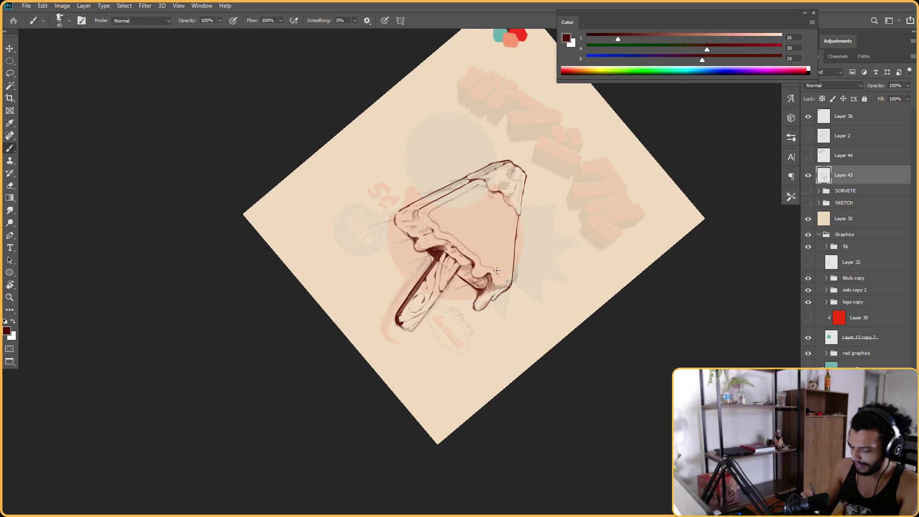
Continue the inner contour around the corner by the hanging drip and up the adjacent side edge
key("e")
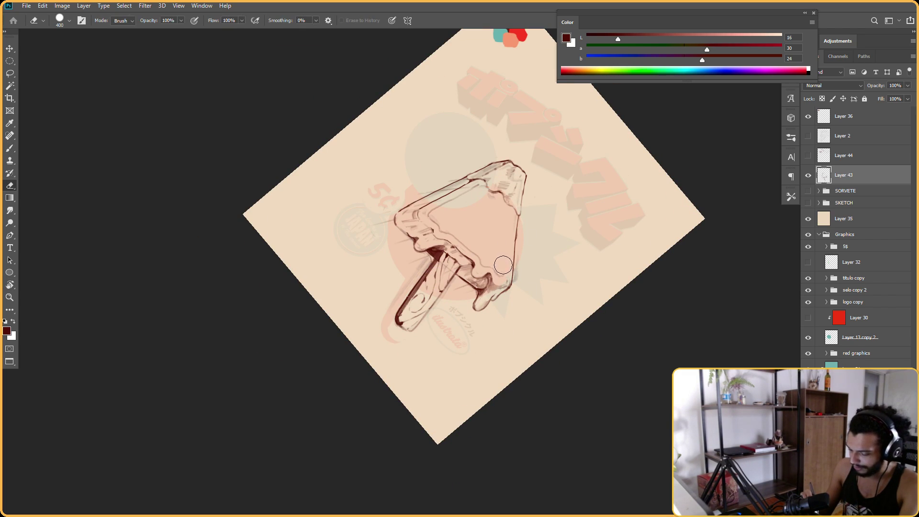
key("b")
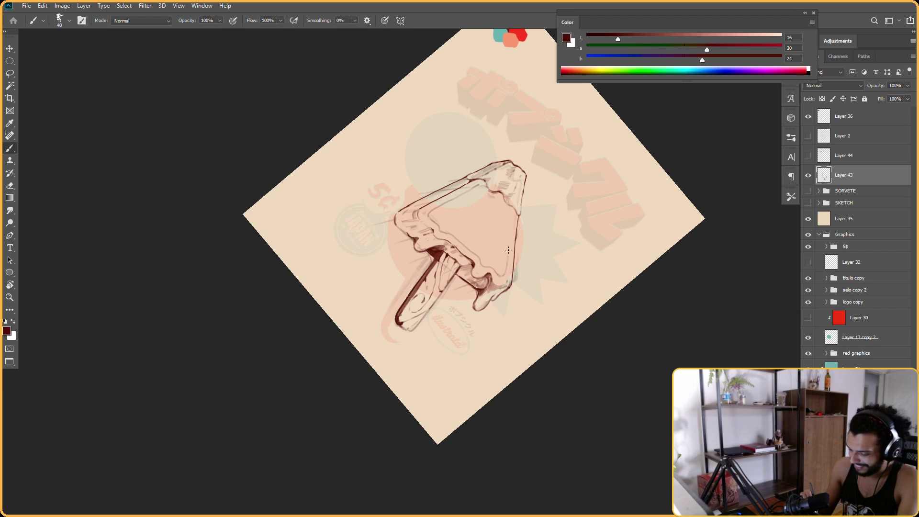
key("r")
left_click_drag(551, 349, 421, 383)
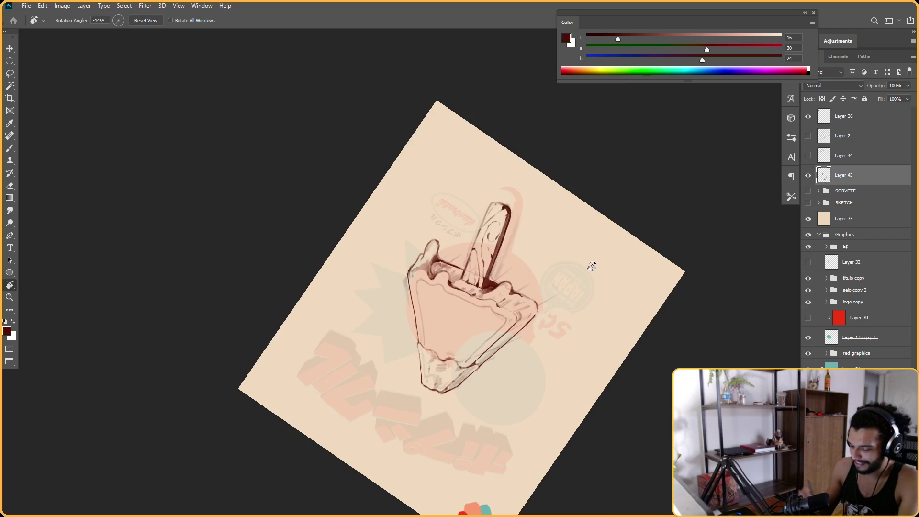
key("Escape")
scroll(534, 211, "up", 2)
left_click_drag(535, 201, 539, 224)
key("b")
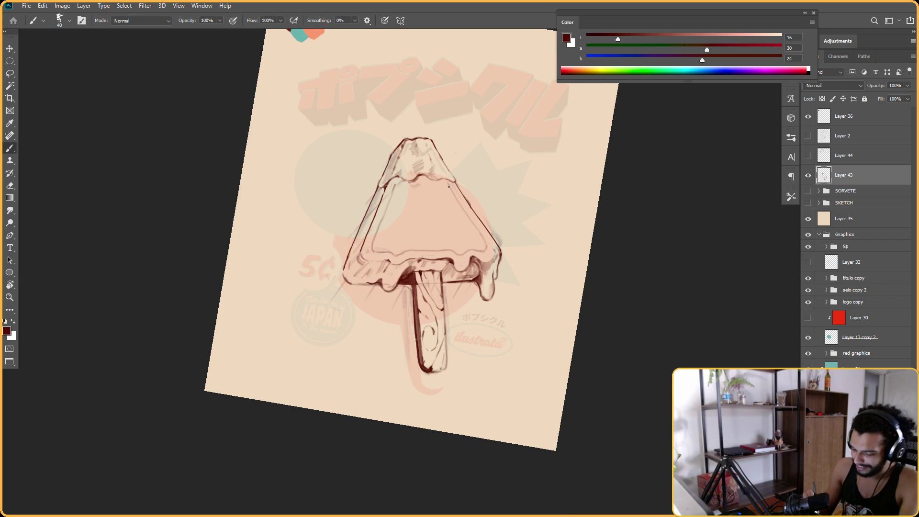
Clean up the dripping edge of the melted tip where it meets the front face and its inner contour
key("r")
mouse_move(541, 300)
left_mouse_down()
mouse_move(509, 345)
mouse_move(398, 354)
left_mouse_up()
key("Escape")
mouse_move(595, 169)
left_mouse_down()
mouse_move(558, 201)
mouse_move(392, 174)
left_mouse_up()
key("b")
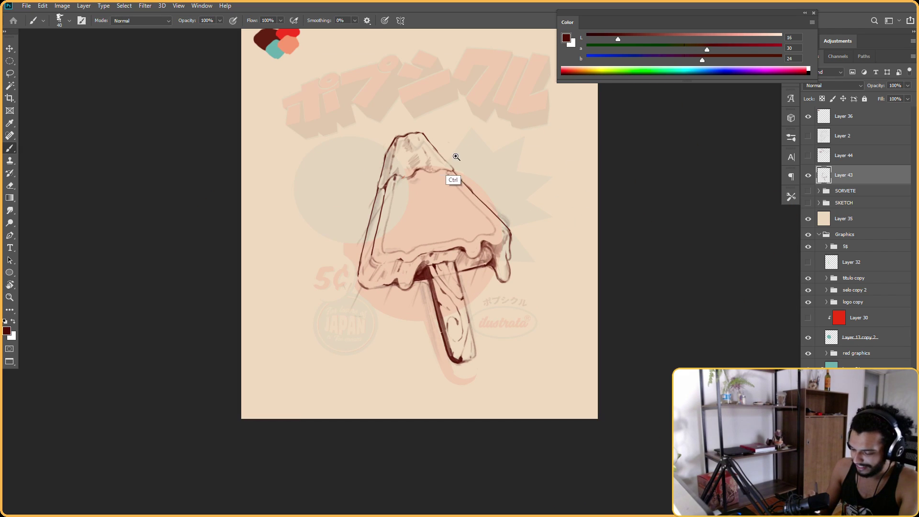
scroll(396, 178, "down", 1)
key("e")
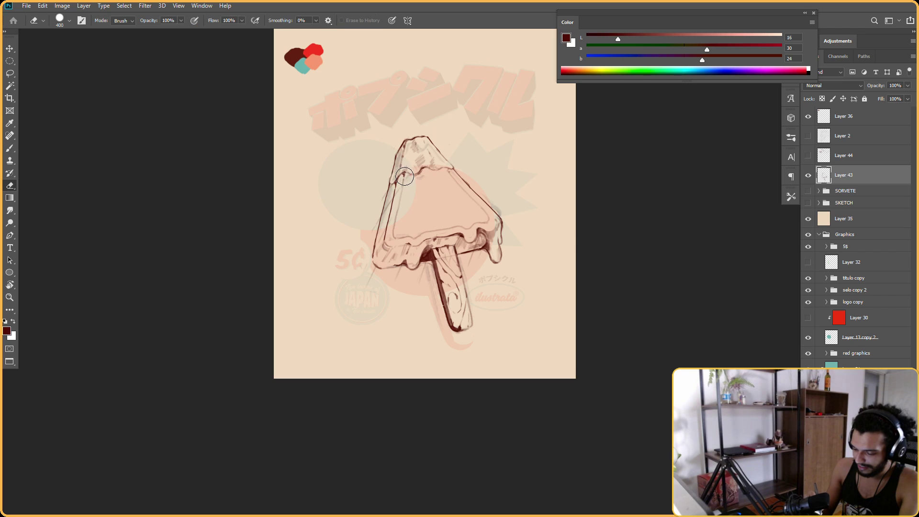
key("b")
left_click_drag(473, 161, 412, 168)
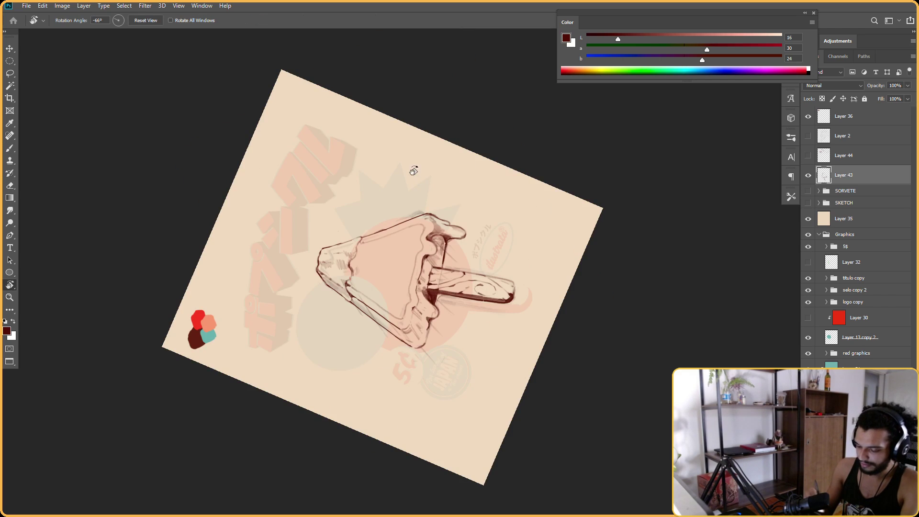
key("e")
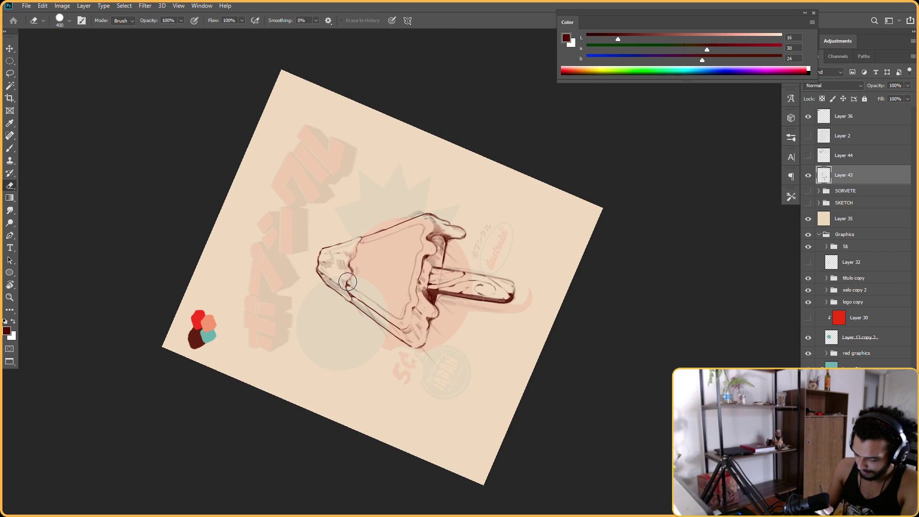
key("b")
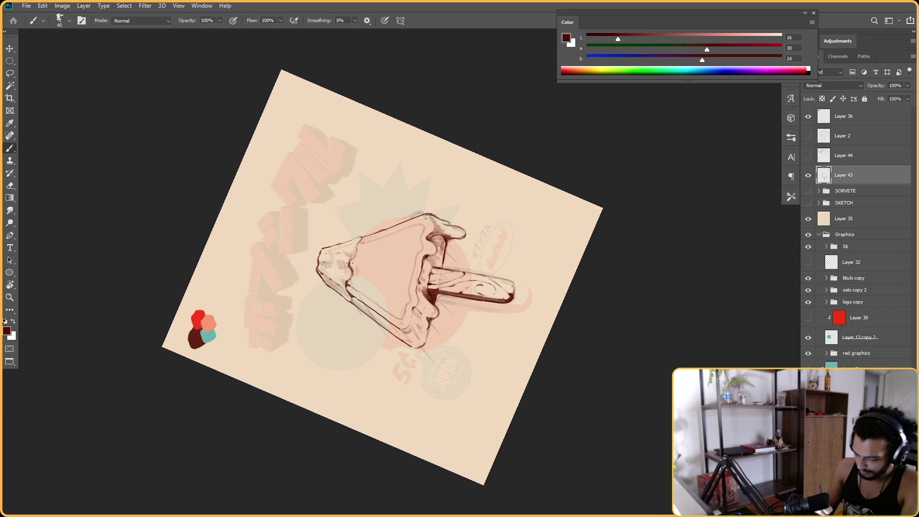
key("Escape")
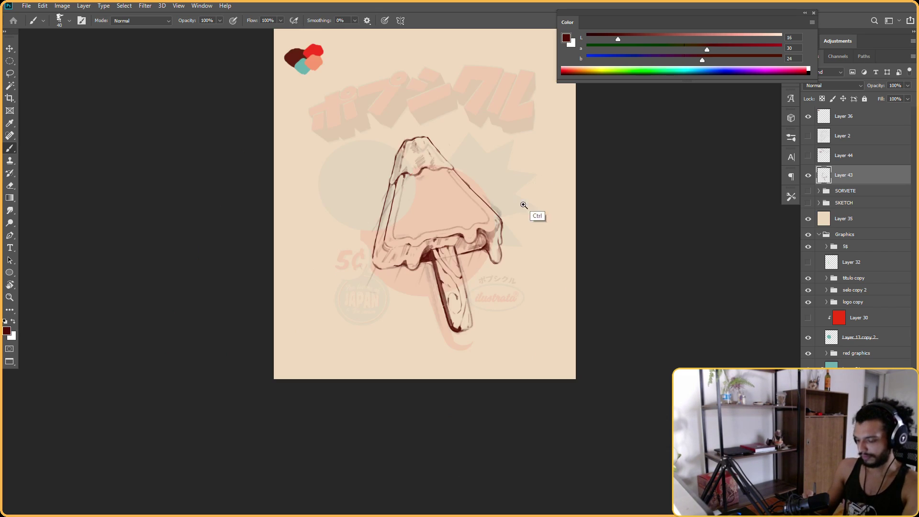
Touch up the outline around the hanging drip at the popsicle's lower corner
left_click_drag(524, 204, 514, 206)
left_click_drag(490, 256, 526, 219)
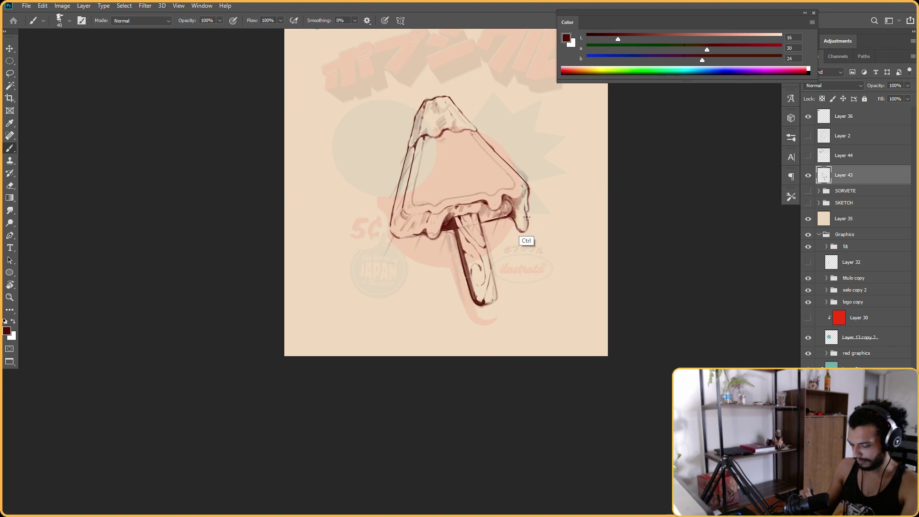
key("r")
left_click_drag(539, 292, 527, 206)
key("b")
left_click_drag(496, 272, 574, 224)
key("r")
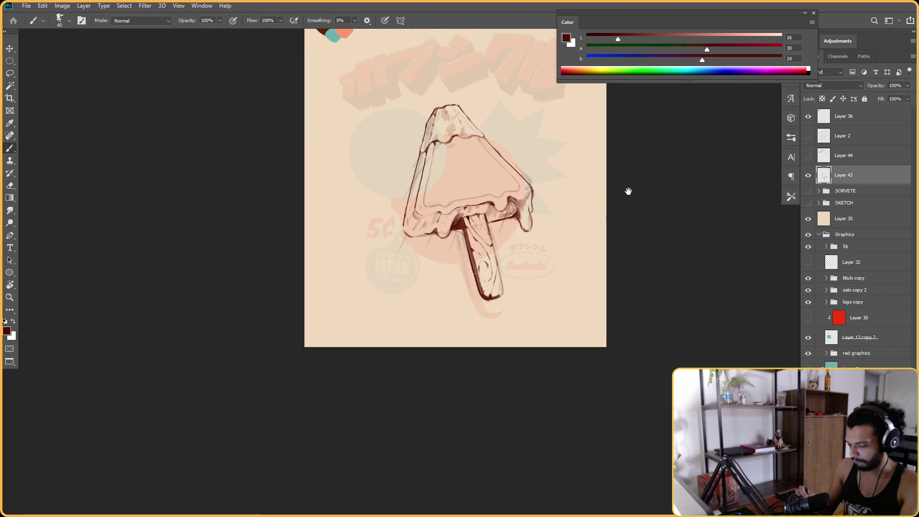
left_click_drag(627, 191, 567, 264)
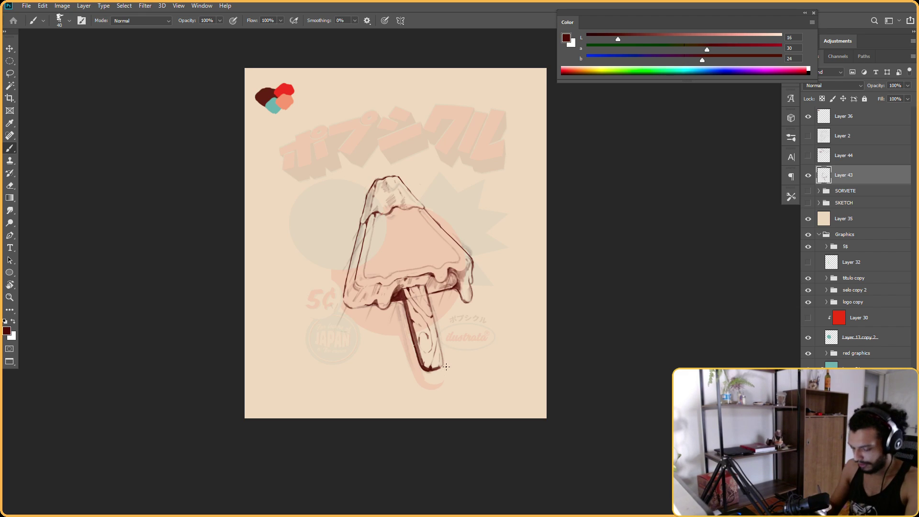
Redraw and clean the thin-lined side and rounded end of the wooden stick with darker strokes
key("e")
key("b")
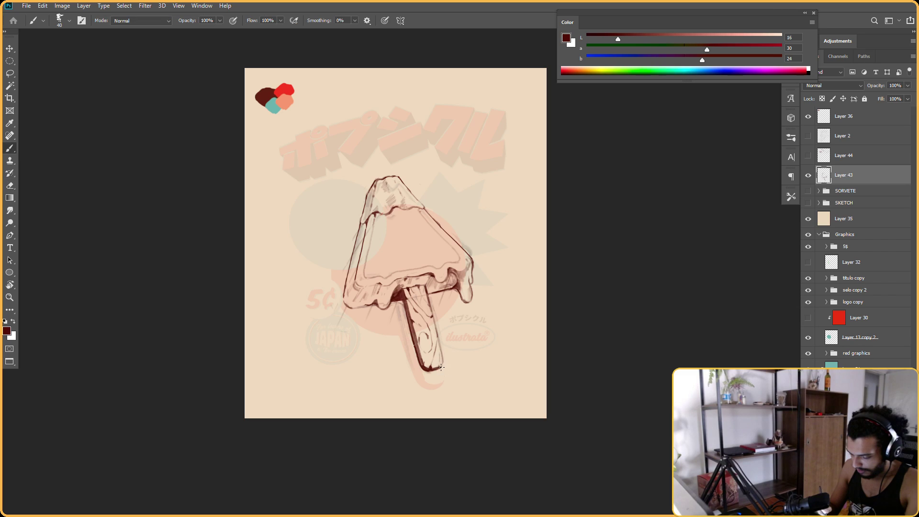
key("r")
left_click_drag(522, 225, 506, 273)
left_click_drag(379, 308, 395, 289)
key("Escape")
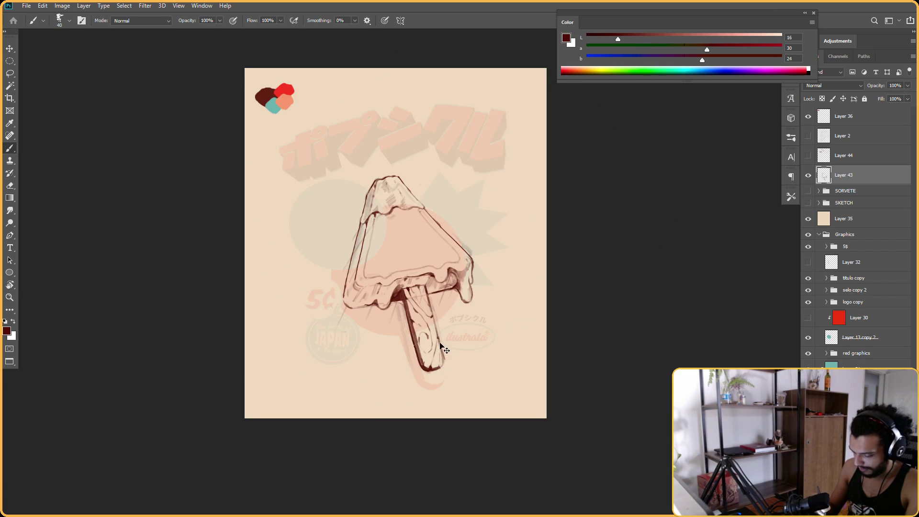
key("e")
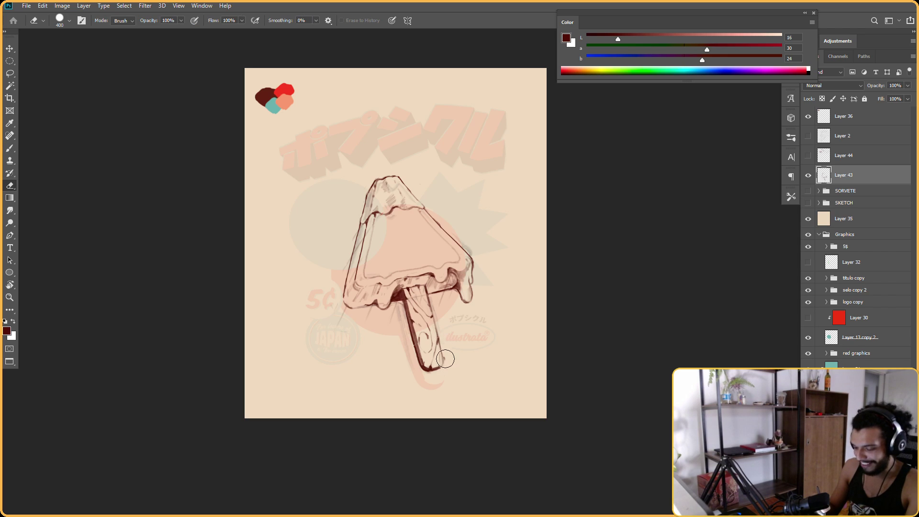
key("b")
key("e")
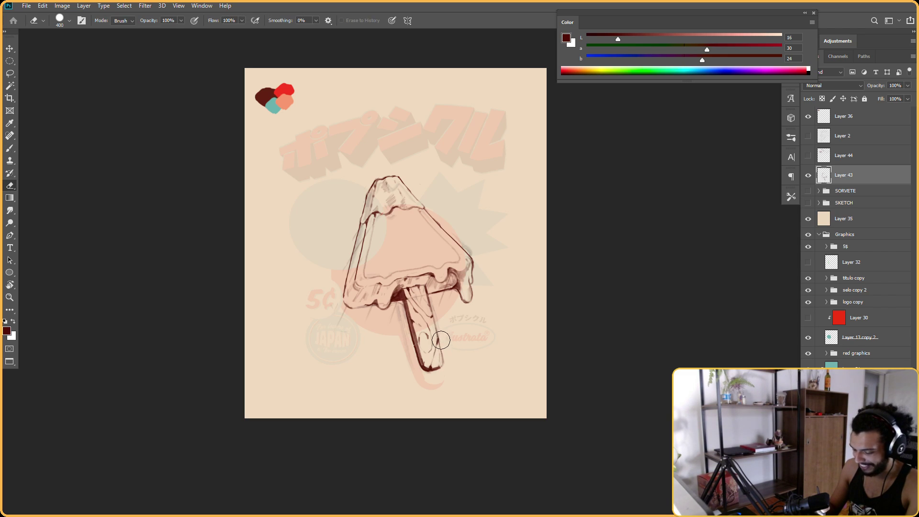
key("b")
mouse_move(439, 341)
left_mouse_down()
mouse_move(444, 367)
mouse_move(442, 357)
left_mouse_up()
Examine the whole popsicle sketch against the poster composition from a distance
key("r")
left_click_drag(521, 178, 494, 303)
key("Escape")
left_click_drag(505, 258, 522, 233)
left_click_drag(533, 287, 539, 244)
key("Escape")
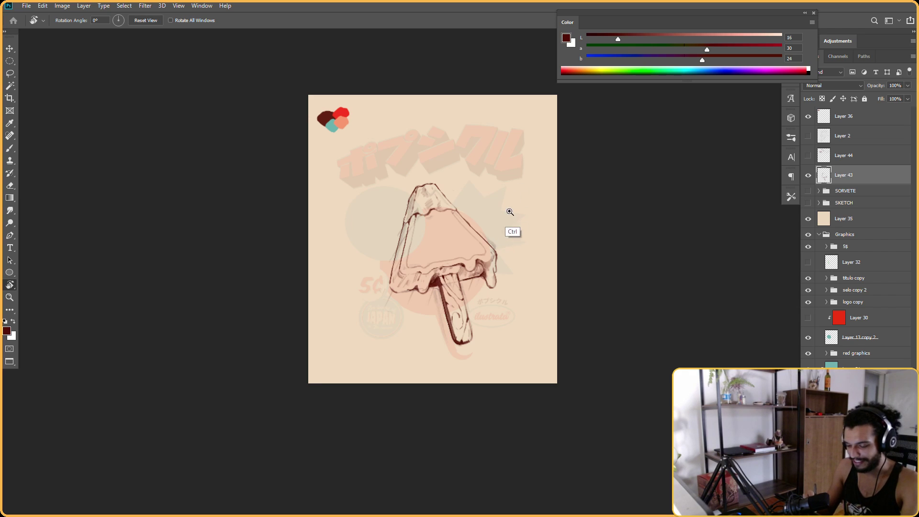
left_click_drag(509, 211, 534, 189, "ctrl")
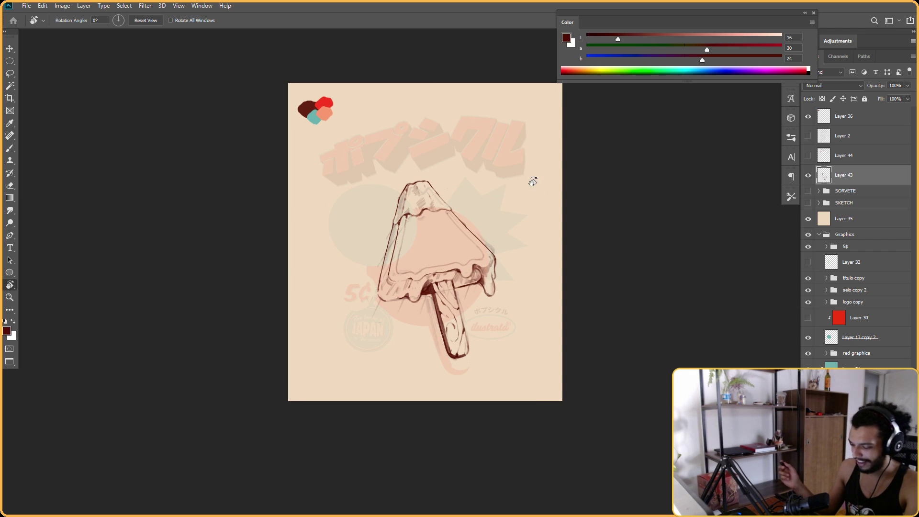
left_click_drag(554, 269, 577, 184)
key("Escape")
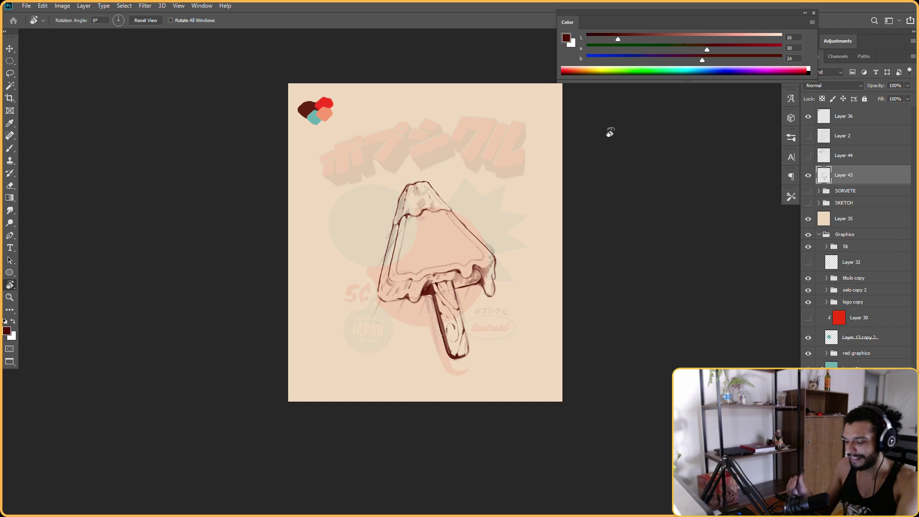
Touch up the side edge below the melted tip and the inner contour near the hanging drip
mouse_move(574, 240)
left_mouse_down()
mouse_move(595, 205)
mouse_move(621, 203)
left_mouse_up()
left_click_drag(473, 146, 554, 189)
key("b")
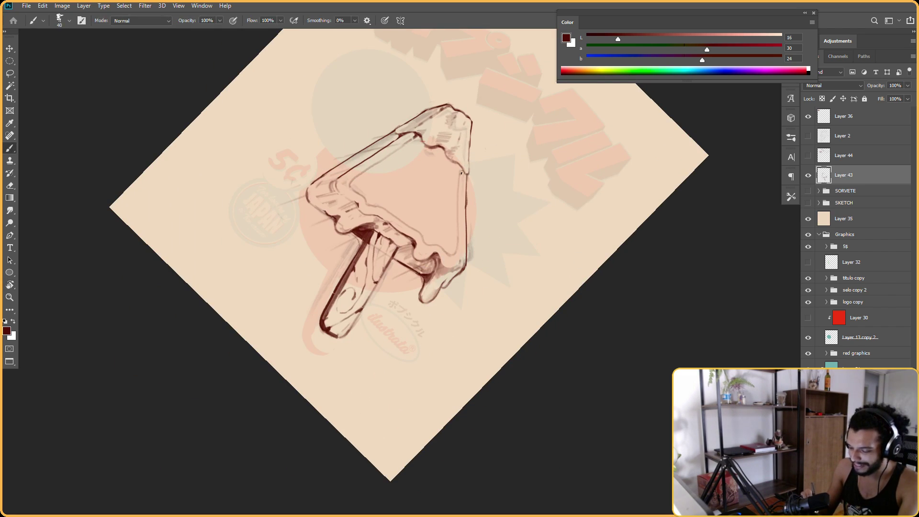
key("e")
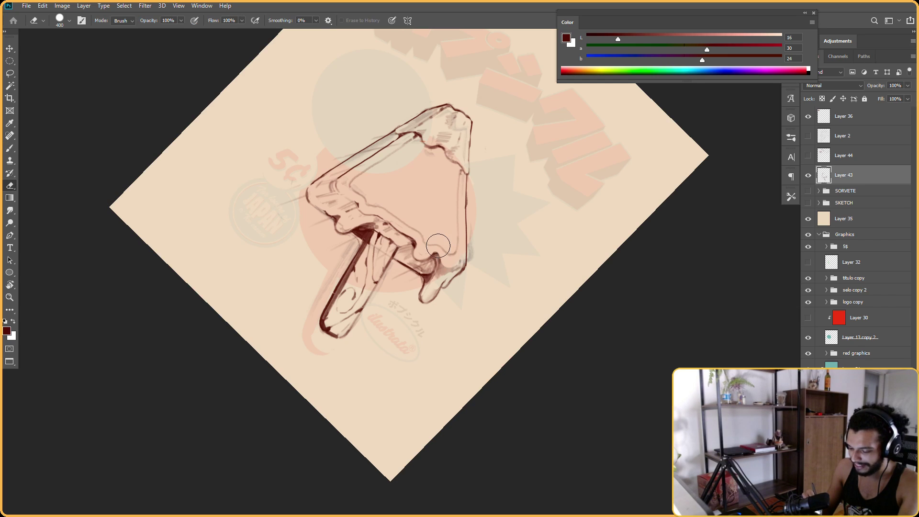
key("Escape")
left_click_drag(571, 222, 542, 246)
key("r")
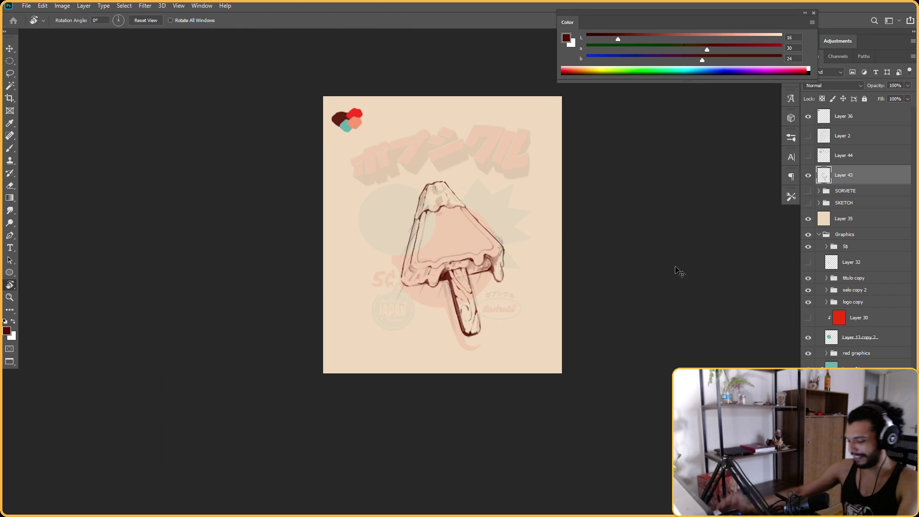
Mirror the canvas horizontally to check the popsicle sketch's proportions
scroll(537, 201, "up", 2)
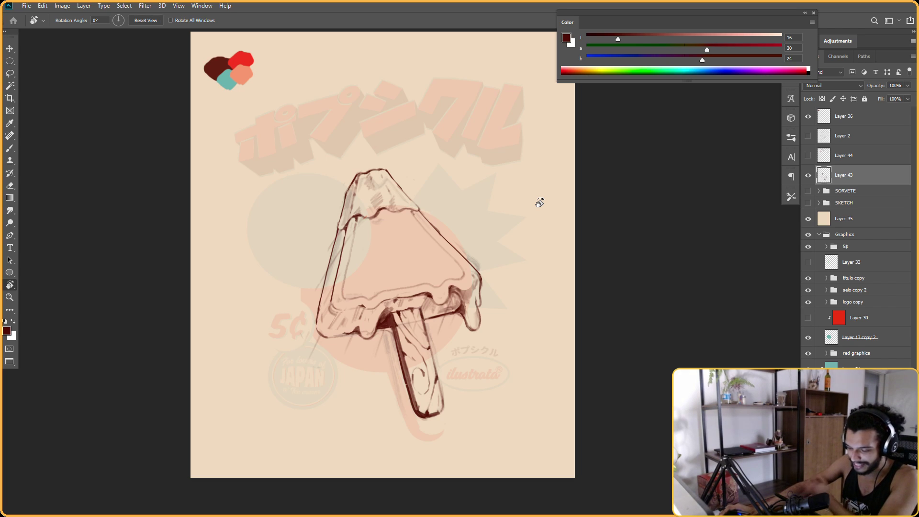
scroll(408, 233, "up", 2)
scroll(400, 235, "down", 3)
key("ctrl+shift+h")
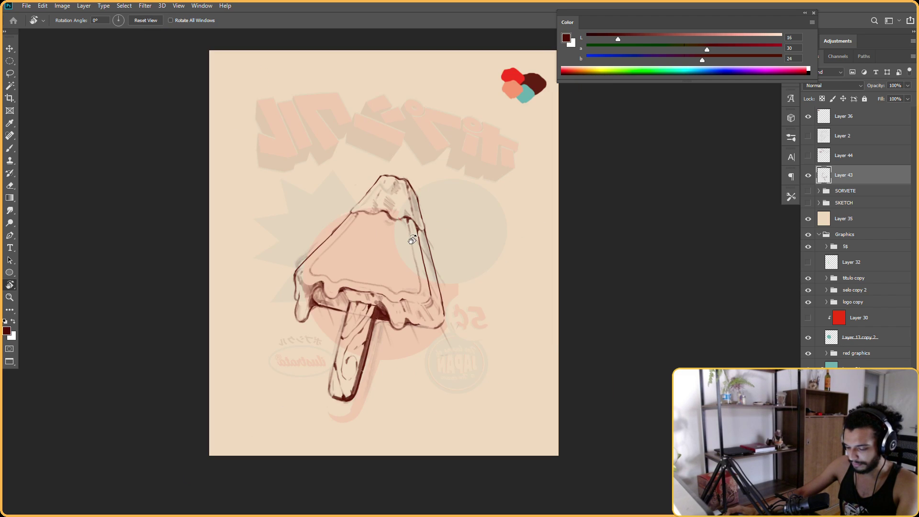
Distort the Layer 43 popsicle sketch slightly by nudging two opposite corners of its bounding box, and apply the transformation
key("ctrl+t")
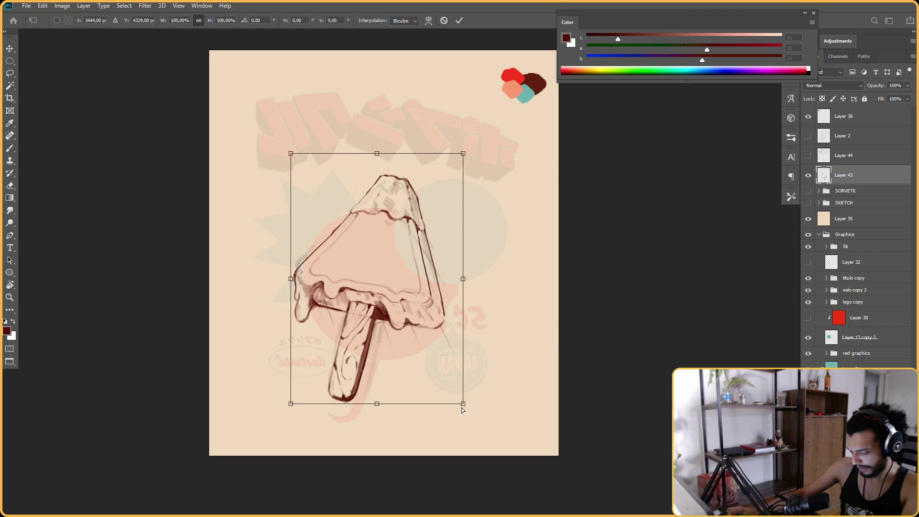
left_click_drag(467, 403, 470, 400)
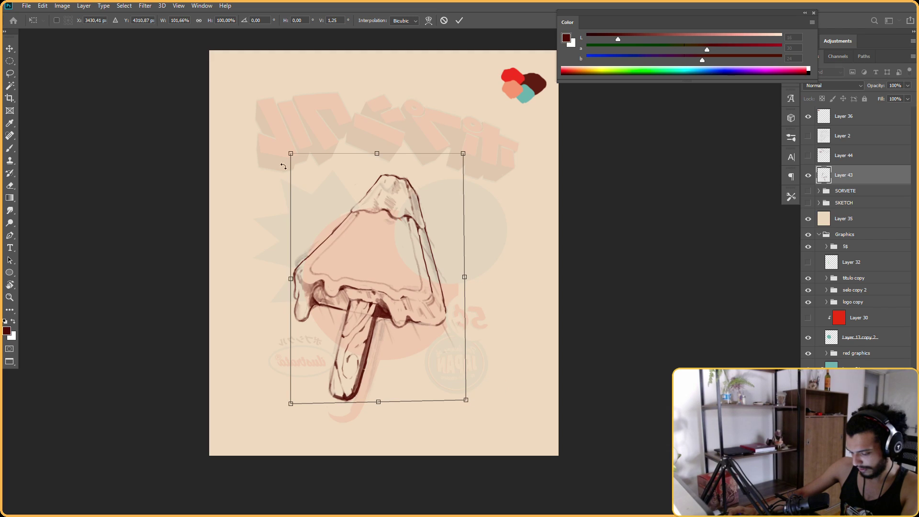
left_click_drag(289, 154, 292, 156)
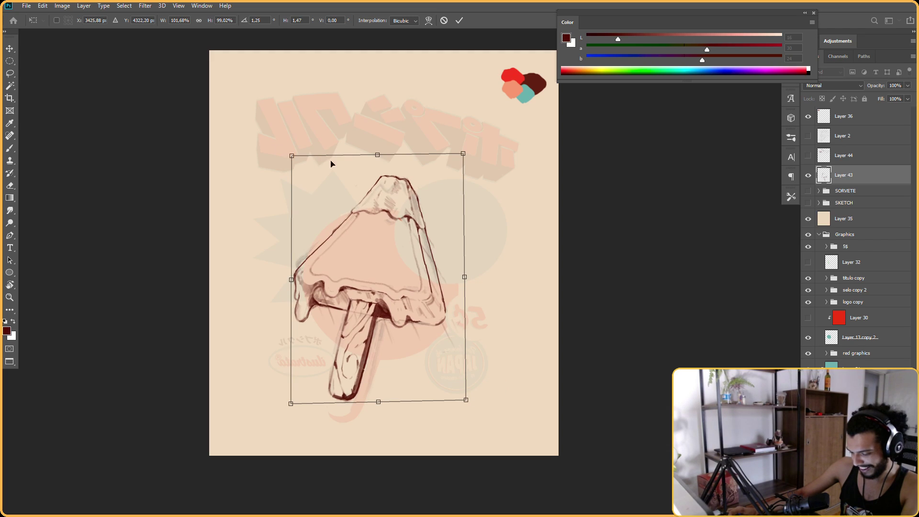
left_click(459, 20)
Touch up the inner contour at the front face's lower corner opposite the hanging drip, and review the whole mirrored sketch
scroll(471, 273, "up", 2)
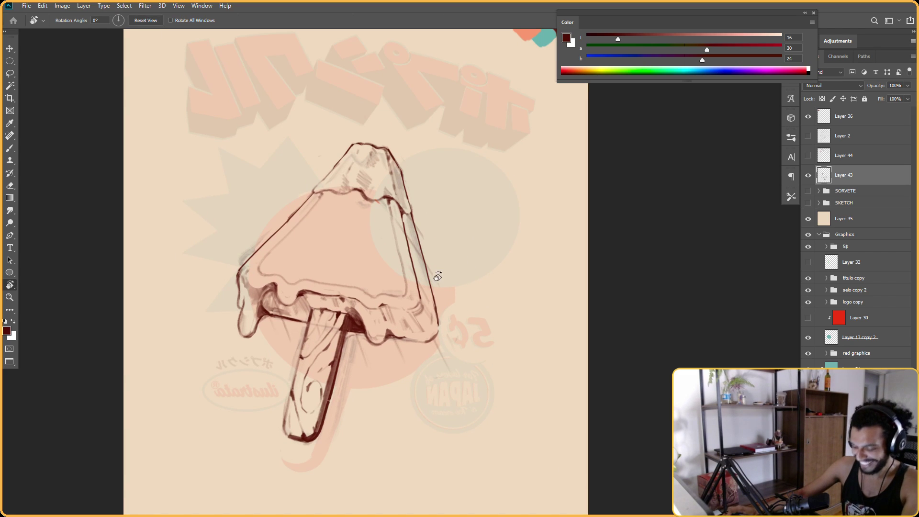
scroll(433, 250, "down", 1)
mouse_move(433, 245)
left_mouse_down()
mouse_move(538, 205)
mouse_move(562, 265)
left_mouse_up()
key("b")
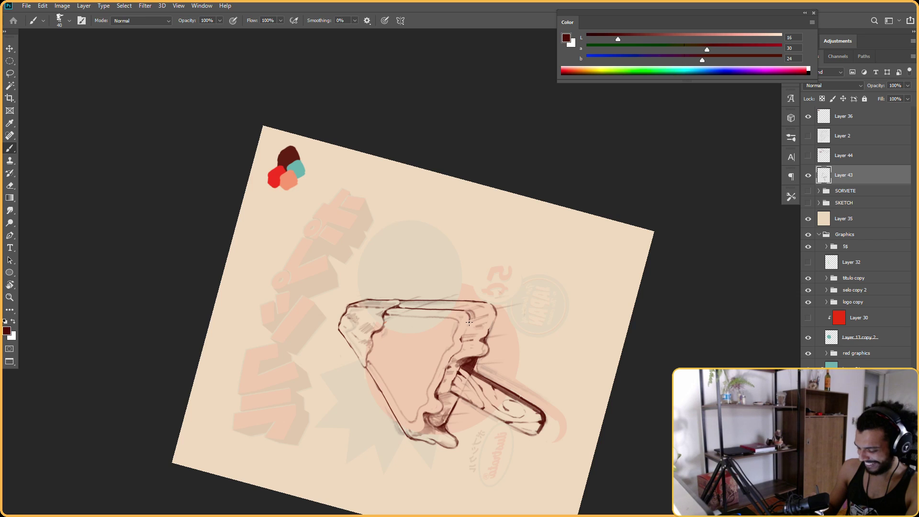
key("Escape")
left_click_drag(558, 255, 525, 269)
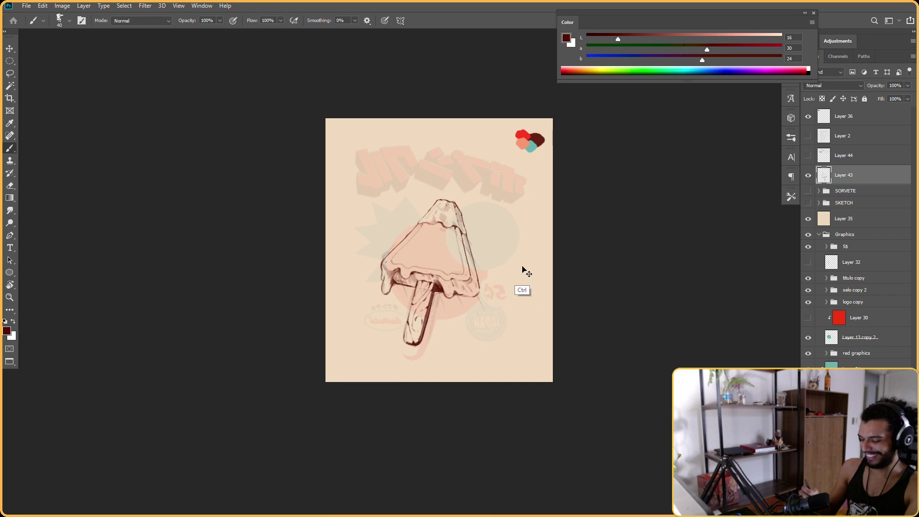
key("r")
left_click_drag(574, 236, 566, 270)
key("Escape")
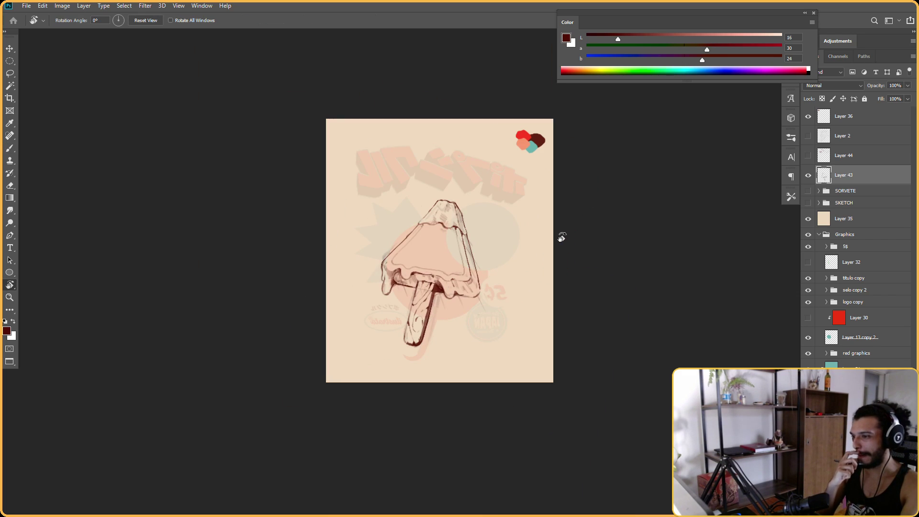
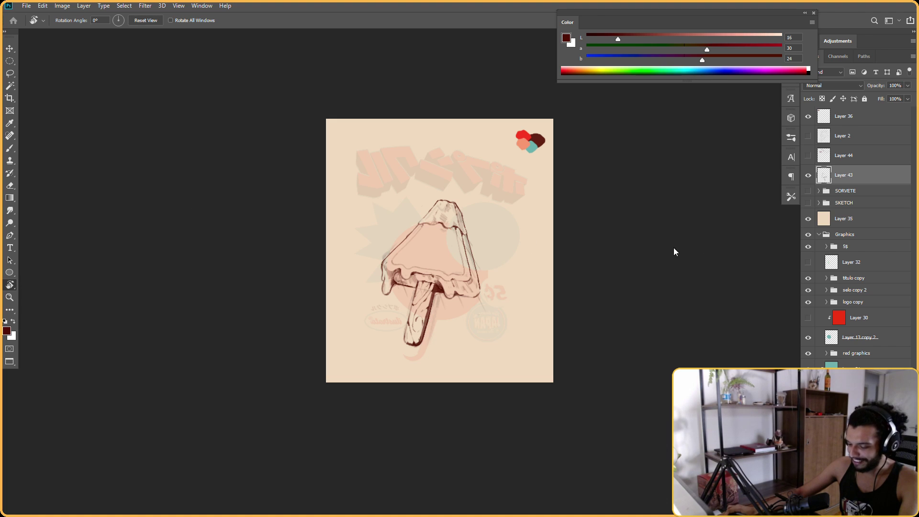
Check the popsicle line sketch against the faded poster design by toggling the visibility of Layer 43
scroll(451, 256, "up", 1)
scroll(450, 255, "up", 2)
left_click_drag(451, 255, 613, 216)
key("Escape")
scroll(353, 197, "down", 1)
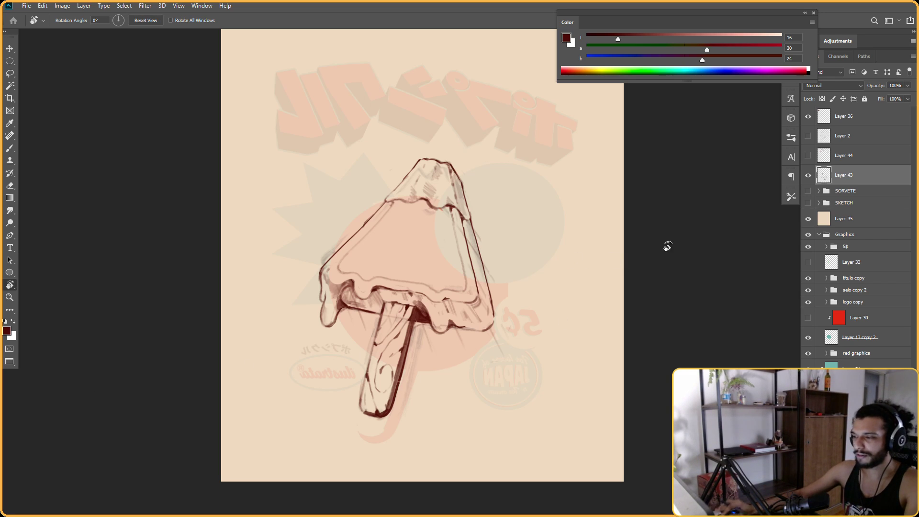
left_click_drag(504, 299, 467, 312)
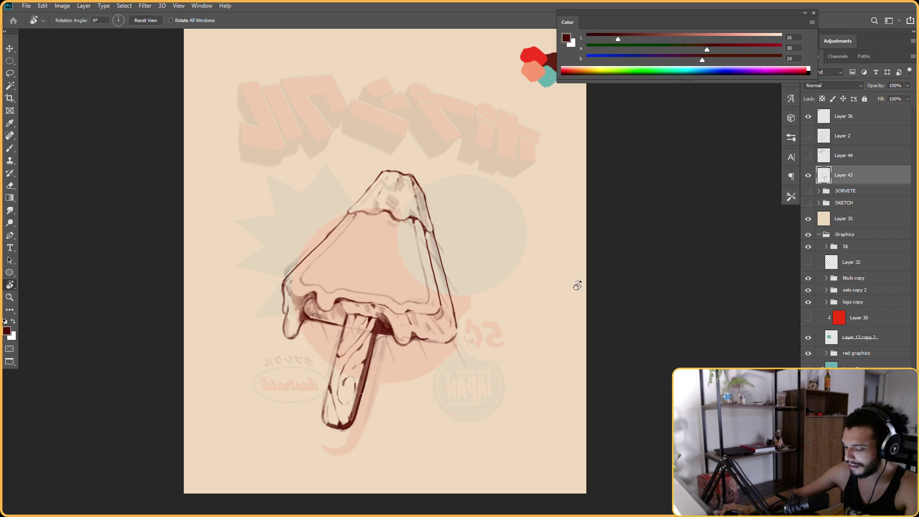
left_click(808, 176)
left_click(809, 175)
scroll(466, 242, "down", 1)
scroll(465, 241, "up", 1)
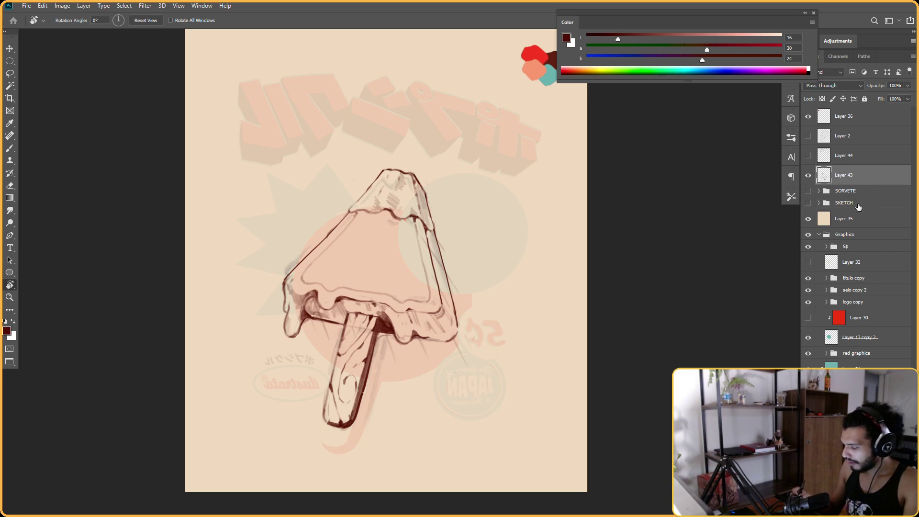
Add a new layer between Layer 43 and the SORVETE group, and hide the beige Layer 35 overlay
left_click(854, 191)
key("ctrl+shift+alt+n")
key("b")
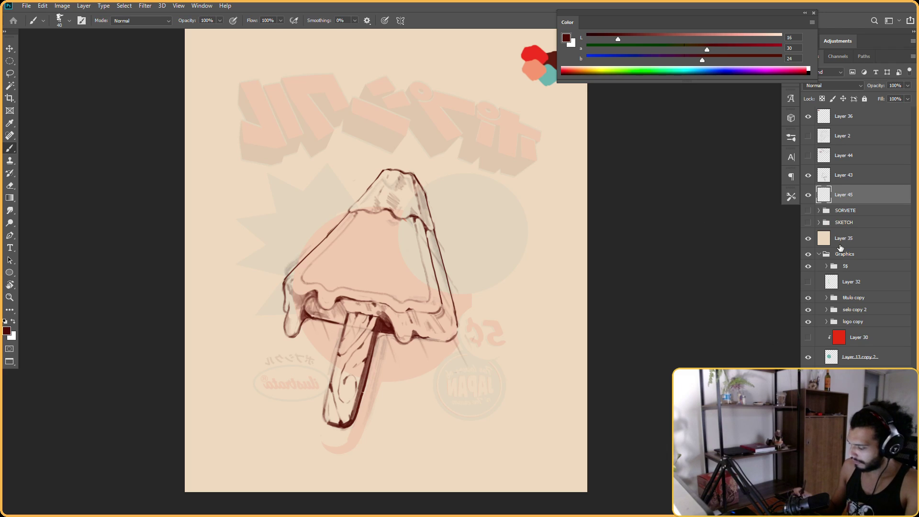
left_click(809, 238)
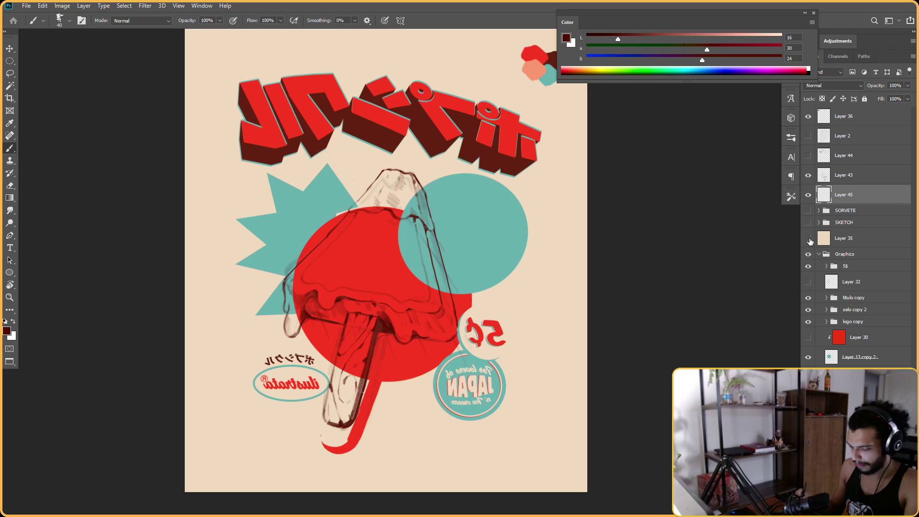
Toggle the seal and logo groups to check their contents, and flip the canvas horizontally so the lettering reads correctly
left_click(809, 311)
left_click(809, 310)
left_click(808, 322)
left_click(808, 322)
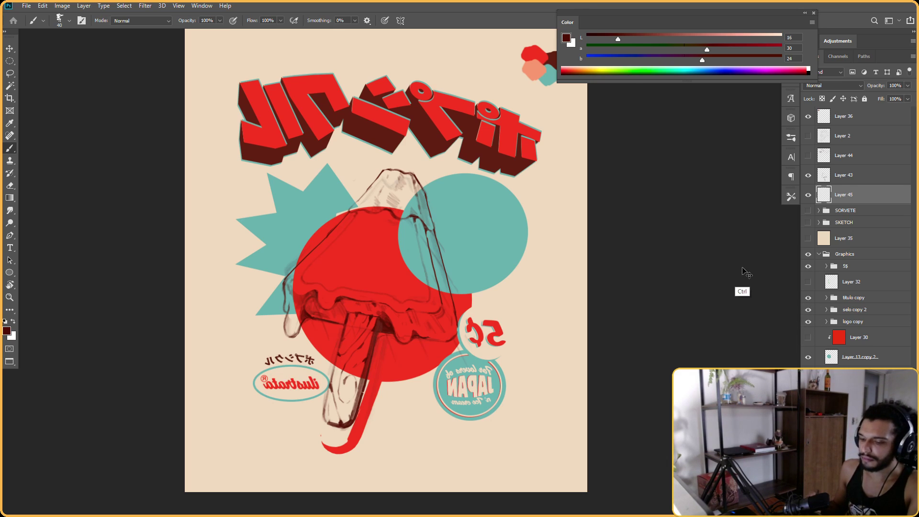
key("ctrl+shift+h")
Examine the logo, seal and title groups by switching their visibility off and on
left_click(808, 322)
left_click(808, 322)
left_click(809, 310)
left_click(809, 310)
left_click(808, 298)
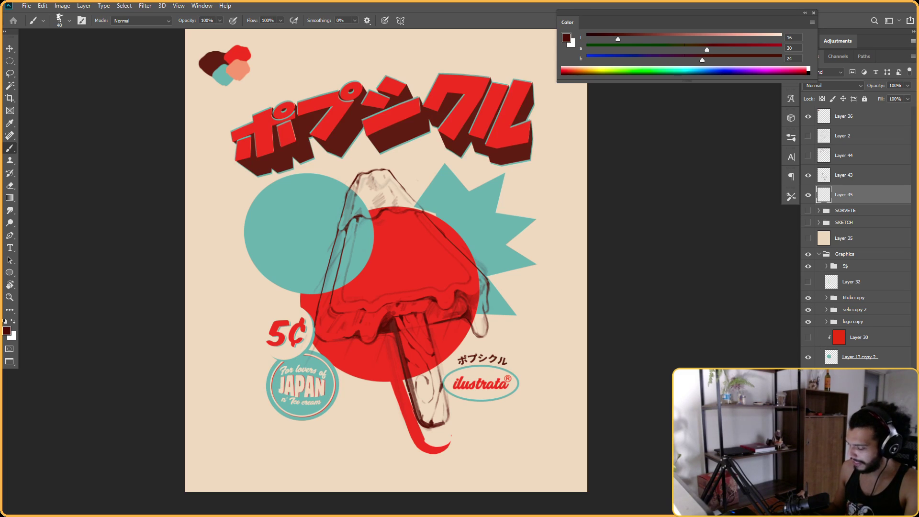
key("ctrl+z")
key("ctrl+shift+z")
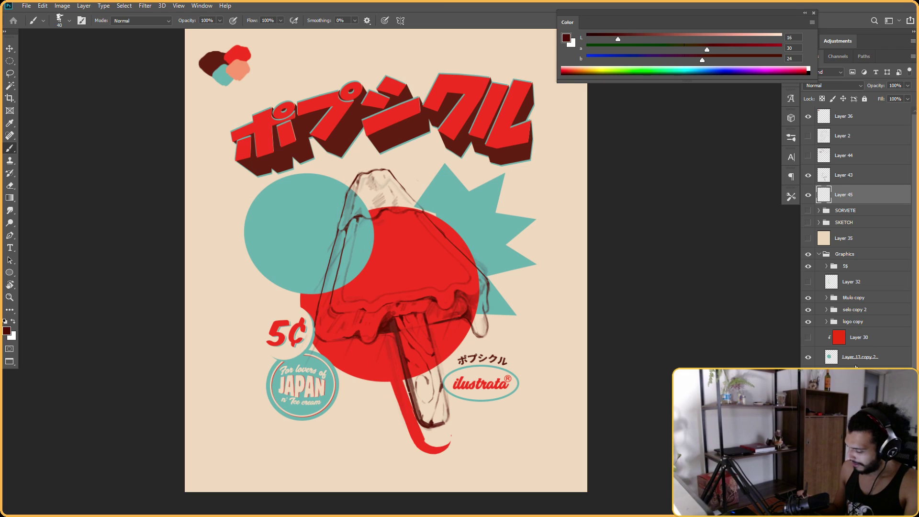
key("ctrl+z")
key("ctrl+shift+z")
Move the red stick shadow up against the popsicle stick, and skew it -2.58° and rotate it 1.67° with Free Transform
key("v")
mouse_move(436, 446)
left_mouse_down()
mouse_move(425, 442)
mouse_move(426, 430)
left_mouse_up()
key("ctrl+t")
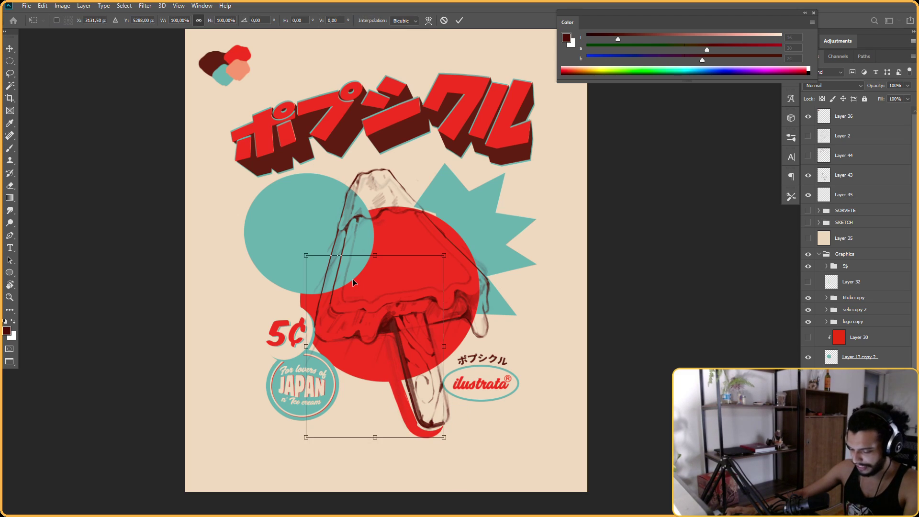
left_click_drag(374, 259, 380, 259)
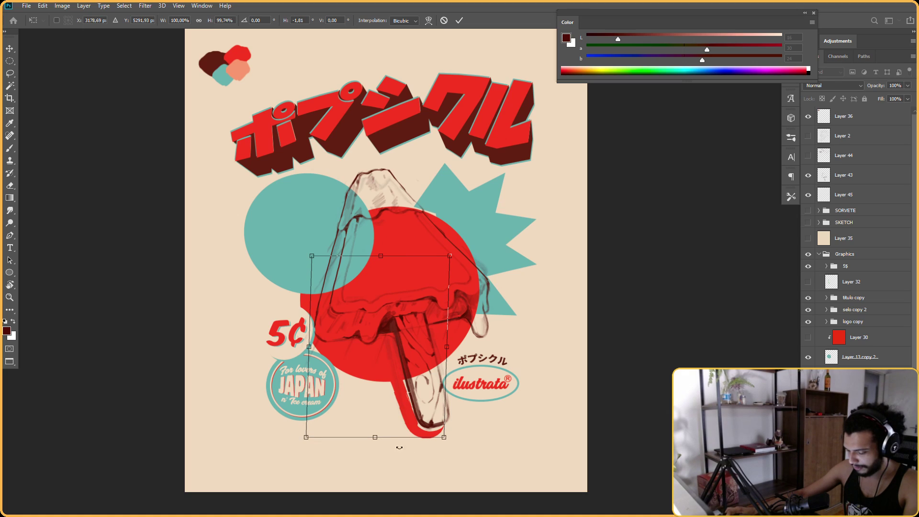
left_click_drag(373, 441, 373, 436)
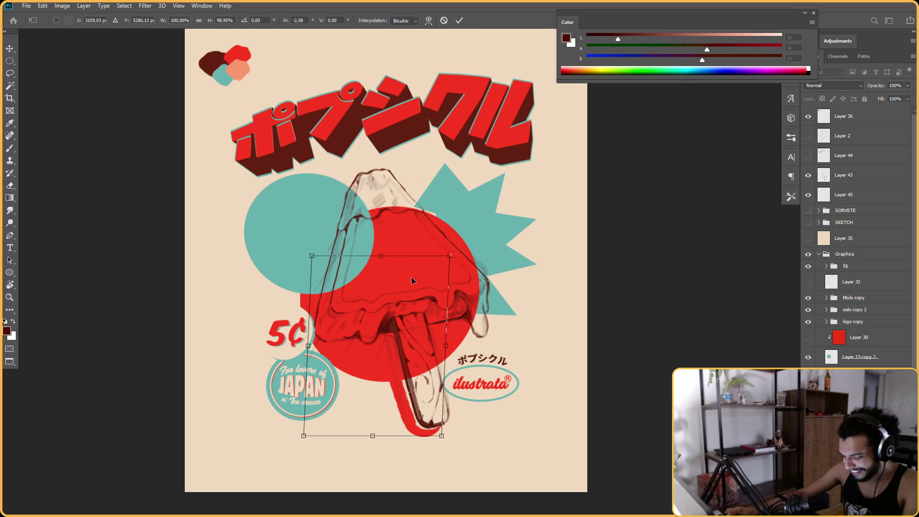
left_click_drag(305, 243, 308, 241)
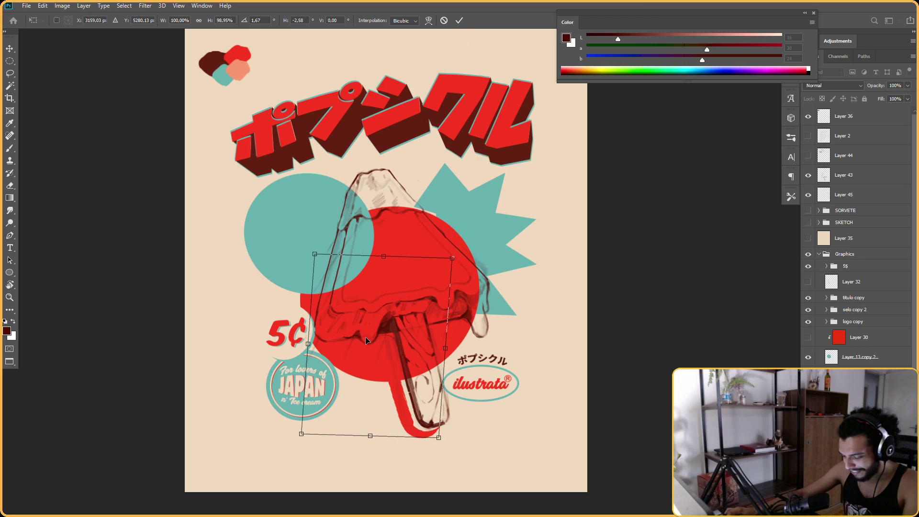
left_click_drag(371, 339, 371, 341)
left_click(458, 20)
Sample the stick shadow's red as the brush colour for retouching the shadow's lower end
scroll(451, 481, "up", 3)
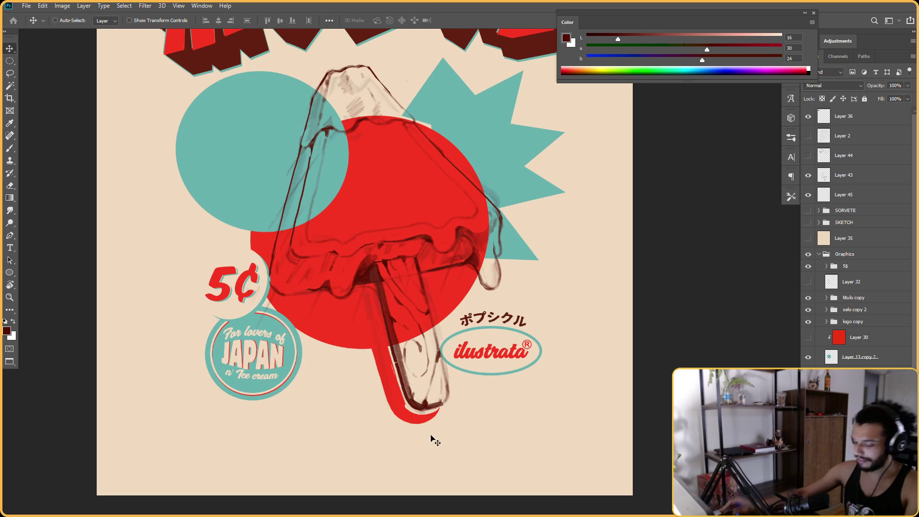
key("r")
left_click_drag(430, 435, 335, 445)
key("b")
left_click(348, 370, "alt")
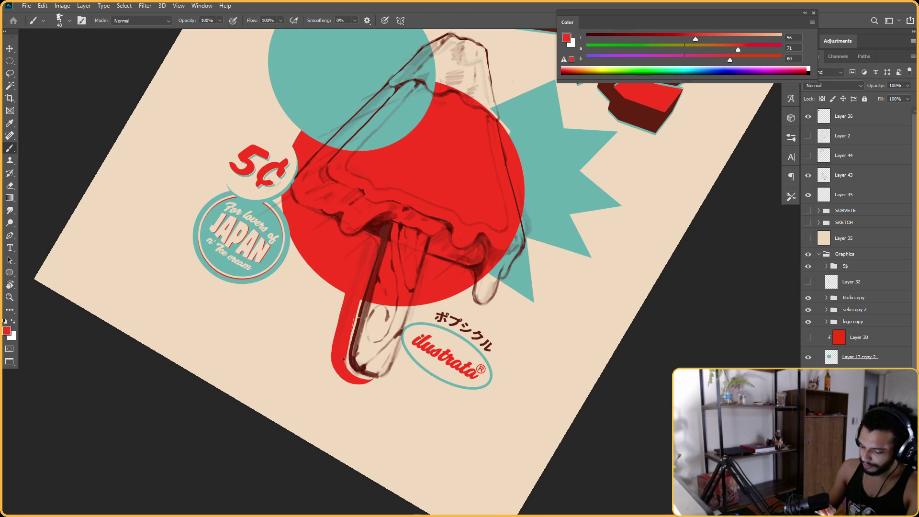
key("Escape")
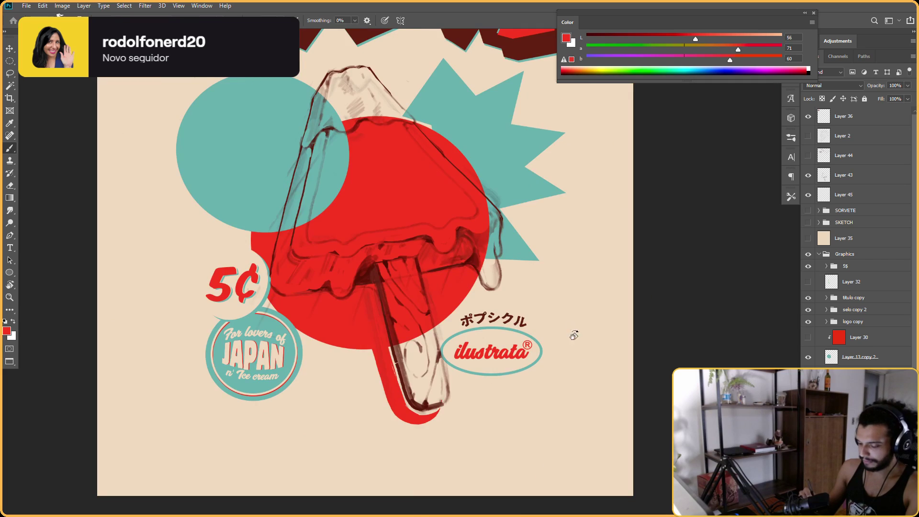
key("r")
left_click_drag(568, 324, 568, 281)
key("b")
key("e")
mouse_move(501, 403)
left_mouse_down()
mouse_move(512, 399)
mouse_move(507, 412)
mouse_move(619, 268)
mouse_move(479, 120)
mouse_move(317, 237)
left_mouse_up()
key("b")
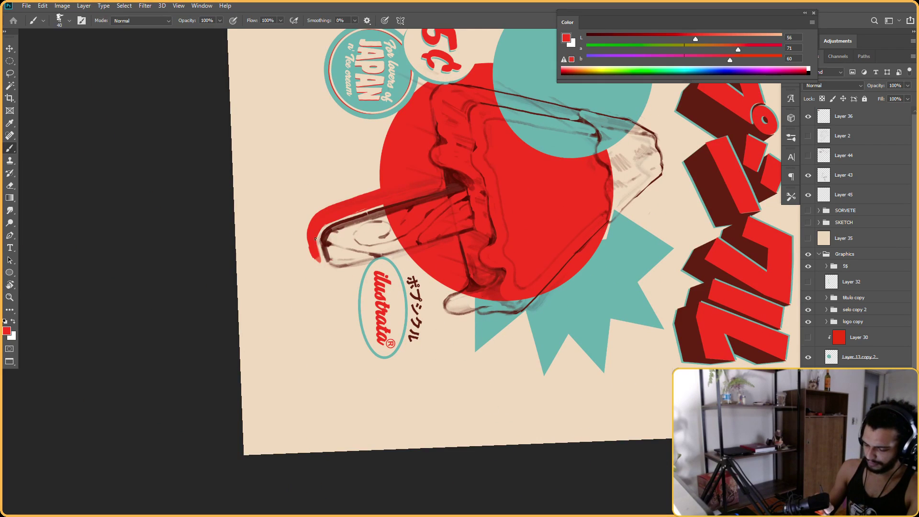
Trim the rounded lower end of the red stick shadow into an angular tip with the Eraser
key("e")
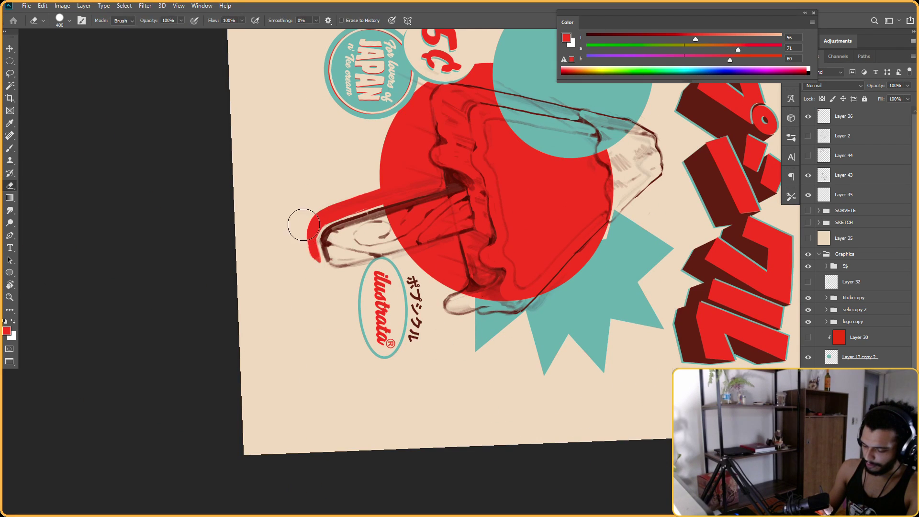
key("Escape")
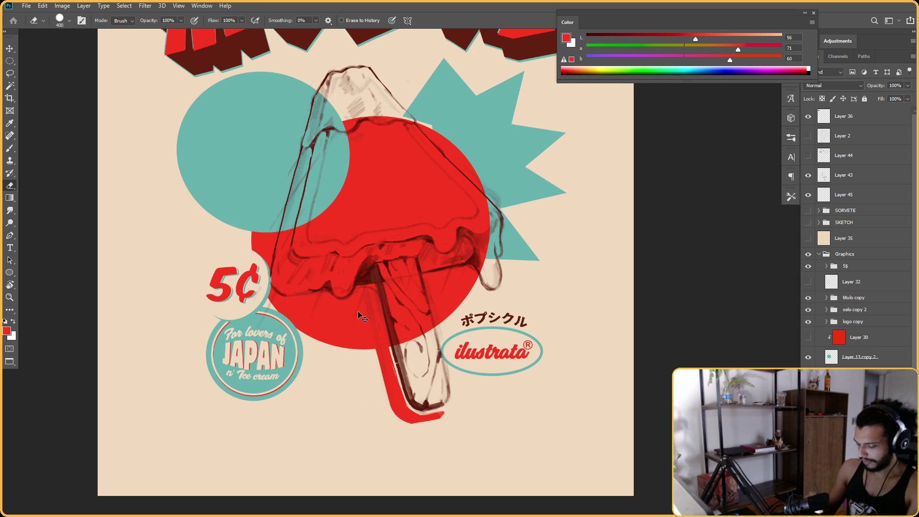
left_click_drag(476, 282, 444, 292)
key("r")
left_click_drag(517, 206, 523, 261)
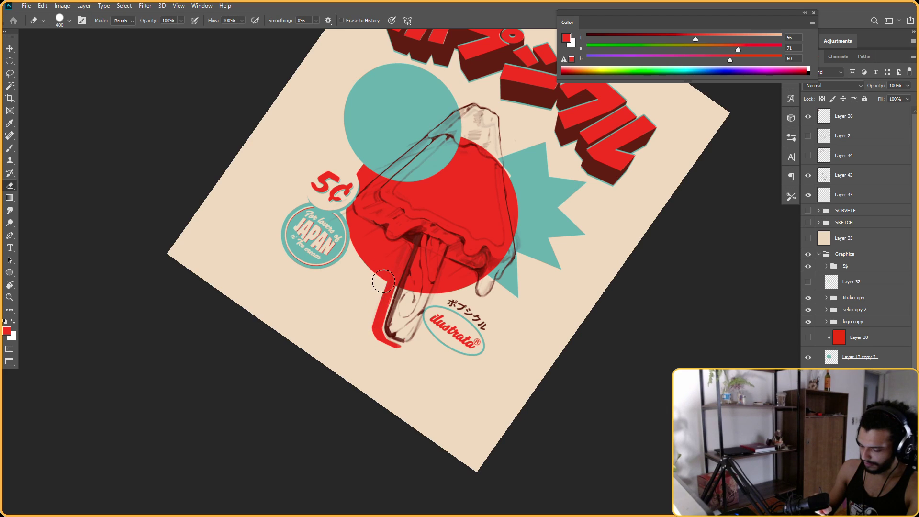
key("Escape")
Sample the circle's teal as the brush colour and add a new layer directly above the hidden Layer 35
key("b")
scroll(512, 223, "up", 1)
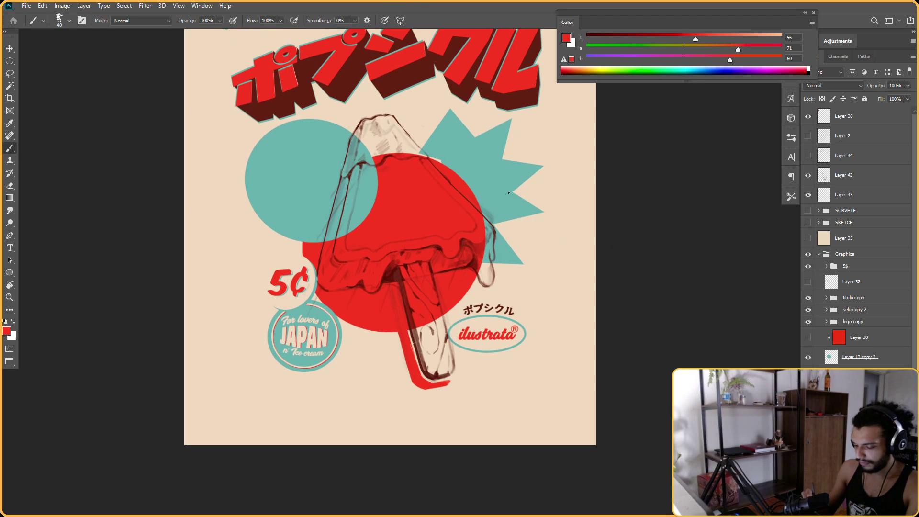
left_click(299, 204, "alt")
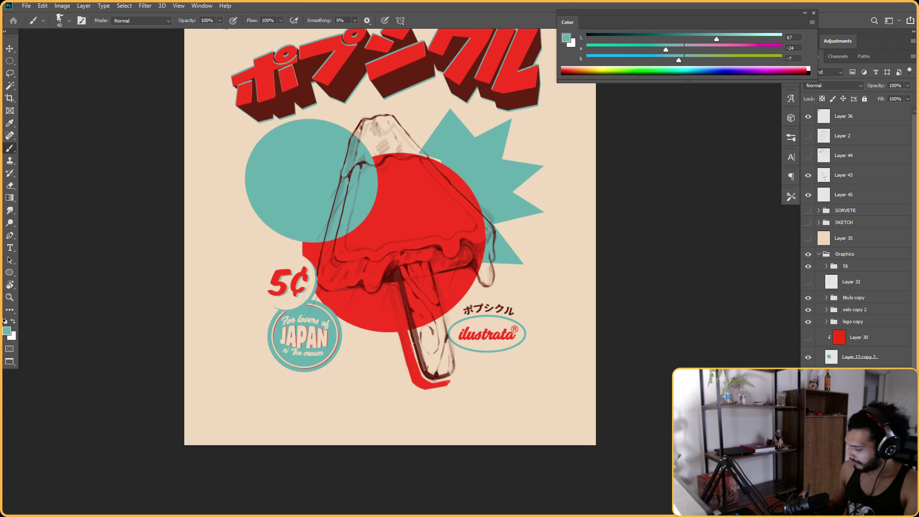
left_click(842, 299)
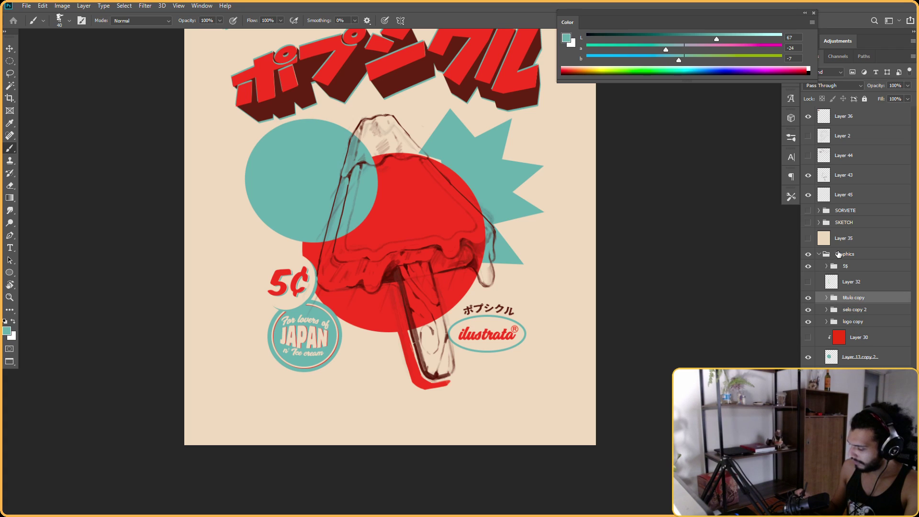
left_click(833, 255)
left_click(845, 240)
key("ctrl+shift+alt+n")
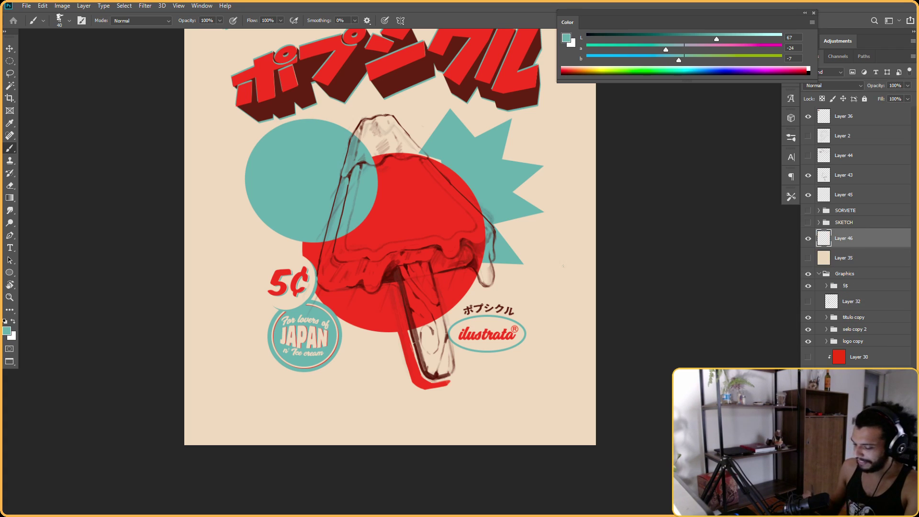
Switch to a solid brush preset, enlarge it to 500 px and sample the background beige as the paint colour
right_click(518, 207)
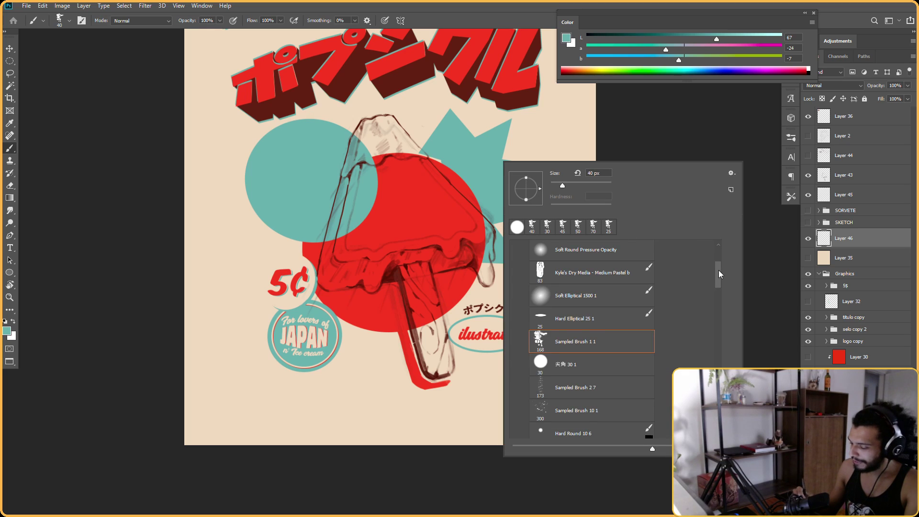
left_click(621, 251)
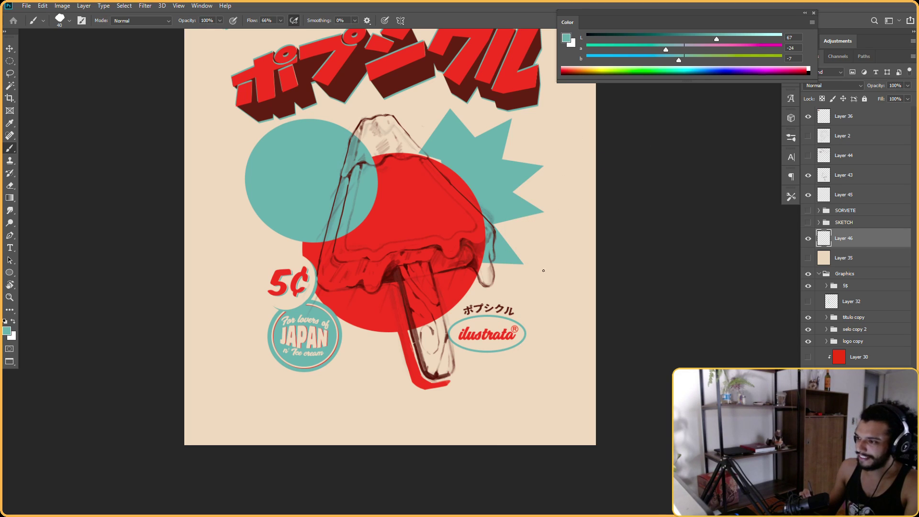
key("]")
key("]")
key("]")
key("]")
key("]")
left_click(542, 281, "alt")
left_click_drag(530, 268, 532, 298)
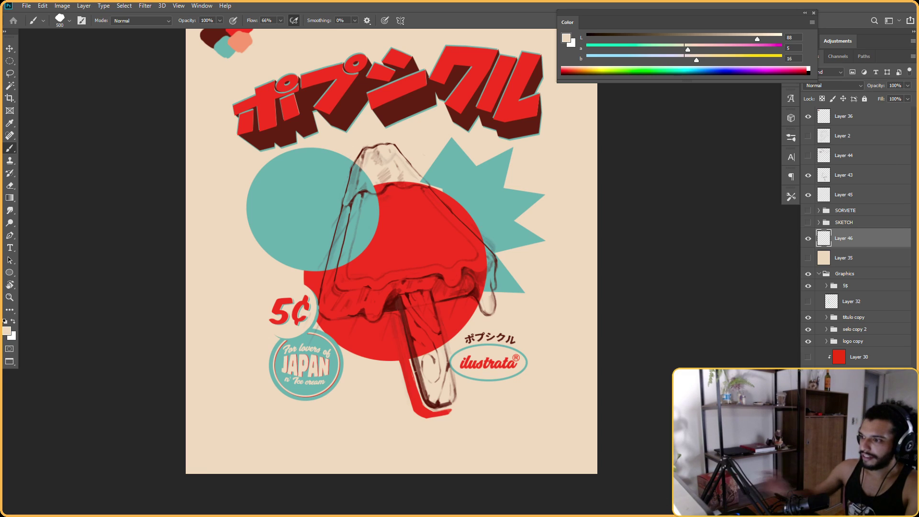
Enlarge the brush to 600 px and paint beige over the left side and left part of the popsicle's face
key("r")
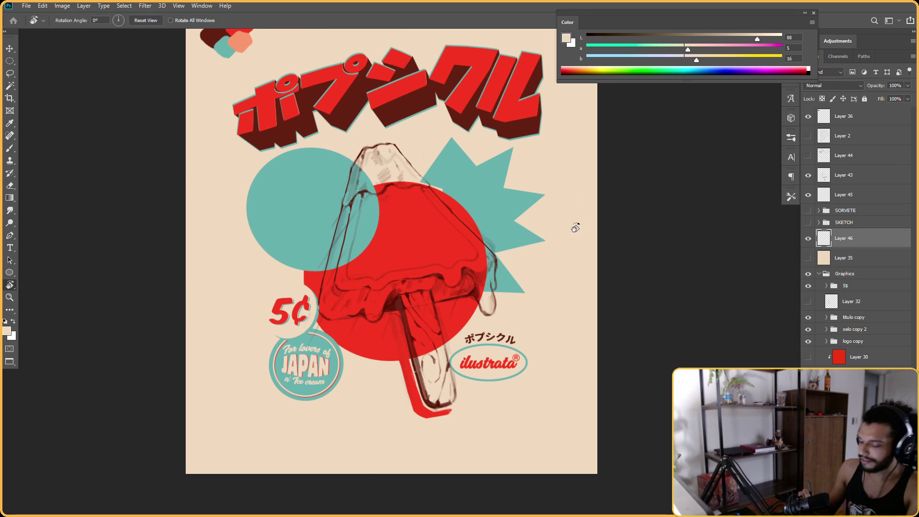
left_click_drag(576, 225, 583, 279)
key("bracketright")
key("Escape")
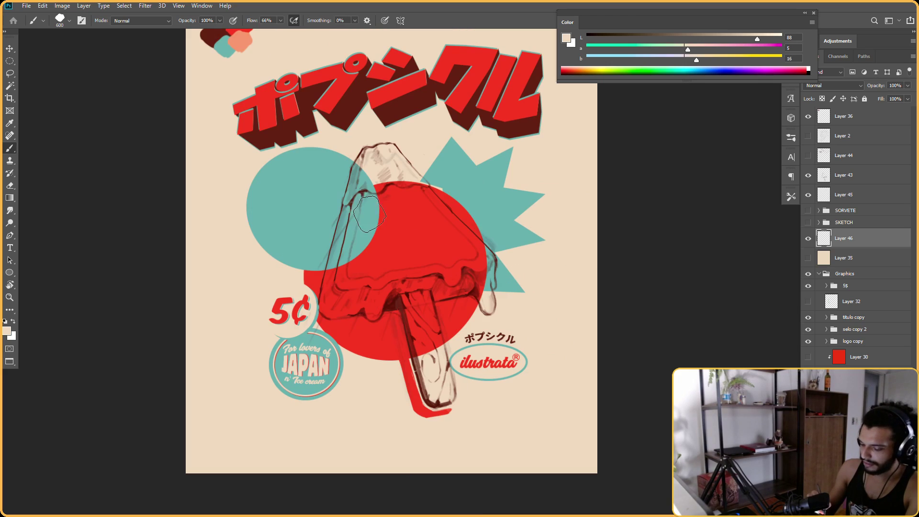
mouse_move(329, 275)
left_mouse_down()
mouse_move(324, 302)
mouse_move(360, 163)
mouse_move(351, 228)
mouse_move(370, 224)
mouse_move(371, 247)
mouse_move(342, 246)
mouse_move(349, 226)
mouse_move(340, 290)
mouse_move(334, 262)
mouse_move(328, 274)
mouse_move(353, 182)
left_mouse_up()
left_click_drag(349, 223, 345, 247)
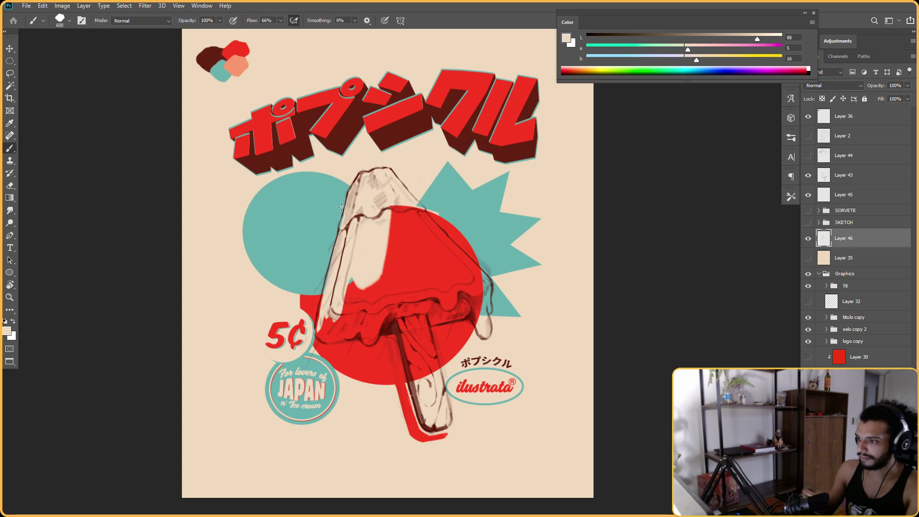
mouse_move(345, 307)
left_mouse_down()
mouse_move(401, 237)
mouse_move(362, 289)
mouse_move(389, 253)
mouse_move(380, 234)
left_mouse_up()
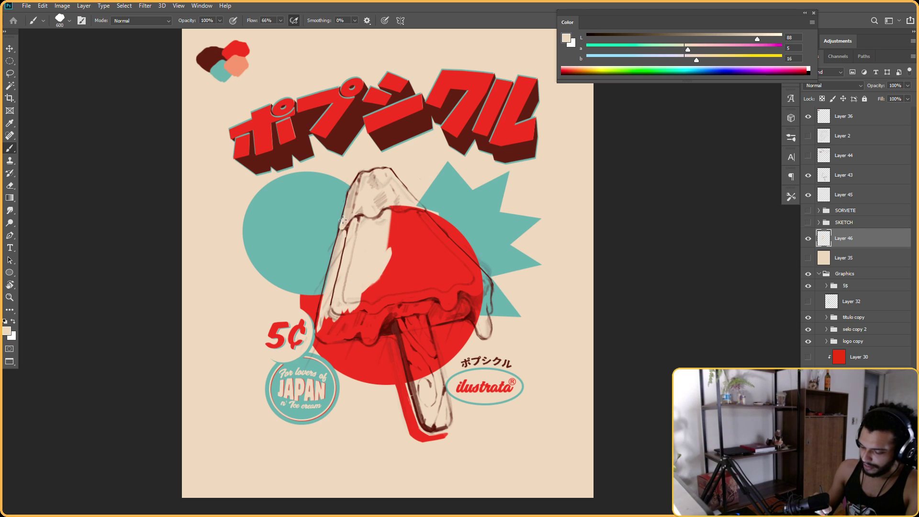
Paint beige along the popsicle's right edge and across the rest of its front face, following the sketch outline
key("r")
mouse_move(367, 170)
left_mouse_down()
mouse_move(447, 342)
mouse_move(434, 249)
left_mouse_up()
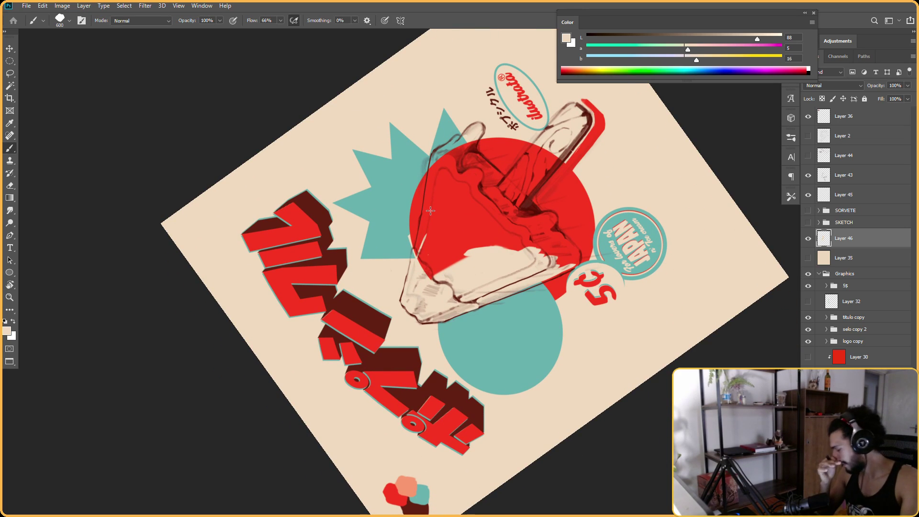
mouse_move(418, 255)
left_mouse_down()
mouse_move(421, 236)
mouse_move(414, 261)
mouse_move(451, 250)
mouse_move(436, 231)
left_mouse_up()
key("r")
left_click_drag(455, 161, 486, 165)
key("b")
mouse_move(433, 232)
left_mouse_down()
mouse_move(452, 207)
mouse_move(478, 239)
left_mouse_up()
mouse_move(452, 187)
left_mouse_down()
mouse_move(443, 205)
mouse_move(468, 155)
mouse_move(458, 179)
mouse_move(502, 271)
mouse_move(426, 316)
mouse_move(404, 254)
left_mouse_up()
key("r")
key("b")
left_click_drag(402, 323, 397, 243)
key("Escape")
Paint beige over the remaining red area of the popsicle's front face and its lower-left corner
mouse_move(551, 230)
left_mouse_down()
mouse_move(546, 185)
mouse_move(516, 255)
mouse_move(505, 311)
left_mouse_up()
key("r")
key("b")
mouse_move(431, 244)
left_mouse_down()
mouse_move(427, 254)
mouse_move(403, 227)
mouse_move(407, 217)
mouse_move(400, 217)
mouse_move(402, 246)
left_mouse_up()
key("Escape")
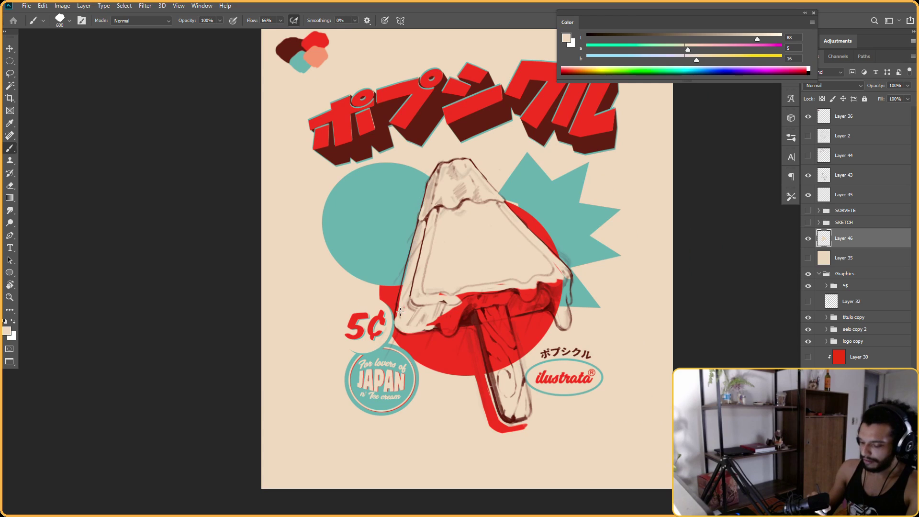
left_click_drag(400, 294, 398, 314)
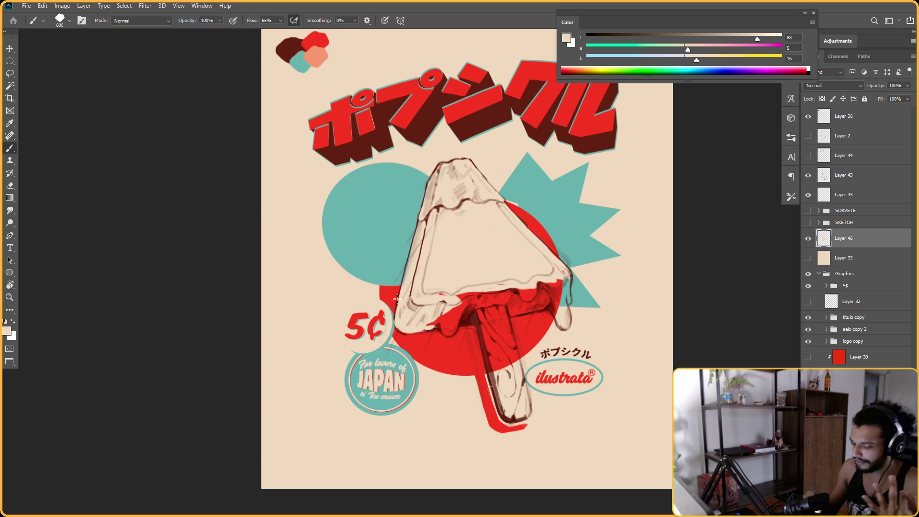
mouse_move(445, 308)
left_mouse_down()
mouse_move(469, 295)
mouse_move(457, 309)
mouse_move(465, 290)
left_mouse_up()
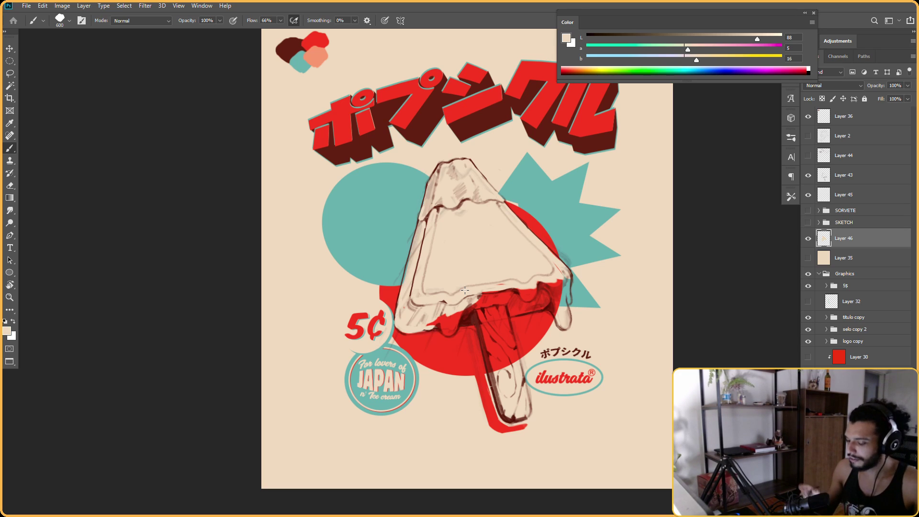
Paint beige over the popsicle's dripping lower edge and the long drip at its lower-right corner, following the sketch
key("space")
mouse_move(576, 254)
left_mouse_down()
mouse_move(606, 194)
mouse_move(529, 107)
left_mouse_up()
key("r")
mouse_move(450, 245)
left_mouse_down()
mouse_move(463, 223)
mouse_move(466, 239)
mouse_move(469, 219)
mouse_move(473, 238)
mouse_move(495, 211)
mouse_move(478, 232)
mouse_move(458, 195)
left_mouse_up()
key("space")
mouse_move(434, 261)
left_mouse_down()
mouse_move(456, 244)
mouse_move(494, 174)
mouse_move(483, 215)
mouse_move(495, 197)
mouse_move(494, 170)
left_mouse_up()
key("Escape")
mouse_move(547, 218)
left_mouse_down()
mouse_move(543, 235)
mouse_move(552, 217)
mouse_move(552, 234)
mouse_move(534, 240)
mouse_move(551, 247)
left_mouse_up()
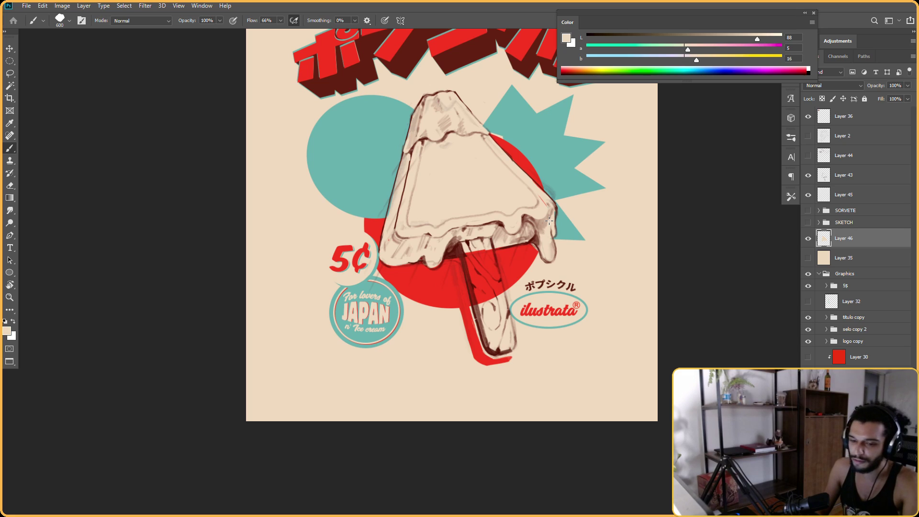
Fill the popsicle's wooden stick with beige and close the red gaps where it meets the ice cream
mouse_move(470, 251)
left_mouse_down()
mouse_move(475, 285)
mouse_move(479, 253)
mouse_move(488, 290)
mouse_move(498, 243)
mouse_move(498, 292)
left_mouse_up()
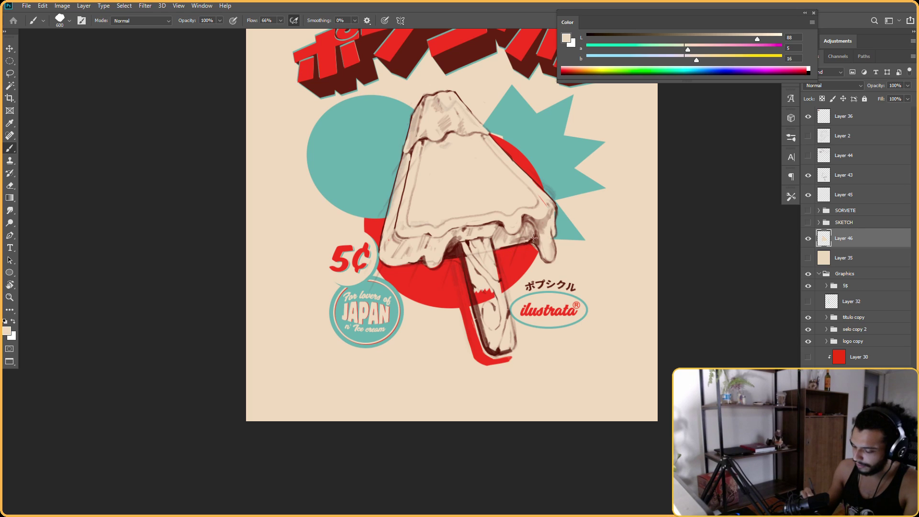
mouse_move(478, 248)
left_mouse_down()
mouse_move(478, 294)
mouse_move(491, 278)
mouse_move(502, 292)
mouse_move(478, 312)
mouse_move(426, 290)
left_mouse_up()
key("r")
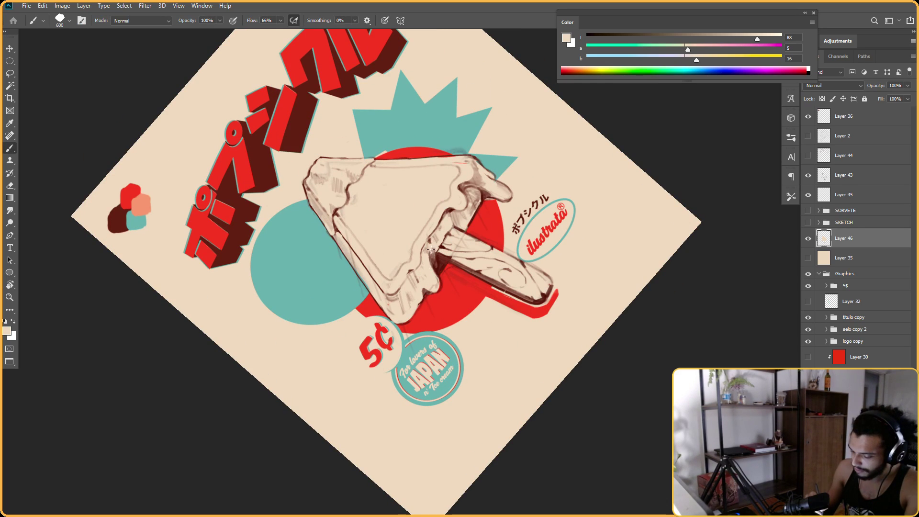
key("Escape")
scroll(556, 187, "down", 2)
left_click_drag(581, 141, 526, 185)
scroll(485, 259, "up", 3)
key("r")
left_click_drag(520, 220, 521, 393)
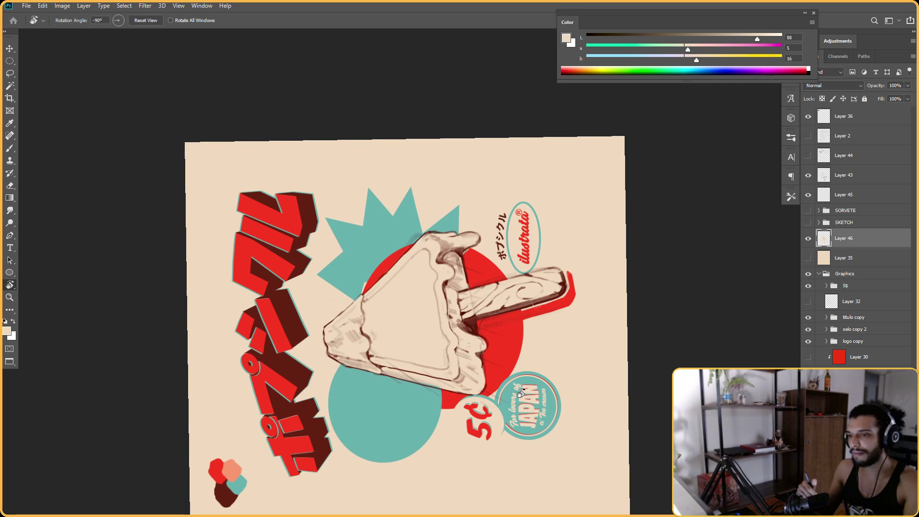
Check the beige block-in by comparing the last stroke, rotating the poster, and toggling the visibility of Layer 46 and the logo copy group
key("Escape")
left_click_drag(541, 203, 546, 175)
key("Escape")
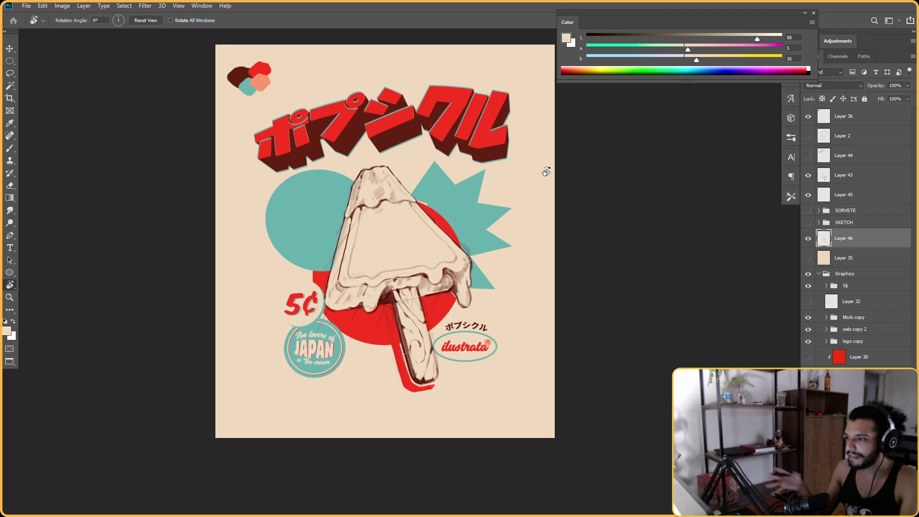
key("ctrl")
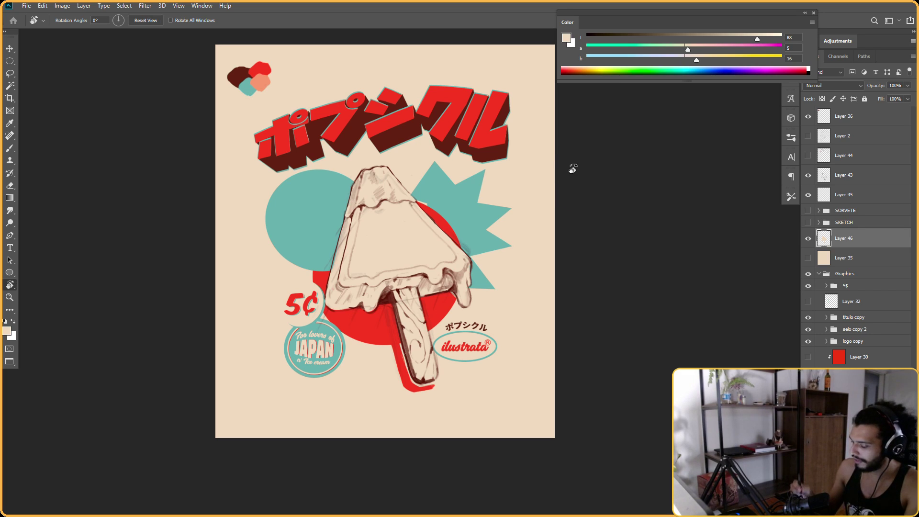
key("ctrl+z")
key("ctrl+shift+z")
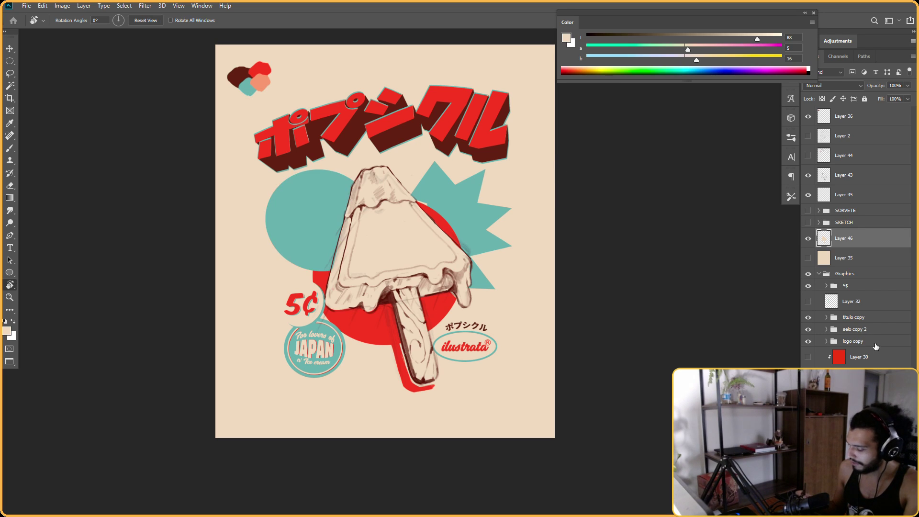
left_click_drag(611, 178, 462, 405)
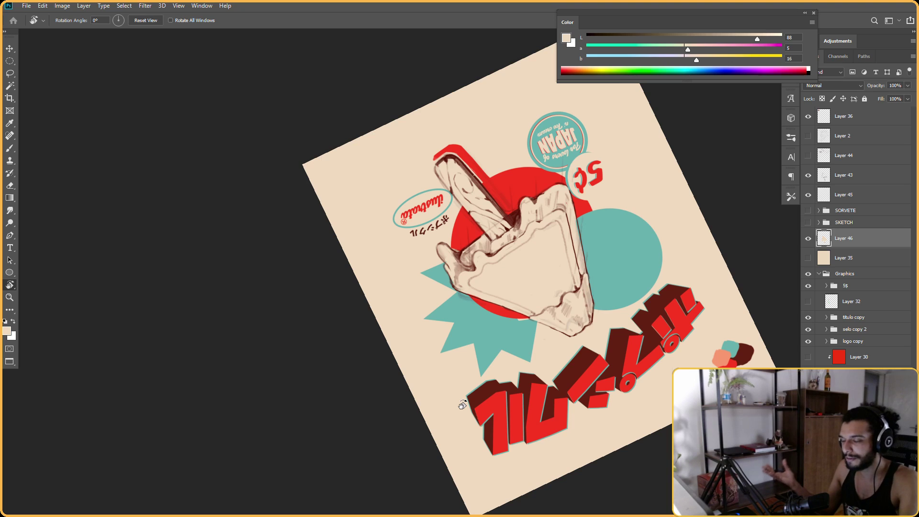
key("Escape")
left_click_drag(547, 289, 371, 274)
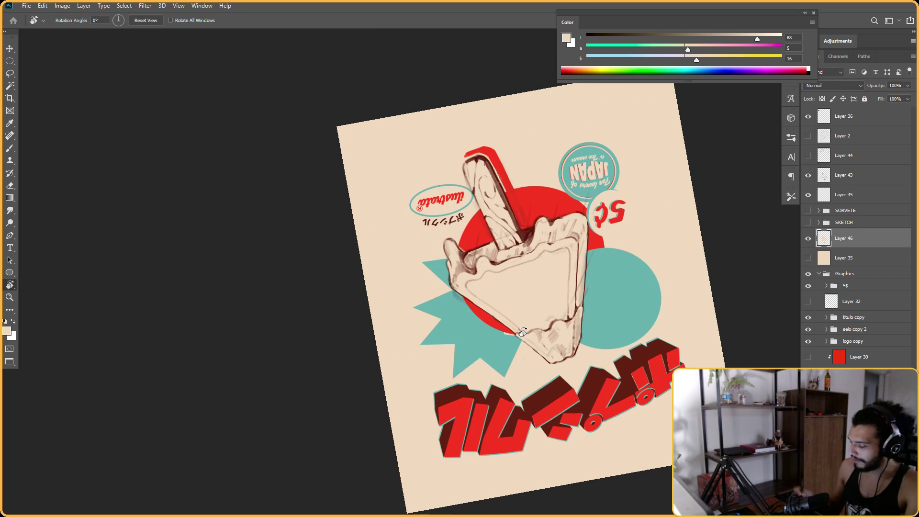
key("Escape")
left_click(808, 239)
left_click(808, 239)
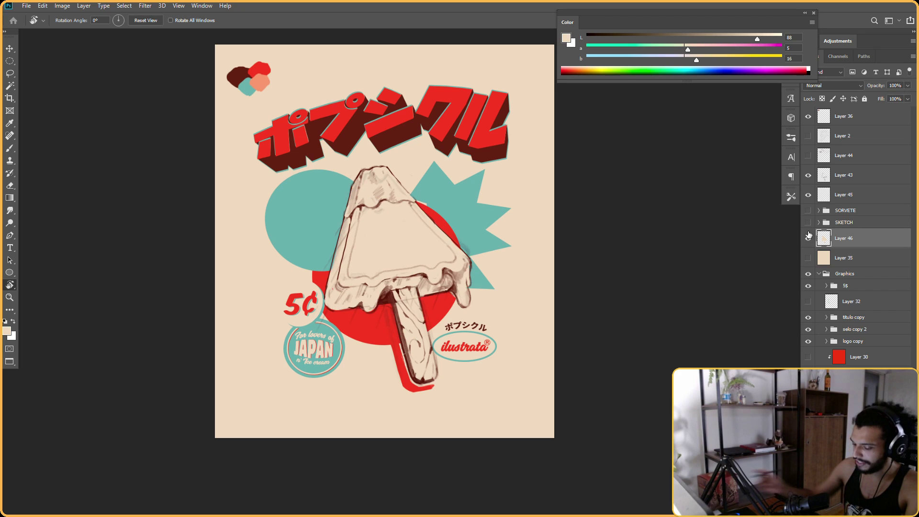
left_click(807, 341)
left_click(808, 341)
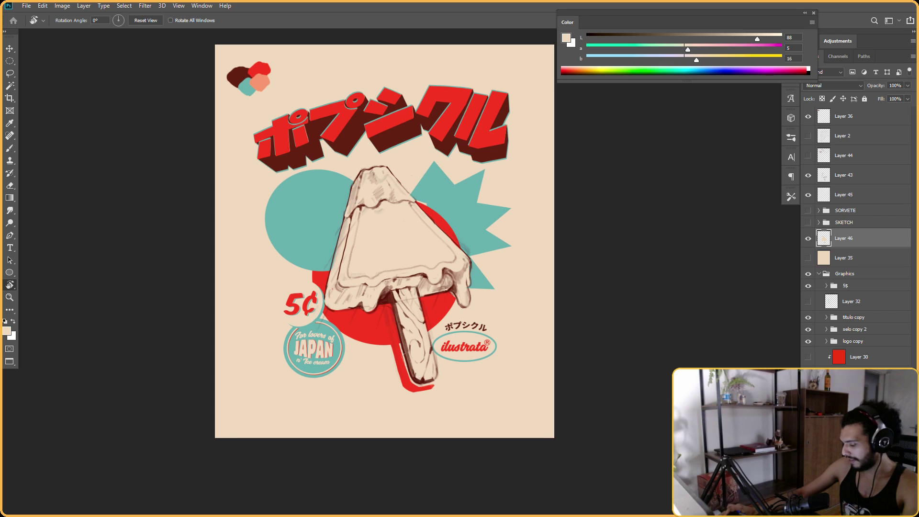
scroll(384, 237, "down", 1)
scroll(384, 244, "up", 2)
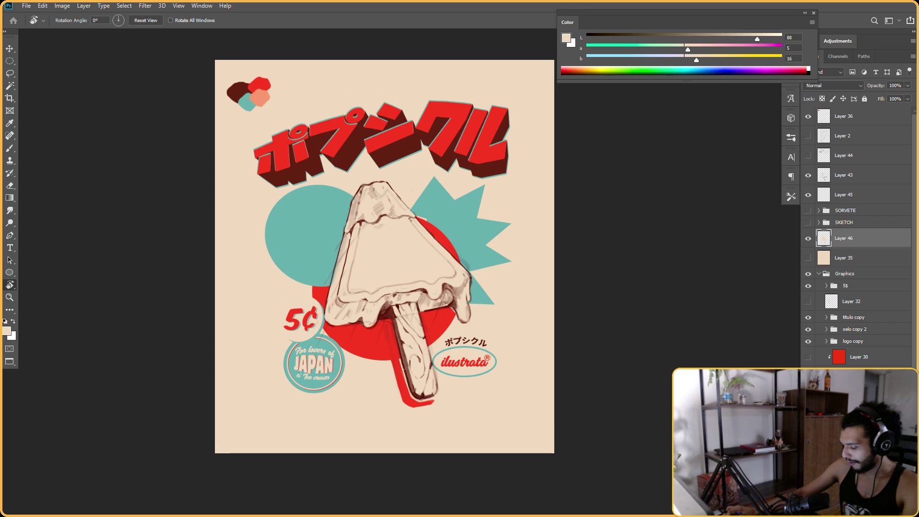
Move the red circle slightly upward behind the popsicle
left_click(443, 313, "ctrl")
key("v")
left_click_drag(443, 313, 444, 304)
key("r")
left_click_drag(526, 306, 383, 229)
key("Escape")
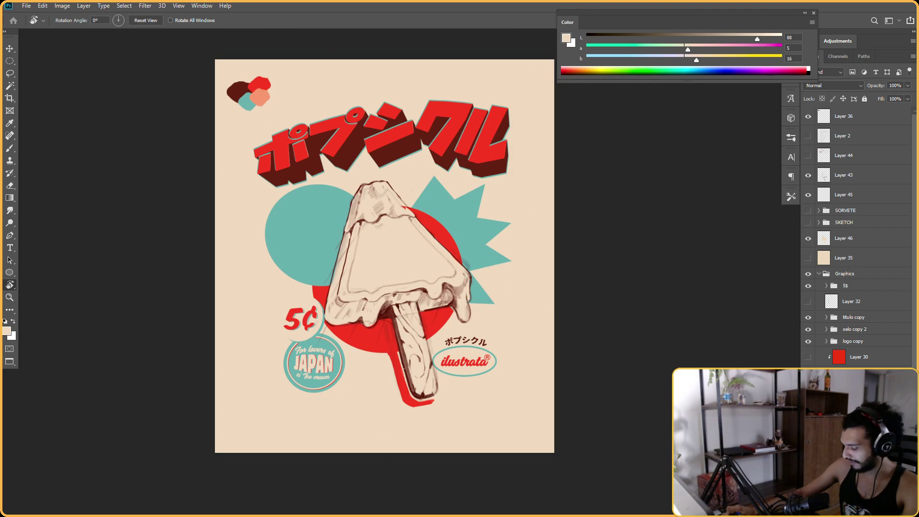
Select the top layer inside the red graphics group and switch to the Eraser
scroll(857, 239, "down", 2)
left_click(862, 364)
left_click_drag(578, 328, 569, 344)
key("e")
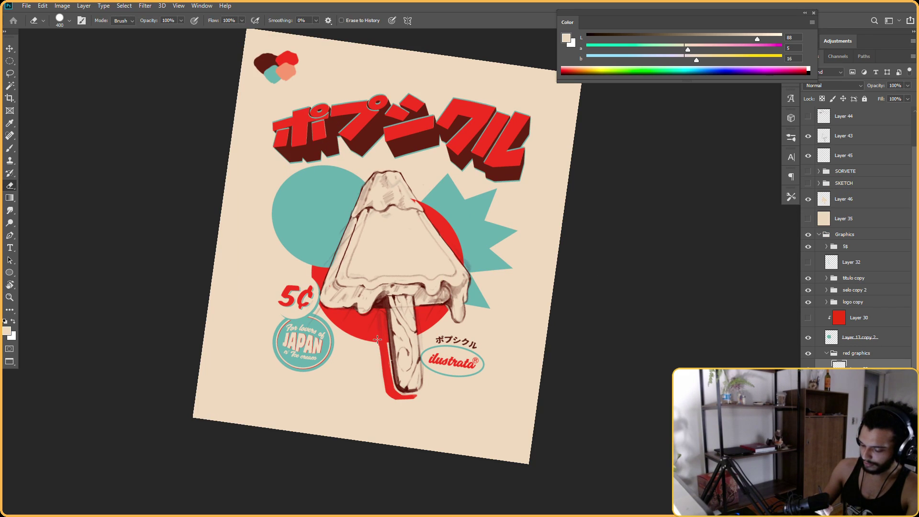
key("Escape")
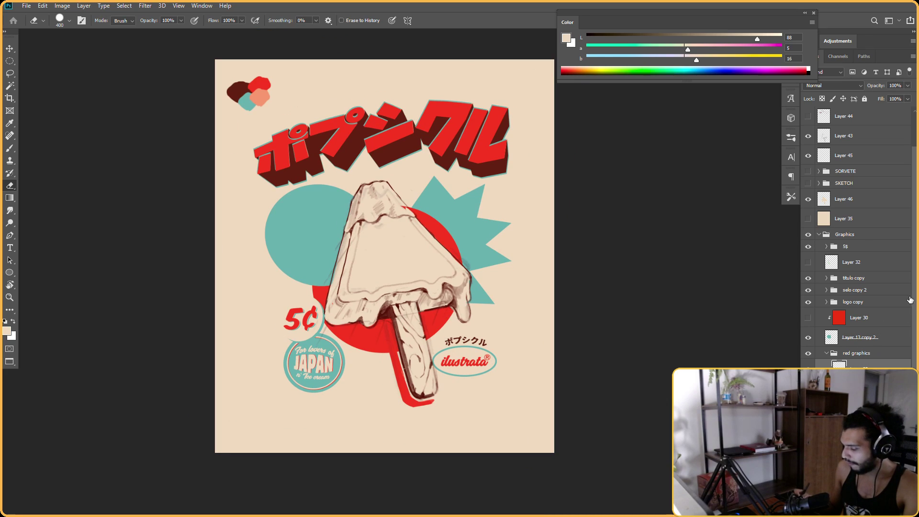
Return to Layer 46 with the brush and touch up the beige at the popsicle's corner beside the 5¢ price
left_click(846, 197)
key("b")
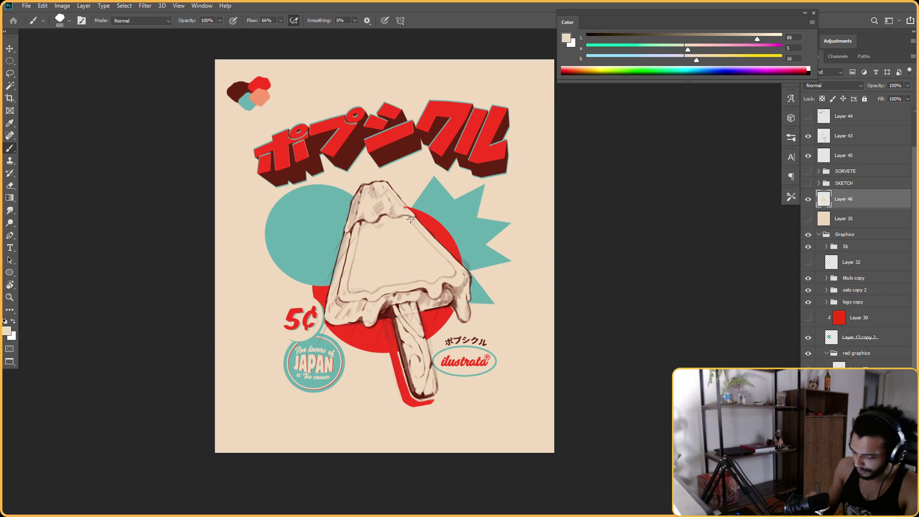
key("r")
left_click_drag(502, 148, 507, 217)
key("b")
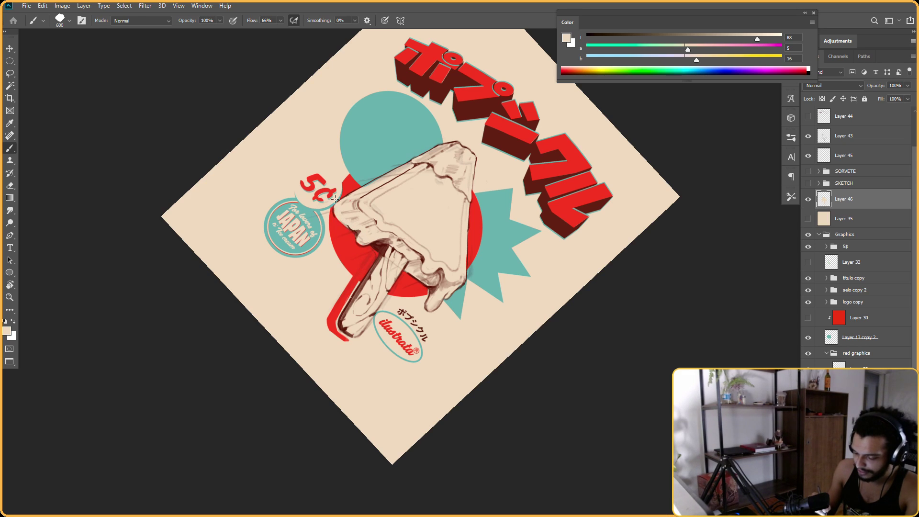
left_click_drag(336, 194, 508, 200)
key("Escape")
key("ctrl+0")
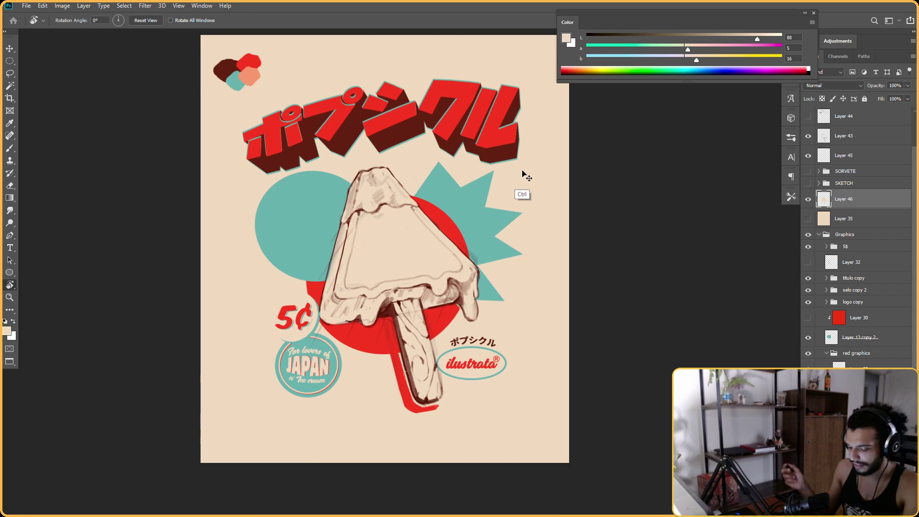
Add a new layer directly above Layer 46 and sample the palette's salmon as the brush colour
left_click_drag(524, 175, 560, 180)
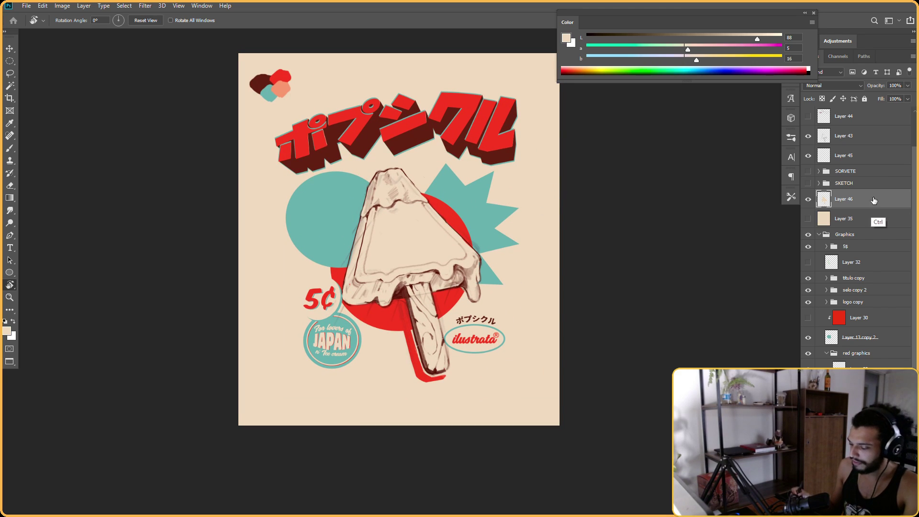
left_click(849, 224)
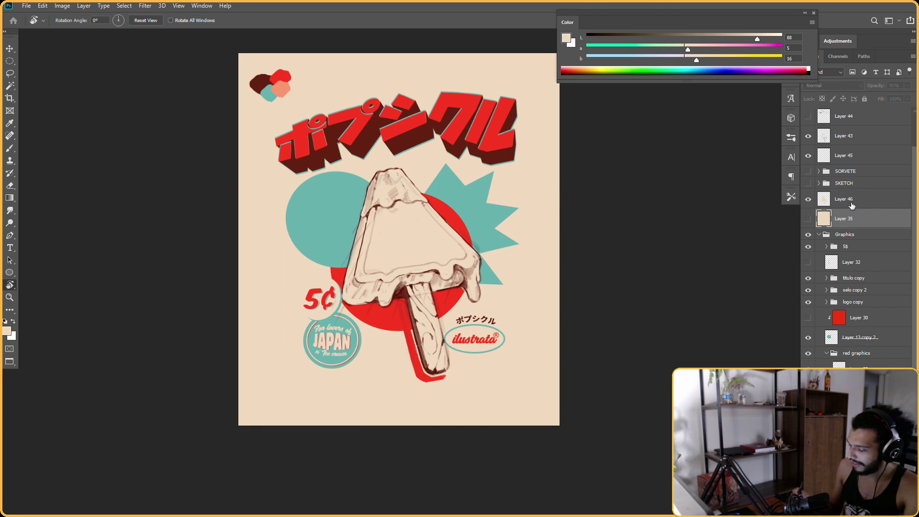
left_click(851, 205)
key("ctrl+shift+alt+n")
key("b")
left_click_drag(494, 199, 524, 271)
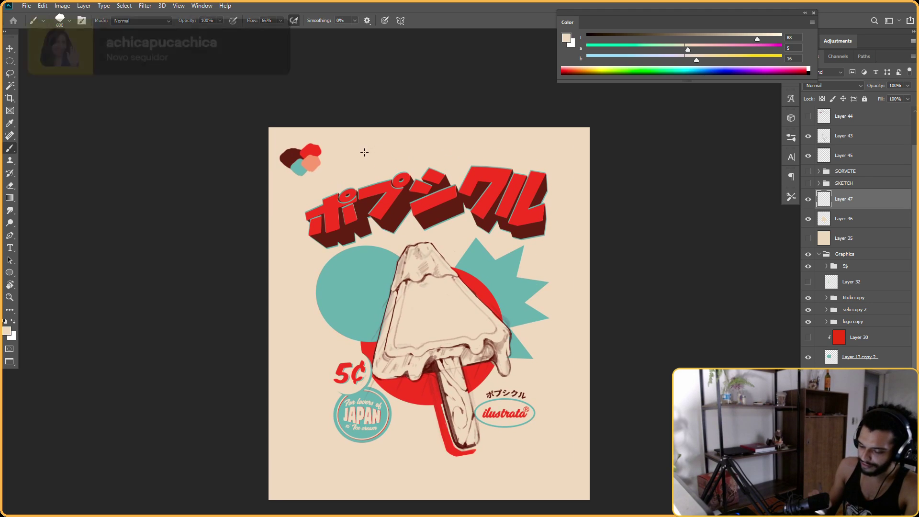
left_click(310, 162, "alt")
Paint a salmon band down the popsicle's left side and around its lower-left corner
mouse_move(421, 303)
left_mouse_down()
mouse_move(433, 303)
mouse_move(382, 306)
mouse_move(384, 294)
mouse_move(370, 382)
mouse_move(373, 347)
left_mouse_up()
key("r")
left_click_drag(380, 316, 337, 222)
key("b")
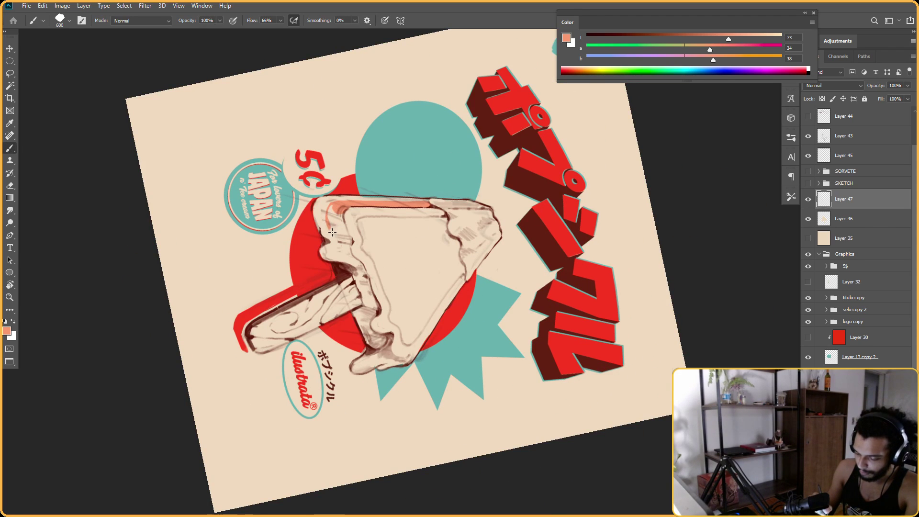
key("Escape")
left_click_drag(370, 372, 371, 316)
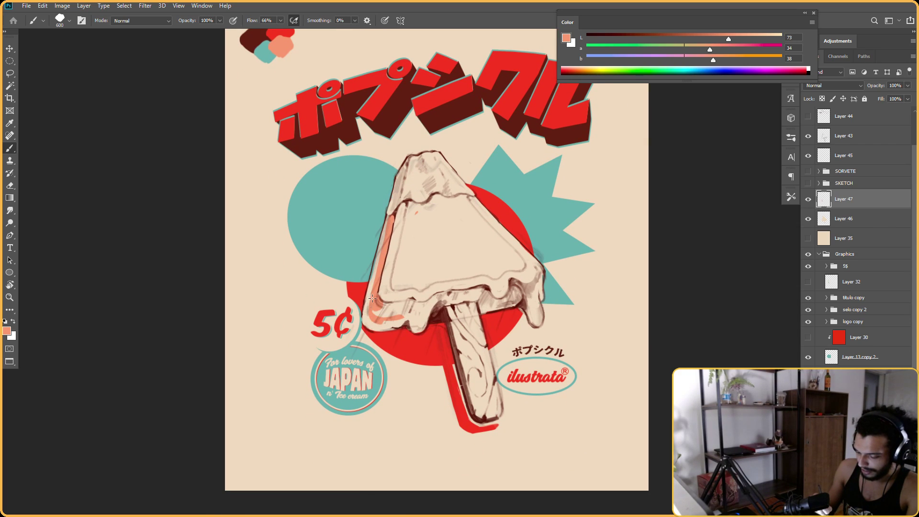
Extend the salmon across the popsicle's lower-left edge up to the first drip, filling the band at the corner
key("r")
mouse_move(372, 298)
left_mouse_down()
mouse_move(404, 220)
mouse_move(389, 229)
mouse_move(406, 234)
left_mouse_up()
key("r")
mouse_move(508, 300)
left_mouse_down()
mouse_move(499, 240)
mouse_move(484, 216)
left_mouse_up()
left_click_drag(466, 279, 461, 227)
key("e")
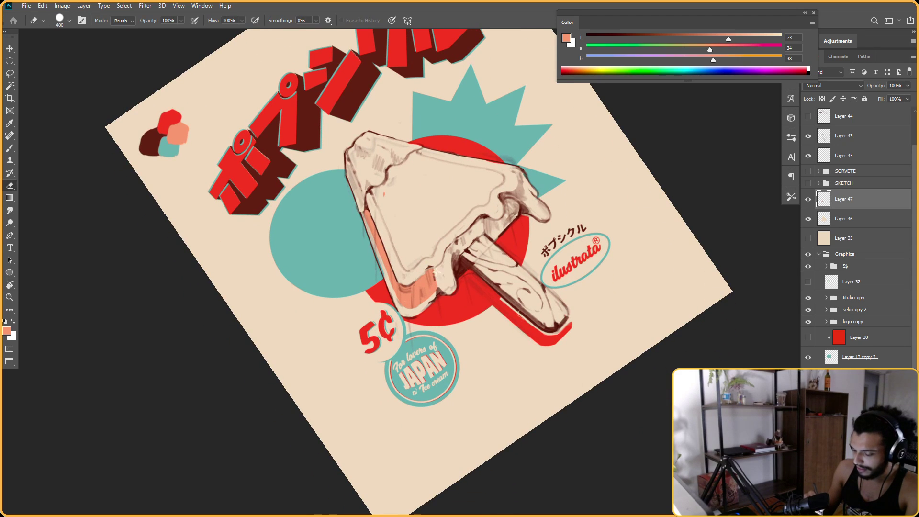
key("b")
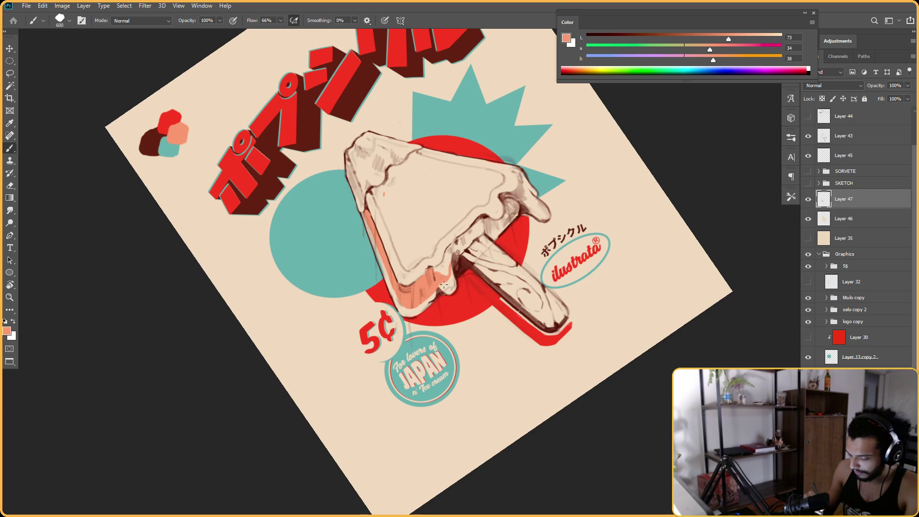
Shape the salmon fill on the lower-left drip, alternating brush and eraser to follow the sketch outline
key("Escape")
key("r")
left_click_drag(437, 251, 454, 240)
key("b")
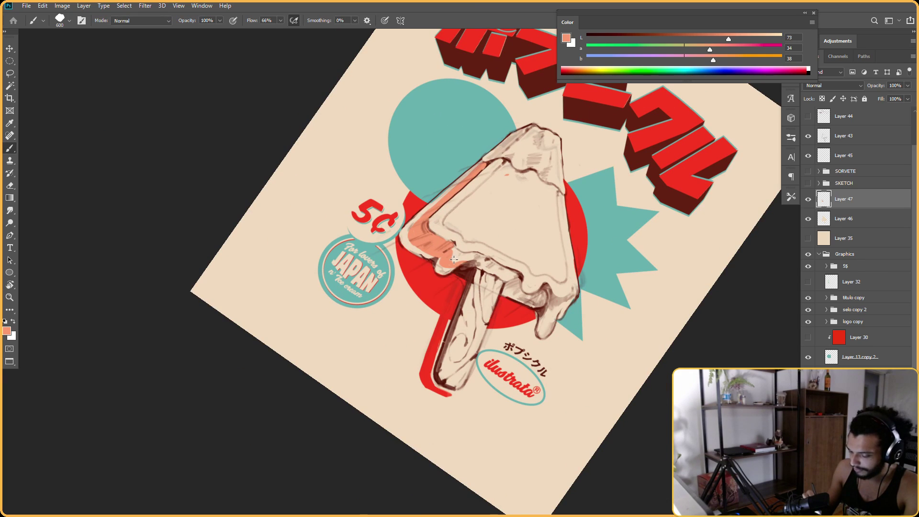
key("e")
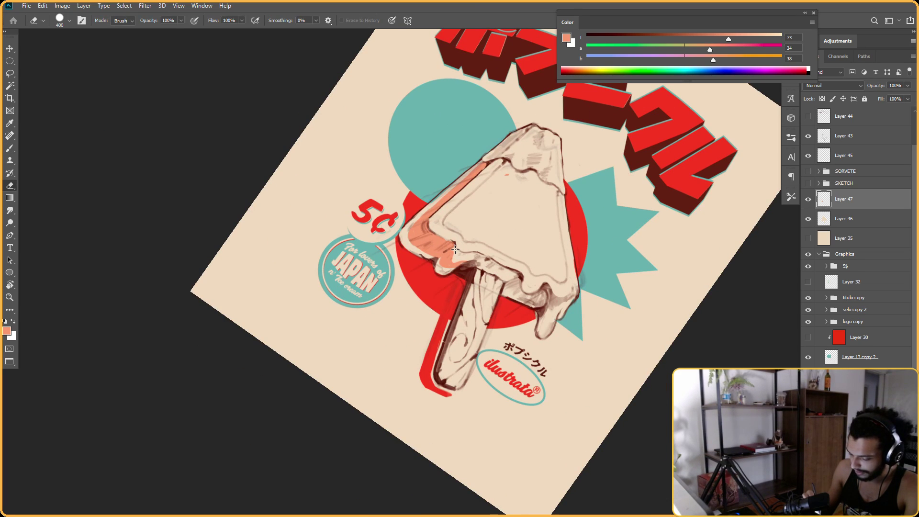
key("r")
key("Escape")
key("b")
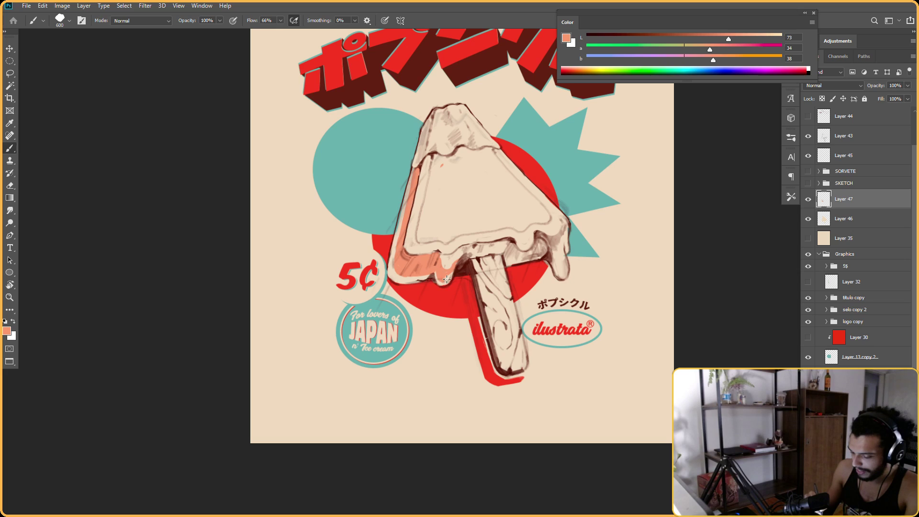
key("e")
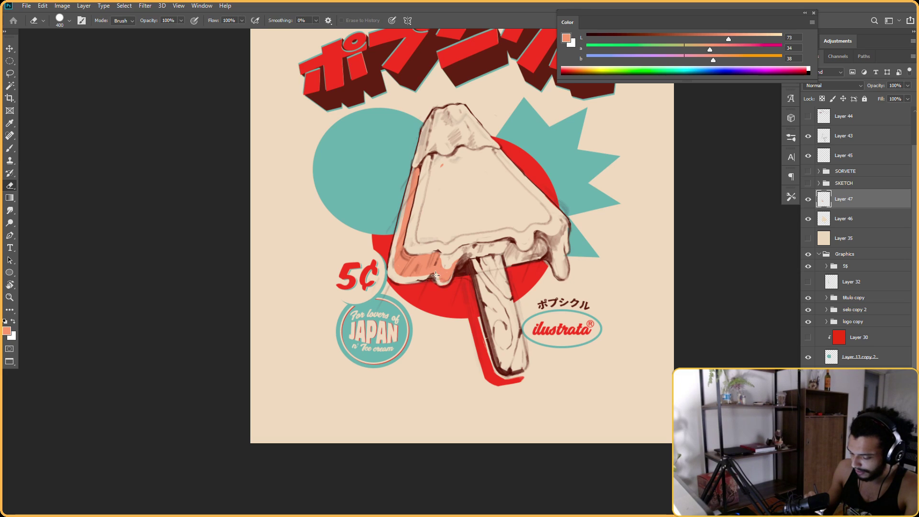
key("b")
key("e")
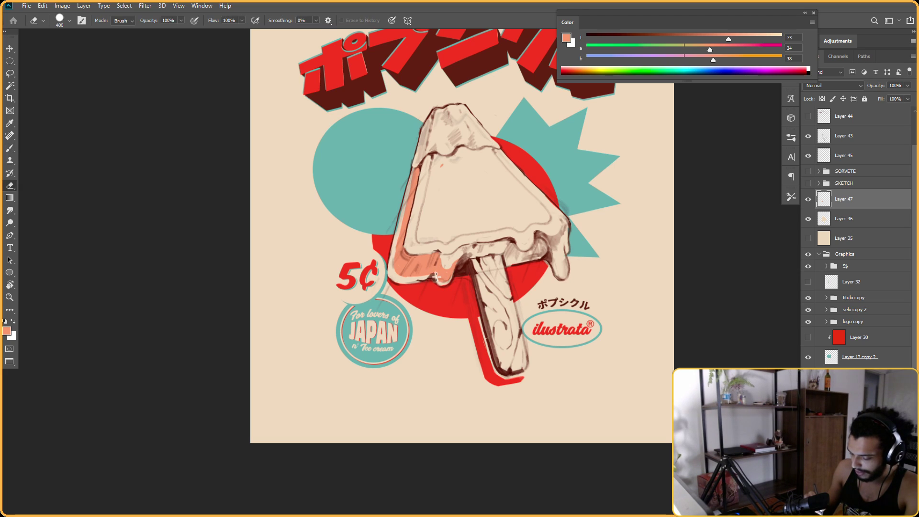
Complete the salmon on the lower-left drip and continue it along the popsicle's underside towards the stick
key("r")
mouse_move(453, 292)
left_mouse_down()
mouse_move(517, 216)
mouse_move(573, 289)
mouse_move(523, 368)
left_mouse_up()
key("b")
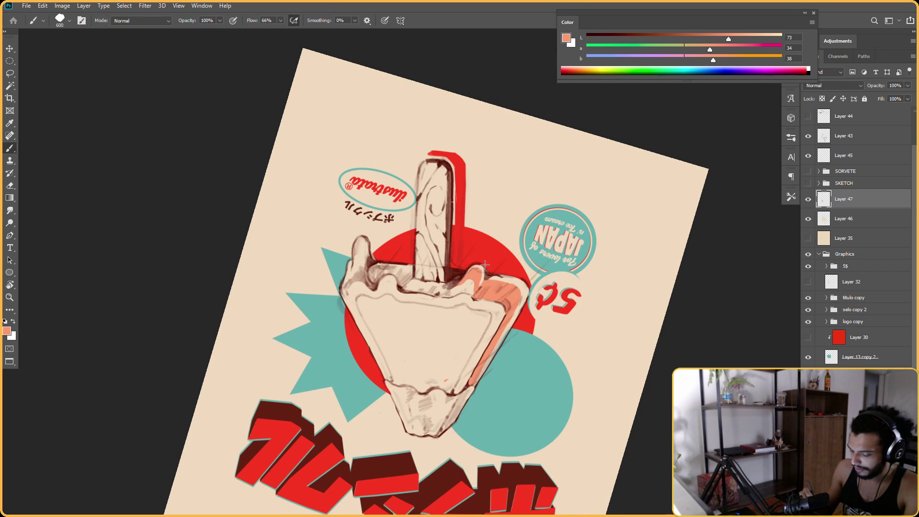
key("Escape")
key("r")
left_click_drag(518, 236, 448, 261)
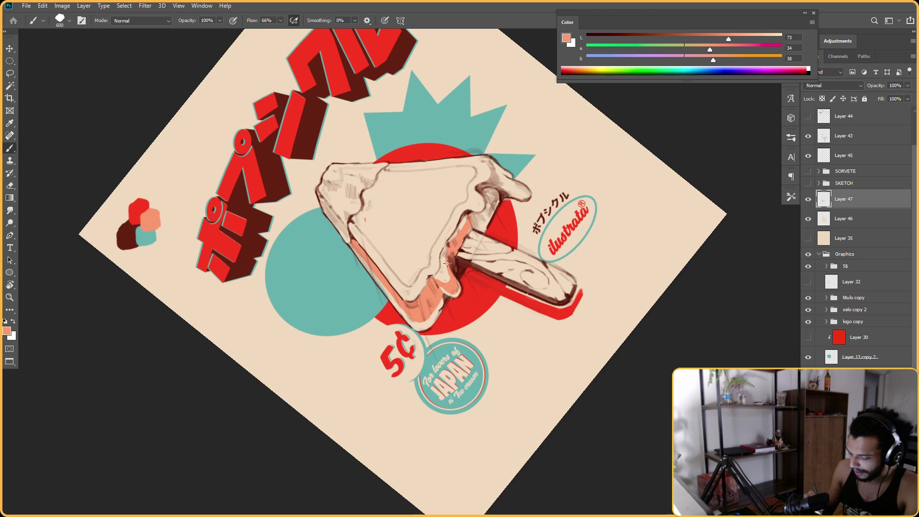
Extend the salmon along the popsicle's underside past the stick towards the right drip, trimming it against the sketch outline
mouse_move(454, 236)
left_mouse_down()
mouse_move(467, 216)
mouse_move(471, 227)
left_mouse_up()
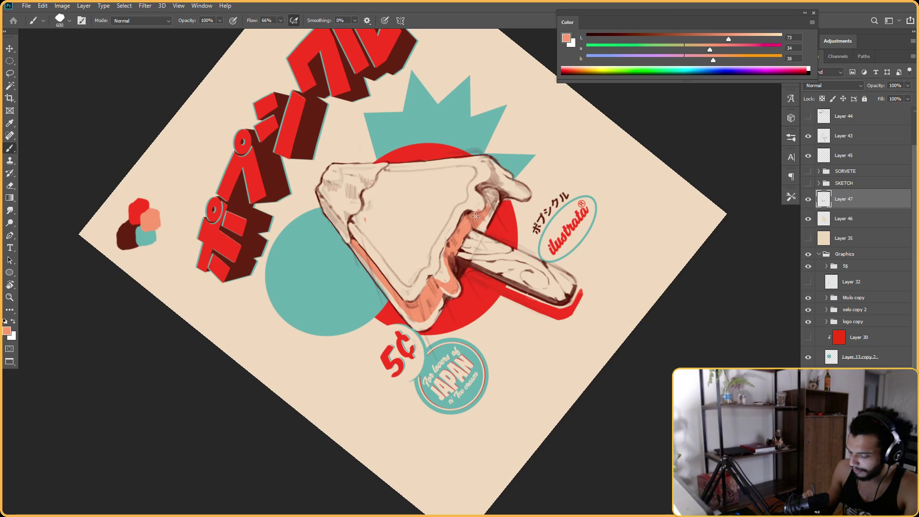
key("e")
key("b")
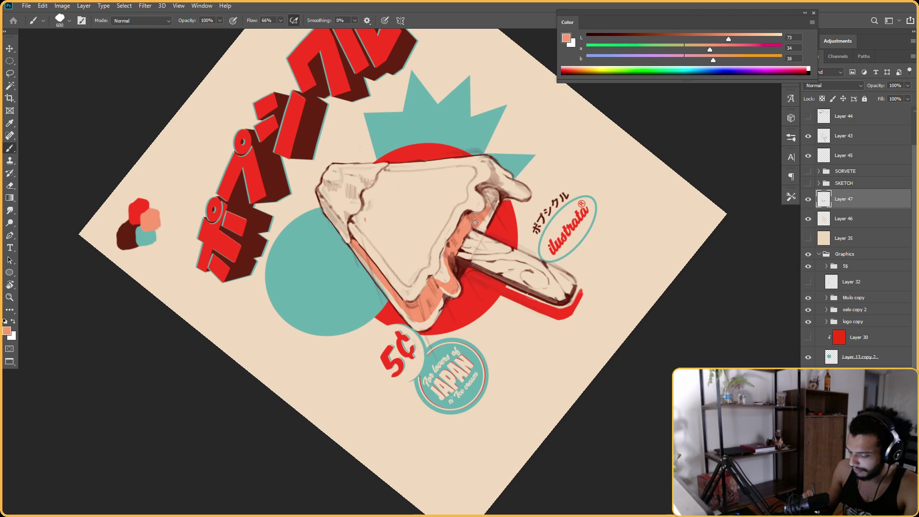
key("e")
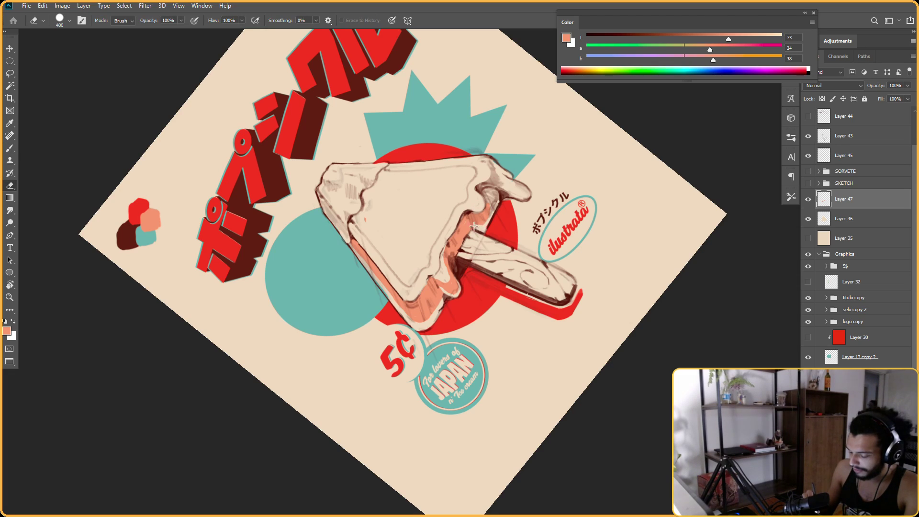
key("r")
mouse_move(483, 186)
left_mouse_down()
mouse_move(476, 273)
mouse_move(377, 374)
mouse_move(510, 180)
mouse_move(450, 213)
mouse_move(447, 187)
mouse_move(544, 278)
left_mouse_up()
key("b")
key("r")
key("b")
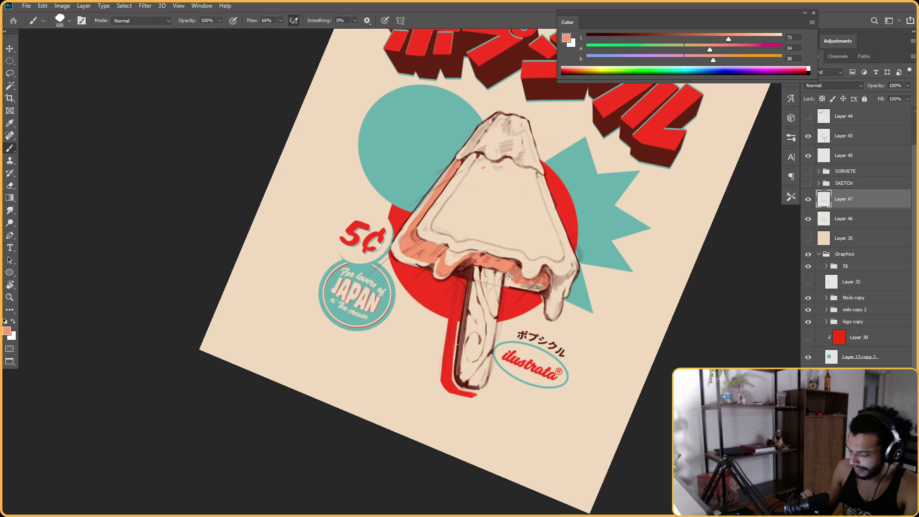
Shape the salmon at the right end of the popsicle's underside, alternating brush and eraser along the beige rim
key("r")
left_click_drag(536, 263, 529, 149)
key("e")
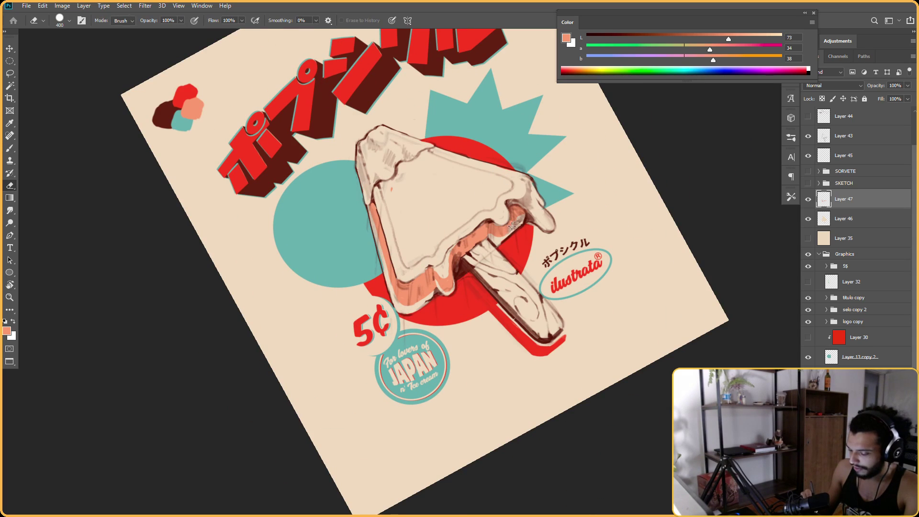
key("b")
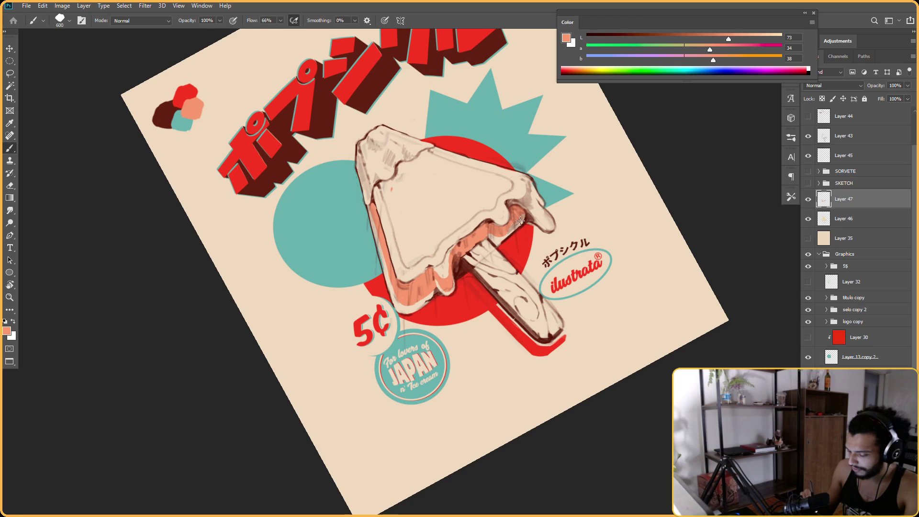
key("e")
key("b")
key("e")
key("b")
key("Escape")
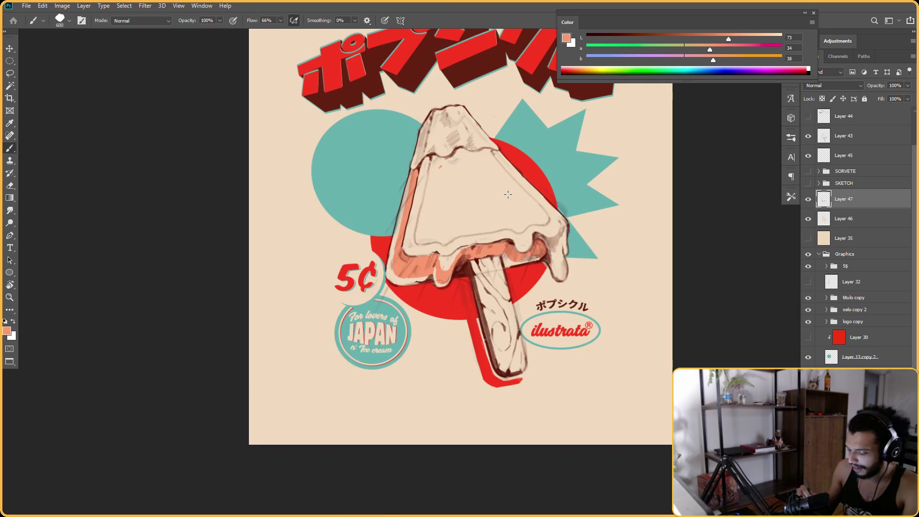
Touch up the salmon edges along the underside and erase the stray salmon mark below the popsicle's cap
key("e")
key("r")
mouse_move(699, 154)
left_mouse_down()
mouse_move(536, 397)
mouse_move(486, 403)
left_mouse_up()
key("b")
key("r")
left_click_drag(464, 268, 495, 258)
key("b")
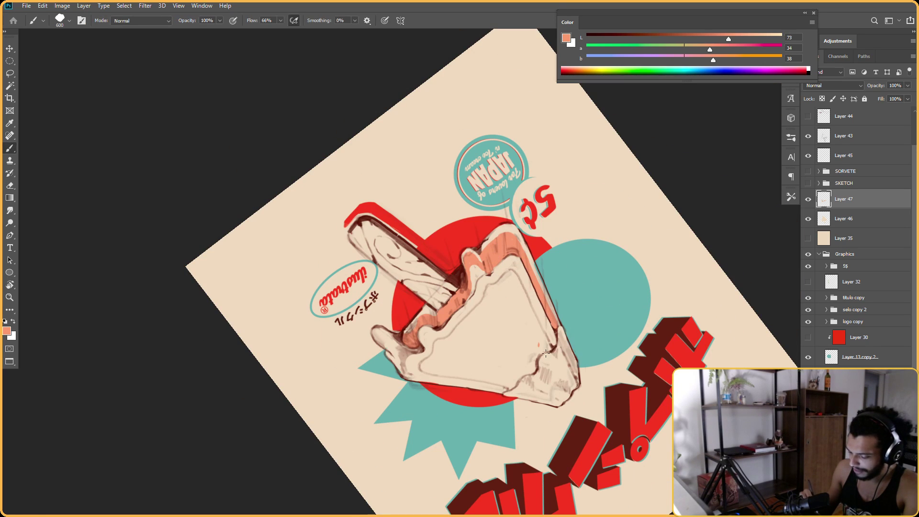
key("e")
key("Escape")
key("r")
left_click_drag(607, 237, 463, 180)
key("Escape")
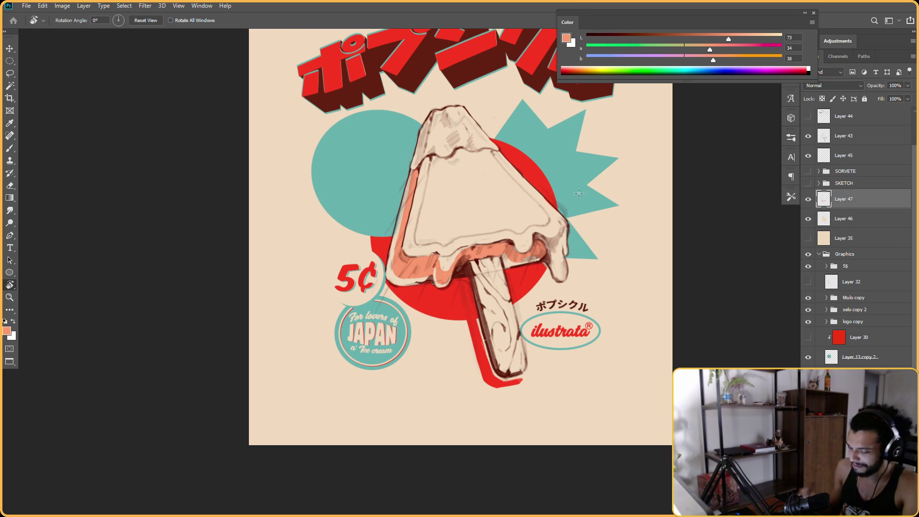
Sample the poster's teal and outline the popsicle's inner panel along its left side and beneath the cap
key("b")
left_click(373, 204, "alt")
mouse_move(417, 230)
left_mouse_down()
mouse_move(432, 151)
mouse_move(429, 171)
left_mouse_up()
key("r")
key("b")
left_click_drag(355, 221, 386, 173)
key("r")
left_click_drag(538, 152, 579, 240)
key("b")
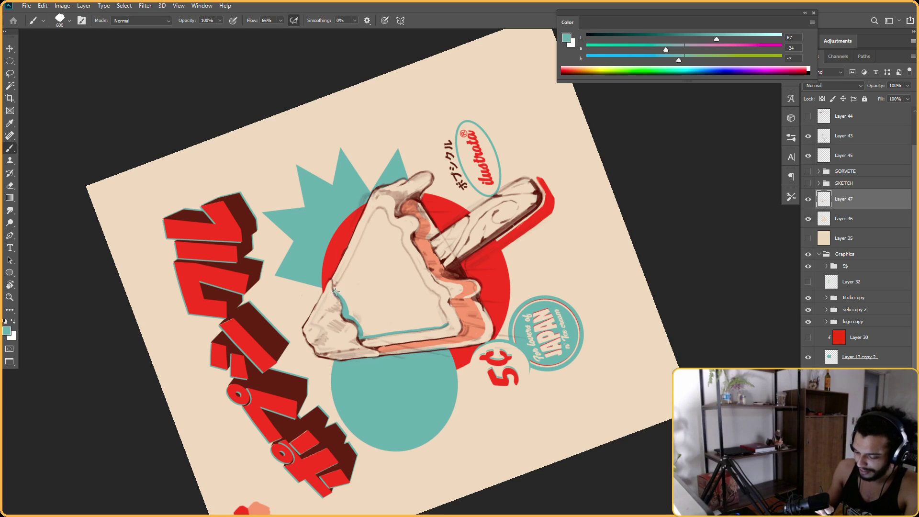
Continue the teal outline down the panel's right side and along its wavy lower edge to close the shape
mouse_move(335, 289)
left_mouse_down()
mouse_move(374, 217)
mouse_move(459, 170)
left_mouse_up()
key("r")
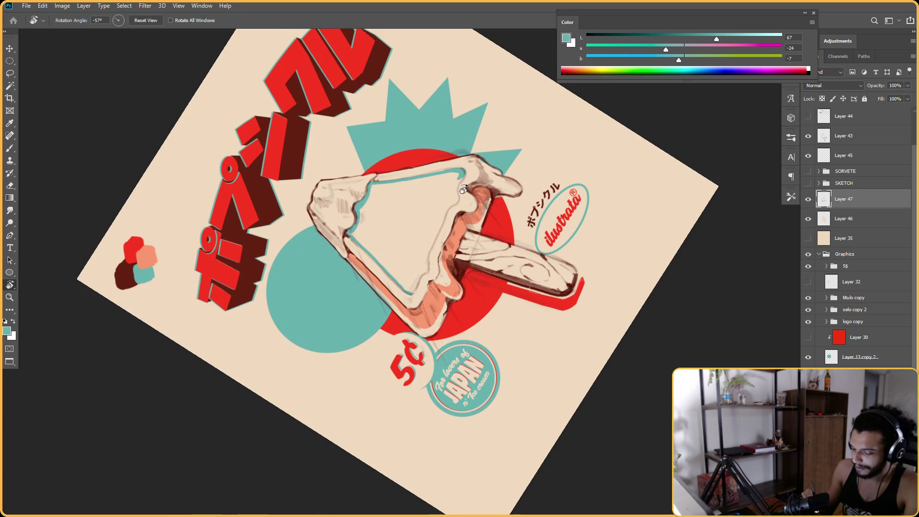
key("b")
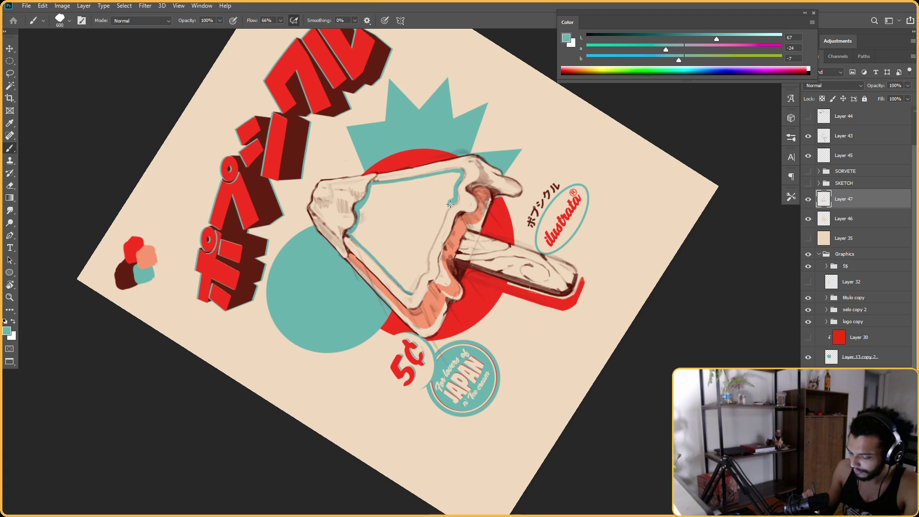
mouse_move(428, 254)
left_mouse_down()
mouse_move(456, 194)
mouse_move(508, 394)
left_mouse_up()
key("r")
key("b")
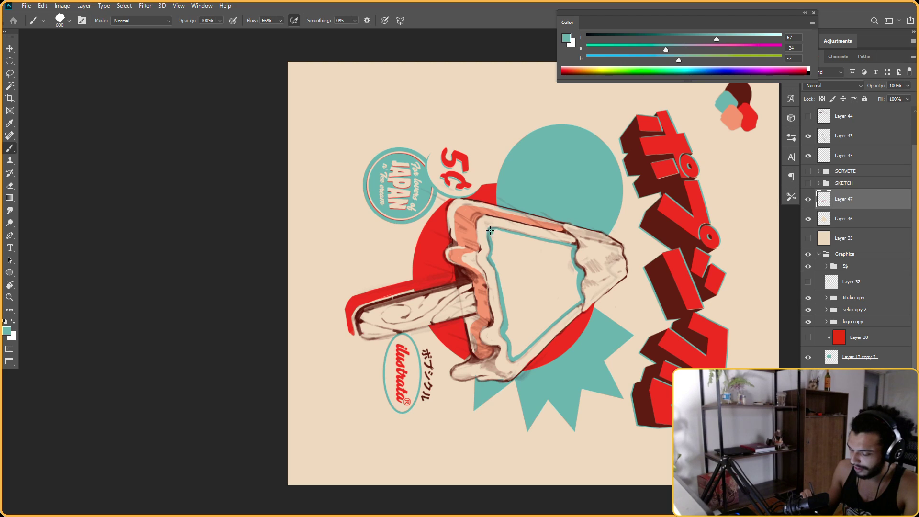
Tidy the teal outline and start filling the popsicle's inner panel with teal from the left side and edges
key("e")
key("Escape")
key("b")
mouse_move(423, 240)
left_mouse_down()
mouse_move(435, 169)
mouse_move(433, 180)
mouse_move(452, 166)
left_mouse_up()
mouse_move(429, 195)
left_mouse_down()
mouse_move(428, 218)
mouse_move(460, 161)
mouse_move(435, 179)
mouse_move(437, 190)
mouse_move(482, 161)
mouse_move(462, 209)
mouse_move(446, 228)
mouse_move(427, 237)
left_mouse_up()
key("r")
mouse_move(549, 189)
left_mouse_down()
mouse_move(515, 150)
mouse_move(371, 177)
mouse_move(364, 196)
left_mouse_up()
key("b")
mouse_move(389, 257)
left_mouse_down()
mouse_move(393, 243)
mouse_move(390, 250)
left_mouse_up()
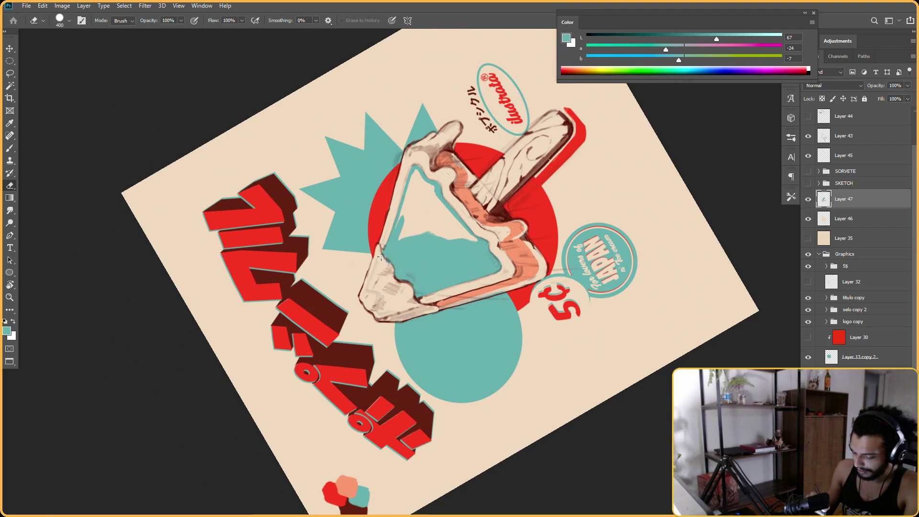
Fill the rest of the inner panel with solid teal, working into its lower-right corner
mouse_move(400, 244)
left_mouse_down()
mouse_move(415, 173)
mouse_move(423, 208)
mouse_move(475, 170)
mouse_move(478, 196)
mouse_move(467, 178)
mouse_move(425, 222)
mouse_move(453, 241)
mouse_move(483, 227)
left_mouse_up()
key("r")
key("b")
key("r")
left_click_drag(479, 162, 568, 254)
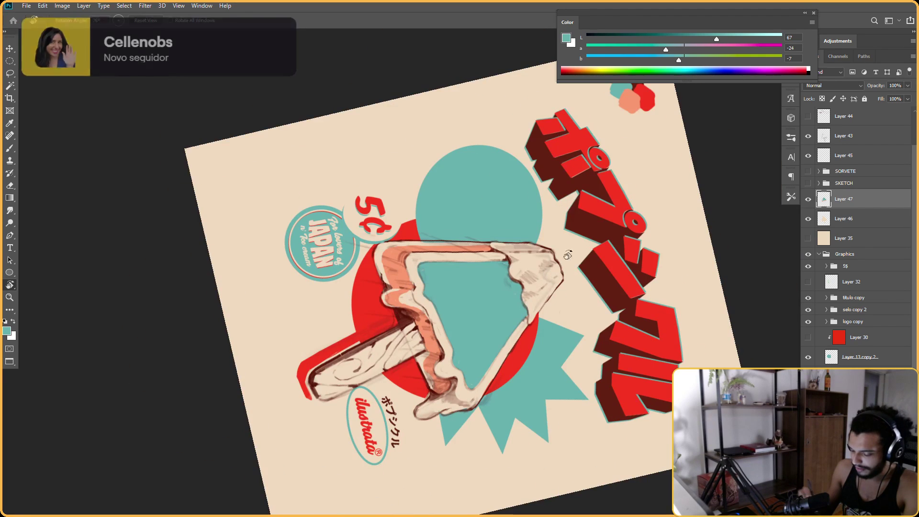
key("Escape")
mouse_move(601, 185)
left_mouse_down()
mouse_move(573, 201)
mouse_move(598, 183)
mouse_move(615, 191)
left_mouse_up()
mouse_move(652, 234)
left_mouse_down()
mouse_move(599, 234)
mouse_move(480, 433)
mouse_move(515, 274)
left_mouse_up()
key("Escape")
key("b")
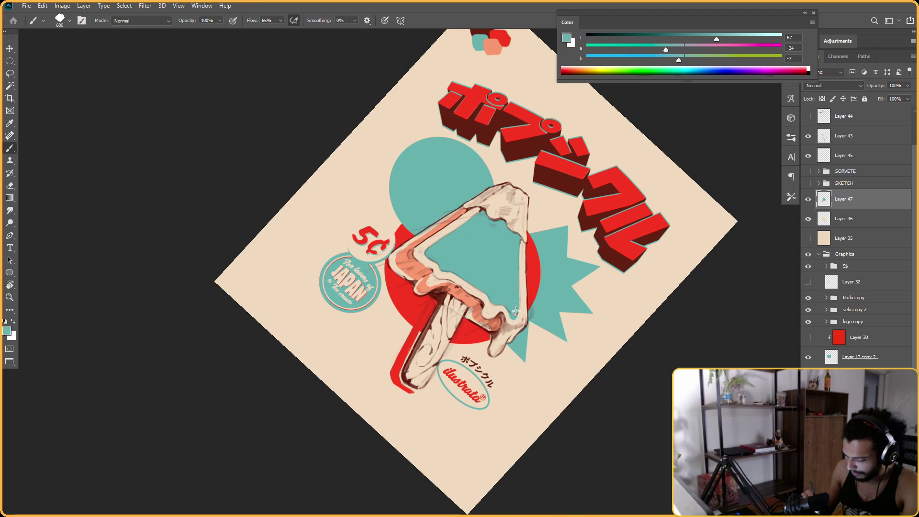
Refine the teal at the panel's lower-right corner and paint teal inside the large right drip
key("Escape")
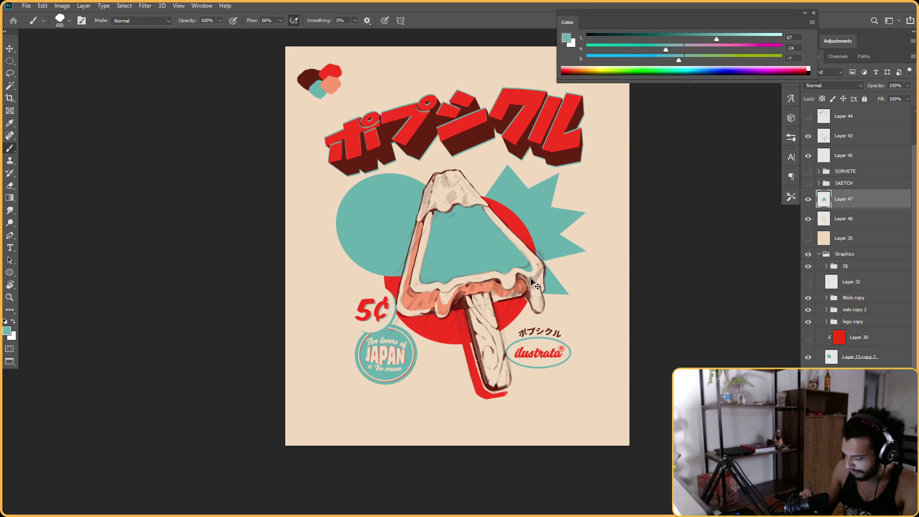
key("r")
left_click_drag(601, 205, 519, 298)
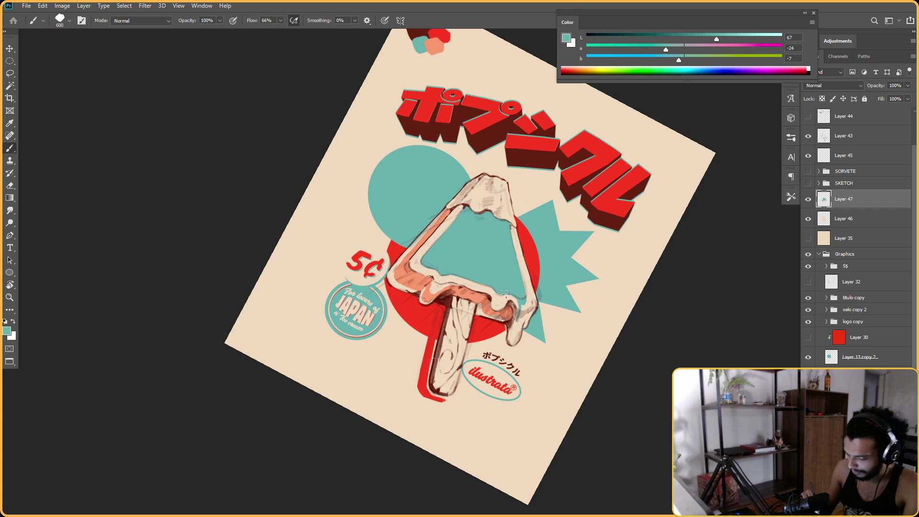
key("e")
key("b")
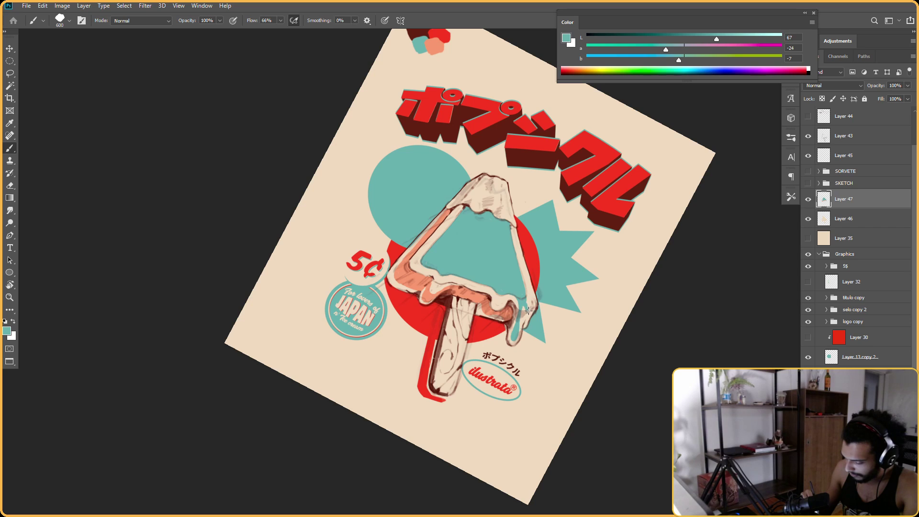
key("r")
left_click_drag(521, 275, 520, 434)
key("Escape")
key("b")
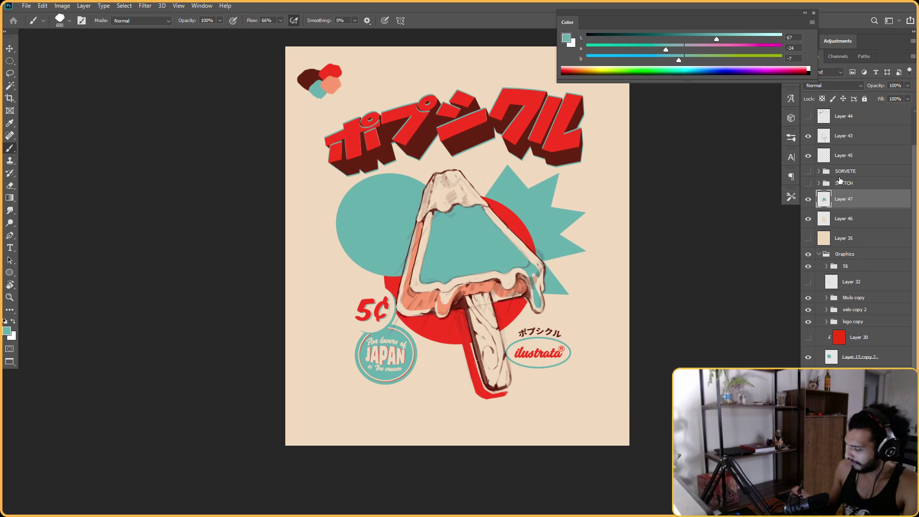
On Layer 43, erase the sketch lines crossing the teal between the panel's lower-right corner and the large drip
left_click(842, 145)
left_click(808, 135)
left_click(808, 136)
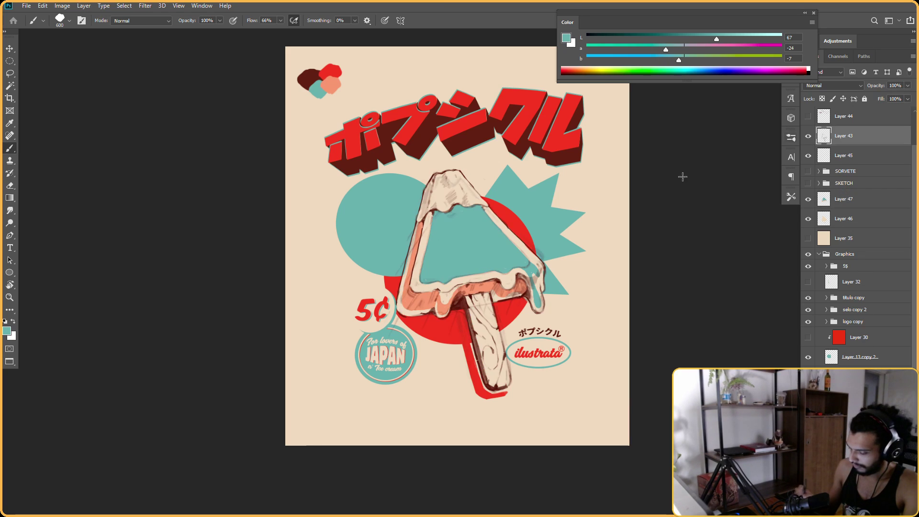
key("e")
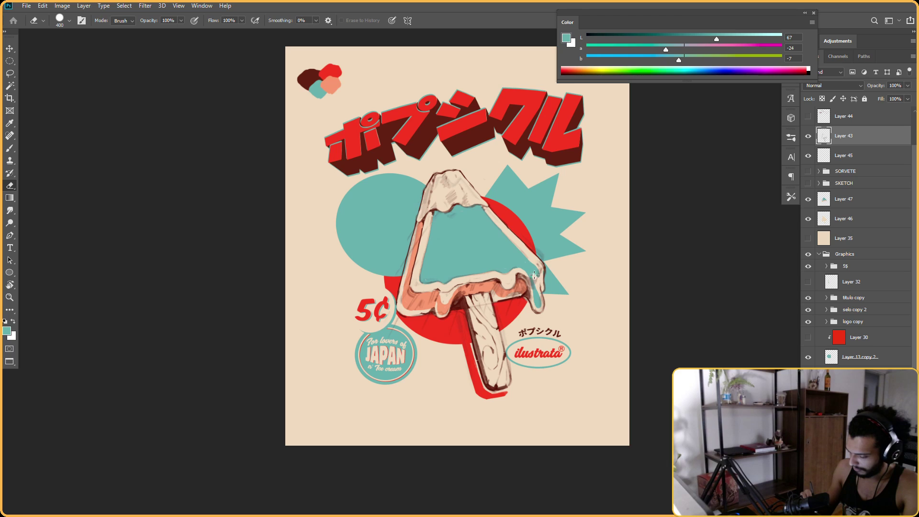
left_click_drag(524, 252, 523, 312)
key("r")
left_click_drag(506, 274, 575, 295)
key("Escape")
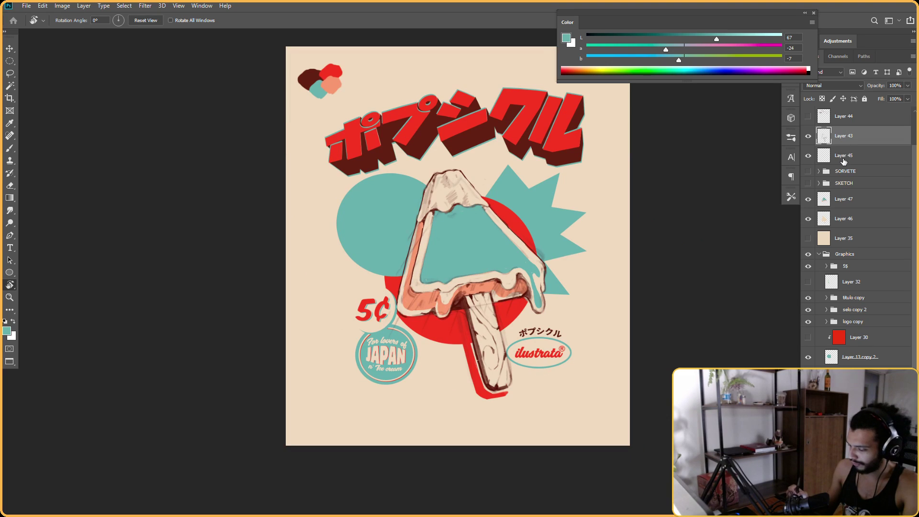
Return to Layer 47, mirror the canvas view horizontally and refine the teal where the panel flows into the large drip
left_click(848, 205)
key("b")
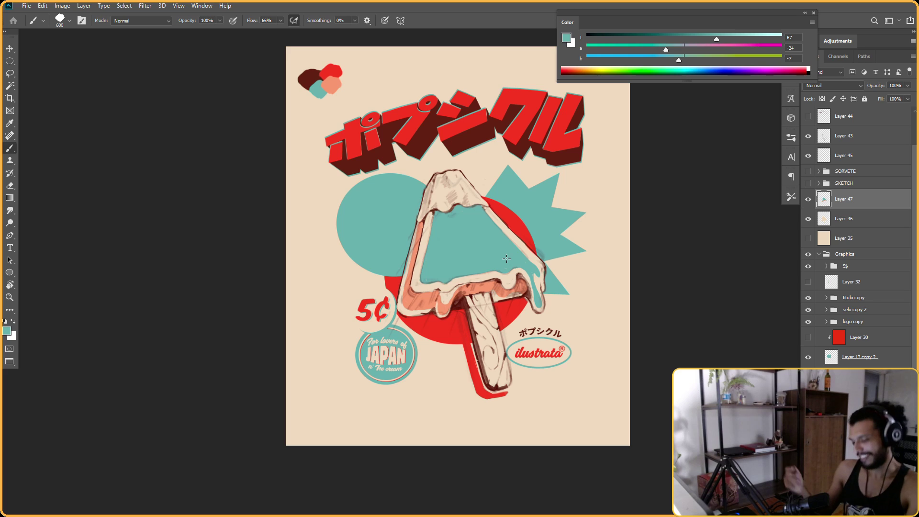
key("ctrl+shift+h")
key("r")
left_click_drag(506, 258, 417, 259)
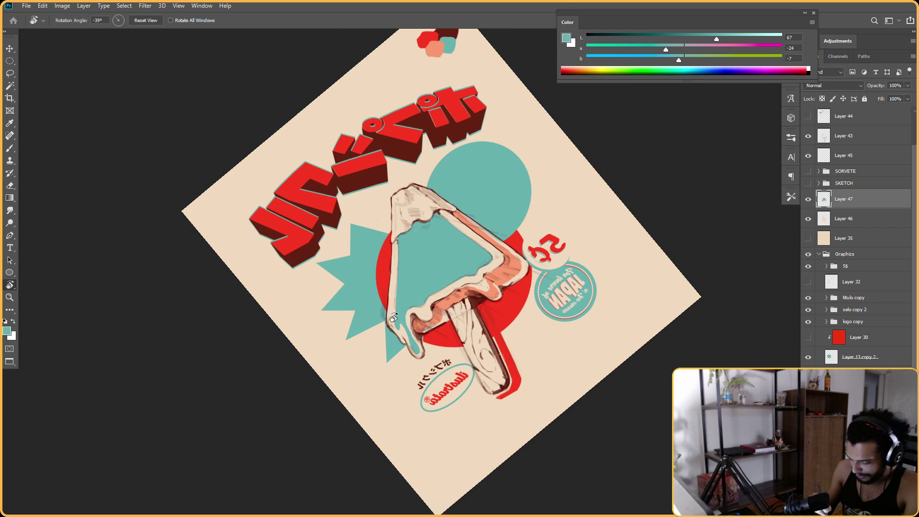
key("e")
key("r")
mouse_move(473, 201)
left_mouse_down()
mouse_move(517, 199)
mouse_move(433, 240)
left_mouse_up()
key("b")
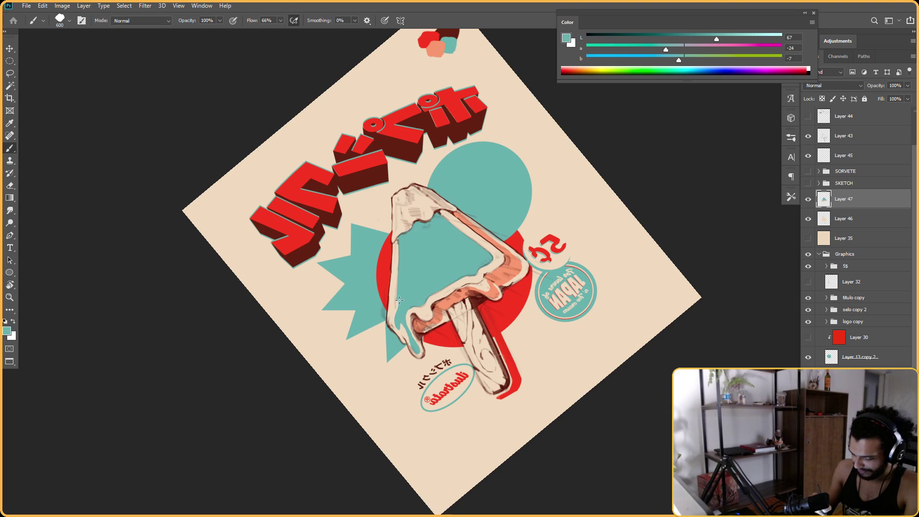
Paint the teal edge along the beige rim above the underside, beside the large drip
key("r")
mouse_move(604, 239)
left_mouse_down()
mouse_move(560, 351)
mouse_move(407, 383)
left_mouse_up()
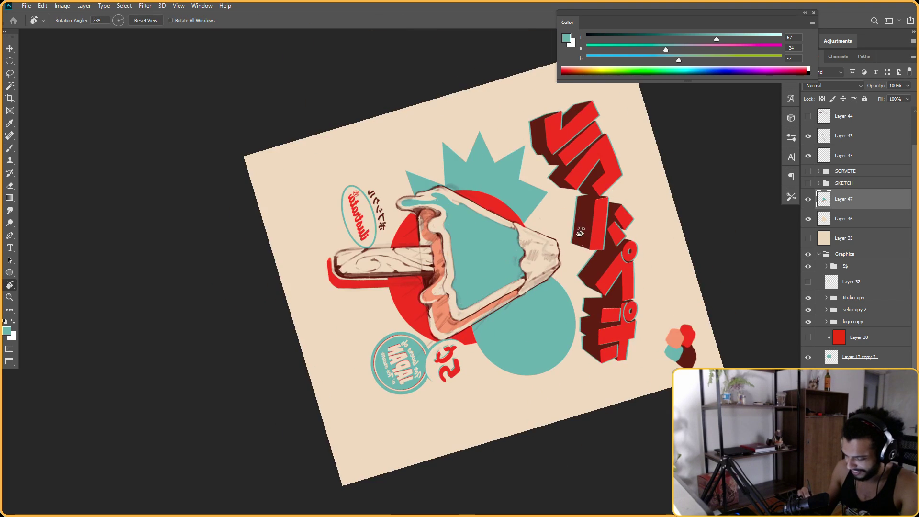
key("Escape")
key("b")
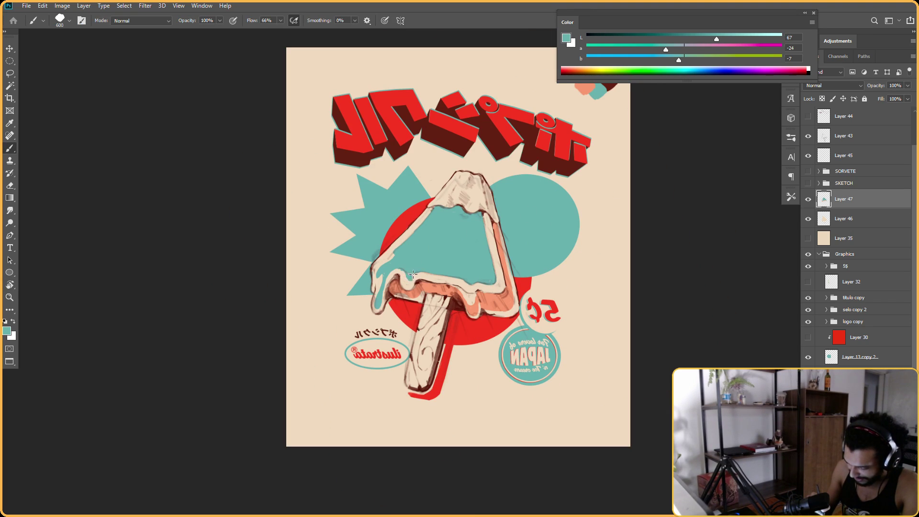
key("r")
mouse_move(391, 262)
left_mouse_down()
mouse_move(585, 338)
mouse_move(572, 266)
left_mouse_up()
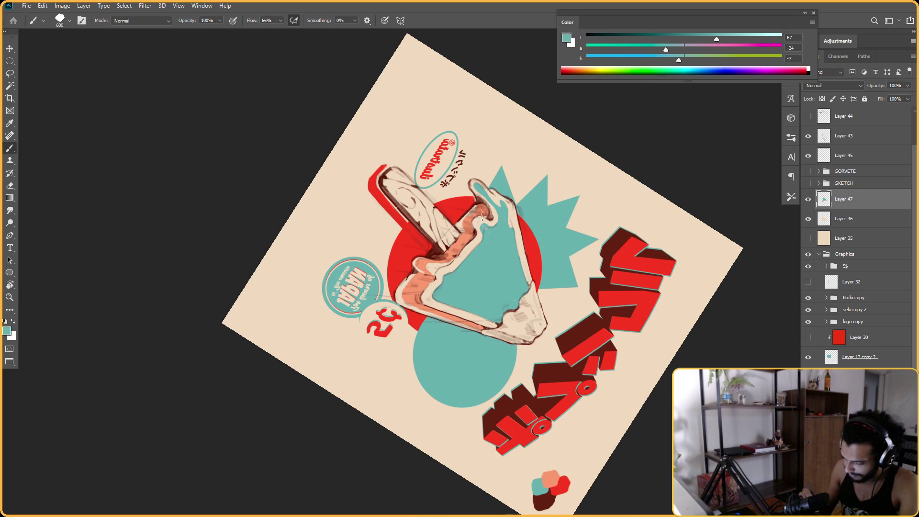
key("Escape")
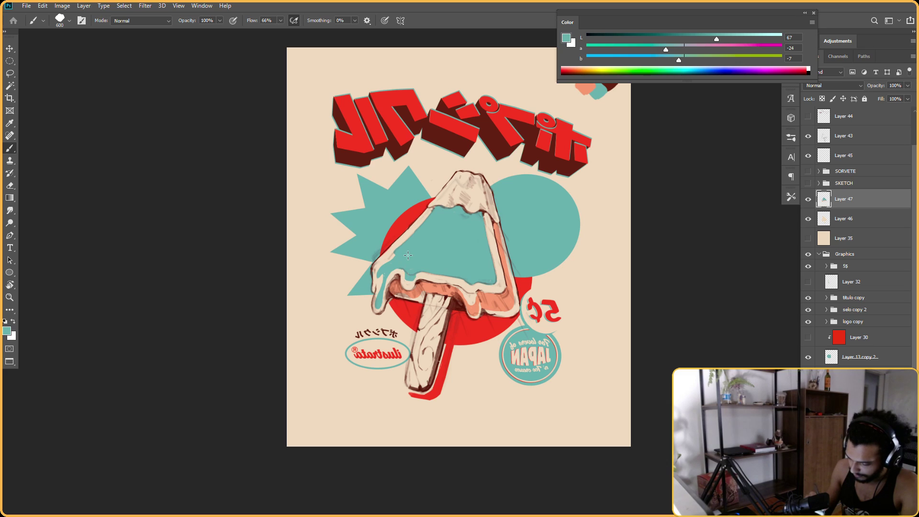
Clean the teal boundary around the rim's rounded bump near the large drip with eraser and brush
key("r")
left_click_drag(408, 255, 447, 311)
key("e")
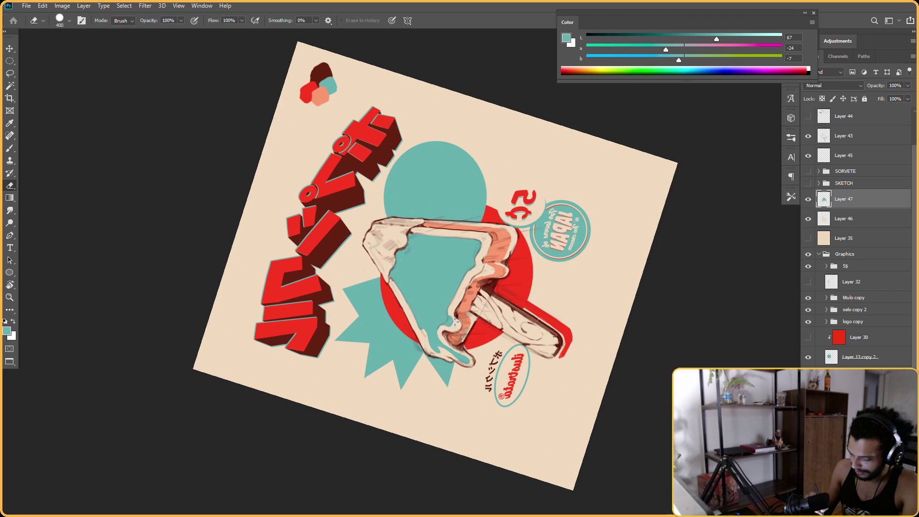
key("b")
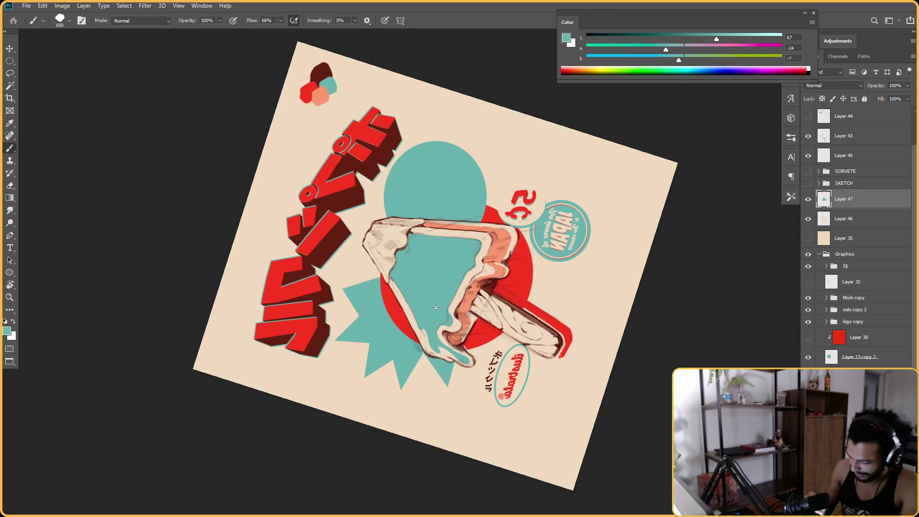
key("r")
left_click_drag(436, 306, 420, 246)
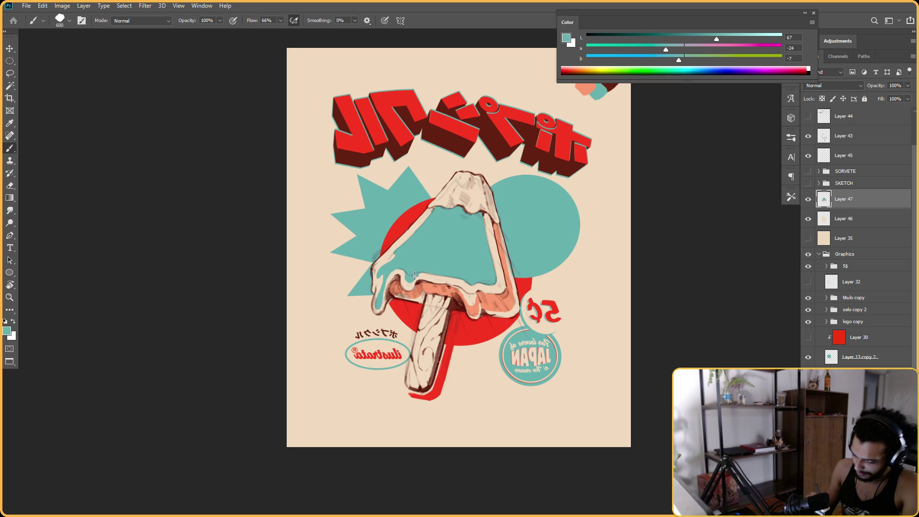
Touch up the teal on Layer 47 along the beige rim at the panel's lower edge
key("r")
left_click_drag(406, 284, 484, 221)
key("b")
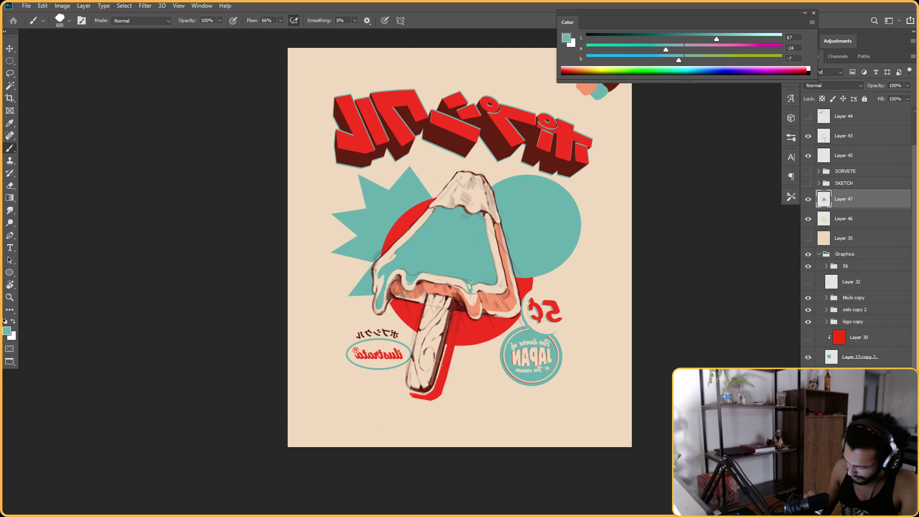
key("r")
mouse_move(471, 283)
left_mouse_down()
mouse_move(383, 72)
mouse_move(661, 249)
mouse_move(396, 465)
left_mouse_up()
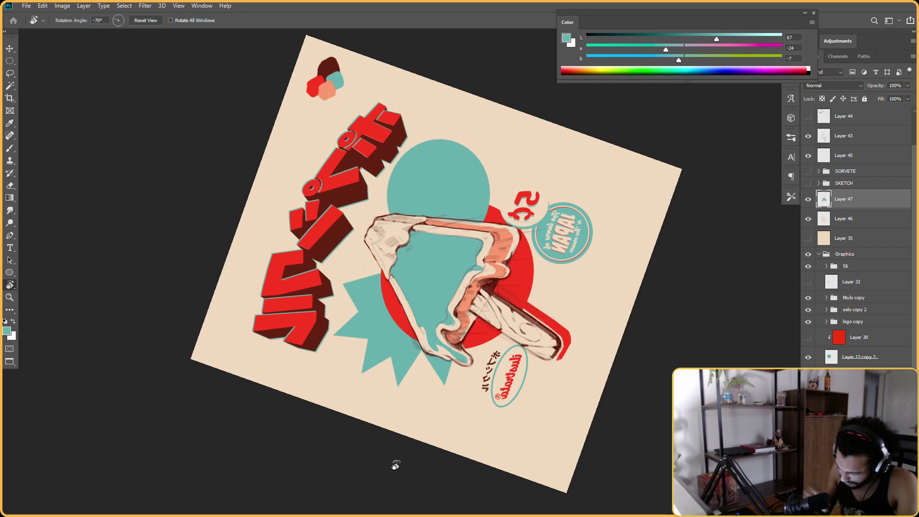
key("Escape")
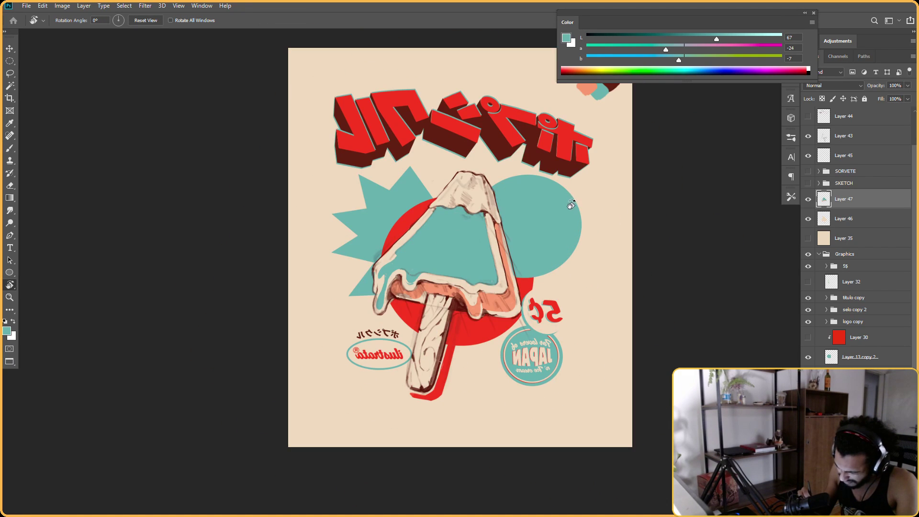
On Layer 47, sample the underside's salmon and paint around the small drip beside the stick
left_click(834, 216)
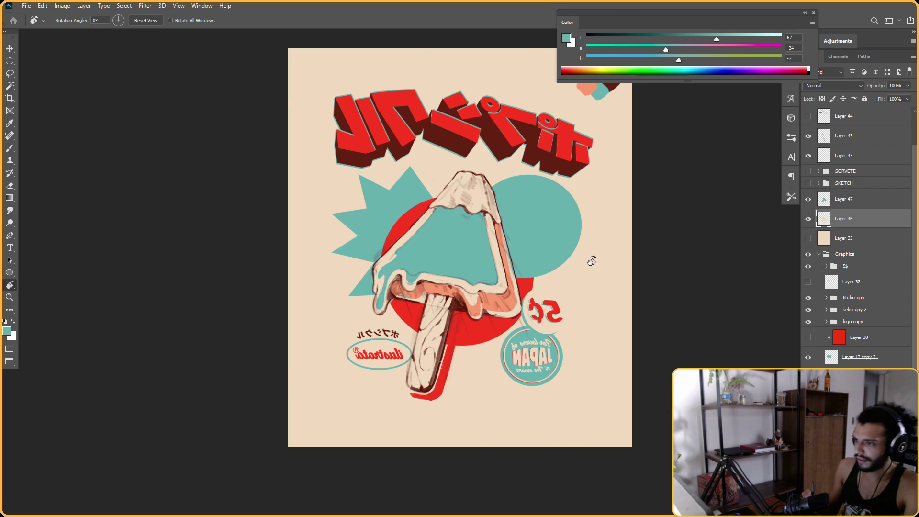
left_click_drag(591, 260, 642, 177)
left_click(851, 203)
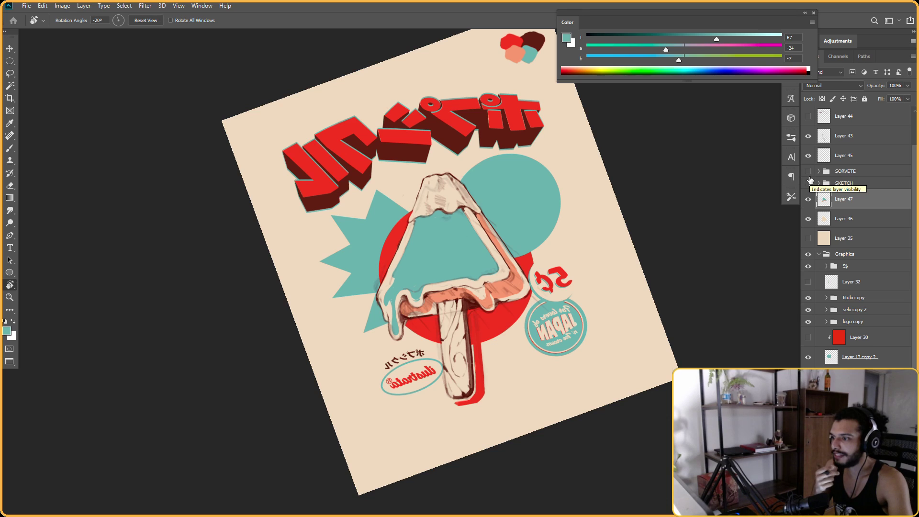
key("b")
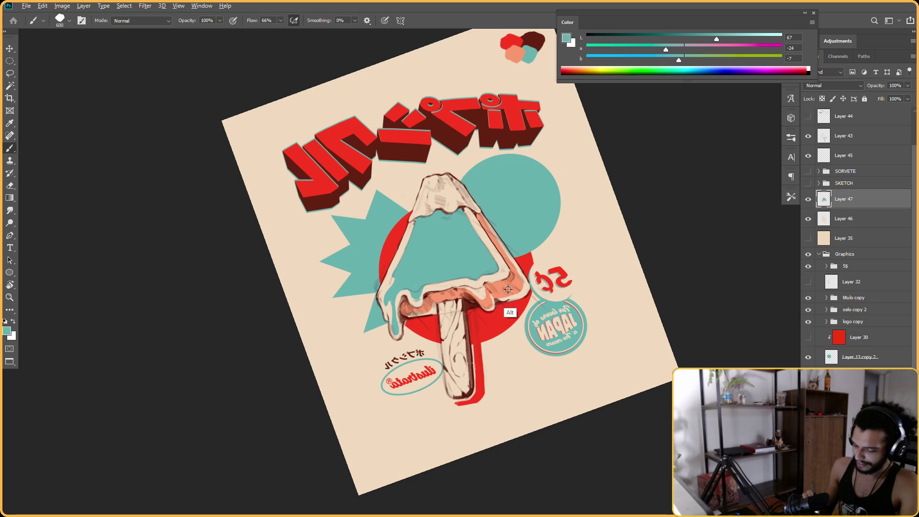
left_click(487, 295, "alt")
key("r")
left_click_drag(555, 195, 491, 282)
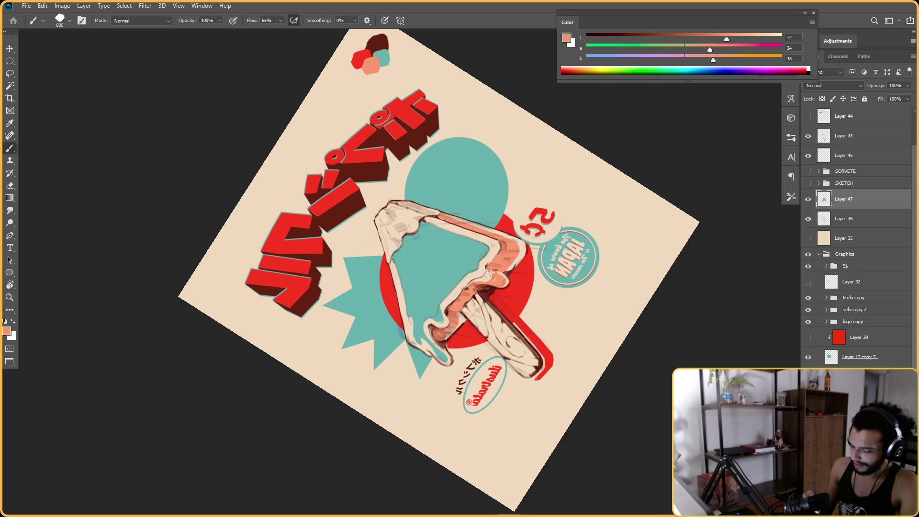
key("r")
left_click_drag(483, 270, 442, 299)
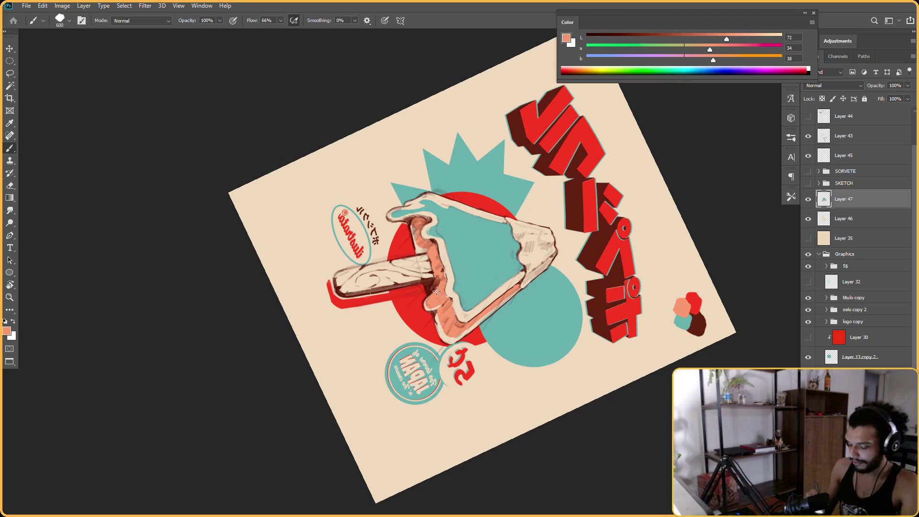
key("r")
left_click_drag(508, 168, 594, 293)
key("Escape")
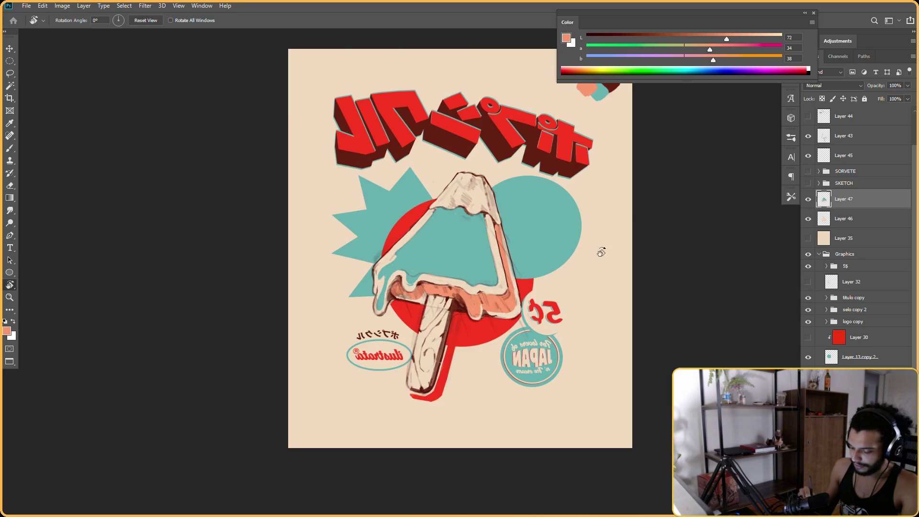
Trim the outline of the small salmon drip with eraser and brush
left_click_drag(601, 252, 522, 184)
key("e")
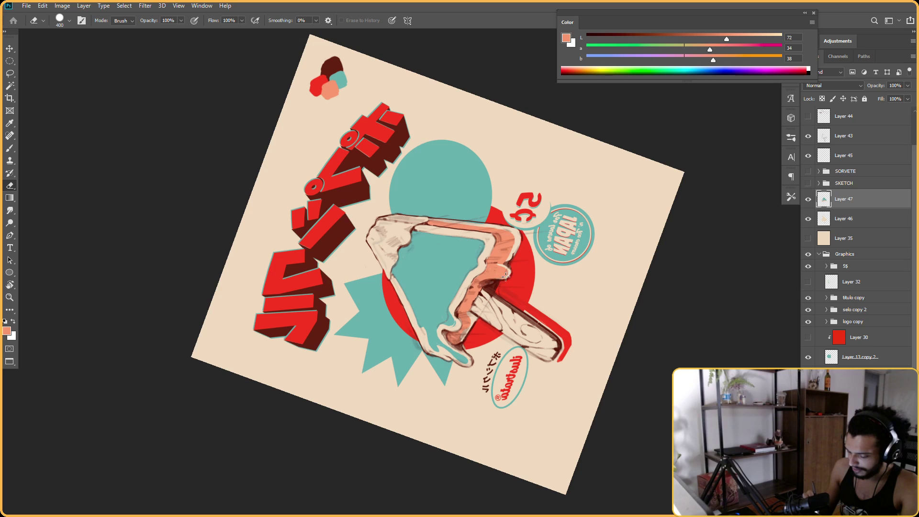
key("r")
key("Escape")
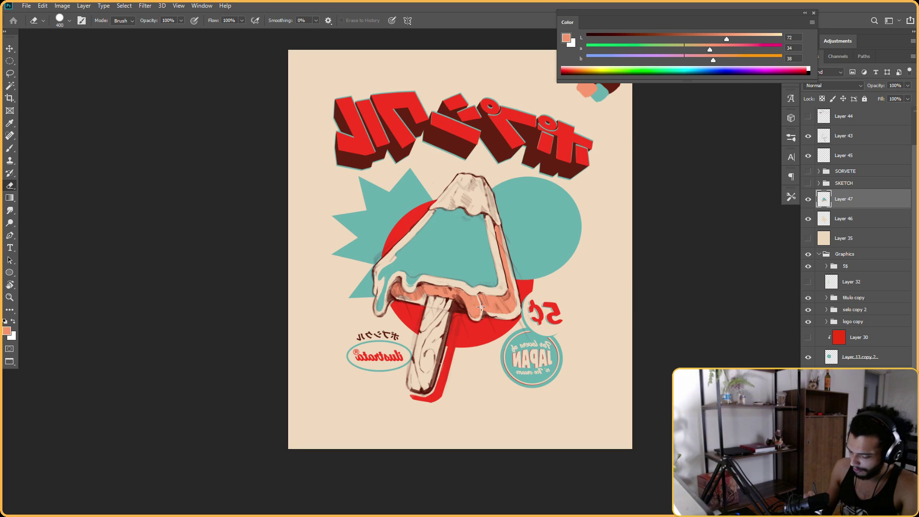
key("r")
mouse_move(476, 325)
left_mouse_down()
mouse_move(452, 327)
mouse_move(447, 283)
mouse_move(415, 285)
left_mouse_up()
key("b")
key("r")
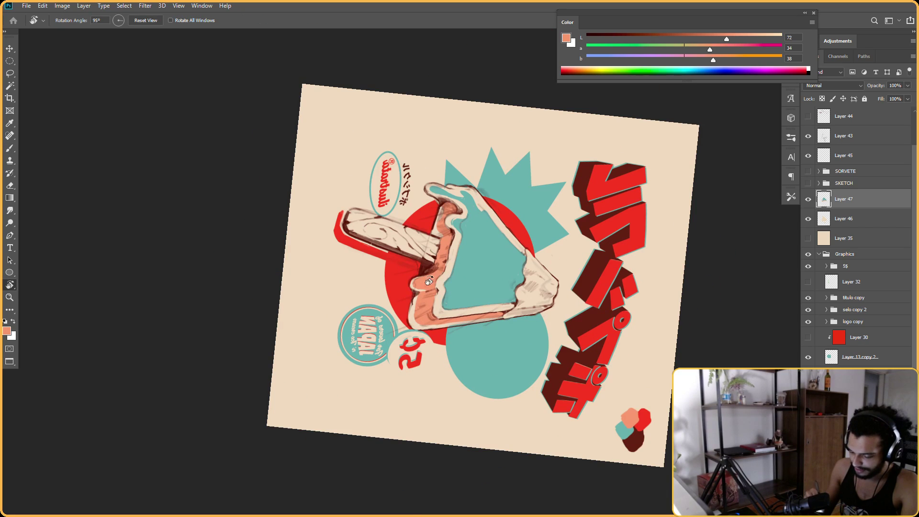
key("e")
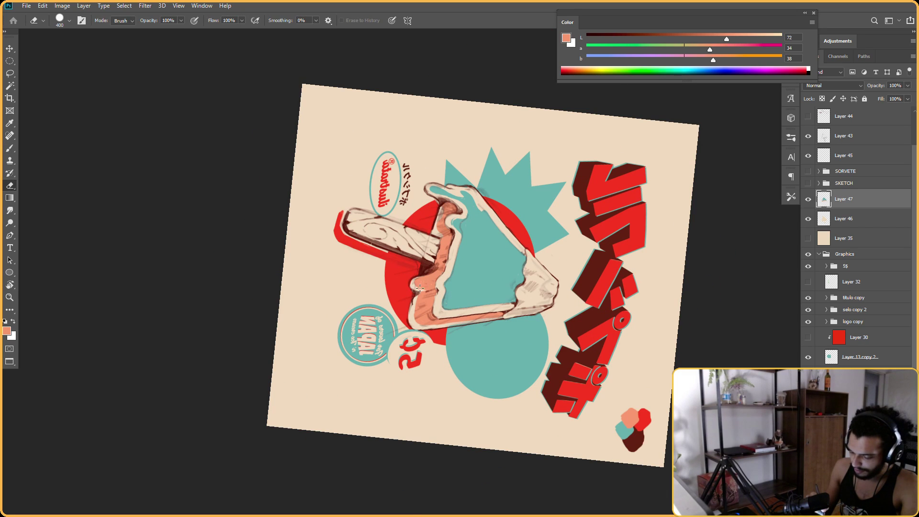
Refine the salmon between the small drip and the top of the stick with brush and eraser
key("r")
mouse_move(425, 283)
left_mouse_down()
mouse_move(481, 317)
mouse_move(504, 287)
mouse_move(495, 298)
left_mouse_up()
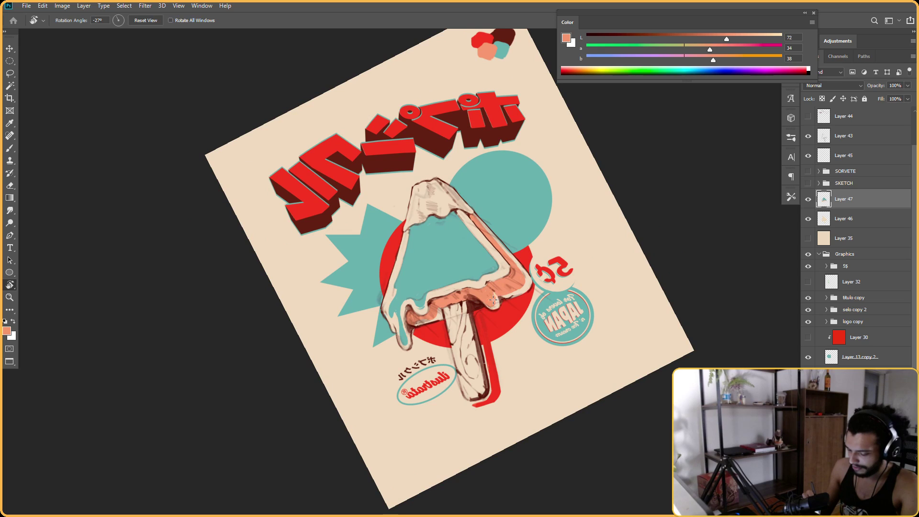
key("b")
key("Escape")
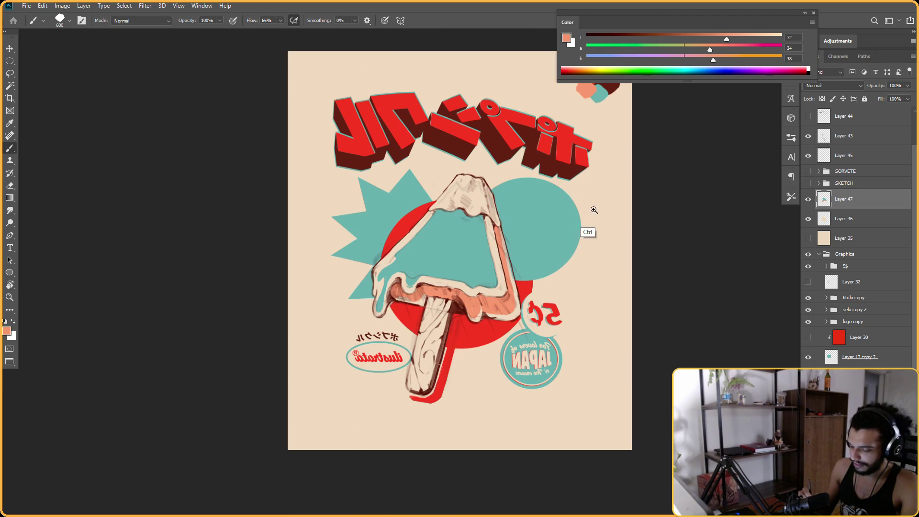
key("r")
mouse_move(548, 233)
left_mouse_down()
mouse_move(574, 170)
mouse_move(493, 146)
left_mouse_up()
left_click_drag(472, 188, 394, 219)
key("b")
key("e")
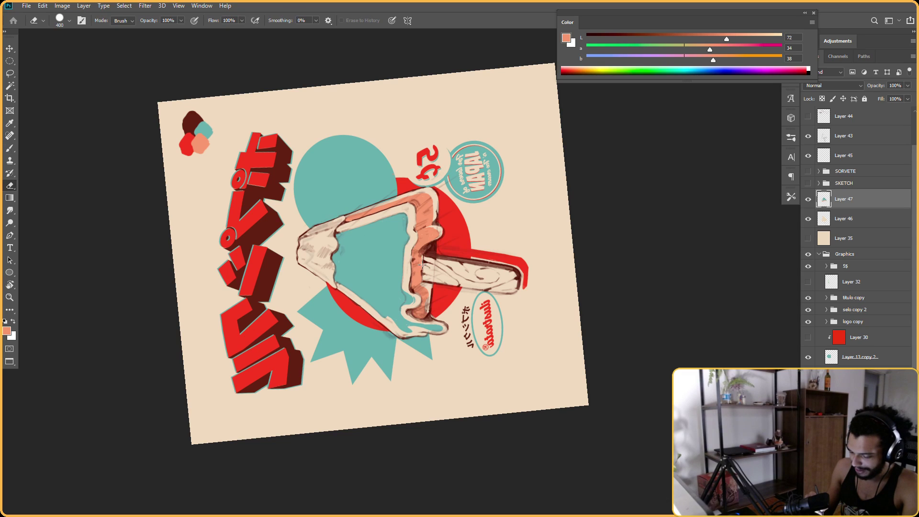
key("ctrl+0")
Fill the whole wooden stick with salmon using the Brush on Layer 47
key("b")
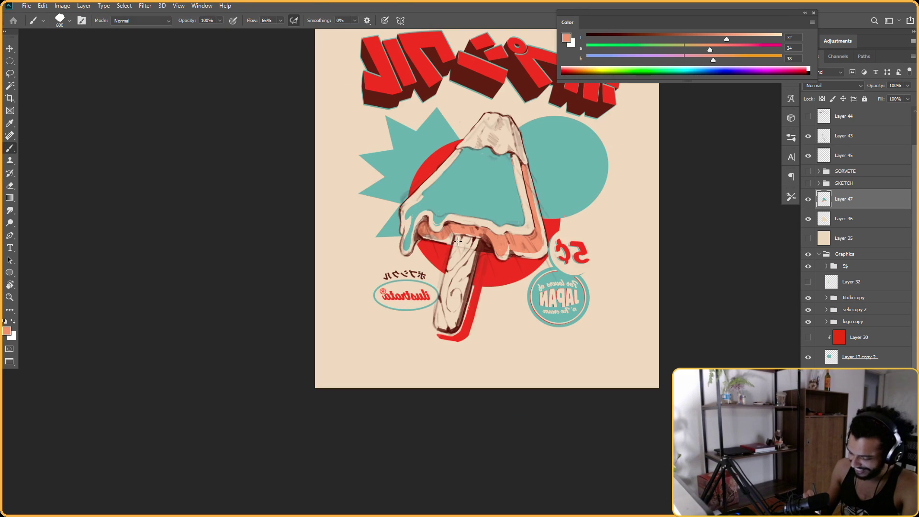
mouse_move(457, 239)
left_mouse_down()
mouse_move(452, 273)
mouse_move(468, 247)
mouse_move(459, 280)
mouse_move(457, 272)
left_mouse_up()
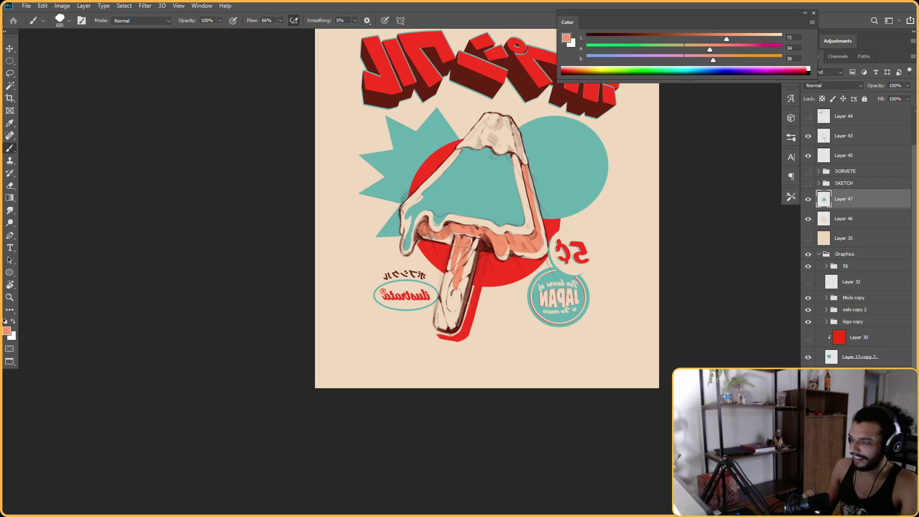
mouse_move(451, 262)
left_mouse_down()
mouse_move(472, 242)
mouse_move(460, 240)
mouse_move(462, 279)
mouse_move(470, 263)
mouse_move(450, 272)
mouse_move(438, 321)
left_mouse_up()
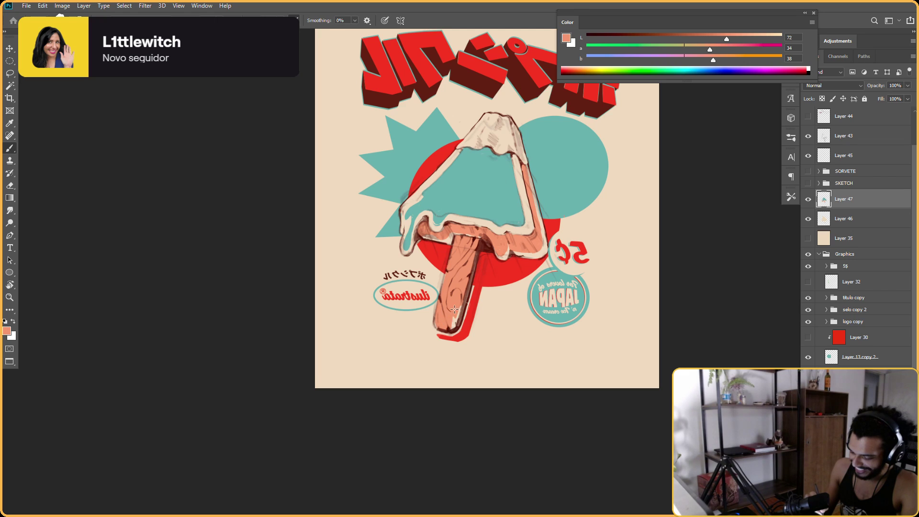
left_click_drag(461, 301, 455, 313)
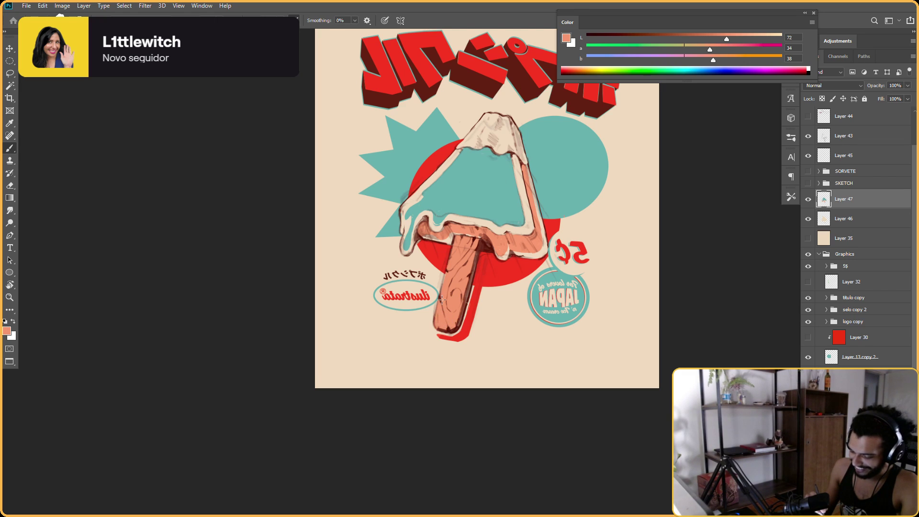
Erase the excess salmon along the underside's lower edge between the stick and the large drip
key("r")
mouse_move(560, 390)
left_mouse_down()
mouse_move(535, 412)
mouse_move(373, 287)
left_mouse_up()
left_click_drag(494, 263, 503, 254)
key("e")
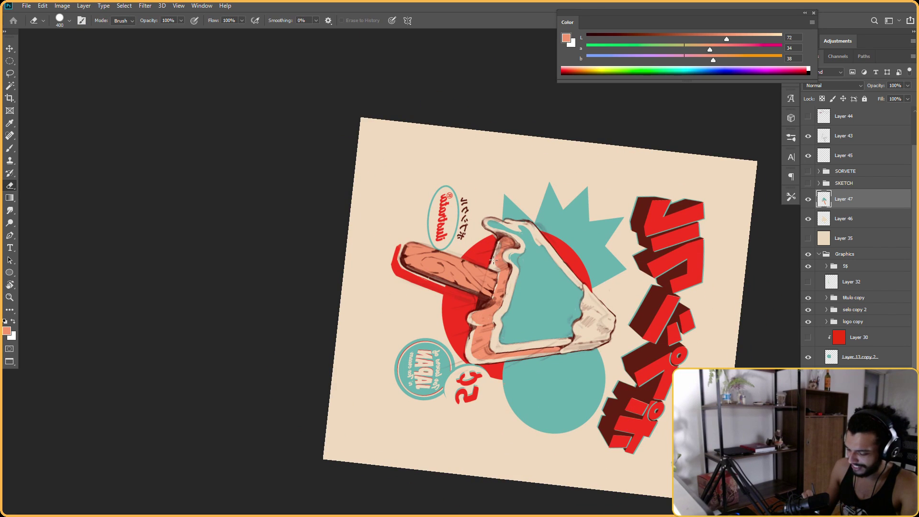
key("r")
mouse_move(472, 422)
left_mouse_down()
mouse_move(642, 241)
mouse_move(531, 173)
left_mouse_up()
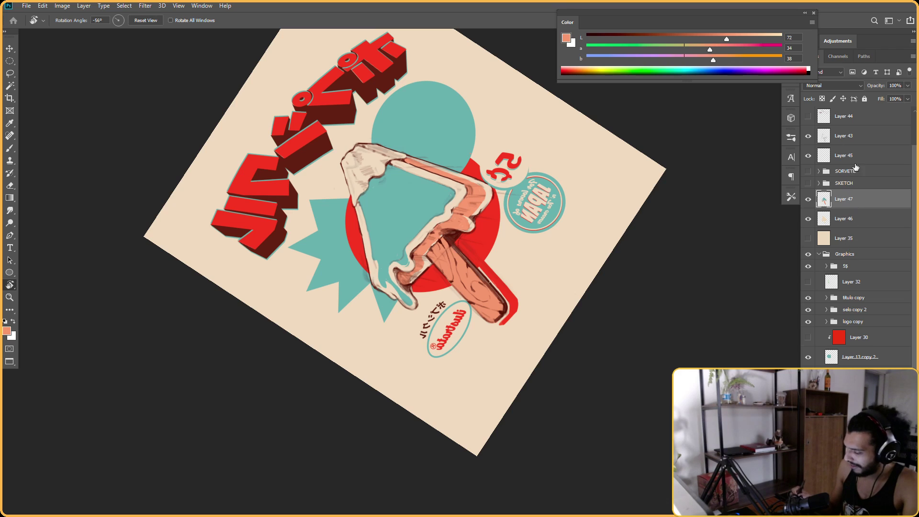
On Layer 43, erase sketch lines on the underside between the stick and the large drip
left_click(843, 137)
key("e")
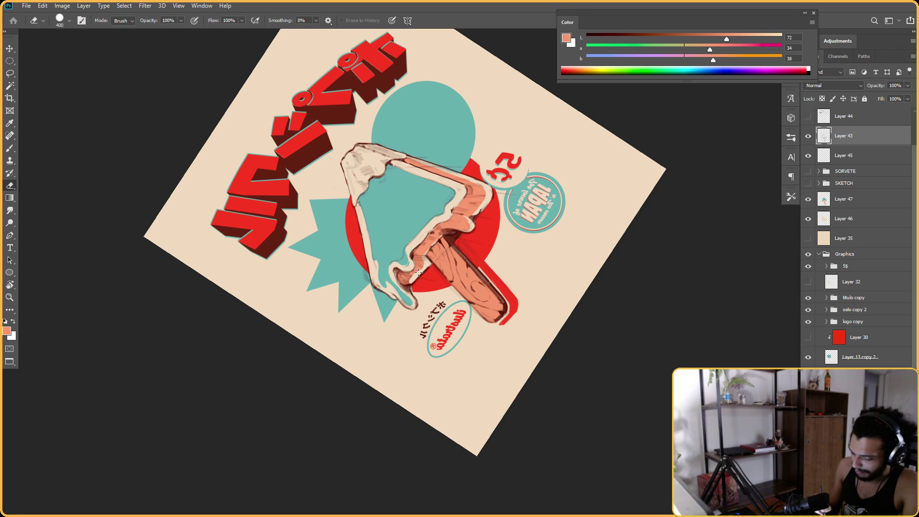
key("r")
key("Escape")
left_click_drag(642, 195, 537, 394)
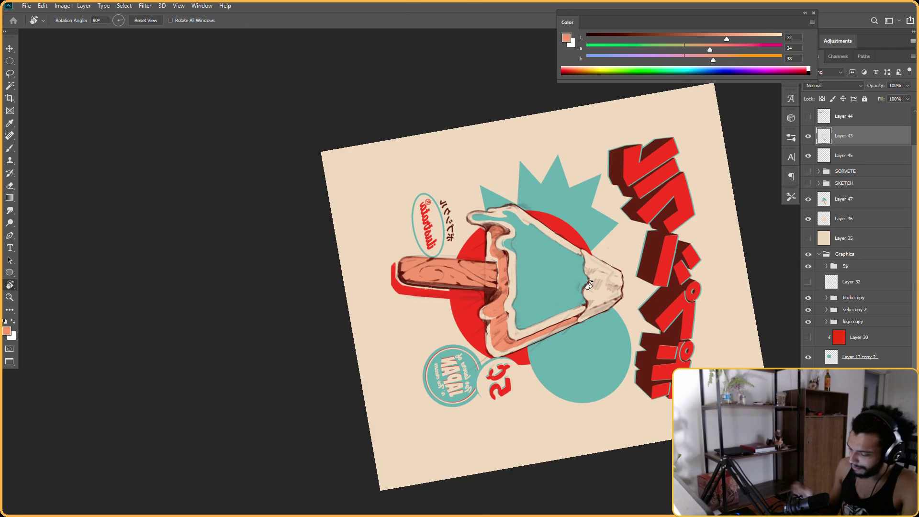
Return to Layer 47 and touch up the underside between the stick and the large drip with salmon
left_click(840, 204)
key("b")
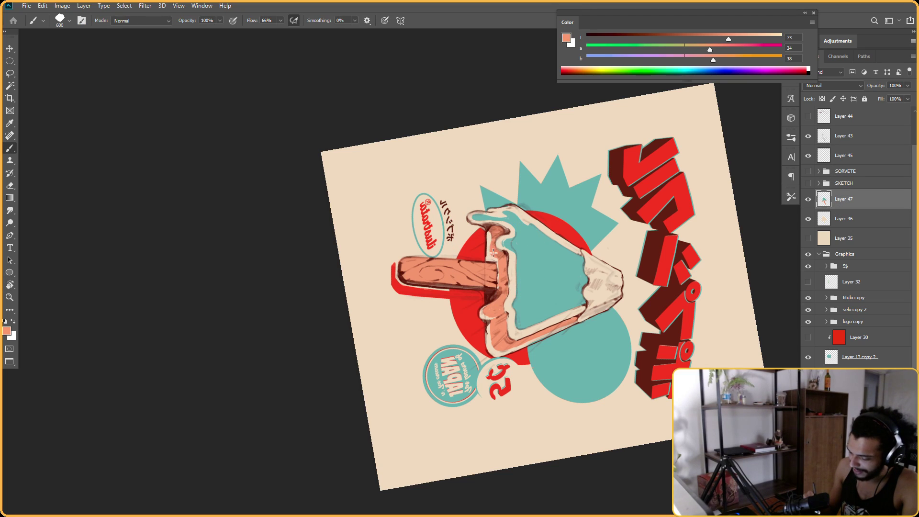
key("r")
mouse_move(486, 246)
left_mouse_down()
mouse_move(564, 262)
mouse_move(428, 435)
mouse_move(438, 249)
left_mouse_up()
Erase pale wood-grain streaks into the salmon on the upper part of the stick
key("e")
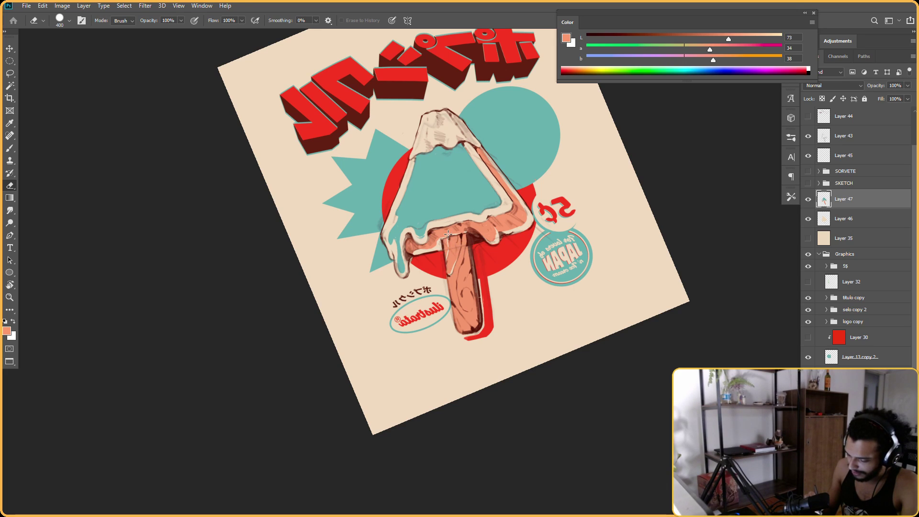
key("r")
key("Escape")
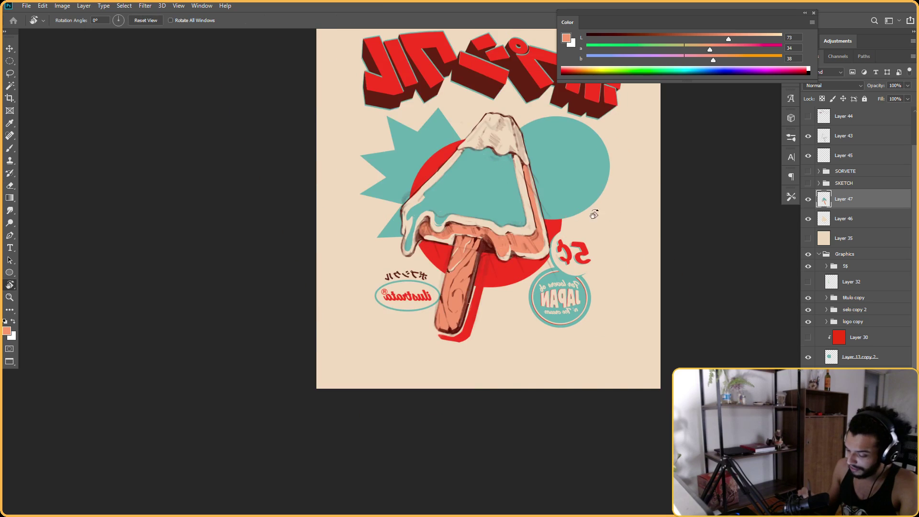
left_click_drag(593, 213, 553, 192)
key("e")
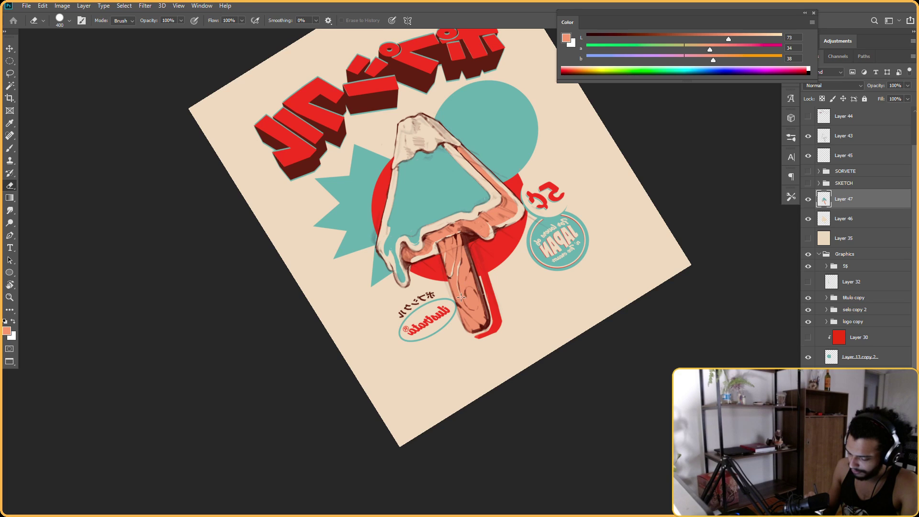
key("Escape")
Carve a curved beige grain line along the middle of the stick with the Eraser
key("b")
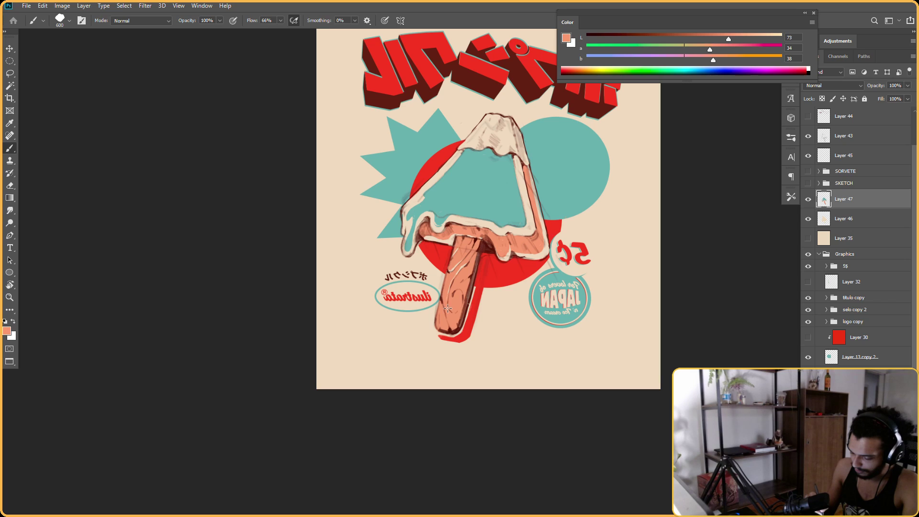
key("e")
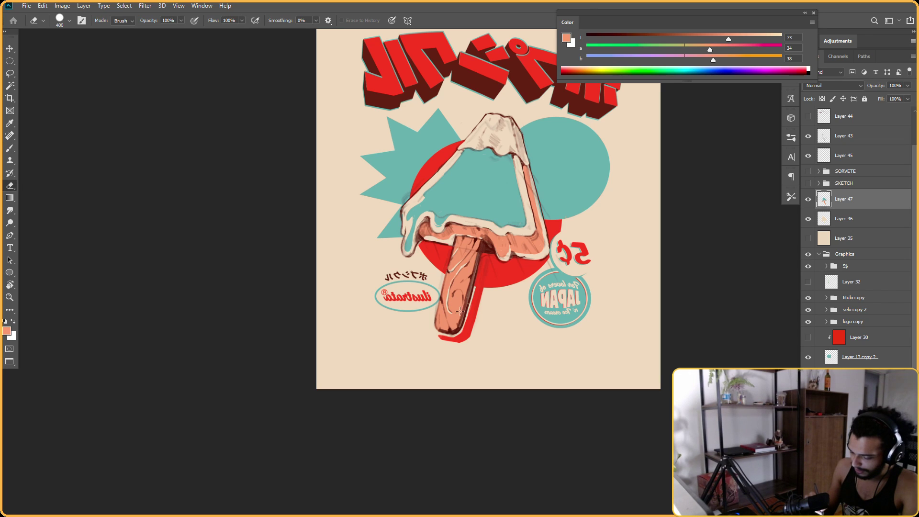
key("r")
left_click_drag(606, 206, 614, 228)
key("b")
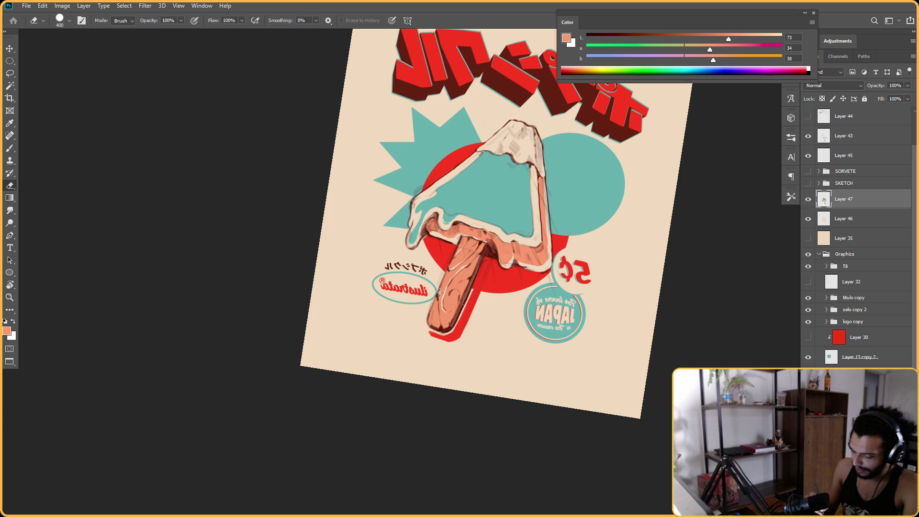
key("r")
left_click_drag(564, 186, 455, 262)
key("e")
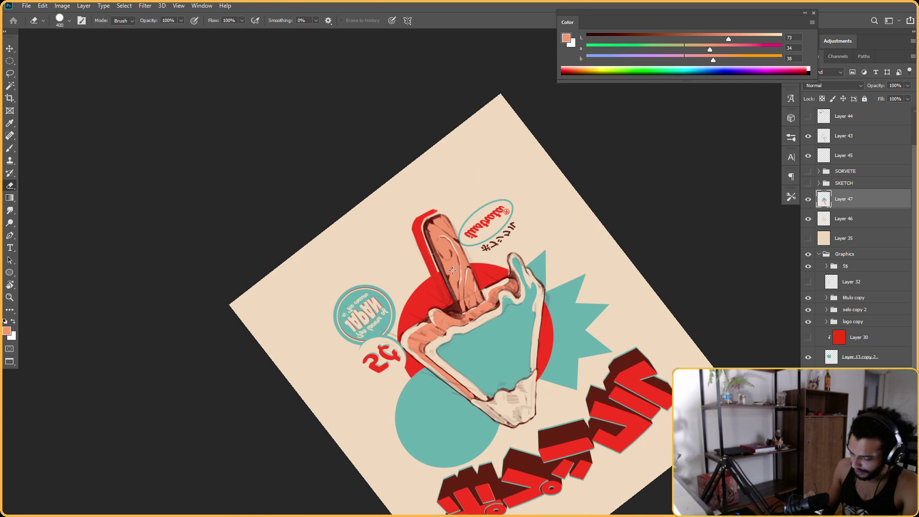
Erase further wood-grain highlights around the knot on the lower half of the stick
key("r")
mouse_move(453, 270)
left_mouse_down()
mouse_move(512, 258)
mouse_move(454, 281)
mouse_move(572, 289)
mouse_move(462, 256)
left_mouse_up()
key("e")
key("r")
left_click_drag(551, 212, 446, 166)
left_click_drag(482, 362, 510, 196)
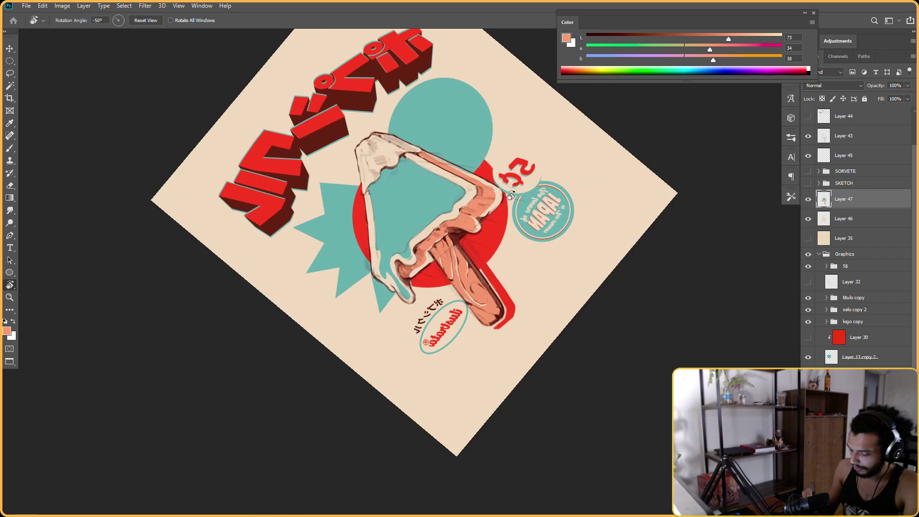
key("e")
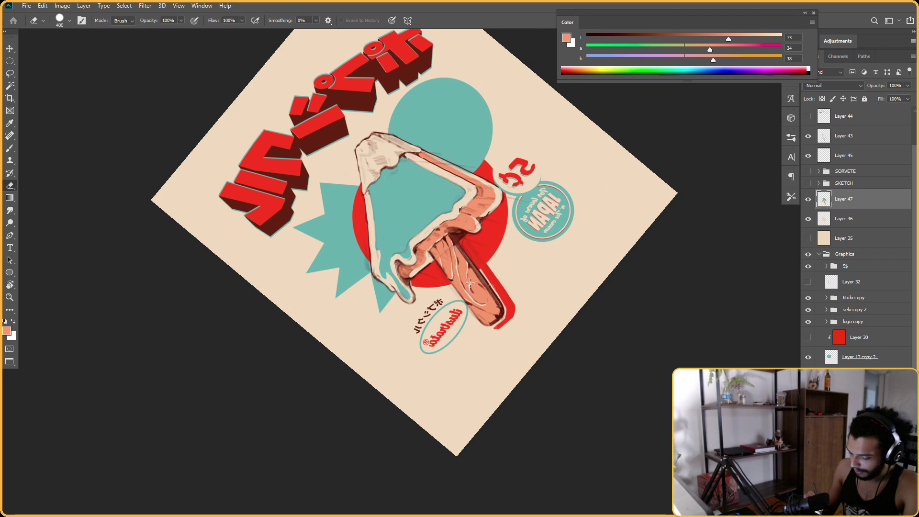
key("Escape")
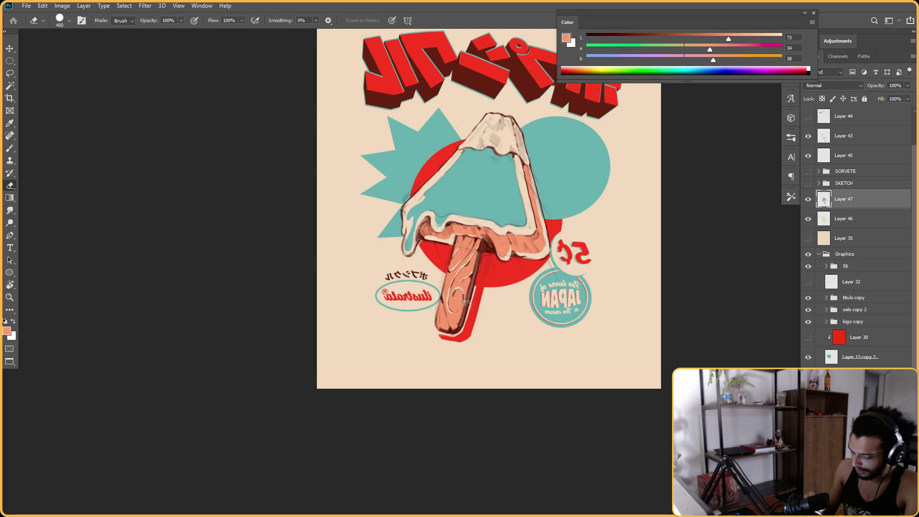
Erase further beige grain highlights into the salmon at the bottom end of the stick
key("r")
mouse_move(484, 218)
left_mouse_down()
mouse_move(492, 316)
mouse_move(464, 311)
left_mouse_up()
key("e")
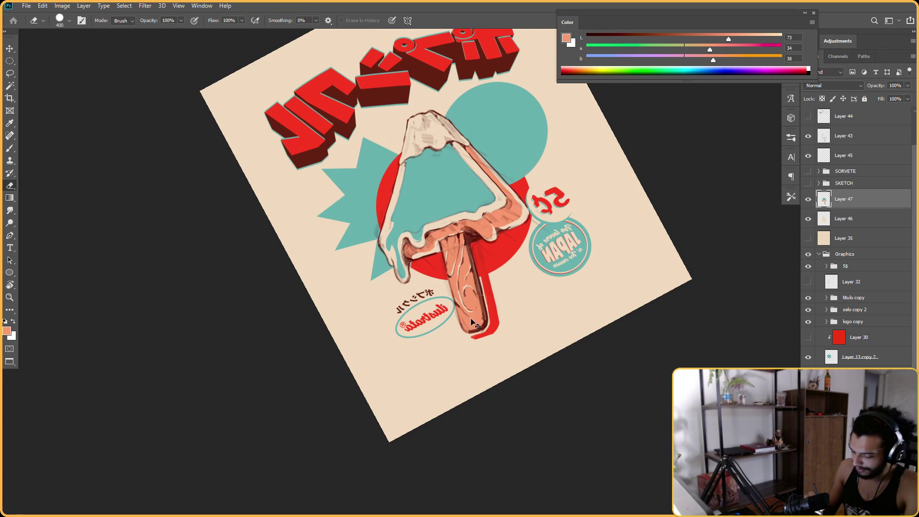
key("r")
left_click_drag(484, 326, 462, 249)
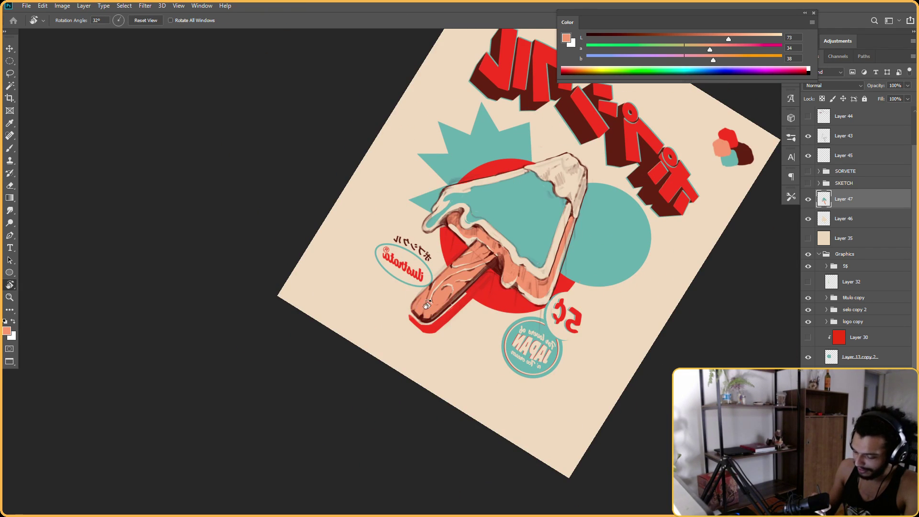
key("e")
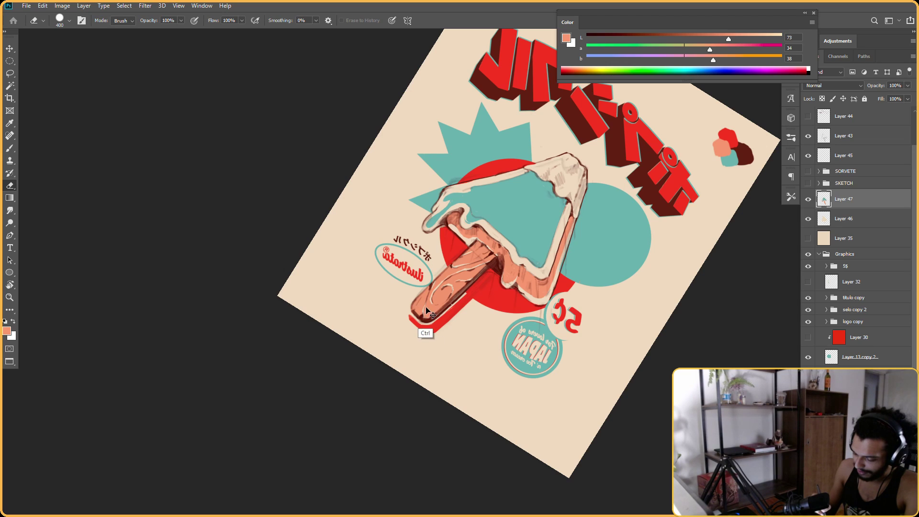
key("r")
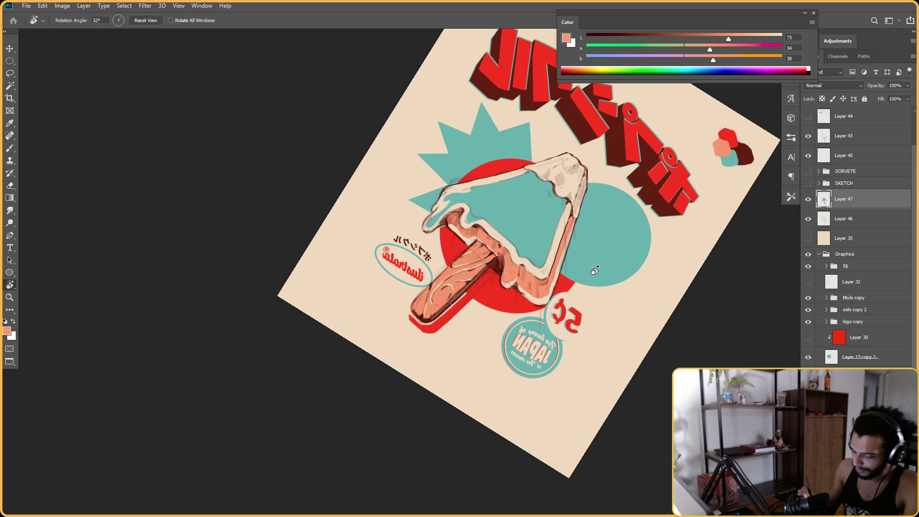
left_click_drag(592, 277, 521, 218)
key("e")
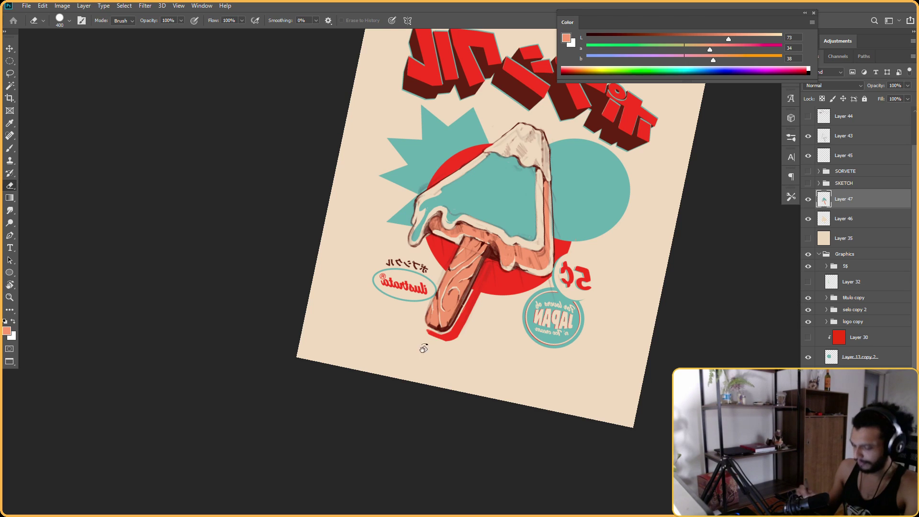
key("r")
left_click_drag(424, 348, 564, 437)
key("Escape")
key("b")
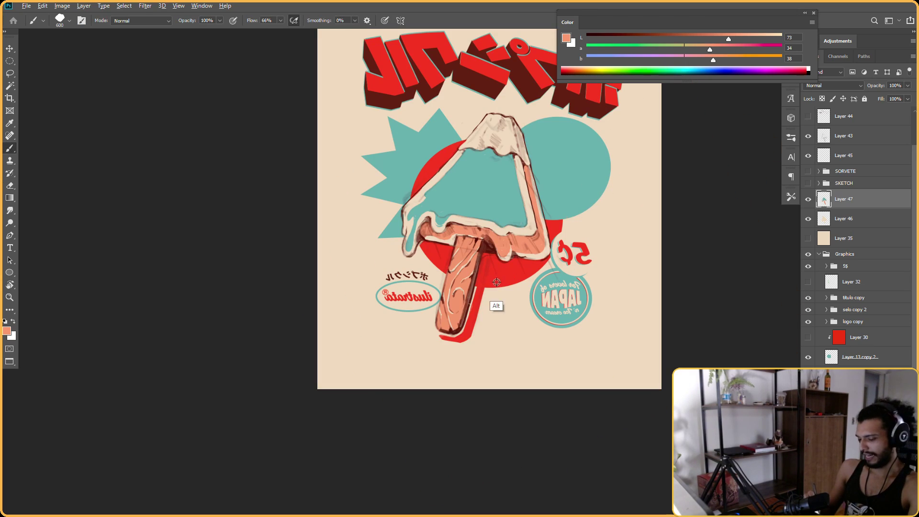
Sample the poster's red and paint red grain accents on the upper part of the stick below the ice cream
left_click(496, 280, "alt")
key("ctrl+plus")
key("r")
left_click_drag(483, 231, 470, 225)
key("b")
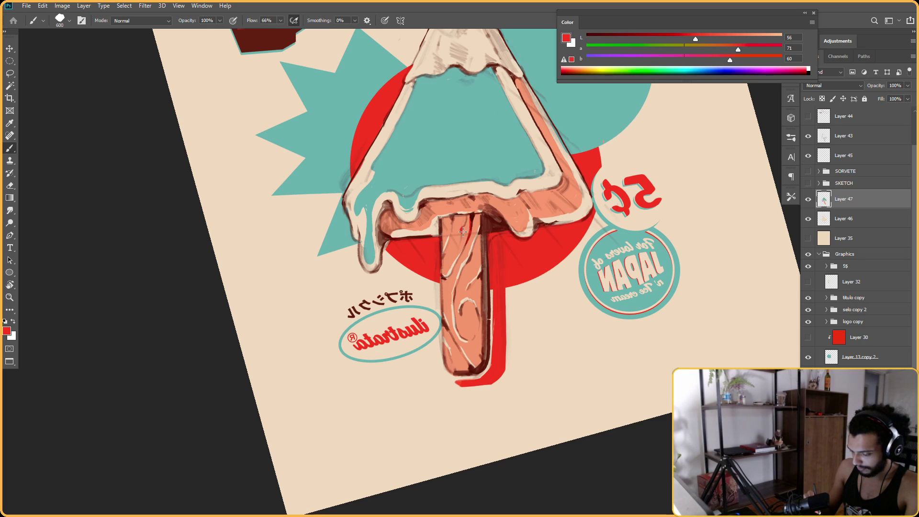
key("r")
mouse_move(485, 186)
left_mouse_down()
mouse_move(537, 317)
mouse_move(434, 359)
left_mouse_up()
key("b")
left_click(455, 304, "alt")
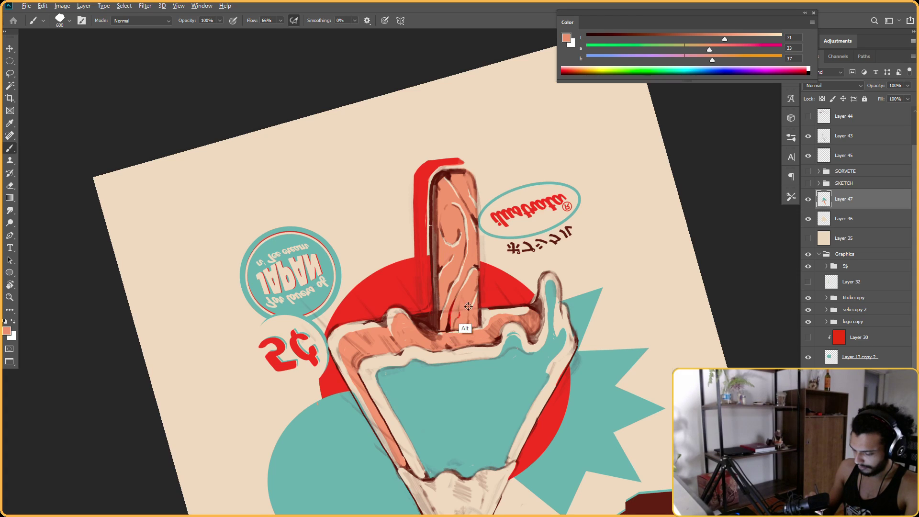
left_click(481, 297, "alt")
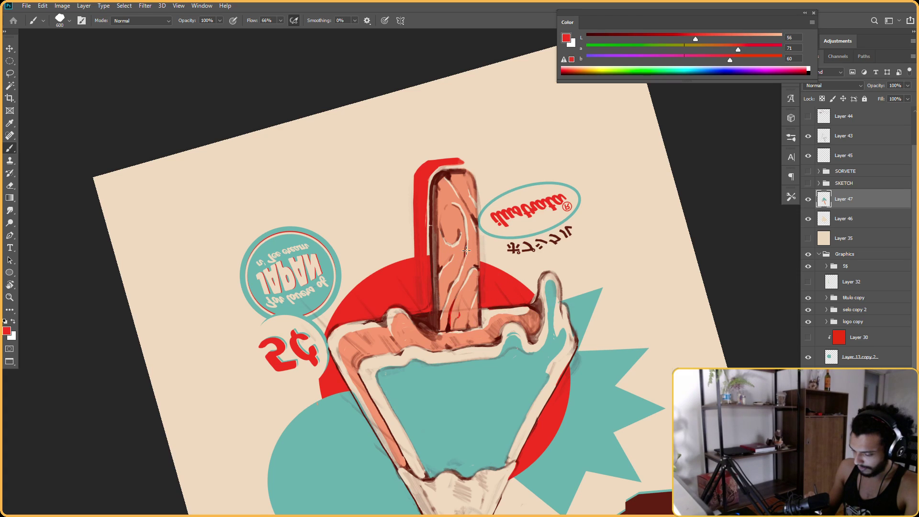
Extend the red grain lines down the middle of the stick and around the knot
key("r")
mouse_move(414, 159)
left_mouse_down()
mouse_move(591, 251)
mouse_move(568, 353)
mouse_move(533, 383)
left_mouse_up()
key("b")
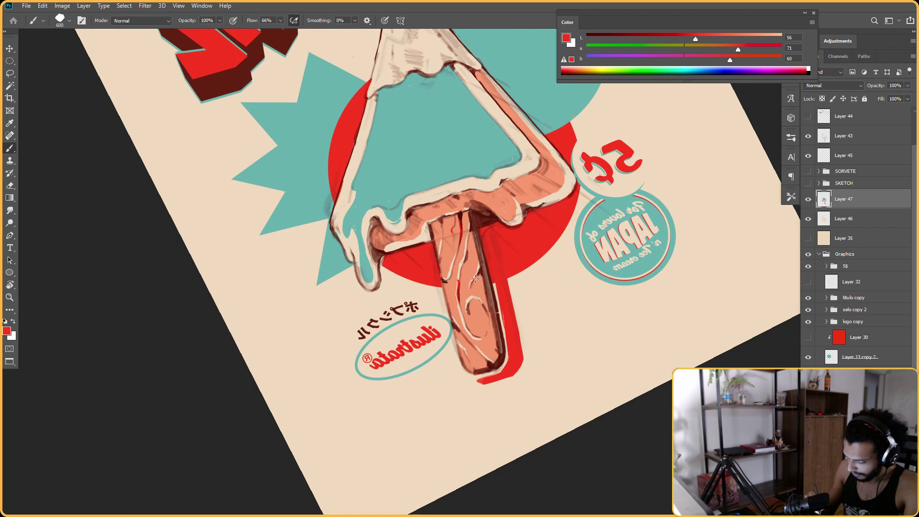
left_click_drag(550, 213, 517, 234)
key("Escape")
key("r")
mouse_move(433, 150)
left_mouse_down()
mouse_move(578, 268)
mouse_move(599, 273)
mouse_move(468, 177)
mouse_move(435, 231)
left_mouse_up()
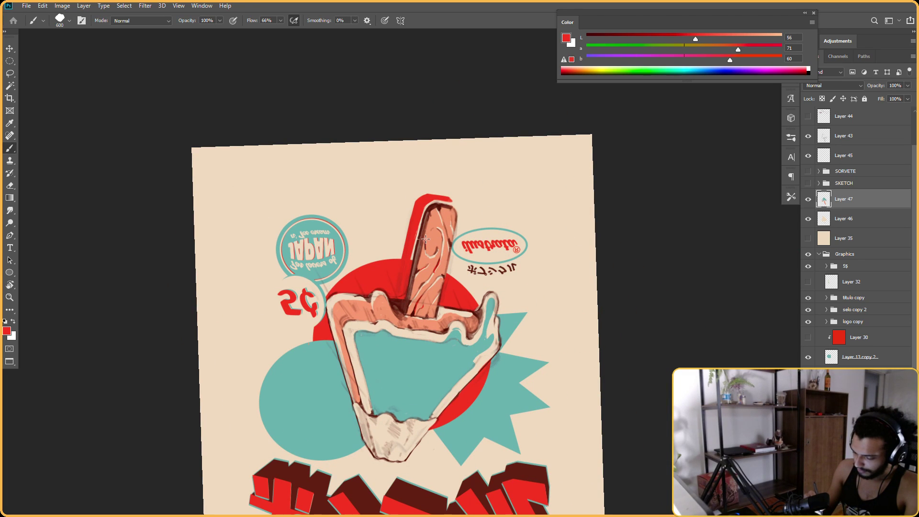
key("r")
mouse_move(615, 291)
left_mouse_down()
mouse_move(591, 314)
mouse_move(555, 208)
left_mouse_up()
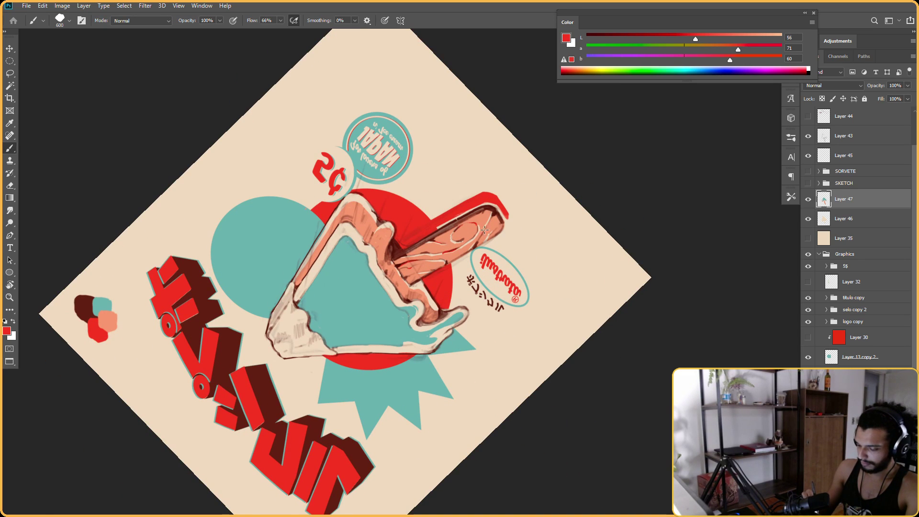
left_click_drag(584, 195, 547, 205)
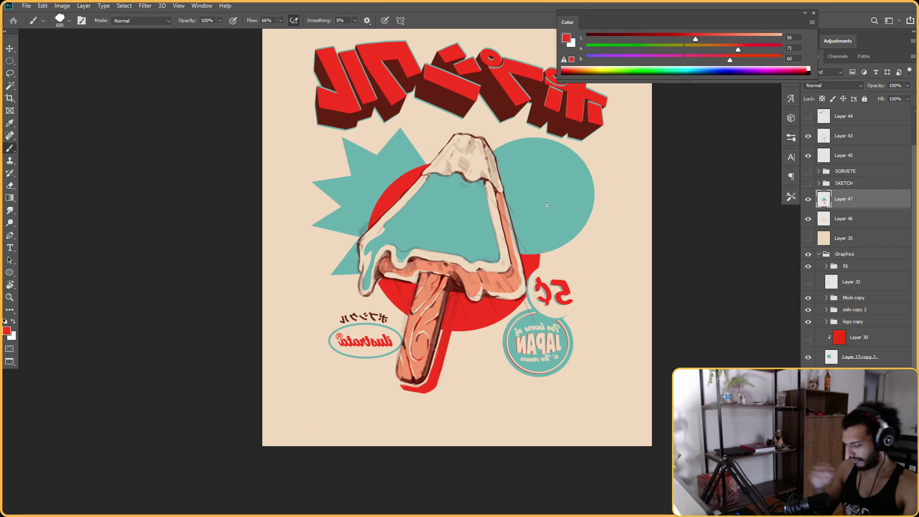
Try a teal shading stroke on the cream tip of the popsicle
left_click(471, 235, "alt")
scroll(472, 235, "up", 3)
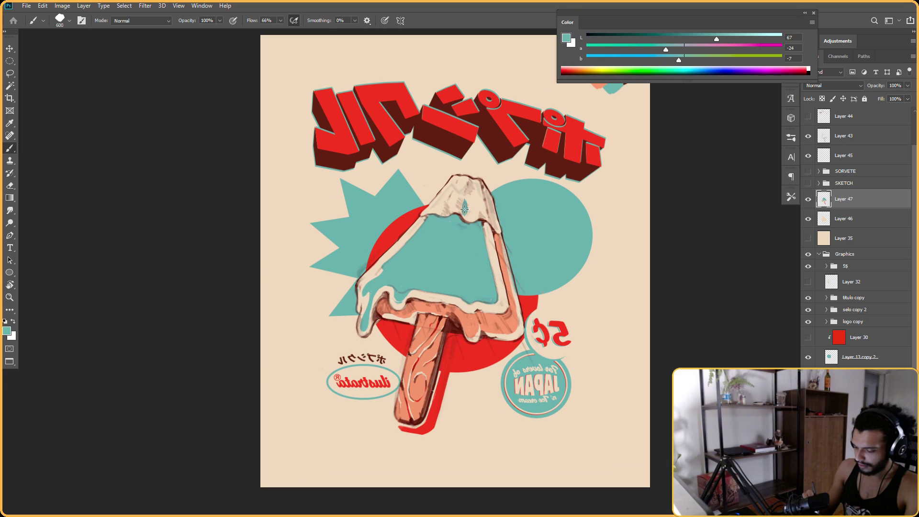
key("e")
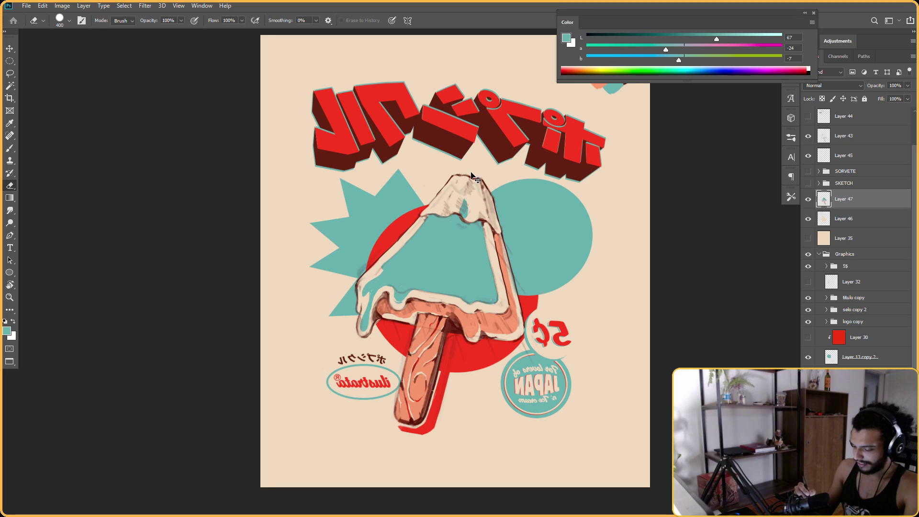
key("b")
left_click(491, 328, "alt")
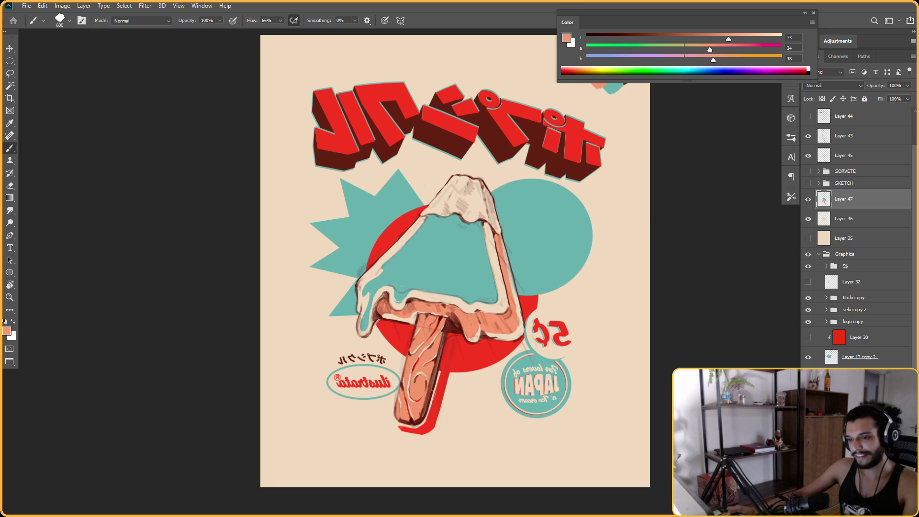
key("super+d")
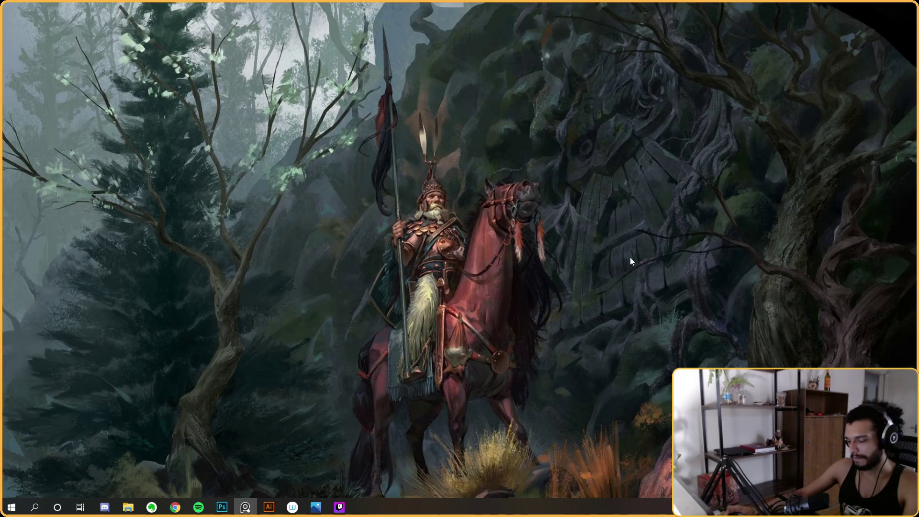
left_click(222, 507)
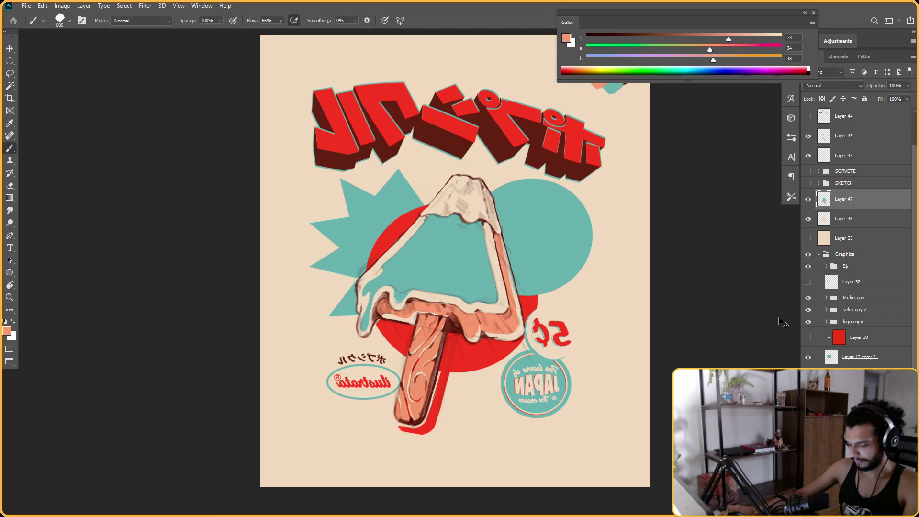
Paint a salmon shading streak down the centre of the cream tip using the salmon sampled from the popsicle
left_click_drag(723, 302, 694, 318)
scroll(459, 269, "up", 1)
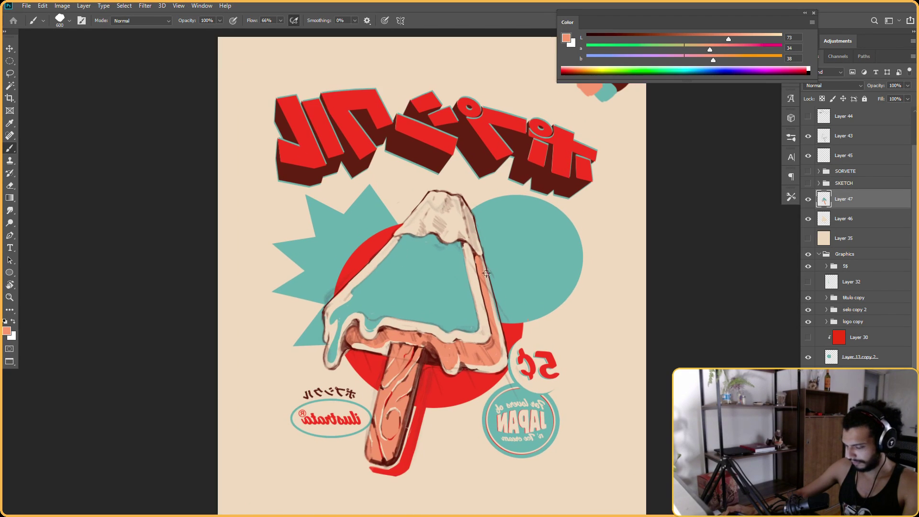
left_click(442, 355, "alt")
left_click_drag(455, 237, 457, 233)
key("e")
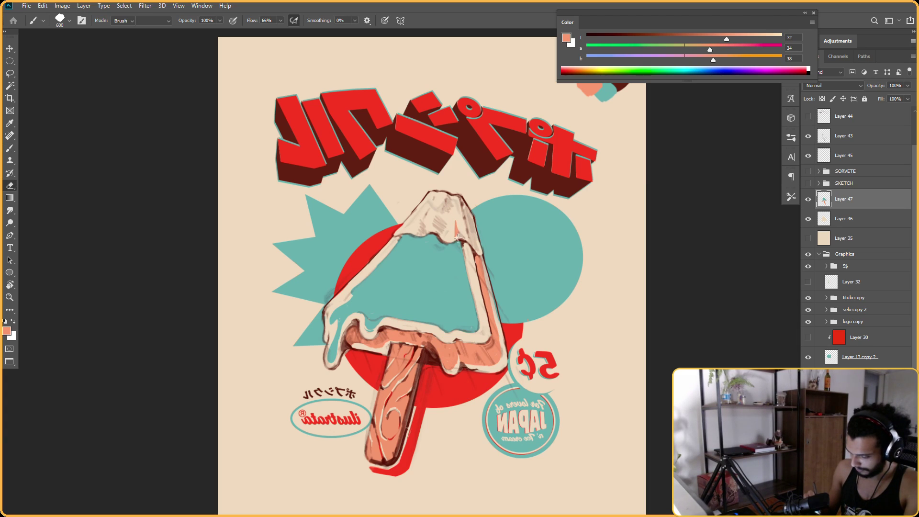
key("b")
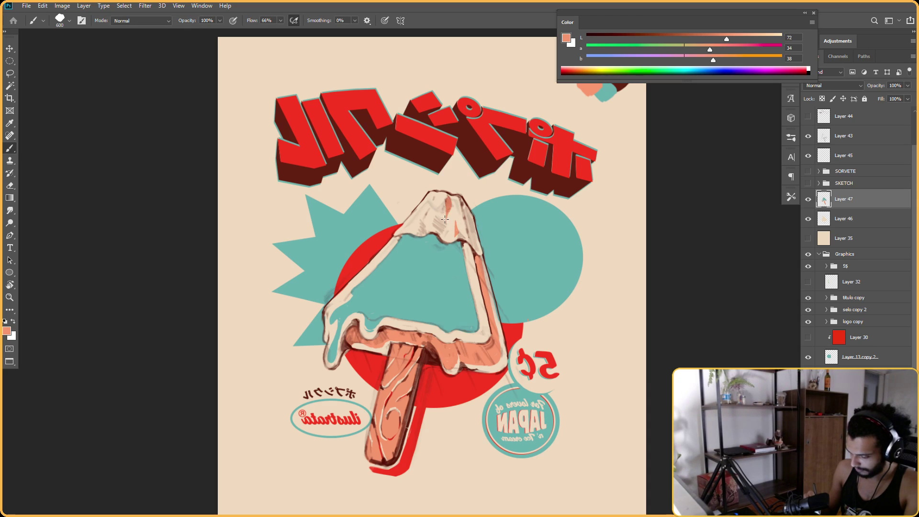
key("e")
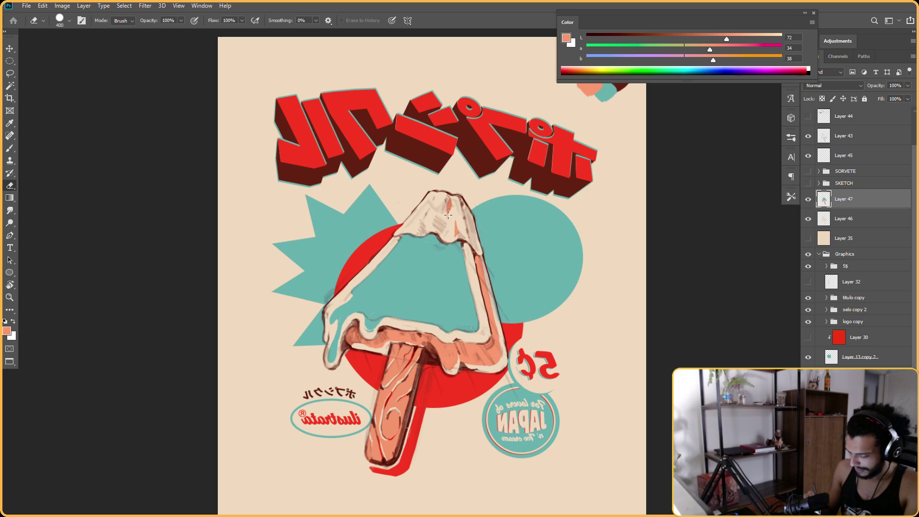
key("b")
left_click_drag(447, 215, 445, 231)
Extend the central salmon streak on the cream tip and refine its edges with the Brush and Eraser
key("r")
mouse_move(548, 307)
left_mouse_down()
mouse_move(584, 313)
mouse_move(552, 277)
left_mouse_up()
key("b")
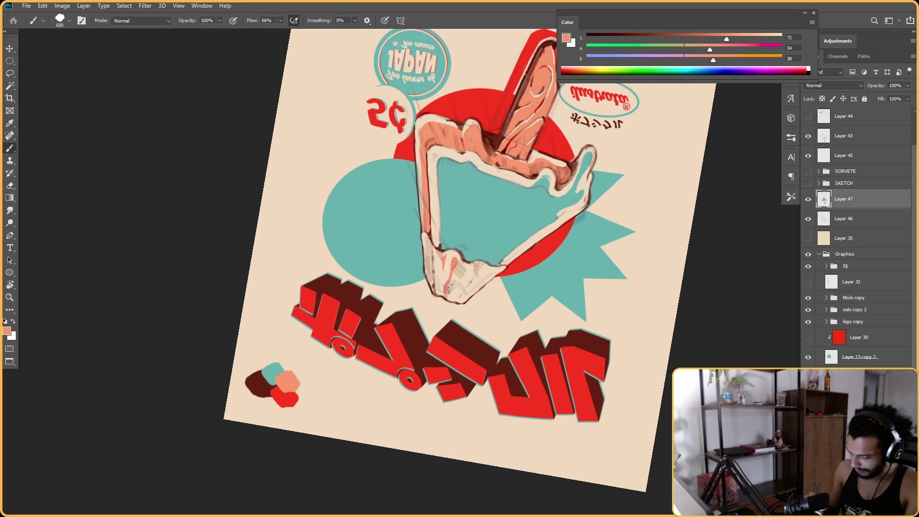
key("e")
key("r")
left_click_drag(456, 270, 462, 244)
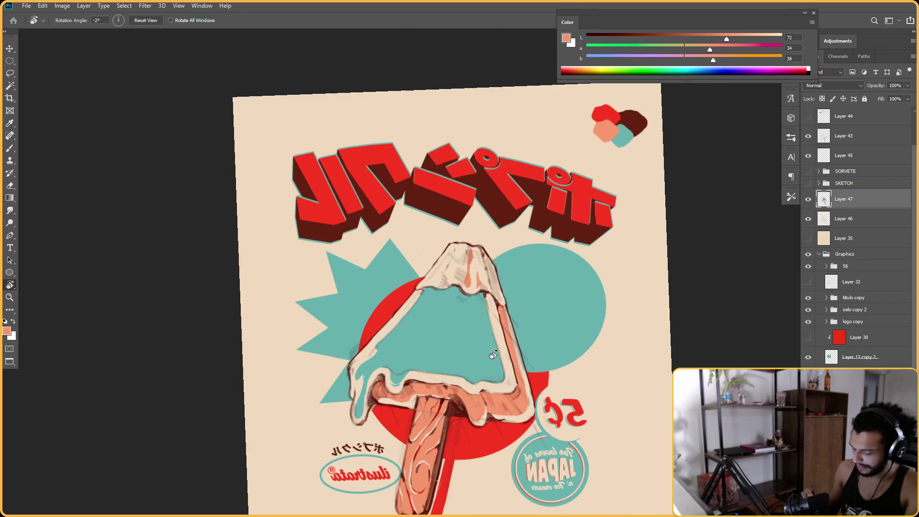
key("b")
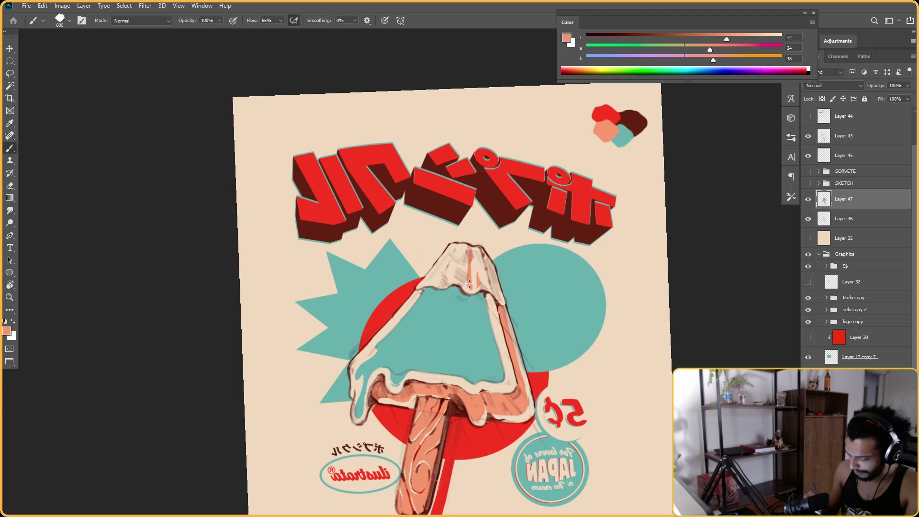
key("e")
Shade the right side of the cream tip with salmon and trim it with the Eraser
key("r")
mouse_move(466, 288)
left_mouse_down()
mouse_move(369, 335)
mouse_move(330, 252)
mouse_move(472, 192)
mouse_move(526, 182)
left_mouse_up()
key("b")
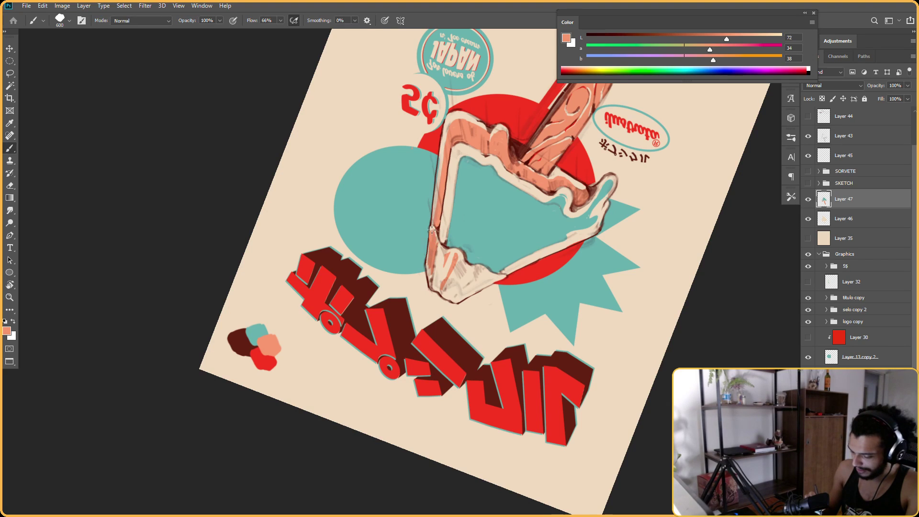
key("e")
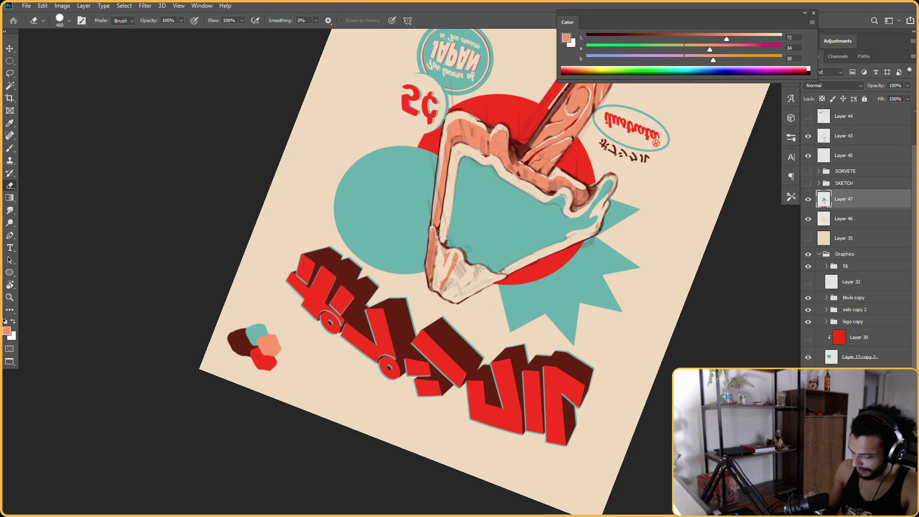
left_click_drag(434, 201, 484, 292)
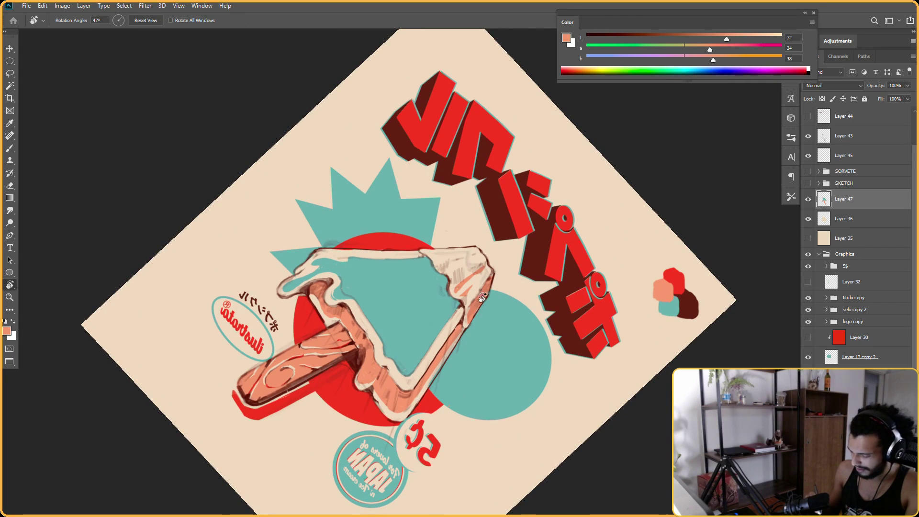
Add a thin salmon streak near the top left of the cream tip and clean its edge
key("b")
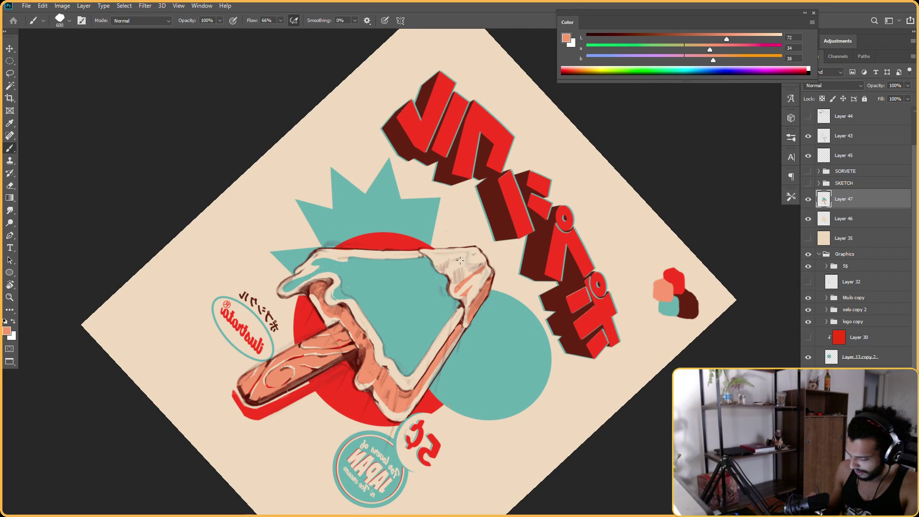
key("Escape")
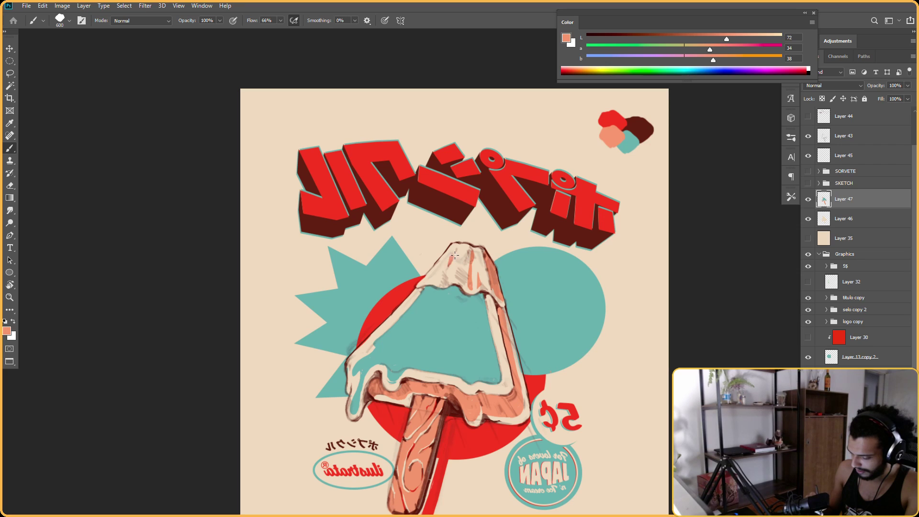
key("r")
mouse_move(443, 277)
left_mouse_down()
mouse_move(422, 422)
mouse_move(450, 463)
left_mouse_up()
key("Escape")
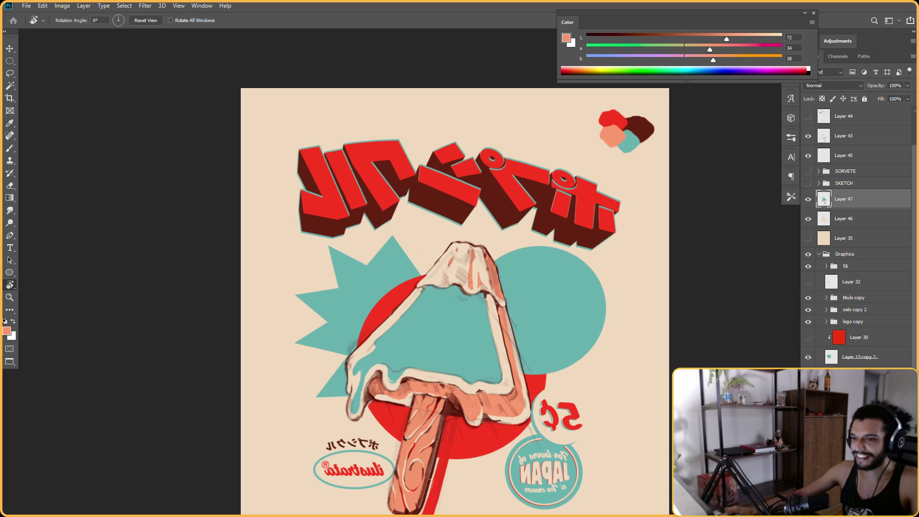
key("e")
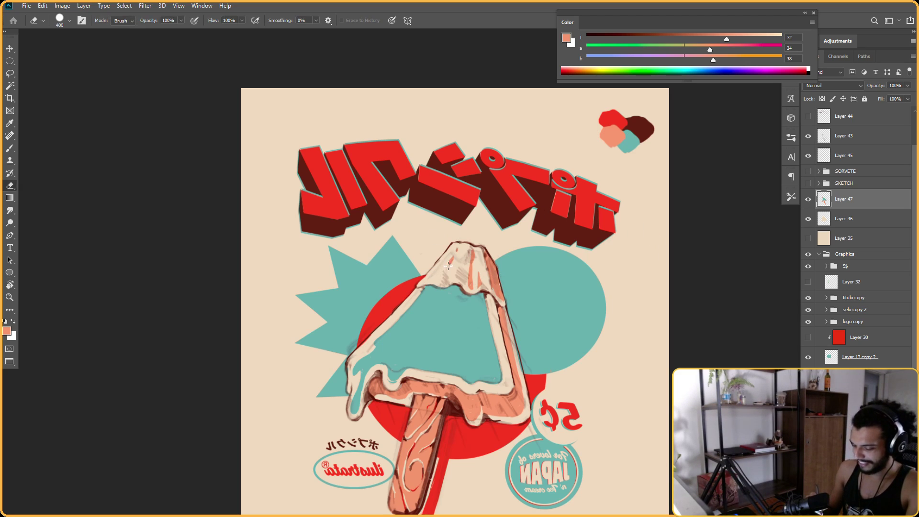
Touch up the salmon shading on the left side of the cream tip with the Brush and Eraser
key("b")
mouse_move(448, 284)
left_mouse_down()
mouse_move(441, 282)
mouse_move(484, 390)
mouse_move(545, 322)
left_mouse_up()
key("e")
key("r")
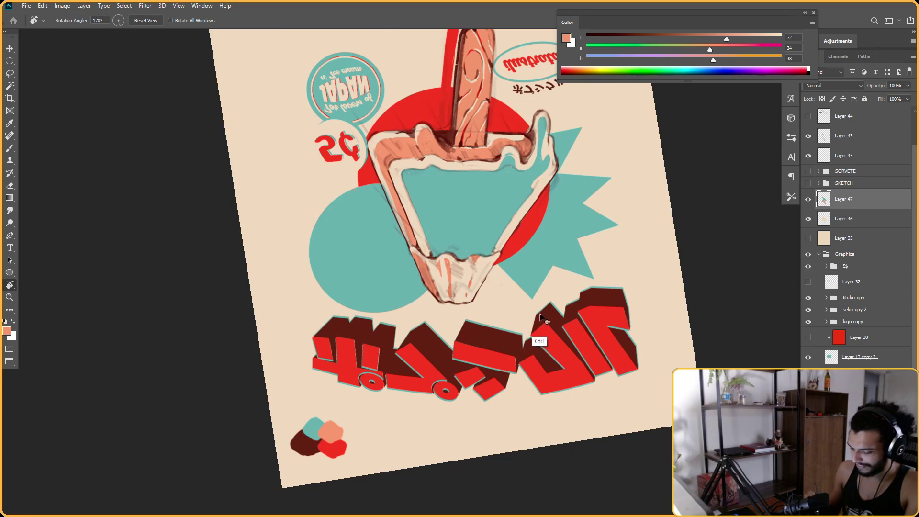
key("Escape")
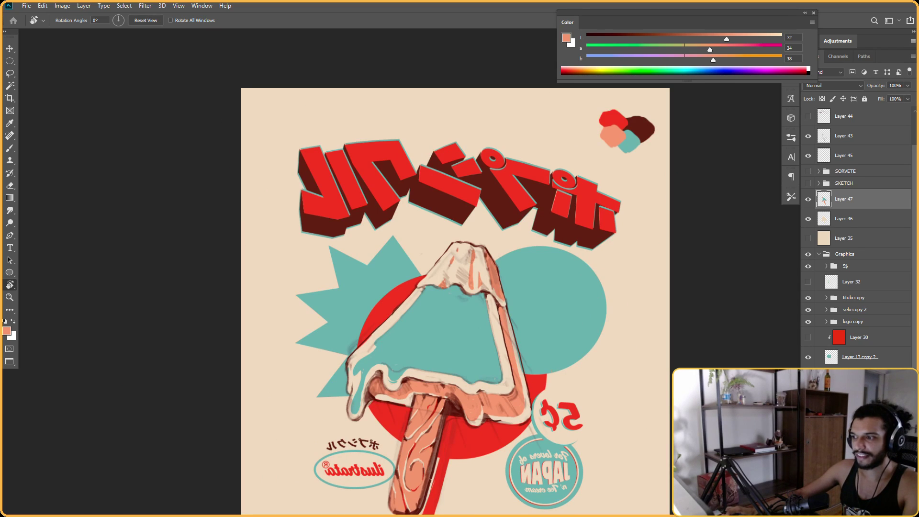
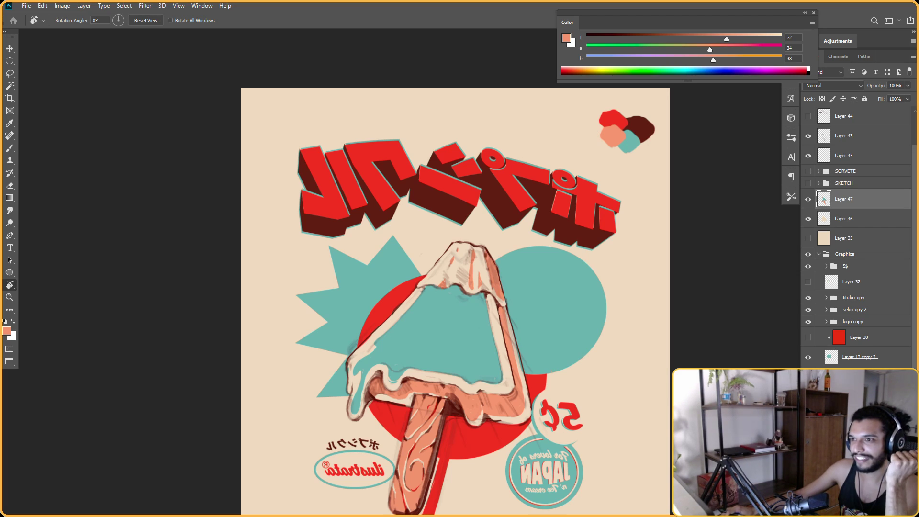
Switch to File Explorer and open portrait study 01 in the Photos viewer
left_click_drag(7, 86, 152, 75)
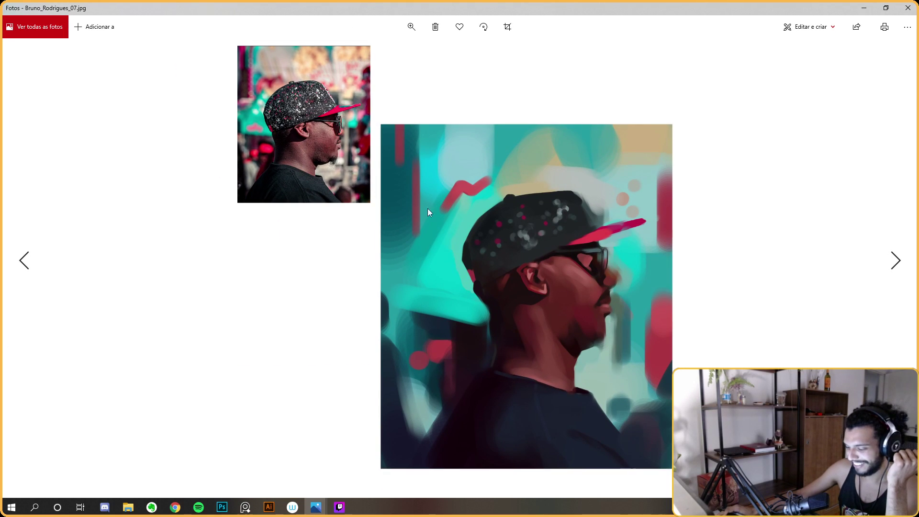
left_click(128, 507)
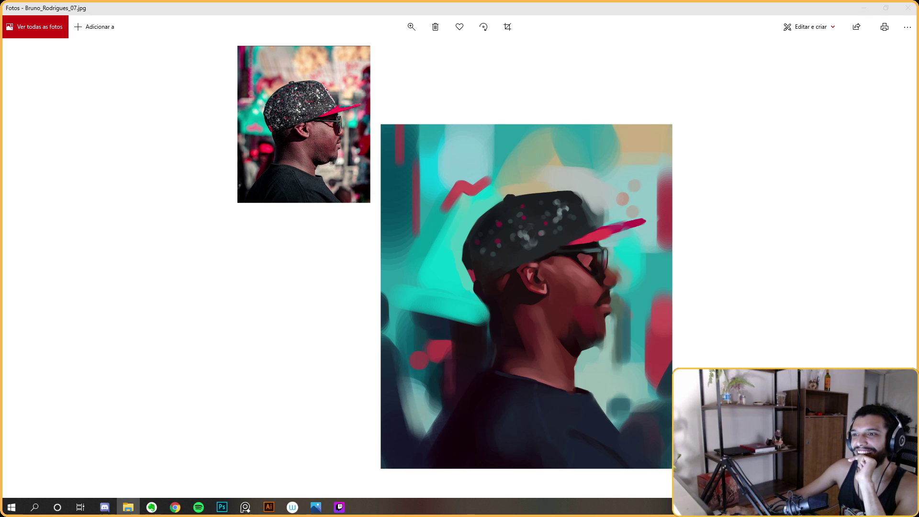
left_click(305, 157)
left_click_drag(316, 65, 357, 1)
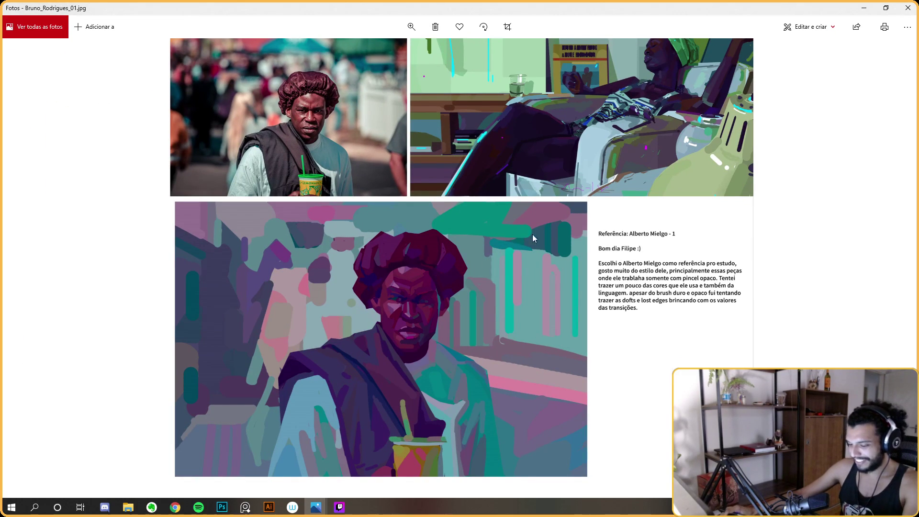
Examine the first portrait study up close against its source photo and the Alberto Mielgo reference
scroll(417, 262, "up", 2)
scroll(418, 263, "down", 2)
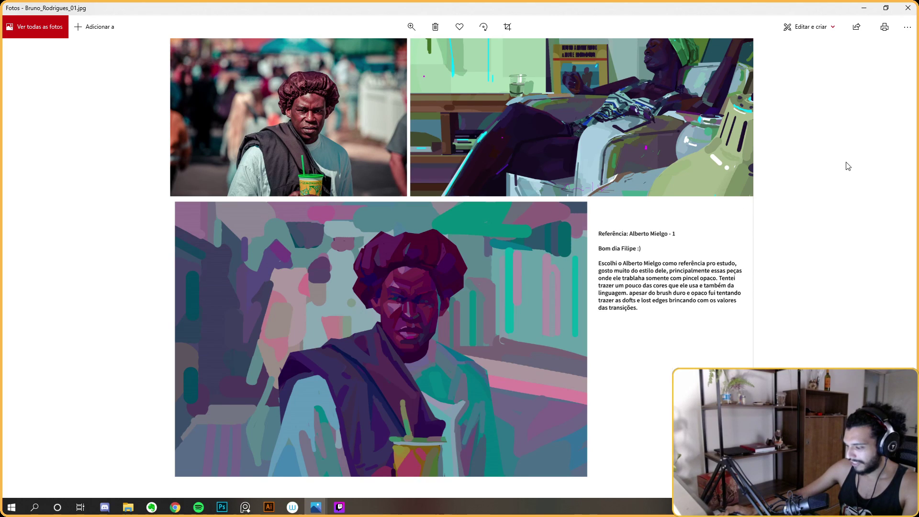
scroll(423, 127, "up", 2)
scroll(426, 201, "down", 2)
left_click_drag(428, 232, 429, 329)
scroll(435, 83, "up", 1)
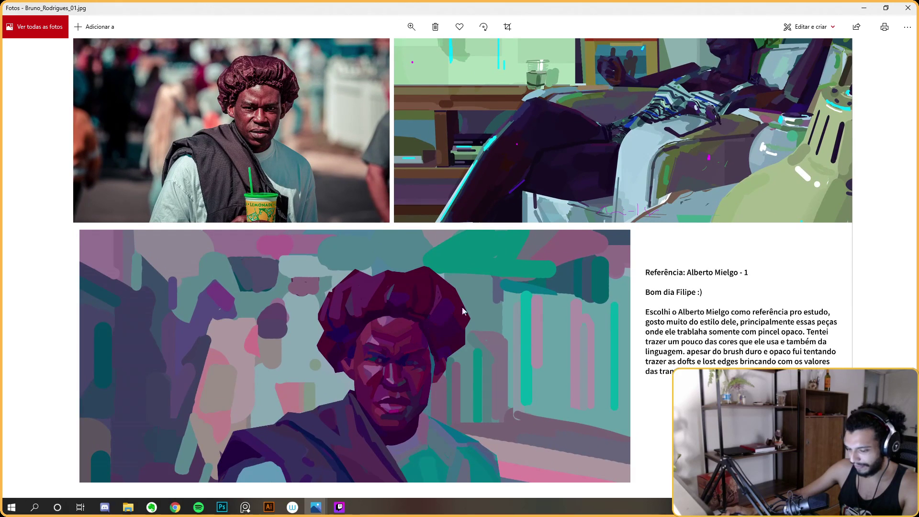
left_click_drag(515, 191, 516, 283)
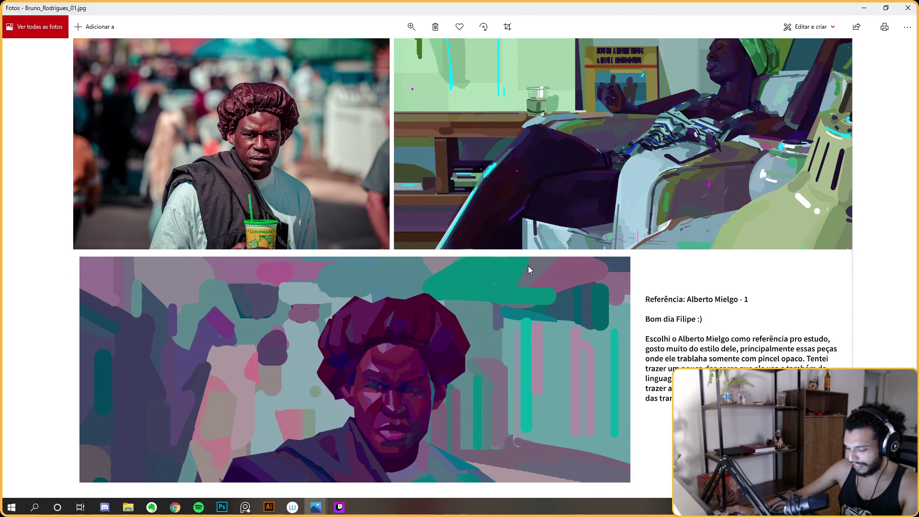
scroll(513, 88, "down", 2)
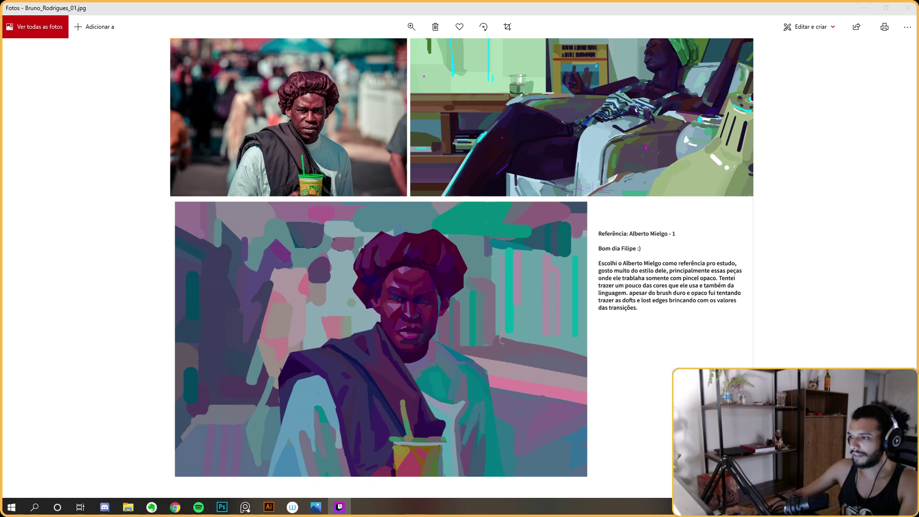
left_click(636, 385)
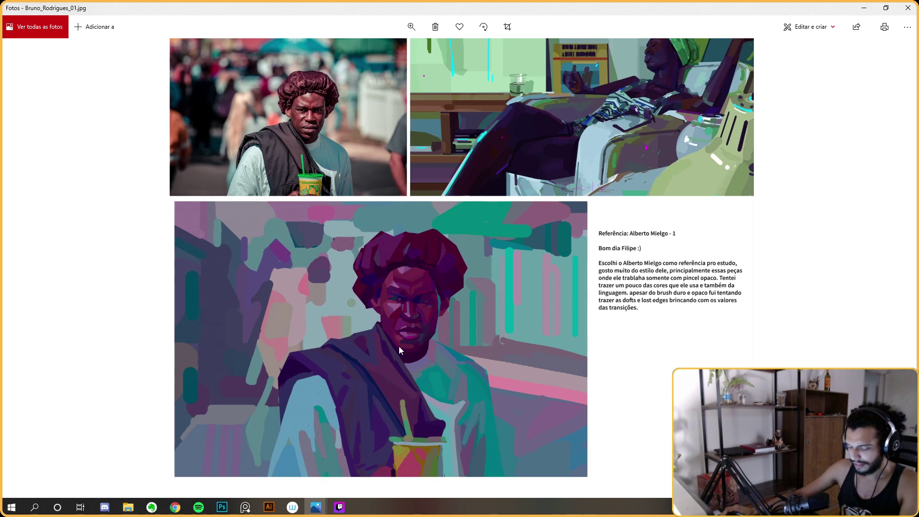
scroll(365, 323, "up", 1)
scroll(366, 323, "down", 1)
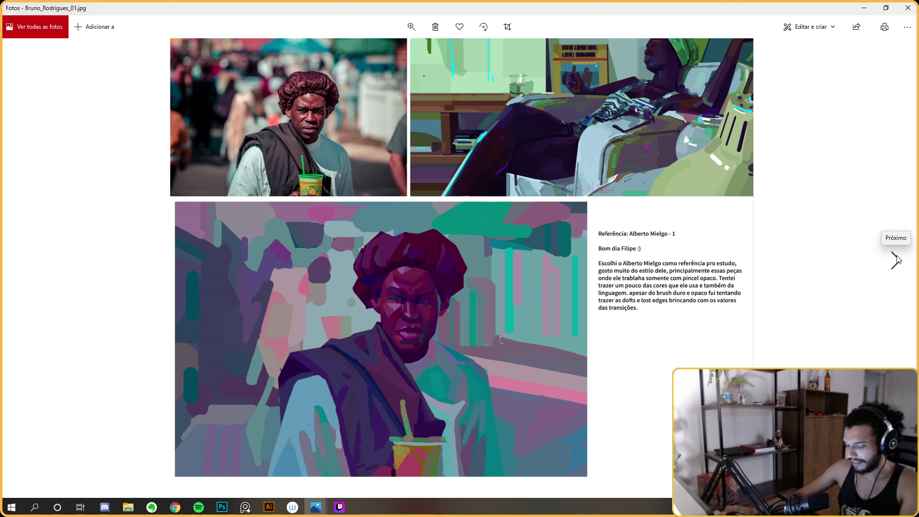
View portrait studies 02, 03 and 04 in turn and close both image windows to return to Photoshop
left_click(895, 260)
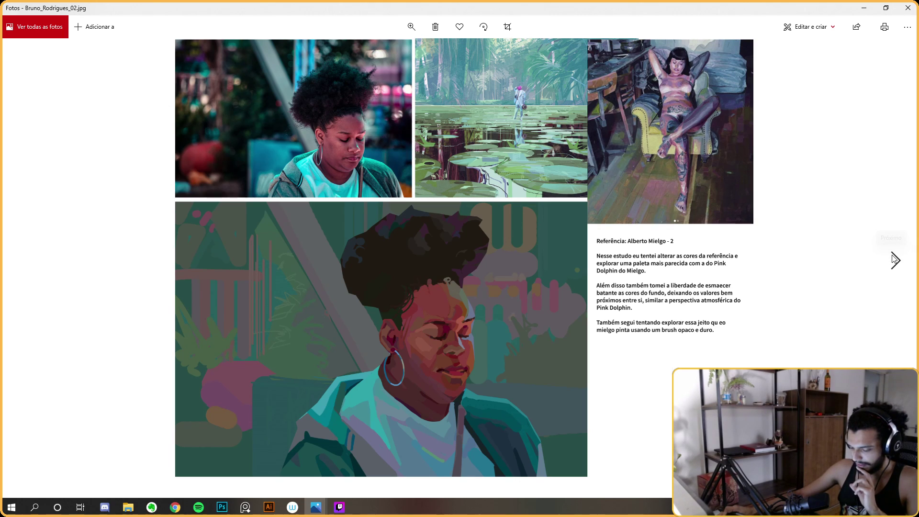
left_click(894, 259)
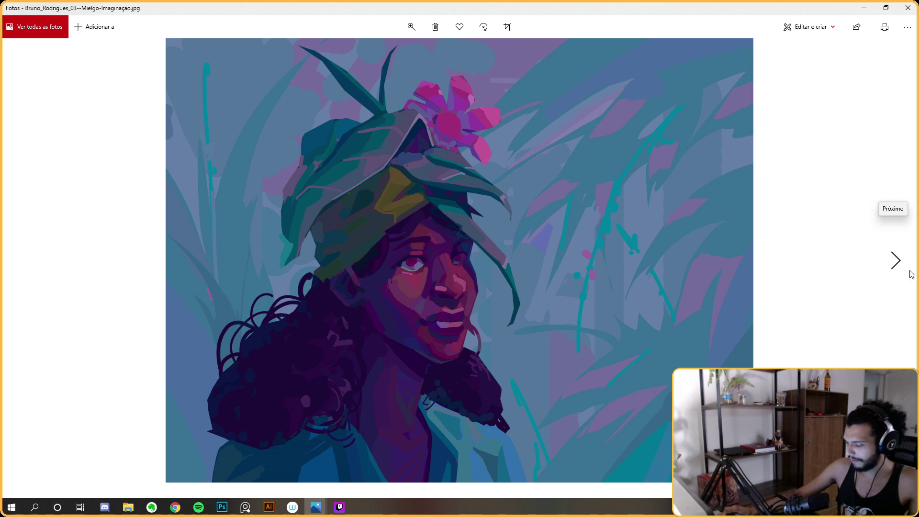
left_click(898, 263)
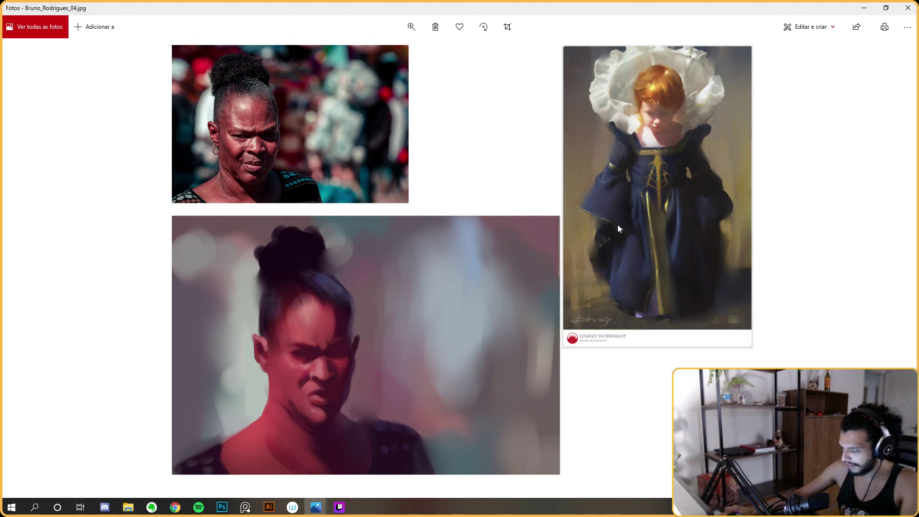
left_click(885, 8)
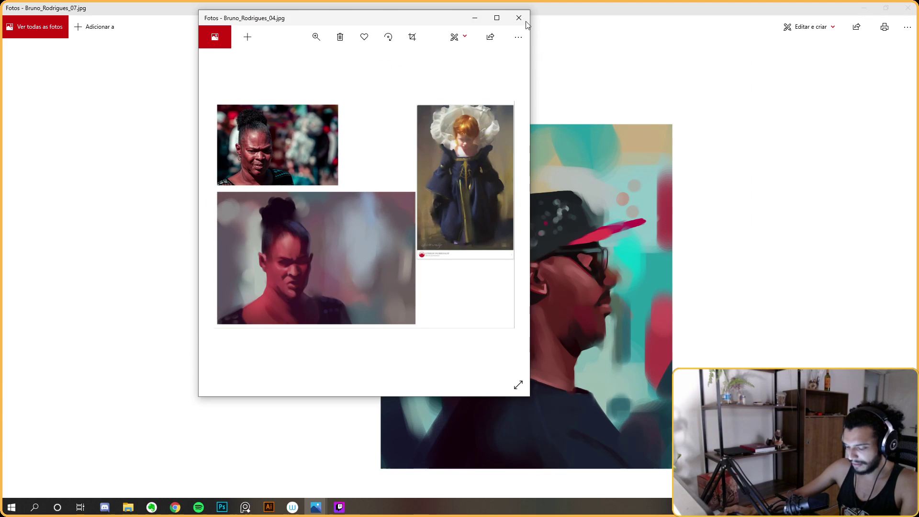
left_click(518, 18)
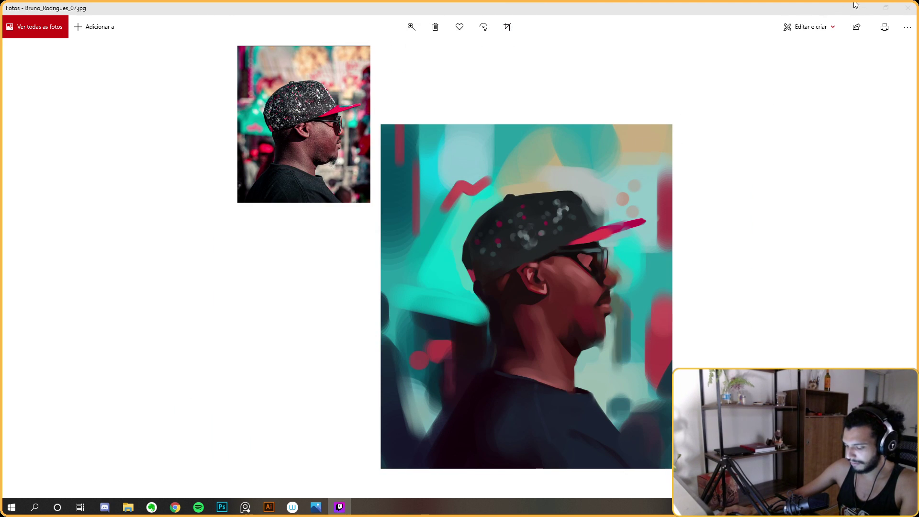
left_click(909, 6)
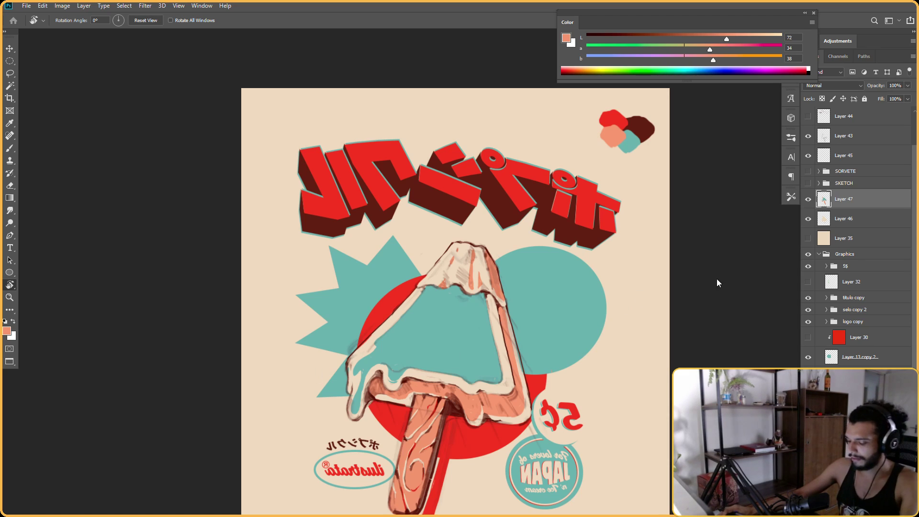
Flip the canvas horizontally to restore the poster's lettering to its readable orientation
left_click_drag(542, 392, 452, 347)
left_click_drag(353, 346, 406, 345)
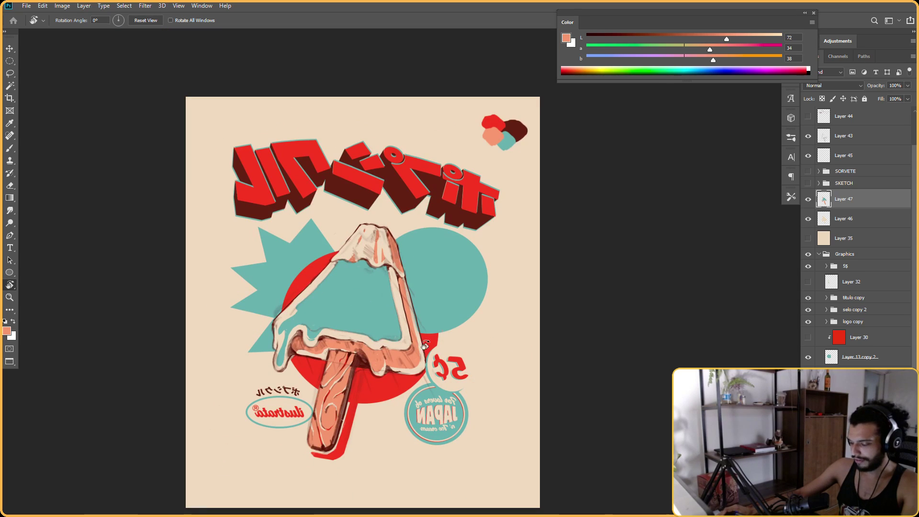
scroll(456, 310, "up", 1)
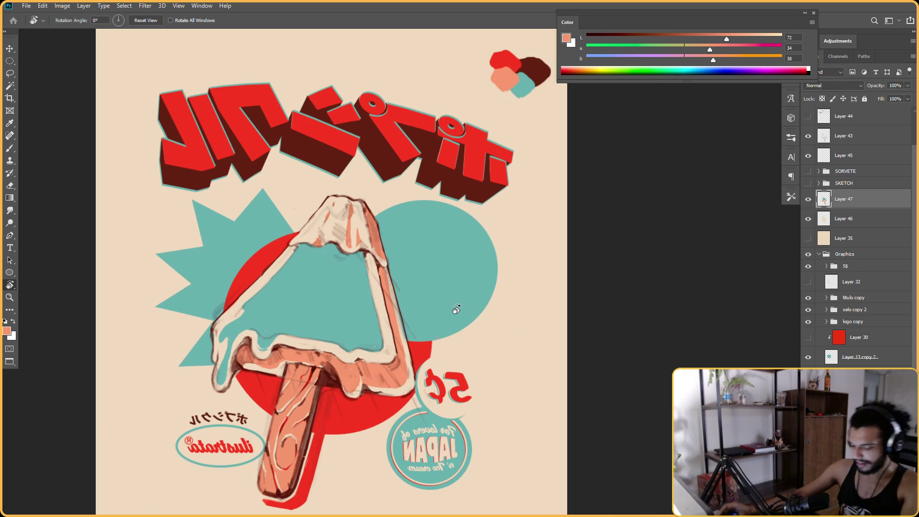
scroll(357, 278, "down", 1)
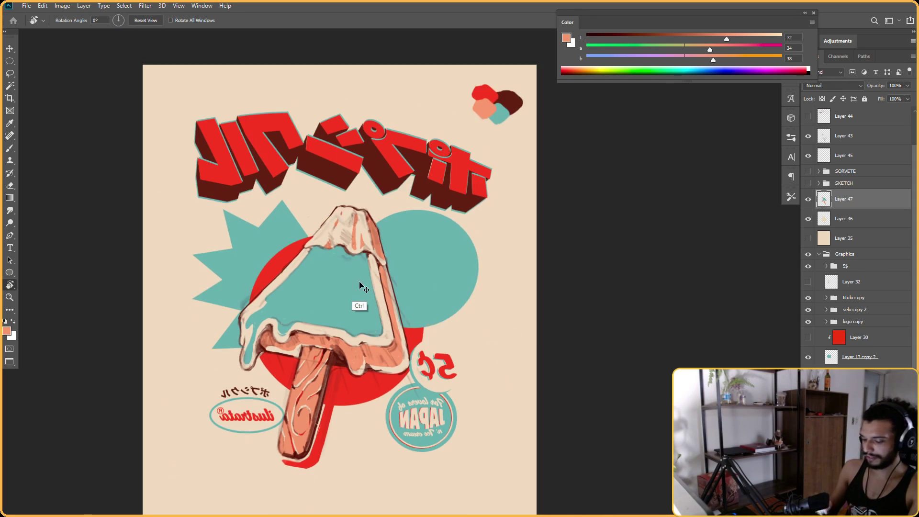
left_click_drag(536, 256, 522, 196)
key("Escape")
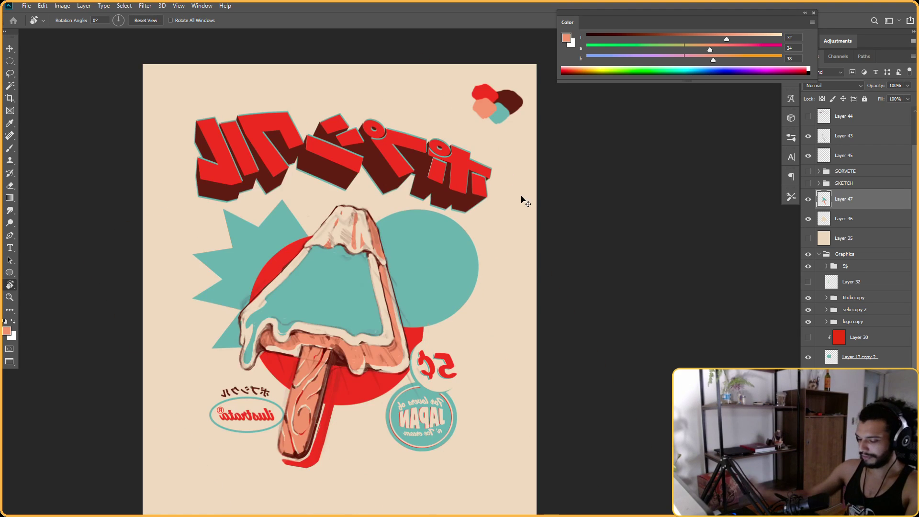
key("ctrl+shift+h")
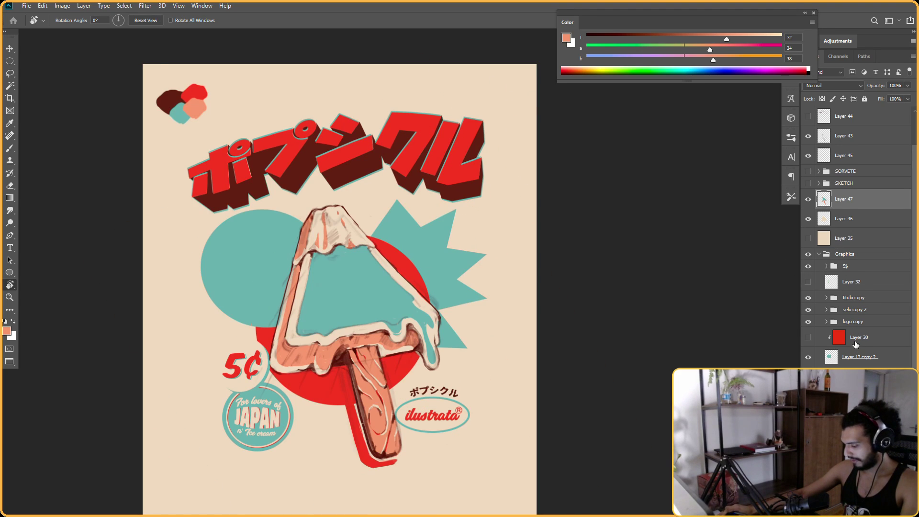
Turn the teal circle behind the popsicle red by showing Layer 30 clipped to Layer 13 copy 2
scroll(855, 345, "down", 1)
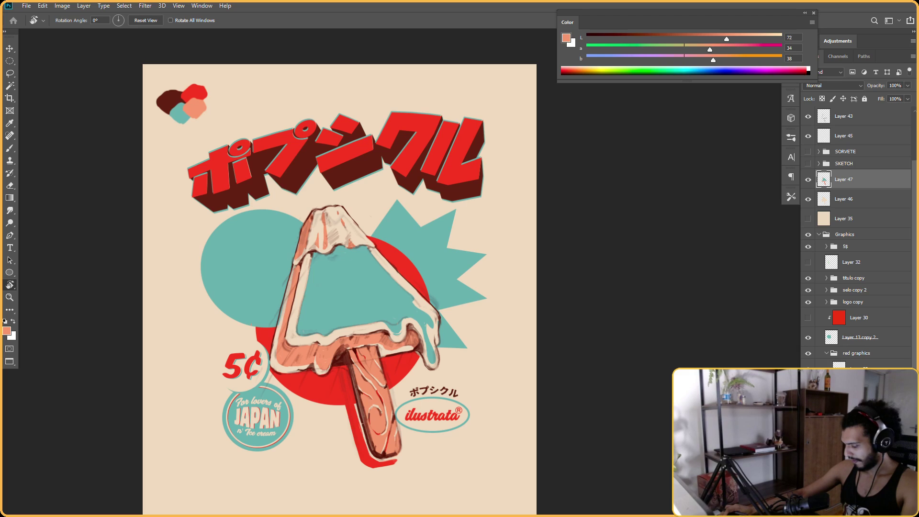
key("ctrl+z")
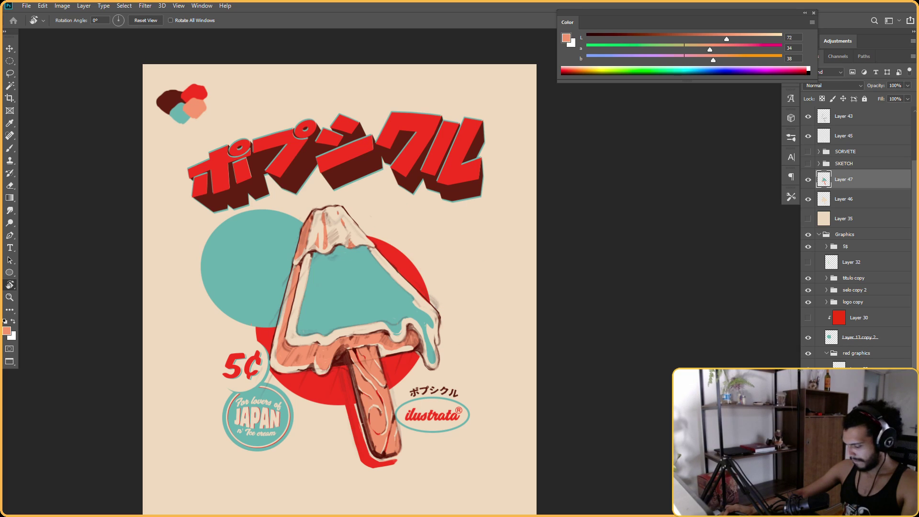
left_click(808, 378)
left_click(809, 338)
left_click(808, 338)
left_click(845, 341)
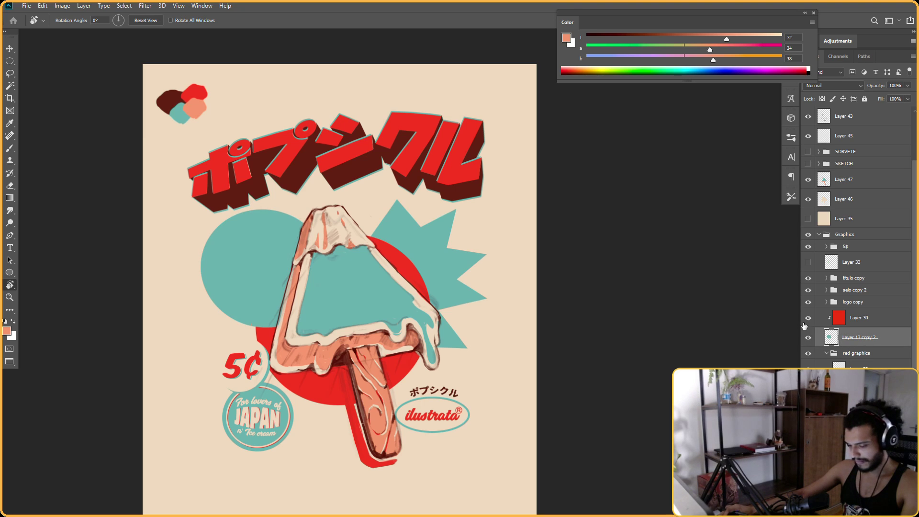
left_click(808, 318)
Check the composition with the red circle by mirroring the canvas and flipping it back
left_click_drag(397, 260, 416, 260)
left_click_drag(536, 314, 492, 269)
key("Escape")
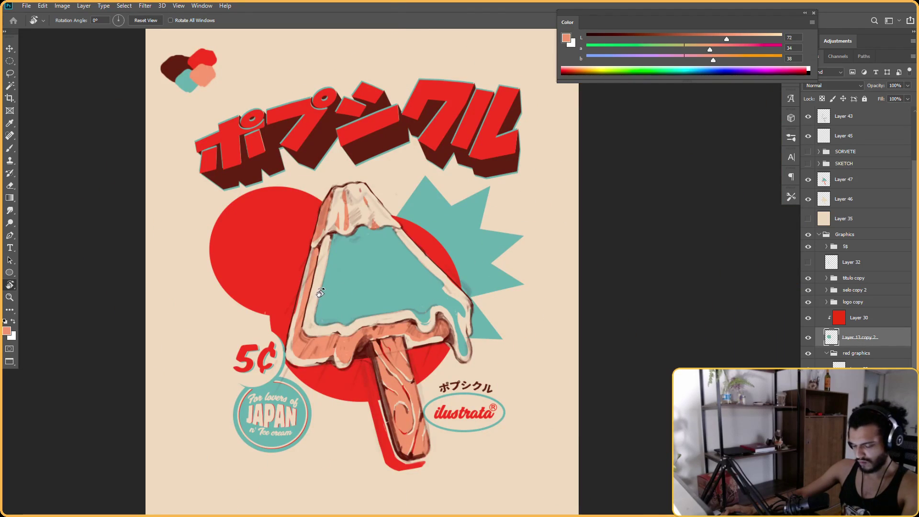
scroll(319, 293, "down", 1)
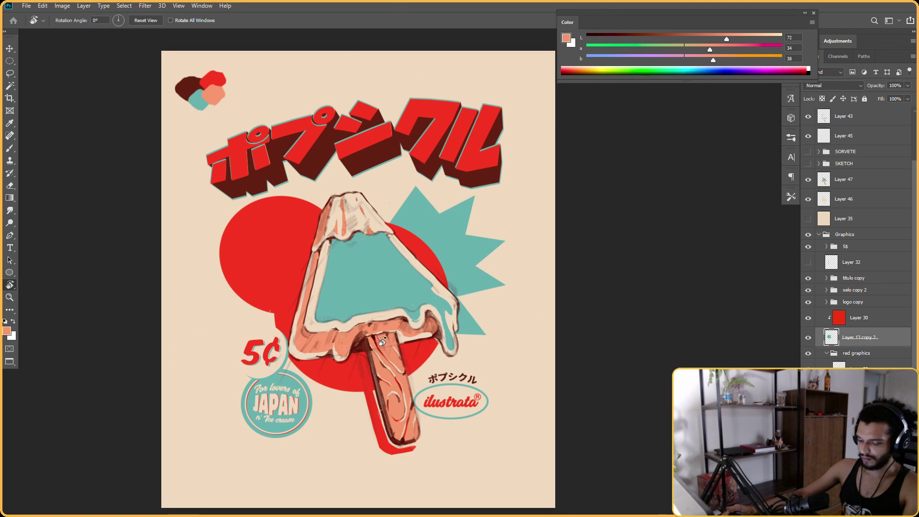
scroll(382, 341, "up", 1)
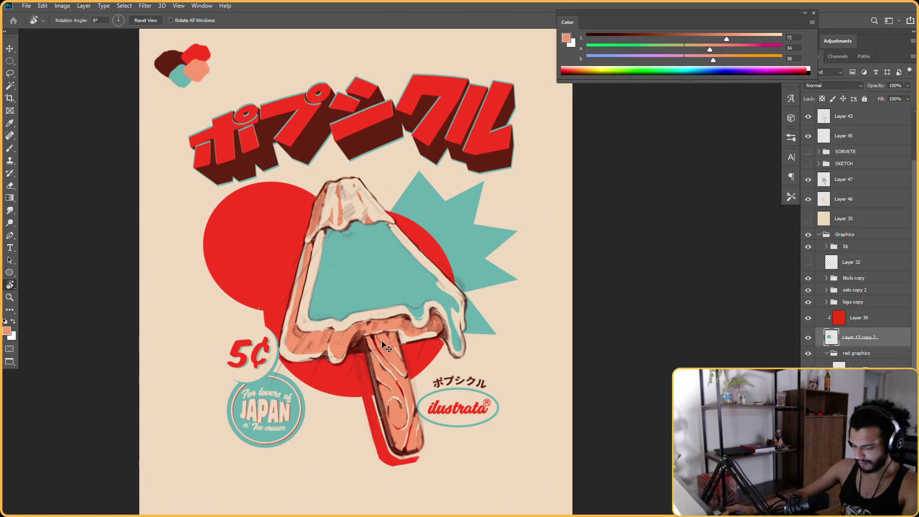
key("ctrl+shift+h")
key("ctrl+shift+h")
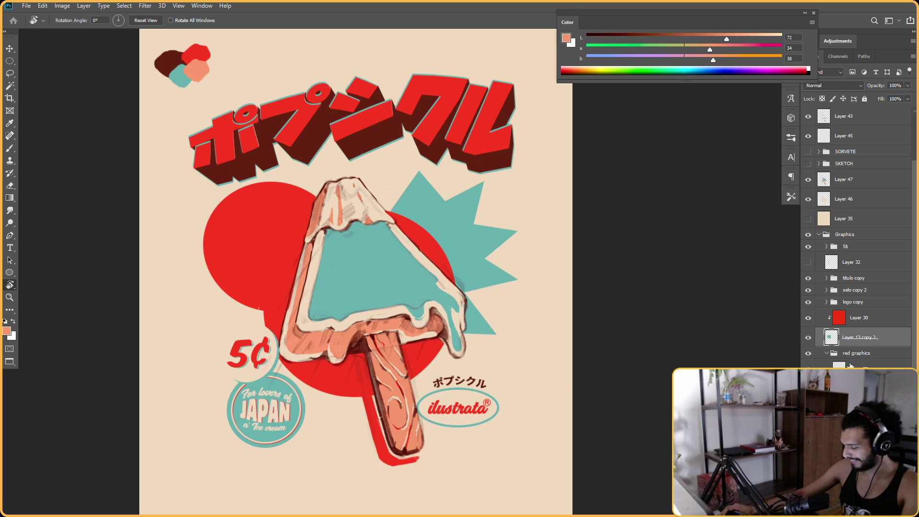
Add a new layer directly above Layer 46 and sample the poster's beige background as the Brush colour
scroll(850, 354, "down", 1)
scroll(851, 336, "up", 3)
left_click(844, 257)
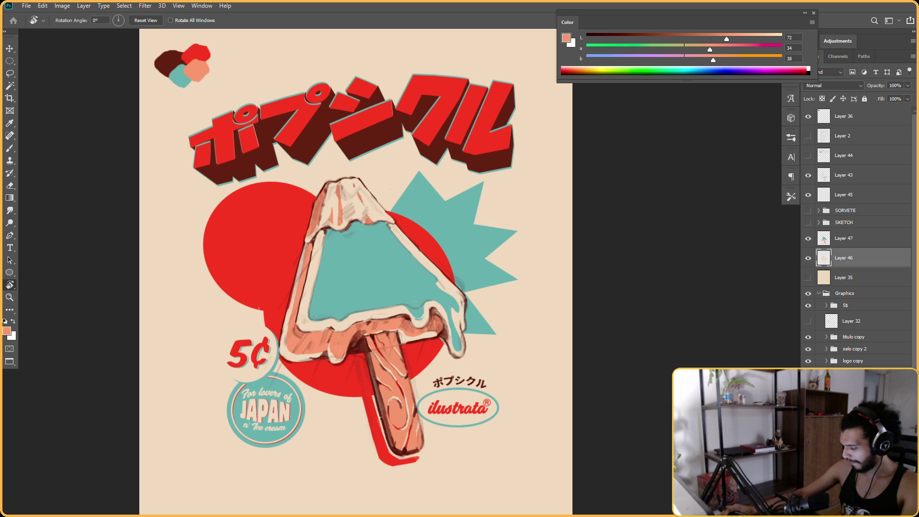
key("ctrl+shift+alt+n")
key("b")
left_click(537, 258, "alt")
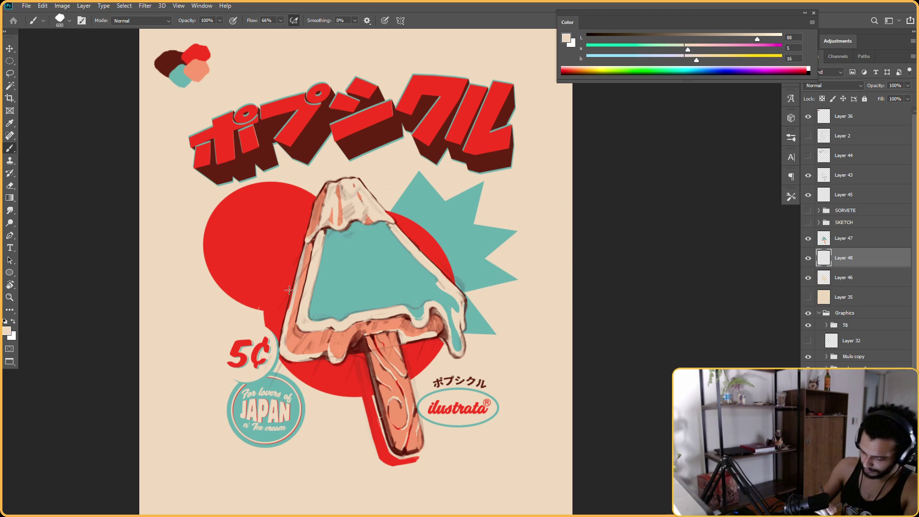
Paint a beige outline along the popsicle's left edge where it overlaps the red circles, undoing stray strokes
left_click_drag(289, 293, 311, 207)
key("r")
left_click_drag(484, 196, 361, 128)
key("b")
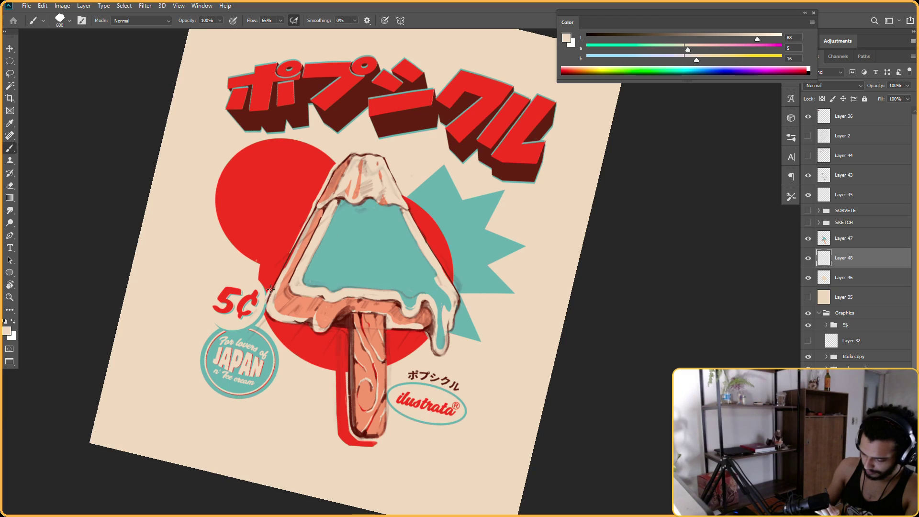
left_click_drag(266, 296, 295, 233)
key("ctrl+z")
key("Escape")
key("ctrl+z")
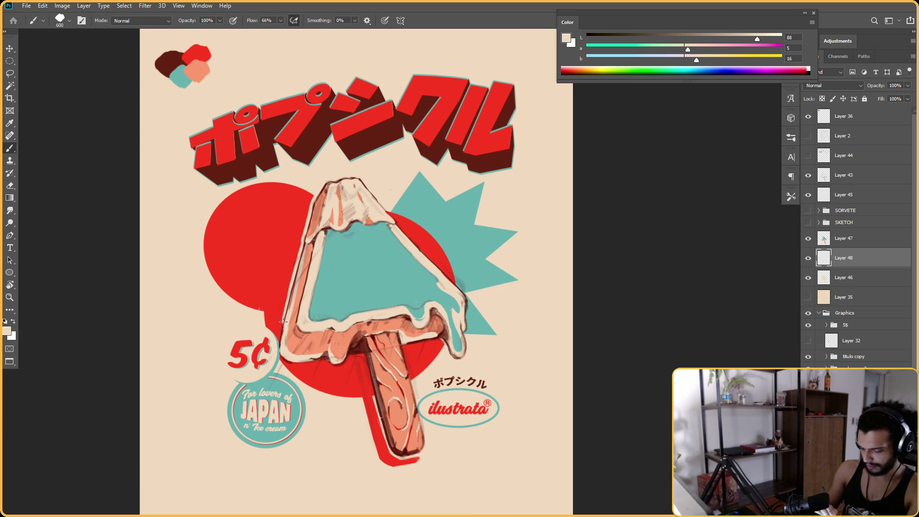
left_click_drag(359, 225, 501, 162)
key("r")
key("Escape")
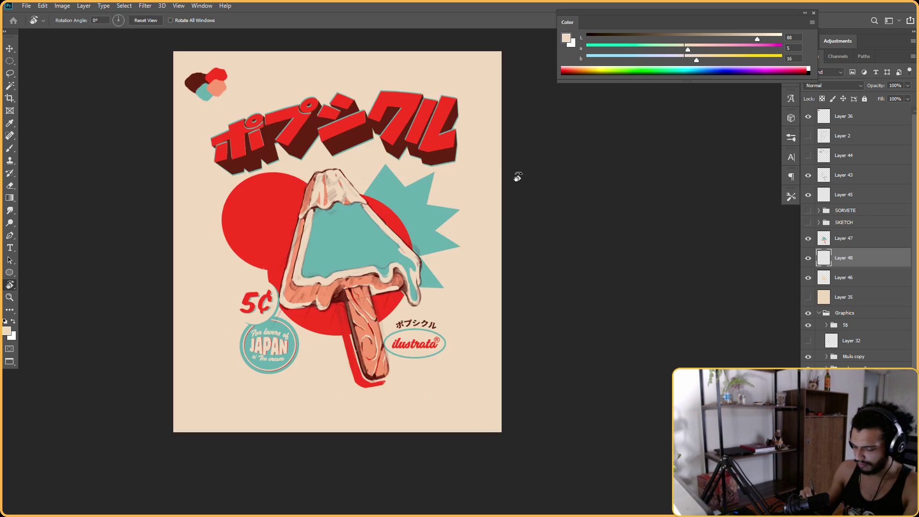
left_click_drag(498, 266, 511, 196)
left_click_drag(494, 282, 518, 185)
left_click_drag(517, 186, 493, 157)
key("b")
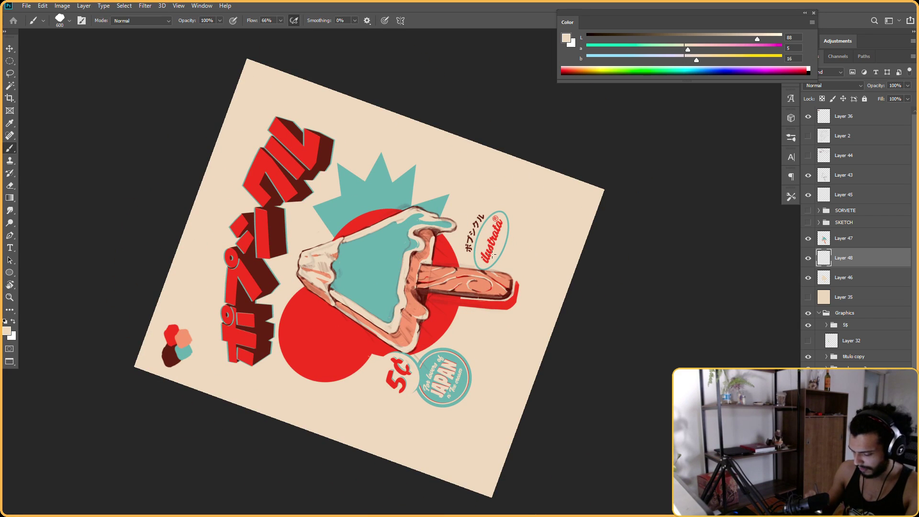
key("Escape")
key("r")
left_click_drag(570, 212, 578, 253)
key("b")
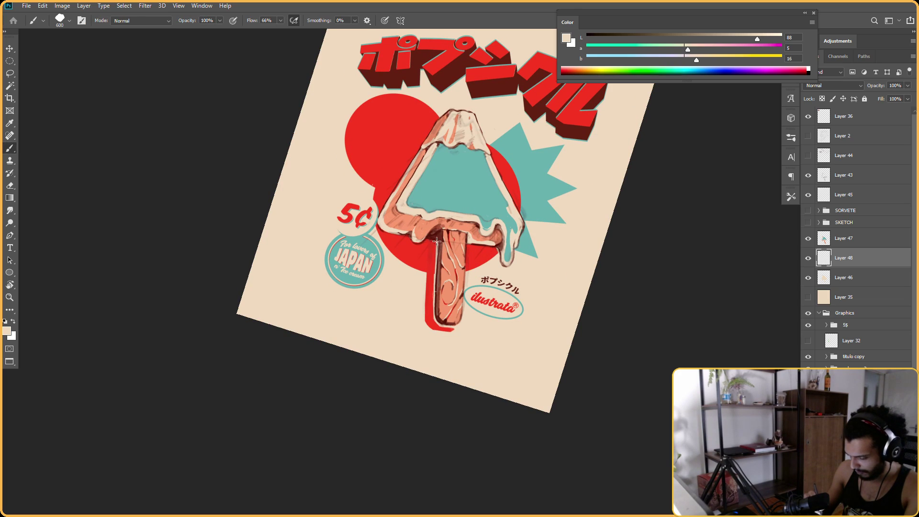
key("r")
mouse_move(437, 241)
left_mouse_down()
mouse_move(612, 268)
mouse_move(632, 259)
mouse_move(478, 109)
left_mouse_up()
key("Escape")
scroll(525, 179, "up", 1)
left_click_drag(525, 167, 482, 216)
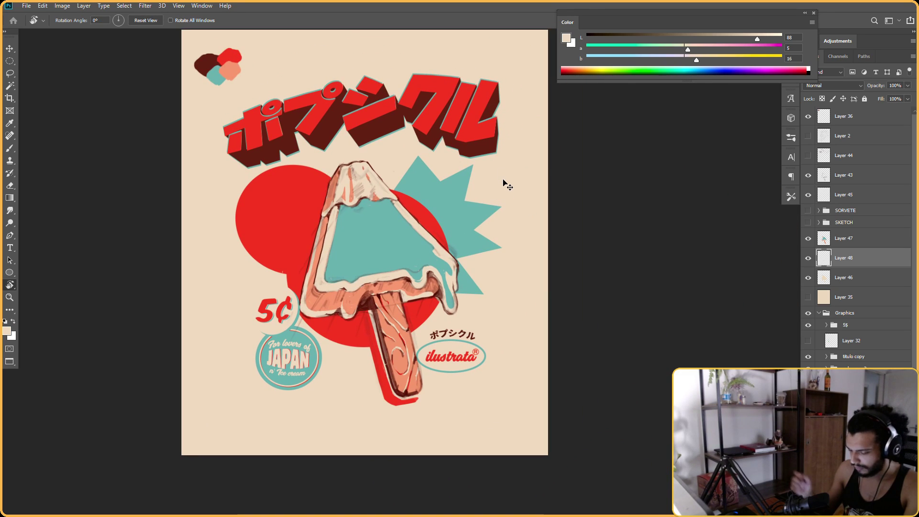
Check the composition by mirroring the canvas and flipping it back, and compare it with the last change undone and restored
left_click_drag(546, 174, 516, 180)
key("ctrl+shift+h")
key("ctrl+shift+h")
scroll(521, 189, "up", 1)
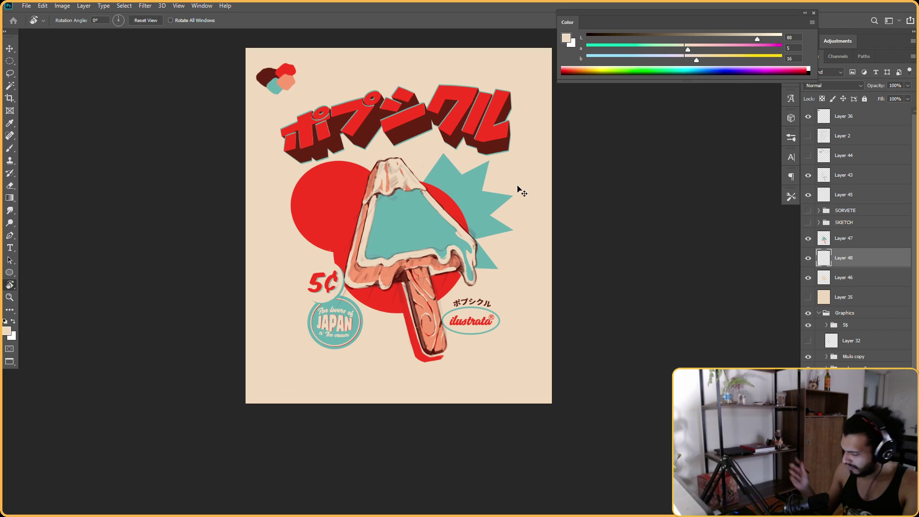
key("ctrl+z")
key("ctrl+shift+z")
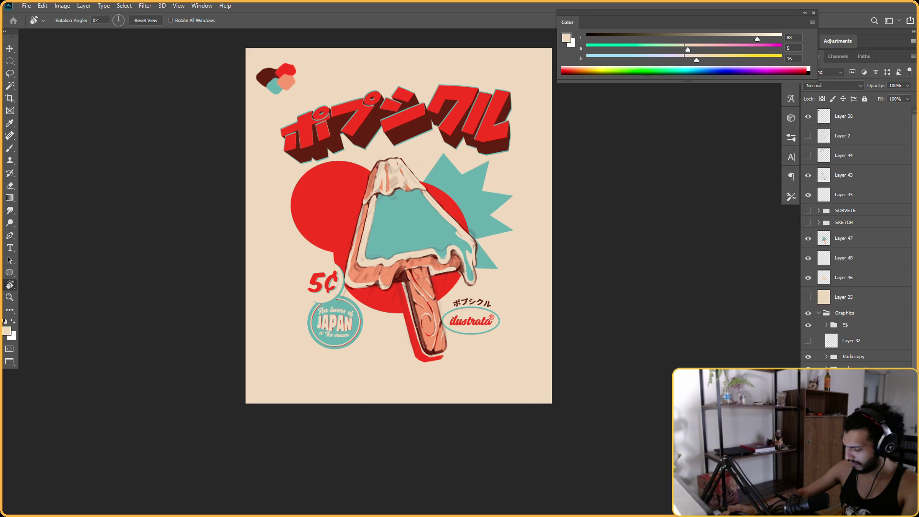
Choose the TrueGrit - Halftone 4C - MedOffset brush from the Halftones and noises set, sized 5000 px
key("b")
right_click(515, 266)
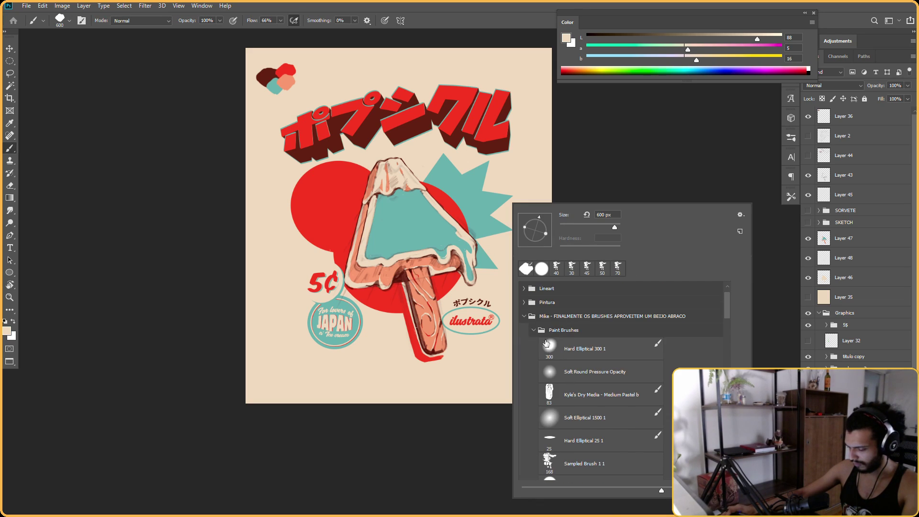
left_click(534, 330)
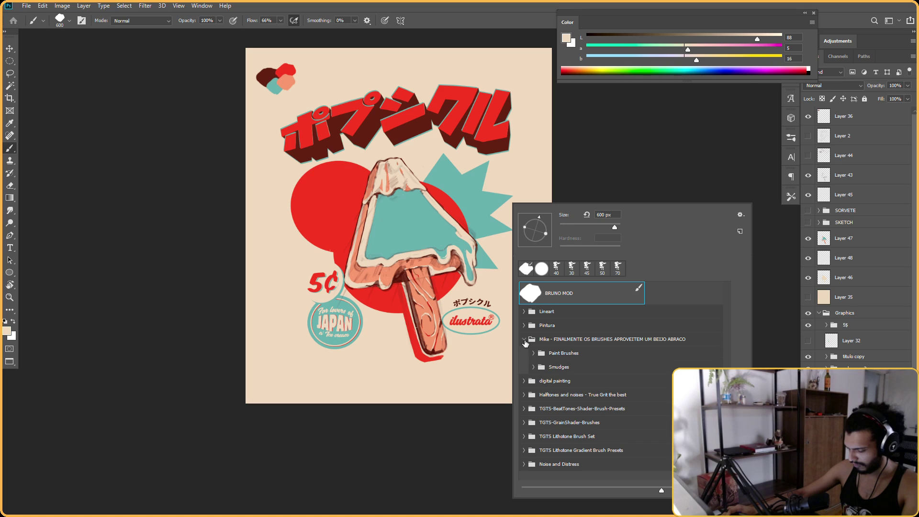
left_click(525, 341)
left_click(527, 368)
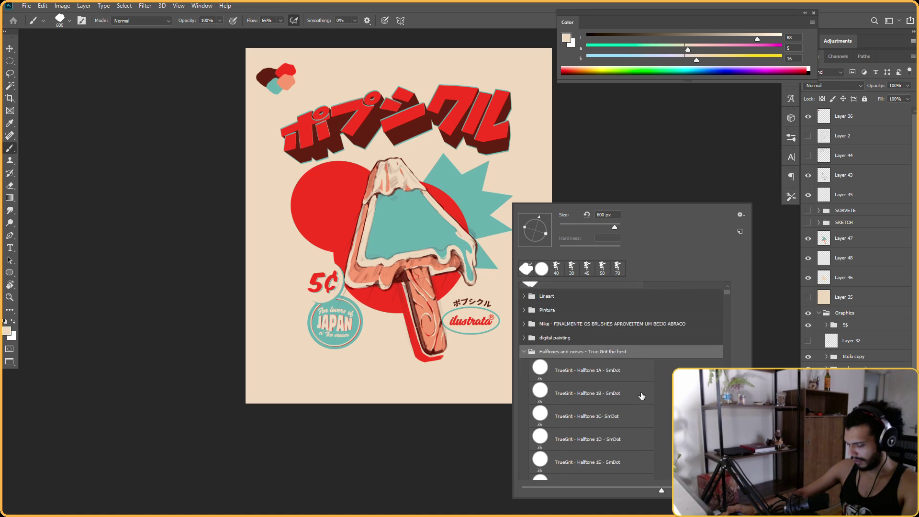
scroll(642, 396, "down", 3)
left_click_drag(727, 297, 731, 328)
scroll(733, 332, "down", 5)
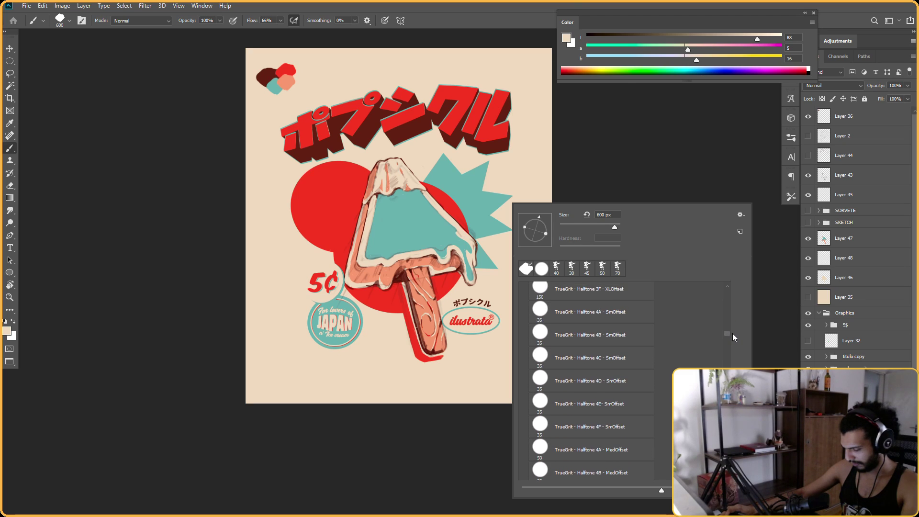
scroll(641, 370, "down", 1)
left_click(633, 388)
left_click(654, 180)
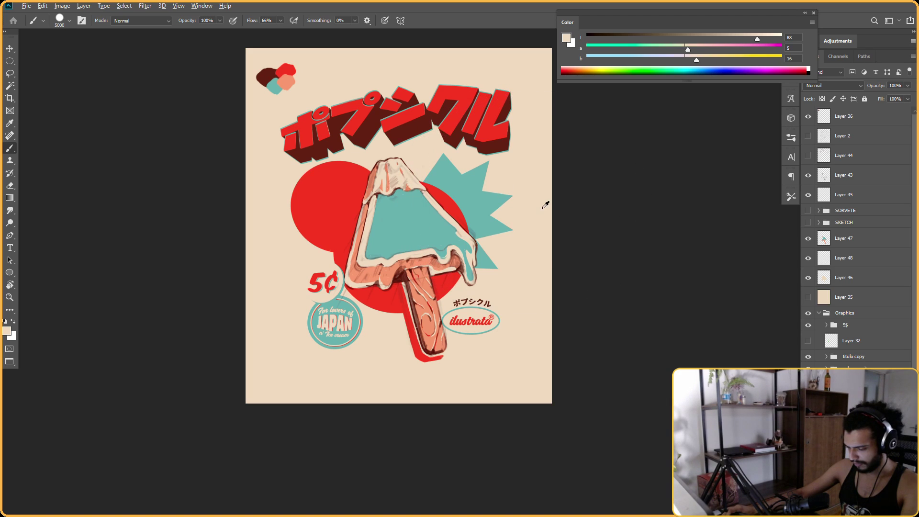
Paint beige halftone grain over the upper-left red circle on Layer 49 clipped above Layer 30, with Brush flow at 100%
left_click(351, 213)
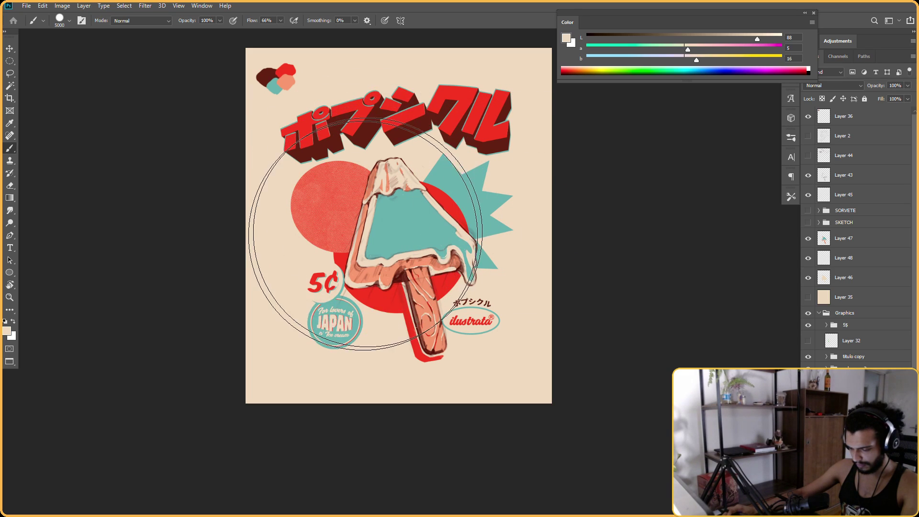
left_click_drag(281, 21, 302, 36)
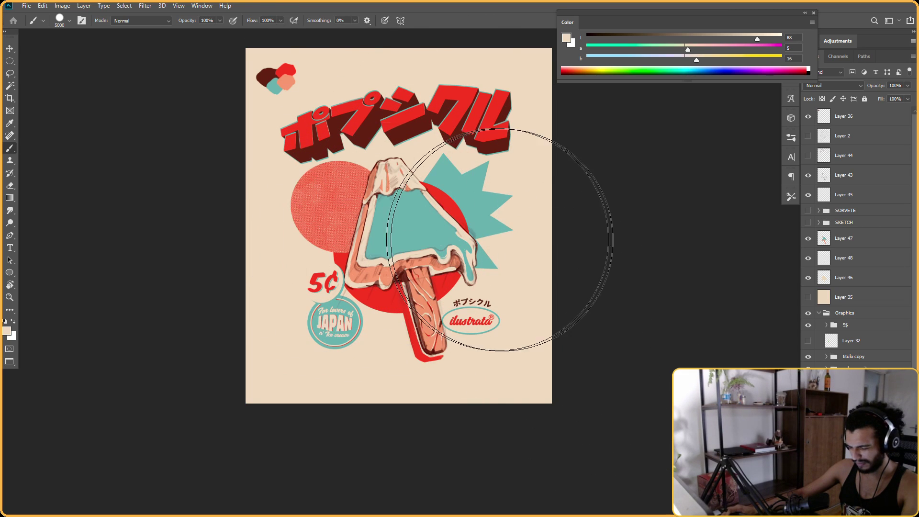
Examine the textured red circle against the rest of the poster at close and distant zoom levels
scroll(421, 284, "up", 4)
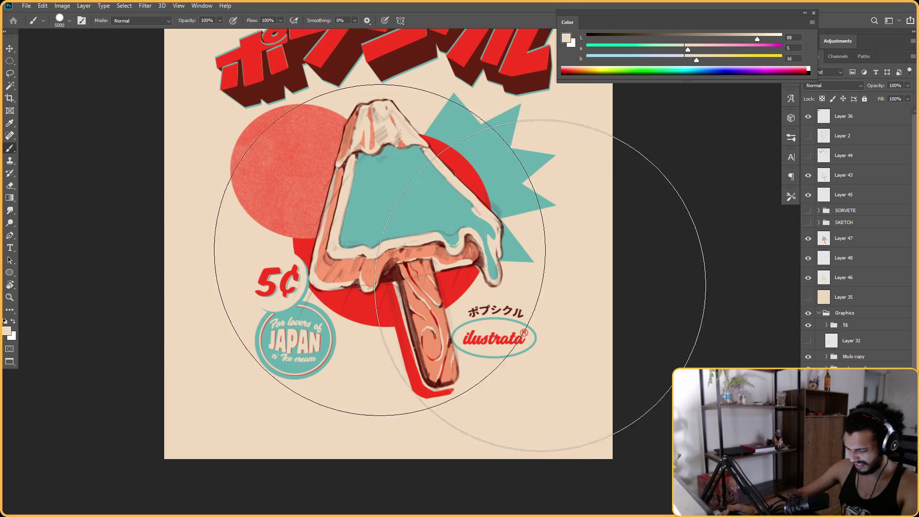
scroll(540, 286, "down", 1)
key("r")
left_click_drag(524, 283, 497, 243)
key("Escape")
left_click_drag(485, 225, 444, 210)
key("Escape")
scroll(372, 205, "down", 6)
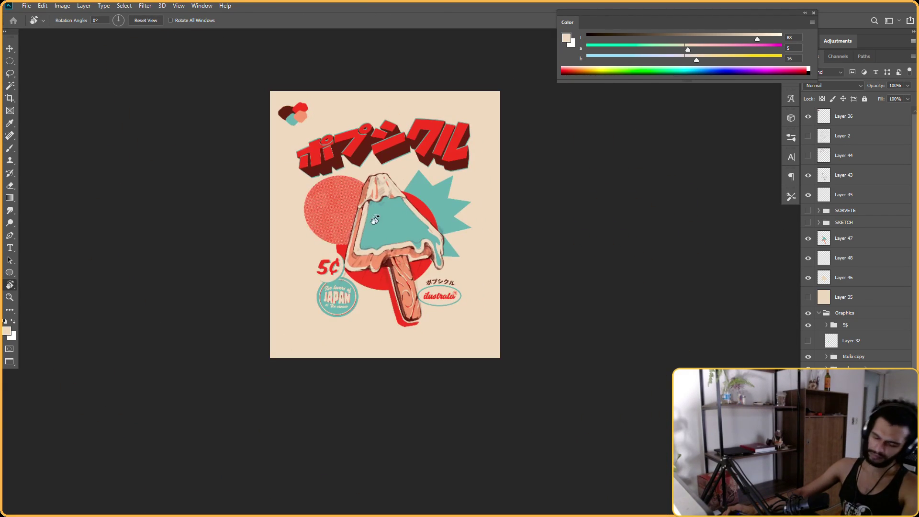
scroll(375, 232, "up", 1)
scroll(857, 239, "down", 4)
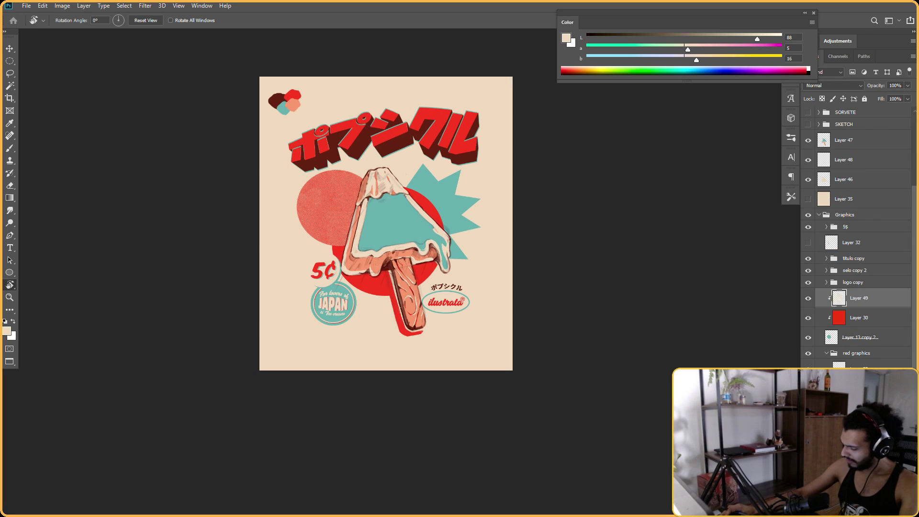
scroll(833, 359, "up", 2)
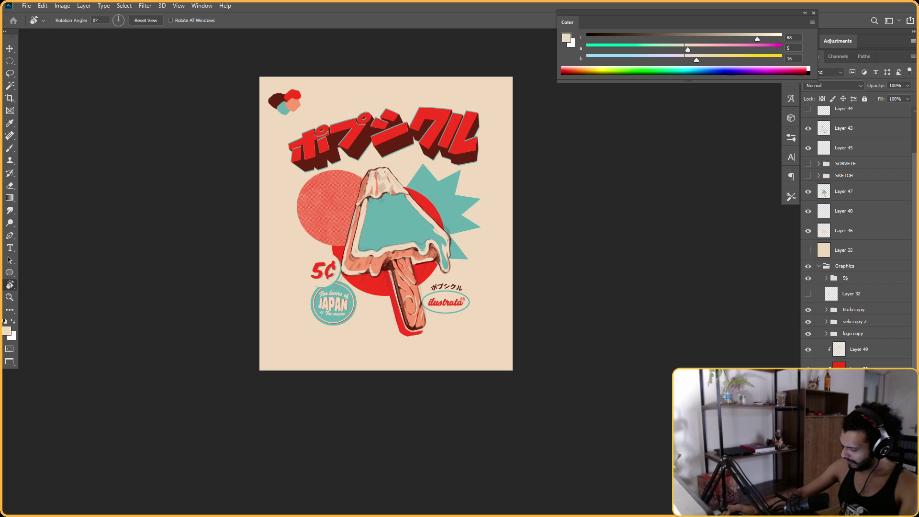
Compare the poster with and without the beige grain by hiding Layer 49 and showing it again
key("b")
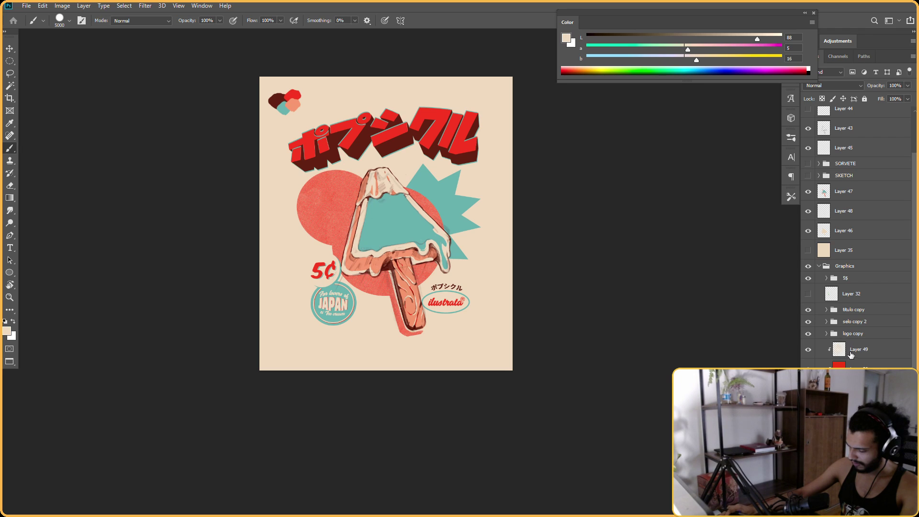
left_click(846, 350)
left_click(807, 349)
key("r")
left_click_drag(573, 255, 477, 183)
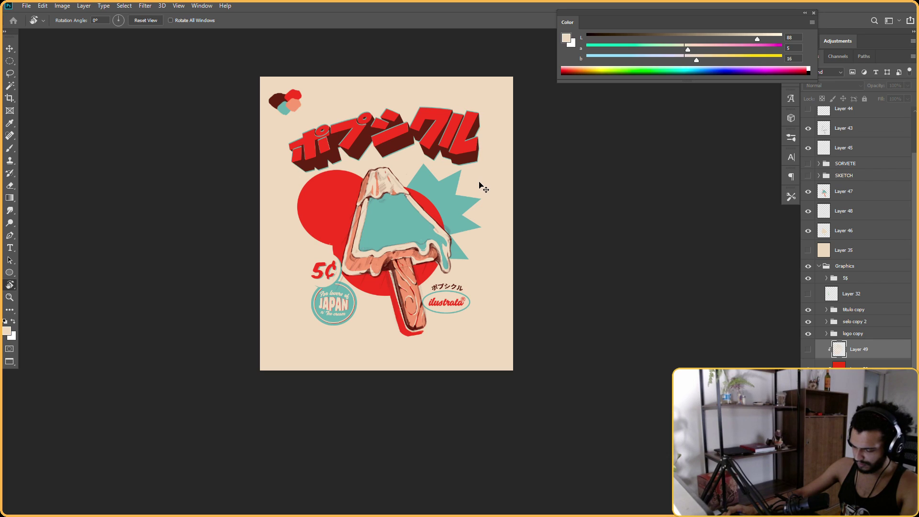
left_click(808, 350)
left_click_drag(444, 236, 498, 240)
left_click_drag(517, 246, 324, 225)
key("Escape")
Judge the textured circle's balance in the composition up close, from afar and with the canvas mirrored and flipped back
scroll(323, 225, "up", 4)
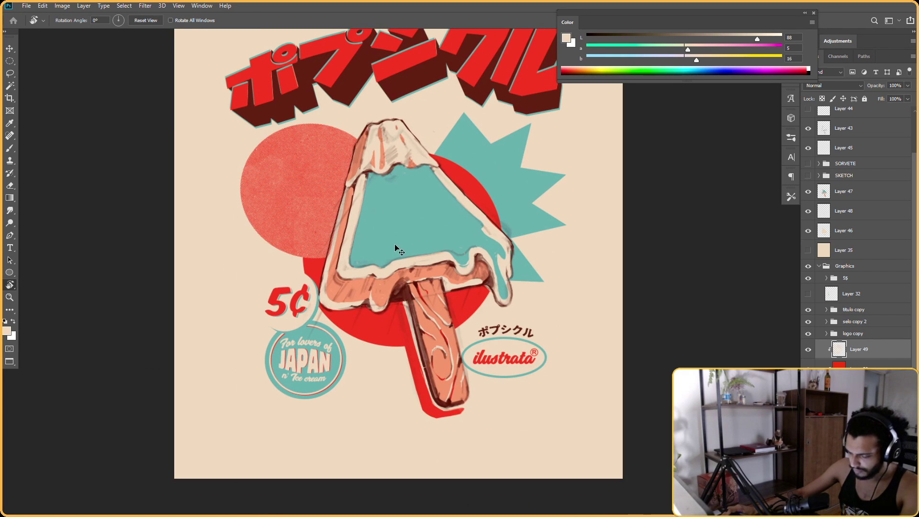
scroll(395, 234, "down", 1)
left_click_drag(574, 249, 463, 205)
key("Escape")
scroll(447, 230, "down", 7)
scroll(446, 231, "down", 5)
scroll(446, 231, "up", 6)
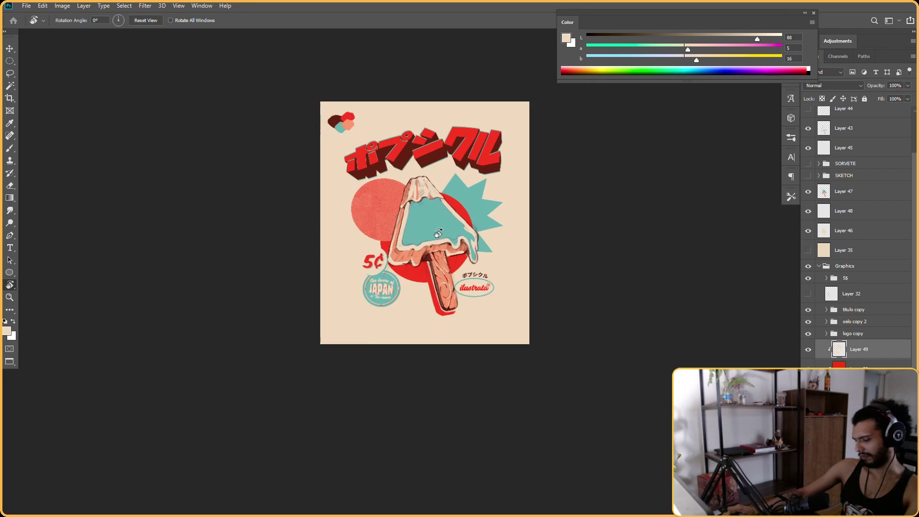
key("ctrl+shift+h")
key("ctrl+shift+h")
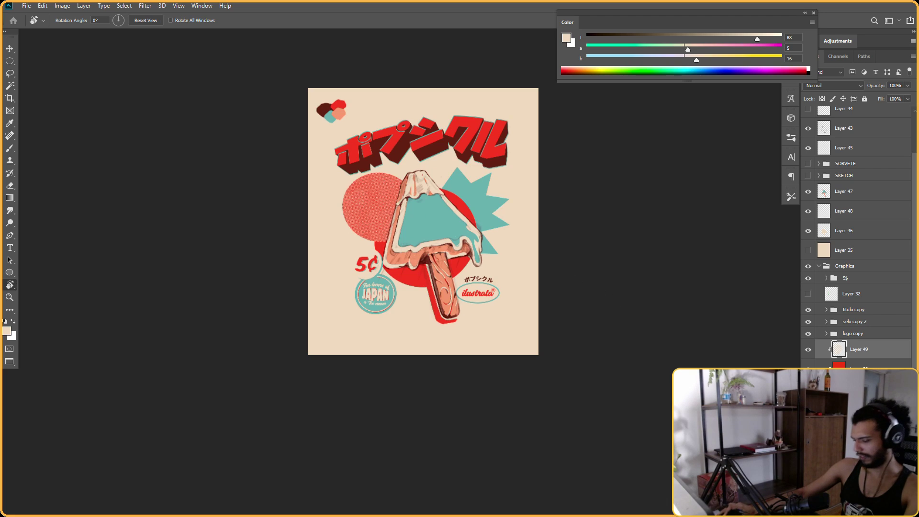
Select Layer 43 and sample the dark brown shadow where the popsicle meets its stick as the Brush colour
scroll(878, 290, "up", 1)
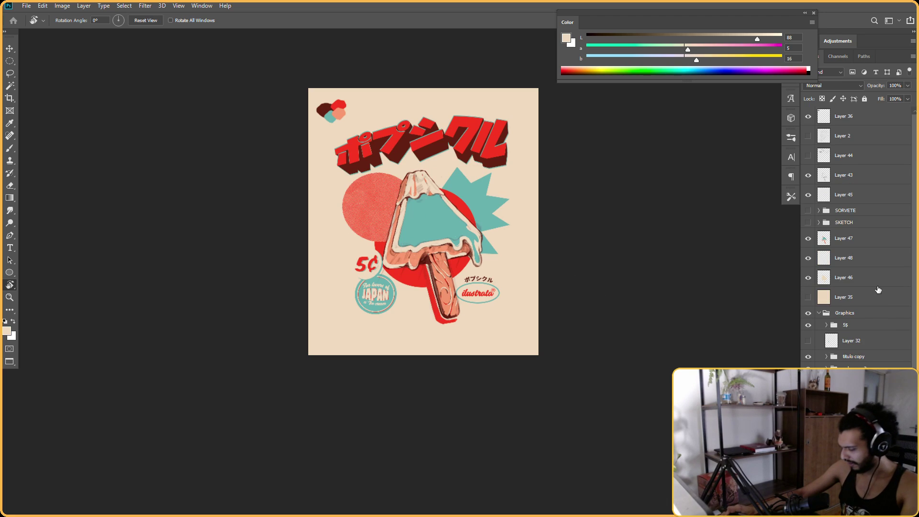
left_click(835, 174)
key("b")
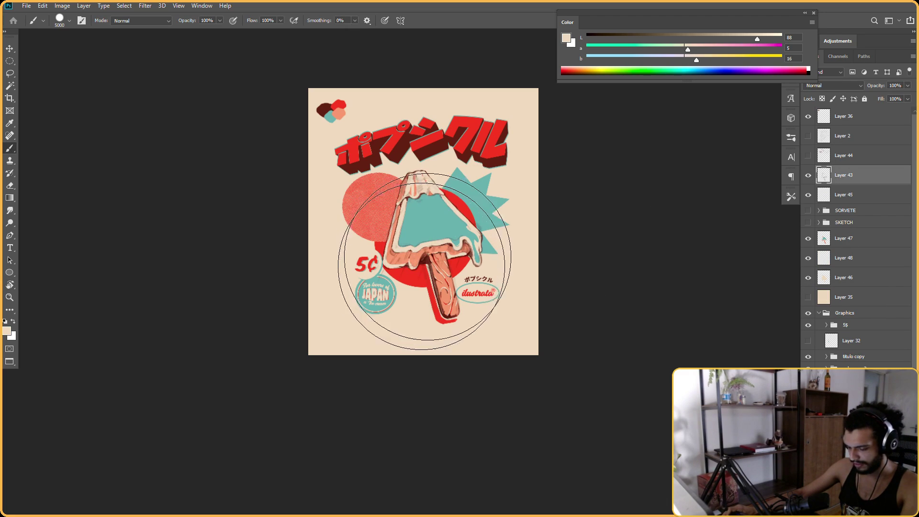
scroll(421, 265, "up", 2)
left_click(412, 293, "alt")
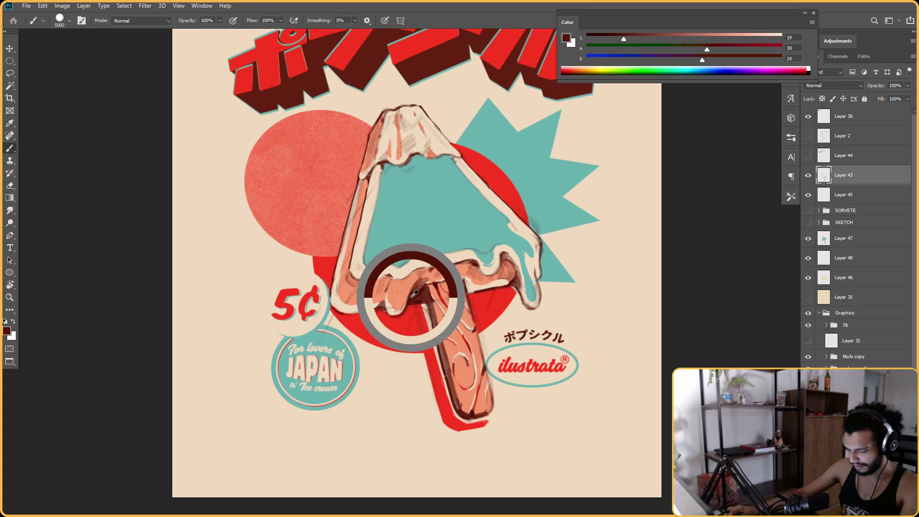
Switch the Brush to BRUNO MOD and reduce its size to 400 px
right_click(382, 255)
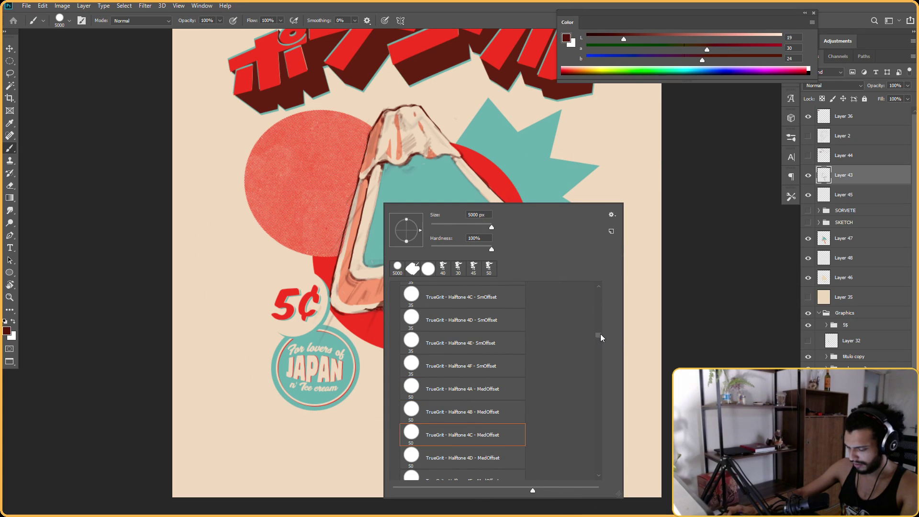
scroll(598, 337, "up", 10)
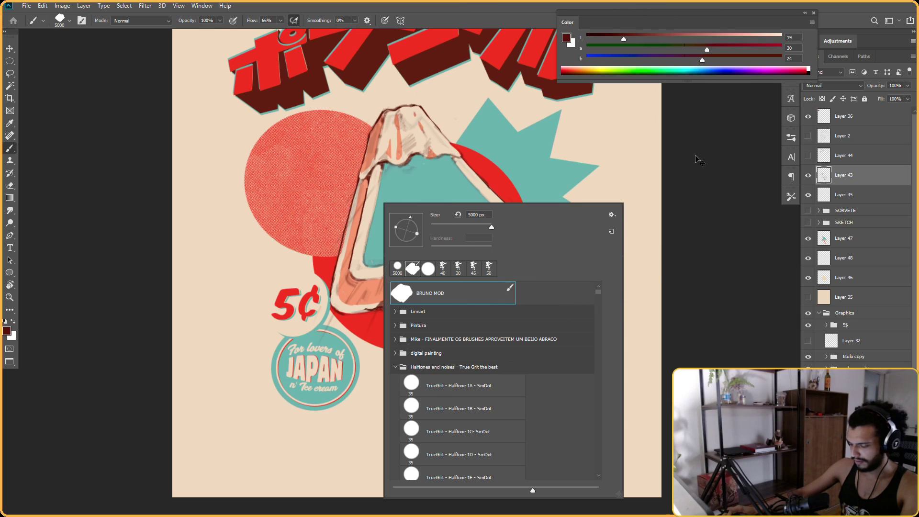
double_click(419, 294)
key("bracketleft")
key("bracketleft")
key("bracketleft")
key("bracketleft")
key("bracketleft")
key("bracketleft")
key("bracketleft")
key("bracketleft")
key("bracketleft")
key("bracketleft")
key("bracketleft")
key("bracketleft")
key("bracketleft")
key("bracketleft")
key("bracketleft")
key("bracketleft")
key("bracketleft")
key("bracketleft")
key("bracketleft")
key("bracketleft")
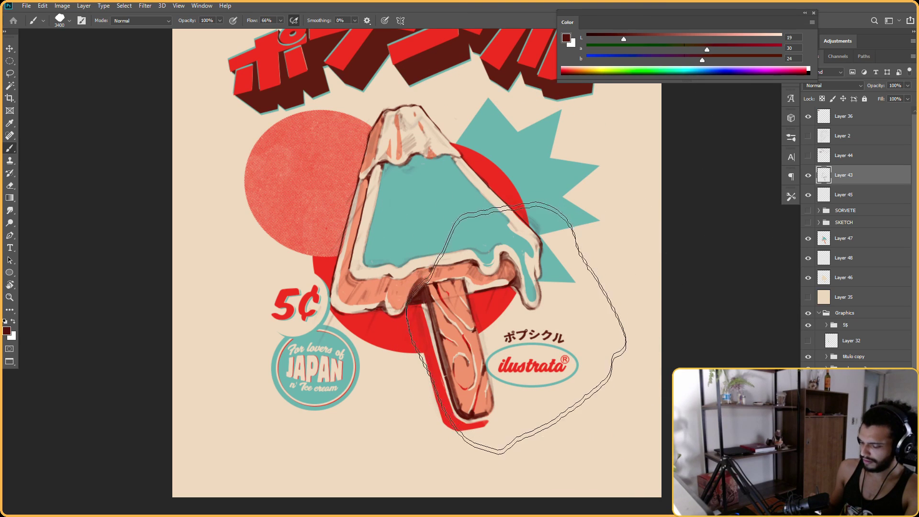
key("bracketleft")
key("bracketleft")
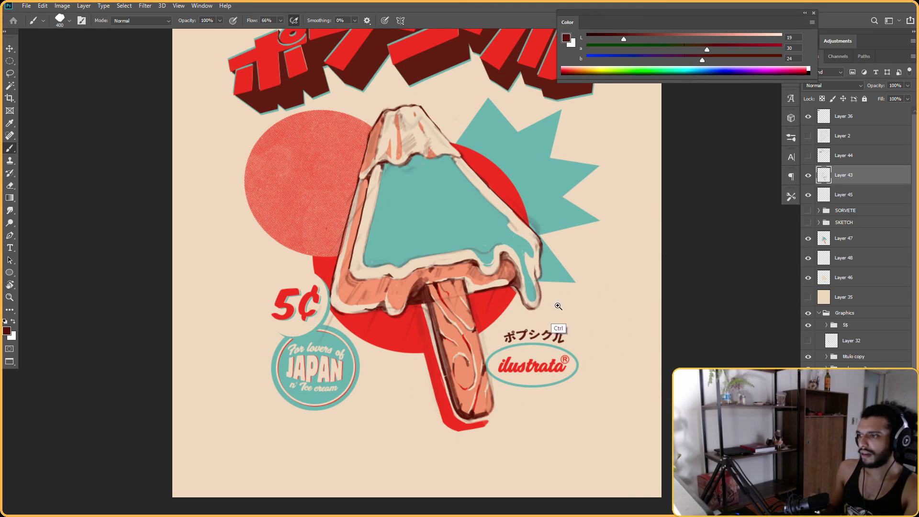
scroll(555, 305, "down", 1)
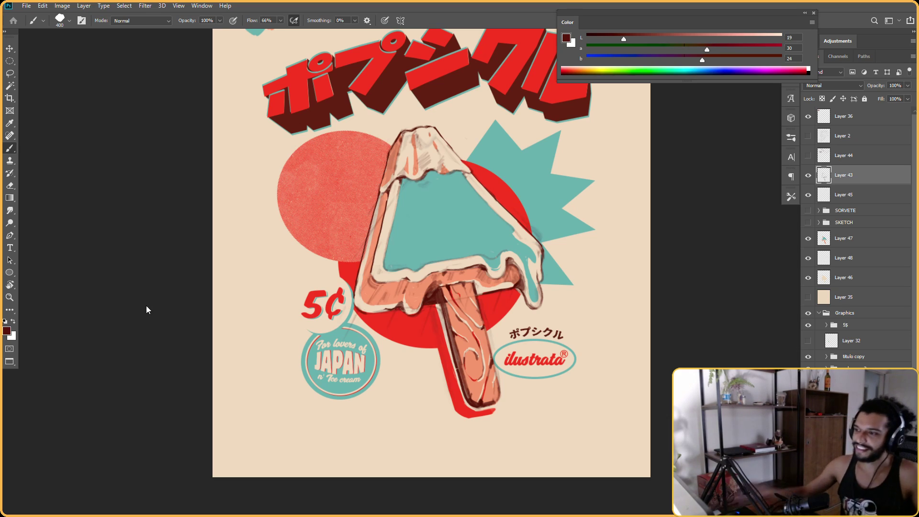
Resample the dark brown and paint shadow accents along the popsicle's dripping lower edge and around the top of the stick
left_click(426, 301, "alt")
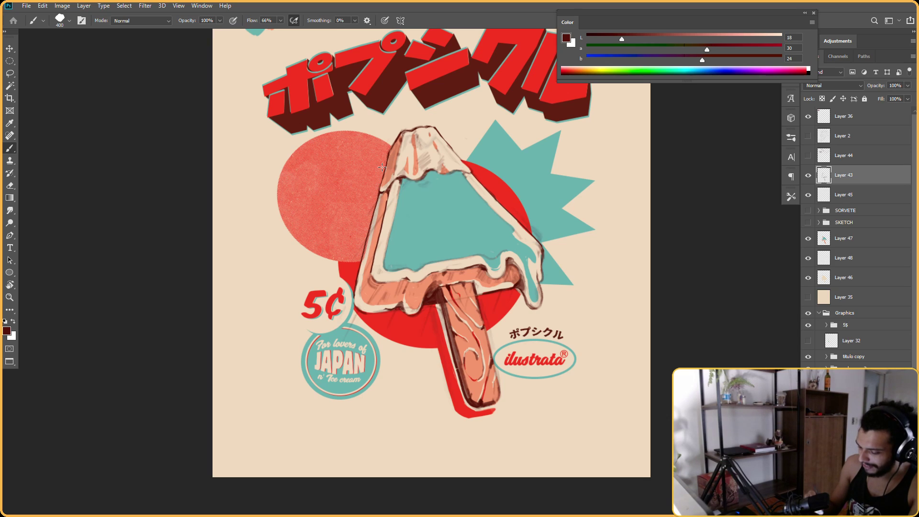
key("r")
mouse_move(381, 166)
left_mouse_down()
mouse_move(478, 211)
mouse_move(501, 241)
left_mouse_up()
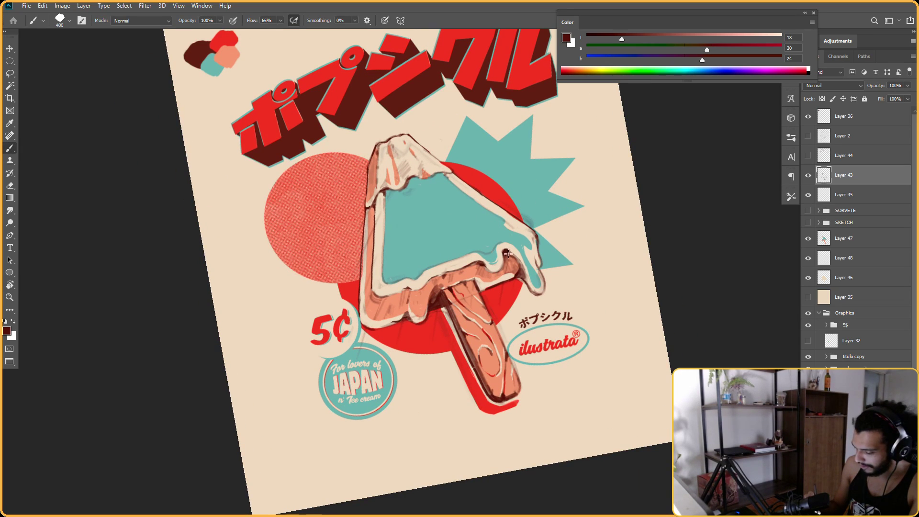
key("Escape")
key("r")
left_click_drag(516, 254, 509, 296)
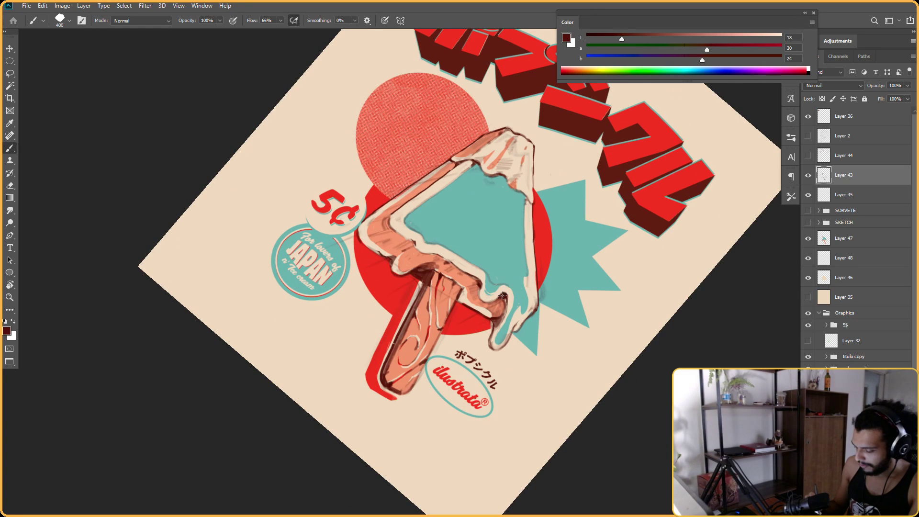
mouse_move(499, 291)
left_mouse_down()
mouse_move(500, 251)
mouse_move(481, 209)
left_mouse_up()
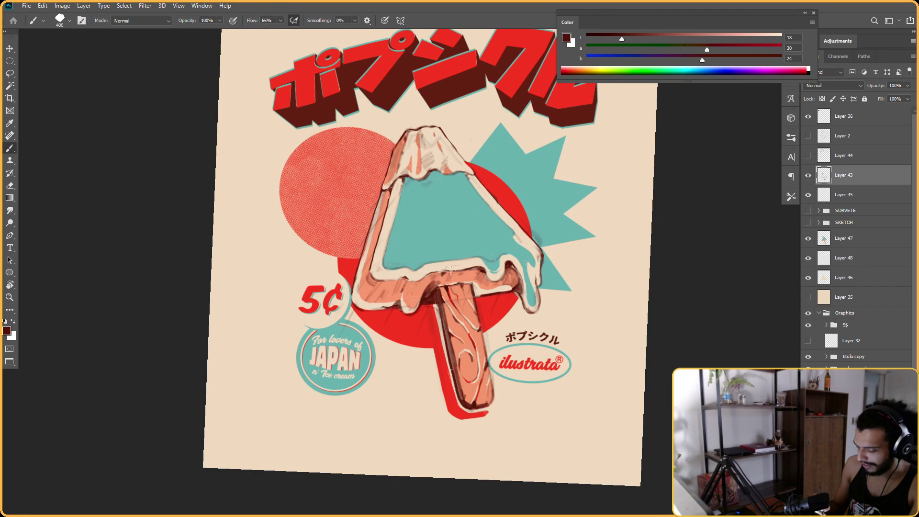
key("r")
left_click_drag(526, 173, 540, 186)
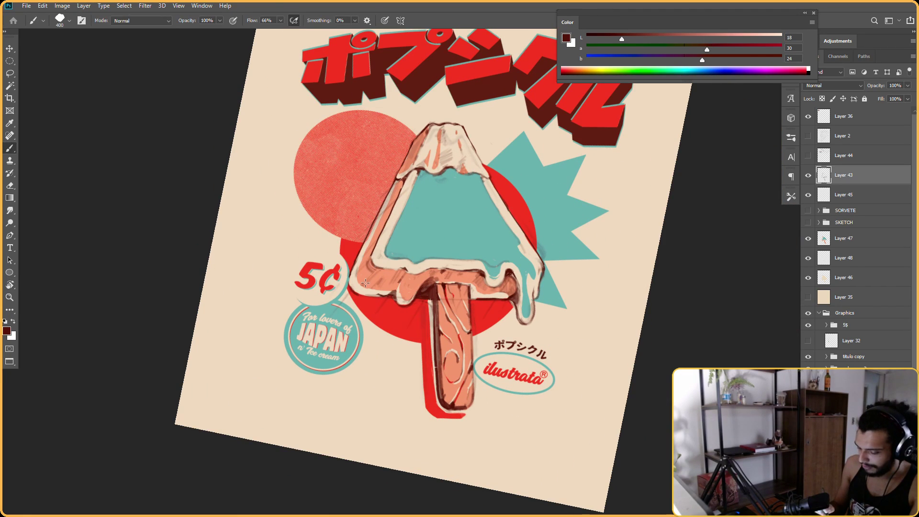
Paint dark brown crease lines at the popsicle's lower-left corner, rotating the canvas to suit the strokes
key("r")
left_click_drag(371, 276, 391, 247)
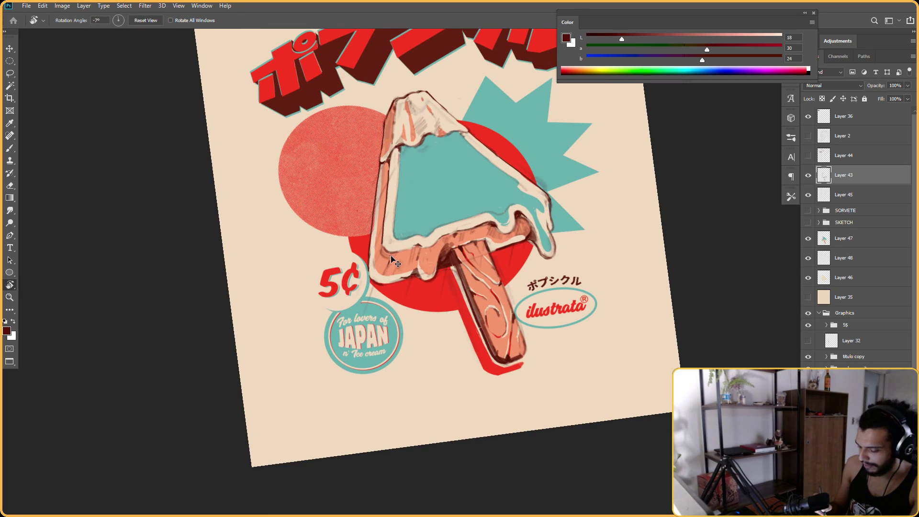
key("r")
mouse_move(585, 199)
left_mouse_down()
mouse_move(503, 269)
mouse_move(411, 286)
mouse_move(417, 225)
mouse_move(591, 263)
mouse_move(498, 221)
left_mouse_up()
key("r")
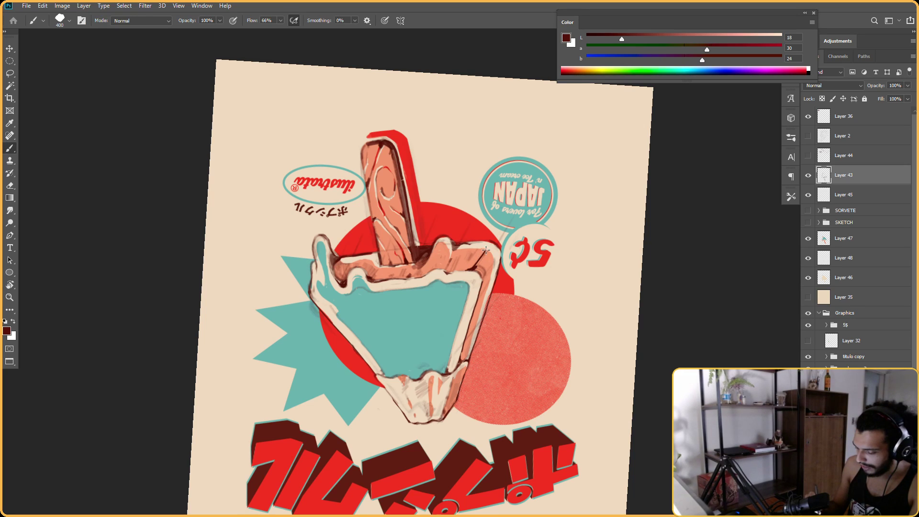
key("Escape")
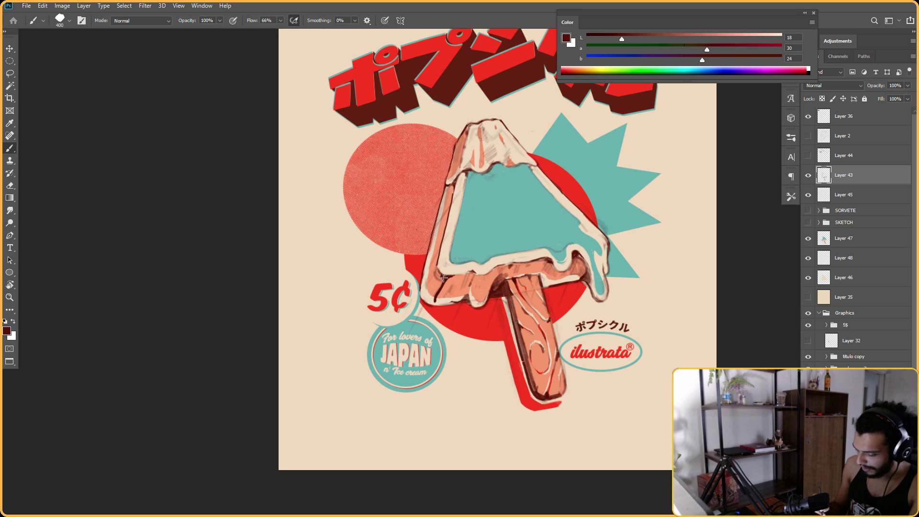
Refine the dark brown crease lines at the popsicle's lower-left corner, alternating Brush and Eraser and rotating the canvas to suit
key("r")
left_click_drag(493, 215, 554, 300)
mouse_move(473, 186)
left_mouse_down()
mouse_move(599, 213)
mouse_move(526, 168)
left_mouse_up()
key("e")
key("r")
left_click_drag(439, 234, 560, 368)
key("e")
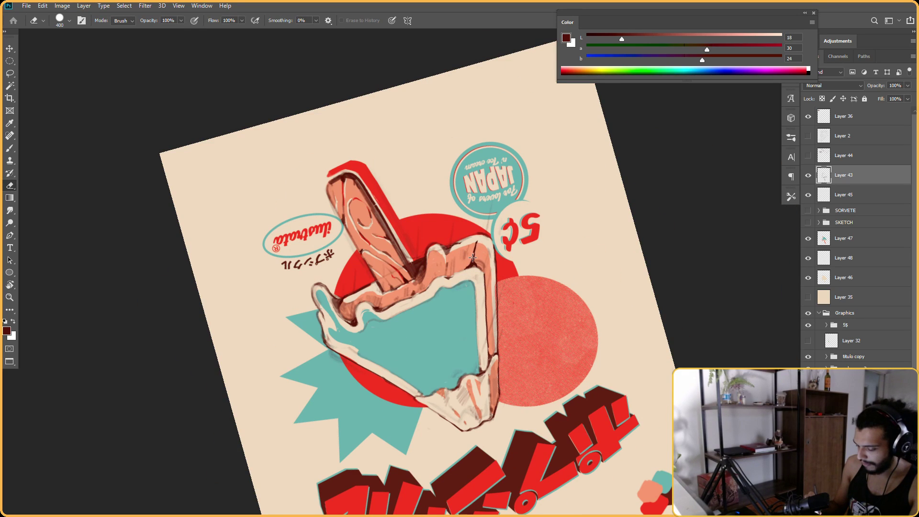
key("b")
key("r")
left_click_drag(475, 221, 575, 289)
key("b")
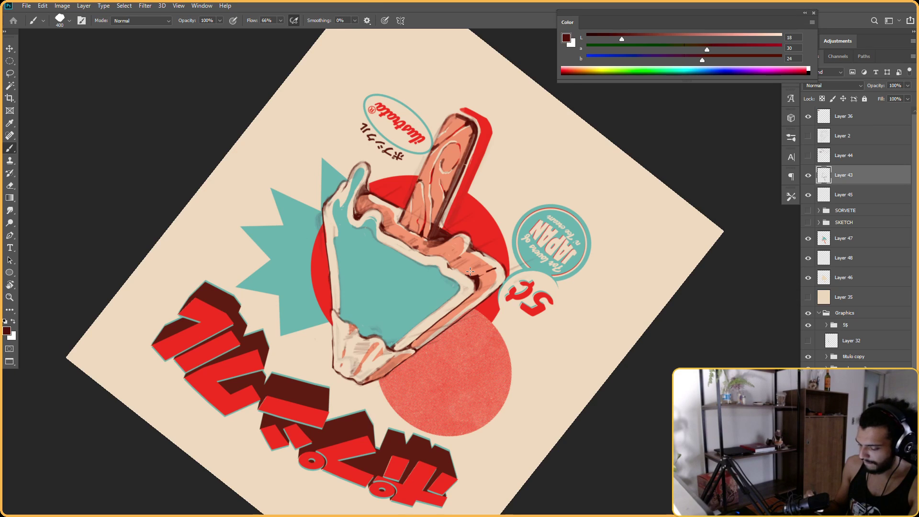
Paint a dark brown shadow beneath the cream outline's lower-left inner corner and trim its edges with the Eraser
key("r")
key("Escape")
key("r")
mouse_move(422, 159)
left_mouse_down()
mouse_move(384, 184)
mouse_move(355, 245)
left_mouse_up()
key("e")
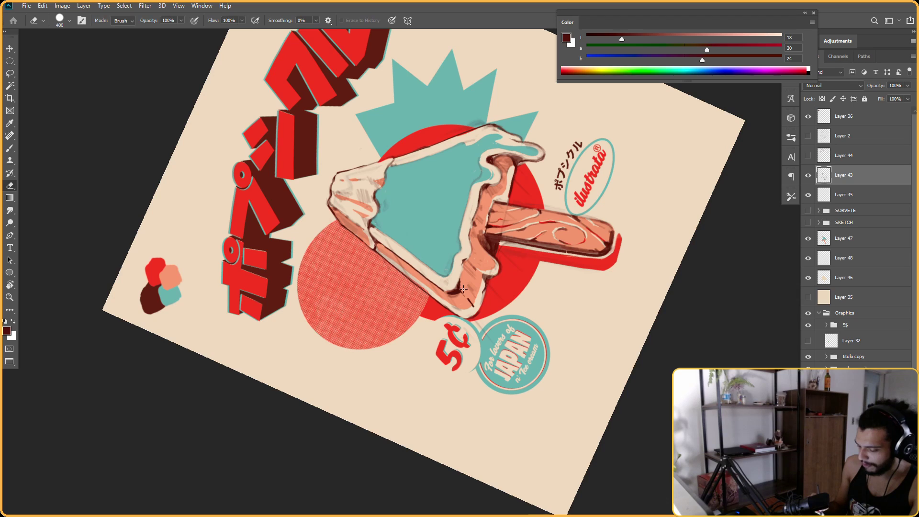
key("b")
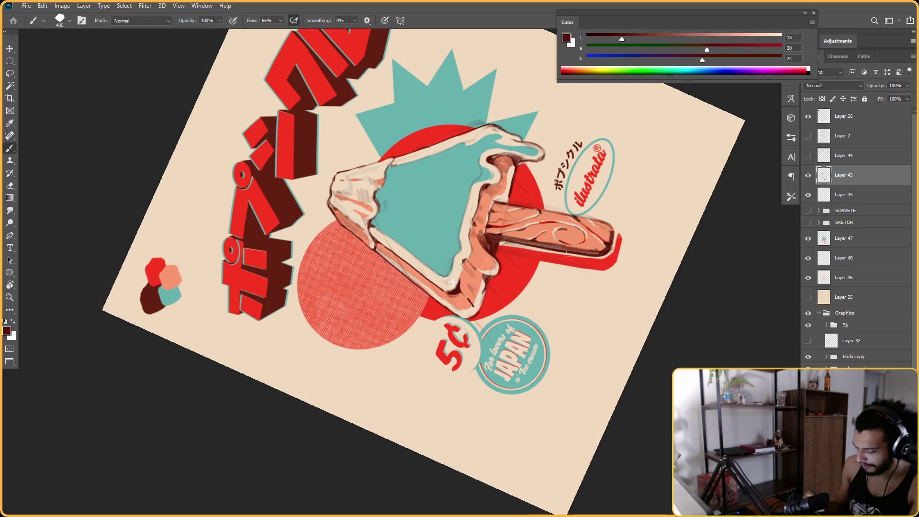
key("r")
key("Escape")
key("r")
left_click_drag(457, 260, 541, 225)
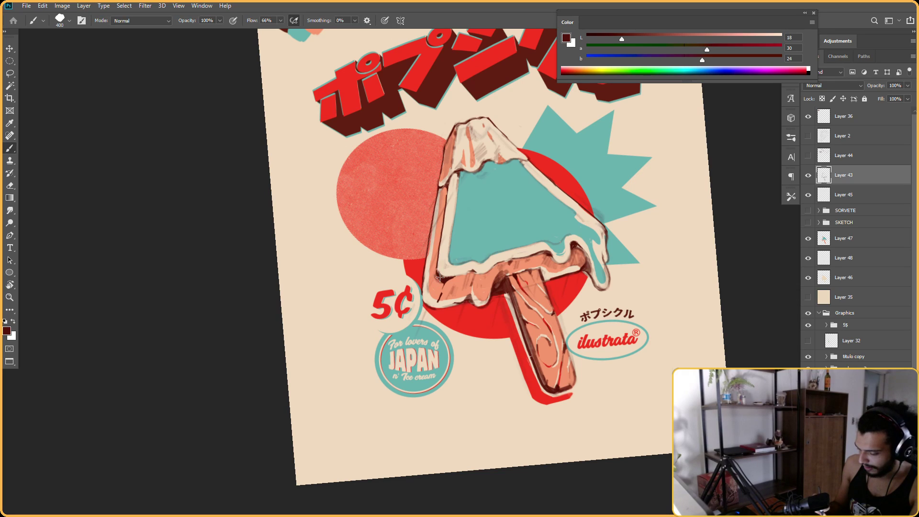
Extend the dark shadow along the underside of the cream outline toward the first drip, erasing the excess for a clean edge
key("r")
left_click_drag(465, 249, 452, 259)
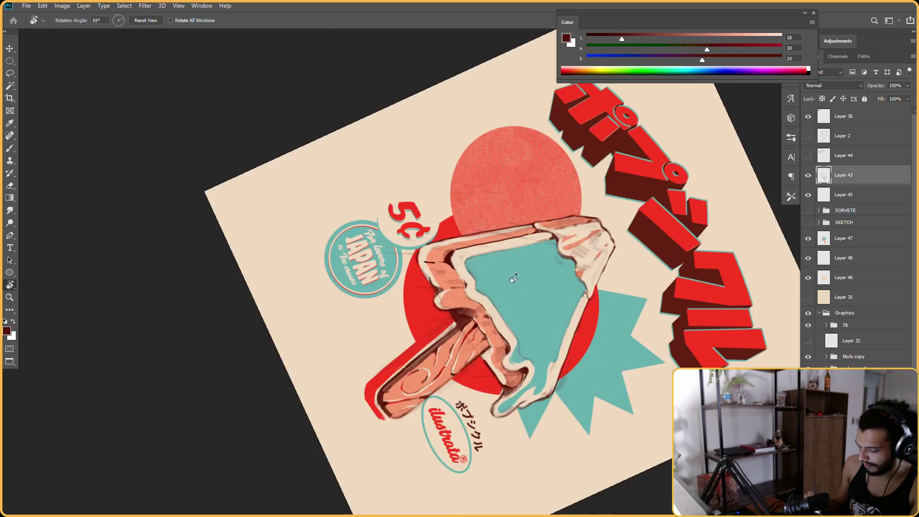
key("e")
key("r")
key("Escape")
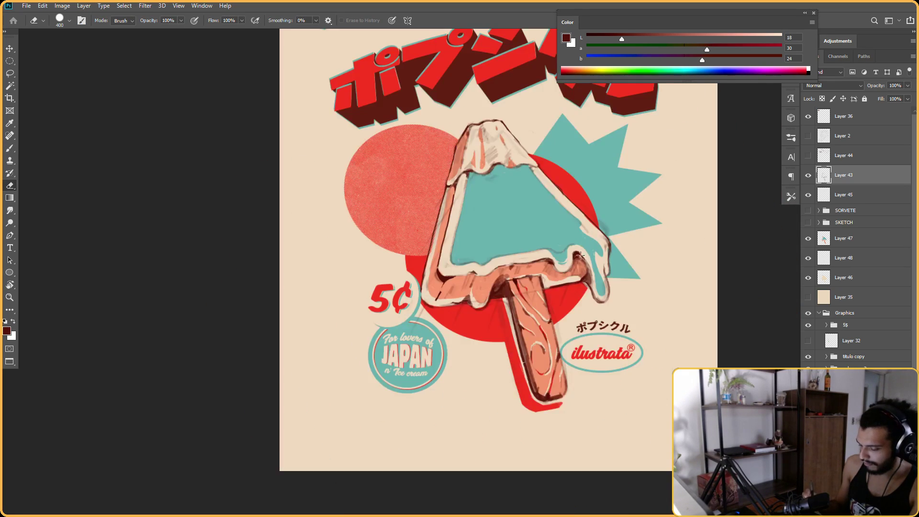
key("b")
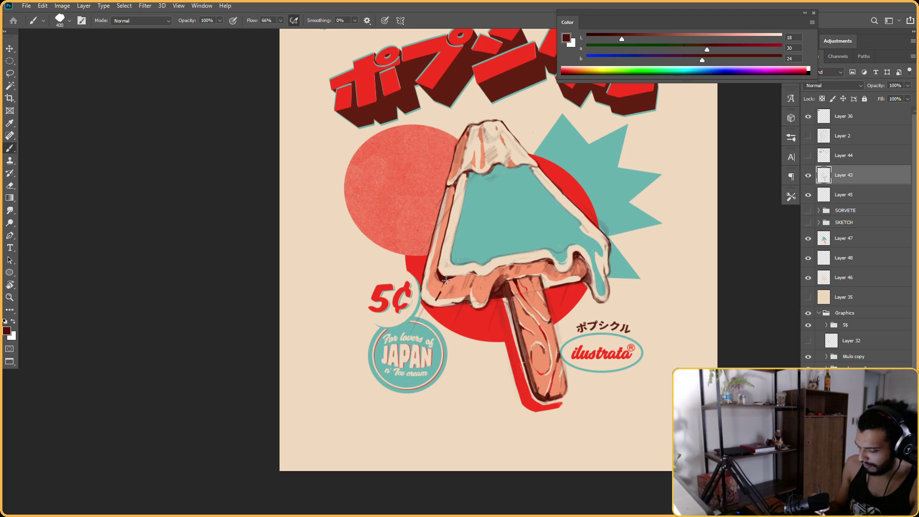
key("r")
left_click_drag(457, 277, 474, 254)
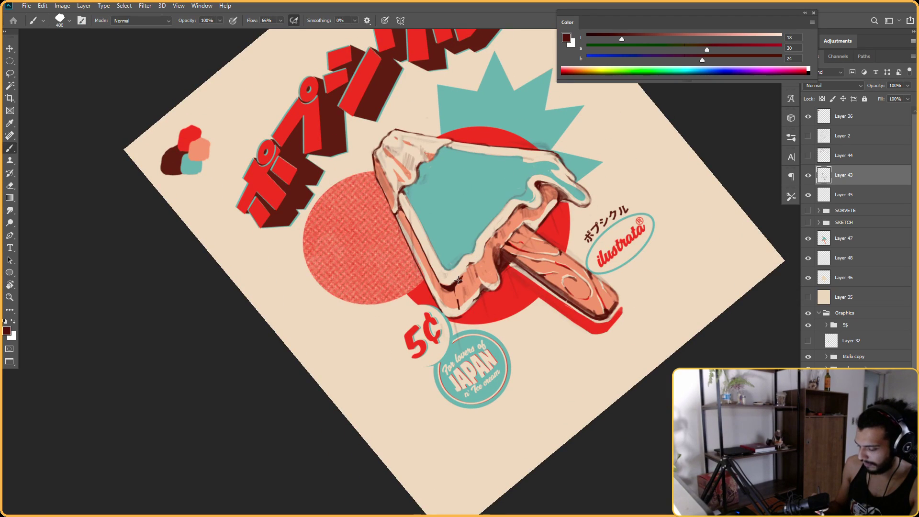
key("e")
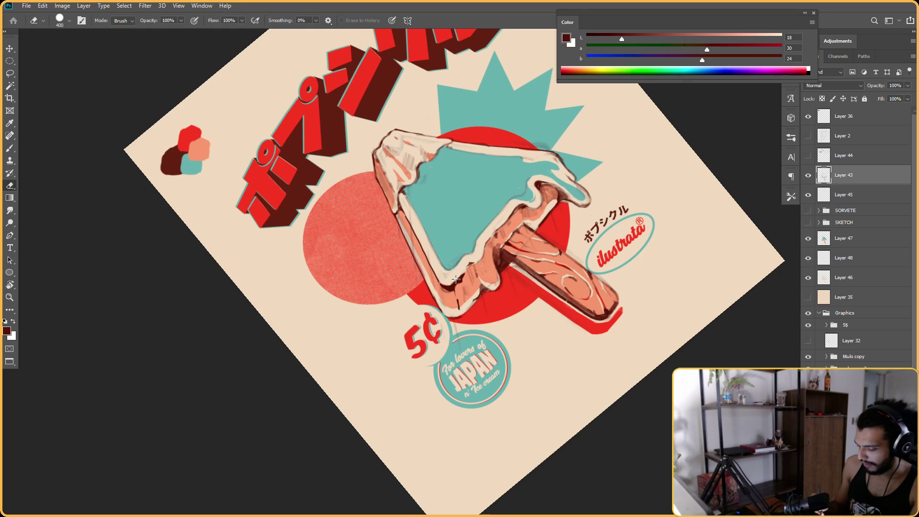
key("b")
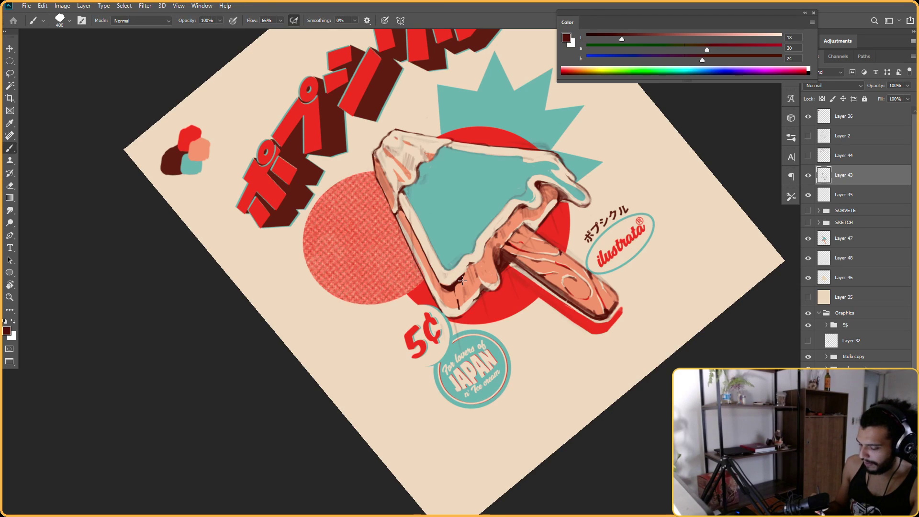
key("e")
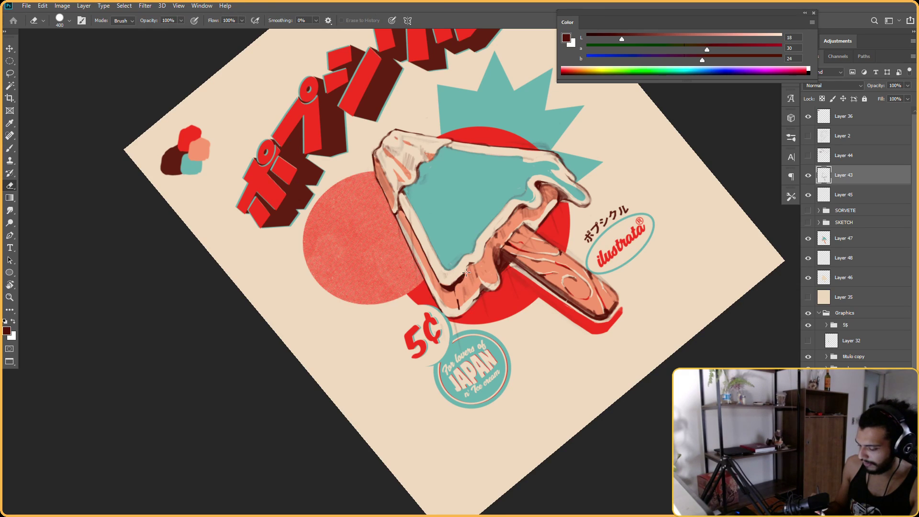
Paint and clean up dark brown line work around the popsicle's leftmost drip and adjoining lower edge
key("r")
mouse_move(466, 266)
left_mouse_down()
mouse_move(640, 236)
mouse_move(525, 332)
mouse_move(498, 312)
left_mouse_up()
key("e")
key("b")
key("r")
left_click_drag(488, 249, 483, 313)
key("b")
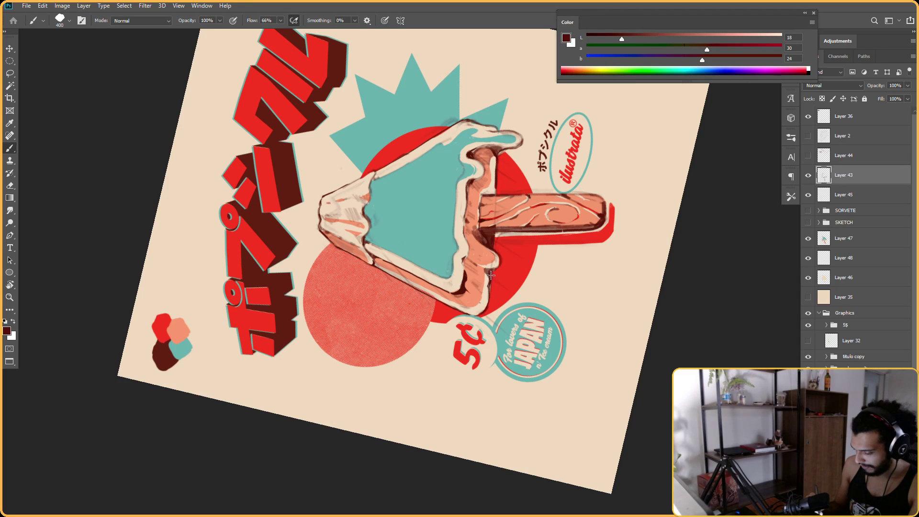
key("r")
mouse_move(473, 314)
left_mouse_down()
mouse_move(512, 287)
mouse_move(539, 232)
left_mouse_up()
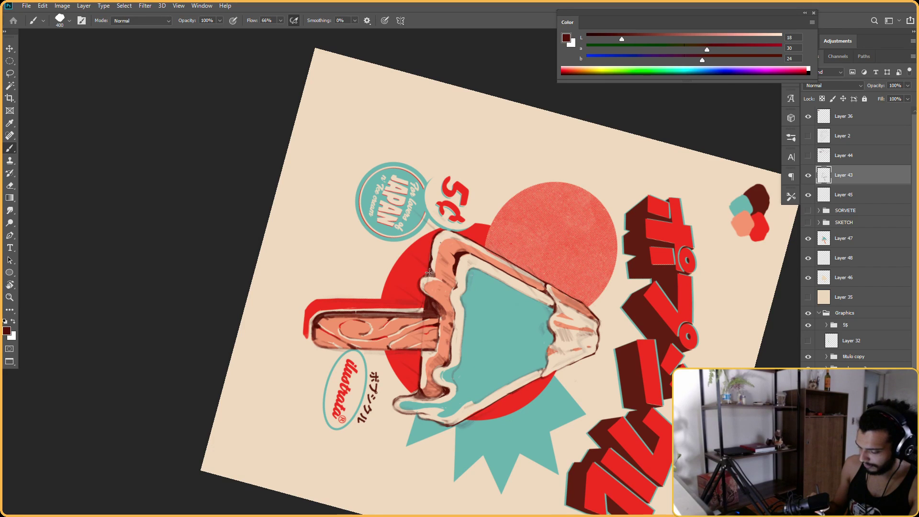
key("r")
mouse_move(431, 276)
left_mouse_down()
mouse_move(460, 258)
mouse_move(446, 283)
left_mouse_up()
key("b")
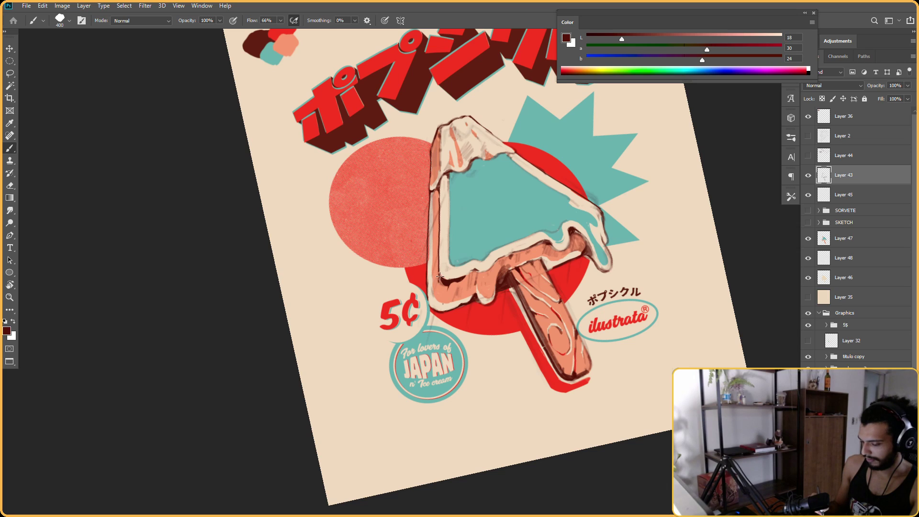
Examine the whole poster with the canvas upright, flipping the view horizontally to check the composition
key("Escape")
scroll(610, 215, "down", 3)
left_click_drag(617, 205, 560, 246)
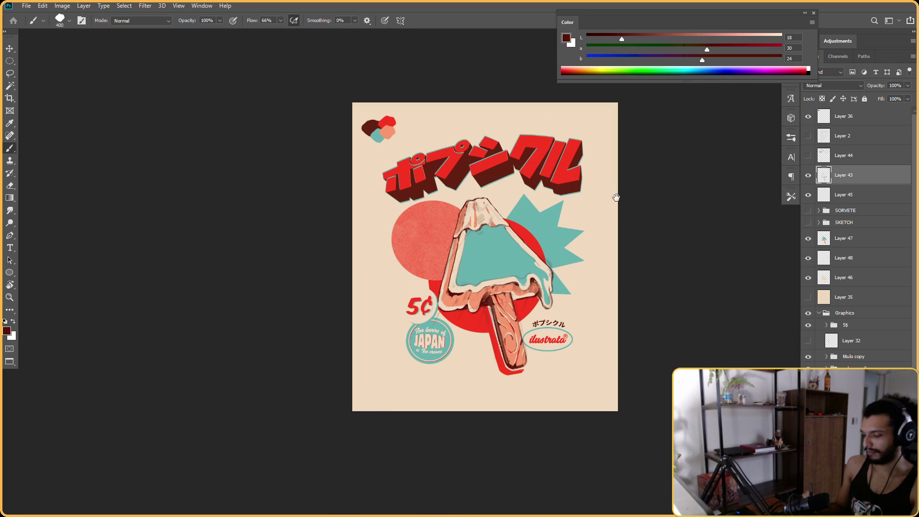
key("ctrl+shift+h")
left_click_drag(514, 205, 546, 188)
key("ctrl+shift+h")
key("ctrl+shift+h")
key("ctrl+shift+h")
key("ctrl+shift+h")
key("ctrl+shift+h")
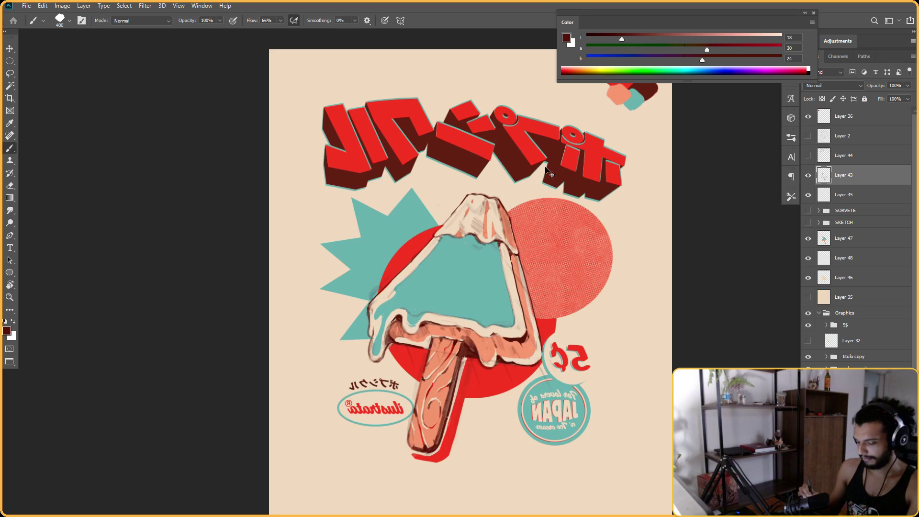
Deepen the dark brown shadow where the leftmost drip meets the cream outline and shape it with the Eraser
key("e")
key("b")
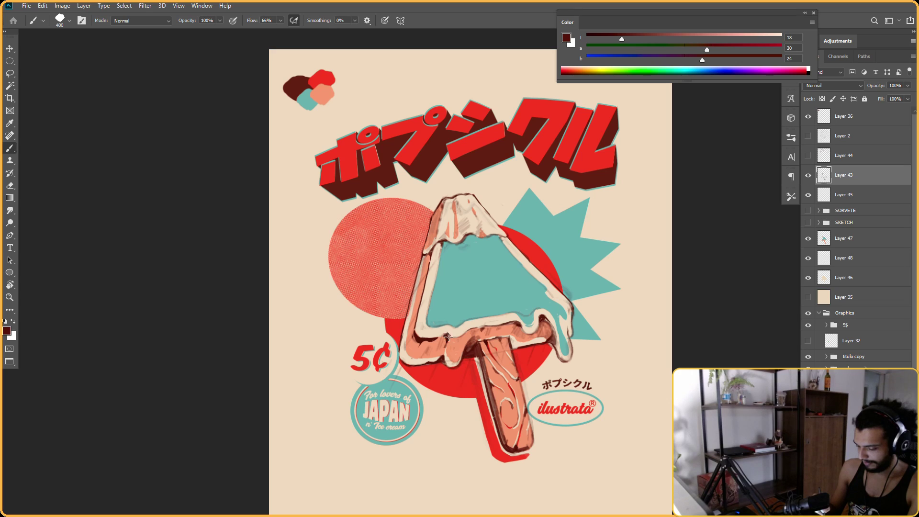
key("r")
mouse_move(449, 337)
left_mouse_down()
mouse_move(412, 290)
mouse_move(416, 225)
left_mouse_up()
key("e")
key("b")
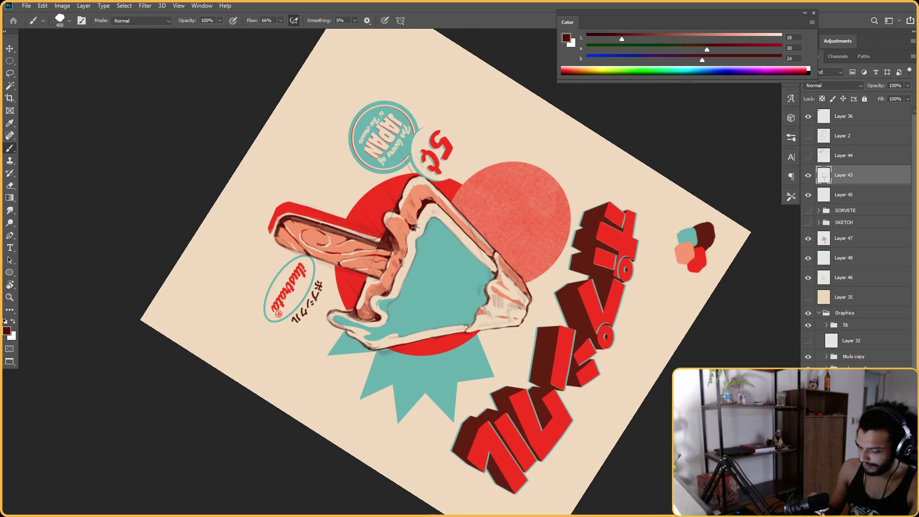
key("e")
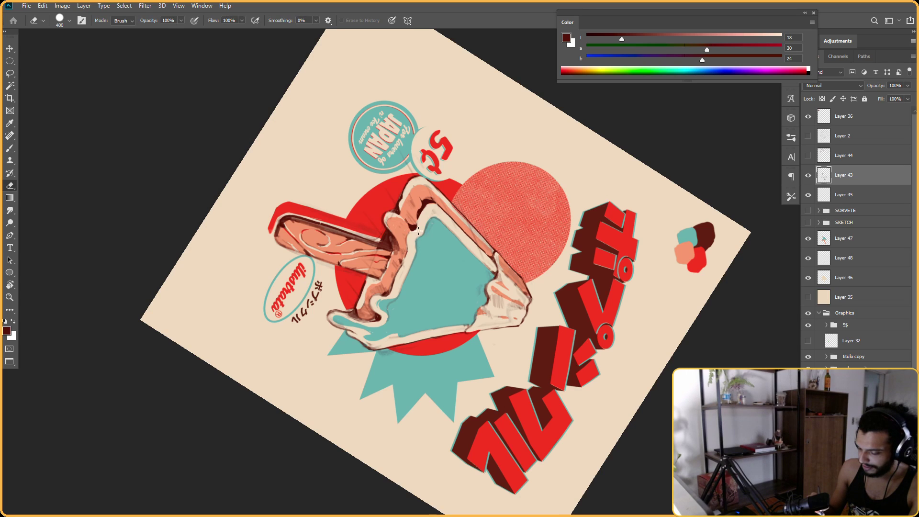
key("r")
mouse_move(404, 217)
left_mouse_down()
mouse_move(510, 219)
mouse_move(474, 213)
left_mouse_up()
key("e")
key("r")
key("e")
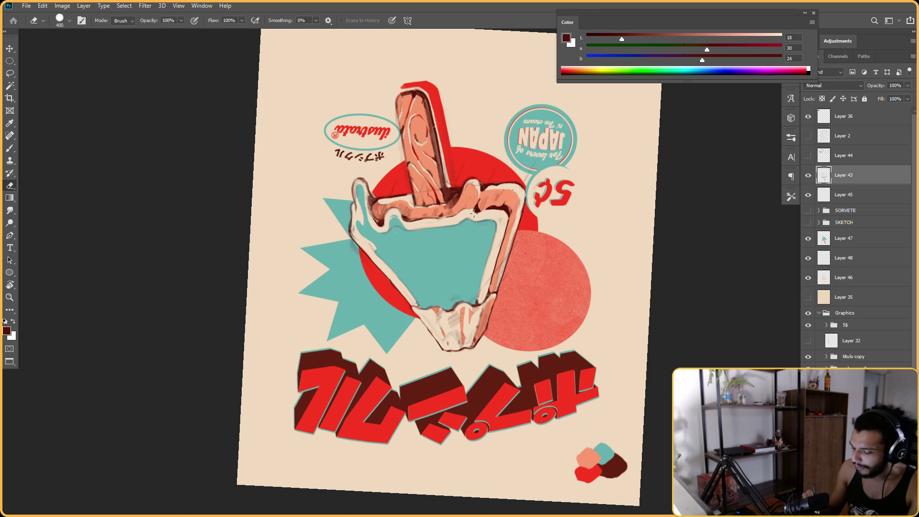
key("b")
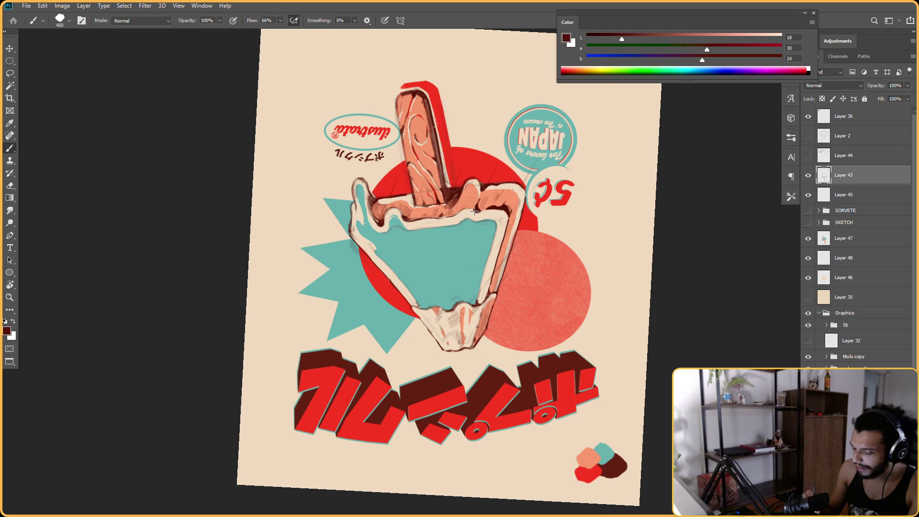
key("e")
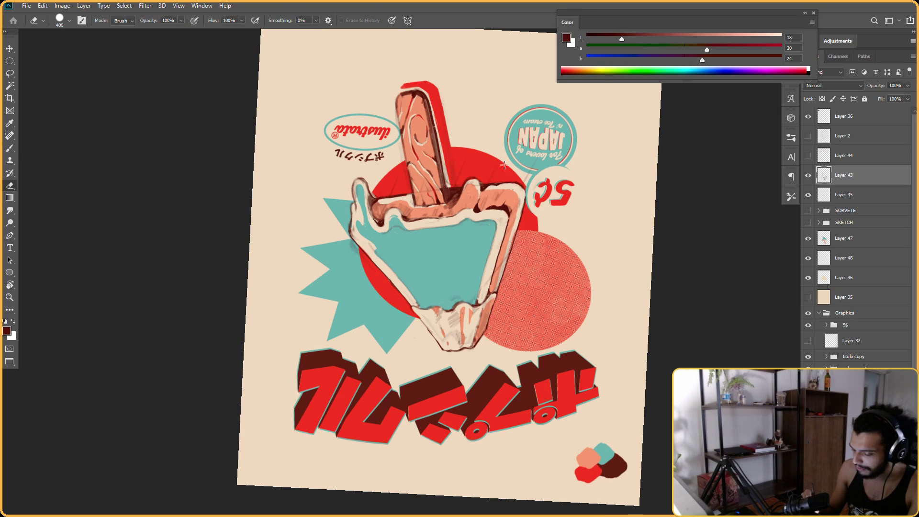
Refine the dark brown line under the snow cap at the popsicle's left edge with the Brush and Eraser
key("Escape")
left_click(549, 235, "ctrl")
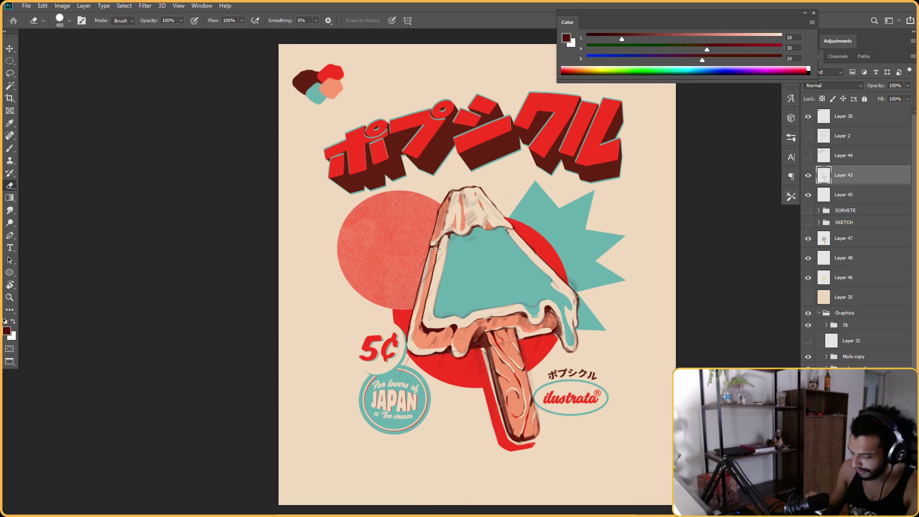
key("b")
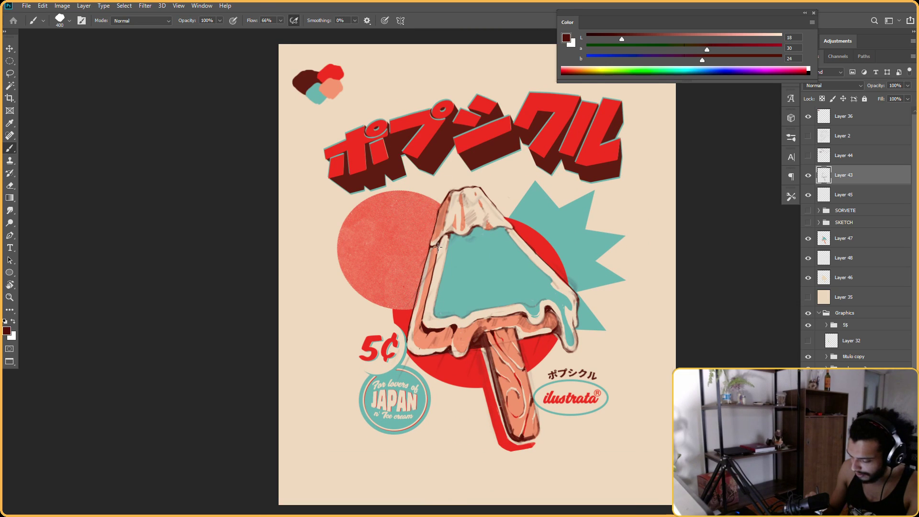
key("r")
mouse_move(457, 207)
left_mouse_down()
mouse_move(465, 330)
mouse_move(494, 282)
mouse_move(493, 306)
mouse_move(545, 311)
mouse_move(519, 304)
left_mouse_up()
key("r")
key("e")
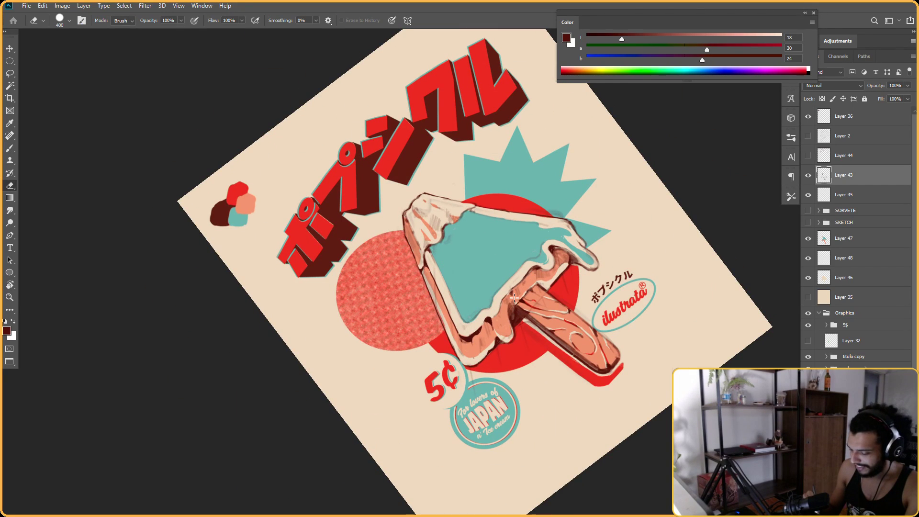
key("r")
mouse_move(513, 298)
left_mouse_down()
mouse_move(423, 327)
mouse_move(391, 288)
mouse_move(398, 154)
left_mouse_up()
key("b")
key("Escape")
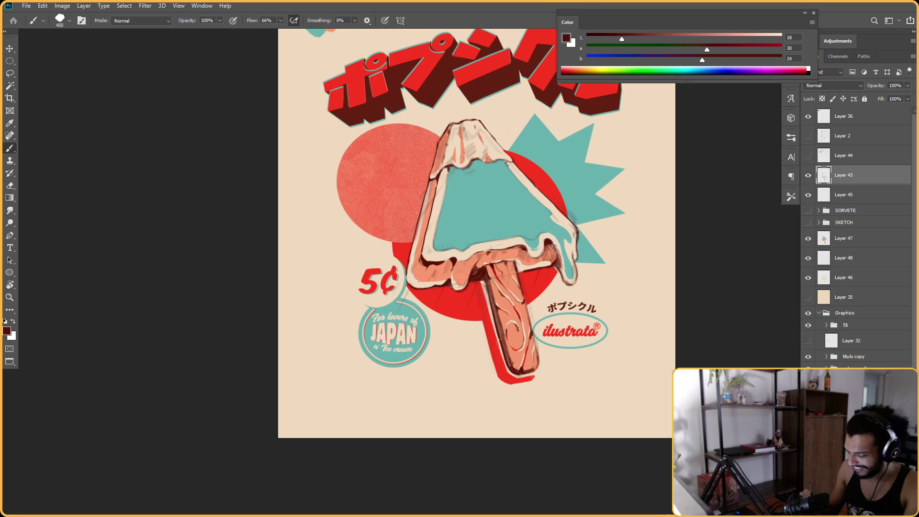
Refine the dark brown shading in the pocket beside the popsicle's long right-hand drip
key("e")
key("r")
left_click_drag(584, 201, 602, 254)
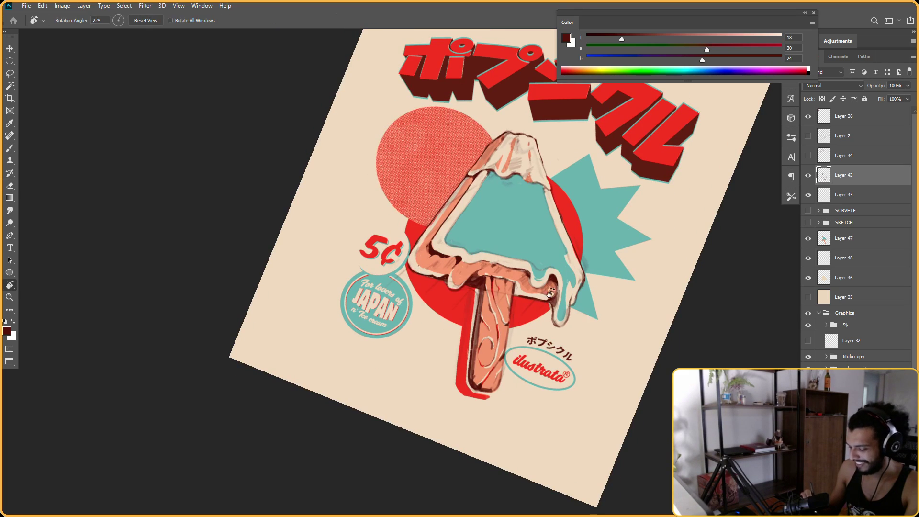
key("b")
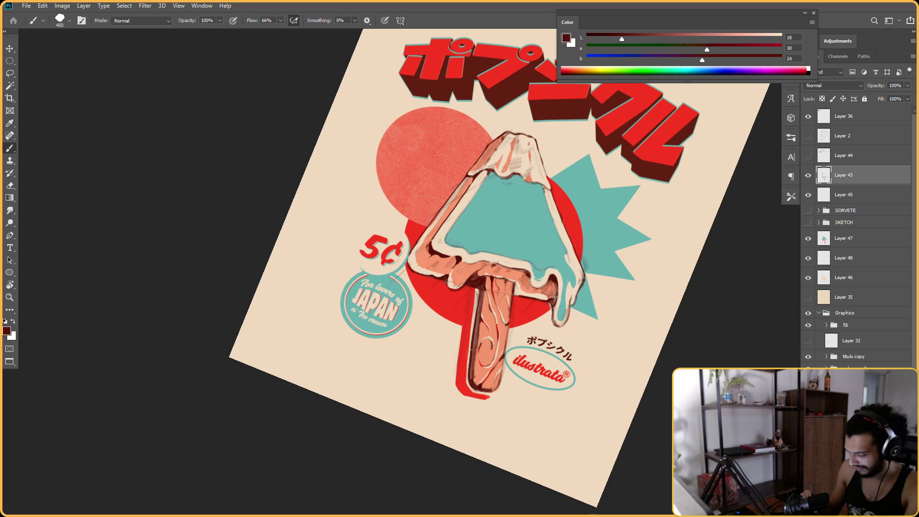
key("Escape")
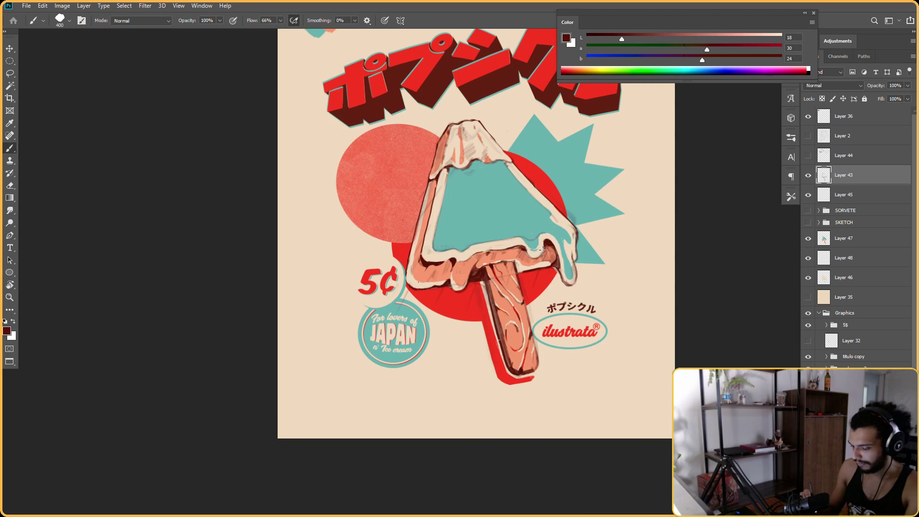
Refine the dark brown line along the lower inner edge of the teal ice cream with the Brush and Eraser
key("r")
left_click_drag(523, 247, 526, 305)
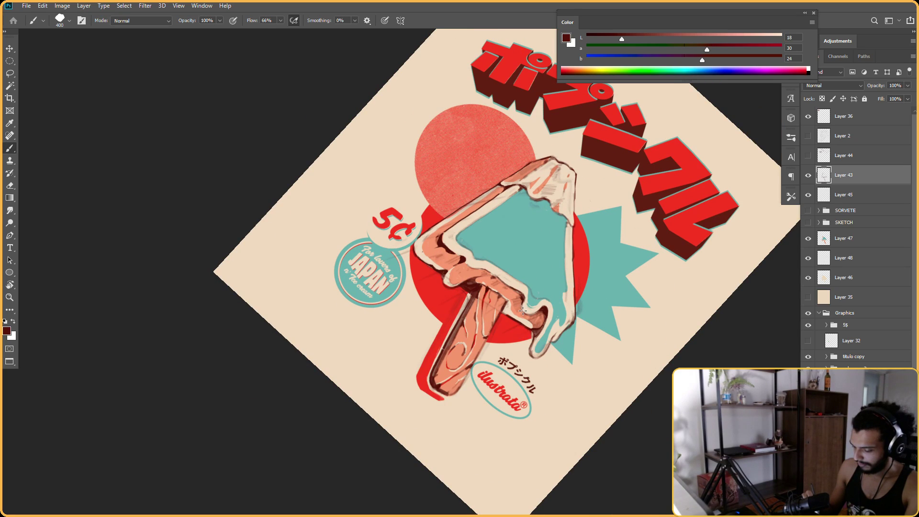
key("e")
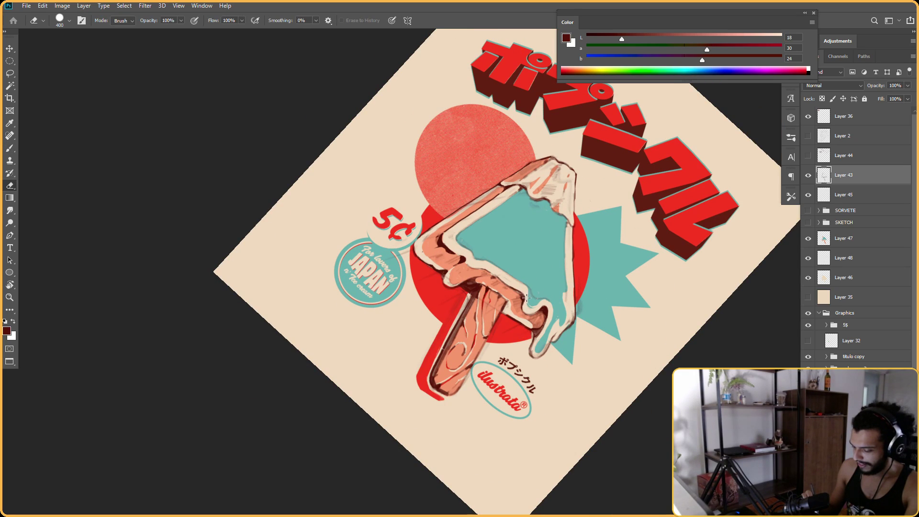
key("b")
left_click_drag(526, 296, 448, 334)
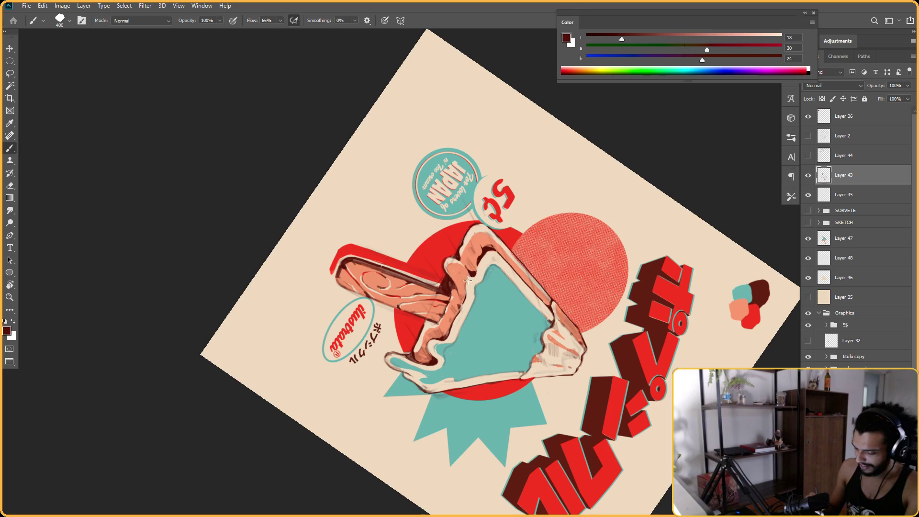
key("e")
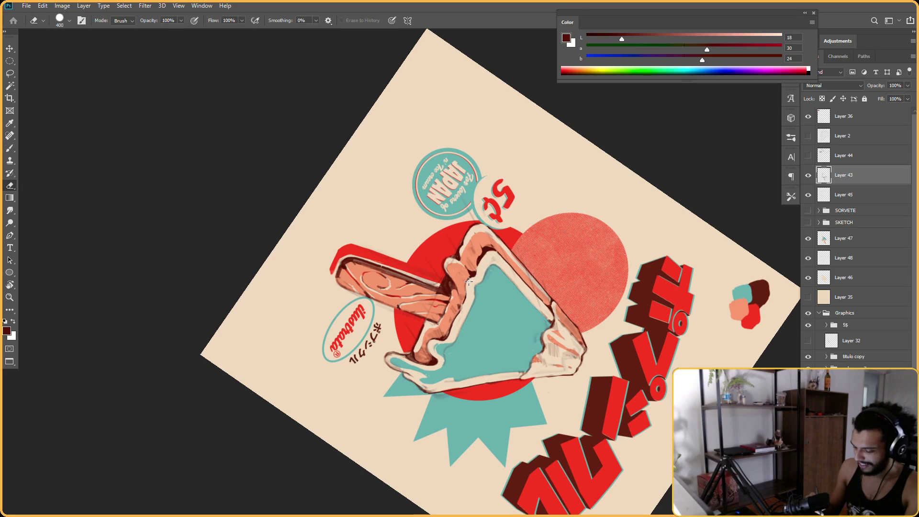
Refine the dark brown line along the snow cap's wavy lower edge with the Brush and Eraser on the rotated canvas
key("r")
mouse_move(495, 239)
left_mouse_down()
mouse_move(565, 335)
mouse_move(589, 294)
mouse_move(503, 148)
mouse_move(416, 107)
left_mouse_up()
key("b")
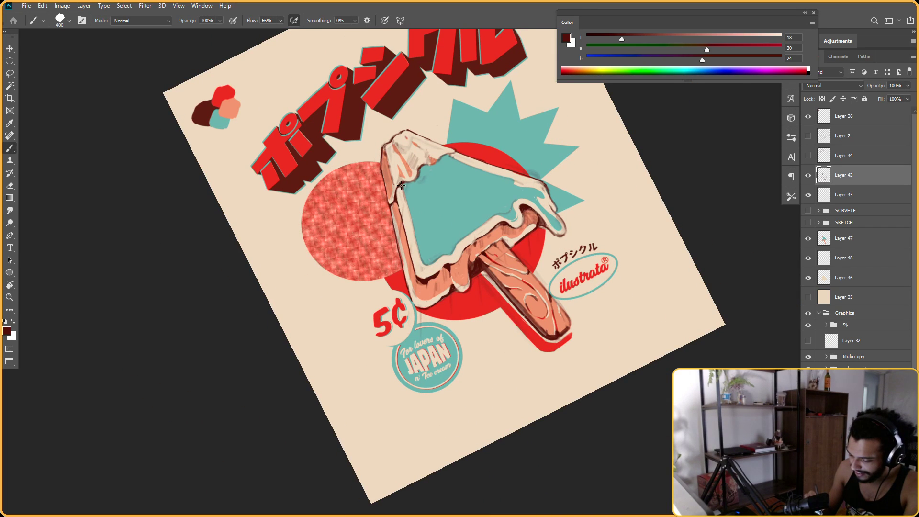
key("r")
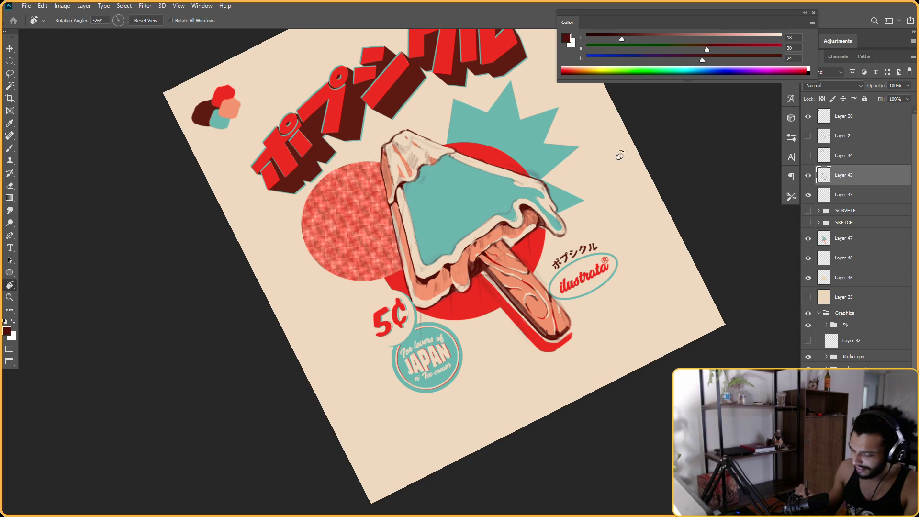
left_click_drag(626, 154, 651, 287)
key("b")
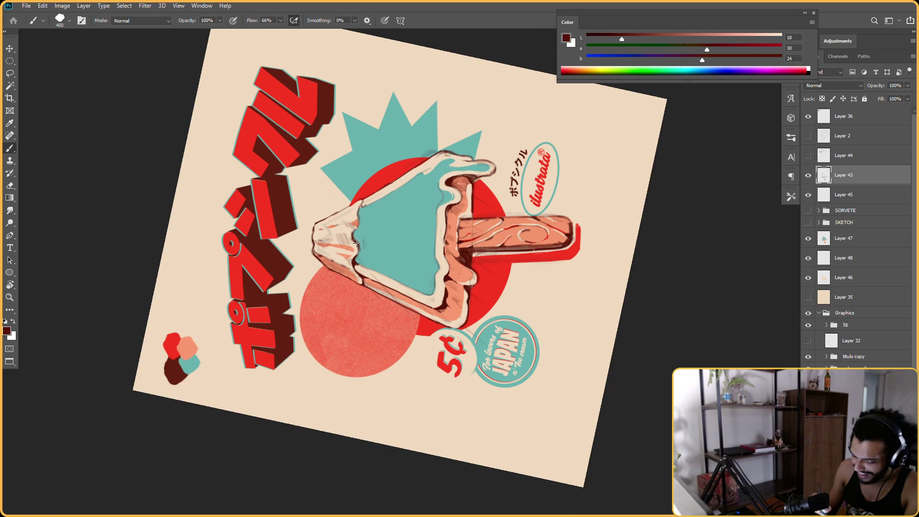
key("e")
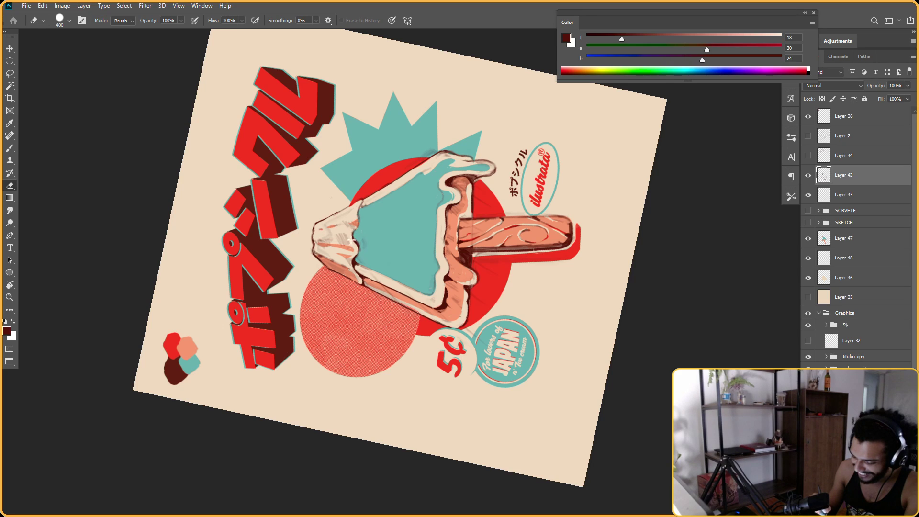
key("b")
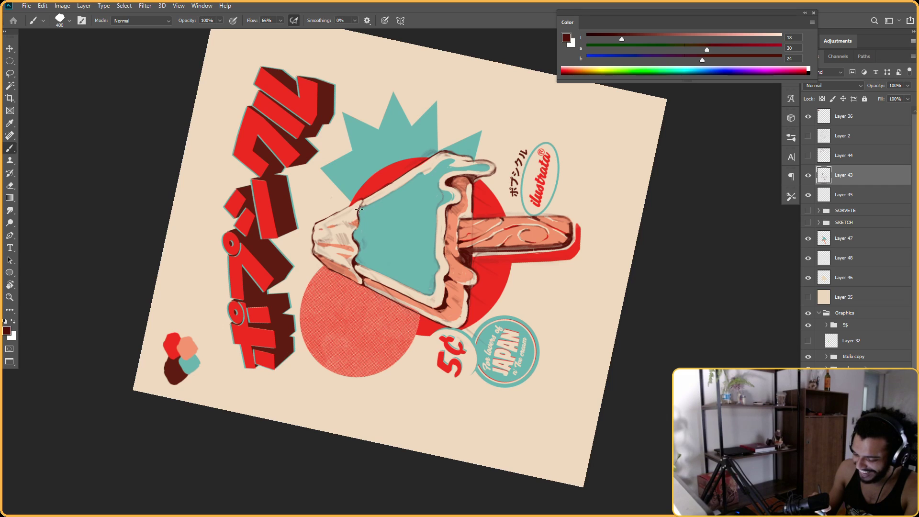
Clean up the dark brown marks on the right side of the snow cap with the Eraser
key("r")
left_click_drag(360, 197, 474, 406)
key("Escape")
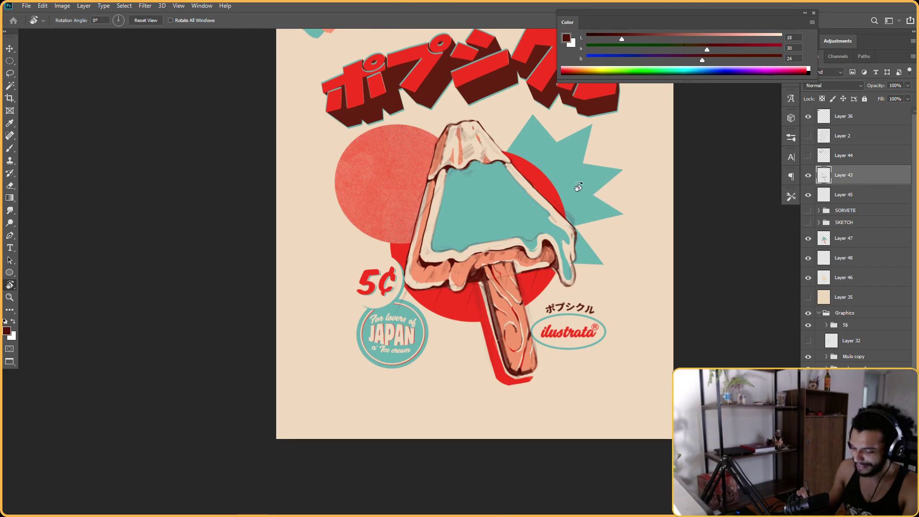
left_click_drag(567, 163, 550, 202)
key("e")
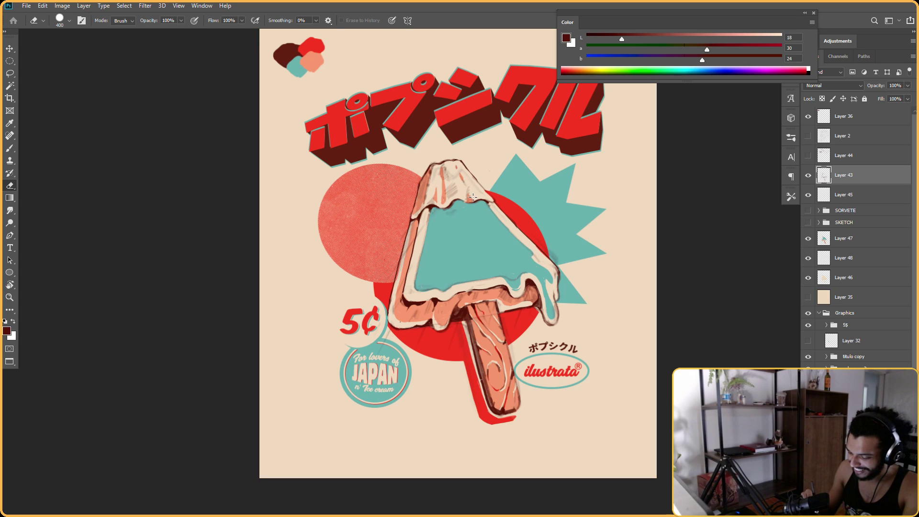
Refine the dark brown line on the cream outline between the teal area and the long right-hand drip
key("r")
mouse_move(475, 159)
left_mouse_down()
mouse_move(553, 295)
mouse_move(453, 335)
mouse_move(346, 318)
mouse_move(436, 319)
left_mouse_up()
key("r")
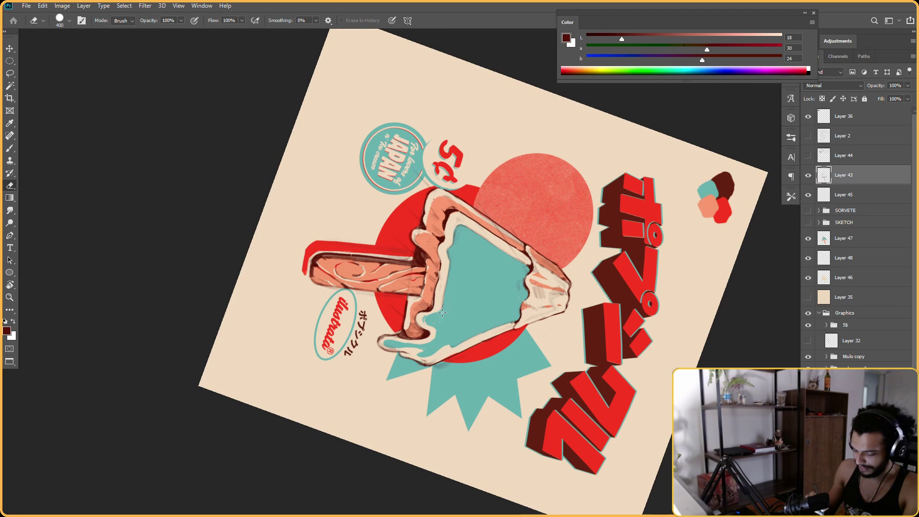
key("r")
mouse_move(444, 289)
left_mouse_down()
mouse_move(606, 259)
mouse_move(589, 250)
left_mouse_up()
key("b")
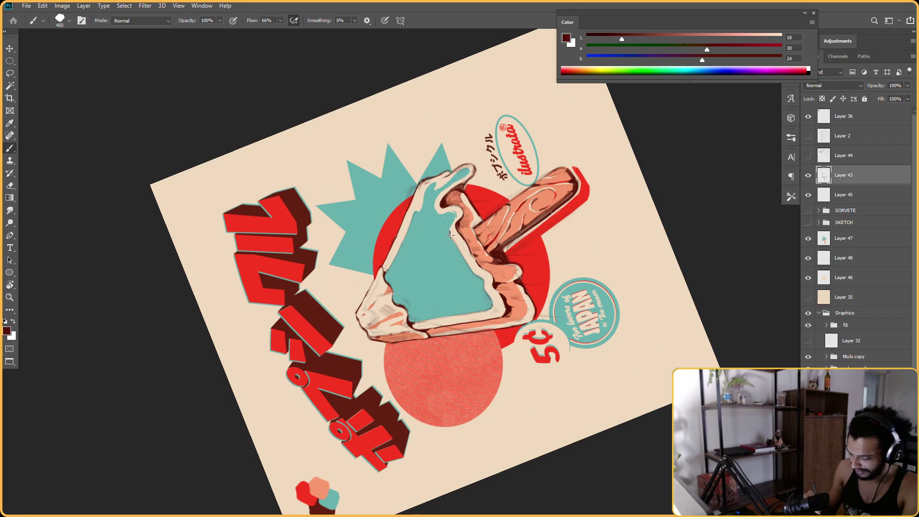
key("e")
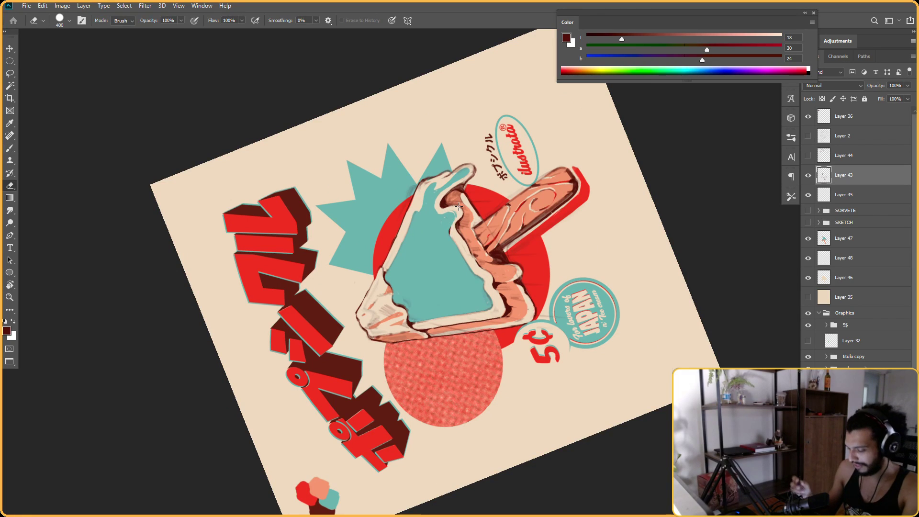
Refine the dark brown line along the left inner edge of the cream outline with the Brush and Eraser
key("Escape")
mouse_move(558, 194)
left_mouse_down()
mouse_move(567, 184)
mouse_move(422, 145)
left_mouse_up()
key("r")
left_click_drag(412, 198, 430, 191)
key("e")
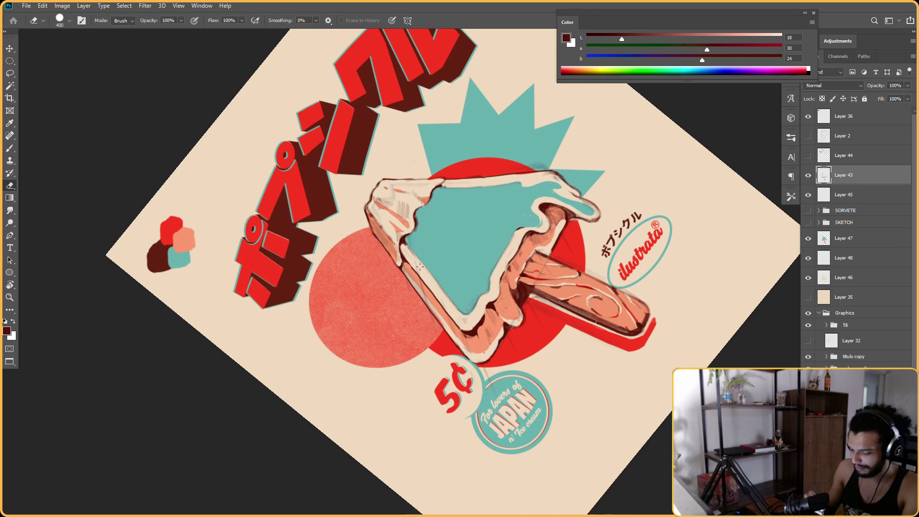
key("Escape")
key("b")
key("e")
key("b")
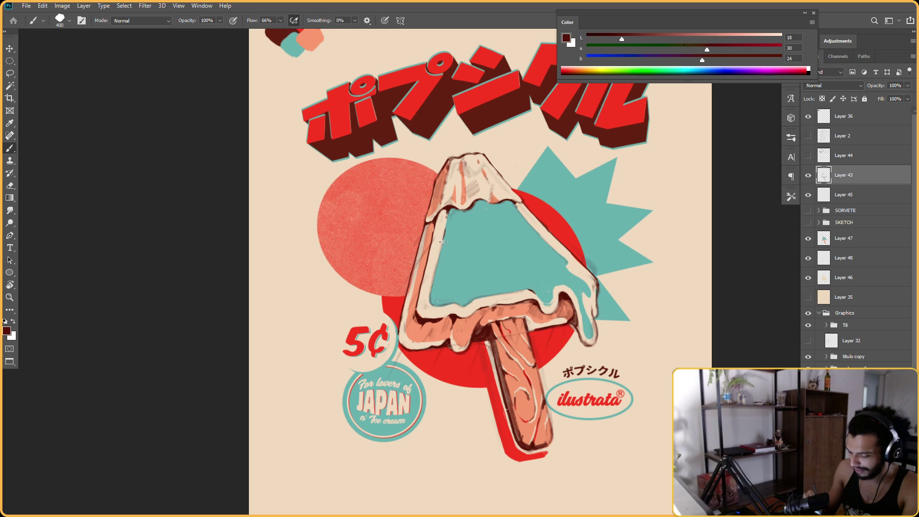
Refine the dark brown line where the snow cap's right end meets the popsicle's sloping edge
left_click_drag(582, 158, 544, 192)
key("r")
left_click_drag(608, 208, 613, 223)
left_click_drag(543, 206, 558, 168)
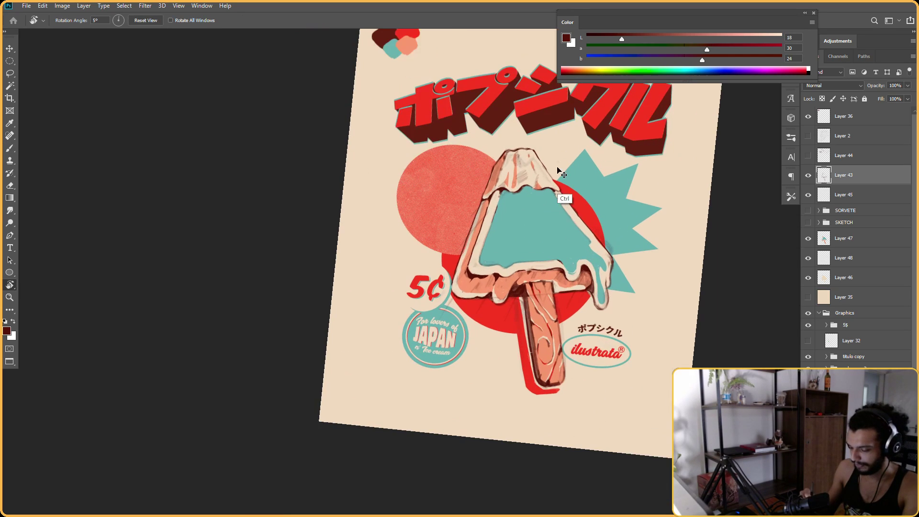
key("b")
key("e")
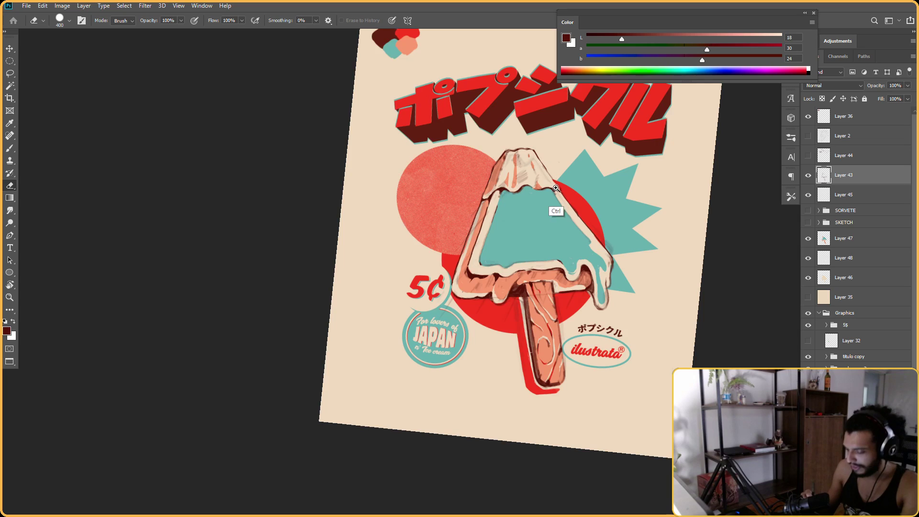
key("ctrl+minus")
key("Escape")
left_click_drag(568, 197, 598, 196)
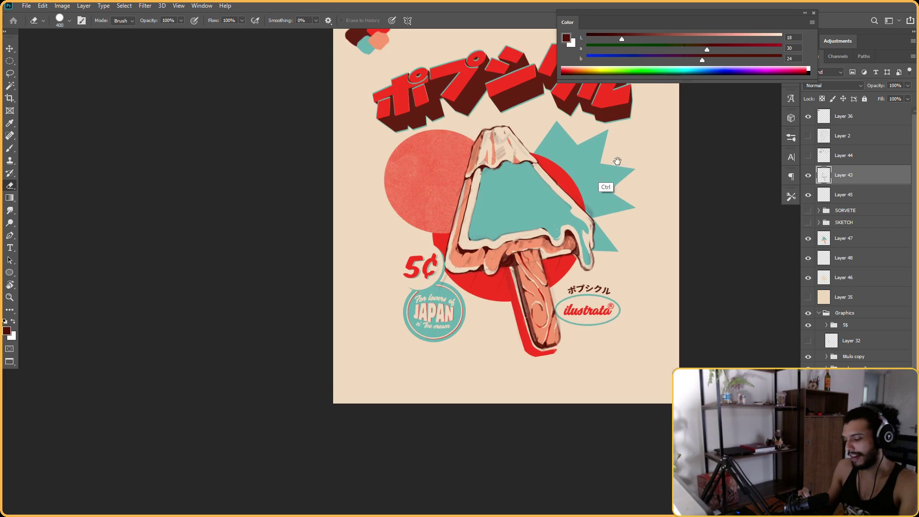
Refine the dark brown outline of the long right-hand drip from the popsicle's right corner to the drip's tip
left_click_drag(608, 164, 546, 196)
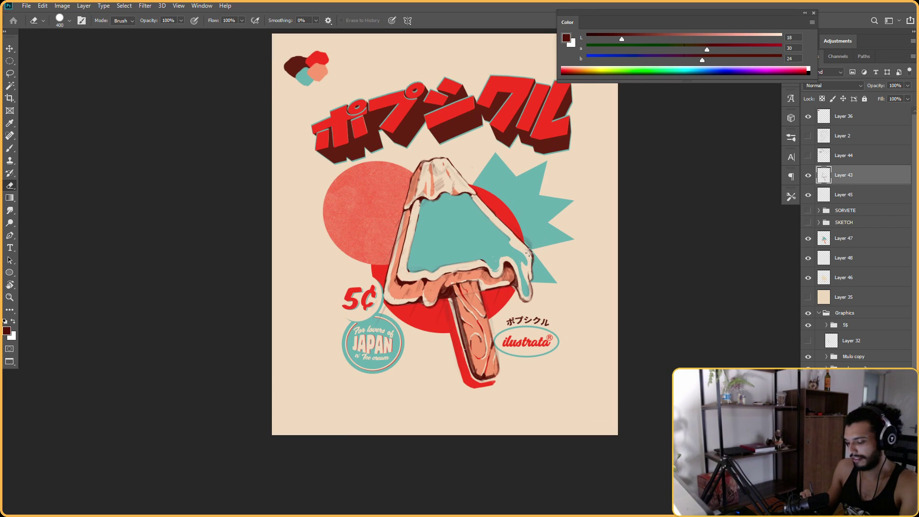
key("b")
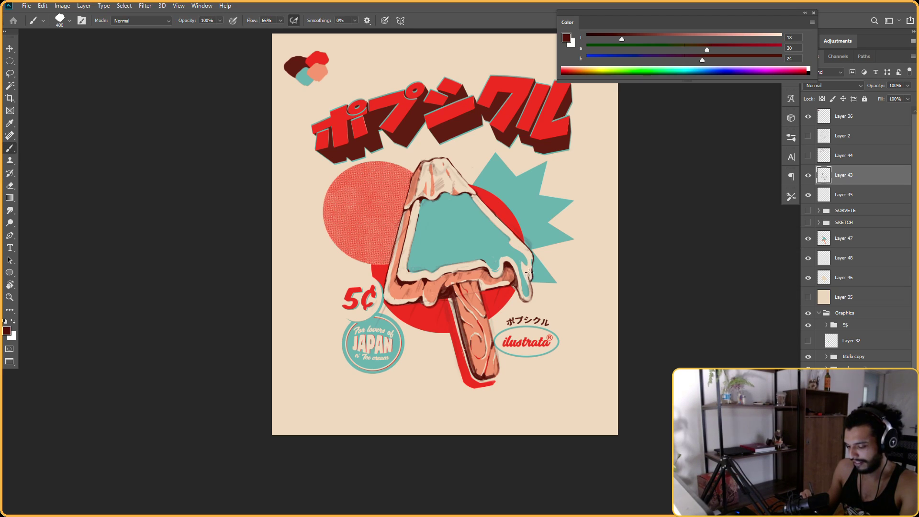
key("e")
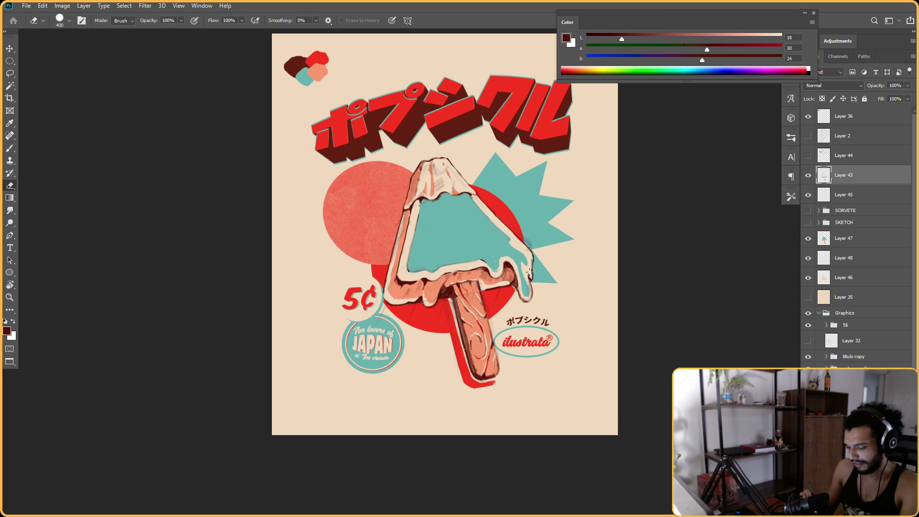
key("b")
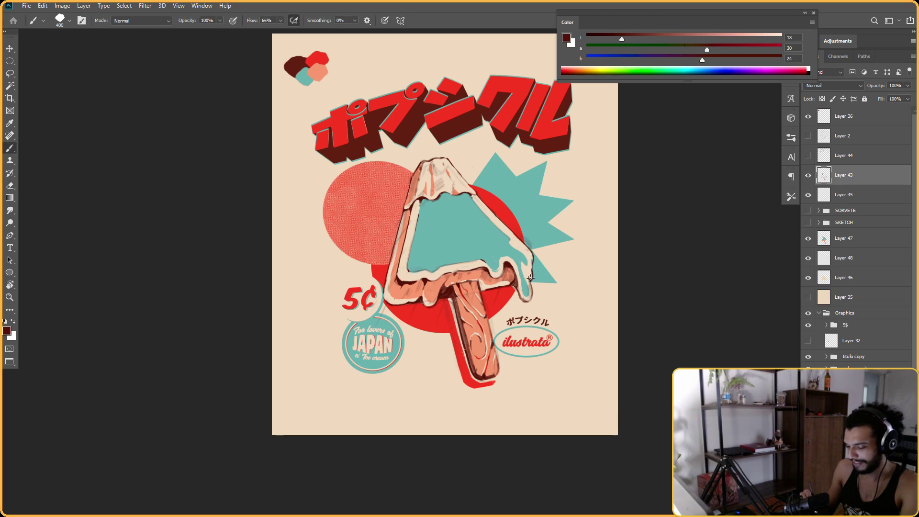
key("r")
left_click_drag(528, 264, 335, 335)
key("b")
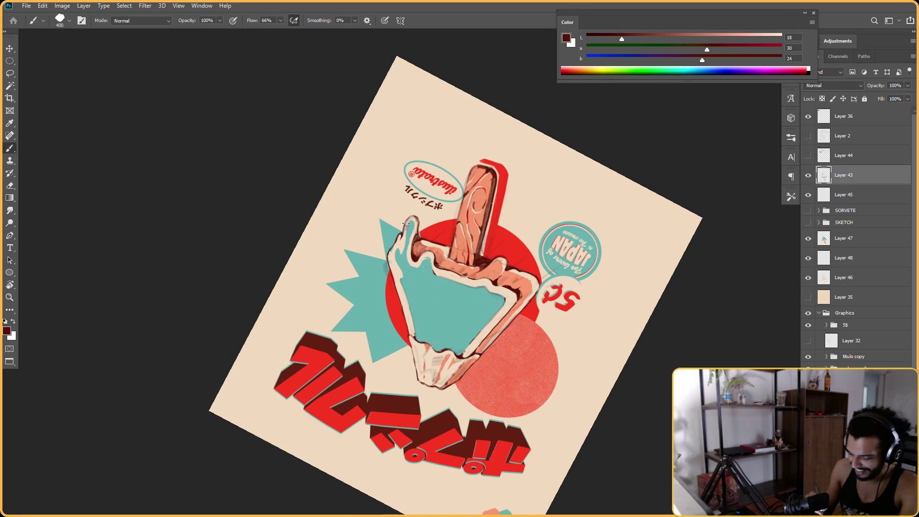
key("Escape")
left_click_drag(587, 205, 577, 206)
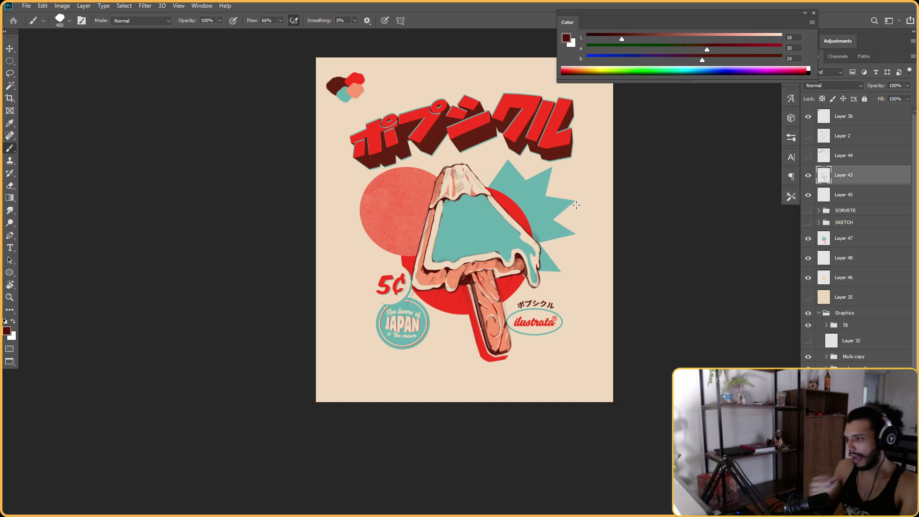
scroll(521, 237, "up", 1)
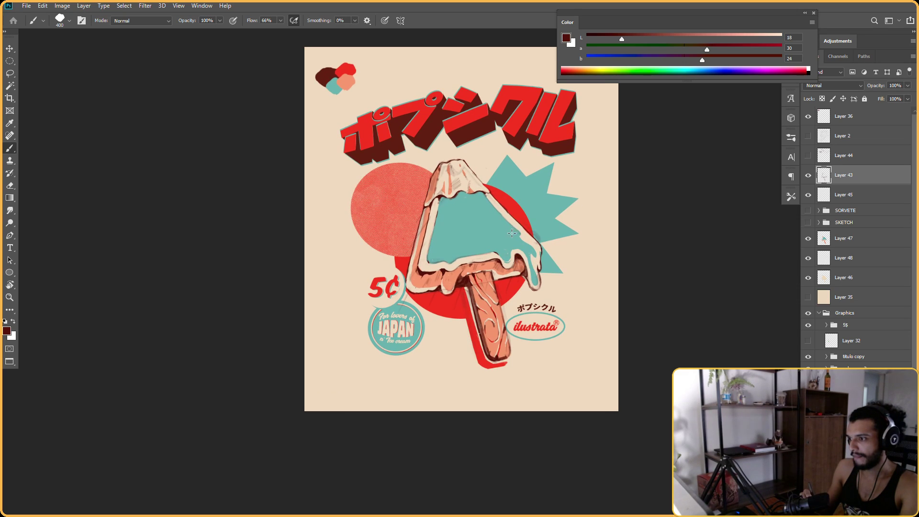
Undo the last stroke and refine the dark brown line around the popsicle's lower-left corner and leftmost drip
left_click_drag(531, 245, 537, 181)
key("ctrl+z")
scroll(525, 218, "up", 1)
key("e")
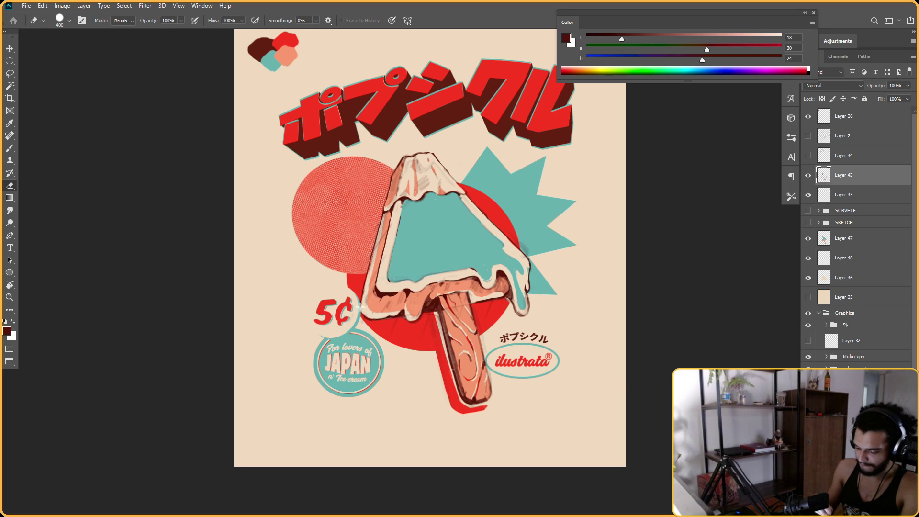
key("r")
left_click_drag(360, 307, 427, 373)
key("b")
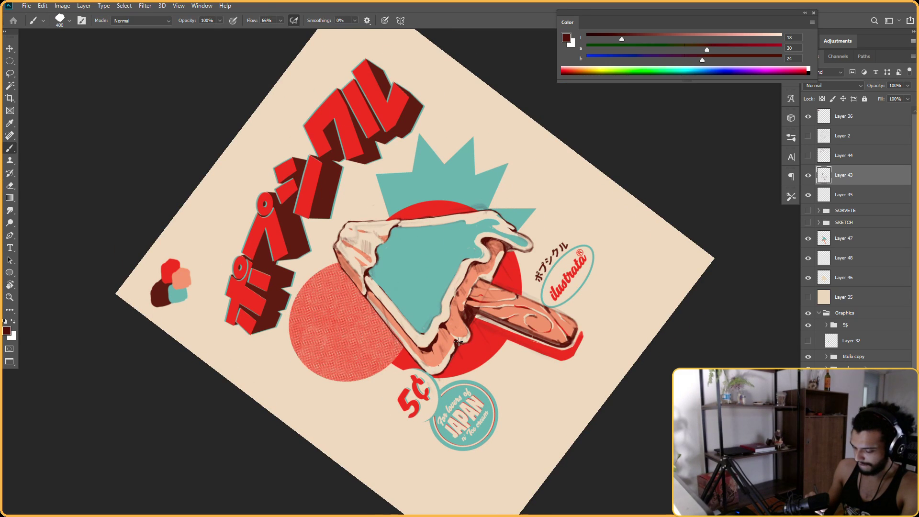
key("e")
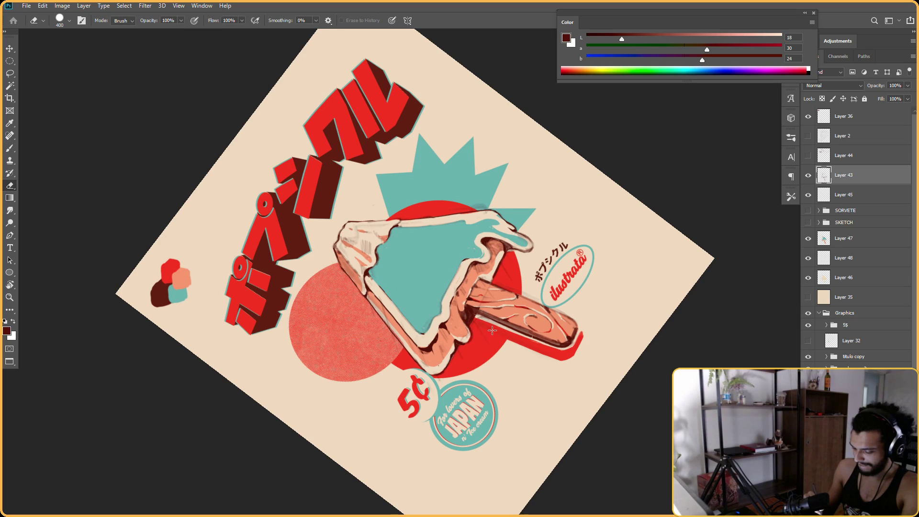
Touch up the dark brown line beside the top of the stick and the shadow under the right-hand drip
key("Escape")
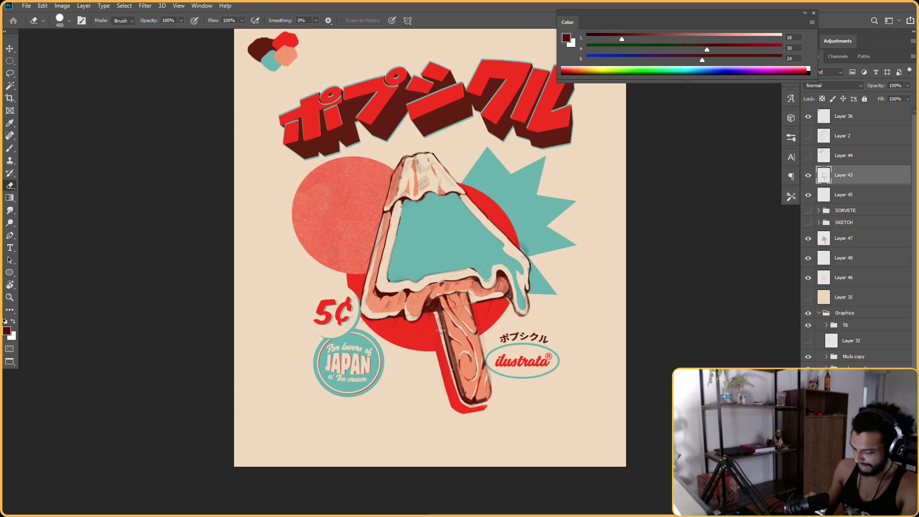
key("b")
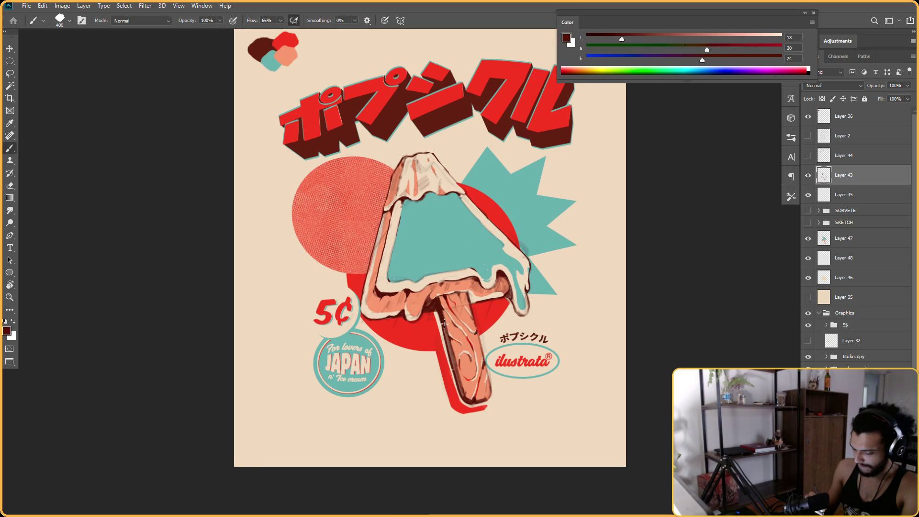
key("r")
left_click_drag(601, 185, 515, 270)
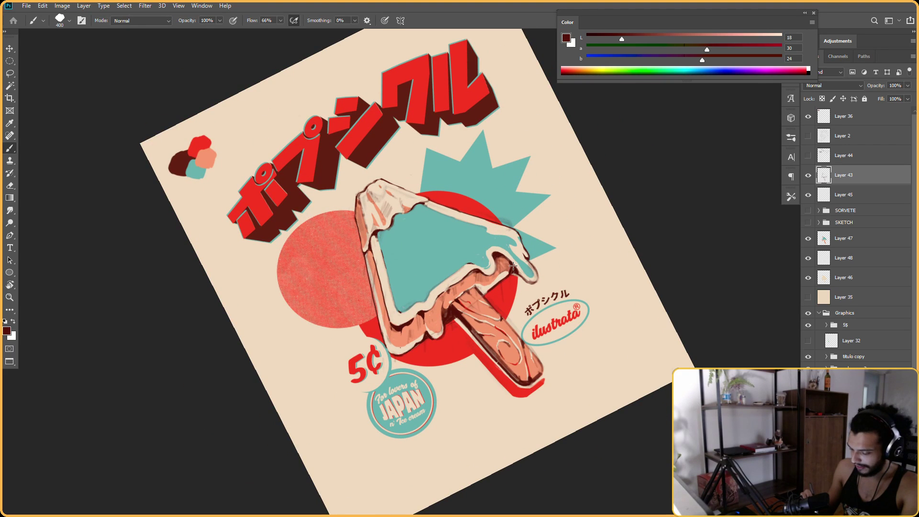
key("e")
key("b")
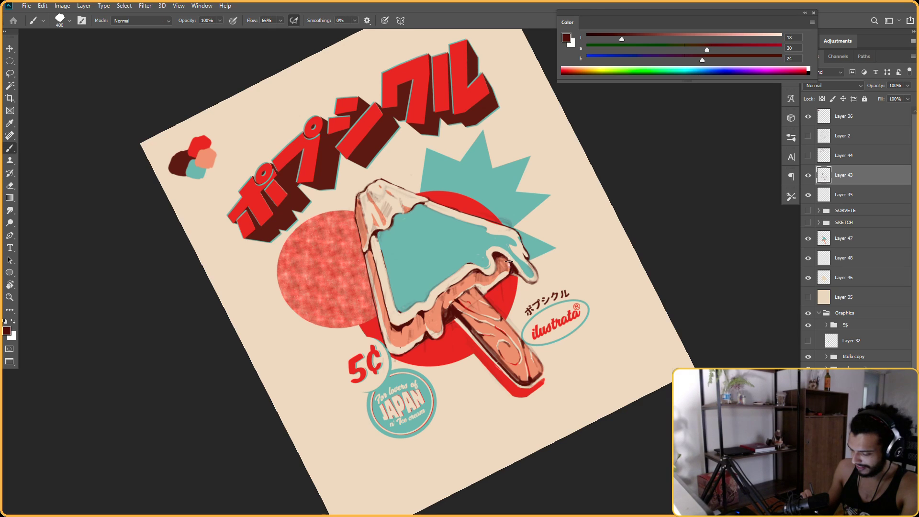
key("Escape")
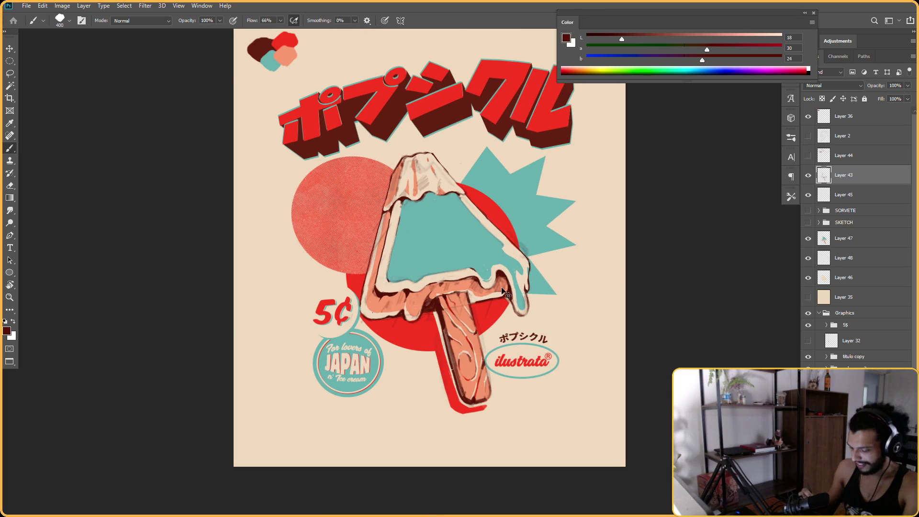
left_click_drag(555, 202, 517, 202)
scroll(464, 197, "up", 2)
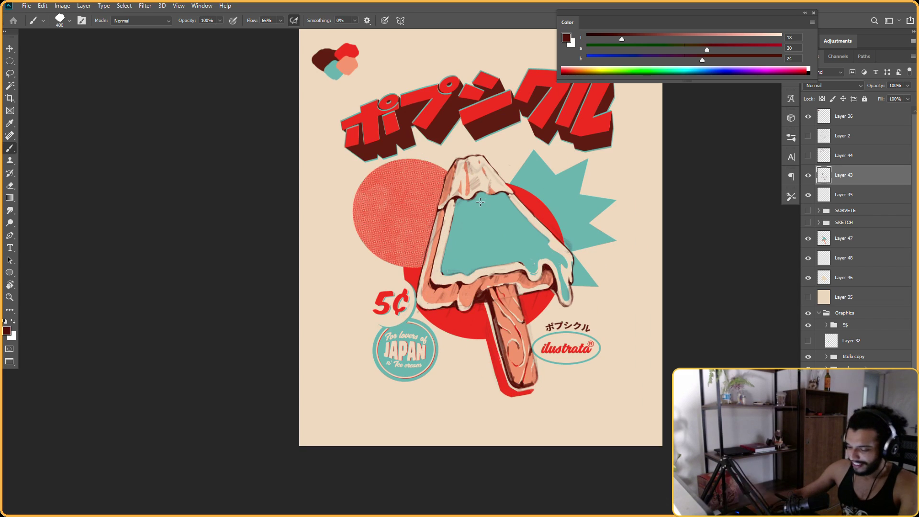
Erase excess dark brown along the popsicle's right sloping edge and around the snow cap's peak
key("e")
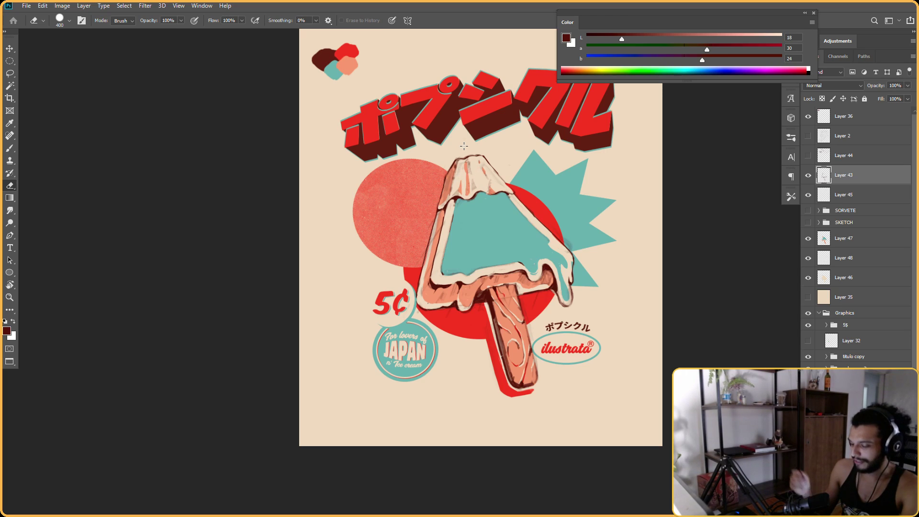
key("r")
left_click_drag(528, 156, 584, 217)
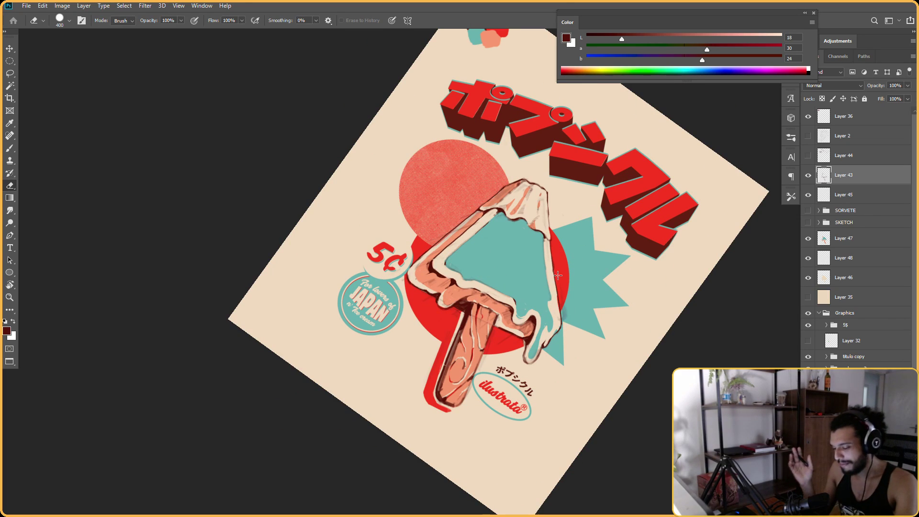
key("Escape")
mouse_move(648, 153)
left_mouse_down()
mouse_move(644, 185)
mouse_move(597, 214)
left_mouse_up()
key("r")
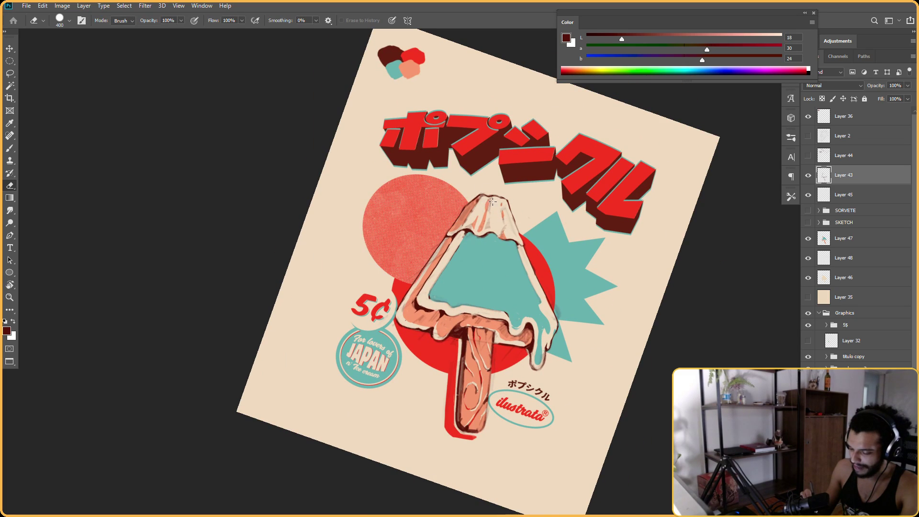
Refine the dark brown line at the upper-left corner of the snow cap
left_click_drag(492, 201, 424, 196)
key("b")
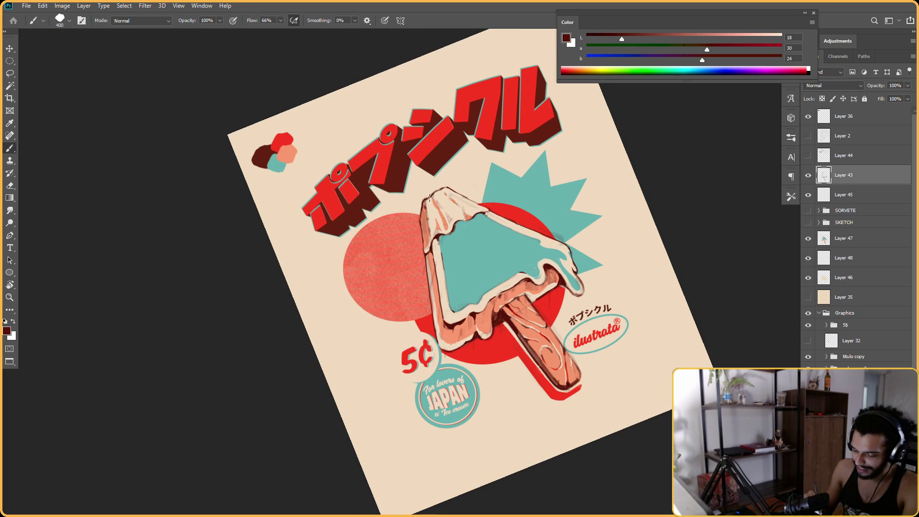
key("r")
left_click_drag(429, 197, 391, 235)
key("b")
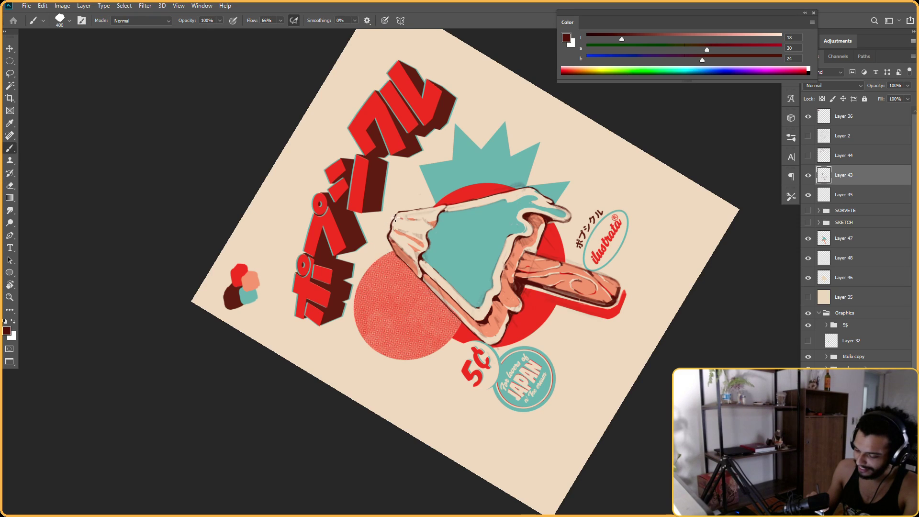
key("Escape")
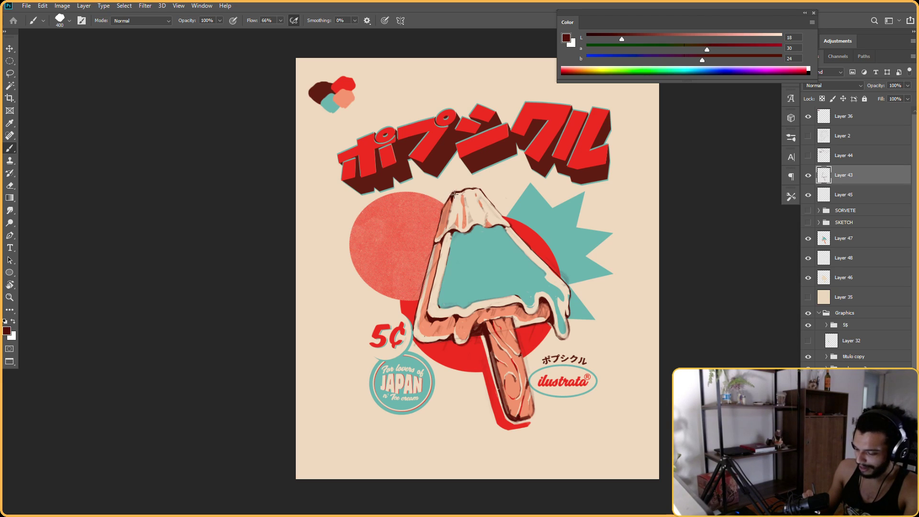
key("e")
key("b")
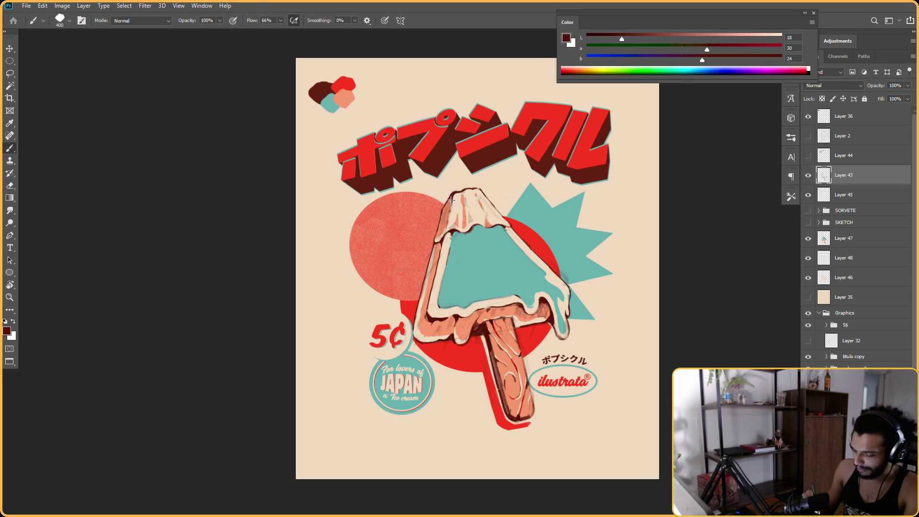
Alternate brush and eraser to clean up the dark brown line down the snow cap's left side to its lower-left tip
key("r")
left_click_drag(584, 250, 463, 259)
key("e")
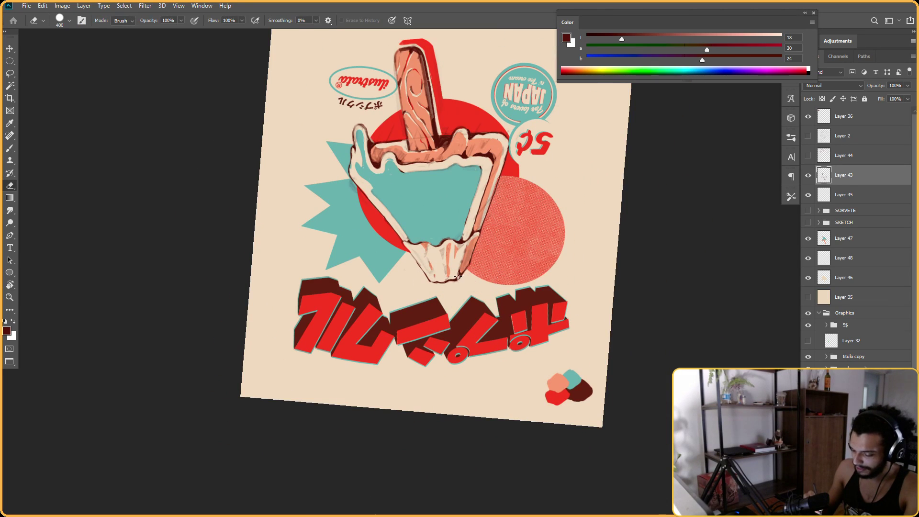
key("b")
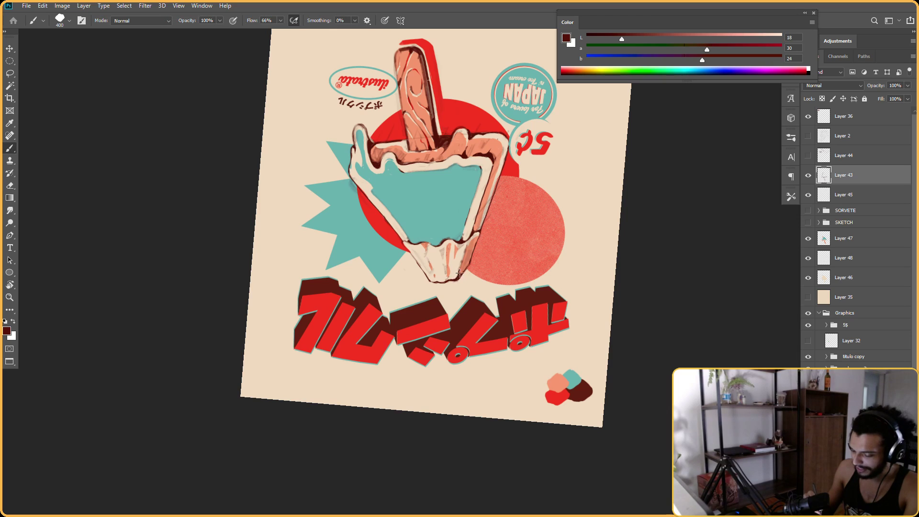
key("e")
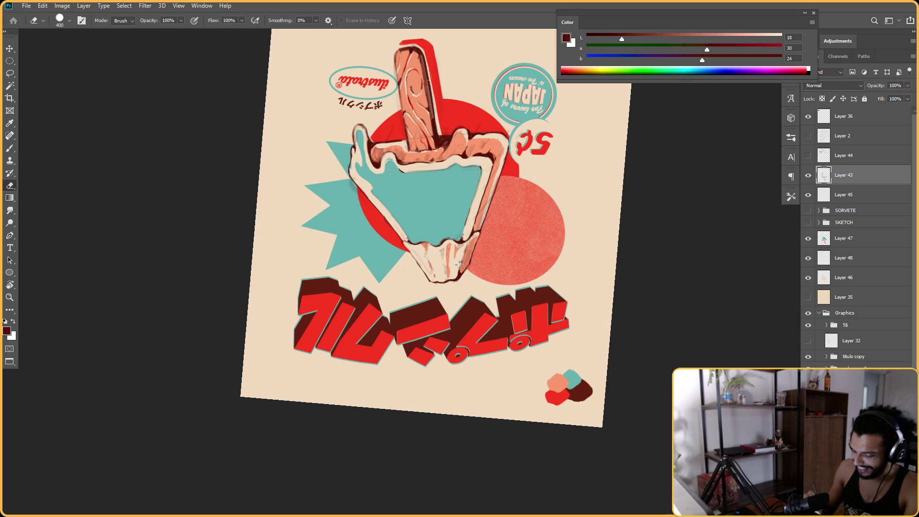
key("b")
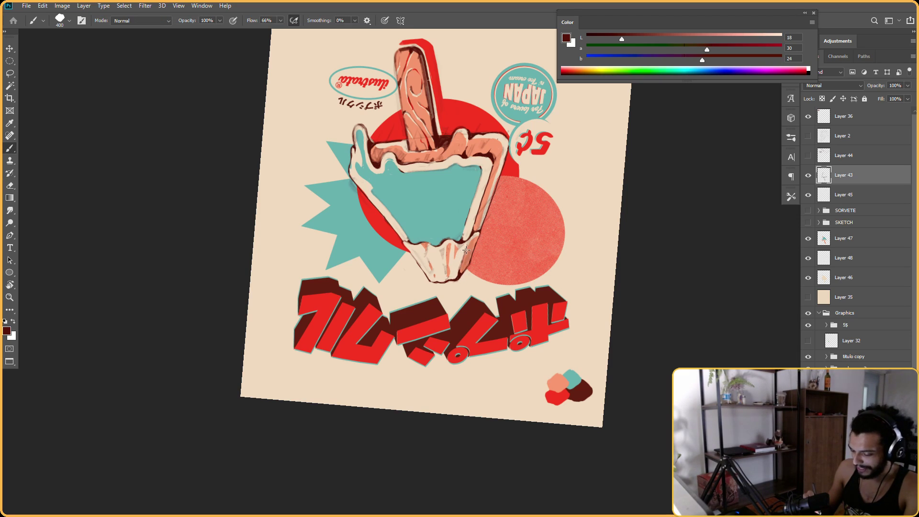
key("e")
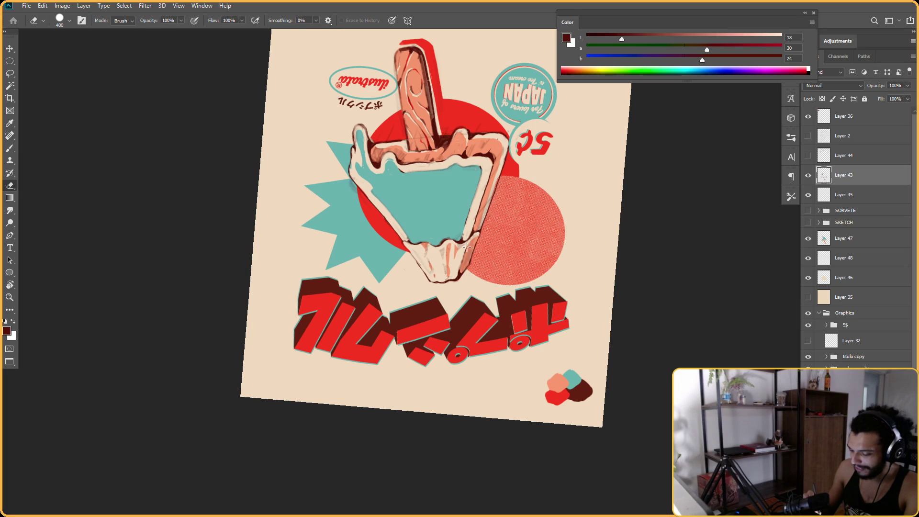
key("Escape")
key("b")
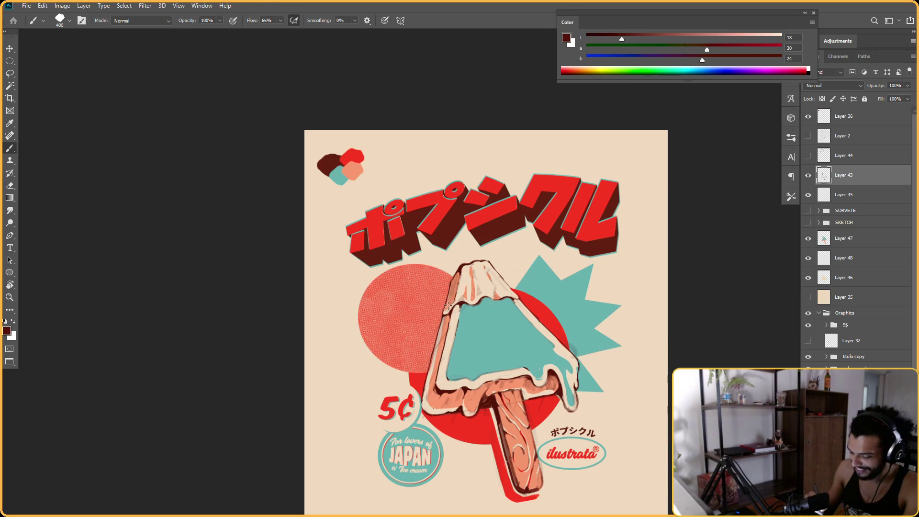
Clean up the dark brown outline along the popsicle's right sloping edge below the snow cap
left_click_drag(537, 234, 502, 285)
mouse_move(586, 241)
left_mouse_down()
mouse_move(592, 206)
mouse_move(470, 346)
mouse_move(495, 349)
left_mouse_up()
key("r")
key("e")
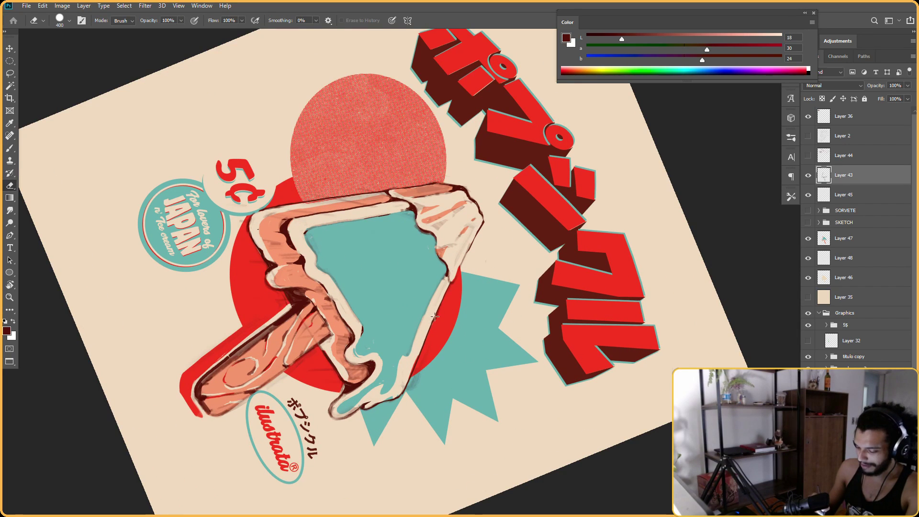
key("r")
mouse_move(493, 262)
left_mouse_down()
mouse_move(609, 150)
mouse_move(555, 170)
mouse_move(567, 231)
mouse_move(527, 158)
mouse_move(589, 189)
mouse_move(557, 207)
left_mouse_up()
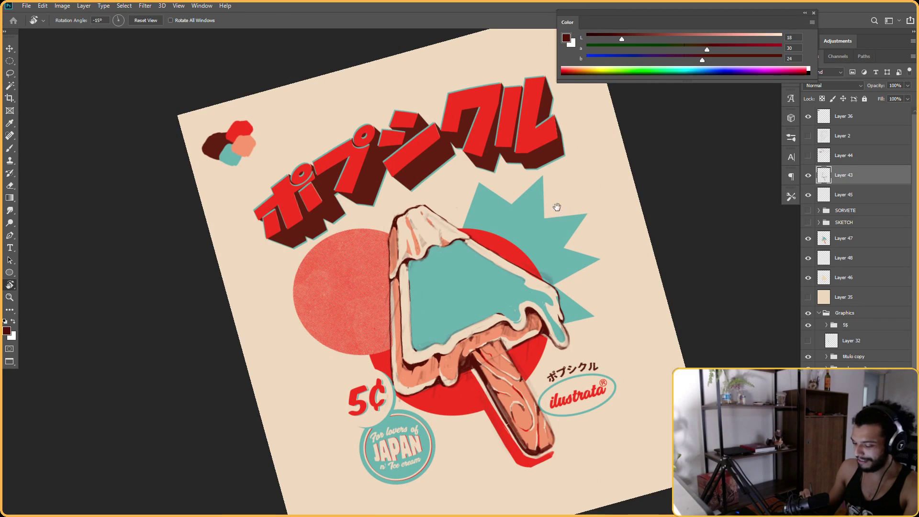
Refine the dark brown shadow on the popsicle's underside just right of the stick
key("Escape")
key("e")
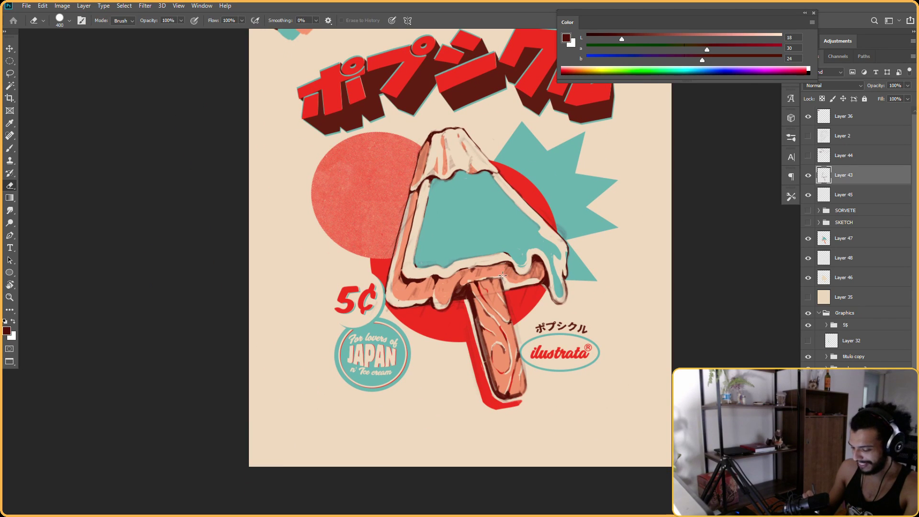
key("b")
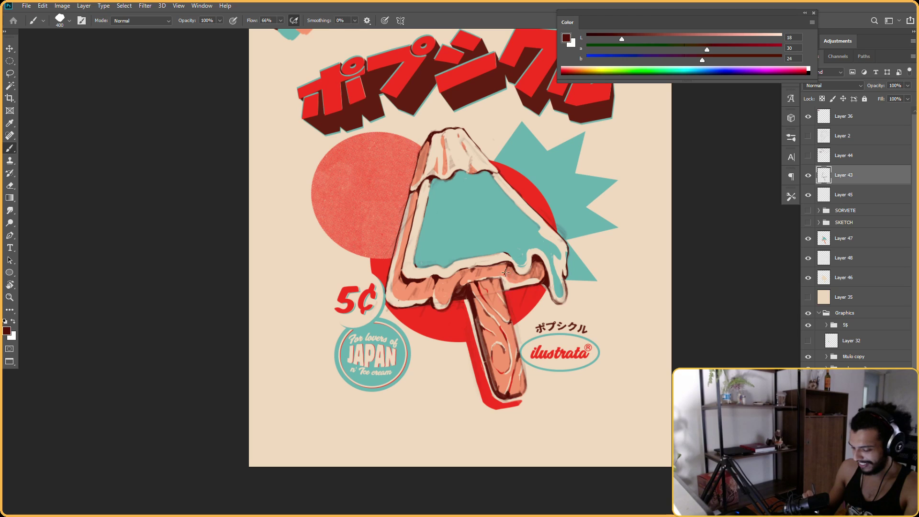
scroll(563, 206, "down", 2)
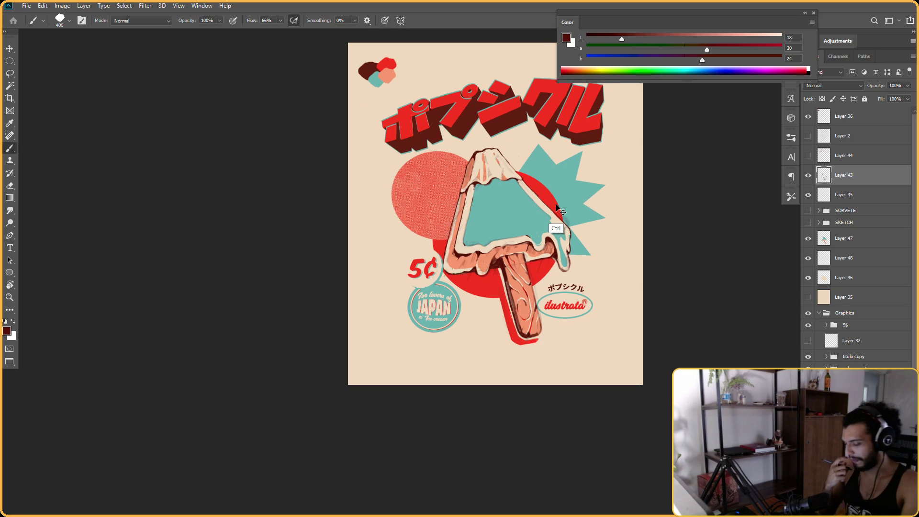
Touch up the dark brown line work at the top of the stick and under the adjoining melted edge
left_click_drag(595, 205, 610, 206)
mouse_move(590, 206)
left_mouse_down()
mouse_move(577, 183)
mouse_move(494, 282)
left_mouse_up()
key("r")
key("e")
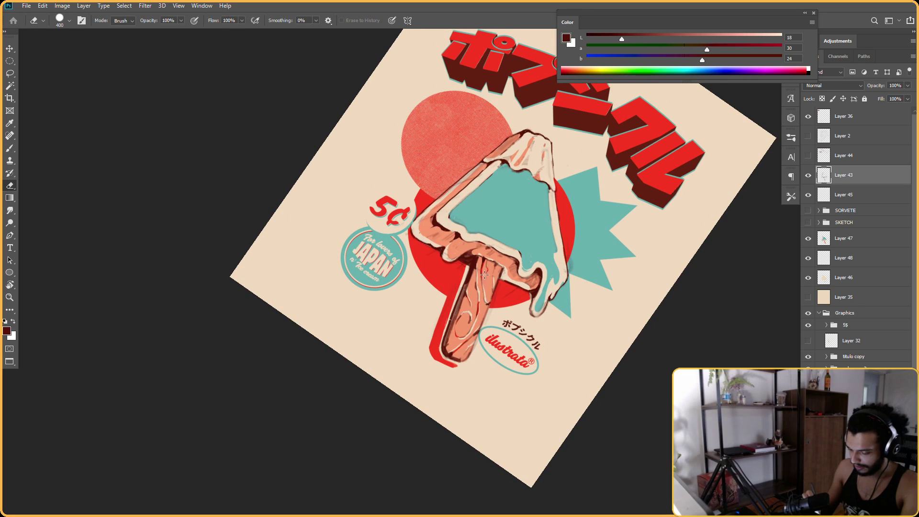
key("r")
mouse_move(595, 221)
left_mouse_down()
mouse_move(500, 407)
mouse_move(606, 225)
mouse_move(468, 175)
left_mouse_up()
key("b")
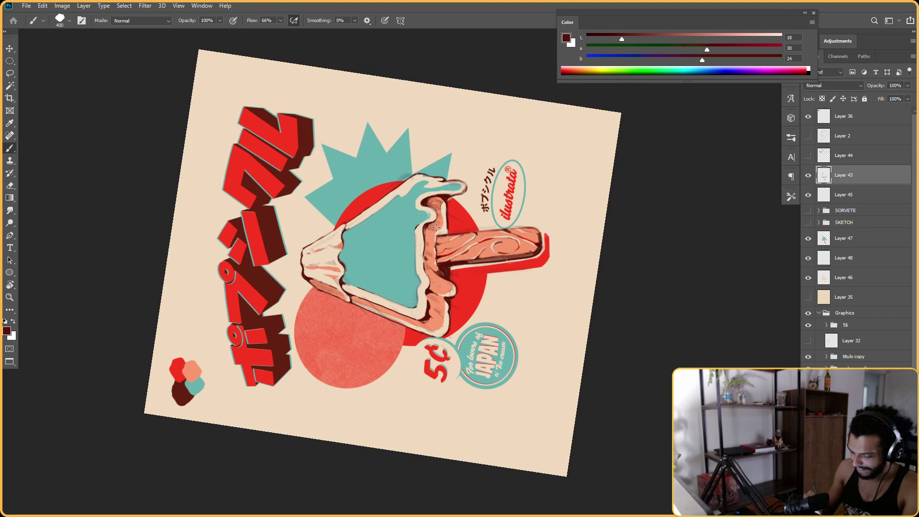
left_click_drag(509, 165, 480, 192)
key("Escape")
mouse_move(594, 176)
left_mouse_down()
mouse_move(605, 154)
mouse_move(552, 212)
left_mouse_up()
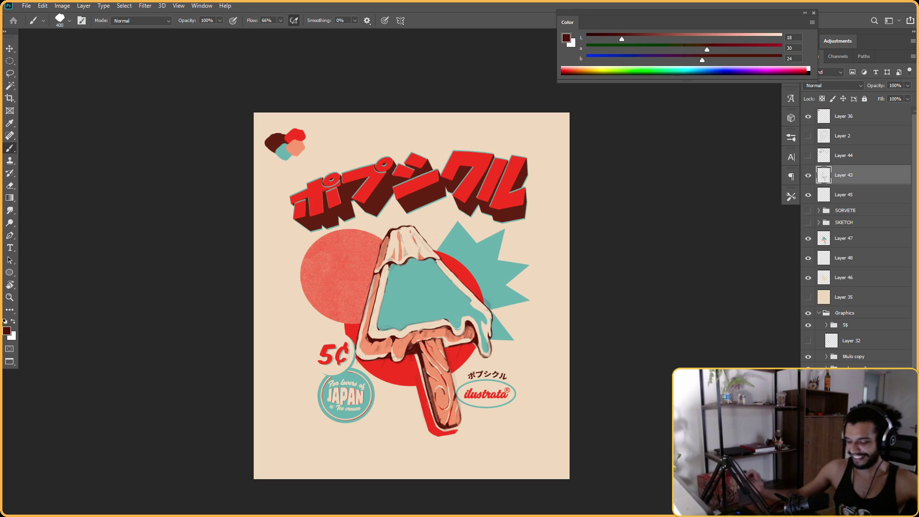
Check the popsicle with and without its dark brown line work by toggling Layer 43's visibility at several view angles
scroll(506, 341, "up", 3)
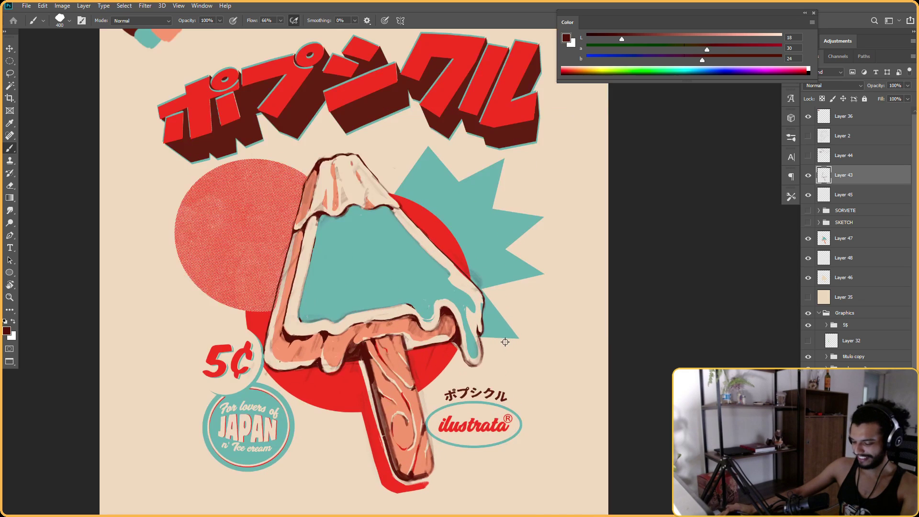
key("r")
left_click_drag(503, 342, 417, 160)
key("e")
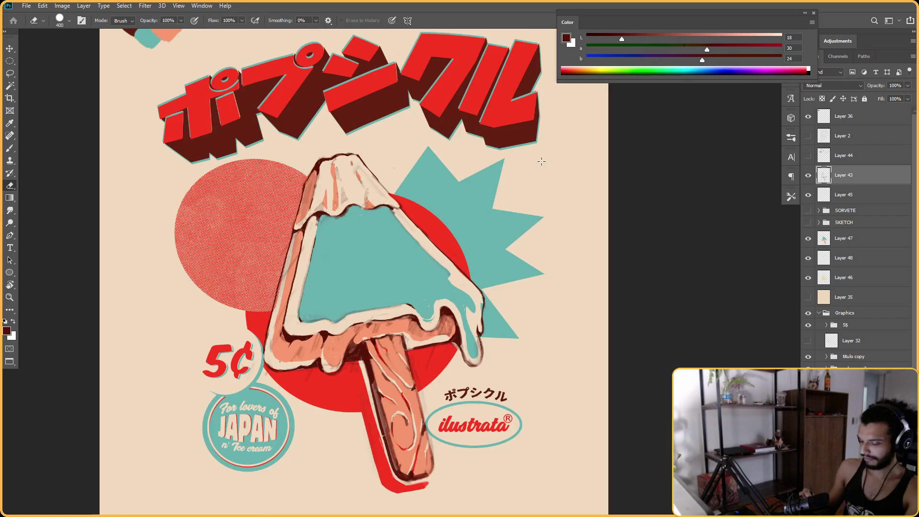
key("ctrl+0")
left_click(808, 177)
left_click(808, 178)
left_click_drag(608, 207, 566, 258)
left_click_drag(420, 313, 461, 296)
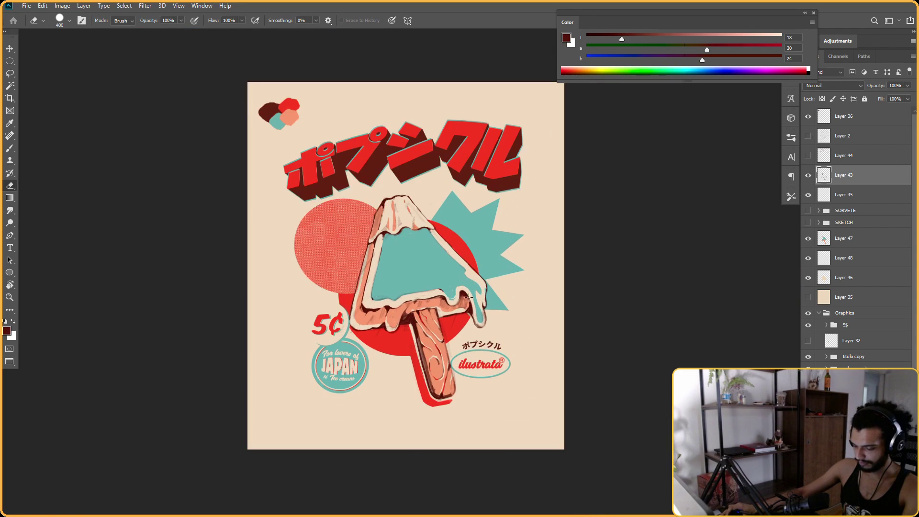
key("r")
mouse_move(544, 235)
left_mouse_down()
mouse_move(452, 205)
mouse_move(483, 217)
left_mouse_up()
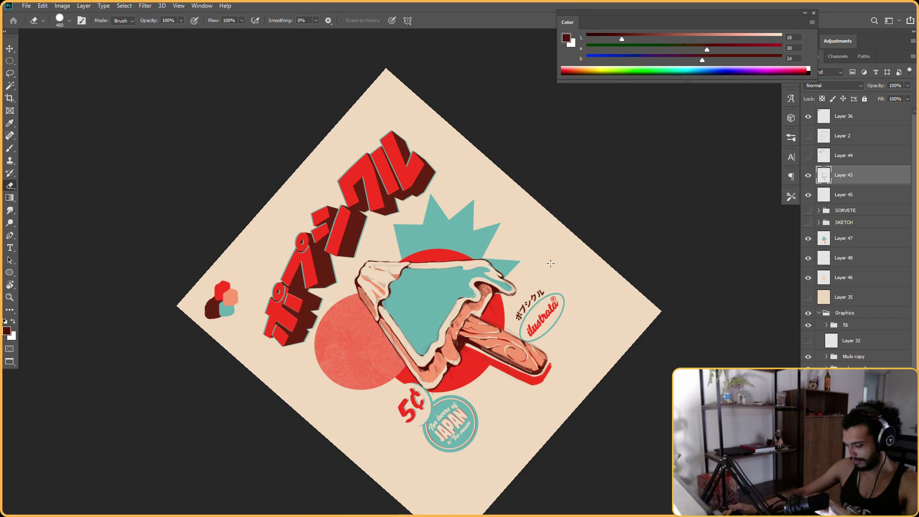
left_click(807, 177)
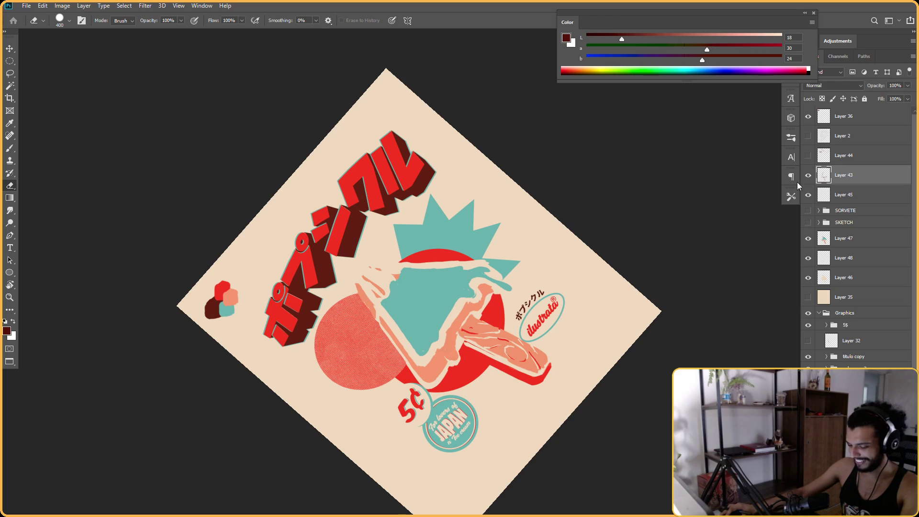
left_click(808, 177)
key("Escape")
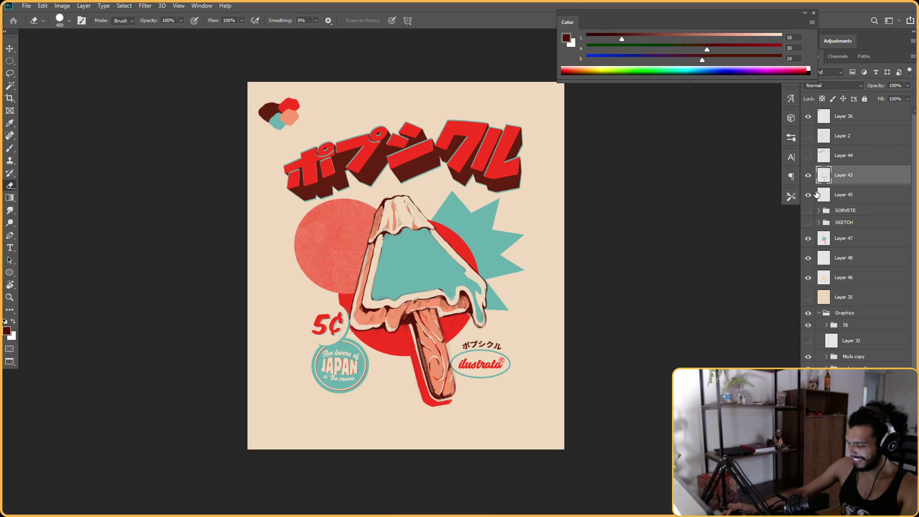
left_click(812, 238)
left_click(812, 238)
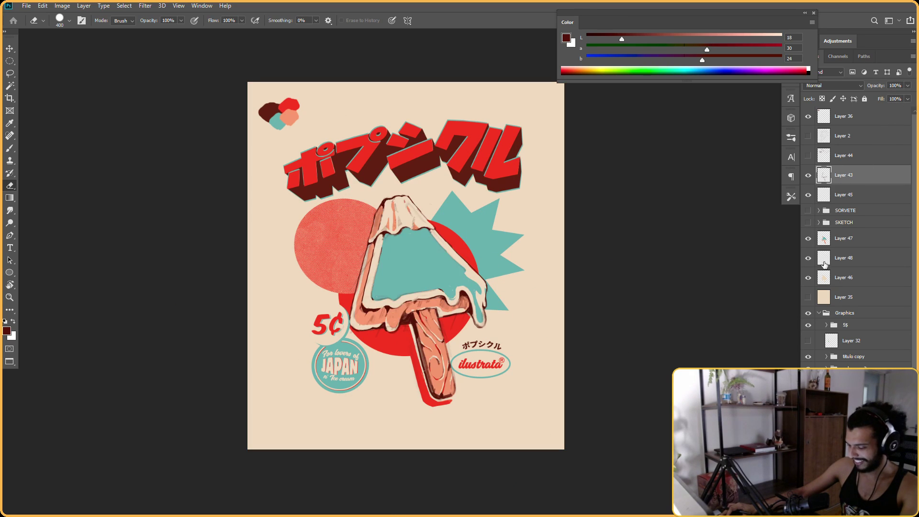
Merge Layer 48 with Layer 46, and move Layer 47 directly below Layer 45
left_click(838, 257)
left_click(810, 258)
left_click(844, 277, "shift")
key("ctrl+e")
mouse_move(844, 244)
left_mouse_down()
mouse_move(857, 237)
mouse_move(862, 203)
mouse_move(848, 206)
left_mouse_up()
Toggle the visibility of Layers 45 and 43 to compare them, and delete Layer 45
left_click(810, 195)
left_click(808, 176)
left_click(808, 176)
left_click(809, 195)
left_click(849, 198)
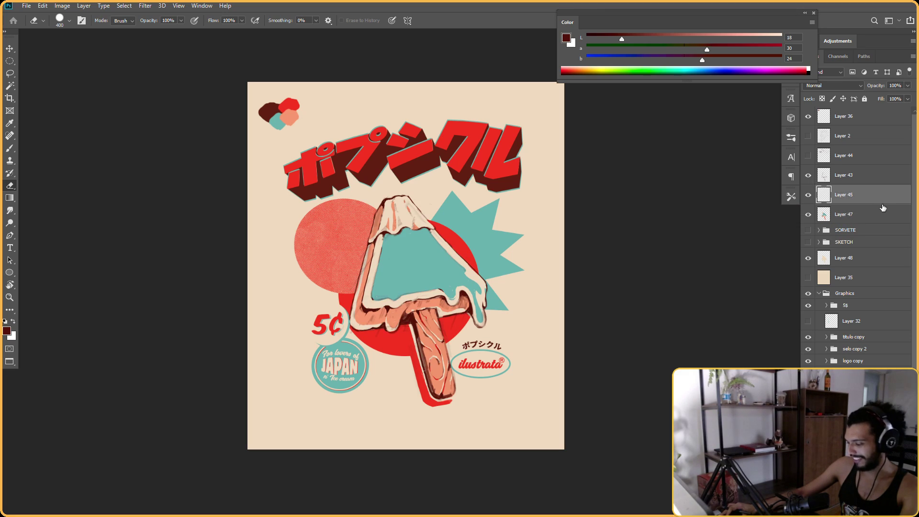
key("Delete")
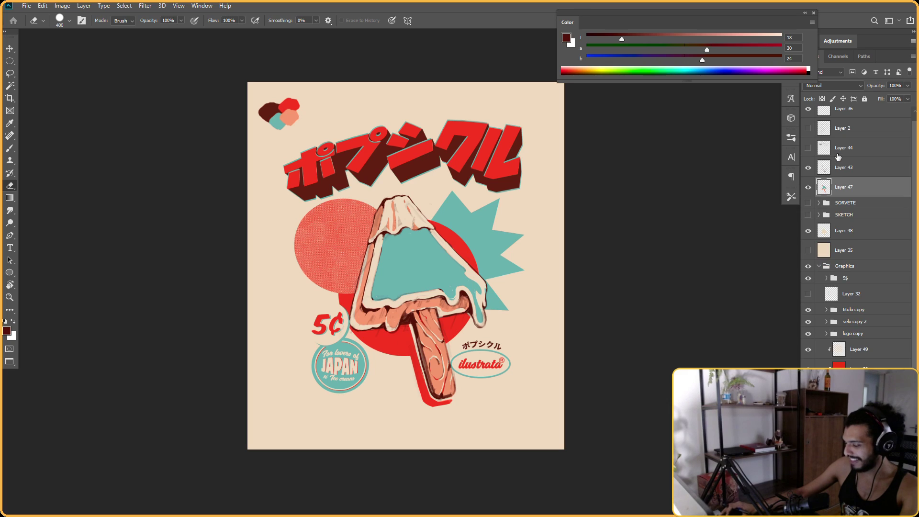
Merge Layer 43 with Layer 47 and lower the merged popsicle layer's opacity to 30%
left_click(846, 173, "ctrl")
key("ctrl+e")
left_click(907, 86)
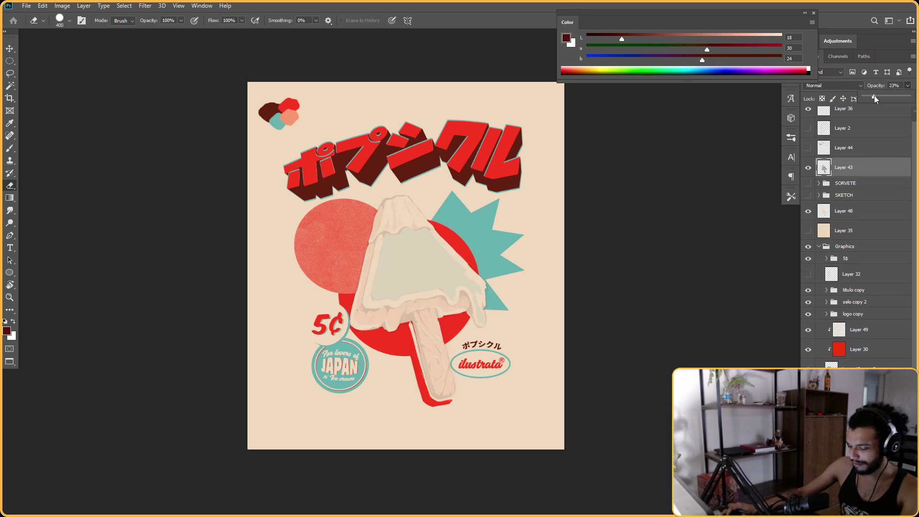
left_click_drag(877, 96, 878, 97)
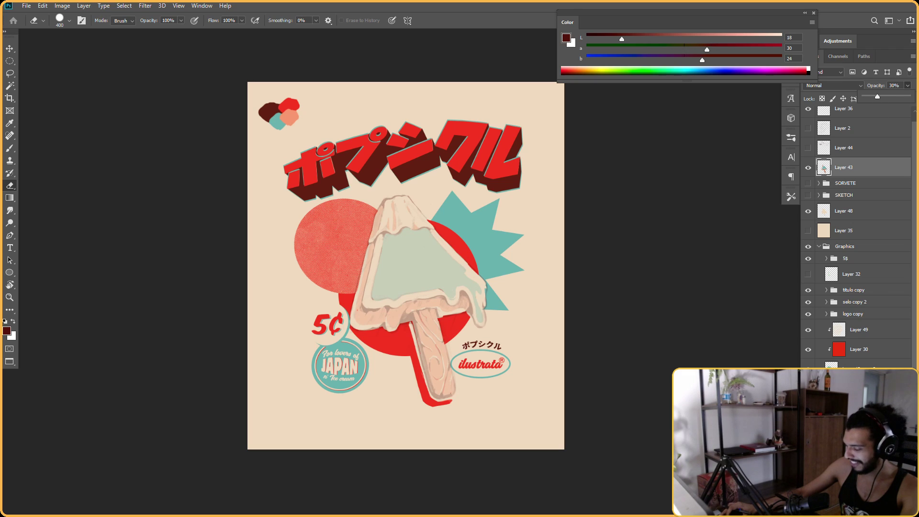
Create a new layer above the faded popsicle and sample the title shadow's dark brown as the brush color
key("ctrl+shift+alt+n")
left_click_drag(402, 208, 383, 211)
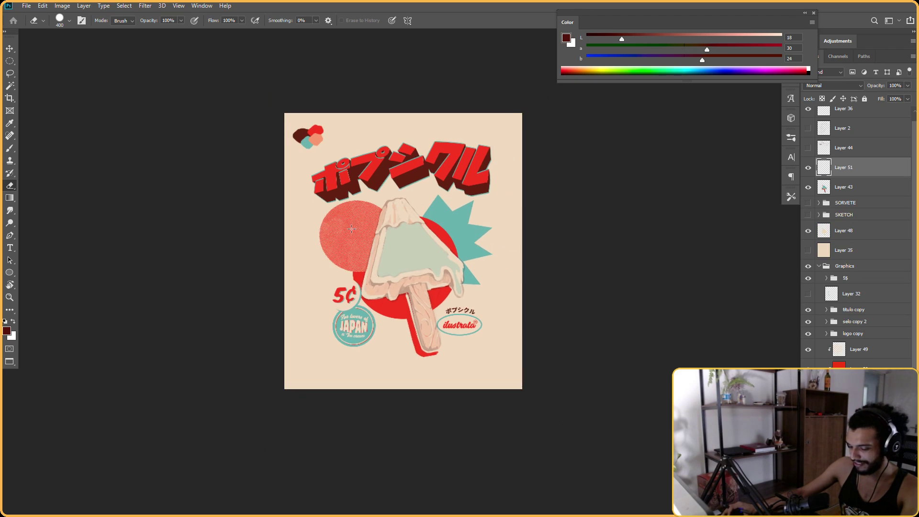
key("ctrl+0")
left_click(426, 157, "alt")
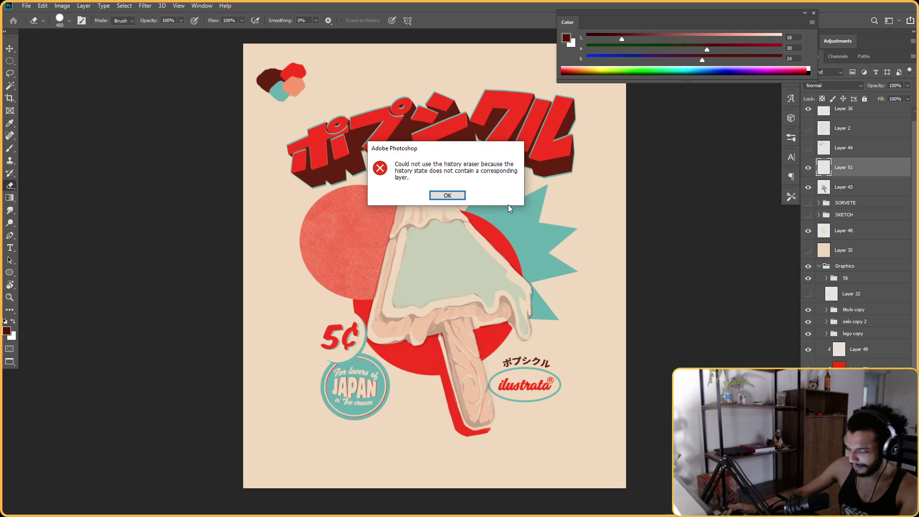
key("Return")
key("b")
left_click(441, 147, "alt")
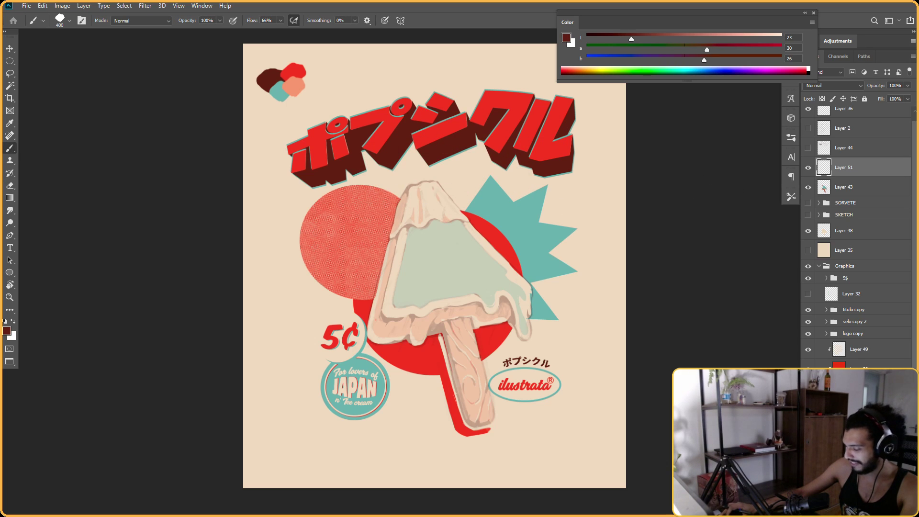
Look through the Lineart brush presets, keep the BRUNO MOD brush active and set its size to 600 px
scroll(451, 273, "up", 1, "alt")
right_click(402, 275)
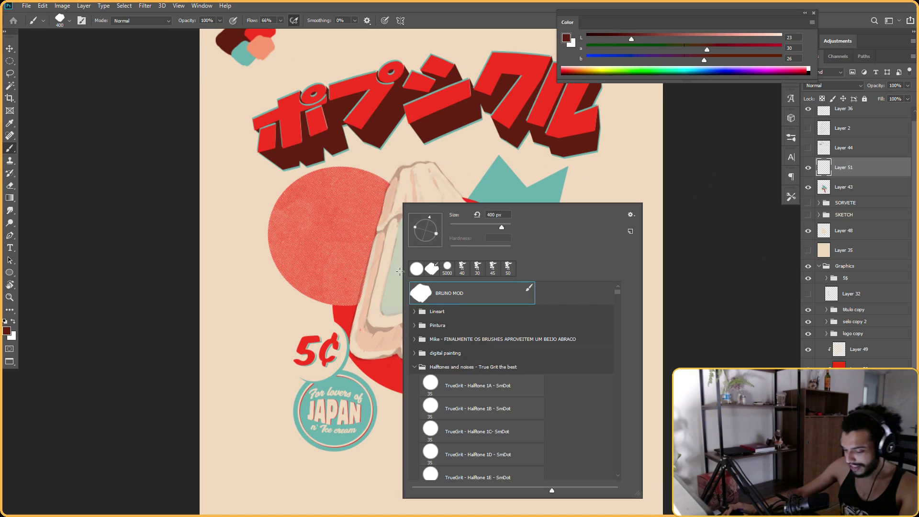
left_click(415, 367)
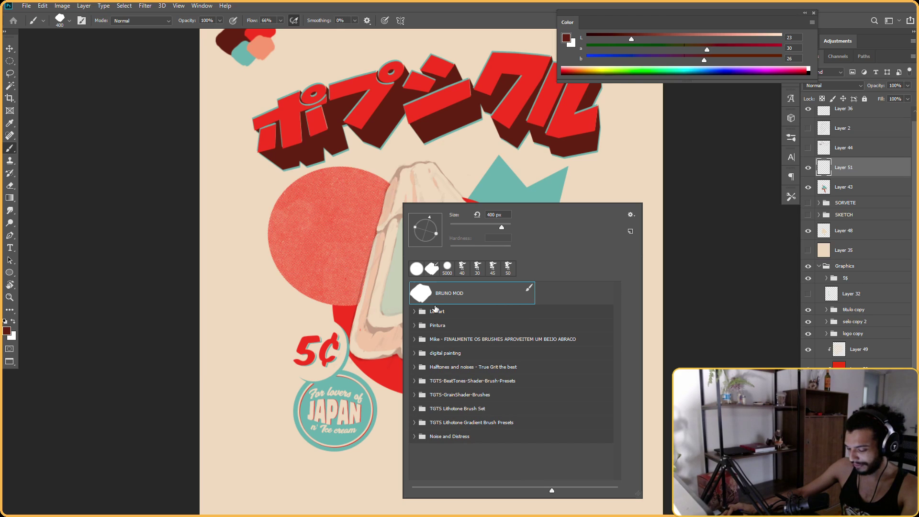
left_click(421, 313)
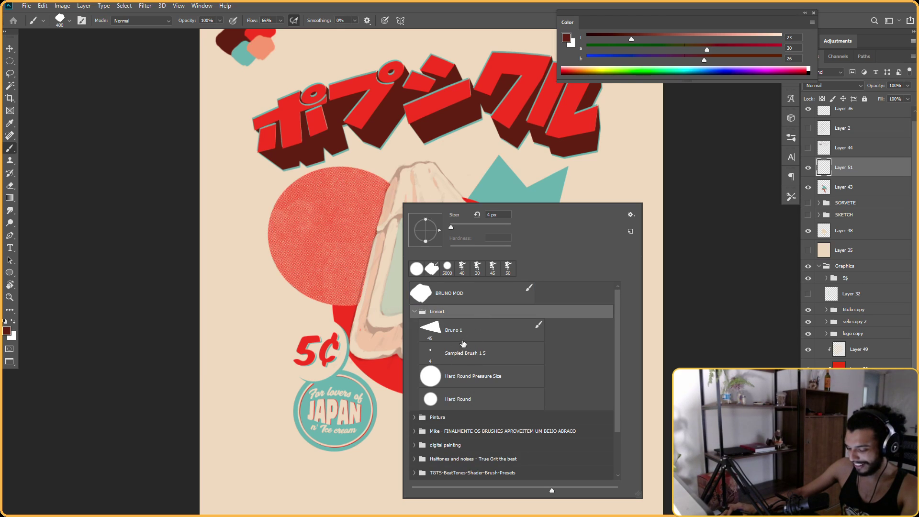
left_click(448, 353)
left_click_drag(497, 226, 498, 227)
left_click(567, 173)
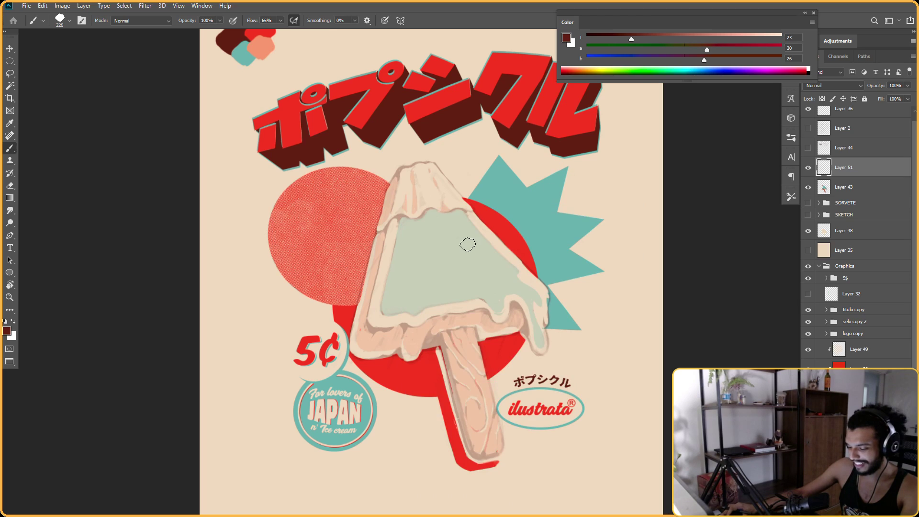
key("bracketright")
key("bracketright")
key("bracketright")
key("bracketright")
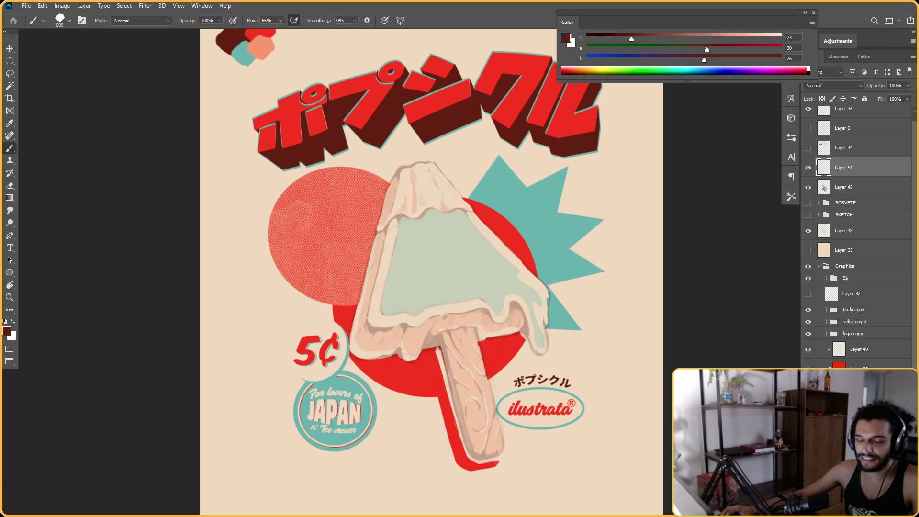
key("super+d")
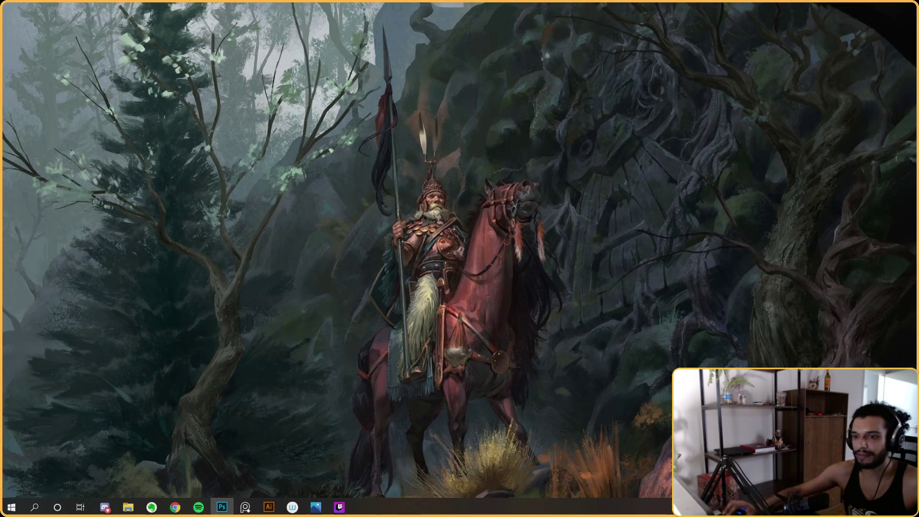
key("super+d")
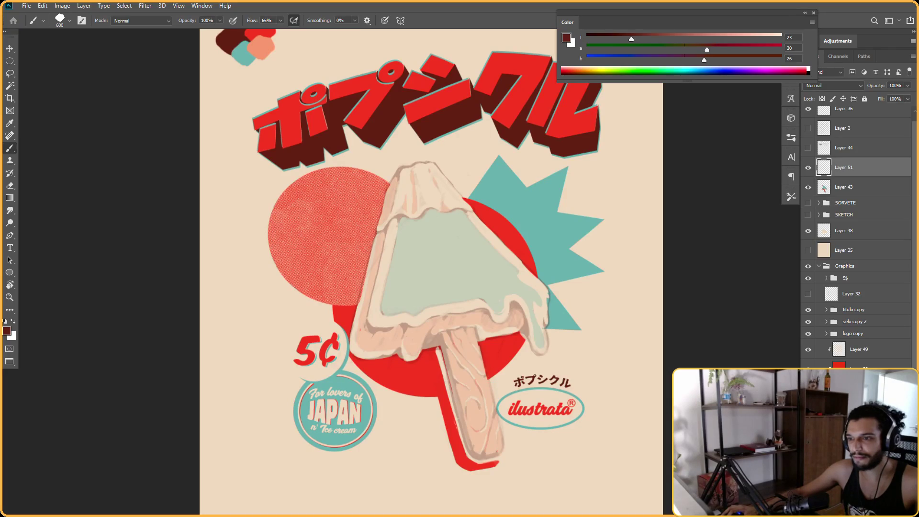
Set the brush flow to 100% and size to 400 px, and paint a dark brown stroke under the popsicle cap's left edge
key("ctrl")
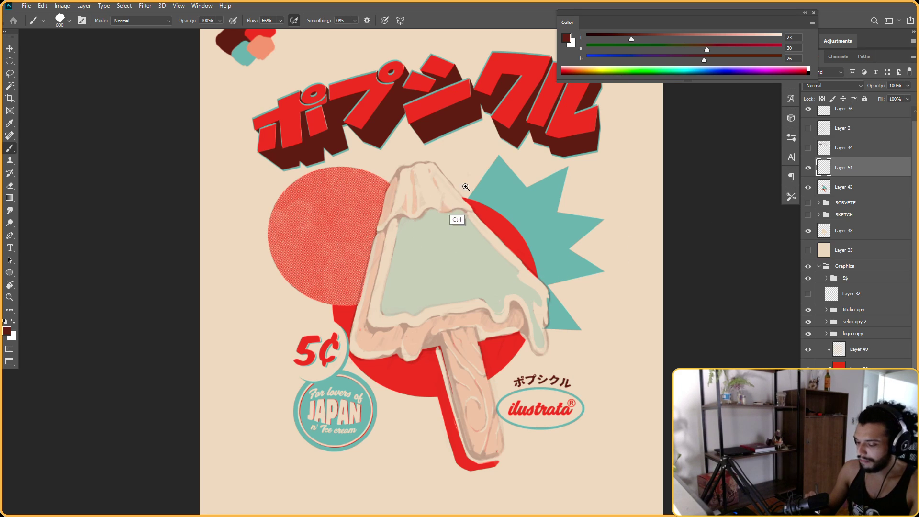
left_click(448, 209, "ctrl")
key("r")
key("b")
key("r")
left_click_drag(604, 207, 616, 234)
key("b")
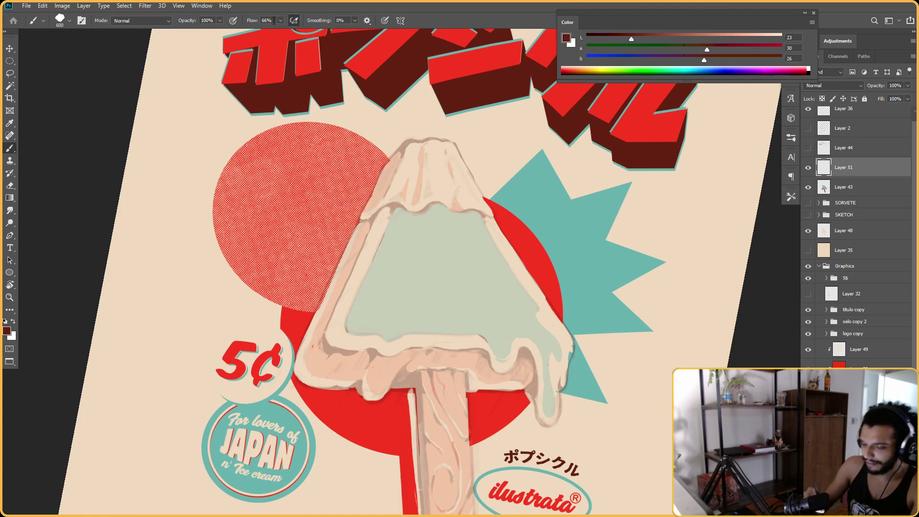
left_click_drag(295, 31, 314, 31)
left_click(293, 109)
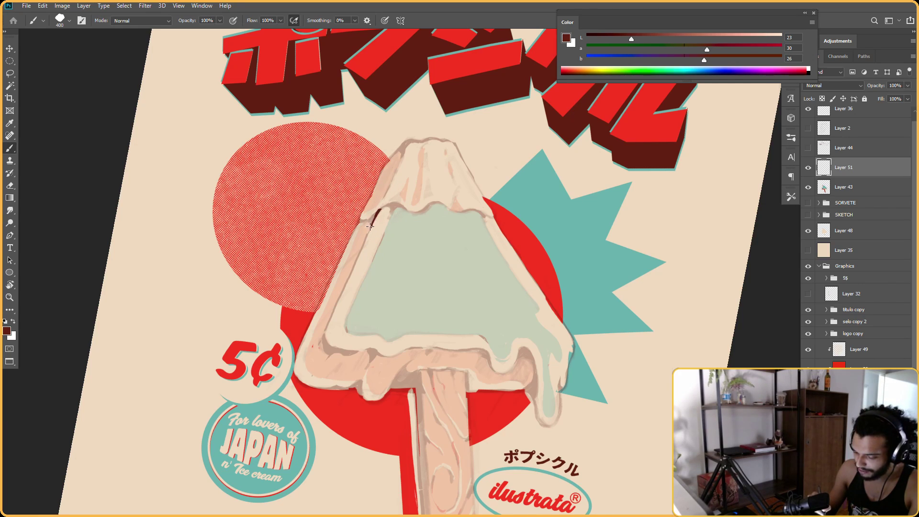
Extend the dark brown shadow down the side below the cap's left corner and refine its contour with the Eraser
key("r")
mouse_move(433, 158)
left_mouse_down()
mouse_move(406, 170)
mouse_move(386, 202)
left_mouse_up()
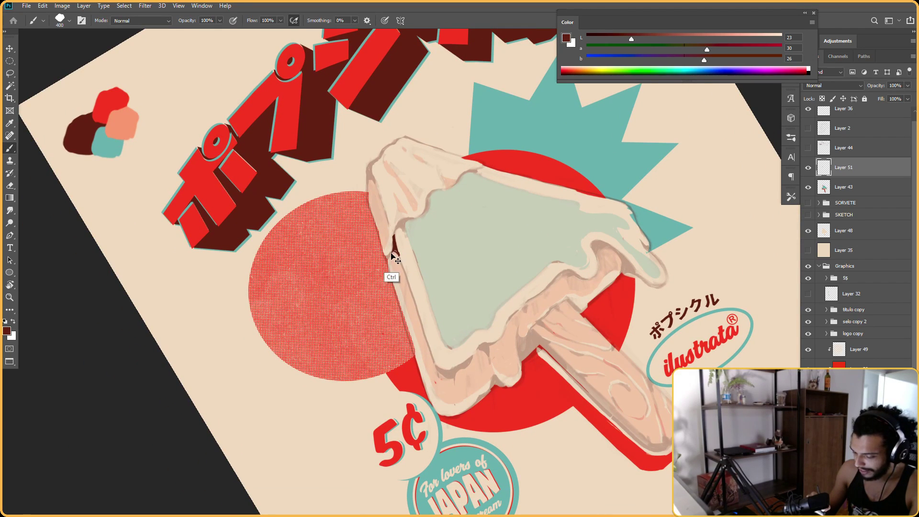
left_click_drag(392, 252, 398, 221)
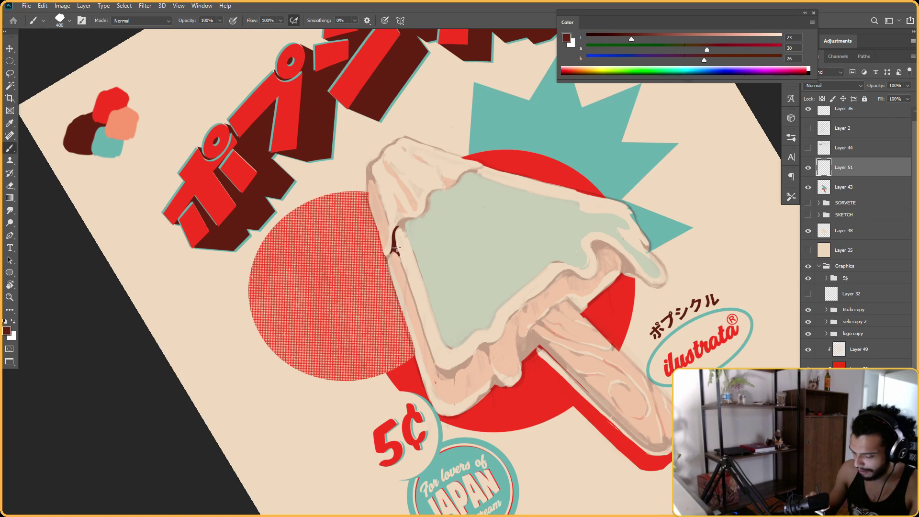
key("e")
key("r")
mouse_move(480, 215)
left_mouse_down()
mouse_move(461, 213)
mouse_move(489, 178)
left_mouse_up()
key("space")
key("b")
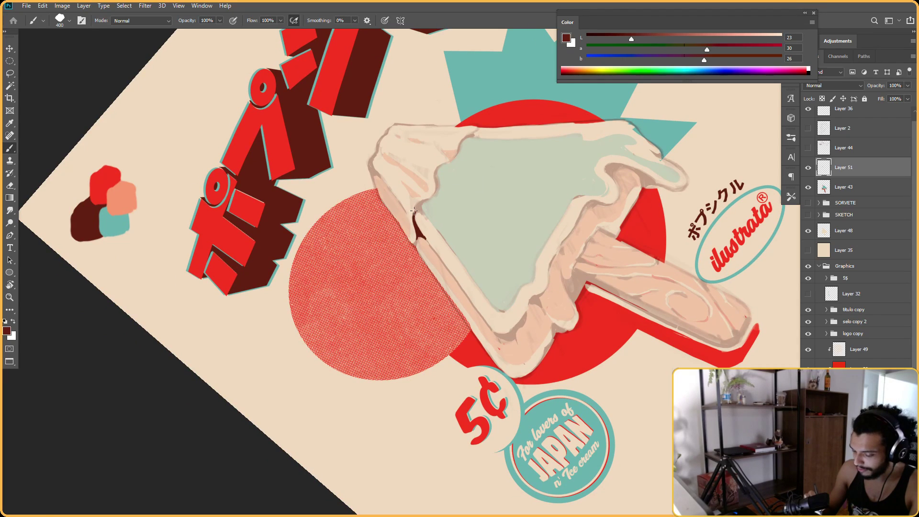
Undo the last stroke and paint a dark brown line along the first wave of the cap's lower edge
key("ctrl+z")
mouse_move(426, 199)
left_mouse_down()
mouse_move(425, 215)
mouse_move(577, 198)
left_mouse_up()
key("r")
key("b")
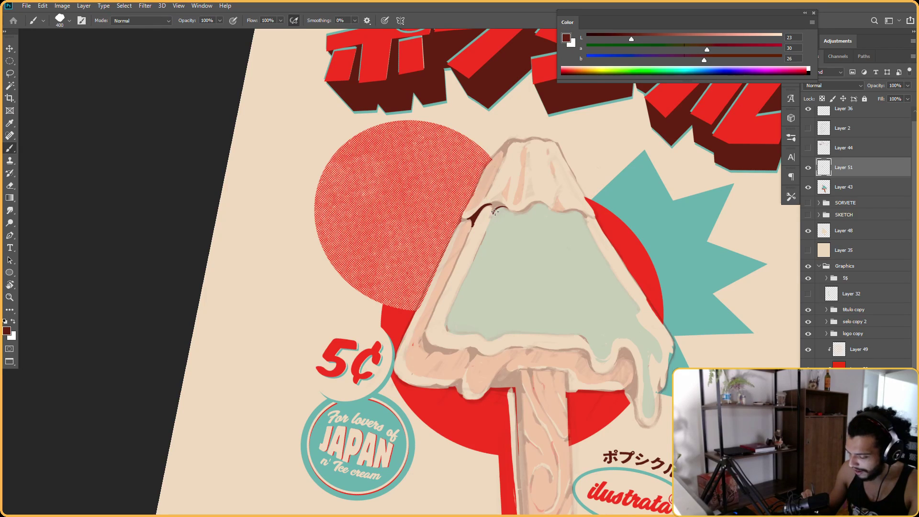
mouse_move(492, 212)
left_mouse_down()
mouse_move(448, 206)
mouse_move(402, 230)
left_mouse_up()
key("r")
key("b")
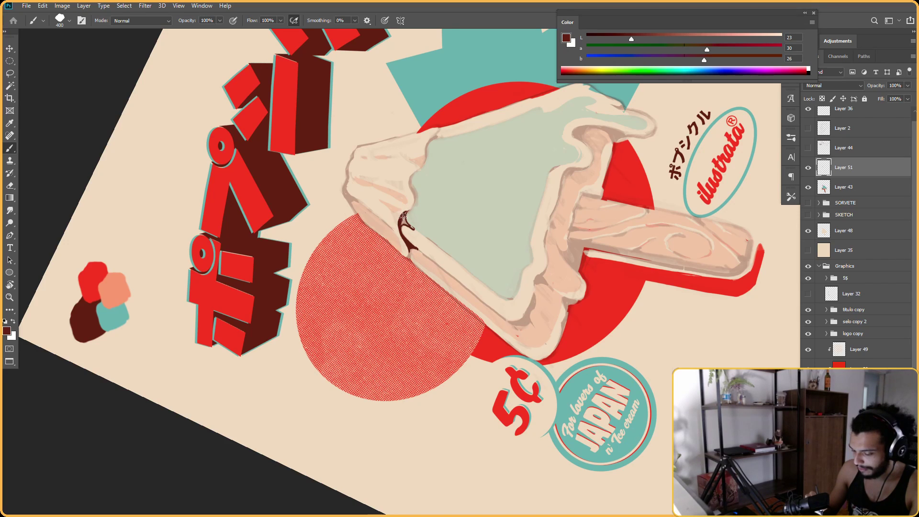
Fill in the dark brown shadow under the cap's left wave and trim its shape with the Eraser
key("r")
key("Escape")
key("b")
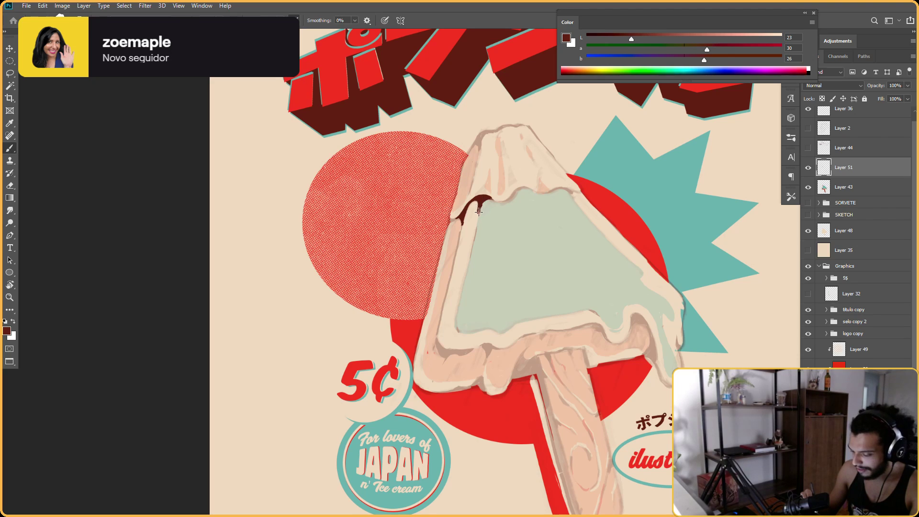
key("e")
key("r")
left_click_drag(481, 209, 397, 199)
key("b")
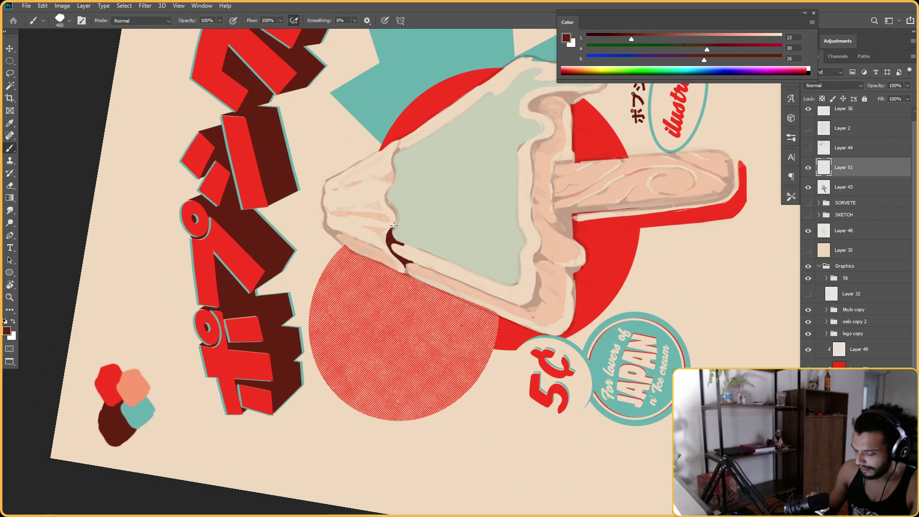
key("r")
left_click_drag(398, 209, 453, 171)
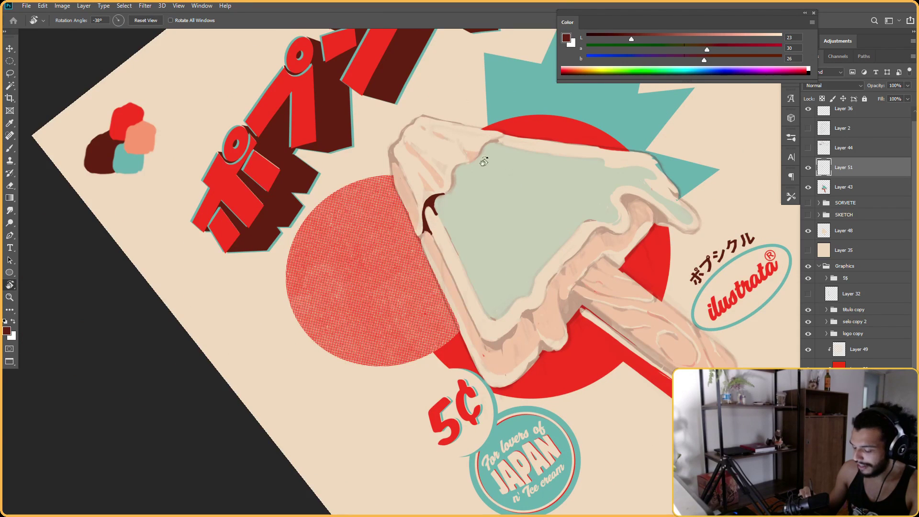
Ink the wavy boundary between the popsicle's cream tip and the green face with a dark brown line of varying thickness
key("b")
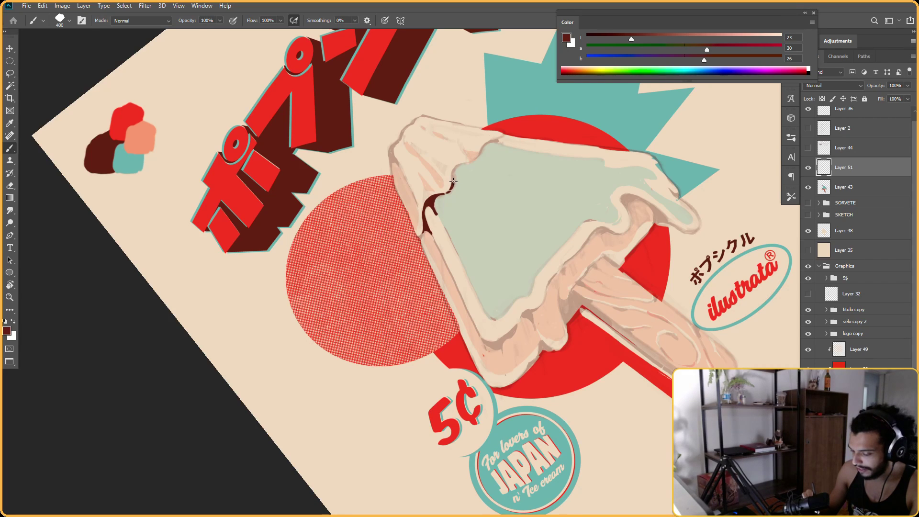
key("r")
left_click_drag(478, 151, 427, 146)
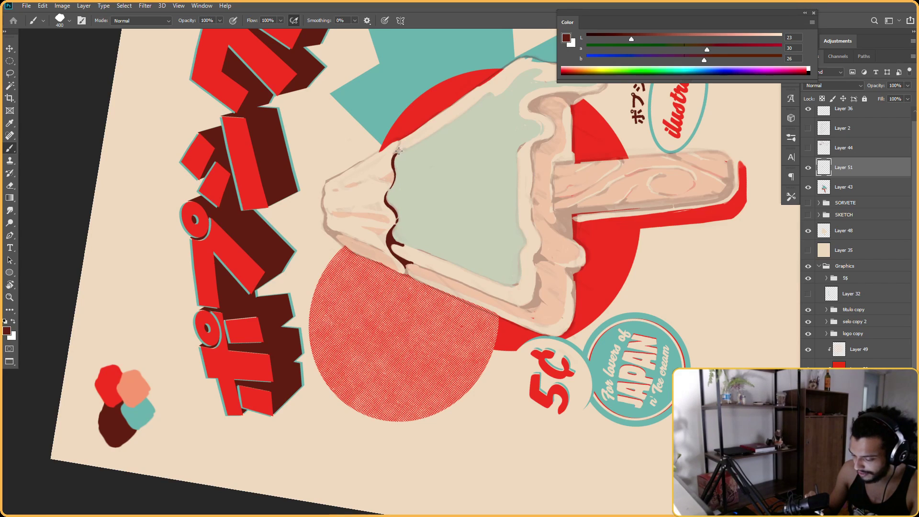
key("r")
mouse_move(393, 160)
left_mouse_down()
mouse_move(546, 182)
mouse_move(488, 145)
left_mouse_up()
mouse_move(565, 218)
left_mouse_down()
mouse_move(531, 170)
mouse_move(499, 165)
left_mouse_up()
key("b")
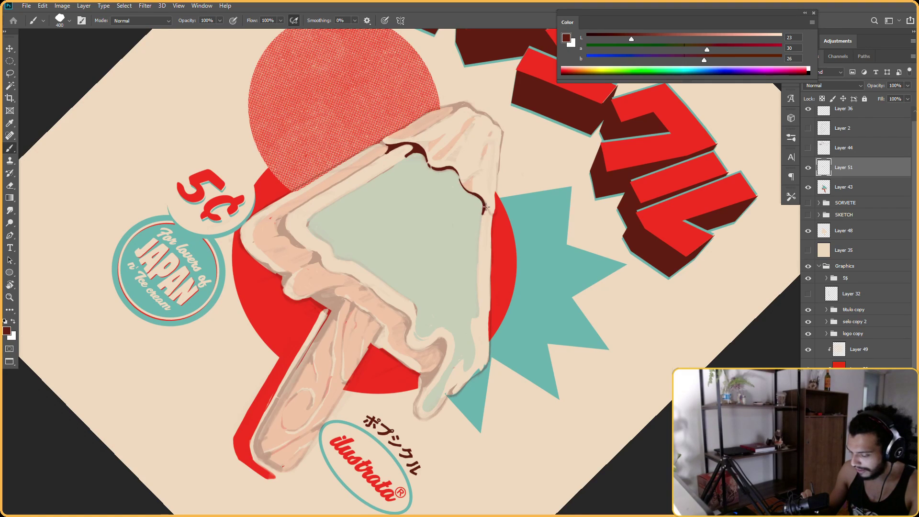
key("e")
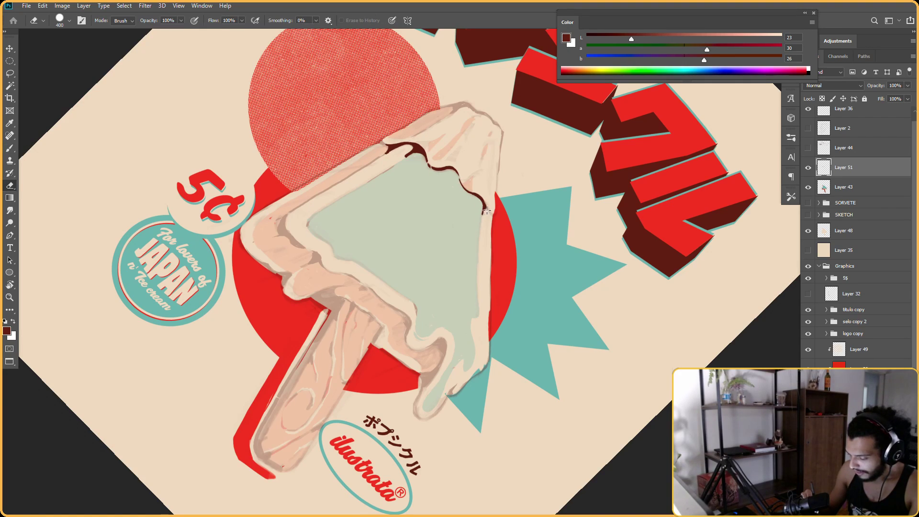
key("b")
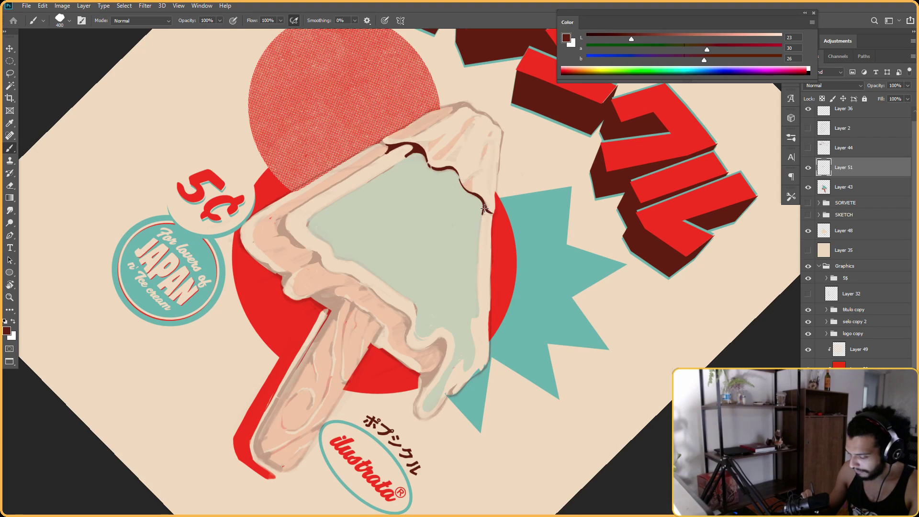
Undo the last strokes and ink a broken dark brown line along the green face's long inner edge beside the halftone circle
key("r")
left_click_drag(481, 219, 520, 137)
left_click_drag(592, 189, 552, 171)
left_click_drag(569, 251, 515, 164)
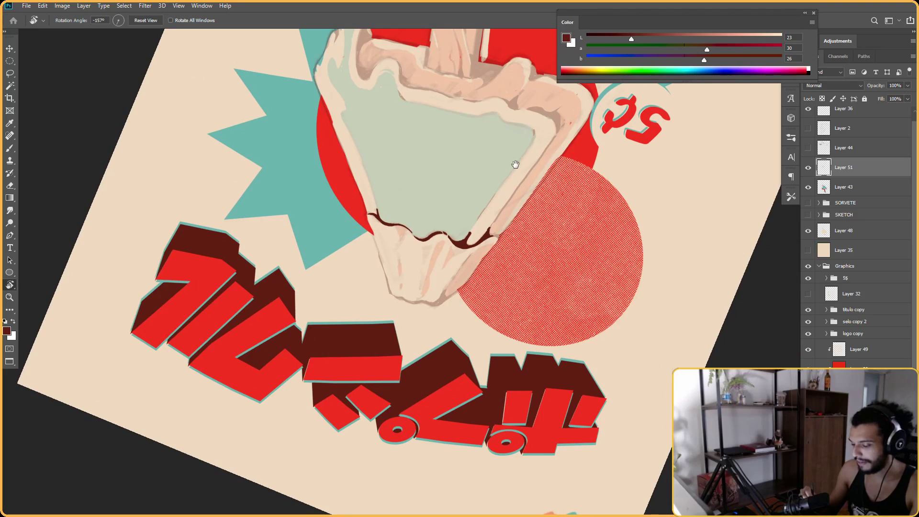
key("b")
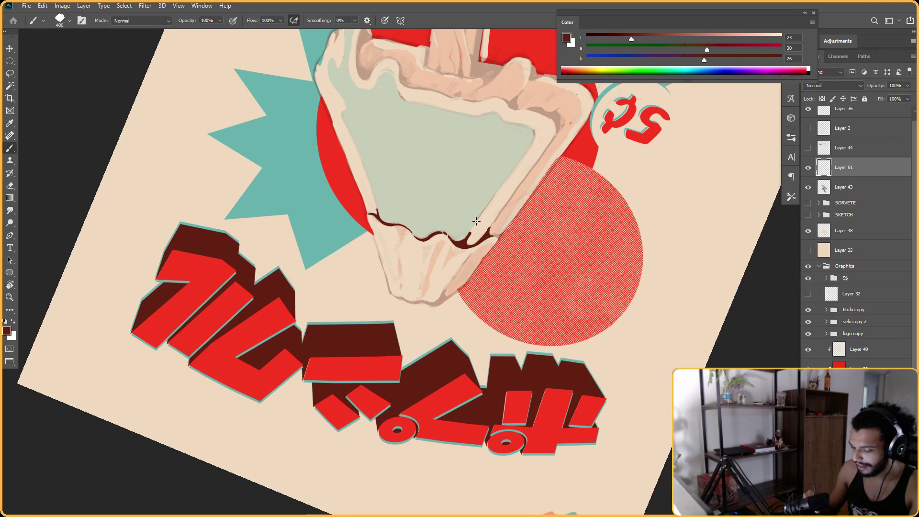
key("ctrl+z")
key("ctrl+z")
left_click_drag(482, 210, 485, 206)
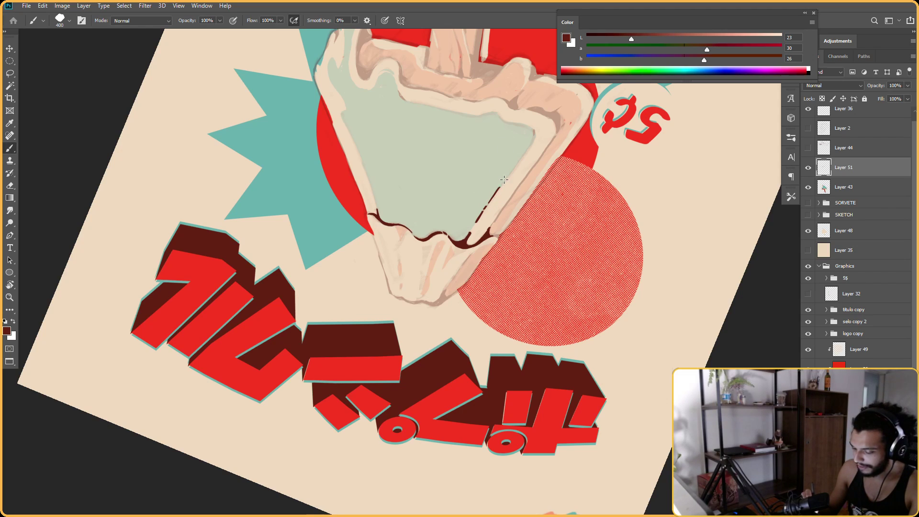
left_click_drag(582, 104, 544, 141)
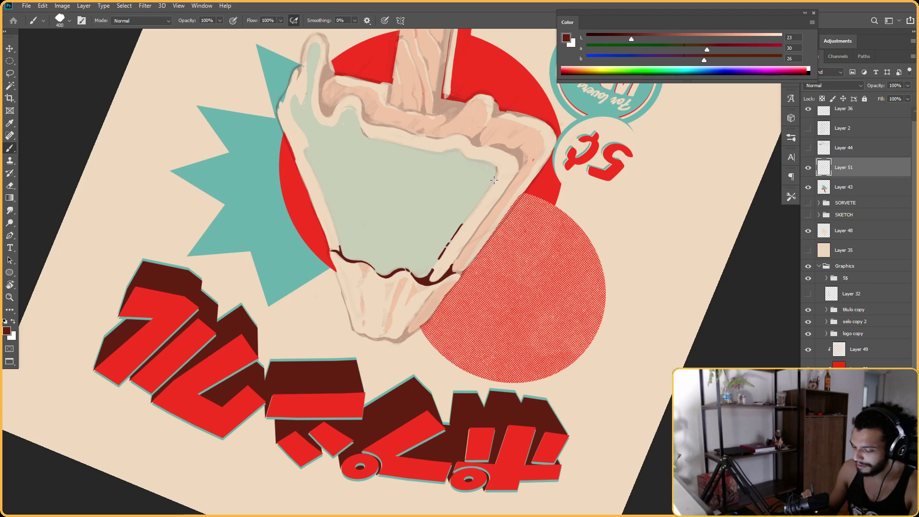
Paint a short dark brown line around the green face's inner corner nearest the 5¢ badge
key("r")
left_click_drag(497, 169, 533, 185)
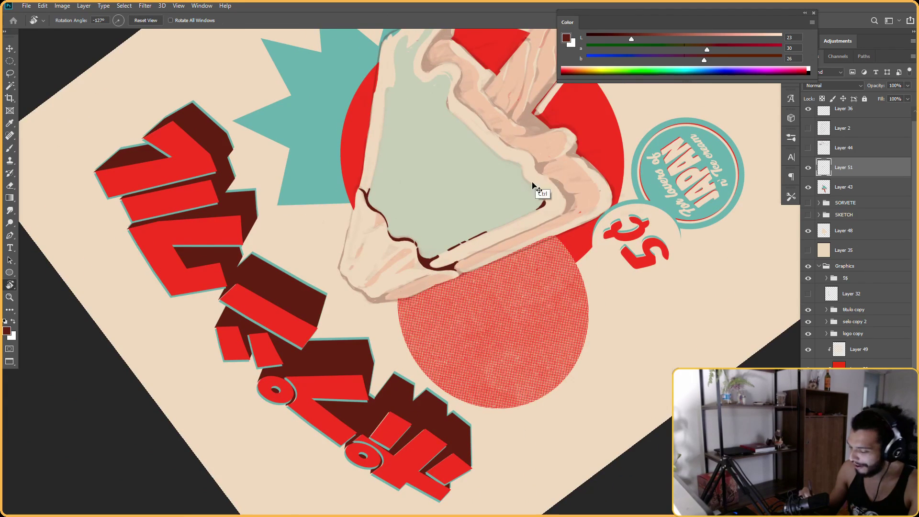
key("b")
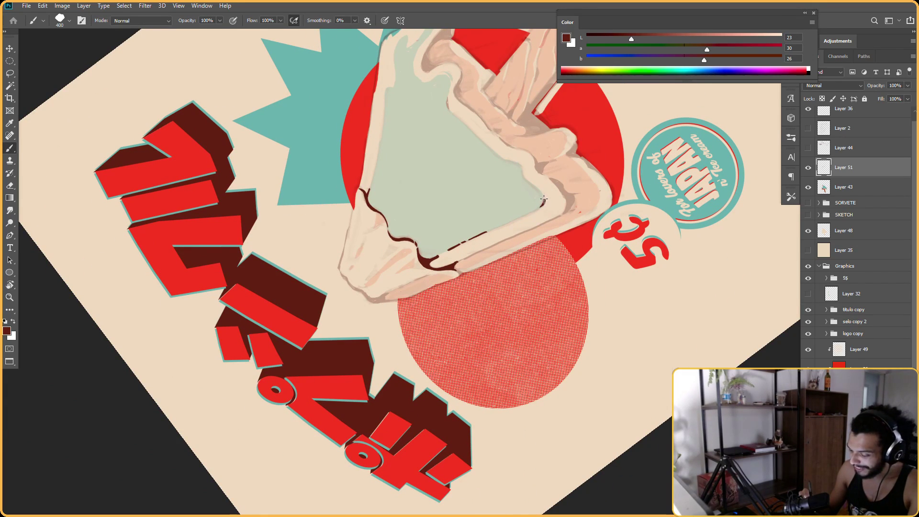
key("r")
left_click_drag(543, 199, 529, 239)
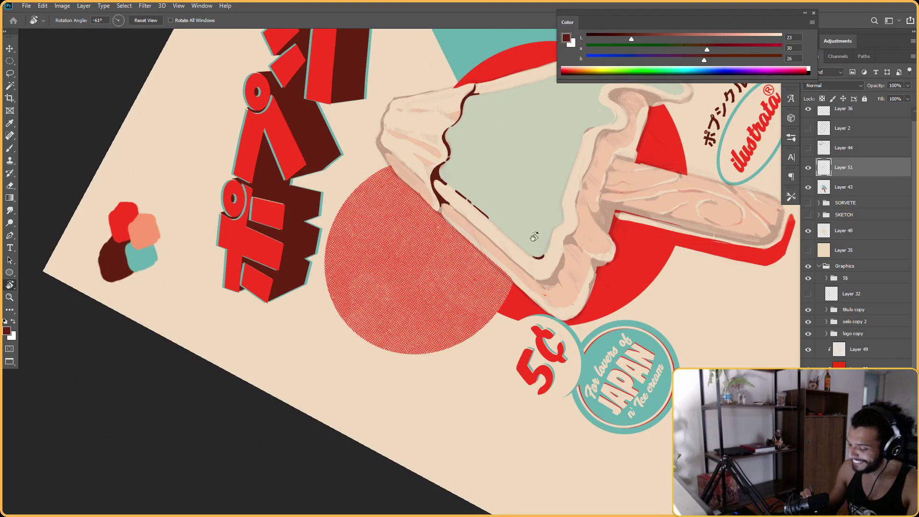
key("b")
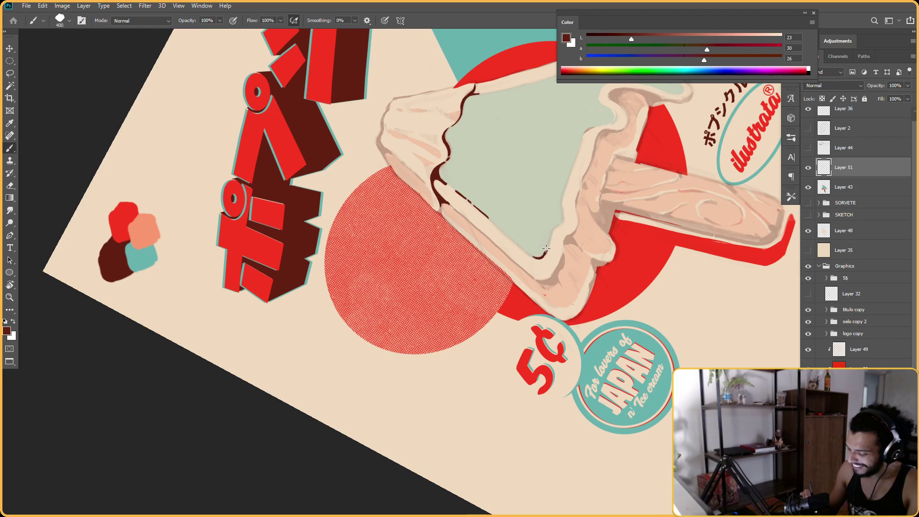
key("e")
key("b")
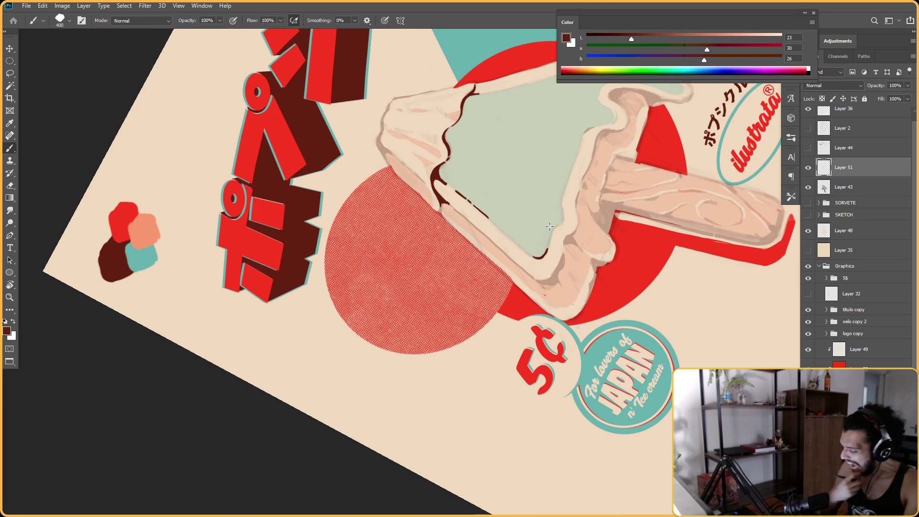
Extend the dark brown outline from that corner along the first wave of the green face's stick-side edge
key("r")
left_click_drag(421, 139, 556, 150)
mouse_move(606, 288)
left_mouse_down()
mouse_move(591, 206)
mouse_move(552, 156)
left_mouse_up()
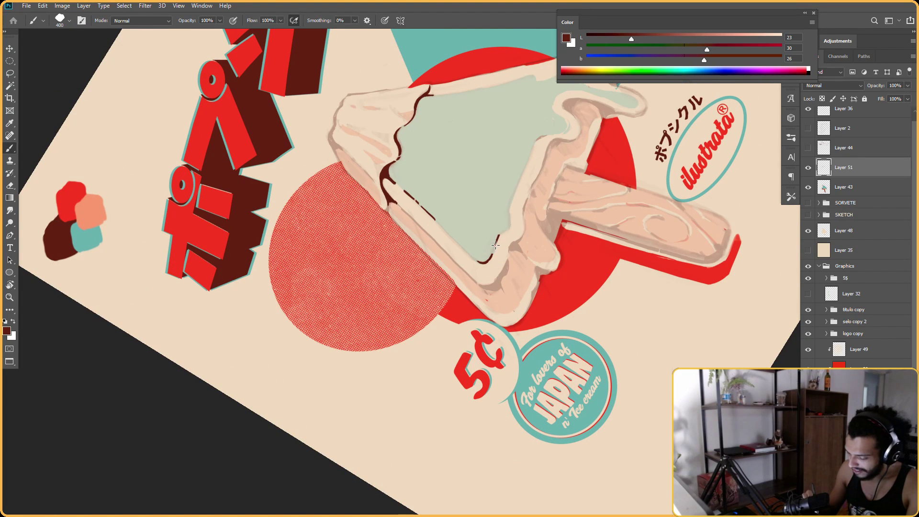
mouse_move(496, 243)
left_mouse_down()
mouse_move(477, 222)
mouse_move(502, 205)
left_mouse_up()
key("e")
key("b")
key("r")
key("b")
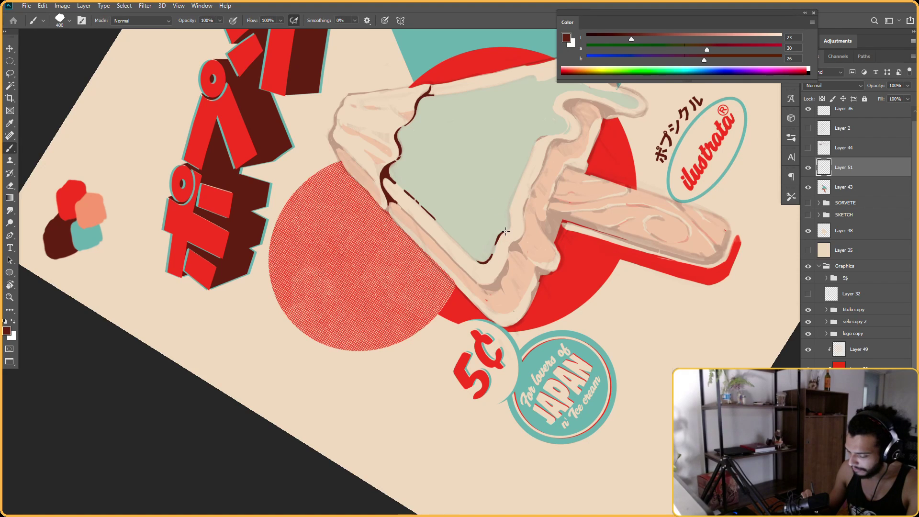
key("r")
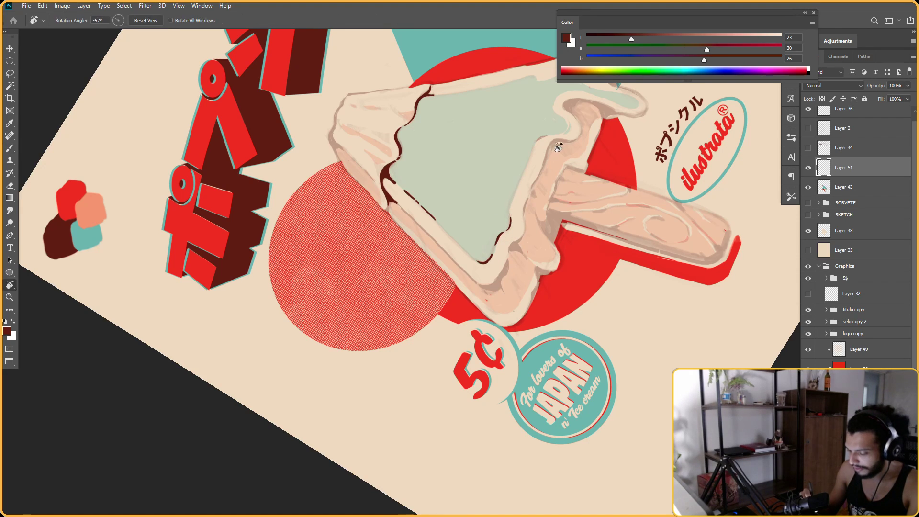
left_click_drag(511, 217, 526, 226)
key("b")
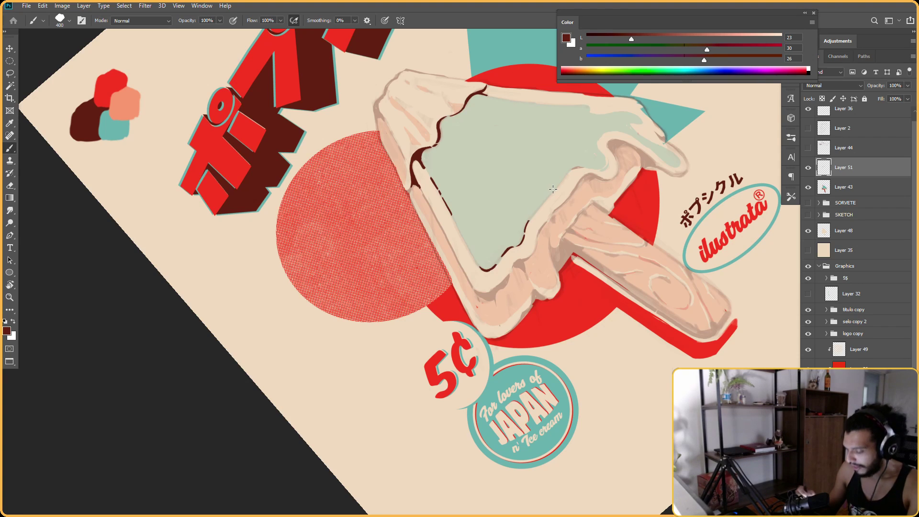
Sketch a dark brown box in perspective beside the JAPAN badge, with an irregular blob shape rising from its top
key("r")
left_click_drag(553, 189, 546, 131)
key("Escape")
mouse_move(531, 194)
left_mouse_down()
mouse_move(520, 80)
mouse_move(506, 146)
left_mouse_up()
key("b")
mouse_move(262, 270)
left_mouse_down()
mouse_move(263, 340)
mouse_move(314, 370)
left_mouse_up()
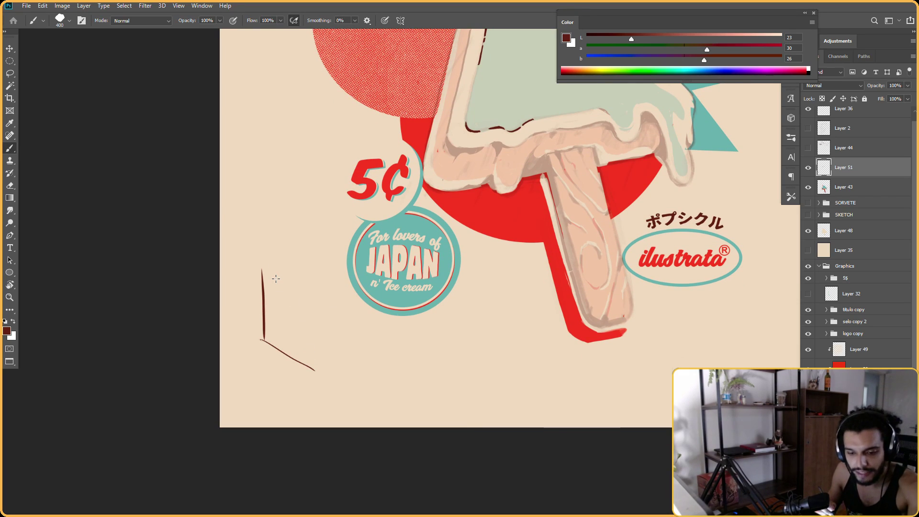
left_click_drag(255, 265, 326, 291)
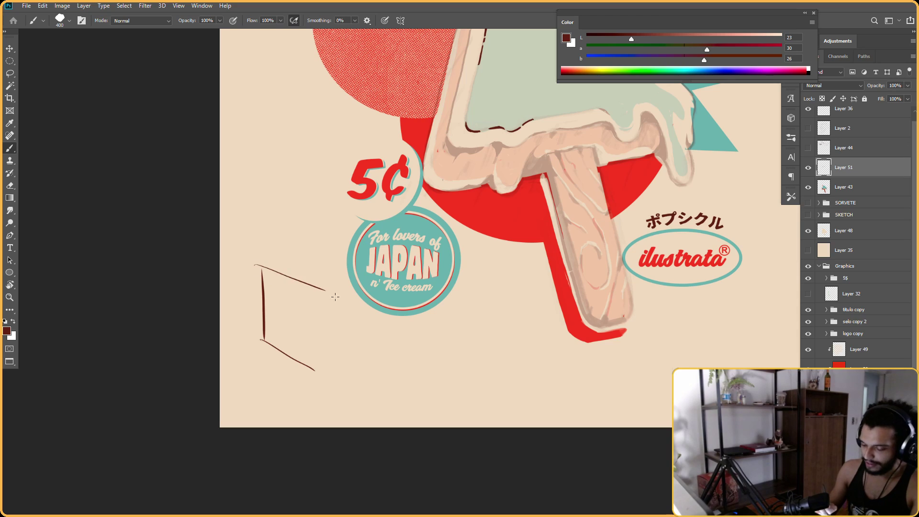
mouse_move(262, 261)
left_mouse_down()
mouse_move(318, 249)
mouse_move(373, 256)
left_mouse_up()
mouse_move(329, 286)
left_mouse_down()
mouse_move(388, 263)
mouse_move(378, 353)
mouse_move(327, 358)
mouse_move(378, 354)
left_mouse_up()
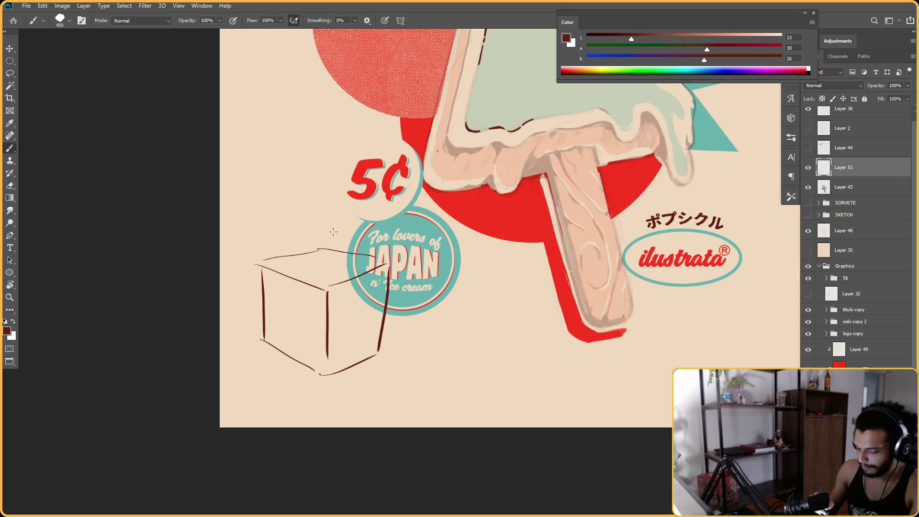
mouse_move(291, 260)
left_mouse_down()
mouse_move(312, 207)
mouse_move(344, 215)
mouse_move(364, 265)
left_mouse_up()
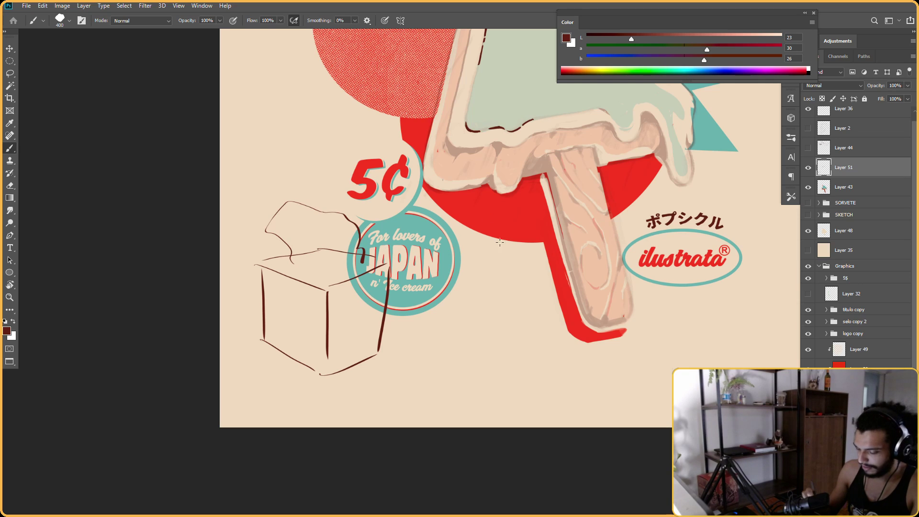
Sketch a tapering cast shadow with vertical hatching beside the box, and add a side flap and loose loops on top
left_click_drag(332, 376, 468, 327)
mouse_move(342, 316)
left_mouse_down()
mouse_move(427, 304)
mouse_move(479, 310)
left_mouse_up()
key("ctrl+z")
mouse_move(390, 311)
left_mouse_down()
mouse_move(485, 320)
mouse_move(332, 374)
mouse_move(396, 350)
left_mouse_up()
mouse_move(405, 311)
left_mouse_down()
mouse_move(403, 348)
mouse_move(411, 346)
left_mouse_up()
left_click_drag(420, 313, 417, 343)
left_click_drag(427, 314, 425, 341)
left_click_drag(434, 315, 439, 335)
left_click_drag(449, 320, 447, 331)
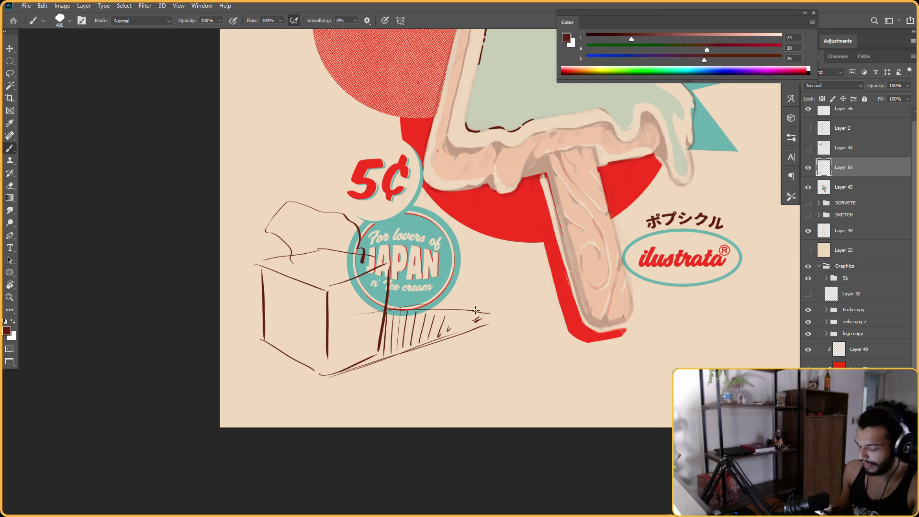
mouse_move(275, 253)
left_mouse_down()
mouse_move(310, 223)
mouse_move(321, 186)
mouse_move(338, 229)
mouse_move(399, 218)
mouse_move(290, 279)
mouse_move(265, 267)
mouse_move(319, 297)
left_mouse_up()
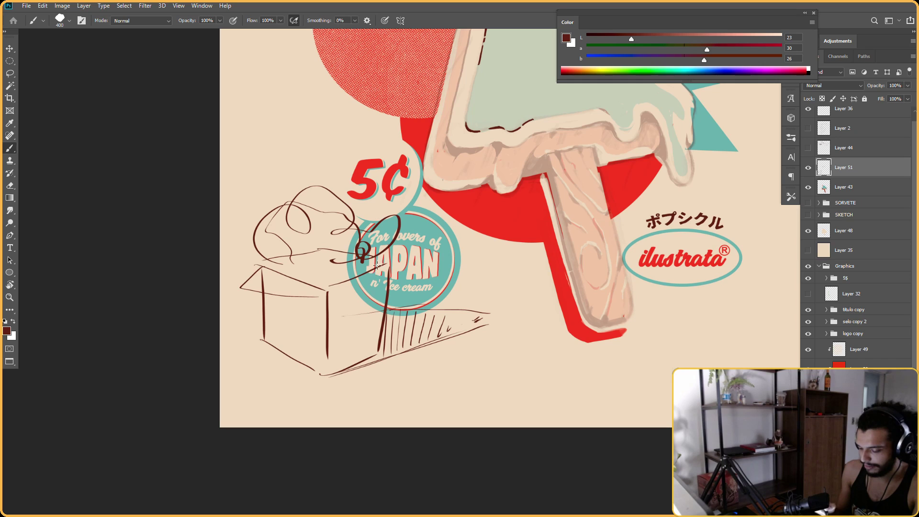
Select the box sketch, scale it down, move it off the JAPAN badge onto blank poster background, and deselect it
mouse_move(556, 296)
left_mouse_down()
mouse_move(527, 314)
mouse_move(518, 306)
left_mouse_up()
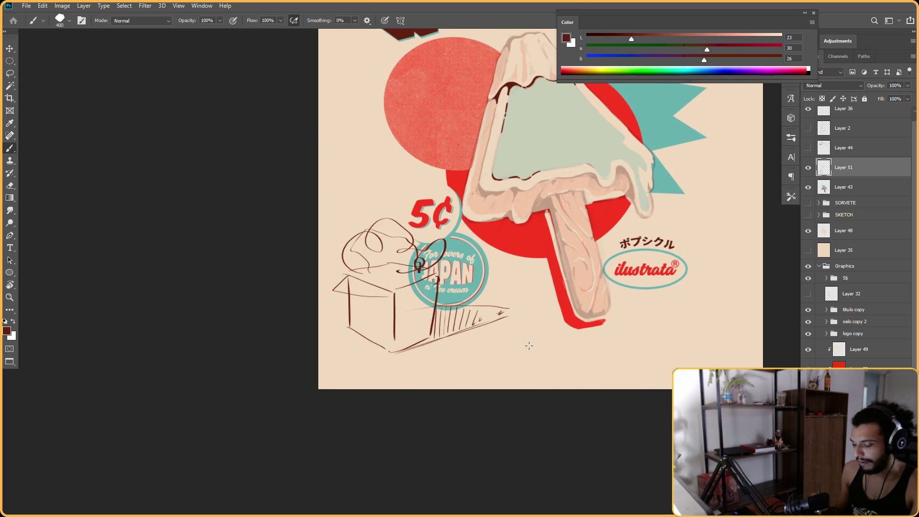
key("r")
left_click_drag(526, 344, 511, 203)
key("e")
left_click_drag(509, 239, 486, 296)
key("b")
key("r")
key("Escape")
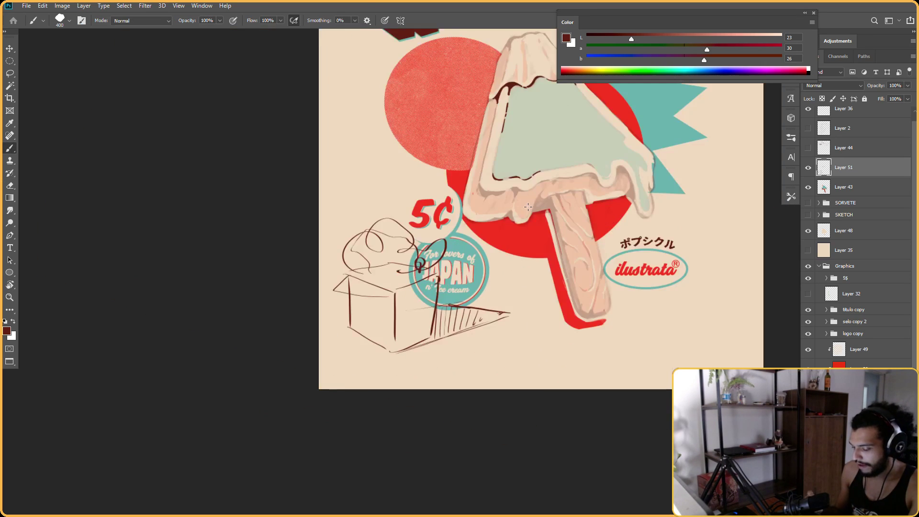
mouse_move(494, 257)
left_mouse_down()
mouse_move(433, 248)
mouse_move(456, 253)
left_mouse_up()
left_click_drag(407, 289, 421, 288)
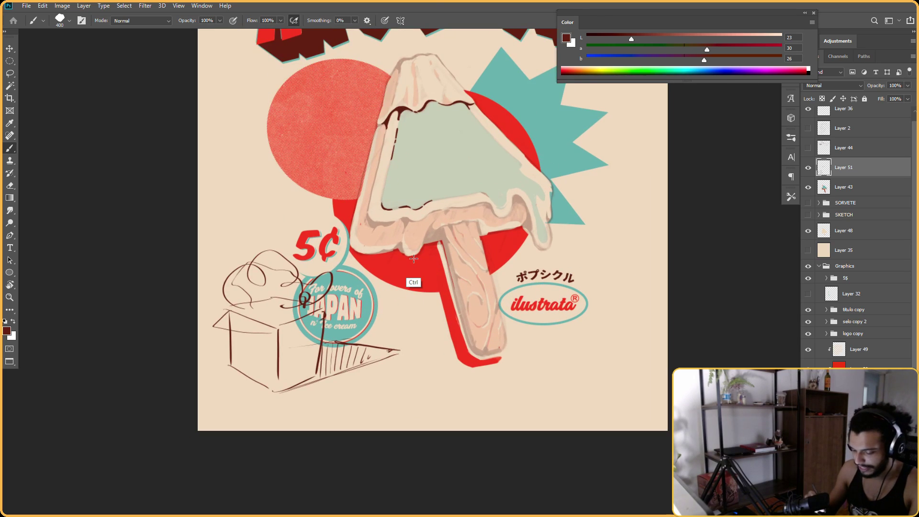
key("l")
mouse_move(364, 299)
left_mouse_down()
mouse_move(283, 404)
mouse_move(365, 352)
mouse_move(467, 351)
mouse_move(332, 354)
mouse_move(349, 359)
left_mouse_up()
key("v")
mouse_move(407, 253)
left_mouse_down()
mouse_move(403, 330)
mouse_move(355, 367)
mouse_move(339, 362)
left_mouse_up()
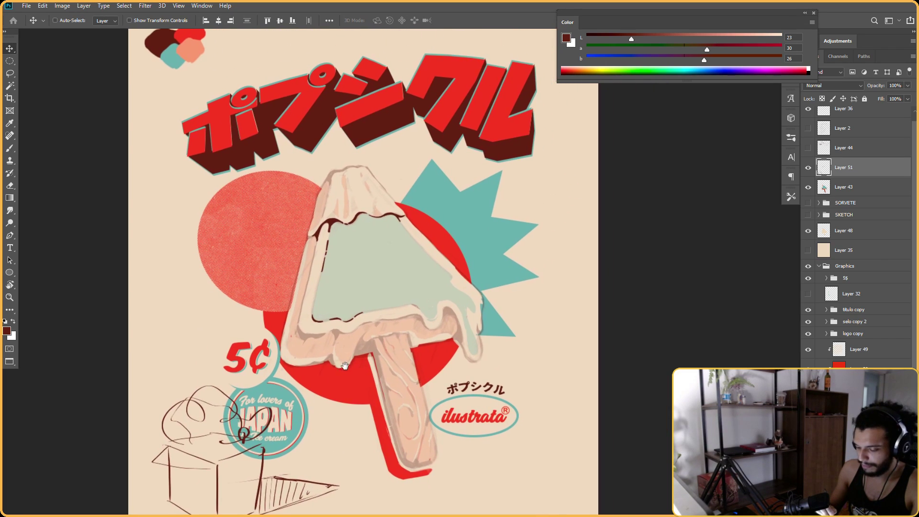
key("ctrl+t")
mouse_move(334, 400)
left_mouse_down()
mouse_move(280, 446)
mouse_move(349, 359)
mouse_move(303, 351)
left_mouse_up()
left_click(458, 20)
mouse_move(219, 418)
left_mouse_down()
mouse_move(297, 320)
mouse_move(324, 306)
left_mouse_up()
scroll(478, 230, "down", 3)
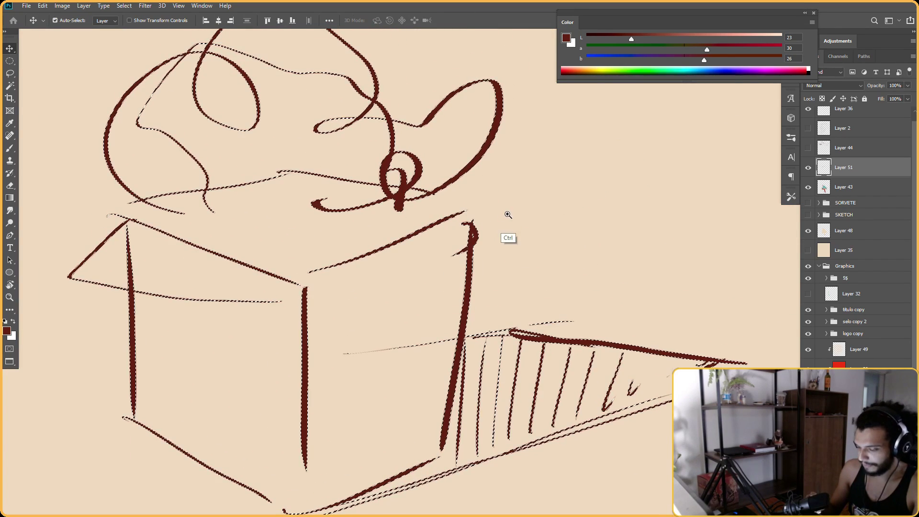
scroll(485, 230, "up", 2)
key("ctrl+d")
mouse_move(589, 208)
left_mouse_down()
mouse_move(567, 203)
mouse_move(575, 207)
left_mouse_up()
scroll(576, 207, "down", 1)
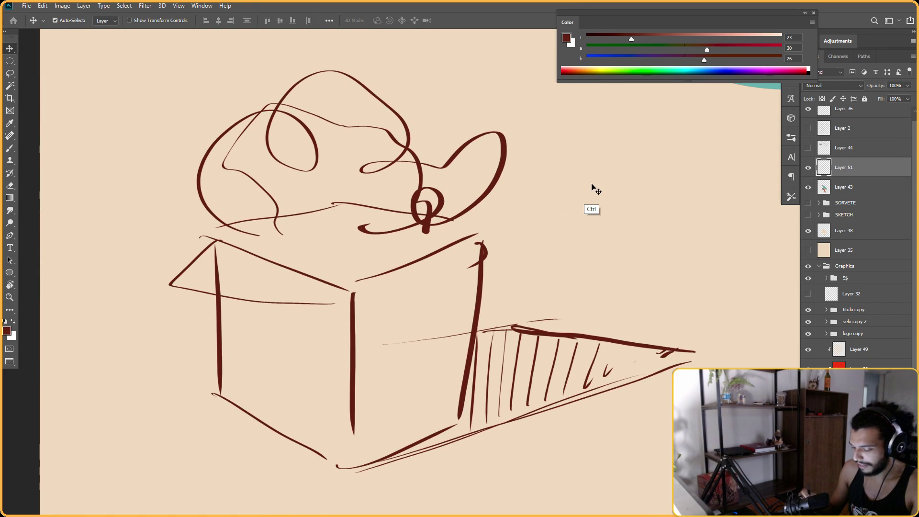
Erase the heavy stroke on the cast shadow's upper edge and redraw both long shadow edges up to the tip
key("e")
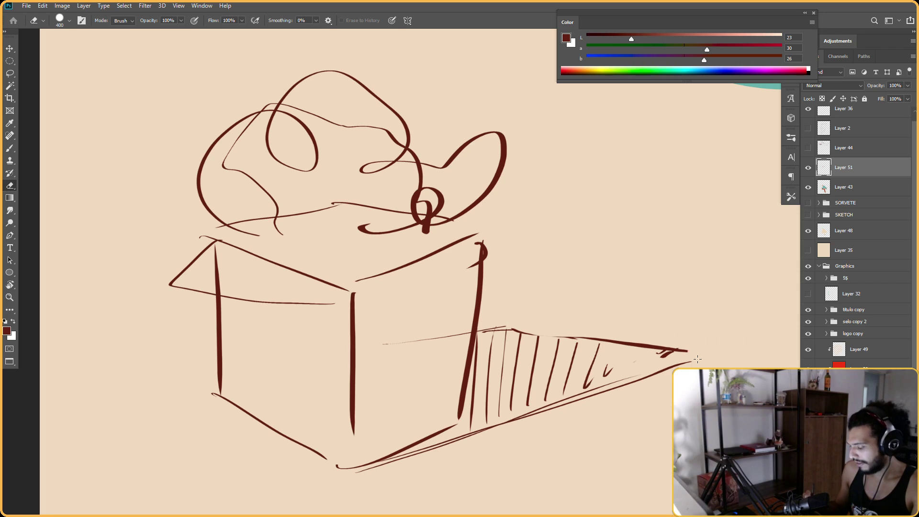
key("b")
left_click_drag(670, 365, 546, 400)
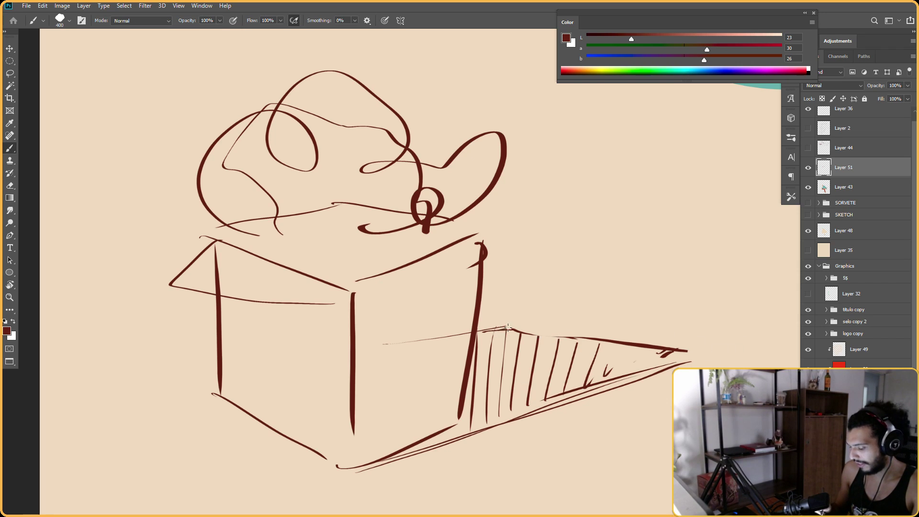
key("e")
key("b")
left_click_drag(507, 323, 682, 343)
key("ctrl+z")
left_click_drag(496, 324, 699, 356)
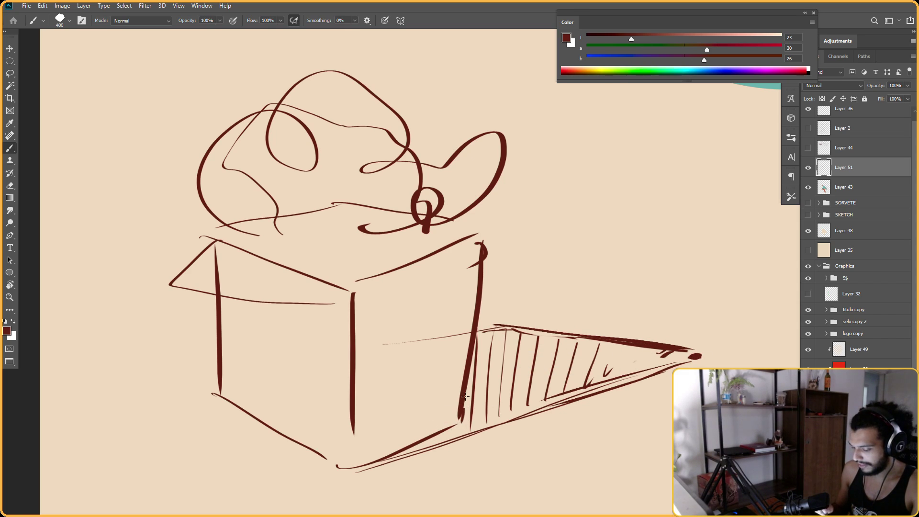
Redraw the box's vertical edge beside the shadow with a thicker line, and reinforce the bottom edges and front corner
key("e")
left_click_drag(481, 247, 459, 413)
key("b")
left_click_drag(487, 225, 459, 418)
left_click_drag(333, 474, 467, 421)
left_click_drag(349, 443, 349, 464)
left_click_drag(220, 399, 339, 462)
mouse_move(556, 248)
left_mouse_down()
mouse_move(502, 269)
mouse_move(515, 274)
mouse_move(533, 252)
left_mouse_up()
key("e")
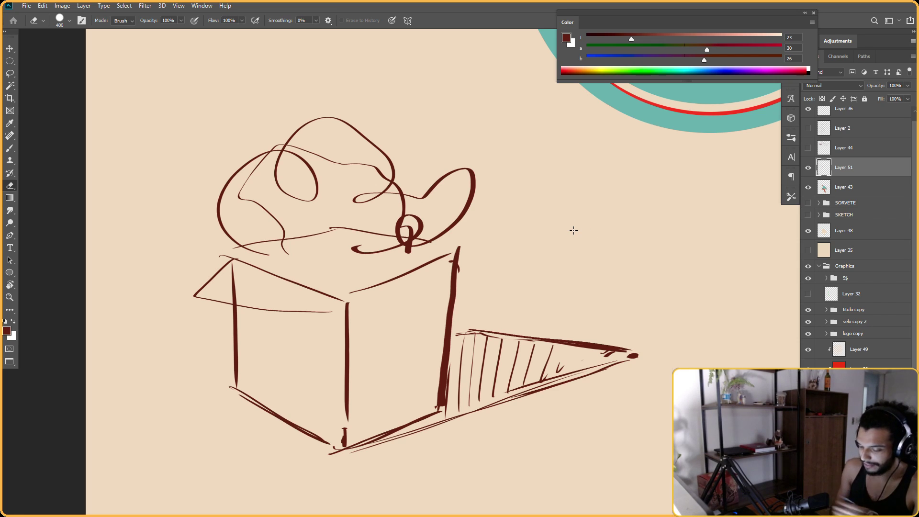
key("b")
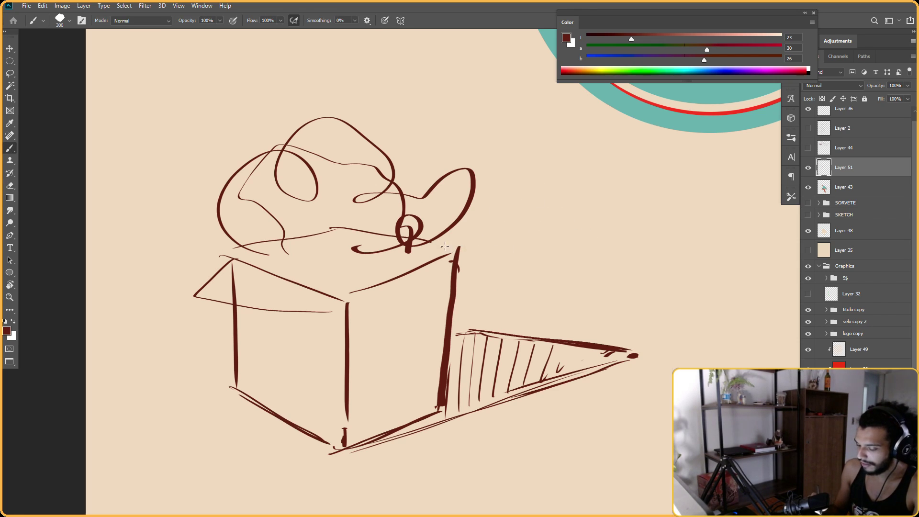
Sketch a triangular flap with a dark wedge at the box's upper corner above the shadow, and a ball beside the box's base
mouse_move(441, 245)
left_mouse_down()
mouse_move(503, 257)
mouse_move(449, 276)
mouse_move(467, 267)
mouse_move(447, 263)
left_mouse_up()
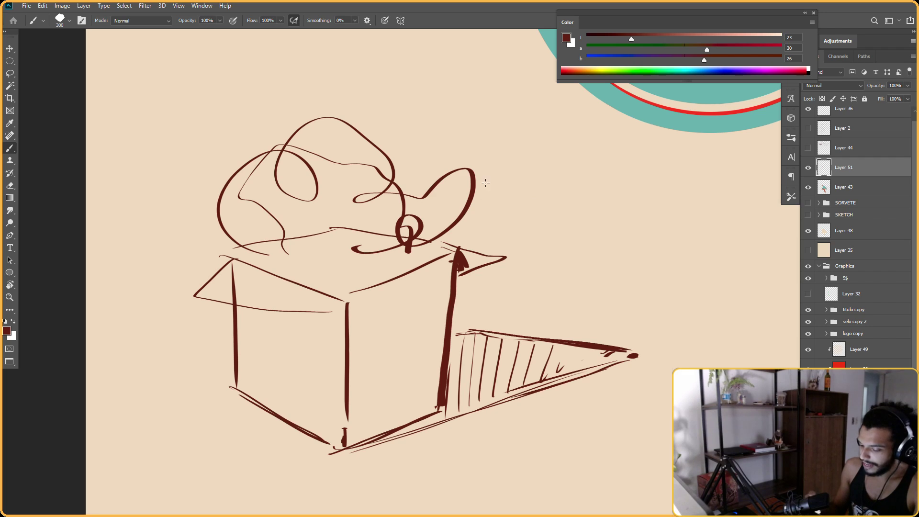
left_click_drag(454, 228, 433, 229)
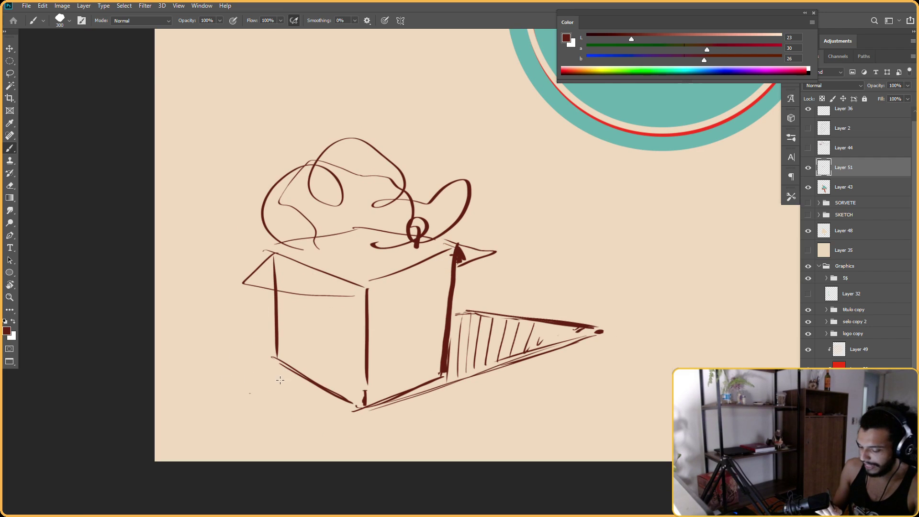
mouse_move(245, 358)
left_mouse_down()
mouse_move(268, 374)
mouse_move(245, 368)
left_mouse_up()
key("ctrl+z")
key("ctrl+z")
Erase the cast shadow's upper edge and tip, redraw it as a shorter, lower shadow, and add small marks inside the ball
key("e")
mouse_move(466, 311)
left_mouse_down()
mouse_move(592, 323)
mouse_move(455, 312)
mouse_move(533, 326)
left_mouse_up()
key("b")
left_click_drag(441, 322, 552, 347)
key("e")
mouse_move(598, 330)
left_mouse_down()
mouse_move(561, 350)
mouse_move(551, 344)
left_mouse_up()
key("b")
left_click_drag(244, 380, 252, 380)
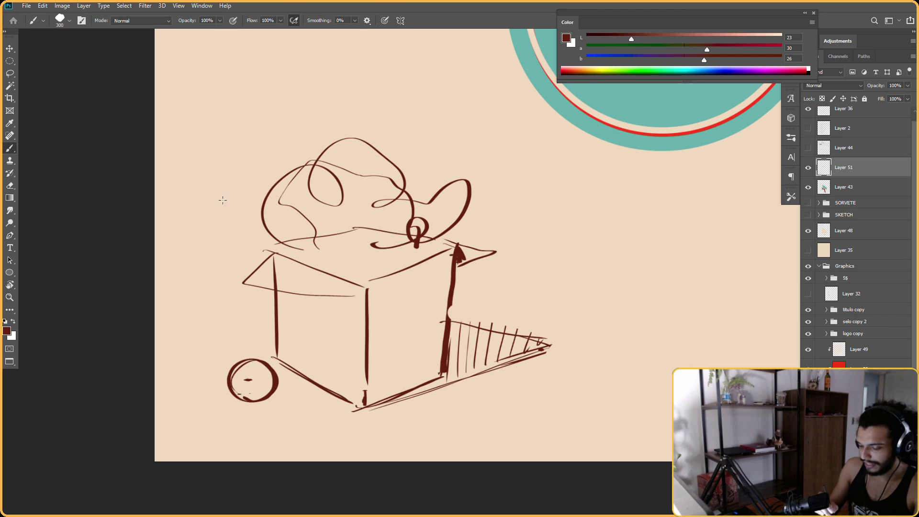
Sketch a wide rectangular frame behind the loops above the box, with thicker side and lower edges and a thin diagonal
left_click_drag(222, 144, 220, 209)
mouse_move(219, 118)
left_mouse_down()
mouse_move(467, 117)
mouse_move(486, 201)
left_mouse_up()
left_click_drag(222, 213, 479, 203)
left_click_drag(252, 212, 221, 122)
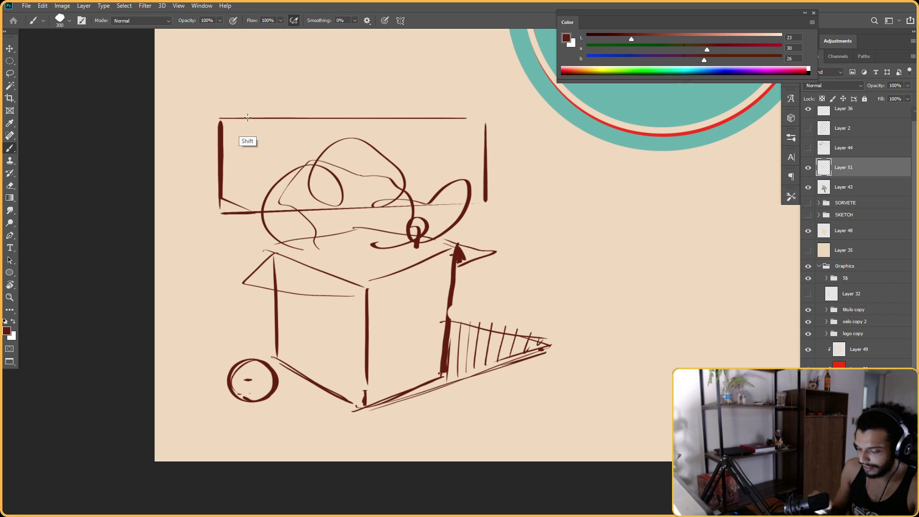
left_click(468, 202, "shift")
Lasso the whole demonstration sketch below the JAPAN badge, delete it from Layer 51, and deselect
left_click_drag(505, 191, 489, 191)
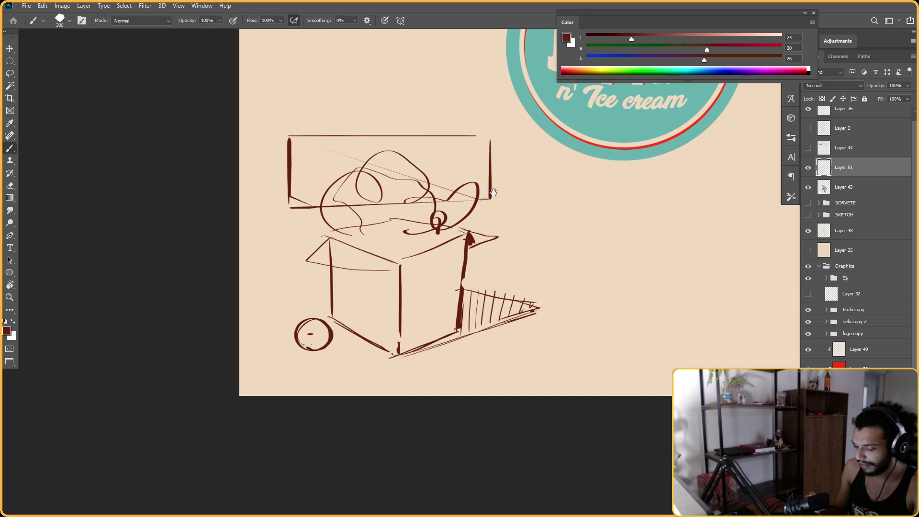
scroll(497, 196, "up", 3)
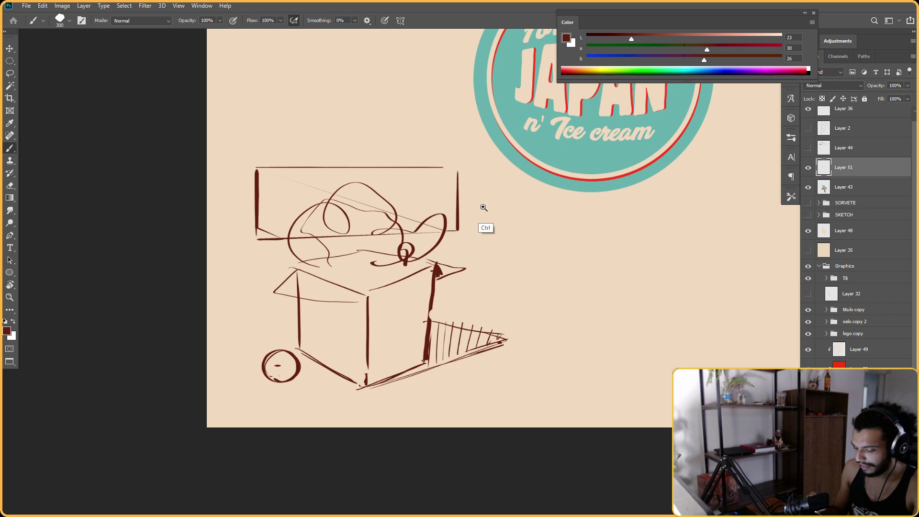
mouse_move(485, 206)
left_mouse_down()
mouse_move(472, 203)
mouse_move(480, 168)
mouse_move(281, 81)
mouse_move(345, 459)
mouse_move(637, 191)
mouse_move(632, 176)
left_mouse_up()
key("l")
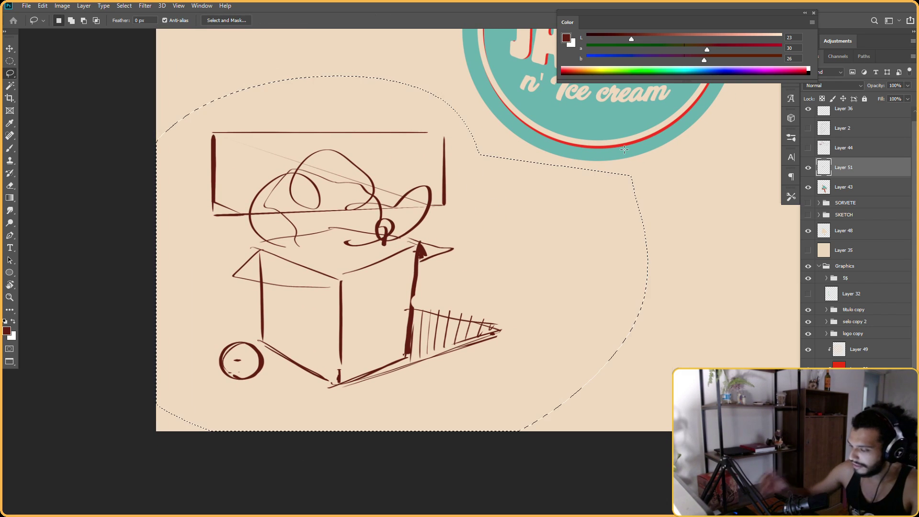
key("Delete")
key("ctrl+d")
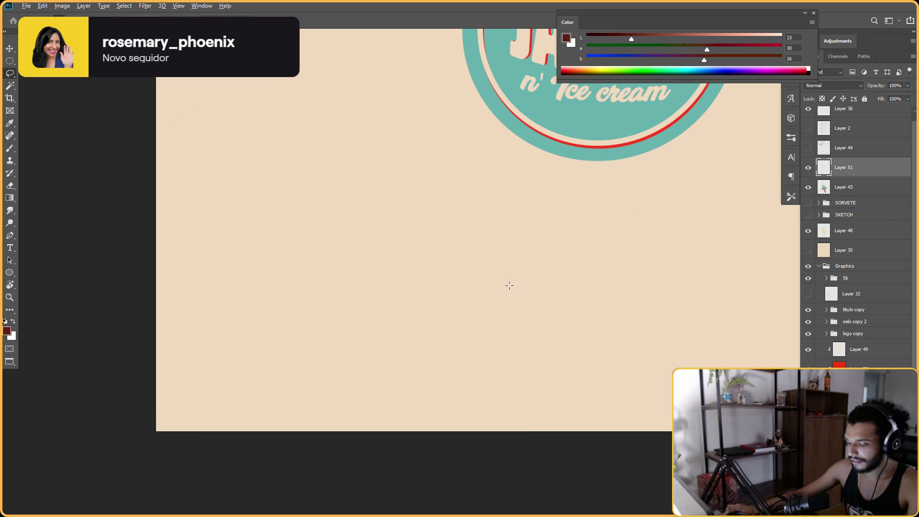
Ink a short dark brown line along the popsicle's left bevel just below the icing cap, trimming it with the eraser
scroll(477, 304, "down", 2)
left_click_drag(569, 162, 475, 305)
key("ctrl+minus")
left_click_drag(580, 204, 515, 262)
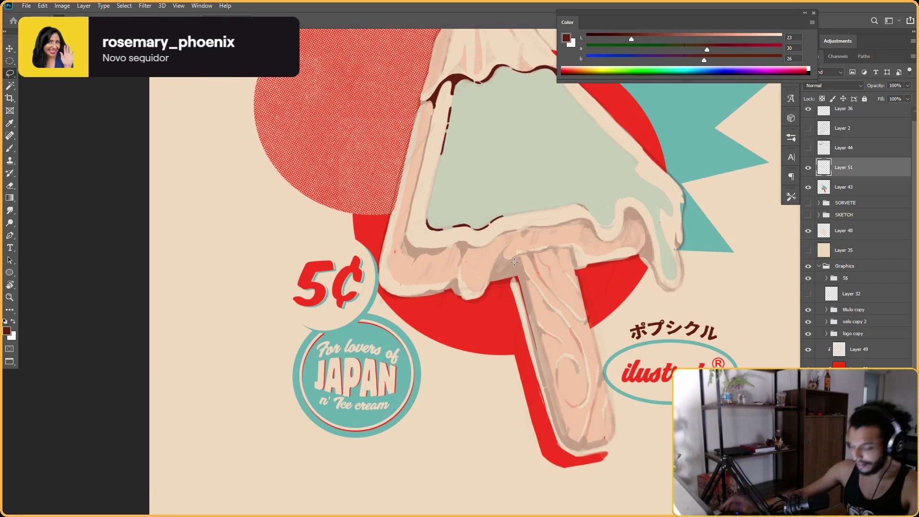
key("r")
mouse_move(517, 185)
left_mouse_down()
mouse_move(554, 226)
mouse_move(508, 127)
left_mouse_up()
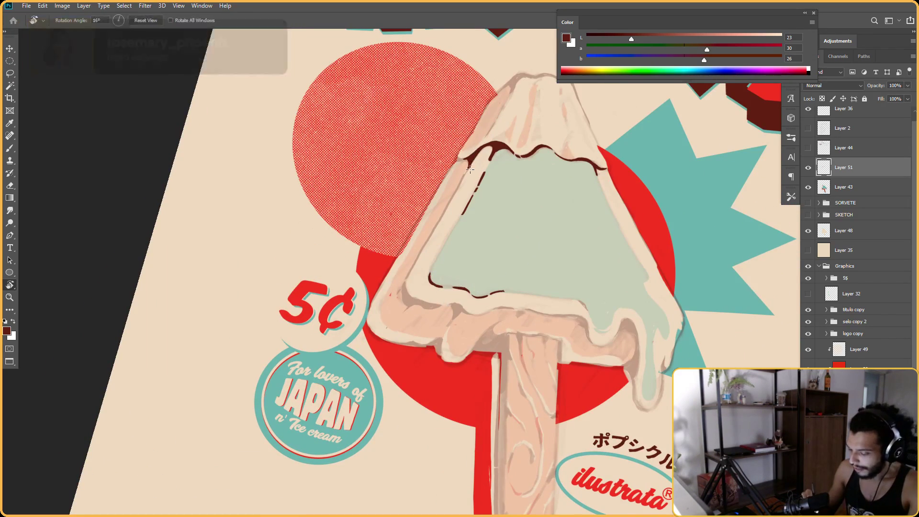
key("b")
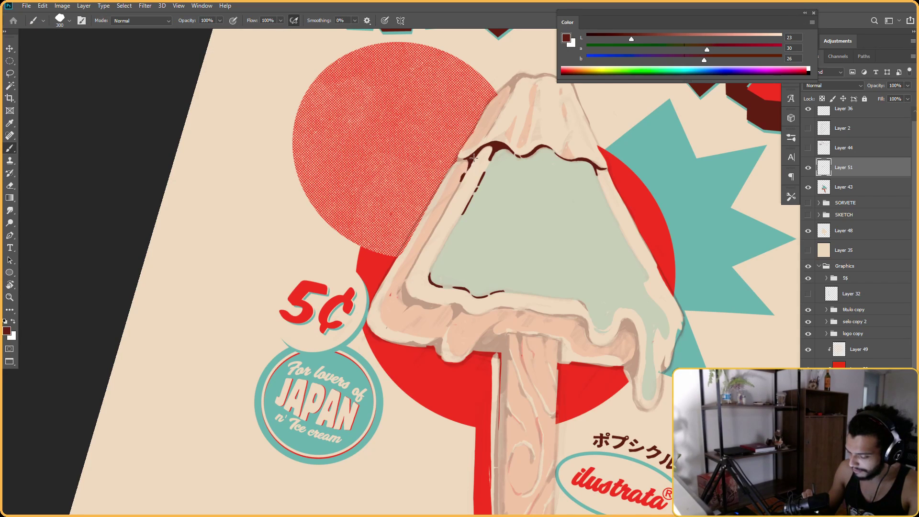
key("e")
key("b")
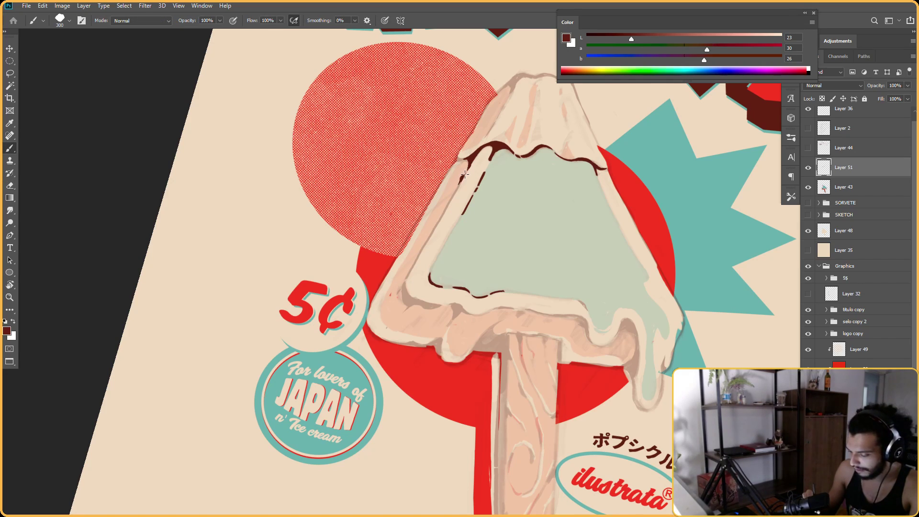
key("e")
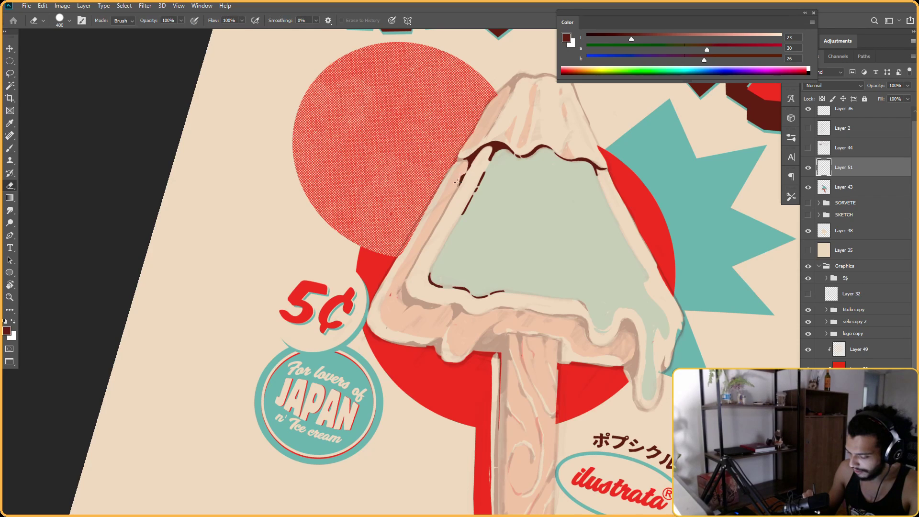
key("b")
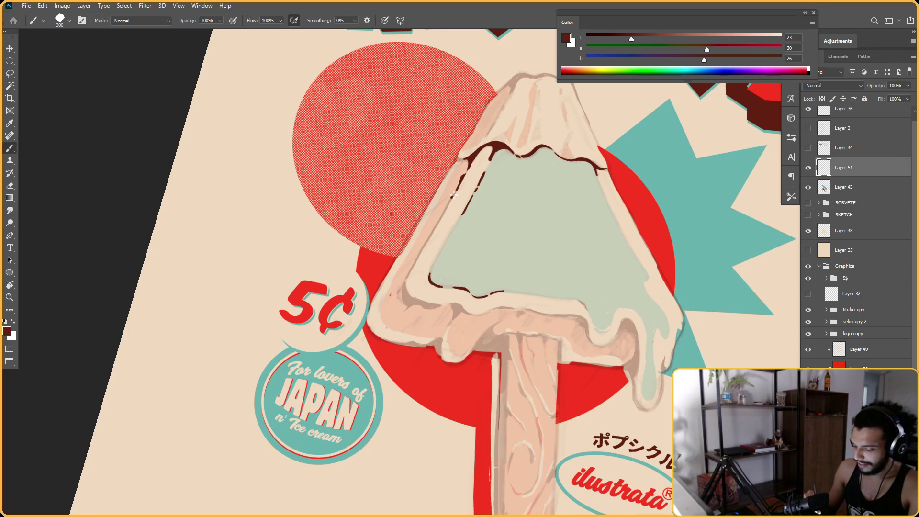
Extend the dark brown bevel line down the popsicle's left side almost to its lower-left corner
key("r")
left_click_drag(441, 218, 541, 216)
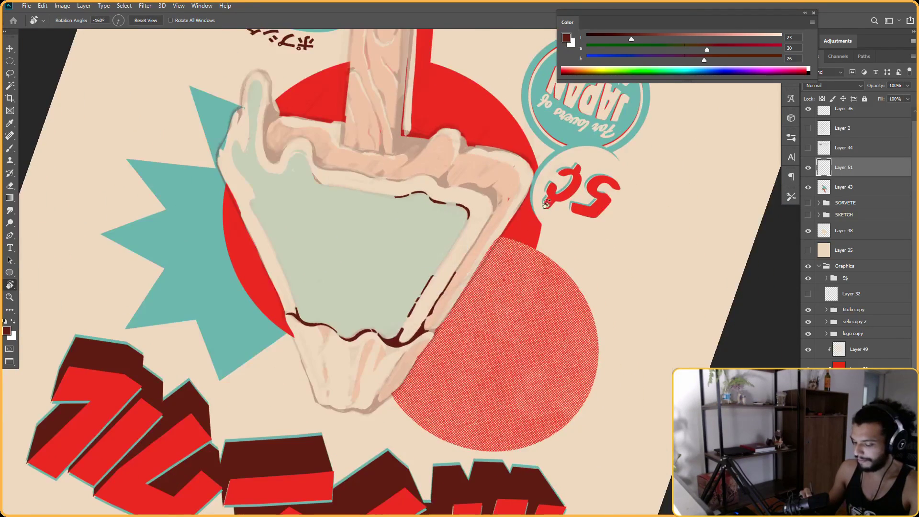
key("b")
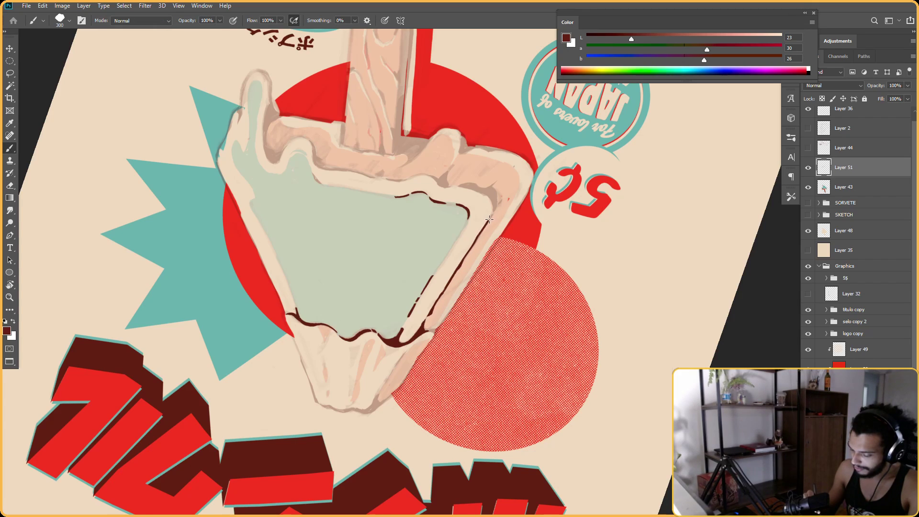
key("Escape")
Ink a thick dark brown shadow around the bevel's lower-left corner and trim its inner edge with the eraser
key("r")
left_click_drag(625, 158, 571, 189)
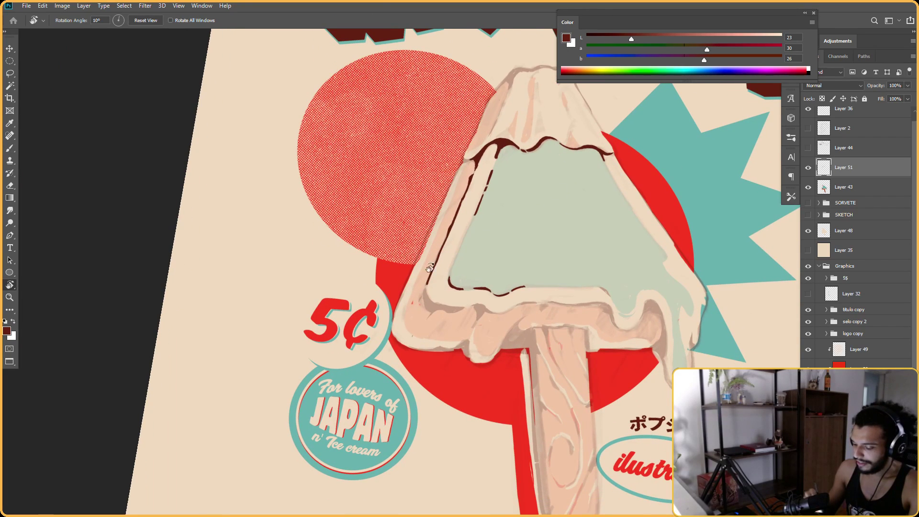
key("b")
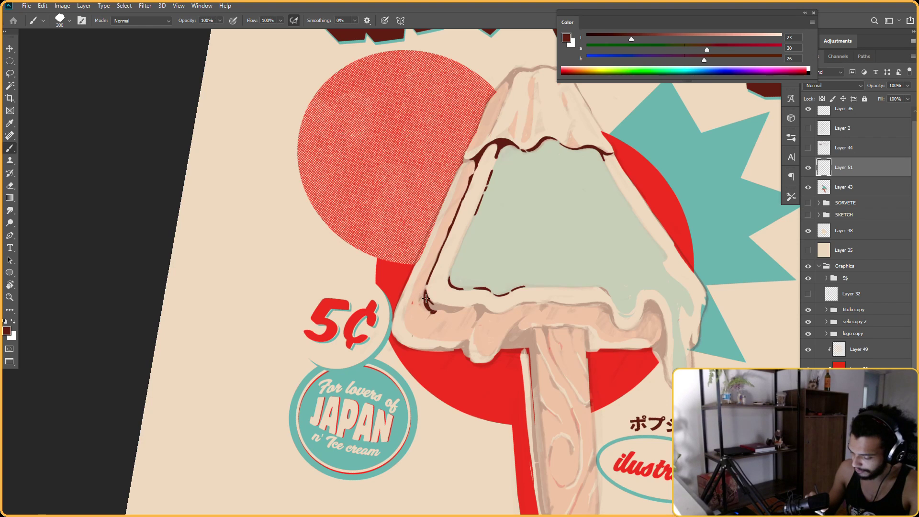
key("r")
left_click_drag(523, 263, 501, 168)
key("b")
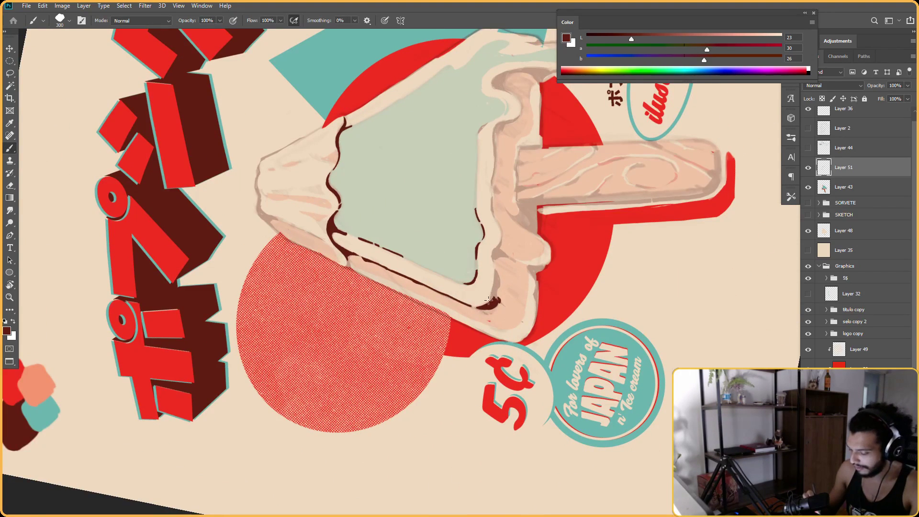
key("e")
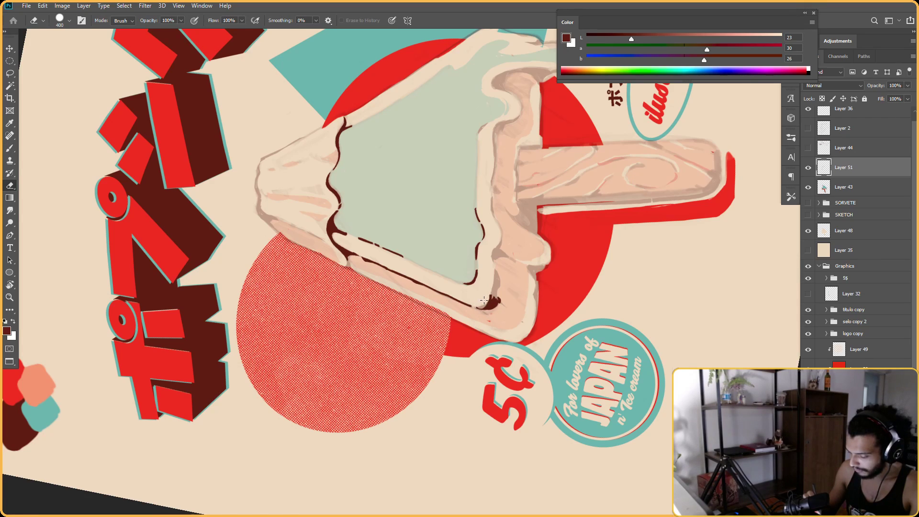
key("b")
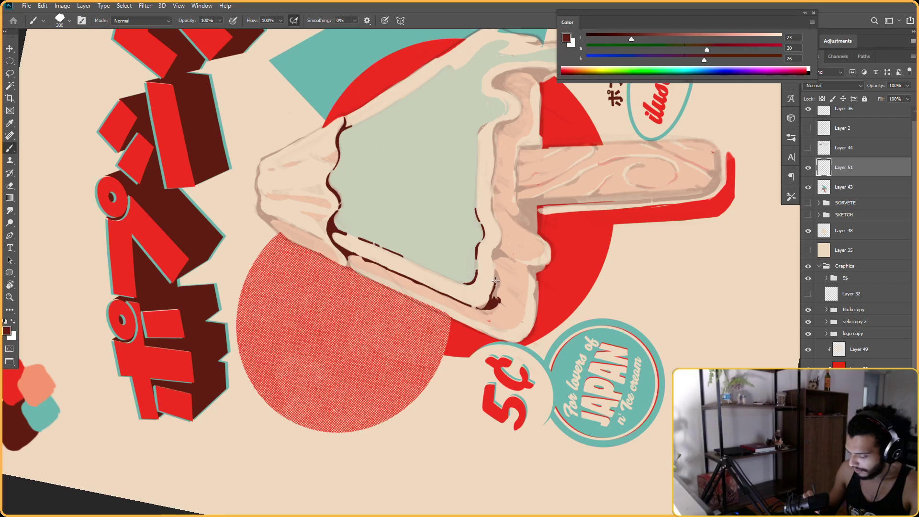
mouse_move(498, 279)
left_mouse_down()
mouse_move(493, 299)
mouse_move(496, 283)
left_mouse_up()
Thicken and smooth the lower-left corner shadow with brush and eraser, tapering it into the bevel line along the left side
key("r")
mouse_move(386, 123)
left_mouse_down()
mouse_move(593, 174)
mouse_move(575, 383)
left_mouse_up()
key("b")
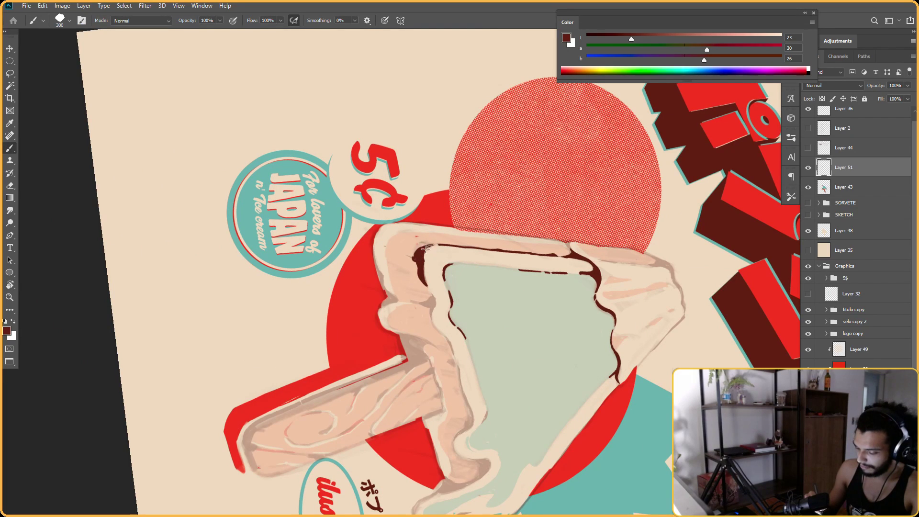
key("e")
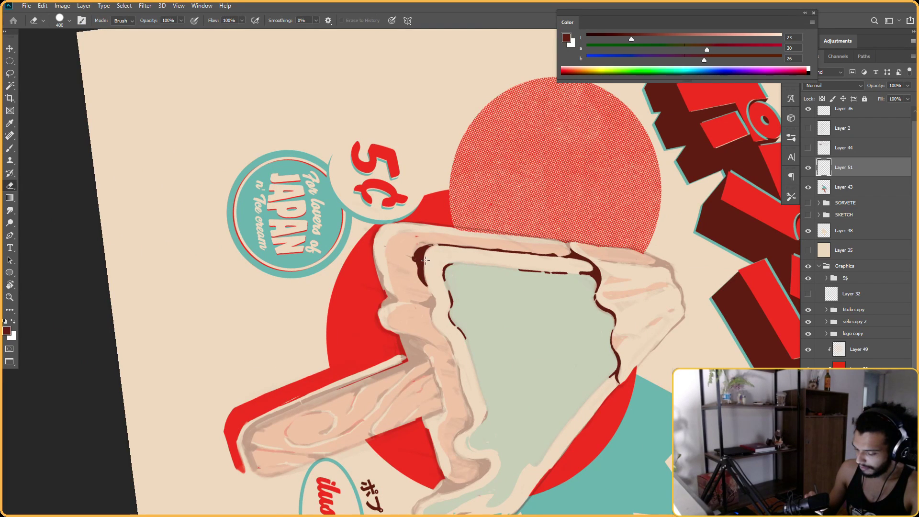
key("r")
left_click_drag(426, 260, 422, 287)
key("b")
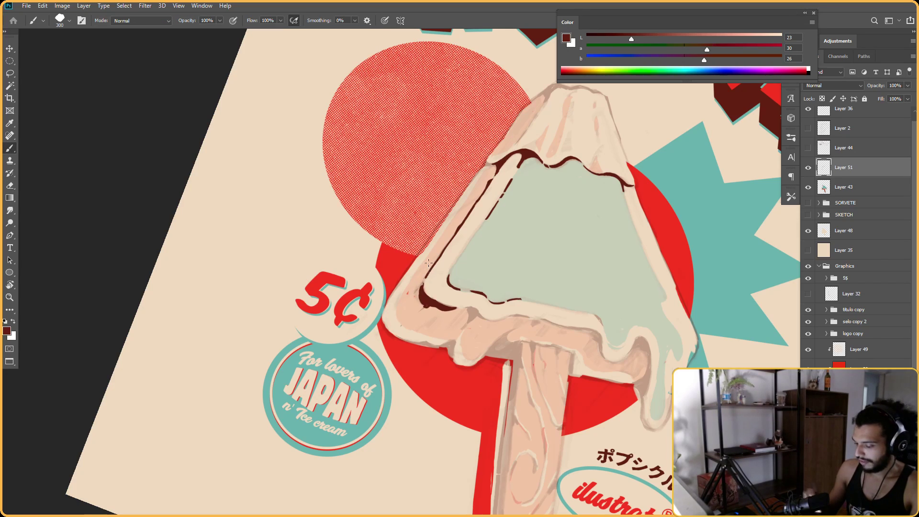
key("e")
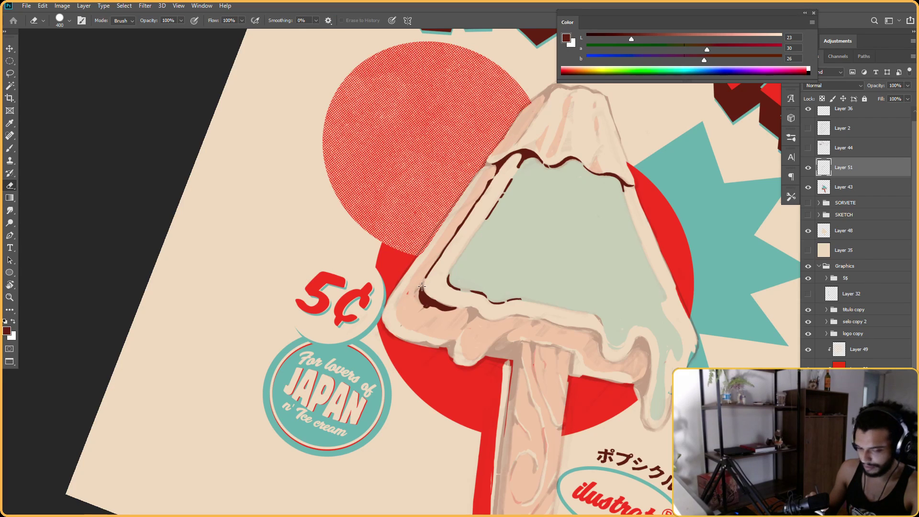
key("b")
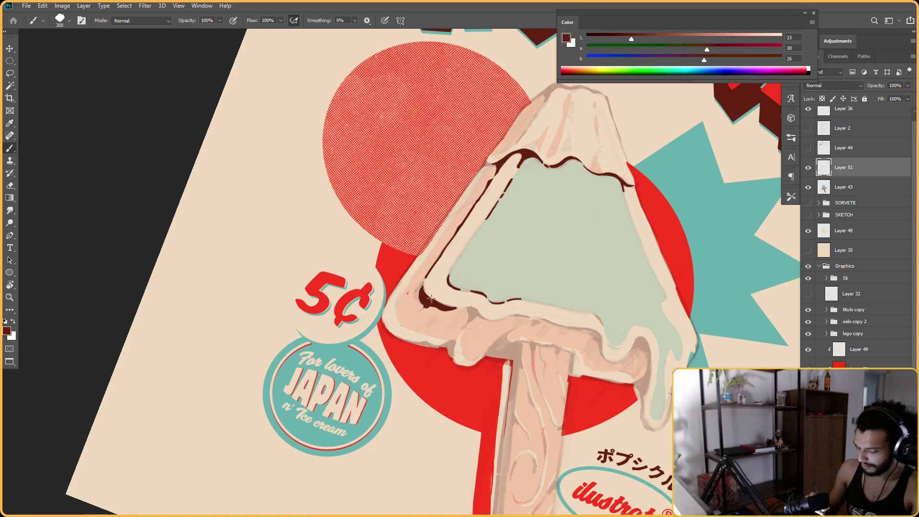
key("Escape")
key("r")
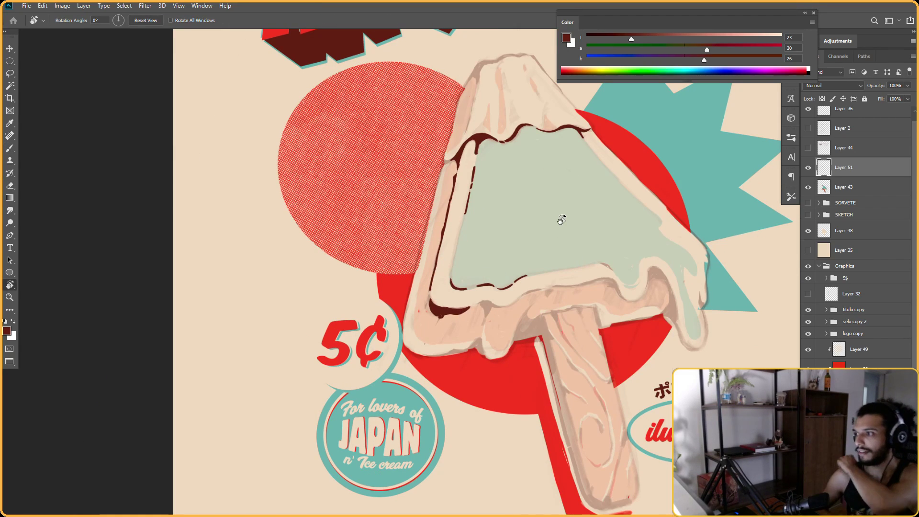
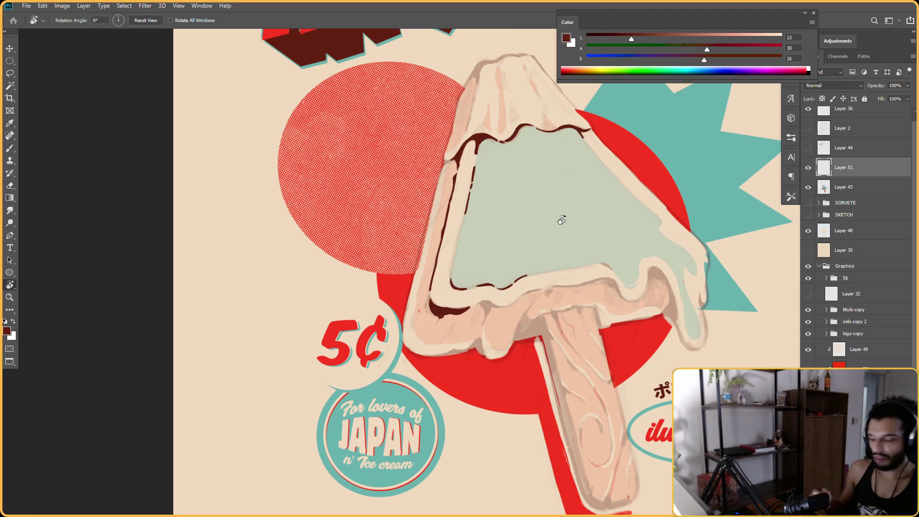
Ink a short thin dark brown line along the popsicle's lower bevel edge, just past the corner shadow
mouse_move(597, 267)
left_mouse_down()
mouse_move(597, 207)
mouse_move(494, 191)
mouse_move(513, 201)
left_mouse_up()
key("b")
key("ctrl+z")
key("r")
left_click_drag(475, 236, 446, 236)
key("b")
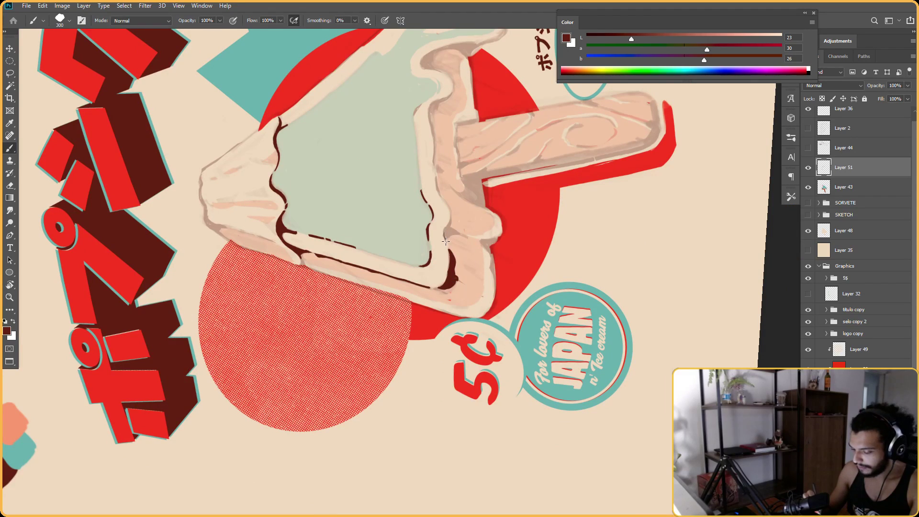
Build the lower bevel line into a dark pointed wedge running down into the crease above the lower-left drip
key("r")
left_click_drag(531, 154, 562, 240)
key("b")
mouse_move(480, 233)
left_mouse_down()
mouse_move(498, 273)
mouse_move(472, 234)
mouse_move(439, 242)
mouse_move(439, 230)
mouse_move(439, 242)
mouse_move(441, 234)
left_mouse_up()
key("Escape")
Continue the dark brown outline from the wedge along the lower bevel edge toward the stick, refining it with the eraser
key("r")
key("r")
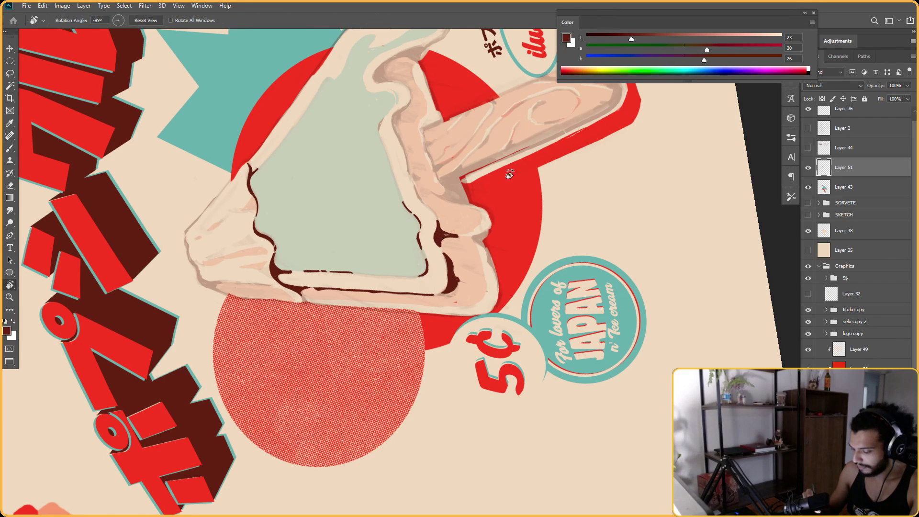
left_click_drag(509, 174, 510, 311)
key("r")
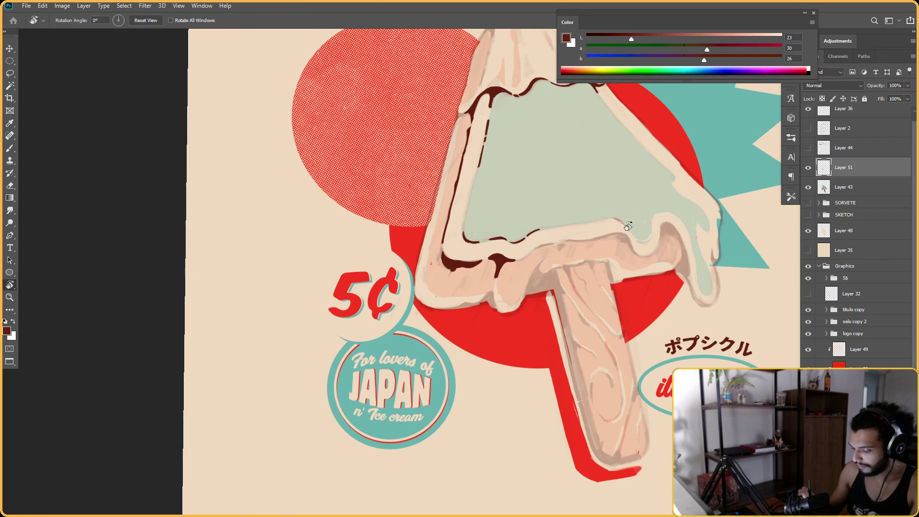
left_click_drag(536, 247, 500, 196)
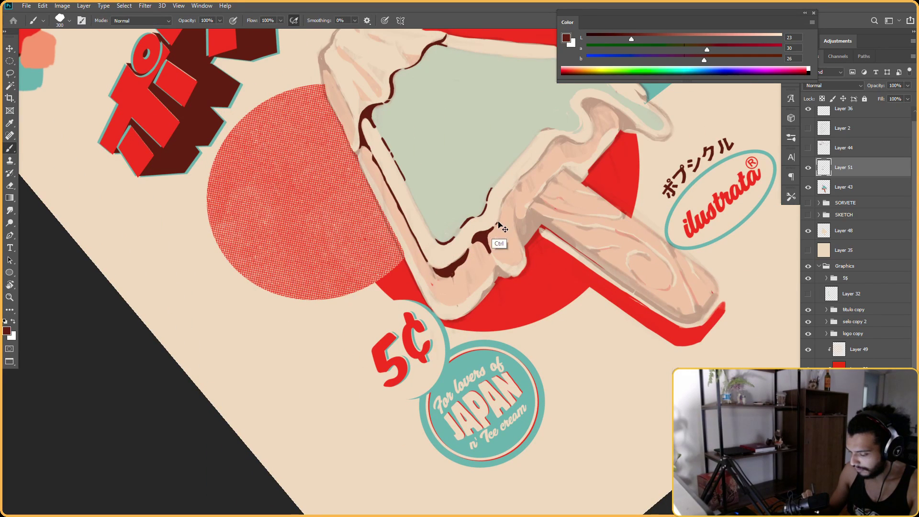
mouse_move(550, 160)
left_mouse_down()
mouse_move(514, 211)
mouse_move(638, 263)
mouse_move(584, 154)
mouse_move(550, 158)
left_mouse_up()
key("r")
left_click_drag(464, 261, 469, 250)
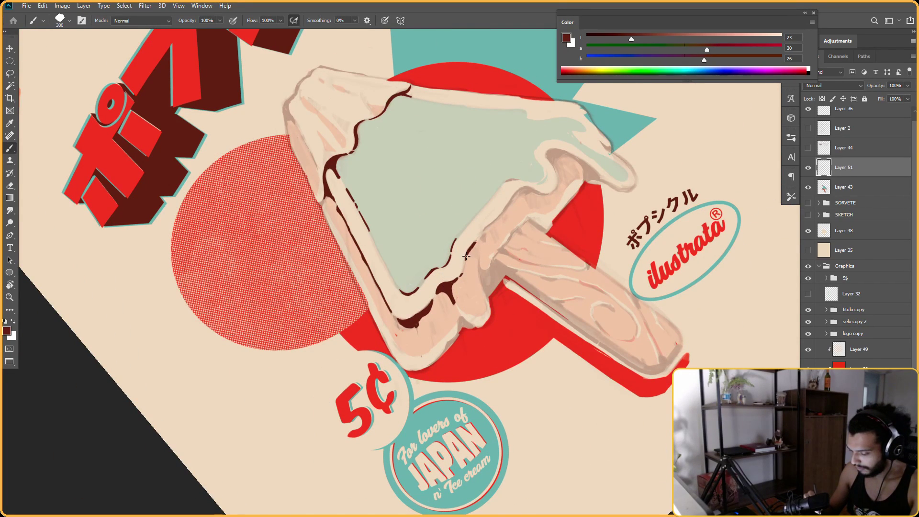
key("e")
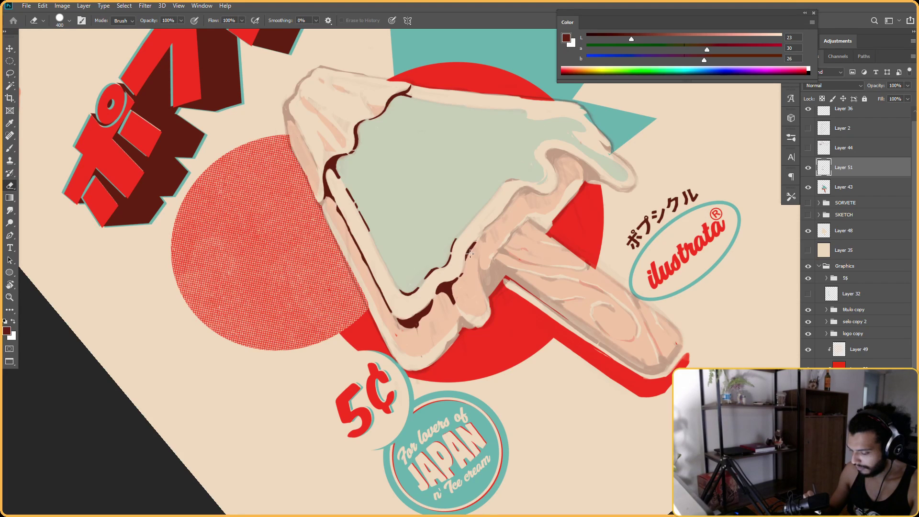
key("b")
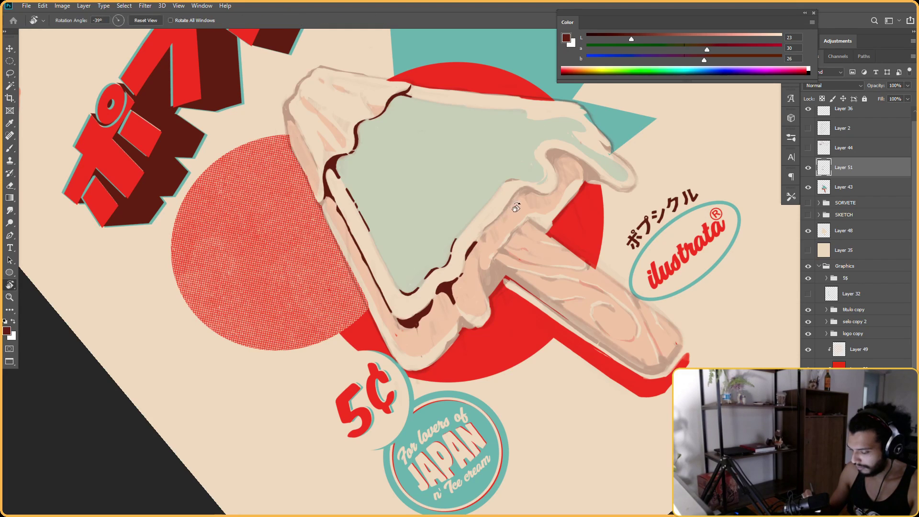
Ink a short dark brown dash just past the end of the lower bevel line, above the stick
key("r")
left_click_drag(532, 245, 490, 202)
key("e")
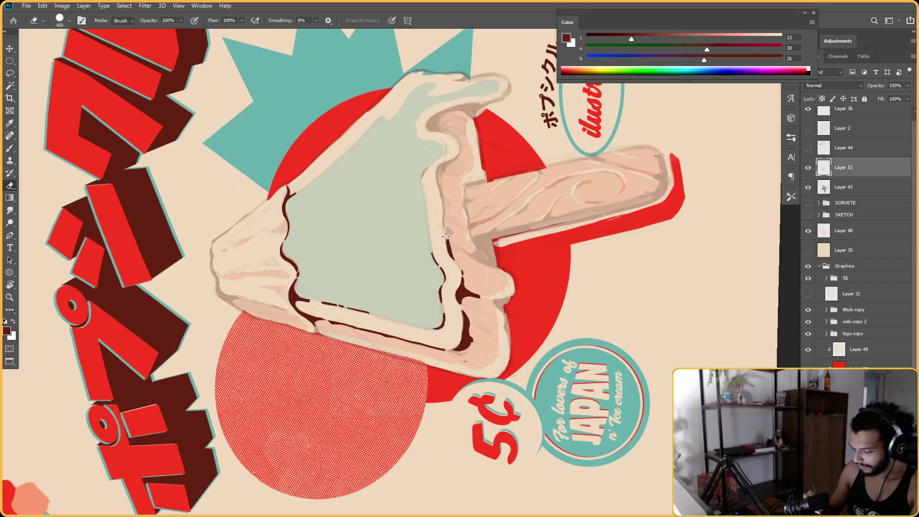
mouse_move(446, 236)
left_mouse_down()
mouse_move(478, 234)
mouse_move(519, 191)
mouse_move(479, 238)
left_mouse_up()
key("b")
key("r")
key("e")
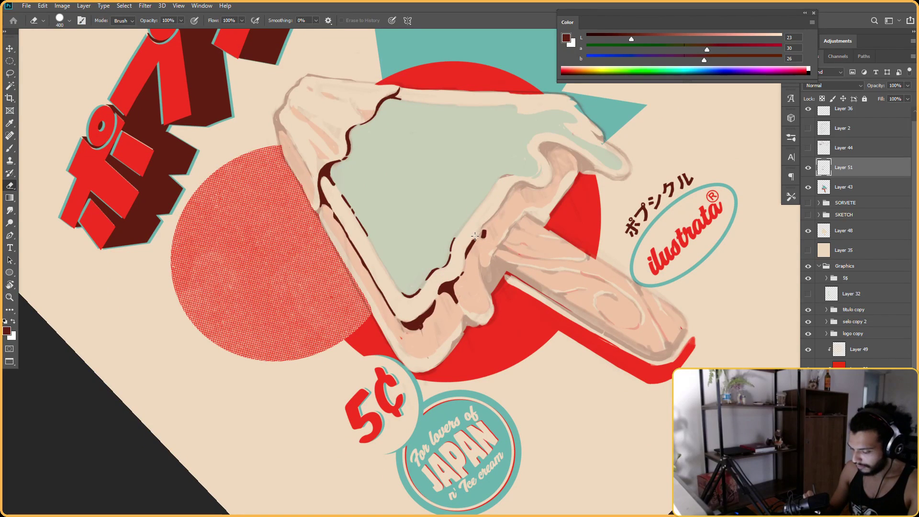
key("b")
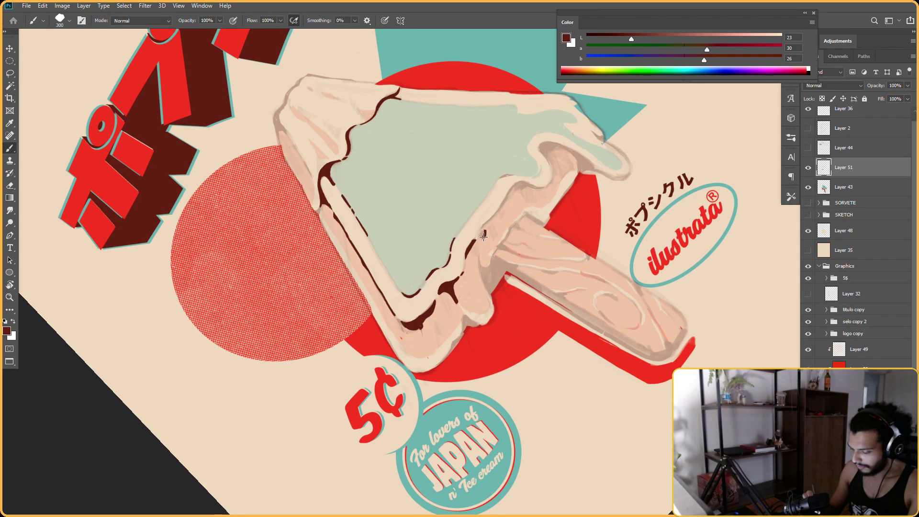
mouse_move(485, 229)
left_mouse_down()
mouse_move(489, 221)
mouse_move(483, 238)
left_mouse_up()
key("ctrl+z")
Continue the thin dark brown line along the lower bevel edge from the dash toward the right-hand drip
key("r")
mouse_move(375, 142)
left_mouse_down()
mouse_move(472, 115)
mouse_move(604, 271)
mouse_move(553, 367)
left_mouse_up()
left_click_drag(578, 255, 580, 245)
key("b")
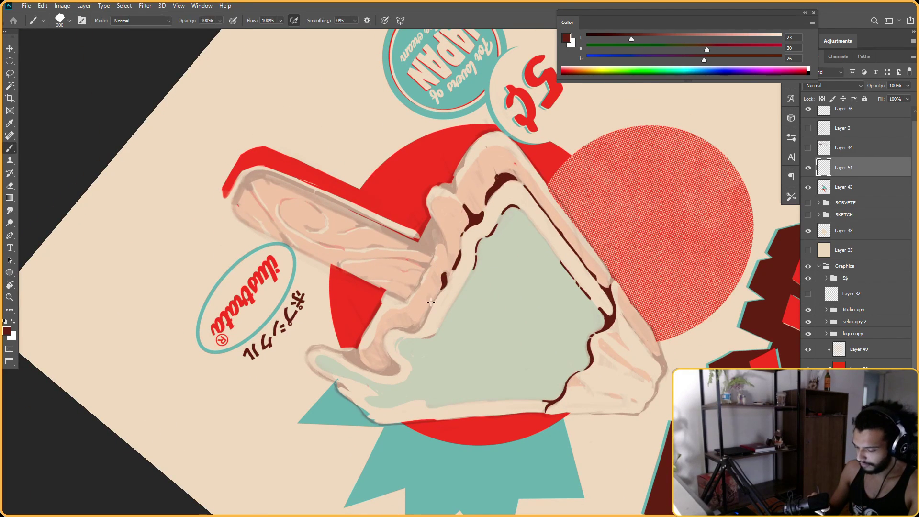
left_click_drag(440, 292, 424, 321)
key("r")
mouse_move(596, 191)
left_mouse_down()
mouse_move(270, 434)
mouse_move(195, 312)
left_mouse_up()
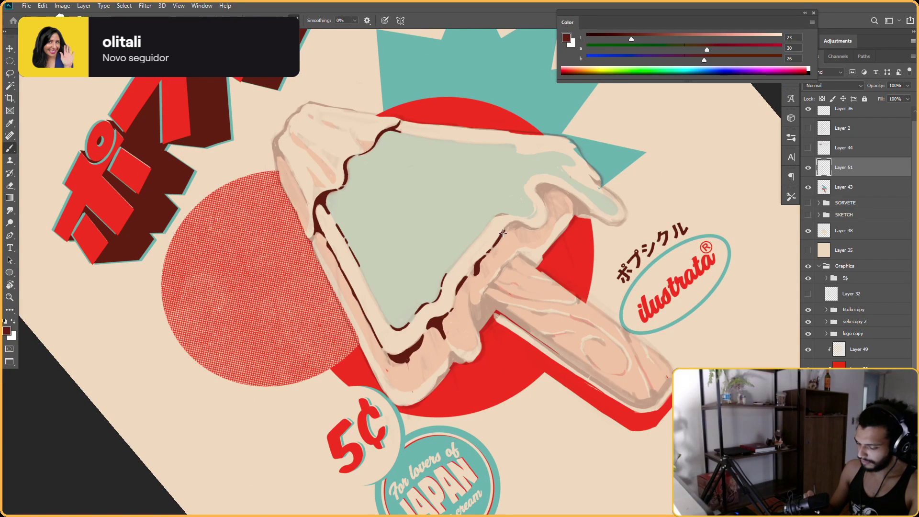
Curve the bevel line around the bend before the right-hand drip and sketch the thin outer contour of its shadow
key("r")
left_click_drag(464, 230, 430, 244)
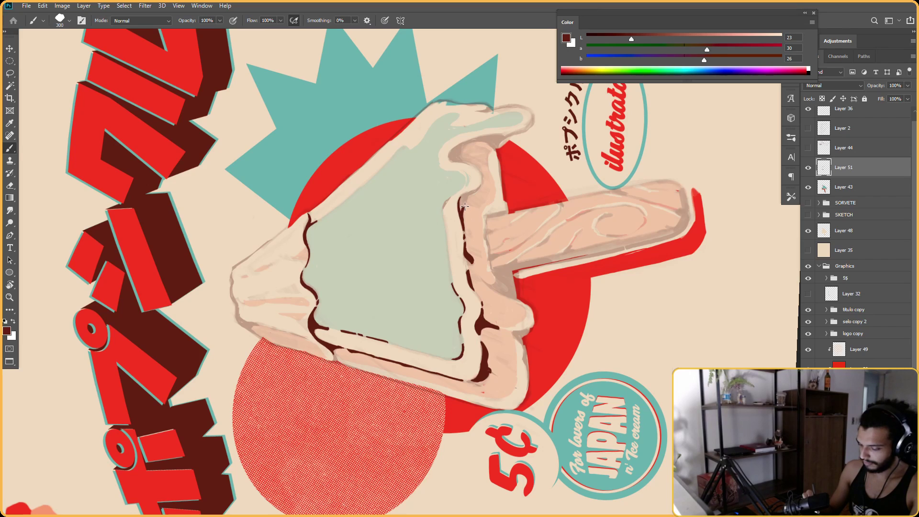
key("r")
key("Escape")
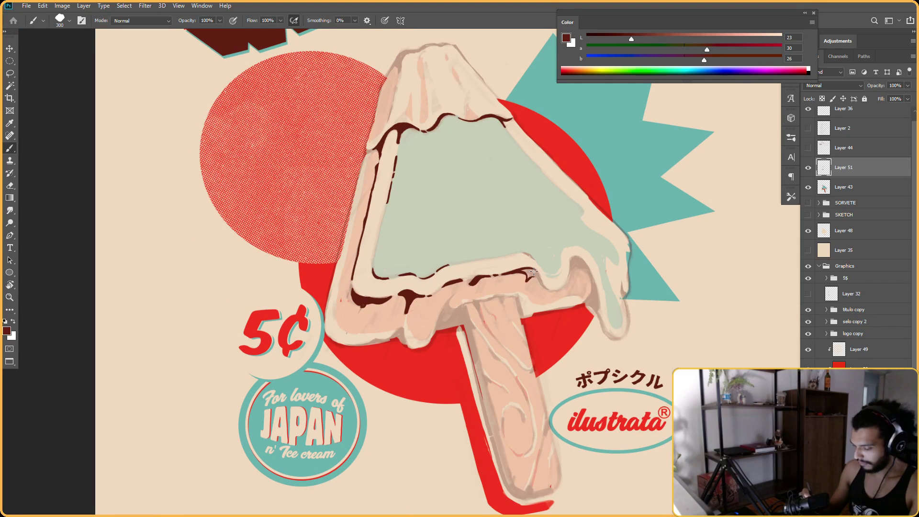
key("r")
left_click_drag(531, 278, 550, 301)
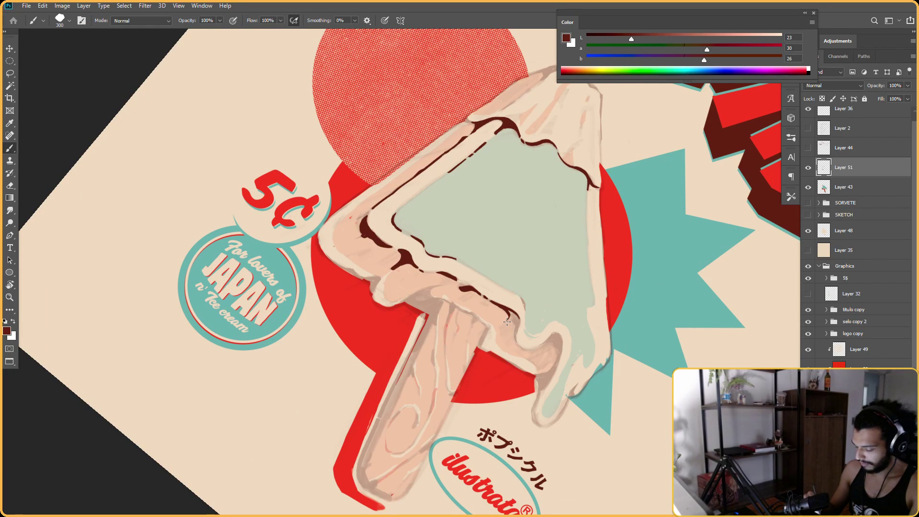
key("ctrl+z")
left_click_drag(511, 312, 516, 346)
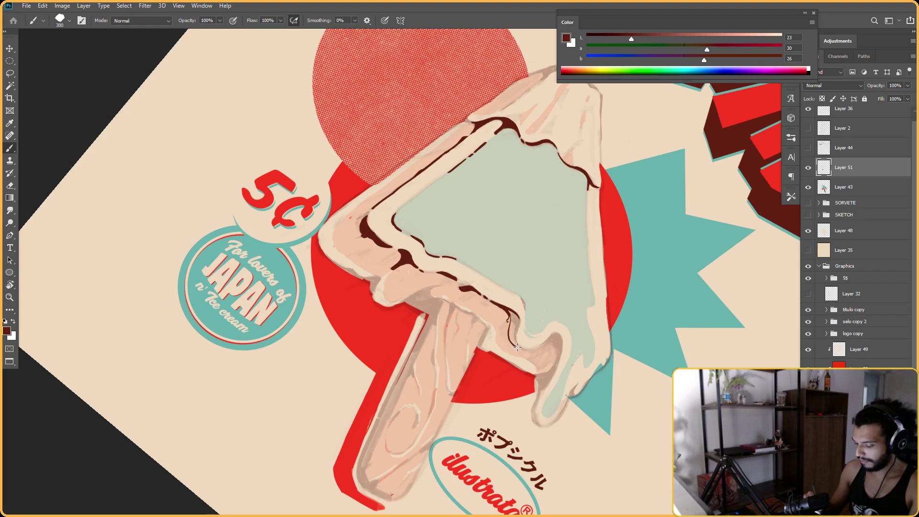
Fill the contour at the bevel bend into a solid dark brown shadow and clean its edge
key("r")
mouse_move(512, 240)
left_mouse_down()
mouse_move(449, 204)
mouse_move(451, 178)
mouse_move(455, 211)
mouse_move(445, 172)
mouse_move(433, 182)
left_mouse_up()
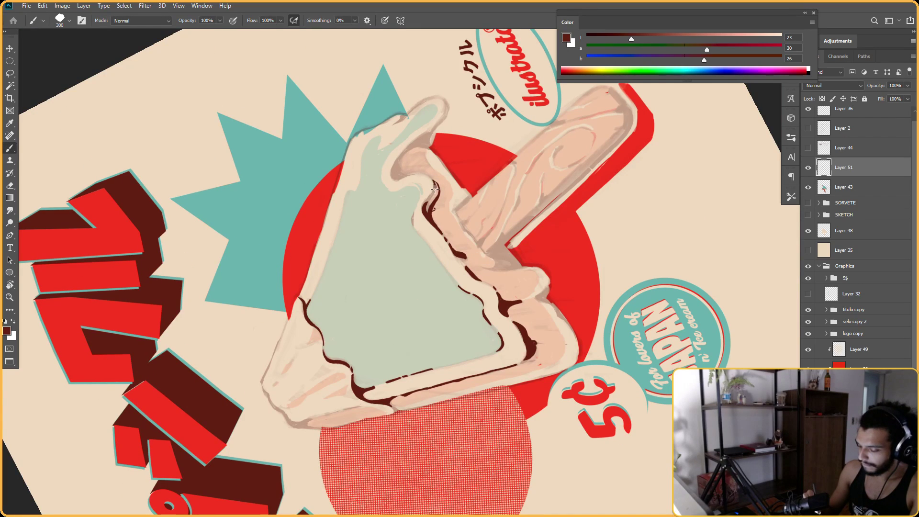
mouse_move(432, 195)
left_mouse_down()
mouse_move(426, 208)
mouse_move(437, 187)
mouse_move(432, 213)
left_mouse_up()
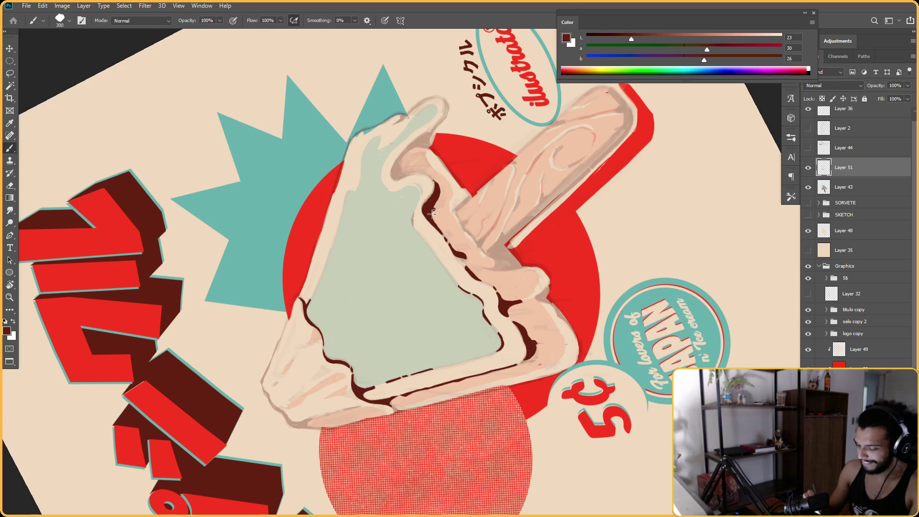
key("e")
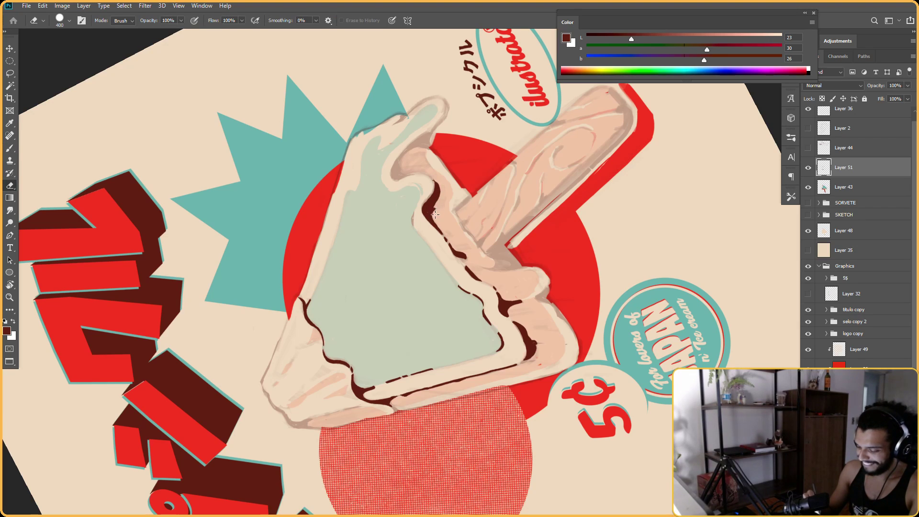
key("r")
mouse_move(434, 194)
left_mouse_down()
mouse_move(538, 200)
mouse_move(551, 281)
left_mouse_up()
key("b")
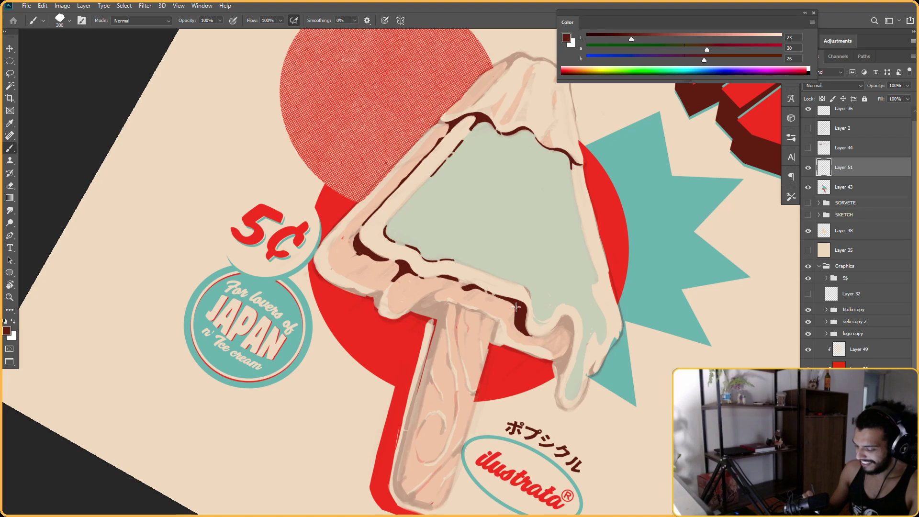
Build out the lower tip of the bend shadow with a 400 px brush and trim it to a curved point
key("r")
mouse_move(687, 228)
left_mouse_down()
mouse_move(646, 288)
mouse_move(584, 259)
mouse_move(486, 308)
left_mouse_up()
key("b")
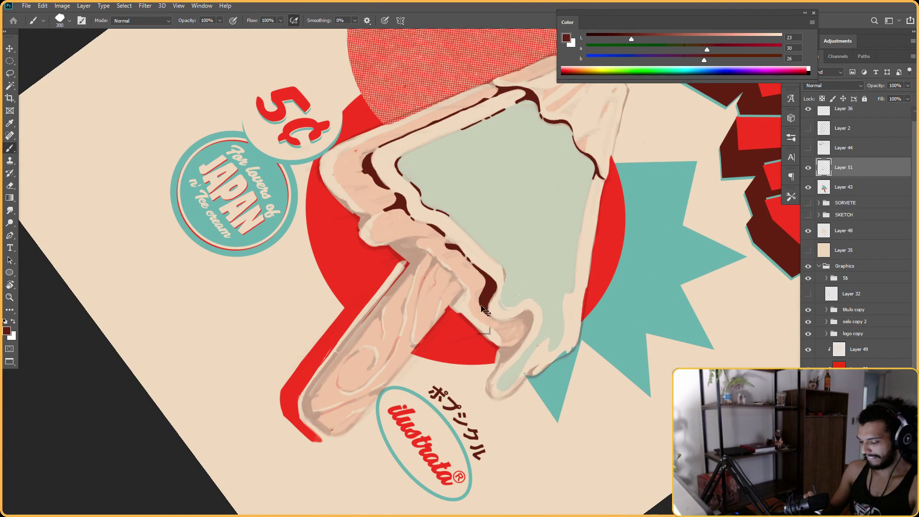
key("bracketright")
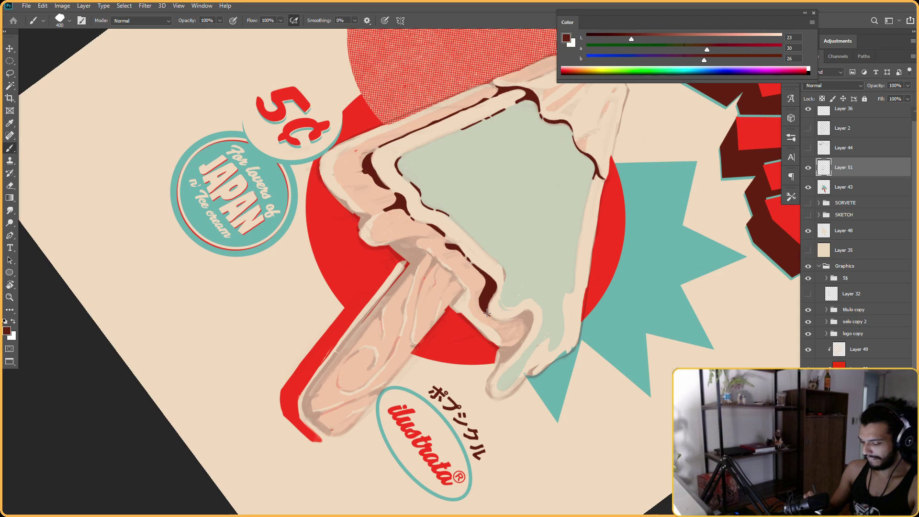
key("e")
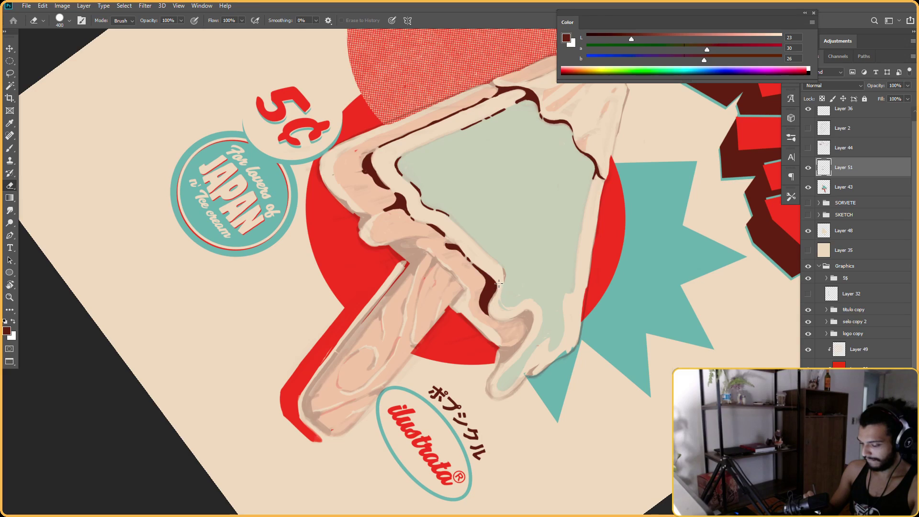
key("r")
mouse_move(502, 301)
left_mouse_down()
mouse_move(507, 322)
mouse_move(554, 266)
mouse_move(479, 263)
mouse_move(580, 185)
mouse_move(517, 197)
left_mouse_up()
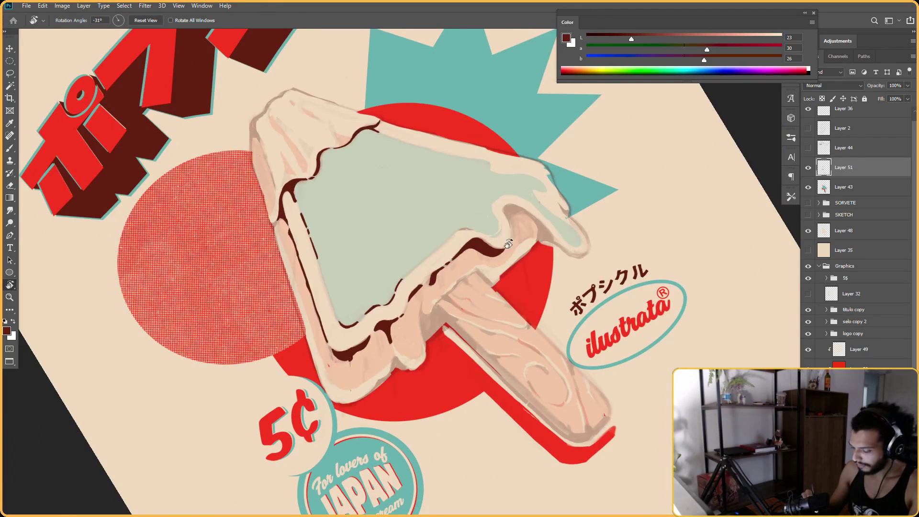
Ink a thin tail with a 300 px brush from the bend shadow's tip up the wave toward the right-hand drip
key("b")
key("r")
left_click_drag(505, 248, 482, 187)
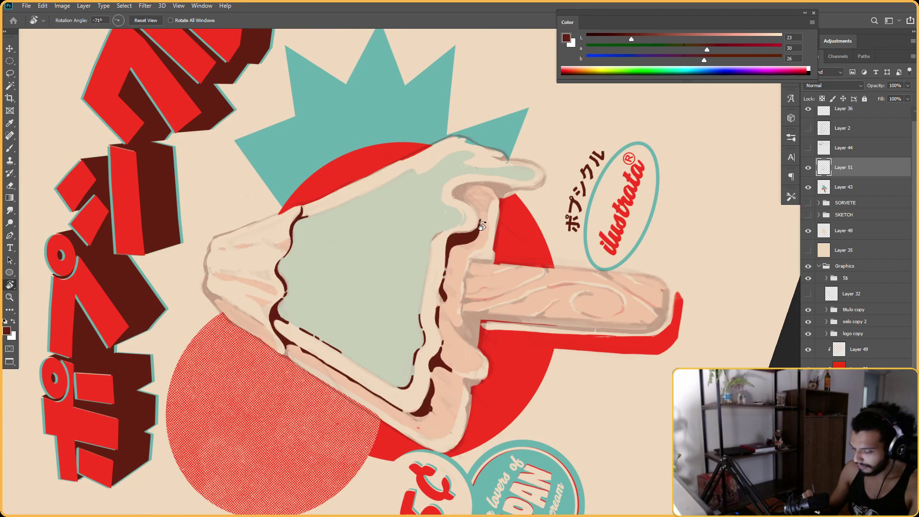
key("b")
key("bracketleft")
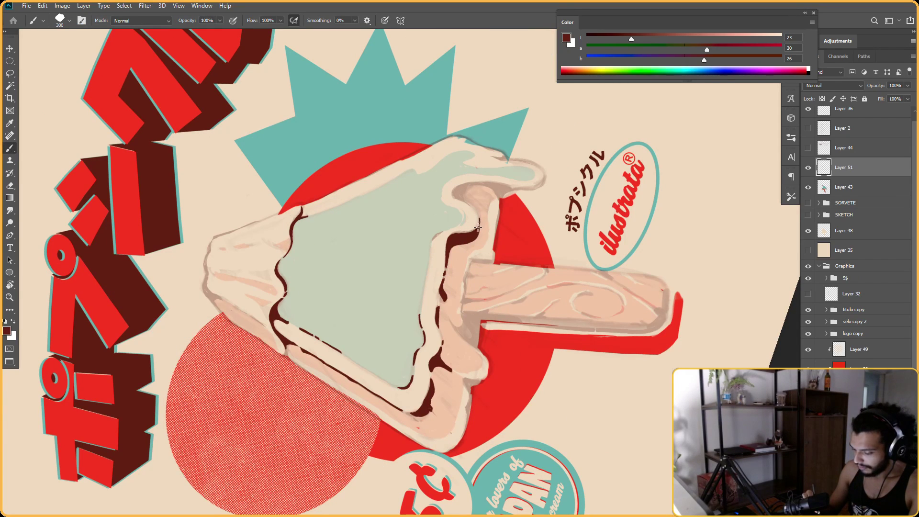
key("r")
mouse_move(480, 218)
left_mouse_down()
mouse_move(517, 316)
mouse_move(499, 364)
mouse_move(534, 280)
mouse_move(544, 293)
mouse_move(553, 239)
left_mouse_up()
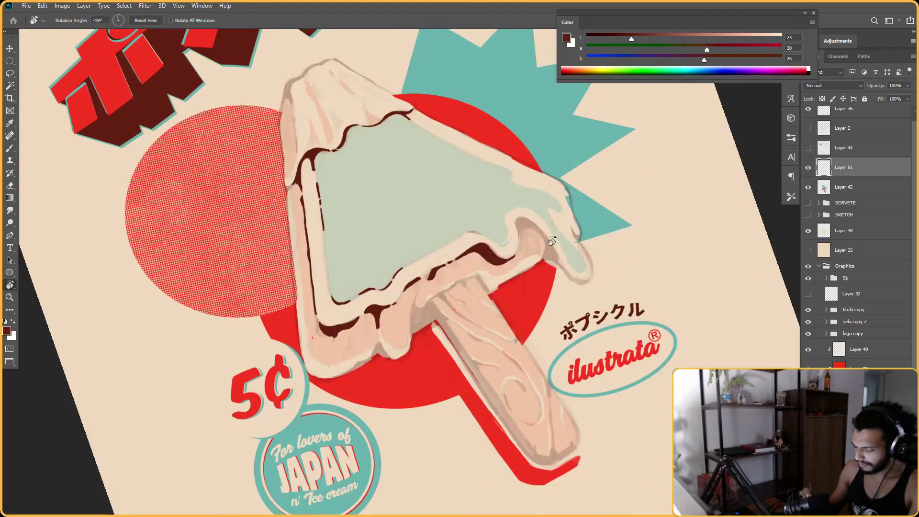
Thicken the body of the bend shadow and smooth its edges and tip with the eraser
key("Escape")
mouse_move(631, 220)
left_mouse_down("ctrl")
mouse_move(597, 270)
mouse_move(634, 261)
left_mouse_up("ctrl")
left_click_drag(581, 191, 574, 263)
key("b")
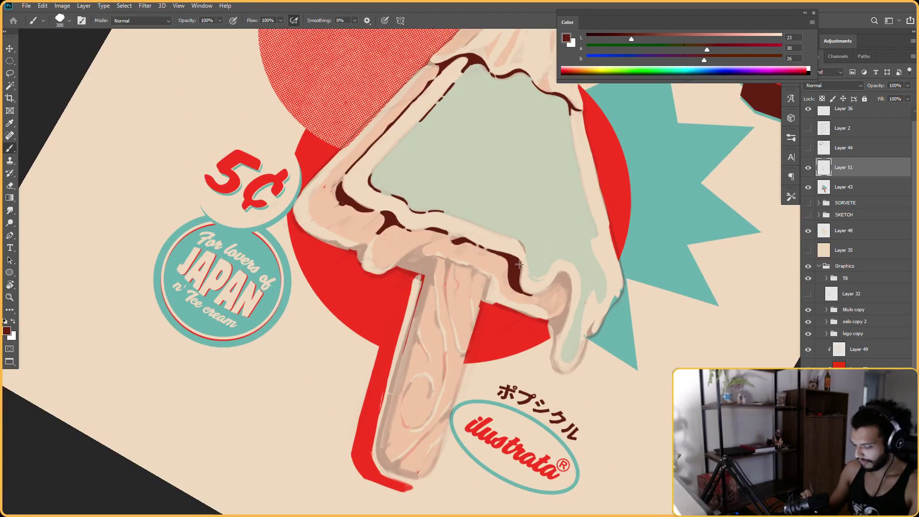
mouse_move(521, 288)
left_mouse_down()
mouse_move(529, 293)
mouse_move(515, 247)
left_mouse_up()
key("e")
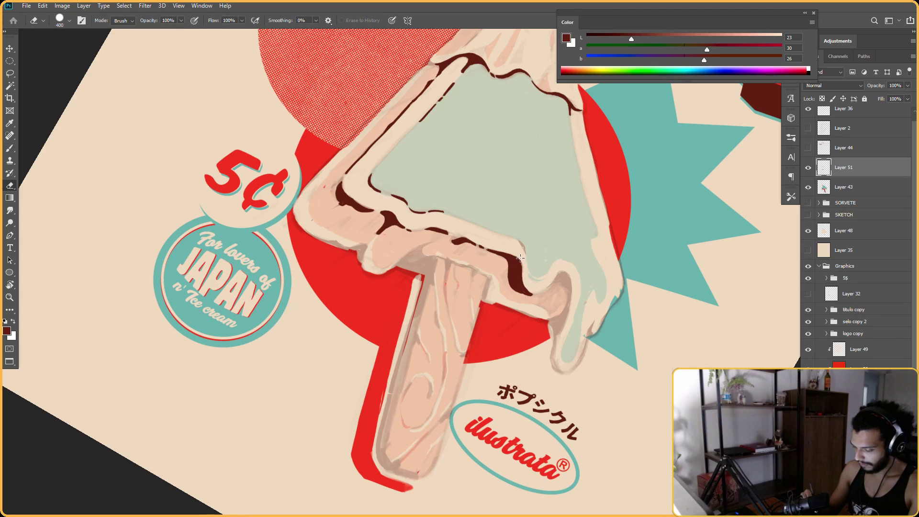
mouse_move(520, 286)
left_mouse_down()
mouse_move(504, 273)
mouse_move(521, 295)
mouse_move(506, 271)
mouse_move(531, 294)
left_mouse_up()
key("r")
mouse_move(666, 239)
left_mouse_down()
mouse_move(581, 291)
mouse_move(508, 288)
left_mouse_up()
key("b")
key("e")
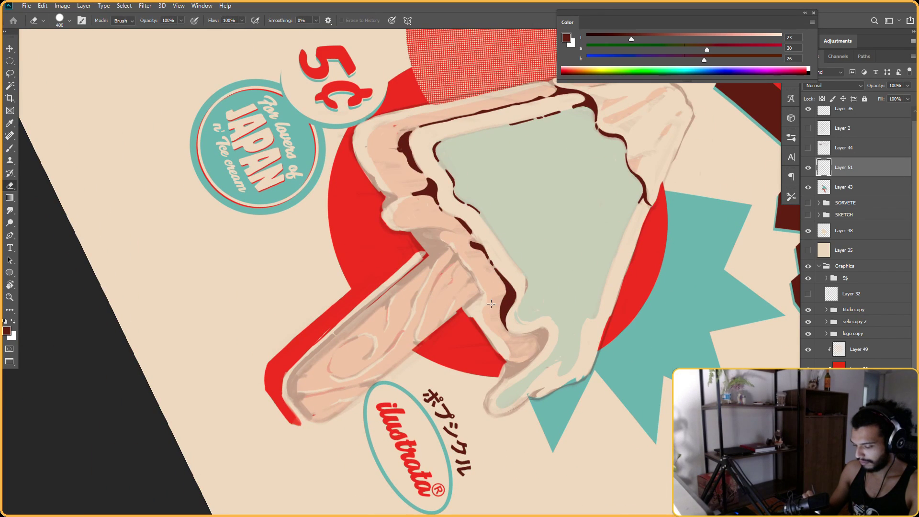
Extend a thin dark brown line from the bend shadow around the wave's low point toward the right-hand drip
key("r")
key("Escape")
key("b")
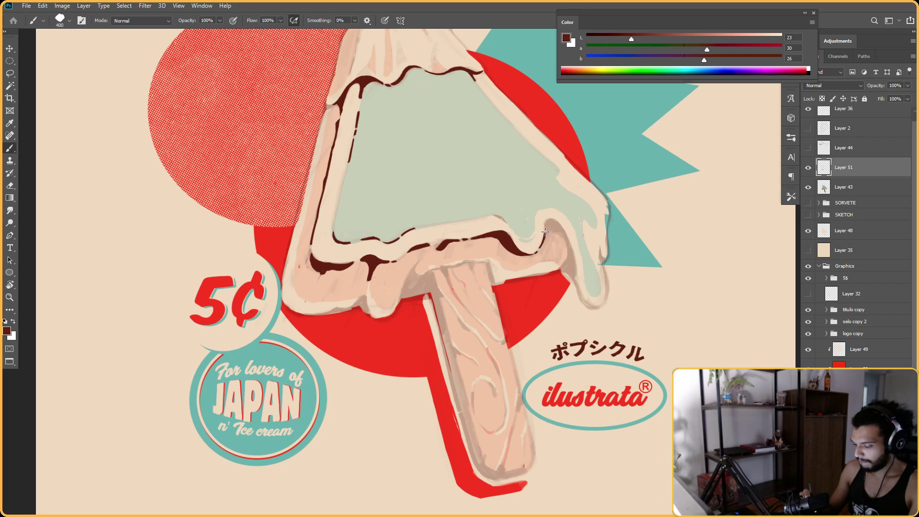
left_click_drag(600, 220, 511, 279)
Ink a small dark brown mark on the green face's inner edge, opposite the bend shadow, refining it with the eraser
key("r")
left_click_drag(560, 206, 478, 347)
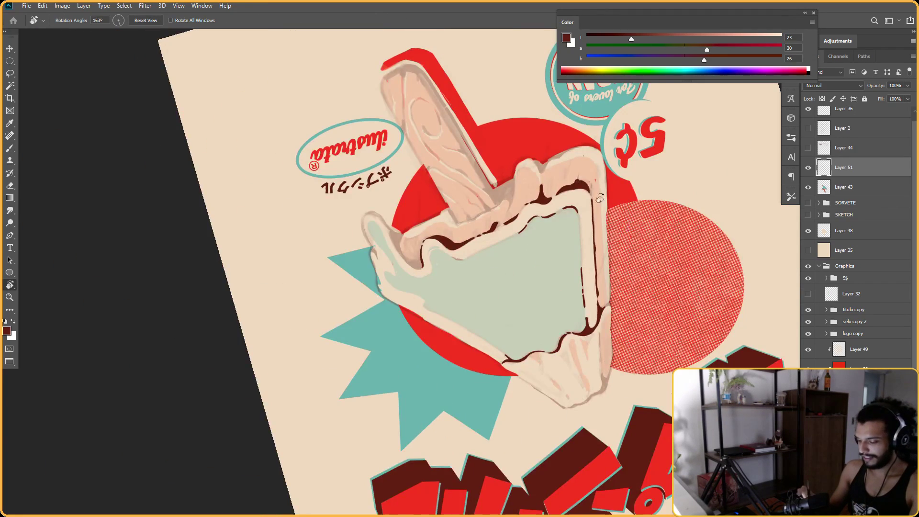
left_click_drag(624, 222, 459, 180)
key("b")
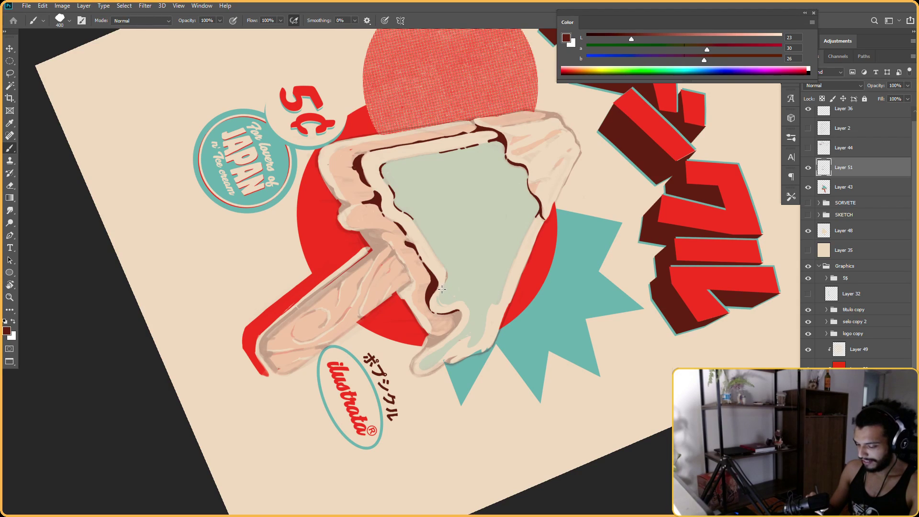
key("e")
key("b")
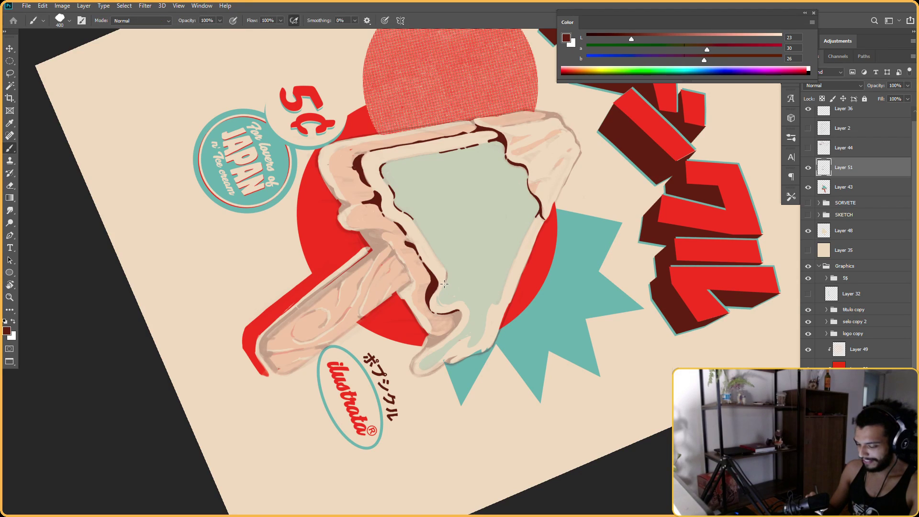
key("e")
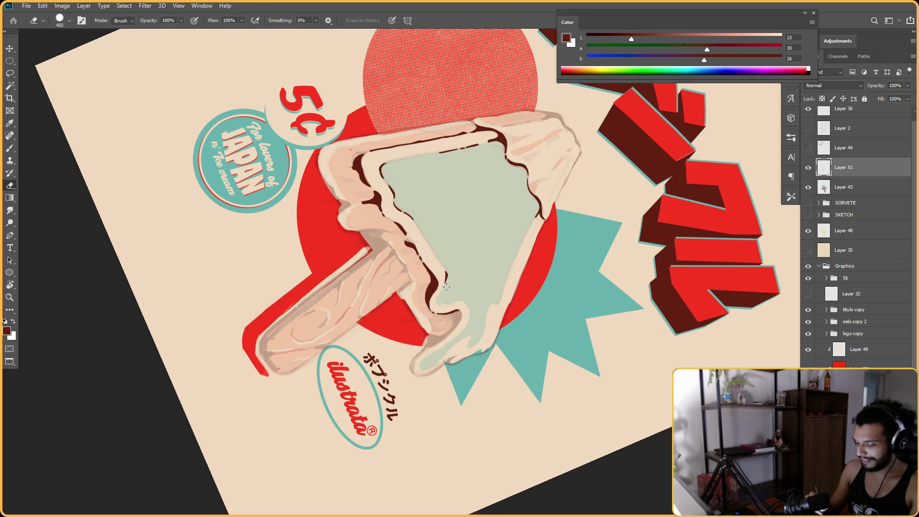
Thicken the small inner-edge mark and shape it into a tapered curve following the green face's corner
key("r")
left_click_drag(446, 285, 479, 275)
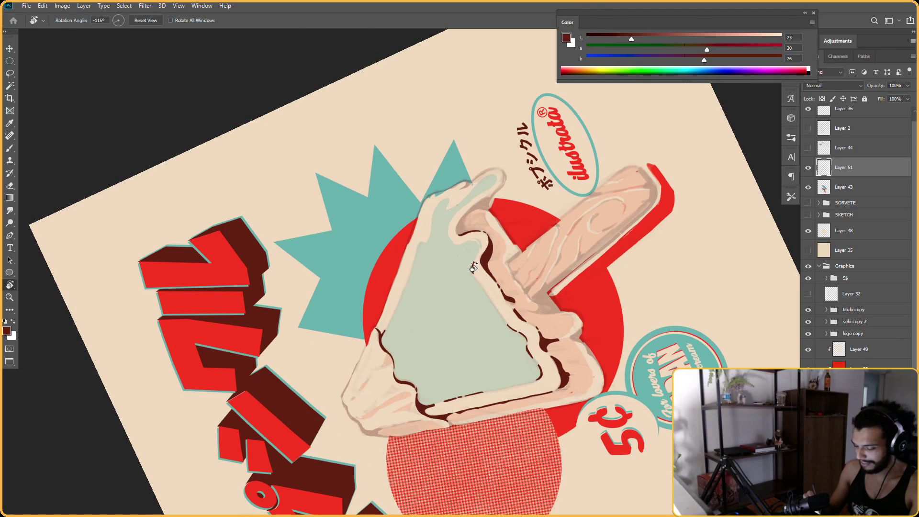
key("b")
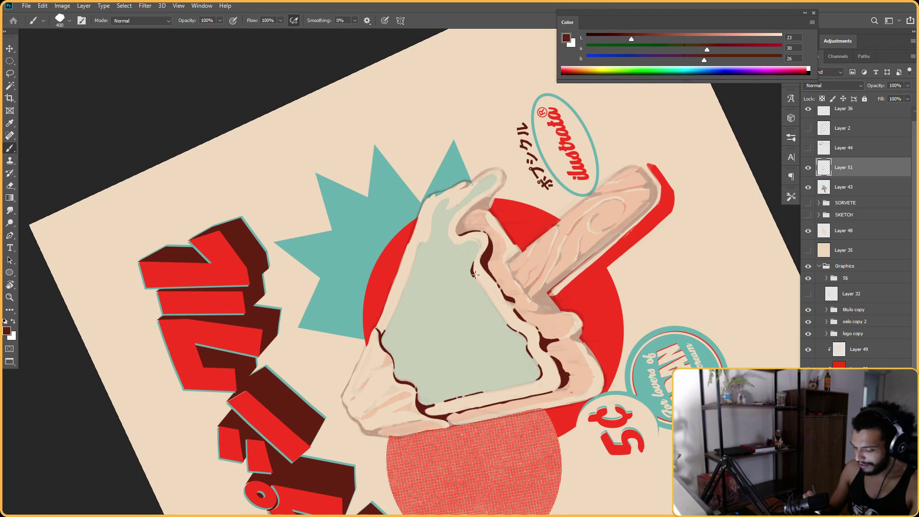
key("e")
key("b")
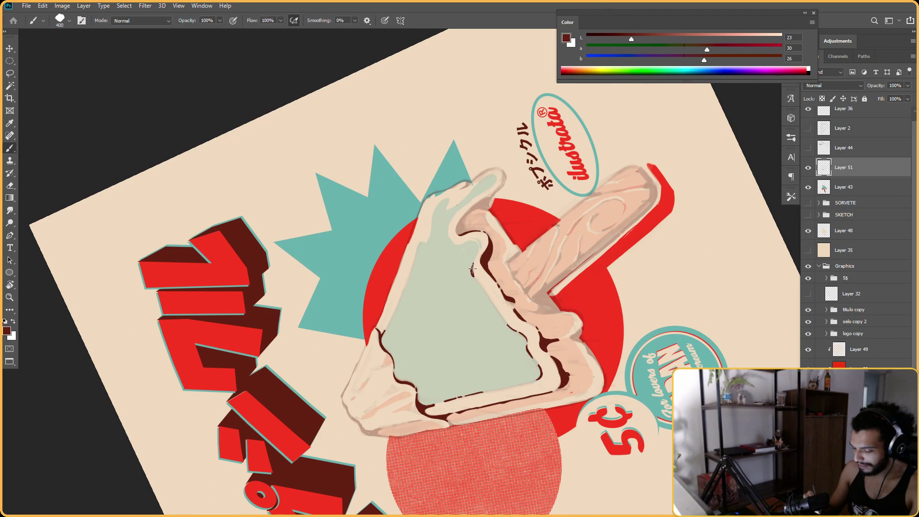
Carry the dark brown outline around the arch of the wave beneath the right-hand drip
key("r")
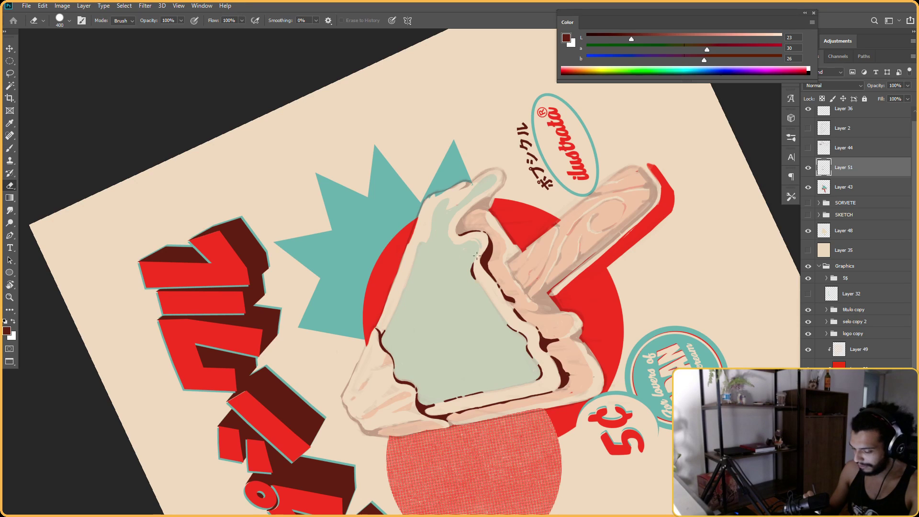
mouse_move(600, 333)
left_mouse_down()
mouse_move(581, 360)
mouse_move(562, 221)
mouse_move(496, 188)
left_mouse_up()
key("b")
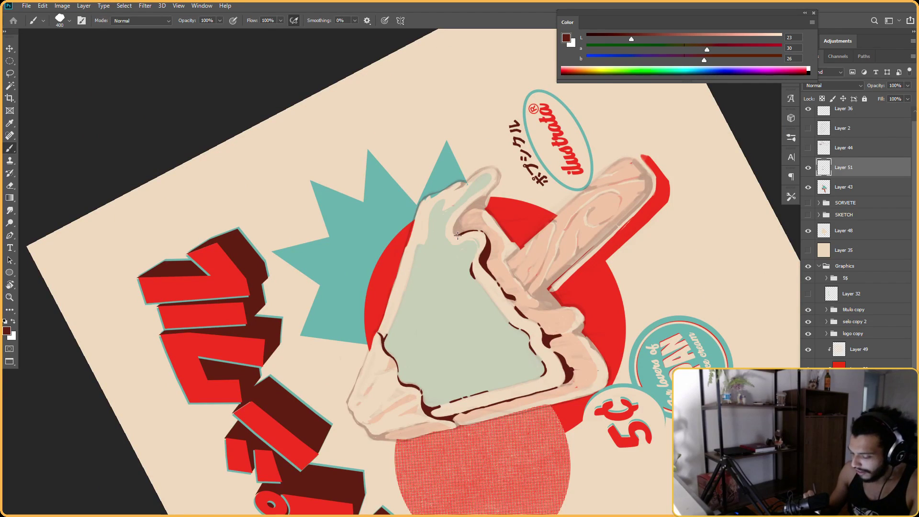
key("r")
left_click_drag(465, 233, 428, 233)
key("b")
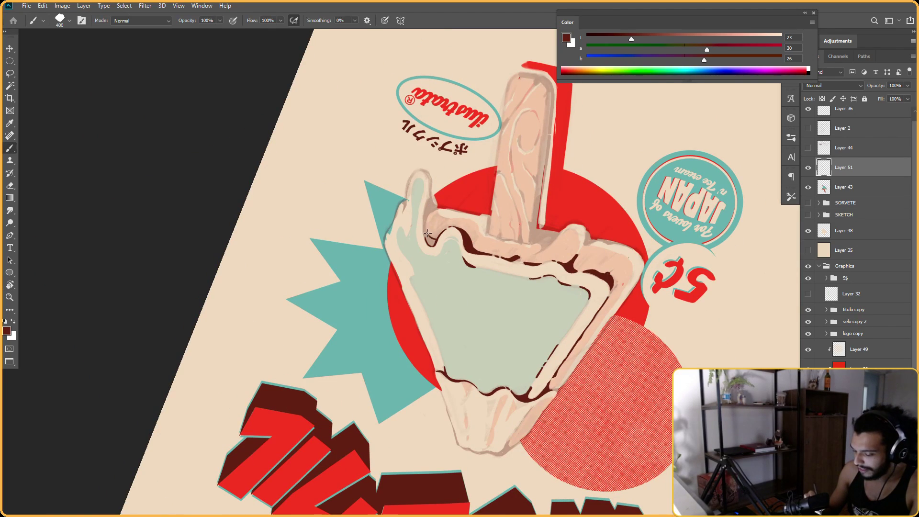
Ink a dark brown outline of varying weight along the inner side of the right-hand drip to its rounded tip
key("r")
mouse_move(454, 184)
left_mouse_down()
mouse_move(515, 241)
mouse_move(455, 169)
mouse_move(435, 224)
mouse_move(435, 233)
mouse_move(447, 199)
mouse_move(441, 235)
left_mouse_up()
key("b")
key("r")
key("b")
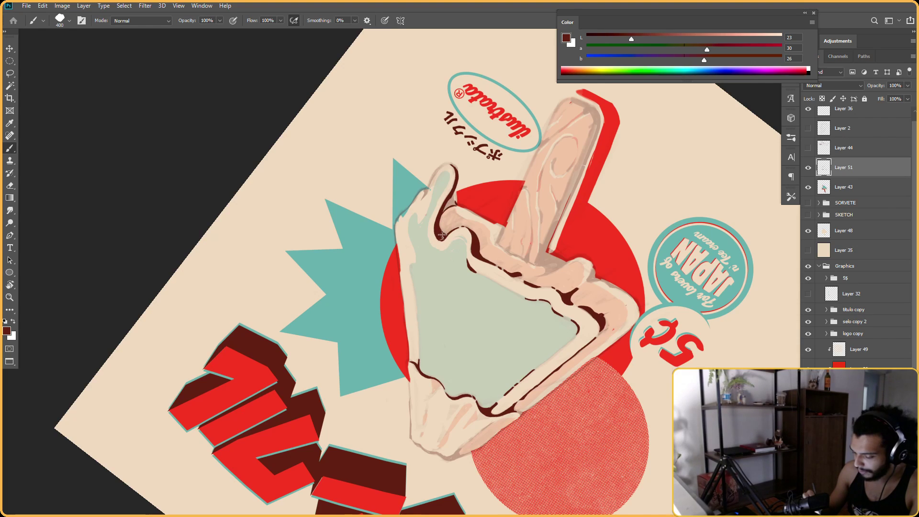
Thicken the dark brown shadow in the bend where the right-hand drip meets the wave beneath it, refining it with the eraser
key("r")
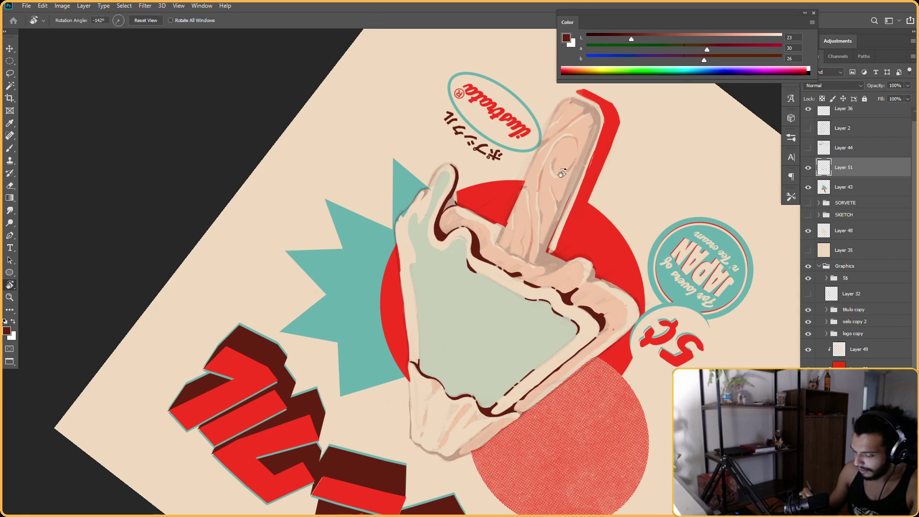
left_click_drag(440, 235, 487, 238)
key("e")
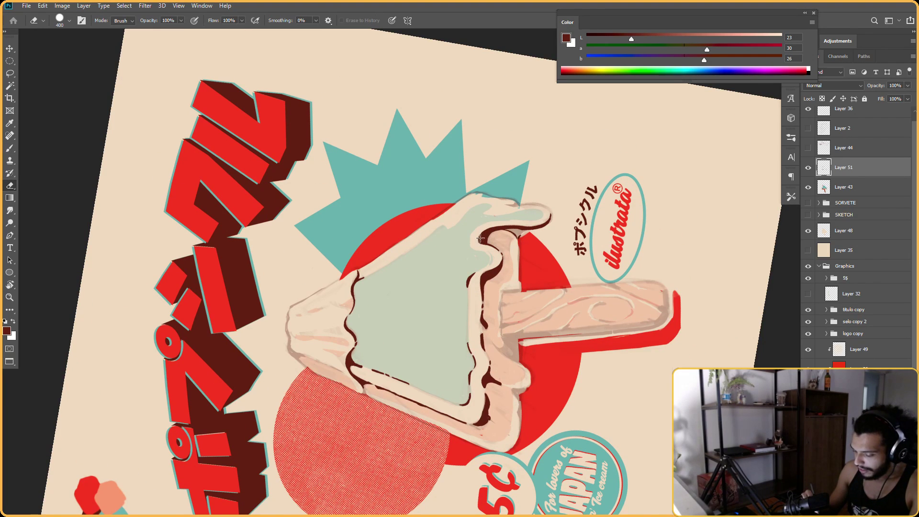
key("b")
key("e")
key("r")
mouse_move(500, 239)
left_mouse_down()
mouse_move(492, 148)
mouse_move(425, 168)
mouse_move(469, 177)
left_mouse_up()
key("r")
key("b")
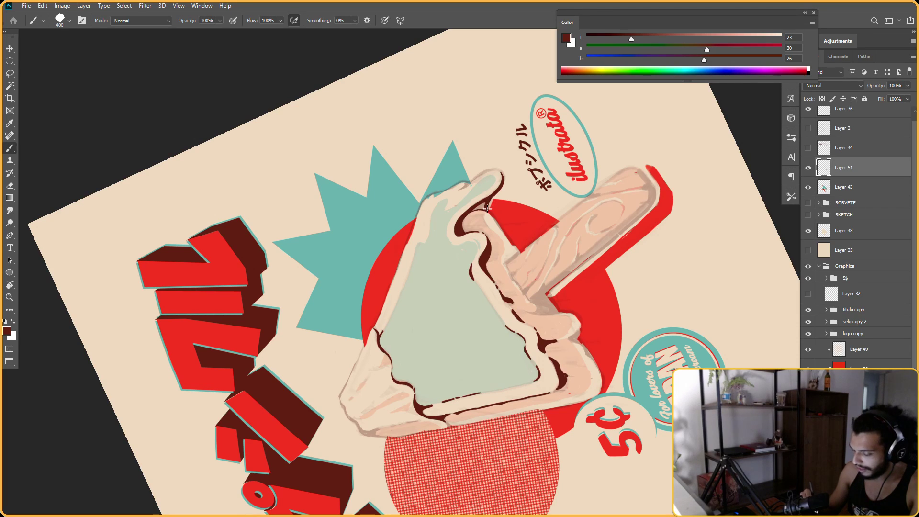
key("Escape")
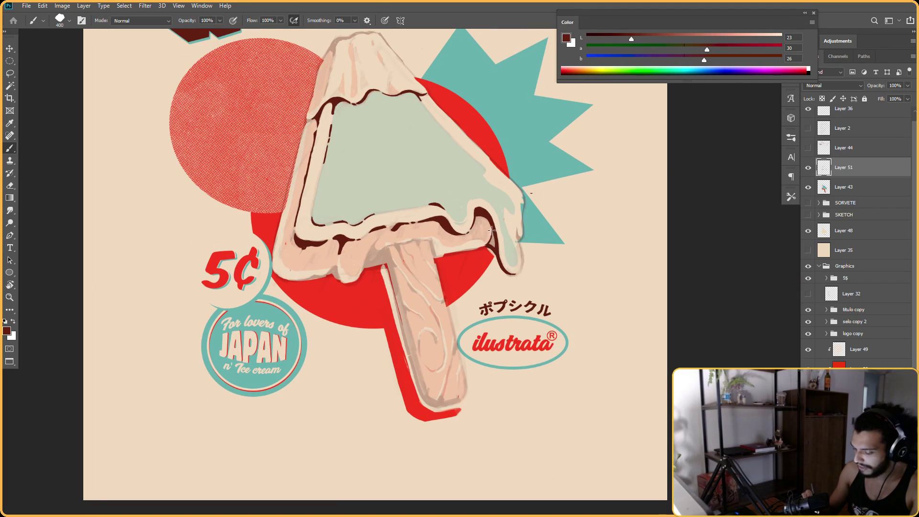
Ink a dark brown outline along the popsicle's lower edge from the right-hand drip toward the wooden stick, cleaning it with the eraser
left_click_drag(490, 246, 494, 240)
key("r")
mouse_move(489, 194)
left_mouse_down()
mouse_move(575, 273)
mouse_move(483, 409)
mouse_move(526, 324)
mouse_move(556, 300)
mouse_move(443, 218)
mouse_move(538, 188)
mouse_move(476, 306)
left_mouse_up()
key("b")
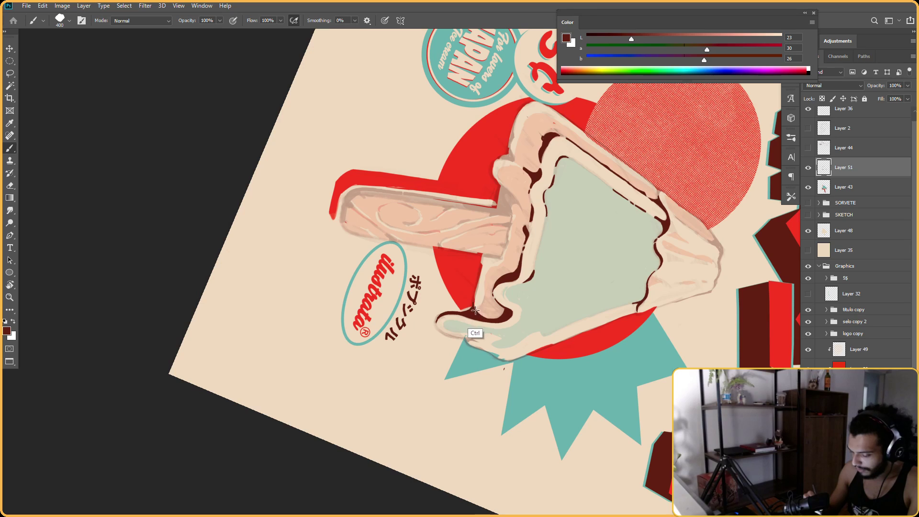
key("r")
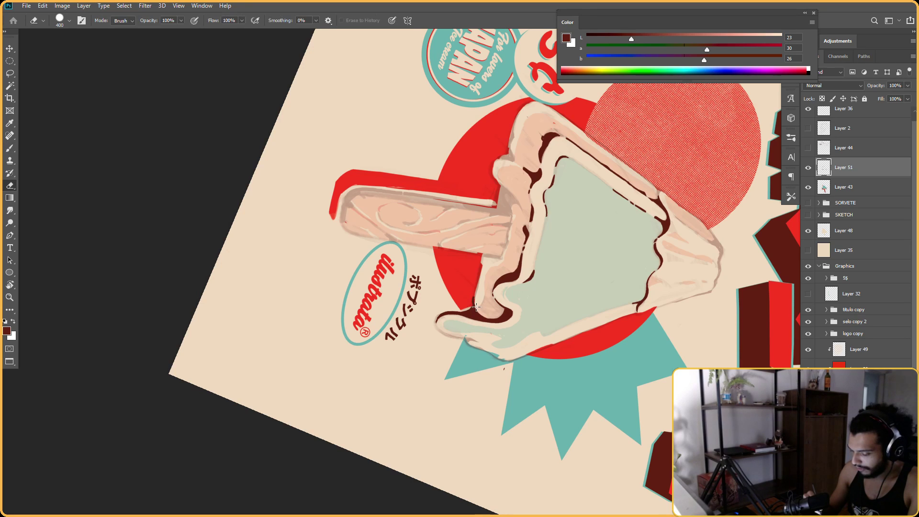
left_click_drag(488, 254, 473, 260)
key("e")
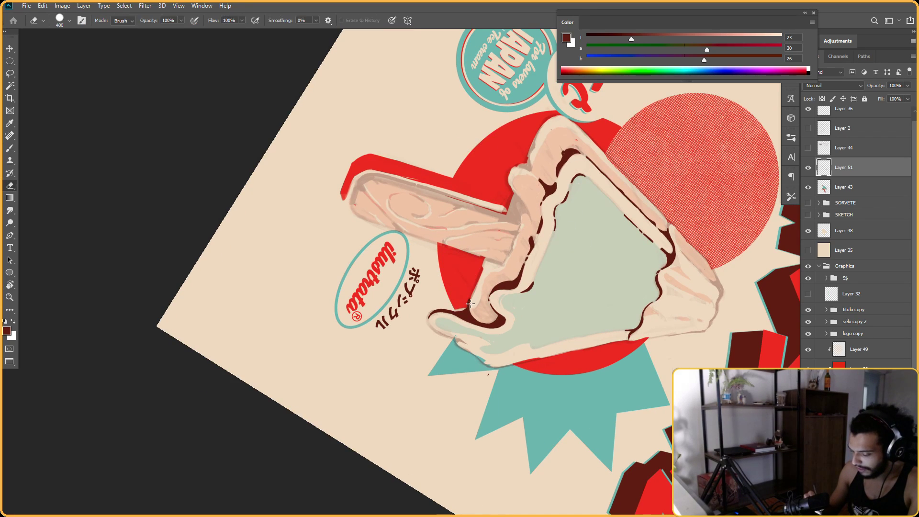
key("b")
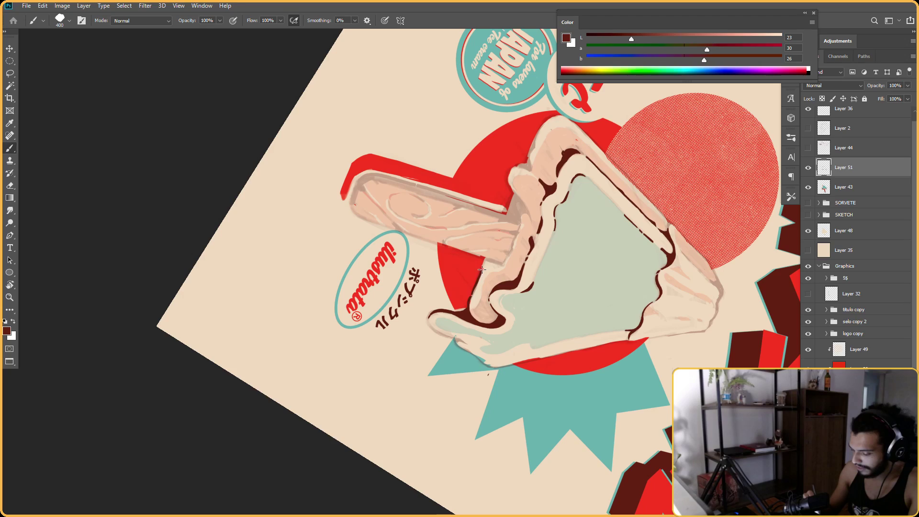
Ink a small tapered dark brown mark in the notch on the drip's outer side and erase the stray dot beside the popsicle
key("r")
left_click_drag(593, 297, 547, 139)
key("Escape")
scroll(588, 198, "down", 3)
left_click_drag(605, 222, 601, 171)
key("Escape")
scroll(602, 173, "down", 3)
left_click_drag(563, 205, 507, 246)
left_click_drag(546, 223, 531, 238)
key("b")
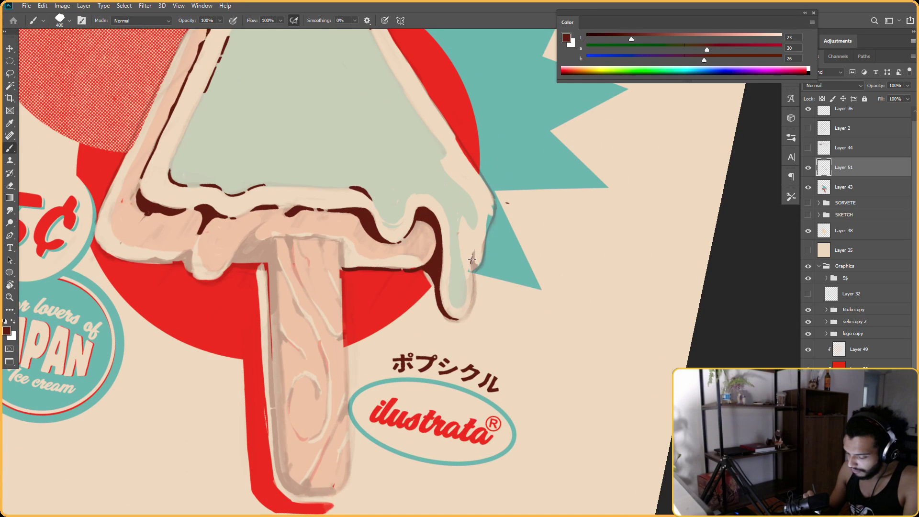
mouse_move(472, 263)
left_mouse_down()
mouse_move(475, 248)
mouse_move(474, 268)
left_mouse_up()
key("e")
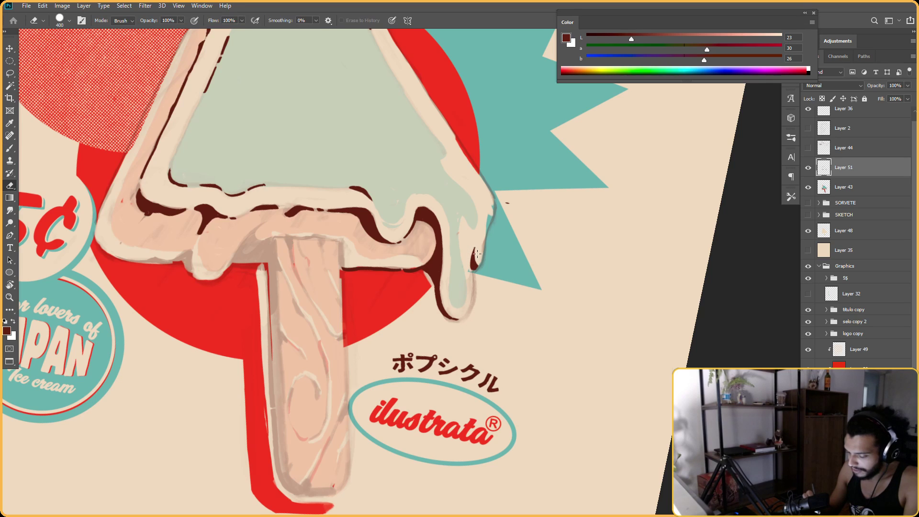
left_click(507, 204)
Ink a thin dark brown outline down the drip's outer side from the notch toward its rounded tip
mouse_move(528, 183)
left_mouse_down()
mouse_move(506, 229)
mouse_move(484, 326)
left_mouse_up()
left_click_drag(530, 220, 543, 165)
left_click(543, 196, "alt")
left_click(499, 229, "ctrl")
key("r")
left_click_drag(609, 162, 564, 209)
scroll(558, 189, "down", 2)
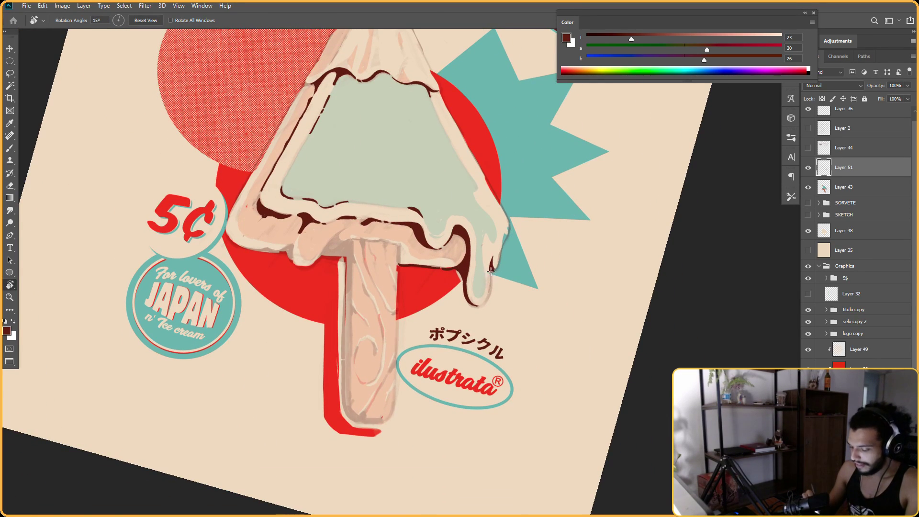
key("b")
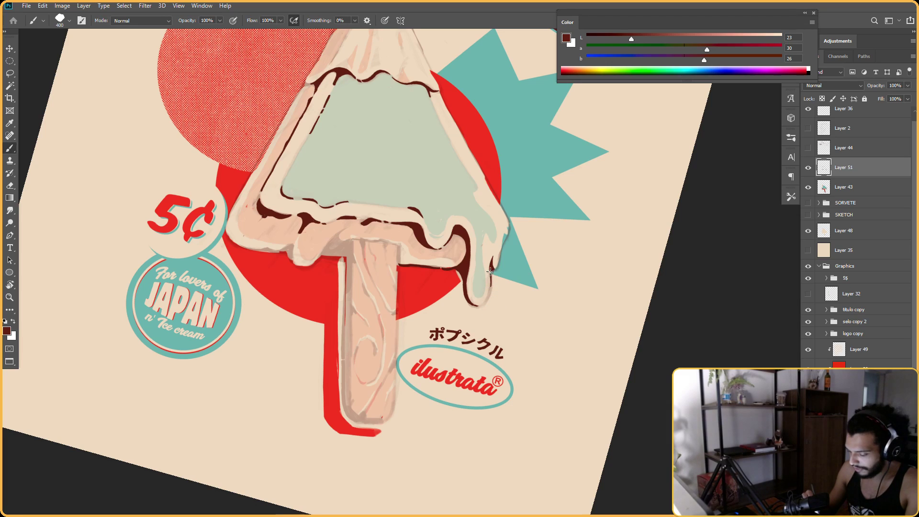
key("e")
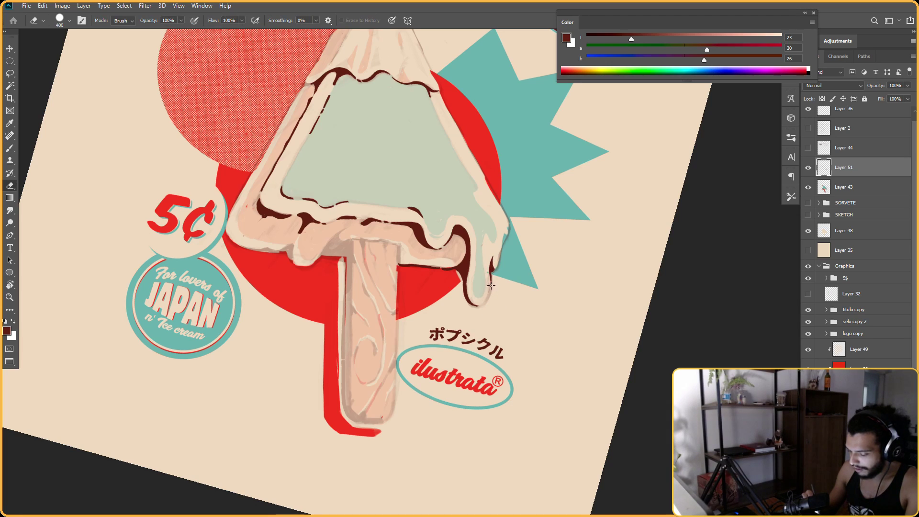
key("b")
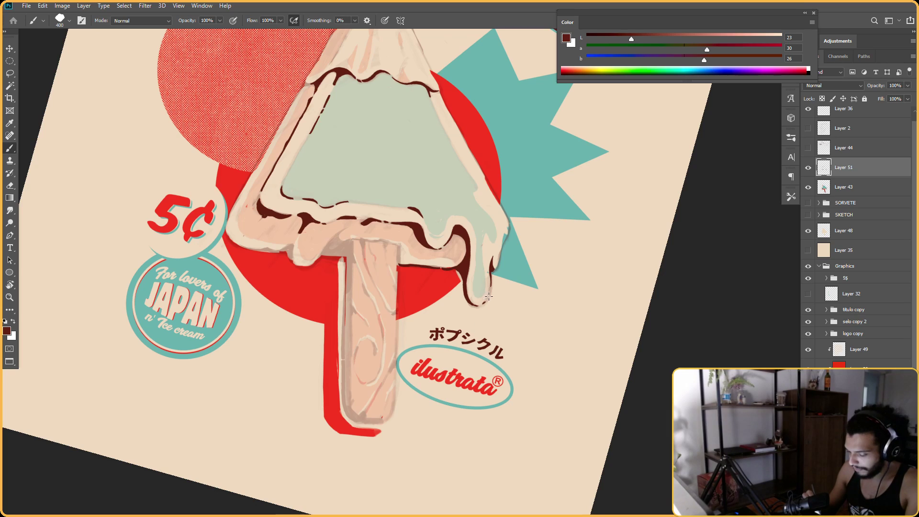
Carry the dark brown outline from the notch up around the popsicle's right shoulder above the drip
scroll(488, 292, "up", 2)
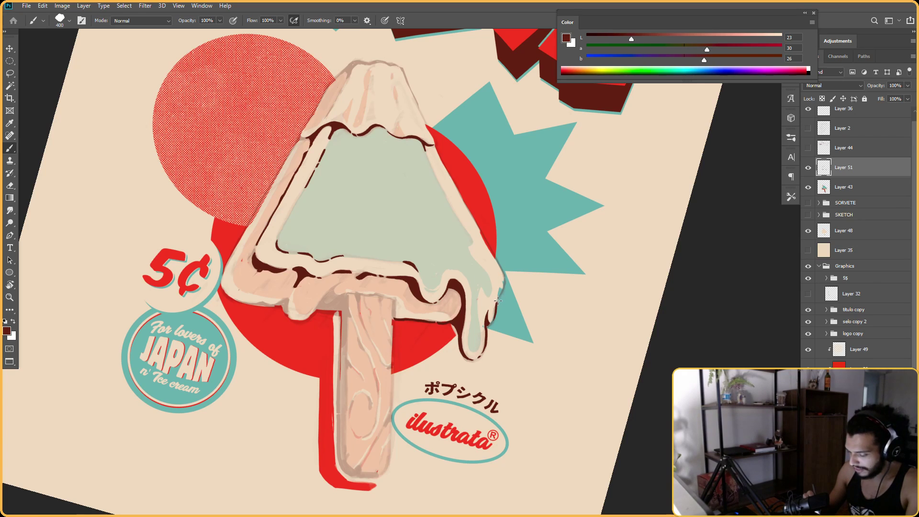
key("r")
left_click_drag(505, 281, 488, 300)
key("e")
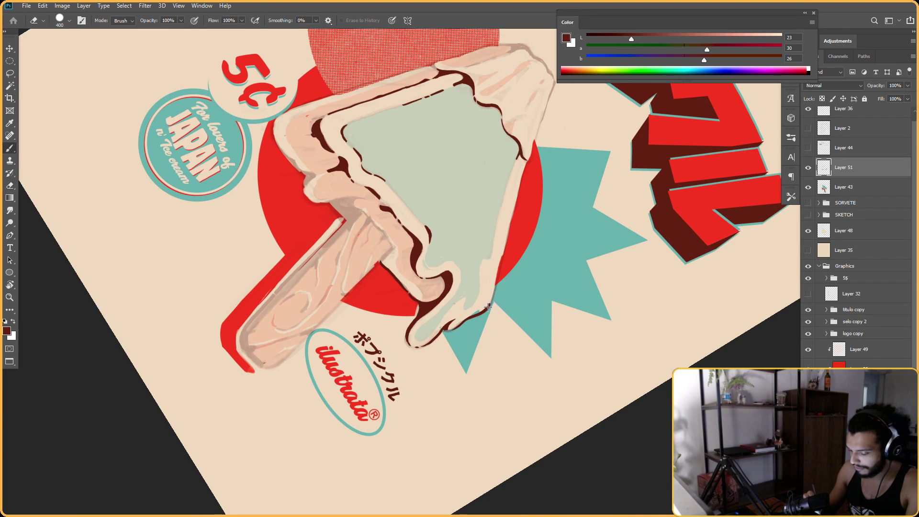
key("r")
mouse_move(622, 211)
left_mouse_down()
mouse_move(513, 270)
mouse_move(502, 208)
left_mouse_up()
key("e")
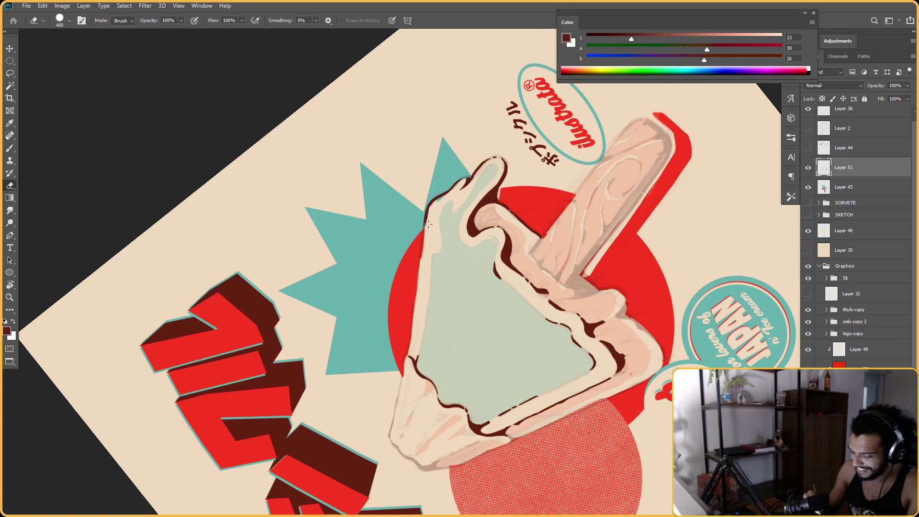
Taper the shoulder outline into the popsicle's right slanted edge, refining the line with brush and eraser
key("r")
left_click_drag(428, 224, 442, 222)
key("b")
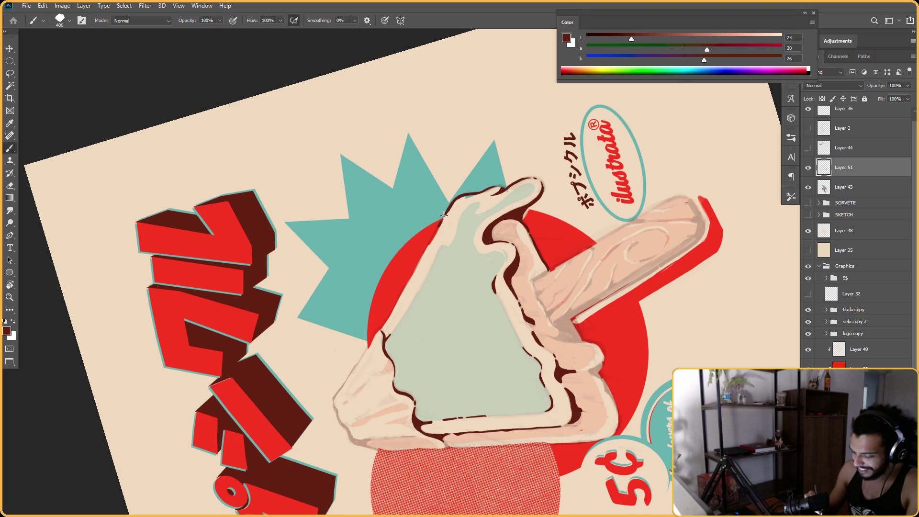
key("e")
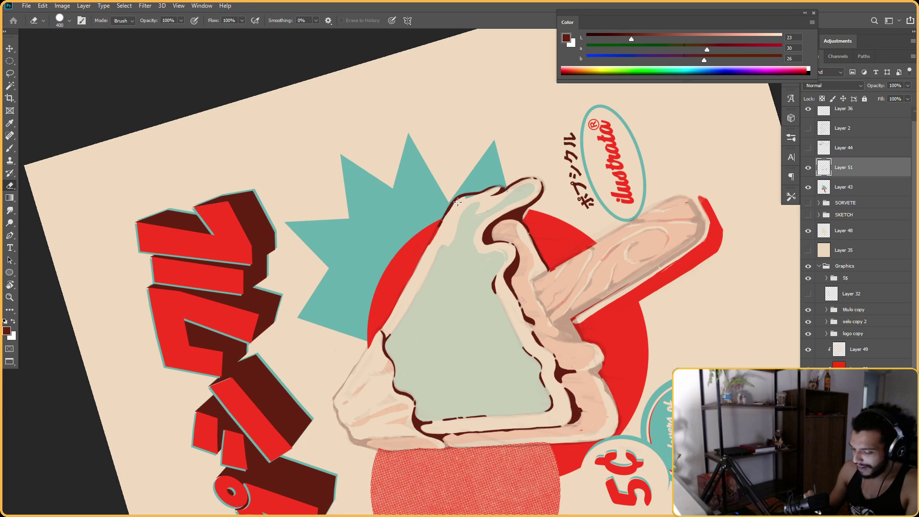
key("b")
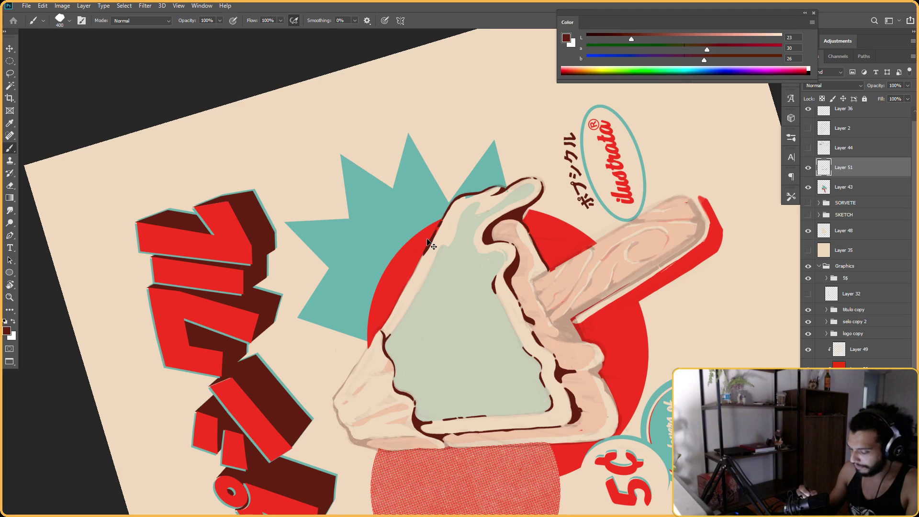
key("r")
key("b")
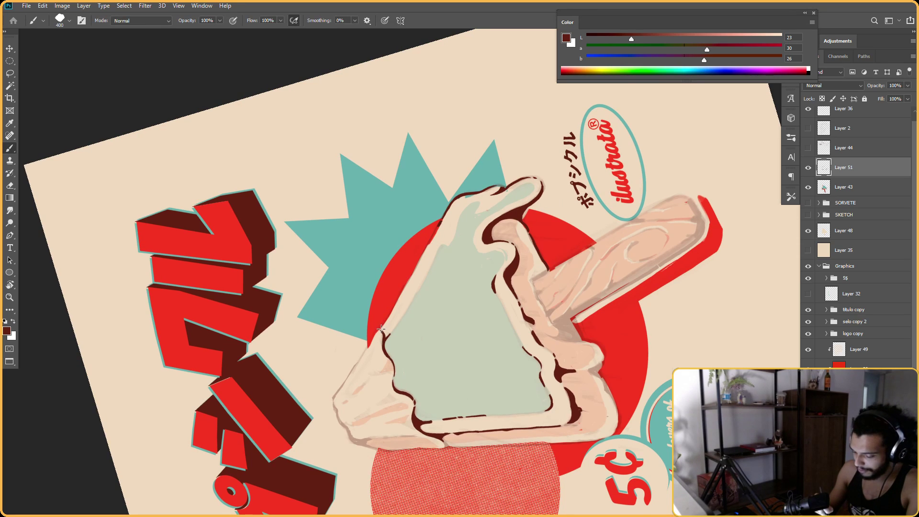
Ink and refine a dark brown accent where the cream cap's lower rim meets the popsicle's right edge
key("r")
left_click_drag(483, 203, 462, 359)
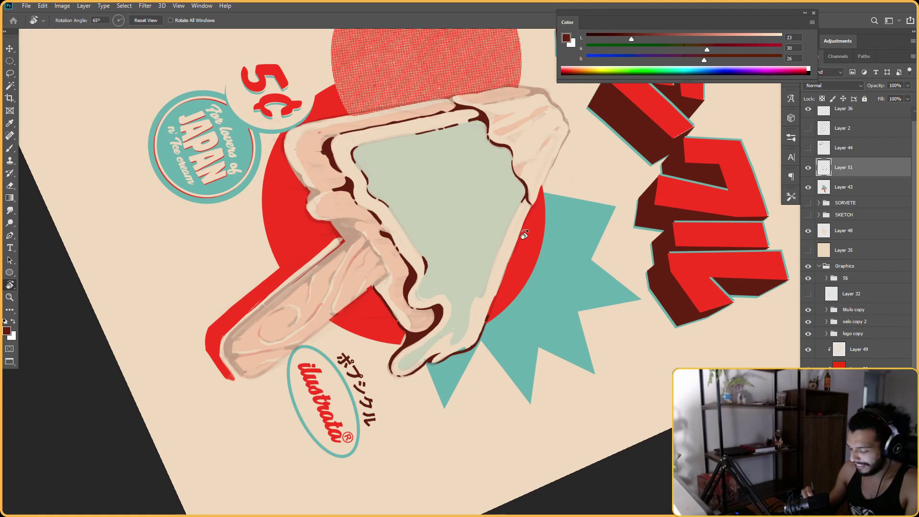
key("b")
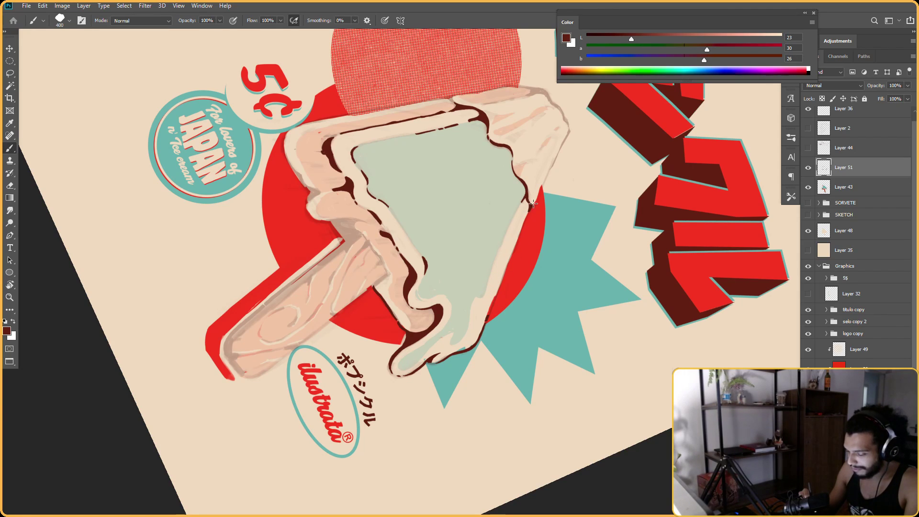
key("e")
key("b")
key("e")
key("b")
Ink a dark brown outline along the cream cap's right slope up to its top corner
left_click_drag(545, 179, 522, 214)
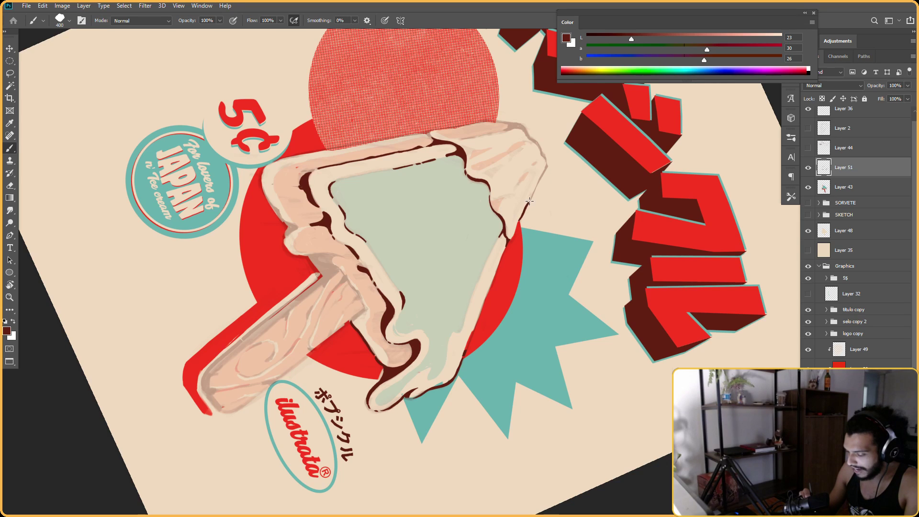
key("r")
left_click_drag(572, 234, 438, 398)
left_click_drag(622, 308, 585, 205)
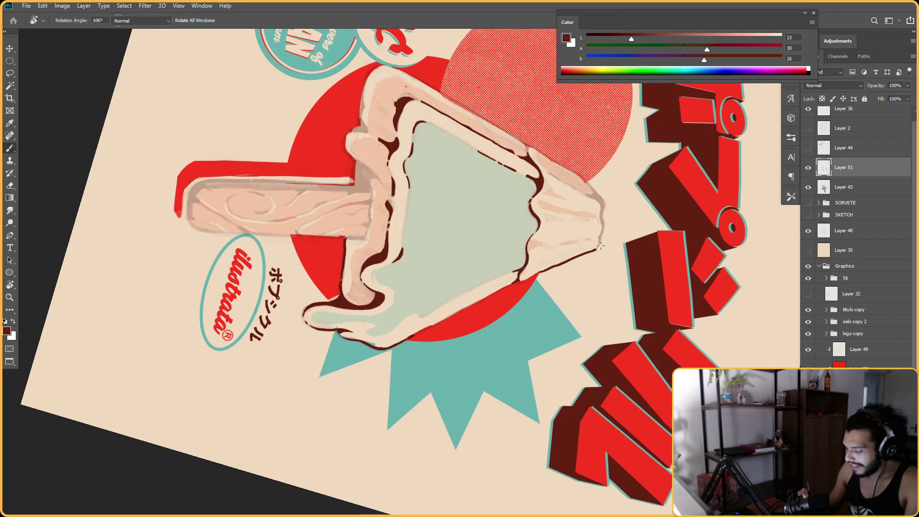
Continue the dark brown outline around the cap's right corner and across its flat top, refining it with the eraser
key("b")
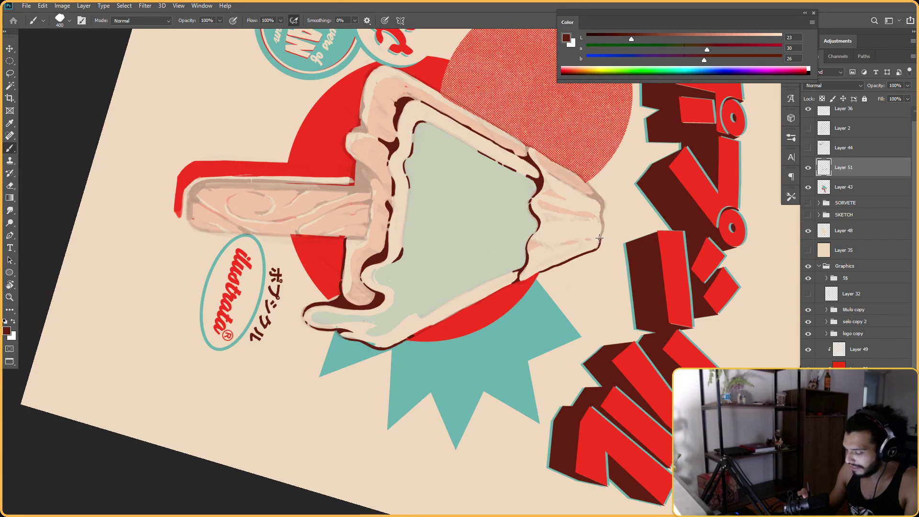
key("e")
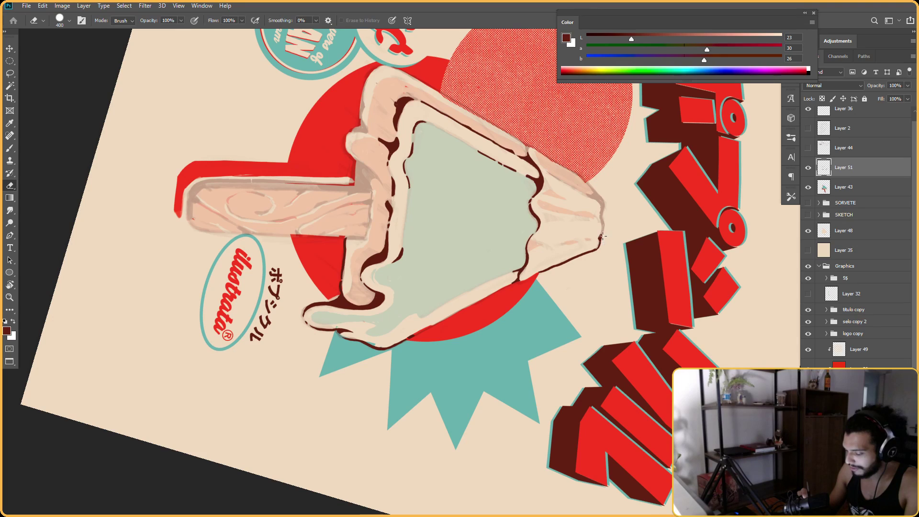
key("b")
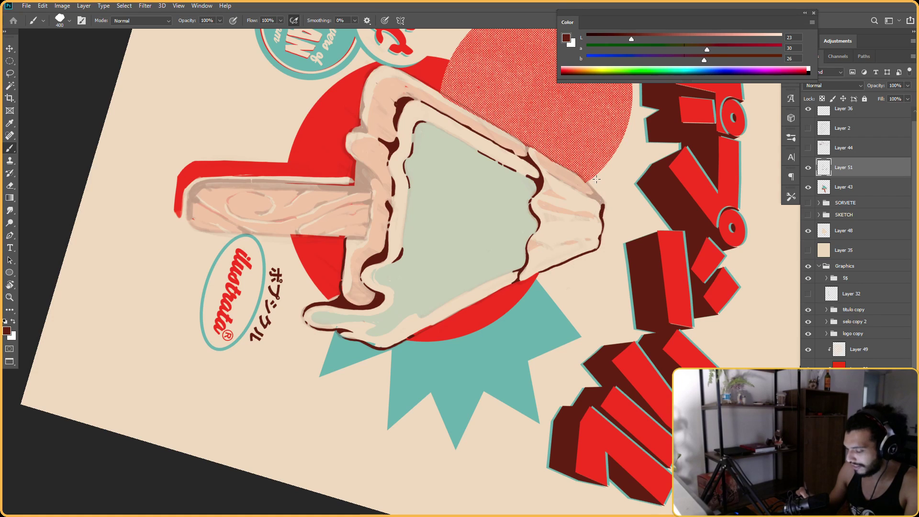
key("r")
left_click_drag(603, 213, 445, 216)
key("e")
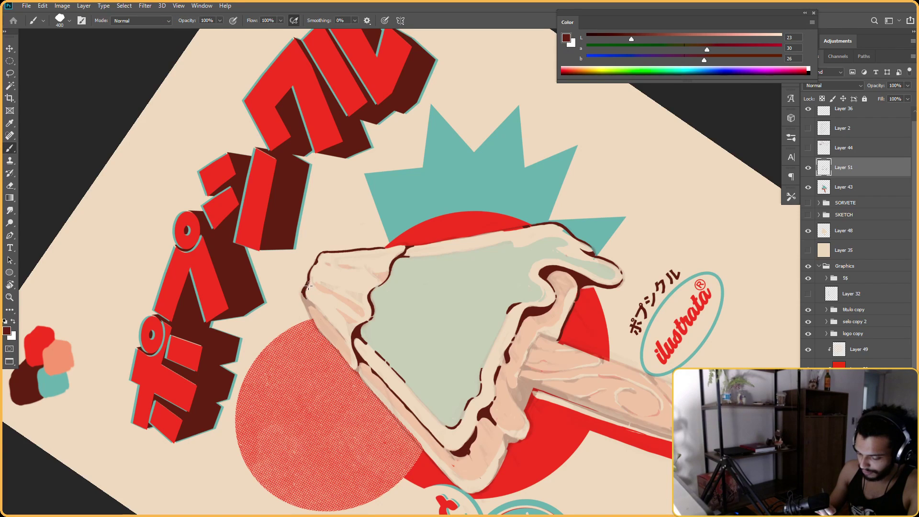
Ink the cap's top-left corner as a heavier dark brown hook and trim its shape with the eraser
key("r")
left_click_drag(305, 297, 395, 171)
key("b")
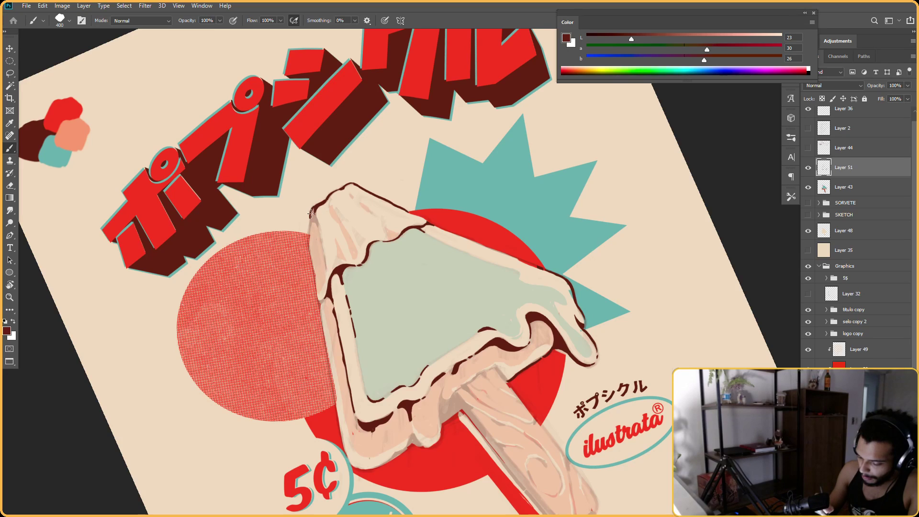
key("r")
left_click_drag(314, 221, 374, 143)
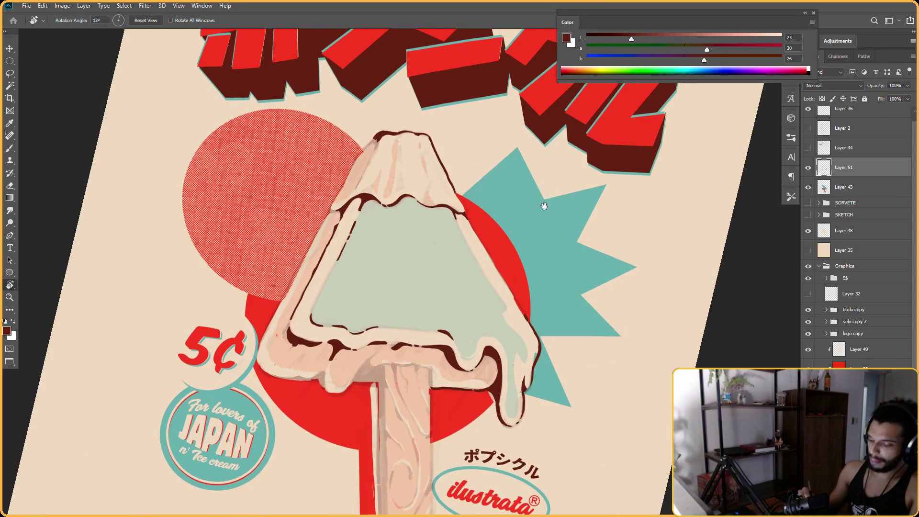
left_click_drag(418, 92, 435, 152)
key("b")
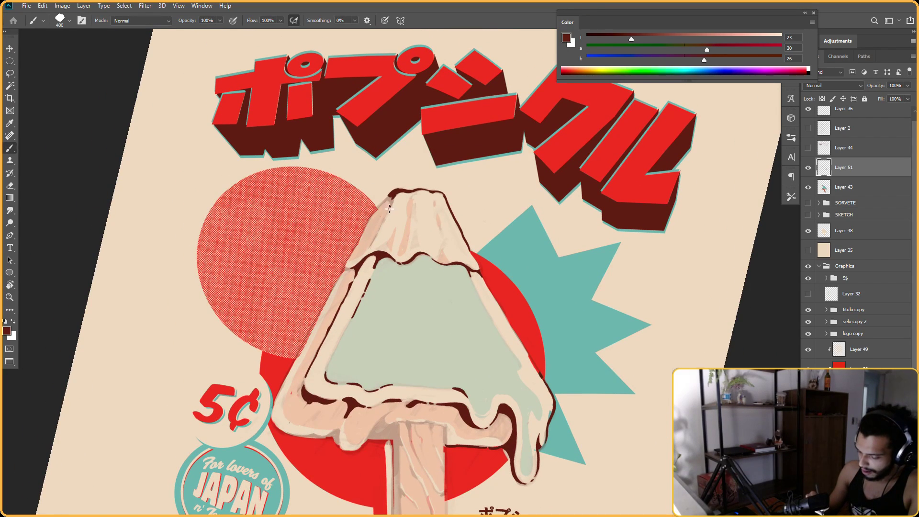
key("e")
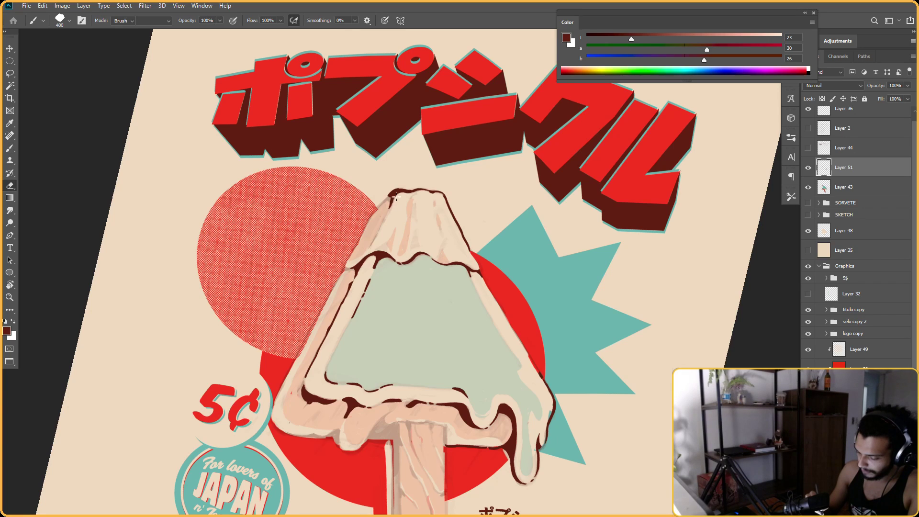
key("b")
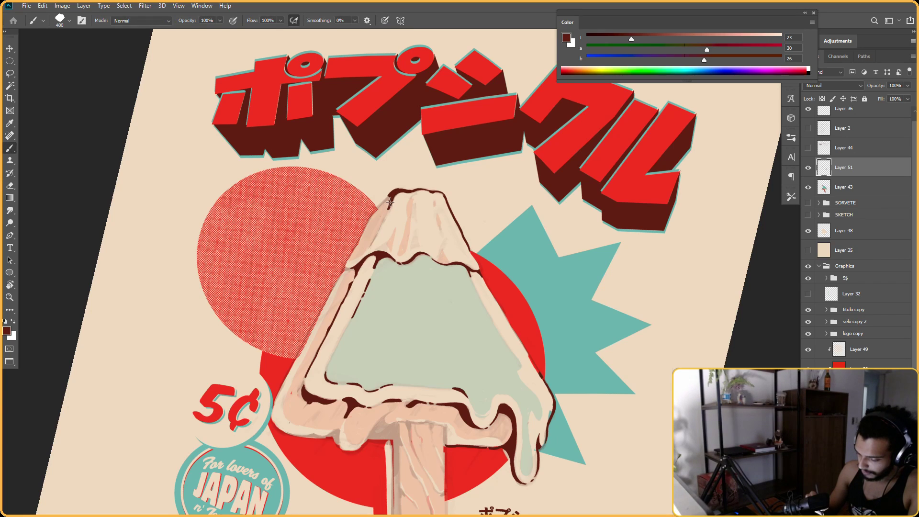
Thicken the dark brown outline around the cream cap's top-left corner and trim its inner edge with the eraser
key("r")
left_click_drag(410, 160, 369, 191)
key("b")
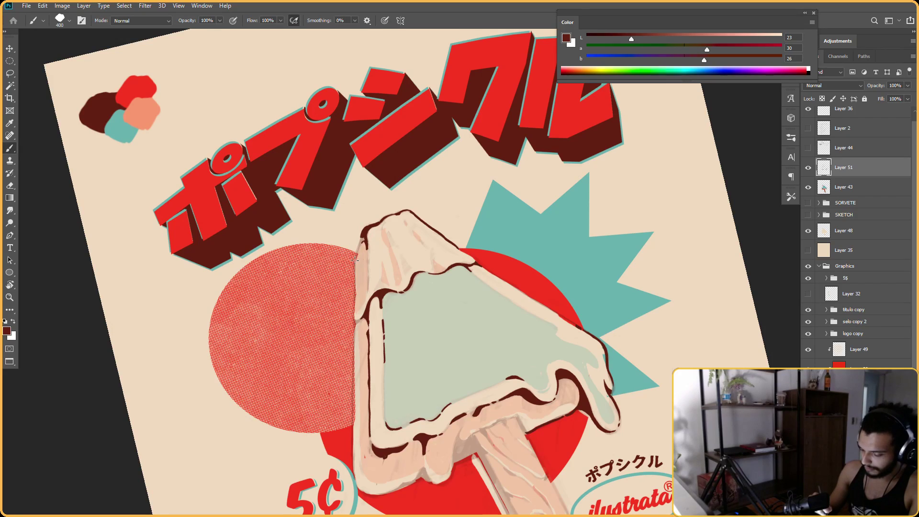
left_click_drag(357, 251, 362, 235)
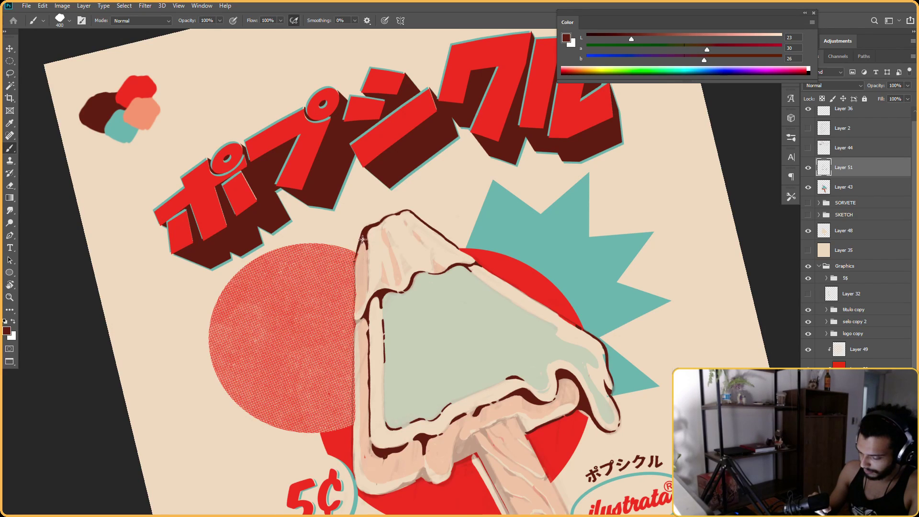
key("r")
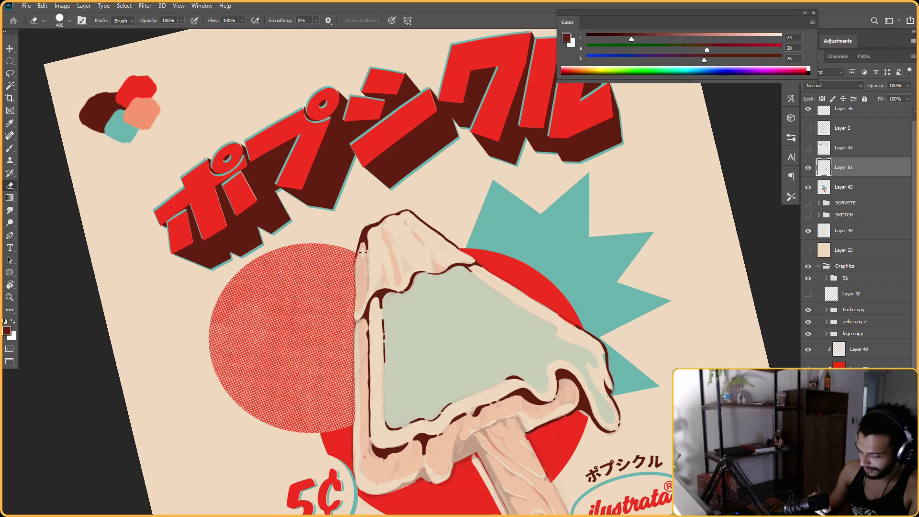
left_click_drag(362, 252, 372, 279)
key("e")
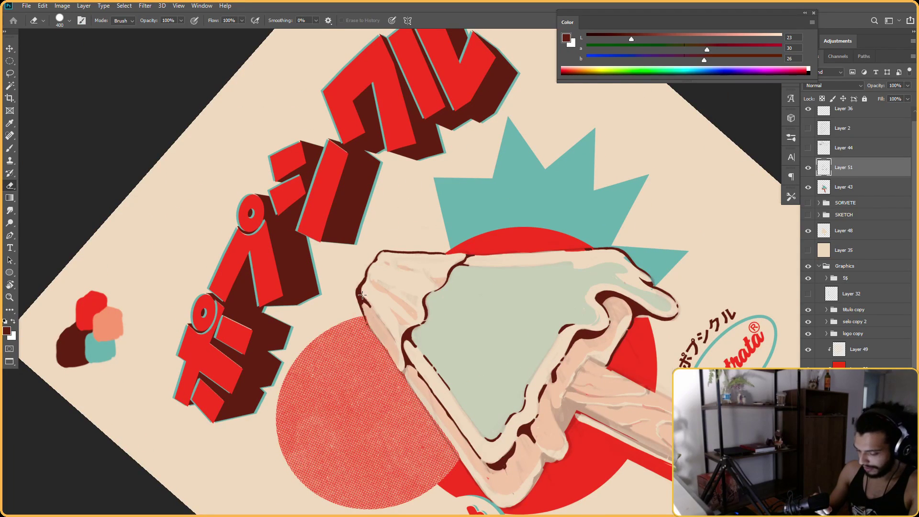
Ink a broken dark brown fold line down the inside of the cap's left slope, refining it with the eraser
scroll(515, 238, "down", 3)
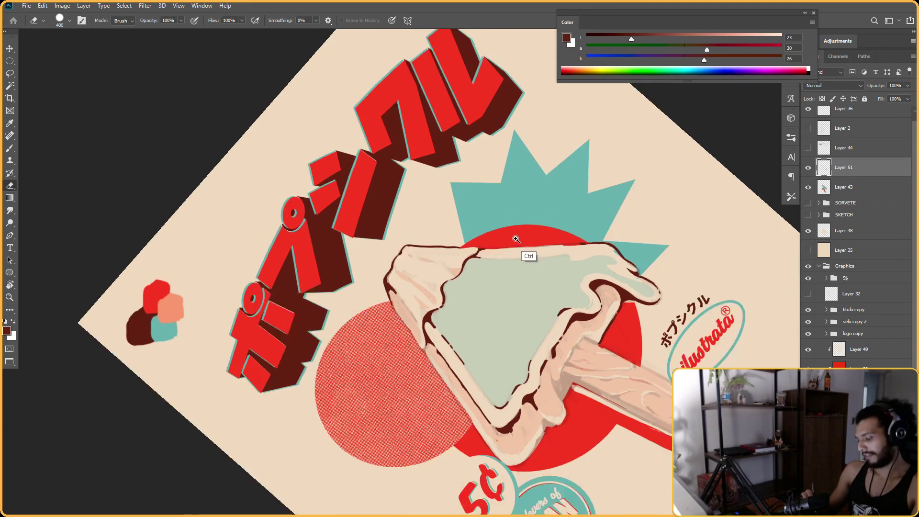
key("Escape")
key("r")
left_click_drag(508, 230, 456, 332)
key("Escape")
scroll(493, 282, "up", 3)
key("b")
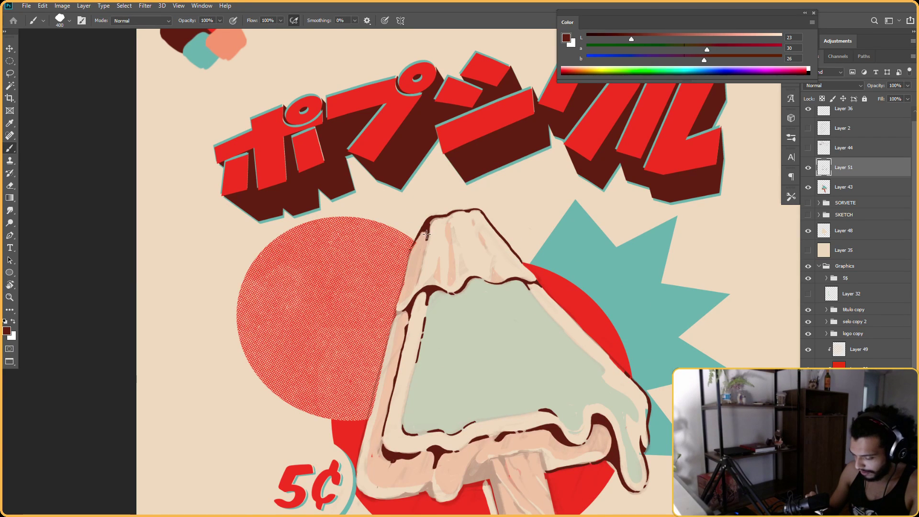
key("e")
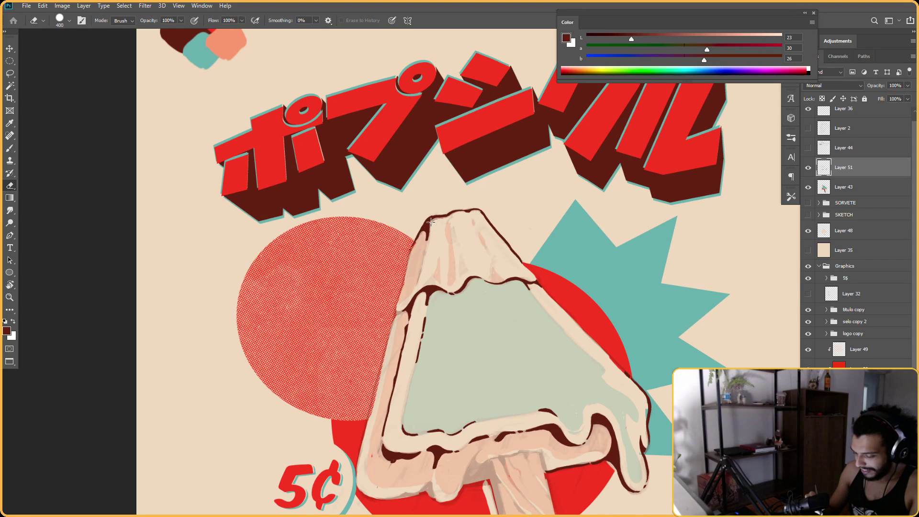
key("b")
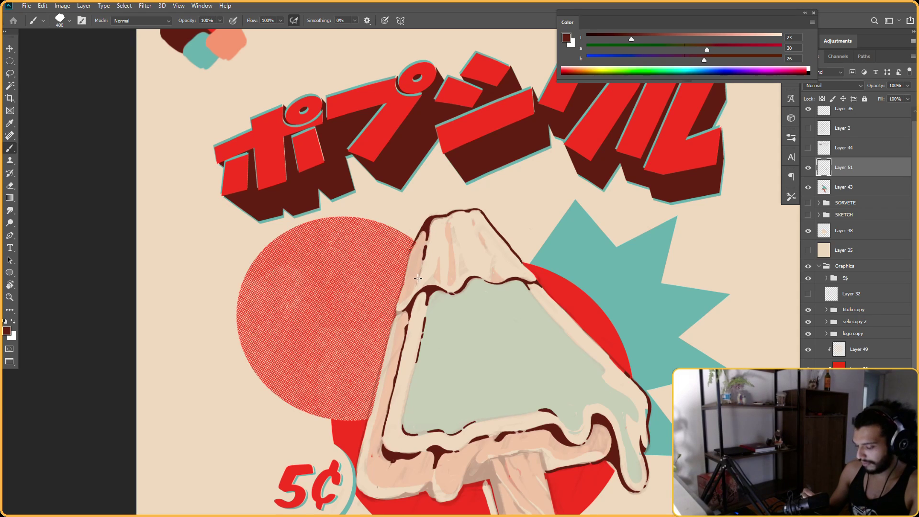
key("e")
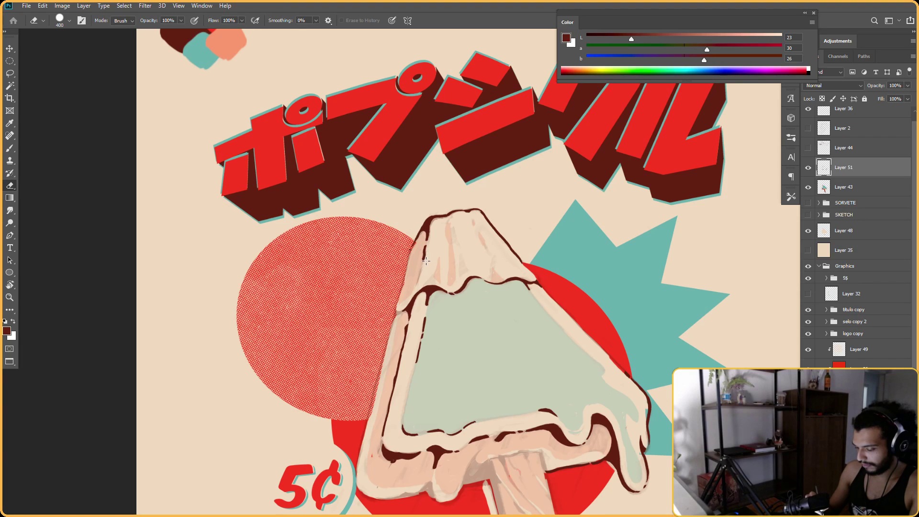
key("b")
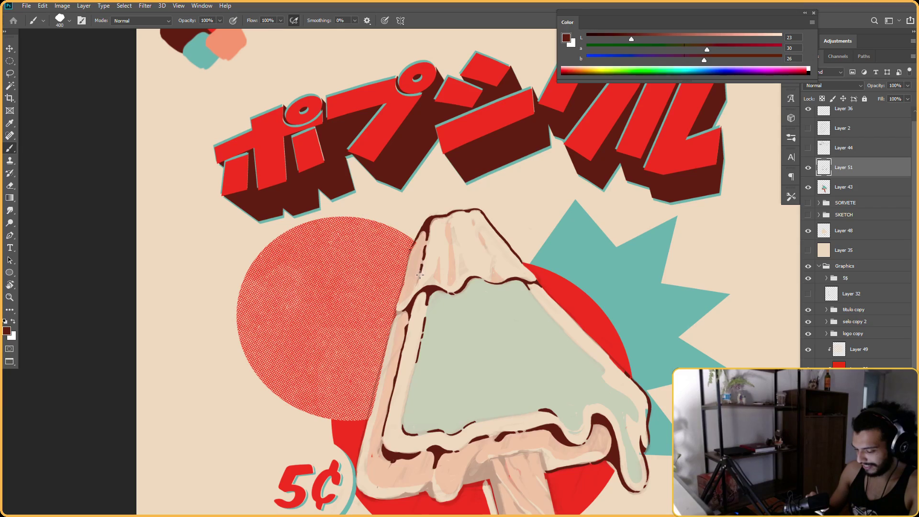
Ink a dark brown accent at the lower-left tip of the cap's rim and trim it with the eraser
key("r")
left_click_drag(417, 283, 542, 191)
key("Escape")
key("b")
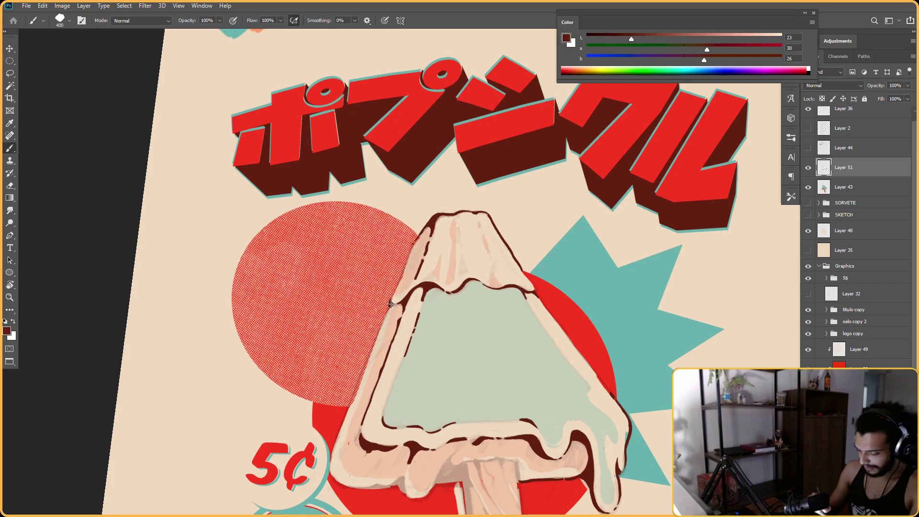
key("e")
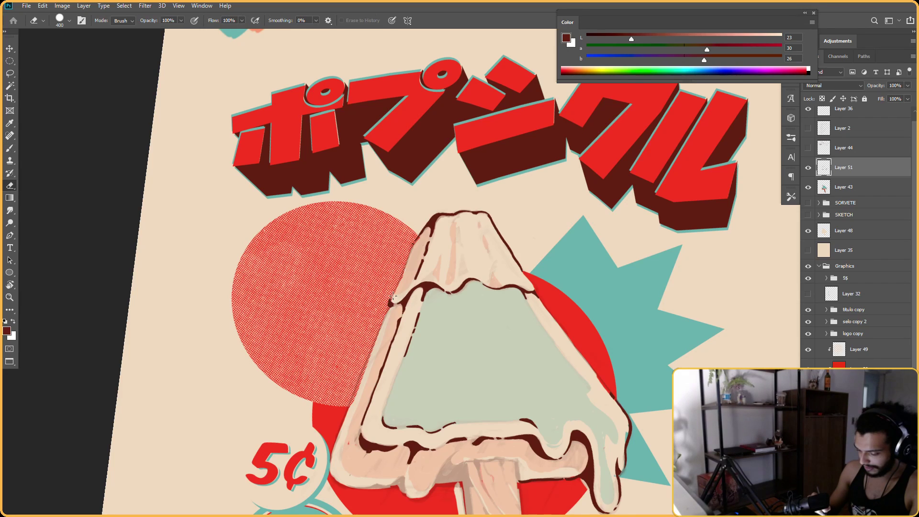
key("r")
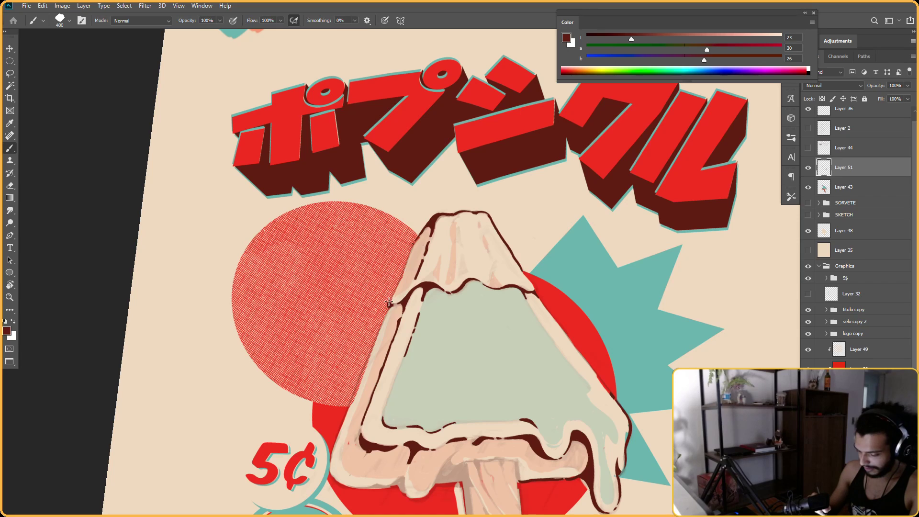
Reshape the accent at the cap's lower-left tip into a small hook, alternating brush and eraser
left_click_drag(388, 301, 454, 277)
key("b")
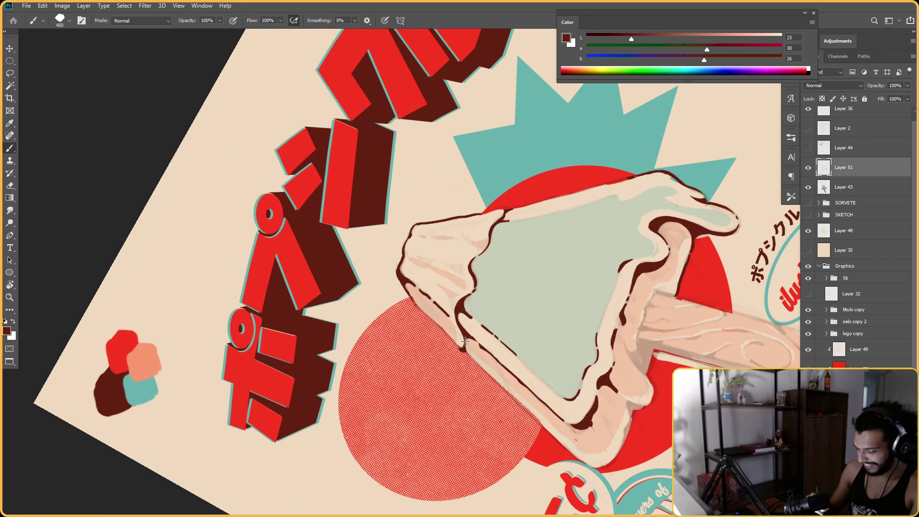
key("e")
key("b")
left_click_drag(463, 338, 469, 344)
key("e")
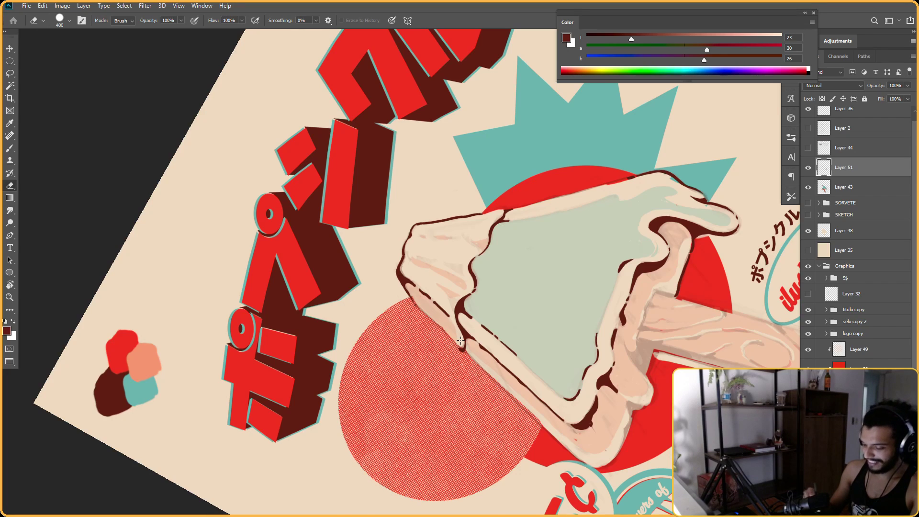
key("Escape")
key("b")
key("e")
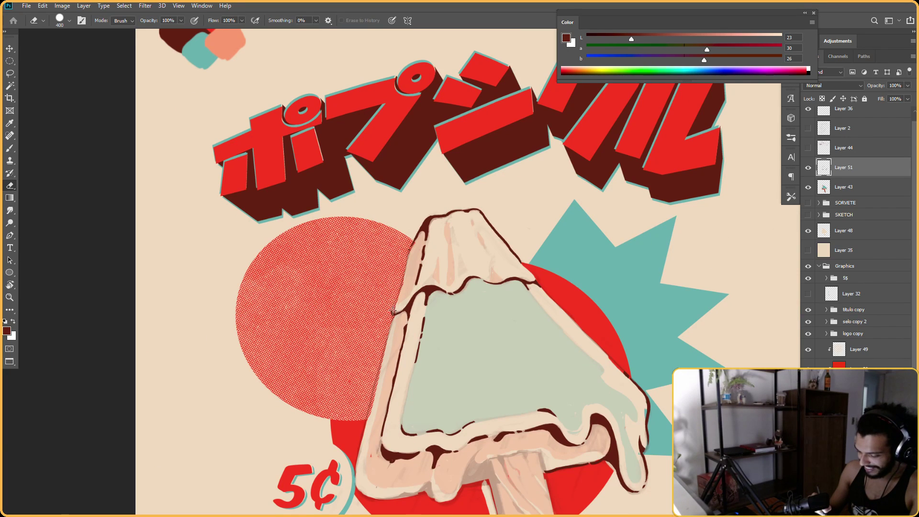
key("b")
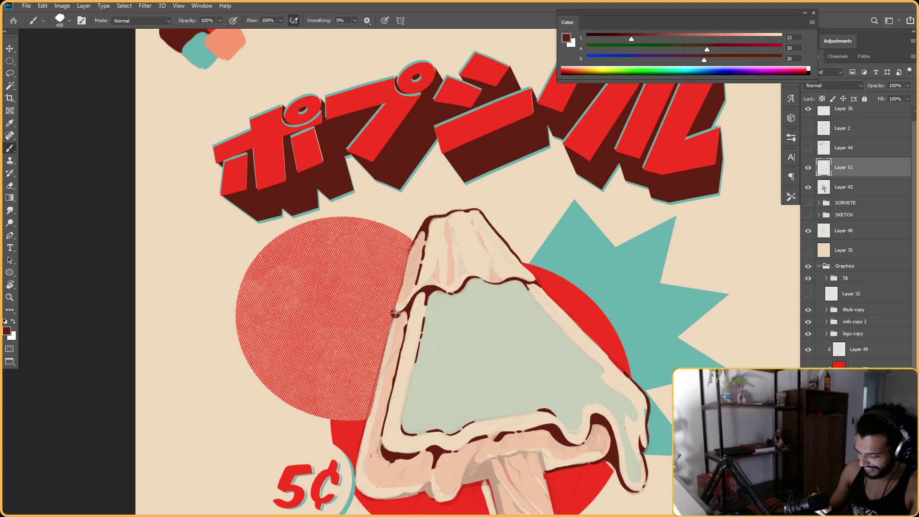
key("e")
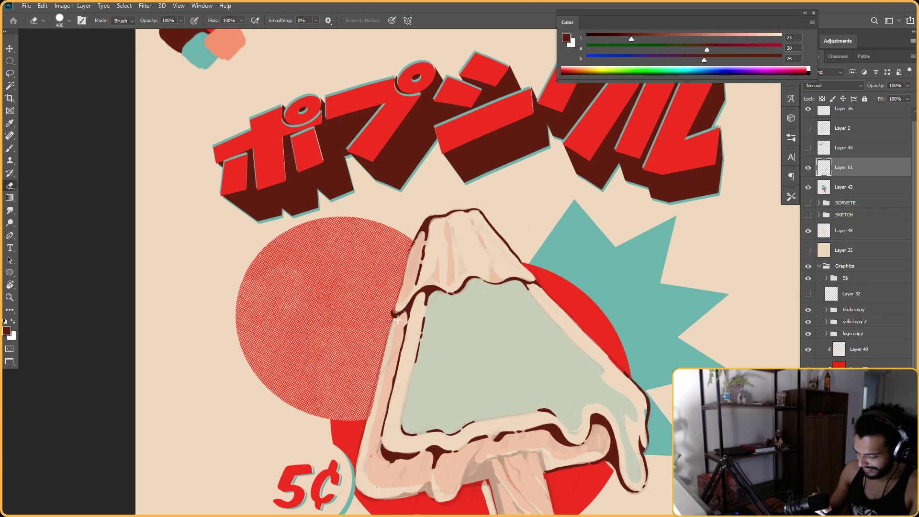
Extend the dark brown line under the cap's left rim from the hooked tip and clean its edges with the eraser
key("r")
mouse_move(399, 317)
left_mouse_down()
mouse_move(335, 220)
mouse_move(460, 182)
mouse_move(479, 197)
left_mouse_up()
key("e")
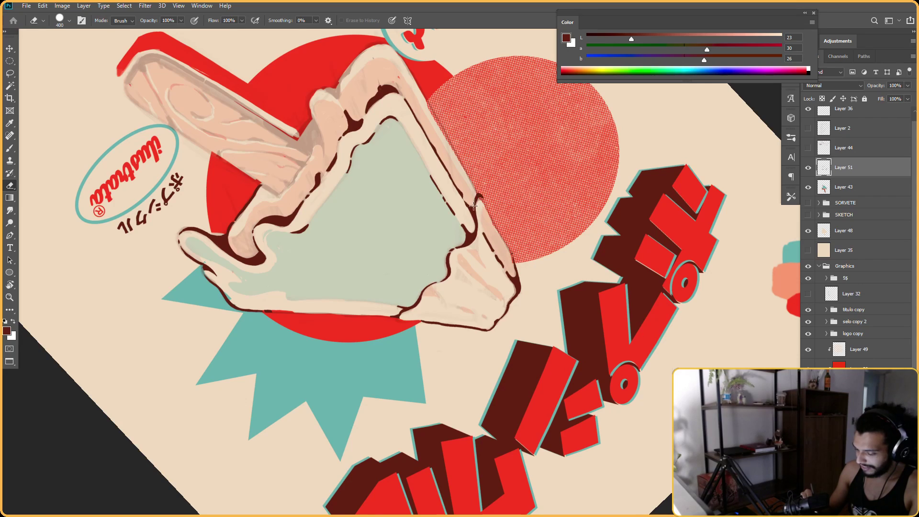
key("b")
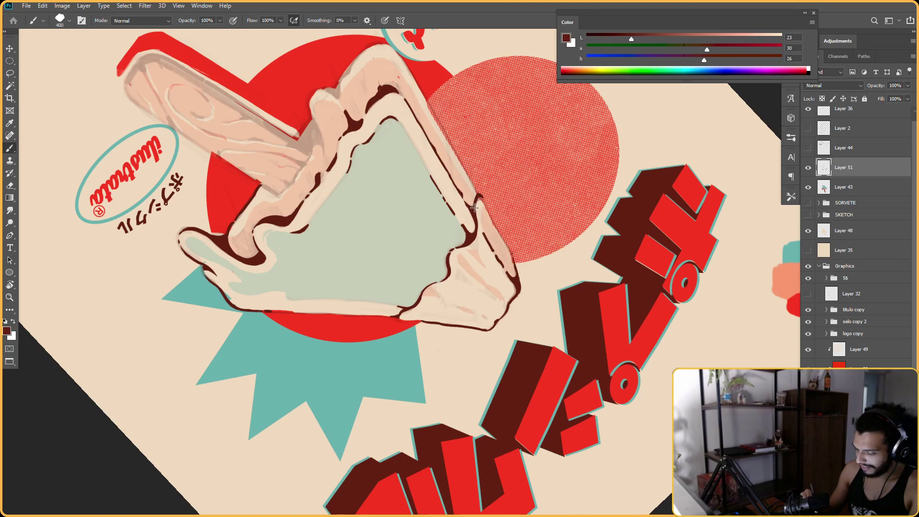
key("e")
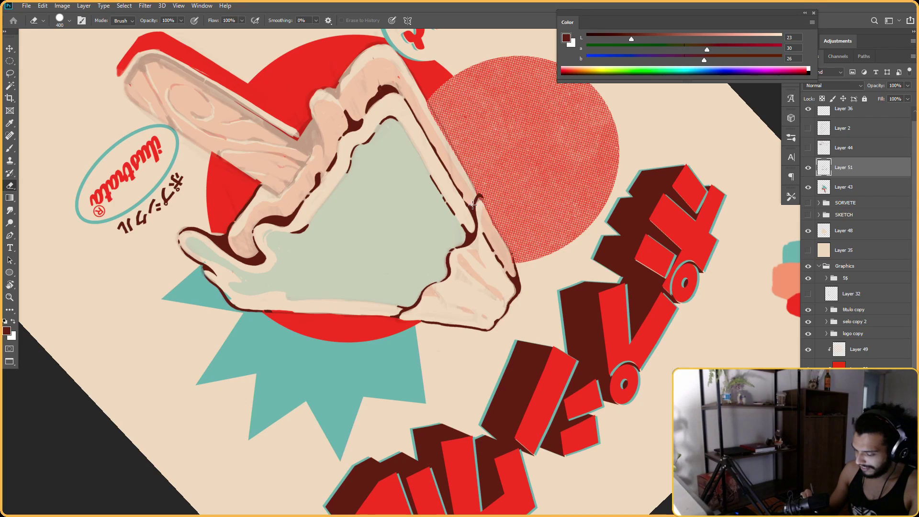
key("b")
key("e")
key("Escape")
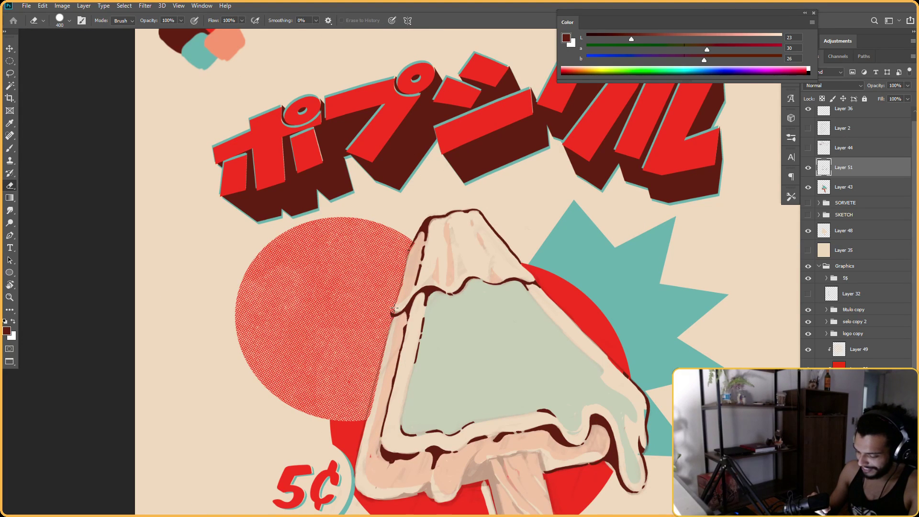
Ink a short tapering shadow below the cap's left tip, where it meets the popsicle's left edge
key("b")
key("r")
left_click_drag(391, 316, 409, 339)
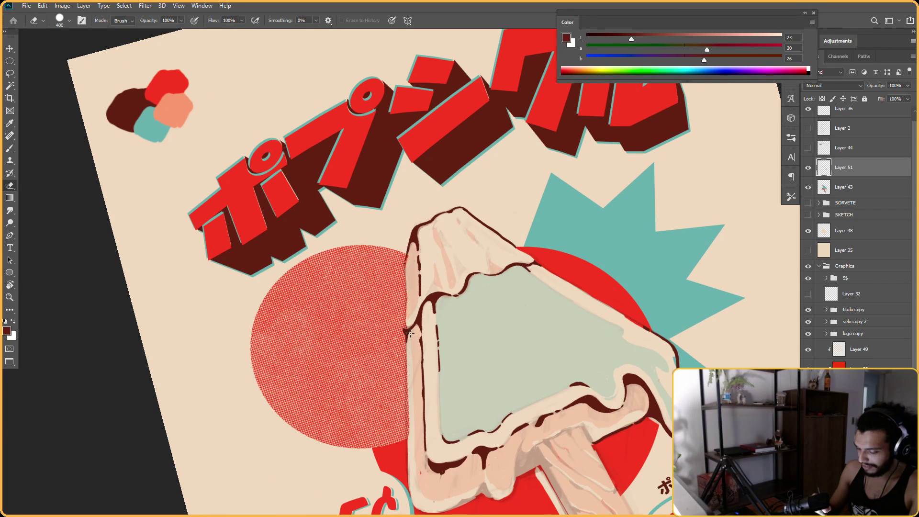
left_click_drag(574, 197, 546, 198)
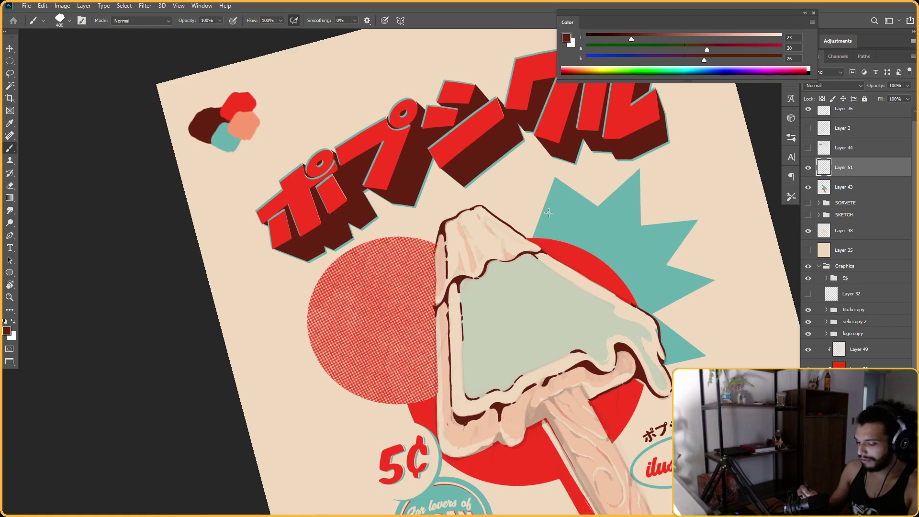
Examine the inked popsicle within the whole upright poster composition
key("Escape")
left_click_drag(450, 234, 467, 235)
key("e")
key("ctrl+minus")
key("ctrl+minus")
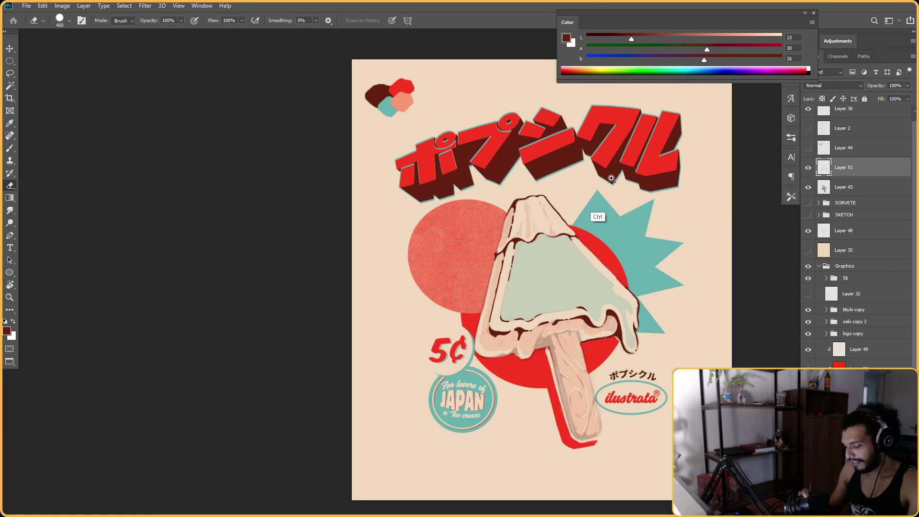
left_click_drag(584, 207, 603, 207)
left_click_drag(657, 250, 557, 194)
key("r")
scroll(557, 194, "down", 2)
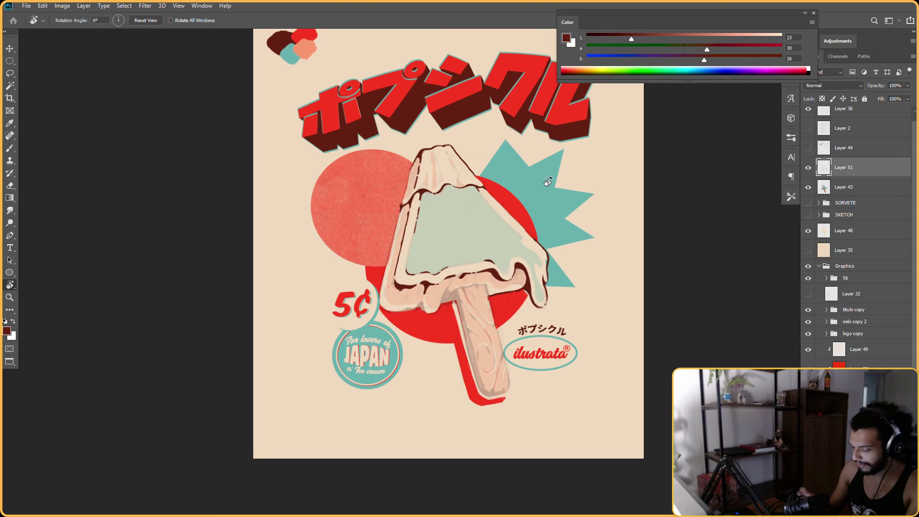
scroll(549, 237, "up", 1)
mouse_move(553, 187)
left_mouse_down()
mouse_move(547, 206)
mouse_move(550, 177)
mouse_move(545, 246)
mouse_move(550, 174)
left_mouse_up()
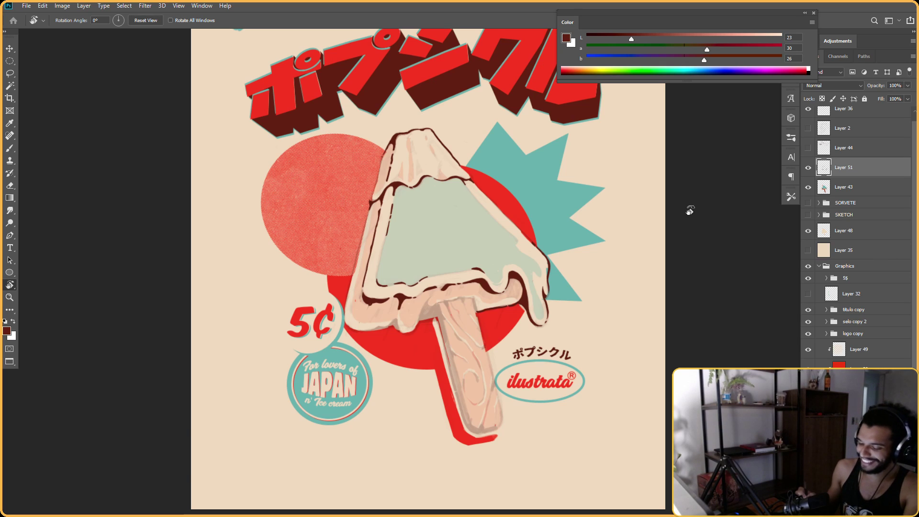
Ink a wavy dark brown outline along the popsicle's melted lower edge where it overlaps the wooden stick
mouse_move(483, 229)
left_mouse_down()
mouse_move(488, 171)
mouse_move(522, 210)
mouse_move(510, 212)
left_mouse_up()
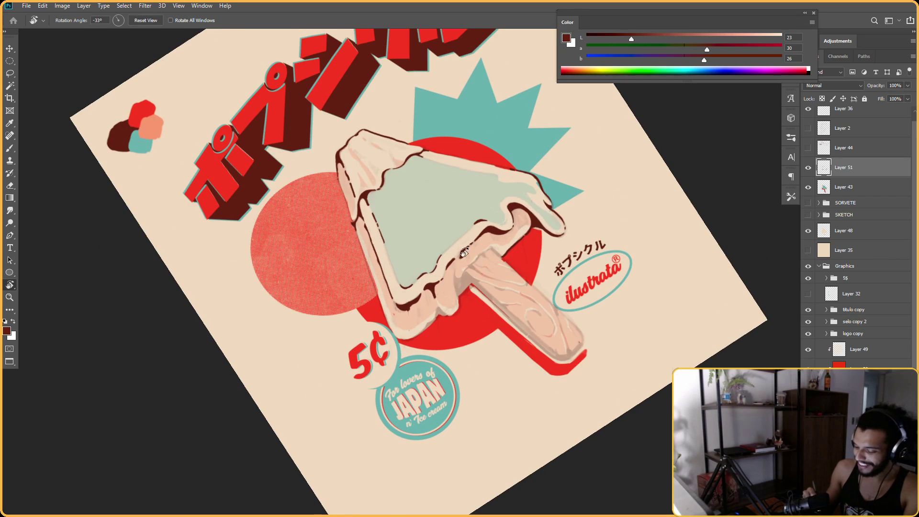
key("b")
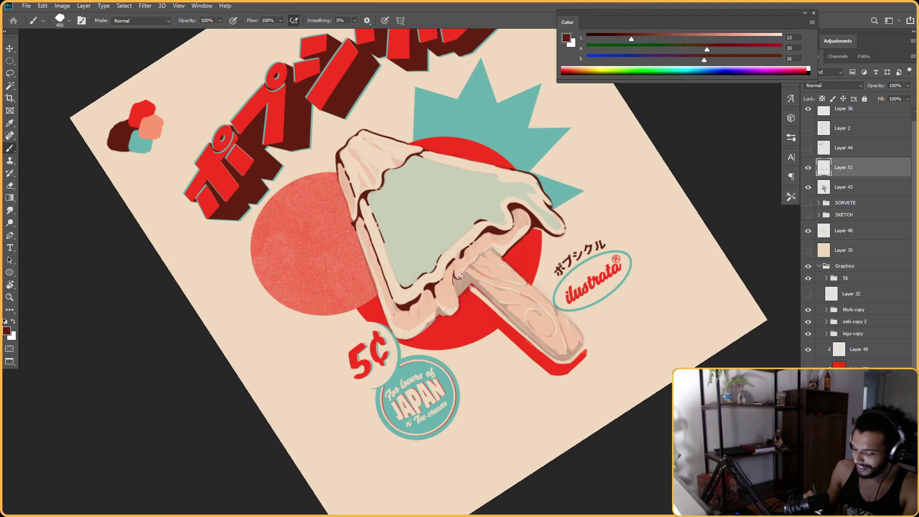
scroll(473, 250, "up", 2)
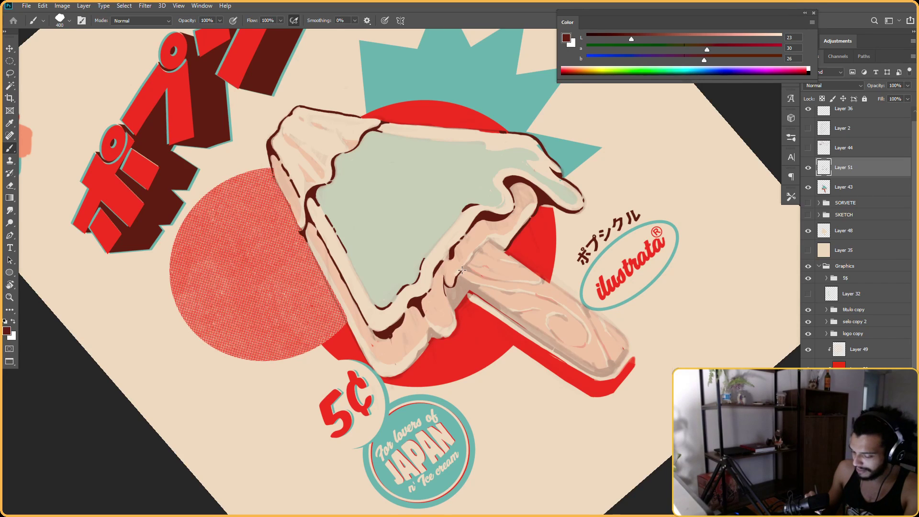
key("r")
left_click_drag(482, 263, 471, 250)
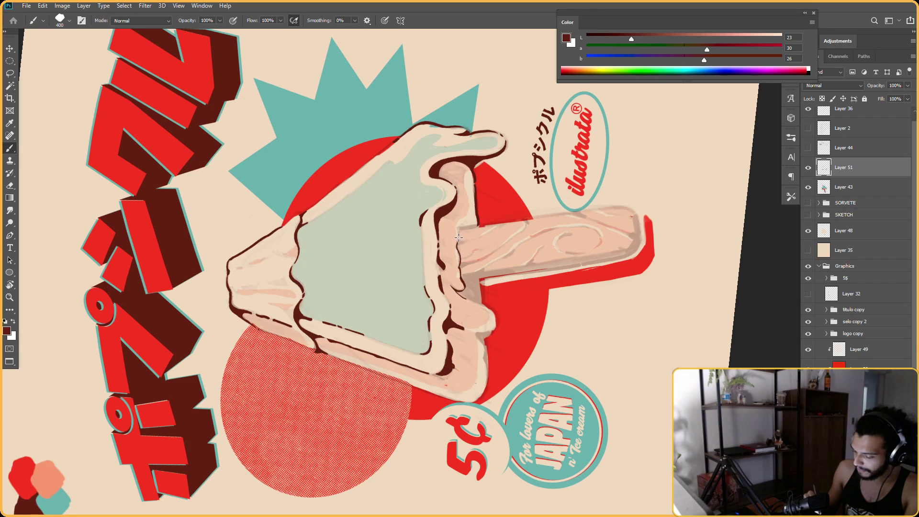
left_click_drag(458, 231, 467, 243)
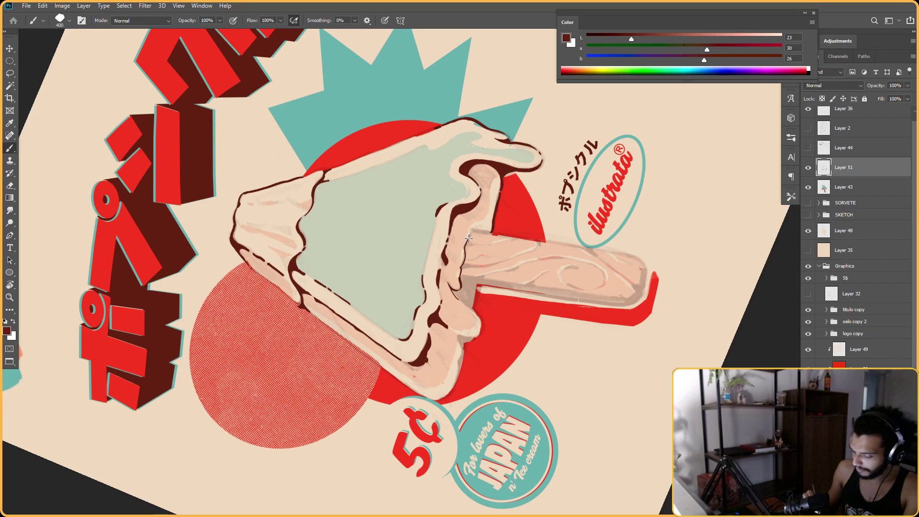
Ink short tapering dark brown wood-grain shadows at the top of the stick under the melted edge, trimming them with the eraser
left_click_drag(472, 244, 439, 251)
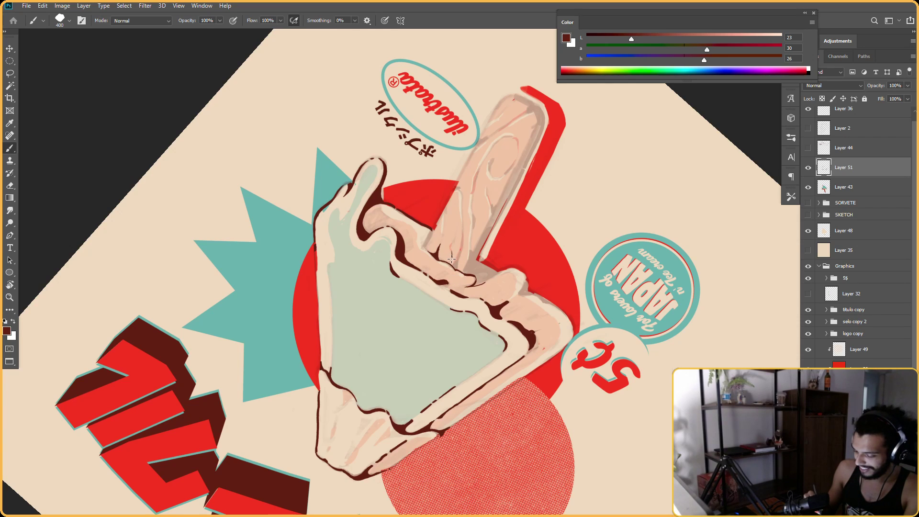
key("r")
left_click_drag(450, 264, 469, 290)
key("e")
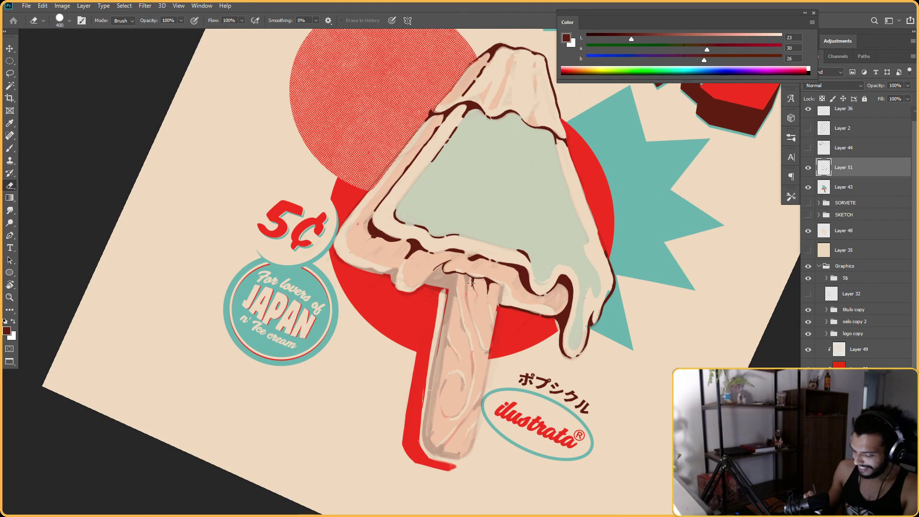
key("b")
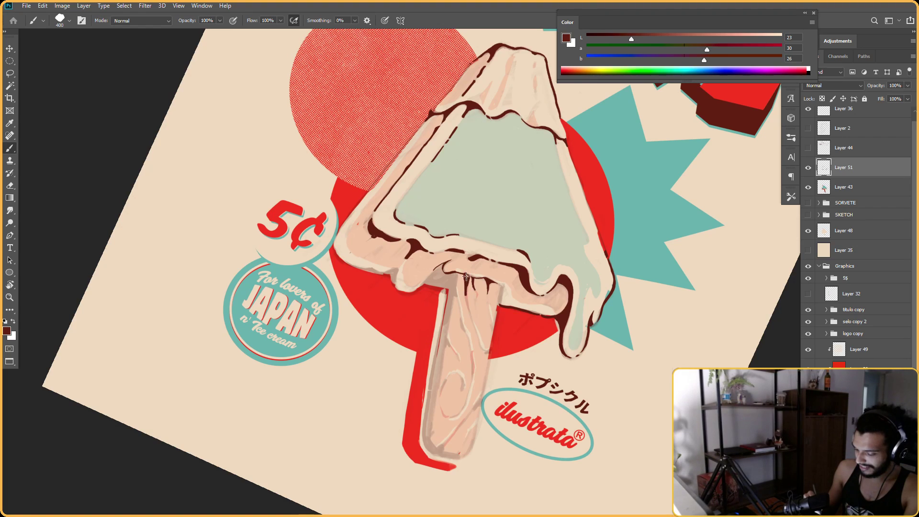
key("e")
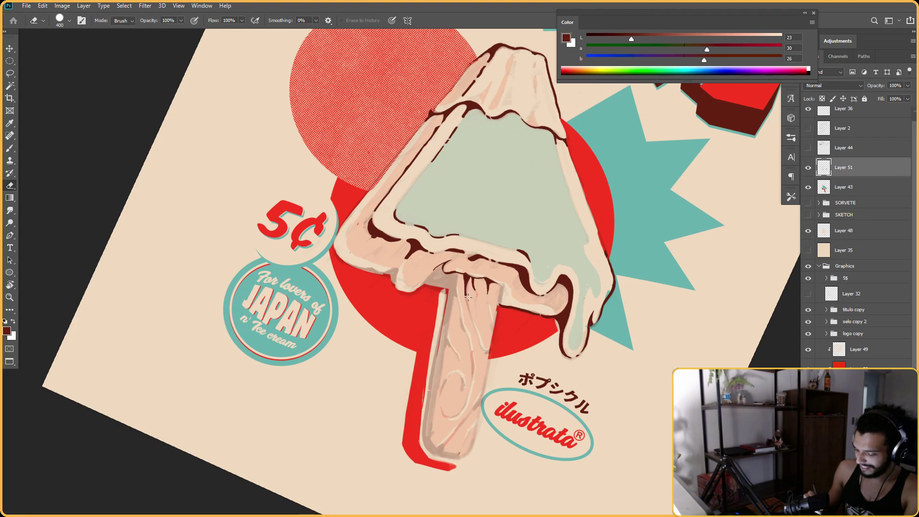
key("b")
key("e")
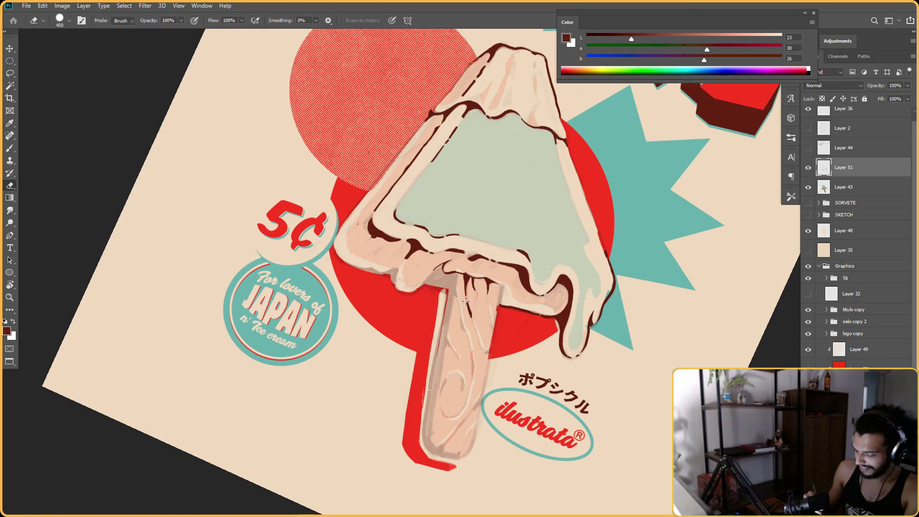
Add further tapering wood-grain strokes across the stick's upper end and sharpen their points
key("r")
mouse_move(465, 282)
left_mouse_down()
mouse_move(441, 257)
mouse_move(560, 267)
mouse_move(461, 263)
mouse_move(460, 247)
left_mouse_up()
key("e")
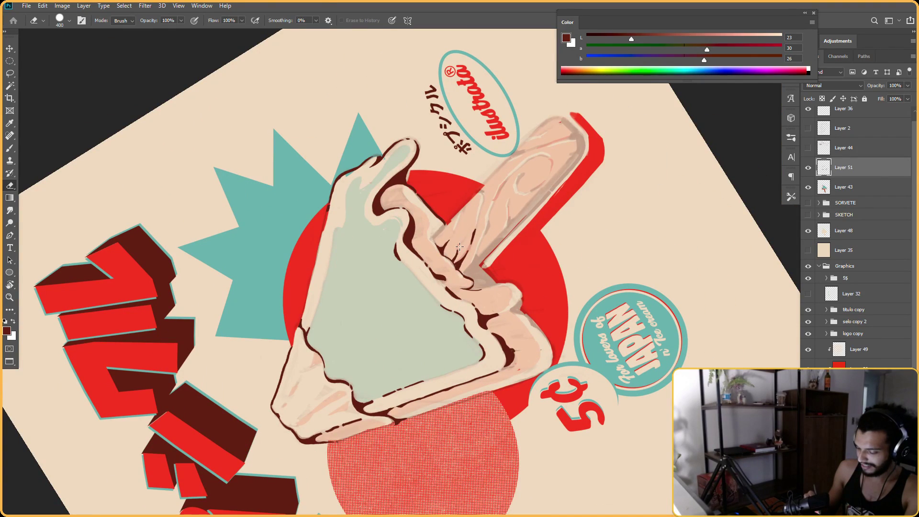
key("b")
key("Escape")
key("r")
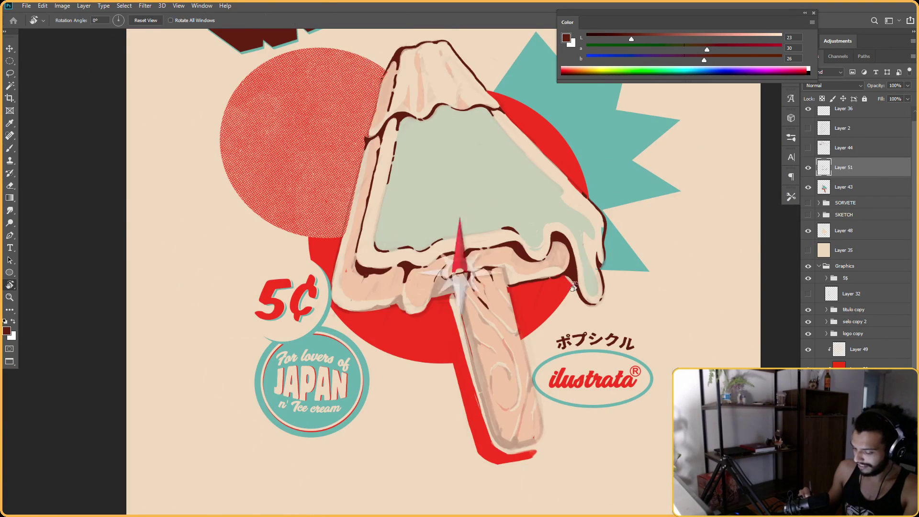
left_click_drag(580, 271, 558, 357)
key("b")
mouse_move(501, 286)
left_mouse_down()
mouse_move(476, 213)
mouse_move(537, 313)
mouse_move(484, 255)
left_mouse_up()
key("r")
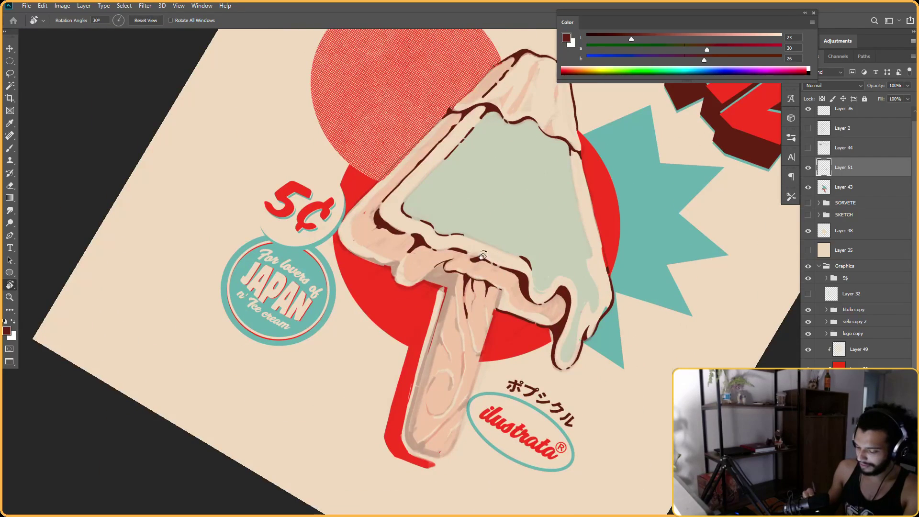
key("b")
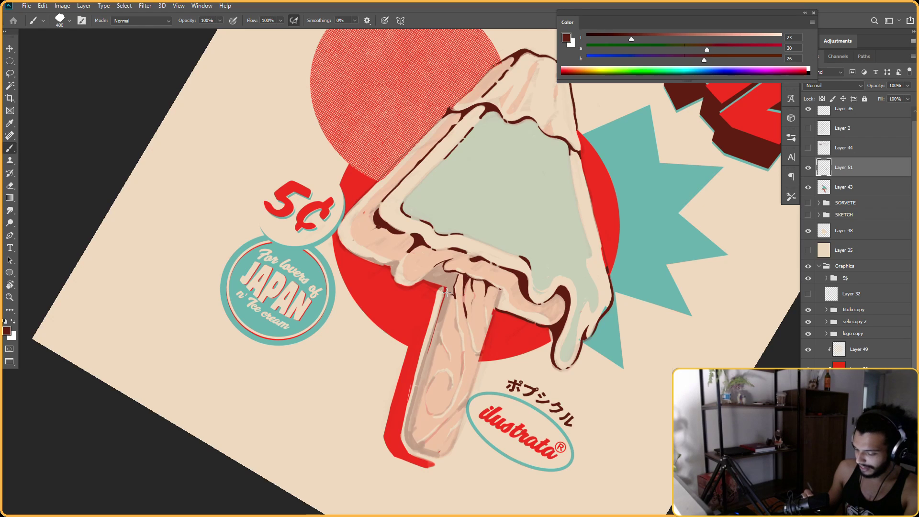
Ink a thin dark brown shadow line along the upper part of the stick's left side
left_click_drag(446, 292, 449, 236)
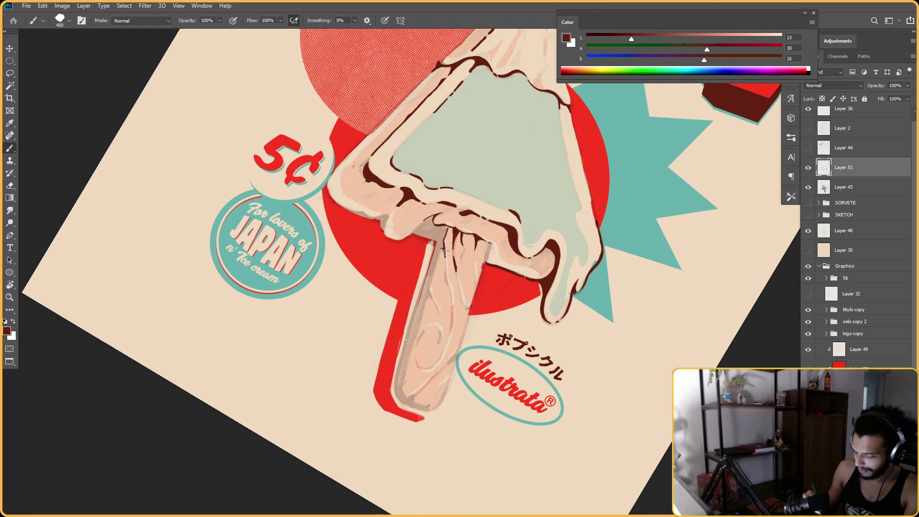
key("e")
key("b")
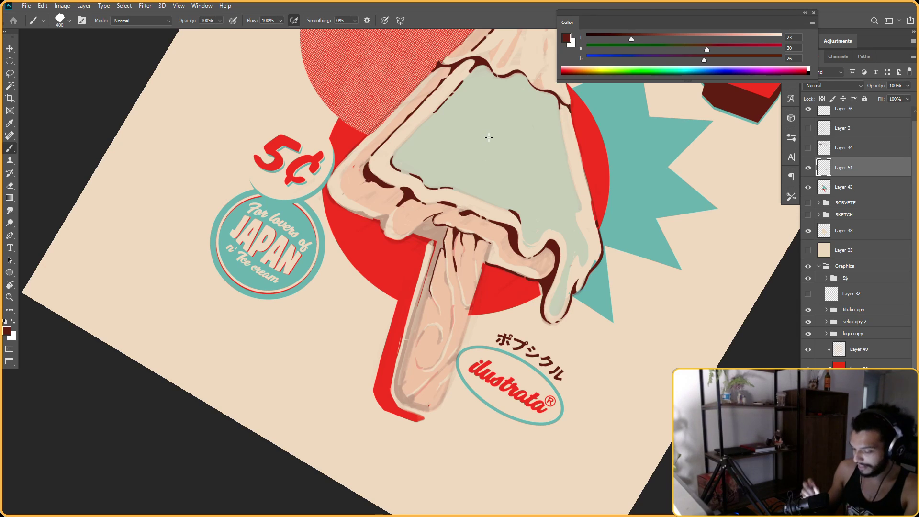
key("r")
left_click_drag(486, 140, 532, 178)
key("b")
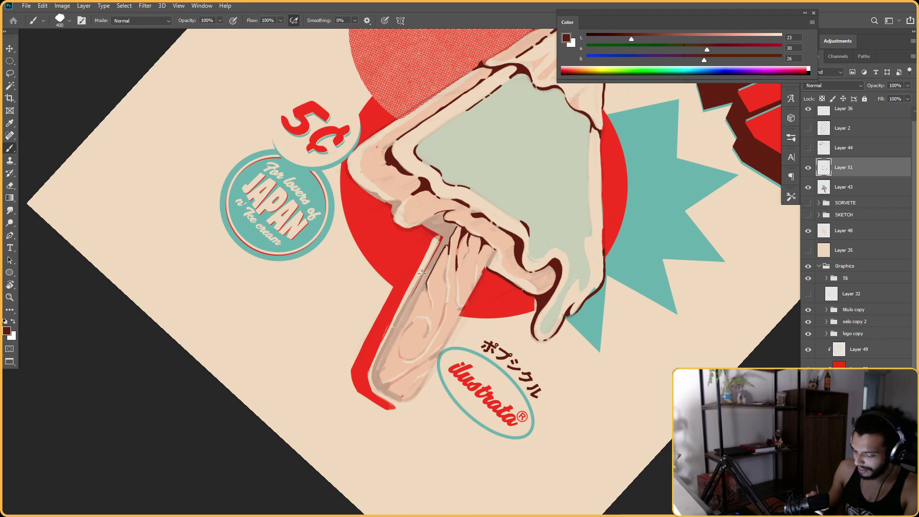
left_click_drag(415, 289, 454, 215)
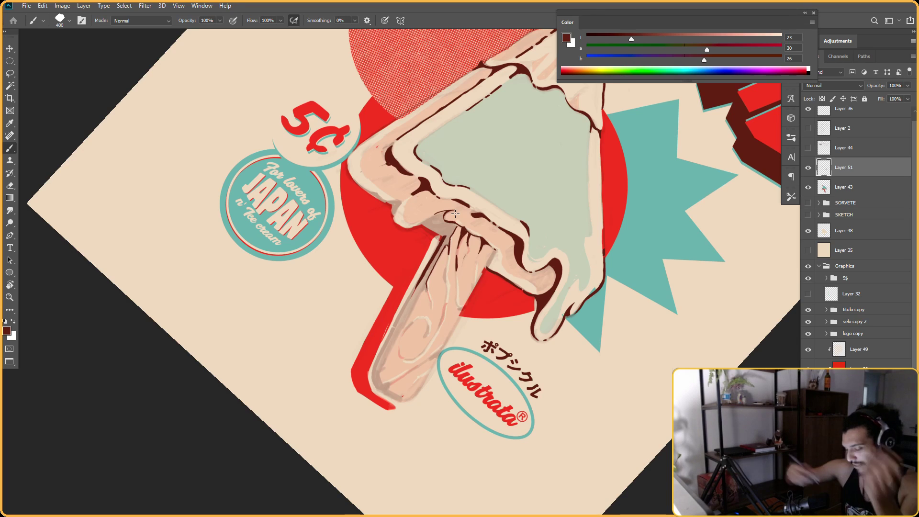
key("r")
left_click_drag(455, 214, 553, 240)
key("b")
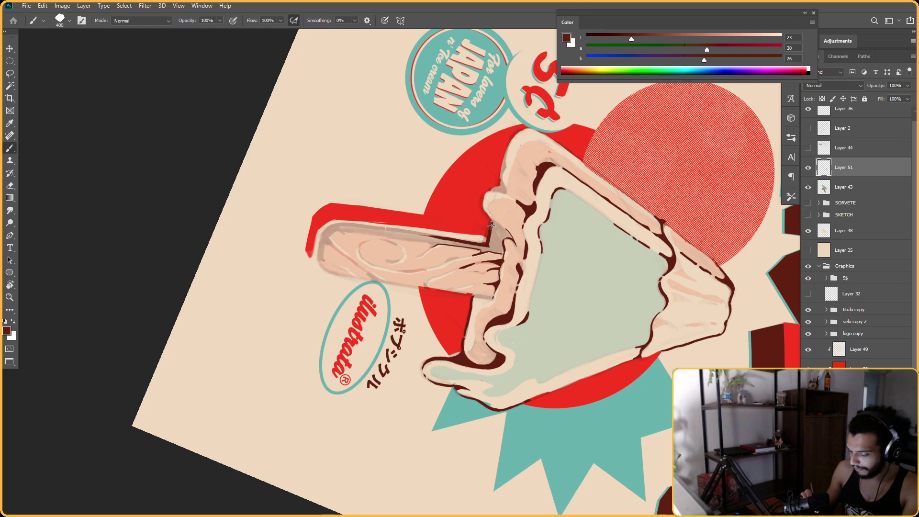
Outline the shadow under the melted edge between the left drip and the stick, using a brush size of 300
key("Escape")
key("r")
left_click_drag(507, 208, 494, 200)
left_click_drag(393, 271, 441, 236)
key("b")
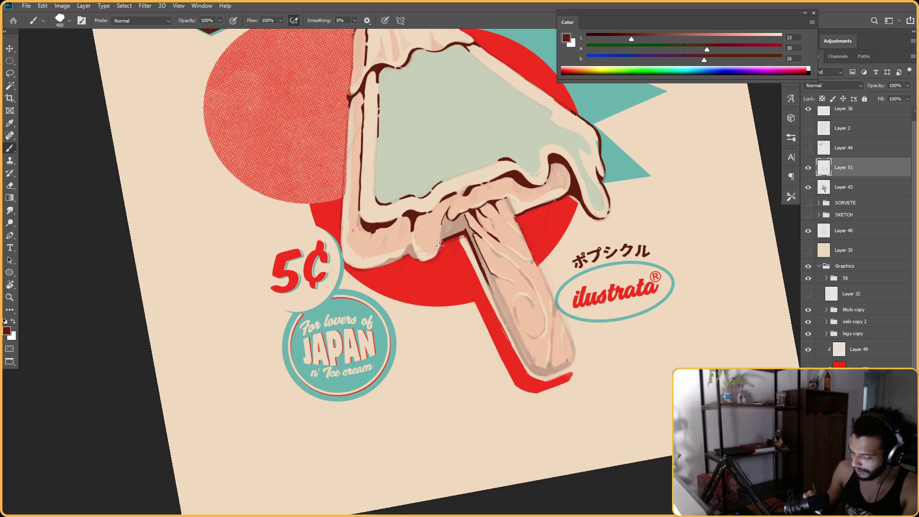
key("bracketleft")
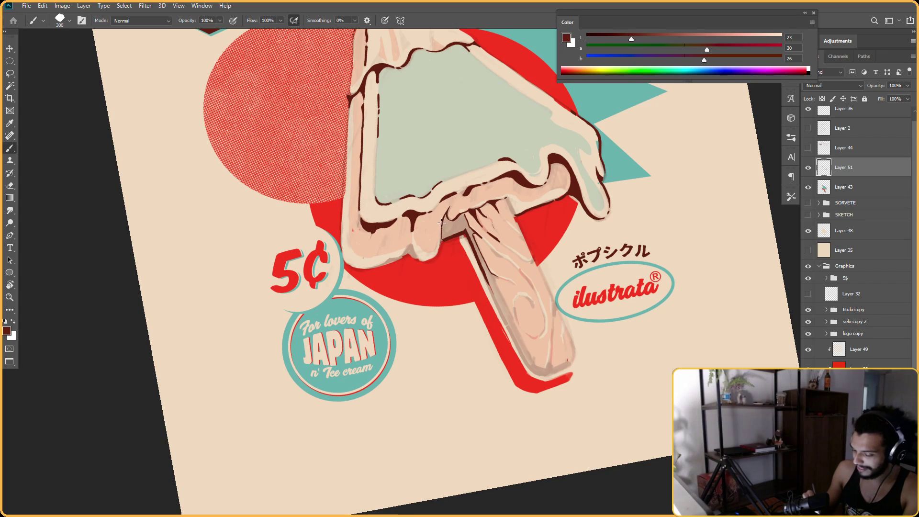
key("r")
mouse_move(445, 217)
left_mouse_down()
mouse_move(523, 156)
mouse_move(569, 188)
mouse_move(496, 227)
left_mouse_up()
key("b")
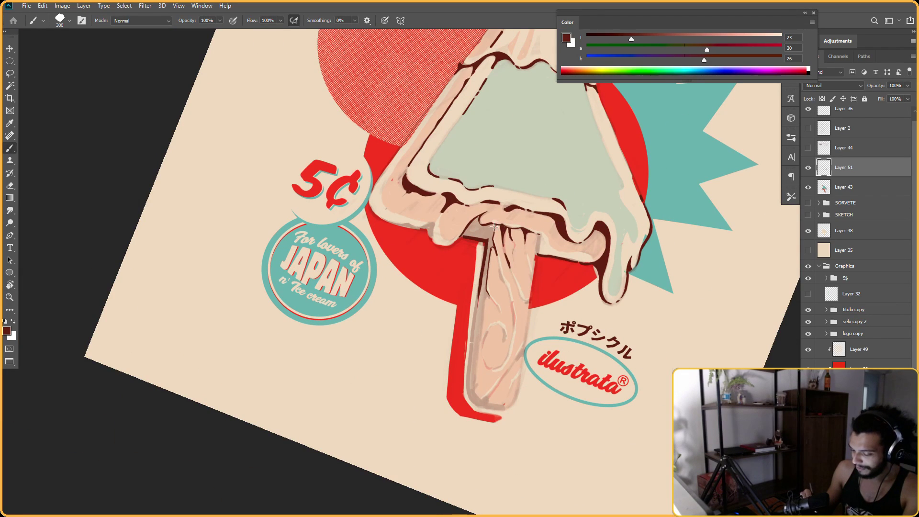
Fill the shadow between the left drip and the top of the stick with solid dark brown
key("r")
left_click_drag(581, 177, 433, 221)
key("b")
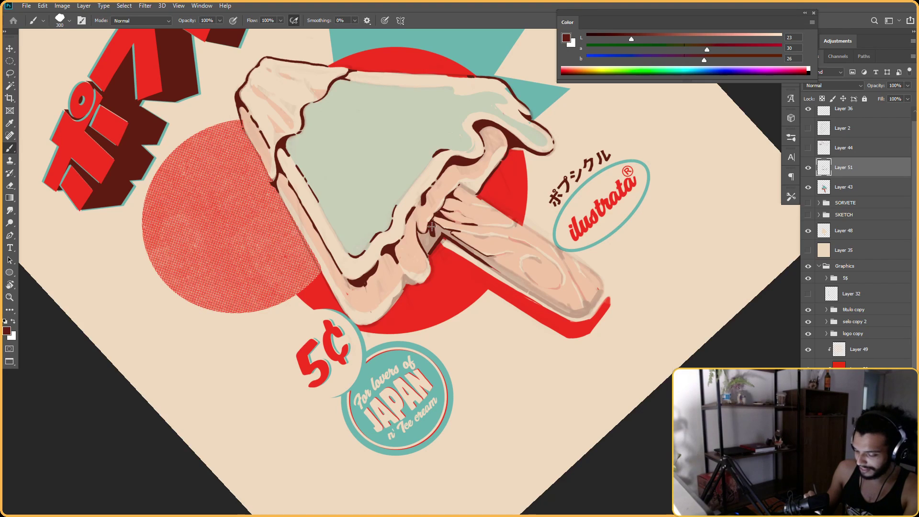
key("Escape")
mouse_move(474, 217)
left_mouse_down()
mouse_move(480, 234)
mouse_move(467, 221)
mouse_move(460, 225)
left_mouse_up()
key("e")
key("b")
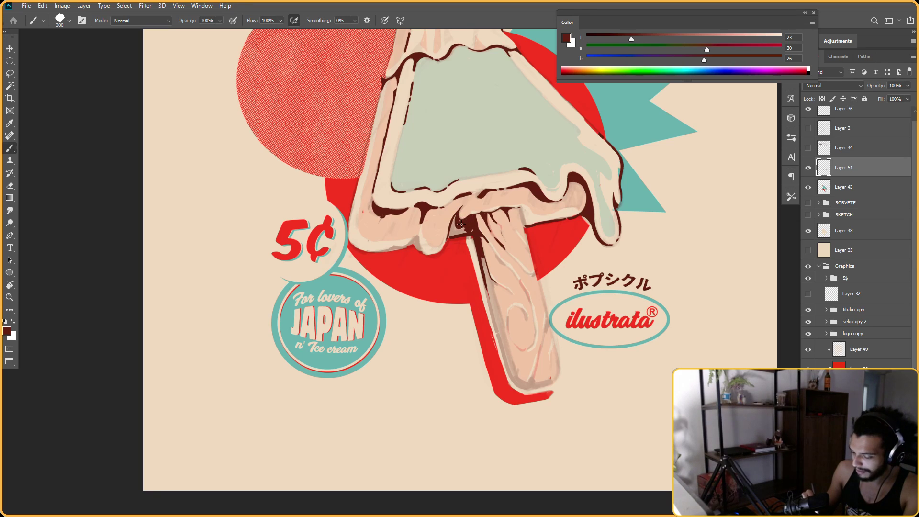
key("r")
mouse_move(472, 214)
left_mouse_down()
mouse_move(433, 226)
mouse_move(429, 248)
left_mouse_up()
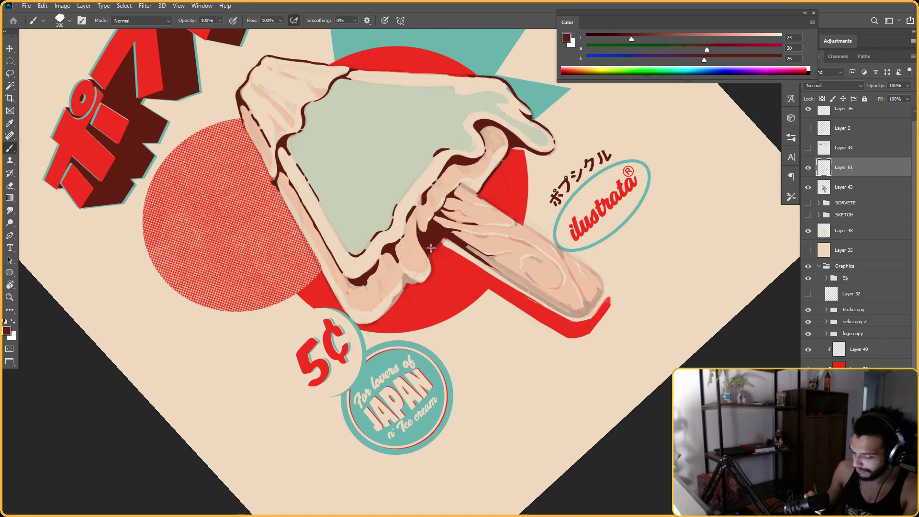
Refine the edges of the filled shadow and the adjoining grain marks at the stick's top with brush and eraser
key("r")
mouse_move(441, 206)
left_mouse_down()
mouse_move(581, 249)
mouse_move(507, 397)
left_mouse_up()
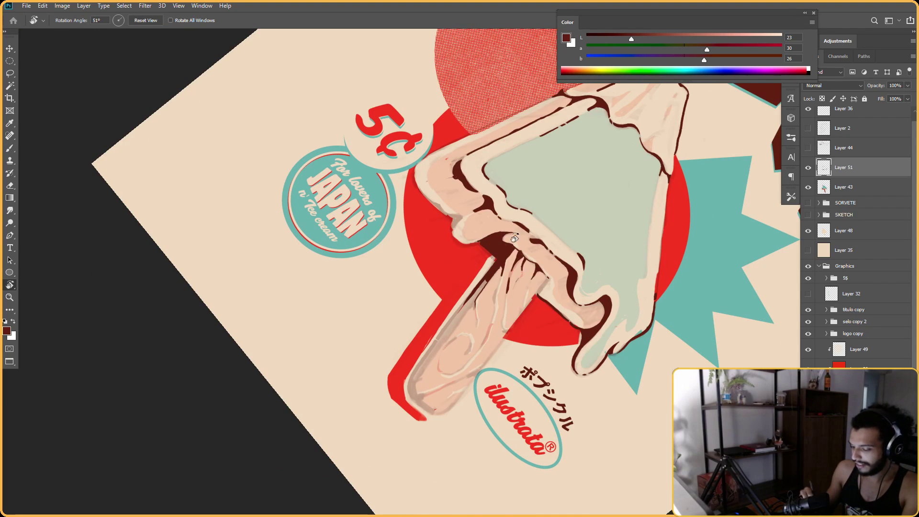
key("Escape")
key("r")
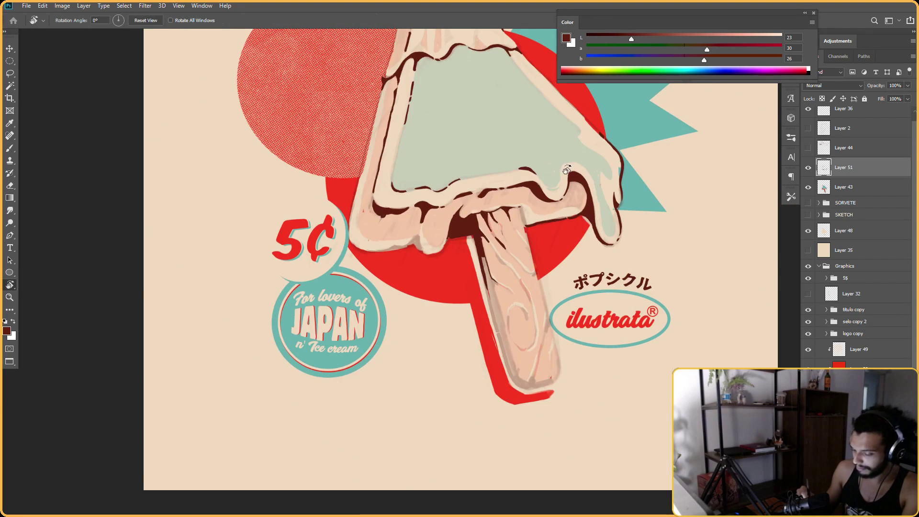
left_click_drag(566, 168, 453, 197)
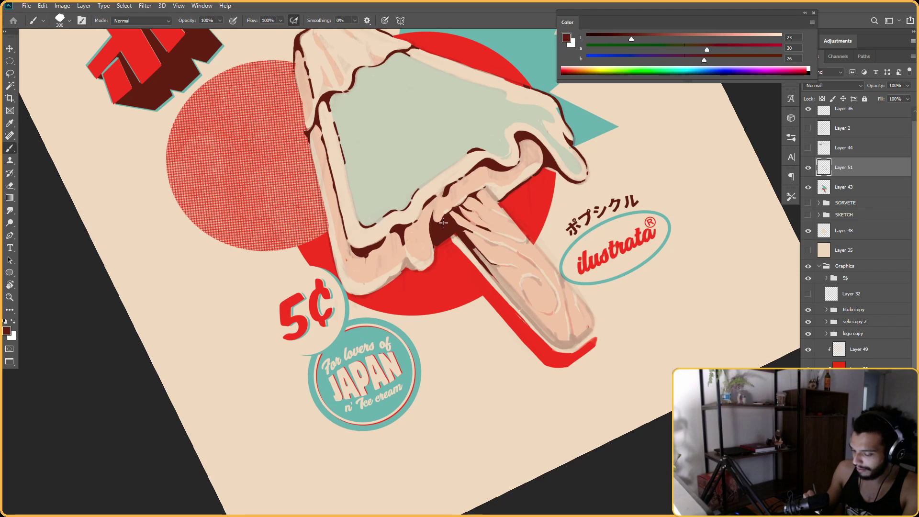
key("r")
left_click_drag(443, 223, 503, 226)
key("e")
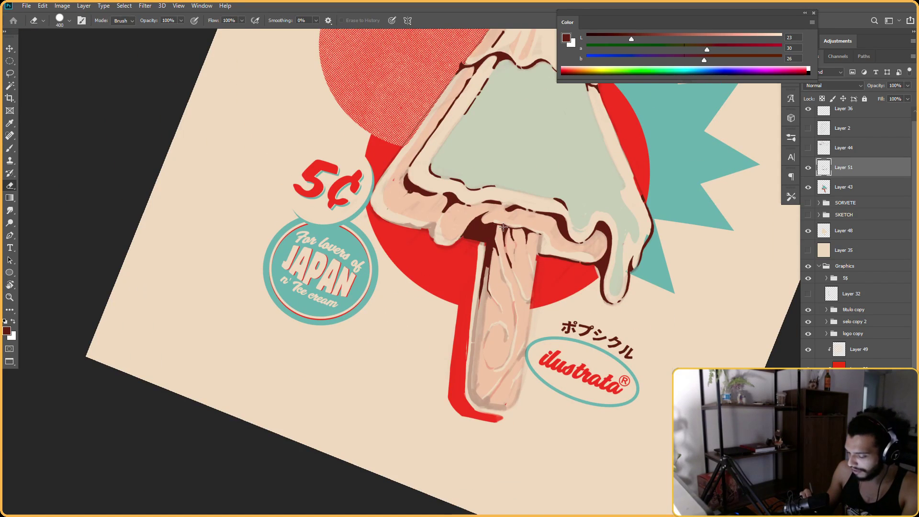
key("b")
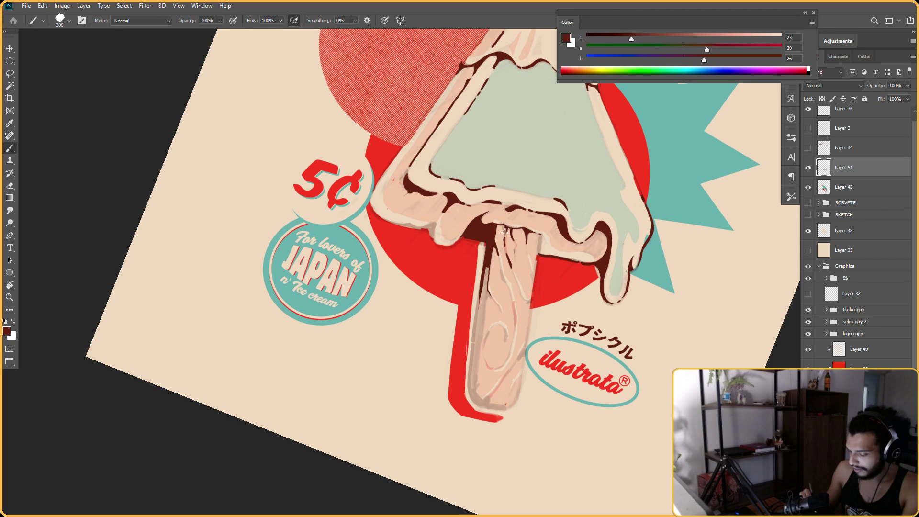
key("r")
left_click_drag(547, 158, 572, 323)
key("e")
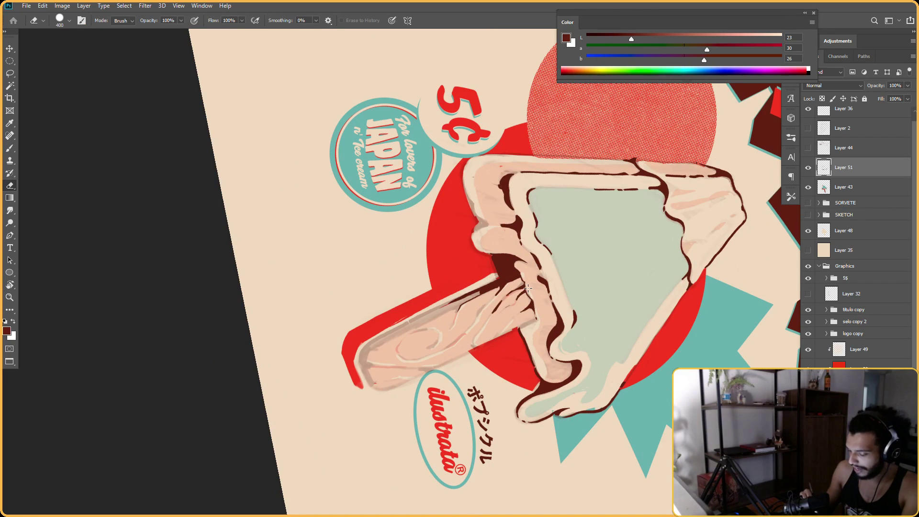
key("Escape")
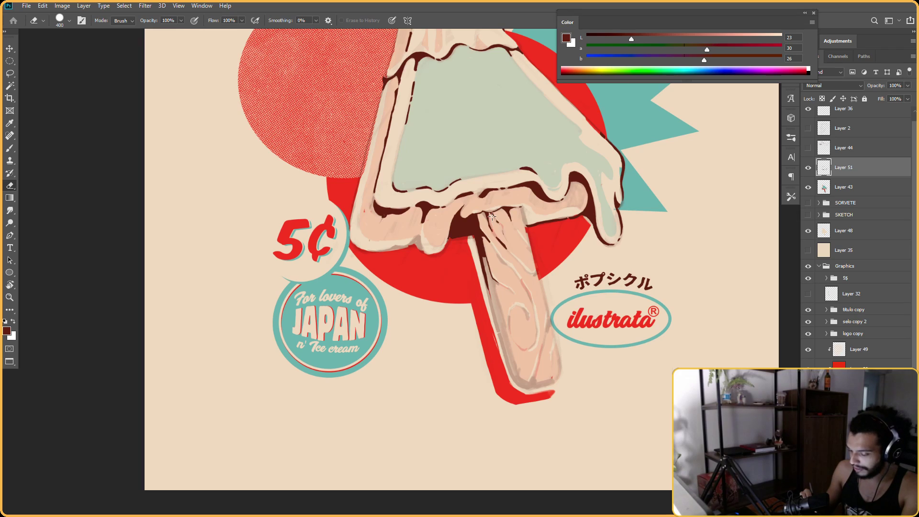
key("b")
key("e")
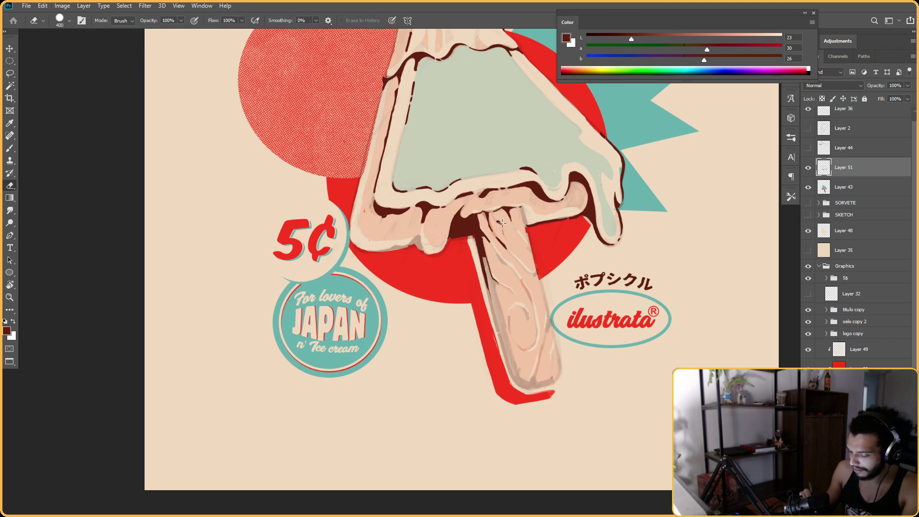
Thicken the dark brown shadow down the stick's left side and add a short grain stroke beside it, using brush size 500
mouse_move(495, 202)
left_mouse_down()
mouse_move(447, 263)
mouse_move(502, 210)
left_mouse_up()
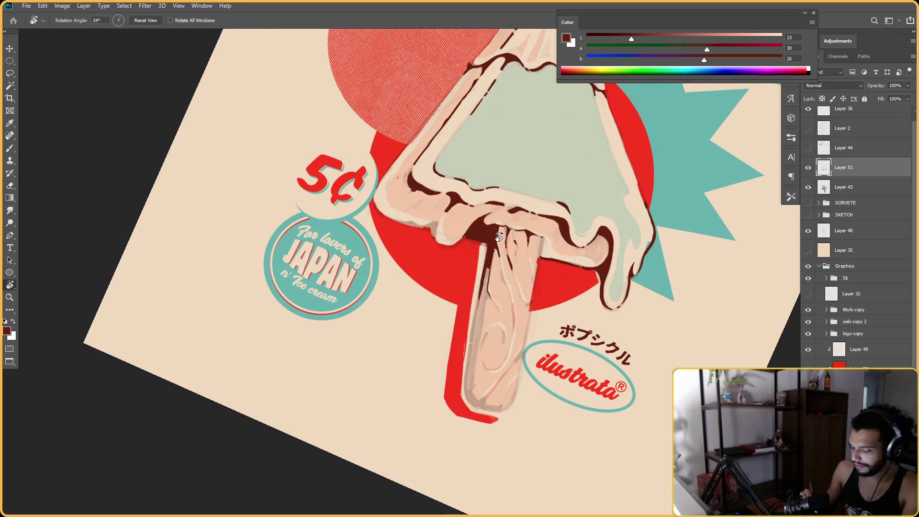
key("b")
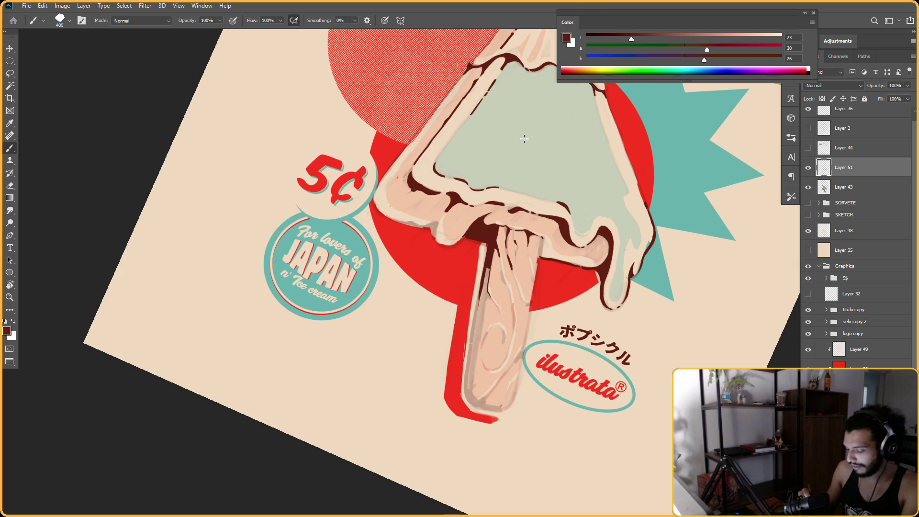
left_click_drag(557, 181, 479, 267)
left_click_drag(548, 199, 531, 211)
key("r")
mouse_move(557, 139)
left_mouse_down()
mouse_move(491, 319)
mouse_move(527, 242)
left_mouse_up()
scroll(527, 242, "up", 3)
key("b")
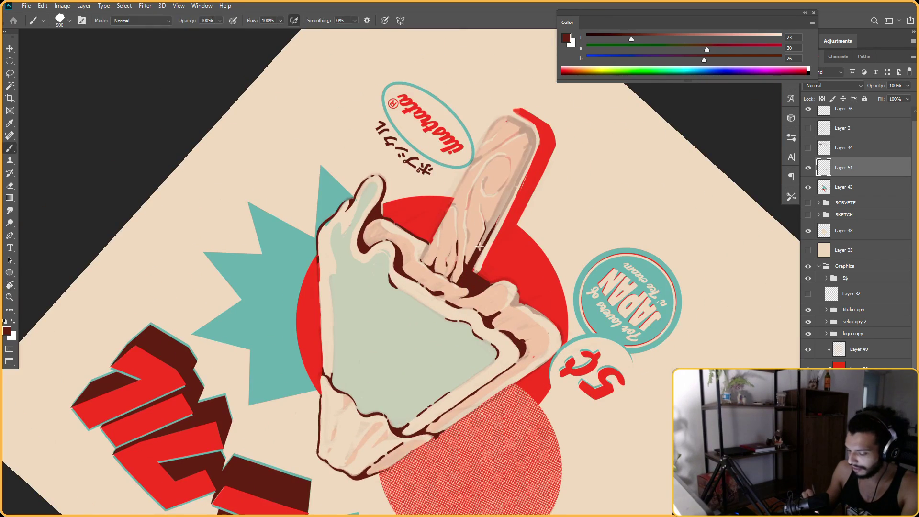
left_click_drag(494, 222, 483, 239)
key("r")
left_click_drag(470, 198, 493, 205)
key("b")
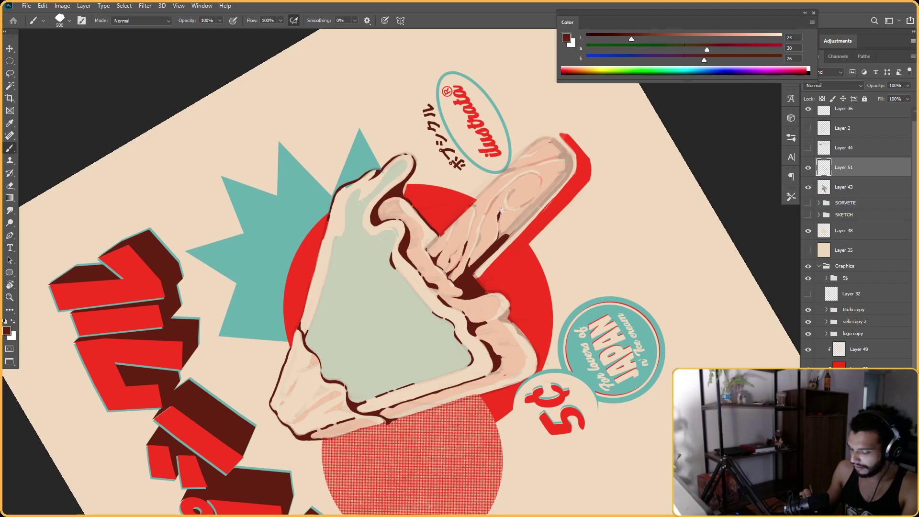
Examine the inked stick and popsicle within the whole poster composition
key("e")
key("r")
mouse_move(616, 191)
left_mouse_down()
mouse_move(580, 160)
mouse_move(575, 191)
left_mouse_up()
key("ctrl+minus")
key("Escape")
left_click_drag(564, 158, 532, 219)
key("ctrl+0")
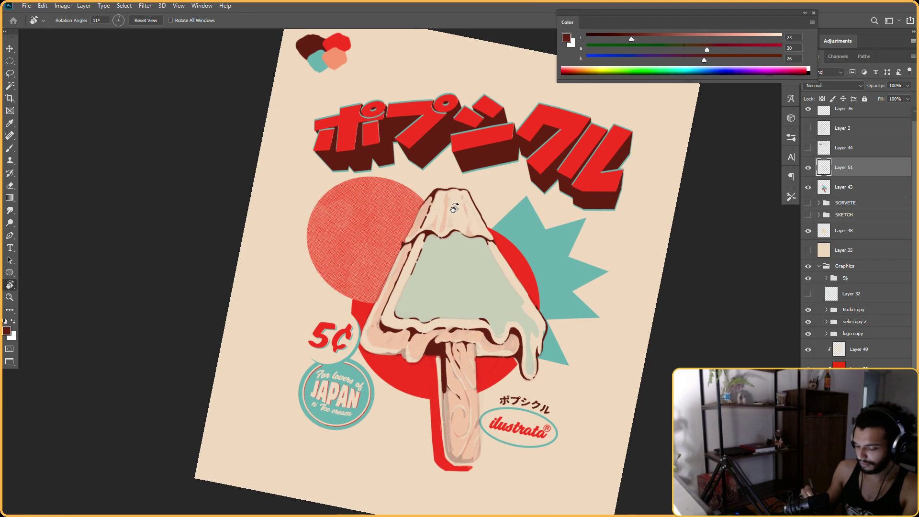
Touch up the dark brown outline where the cap meets the popsicle's left edge with brush and eraser
key("ctrl+plus")
key("ctrl+plus")
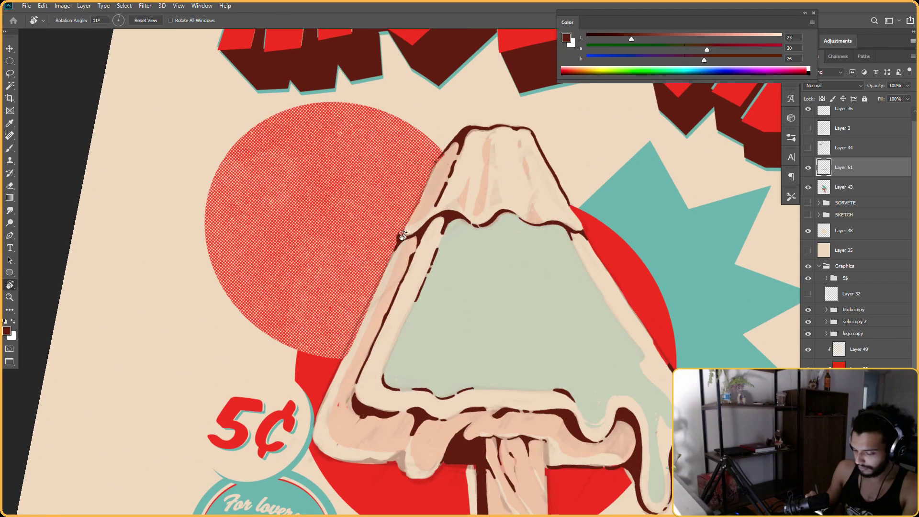
key("e")
key("b")
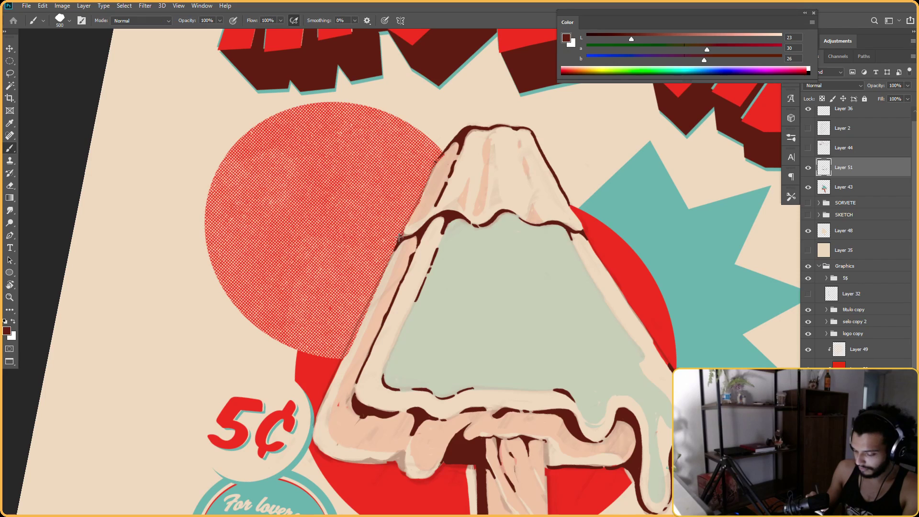
key("e")
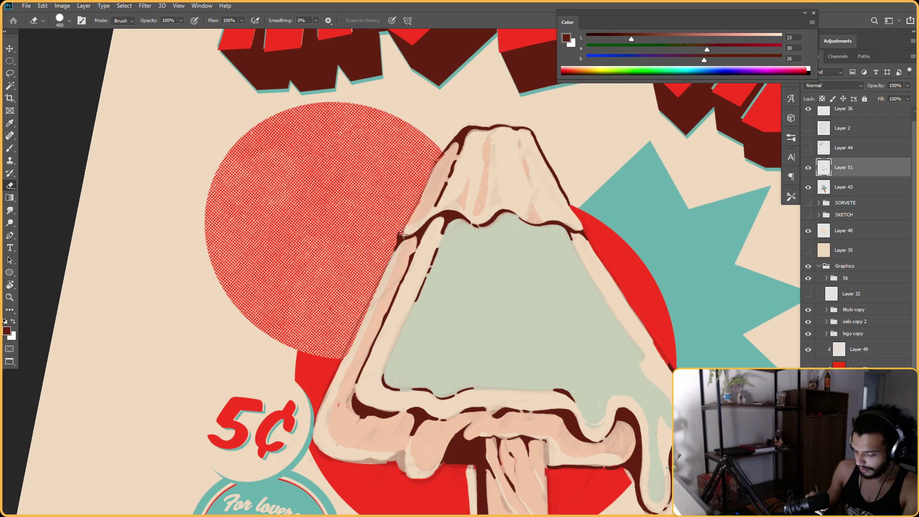
left_click_drag(469, 203, 427, 241)
Ink a short dark brown outline on the right edge of the stick, just below the melted border
key("r")
left_click_drag(543, 273, 603, 305)
left_click_drag(536, 350, 558, 348)
key("b")
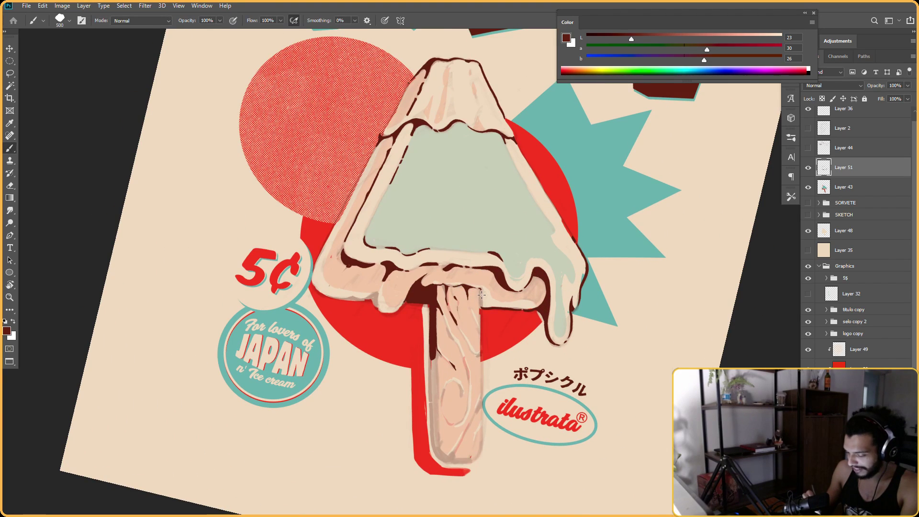
mouse_move(481, 297)
left_mouse_down()
mouse_move(480, 313)
mouse_move(481, 290)
left_mouse_up()
key("ctrl+z")
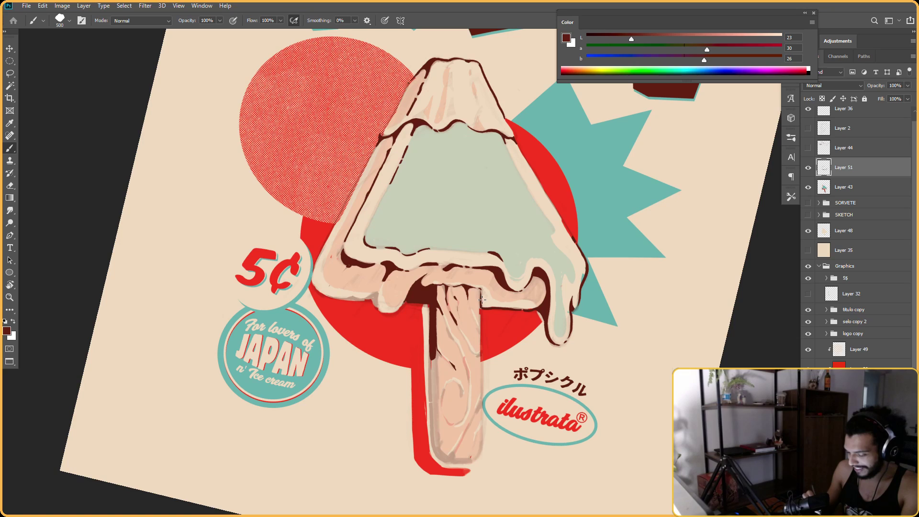
key("e")
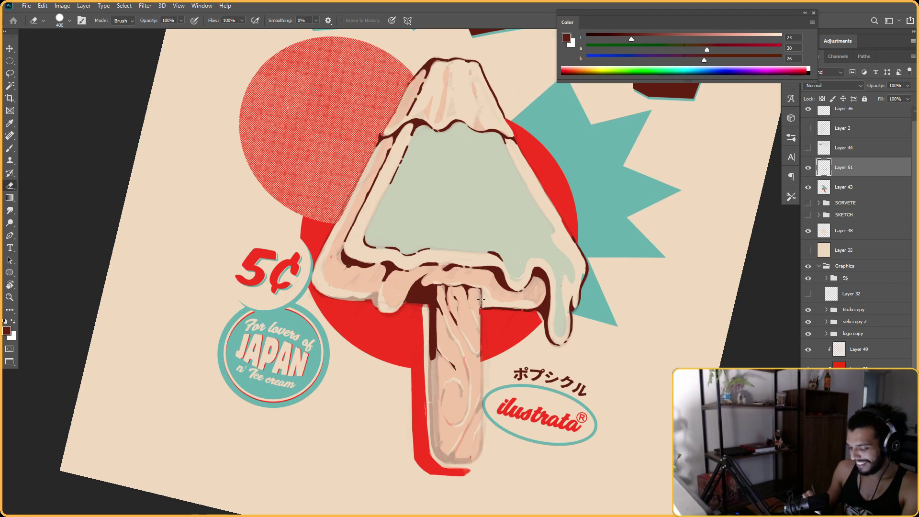
key("b")
left_click_drag(482, 319, 460, 234)
Extend the central wood grain line down toward the stick's knot, using brush size 400
key("r")
mouse_move(424, 243)
left_mouse_down()
mouse_move(440, 262)
mouse_move(434, 275)
mouse_move(434, 267)
left_mouse_up()
key("bracketleft")
key("e")
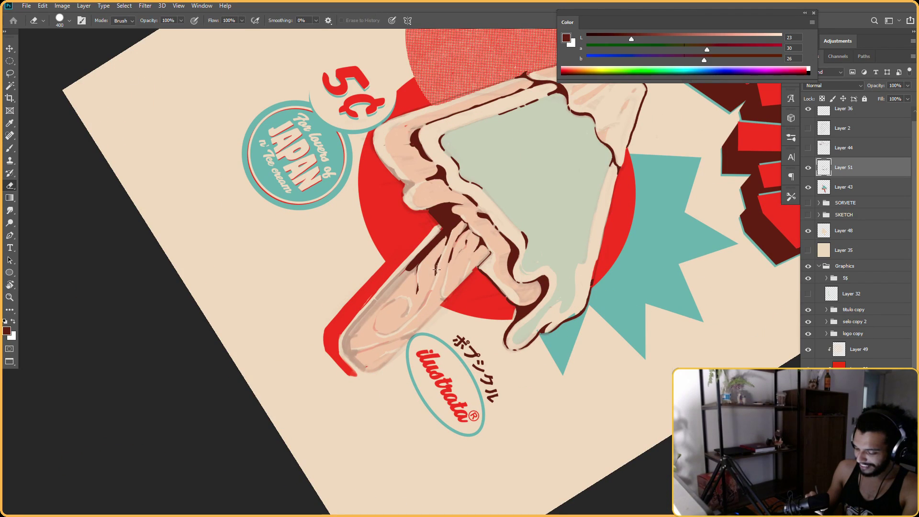
key("r")
mouse_move(508, 159)
left_mouse_down()
mouse_move(511, 360)
mouse_move(490, 253)
left_mouse_up()
key("b")
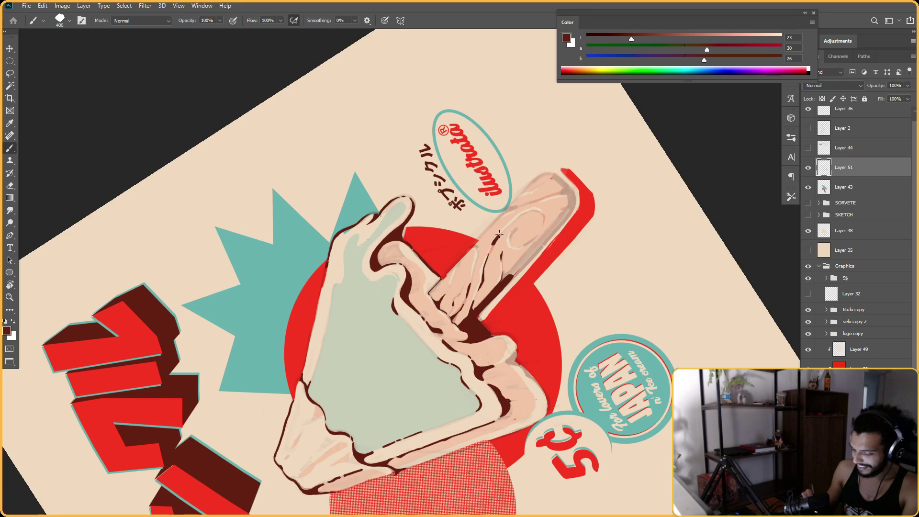
key("e")
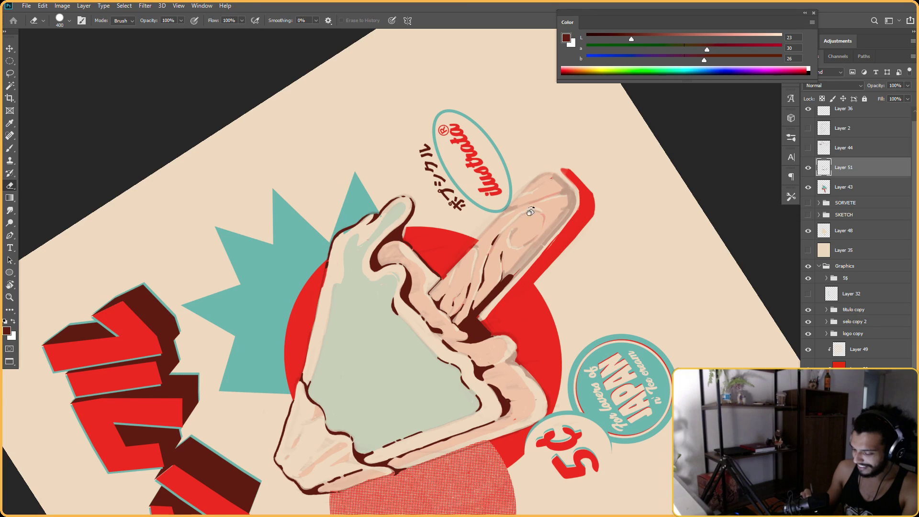
left_click_drag(531, 212, 483, 231)
key("b")
key("ctrl+z")
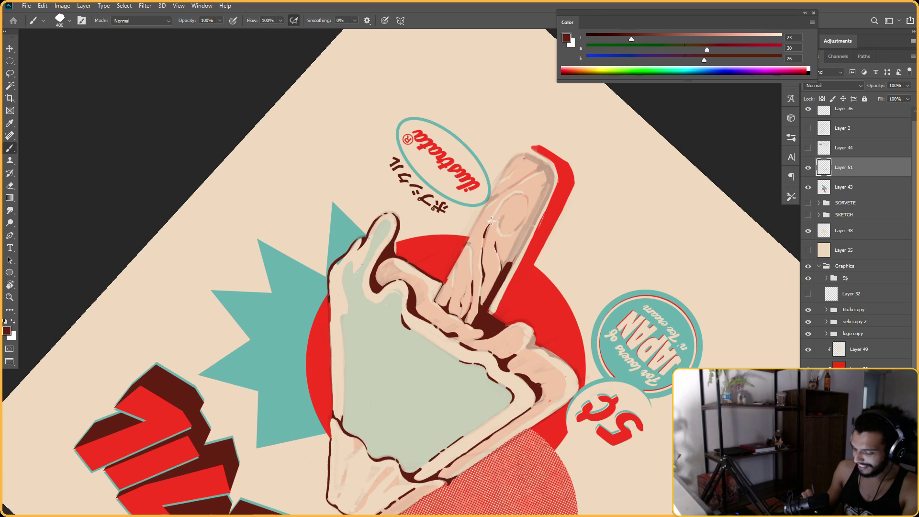
Ink the curved grain line around the wood knot and the thicker swirl inside it in dark brown
key("r")
mouse_move(601, 150)
left_mouse_down()
mouse_move(543, 227)
mouse_move(519, 327)
left_mouse_up()
left_click_drag(467, 297, 537, 267)
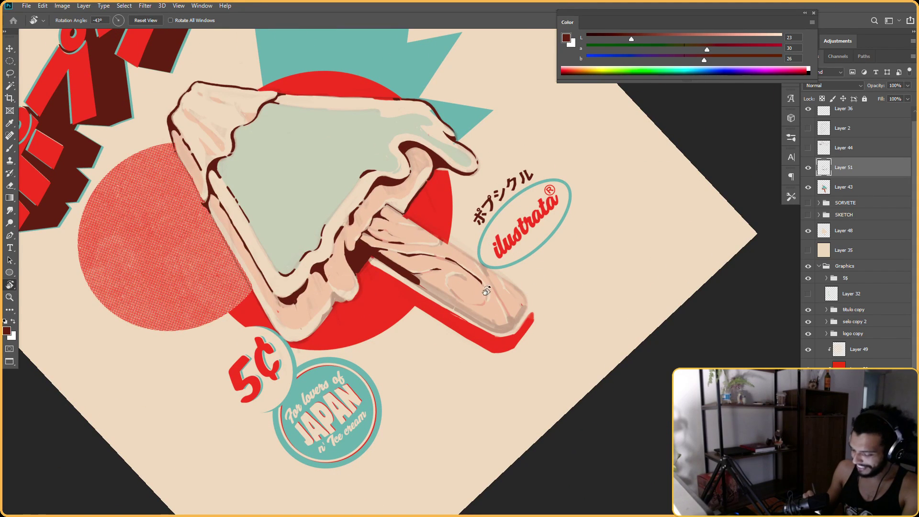
key("b")
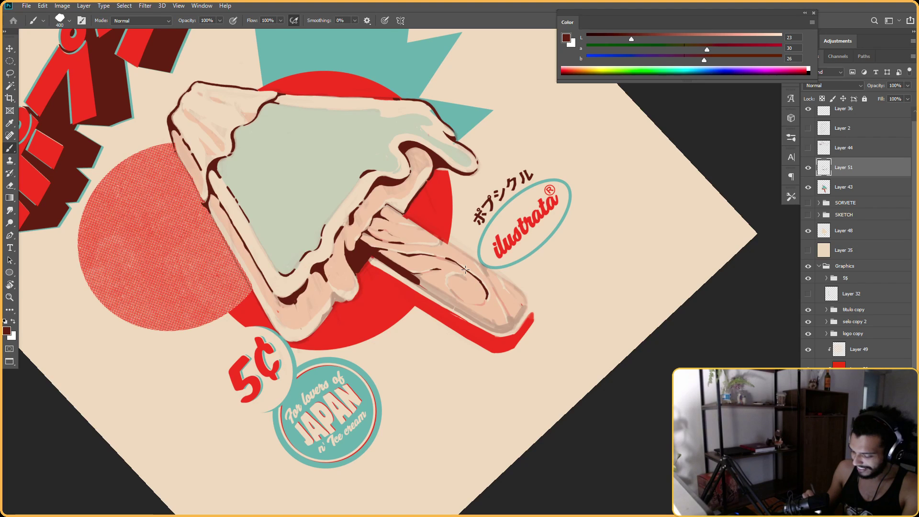
key("r")
left_click_drag(480, 282, 471, 293)
key("b")
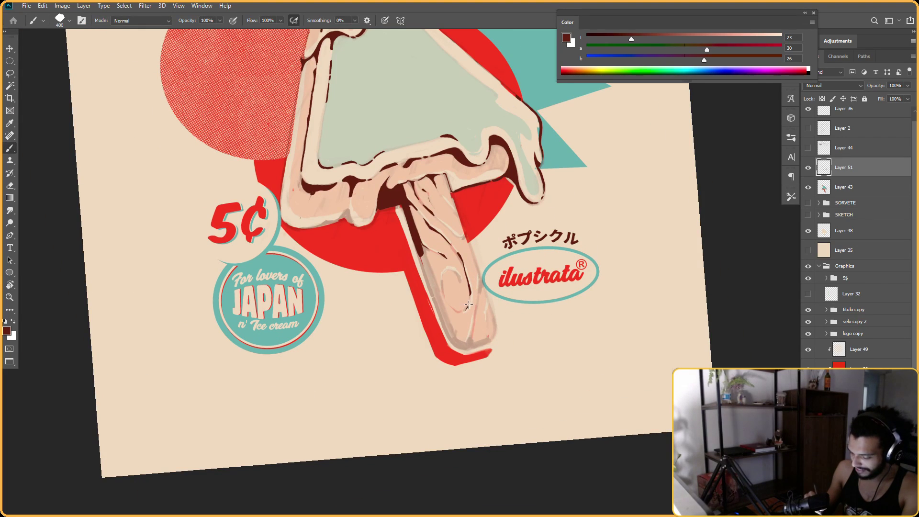
left_click_drag(469, 302, 515, 233)
key("r")
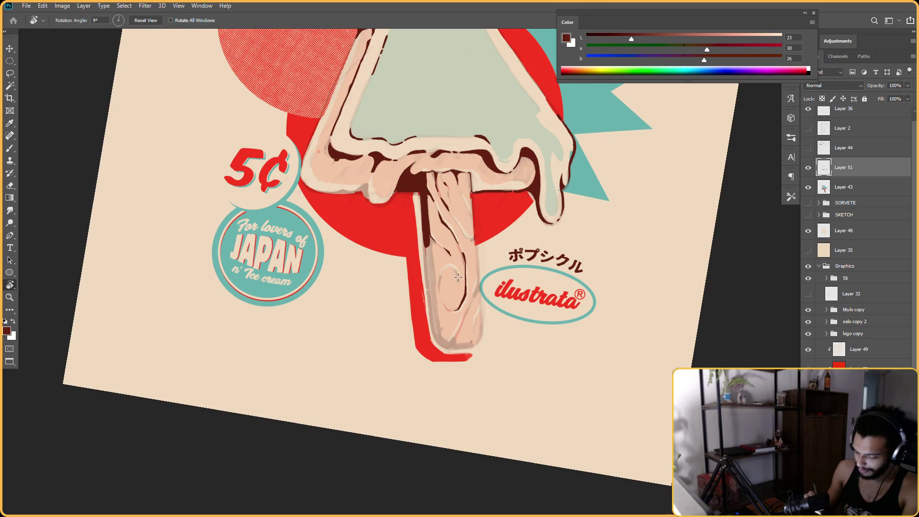
key("b")
key("e")
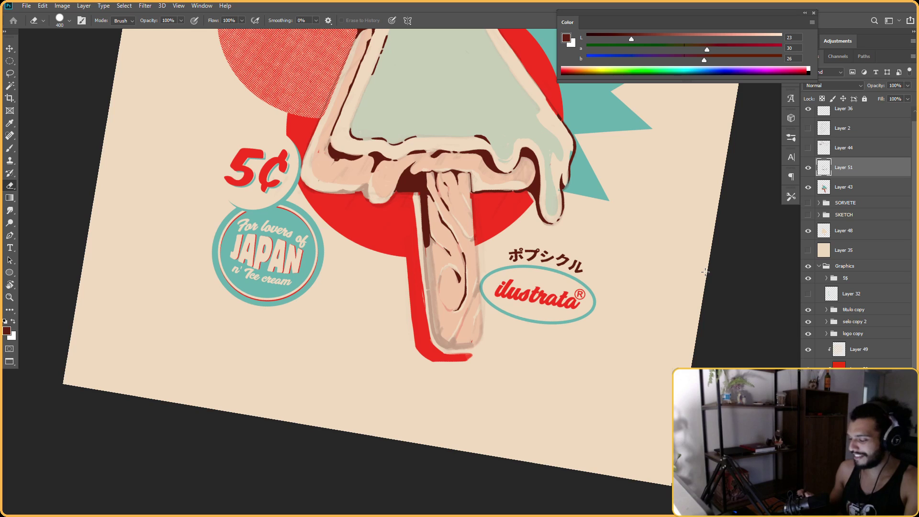
Refine the dark brown shadow edge on the melted border just above the top of the stick with brush and eraser
key("r")
left_click_drag(550, 194, 369, 211)
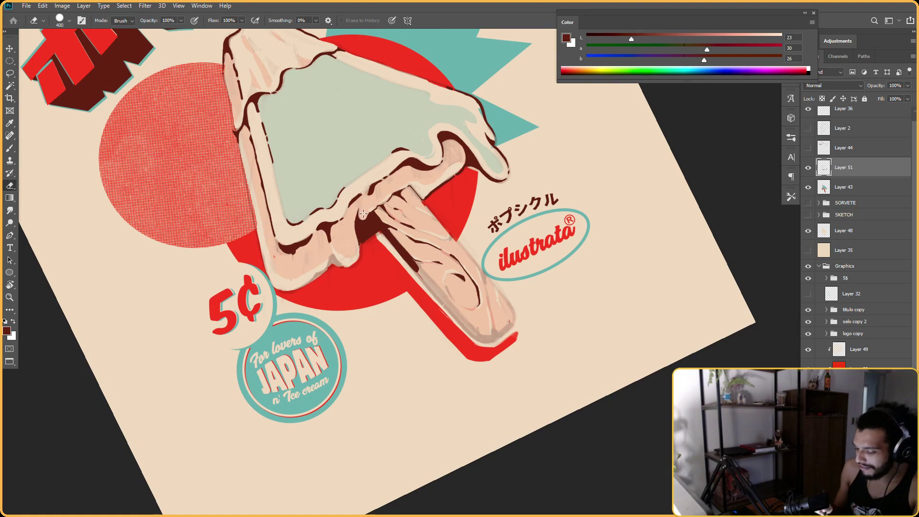
key("b")
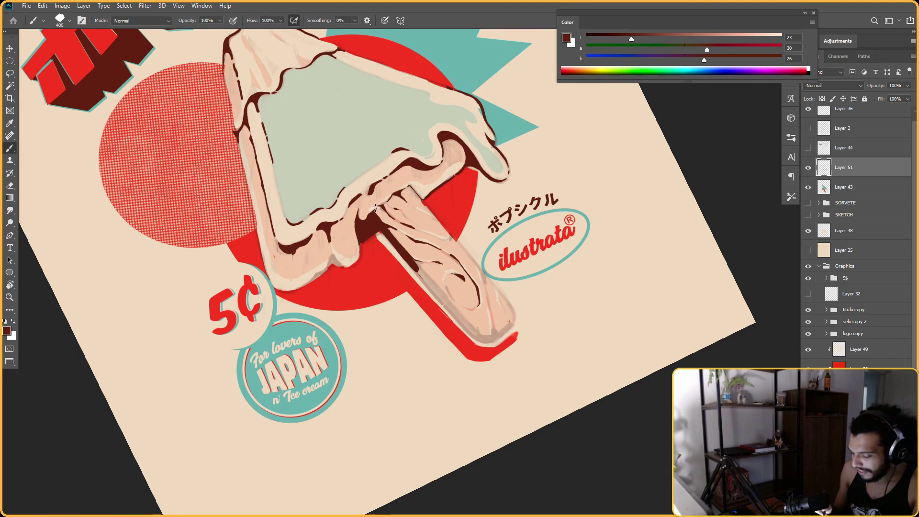
key("e")
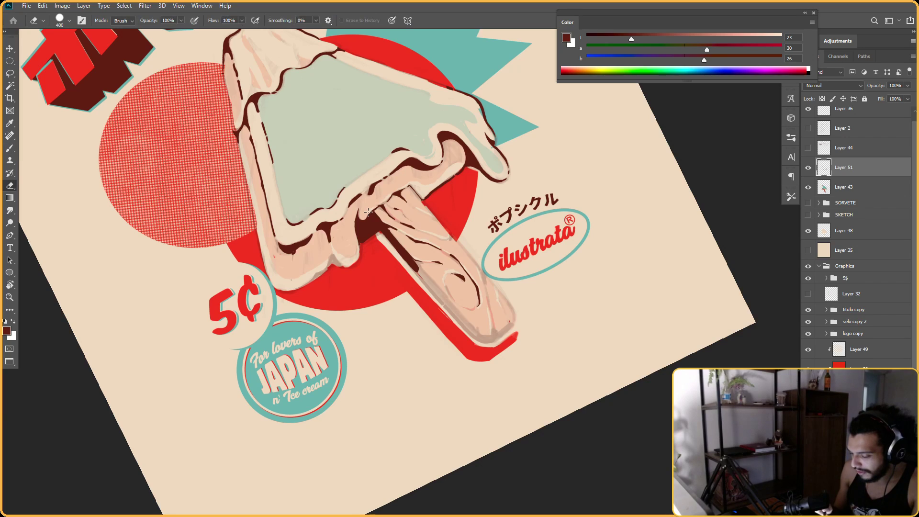
key("b")
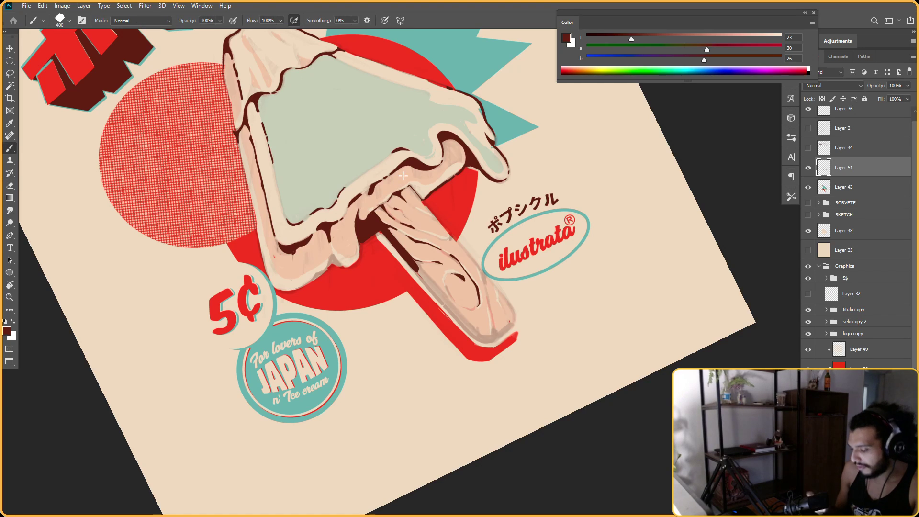
Ink a thin dark brown outline along the stick's lower left edge, joining it to the shadow above
key("Escape")
key("r")
left_click_drag(499, 257, 522, 269)
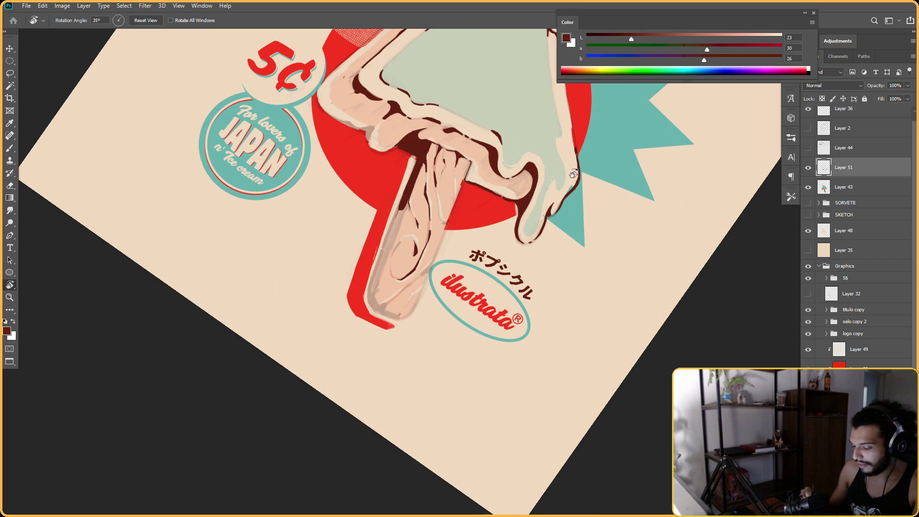
left_click_drag(574, 173, 589, 192)
key("b")
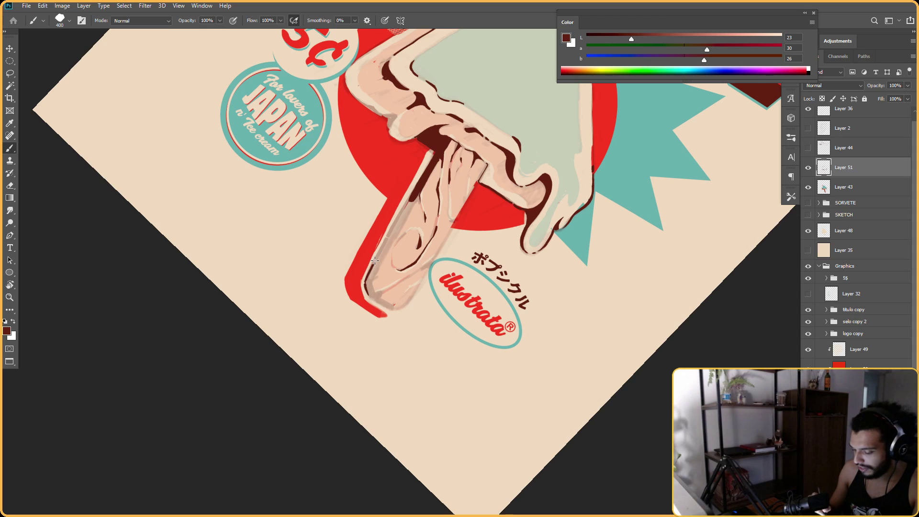
left_click_drag(385, 239, 406, 204)
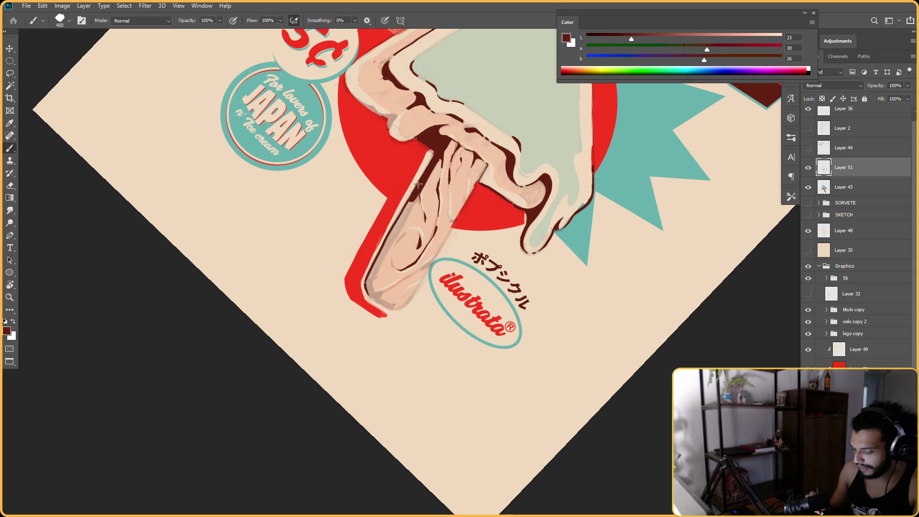
left_click_drag(486, 147, 391, 216)
Widen the dark brown shadow along the middle of the stick's left side and clean up its inner edge
key("r")
left_click_drag(436, 170, 455, 172)
left_click_drag(456, 172, 483, 128)
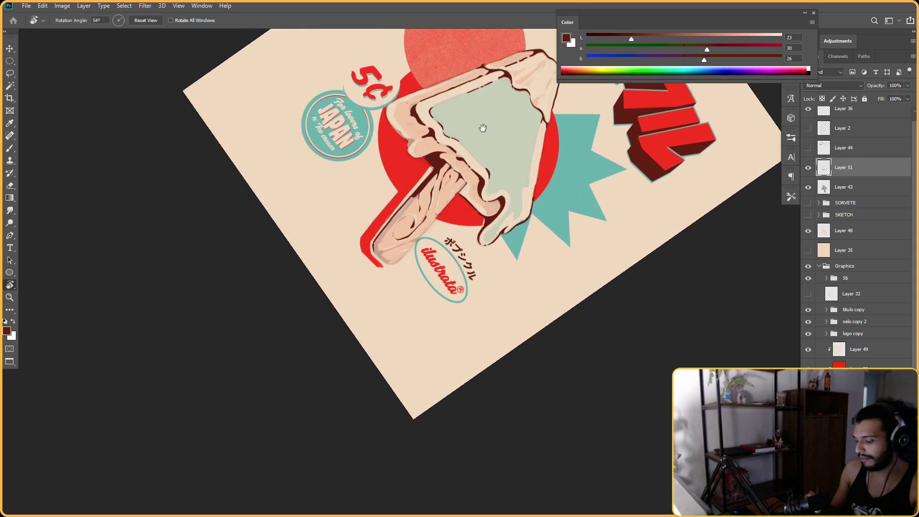
scroll(412, 201, "up", 3)
key("b")
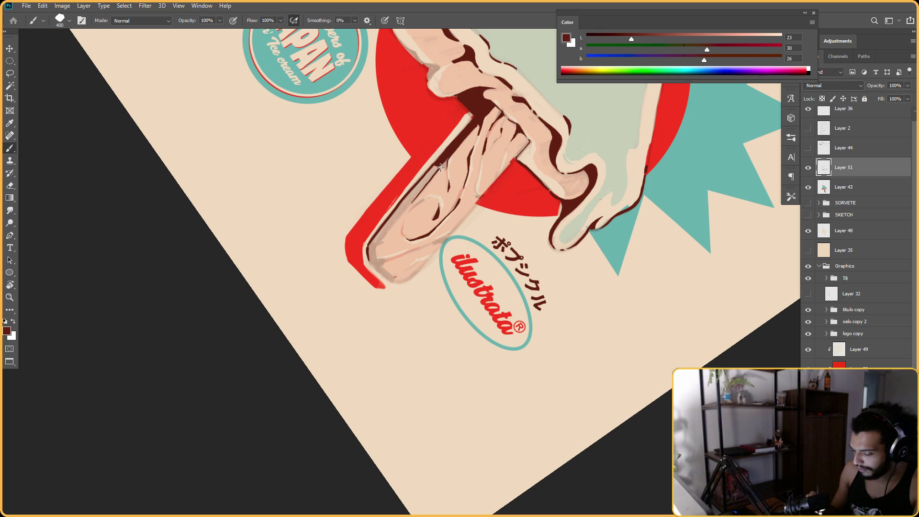
left_click_drag(439, 169, 447, 158)
key("e")
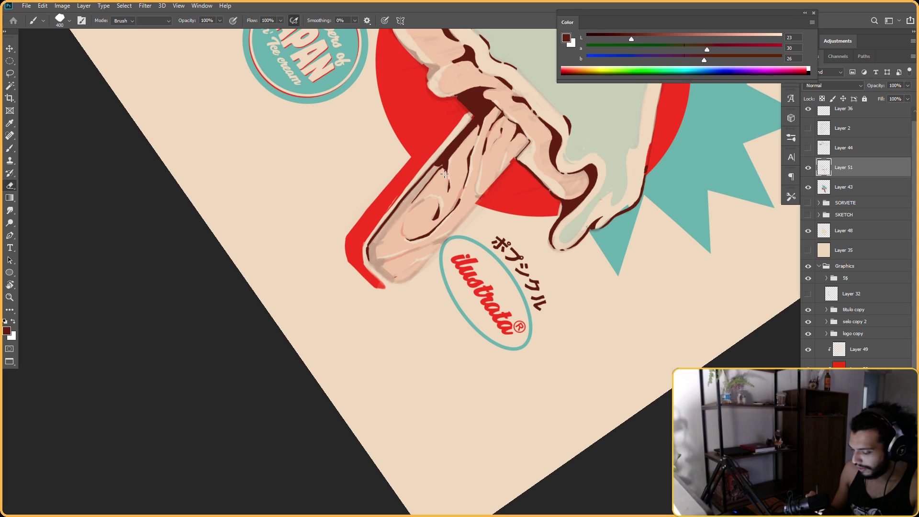
key("b")
left_click_drag(445, 166, 425, 179)
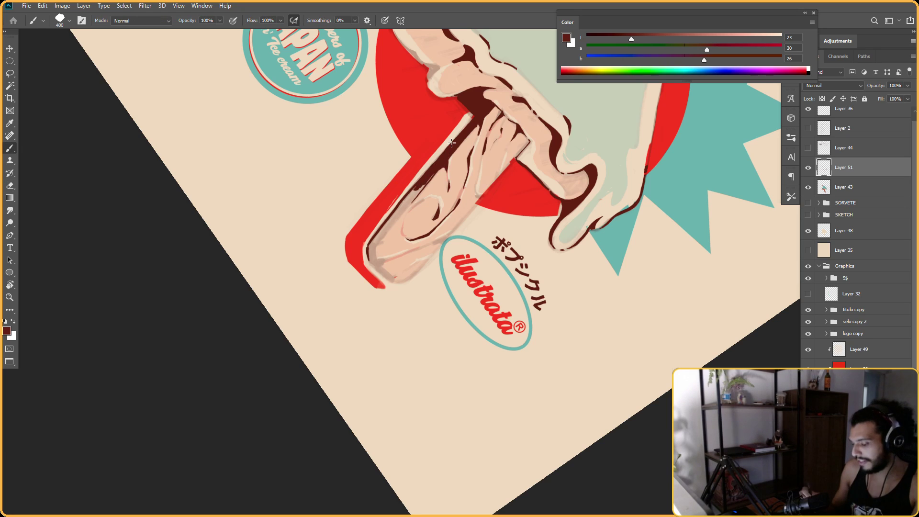
Extend the left-side shadow down the stick and outline its angular end near the bottom left corner
key("Escape")
left_click_drag(362, 238, 376, 292)
left_click_drag(444, 198, 417, 198)
key("r")
left_click_drag(534, 174, 457, 203)
left_click(428, 236, "ctrl")
key("e")
key("r")
left_click_drag(384, 282, 390, 274)
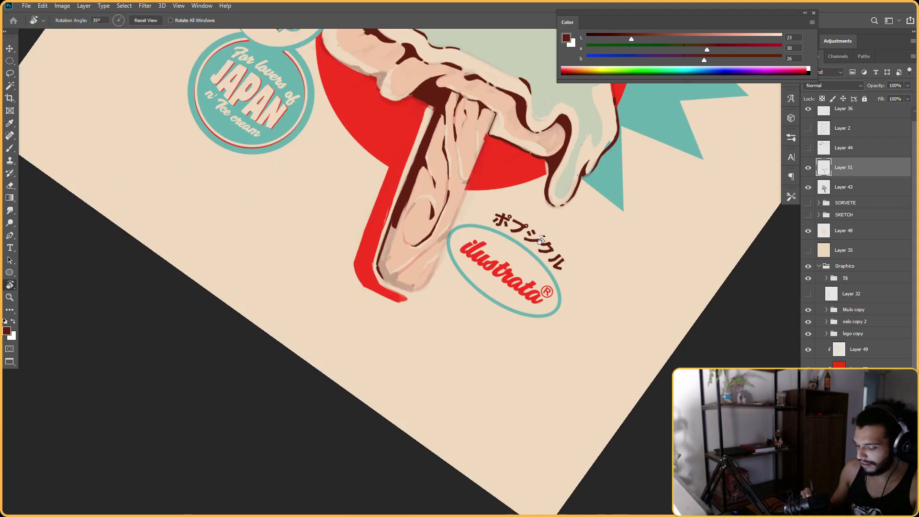
key("b")
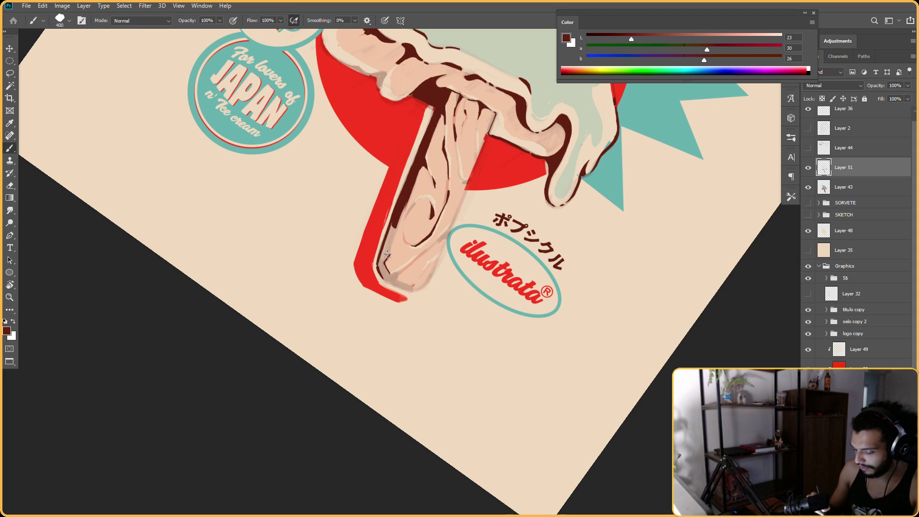
left_click_drag(396, 225, 381, 260)
Fill the lower end of the stick's left-side shadow with dark brown and trim it with the eraser
mouse_move(473, 171)
left_mouse_down()
mouse_move(438, 181)
mouse_move(470, 266)
mouse_move(535, 205)
mouse_move(474, 167)
left_mouse_up()
key("r")
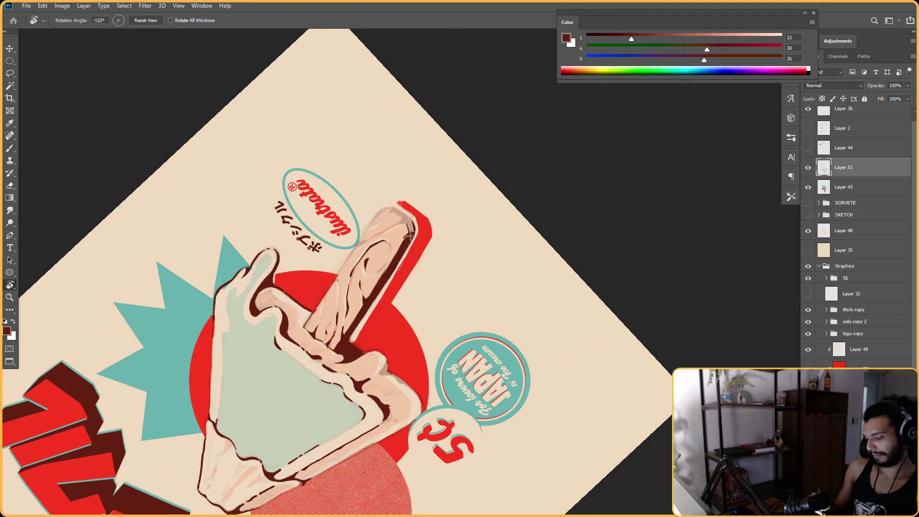
key("b")
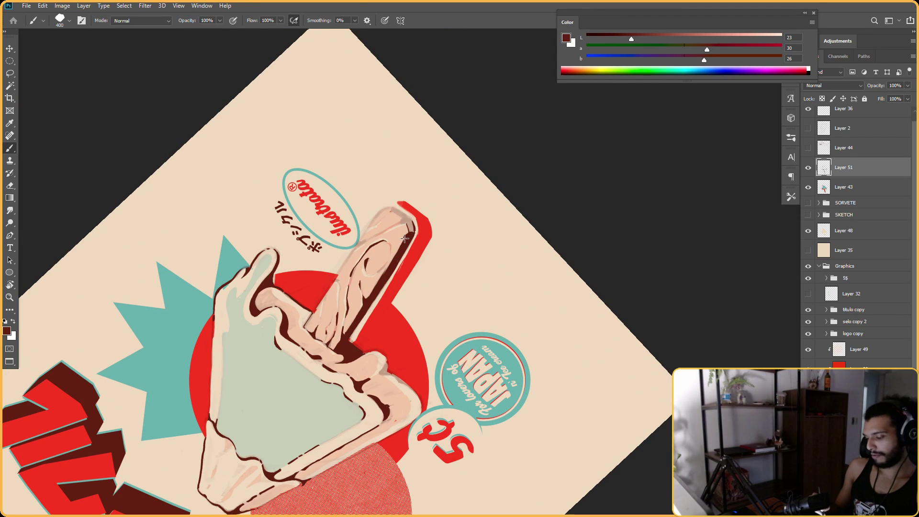
key("r")
left_click_drag(429, 196, 394, 263)
key("e")
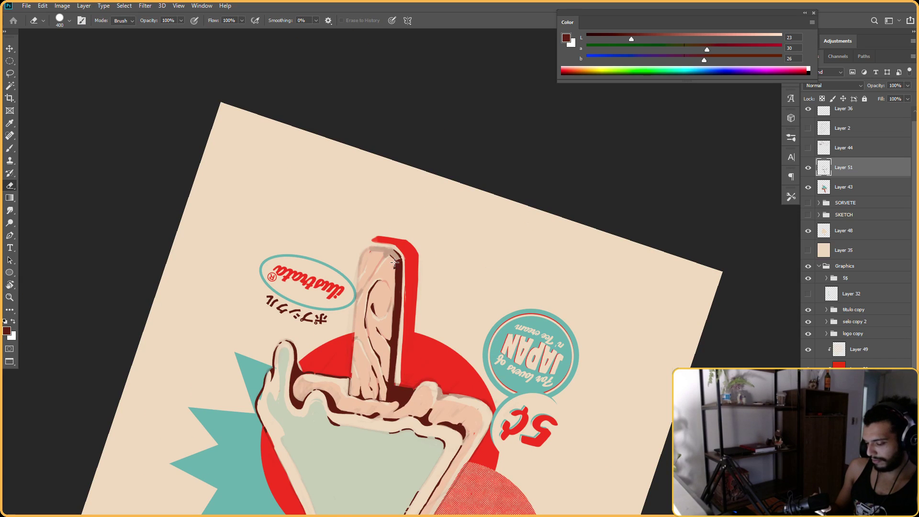
mouse_move(395, 280)
left_mouse_down()
mouse_move(390, 308)
mouse_move(387, 261)
left_mouse_up()
Refine the shadow's pointed end and inner edge at the stick's bottom corner with brush and eraser
key("r")
key("b")
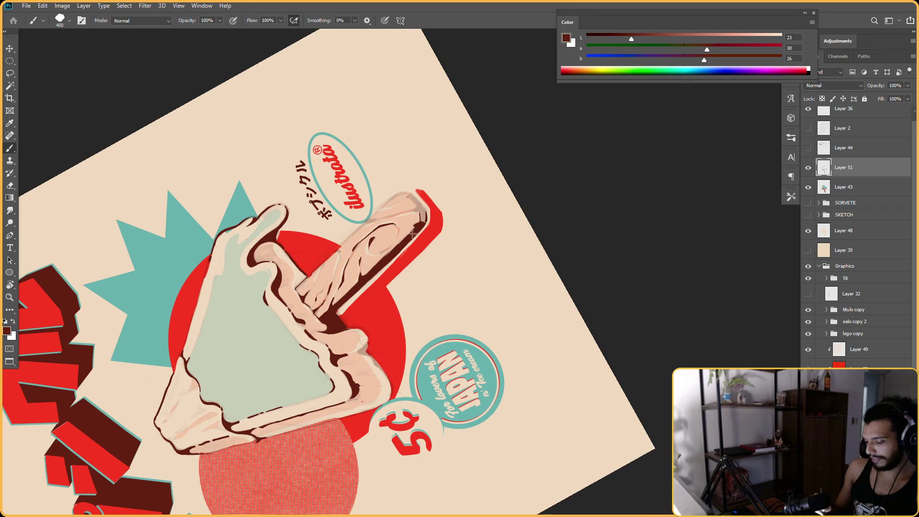
key("e")
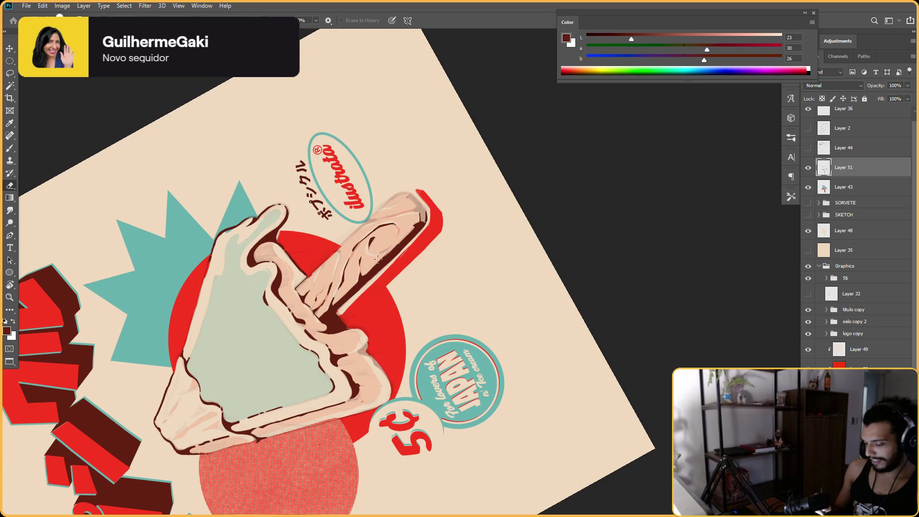
key("b")
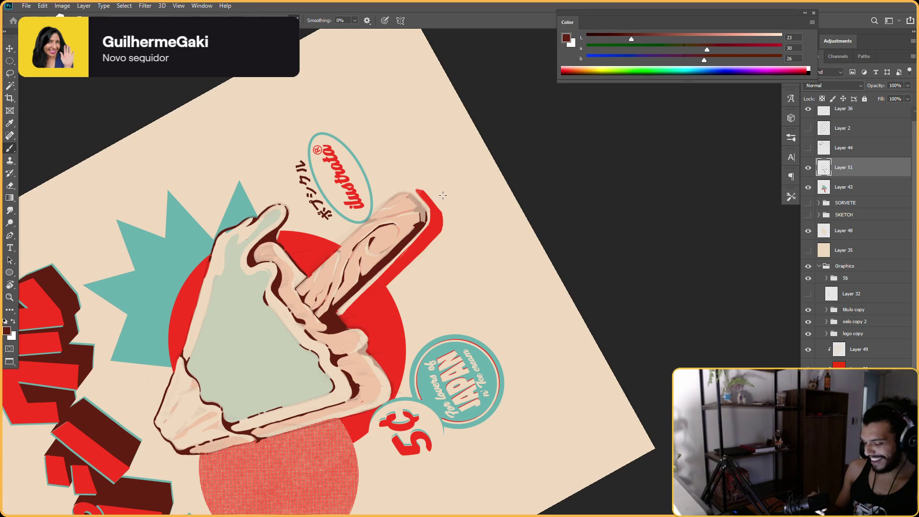
key("Escape")
key("r")
left_click_drag(582, 216, 507, 260)
left_click_drag(573, 231, 579, 270)
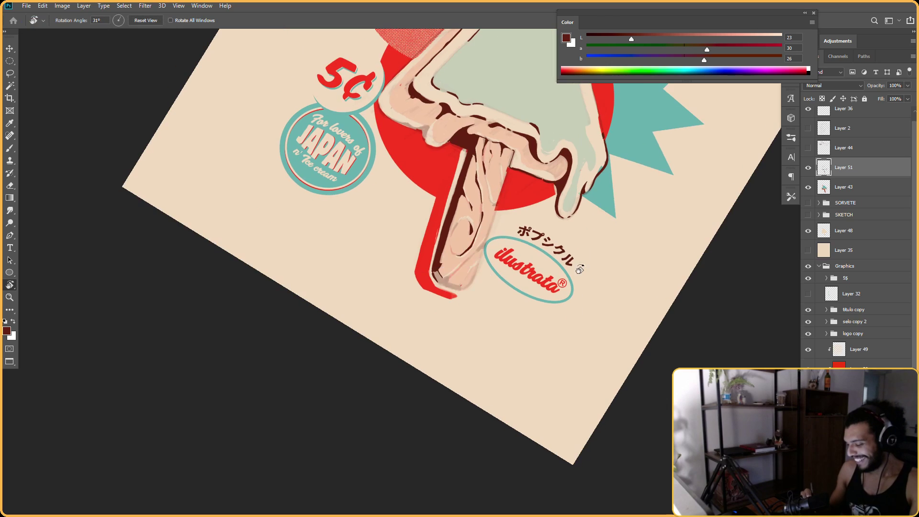
Thicken the dark brown grain lines around the knot on the stick's lower half and trim them with the eraser
key("Escape")
key("b")
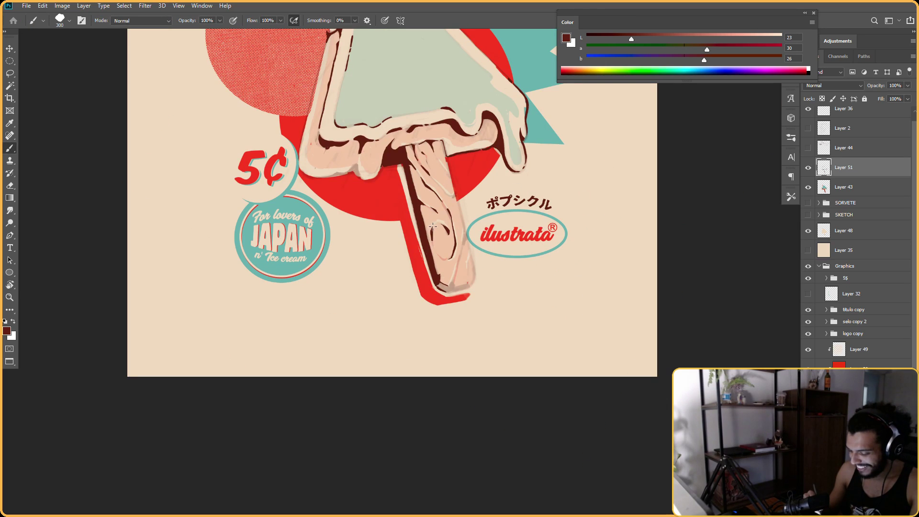
key("e")
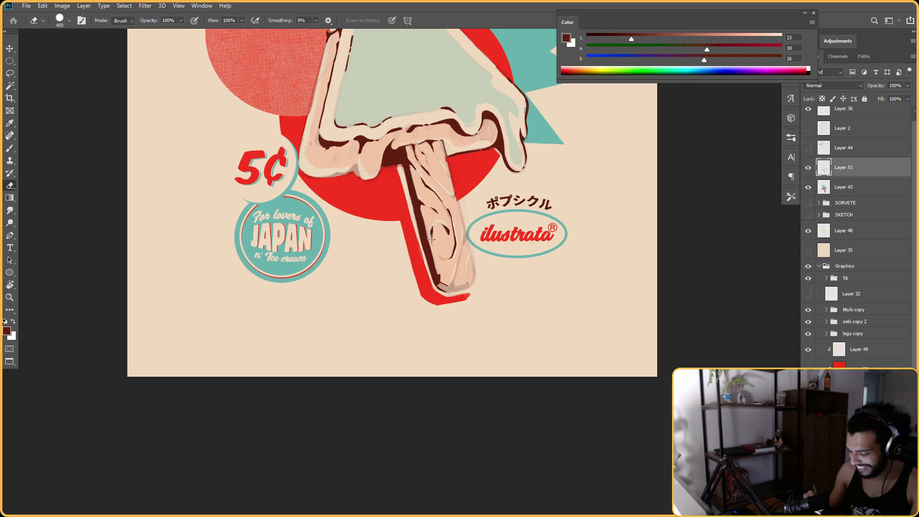
key("b")
key("r")
left_click_drag(541, 154, 590, 212)
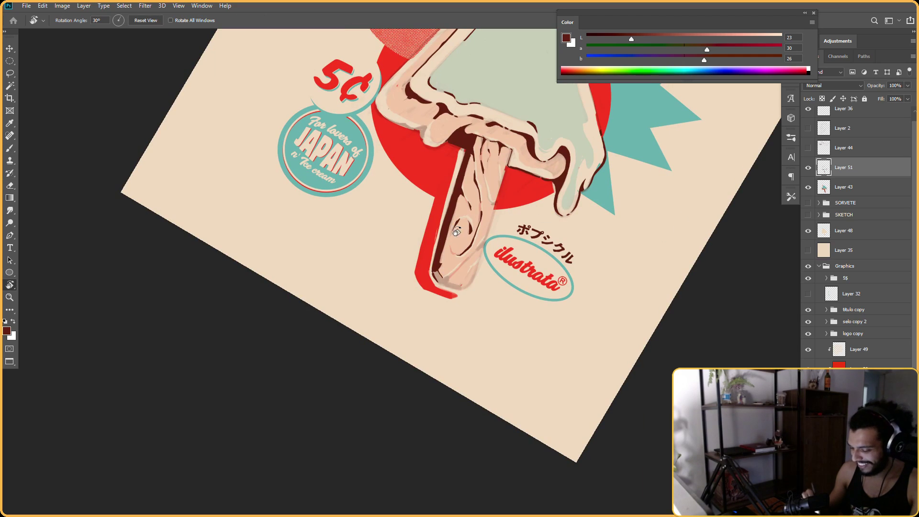
key("b")
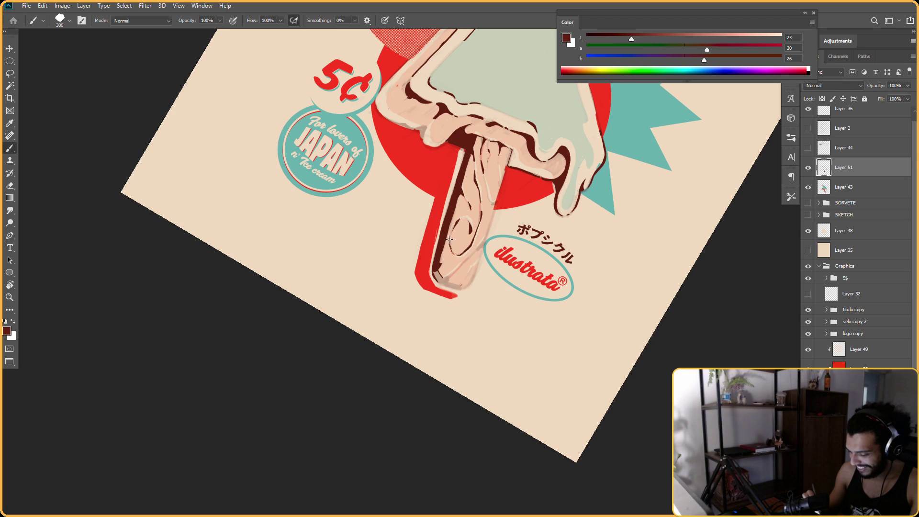
key("e")
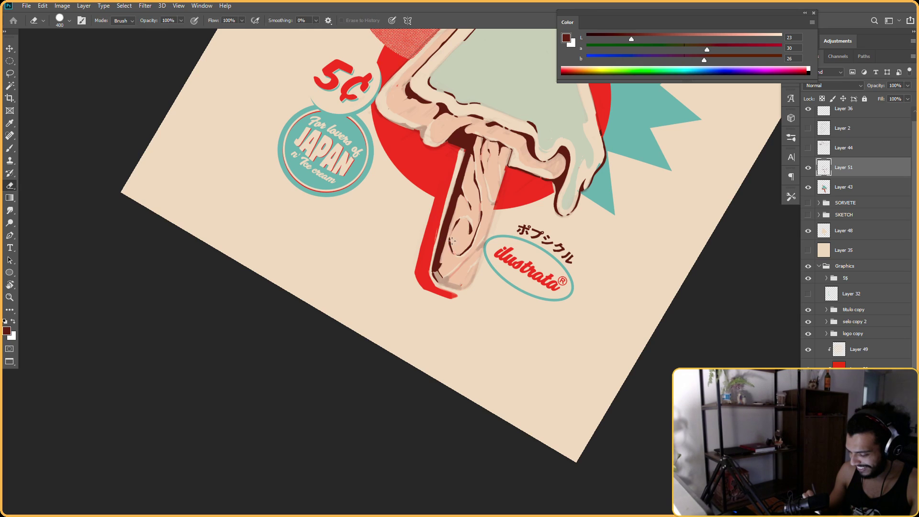
Ink dark brown wood grain between the knot and the stick's bottom end and toward its right edge
key("r")
mouse_move(449, 252)
left_mouse_down()
mouse_move(541, 288)
mouse_move(544, 158)
mouse_move(530, 230)
mouse_move(554, 222)
mouse_move(406, 189)
left_mouse_up()
key("b")
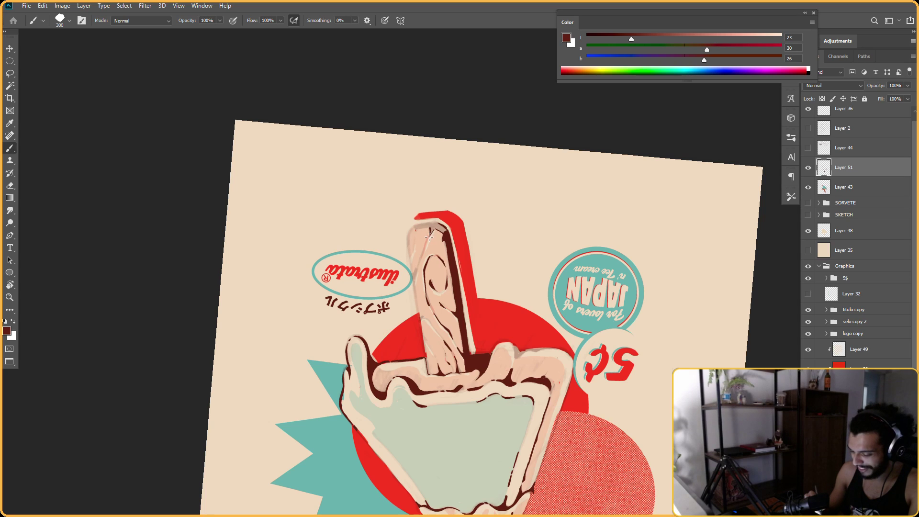
key("r")
mouse_move(589, 156)
left_mouse_down()
mouse_move(519, 174)
mouse_move(589, 158)
left_mouse_up()
key("b")
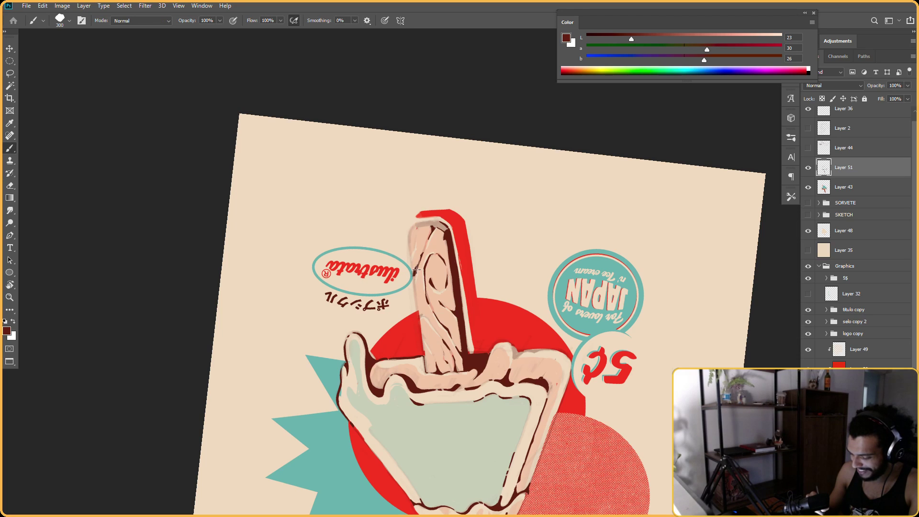
key("e")
key("Escape")
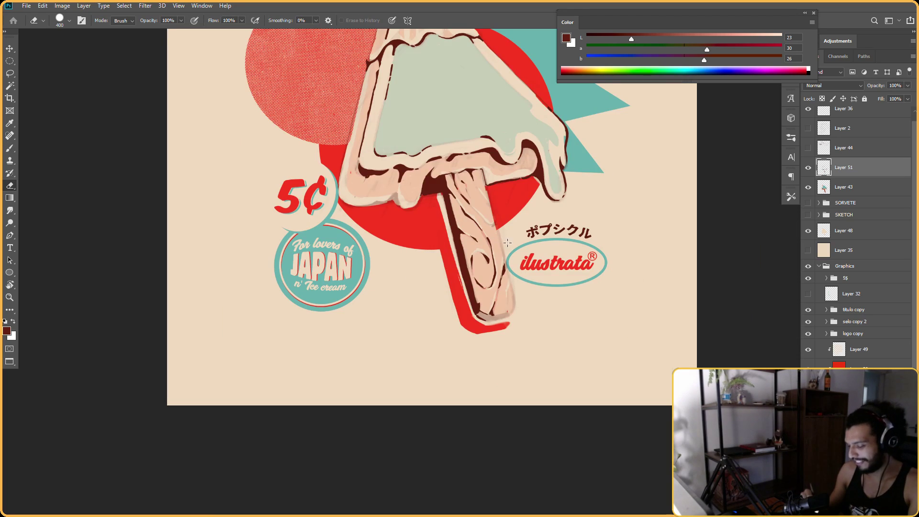
Move the logo copy group with the ilustrata logo slightly to the right, away from the stick
key("b")
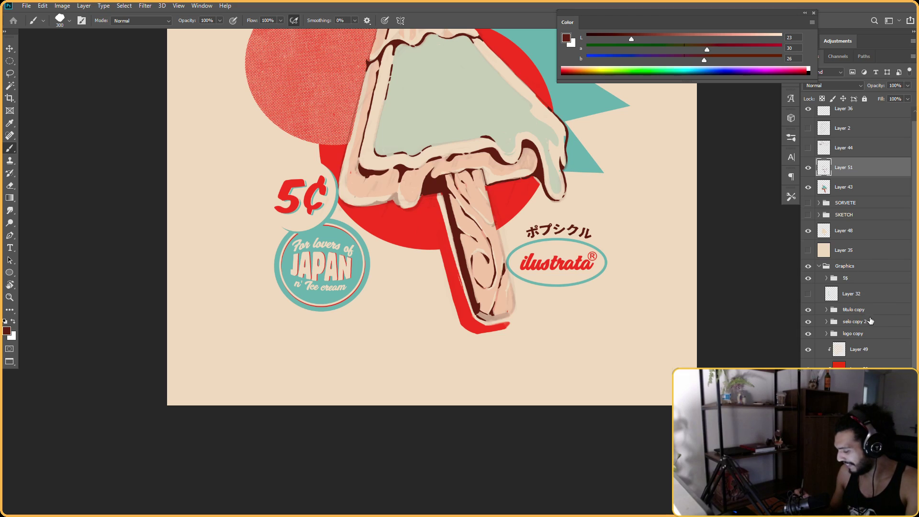
left_click(852, 310)
left_click(855, 321)
key("v")
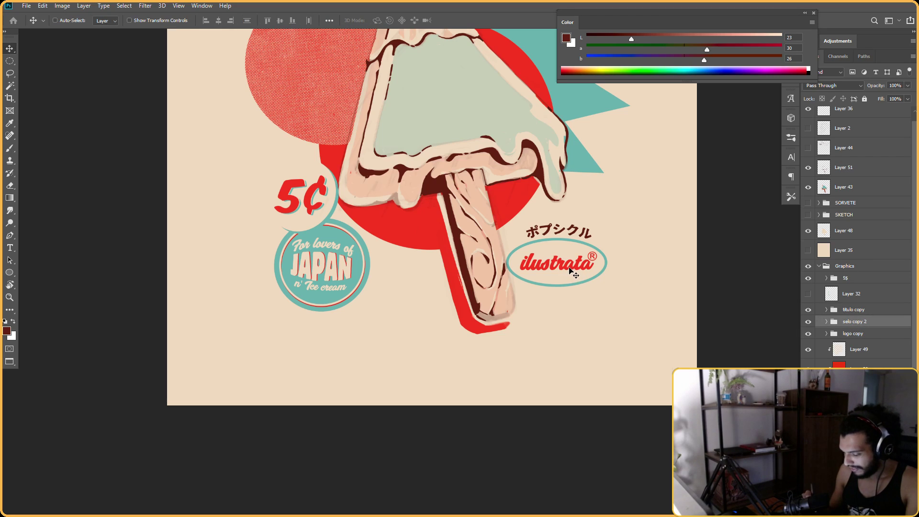
left_click(867, 333)
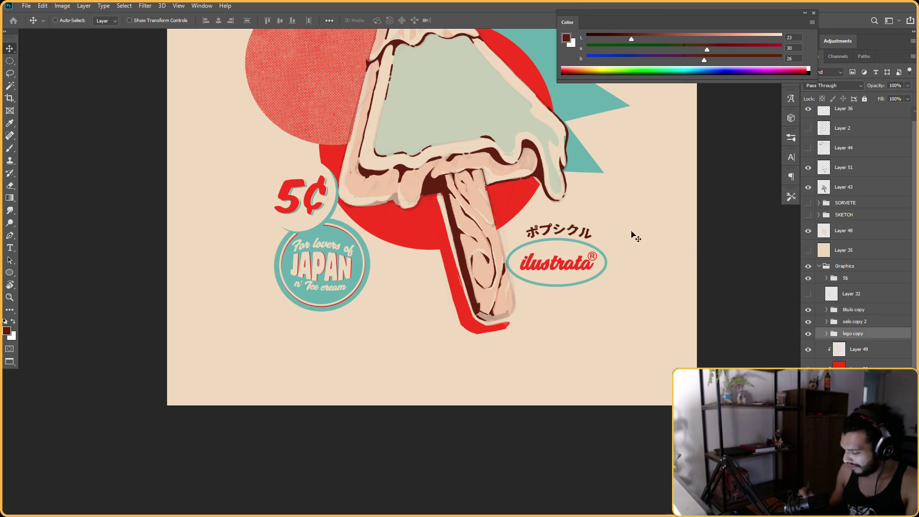
left_click_drag(576, 256, 587, 257)
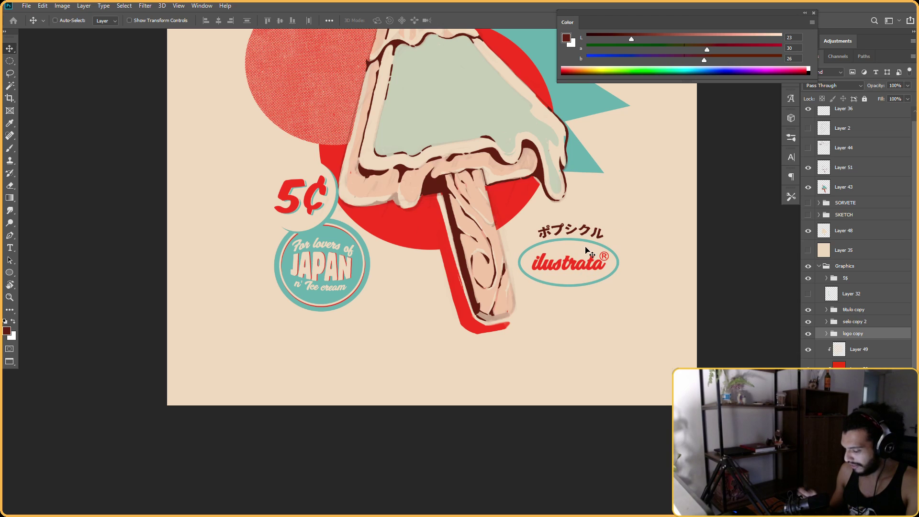
On Layer 51, paint and trim short dark brown grain marks along the stick's lower right side beside the knot
left_click(848, 167)
left_click(809, 168)
left_click(809, 168)
key("b")
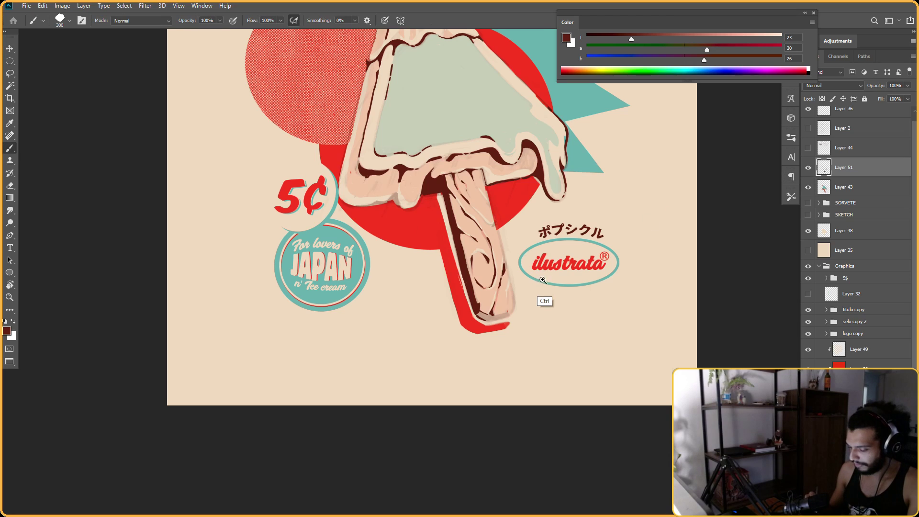
scroll(545, 283, "up", 2)
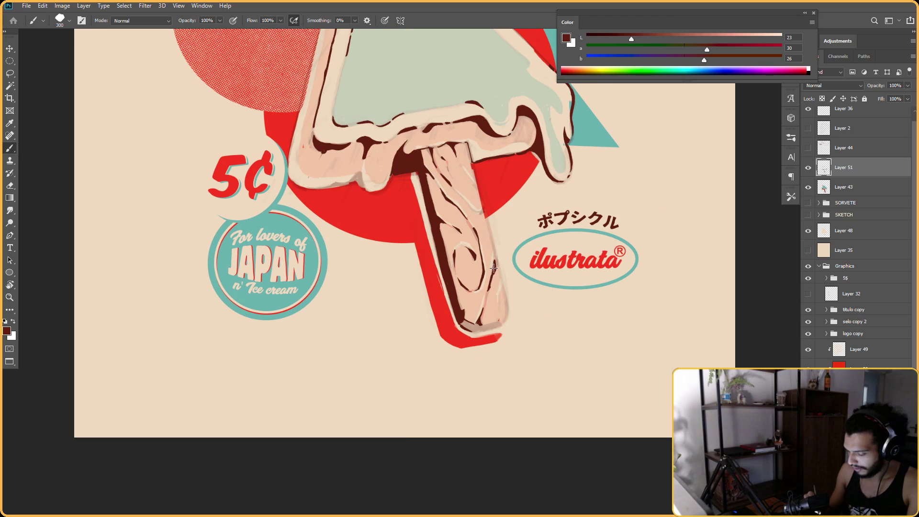
key("e")
key("b")
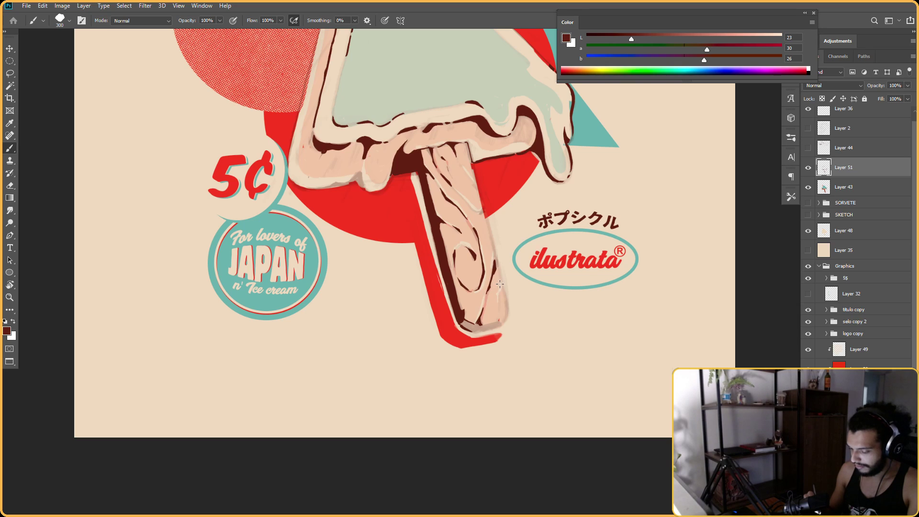
key("e")
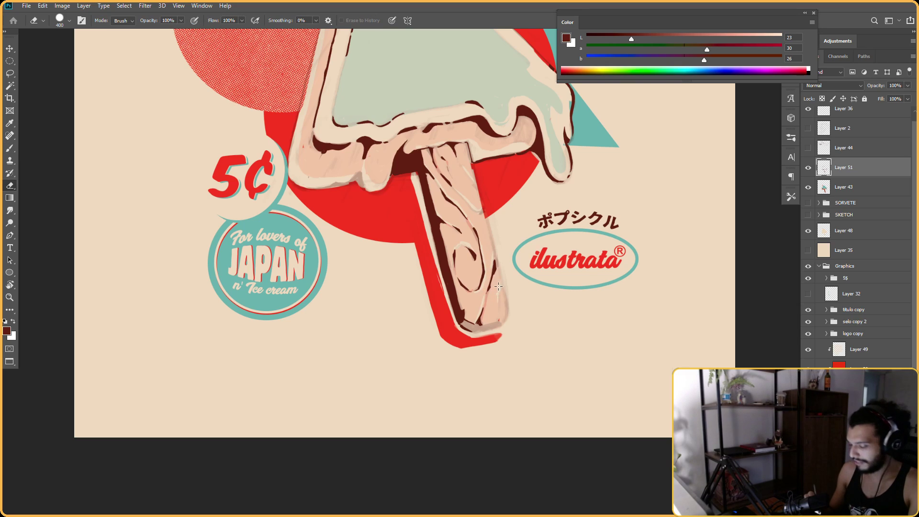
key("b")
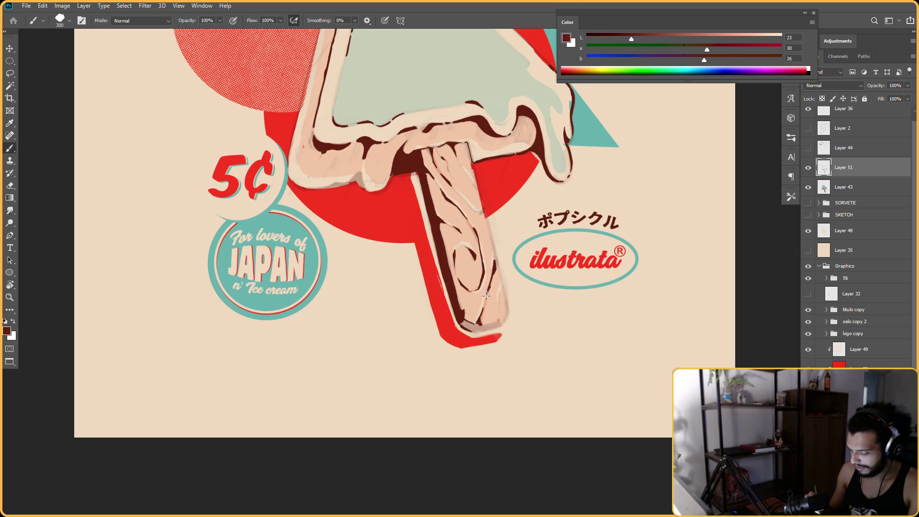
key("e")
key("b")
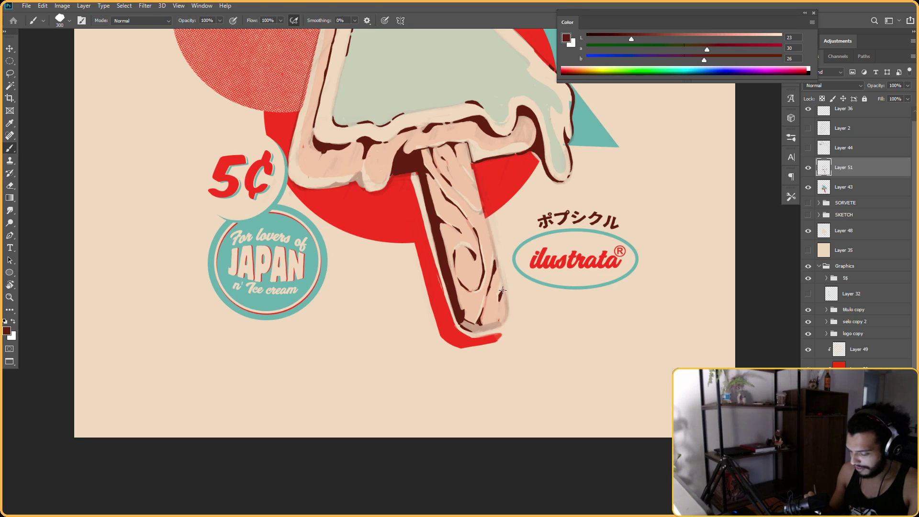
key("e")
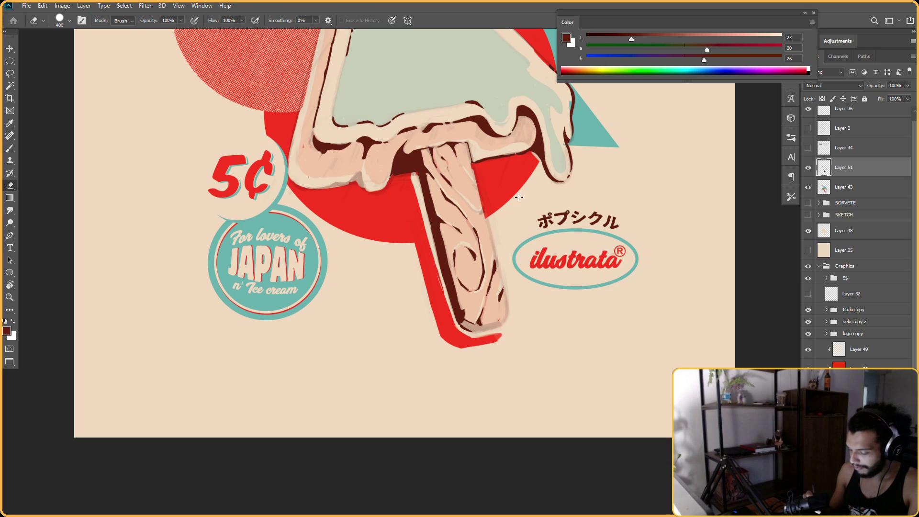
Ink the dark brown end of the long grain line where it meets the stick's right edge above the knot
left_click_drag(526, 240, 443, 320)
key("r")
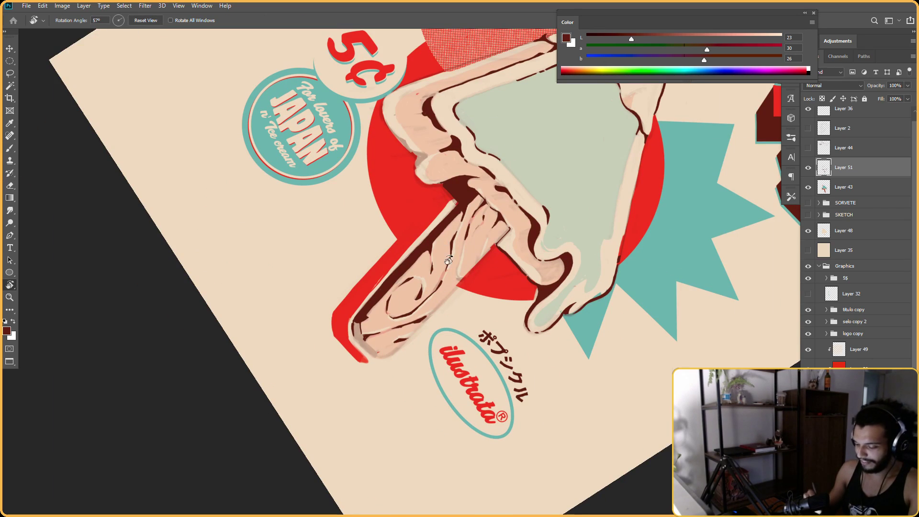
key("b")
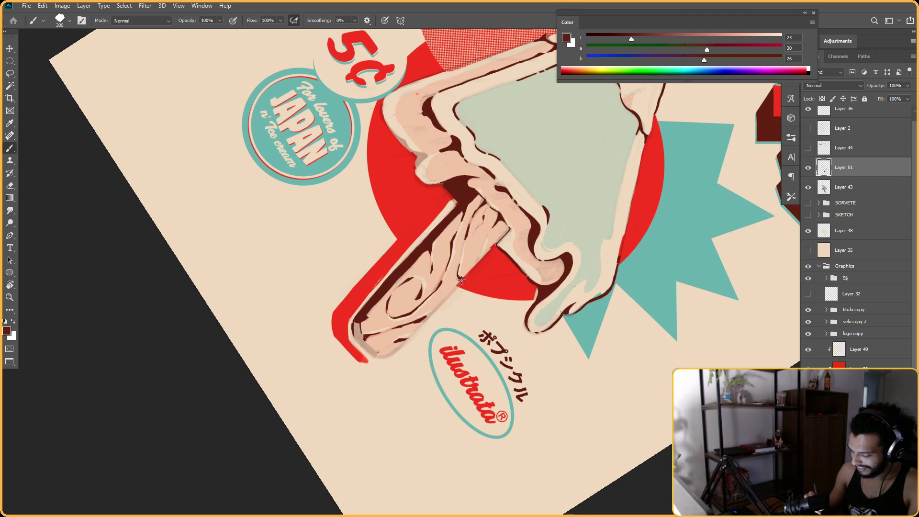
key("Escape")
key("e")
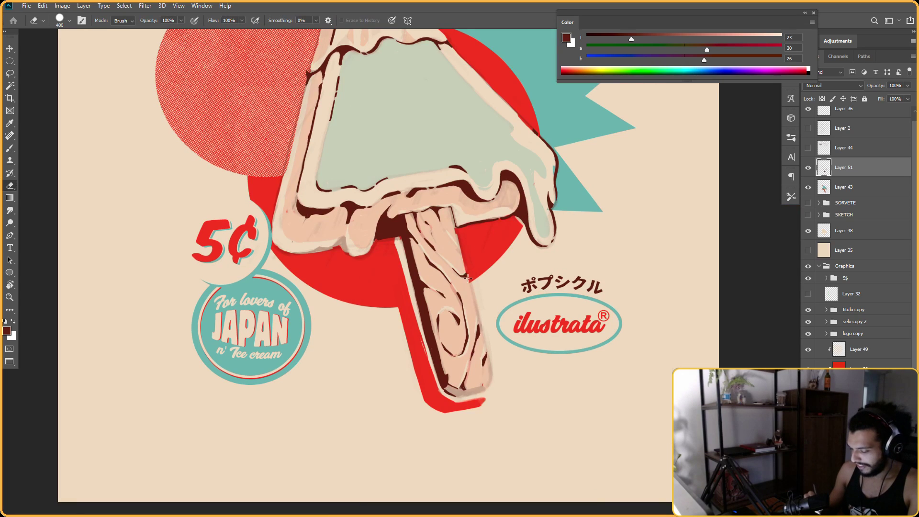
Refine the wood grain on the stick's upper right part just below the melted edge with brush and eraser
key("r")
left_click_drag(467, 210, 512, 215)
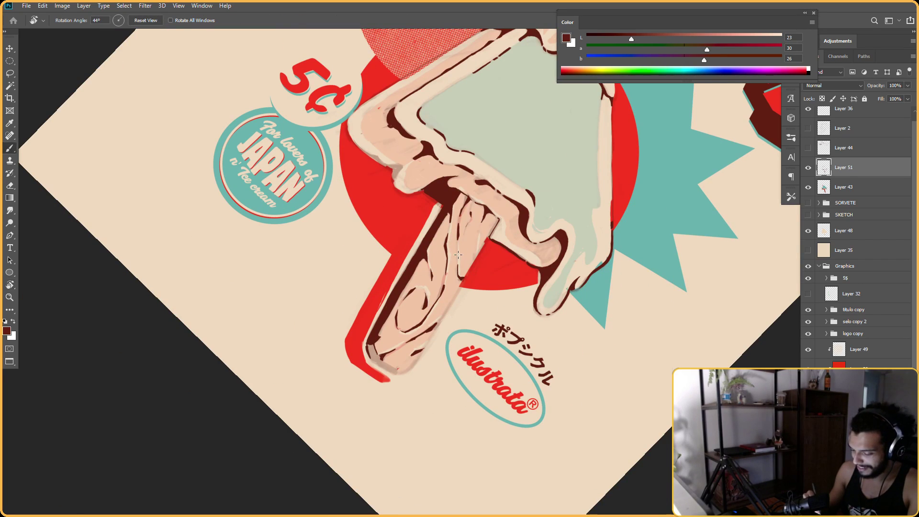
key("b")
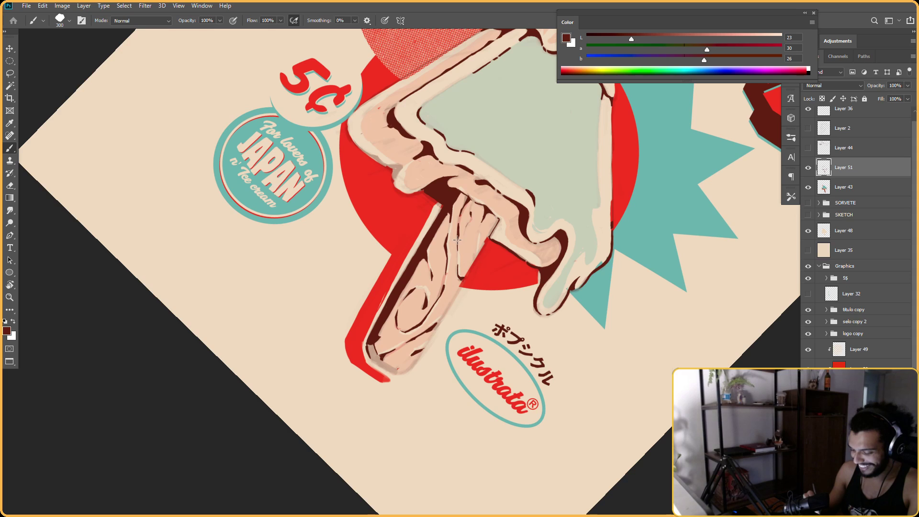
key("e")
key("b")
key("r")
left_click_drag(496, 207, 463, 226)
key("b")
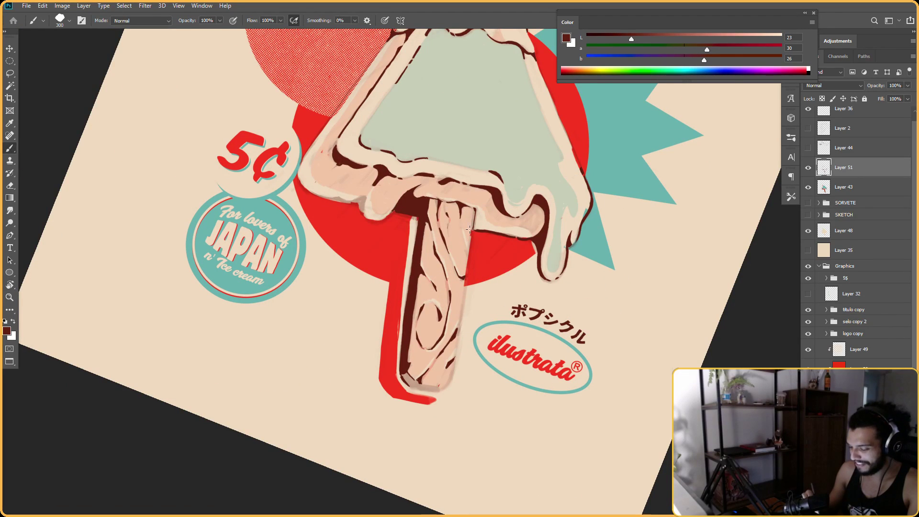
key("e")
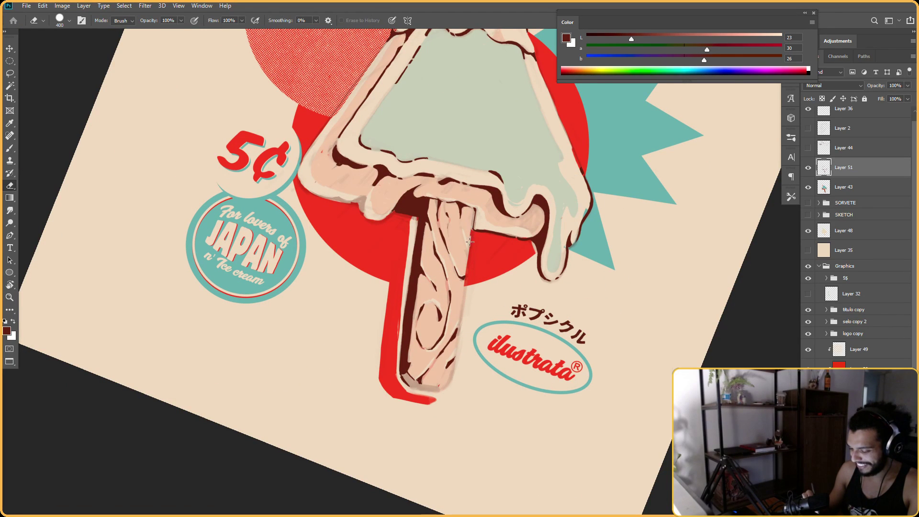
Ink a dark brown outline around the stick's rounded bottom end toward its right corner
key("r")
mouse_move(480, 201)
left_mouse_down()
mouse_move(364, 378)
mouse_move(316, 345)
mouse_move(522, 306)
left_mouse_up()
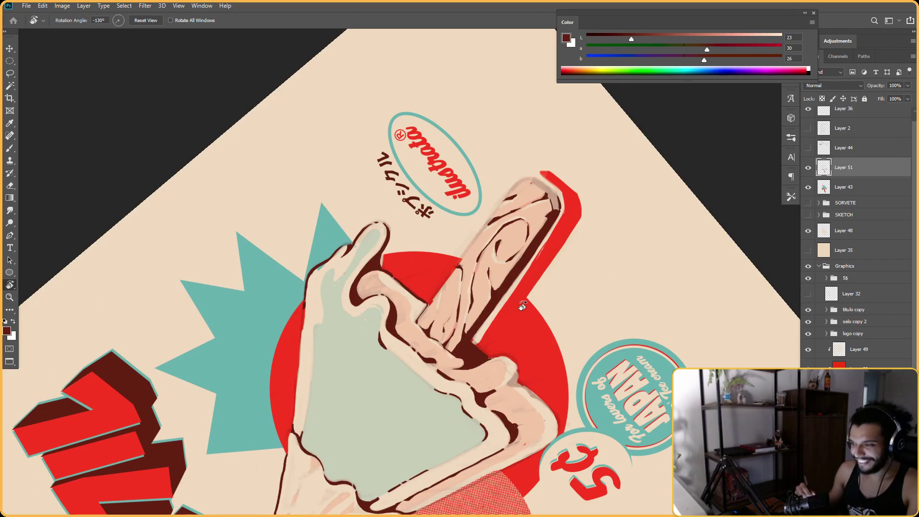
left_click_drag(619, 180, 543, 135)
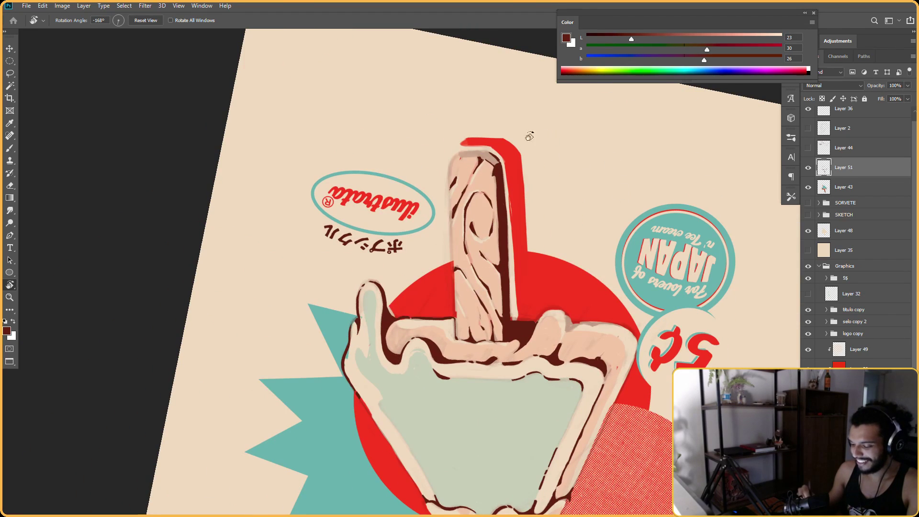
key("b")
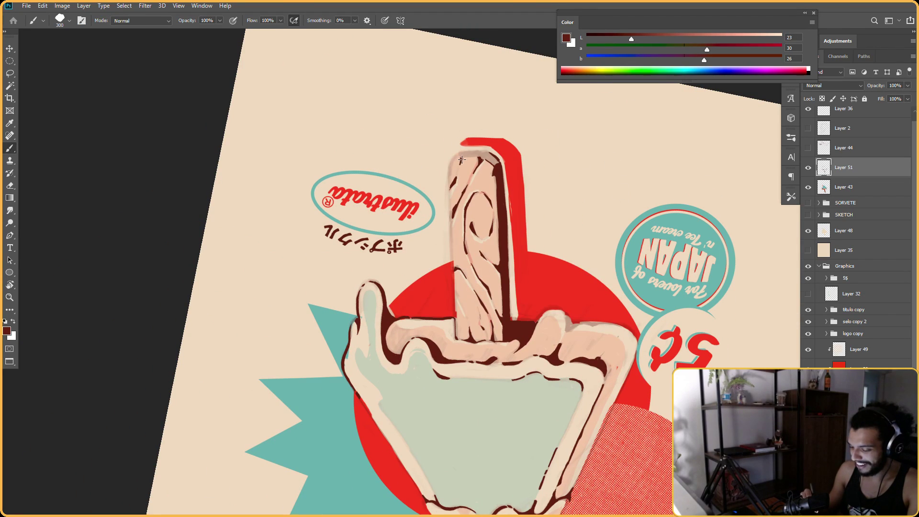
key("r")
left_click_drag(461, 160, 409, 183)
key("b")
left_click_drag(362, 216, 361, 209)
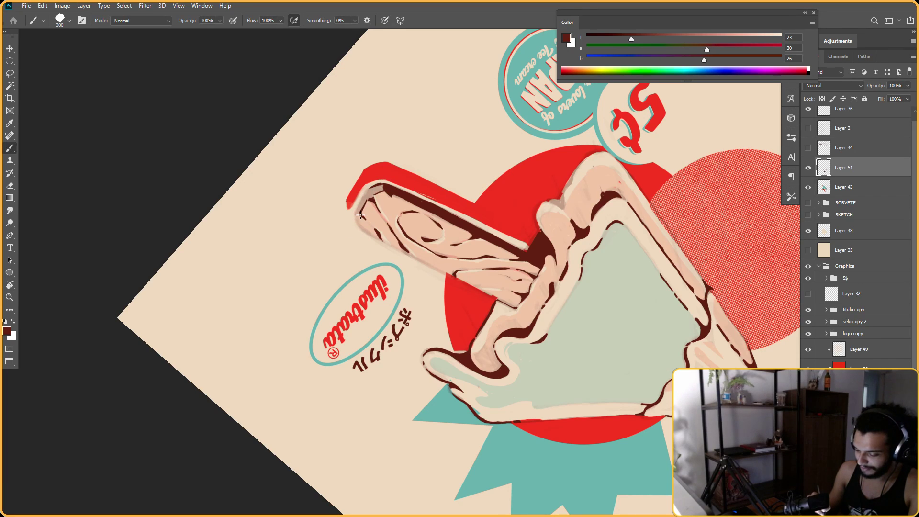
mouse_move(357, 212)
left_mouse_down()
mouse_move(368, 190)
mouse_move(344, 249)
left_mouse_up()
key("r")
key("b")
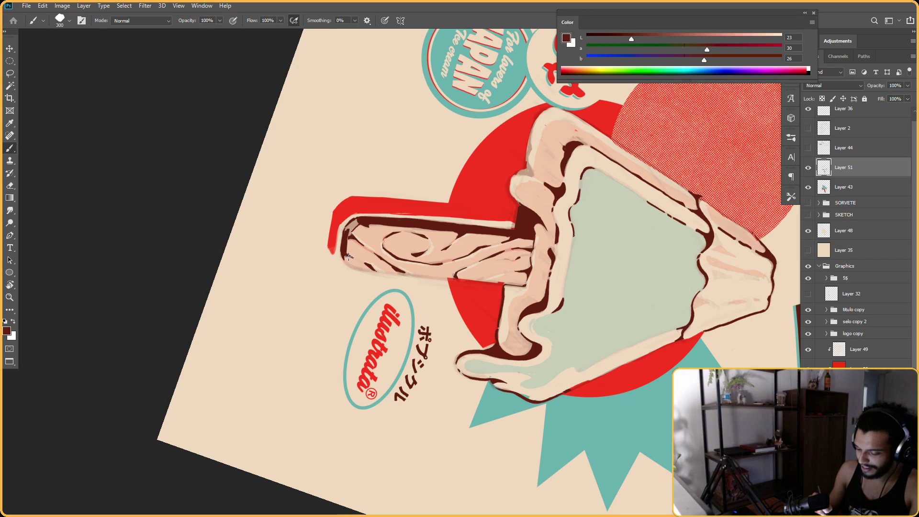
key("e")
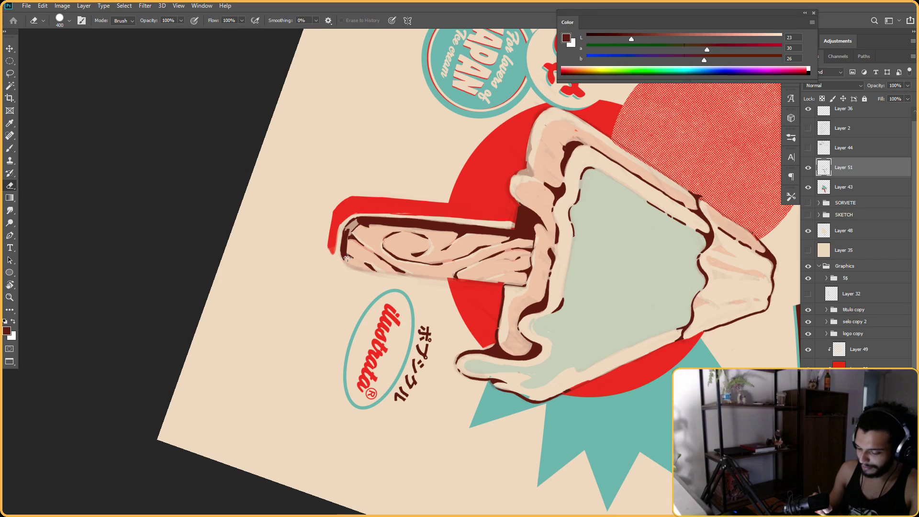
On Layer 51, ink and trim the dark brown outline across the stick's rounded bottom end toward its right corner
key("r")
left_click_drag(348, 258, 420, 113)
key("b")
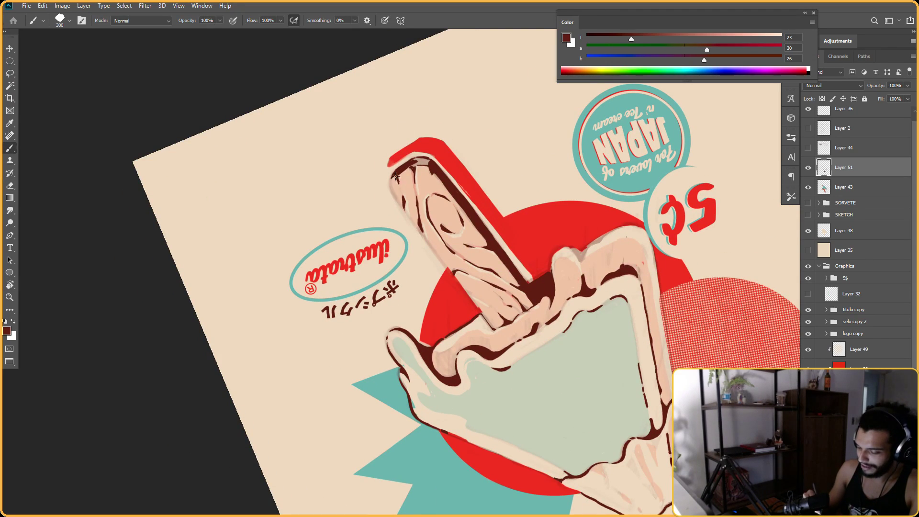
key("e")
key("r")
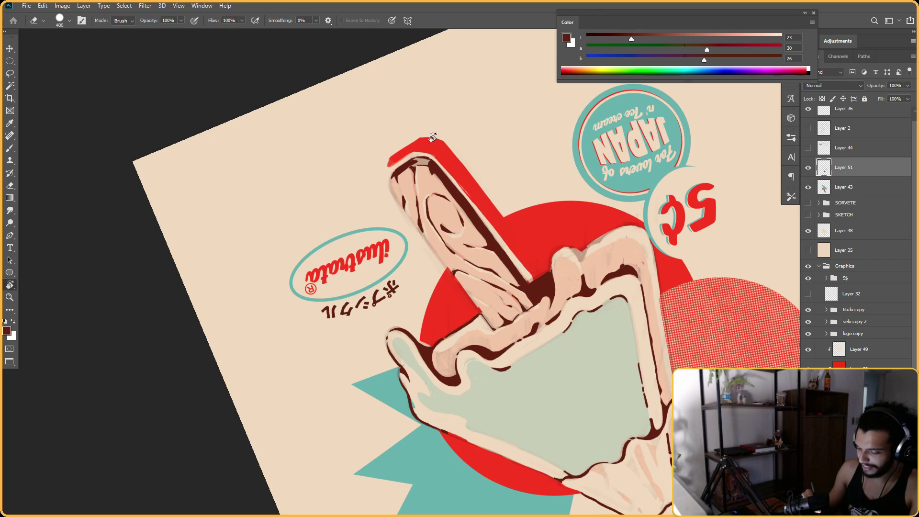
left_click_drag(396, 180, 354, 234)
key("b")
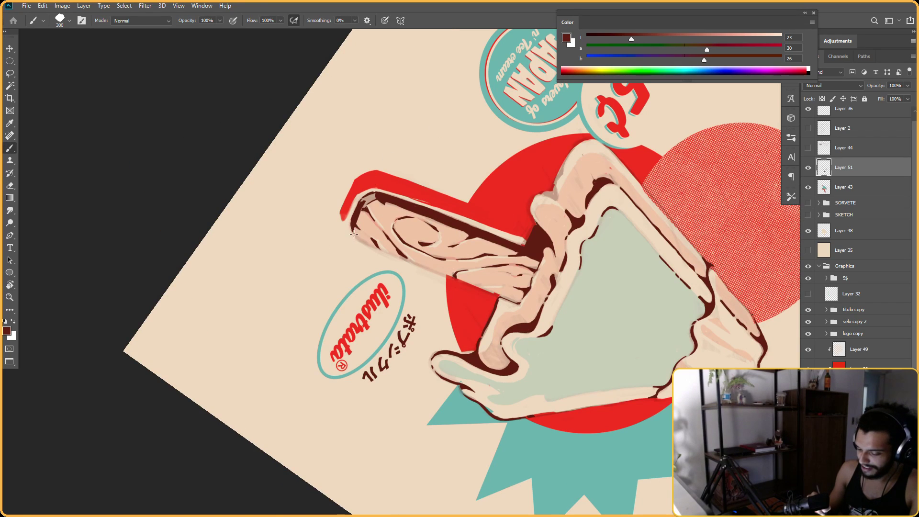
key("e")
key("b")
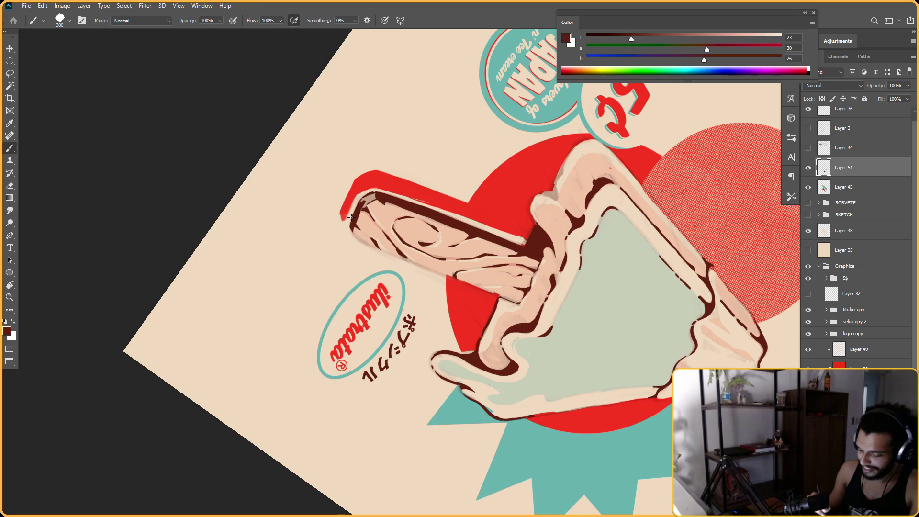
Thicken the dark brown outline around the stick's bottom left corner and clean up its edge with brush and eraser
key("e")
key("b")
key("r")
left_click_drag(392, 170, 354, 209)
key("b")
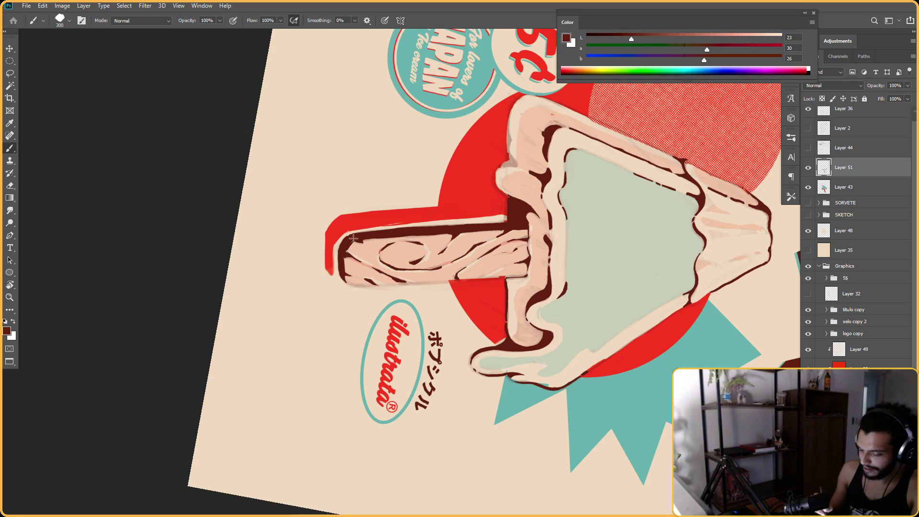
key("r")
key("Escape")
left_click_drag(327, 251, 369, 206)
key("e")
key("b")
key("e")
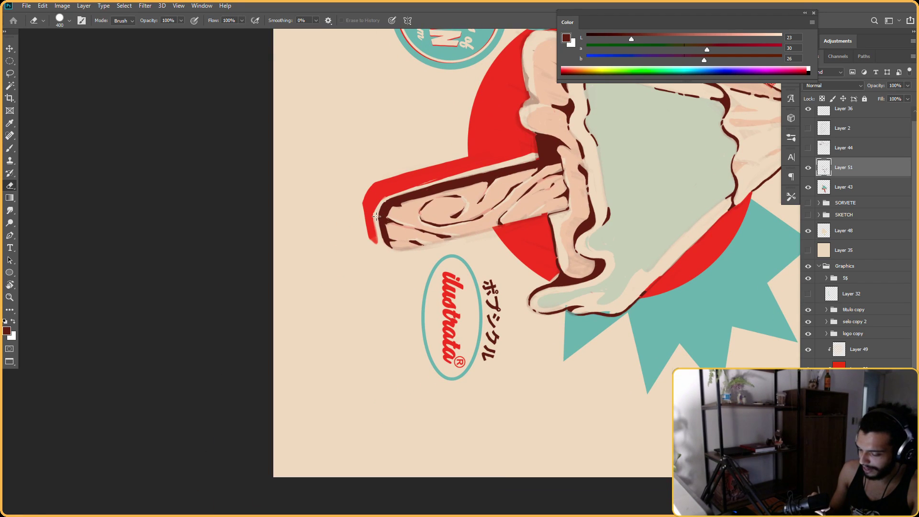
key("b")
Paint a short dark brown fold line in the lower left part of the melted edge and refine it
left_click_drag(594, 186, 519, 238)
key("Escape")
key("r")
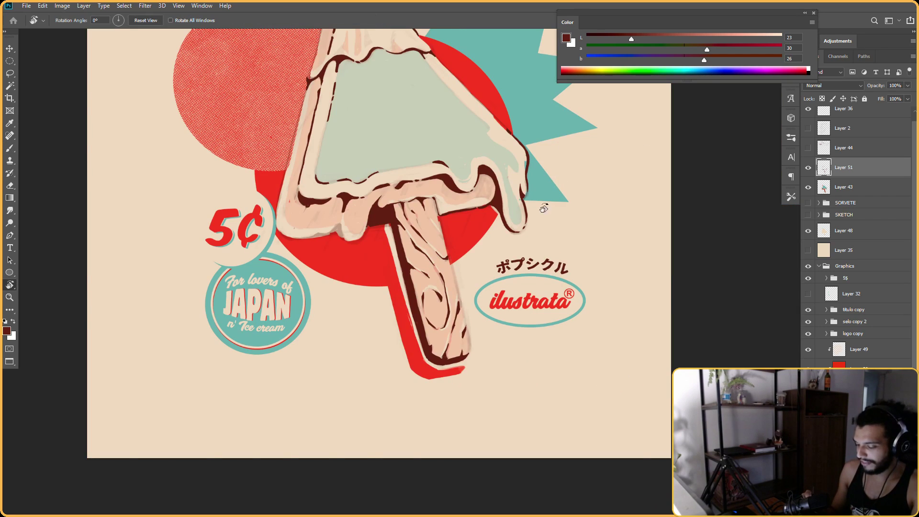
left_click_drag(544, 208, 553, 189)
left_click_drag(521, 145, 581, 203)
key("Escape")
left_click_drag(505, 196, 478, 201)
left_click_drag(484, 164, 454, 158)
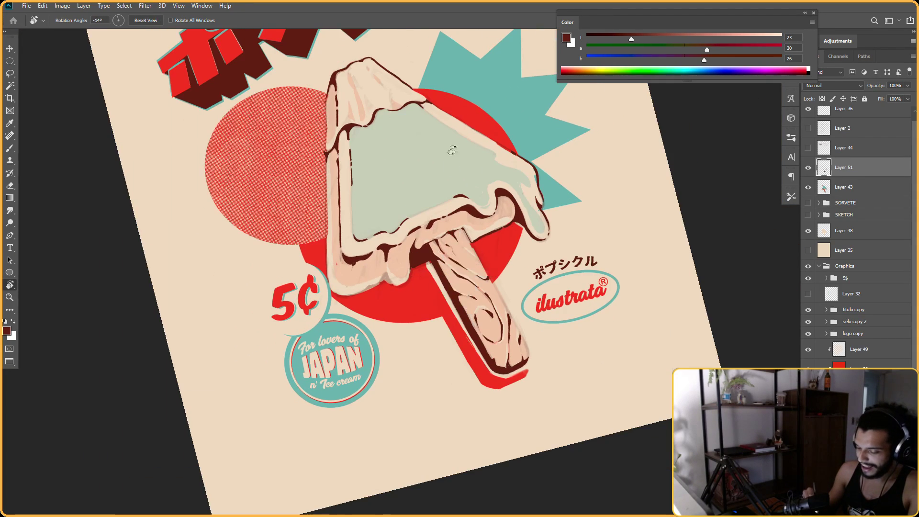
key("b")
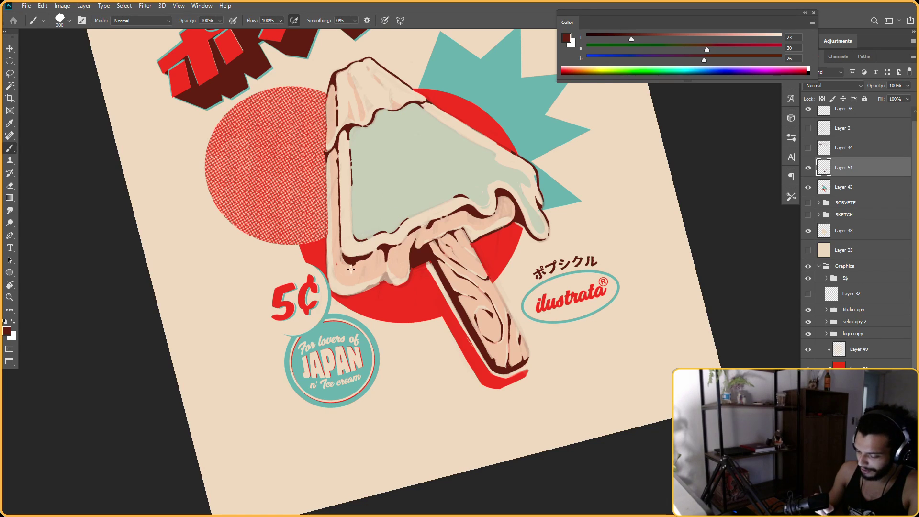
left_click_drag(349, 277, 352, 263)
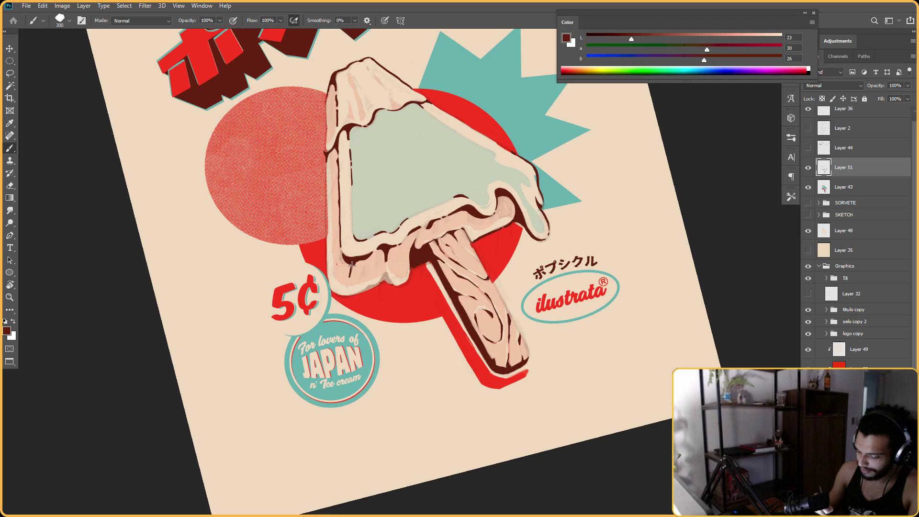
key("e")
key("b")
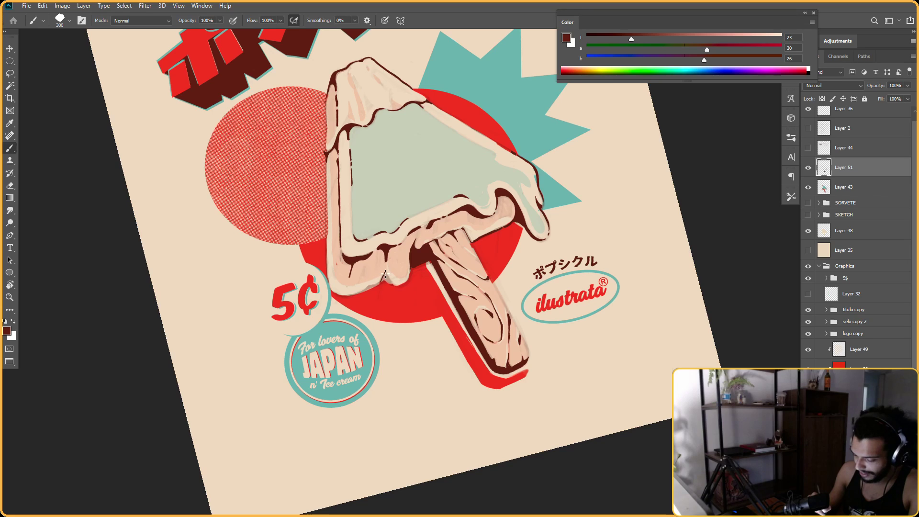
Ink and trim a dark brown notch where the rounded drip meets the melted bottom edge to its left
key("r")
left_click_drag(398, 275, 427, 196)
scroll(433, 196, "up", 1)
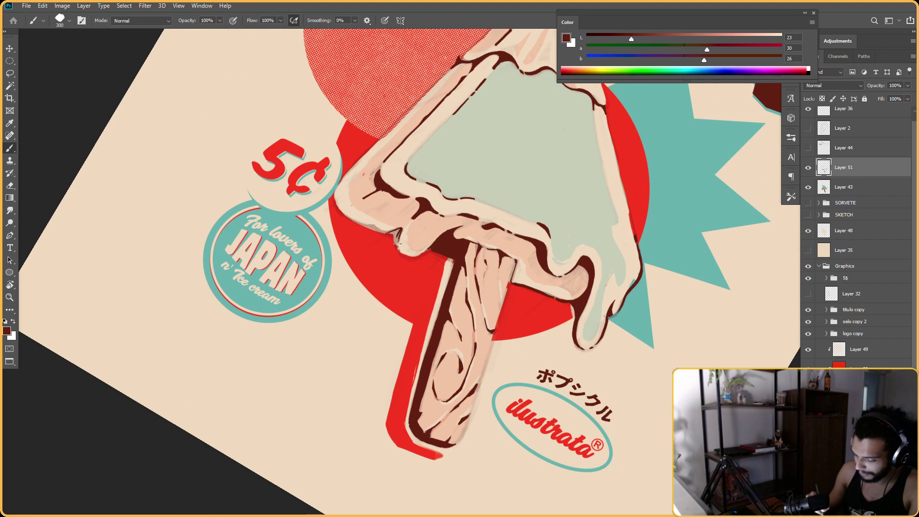
key("r")
mouse_move(533, 206)
left_mouse_down()
mouse_move(519, 173)
mouse_move(433, 173)
left_mouse_up()
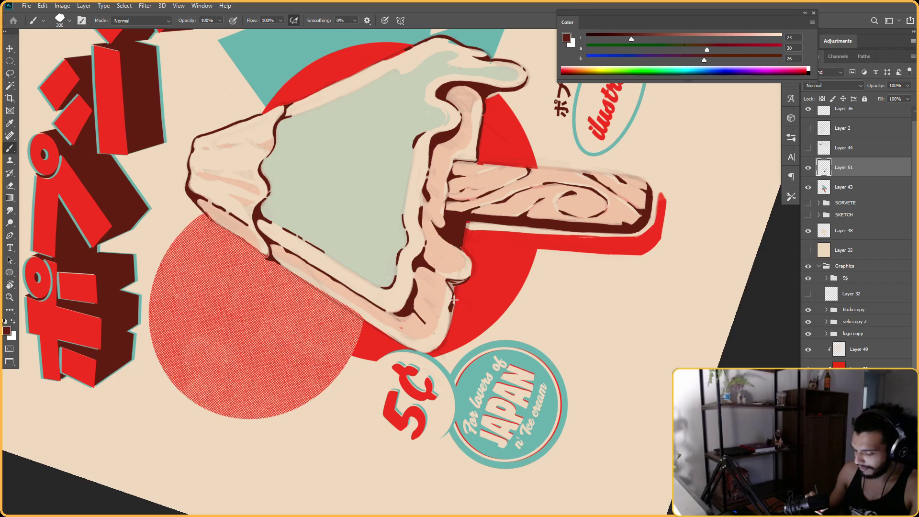
key("e")
key("b")
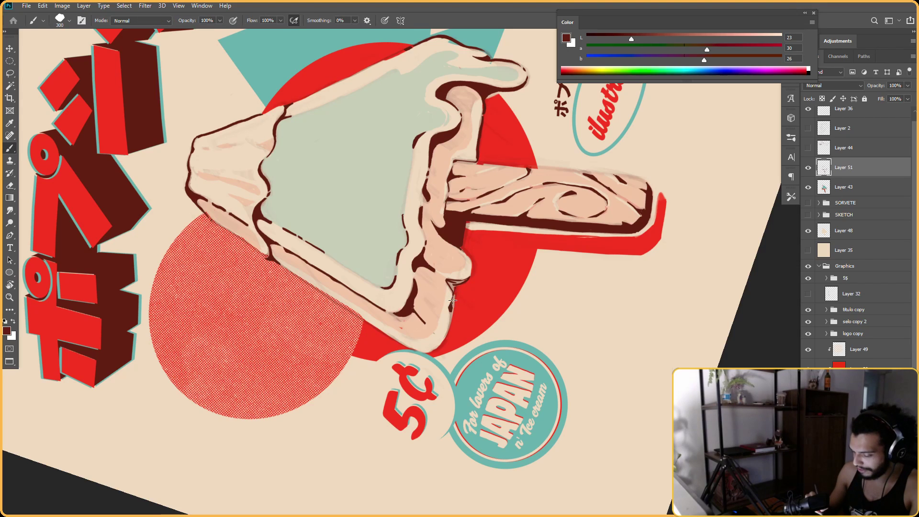
key("Escape")
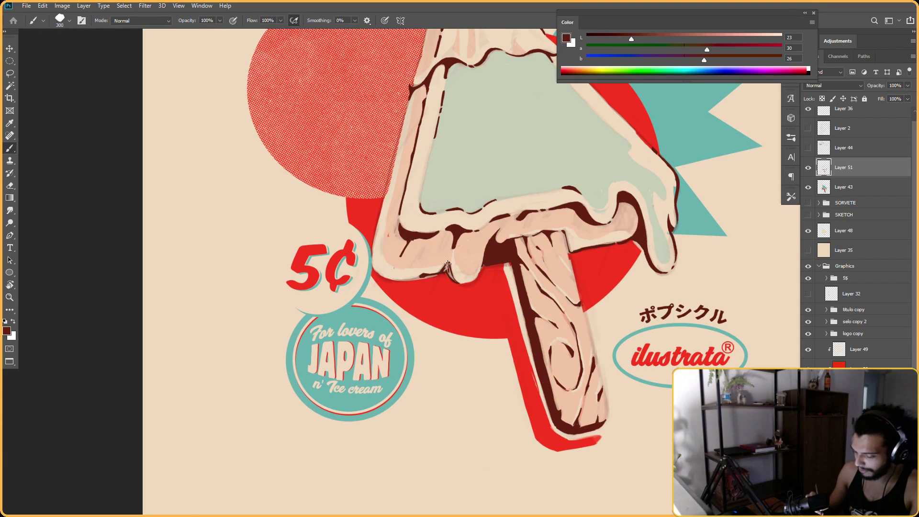
Thicken and taper the dark brown outline along the melted bottom edge from the drip's notch toward the popsicle's left corner
key("r")
left_click_drag(454, 272, 450, 267)
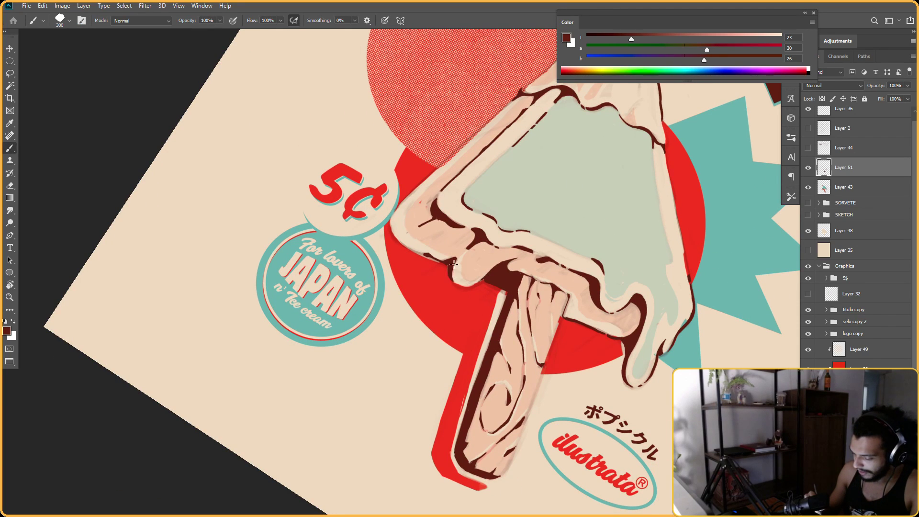
key("r")
left_click_drag(585, 195, 472, 260)
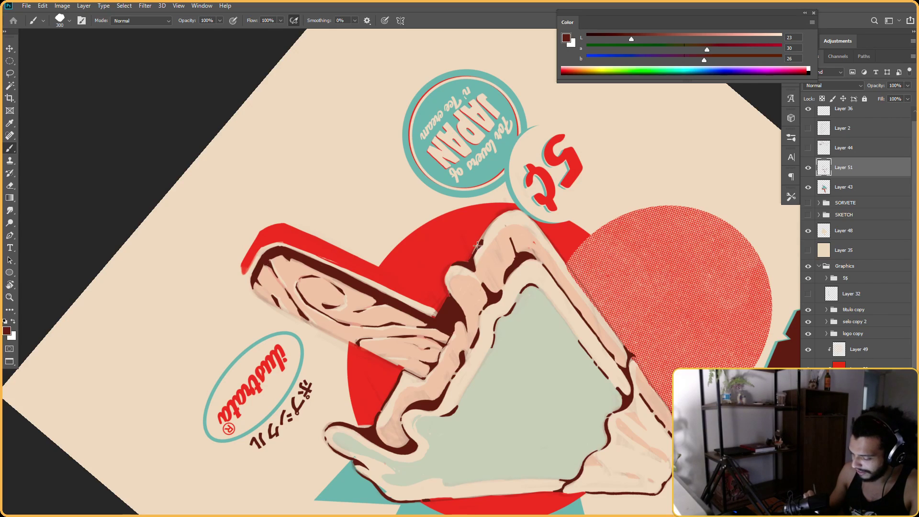
key("e")
key("b")
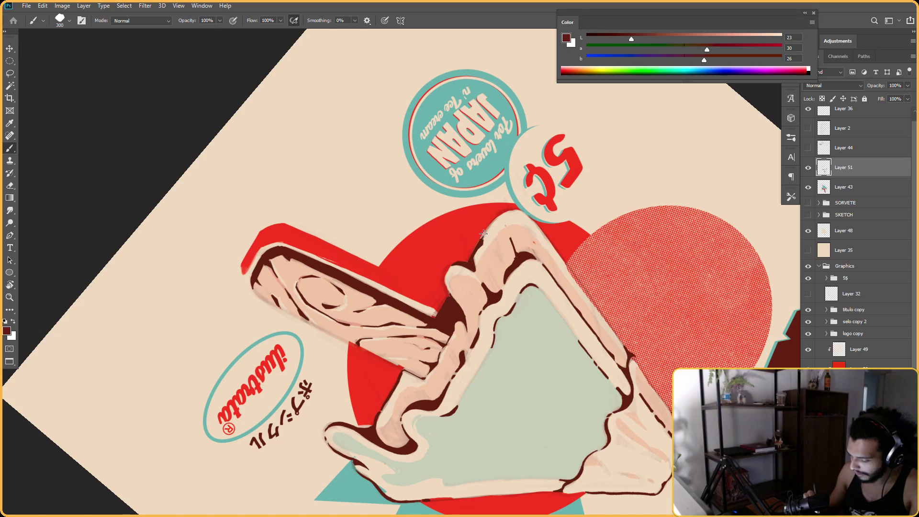
key("r")
mouse_move(485, 232)
left_mouse_down()
mouse_move(507, 268)
mouse_move(513, 311)
mouse_move(497, 327)
mouse_move(512, 314)
left_mouse_up()
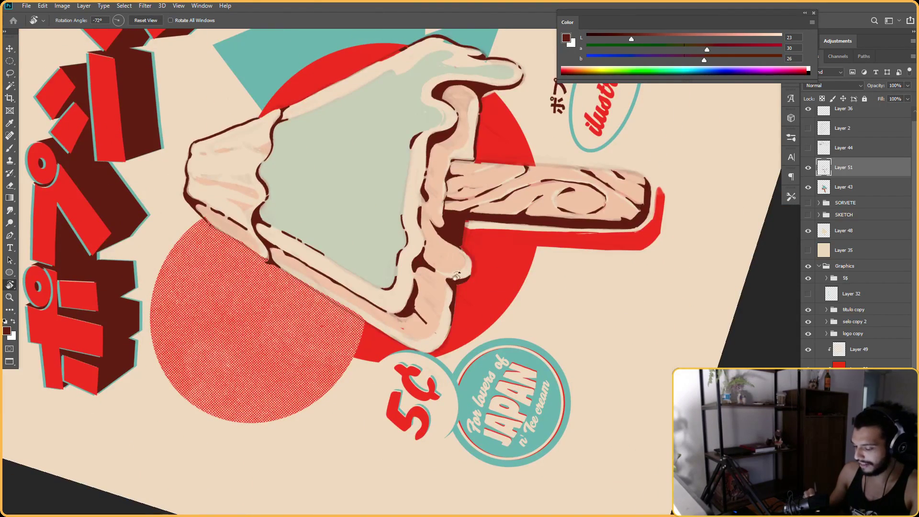
key("e")
key("b")
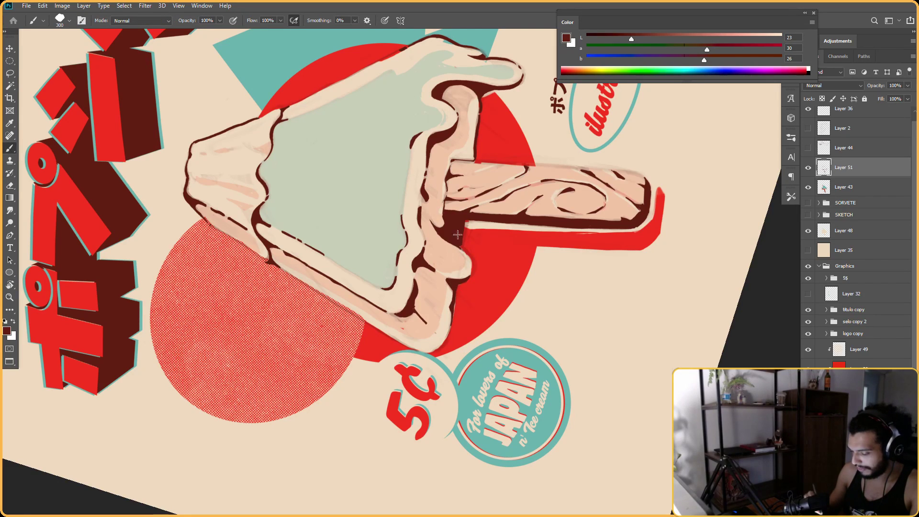
Extend the dark brown shadow fold in the melted edge down toward the notch beside the rounded drip
key("r")
mouse_move(526, 206)
left_mouse_down()
mouse_move(493, 209)
mouse_move(544, 302)
mouse_move(528, 224)
mouse_move(488, 177)
left_mouse_up()
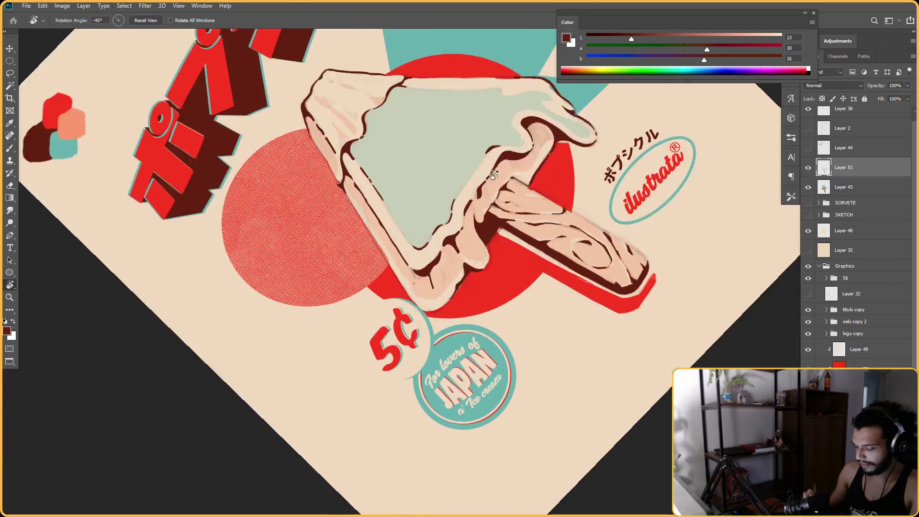
key("b")
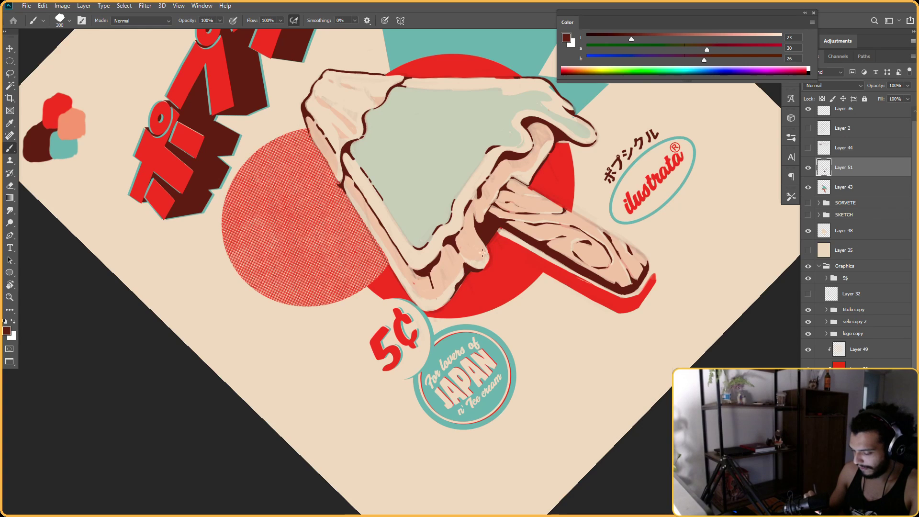
key("r")
left_click_drag(479, 258, 462, 262)
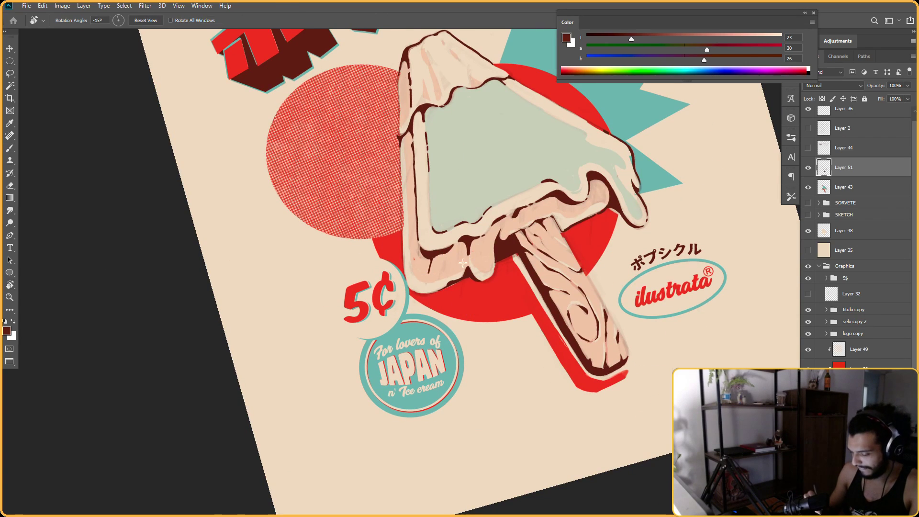
key("b")
Ink a dark brown outline at the popsicle's lower left corner beside the 5¢ badge and trim it with the eraser
key("ctrl+0")
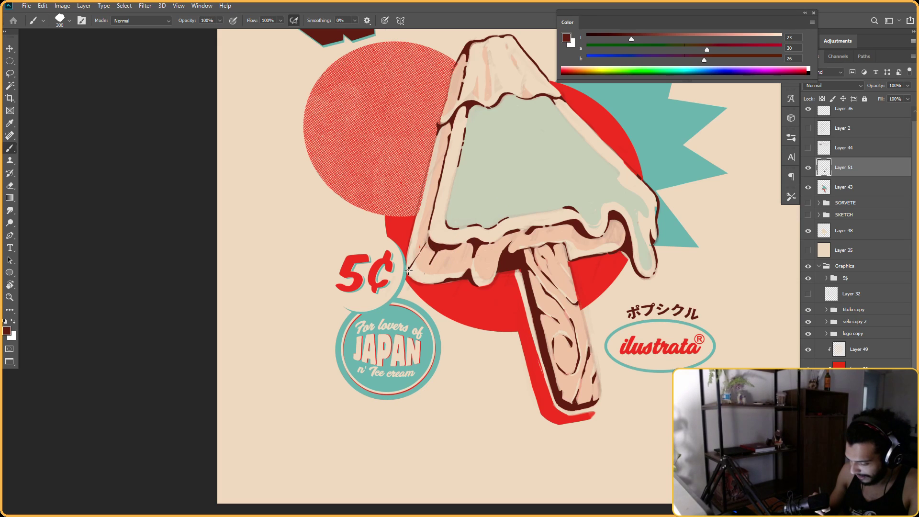
key("r")
mouse_move(433, 228)
left_mouse_down()
mouse_move(478, 249)
mouse_move(417, 263)
left_mouse_up()
key("e")
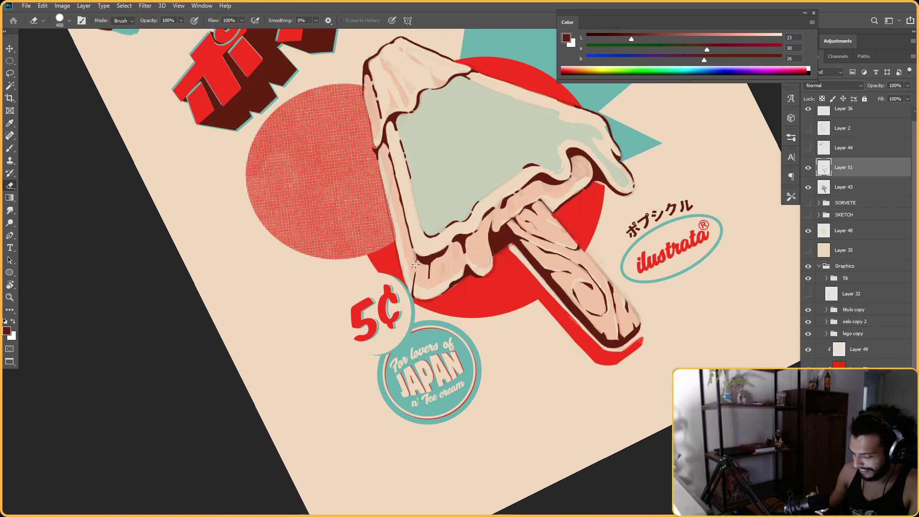
key("b")
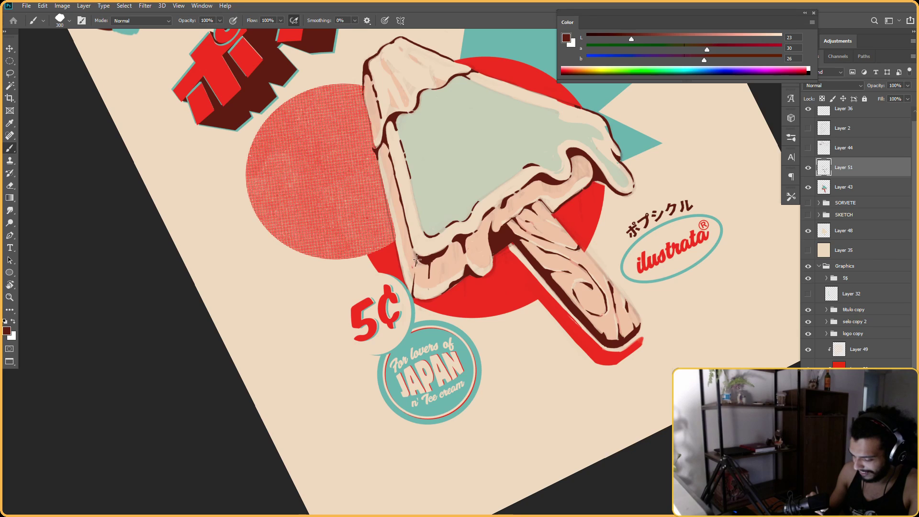
key("e")
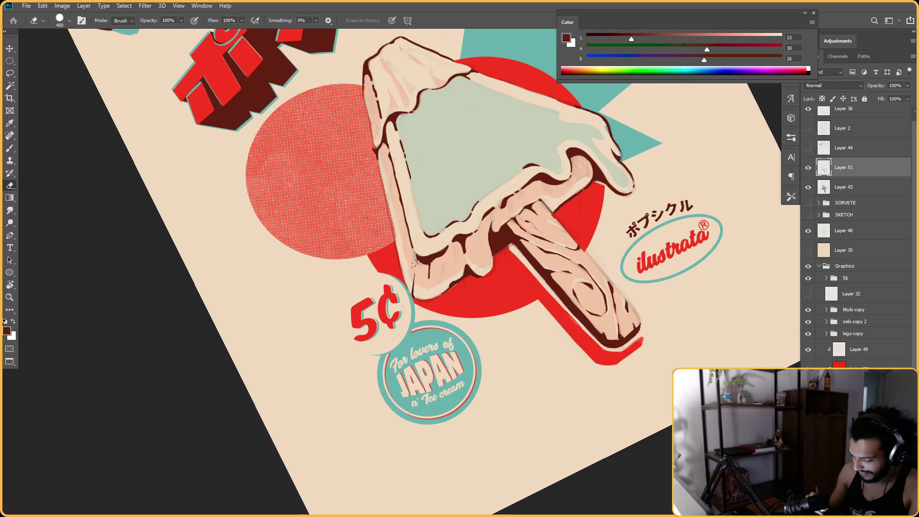
key("b")
Refine the thin dark brown line along the popsicle's left side just above the lower left corner
key("r")
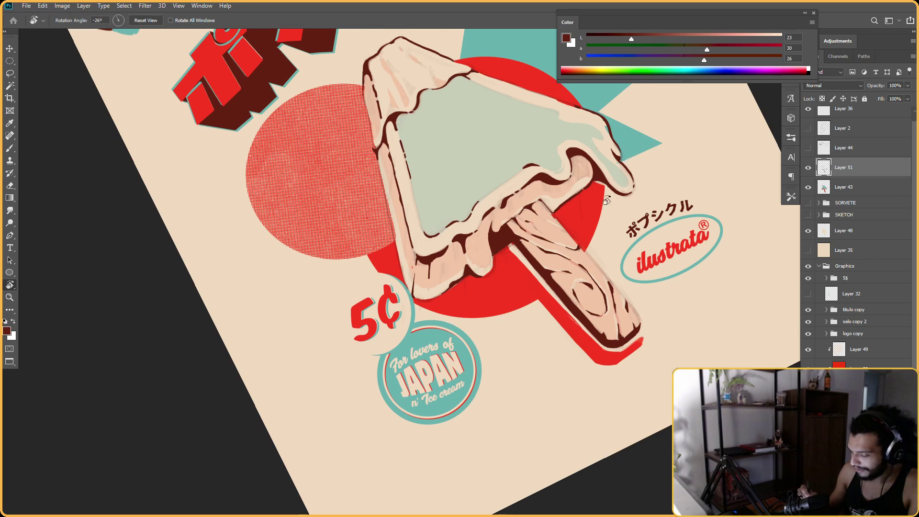
left_click_drag(416, 264, 414, 272)
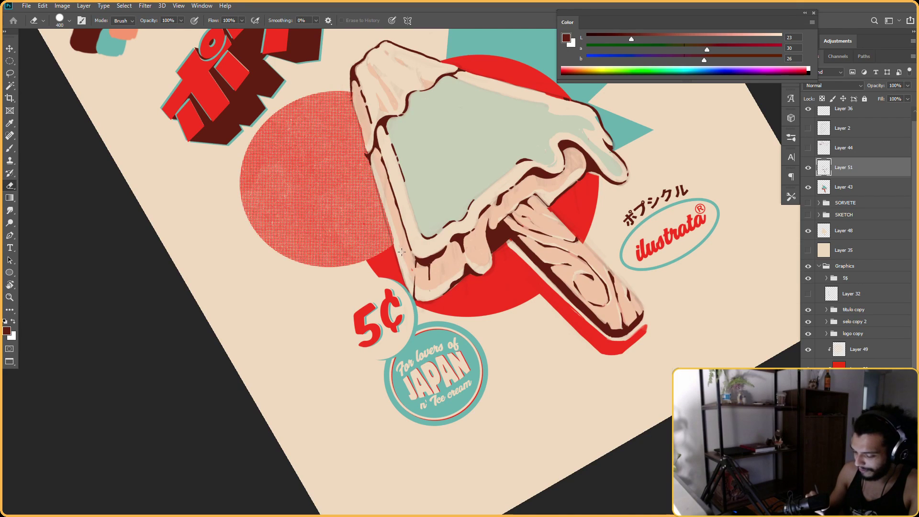
key("b")
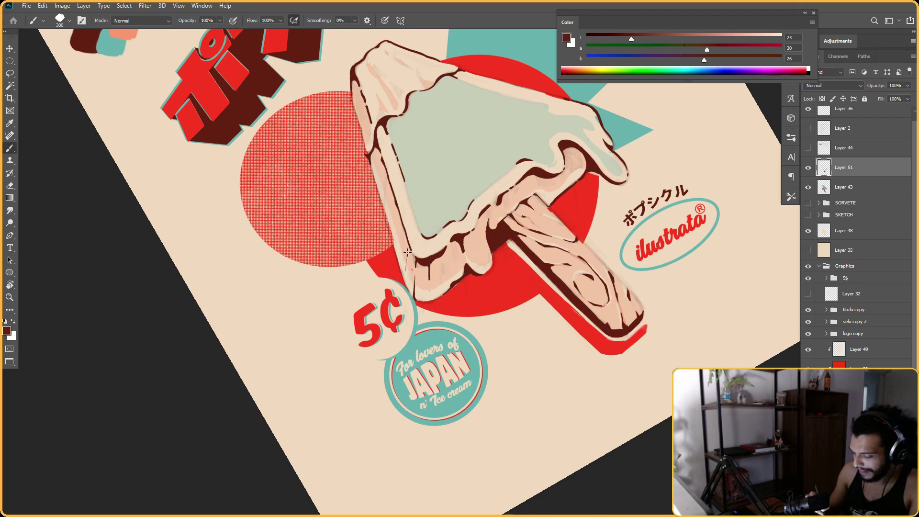
key("r")
left_click_drag(602, 271, 591, 330)
key("b")
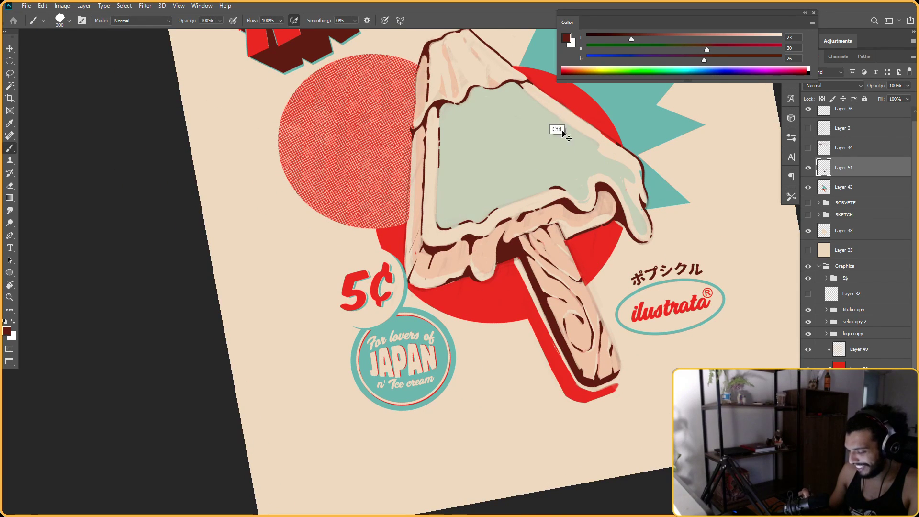
left_click_drag(566, 221, 545, 225)
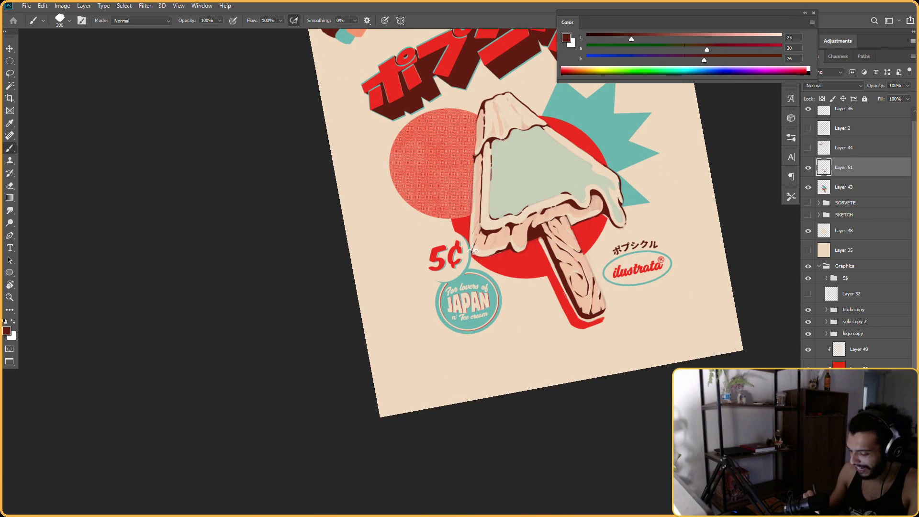
key("e")
Toggle the 5¢ badge group's visibility off and on to identify it, and select that group inside Graphics
key("Escape")
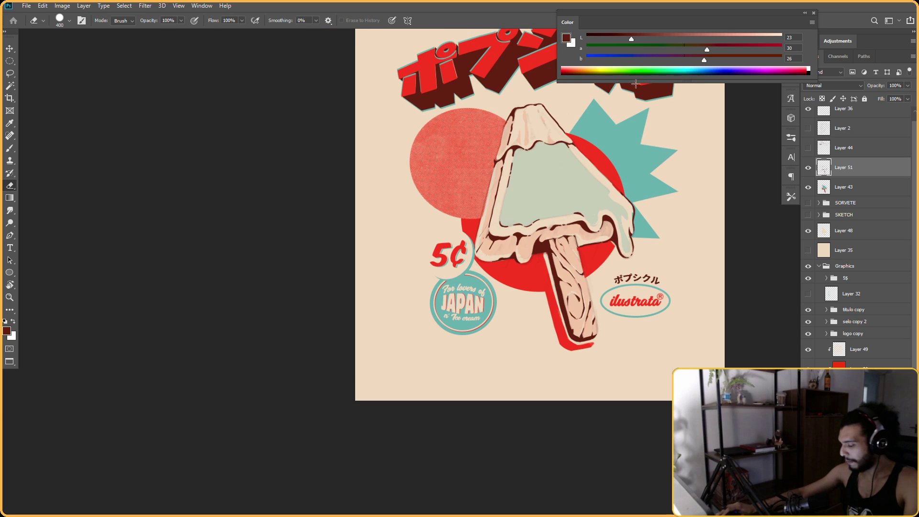
left_click_drag(522, 259, 515, 260)
left_click_drag(515, 259, 543, 252)
key("r")
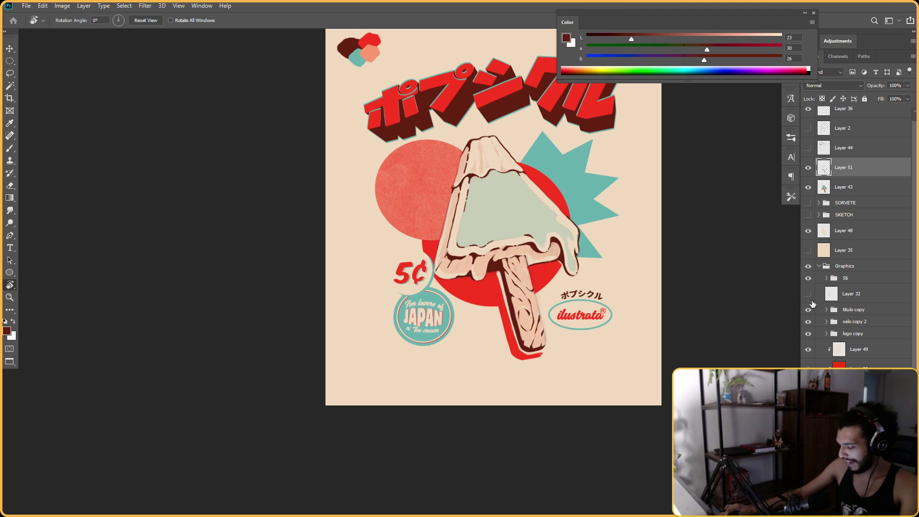
left_click(808, 278)
left_click(808, 278)
left_click(846, 282)
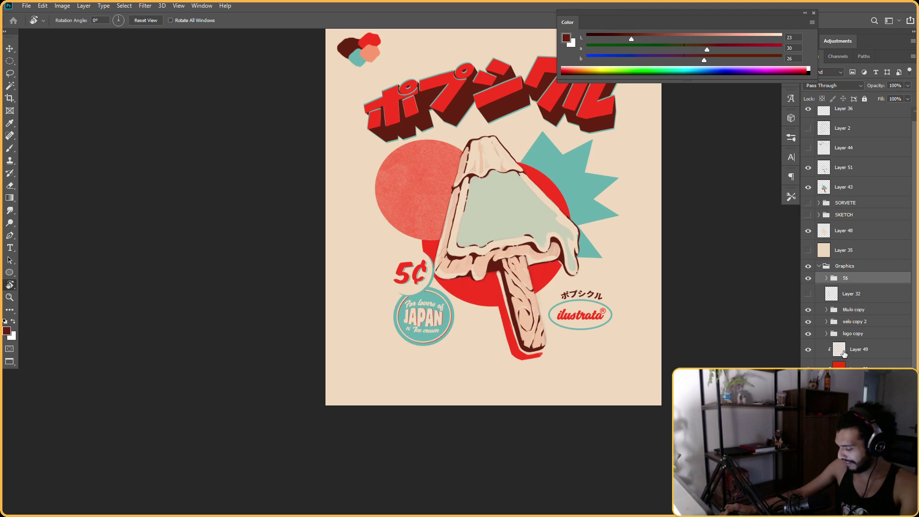
Add the selo copy 2 group to the selected 5¢ group and move both badges slightly left and up, away from the popsicle's corner
left_click(808, 310)
left_click(808, 312)
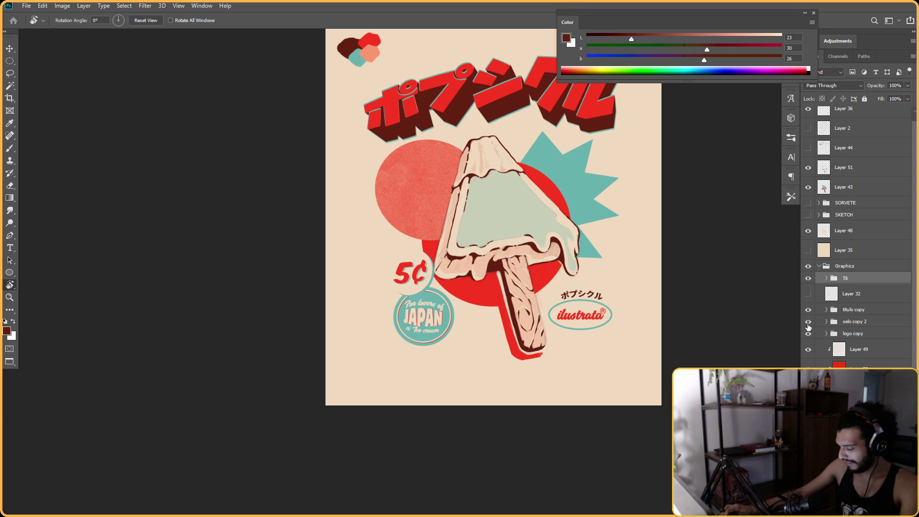
left_click(808, 322)
left_click(851, 322)
key("v")
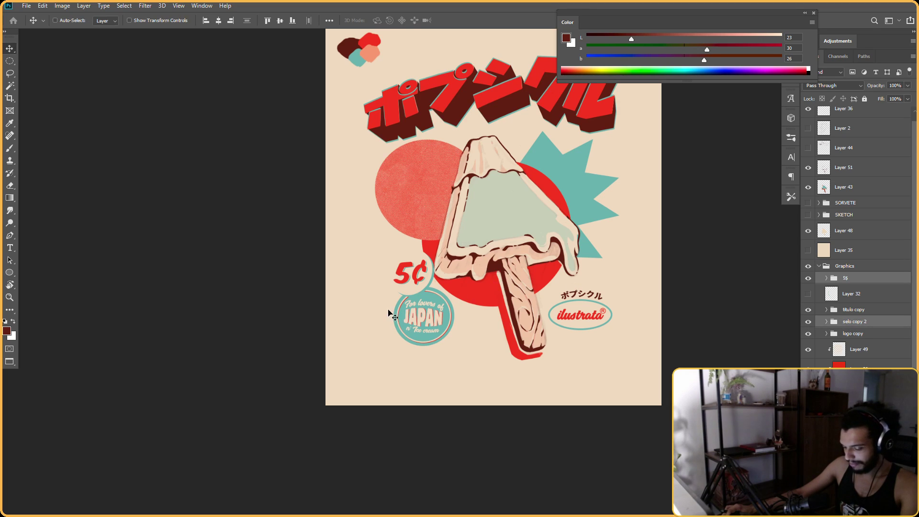
left_click_drag(400, 312, 405, 302)
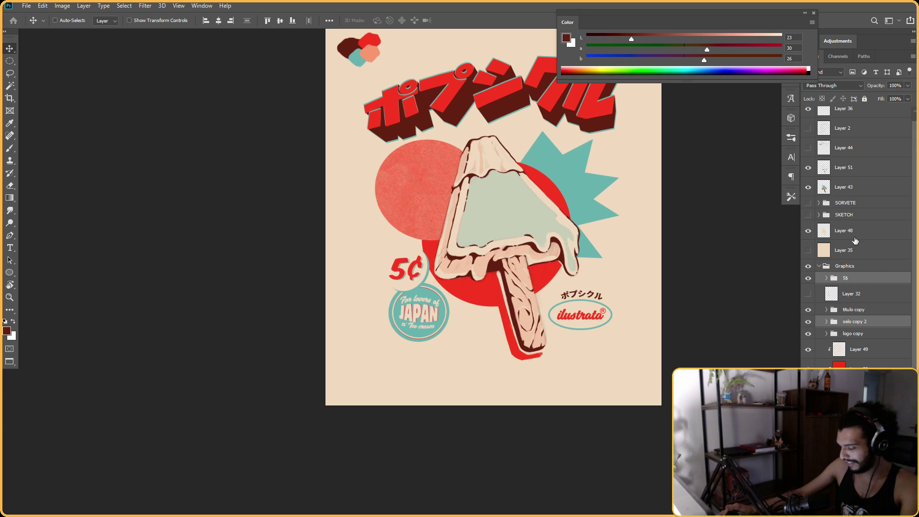
Select Layer 51 and refine the short dark brown fold stroke inside the popsicle's lower left corner with brush and eraser
left_click(840, 174)
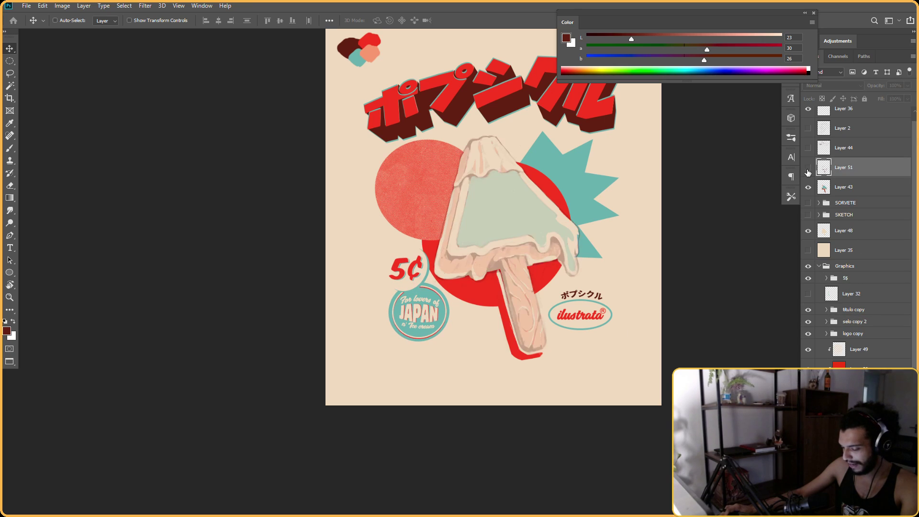
key("b")
scroll(444, 265, "up", 1)
key("r")
left_click_drag(550, 180, 454, 207)
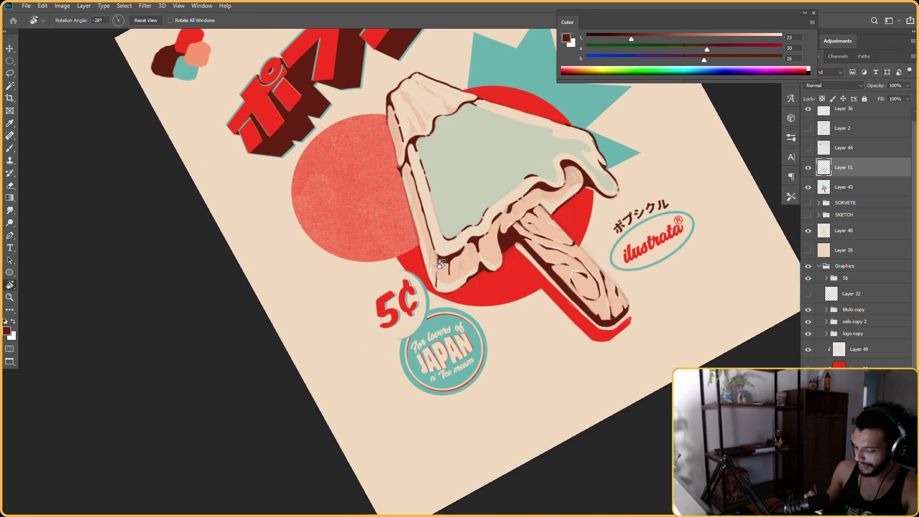
key("e")
key("b")
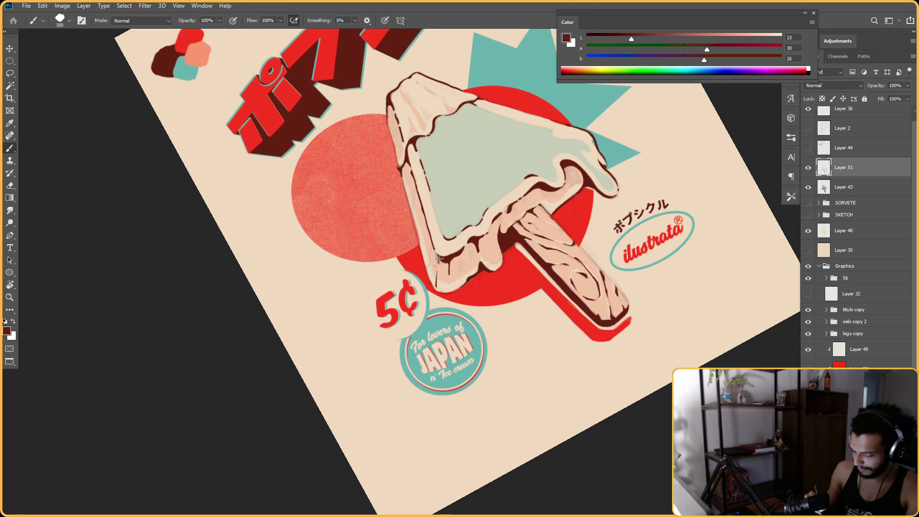
key("e")
key("r")
mouse_move(455, 161)
left_mouse_down()
mouse_move(522, 181)
mouse_move(570, 272)
mouse_move(481, 164)
left_mouse_up()
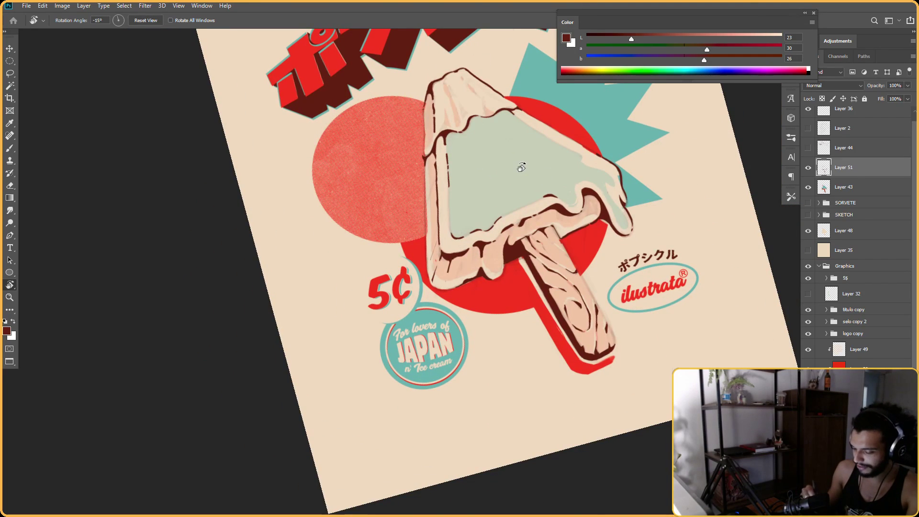
key("b")
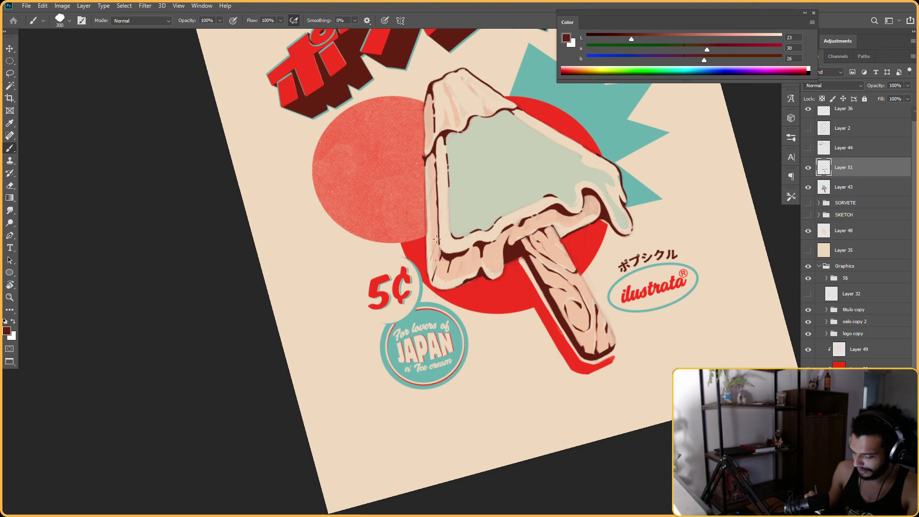
key("e")
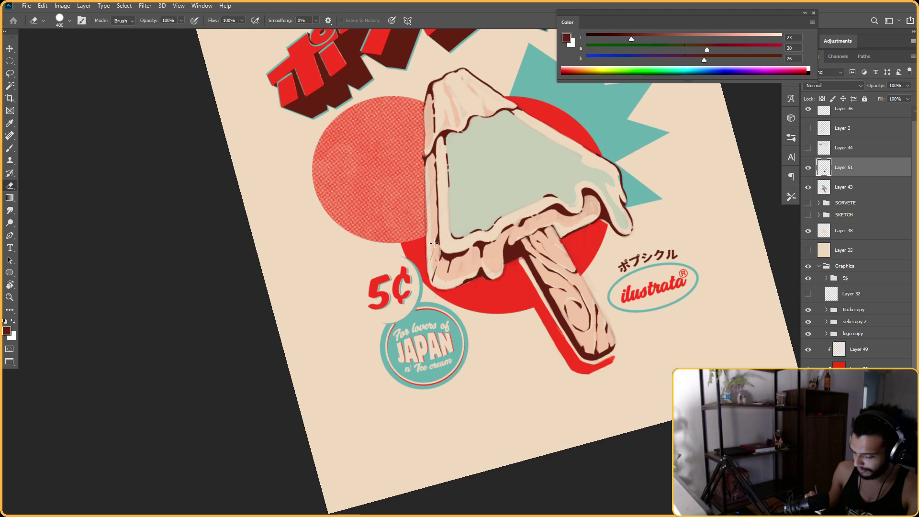
Ink thin dark brown creases across the lower left corner's melted edge and trim them with the eraser
key("b")
key("r")
left_click_drag(438, 226, 468, 222)
key("b")
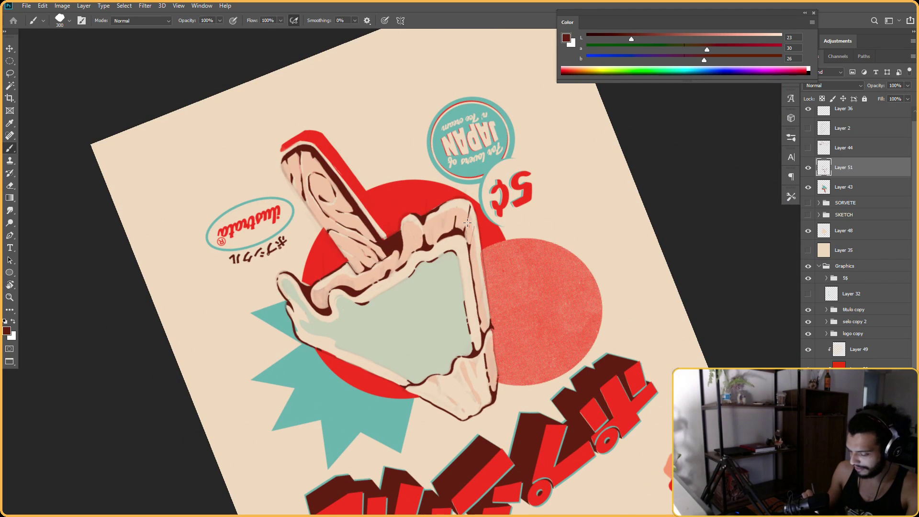
key("e")
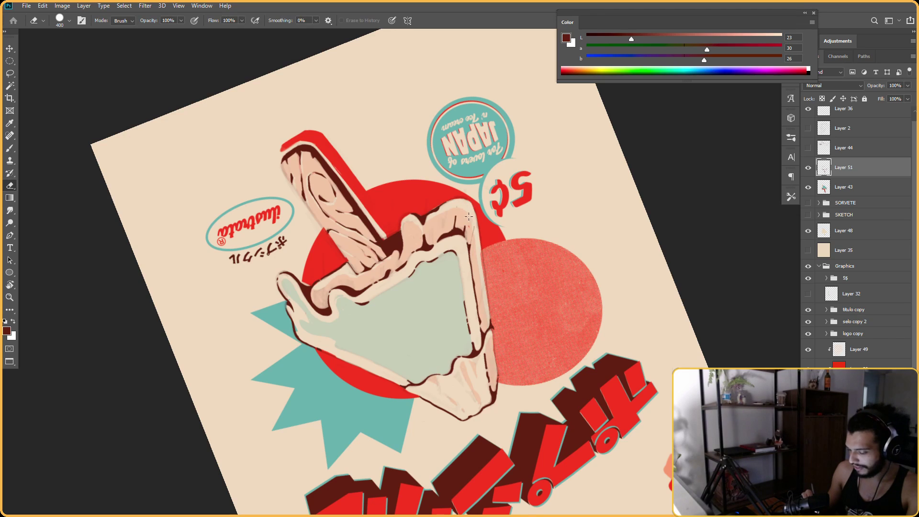
key("b")
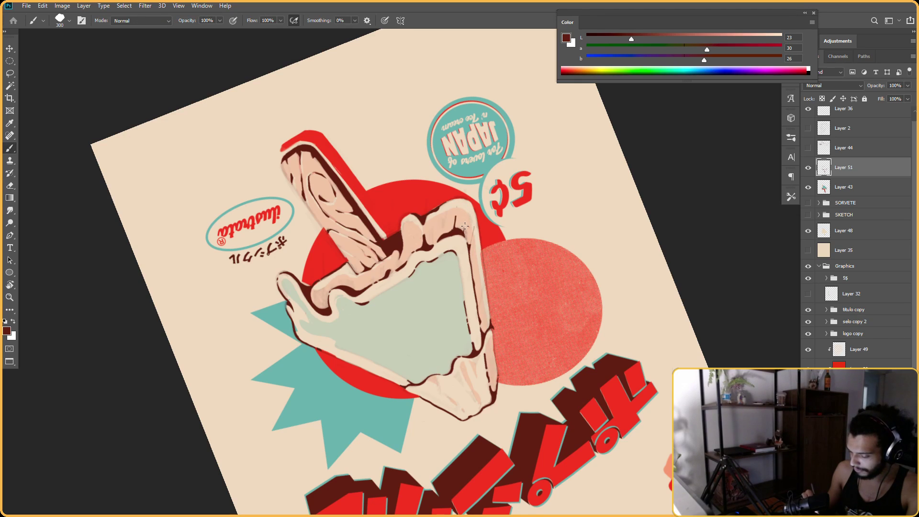
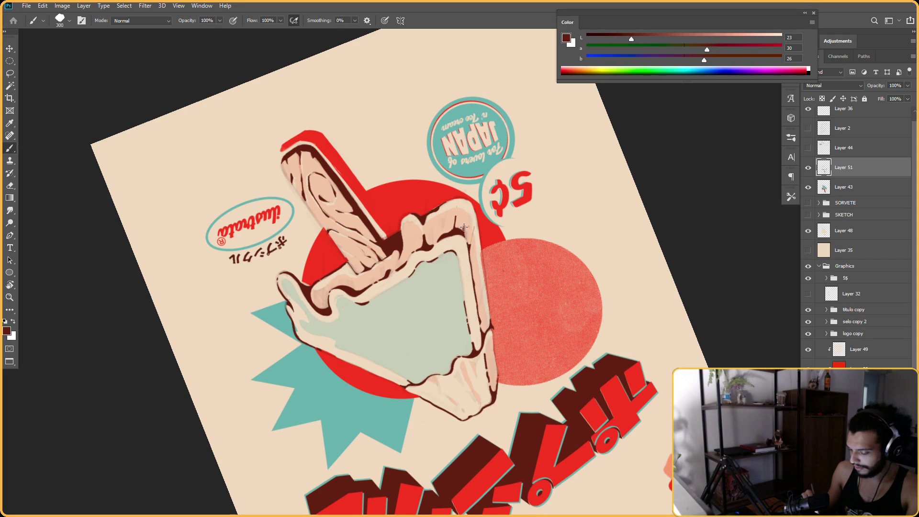
key("e")
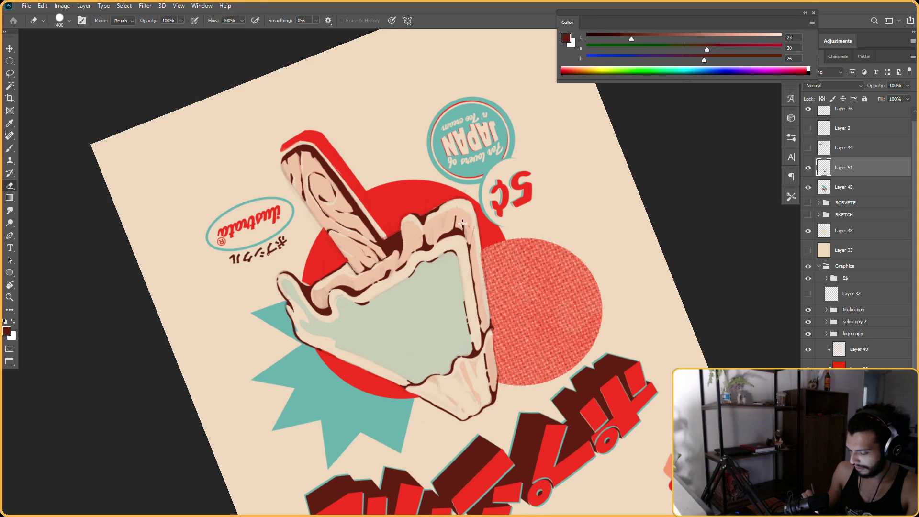
Add a short dark brown crease at the outer tip of the popsicle's lower left corner and clean its edges
key("r")
left_click_drag(536, 142, 556, 156)
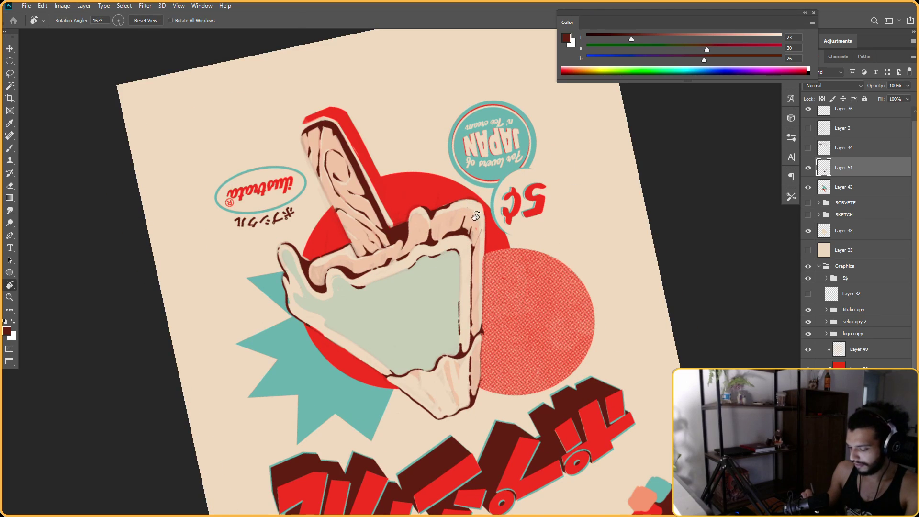
key("b")
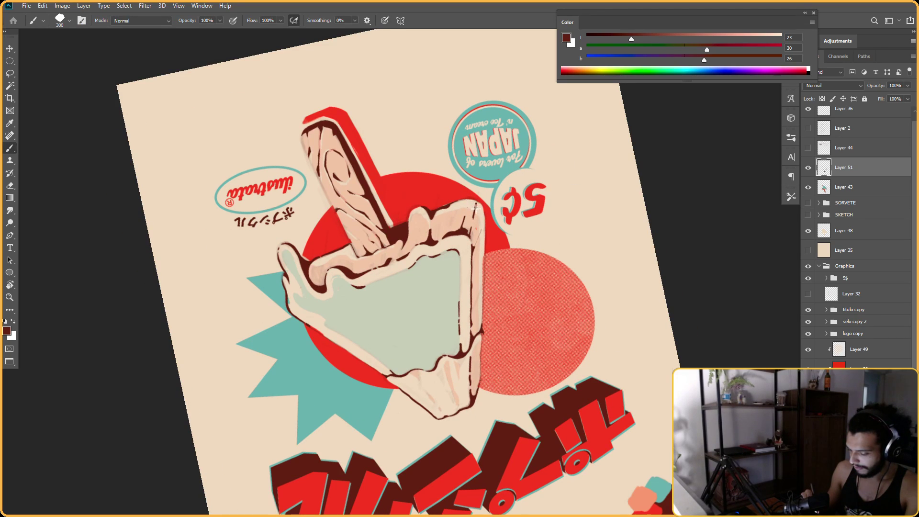
key("e")
key("r")
left_click_drag(476, 203, 457, 265)
key("b")
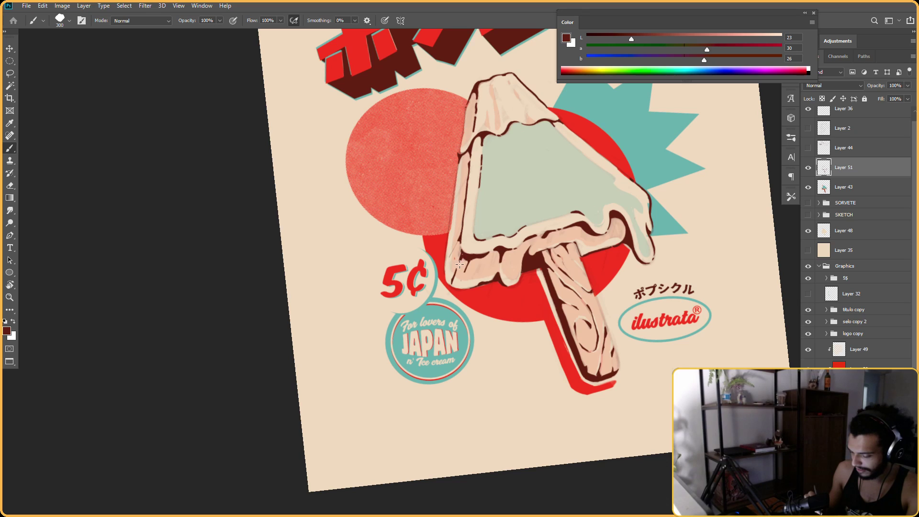
key("e")
Touch up the dark brown shadow where the popsicle's left side meets the inner lower left corner
key("r")
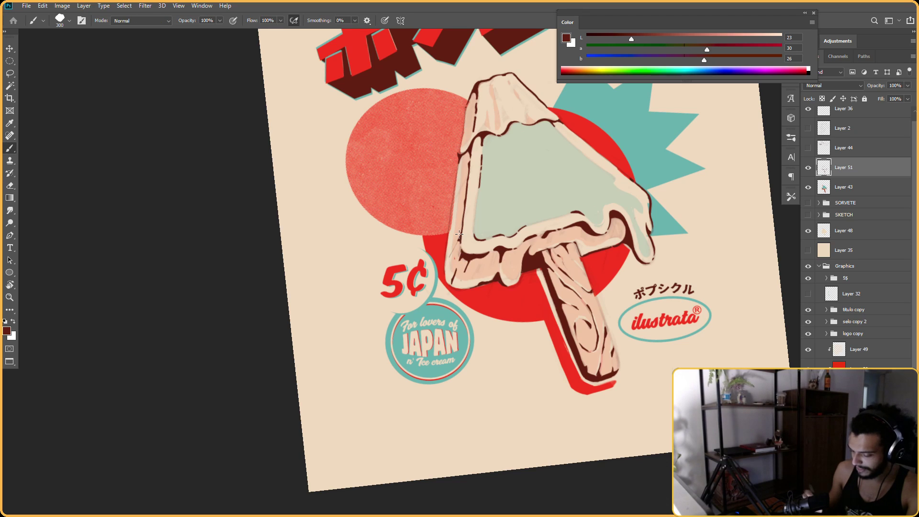
left_click_drag(461, 264, 468, 252)
key("b")
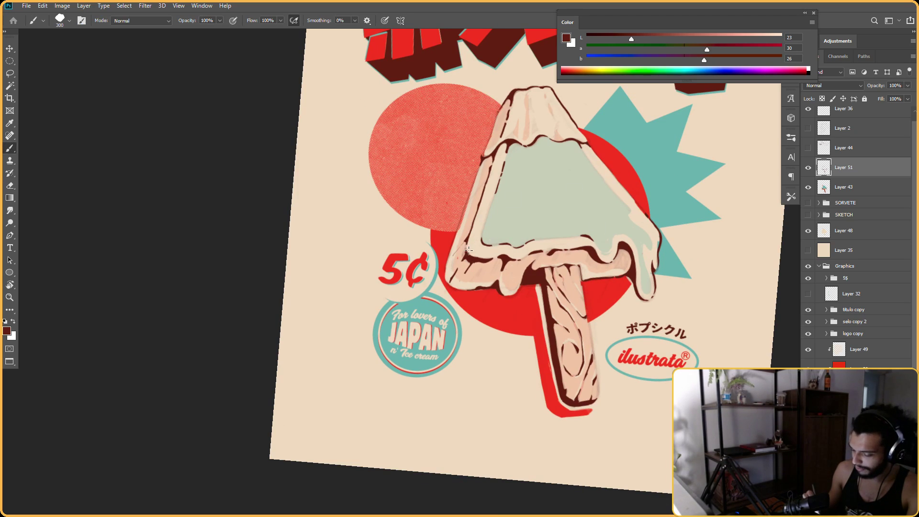
key("e")
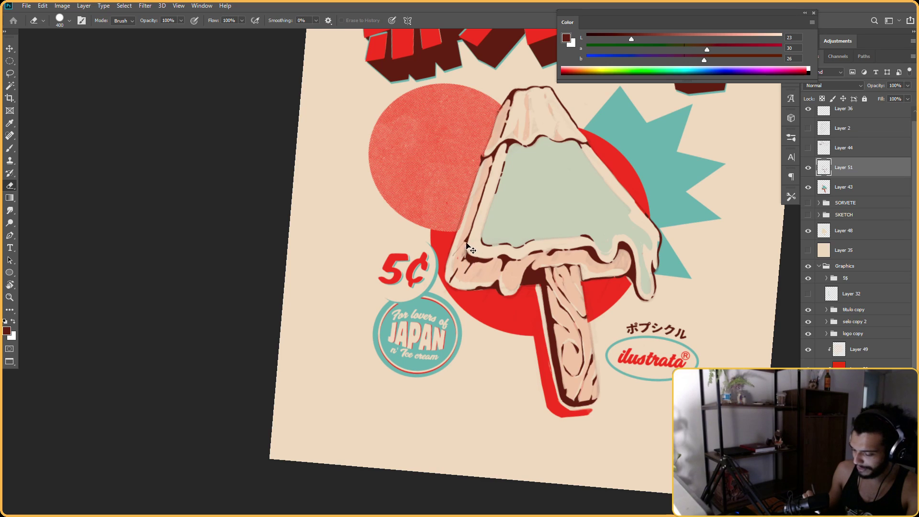
key("b")
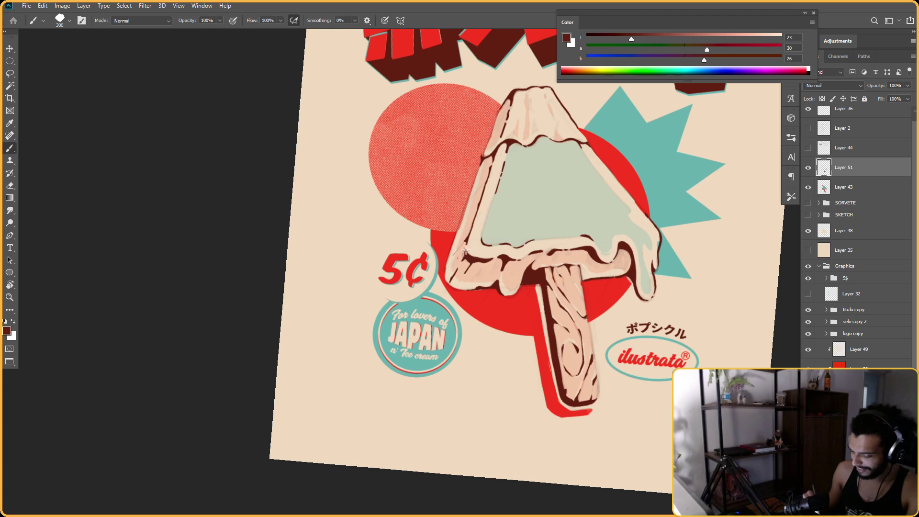
Ink a dark brown fold from the inner lower left corner toward the tip beside the 5¢ badge, trimming it with the eraser
key("r")
mouse_move(464, 255)
left_mouse_down()
mouse_move(441, 256)
mouse_move(588, 323)
mouse_move(439, 485)
mouse_move(456, 249)
left_mouse_up()
key("b")
key("b")
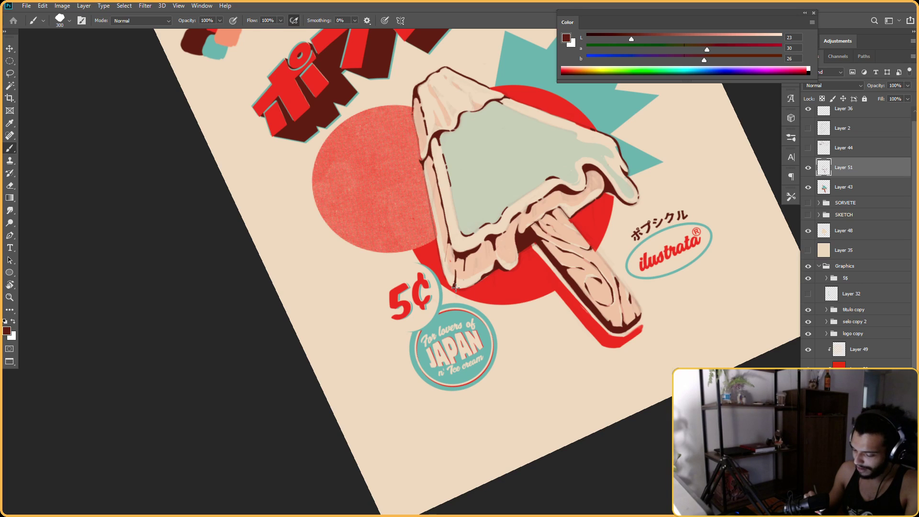
key("e")
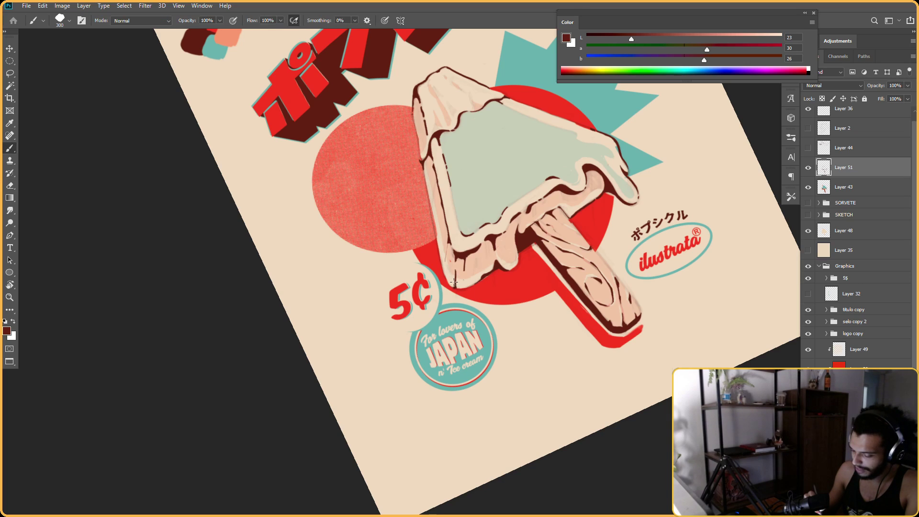
key("r")
mouse_move(455, 288)
left_mouse_down()
mouse_move(555, 282)
mouse_move(522, 262)
left_mouse_up()
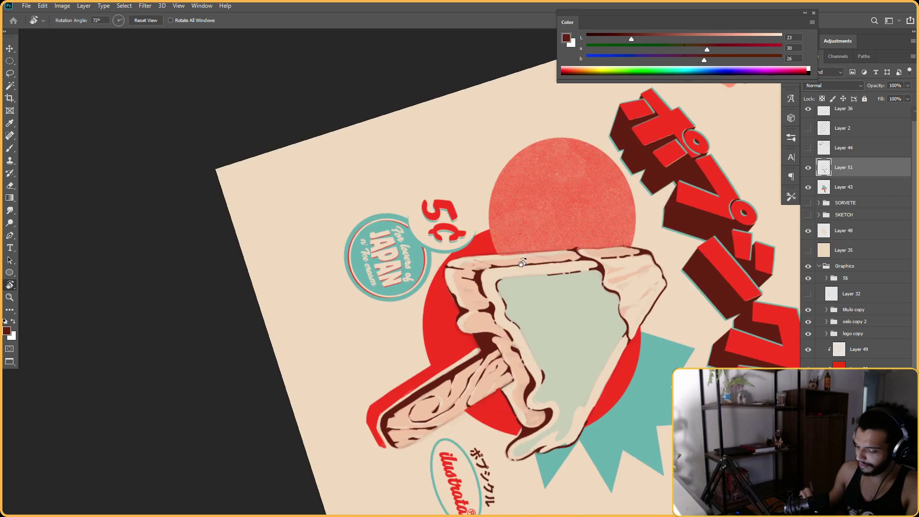
key("Escape")
key("b")
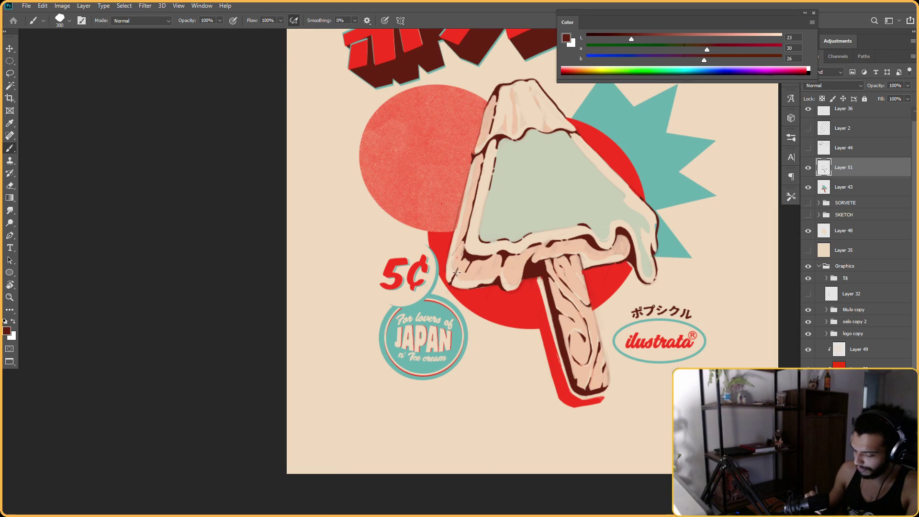
key("e")
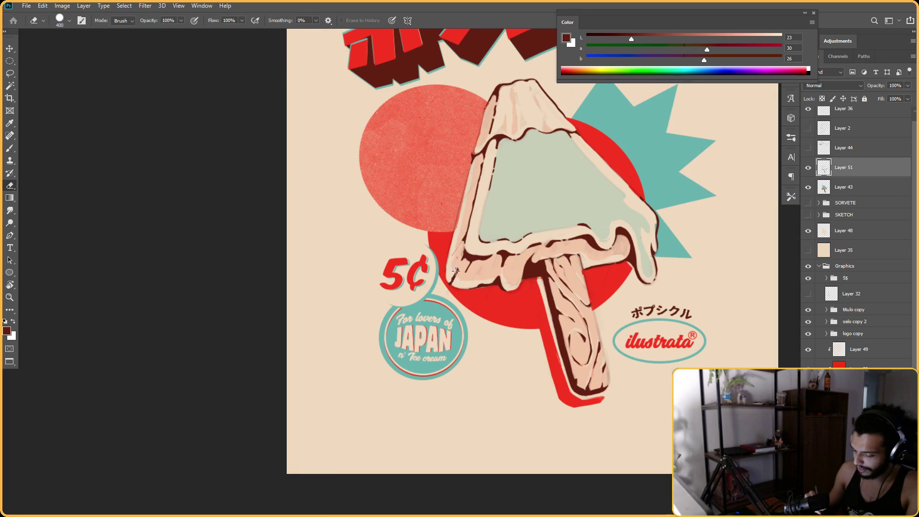
Refine the dark brown outline and crease at the lower left corner's tip from several canvas angles
key("r")
mouse_move(465, 241)
left_mouse_down()
mouse_move(479, 296)
mouse_move(559, 247)
mouse_move(464, 267)
mouse_move(455, 287)
mouse_move(444, 280)
left_mouse_up()
key("e")
key("r")
key("e")
key("b")
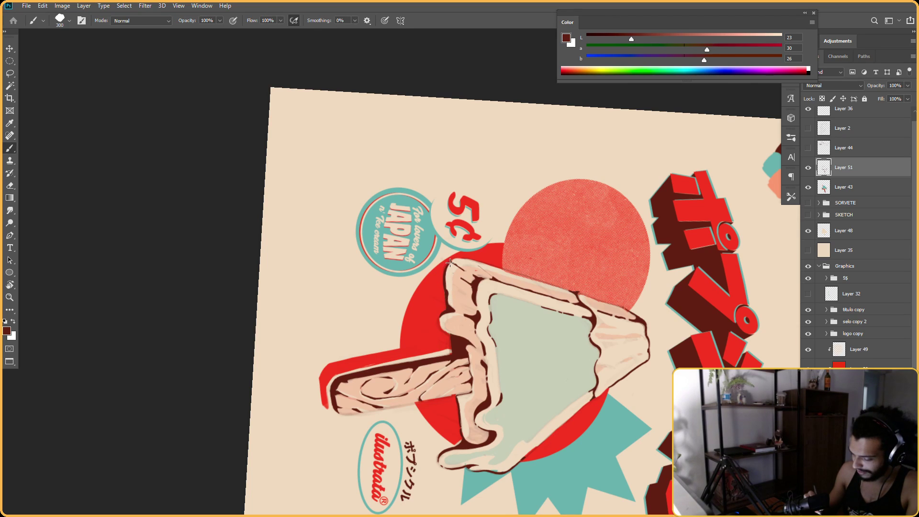
key("r")
mouse_move(451, 254)
left_mouse_down()
mouse_move(431, 306)
mouse_move(597, 281)
mouse_move(527, 201)
mouse_move(498, 285)
mouse_move(503, 216)
left_mouse_up()
key("b")
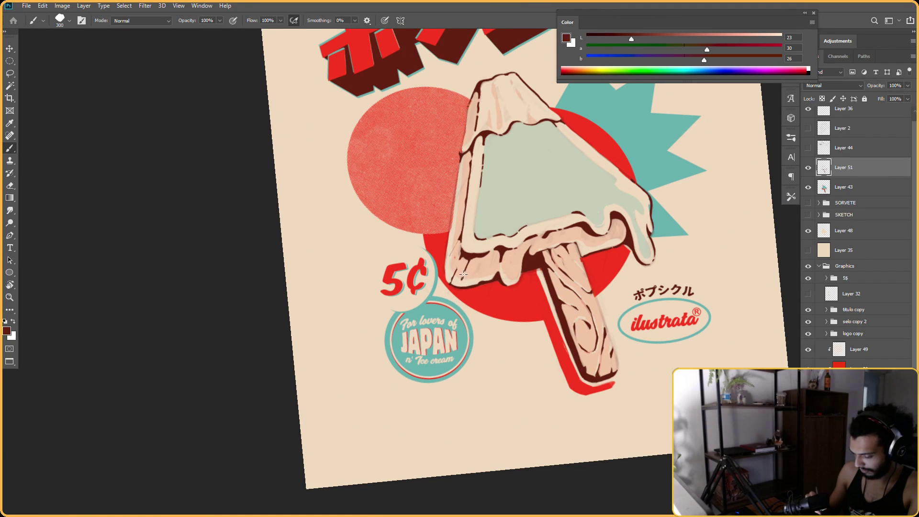
key("r")
mouse_move(464, 274)
left_mouse_down()
mouse_move(502, 225)
mouse_move(555, 194)
mouse_move(546, 146)
left_mouse_up()
key("b")
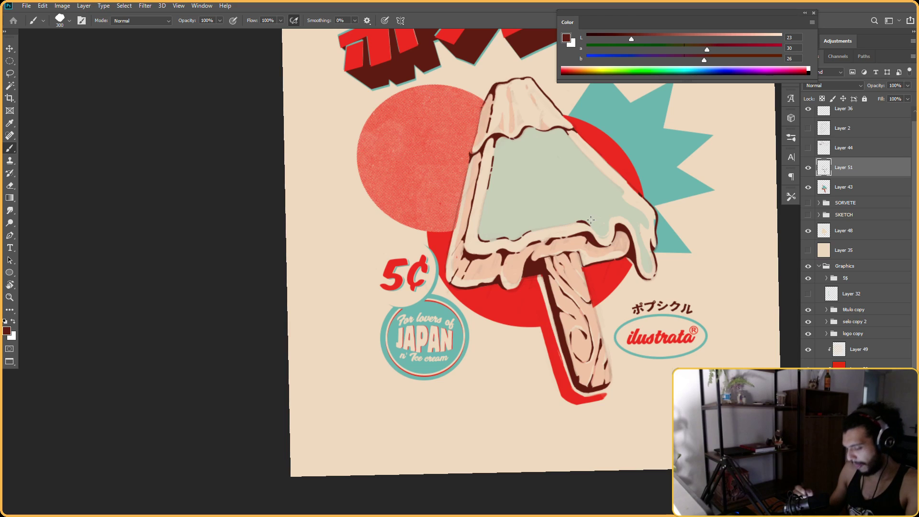
Rework the thin dark brown line on the popsicle's left side just above the lower left corner with brush and eraser
left_click_drag(591, 220, 571, 252)
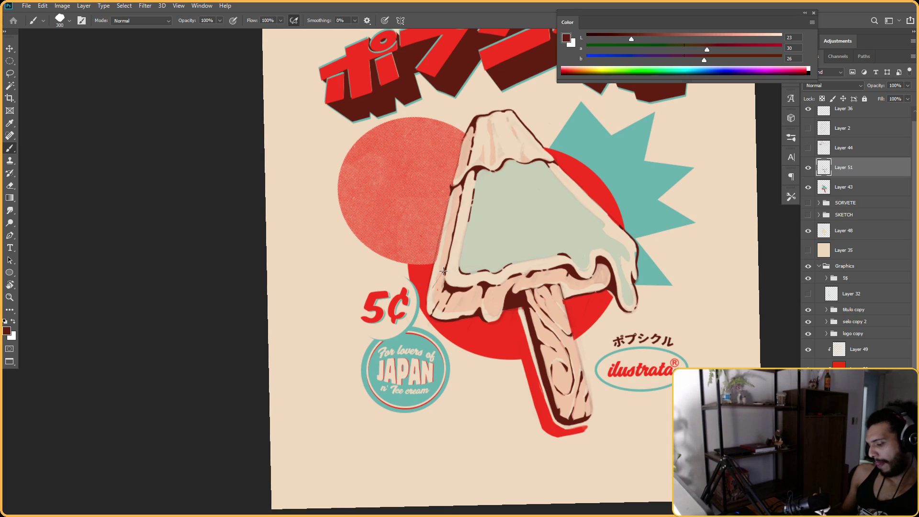
key("e")
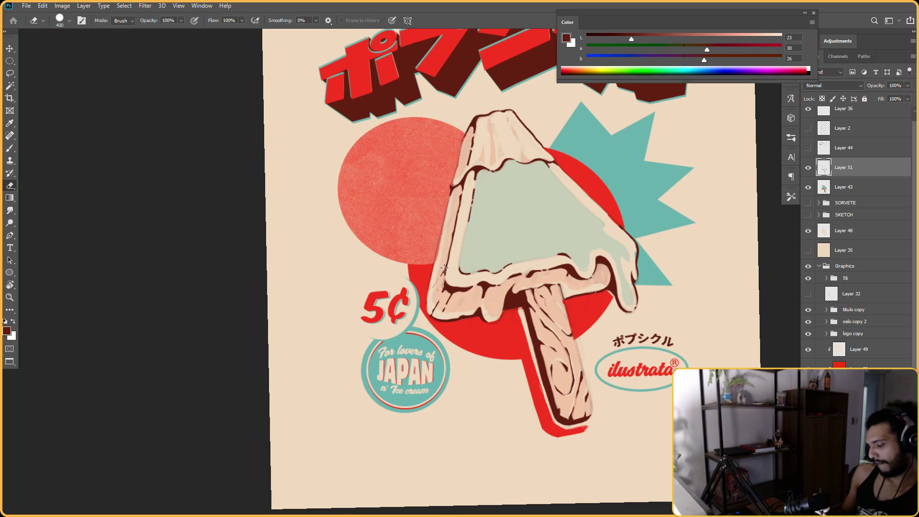
key("b")
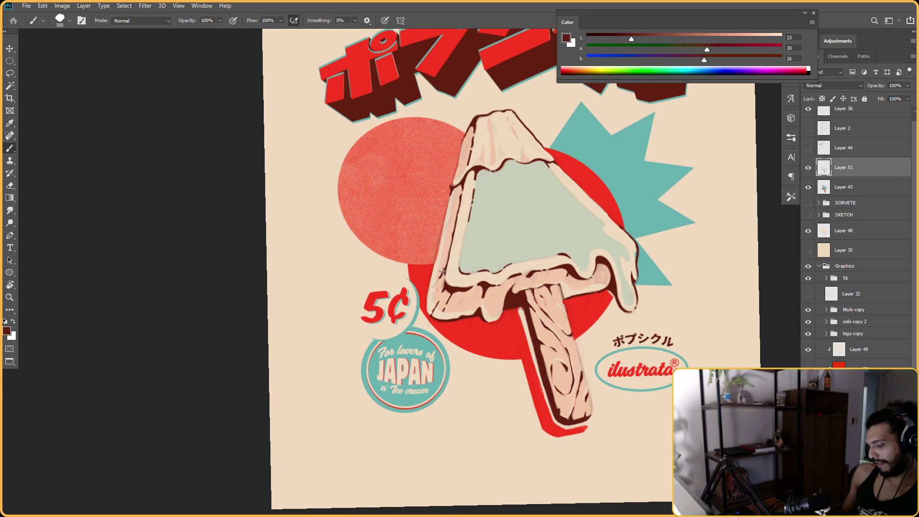
key("e")
key("b")
key("r")
mouse_move(458, 242)
left_mouse_down()
mouse_move(536, 306)
mouse_move(551, 261)
mouse_move(479, 258)
left_mouse_up()
key("b")
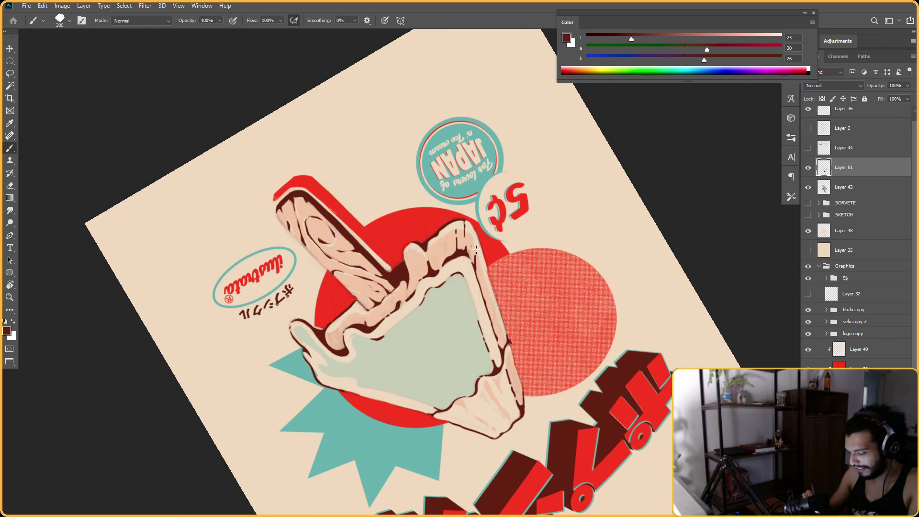
Mirror the canvas view horizontally and angle it for inking the popsicle's long side beside the textured red circle
key("r")
mouse_move(483, 216)
left_mouse_down()
mouse_move(538, 363)
mouse_move(592, 253)
left_mouse_up()
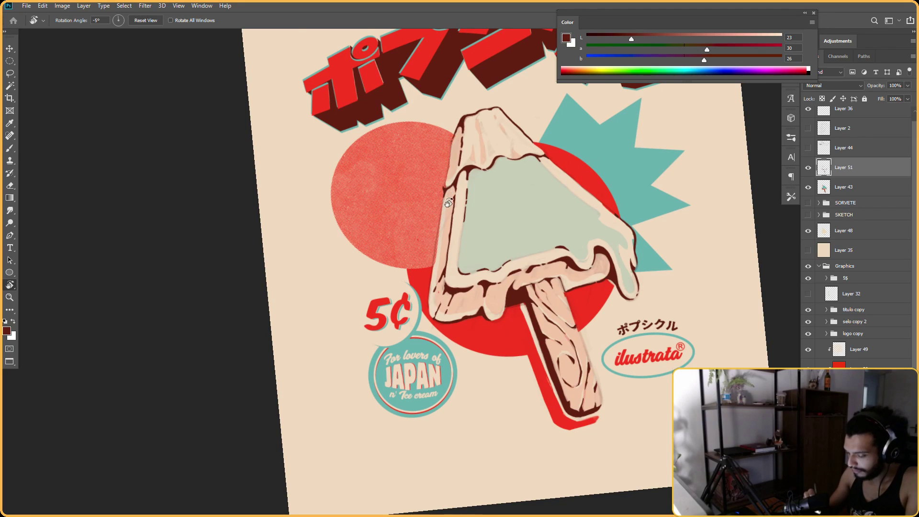
key("b")
key("r")
mouse_move(454, 208)
left_mouse_down()
mouse_move(530, 266)
mouse_move(550, 297)
mouse_move(581, 259)
mouse_move(576, 225)
mouse_move(559, 294)
left_mouse_up()
key("Escape")
key("ctrl+shift+h")
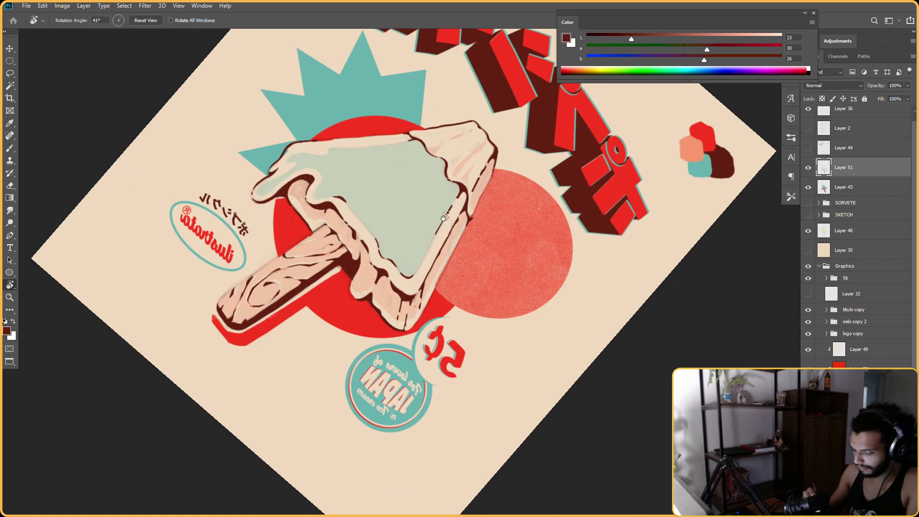
key("b")
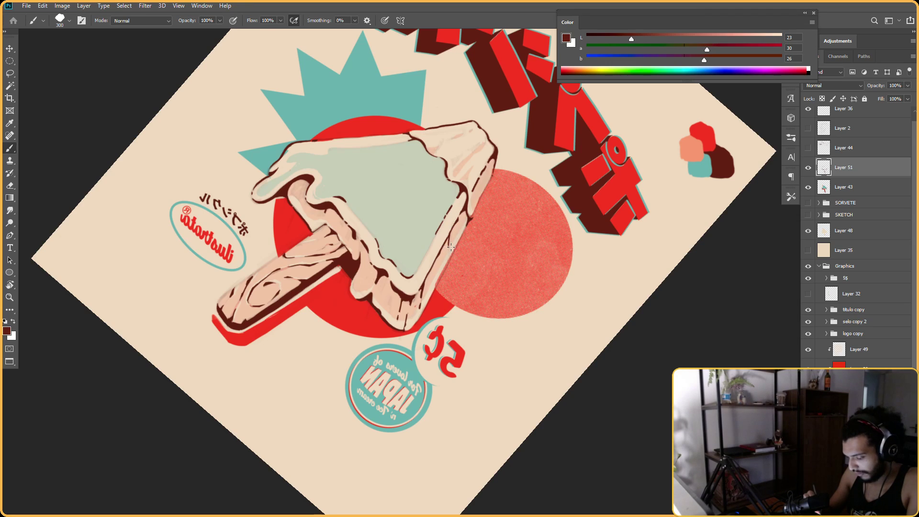
Rework the thin dark brown line along the popsicle's long side beside the textured red circle, alternating brush and eraser
key("e")
key("b")
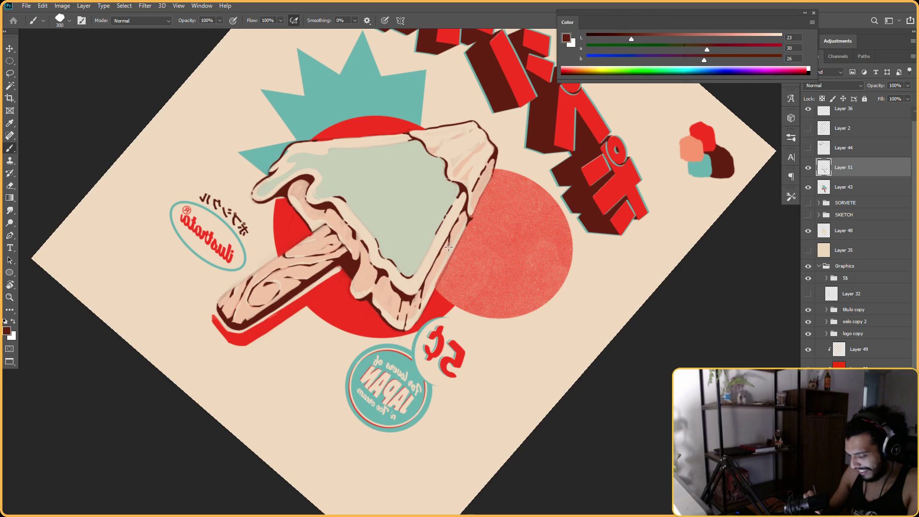
key("e")
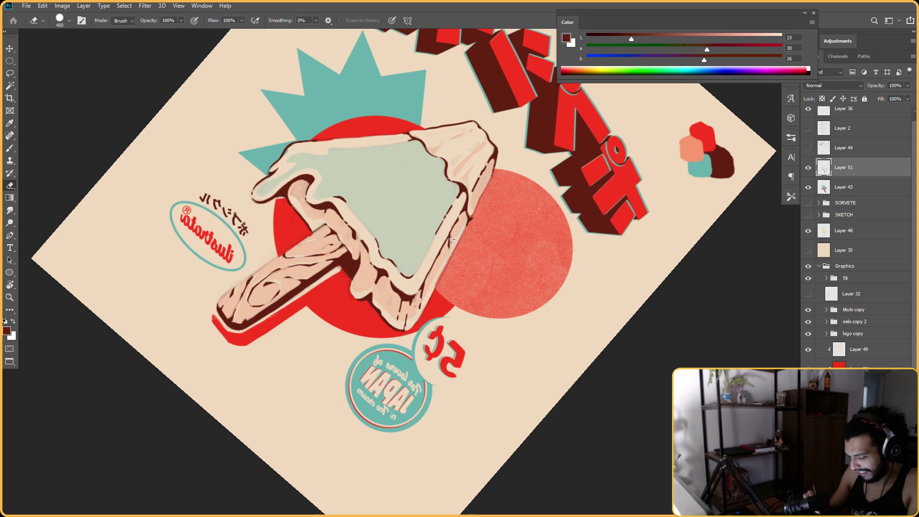
key("b")
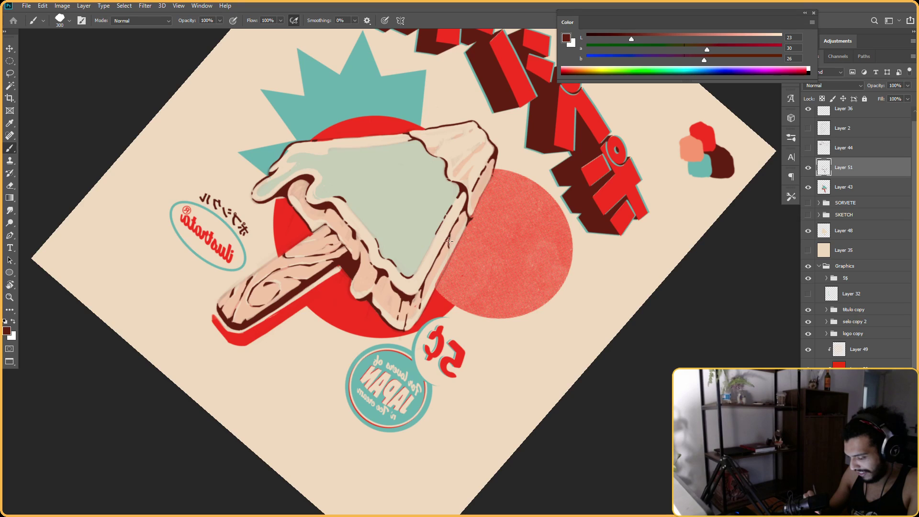
key("e")
key("Escape")
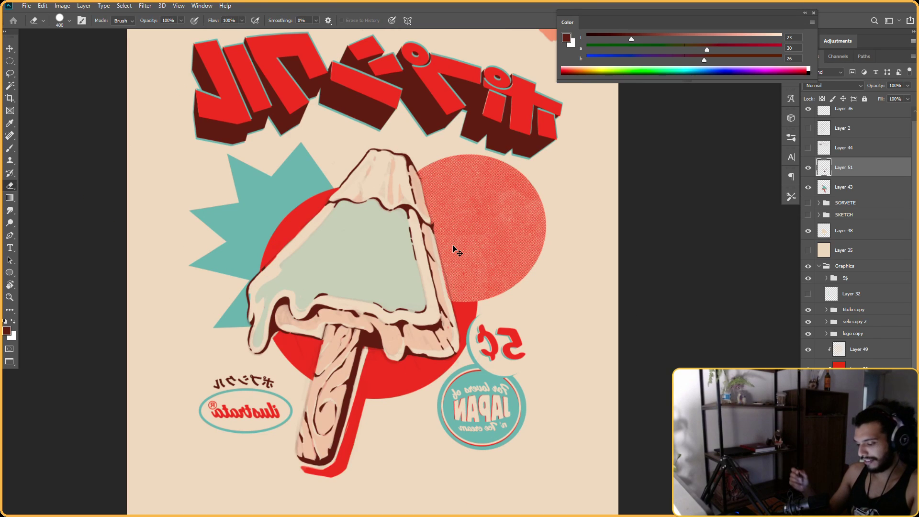
Ink broken dark brown strokes along the popsicle's outer edge between the textured circle and the 5¢ badge
key("r")
left_click_drag(532, 248, 522, 295)
key("b")
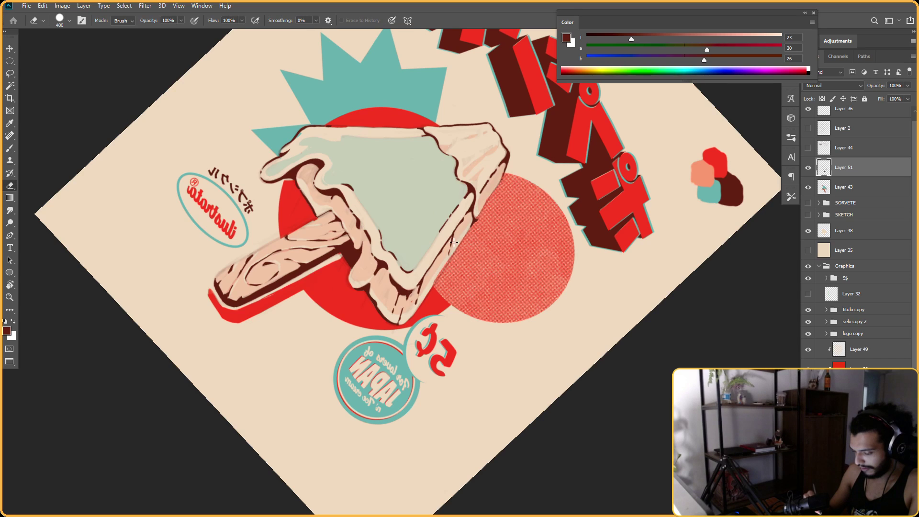
key("r")
mouse_move(452, 245)
left_mouse_down()
mouse_move(634, 238)
mouse_move(589, 201)
mouse_move(498, 233)
left_mouse_up()
key("b")
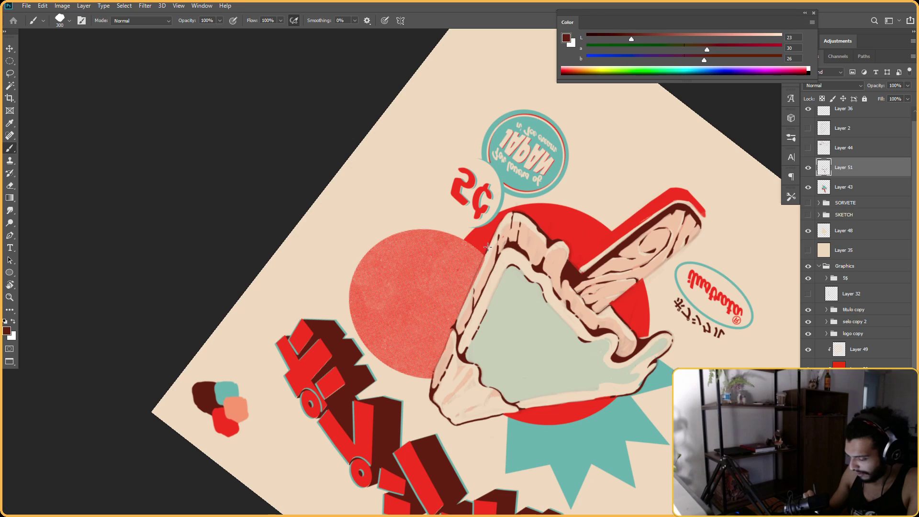
Refine the dark brown outline and creases at the popsicle's corner beside the 5¢ badge with brush and eraser
key("r")
mouse_move(505, 215)
left_mouse_down()
mouse_move(602, 240)
mouse_move(556, 222)
mouse_move(625, 192)
mouse_move(654, 229)
mouse_move(615, 307)
left_mouse_up()
key("b")
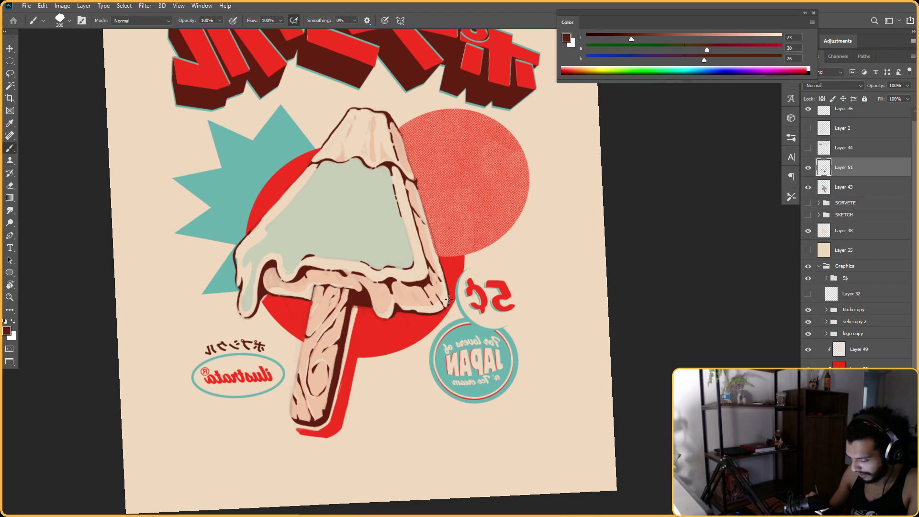
key("e")
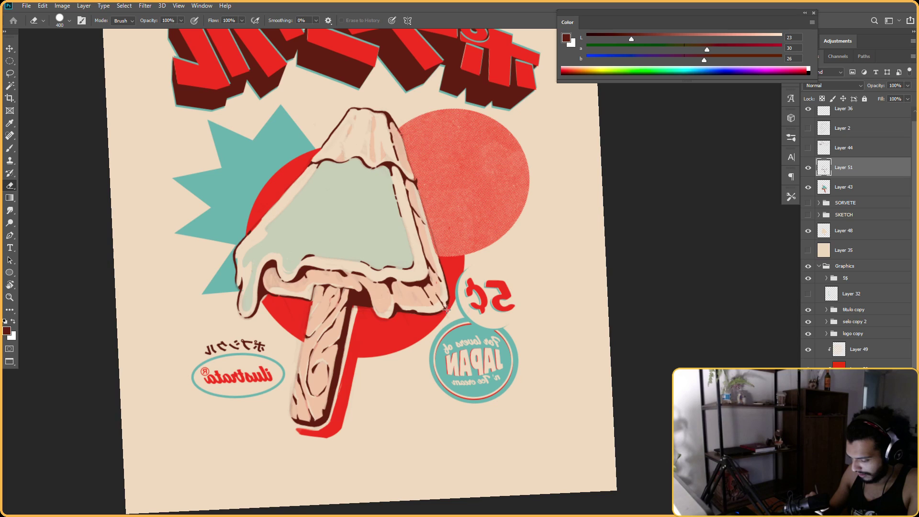
key("r")
mouse_move(429, 157)
left_mouse_down()
mouse_move(548, 191)
mouse_move(521, 168)
left_mouse_up()
key("b")
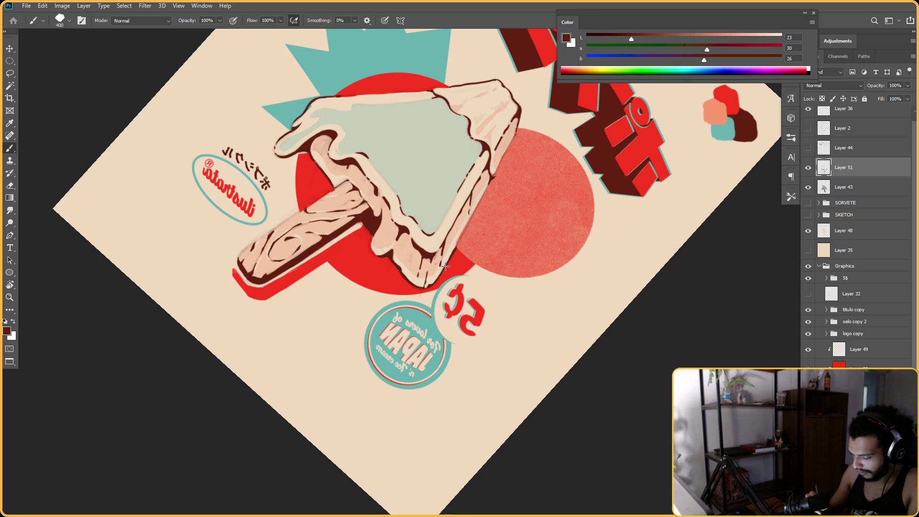
Shape the dark brown shadow on the outer edge just below the popsicle's cap, beside the textured circle, with brush and eraser
key("r")
mouse_move(550, 143)
left_mouse_down()
mouse_move(622, 254)
mouse_move(522, 422)
mouse_move(568, 149)
left_mouse_up()
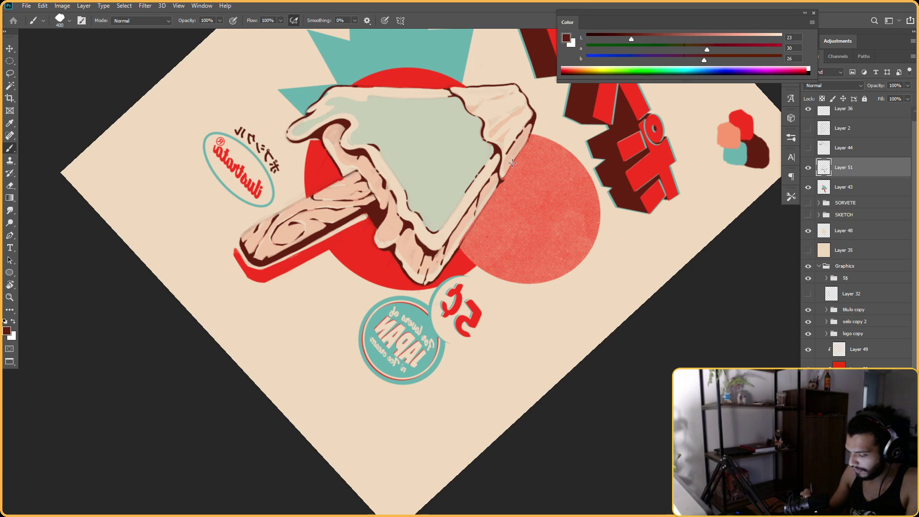
key("e")
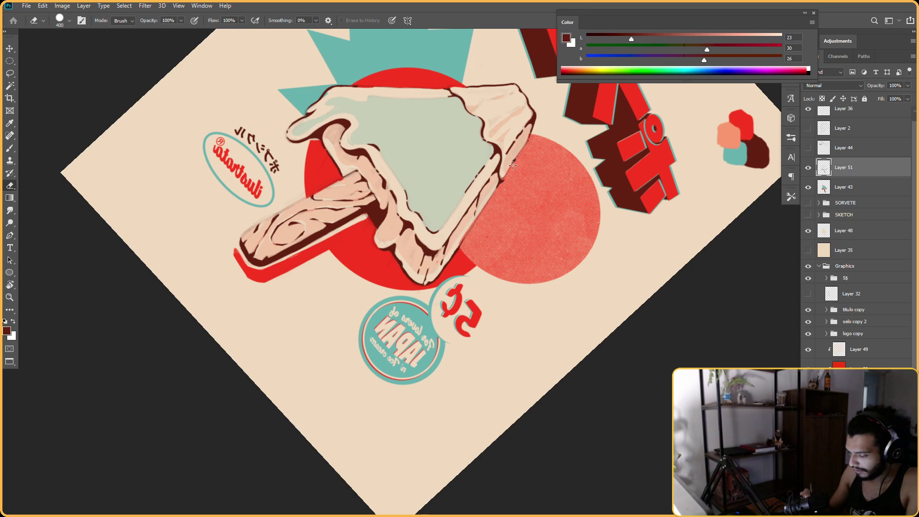
key("b")
key("e")
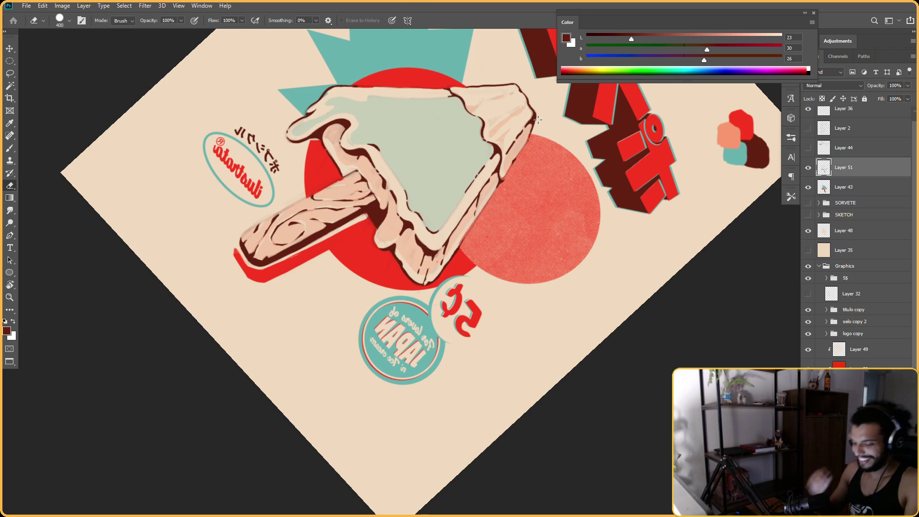
Ink the dark brown outline along the popsicle's dripping side next to the teal starburst
key("Escape")
left_click_drag(510, 162, 501, 190)
key("r")
key("b")
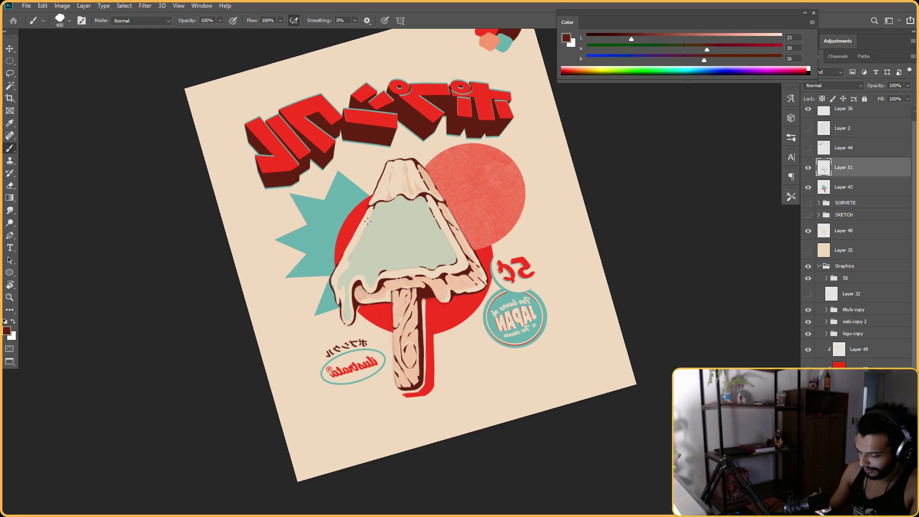
key("r")
mouse_move(558, 230)
left_mouse_down()
mouse_move(633, 282)
mouse_move(610, 241)
left_mouse_up()
key("b")
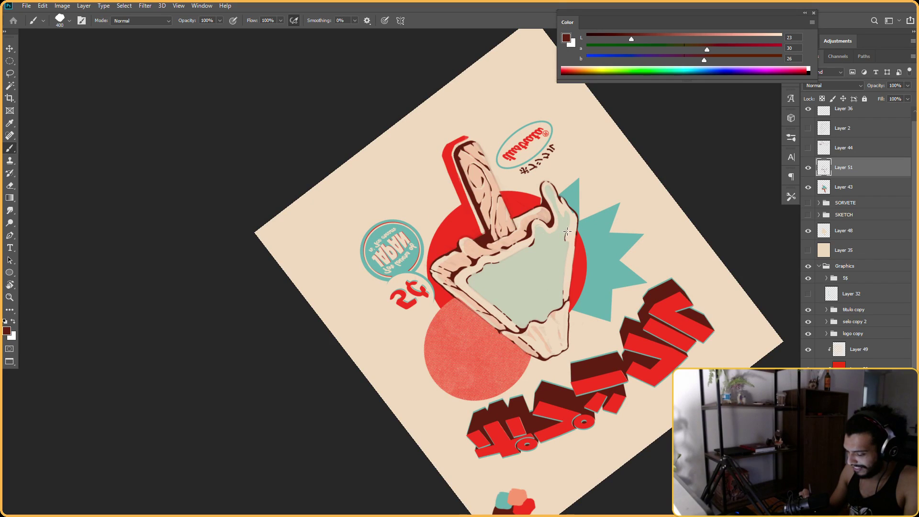
left_click_drag(616, 234, 569, 295)
Continue inking the dark brown folds on the popsicle's bottom edge near the 5¢ badge
key("r")
key("Escape")
scroll(490, 234, "up", 1)
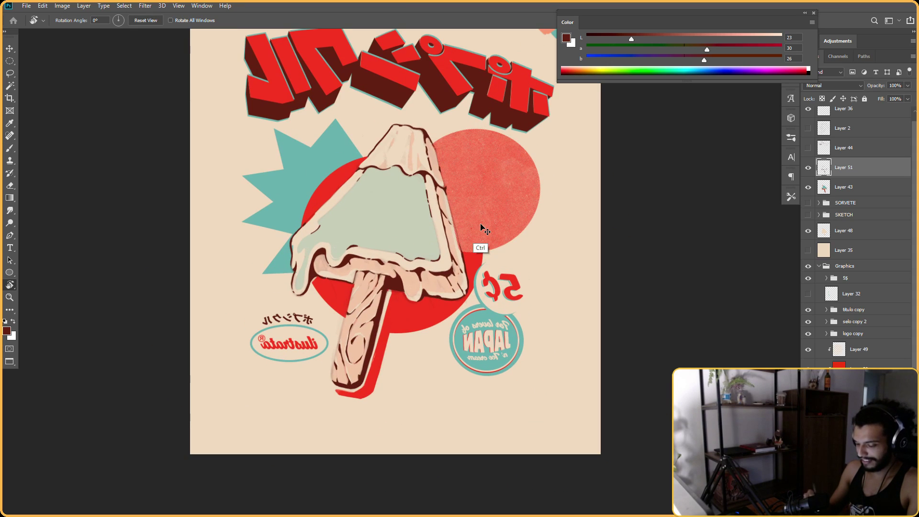
left_click_drag(530, 174, 540, 260)
key("b")
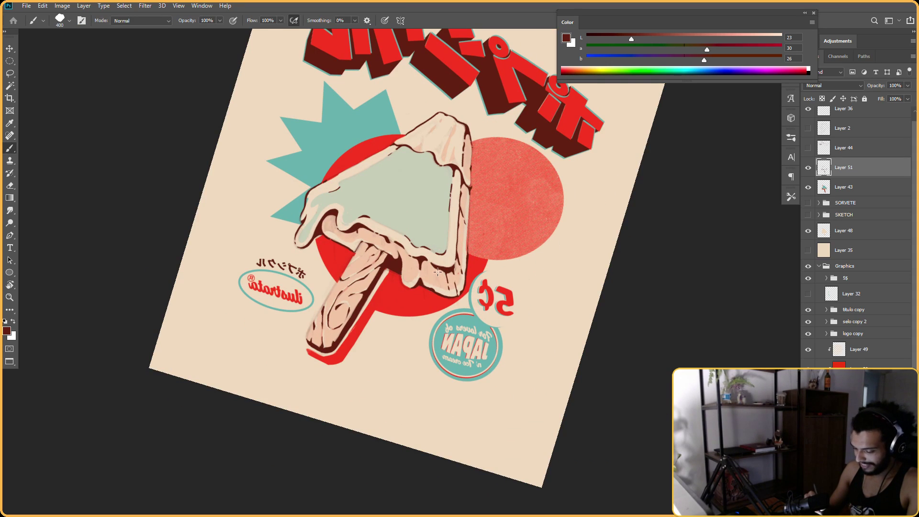
Paint dark brown shading strokes on the underside of the popsicle's left drip and clean them up with the Eraser
key("r")
mouse_move(445, 285)
left_mouse_down()
mouse_move(568, 199)
mouse_move(558, 266)
mouse_move(538, 240)
mouse_move(358, 176)
left_mouse_up()
key("b")
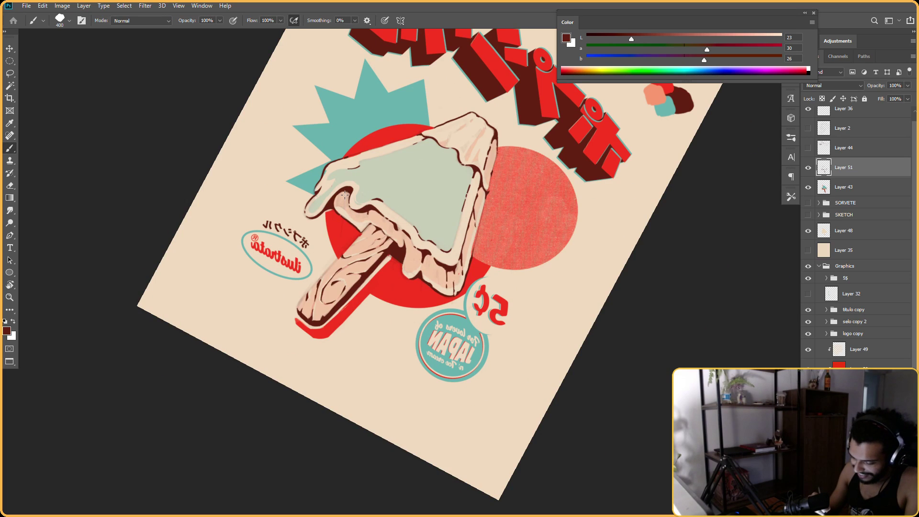
key("r")
mouse_move(540, 205)
left_mouse_down()
mouse_move(455, 267)
mouse_move(373, 242)
left_mouse_up()
key("b")
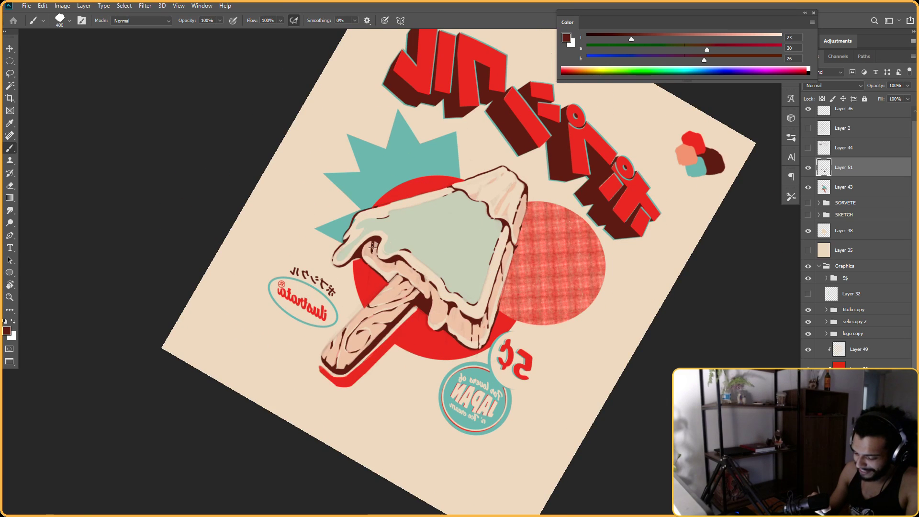
key("e")
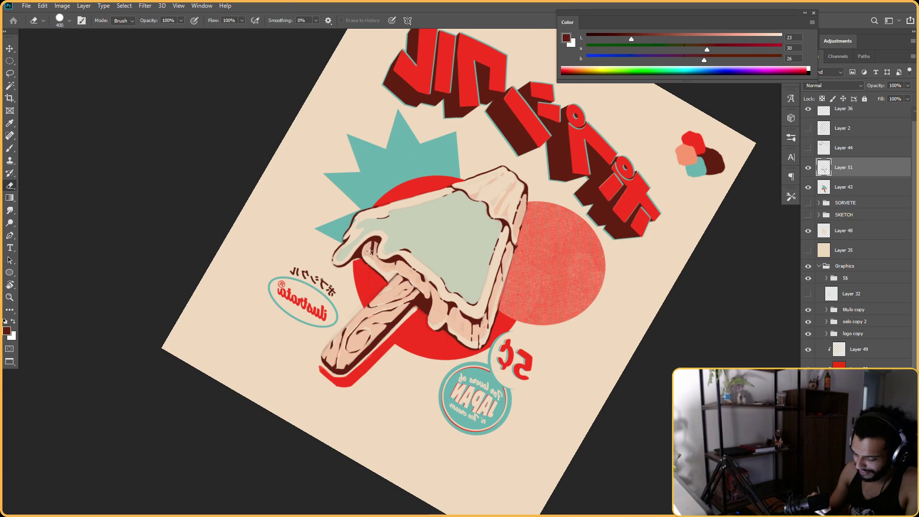
key("r")
mouse_move(422, 196)
left_mouse_down()
mouse_move(527, 184)
mouse_move(619, 299)
mouse_move(404, 197)
left_mouse_up()
key("b")
key("b")
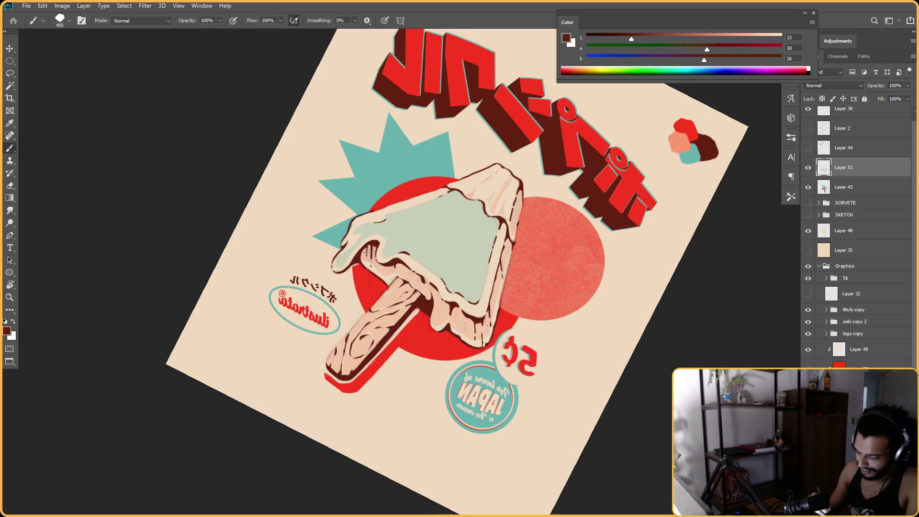
Examine the inked popsicle from different angles and within the whole upright poster
key("r")
left_click_drag(367, 252, 545, 344)
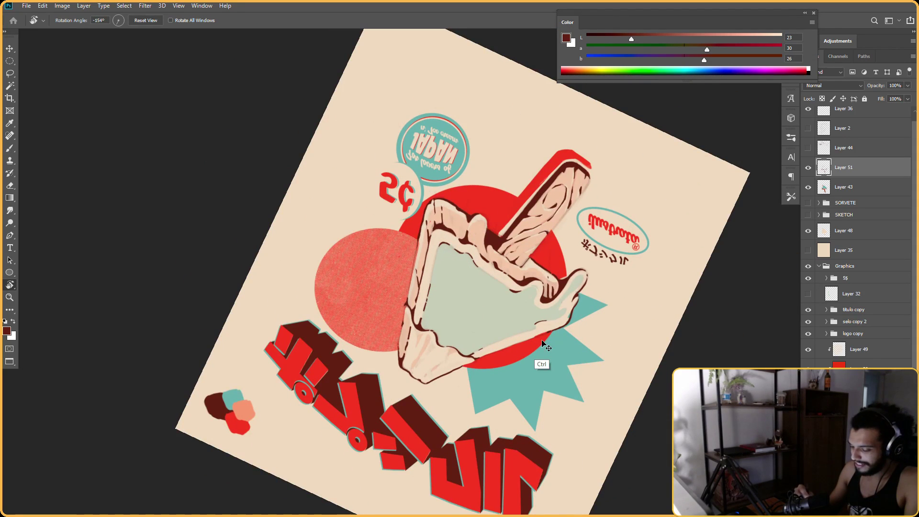
key("Escape")
left_click_drag(609, 184, 559, 237)
left_click_drag(570, 239, 493, 392)
key("Escape")
left_click_drag(590, 186, 571, 203)
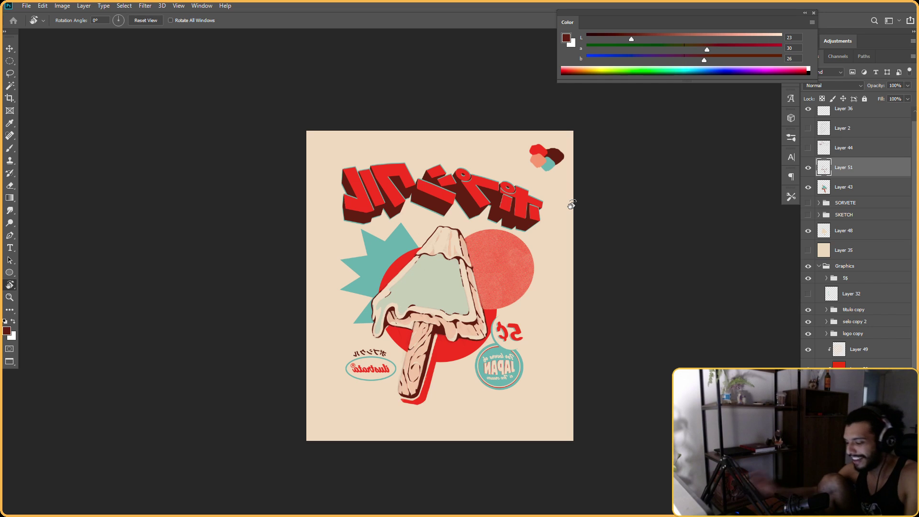
Ink dark brown contour dashes along the mint panel's left edge above the drip, refining them with the Eraser
mouse_move(444, 236)
left_mouse_down()
mouse_move(465, 173)
mouse_move(420, 183)
left_mouse_up()
mouse_move(417, 222)
left_mouse_down()
mouse_move(433, 222)
mouse_move(455, 201)
left_mouse_up()
key("b")
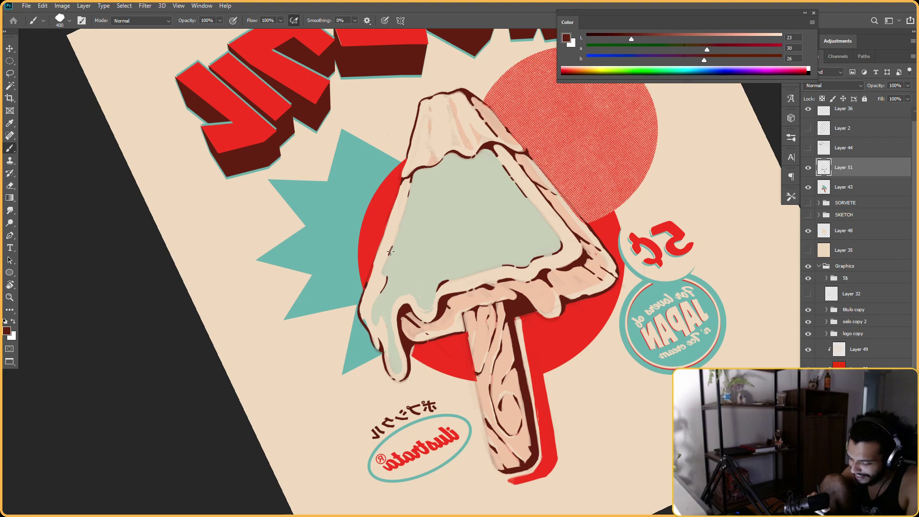
key("e")
key("r")
left_click_drag(581, 170, 581, 203)
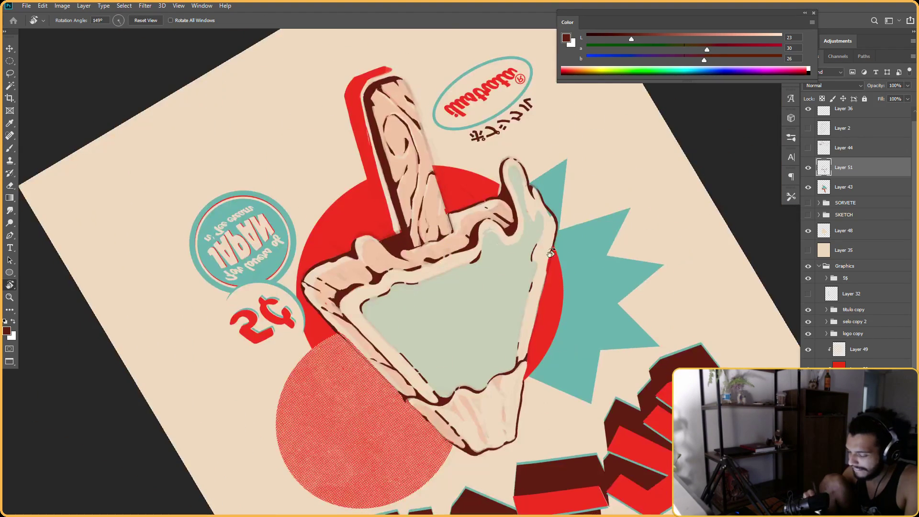
key("Escape")
left_click_drag(481, 183, 446, 183)
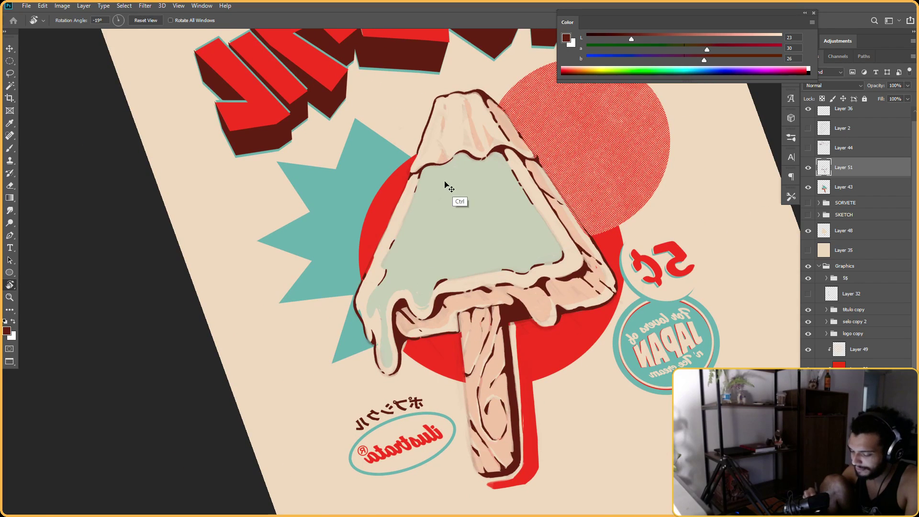
Continue the broken dark brown line up the mint panel's left edge, tapering the dashes with alternating Brush and Eraser strokes
key("e")
key("b")
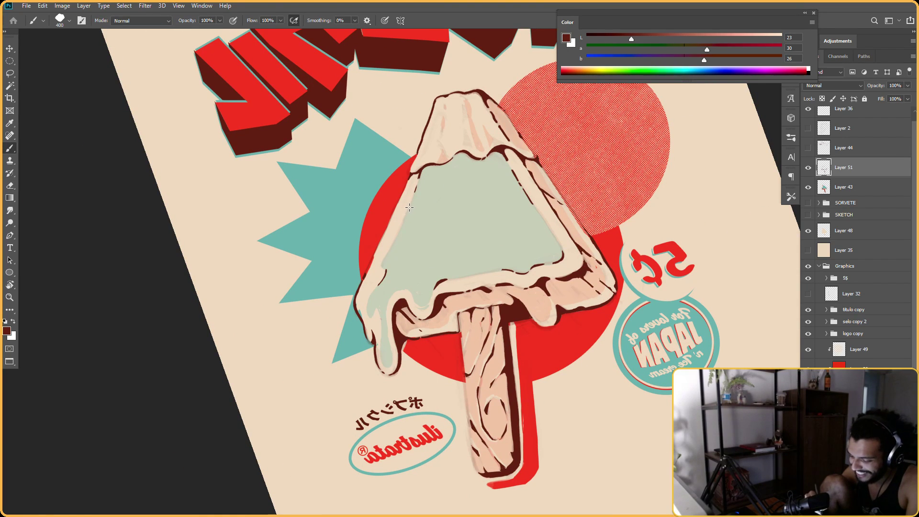
key("e")
key("b")
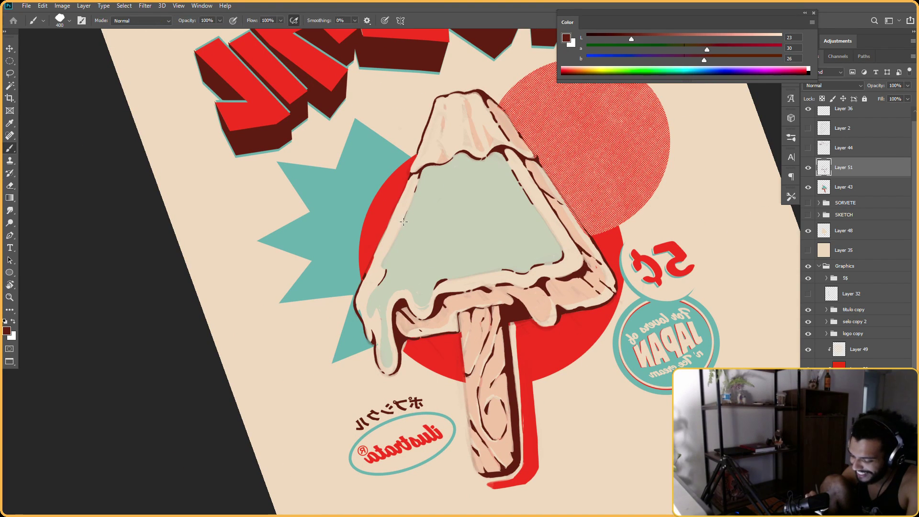
key("e")
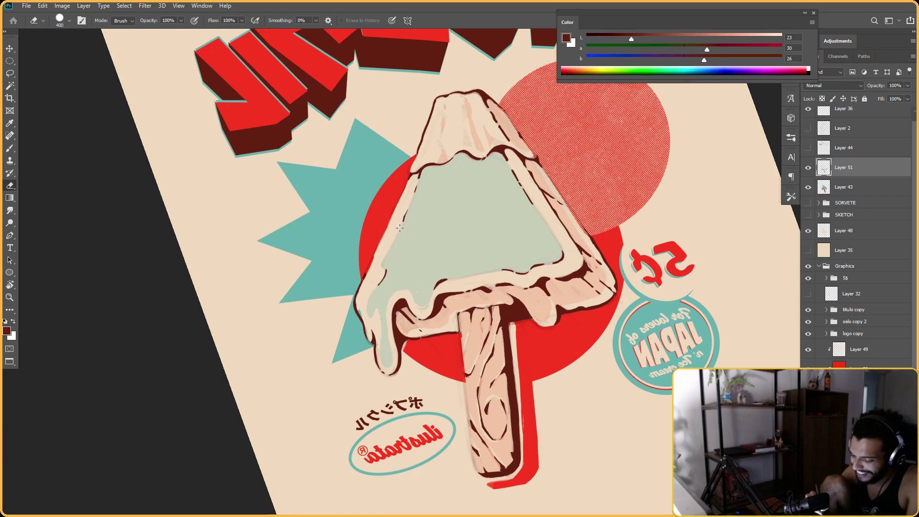
key("b")
key("e")
key("r")
left_click_drag(398, 226, 552, 361)
key("Escape")
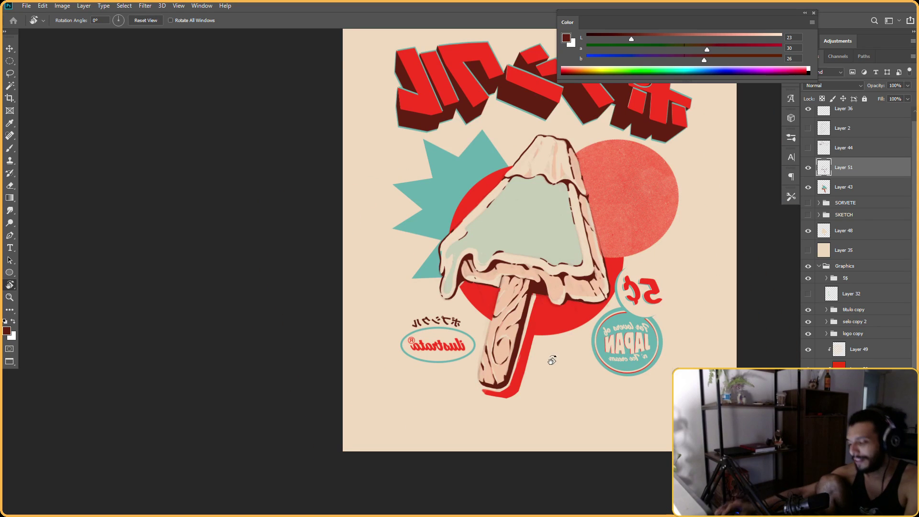
Paint a tapered dark brown fold mark at the middle of the popsicle cap's lower edge and sharpen it with the Eraser
left_click_drag(546, 132, 381, 167)
scroll(375, 178, "up", 6)
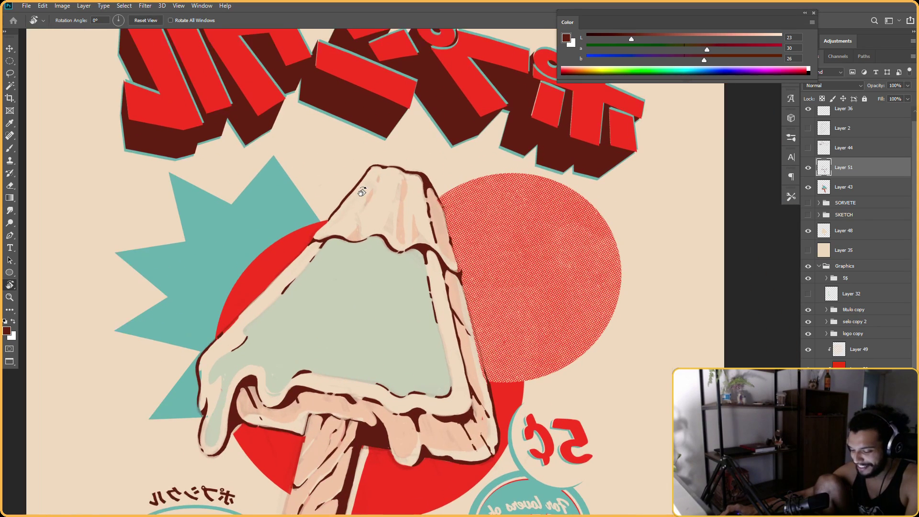
key("b")
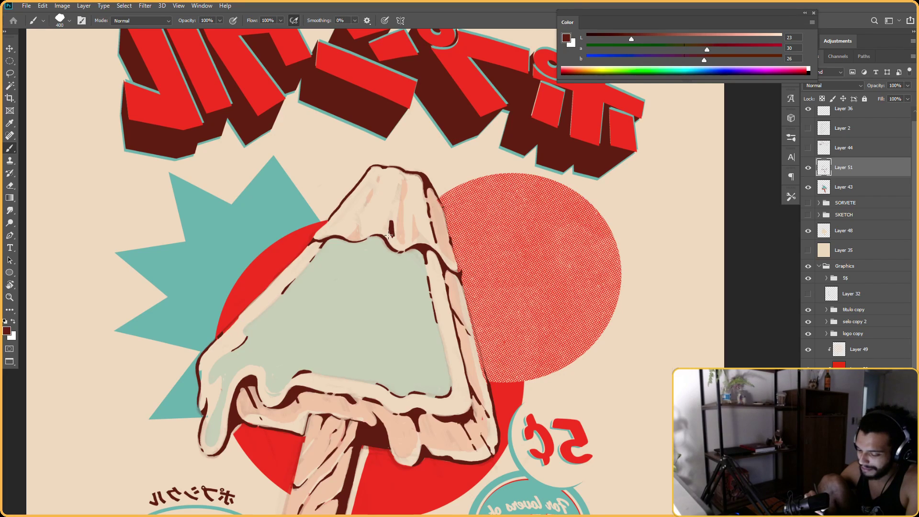
key("e")
key("b")
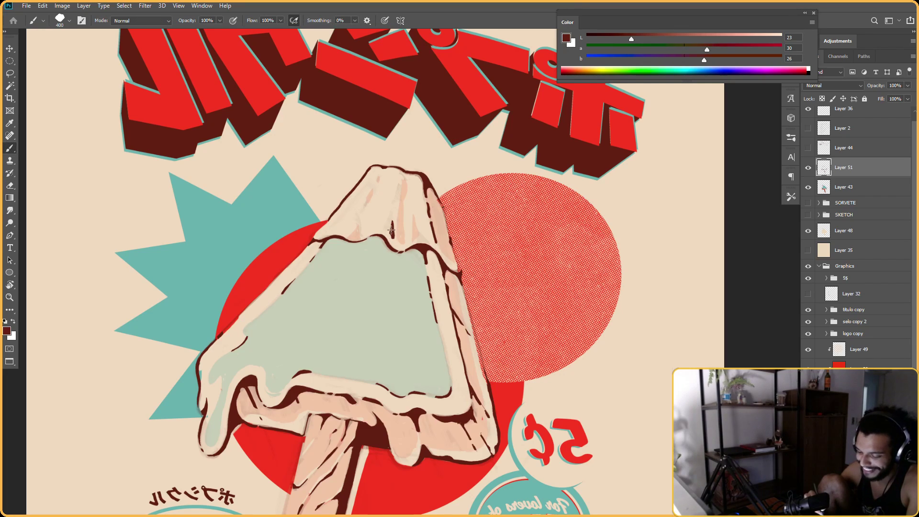
key("e")
key("b")
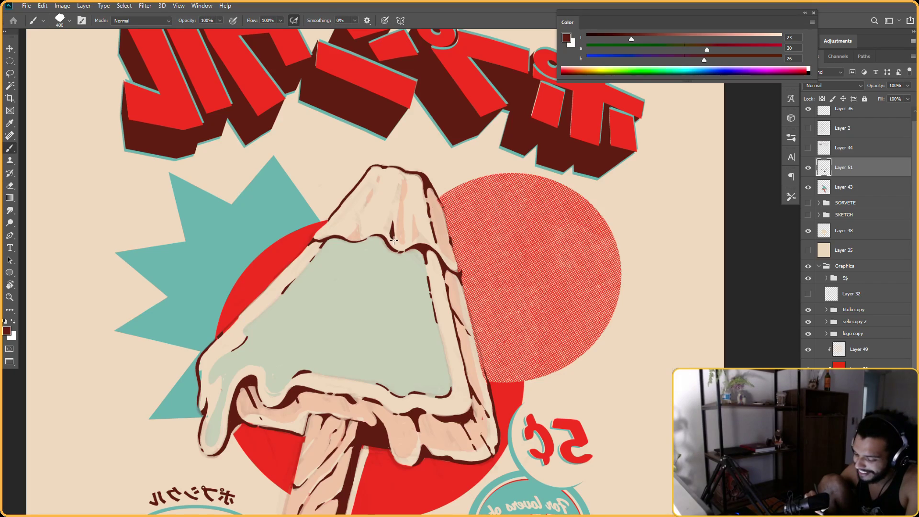
key("r")
mouse_move(399, 212)
left_mouse_down()
mouse_move(373, 225)
mouse_move(478, 189)
mouse_move(429, 161)
left_mouse_up()
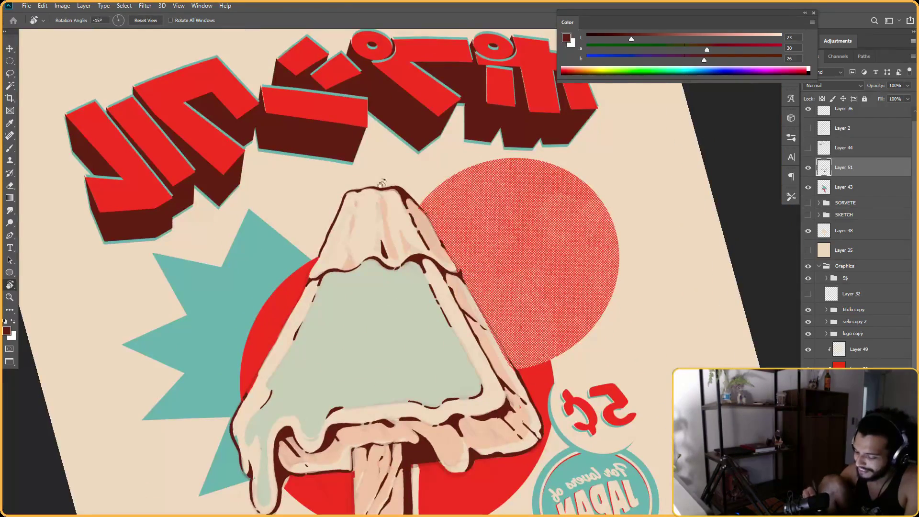
key("e")
key("r")
mouse_move(380, 248)
left_mouse_down()
mouse_move(421, 225)
mouse_move(511, 235)
mouse_move(440, 123)
mouse_move(505, 136)
left_mouse_up()
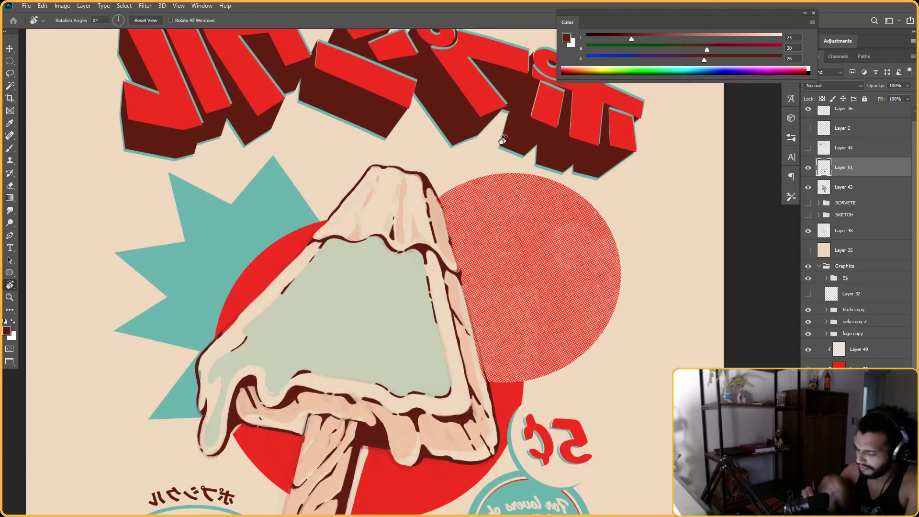
Add a dark brown fold mark near the right end of the popsicle cap's lower edge and trim its sides with the Eraser
key("b")
key("r")
mouse_move(432, 220)
left_mouse_down()
mouse_move(459, 249)
mouse_move(451, 249)
left_mouse_up()
key("b")
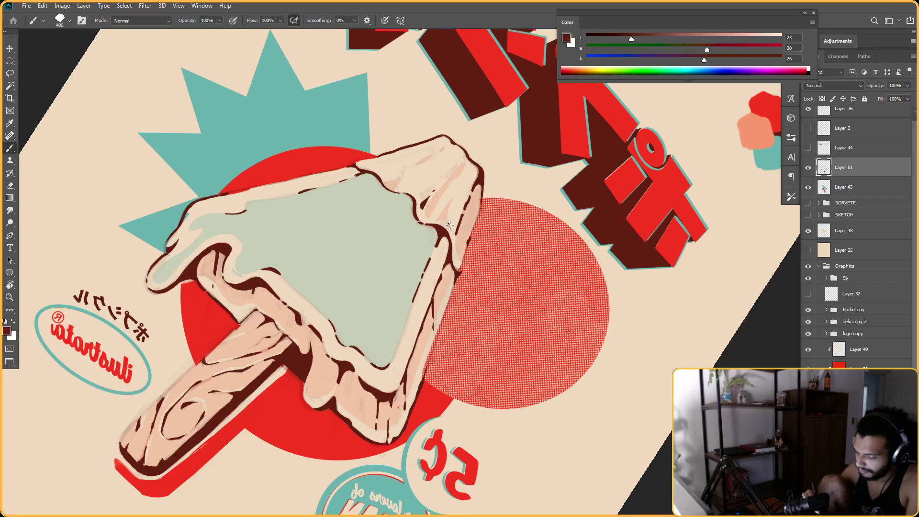
key("e")
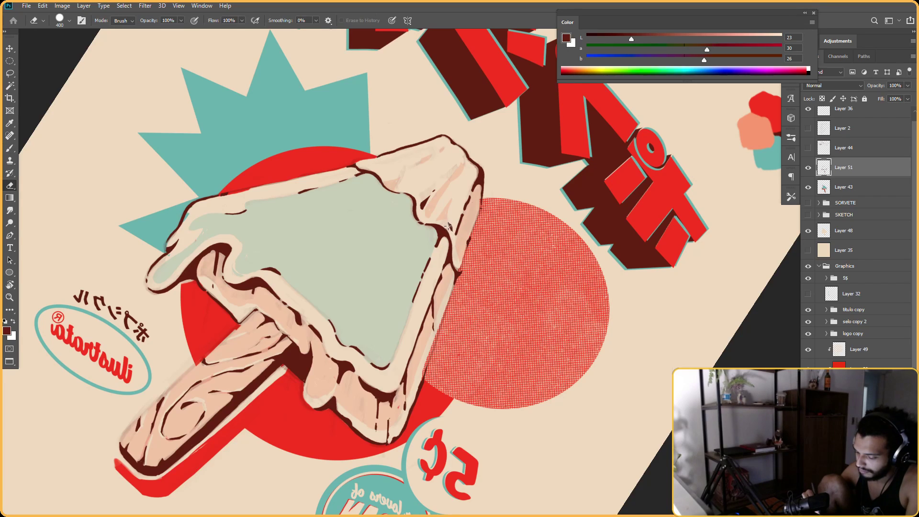
key("b")
key("e")
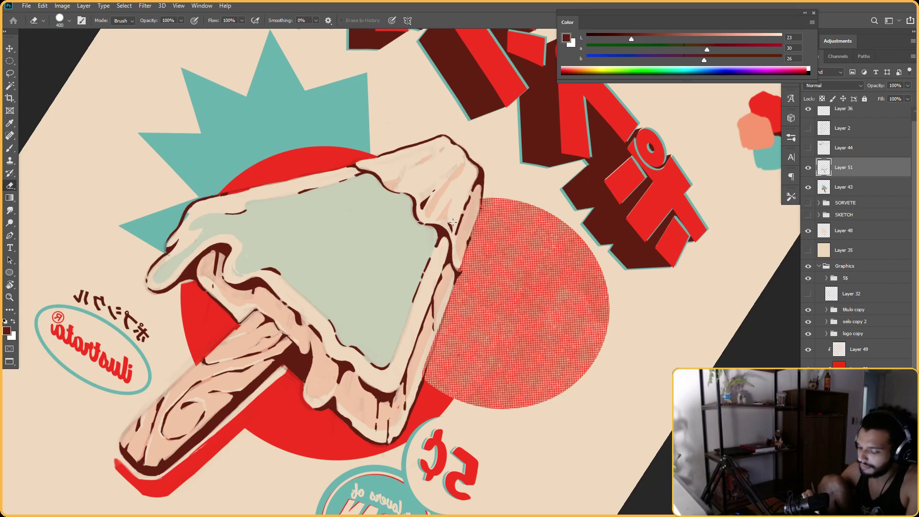
key("b")
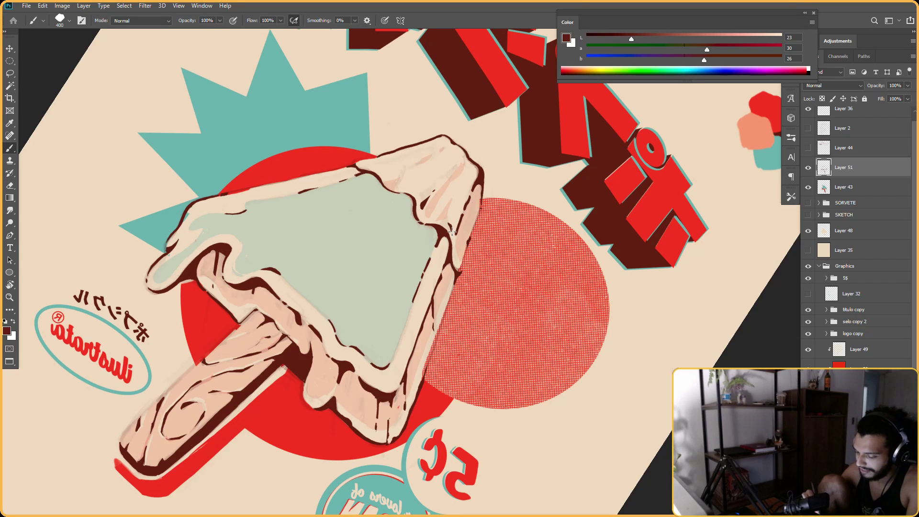
key("r")
left_click_drag(444, 378, 484, 191)
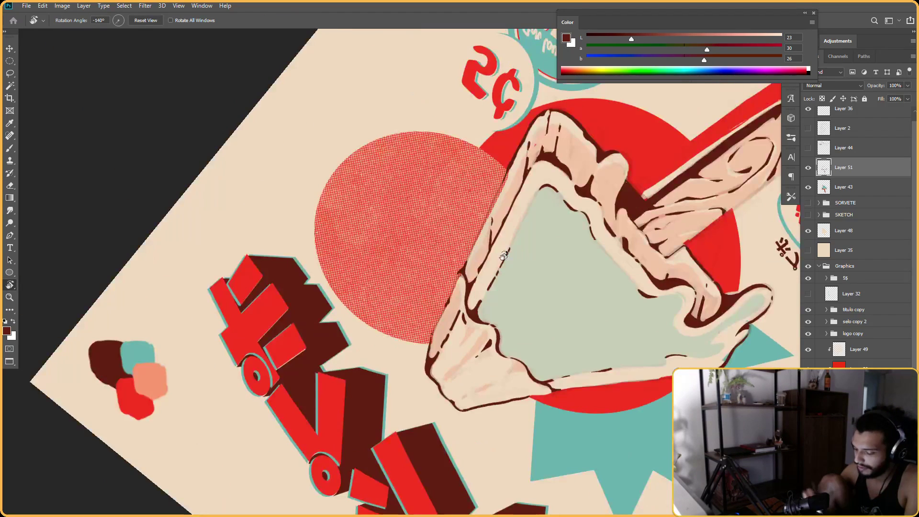
key("e")
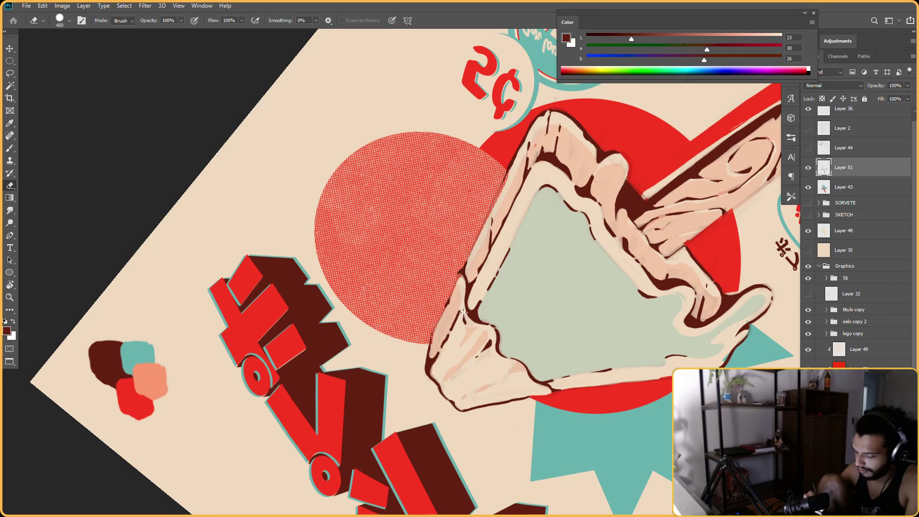
key("b")
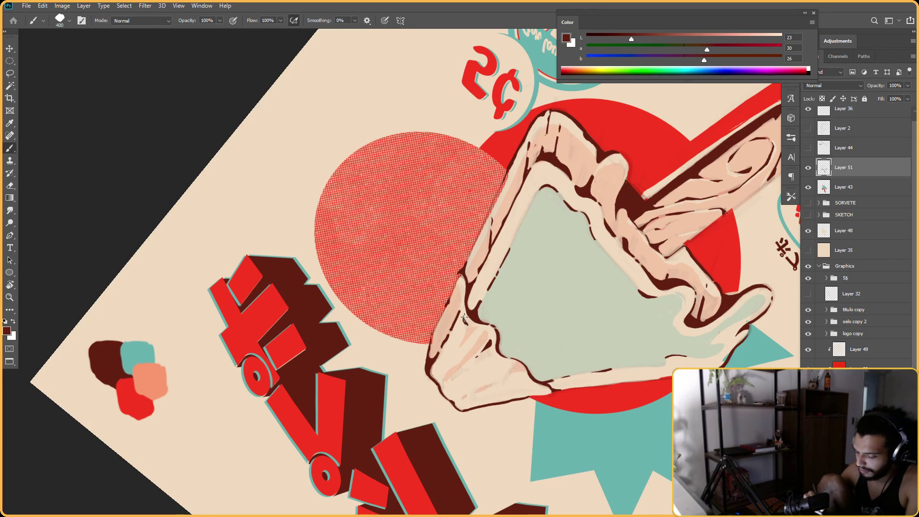
Paint a small dark brown fold mark on the left part of the popsicle cap's lower edge and refine the marks with the Eraser
key("r")
mouse_move(464, 317)
left_mouse_down()
mouse_move(503, 288)
mouse_move(547, 227)
mouse_move(371, 209)
left_mouse_up()
key("b")
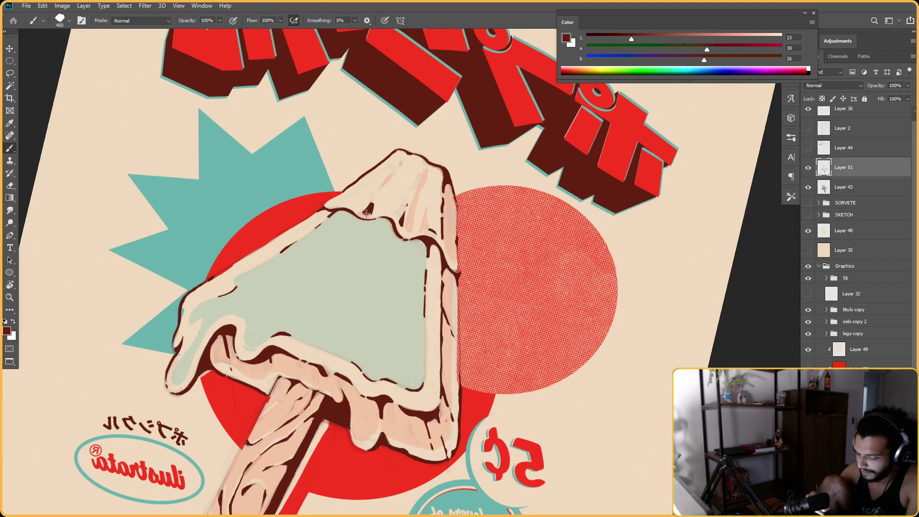
left_click_drag(367, 214, 374, 209)
key("e")
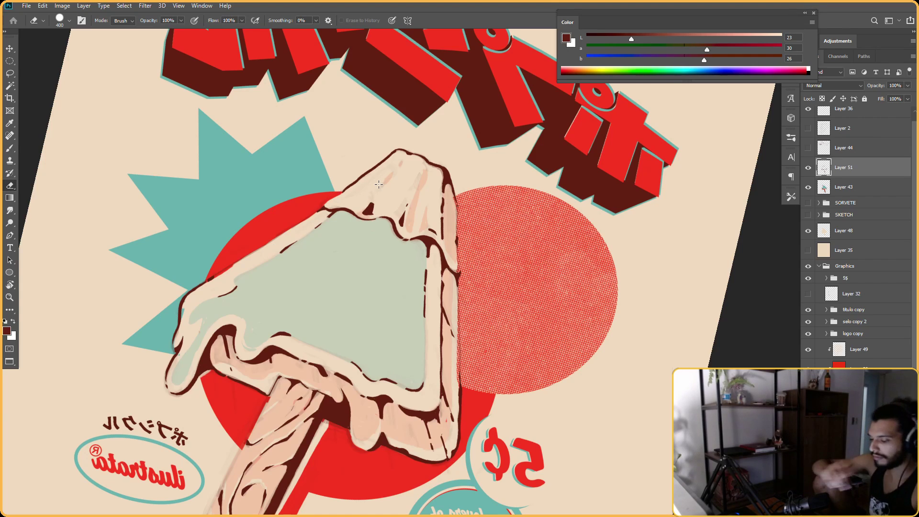
key("Escape")
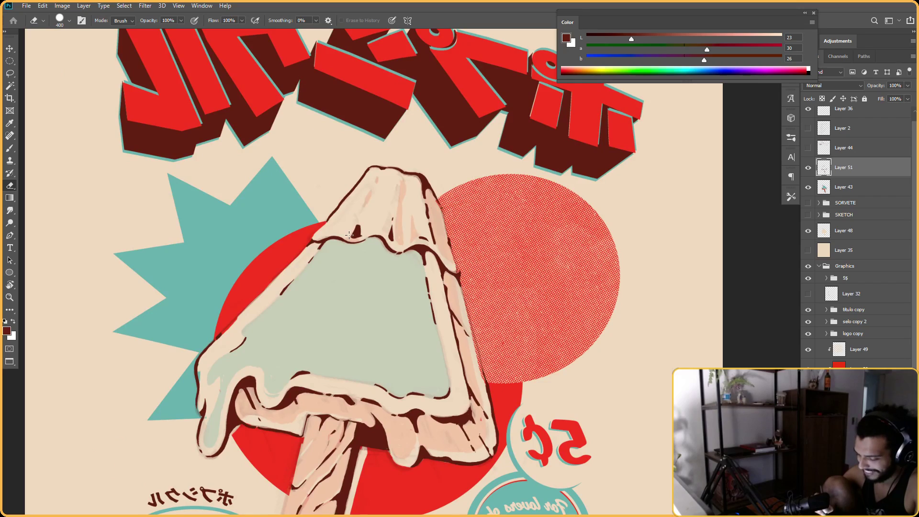
key("r")
mouse_move(361, 229)
left_mouse_down()
mouse_move(445, 192)
mouse_move(560, 172)
left_mouse_up()
key("Escape")
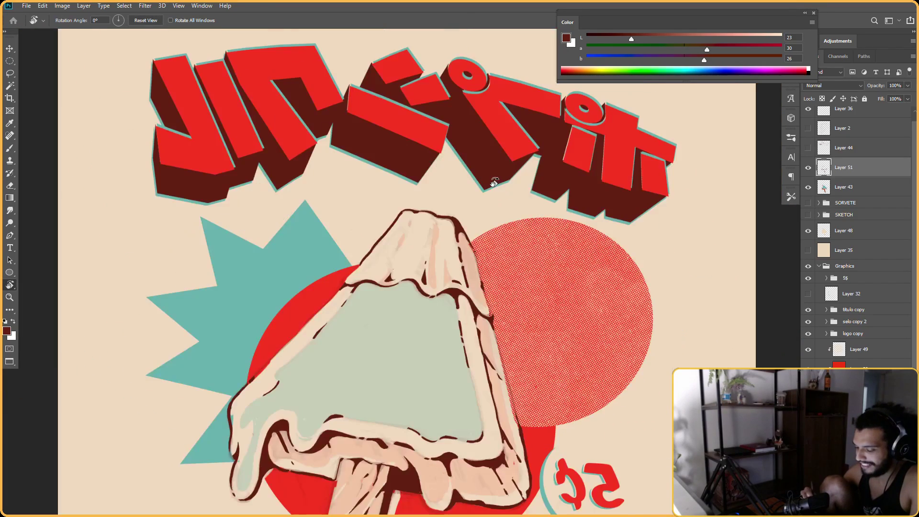
key("e")
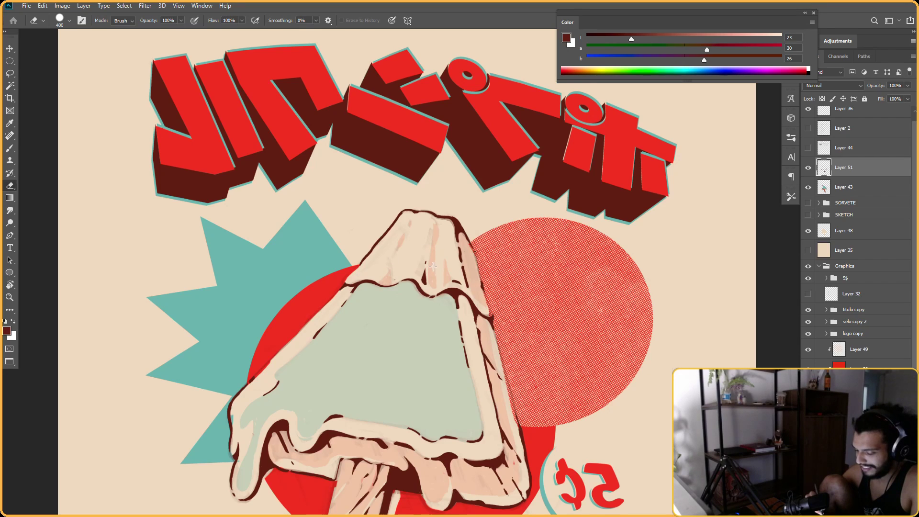
key("ctrl+minus")
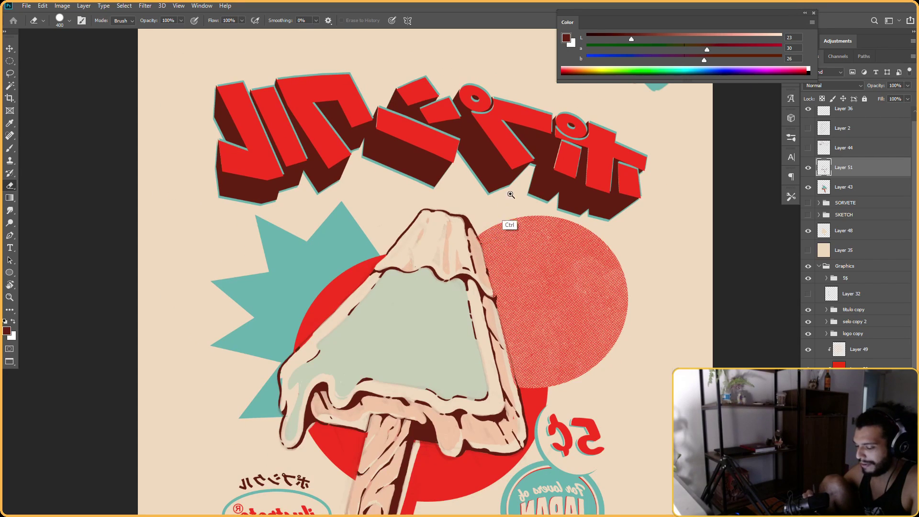
key("ctrl+minus")
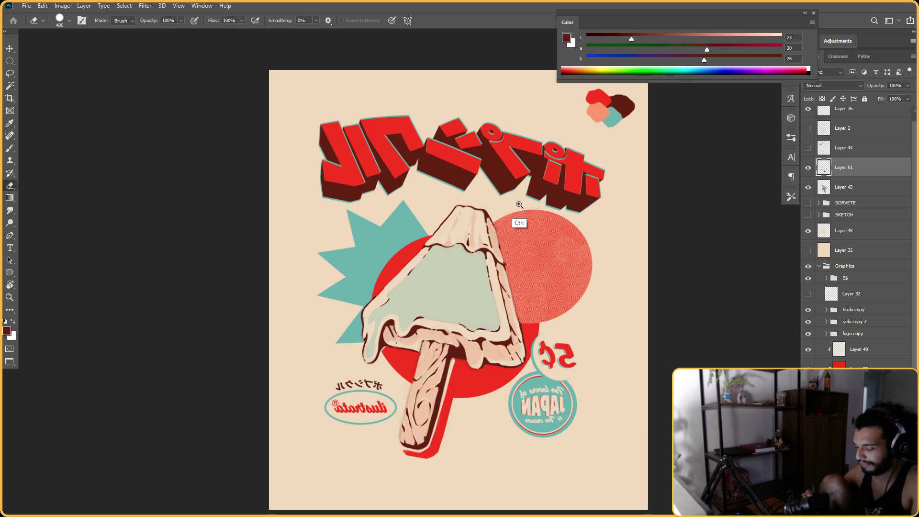
key("ctrl+plus")
key("b")
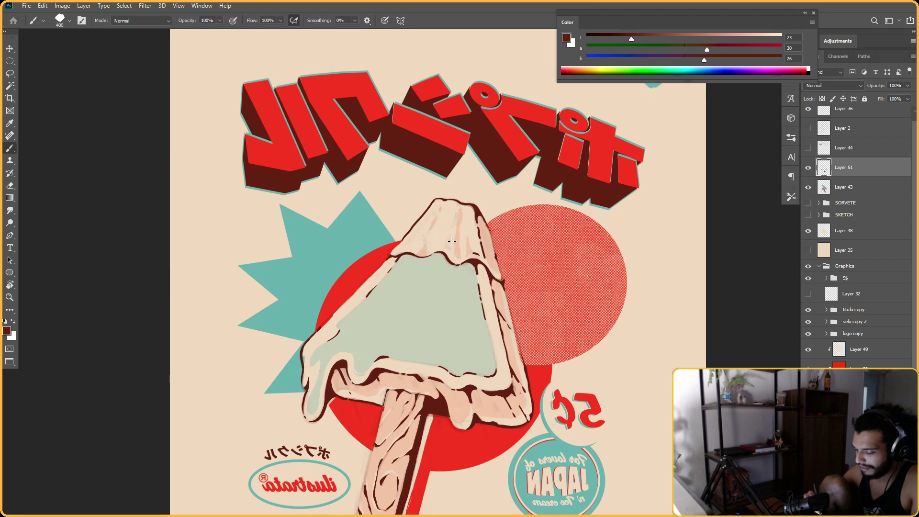
mouse_move(459, 195)
left_mouse_down()
mouse_move(527, 225)
mouse_move(541, 253)
left_mouse_up()
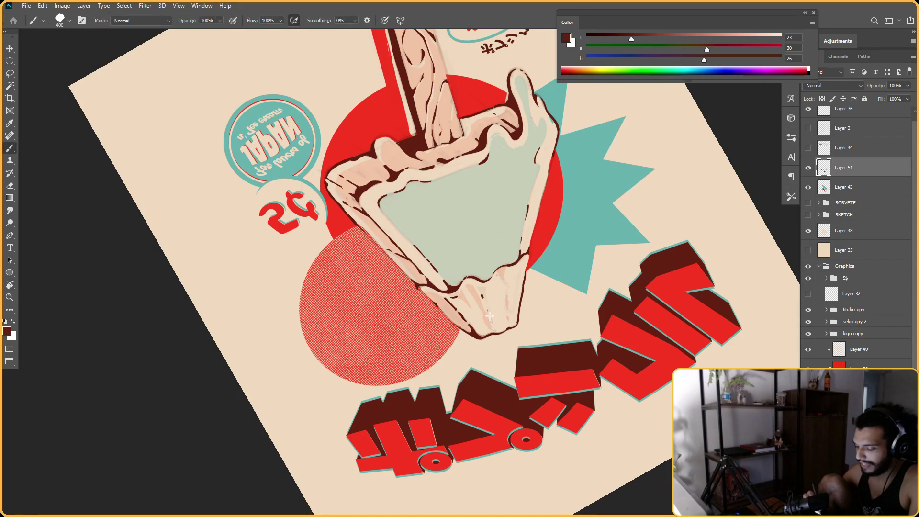
key("b")
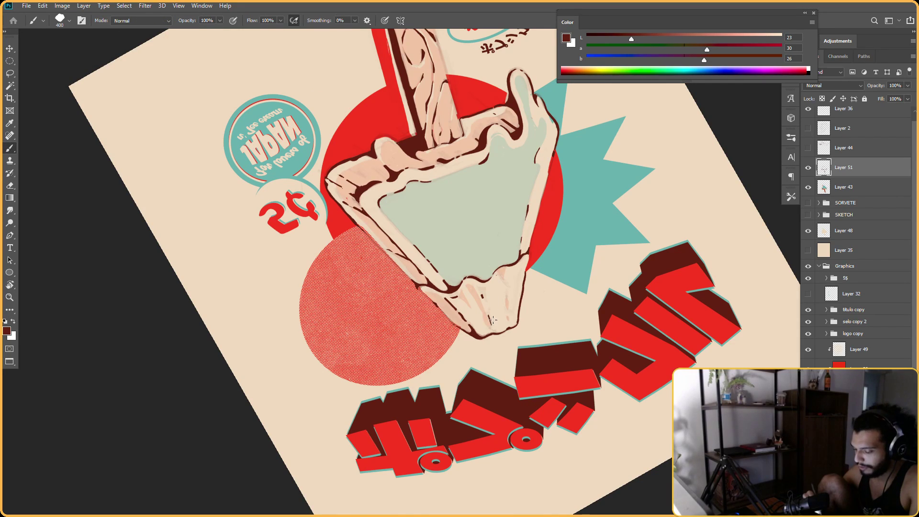
key("ctrl+z")
key("Escape")
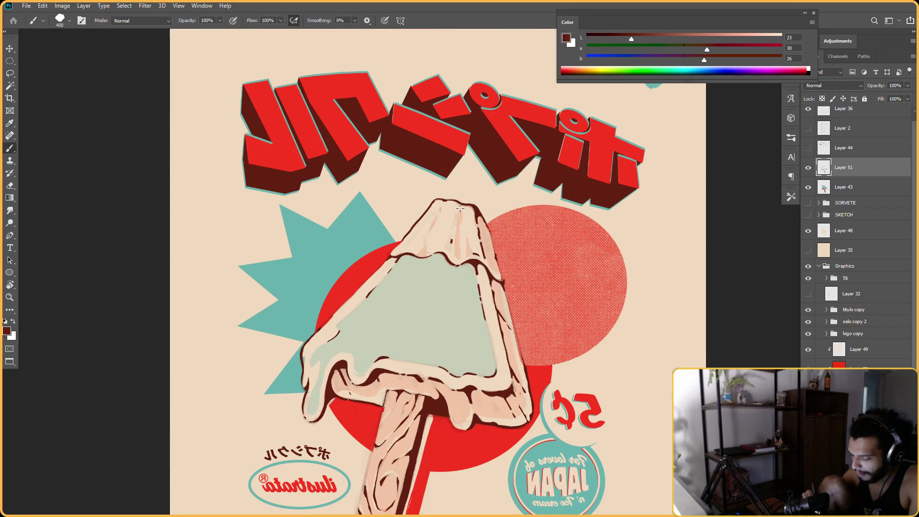
Examine the mirrored poster as a whole to judge the popsicle's dark brown contour and fold marks
key("e")
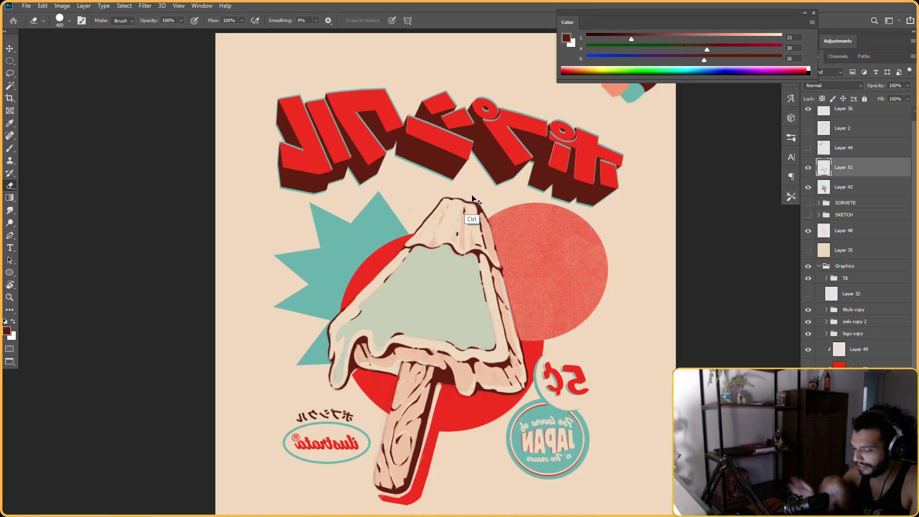
key("r")
left_click_drag(490, 191, 300, 332)
key("Escape")
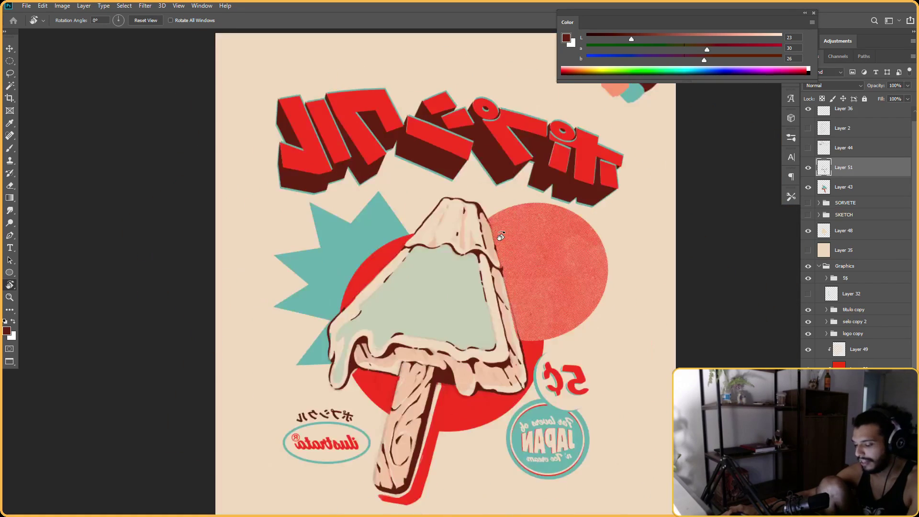
key("ctrl+0")
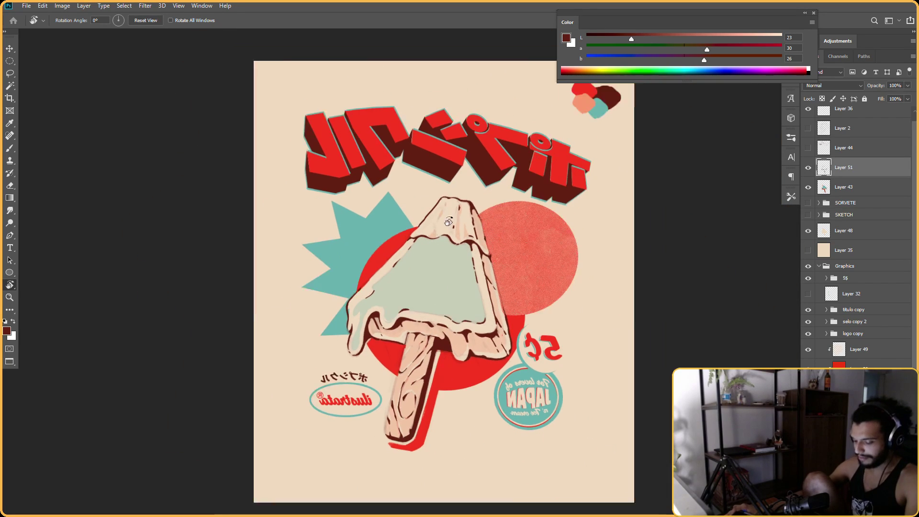
left_click_drag(500, 302, 496, 302)
left_click_drag(496, 302, 525, 263)
key("Escape")
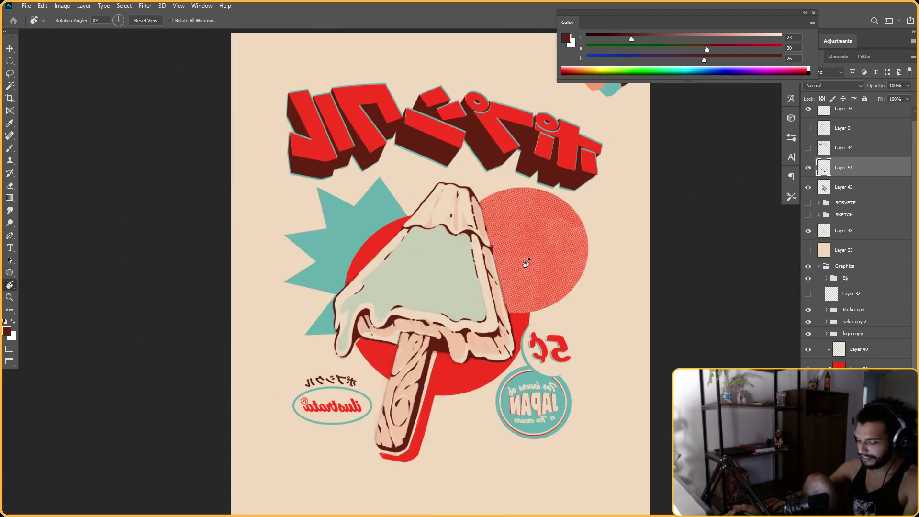
scroll(414, 291, "down", 1)
scroll(485, 305, "up", 1)
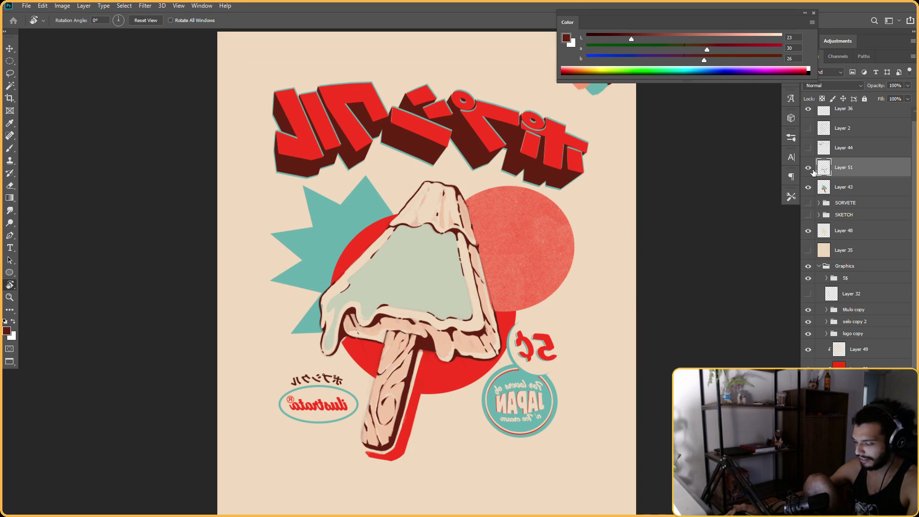
scroll(293, 246, "up", 1)
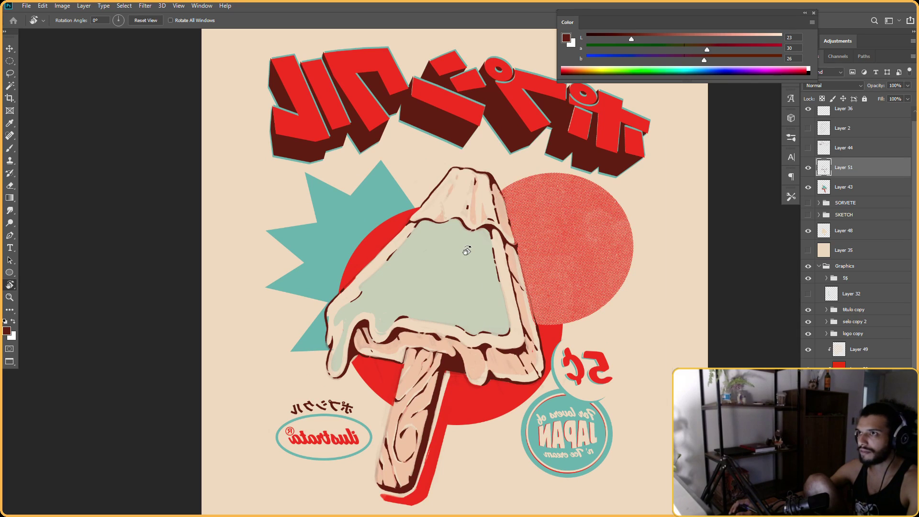
scroll(627, 285, "down", 3)
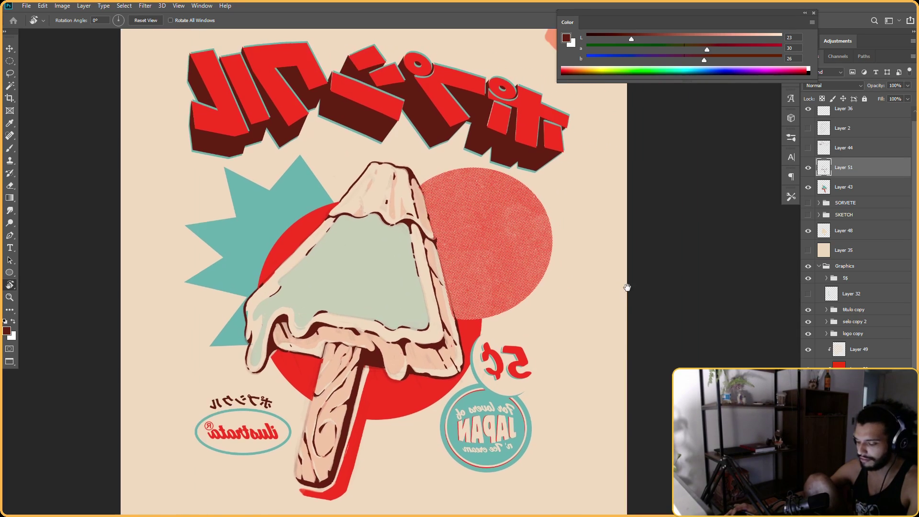
scroll(442, 297, "up", 1)
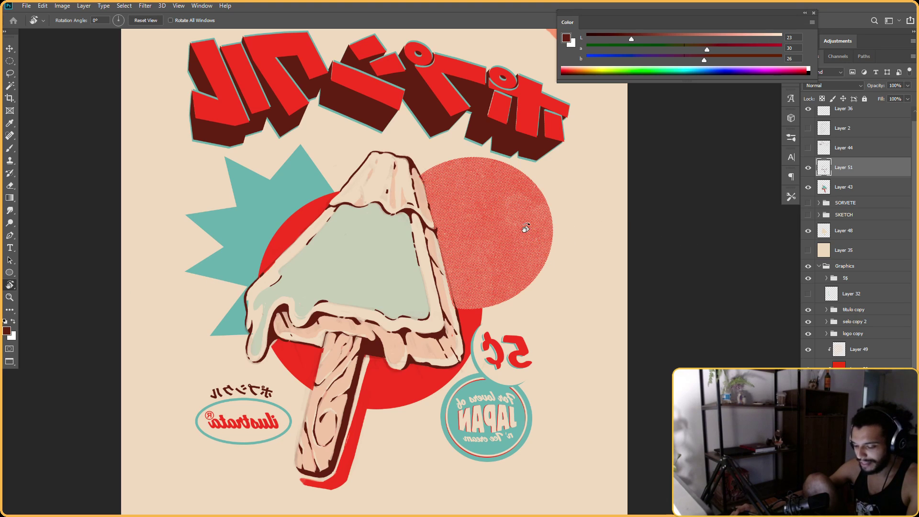
scroll(525, 228, "down", 2)
left_click_drag(677, 314, 628, 318)
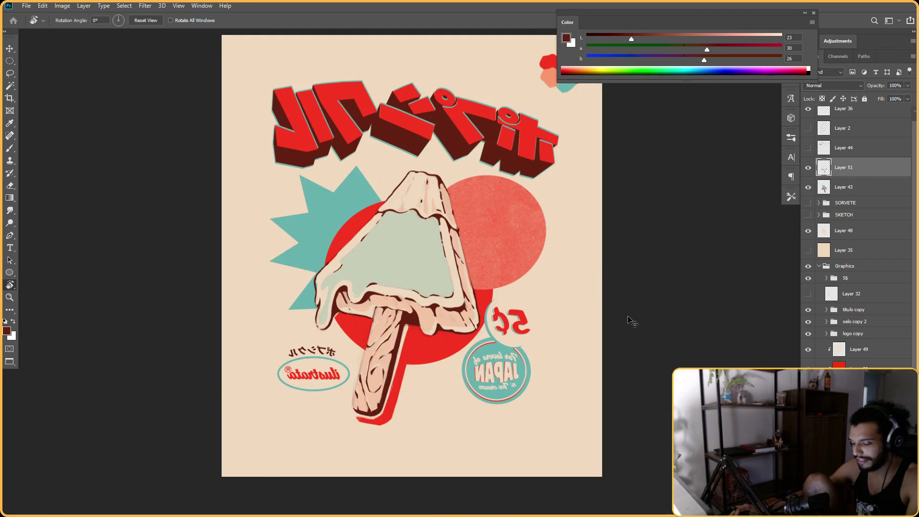
Flip the canvas back horizontally so the lettering reads correctly, and review the whole poster
key("ctrl+shift+h")
scroll(381, 274, "up", 2)
left_click_drag(620, 249, 574, 316)
key("Escape")
scroll(472, 235, "down", 2)
left_click_drag(578, 171, 586, 250)
key("Escape")
scroll(571, 233, "down", 2)
left_click_drag(535, 234, 460, 227)
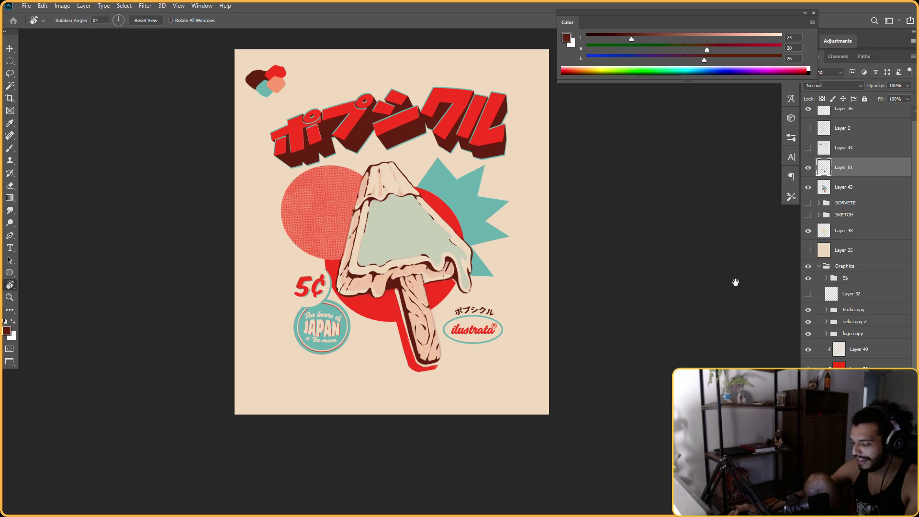
Toggle the visibility of Layer 51 and Layer 43 to compare the popsicle's line work with the layer underneath
left_click(807, 171)
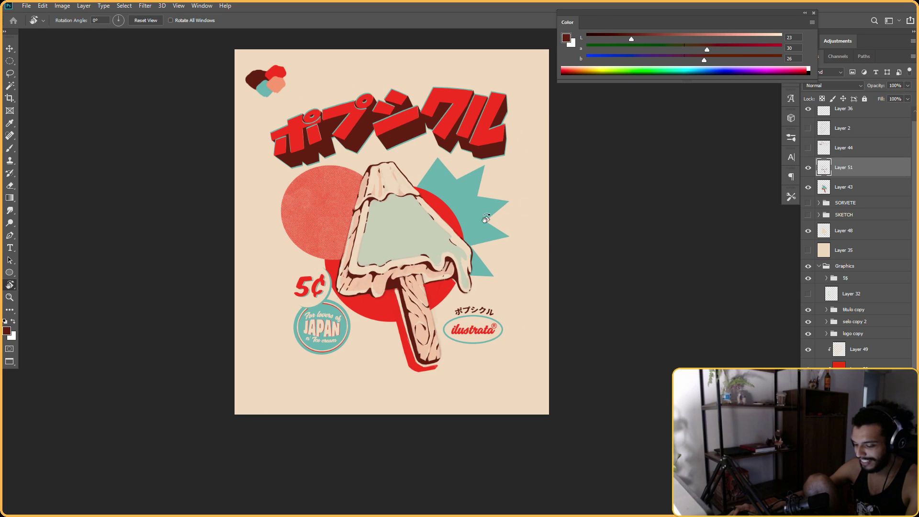
scroll(630, 248, "up", 1)
left_click_drag(630, 249, 598, 225)
key("Escape")
left_click(808, 187)
left_click(809, 187)
Add a new empty layer directly above Layer 43 and sample the starburst's teal as the Brush colour
left_click(849, 191)
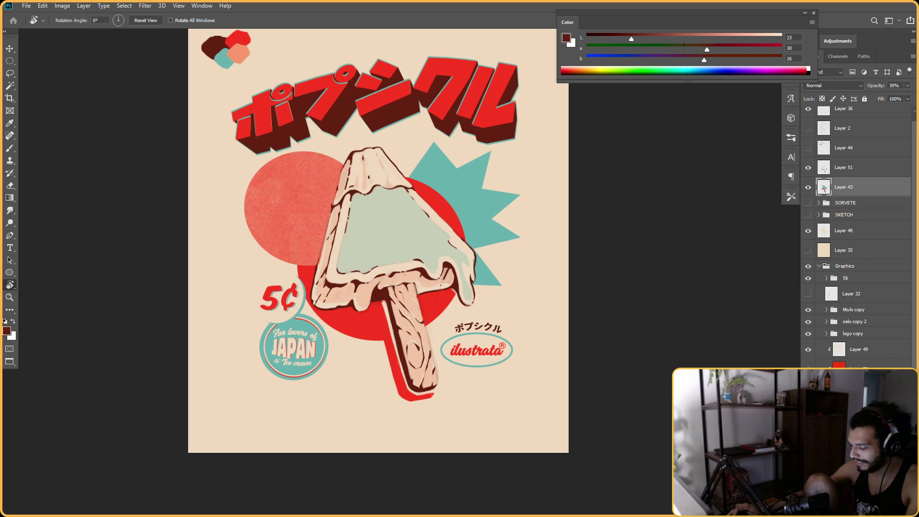
key("ctrl+shift+alt+n")
key("b")
left_click(467, 187, "alt")
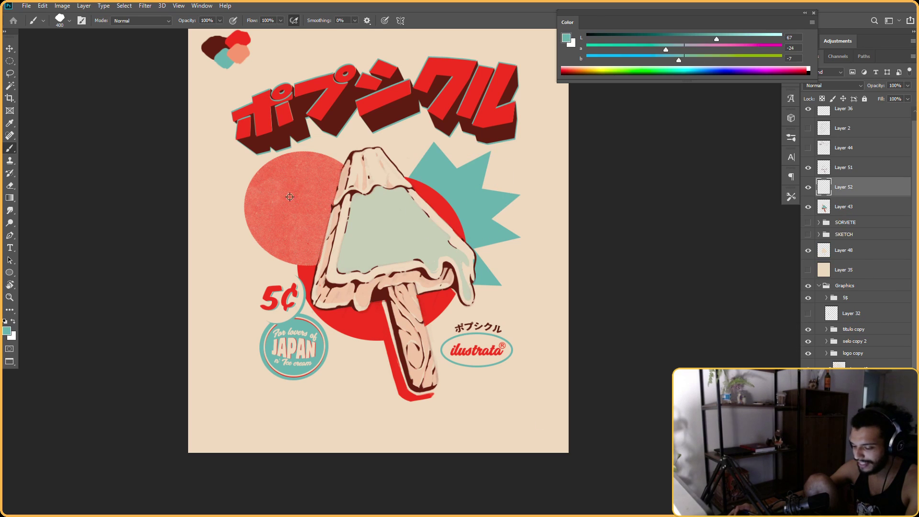
Try to paint a teal accent at the lower-left corner of the mint panel
scroll(290, 196, "up", 1)
scroll(347, 232, "up", 1)
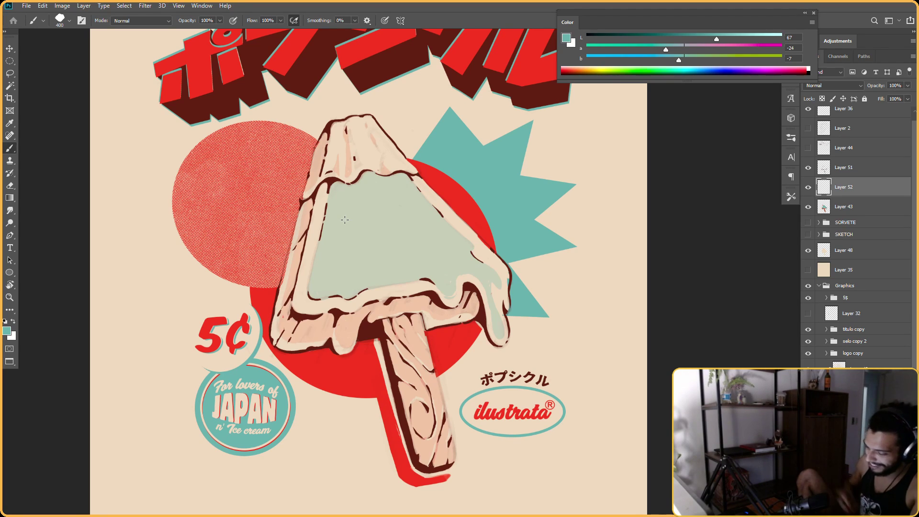
scroll(345, 220, "up", 1)
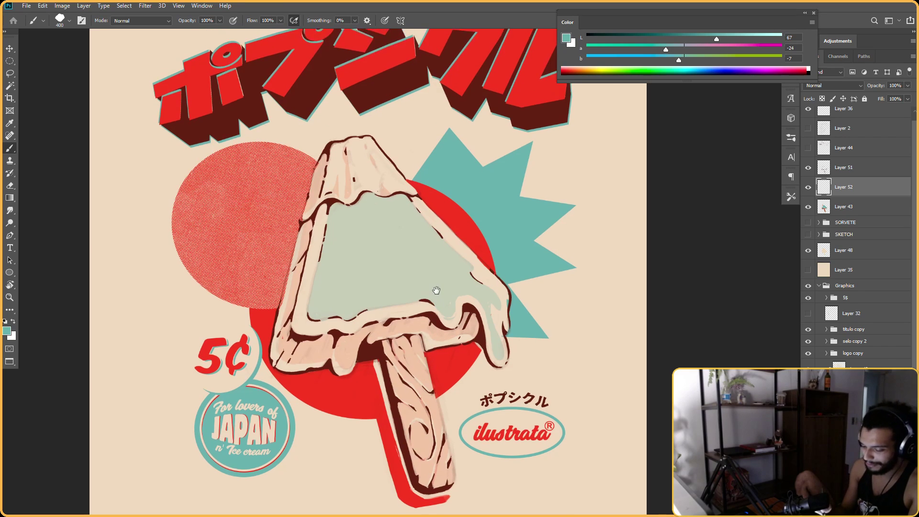
scroll(345, 213, "up", 1)
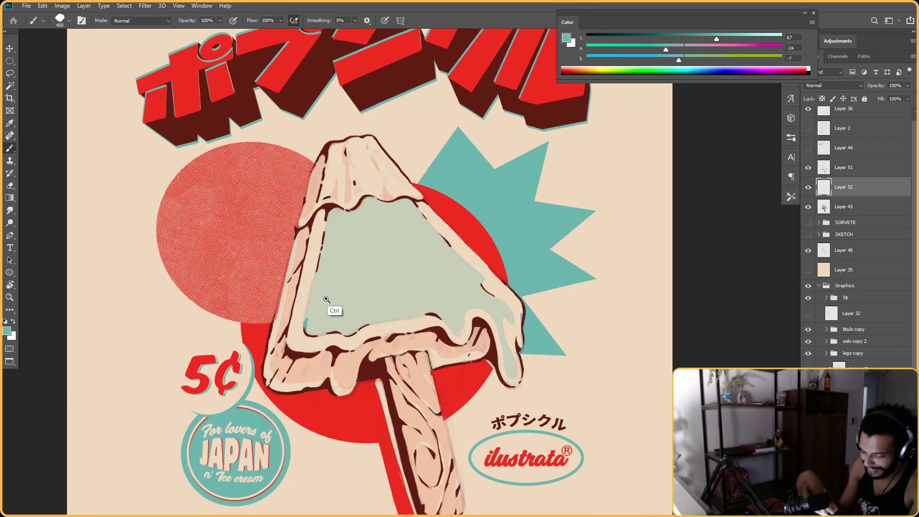
scroll(328, 308, "up", 2)
left_click_drag(455, 222, 432, 242)
Paint a dark brown grain mark on the stick's upper right edge on Layer 51 and taper it with alternating Brush and Eraser strokes
key("r")
left_click_drag(472, 179, 512, 193)
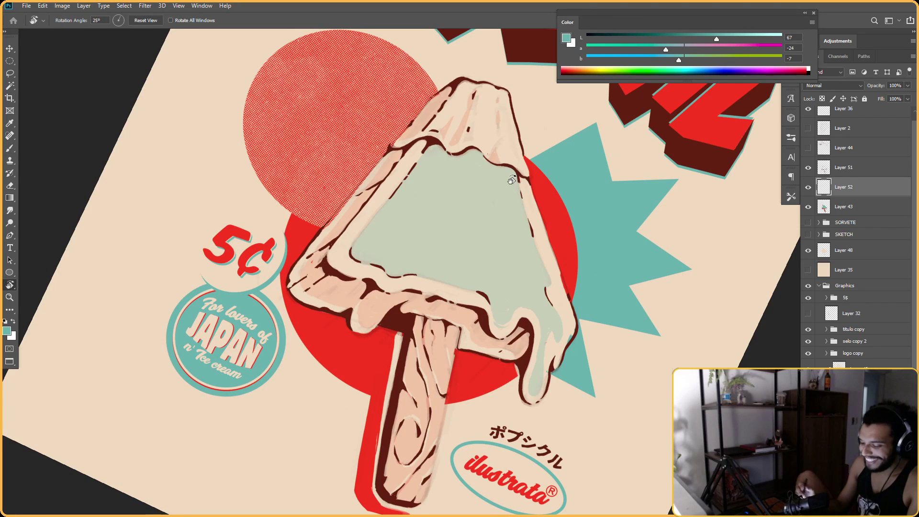
left_click(826, 170)
key("b")
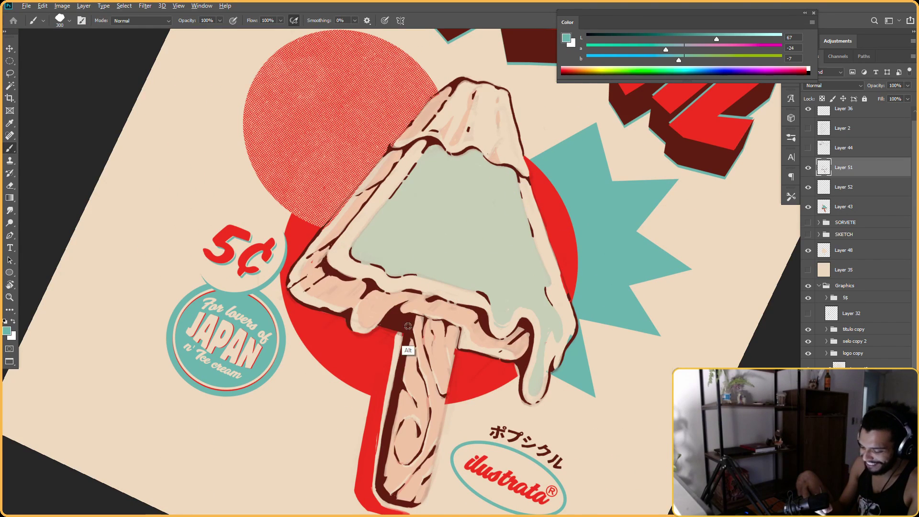
left_click(413, 347, "alt")
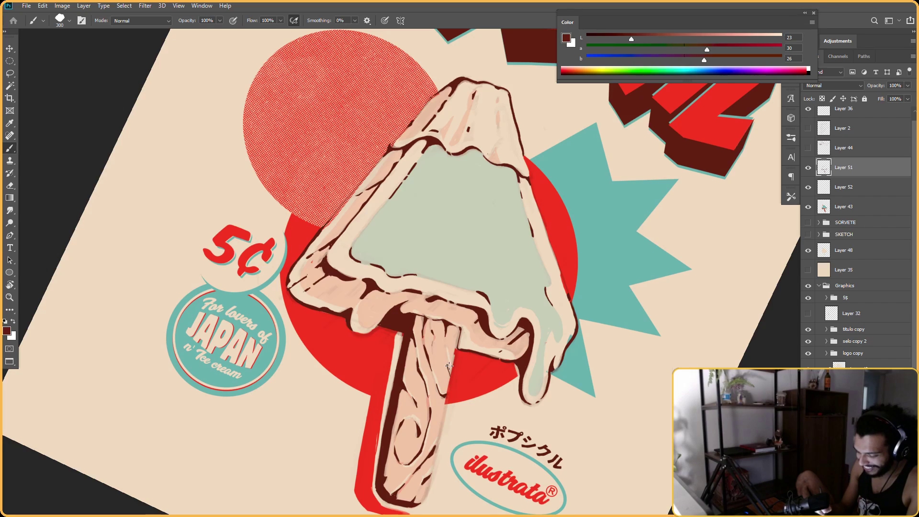
key("e")
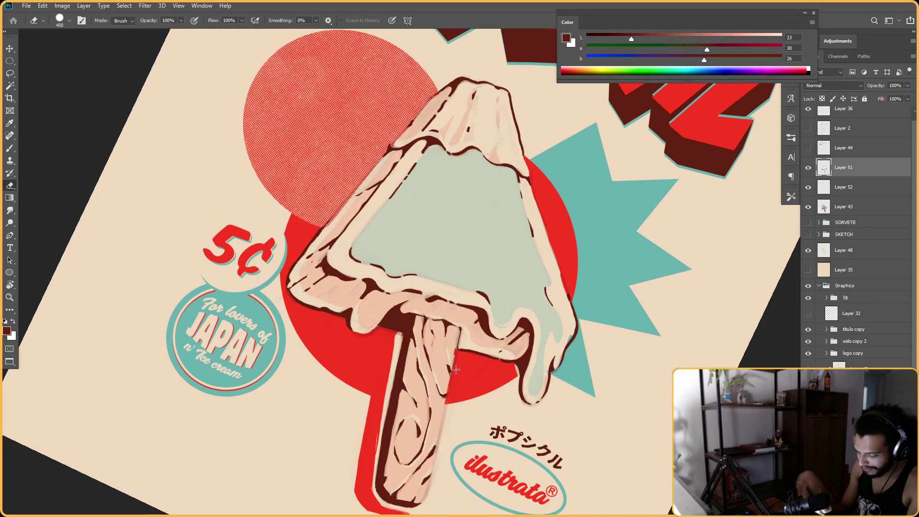
key("b")
key("e")
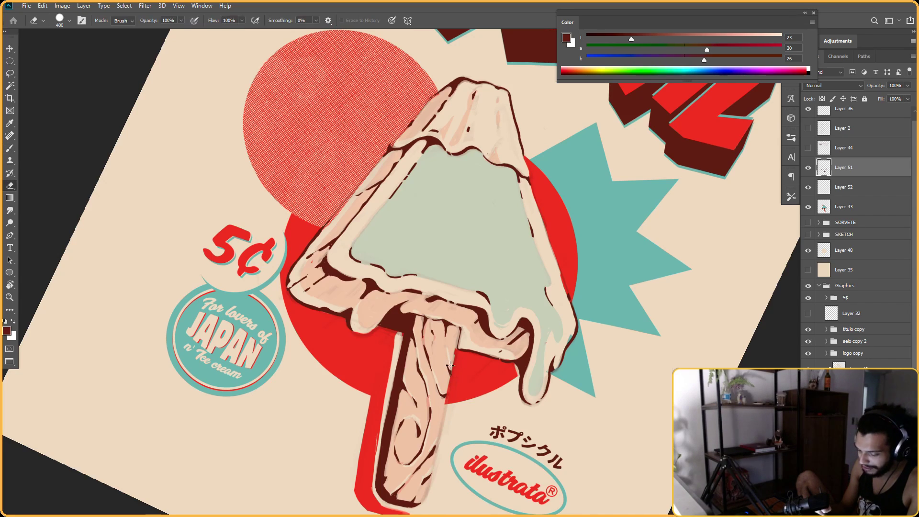
key("b")
key("e")
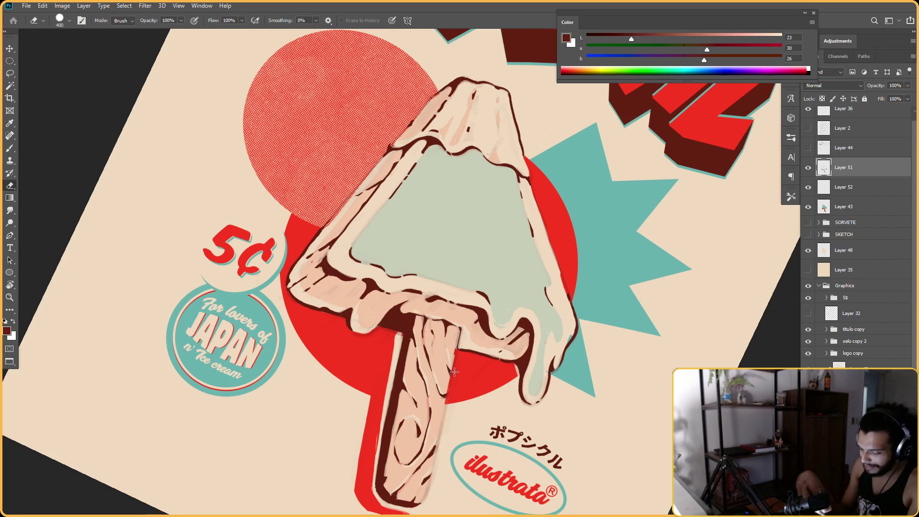
key("b")
key("Escape")
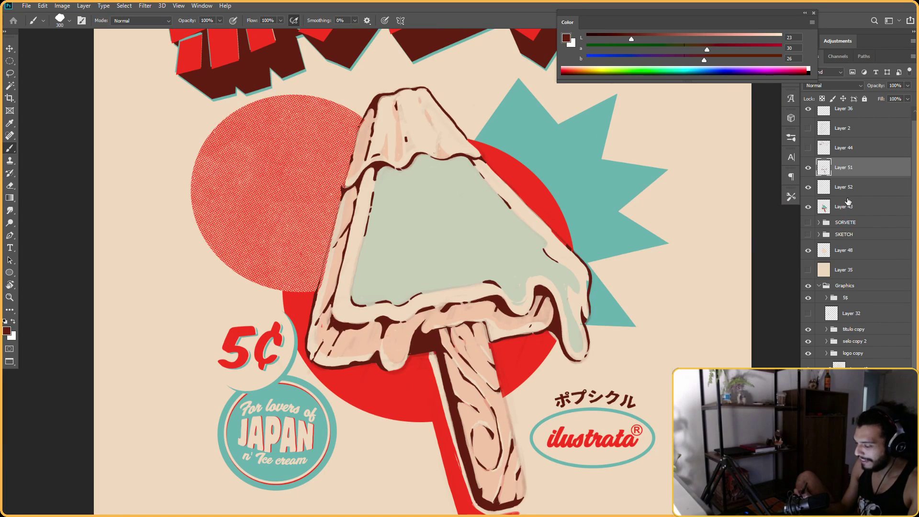
On Layer 52, paint a thin shadow line in teal sampled from the Japan badge along the lower part of the mint panel's left edge
left_click(841, 192)
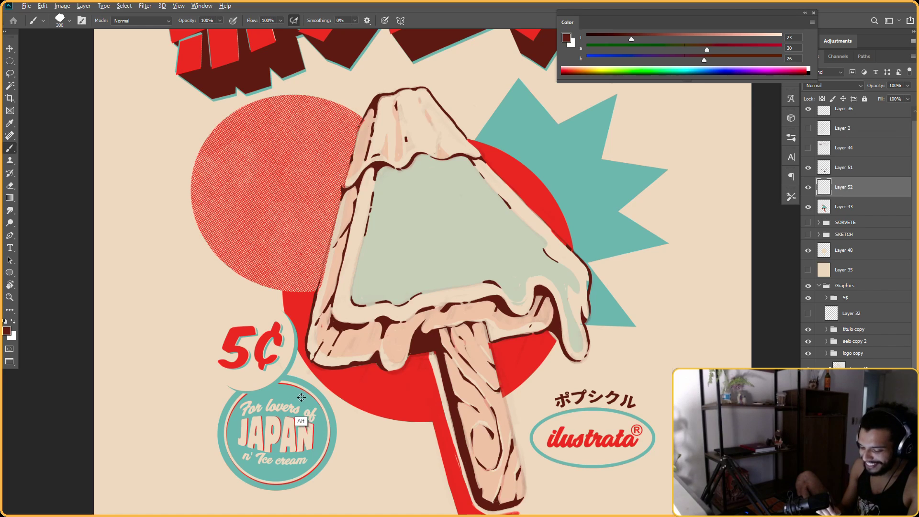
left_click(304, 417, "alt")
left_click(808, 187)
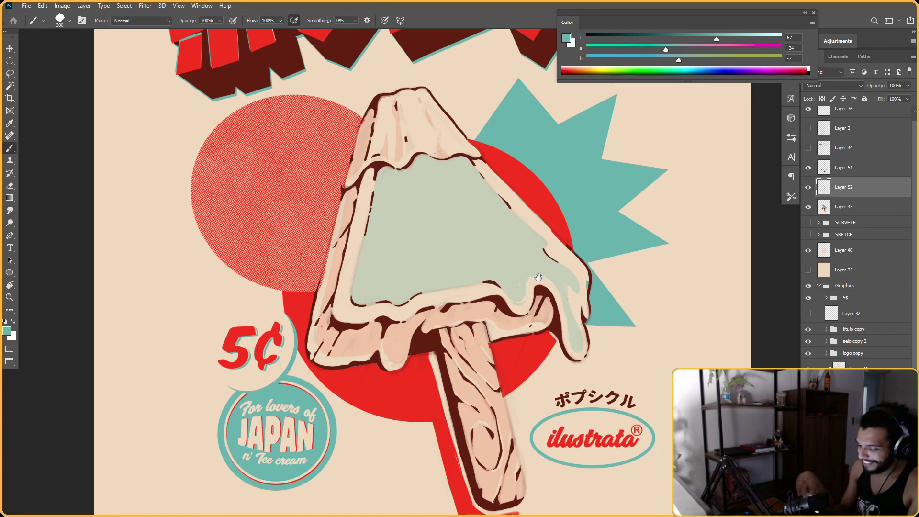
left_click_drag(500, 248, 483, 302)
key("r")
mouse_move(351, 315)
left_mouse_down()
mouse_move(476, 250)
mouse_move(445, 225)
mouse_move(434, 261)
mouse_move(326, 305)
left_mouse_up()
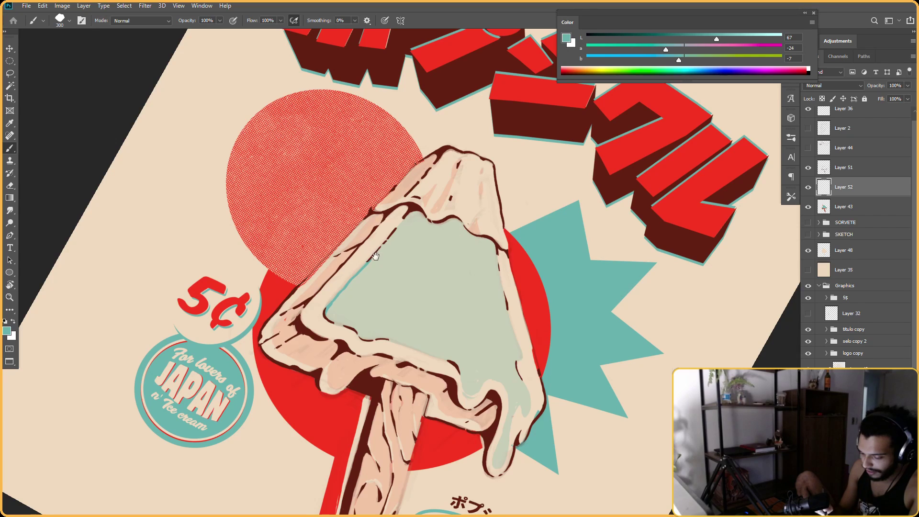
Extend the thin teal shadow line on Layer 52 up the mint panel's left edge to its upper corner
left_click_drag(367, 264, 418, 207)
key("r")
mouse_move(581, 326)
left_mouse_down()
mouse_move(599, 263)
mouse_move(482, 217)
left_mouse_up()
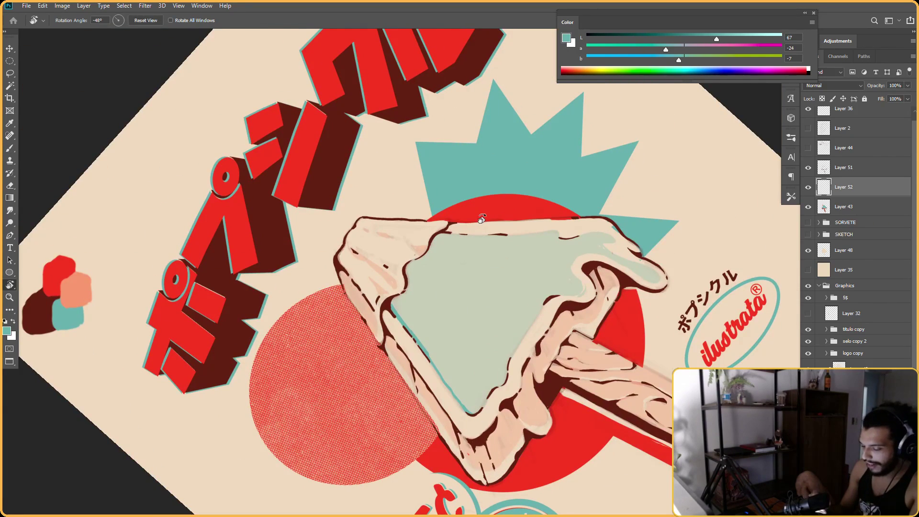
mouse_move(395, 298)
left_mouse_down()
mouse_move(392, 307)
mouse_move(405, 293)
left_mouse_up()
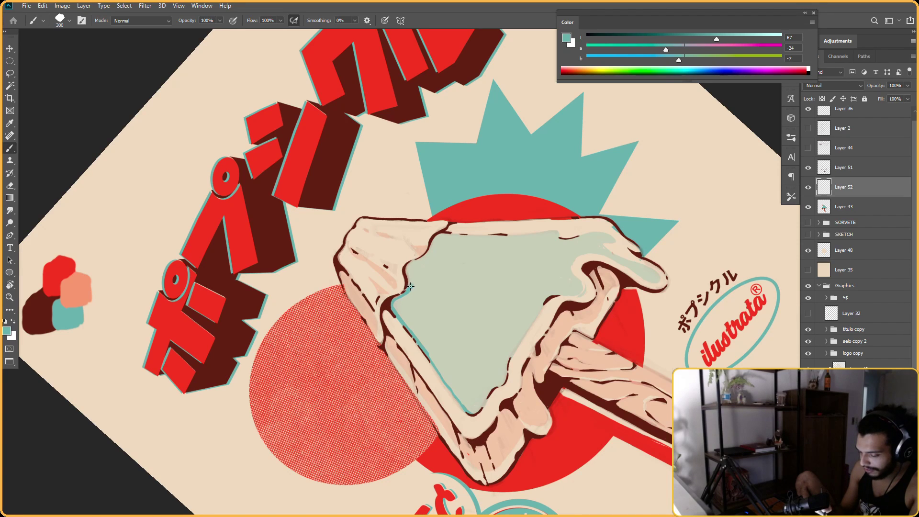
Outline the mint panel's wavy upper edge in teal with the Brush enlarged to 400 px
key("r")
mouse_move(526, 266)
left_mouse_down()
mouse_move(499, 222)
mouse_move(517, 243)
left_mouse_up()
key("]")
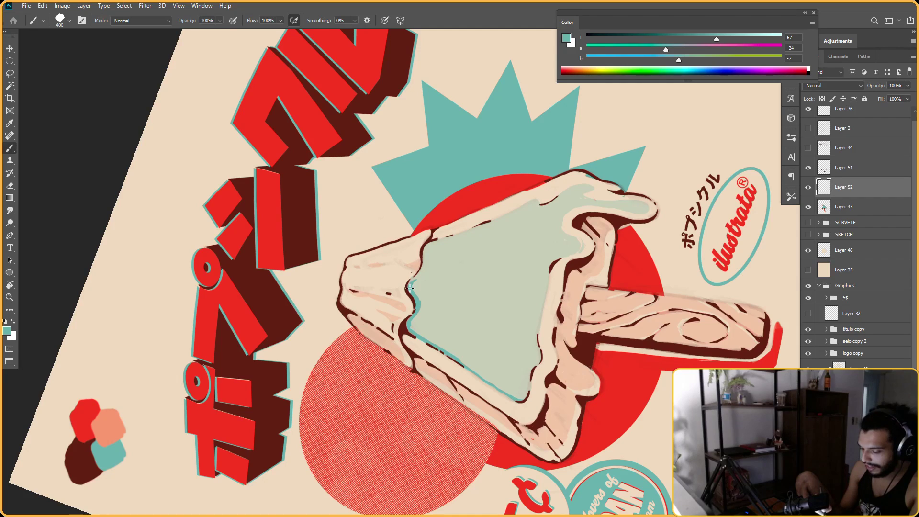
key("r")
left_click_drag(436, 241, 386, 233)
key("b")
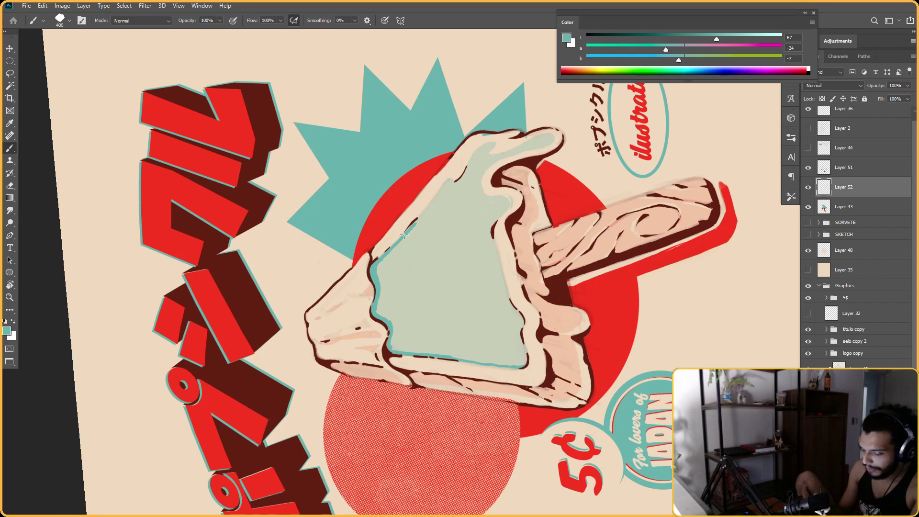
Paint teal along the mint panel's right edge down toward the drip and broaden it into a wide band of colour
mouse_move(405, 240)
left_mouse_down()
mouse_move(369, 289)
mouse_move(405, 240)
left_mouse_up()
key("ctrl+z")
mouse_move(374, 280)
left_mouse_down()
mouse_move(413, 229)
mouse_move(399, 259)
mouse_move(413, 234)
left_mouse_up()
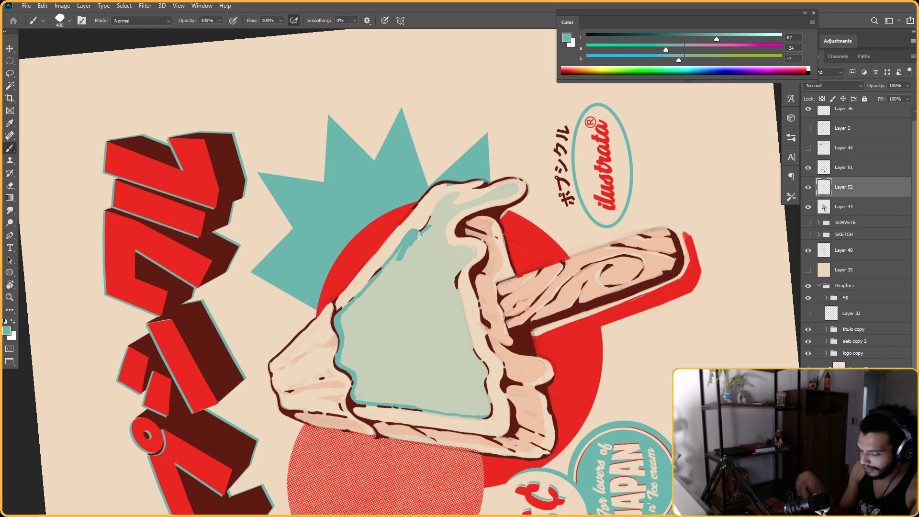
key("space")
mouse_move(436, 208)
left_mouse_down()
mouse_move(412, 240)
mouse_move(390, 214)
left_mouse_up()
key("r")
key("b")
mouse_move(412, 260)
left_mouse_down()
mouse_move(406, 314)
mouse_move(414, 262)
mouse_move(396, 385)
mouse_move(380, 342)
mouse_move(370, 377)
mouse_move(396, 383)
mouse_move(383, 401)
mouse_move(360, 394)
mouse_move(351, 402)
mouse_move(373, 389)
mouse_move(356, 399)
left_mouse_up()
key("r")
key("r")
mouse_move(535, 246)
left_mouse_down()
mouse_move(514, 214)
mouse_move(536, 248)
left_mouse_up()
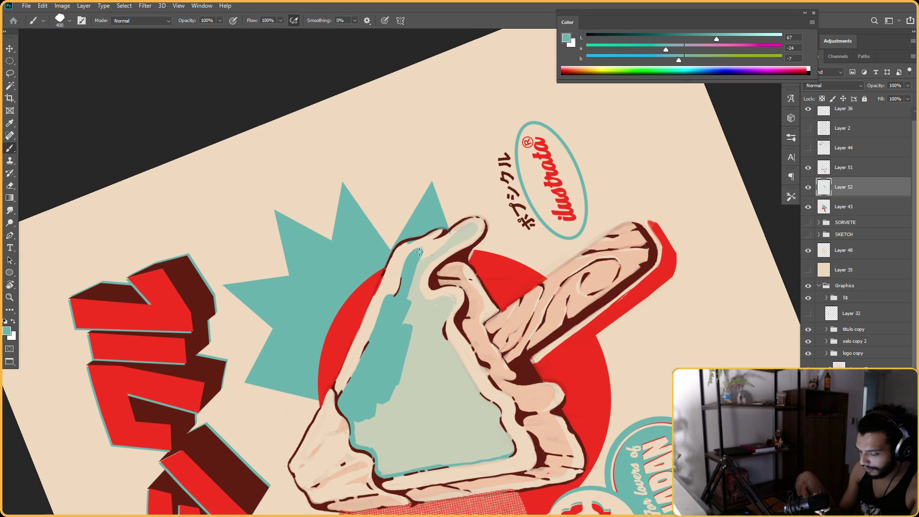
key("r")
left_click_drag(423, 250, 400, 284)
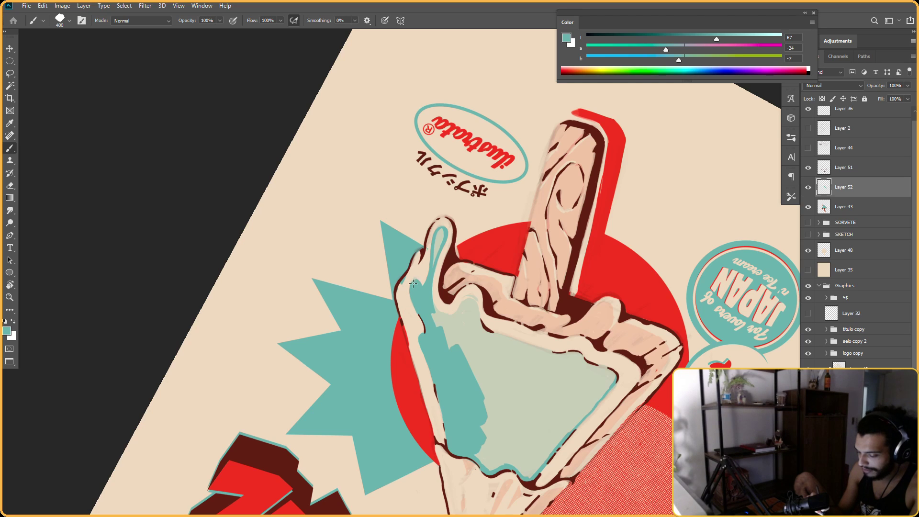
Outline the long melting drip's inner area in teal and fill it in
key("r")
left_click_drag(398, 224, 482, 164)
key("e")
key("r")
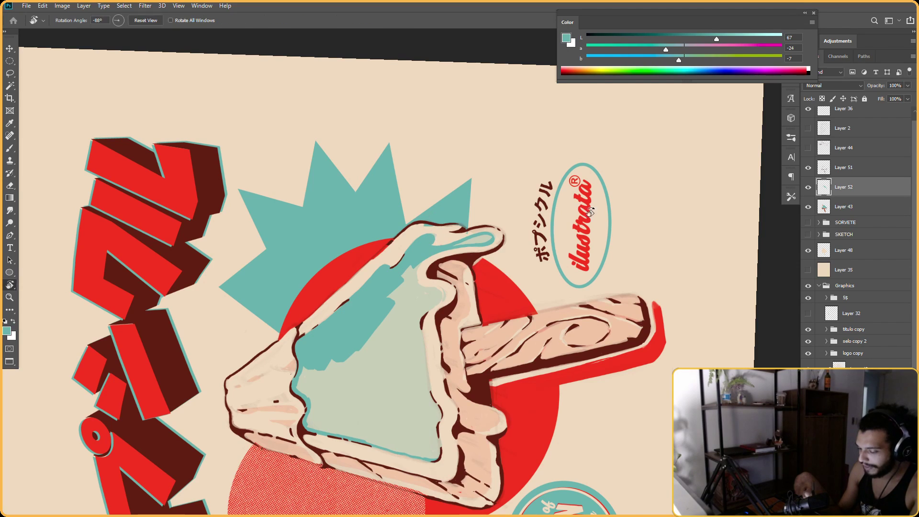
left_click_drag(437, 236, 397, 216)
key("b")
left_click_drag(441, 247, 451, 232)
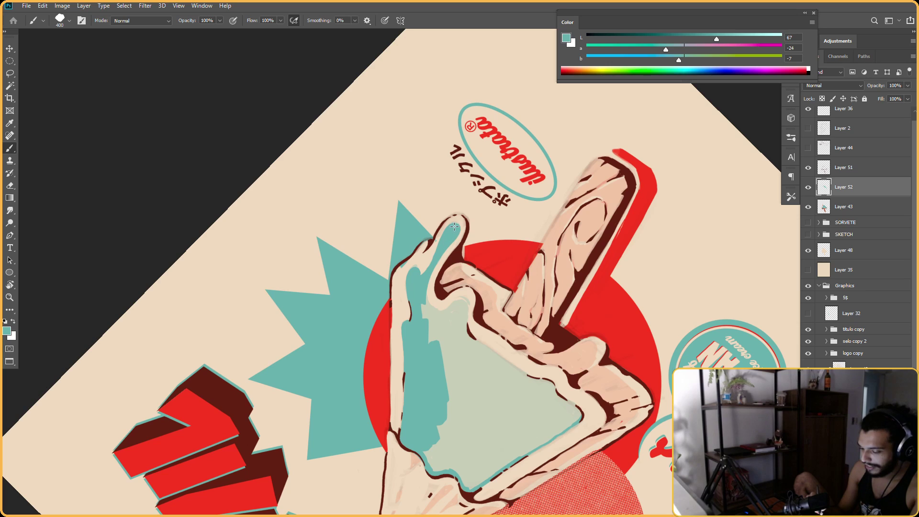
key("r")
left_click_drag(441, 247, 508, 251)
key("b")
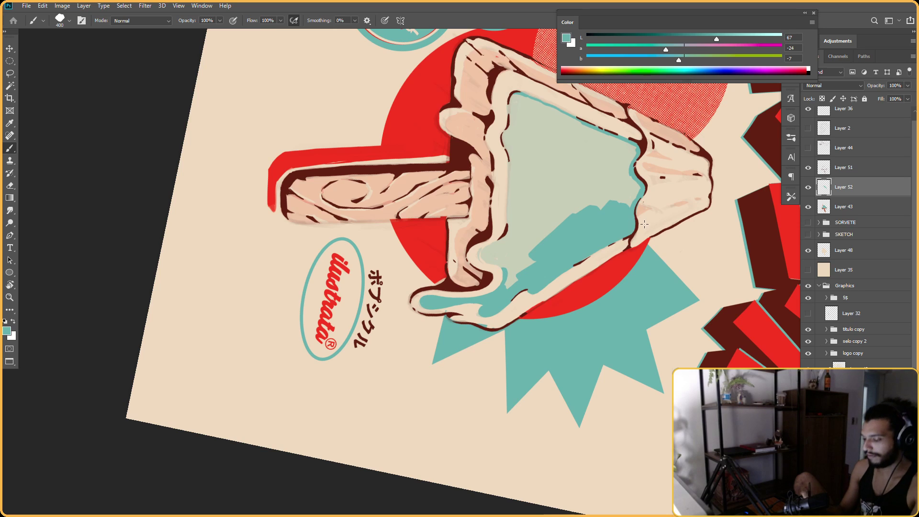
Fill the curved area where the drip meets the panel's lower right corner with teal
mouse_move(506, 287)
left_mouse_down()
mouse_move(573, 213)
mouse_move(470, 277)
left_mouse_up()
key("r")
key("b")
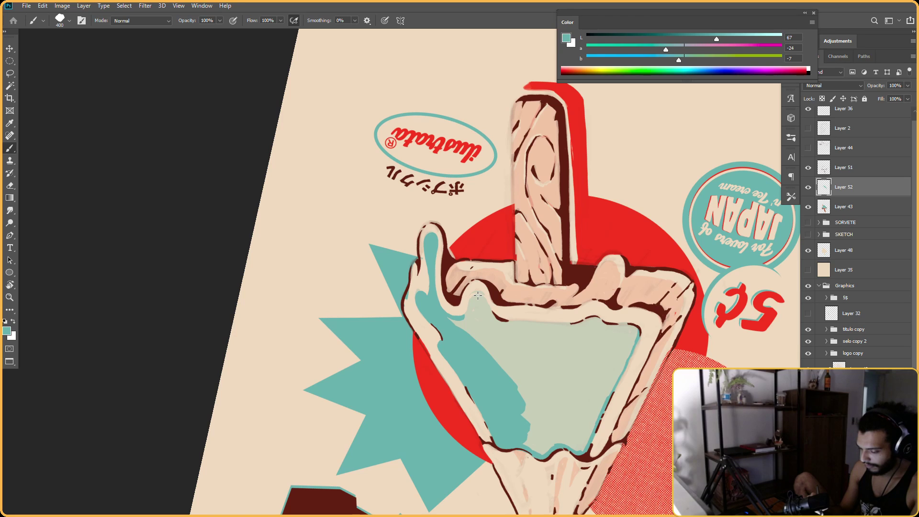
left_click_drag(466, 312, 551, 263)
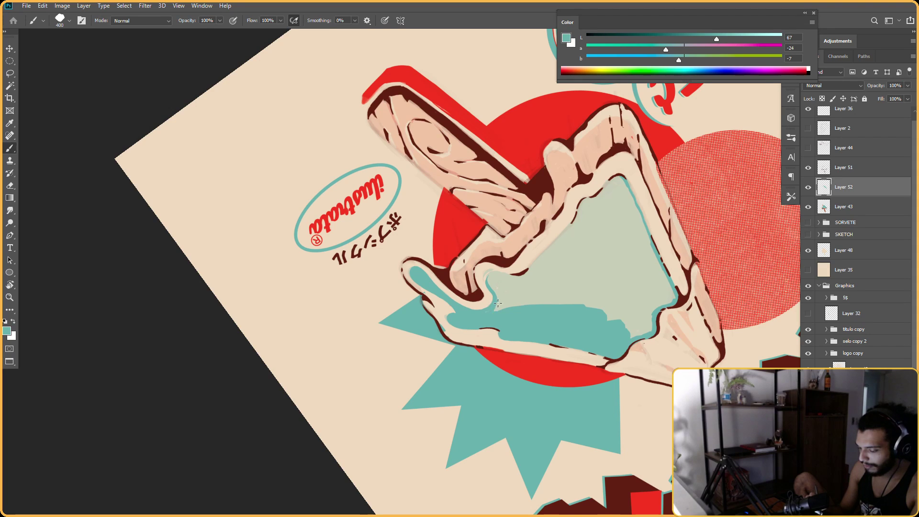
left_click_drag(496, 301, 488, 263)
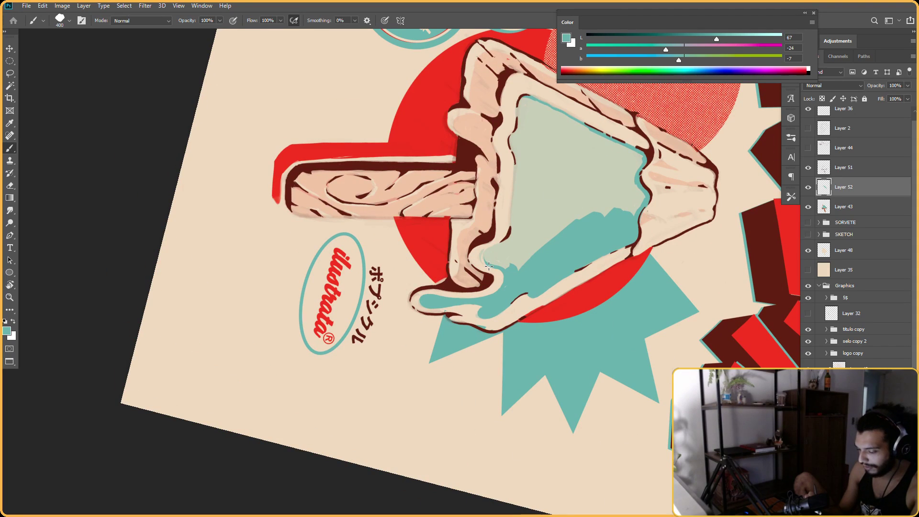
mouse_move(500, 246)
left_mouse_down()
mouse_move(517, 229)
mouse_move(500, 250)
mouse_move(515, 239)
mouse_move(517, 263)
mouse_move(495, 262)
mouse_move(511, 246)
mouse_move(529, 254)
mouse_move(509, 285)
mouse_move(512, 266)
left_mouse_up()
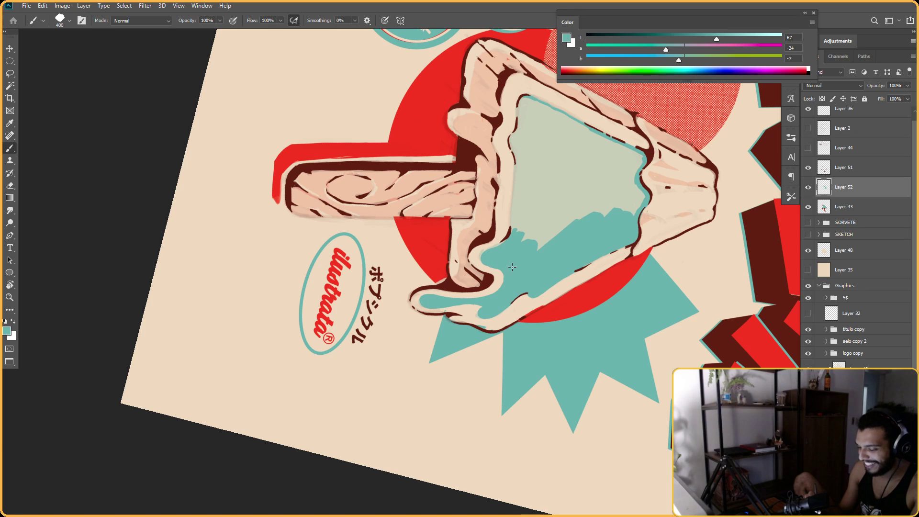
key("r")
left_click_drag(528, 221, 482, 273)
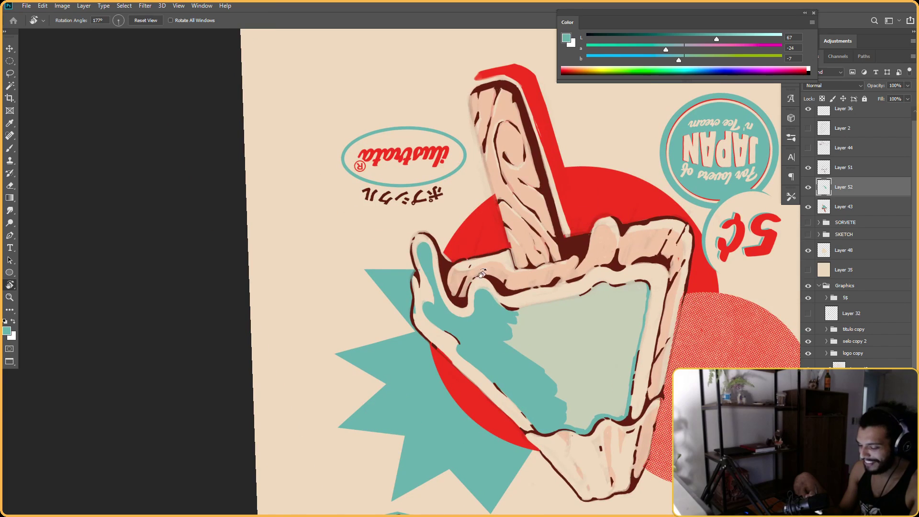
key("b")
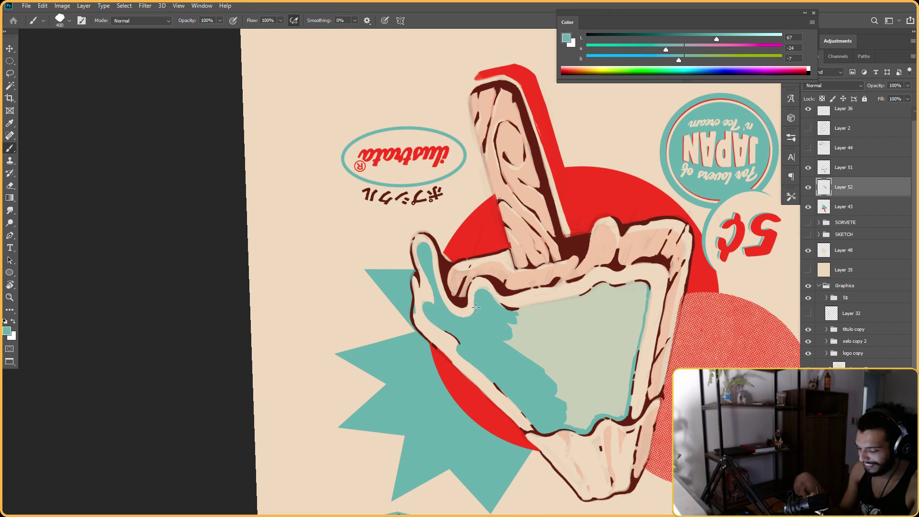
key("r")
mouse_move(474, 314)
left_mouse_down()
mouse_move(500, 242)
mouse_move(493, 261)
left_mouse_up()
key("b")
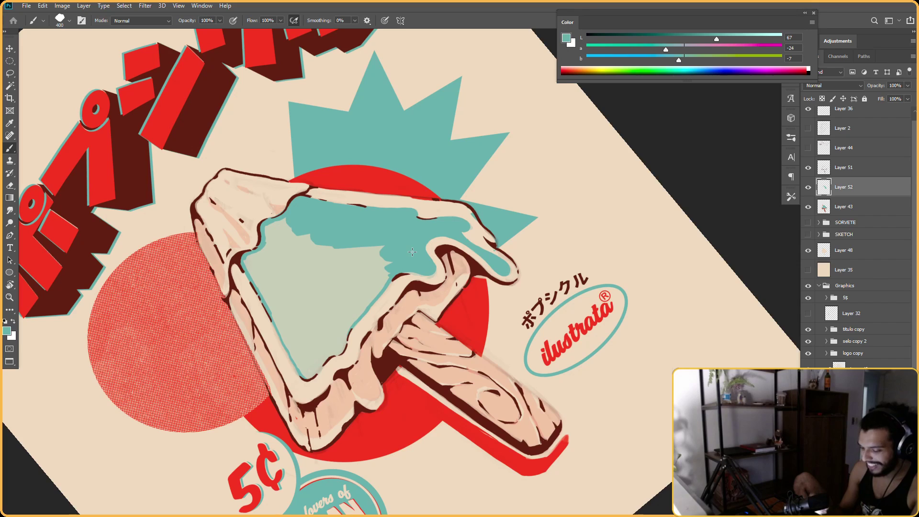
Outline the panel's lower edge in teal and cover the remaining mint area with solid teal
key("r")
left_click_drag(509, 232, 500, 222)
key("b")
key("r")
left_click(523, 214)
key("b")
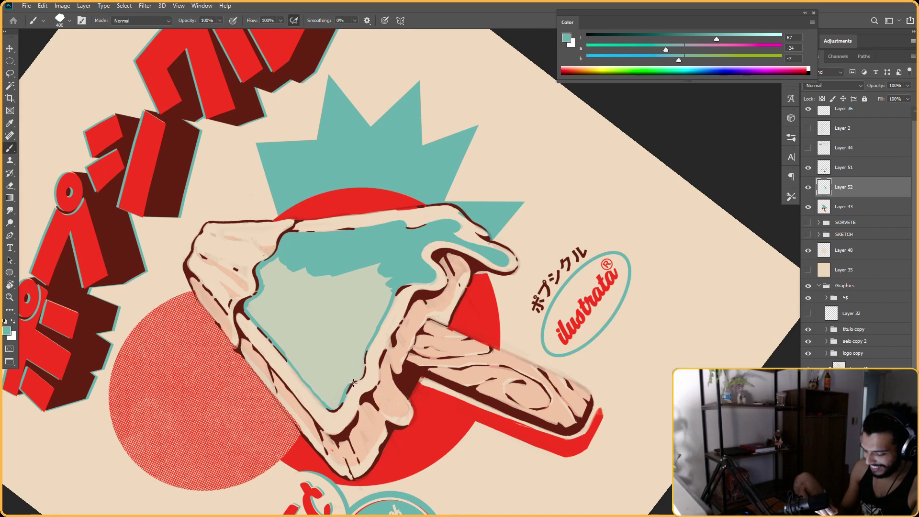
mouse_move(360, 373)
left_mouse_down()
mouse_move(382, 277)
mouse_move(346, 330)
left_mouse_up()
left_click_drag(376, 269, 329, 334)
key("Escape")
key("r")
mouse_move(511, 169)
left_mouse_down()
mouse_move(548, 237)
mouse_move(524, 279)
mouse_move(505, 206)
left_mouse_up()
key("b")
mouse_move(319, 314)
left_mouse_down()
mouse_move(327, 265)
mouse_move(320, 297)
mouse_move(331, 289)
mouse_move(332, 302)
mouse_move(341, 202)
mouse_move(347, 218)
mouse_move(341, 198)
mouse_move(347, 253)
mouse_move(377, 238)
left_mouse_up()
key("r")
mouse_move(336, 227)
left_mouse_down()
mouse_move(364, 213)
mouse_move(329, 255)
mouse_move(345, 234)
mouse_move(357, 240)
mouse_move(351, 258)
mouse_move(338, 264)
mouse_move(320, 253)
mouse_move(363, 225)
mouse_move(350, 265)
mouse_move(359, 268)
mouse_move(356, 286)
mouse_move(394, 256)
mouse_move(394, 282)
mouse_move(408, 253)
mouse_move(434, 272)
mouse_move(375, 337)
mouse_move(380, 323)
mouse_move(417, 315)
mouse_move(437, 293)
left_mouse_up()
key("r")
mouse_move(500, 246)
left_mouse_down()
mouse_move(508, 270)
mouse_move(466, 343)
left_mouse_up()
mouse_move(423, 180)
left_mouse_down()
mouse_move(414, 136)
mouse_move(423, 173)
mouse_move(434, 167)
left_mouse_up()
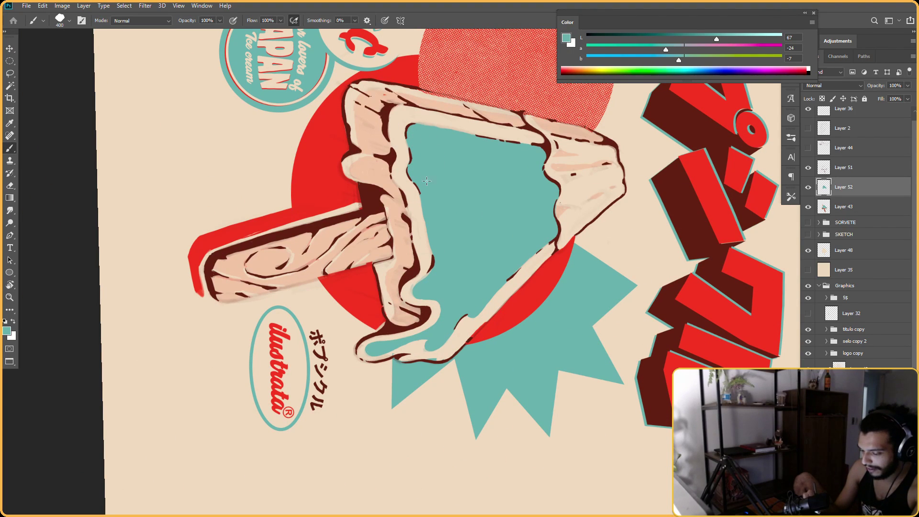
Examine the teal-filled popsicle upright, up close and within the whole poster
key("r")
key("Escape")
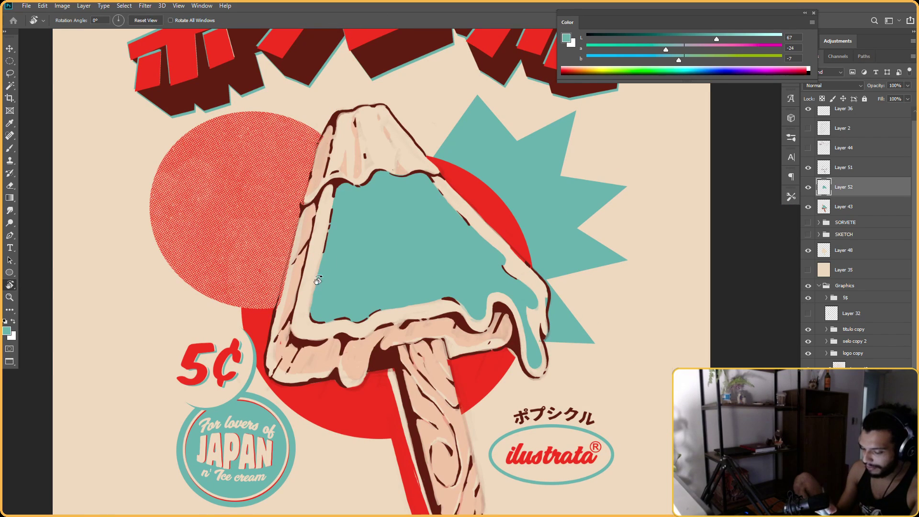
key("e")
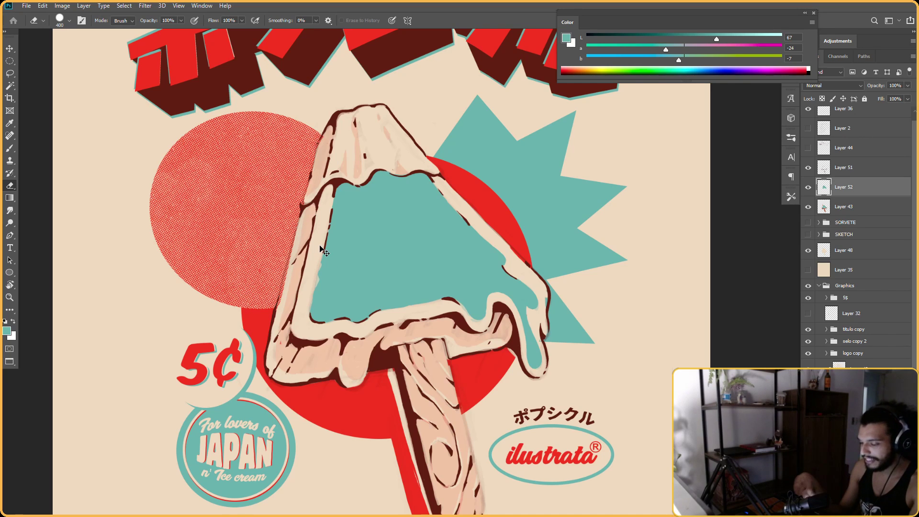
mouse_move(570, 244)
left_mouse_down()
mouse_move(520, 289)
mouse_move(550, 276)
left_mouse_up()
key("r")
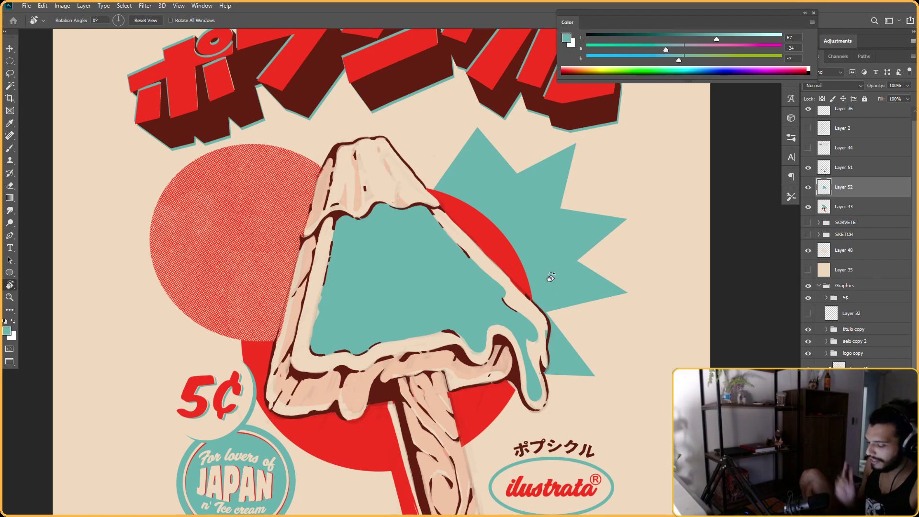
left_click_drag(465, 250, 396, 246)
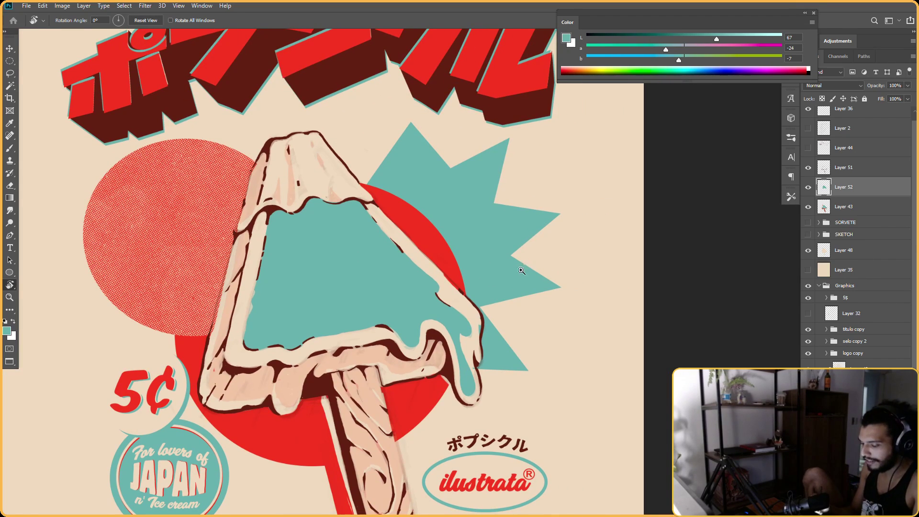
left_click_drag(522, 270, 500, 269)
left_click_drag(561, 271, 527, 271)
left_click_drag(608, 271, 625, 258)
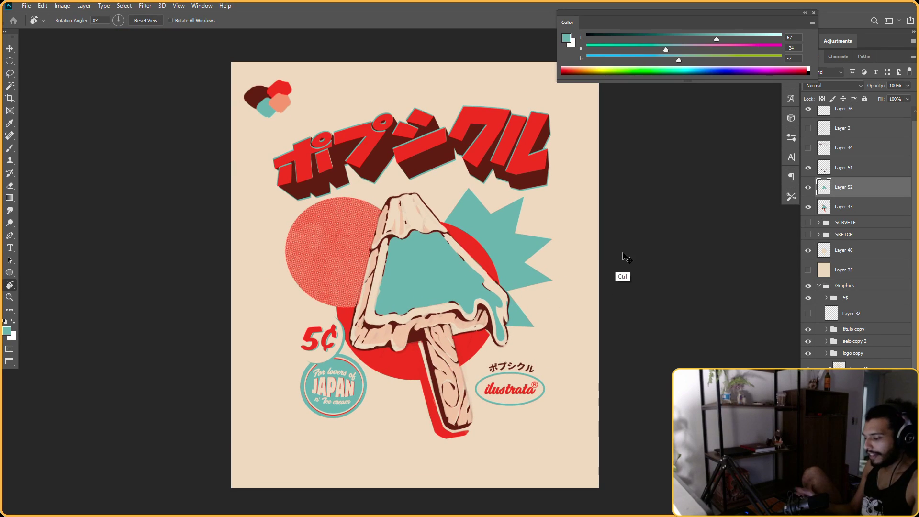
Add a new empty layer directly above Layer 43 and sample the salmon palette swatch as the Brush colour
left_click(840, 208)
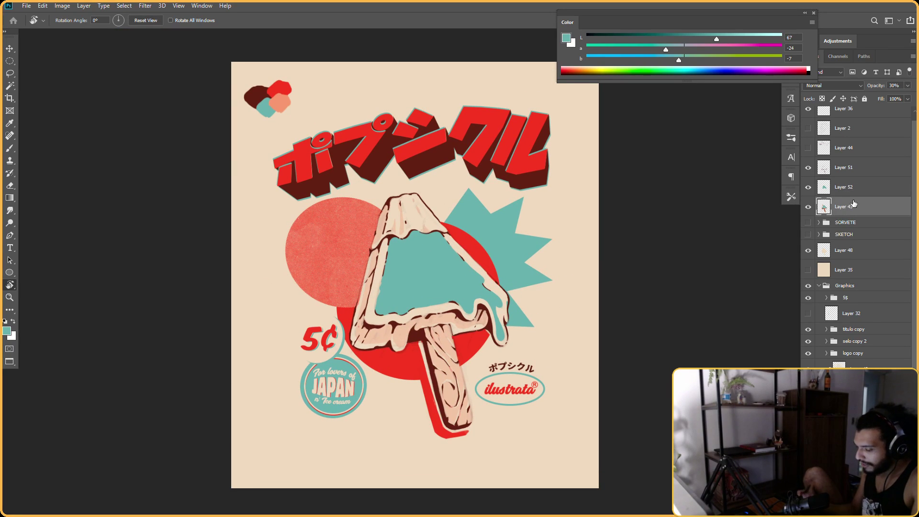
key("ctrl+shift+alt+n")
key("b")
left_click_drag(489, 317, 523, 262)
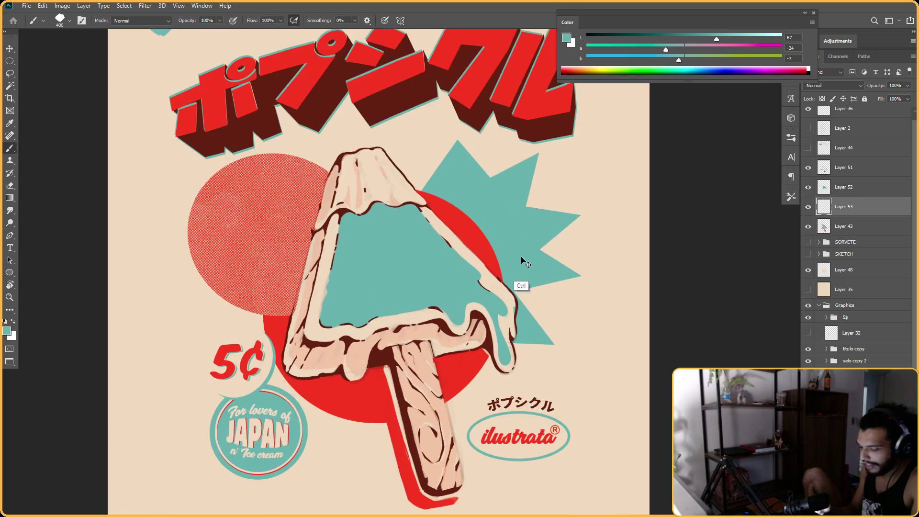
left_click_drag(503, 178, 489, 292)
left_click(158, 147, "alt")
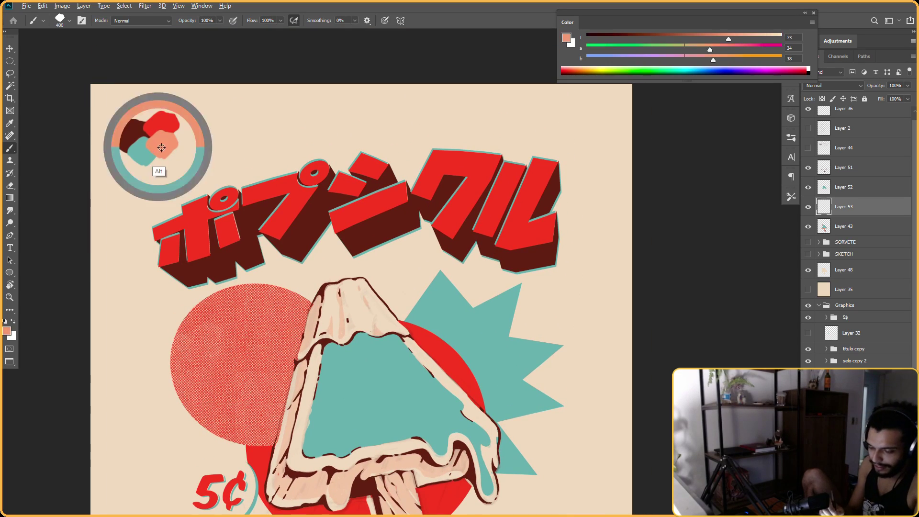
Paint salmon strokes on Layer 53 along the popsicle's outer left side, from the lower corner up toward the cap
left_click_drag(331, 357, 369, 357)
key("r")
left_click_drag(426, 208, 398, 215)
key("Escape")
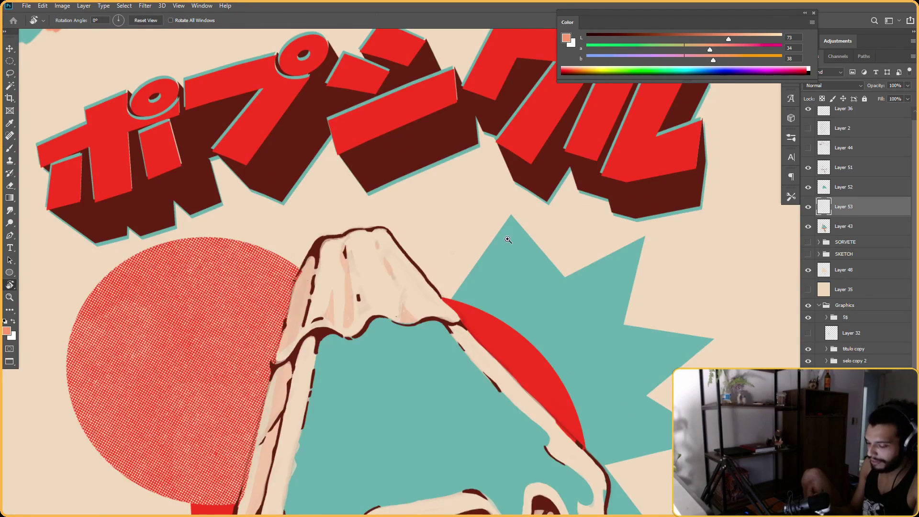
key("ctrl+0")
left_click(362, 354, "ctrl")
left_click_drag(393, 335, 397, 289)
left_click(297, 362, "ctrl")
left_click_drag(330, 285, 428, 235)
key("Escape")
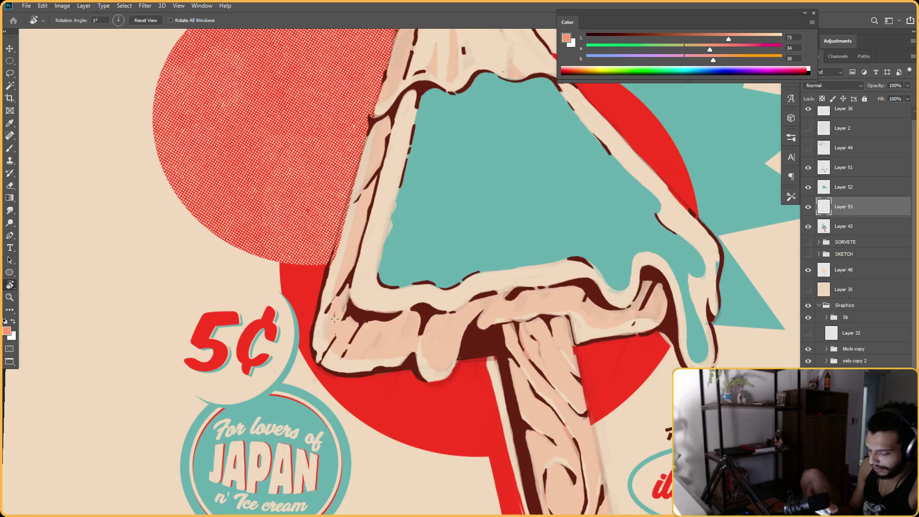
key("b")
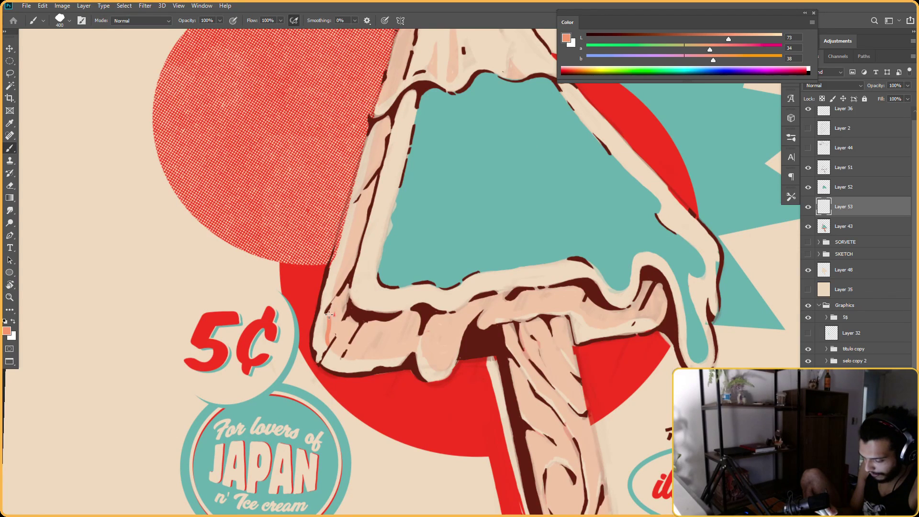
mouse_move(374, 246)
left_mouse_down()
mouse_move(437, 256)
mouse_move(429, 246)
left_mouse_up()
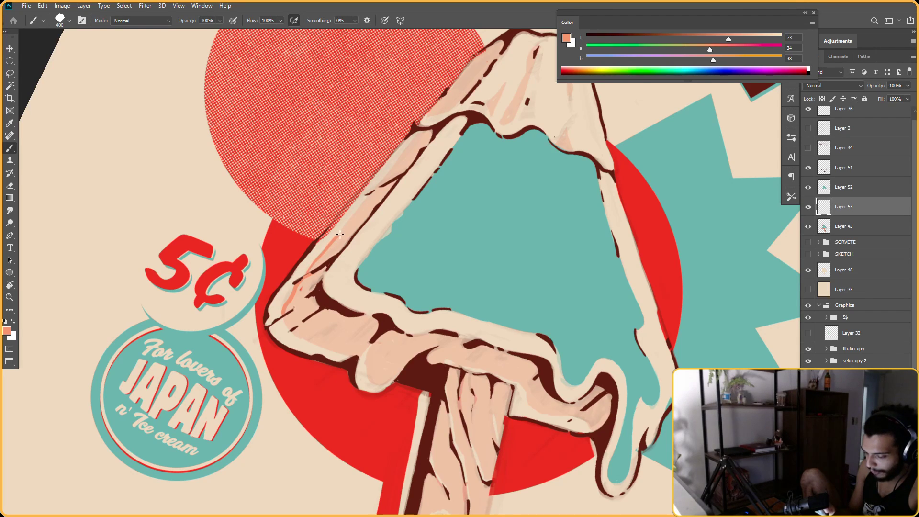
left_click_drag(367, 197, 323, 267)
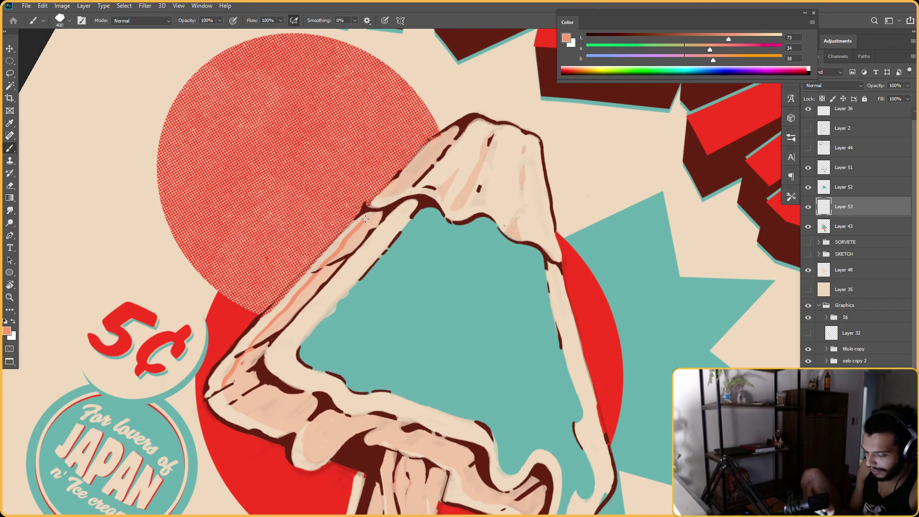
Fill the popsicle's outer left side with salmon between the dark lines, including the lower left corner
key("Escape")
mouse_move(357, 270)
left_mouse_down()
mouse_move(343, 334)
mouse_move(364, 259)
mouse_move(353, 245)
mouse_move(335, 302)
left_mouse_up()
mouse_move(345, 255)
left_mouse_down()
mouse_move(315, 371)
mouse_move(332, 187)
mouse_move(276, 225)
mouse_move(285, 239)
mouse_move(277, 220)
mouse_move(269, 237)
left_mouse_up()
key("r")
key("b")
key("r")
mouse_move(447, 243)
left_mouse_down()
mouse_move(489, 207)
mouse_move(548, 276)
mouse_move(515, 322)
left_mouse_up()
key("b")
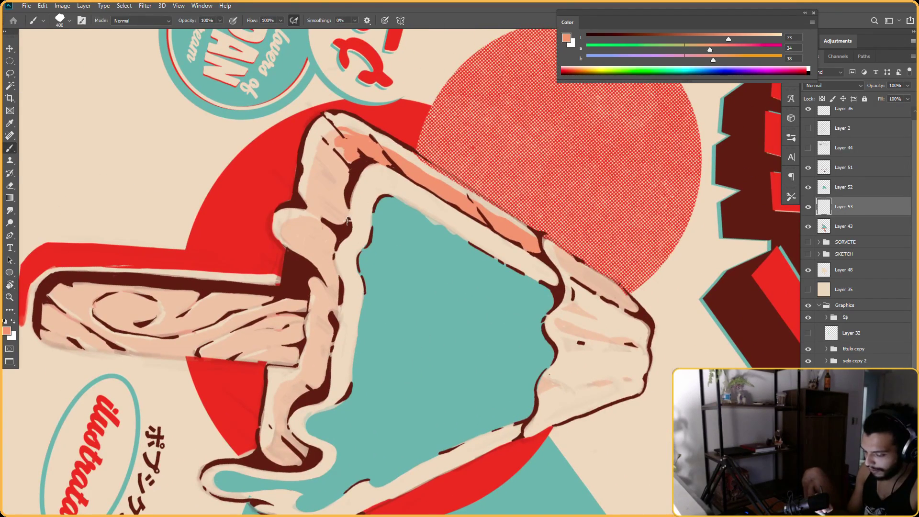
Fill the popsicle's underside with salmon from the lower left corner to the small left drip
mouse_move(347, 196)
left_mouse_down()
mouse_move(343, 228)
mouse_move(326, 195)
left_mouse_up()
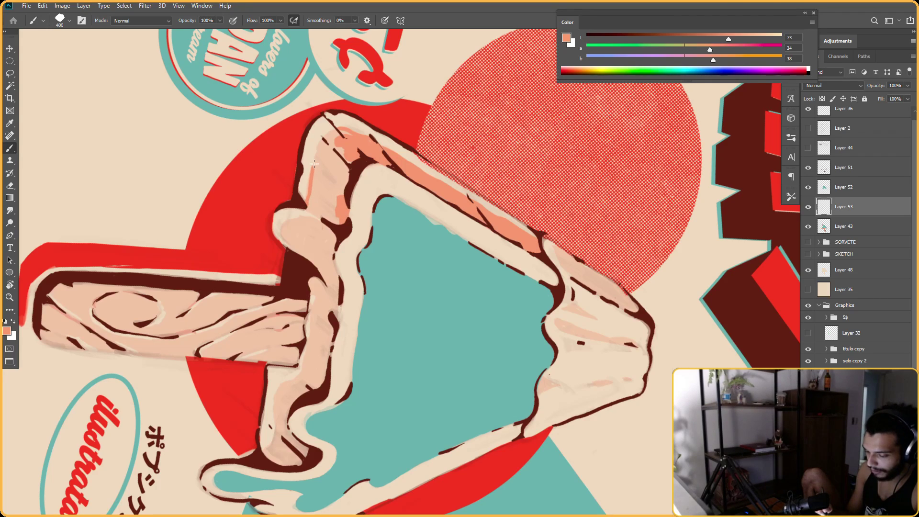
key("r")
mouse_move(316, 159)
left_mouse_down()
mouse_move(266, 225)
mouse_move(289, 196)
left_mouse_up()
key("b")
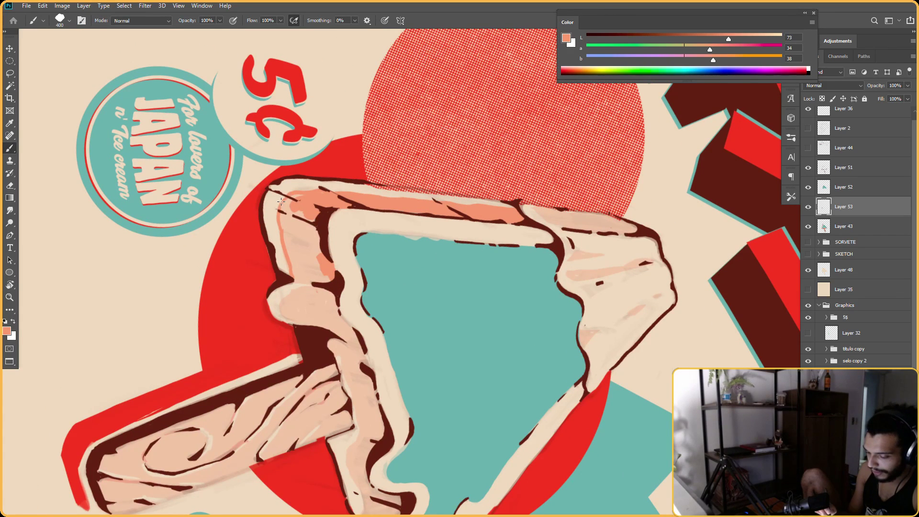
mouse_move(280, 206)
left_mouse_down()
mouse_move(300, 229)
mouse_move(309, 217)
mouse_move(312, 226)
mouse_move(288, 240)
mouse_move(303, 269)
mouse_move(312, 248)
mouse_move(322, 262)
mouse_move(347, 169)
left_mouse_up()
key("r")
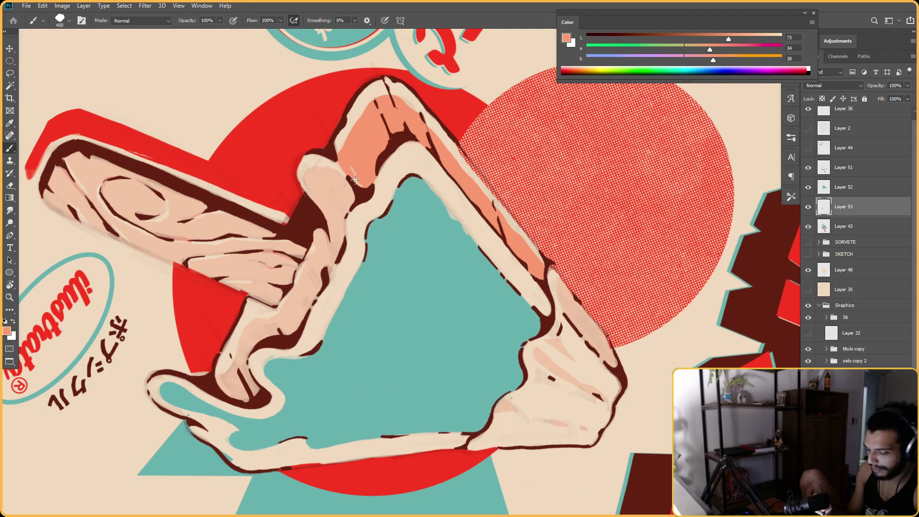
key("Escape")
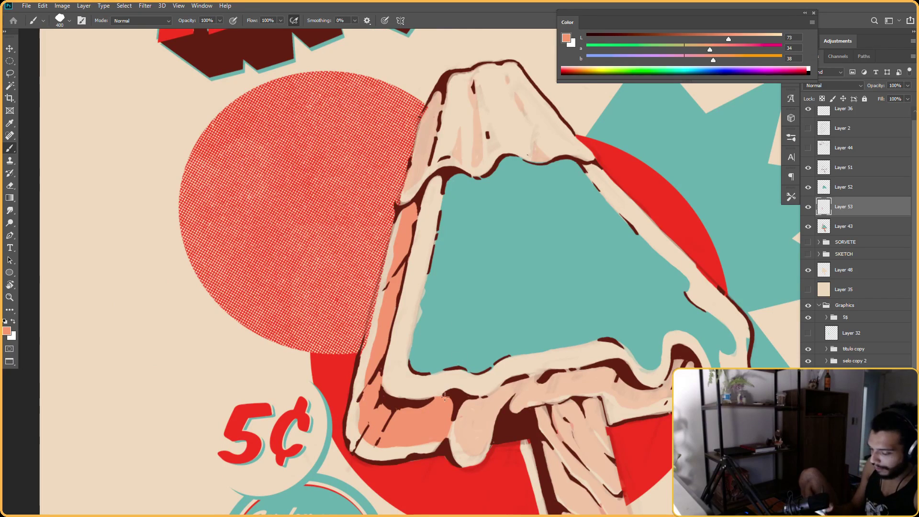
Paint a thin salmon contour along the lower and right edges of the small left drip
key("r")
left_click_drag(535, 384, 466, 237)
key("Escape")
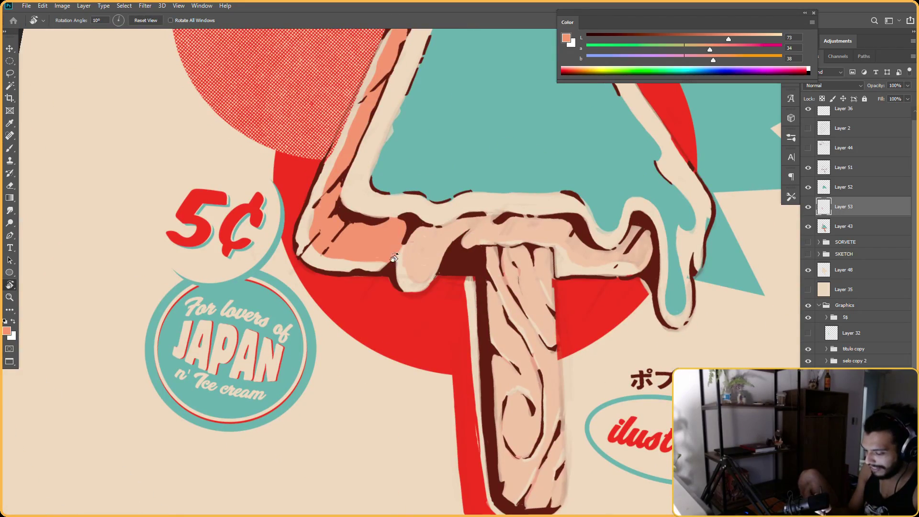
key("b")
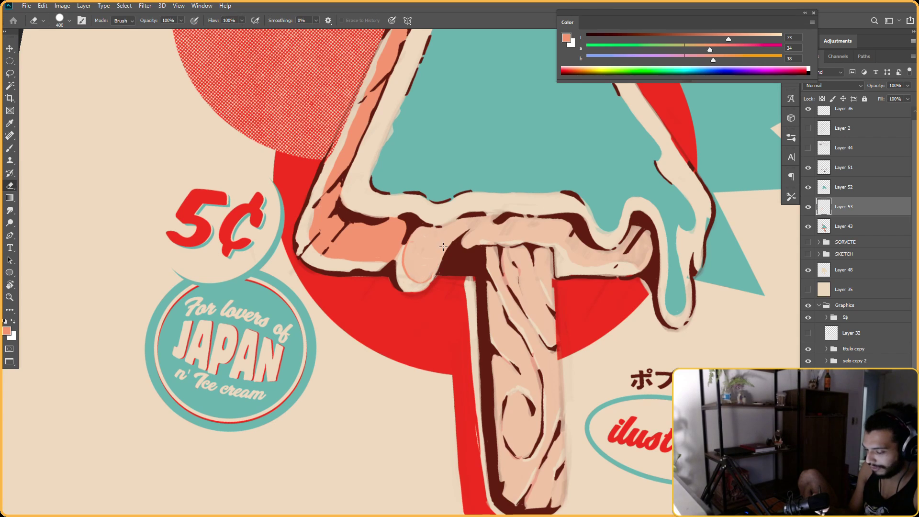
left_click_drag(420, 283, 452, 237)
key("r")
left_click_drag(472, 191, 410, 242)
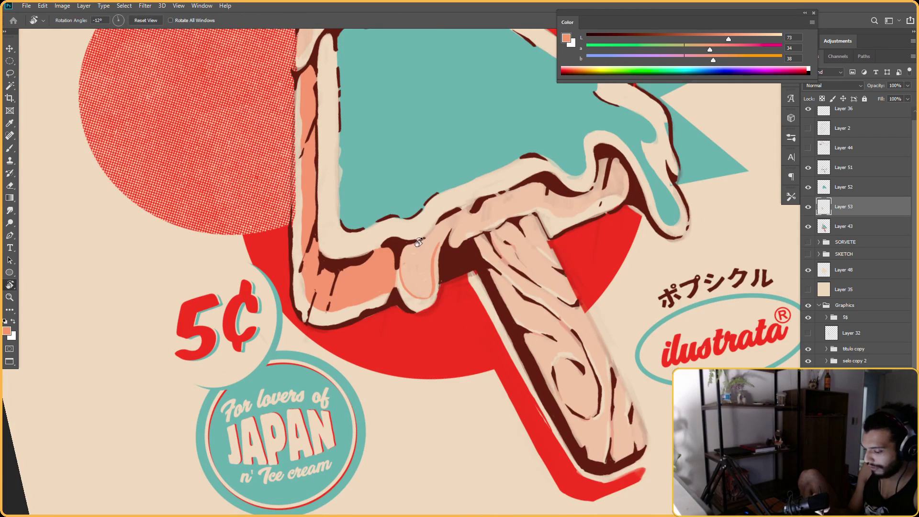
key("b")
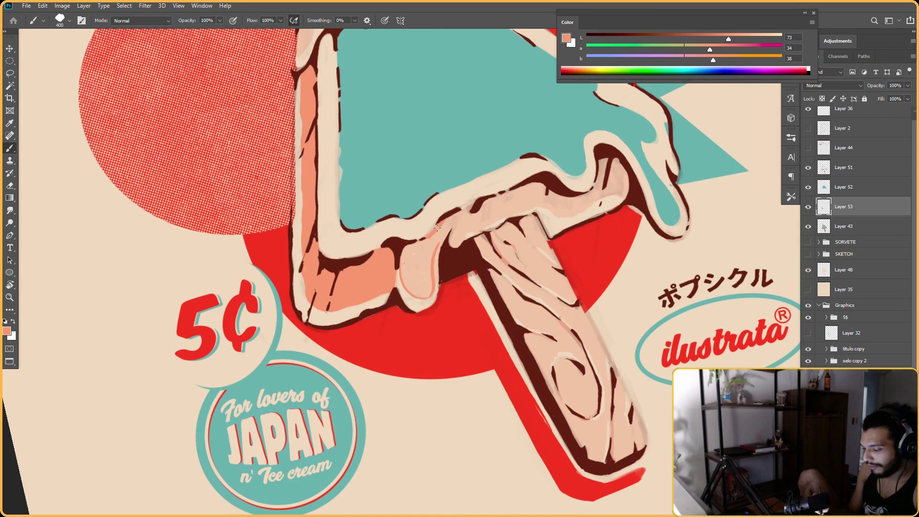
Paint salmon from the top of the small left drip along the underside band above the stick
key("r")
left_click_drag(455, 214, 371, 267)
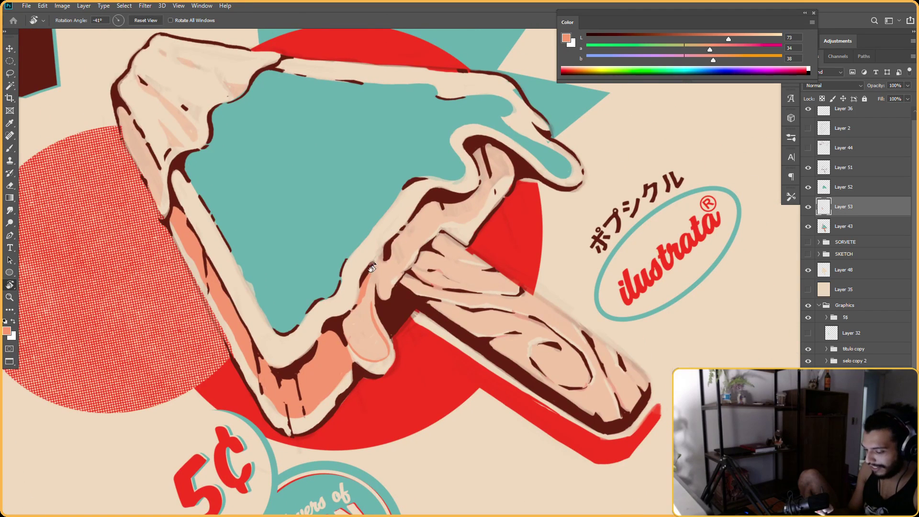
key("b")
key("e")
key("b")
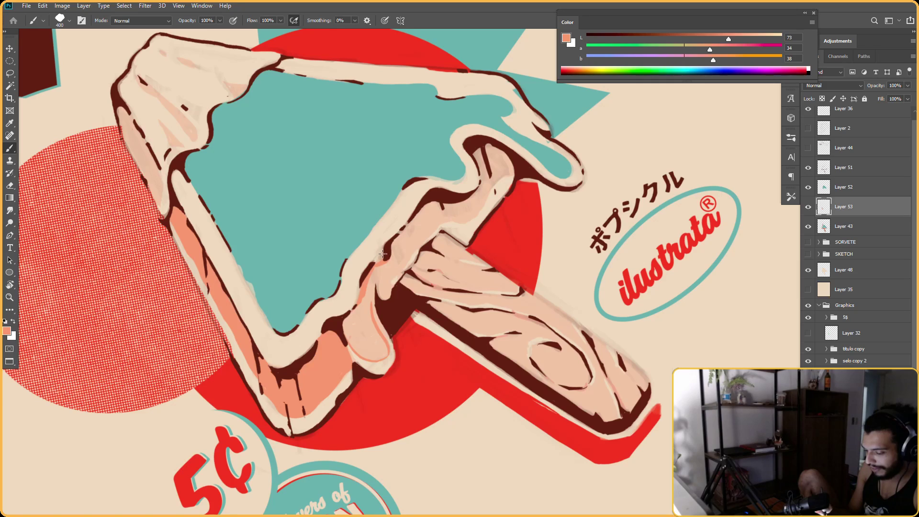
key("e")
key("b")
mouse_move(387, 260)
left_mouse_down()
mouse_move(433, 208)
mouse_move(413, 239)
mouse_move(446, 228)
left_mouse_up()
key("r")
key("b")
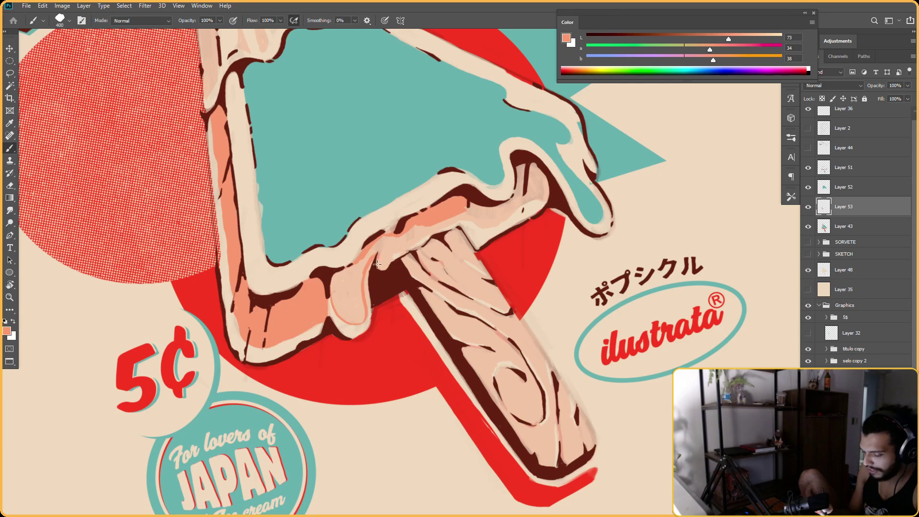
Fill the remaining gaps of the underside band between the small drip and the stick with salmon
key("r")
mouse_move(395, 240)
left_mouse_down()
mouse_move(403, 218)
mouse_move(504, 251)
left_mouse_up()
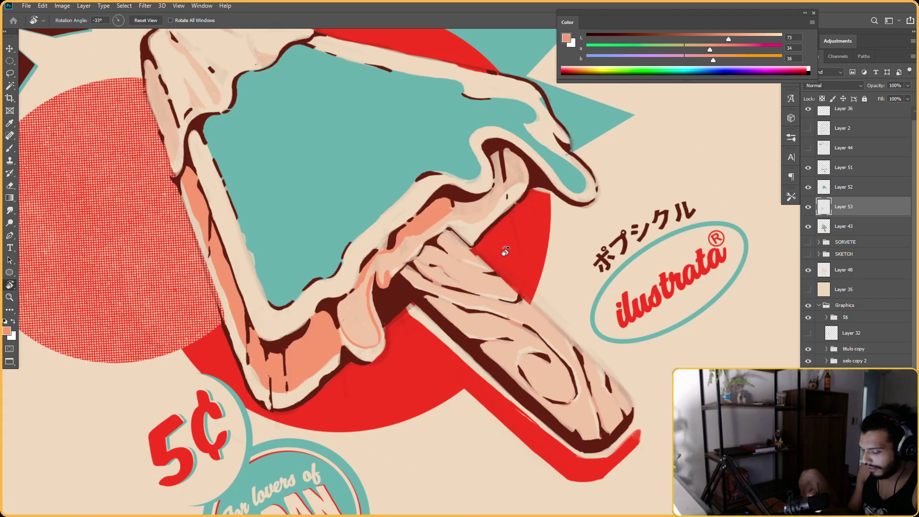
key("b")
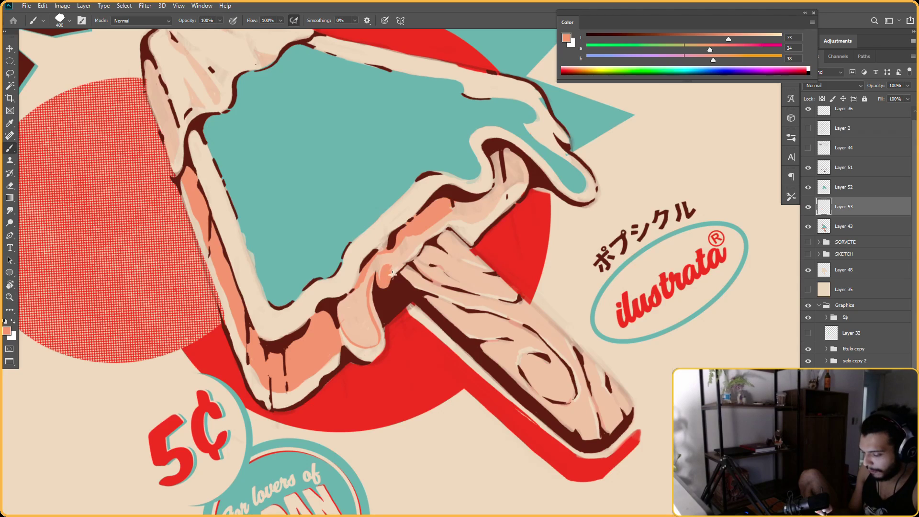
key("e")
key("b")
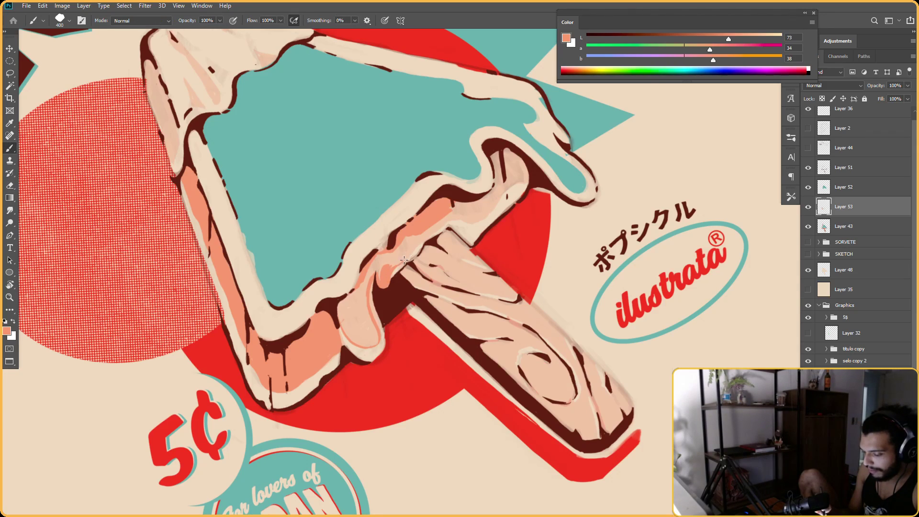
mouse_move(390, 269)
left_mouse_down()
mouse_move(392, 253)
mouse_move(406, 239)
mouse_move(389, 267)
mouse_move(419, 238)
left_mouse_up()
left_click_drag(456, 201, 422, 237)
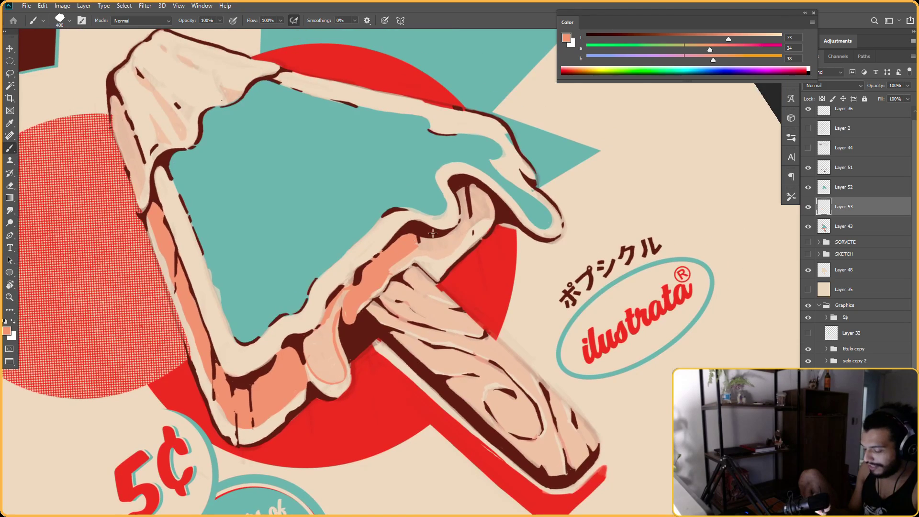
Extend the salmon on the underside band to its edge against the top of the wooden stick
key("r")
left_click_drag(504, 248, 464, 220)
key("e")
mouse_move(441, 318)
left_mouse_down()
mouse_move(468, 267)
mouse_move(511, 235)
left_mouse_up()
key("b")
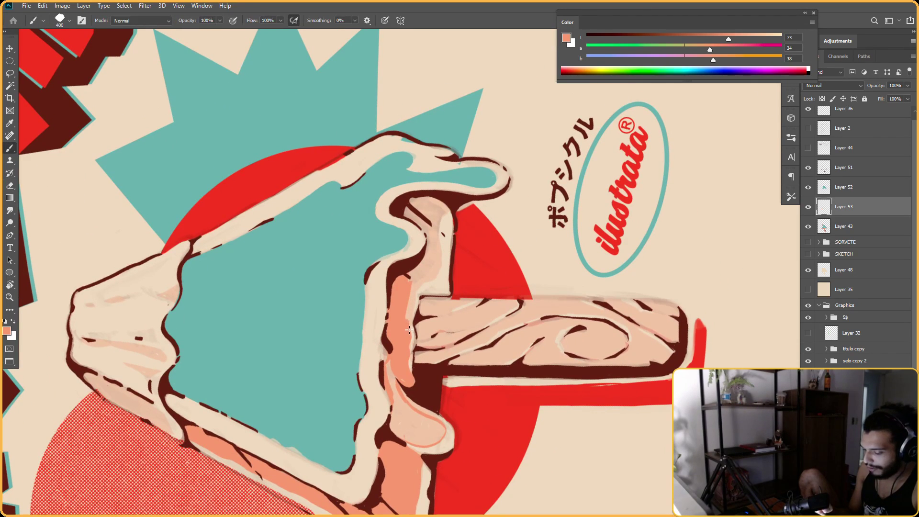
mouse_move(414, 296)
left_mouse_down()
mouse_move(418, 278)
mouse_move(404, 322)
left_mouse_up()
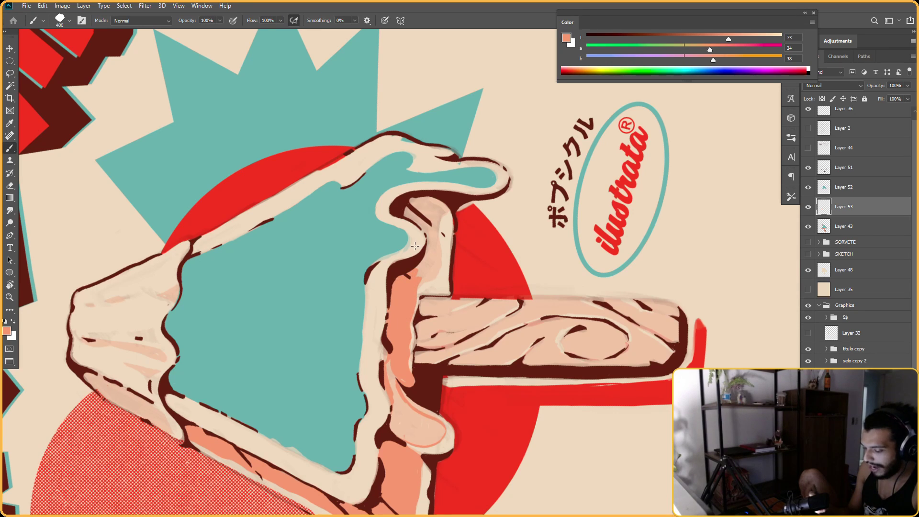
Fill the underside band with salmon from the stick to its right end beneath the long teal drip
key("r")
mouse_move(409, 257)
left_mouse_down()
mouse_move(469, 325)
mouse_move(451, 250)
mouse_move(311, 268)
mouse_move(489, 201)
mouse_move(422, 215)
left_mouse_up()
key("b")
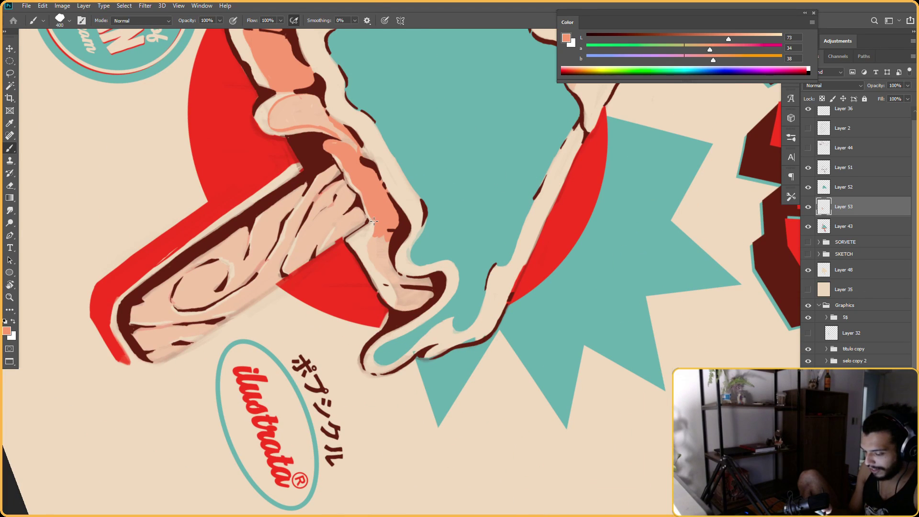
key("r")
left_click_drag(449, 221, 503, 180)
key("b")
left_click_drag(424, 215, 435, 190)
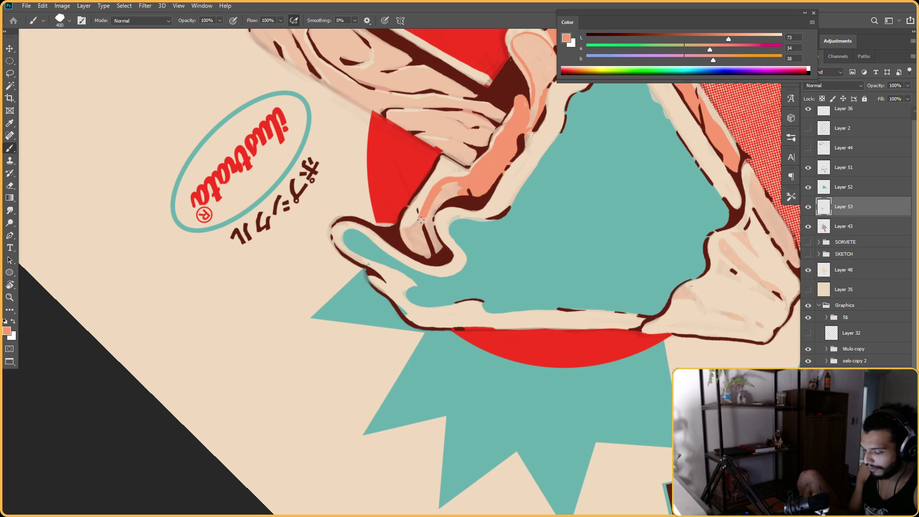
mouse_move(405, 232)
left_mouse_down()
mouse_move(424, 222)
mouse_move(420, 241)
mouse_move(450, 185)
left_mouse_up()
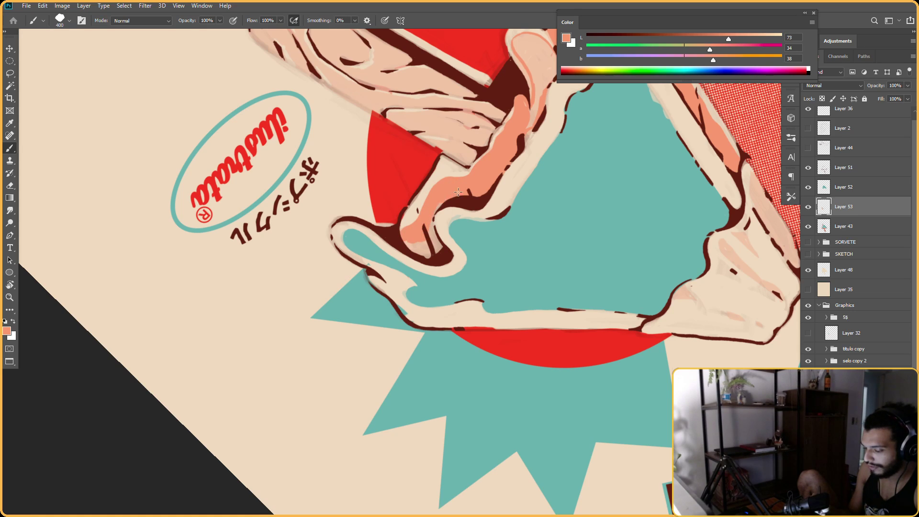
left_click_drag(434, 218, 429, 232)
key("Escape")
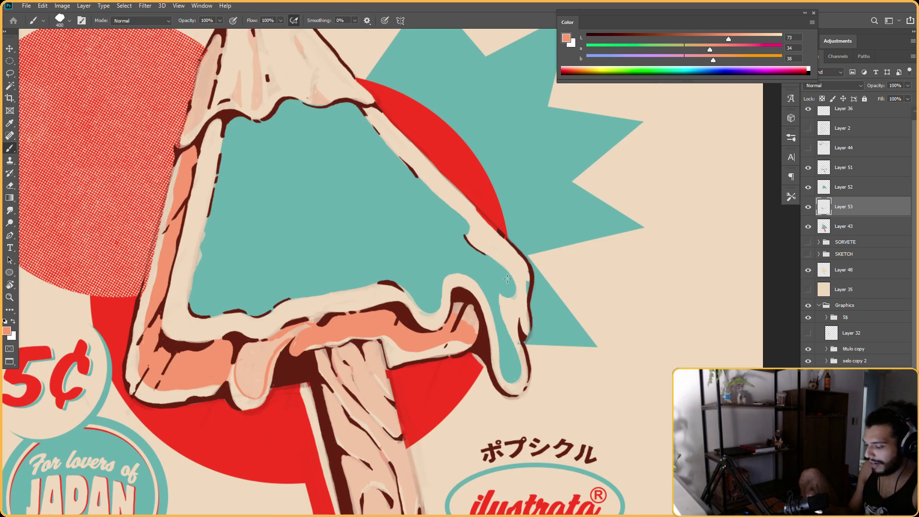
Fill the neck and body of the small left drip with salmon, joining it to the underside band
mouse_move(454, 319)
left_mouse_down()
mouse_move(476, 330)
mouse_move(441, 268)
mouse_move(392, 224)
mouse_move(393, 144)
left_mouse_up()
key("r")
key("Escape")
left_click_drag(479, 211, 449, 188)
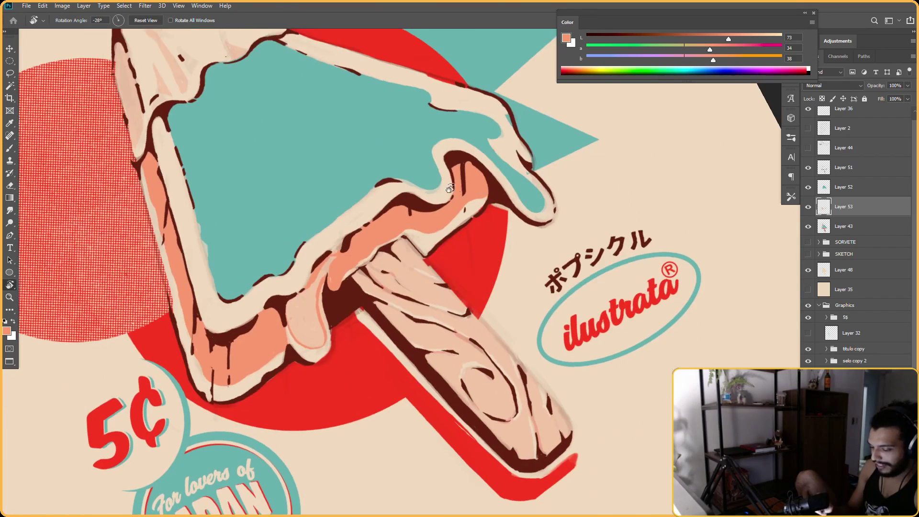
key("b")
left_click_drag(331, 279, 328, 263)
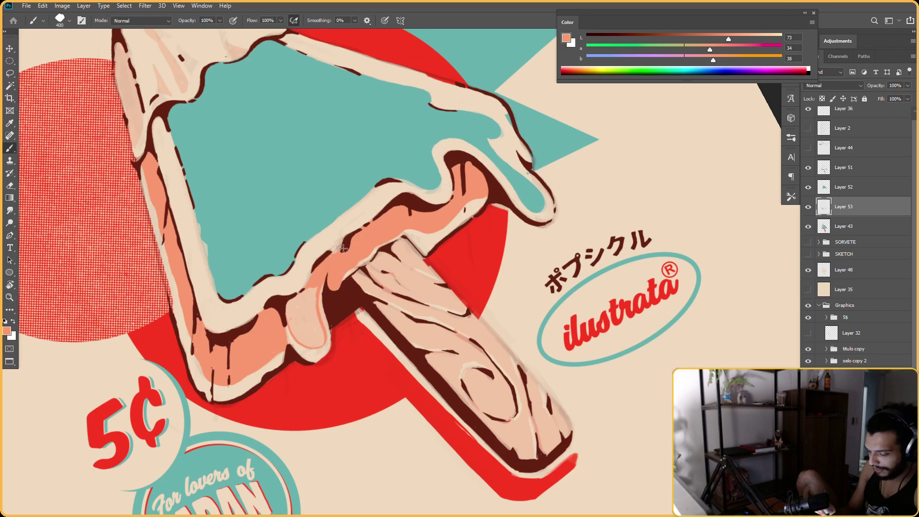
key("e")
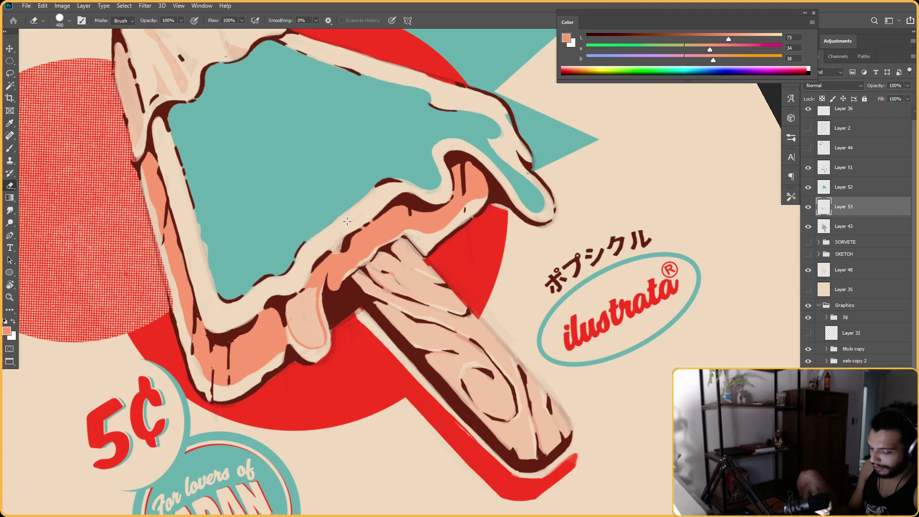
key("b")
mouse_move(314, 292)
left_mouse_down()
mouse_move(292, 314)
mouse_move(293, 305)
mouse_move(306, 314)
mouse_move(304, 297)
left_mouse_up()
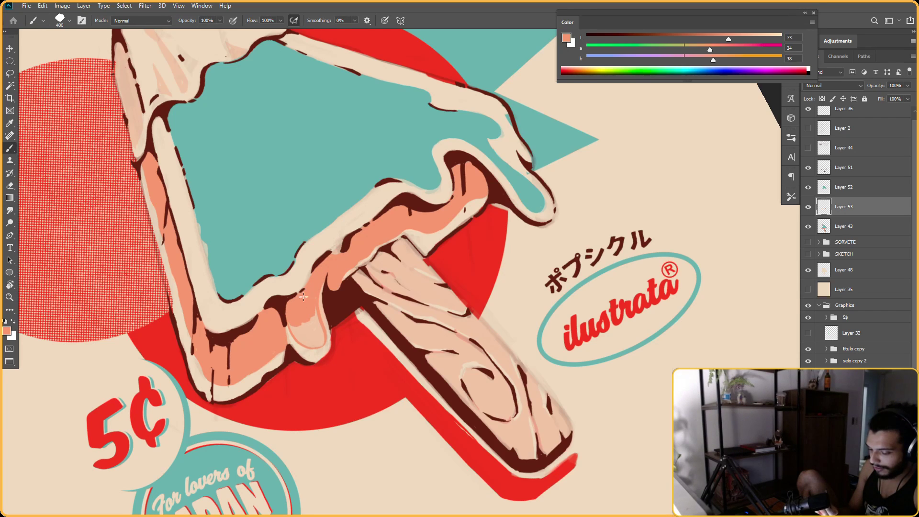
key("Escape")
mouse_move(289, 238)
left_mouse_down()
mouse_move(289, 250)
mouse_move(307, 245)
mouse_move(290, 259)
mouse_move(301, 270)
left_mouse_up()
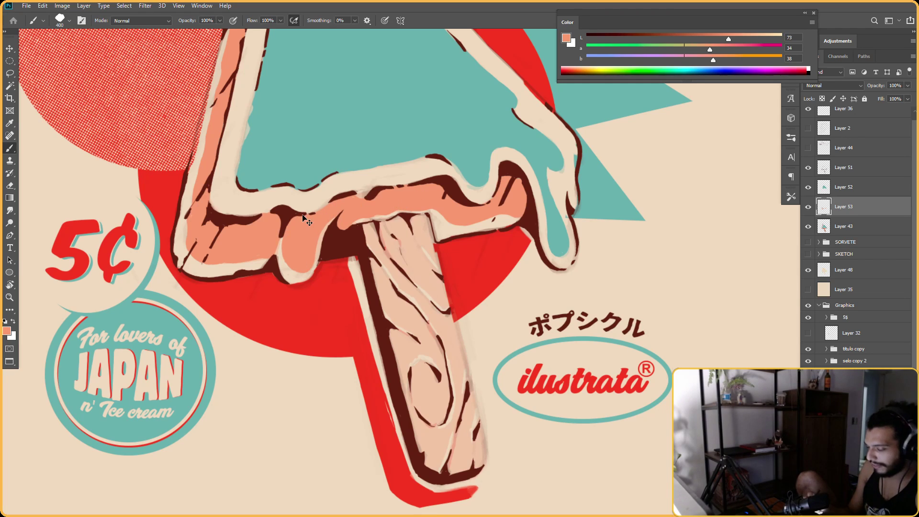
Examine the salmon-shaded sides and underside of the popsicle, up close and within the wider poster
left_click_drag(510, 120, 453, 184)
left_click_drag(453, 180, 405, 249)
key("r")
left_click_drag(488, 151, 383, 179)
key("Escape")
left_click_drag(460, 207, 316, 258)
key("e")
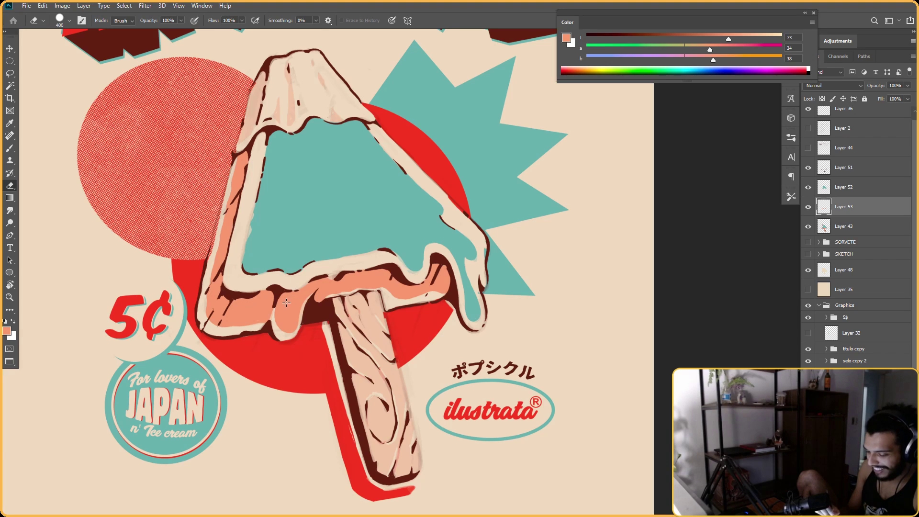
left_click_drag(362, 210, 334, 293)
left_click_drag(212, 215, 250, 190)
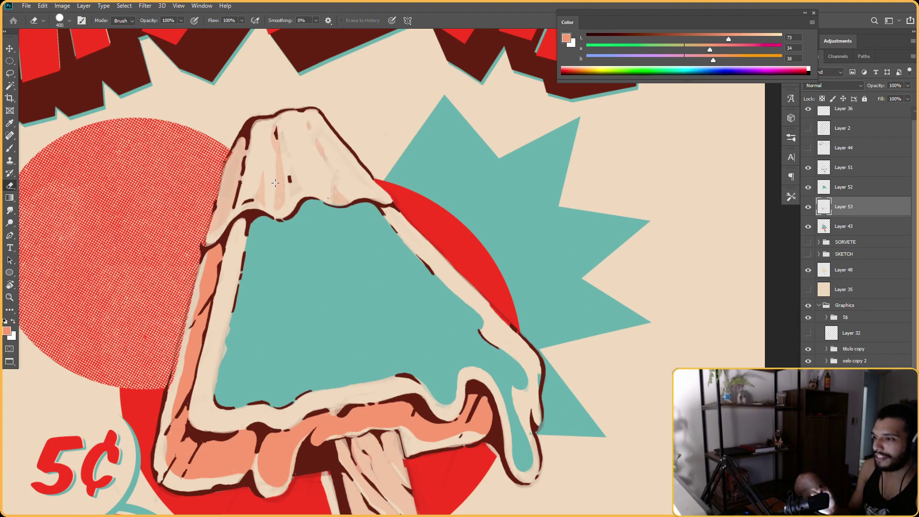
scroll(275, 183, "down", 1)
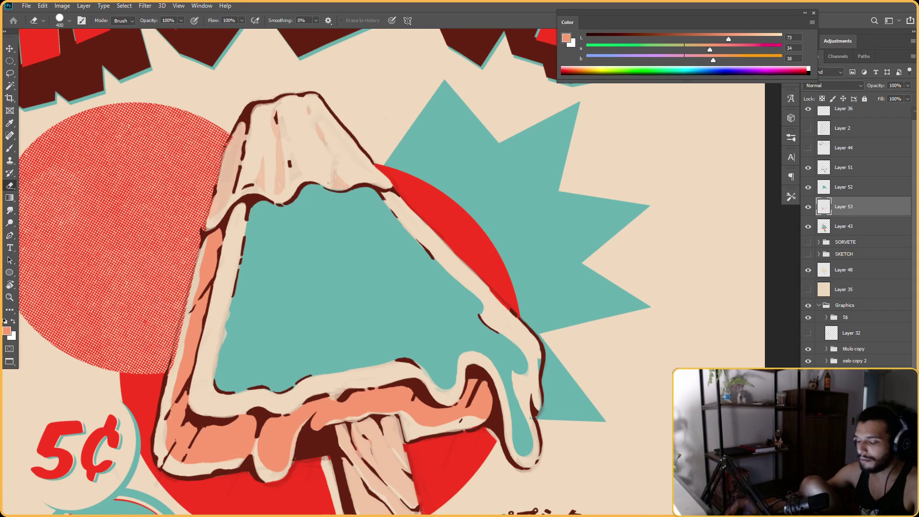
Fill the narrow left side face of the popsicle's cap with salmon, from its lower corner to the top
key("r")
left_click_drag(446, 141, 498, 149)
scroll(431, 199, "up", 2)
key("b")
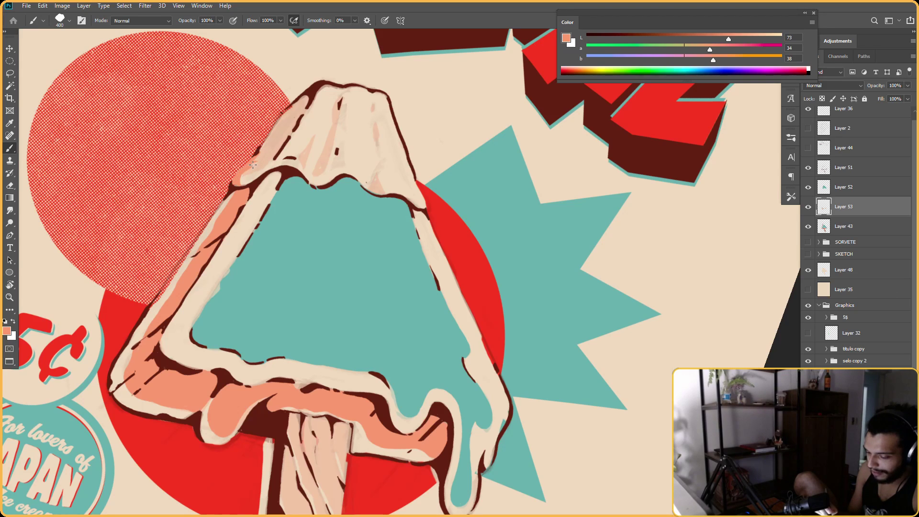
left_click_drag(269, 150, 254, 157)
key("b")
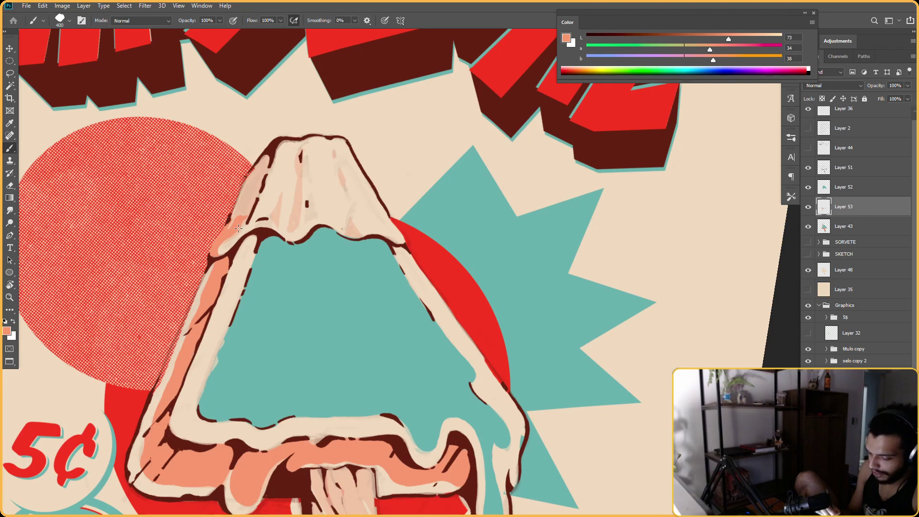
mouse_move(253, 196)
left_mouse_down()
mouse_move(239, 217)
mouse_move(261, 160)
mouse_move(253, 192)
mouse_move(259, 177)
left_mouse_up()
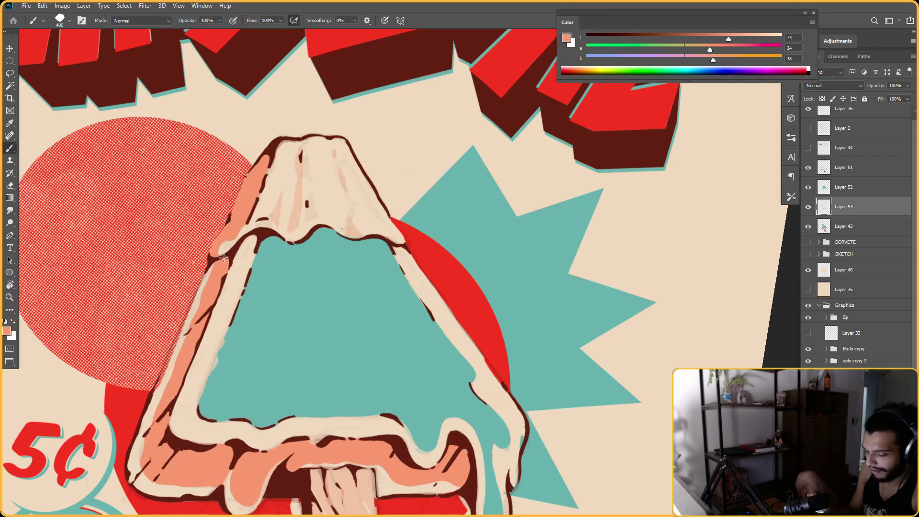
Paint the two leftmost fold shadows on the front of the cap in salmon
mouse_move(280, 204)
left_mouse_down()
mouse_move(277, 227)
mouse_move(281, 193)
mouse_move(277, 220)
left_mouse_up()
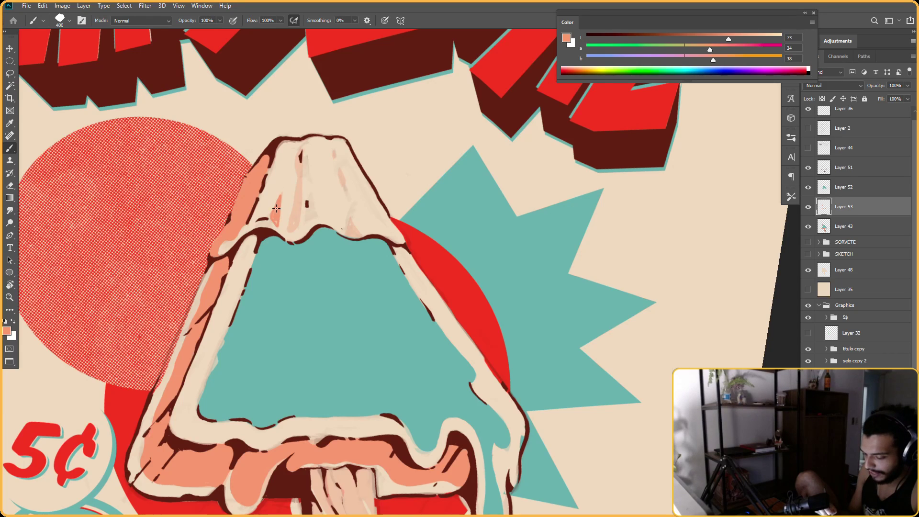
key("e")
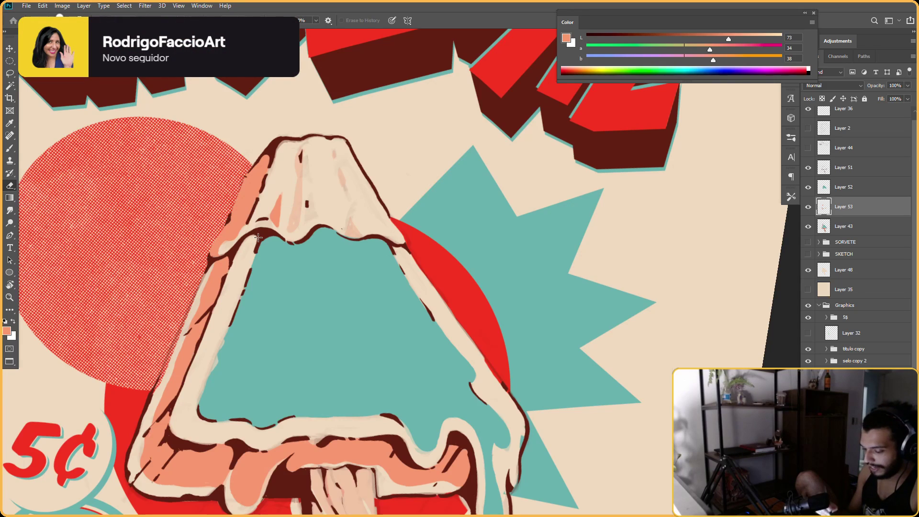
key("b")
mouse_move(289, 224)
left_mouse_down()
mouse_move(300, 150)
mouse_move(290, 230)
mouse_move(298, 194)
mouse_move(292, 220)
left_mouse_up()
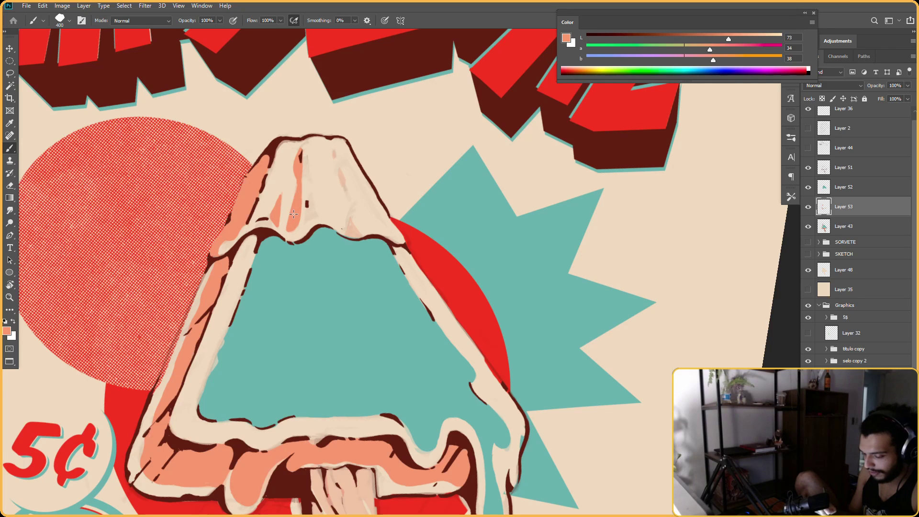
Paint a salmon shadow patch on the front of the cap, above the right part of its wavy lower edge, and trim its outline
key("r")
mouse_move(289, 220)
left_mouse_down()
mouse_move(591, 205)
mouse_move(455, 220)
mouse_move(503, 218)
mouse_move(454, 189)
left_mouse_up()
key("b")
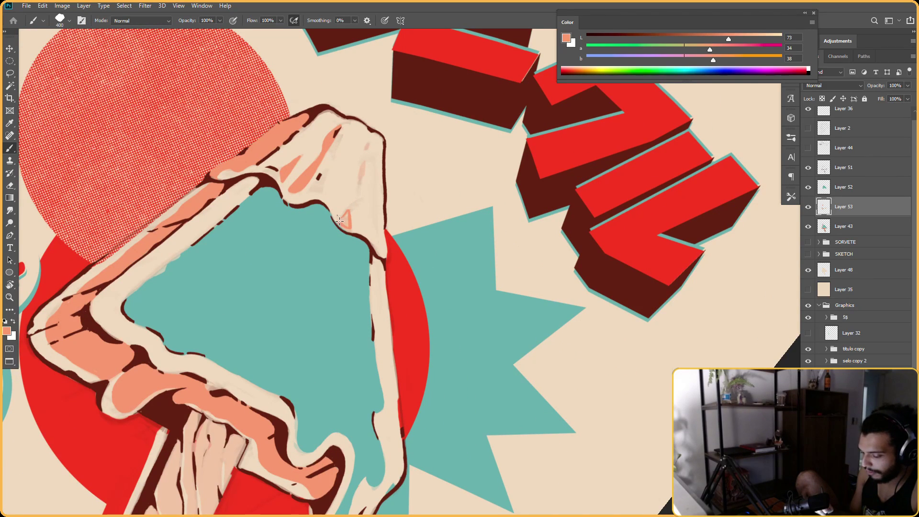
key("r")
mouse_move(341, 219)
left_mouse_down()
mouse_move(415, 232)
mouse_move(496, 211)
mouse_move(414, 304)
left_mouse_up()
key("e")
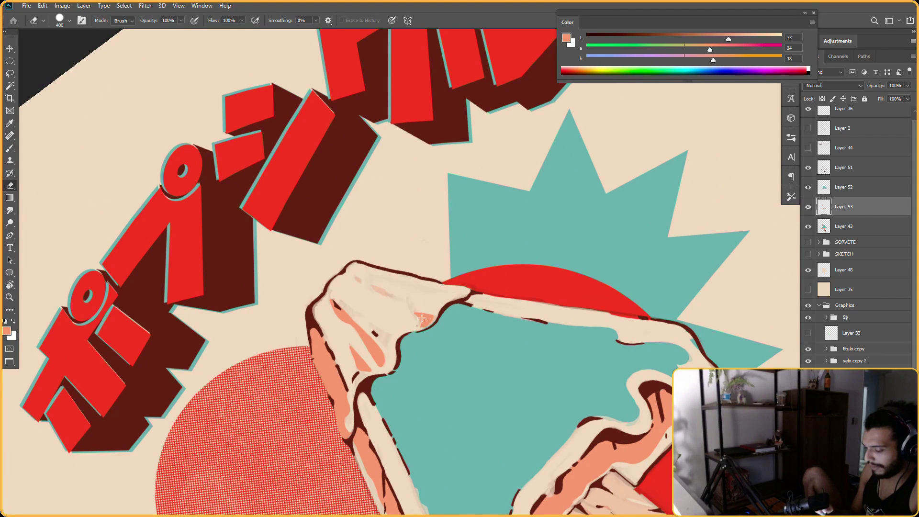
key("b")
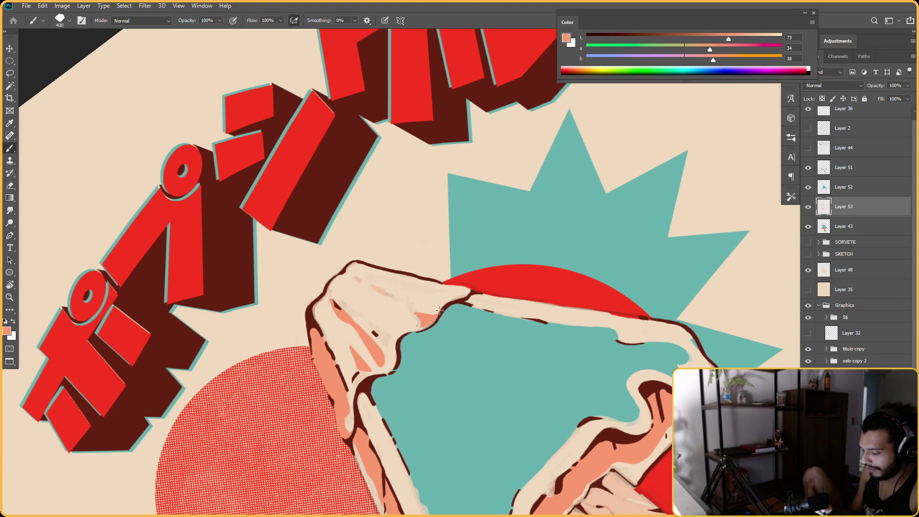
Extend the salmon shadow along the cap's wavy lower edge towards its right tip
key("r")
mouse_move(500, 216)
left_mouse_down()
mouse_move(587, 234)
mouse_move(510, 354)
left_mouse_up()
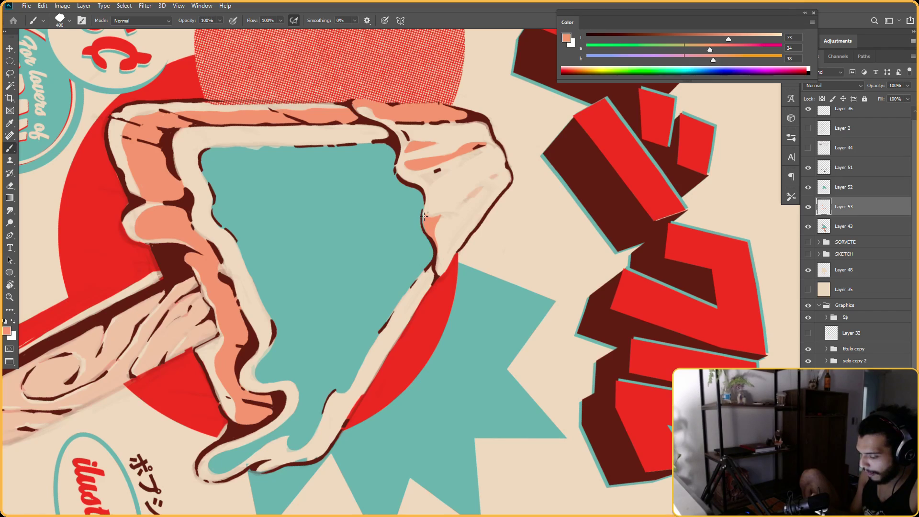
key("r")
mouse_move(425, 217)
left_mouse_down()
mouse_move(561, 178)
mouse_move(404, 234)
left_mouse_up()
key("b")
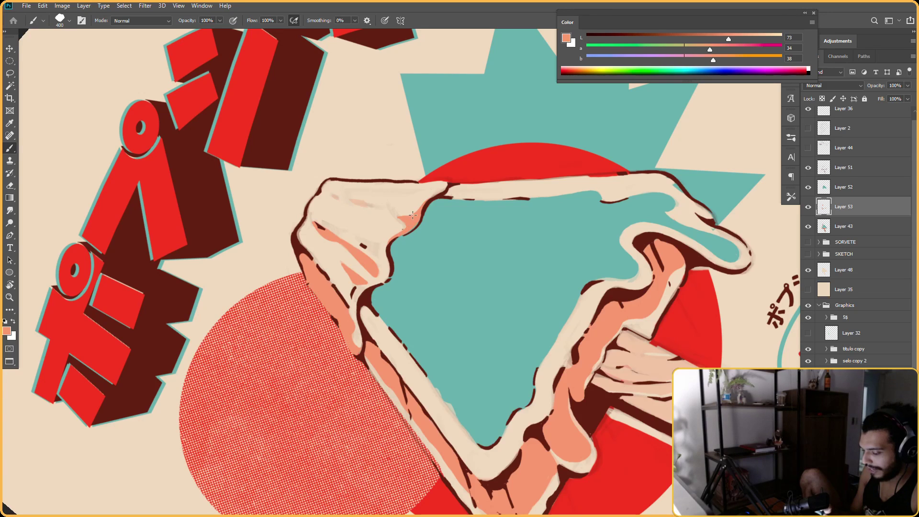
key("Escape")
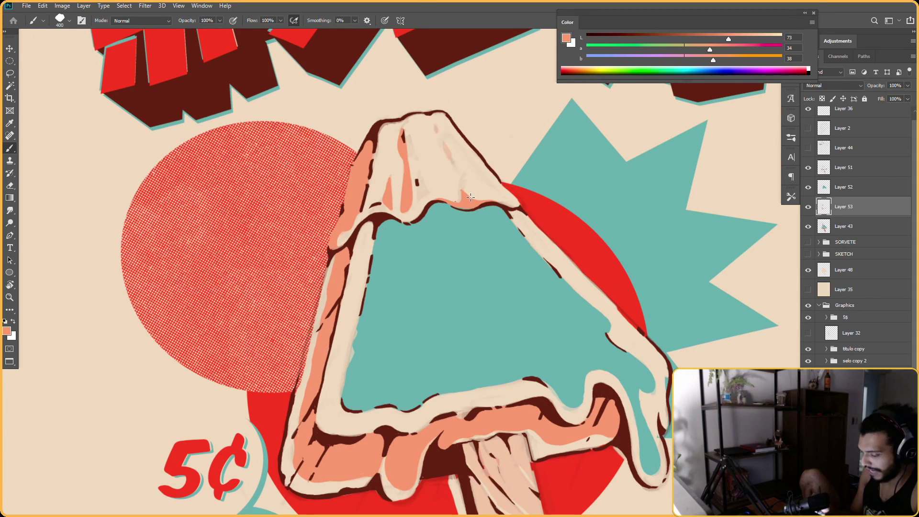
Paint the slim fold shadows on the right half of the cap's front in salmon, erasing the excess around them
key("space")
left_click_drag(470, 197, 419, 242)
key("r")
left_click_drag(438, 165, 541, 205)
key("space")
left_click_drag(541, 165, 455, 214)
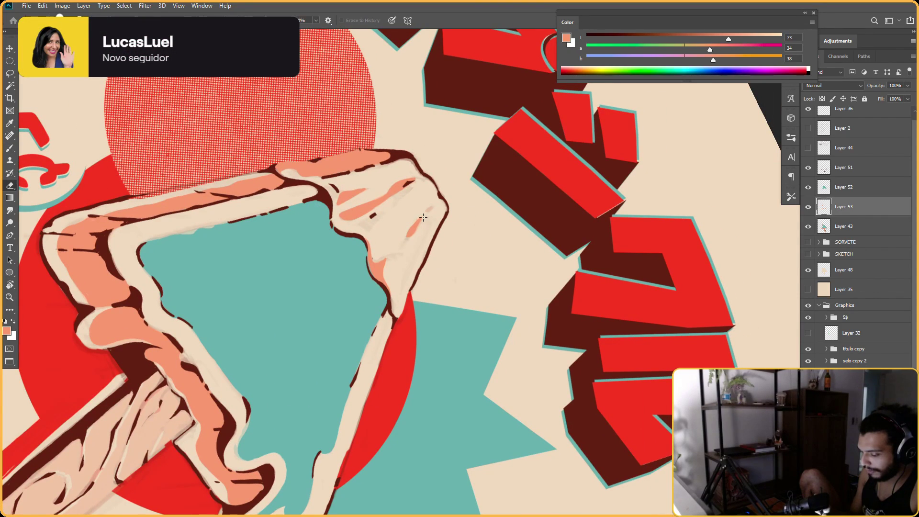
key("e")
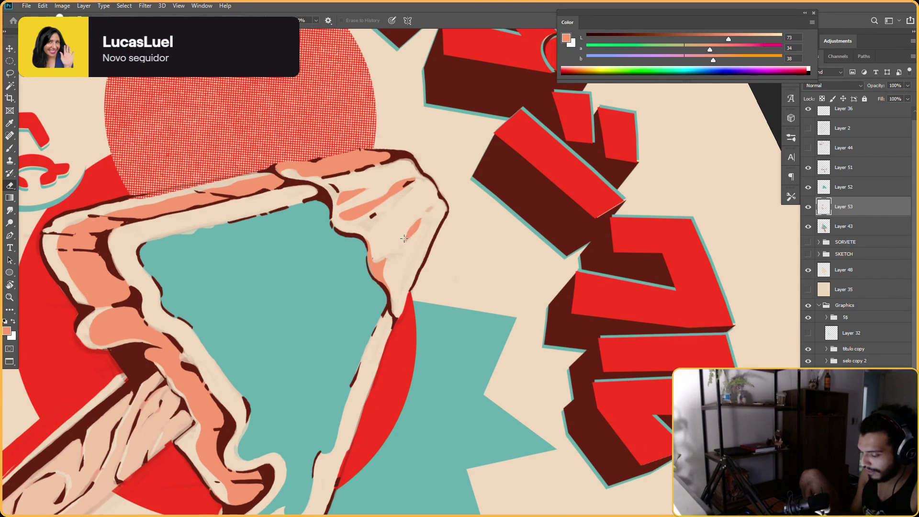
key("b")
key("e")
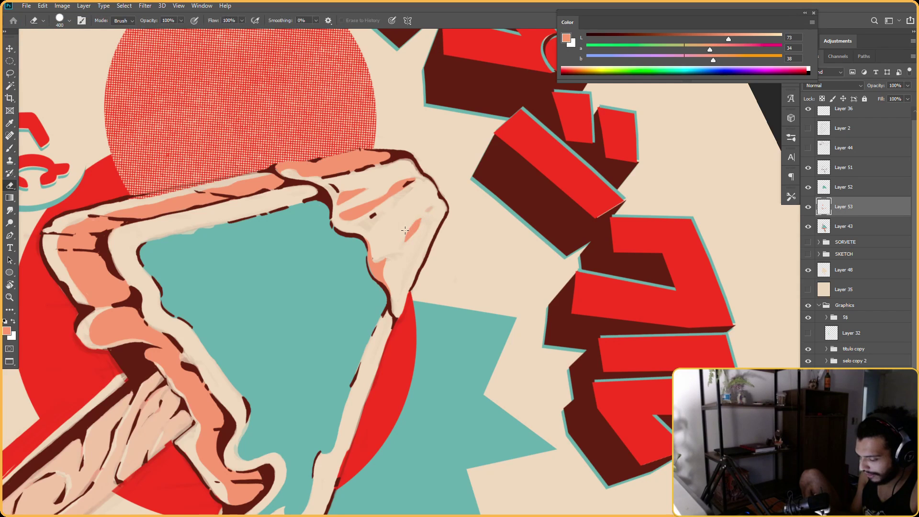
key("b")
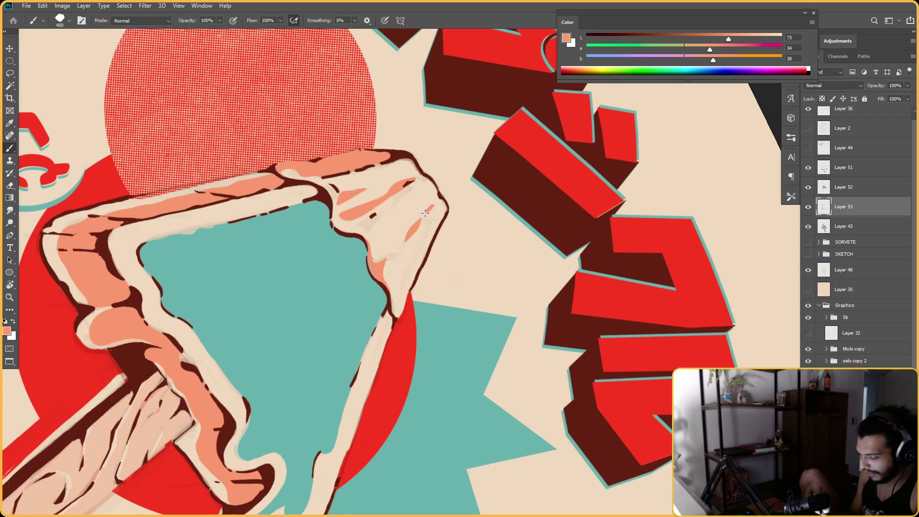
key("e")
Touch up the edges of the salmon fold shadows on the front of the cap with the Eraser
key("Escape")
key("ctrl+minus")
key("r")
mouse_move(484, 224)
left_mouse_down()
mouse_move(481, 459)
mouse_move(587, 319)
mouse_move(429, 307)
left_mouse_up()
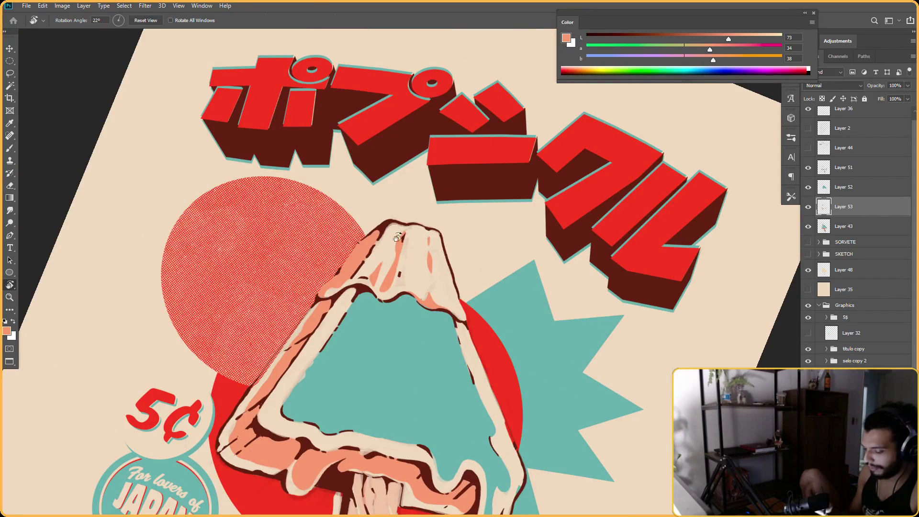
key("e")
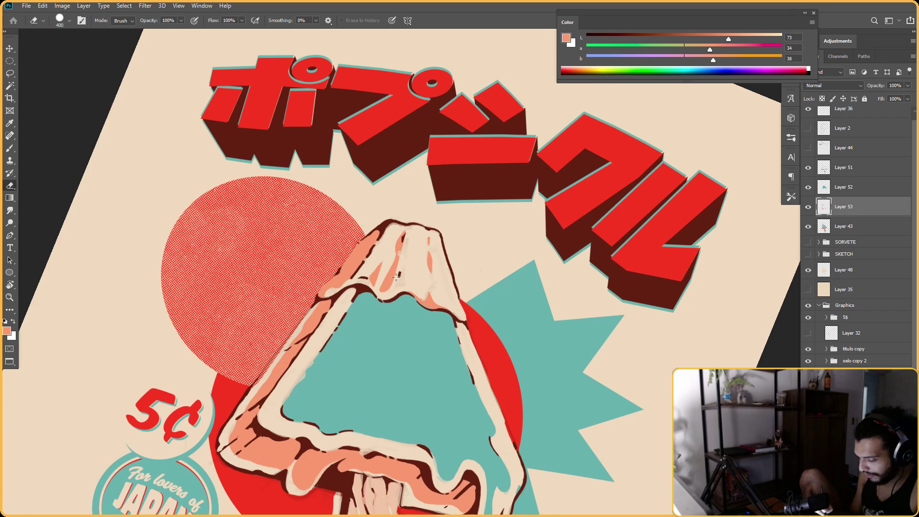
key("r")
mouse_move(409, 253)
left_mouse_down()
mouse_move(486, 275)
mouse_move(521, 302)
mouse_move(527, 266)
mouse_move(517, 230)
mouse_move(587, 261)
left_mouse_up()
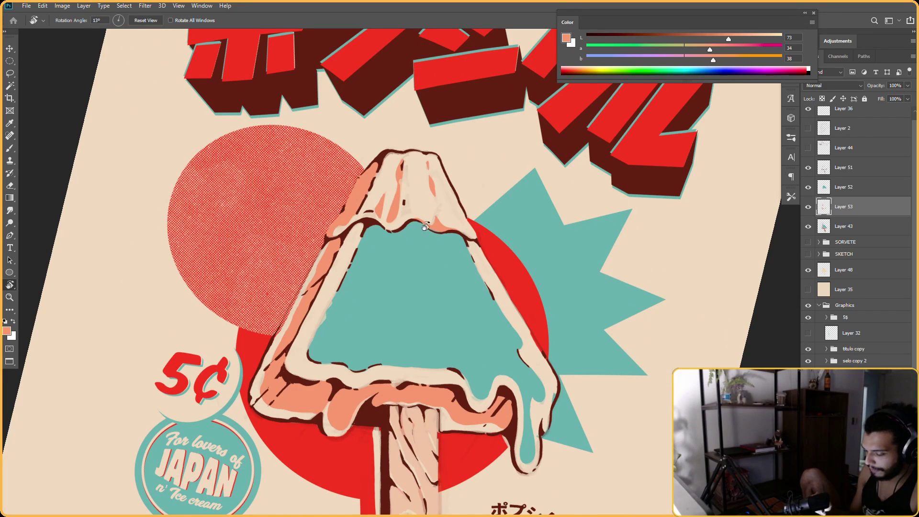
key("b")
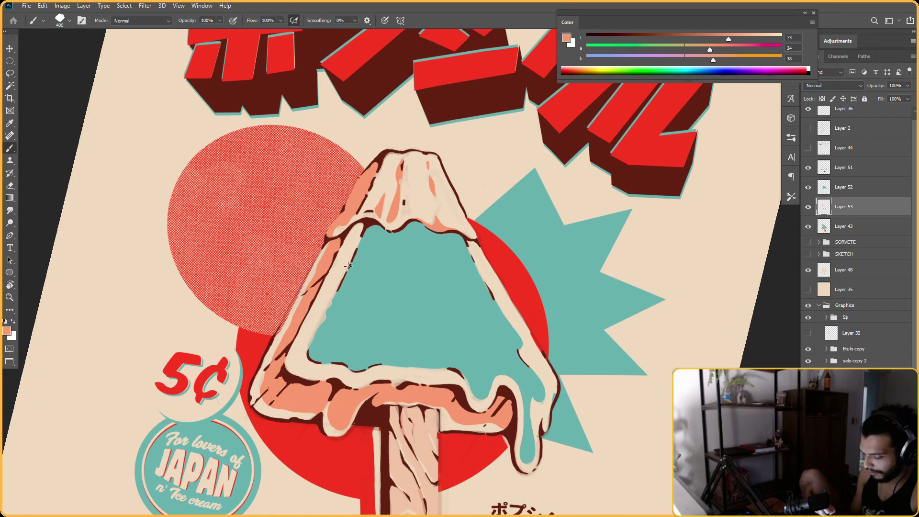
Examine the salmon shading on the cap and body of the popsicle from several angles and within the wider poster
key("r")
mouse_move(373, 204)
left_mouse_down()
mouse_move(344, 249)
mouse_move(364, 307)
mouse_move(401, 279)
left_mouse_up()
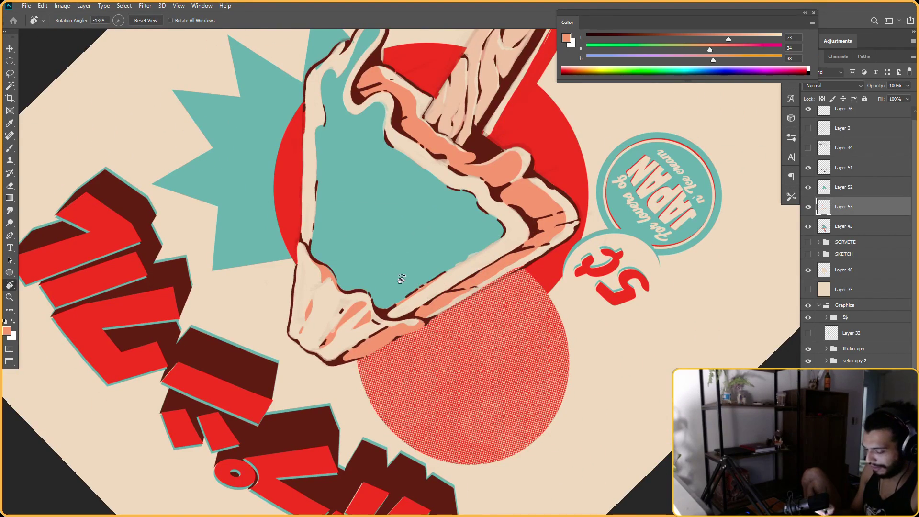
key("b")
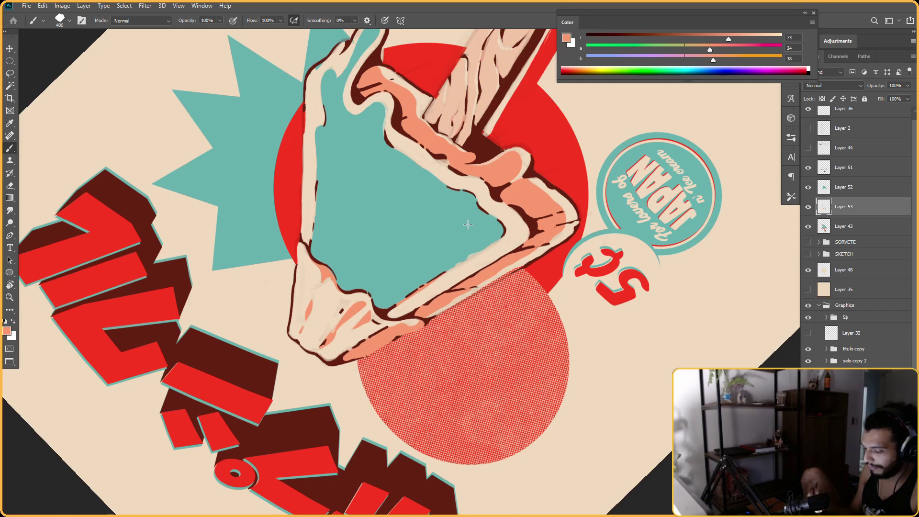
key("r")
left_click_drag(468, 224, 582, 209)
key("b")
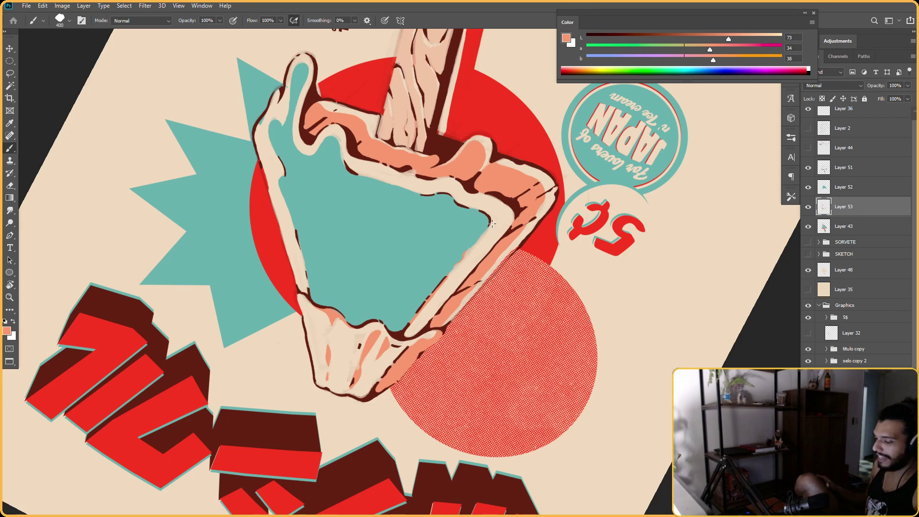
key("Escape")
left_click_drag(484, 177, 320, 174)
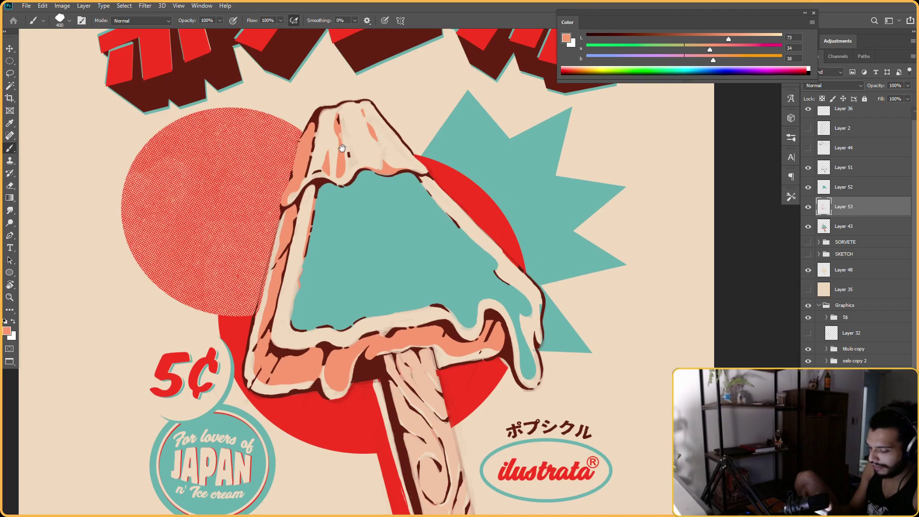
scroll(415, 237, "down", 3)
scroll(415, 232, "up", 2)
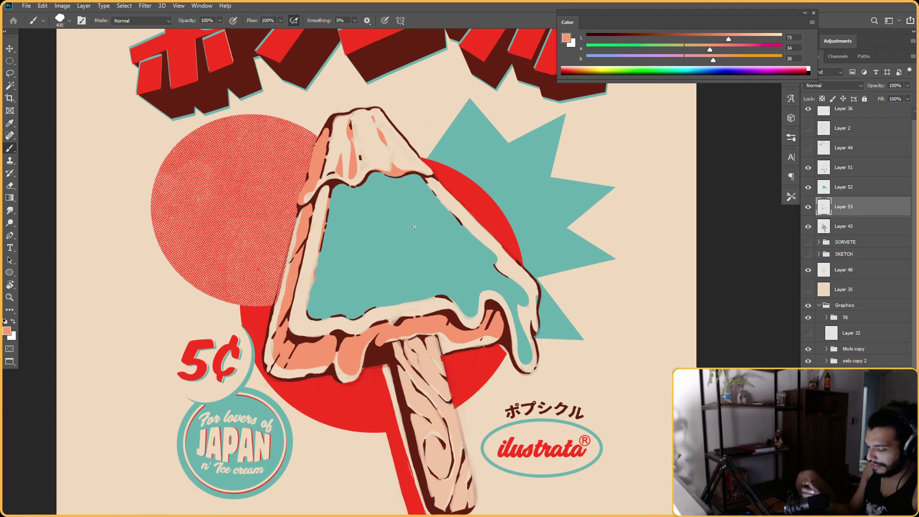
left_click_drag(578, 264, 468, 253)
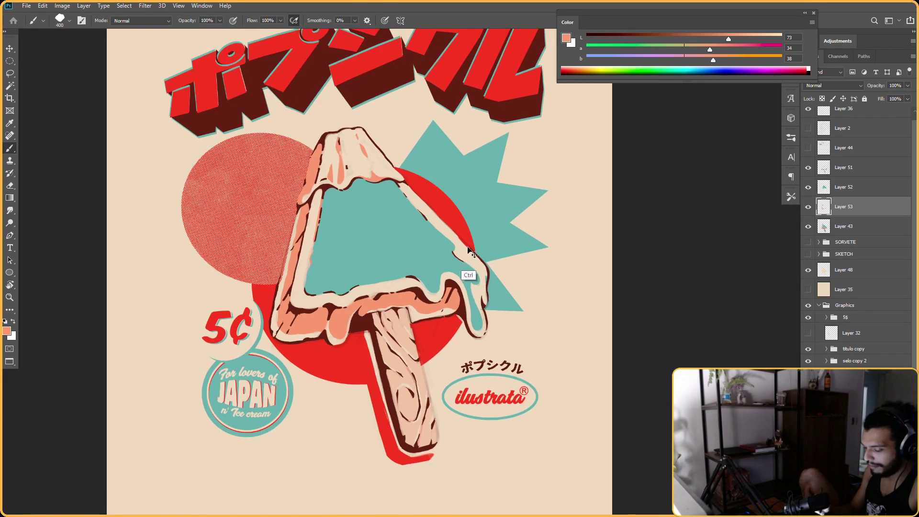
Fill the end of the wooden stick that meets the popsicle with salmon, between the dark grain lines
key("r")
left_click_drag(543, 268, 418, 215)
left_click_drag(667, 250, 552, 218)
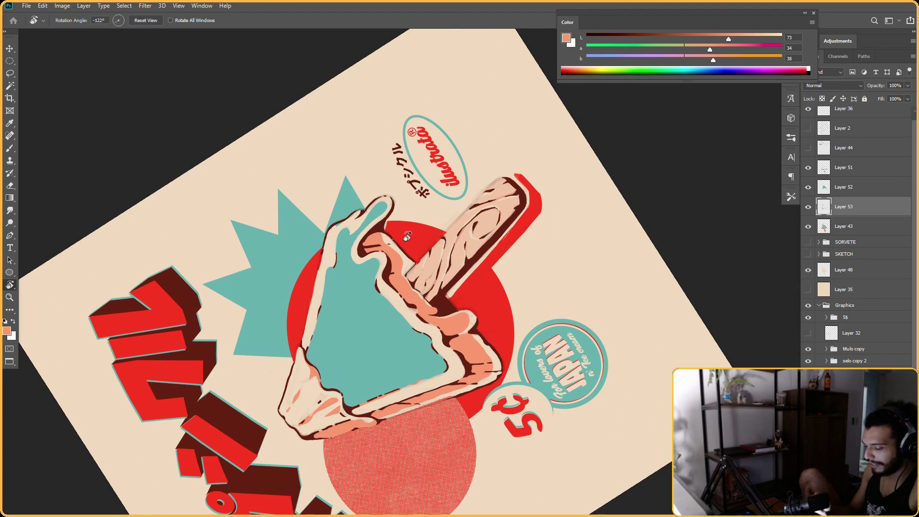
key("b")
key("ctrl+plus")
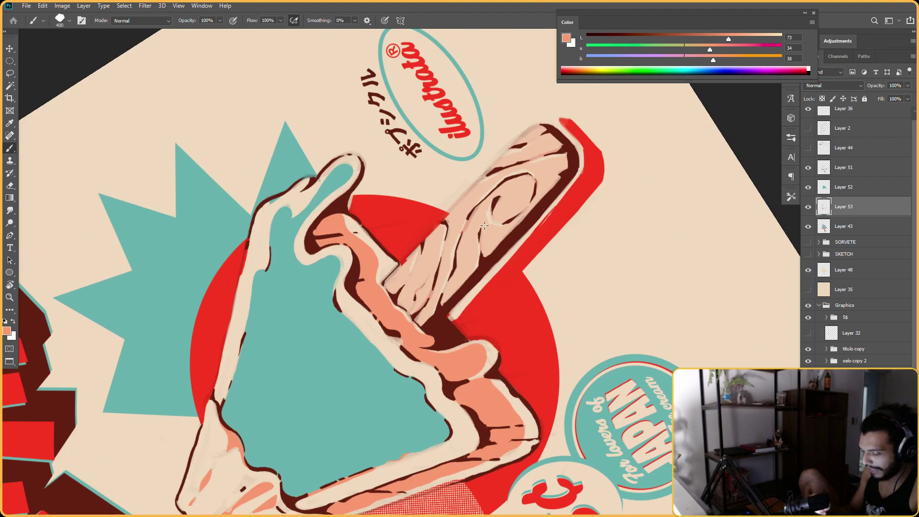
mouse_move(391, 277)
left_mouse_down()
mouse_move(424, 244)
mouse_move(394, 284)
mouse_move(393, 292)
mouse_move(415, 288)
mouse_move(409, 309)
left_mouse_up()
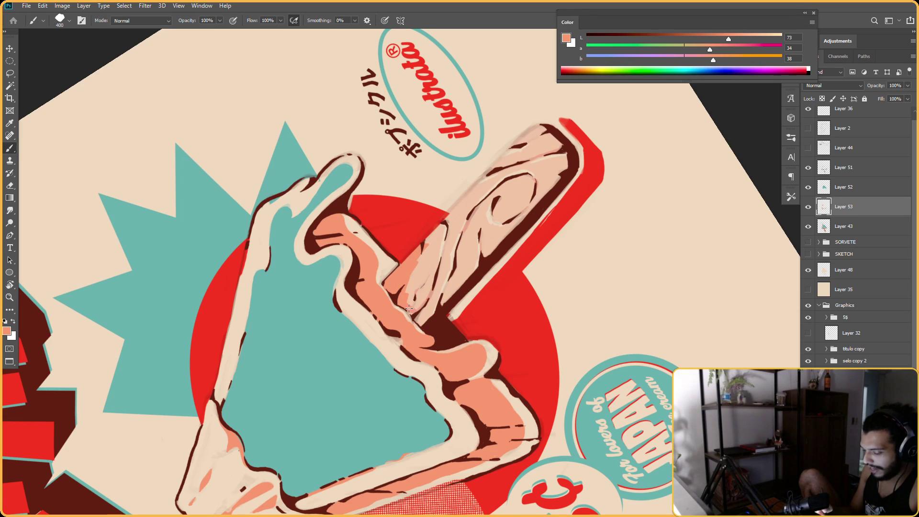
key("e")
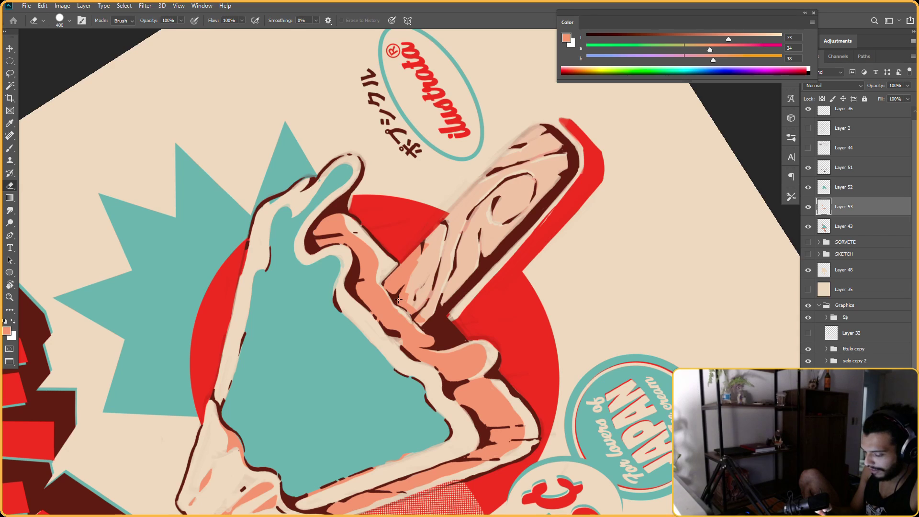
key("b")
mouse_move(408, 279)
left_mouse_down()
mouse_move(424, 322)
mouse_move(427, 246)
left_mouse_up()
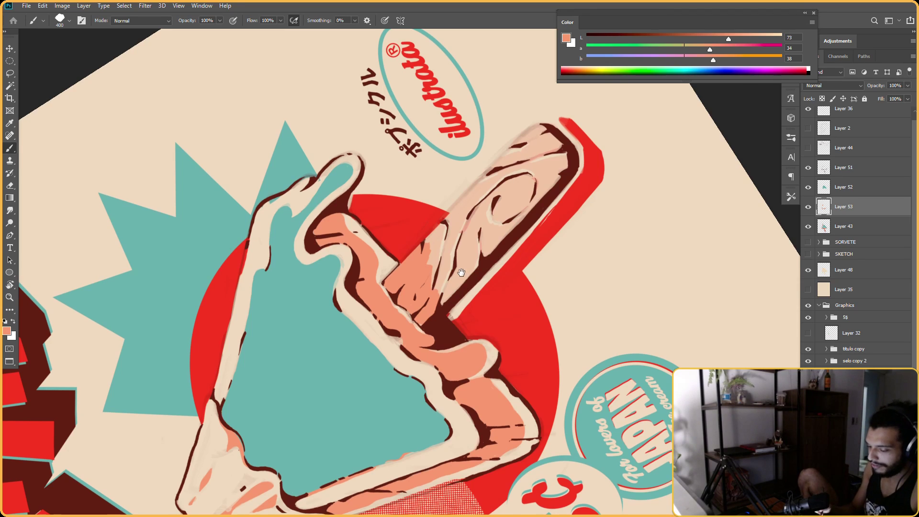
Continue the salmon fill along the stick to its middle, up to the curved wood knot
left_click_drag(466, 209, 431, 232)
mouse_move(385, 271)
left_mouse_down()
mouse_move(402, 256)
mouse_move(383, 300)
mouse_move(402, 297)
mouse_move(412, 268)
mouse_move(424, 306)
mouse_move(411, 327)
left_mouse_up()
mouse_move(407, 249)
left_mouse_down()
mouse_move(442, 222)
mouse_move(456, 229)
mouse_move(413, 315)
mouse_move(431, 299)
left_mouse_up()
left_click_drag(463, 220, 430, 256)
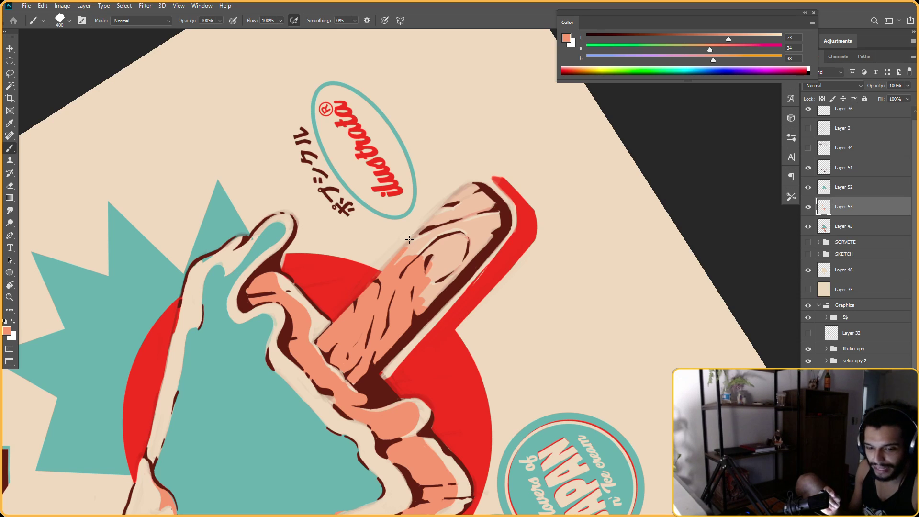
left_click_drag(505, 251, 459, 264)
Paint the stick's outer long edge in salmon past the wood knot, cleaning its outline and continuing towards the rounded end
key("e")
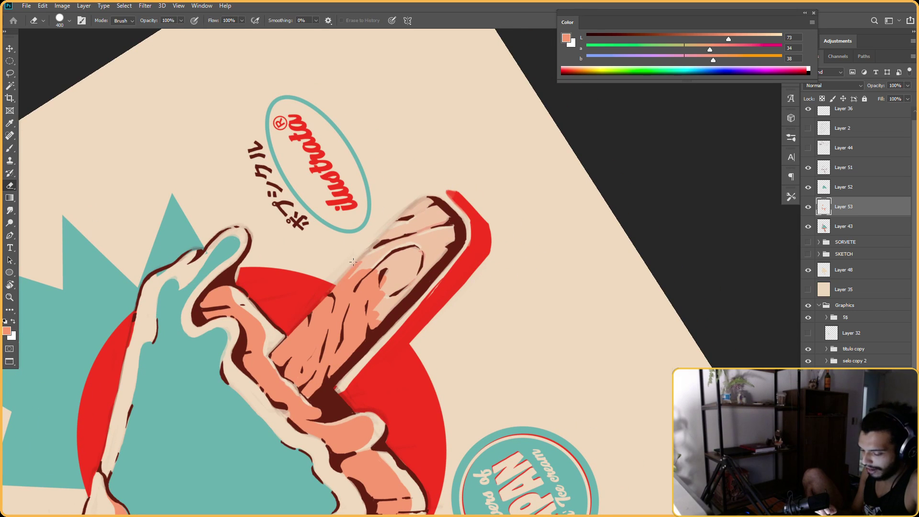
key("b")
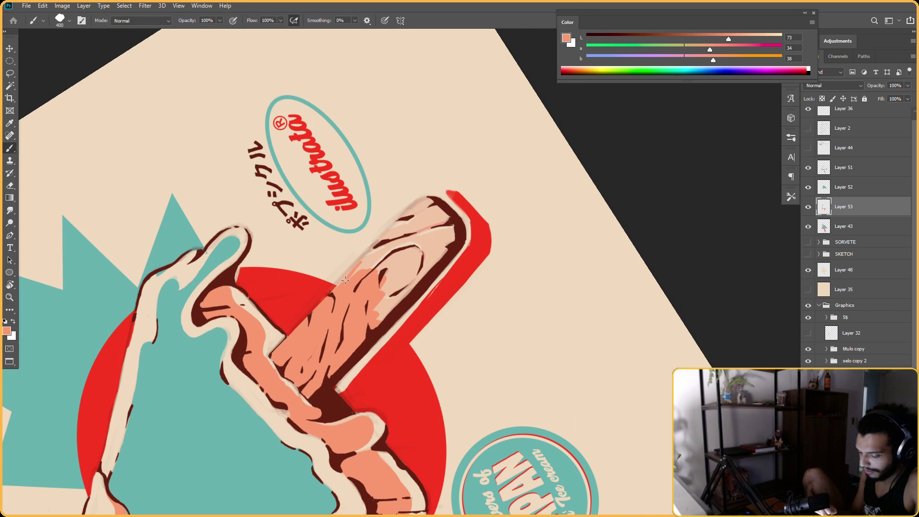
left_click_drag(348, 277, 388, 237)
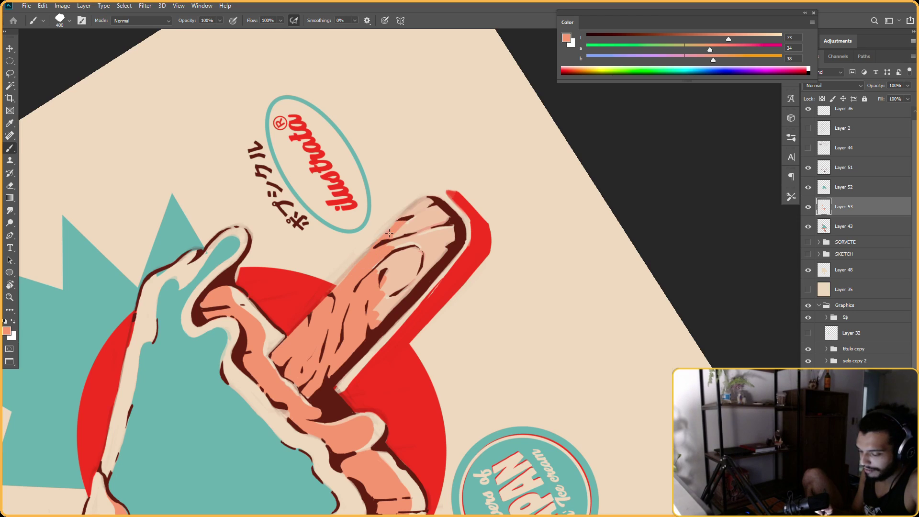
key("e")
key("b")
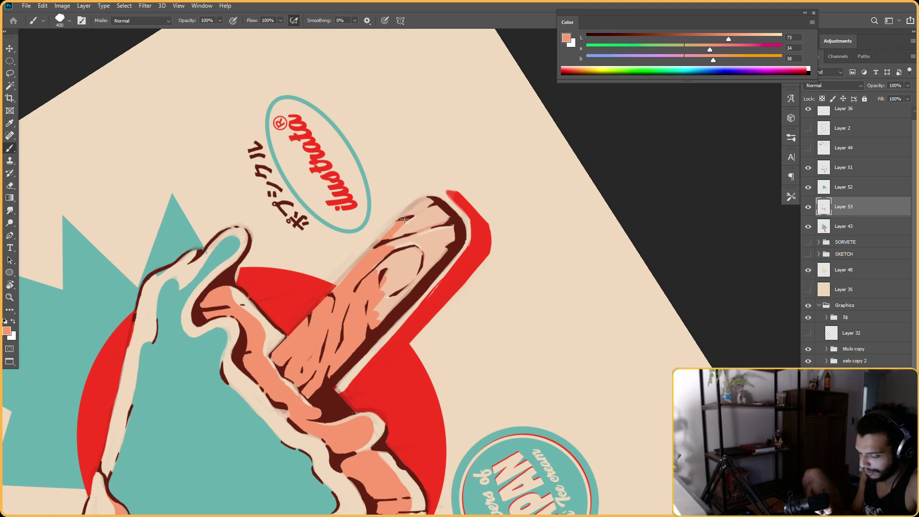
mouse_move(429, 200)
left_mouse_down()
mouse_move(400, 234)
mouse_move(433, 208)
mouse_move(442, 219)
mouse_move(375, 277)
mouse_move(401, 267)
mouse_move(363, 333)
mouse_move(414, 250)
mouse_move(446, 225)
mouse_move(452, 234)
mouse_move(414, 277)
mouse_move(432, 257)
left_mouse_up()
Complete the salmon fill of the stick, covering the wood knot and the rounded end
key("Escape")
key("r")
left_click_drag(555, 176, 580, 206)
left_click_drag(579, 205, 447, 256)
left_click_drag(421, 287, 472, 261)
left_click_drag(598, 173, 471, 185)
key("b")
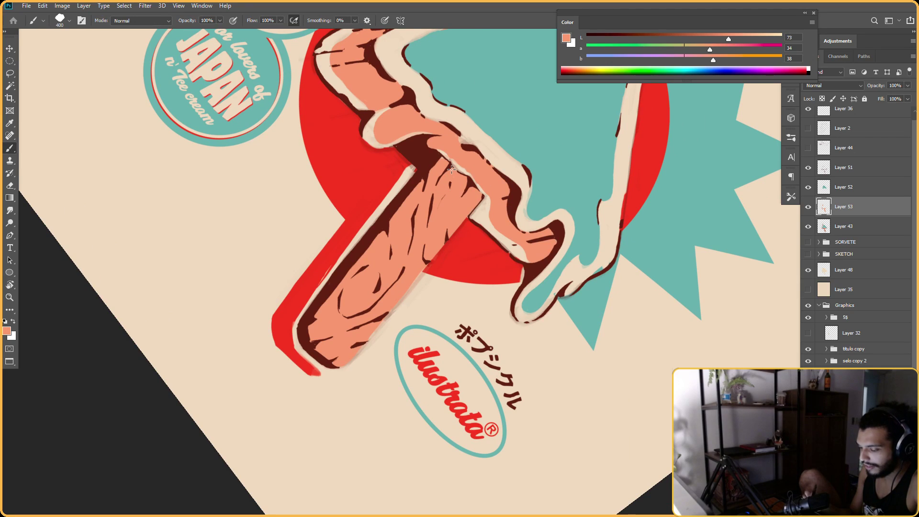
Check the salmon-filled stick and the shaded popsicle up close and against the whole poster
key("r")
left_click_drag(583, 318, 530, 158)
key("b")
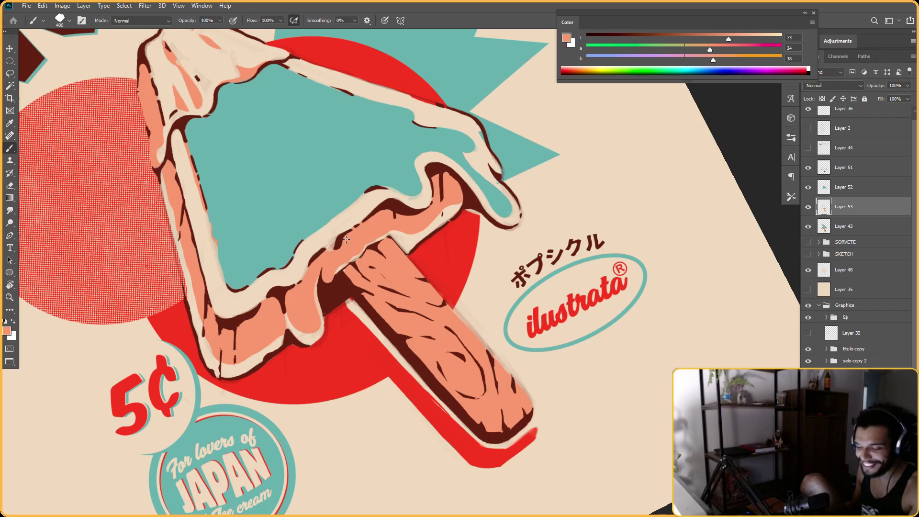
key("Escape")
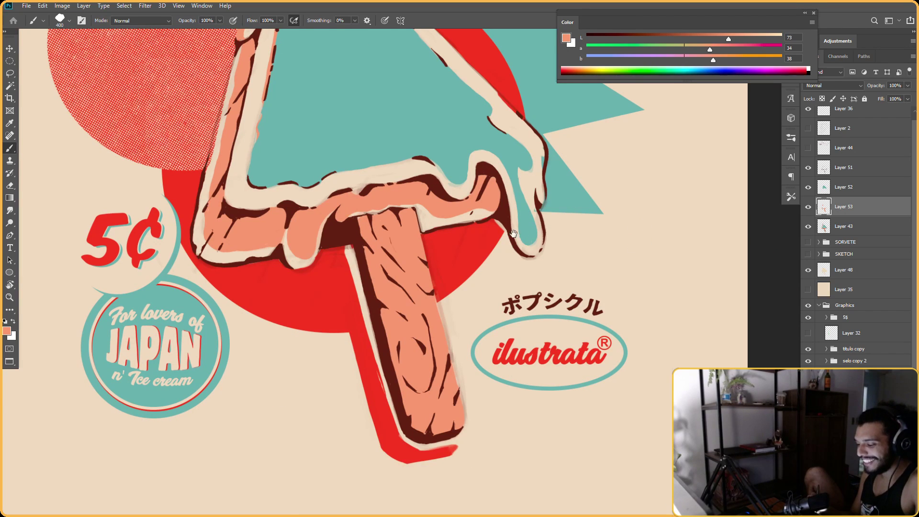
left_click_drag(569, 199, 500, 231)
left_click_drag(478, 185, 442, 214)
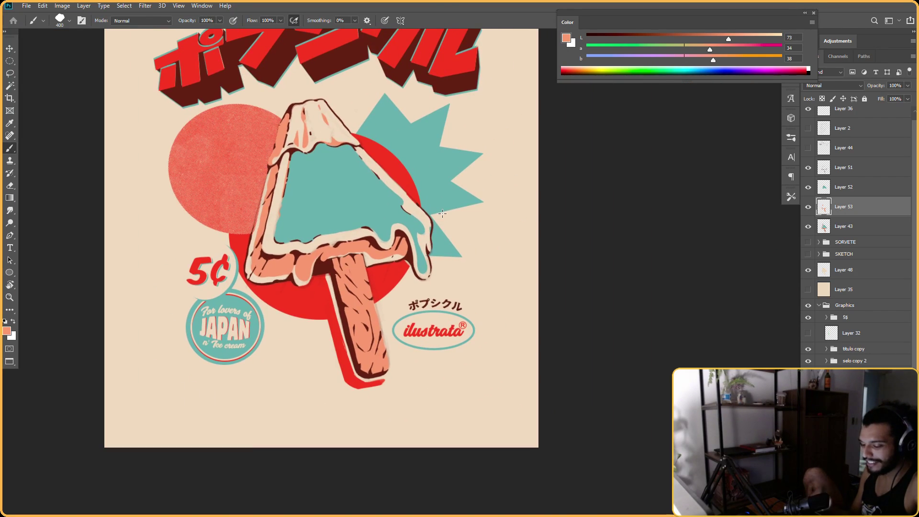
scroll(411, 211, "up", 2)
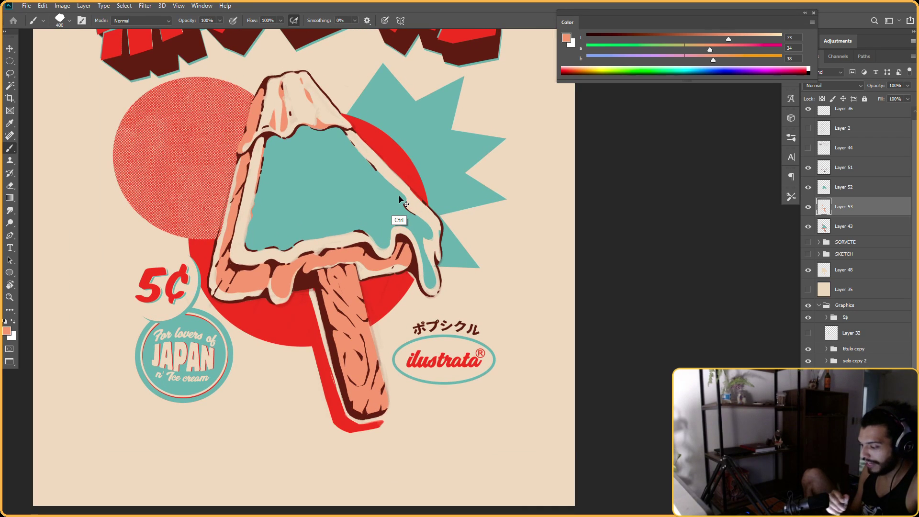
Compare the popsicle with and without its salmon shading by hiding and showing Layer 53
scroll(494, 187, "down", 1)
left_click(809, 207)
left_click(808, 207)
left_click(809, 207)
left_click(808, 207)
scroll(288, 206, "up", 1)
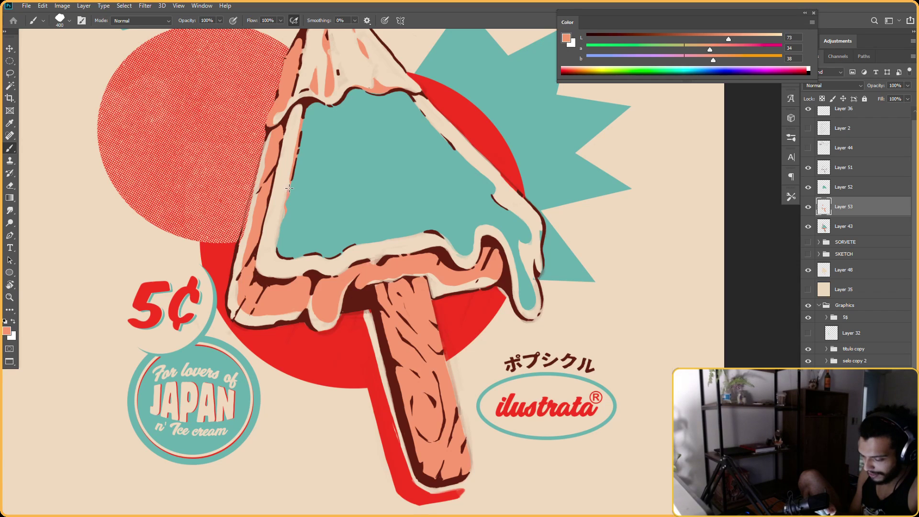
Inspect the shaded popsicle and its stick from several rotated views of the poster
key("r")
left_click_drag(598, 249, 577, 188)
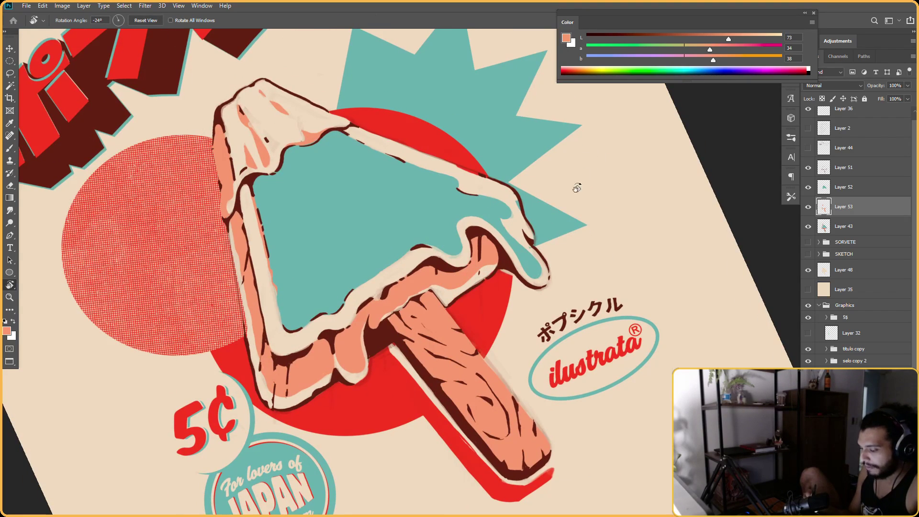
left_click_drag(591, 244, 530, 175)
left_click_drag(550, 207, 522, 180)
key("b")
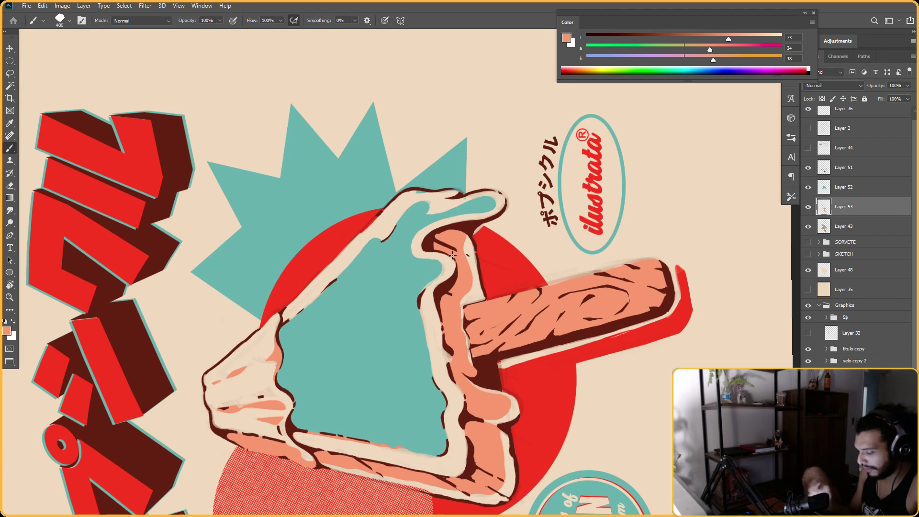
key("r")
mouse_move(442, 273)
left_mouse_down()
mouse_move(488, 350)
mouse_move(379, 321)
left_mouse_up()
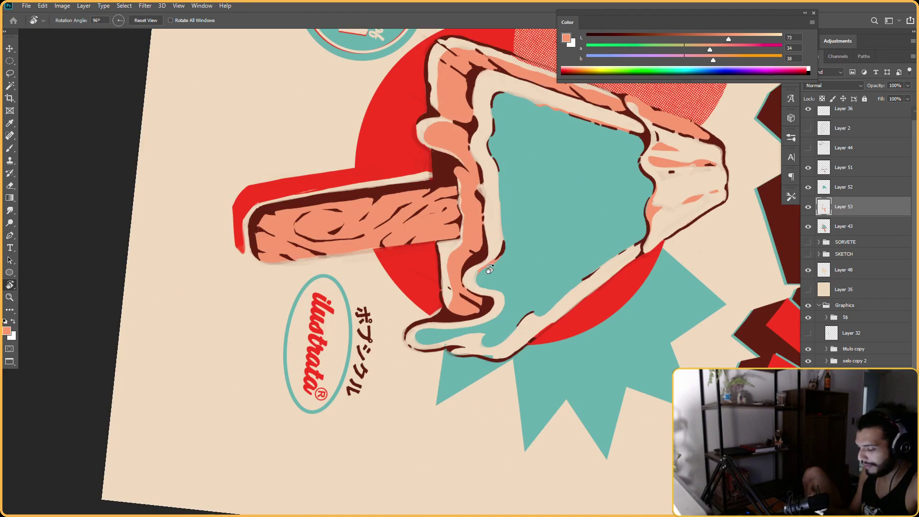
key("b")
key("r")
left_click_drag(448, 357, 457, 178)
key("Escape")
left_click_drag(552, 199, 524, 225)
left_click_drag(569, 176, 518, 207)
left_click_drag(592, 208, 601, 205)
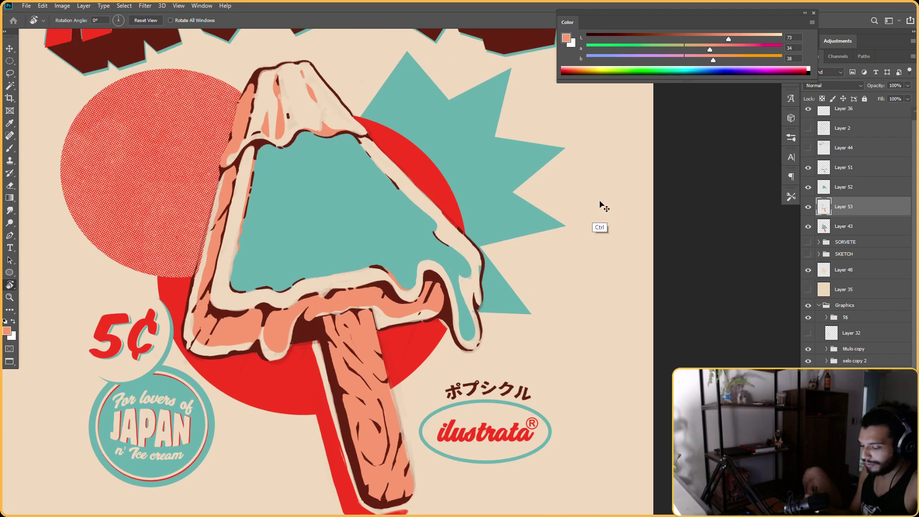
key("b")
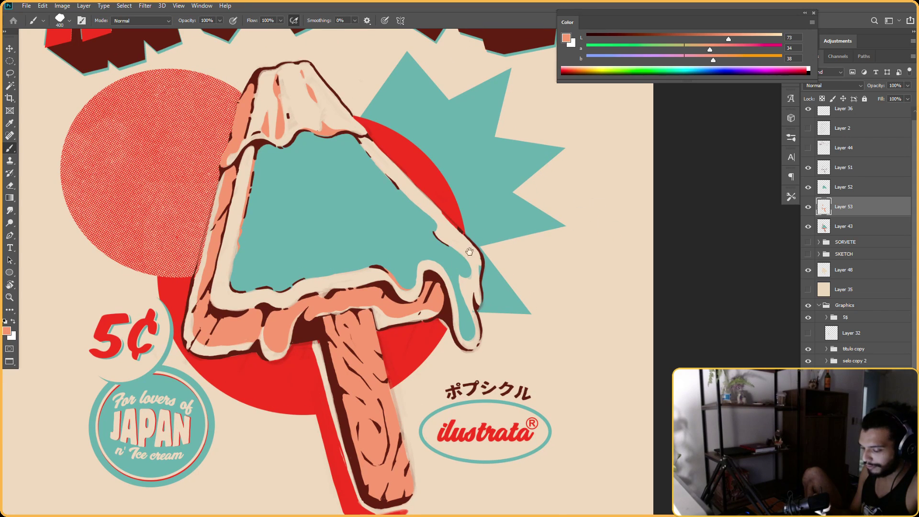
scroll(467, 252, "down", 2)
key("r")
left_click_drag(427, 230, 439, 220)
key("Escape")
left_click_drag(528, 215, 483, 198)
left_click_drag(427, 151, 485, 149)
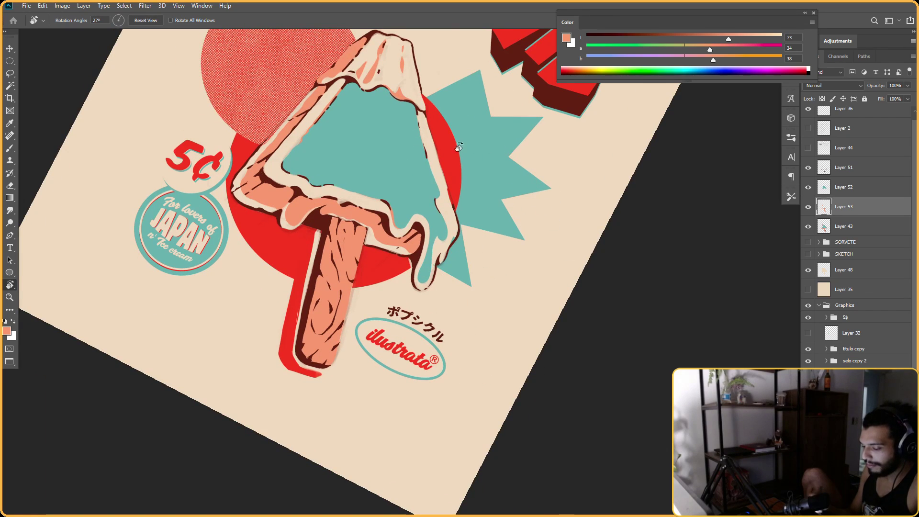
Add a new layer above the salmon layer and sample the red of the background circle as brush colour
left_click(421, 259, "ctrl")
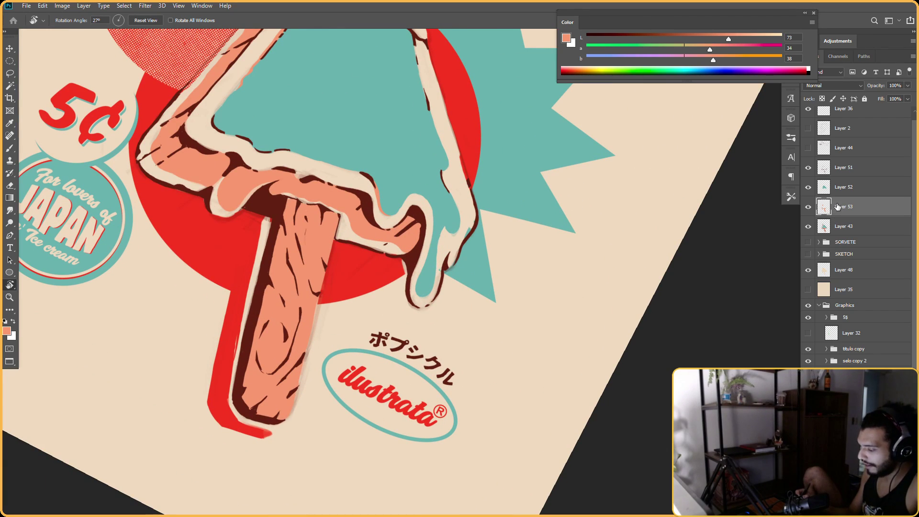
key("ctrl+shift+alt+n")
key("b")
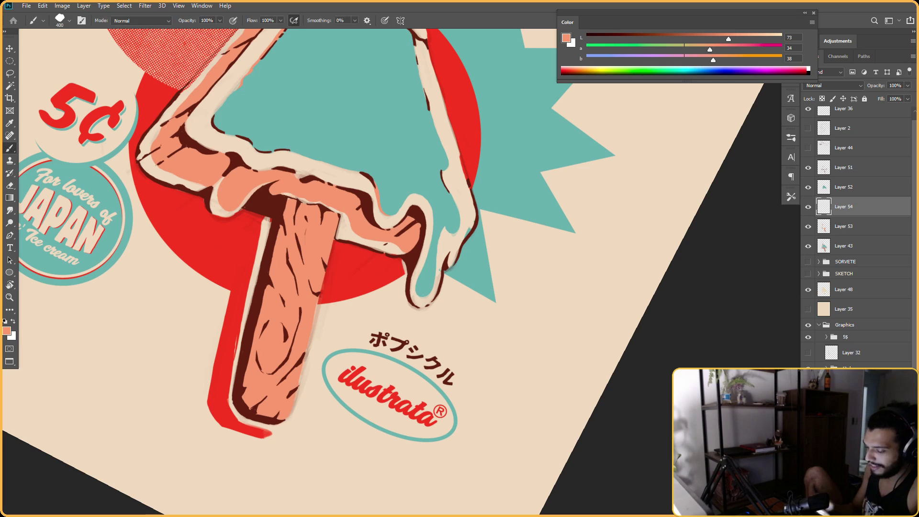
left_click(351, 255, "alt")
left_click(191, 236, "alt")
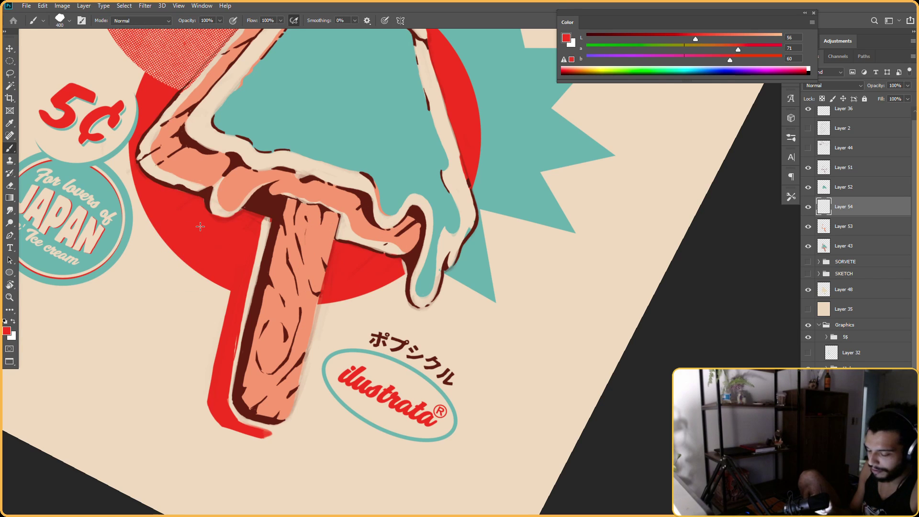
Paint a small red shadow on the salmon band, in the notch between the stick and the long drip
key("Escape")
key("r")
left_click_drag(498, 207, 473, 197)
key("Escape")
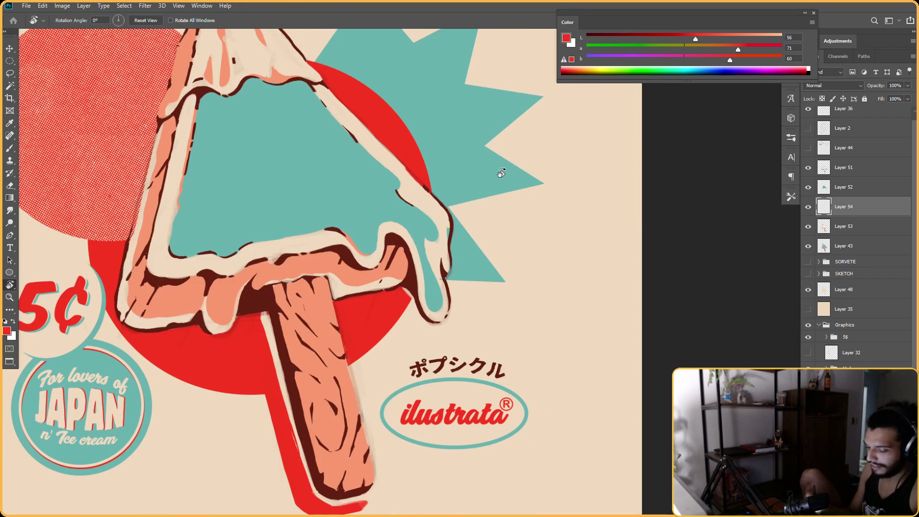
key("b")
left_click_drag(337, 267, 341, 261)
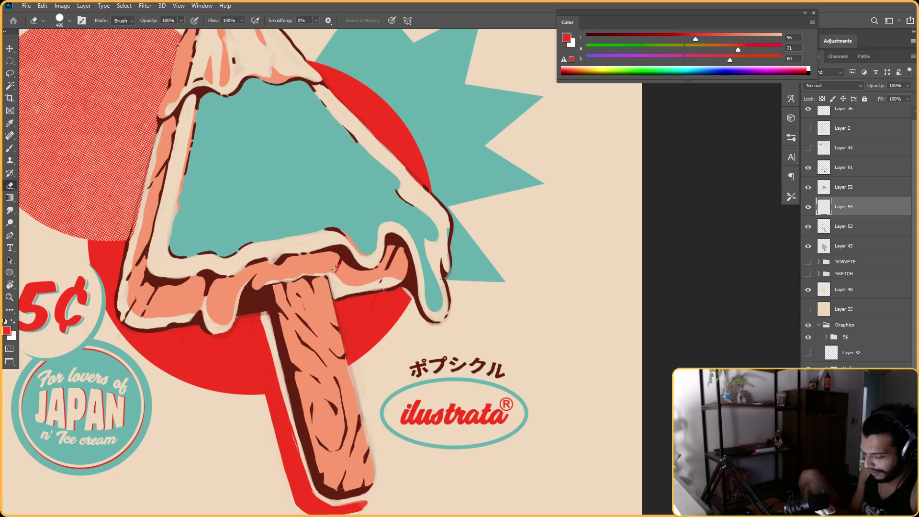
key("r")
left_click_drag(489, 229, 496, 236)
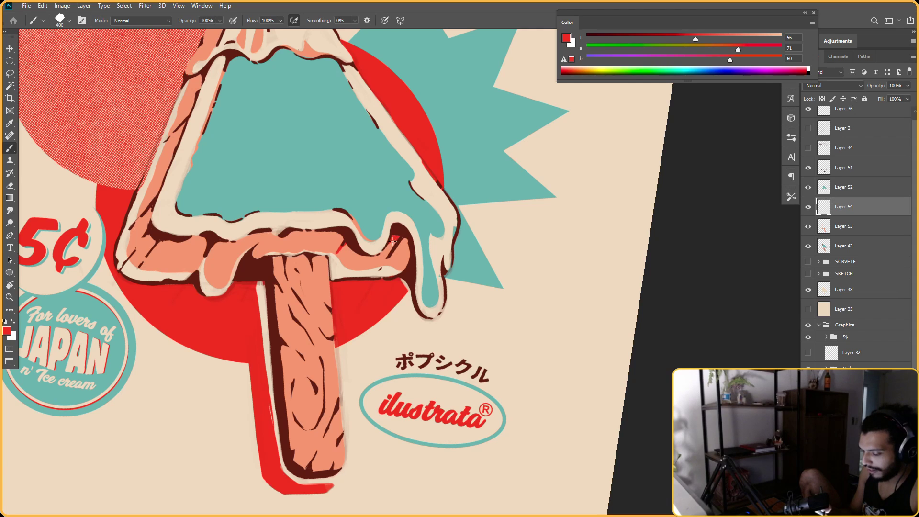
key("r")
left_click_drag(435, 214, 548, 215)
mouse_move(389, 264)
left_mouse_down()
mouse_move(398, 252)
mouse_move(560, 207)
mouse_move(517, 340)
left_mouse_up()
key("r")
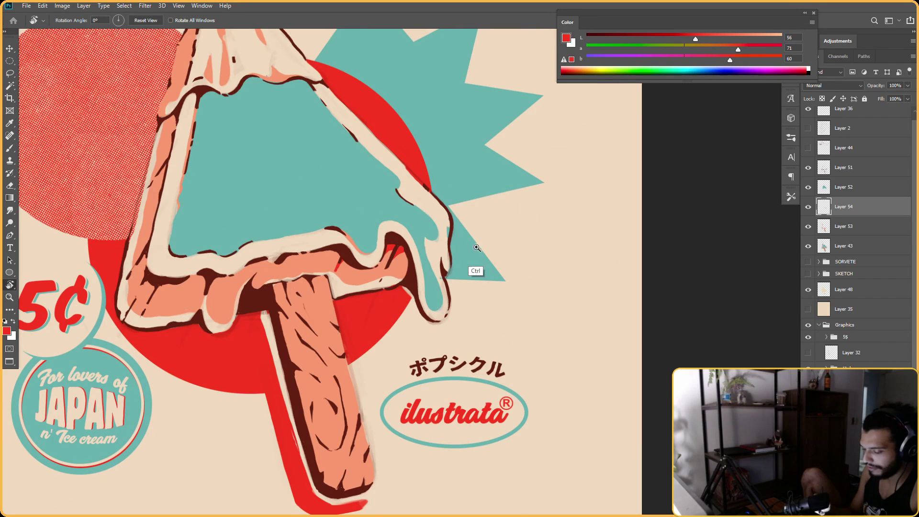
Add red shading to the salmon band between the popsicle's lower corner and the small drip
left_click_drag(476, 249, 430, 235)
left_click_drag(318, 259, 334, 231)
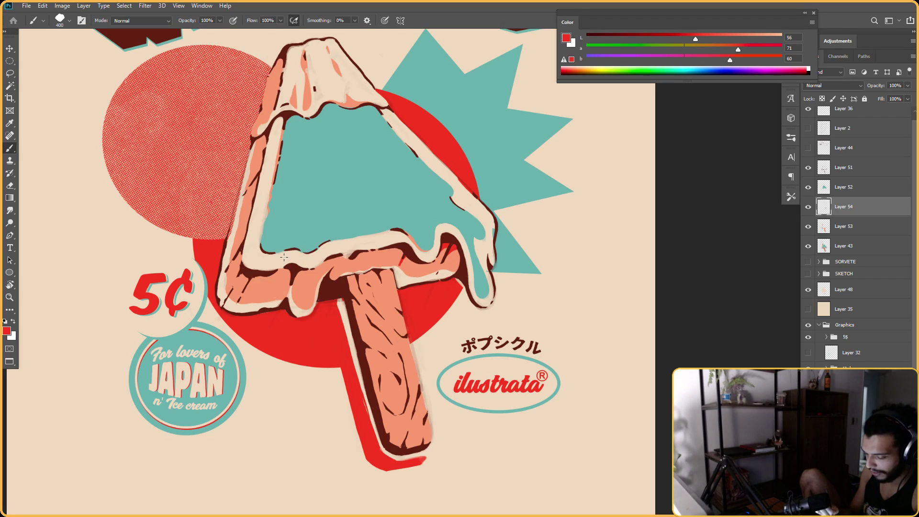
mouse_move(444, 242)
left_mouse_down()
mouse_move(383, 158)
mouse_move(364, 163)
left_mouse_up()
key("b")
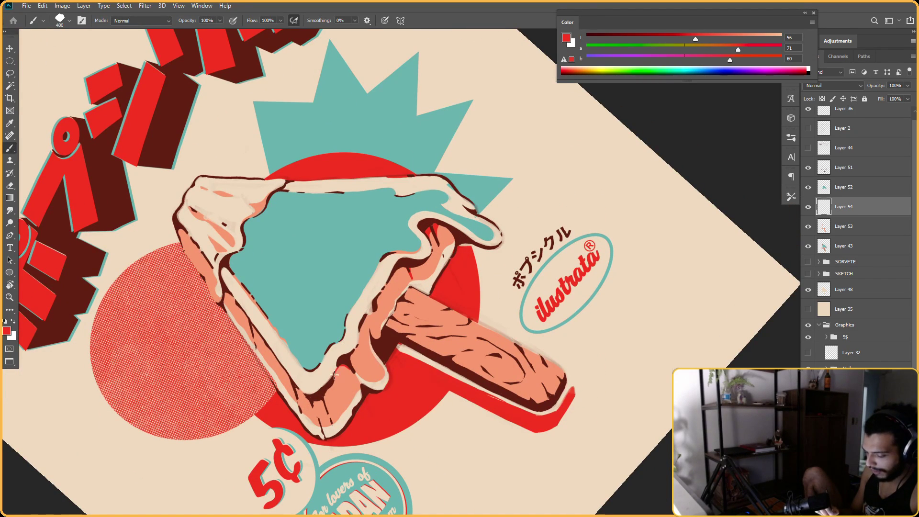
key("Escape")
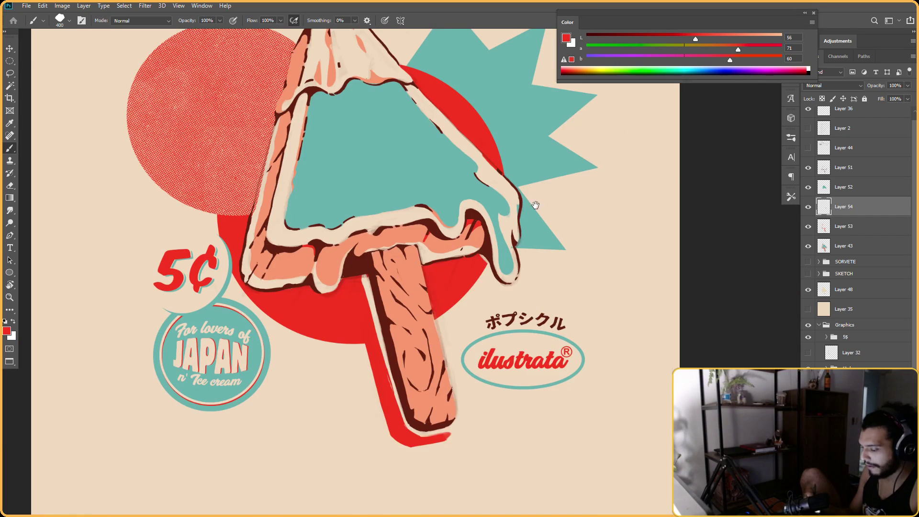
Paint a red shadow on the salmon tip beside the long drip and trim its edge with the Eraser
left_click_drag(538, 199, 478, 245)
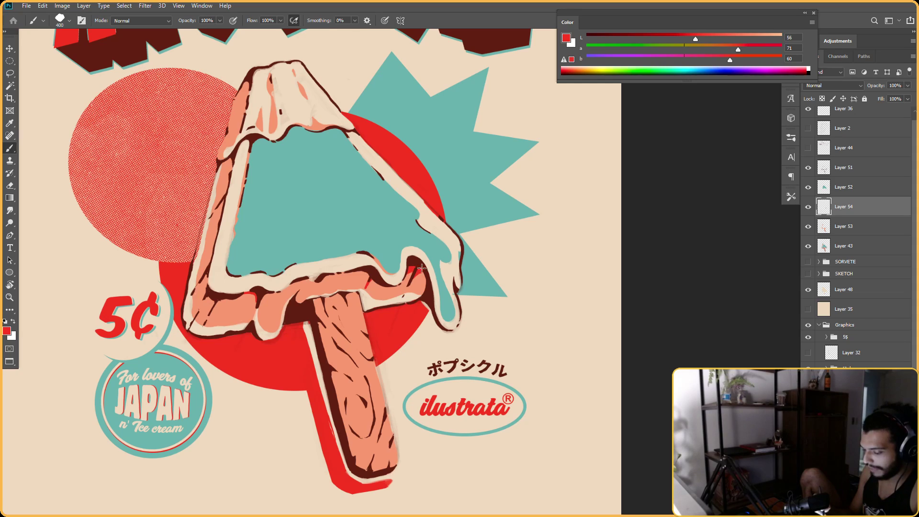
mouse_move(413, 277)
left_mouse_down()
mouse_move(425, 281)
mouse_move(413, 284)
mouse_move(418, 277)
left_mouse_up()
key("e")
key("b")
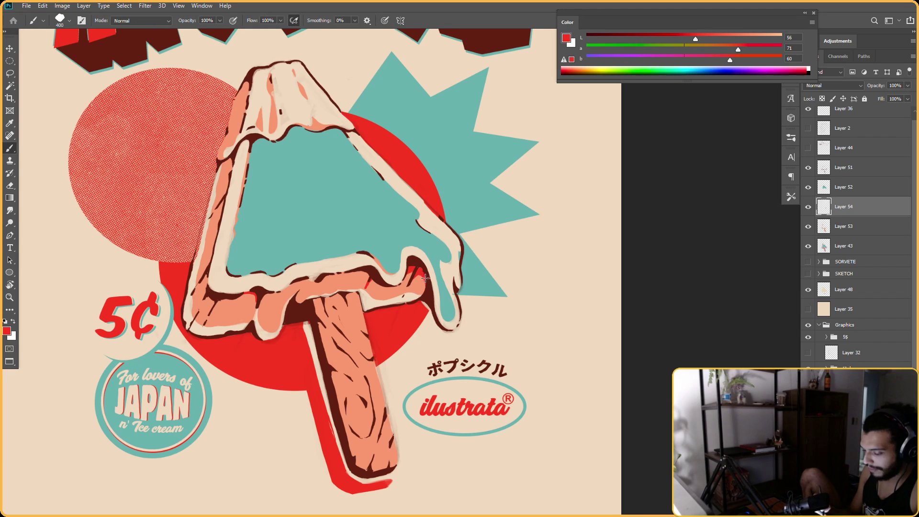
key("e")
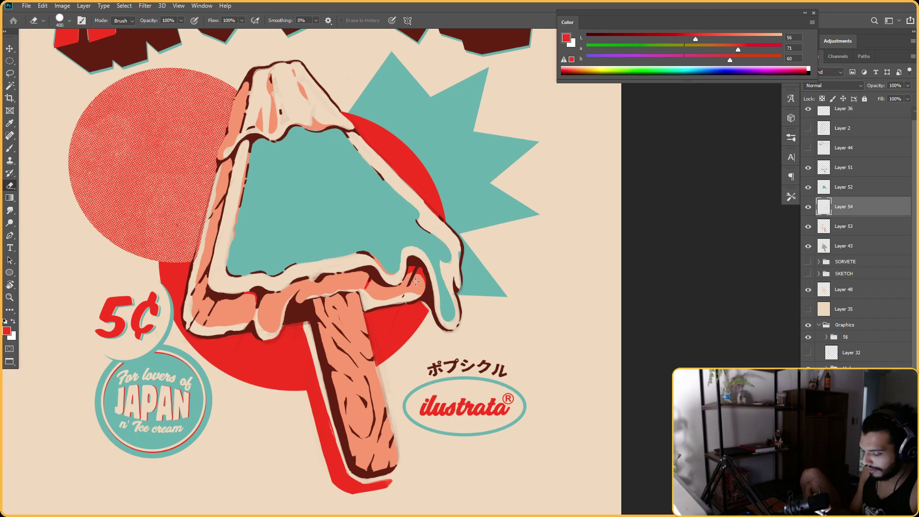
Paint a red shadow at the top of the popsicle's salmon side, just below the cap
key("r")
mouse_move(417, 283)
left_mouse_down()
mouse_move(461, 350)
mouse_move(493, 263)
mouse_move(468, 246)
mouse_move(269, 212)
left_mouse_up()
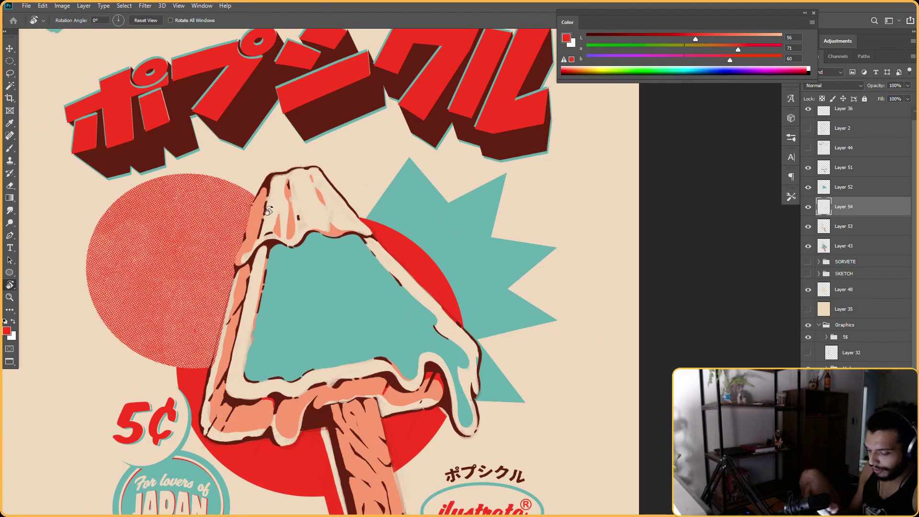
key("b")
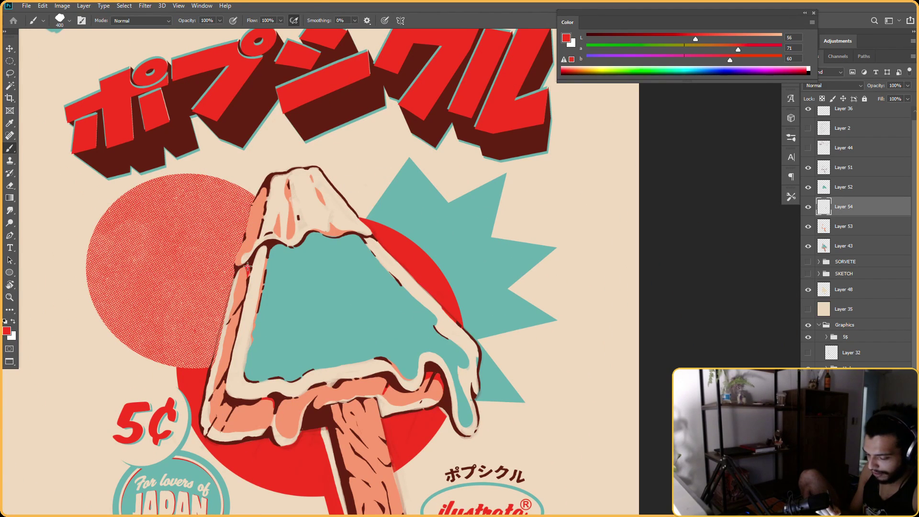
left_click_drag(398, 248, 405, 195)
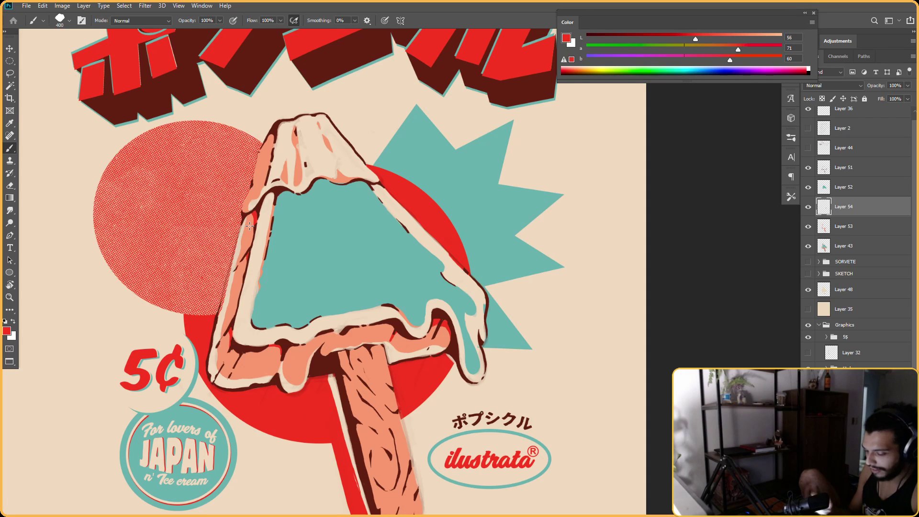
Paint small red shading marks on the salmon band directly above the stick, refining them with the Eraser
scroll(476, 210, "down", 2)
key("r")
left_click_drag(483, 219, 467, 232)
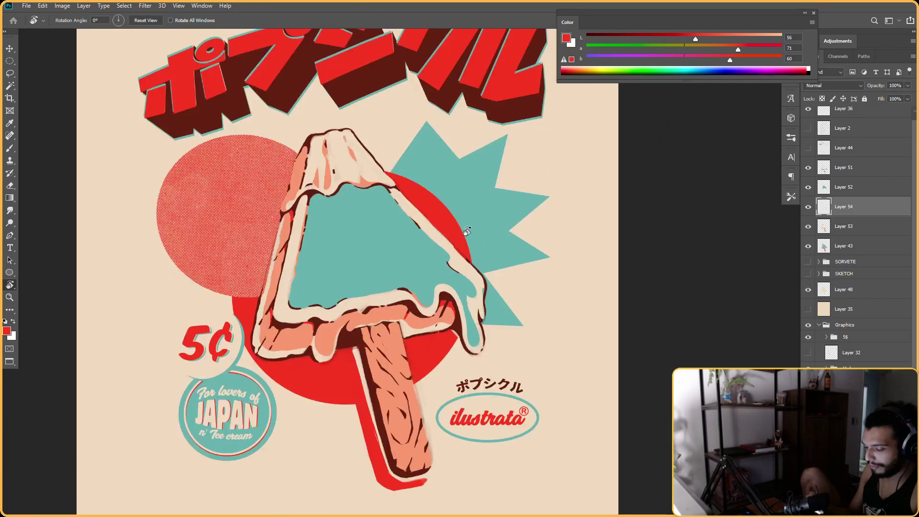
key("b")
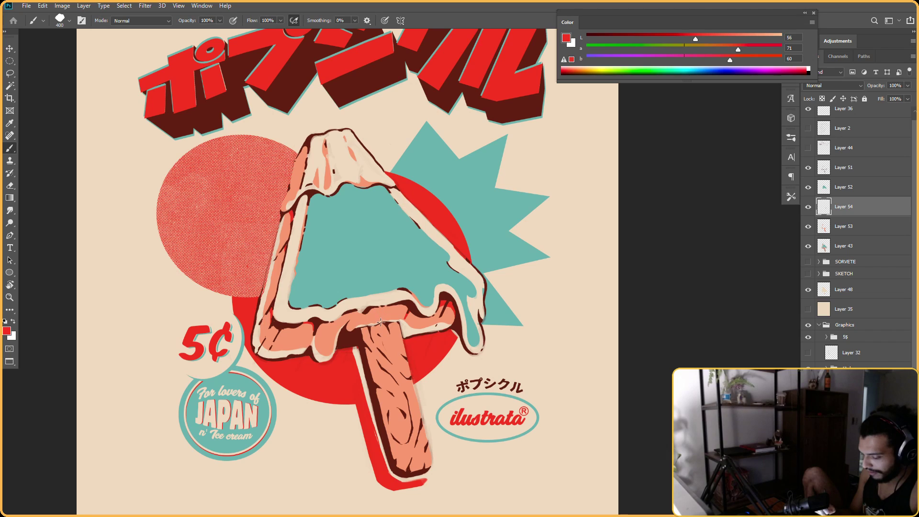
key("r")
mouse_move(385, 309)
left_mouse_down()
mouse_move(498, 228)
mouse_move(573, 283)
left_mouse_up()
left_click_drag(539, 197, 536, 246)
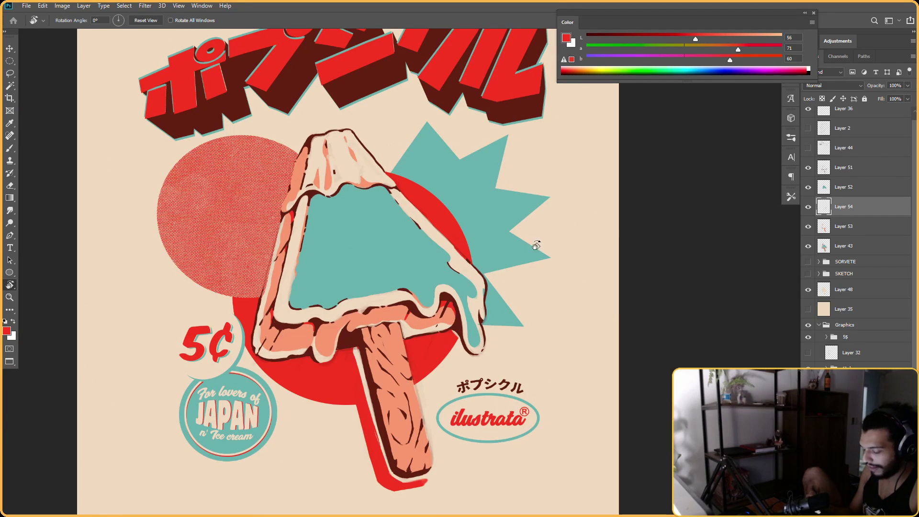
key("b")
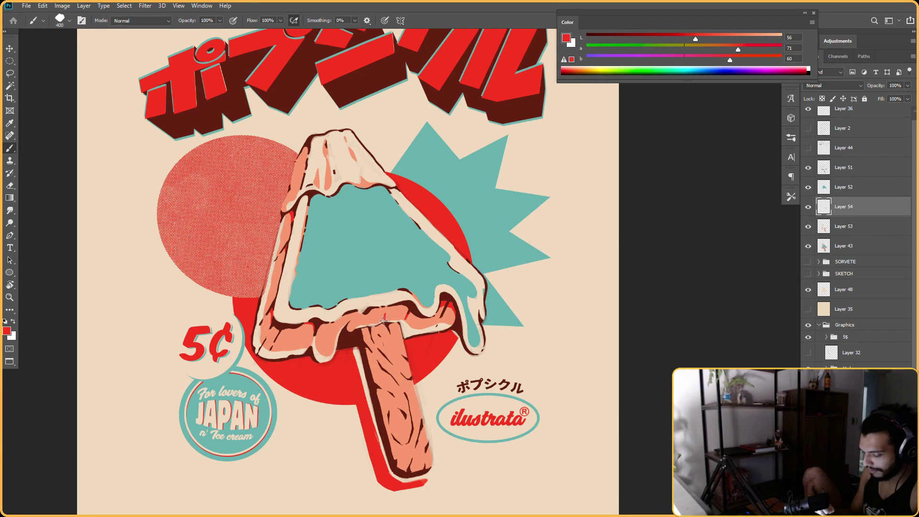
key("e")
key("b")
Shade the salmon band in red where it curves between the small drip and the stick, trimming with the Eraser
key("r")
left_click_drag(394, 291, 597, 260)
key("Escape")
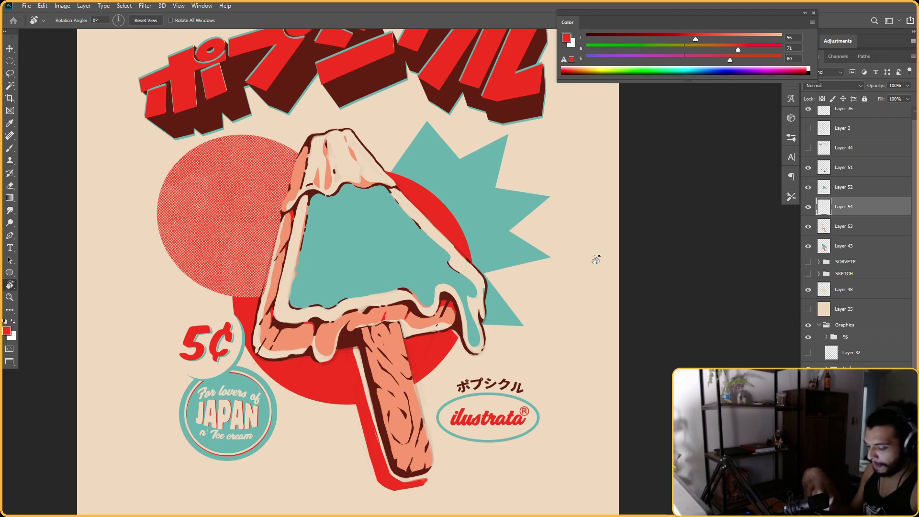
key("b")
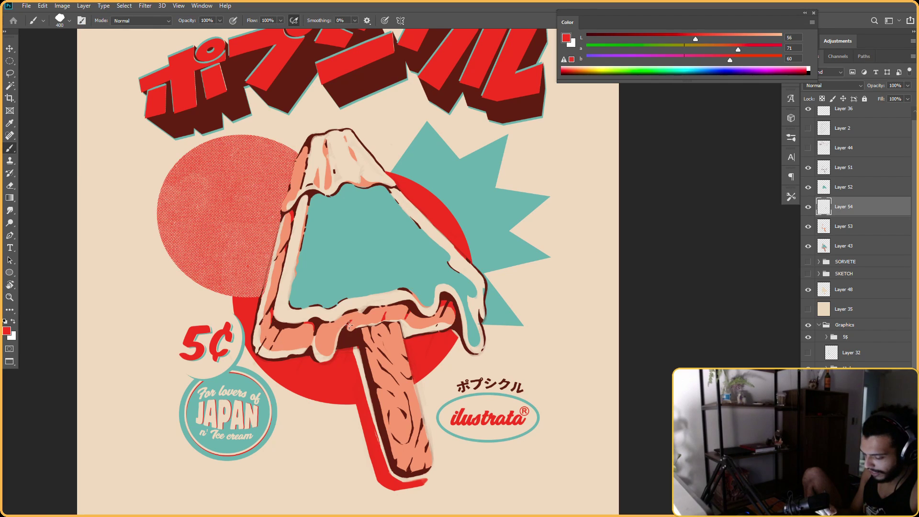
key("e")
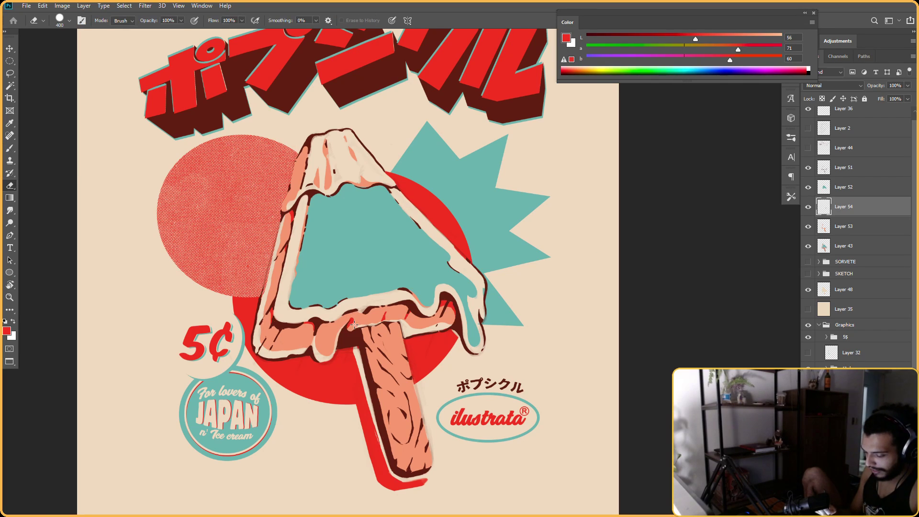
key("b")
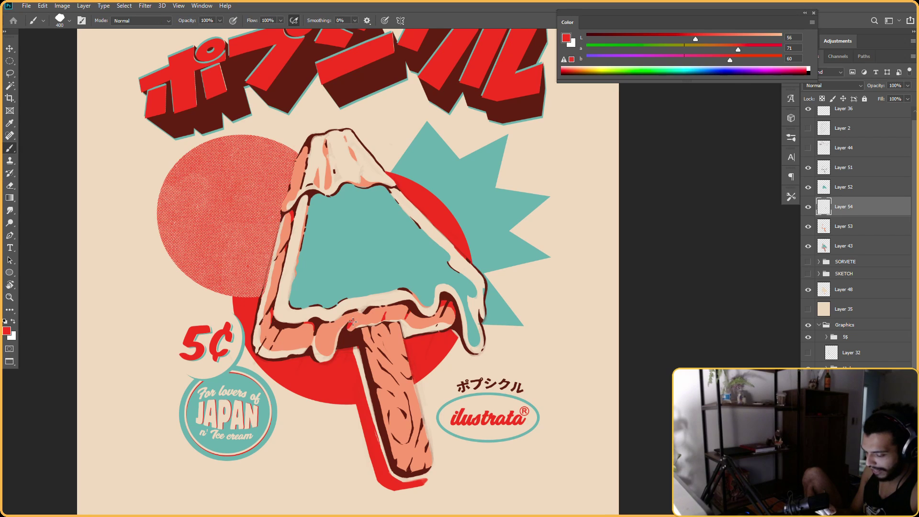
key("r")
left_click_drag(356, 319, 648, 229)
key("Escape")
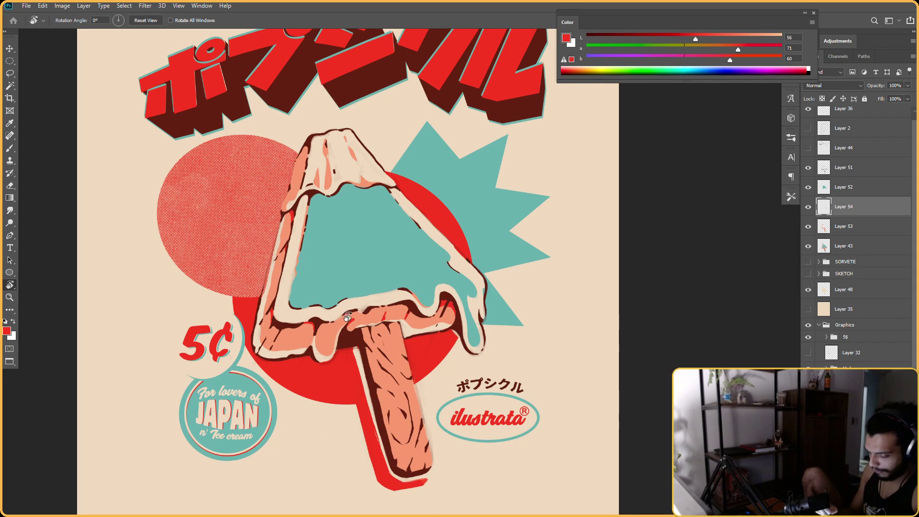
Paint a red shadow on the salmon side at the popsicle's lower corner beside the 5¢ badge, trimming it with the Eraser
key("b")
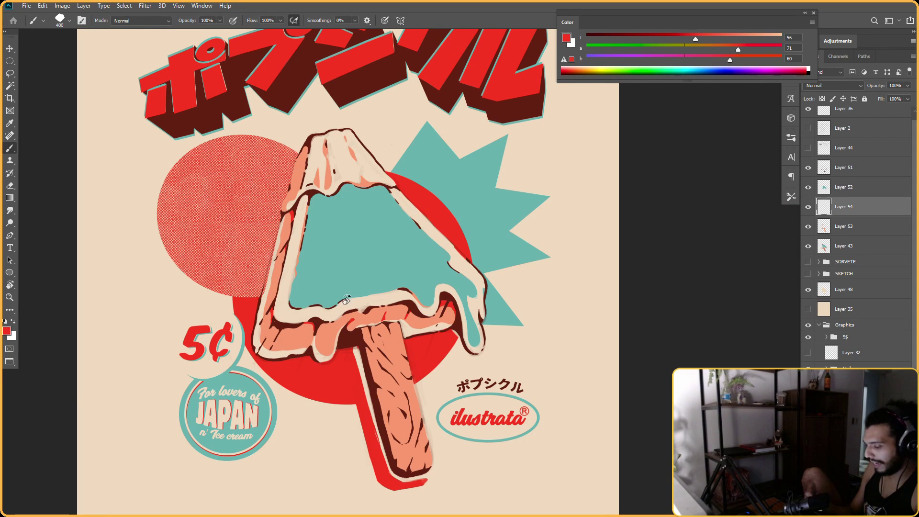
key("r")
left_click_drag(346, 300, 539, 199)
key("Escape")
key("b")
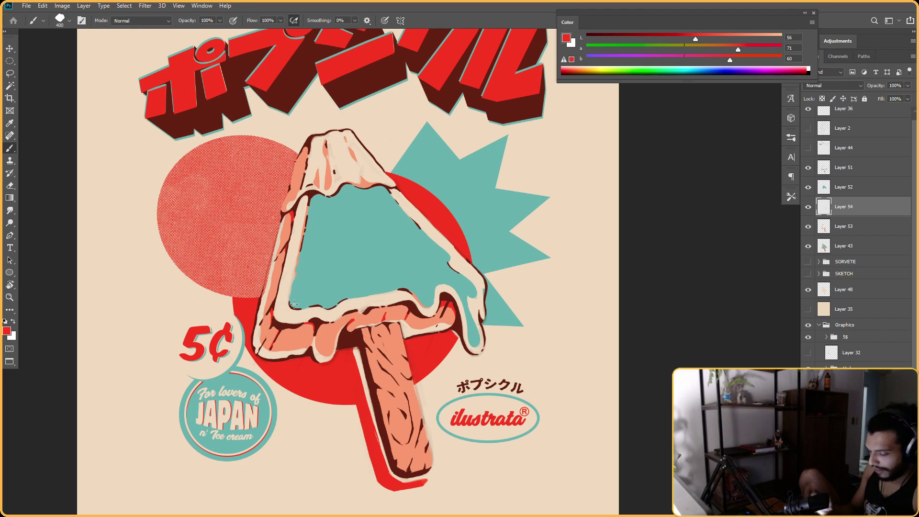
key("r")
left_click_drag(512, 262, 550, 242)
key("Escape")
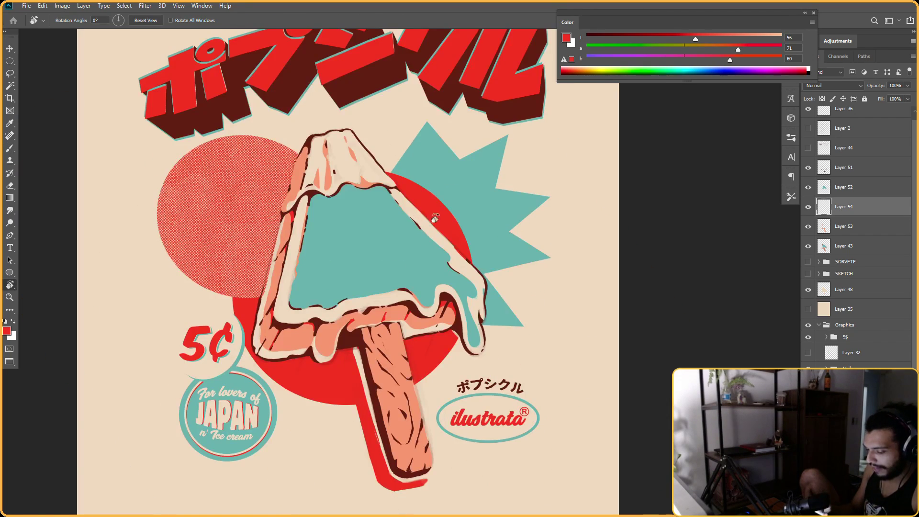
key("b")
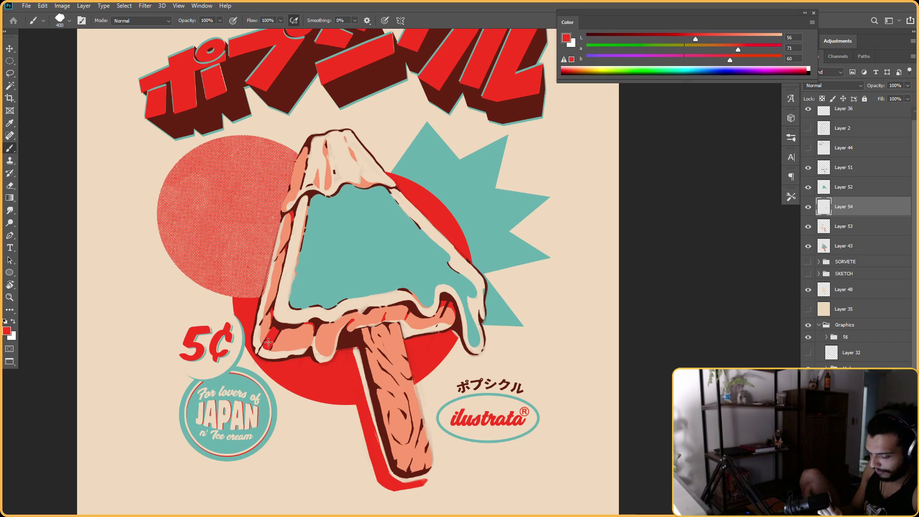
key("e")
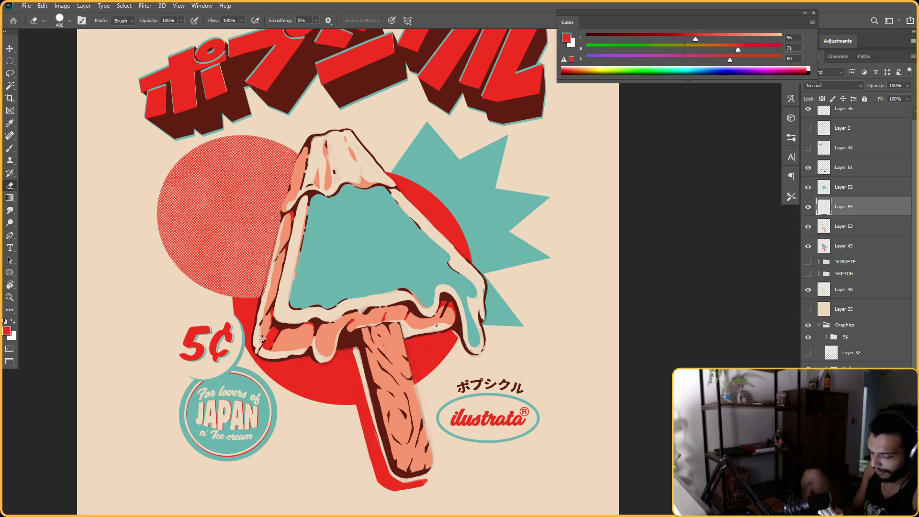
key("b")
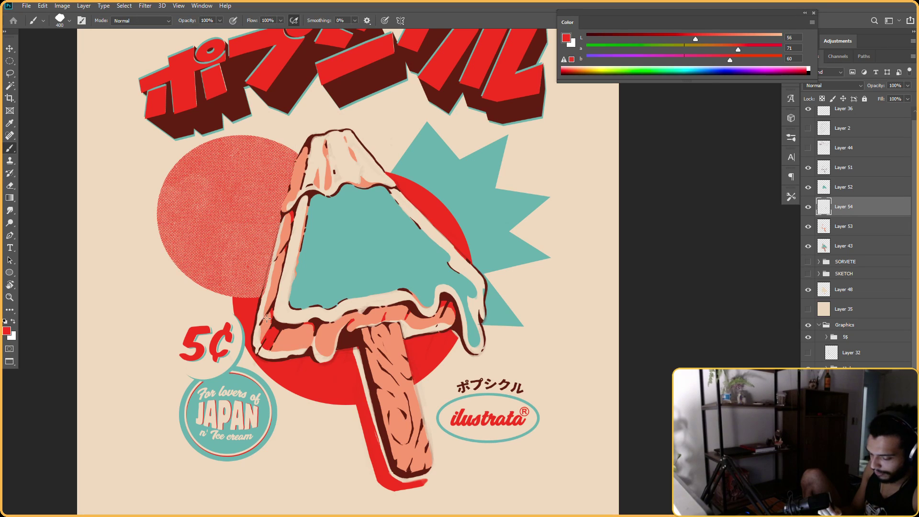
Add red strokes to the lower corner's shadow and clean up their edges with the Eraser
key("r")
left_click_drag(416, 192, 359, 311)
key("Escape")
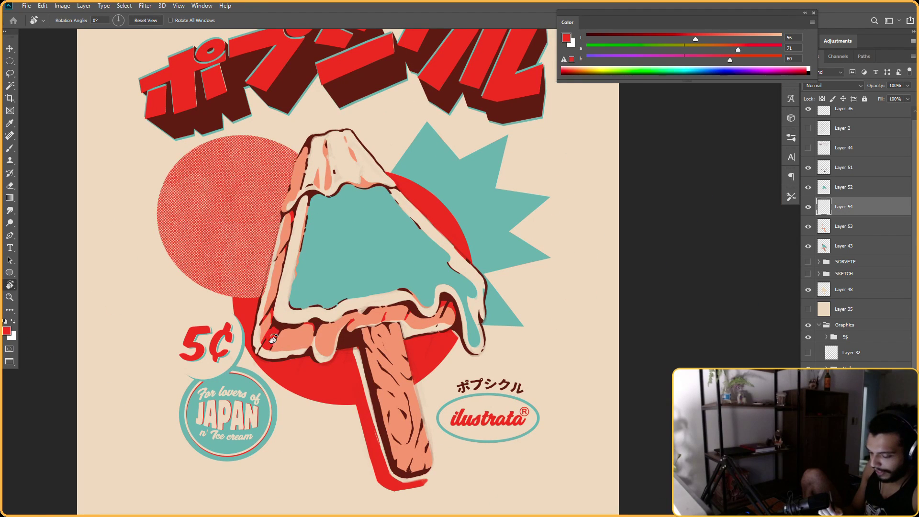
key("e")
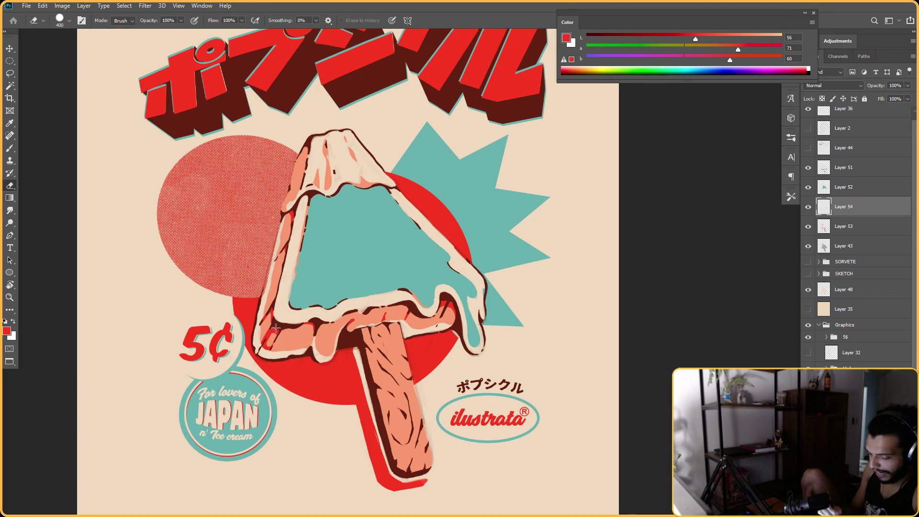
key("r")
left_click_drag(603, 230, 487, 322)
key("Escape")
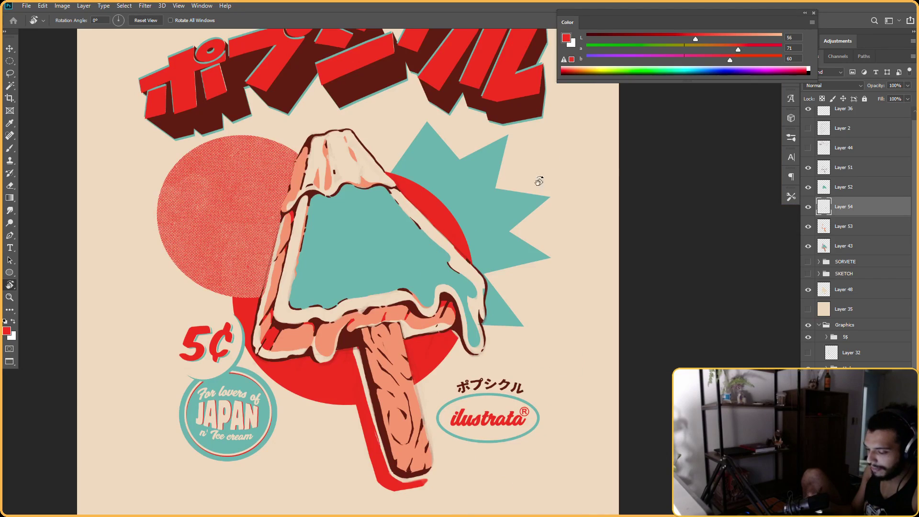
Paint small red shading marks along the middle of the popsicle's long salmon side, refining them with the Eraser
key("b")
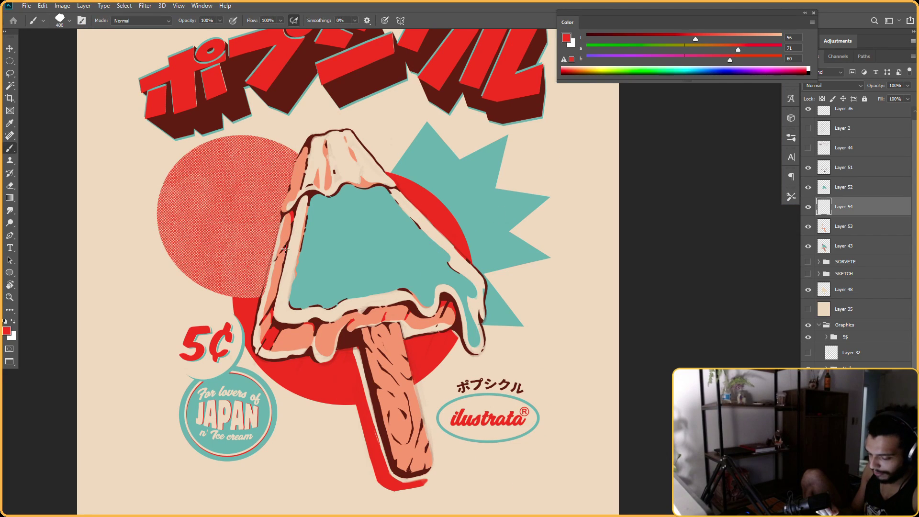
key("e")
key("b")
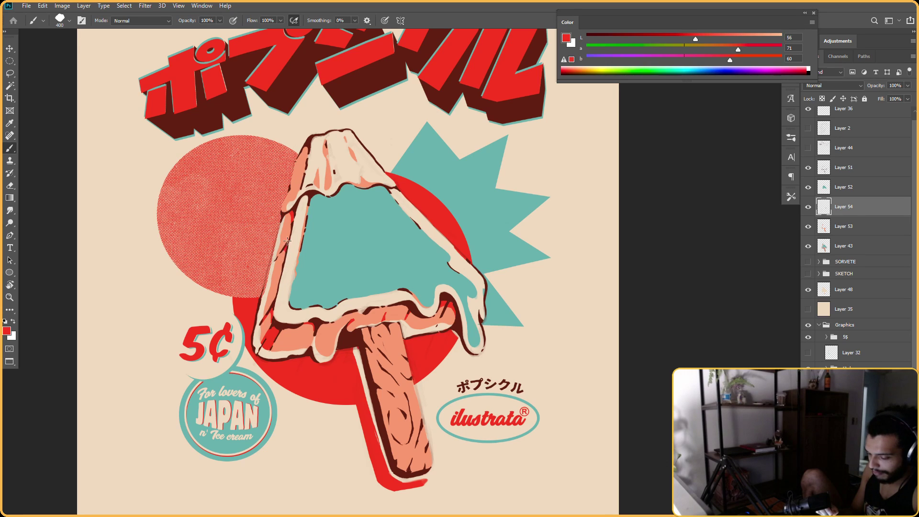
key("r")
mouse_move(474, 249)
left_mouse_down()
mouse_move(411, 201)
mouse_move(477, 246)
left_mouse_up()
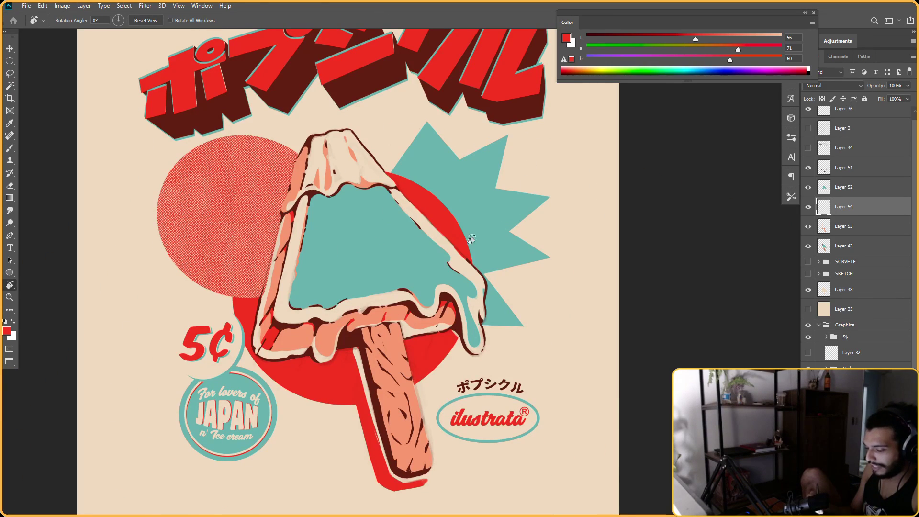
Paint narrow red stripes across the salmon band between the stick and the long drip, refining with the Eraser
key("e")
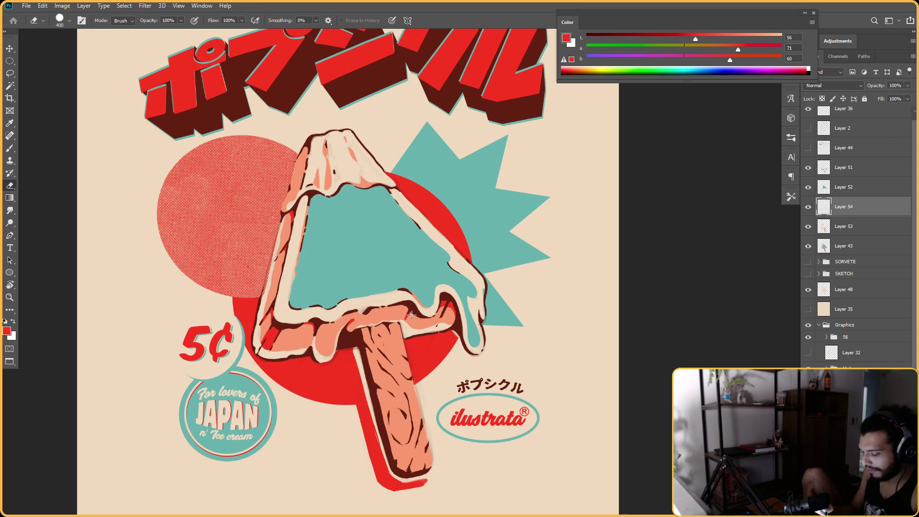
key("b")
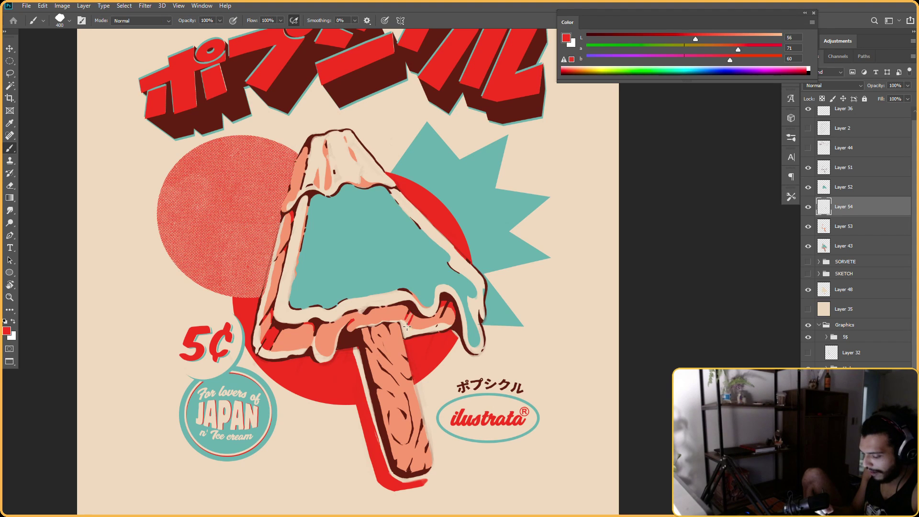
key("r")
left_click_drag(422, 296, 508, 349)
key("Escape")
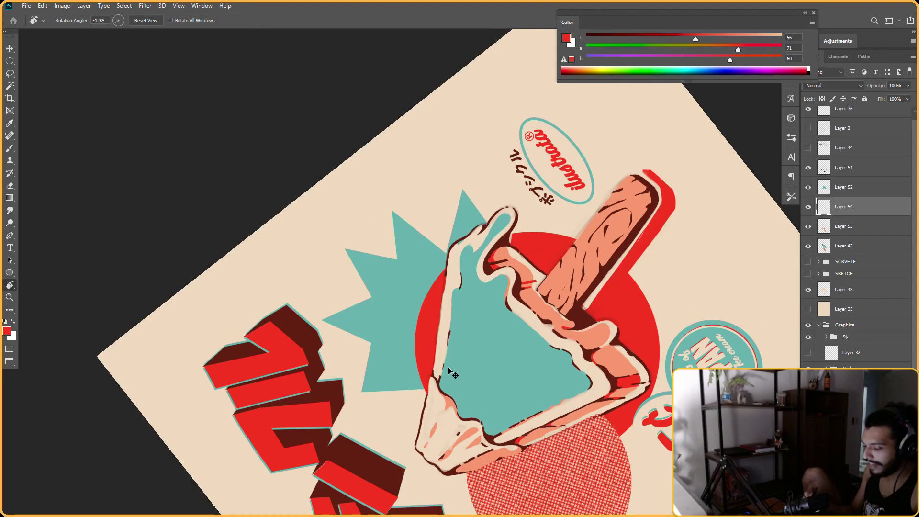
key("Escape")
key("b")
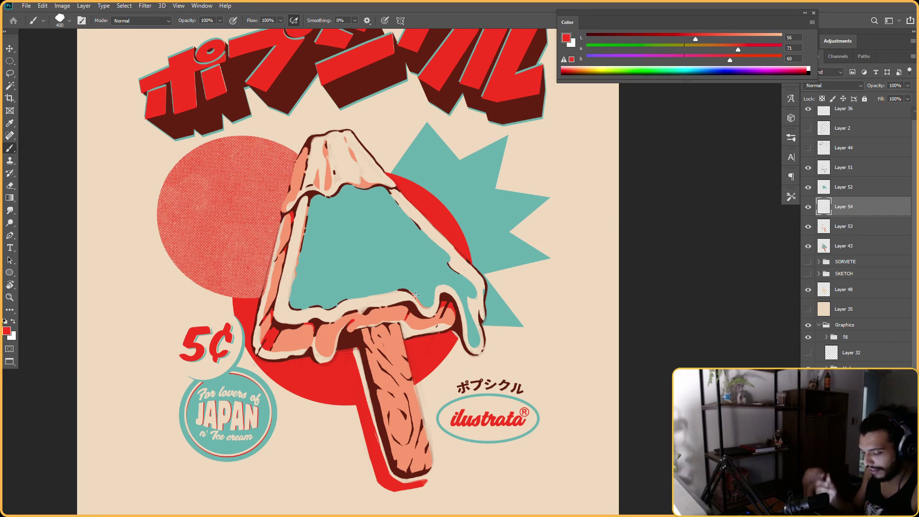
Trim the red shadow at the popsicle's lower corner beside the 5¢ badge with the Eraser
left_click(512, 253, "ctrl")
left_click_drag(512, 252, 487, 254)
left_click_drag(352, 209, 352, 251)
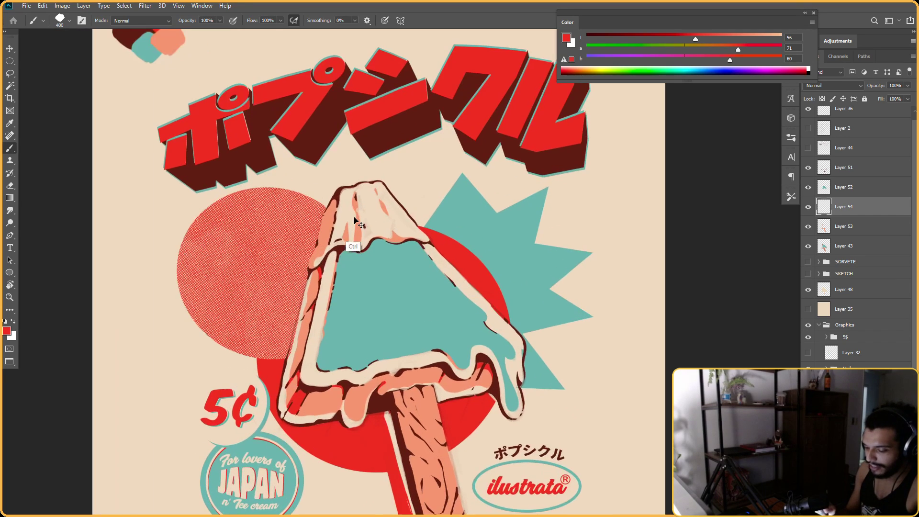
scroll(355, 249, "down", 1)
scroll(509, 223, "down", 1)
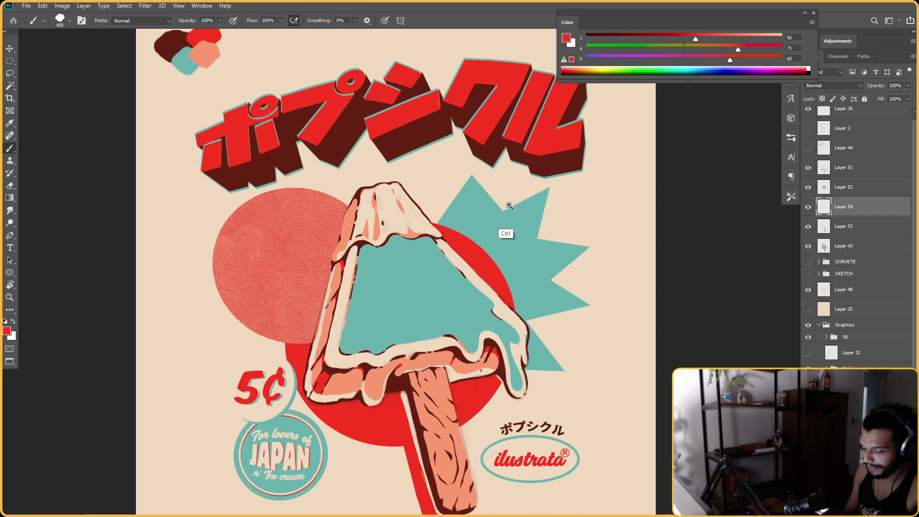
left_click_drag(530, 203, 527, 158)
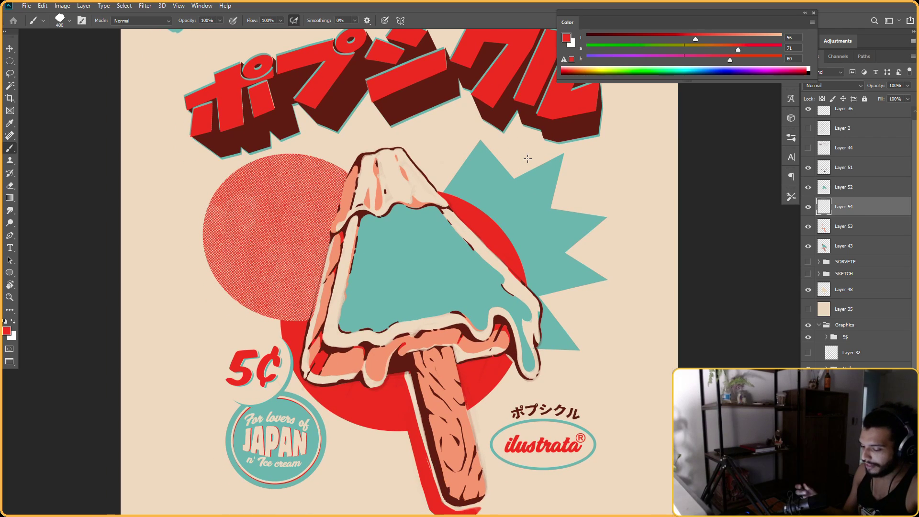
left_click_drag(508, 223, 549, 220)
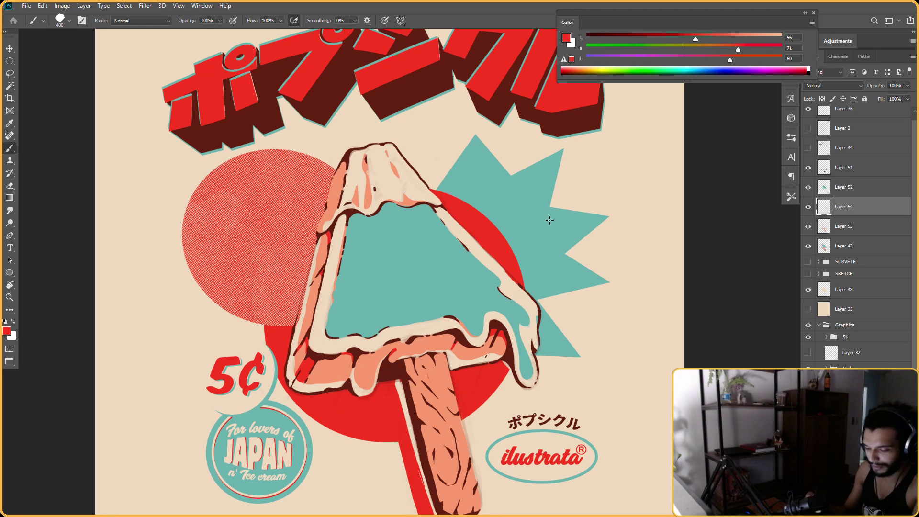
left_click_drag(547, 259, 349, 324)
key("r")
key("Escape")
key("e")
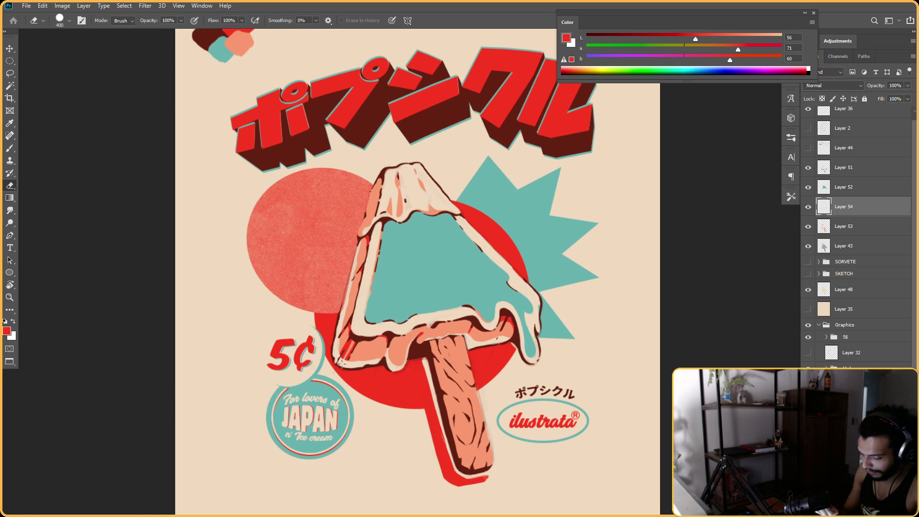
scroll(565, 287, "down", 1)
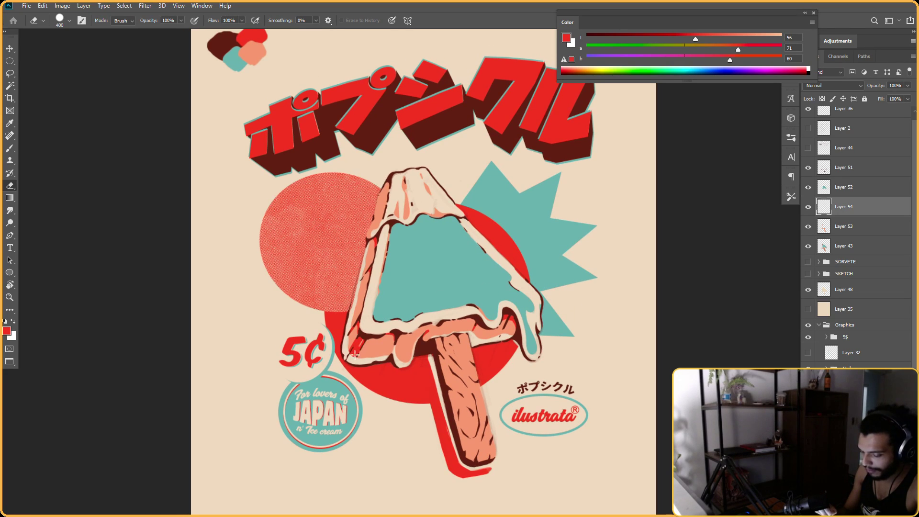
Toggle the visibility of Layer 54 to check the red shadows against the artwork
key("r")
left_click_drag(626, 258, 589, 311)
key("Escape")
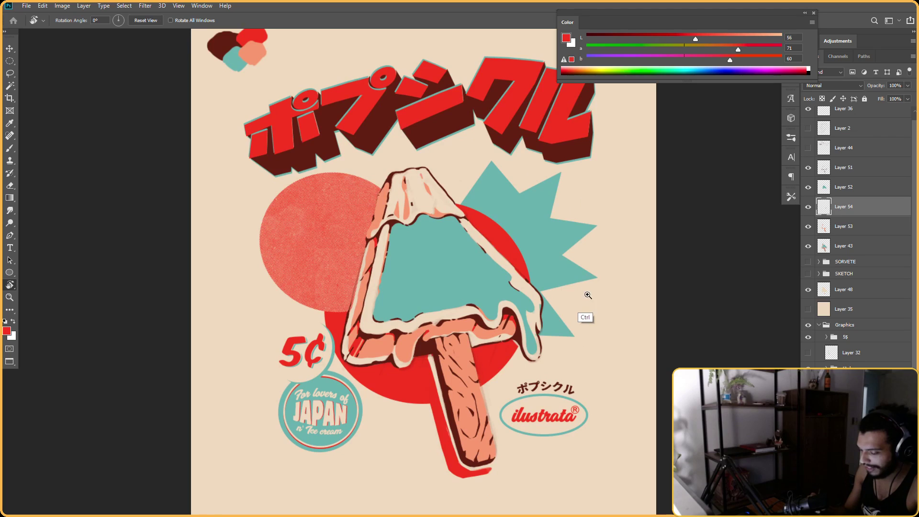
scroll(597, 273, "up", 1)
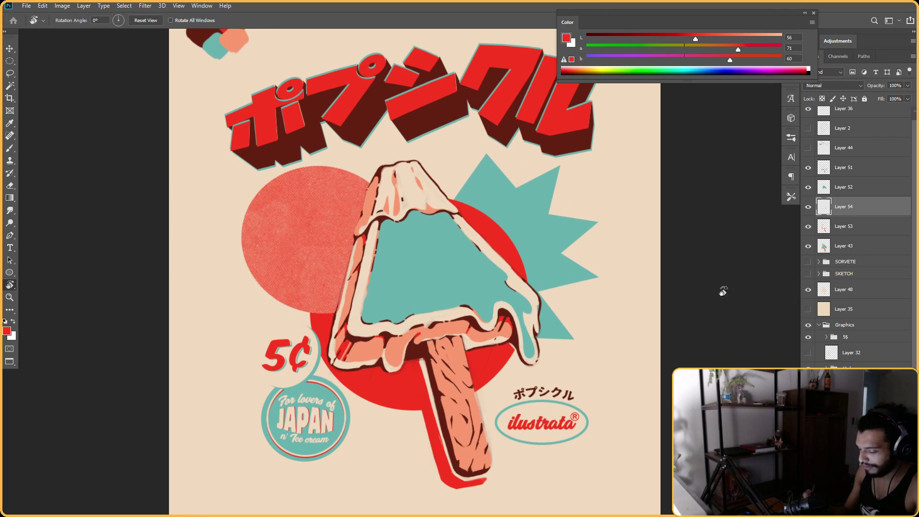
left_click(811, 209)
Touch up the red shading on the salmon band above the stick and at the lower corner with Brush and Eraser
scroll(626, 256, "down", 1)
left_click_drag(585, 239, 539, 169)
key("b")
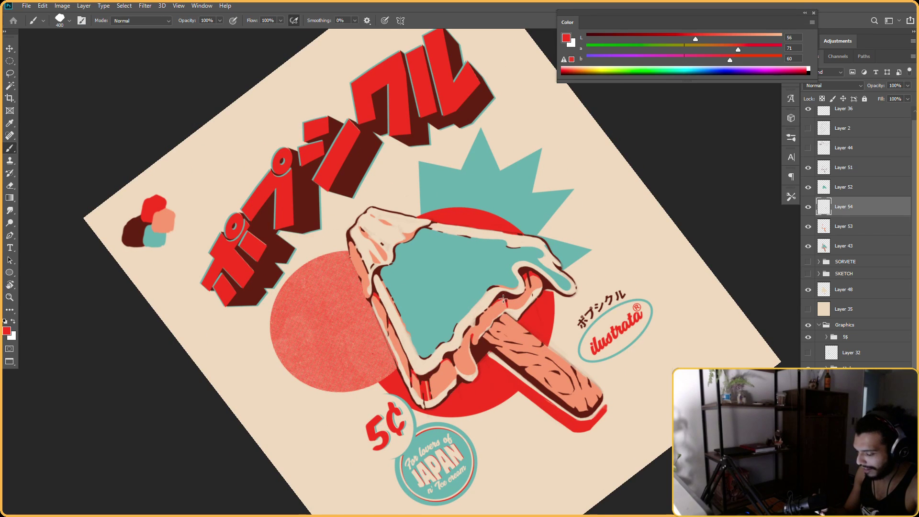
mouse_move(543, 281)
left_mouse_down()
mouse_move(509, 286)
mouse_move(519, 403)
mouse_move(450, 409)
left_mouse_up()
key("e")
key("b")
key("r")
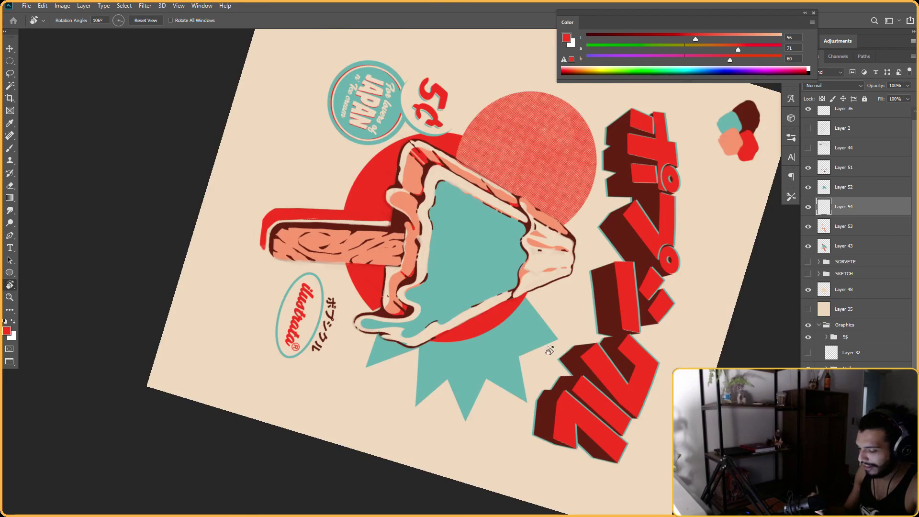
key("Escape")
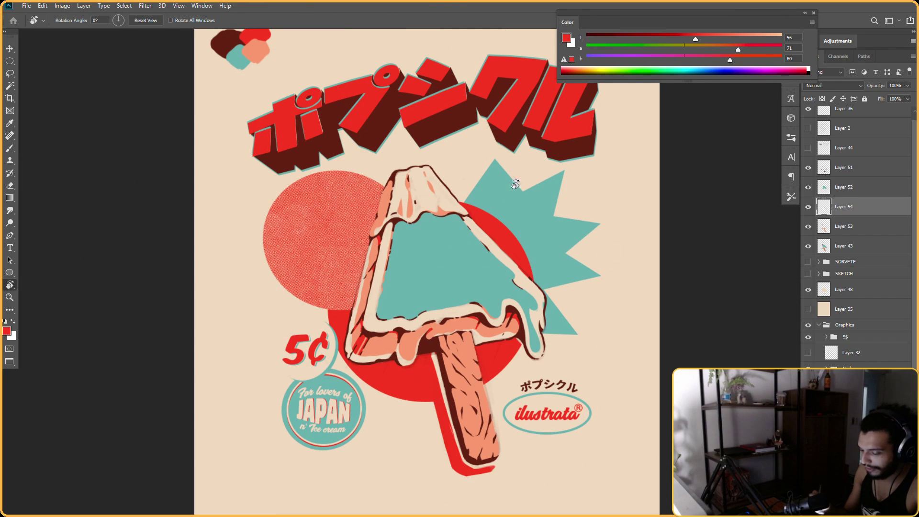
Touch up the red shadow on the salmon side just below the cap with the Brush
left_click_drag(511, 185, 378, 253)
key("b")
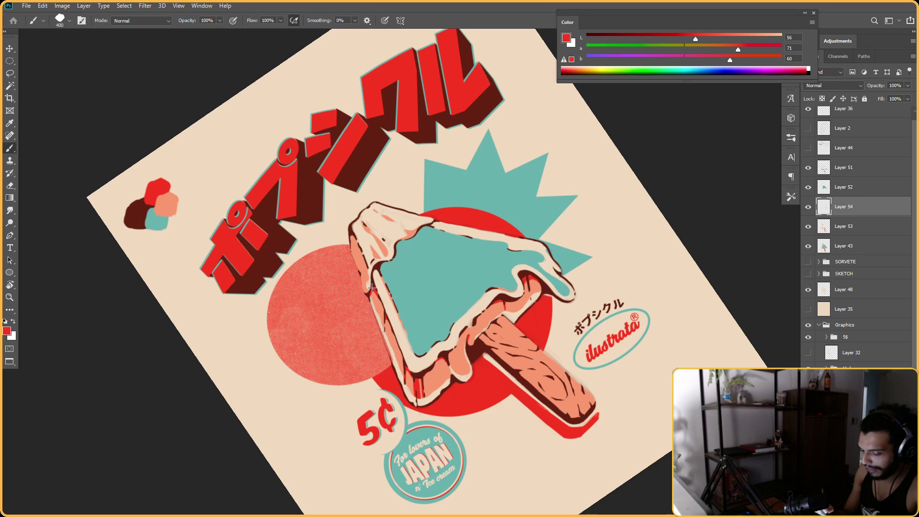
key("Escape")
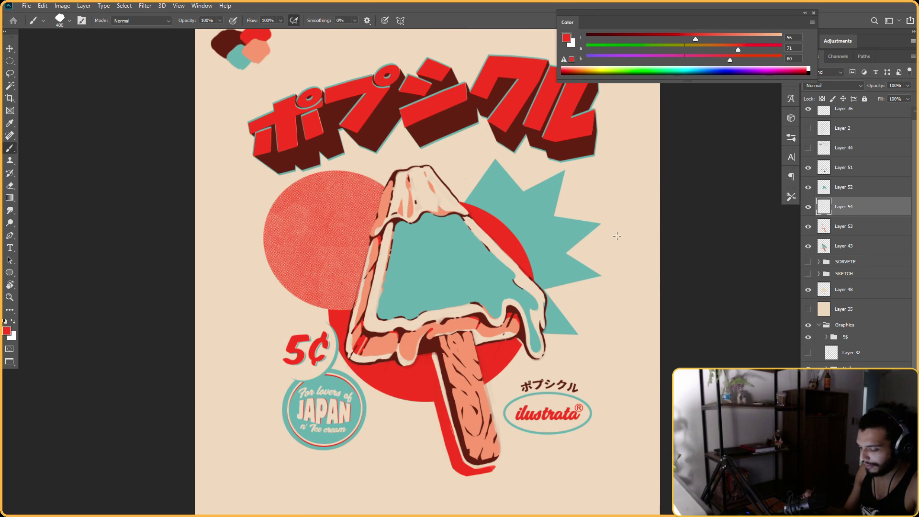
Paint red wood-grain lines on the upper end of the salmon stick, just below the ice cream
scroll(626, 269, "down", 2)
scroll(641, 264, "up", 1)
key("r")
mouse_move(670, 282)
left_mouse_down()
mouse_move(544, 382)
mouse_move(527, 385)
left_mouse_up()
scroll(480, 343, "up", 2)
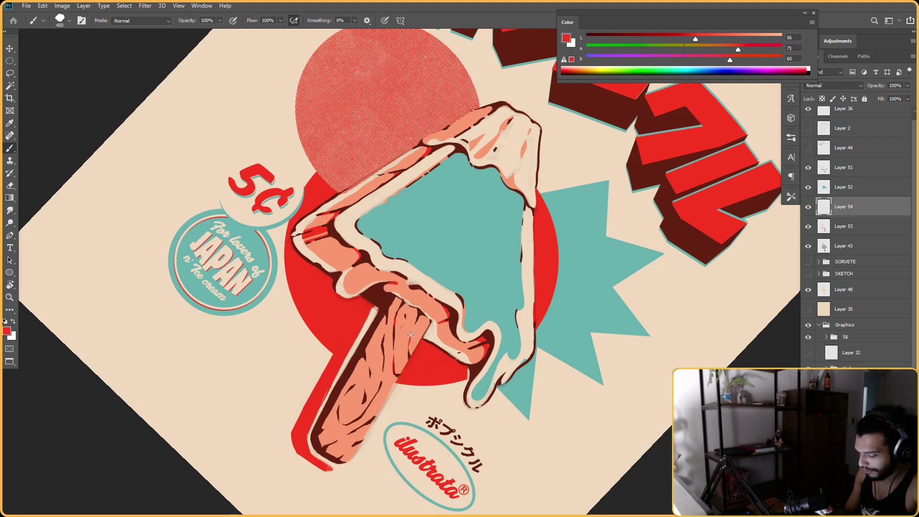
key("r")
mouse_move(409, 313)
left_mouse_down()
mouse_move(445, 268)
mouse_move(461, 267)
mouse_move(467, 206)
left_mouse_up()
key("r")
mouse_move(406, 289)
left_mouse_down()
mouse_move(450, 261)
mouse_move(403, 248)
left_mouse_up()
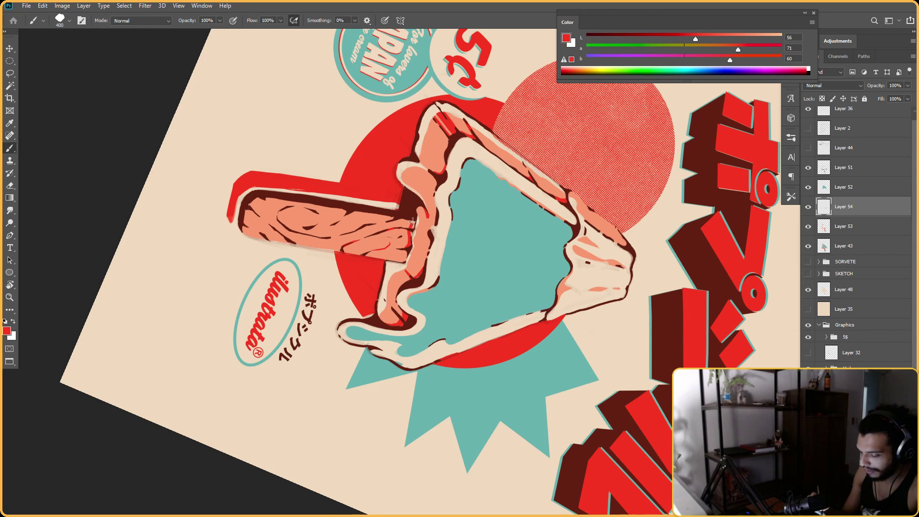
Refine the red wood grain on the upper part of the salmon stick with the Eraser and Brush
key("r")
mouse_move(407, 248)
left_mouse_down()
mouse_move(474, 258)
mouse_move(520, 237)
left_mouse_up()
key("r")
left_click_drag(590, 182, 637, 259)
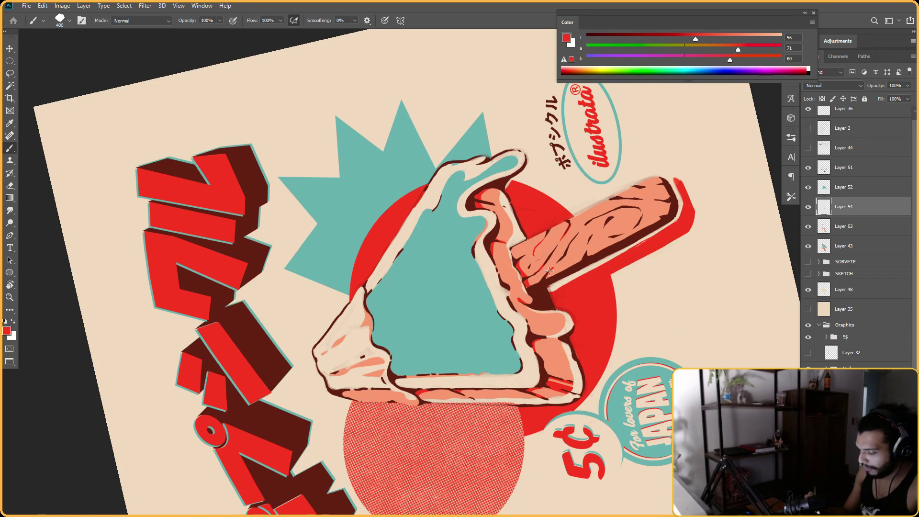
key("e")
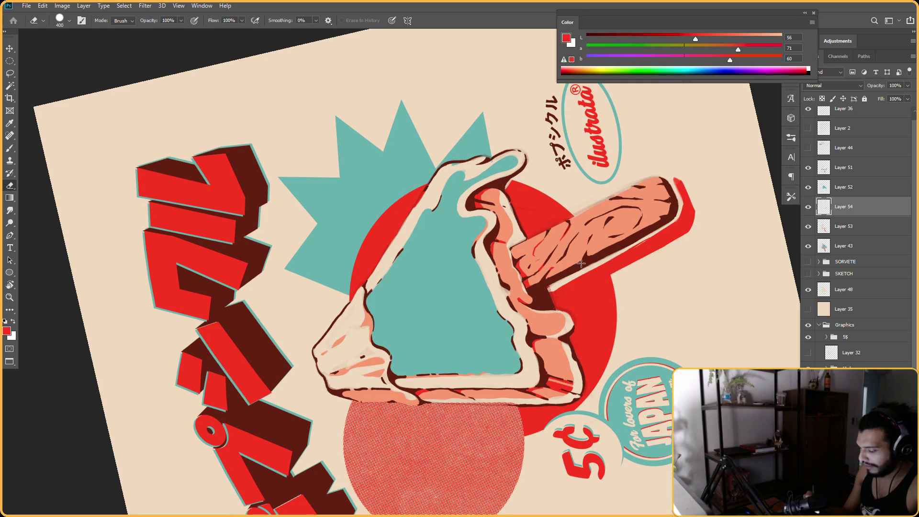
left_click_drag(589, 192, 532, 229)
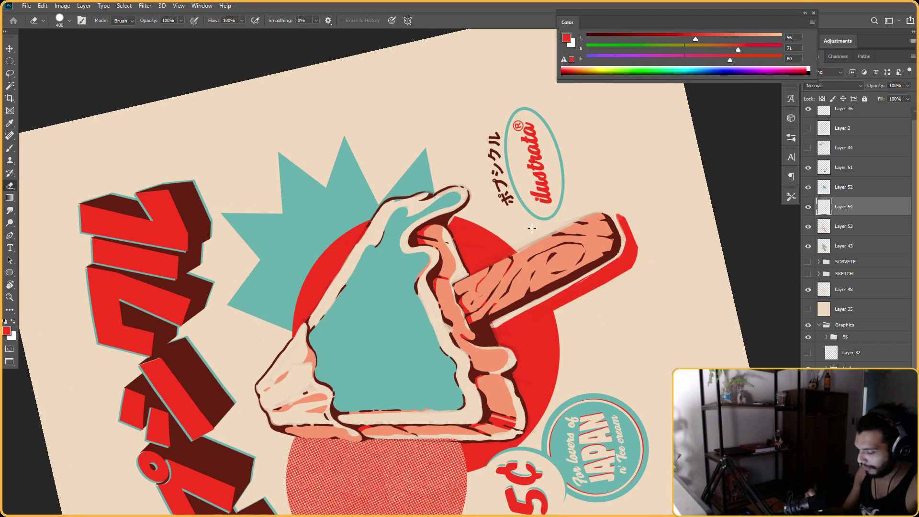
key("b")
key("e")
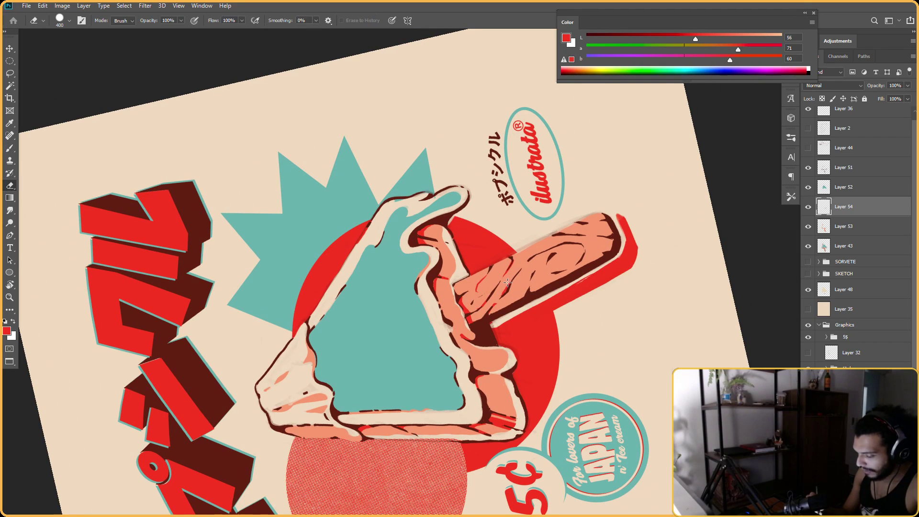
key("b")
left_click_drag(505, 290, 520, 270)
Paint red wood-grain lines around the knot in the middle of the stick
key("r")
left_click_drag(566, 214, 555, 189)
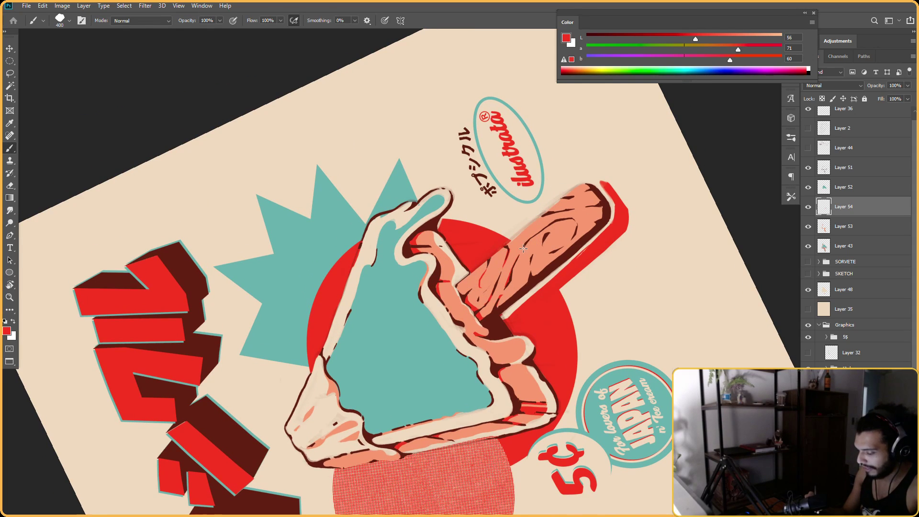
key("r")
left_click_drag(524, 248, 545, 222)
key("b")
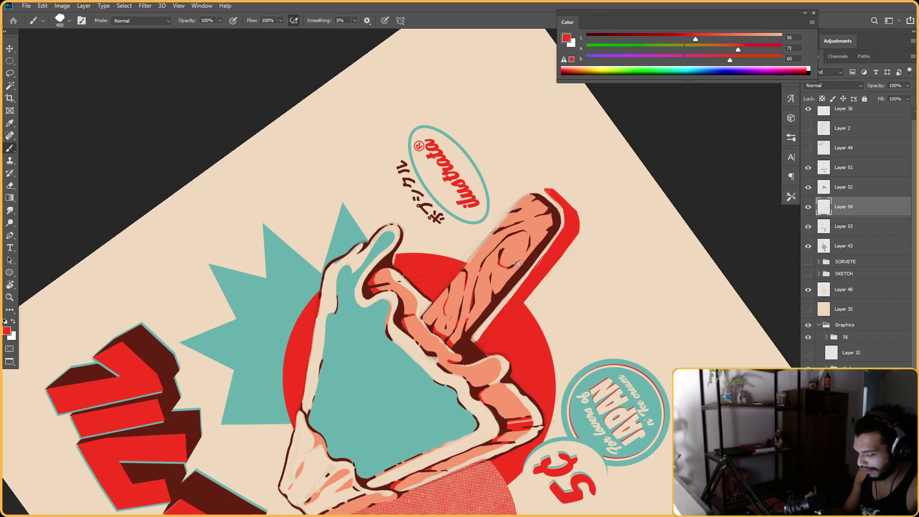
key("r")
mouse_move(530, 222)
left_mouse_down()
mouse_move(568, 301)
mouse_move(422, 283)
left_mouse_up()
key("b")
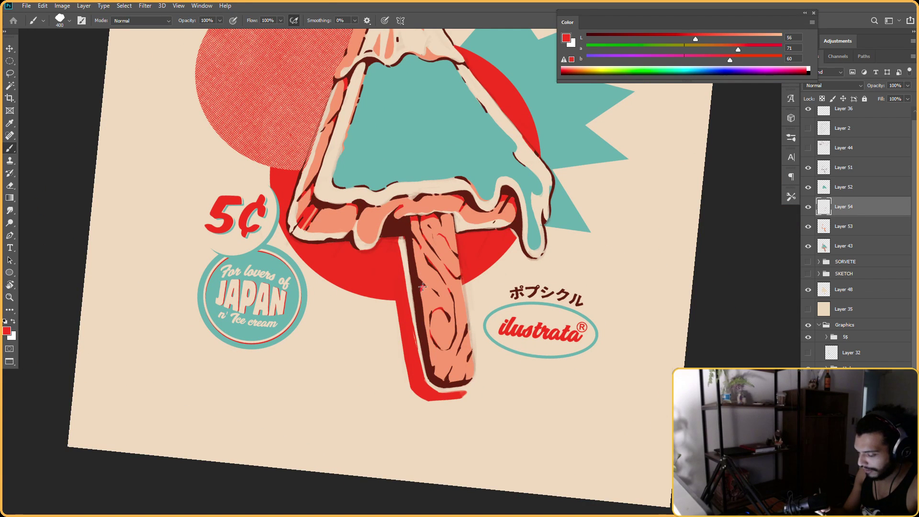
Add red grain strokes along the stick's dark shadow edge, between the ice cream and the knot, with the Brush
key("r")
left_click_drag(426, 292, 506, 180)
key("b")
key("r")
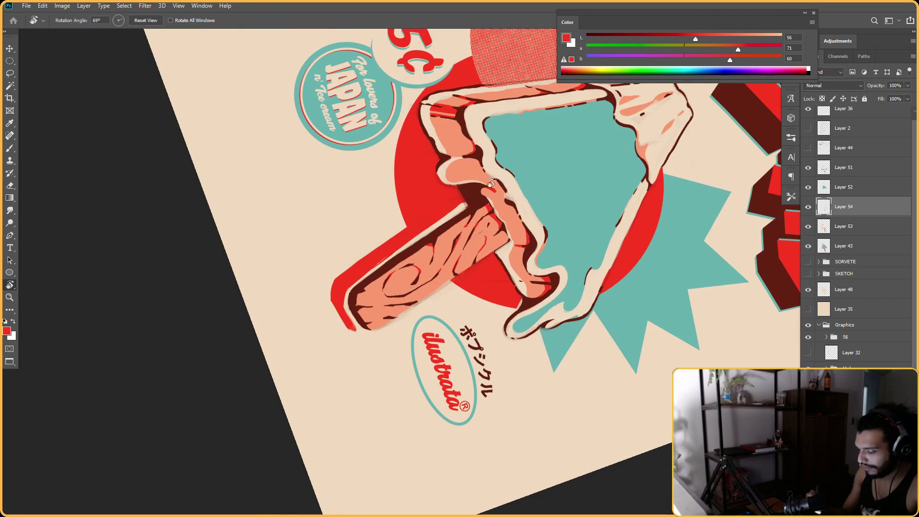
key("b")
key("e")
key("r")
left_click_drag(463, 234, 471, 306)
key("b")
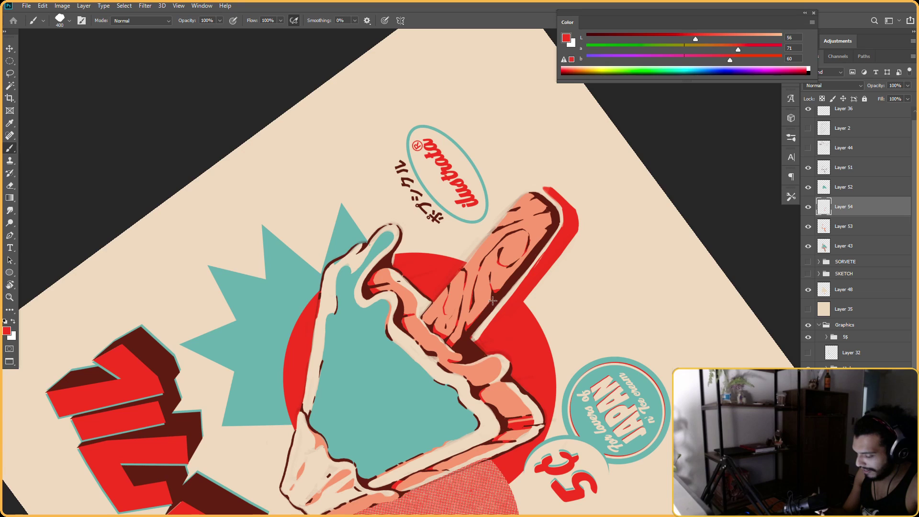
key("r")
mouse_move(587, 298)
left_mouse_down()
mouse_move(588, 287)
mouse_move(536, 297)
left_mouse_up()
key("b")
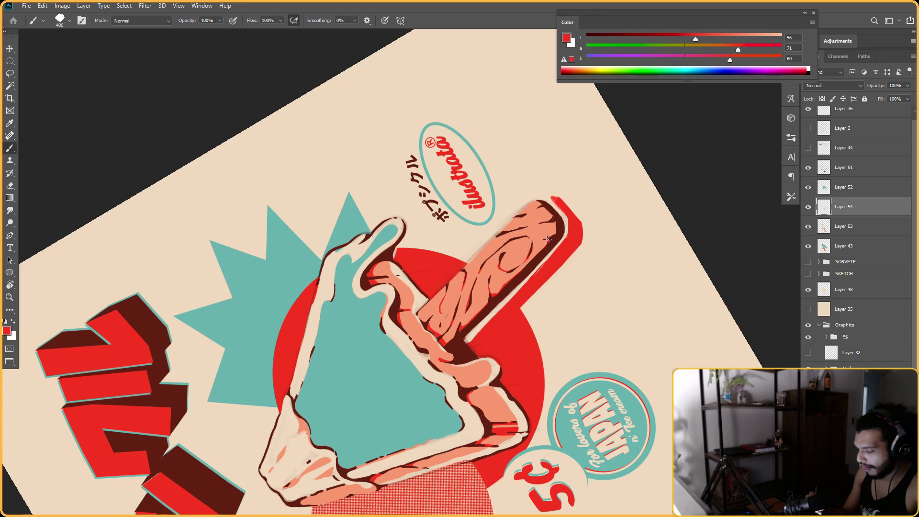
Paint red grain accents at the lower end of the stick, beside the dark shadow
key("r")
mouse_move(546, 241)
left_mouse_down()
mouse_move(679, 247)
mouse_move(492, 380)
mouse_move(388, 359)
left_mouse_up()
left_click_drag(641, 253, 536, 268)
key("Escape")
left_click_drag(609, 221, 528, 340)
left_click_drag(369, 266, 430, 266)
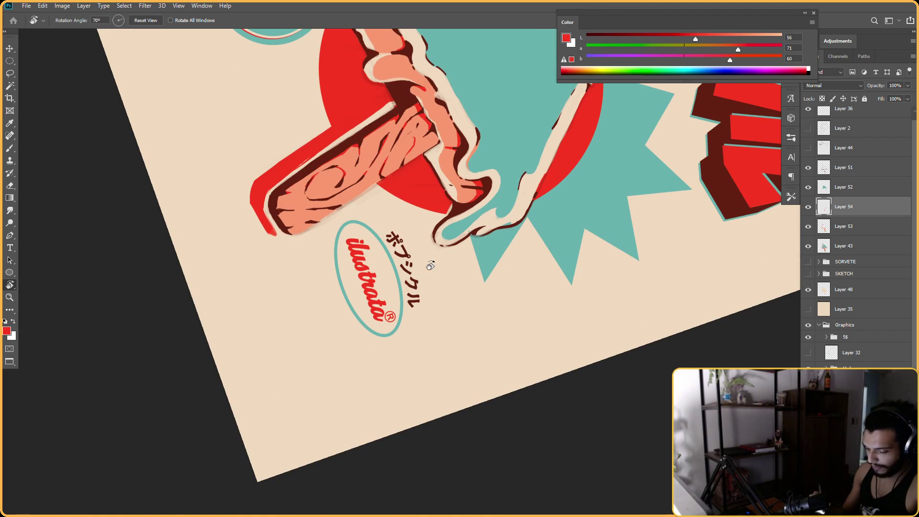
key("b")
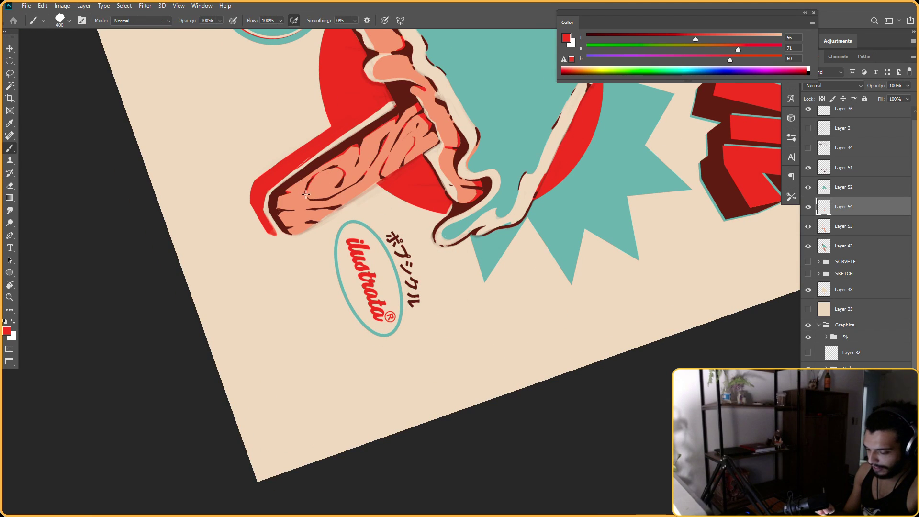
Touch up the red grain along the lower half of the stick's unshadowed edge with the Brush and Eraser
key("Escape")
key("r")
left_click_drag(474, 269, 457, 253)
key("Escape")
key("b")
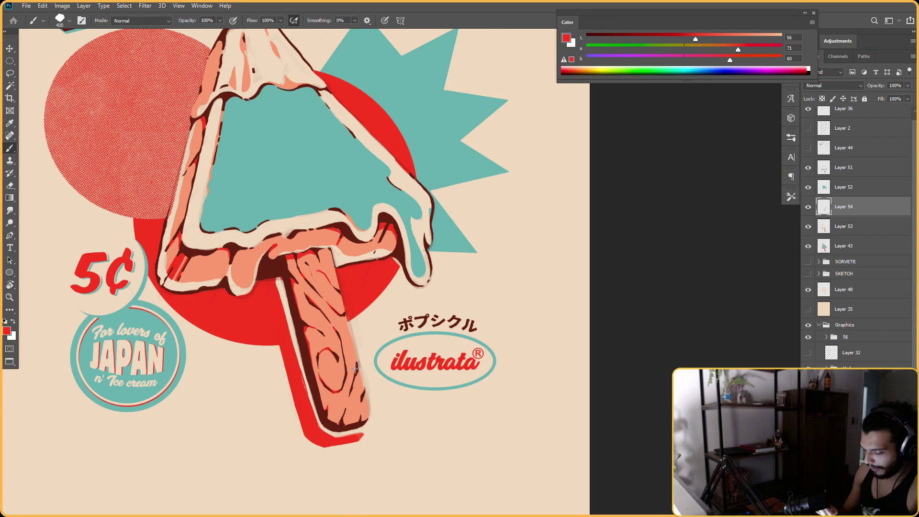
key("e")
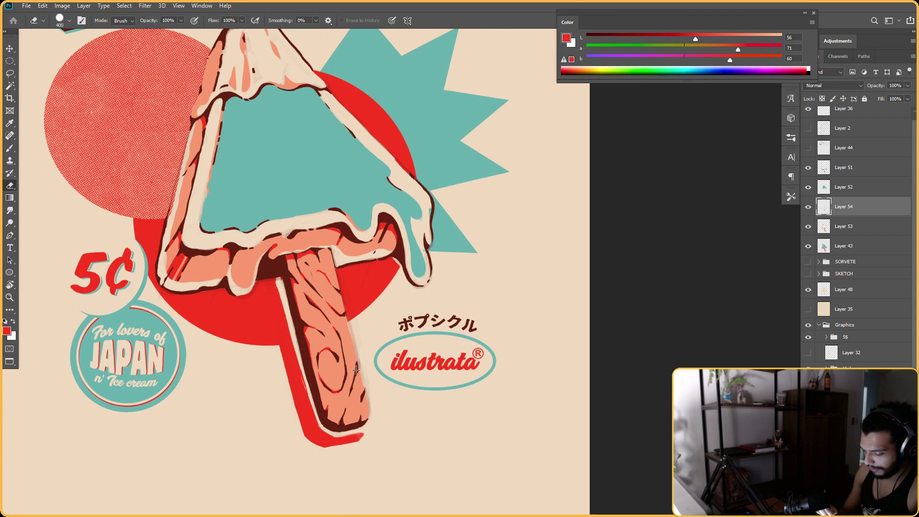
key("b")
key("e")
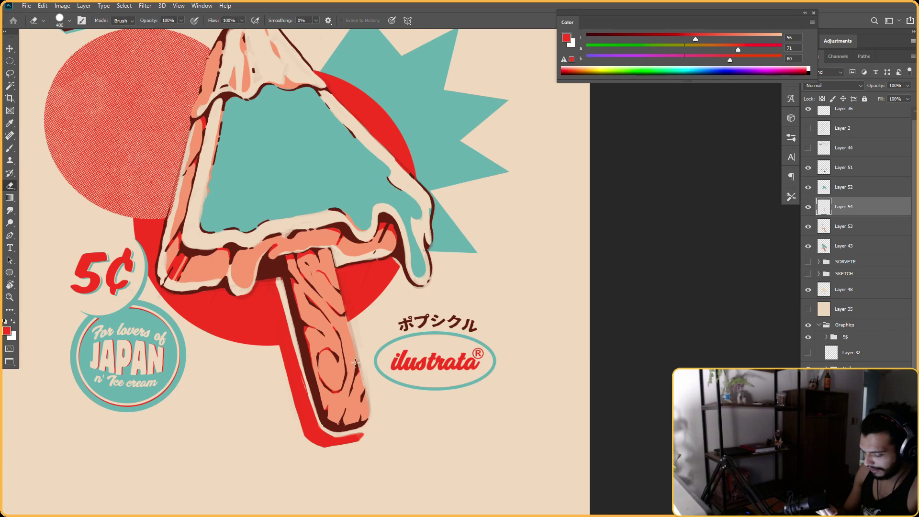
key("b")
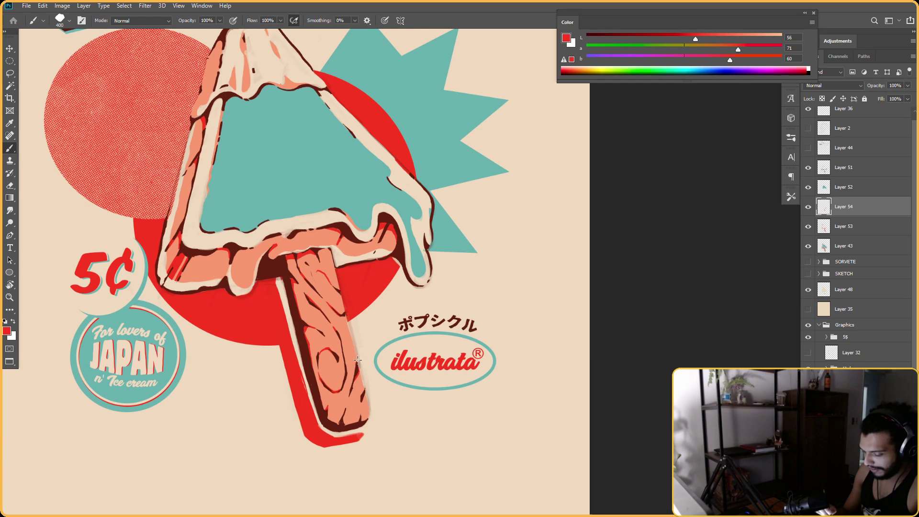
key("e")
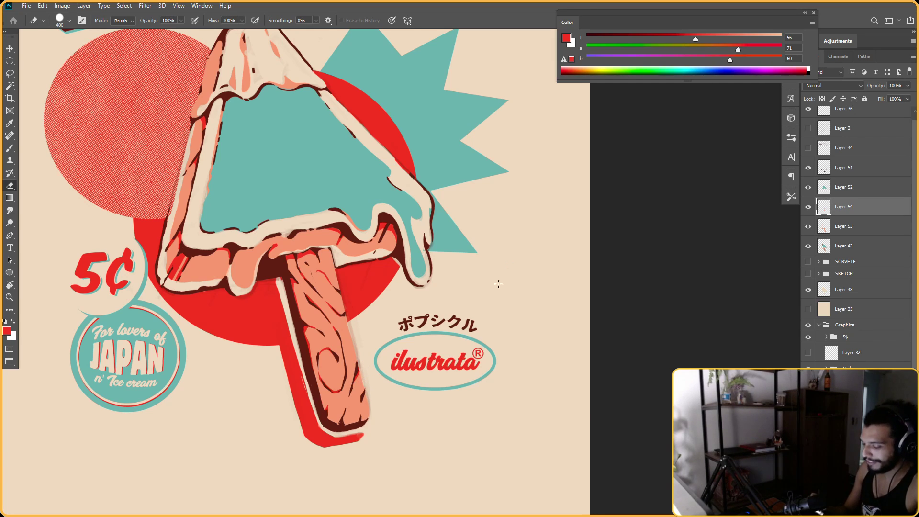
Retouch the red grain on the stick's unshadowed side just below the ice cream with the Brush and Eraser
left_click_drag(475, 245, 498, 298)
key("Escape")
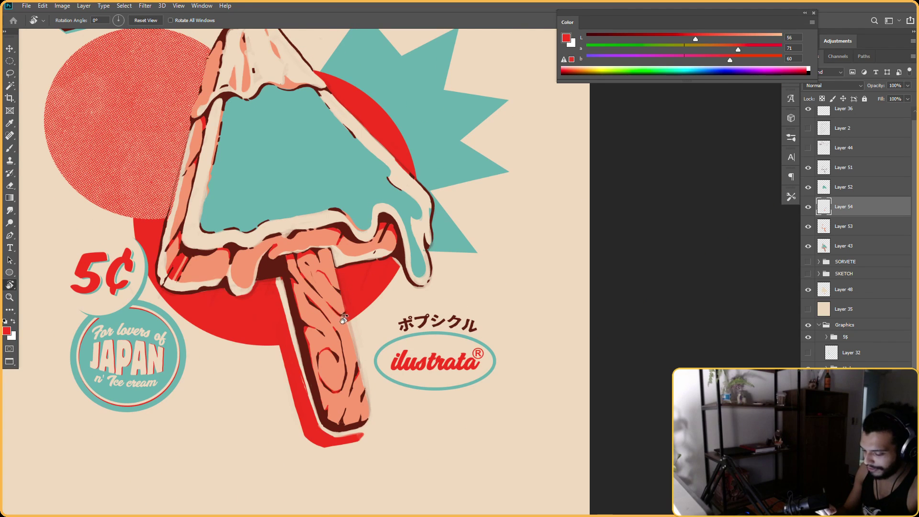
key("b")
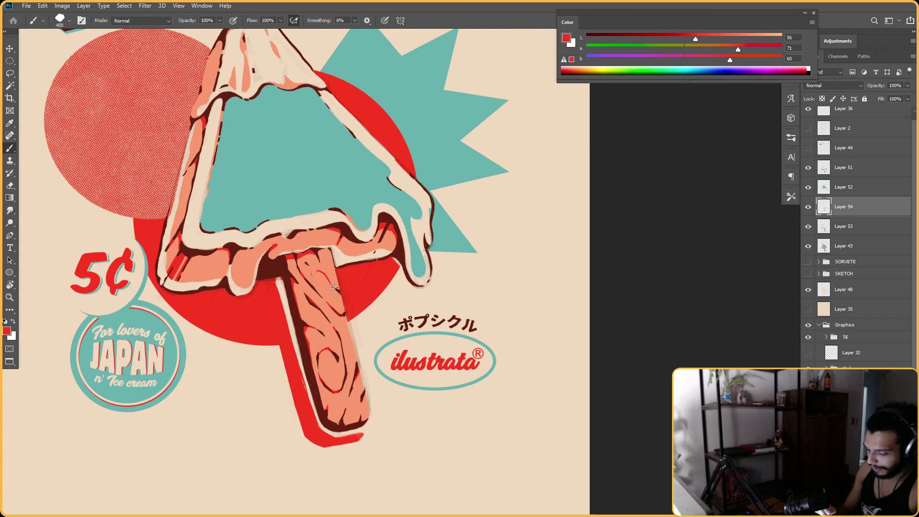
key("e")
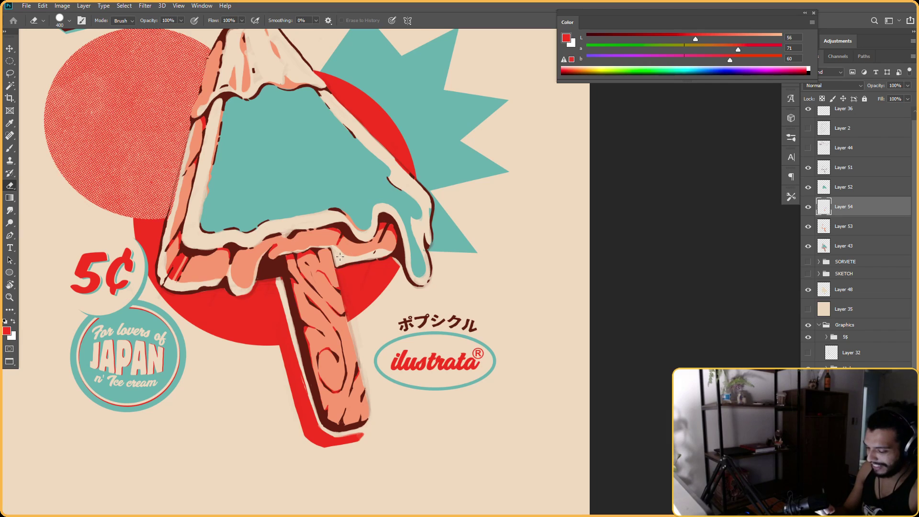
key("b")
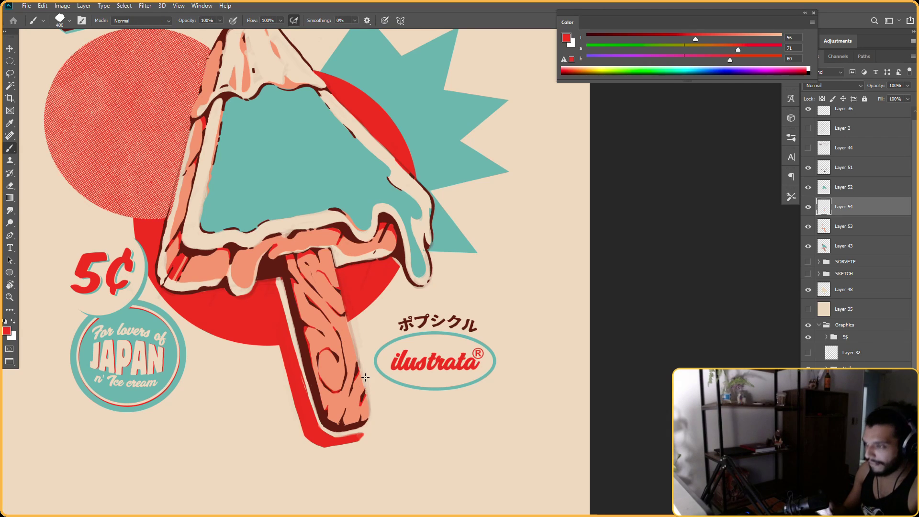
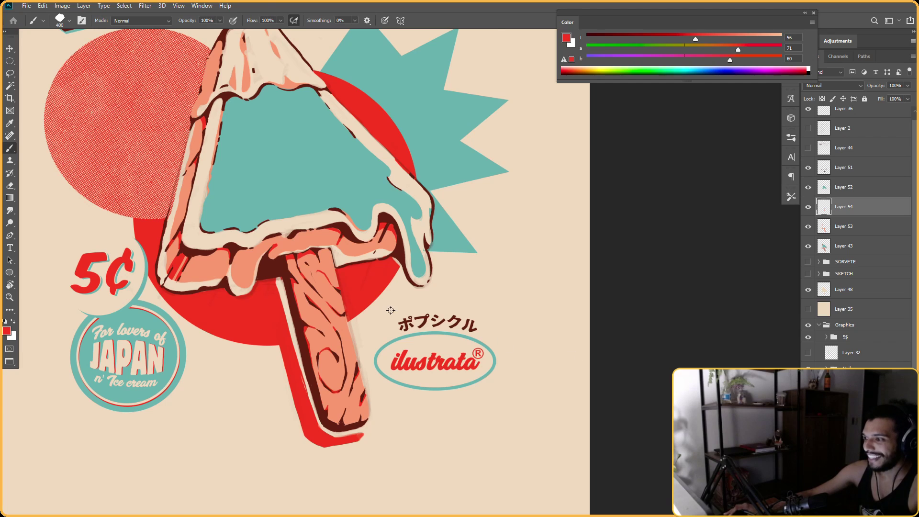
Flip the canvas horizontally and check the whole poster's composition in mirror image
scroll(390, 312, "down", 2)
left_click_drag(384, 255, 377, 325)
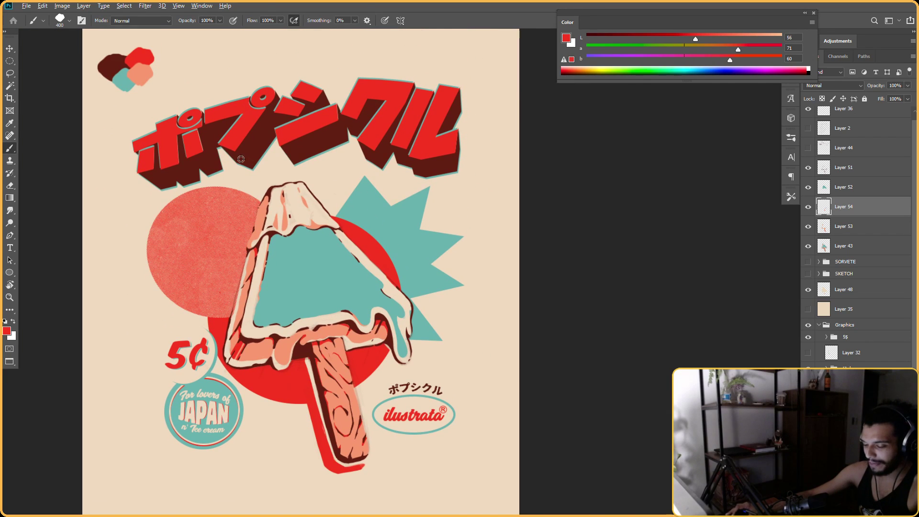
scroll(243, 159, "up", 1)
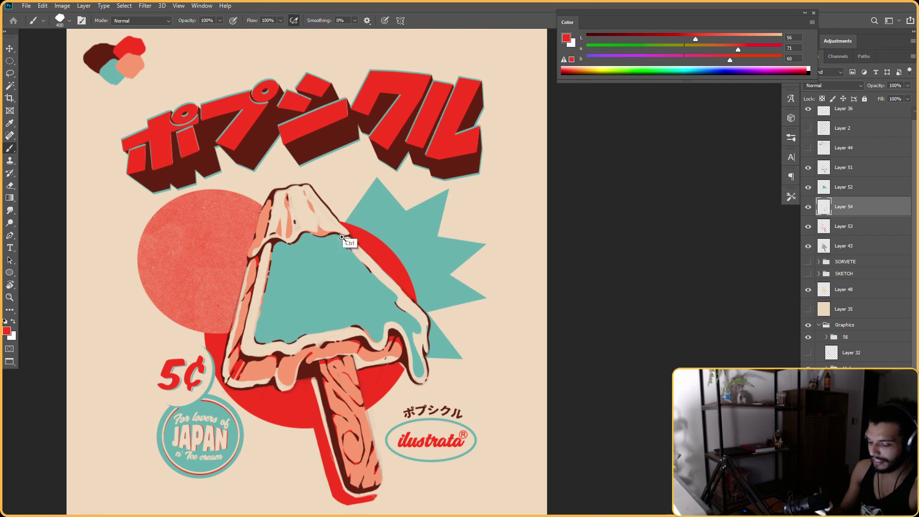
scroll(348, 240, "up", 1)
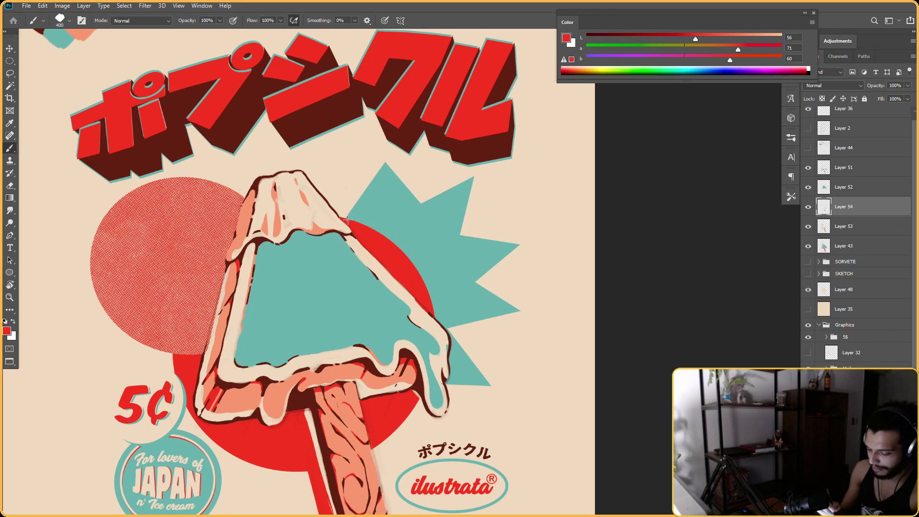
scroll(392, 208, "down", 2)
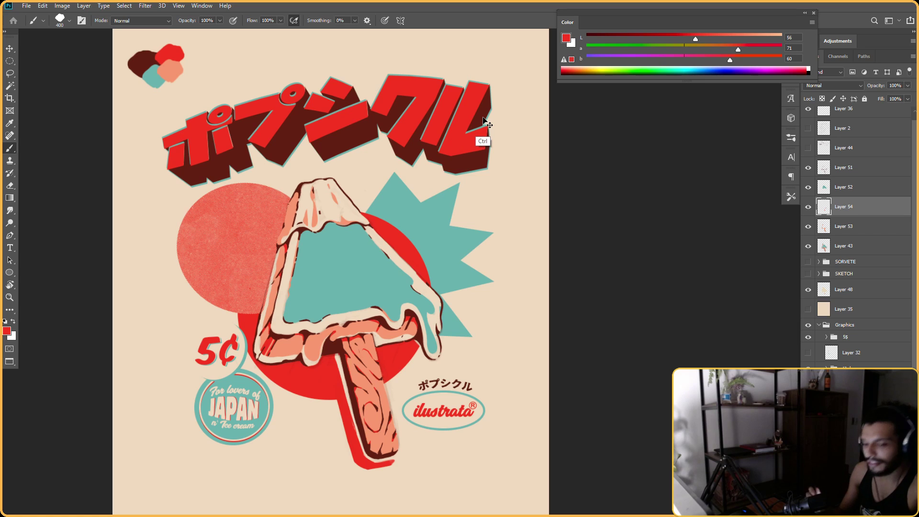
key("ctrl+f")
mouse_move(434, 217)
left_mouse_down()
mouse_move(420, 238)
mouse_move(431, 216)
left_mouse_up()
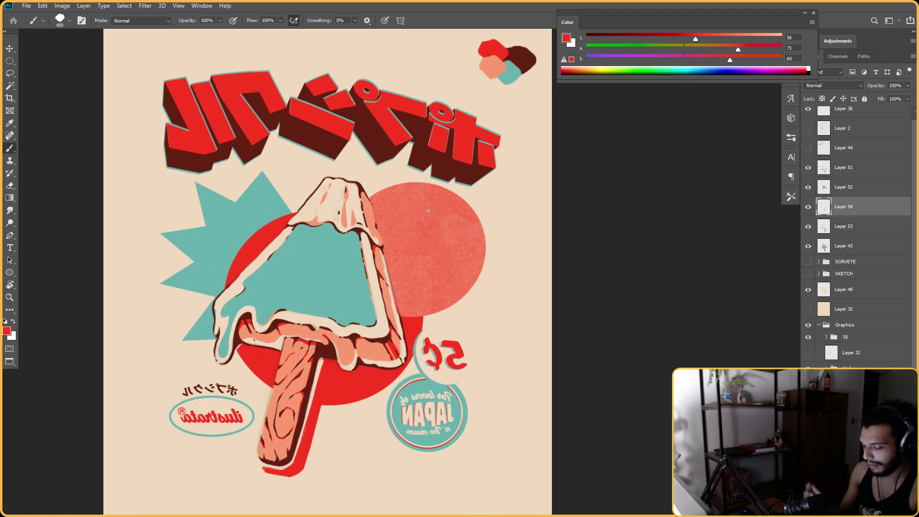
scroll(308, 98, "up", 3)
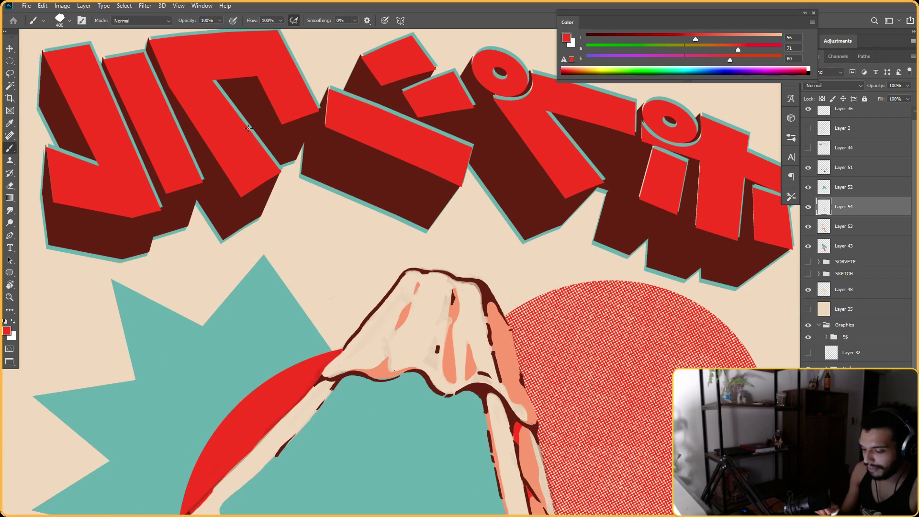
scroll(459, 193, "down", 2)
left_click_drag(482, 232, 461, 183)
mouse_move(499, 258)
left_mouse_down()
mouse_move(497, 211)
mouse_move(529, 236)
left_mouse_up()
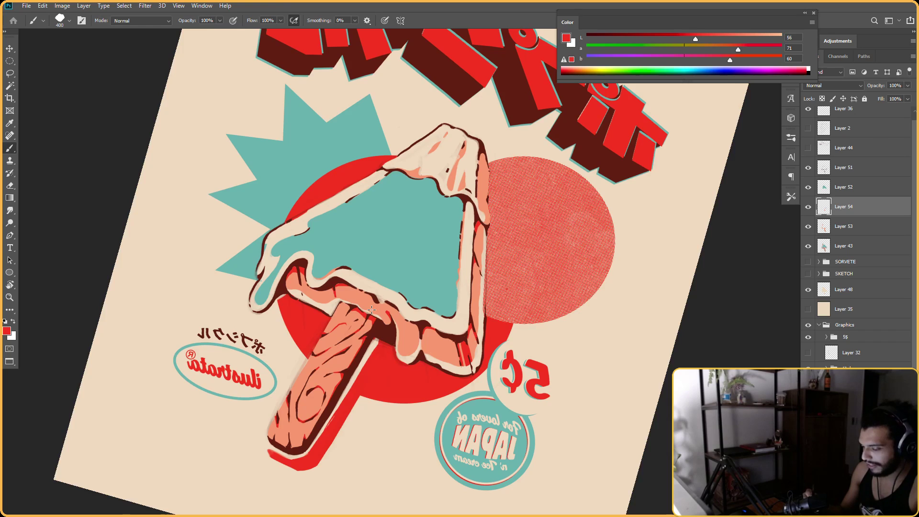
key("Escape")
mouse_move(563, 232)
left_mouse_down()
mouse_move(539, 258)
mouse_move(556, 221)
left_mouse_up()
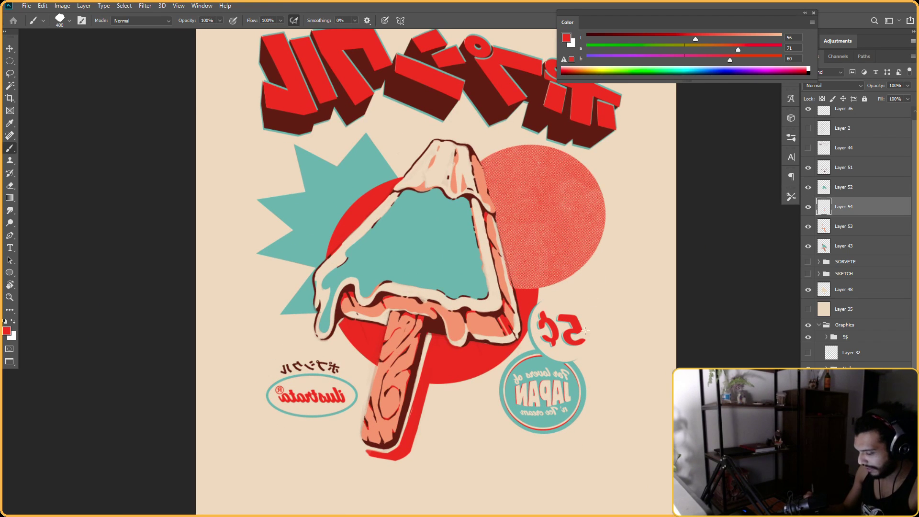
Add a new layer directly above Layer 52 and sample the poster's cream background as the brush colour
key("r")
left_click_drag(598, 305, 578, 322)
left_click_drag(614, 255, 587, 288)
key("Escape")
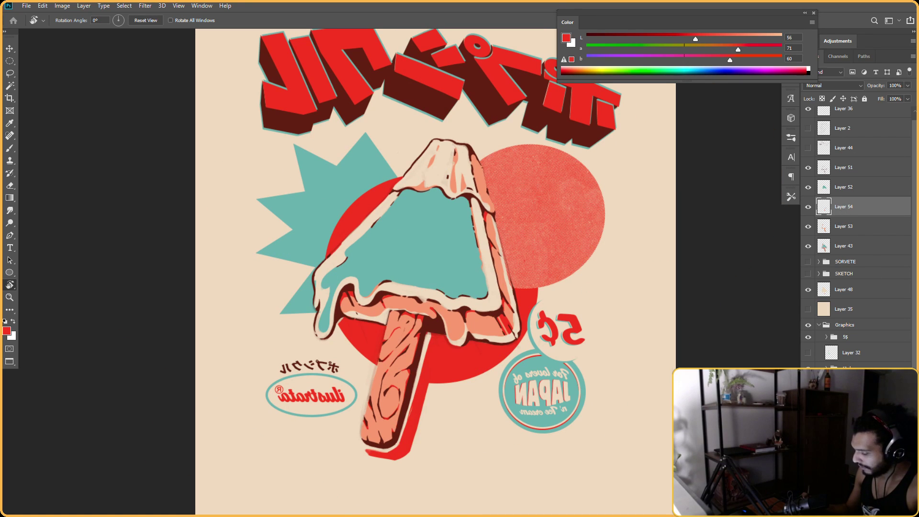
key("ctrl+shift+alt+n")
key("b")
left_click(601, 273, "alt")
key("r")
left_click_drag(602, 272, 575, 352)
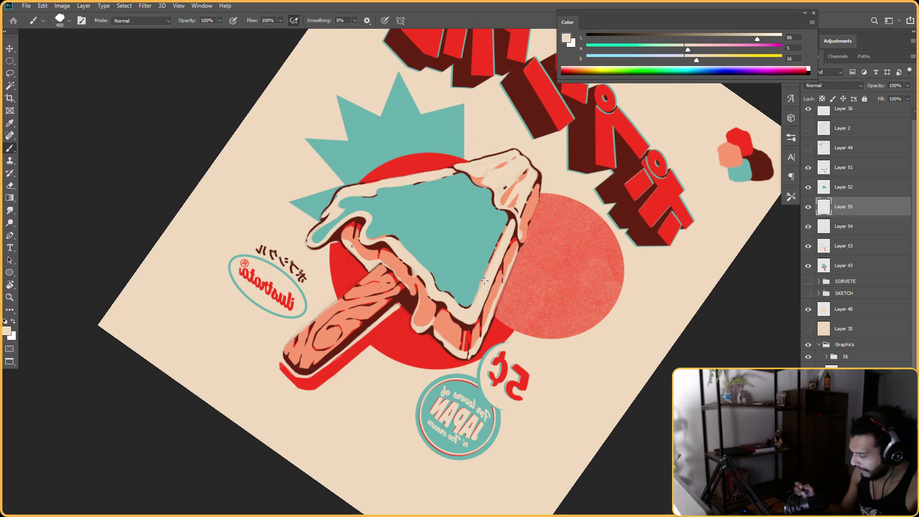
left_click_drag(841, 183, 841, 178)
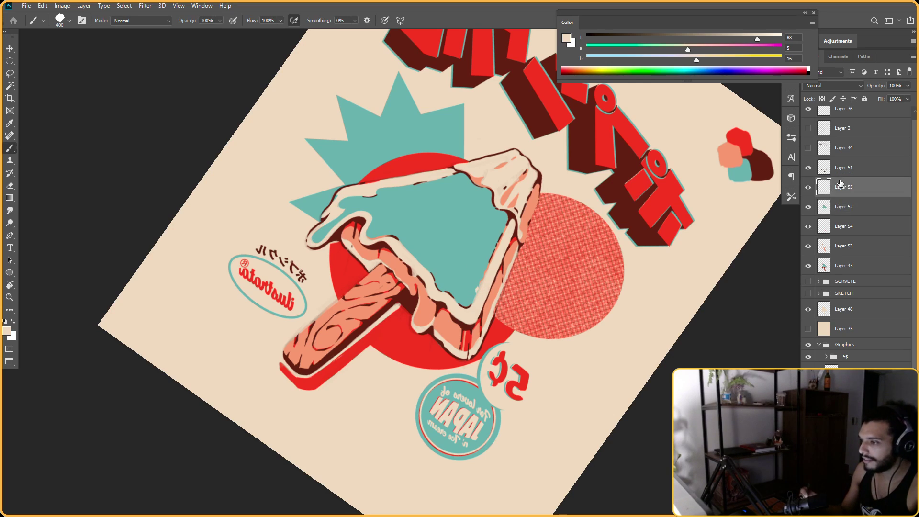
Touch up the lower edge of the popsicle's teal panel in cream on the new layer with the Brush and Eraser
key("e")
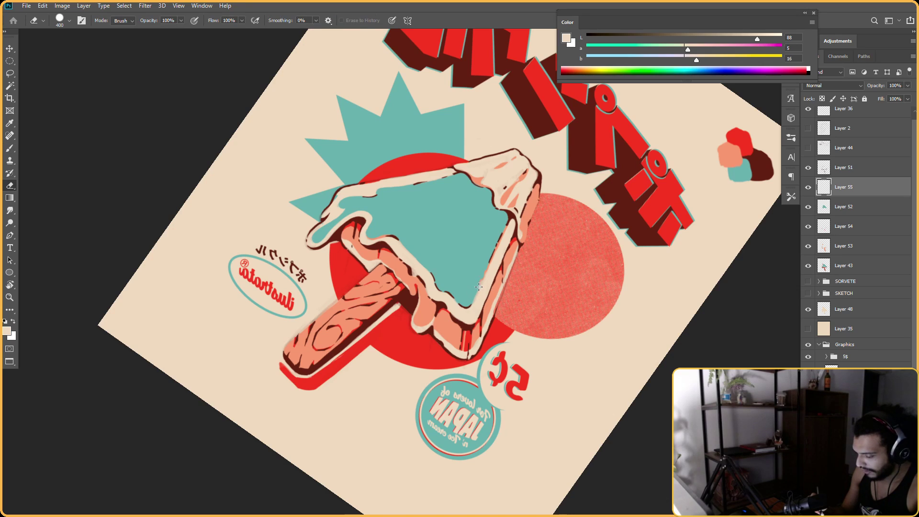
key("b")
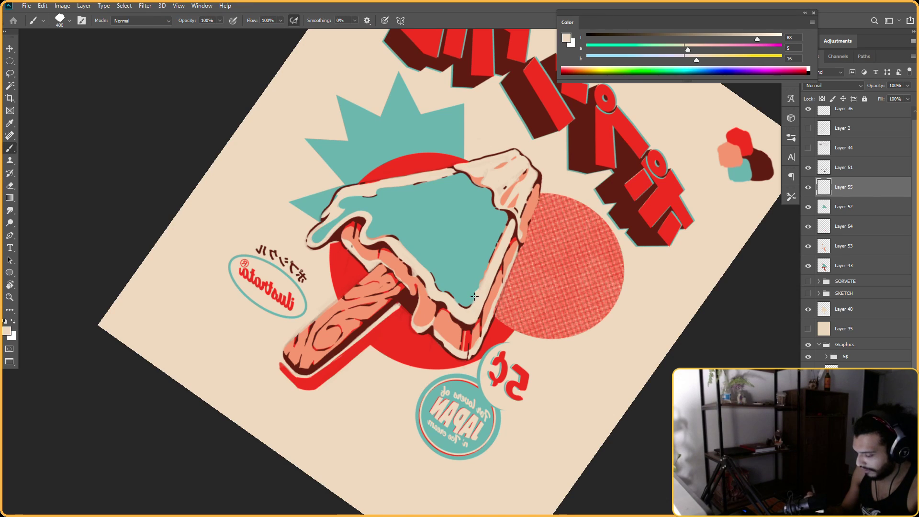
key("r")
left_click_drag(506, 257, 479, 225)
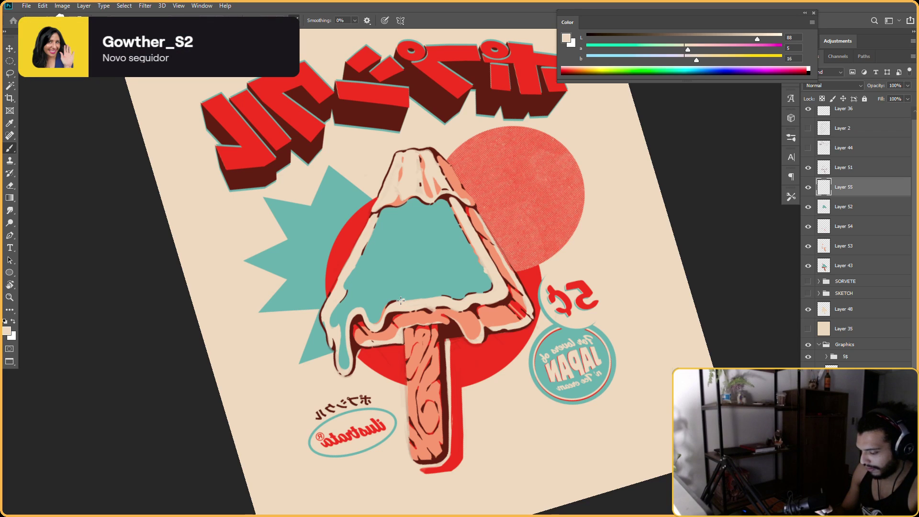
key("Escape")
key("r")
left_click_drag(646, 287, 503, 317)
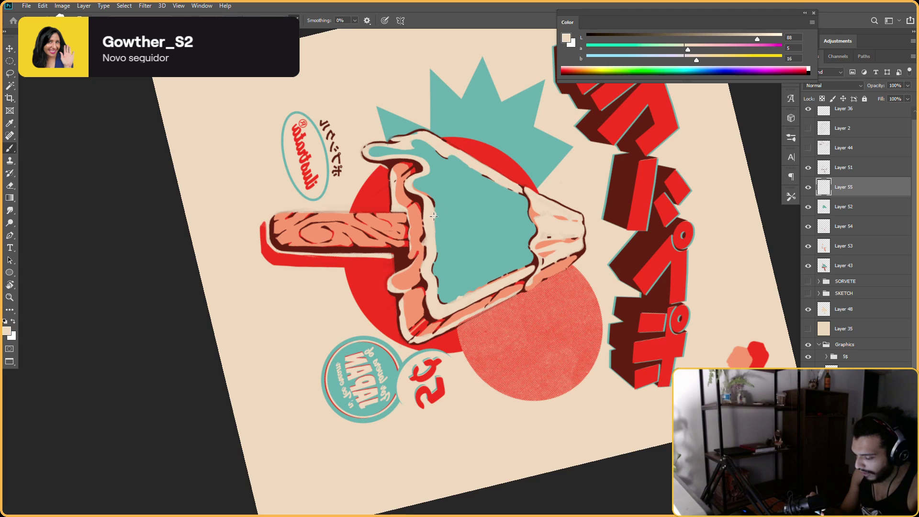
Touch up the teal panel's slanted edge on the starburst side with the cream Brush
key("r")
left_click_drag(565, 136, 628, 288)
mouse_move(615, 179)
left_mouse_down()
mouse_move(484, 451)
mouse_move(346, 413)
left_mouse_up()
left_click_drag(487, 265, 530, 157)
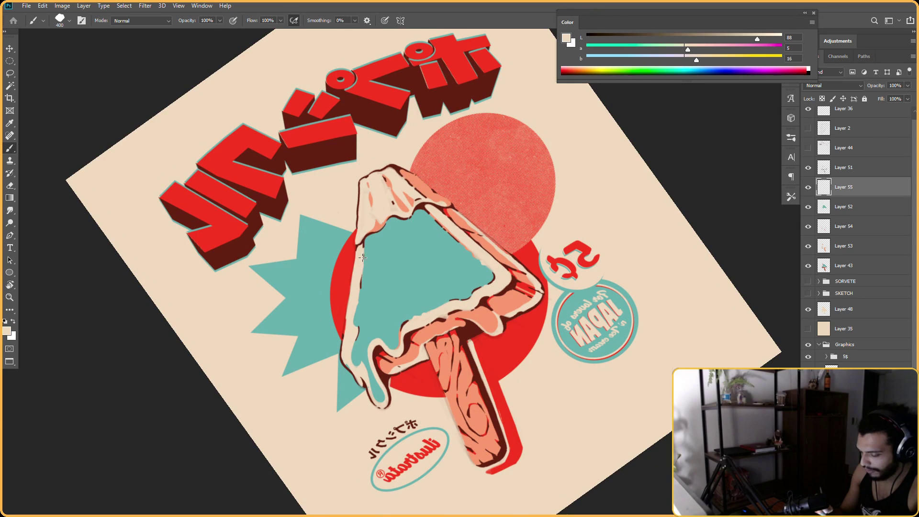
Brush cream highlights onto the salmon drip beside the stick and the salmon side next to it
key("r")
mouse_move(366, 238)
left_mouse_down()
mouse_move(380, 214)
mouse_move(577, 248)
mouse_move(423, 316)
left_mouse_up()
key("b")
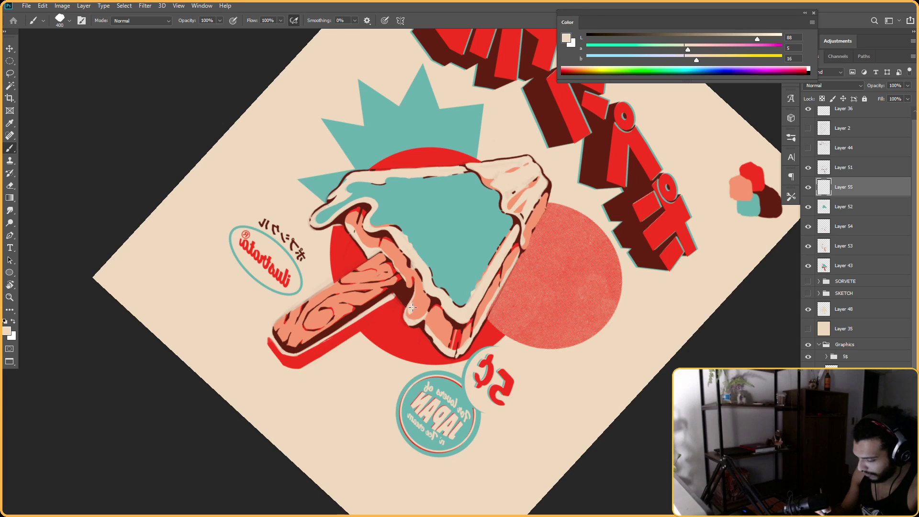
key("r")
mouse_move(421, 284)
left_mouse_down()
mouse_move(426, 251)
mouse_move(419, 292)
mouse_move(497, 339)
mouse_move(560, 226)
mouse_move(449, 292)
left_mouse_up()
key("b")
key("r")
key("b")
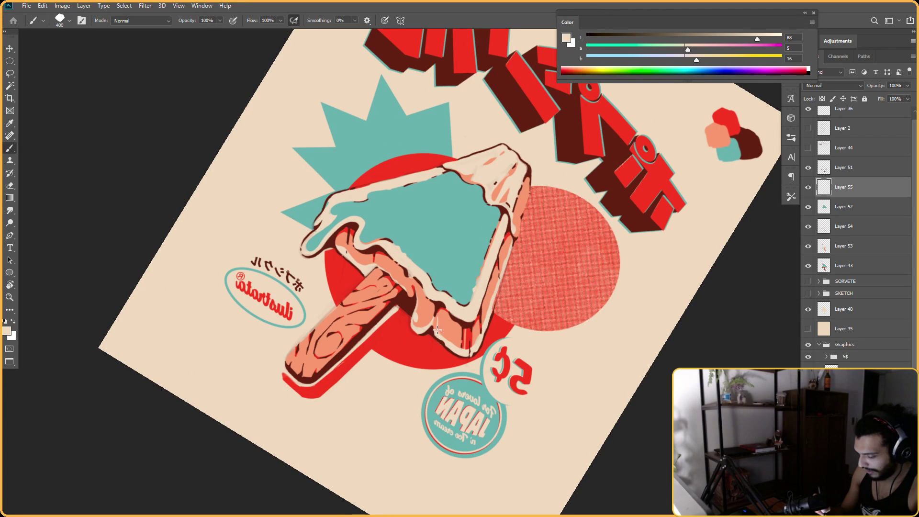
Add cream highlight strokes to the salmon underside between the drip and the popsicle corner nearest the 5¢ badge
key("r")
mouse_move(437, 332)
left_mouse_down()
mouse_move(468, 303)
mouse_move(433, 313)
left_mouse_up()
key("b")
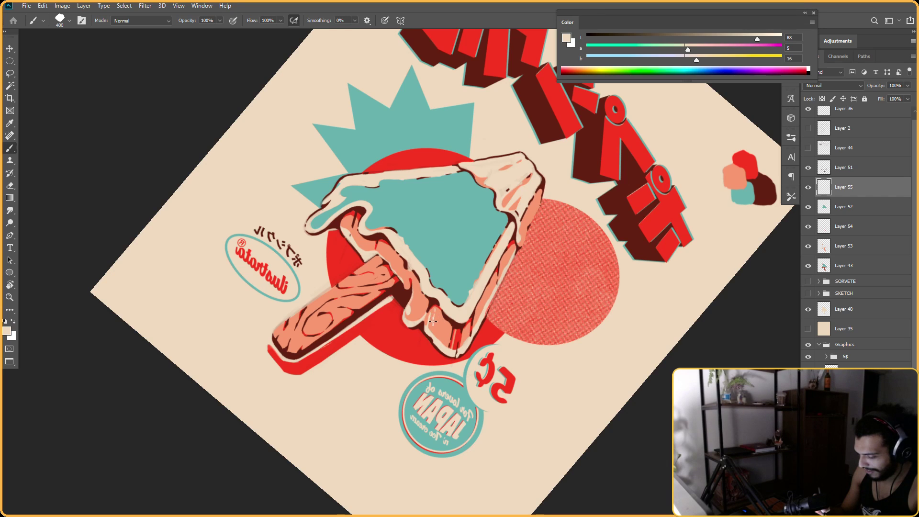
key("r")
mouse_move(550, 281)
left_mouse_down()
mouse_move(585, 287)
mouse_move(553, 296)
left_mouse_up()
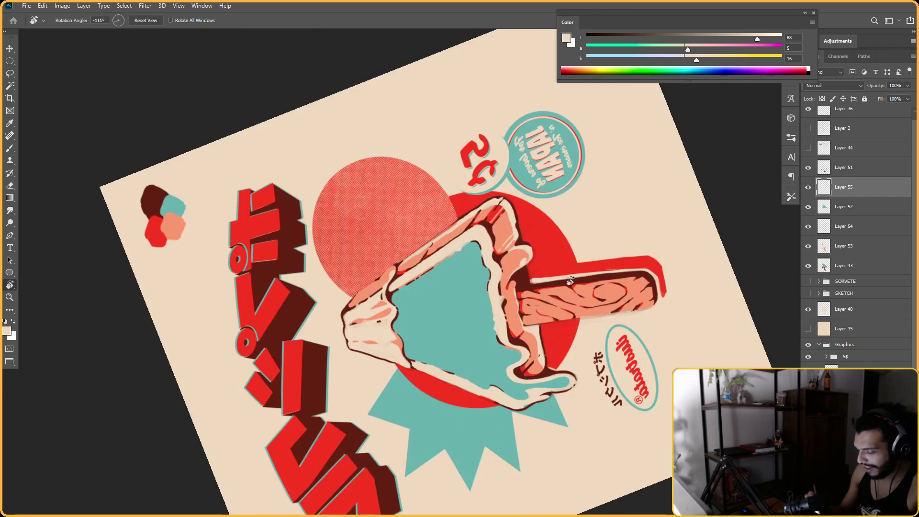
left_click_drag(620, 210, 557, 264)
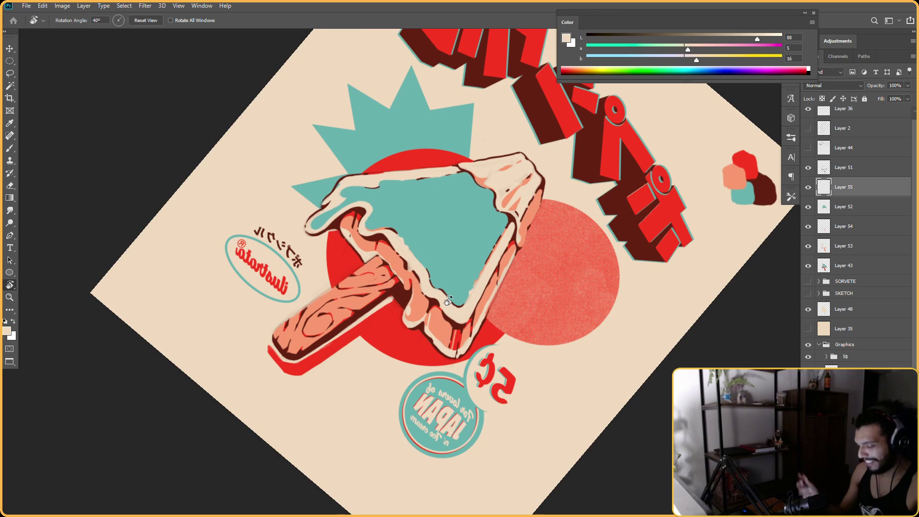
left_click_drag(448, 300, 432, 321)
key("b")
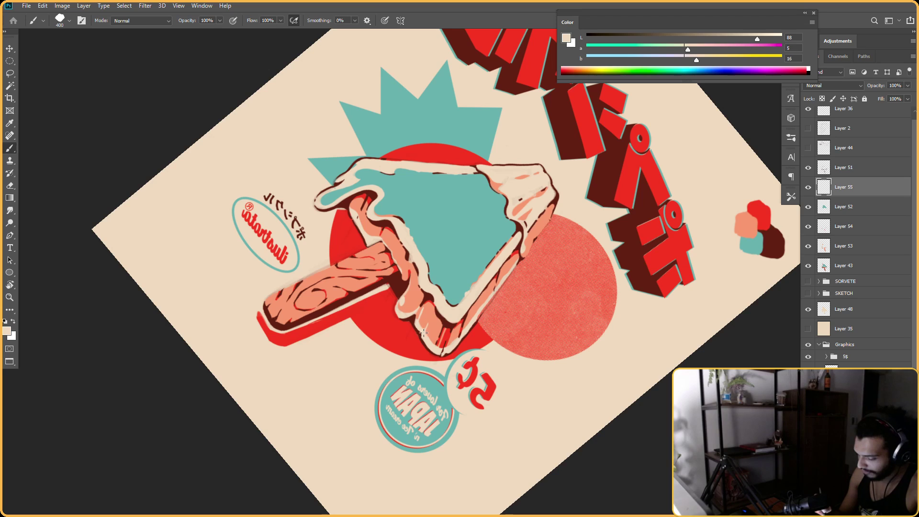
Paint cream highlights on the salmon underside between the stick and the melting teal corner
key("r")
left_click_drag(570, 275, 500, 357)
left_click_drag(422, 354, 527, 326)
key("b")
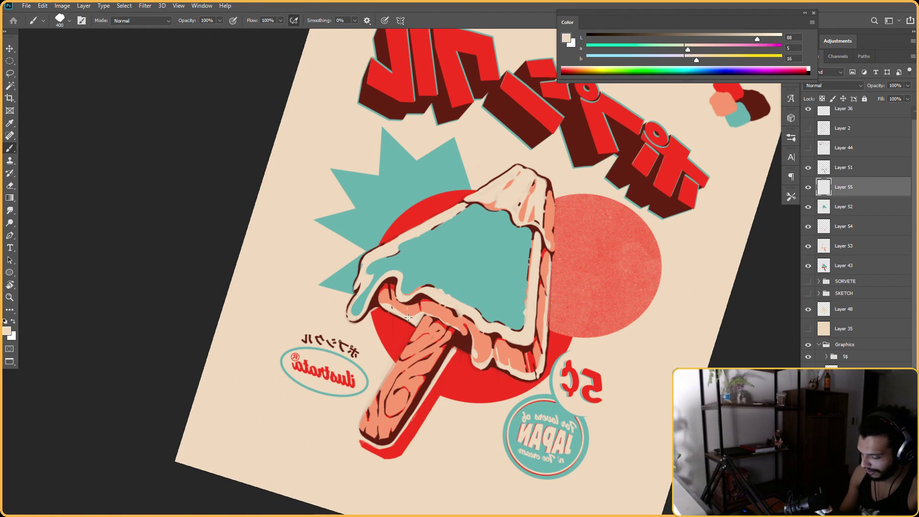
key("r")
left_click_drag(576, 213, 550, 270)
key("b")
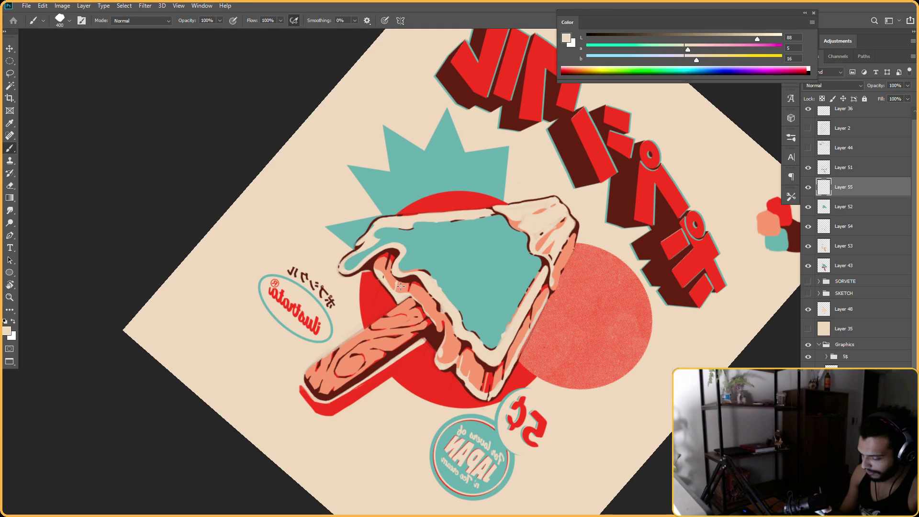
key("r")
mouse_move(389, 307)
left_mouse_down()
mouse_move(431, 287)
mouse_move(390, 254)
left_mouse_up()
key("b")
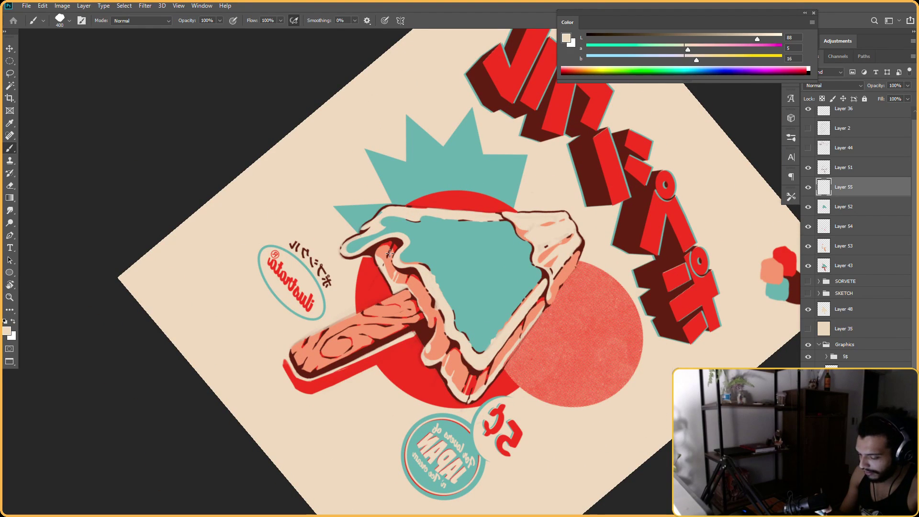
Add cream highlights between the wood grain lines at the top of the stick with the Brush and Eraser
key("r")
mouse_move(604, 348)
left_mouse_down()
mouse_move(595, 364)
mouse_move(354, 249)
mouse_move(561, 182)
mouse_move(588, 298)
mouse_move(543, 241)
mouse_move(508, 252)
left_mouse_up()
key("b")
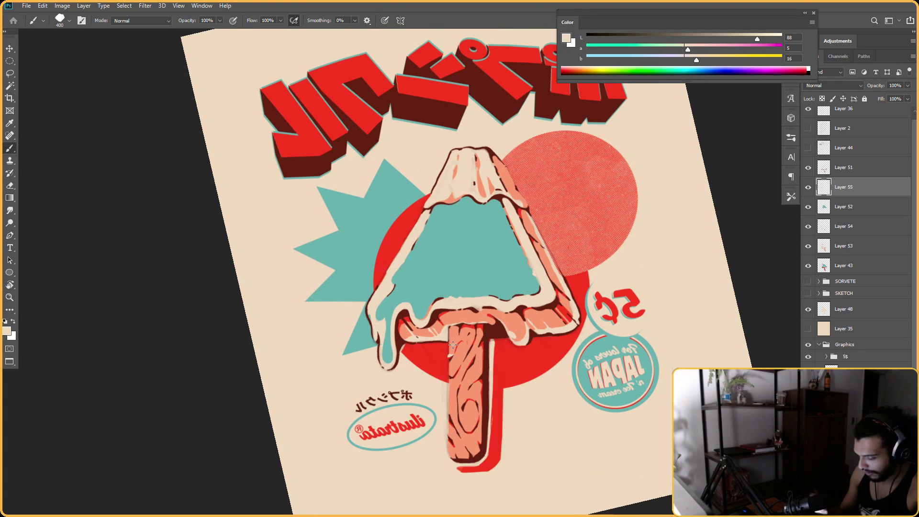
key("Escape")
key("e")
key("r")
mouse_move(435, 351)
left_mouse_down()
mouse_move(473, 367)
mouse_move(470, 376)
left_mouse_up()
key("b")
key("e")
key("b")
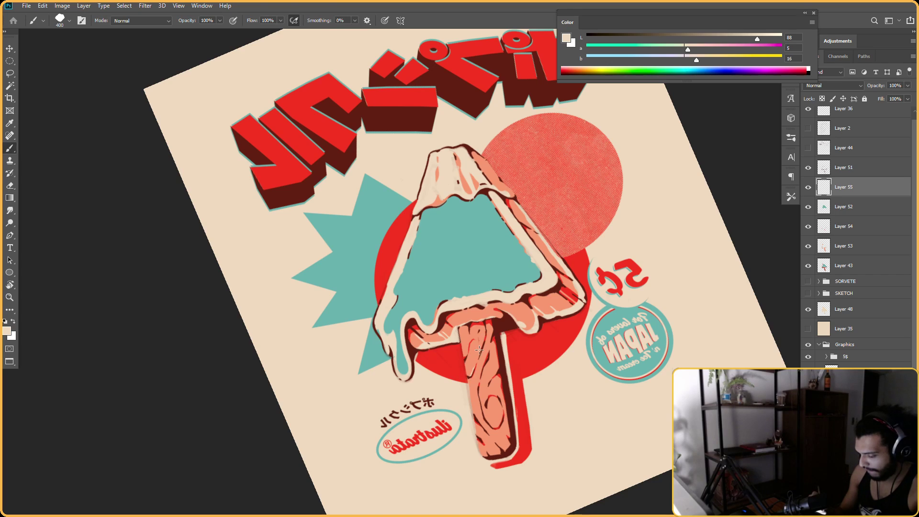
Brush cream highlights along the grain of the stick between the ice cream and the wood knot
key("Escape")
key("r")
left_click_drag(561, 332, 492, 387)
left_click_drag(415, 200, 468, 224)
key("b")
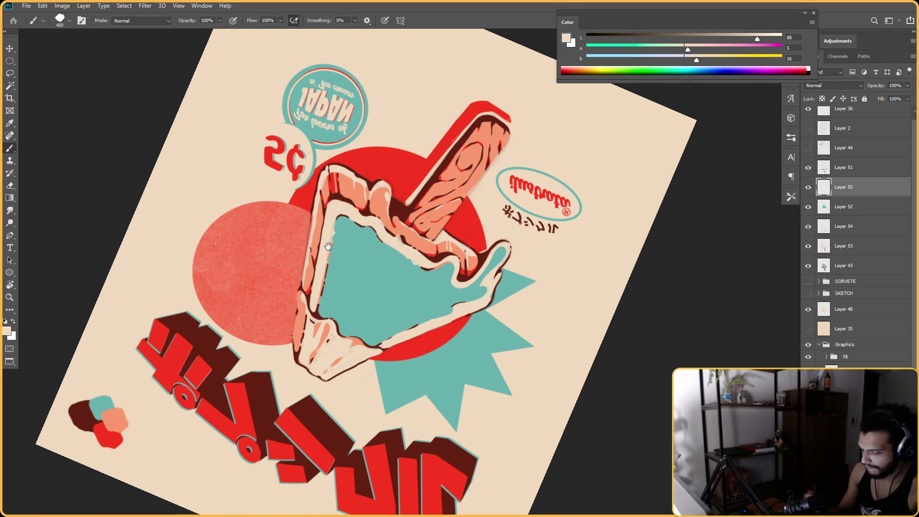
left_click_drag(328, 246, 295, 293)
key("r")
left_click_drag(532, 346, 532, 288)
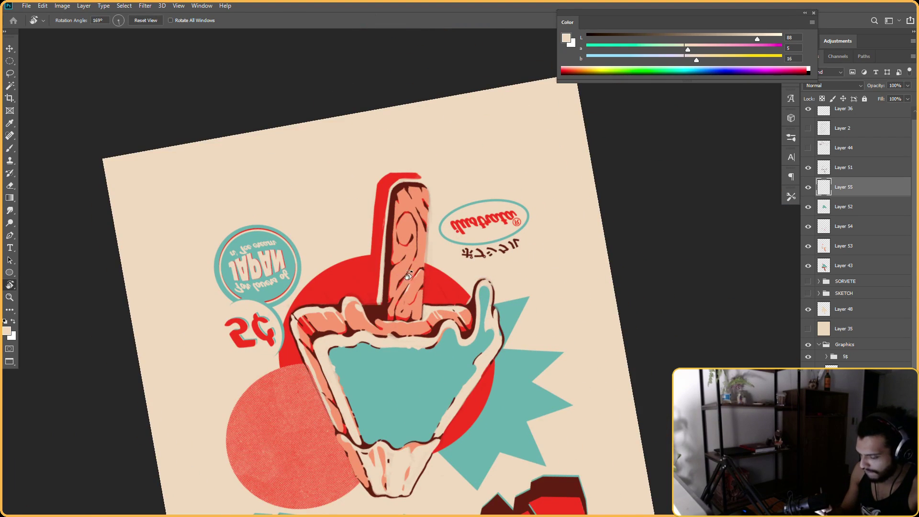
key("b")
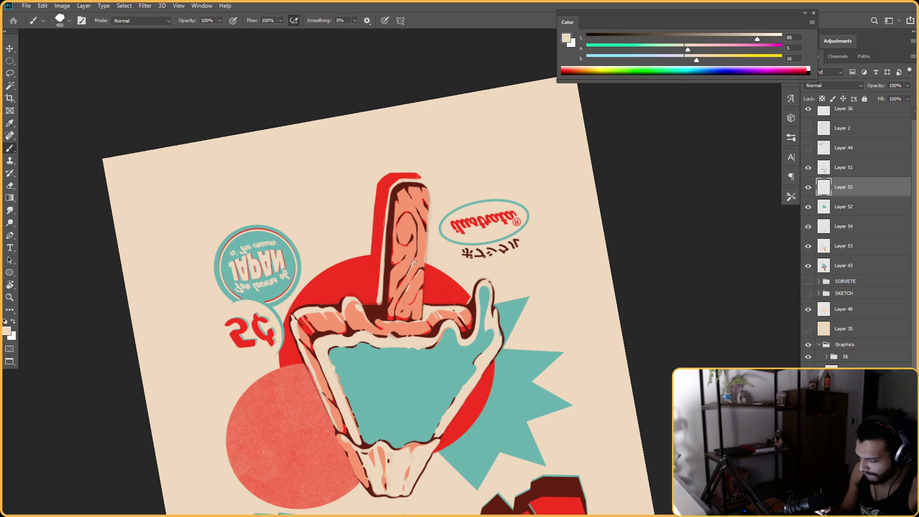
Add cream highlight strokes on the stick's wood grain beside the knot
key("r")
left_click_drag(418, 230, 420, 264)
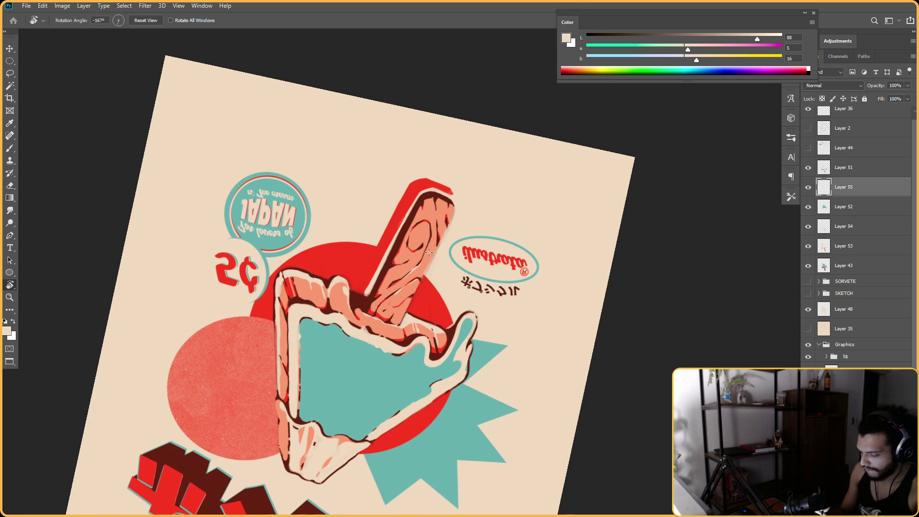
key("b")
key("r")
left_click_drag(434, 231, 504, 235)
key("b")
key("ctrl")
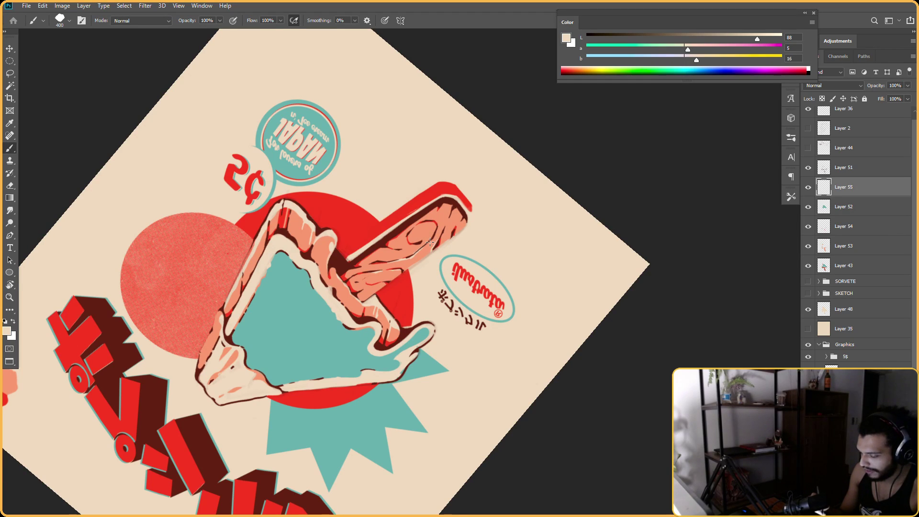
Refine the cream highlights along the stick's unshadowed edge near the knot with the Brush and Eraser
key("r")
left_click_drag(430, 243, 424, 268)
key("b")
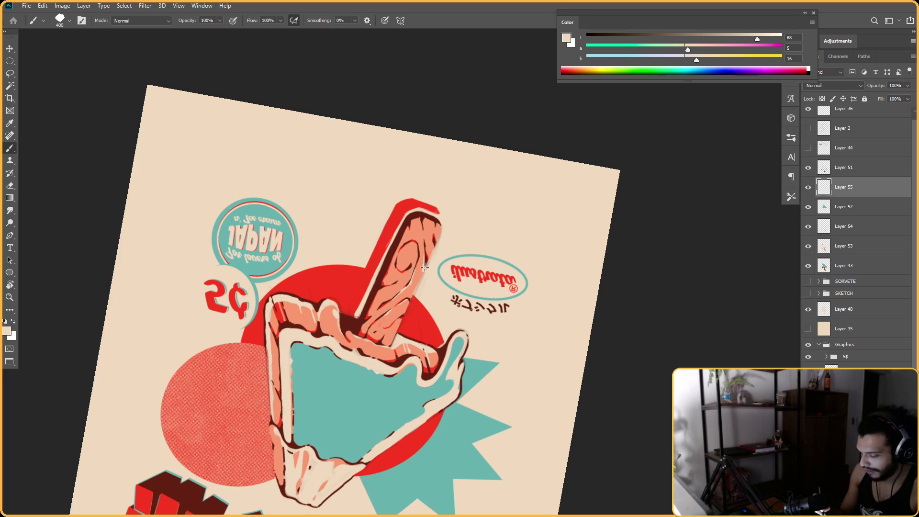
key("e")
key("b")
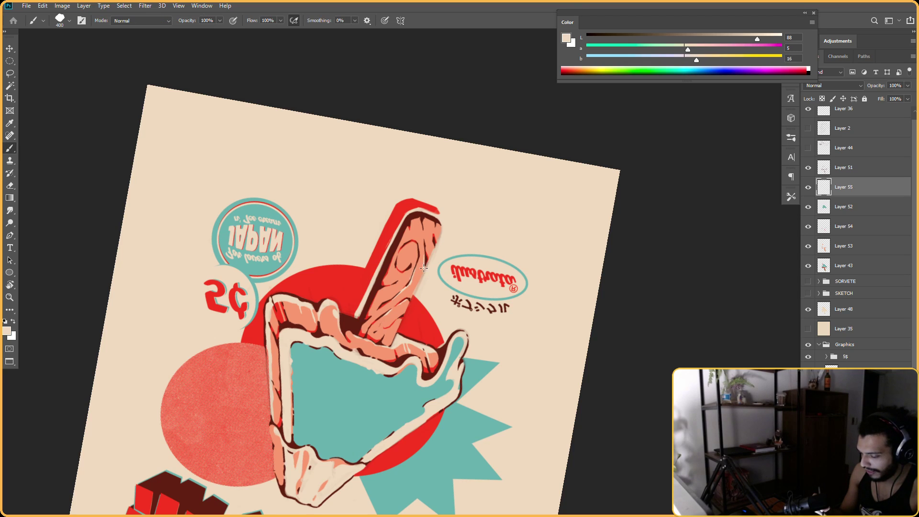
key("e")
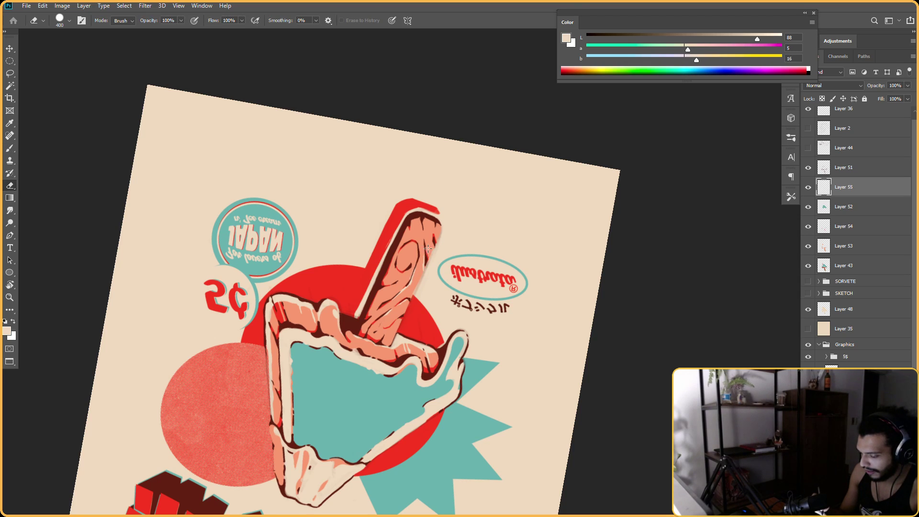
key("b")
key("e")
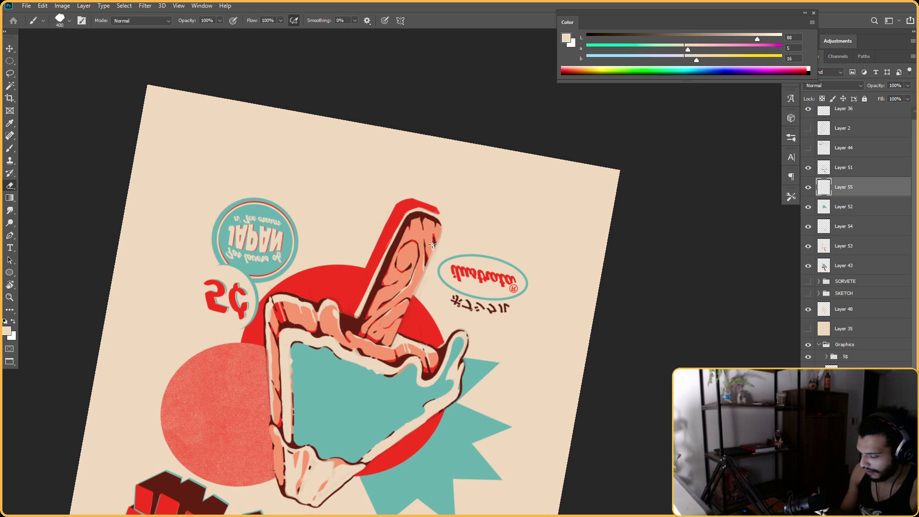
Paint cream highlights between the grain lines at the stick's rounded lower end
key("r")
left_click_drag(436, 247, 510, 321)
key("b")
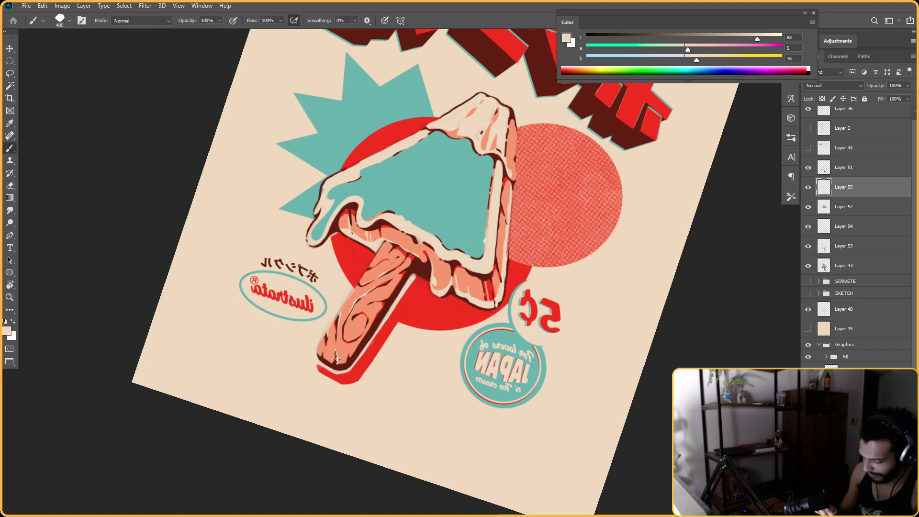
Touch up the cream highlights on the upper half of the stick's unshadowed side up to the ice cream
key("r")
mouse_move(337, 358)
left_mouse_down()
mouse_move(564, 273)
mouse_move(507, 287)
mouse_move(496, 253)
left_mouse_up()
key("b")
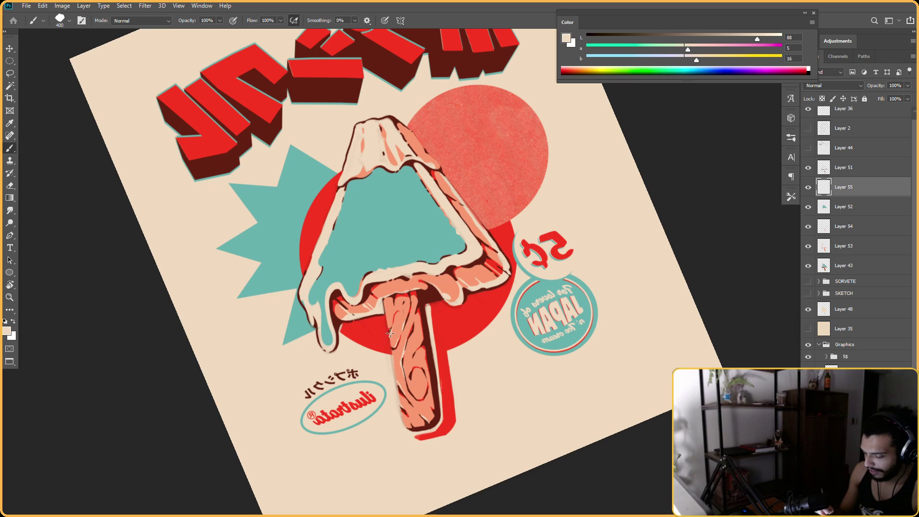
key("e")
key("r")
mouse_move(536, 217)
left_mouse_down()
mouse_move(574, 273)
mouse_move(548, 240)
left_mouse_up()
key("b")
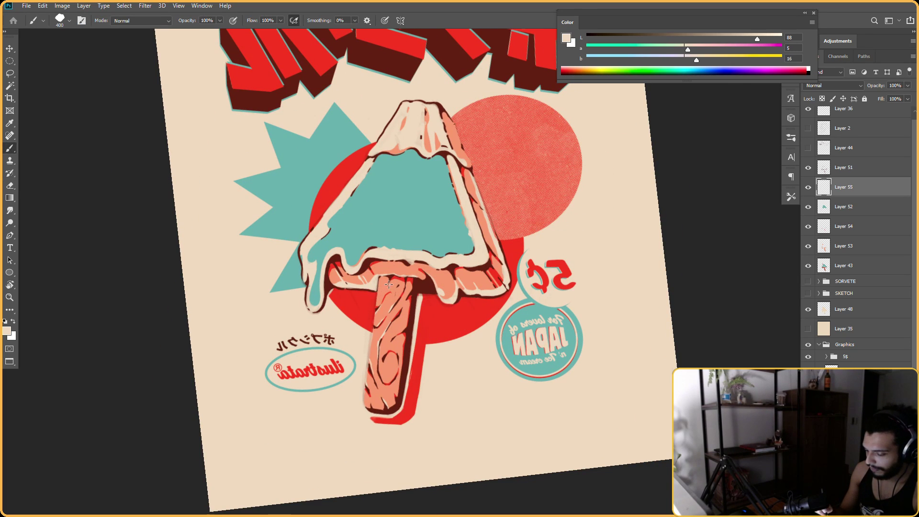
Add cream strokes to the middle of the stick's unshadowed side, just above and beside the knot
key("r")
left_click_drag(607, 193, 538, 275)
key("Escape")
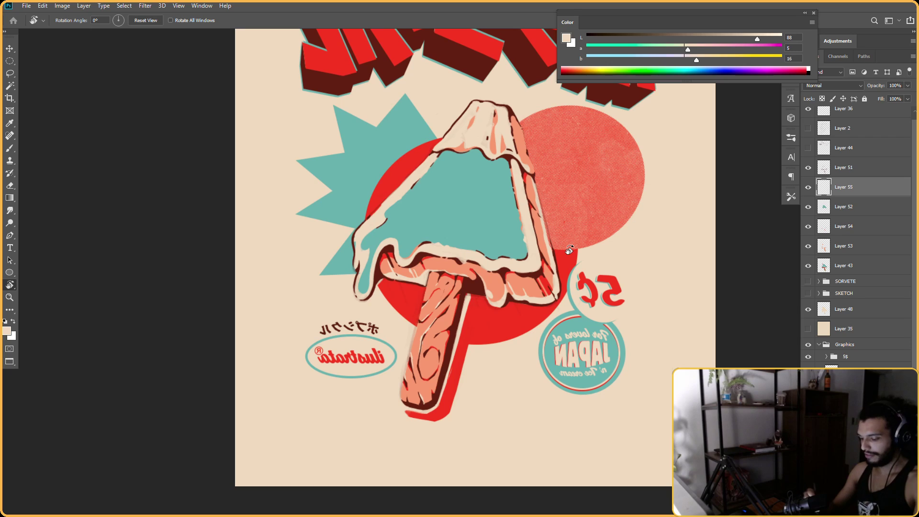
left_click_drag(540, 319, 514, 338)
key("b")
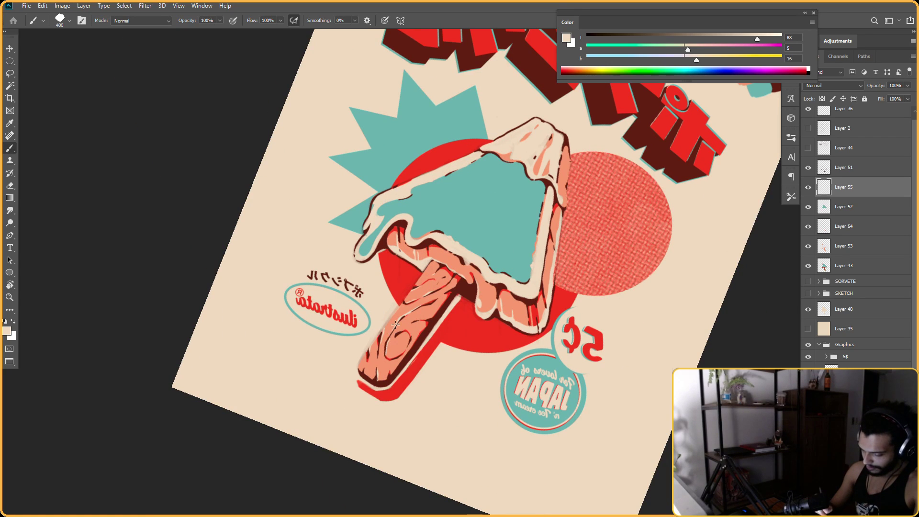
key("r")
left_click_drag(632, 219, 460, 417)
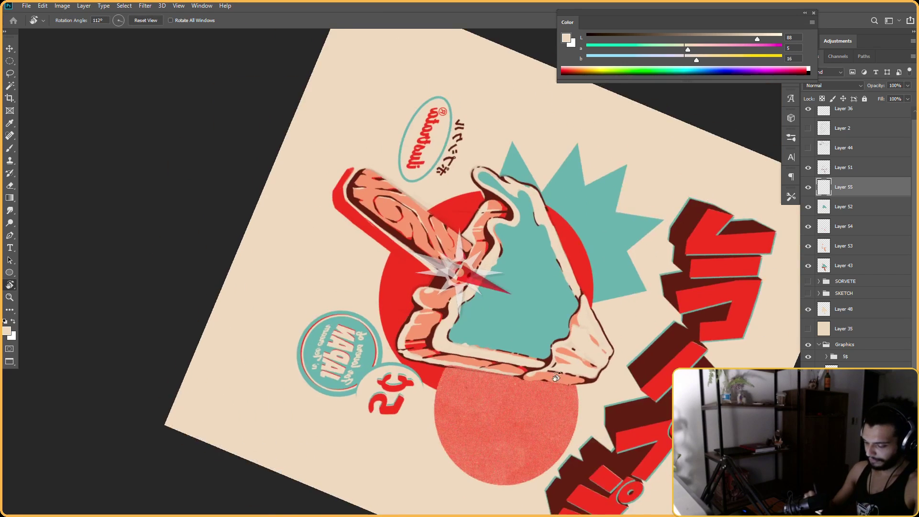
key("Escape")
key("b")
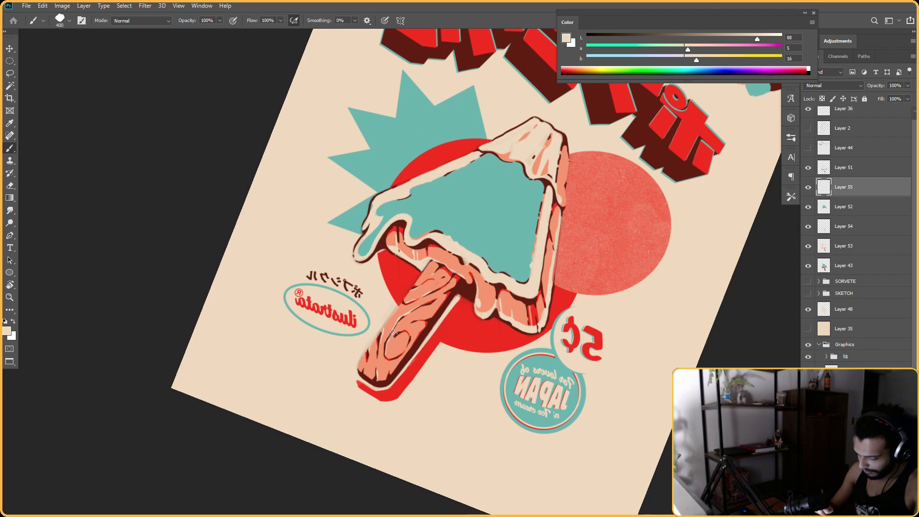
Paint cream highlights inside the stick's wood knot and check the whole poster upright
key("r")
mouse_move(571, 243)
left_mouse_down()
mouse_move(476, 262)
mouse_move(531, 242)
left_mouse_up()
mouse_move(415, 356)
left_mouse_down()
mouse_move(420, 389)
mouse_move(414, 350)
mouse_move(642, 273)
mouse_move(498, 421)
mouse_move(609, 242)
mouse_move(567, 258)
left_mouse_up()
key("r")
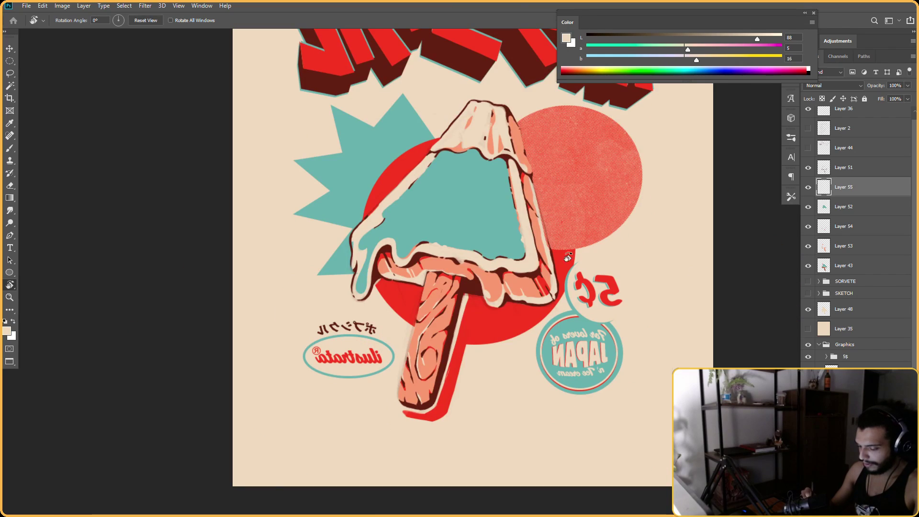
key("b")
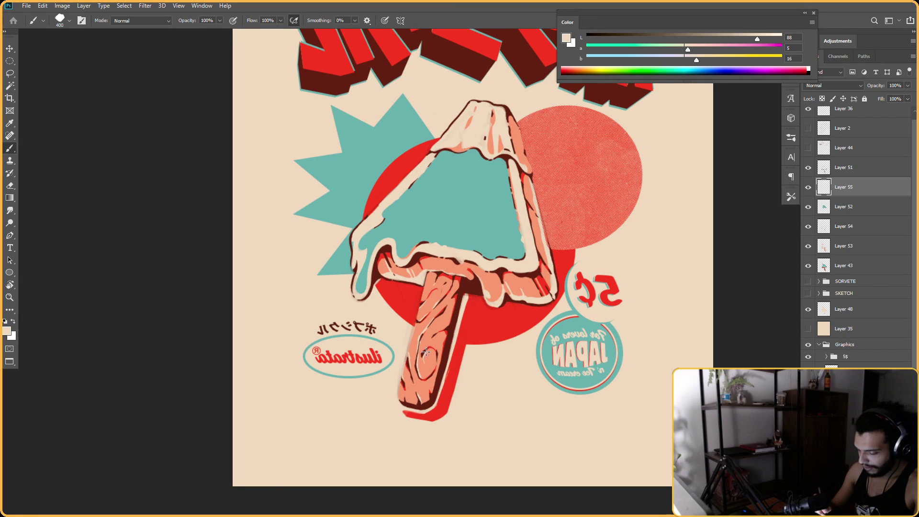
key("r")
left_click_drag(614, 189, 563, 415)
key("Escape")
left_click_drag(626, 223, 608, 214)
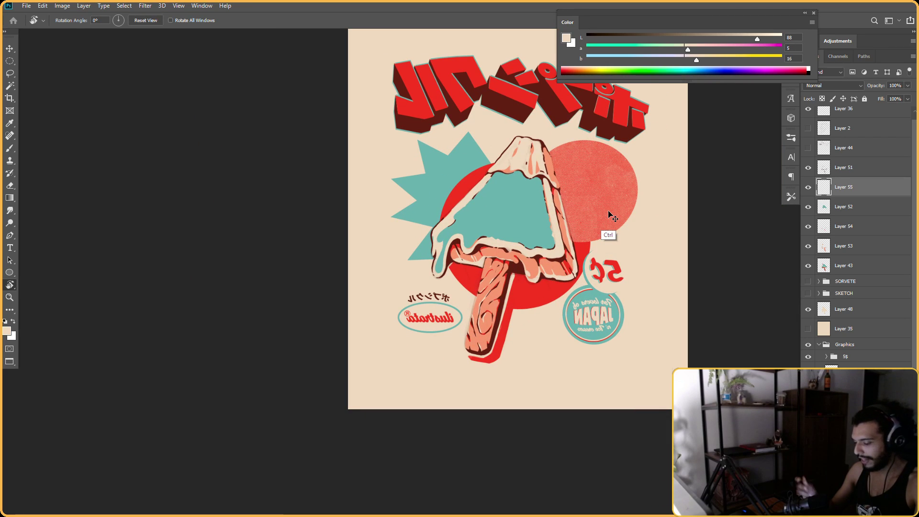
Touch up the cream highlights along the popsicle's melted lower rim and the side just below the cap
left_click_drag(546, 223, 516, 175)
key("b")
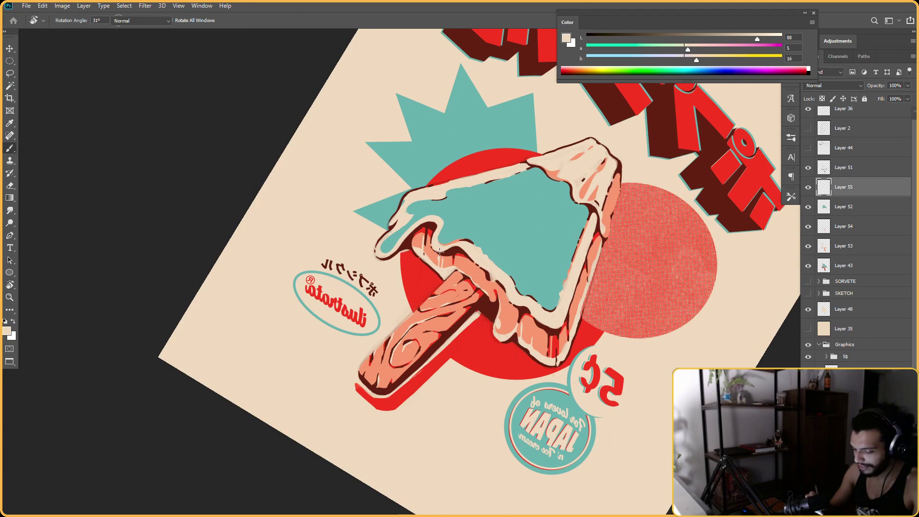
key("r")
mouse_move(457, 235)
left_mouse_down()
mouse_move(526, 223)
mouse_move(469, 240)
left_mouse_up()
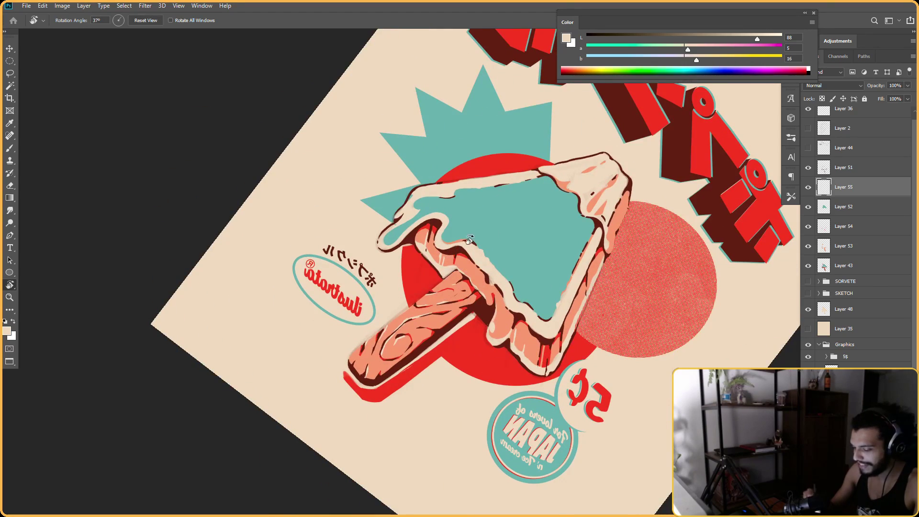
key("b")
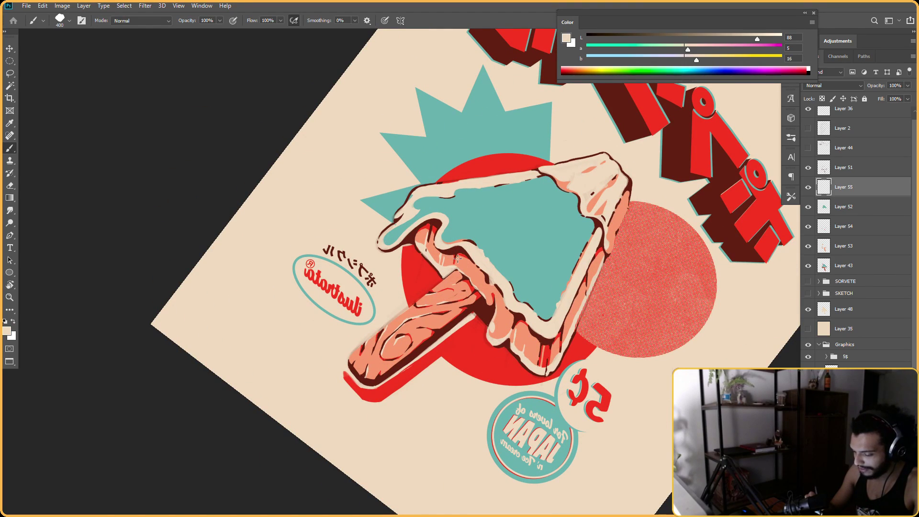
key("r")
mouse_move(470, 223)
left_mouse_down()
mouse_move(667, 256)
mouse_move(642, 294)
mouse_move(537, 235)
mouse_move(648, 273)
mouse_move(648, 241)
mouse_move(581, 262)
mouse_move(613, 298)
mouse_move(599, 304)
mouse_move(551, 265)
left_mouse_up()
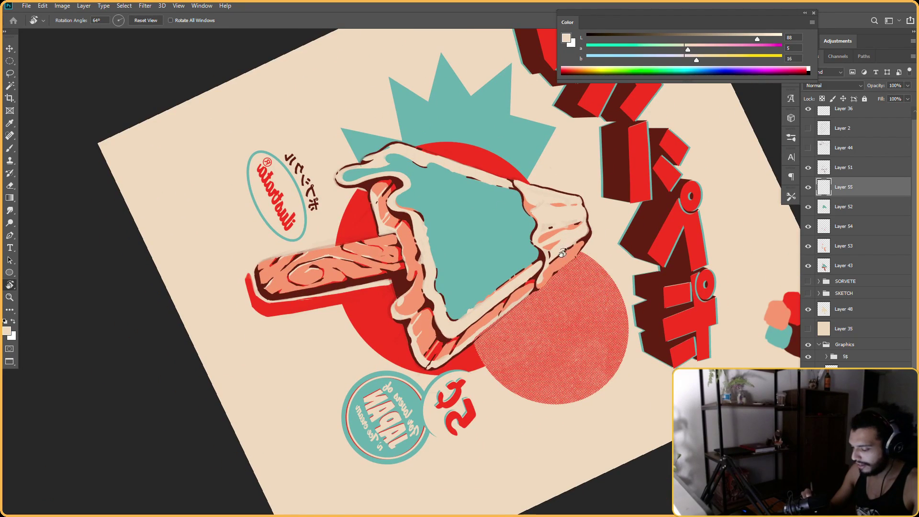
key("b")
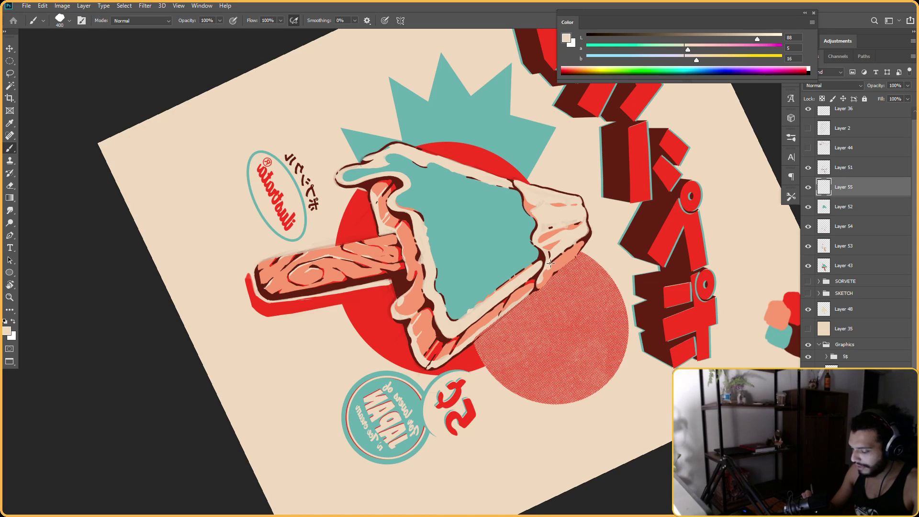
Refine the cream highlights along the popsicle's narrow side below the cap and check the whole poster upright
mouse_move(559, 250)
left_mouse_down()
mouse_move(544, 383)
mouse_move(566, 297)
mouse_move(441, 287)
left_mouse_up()
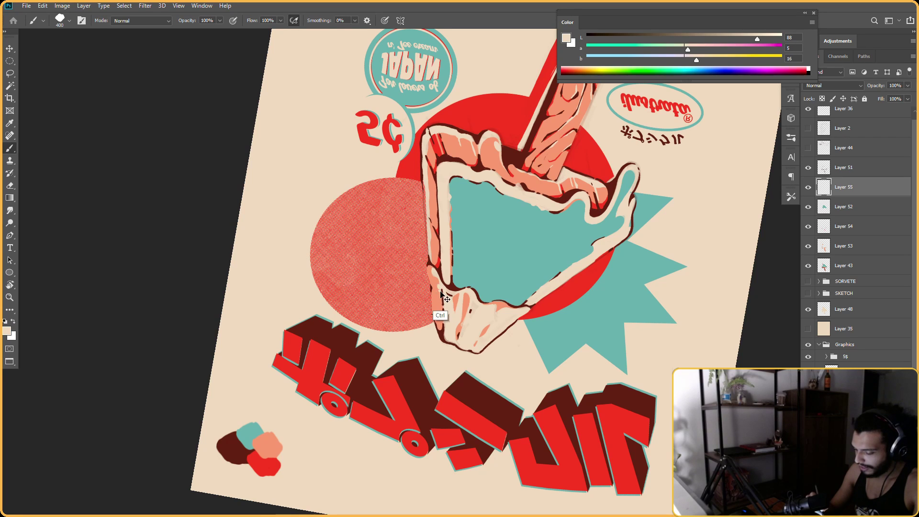
key("r")
mouse_move(439, 287)
left_mouse_down()
mouse_move(534, 374)
mouse_move(579, 237)
mouse_move(594, 263)
mouse_move(584, 288)
mouse_move(563, 297)
mouse_move(576, 240)
left_mouse_up()
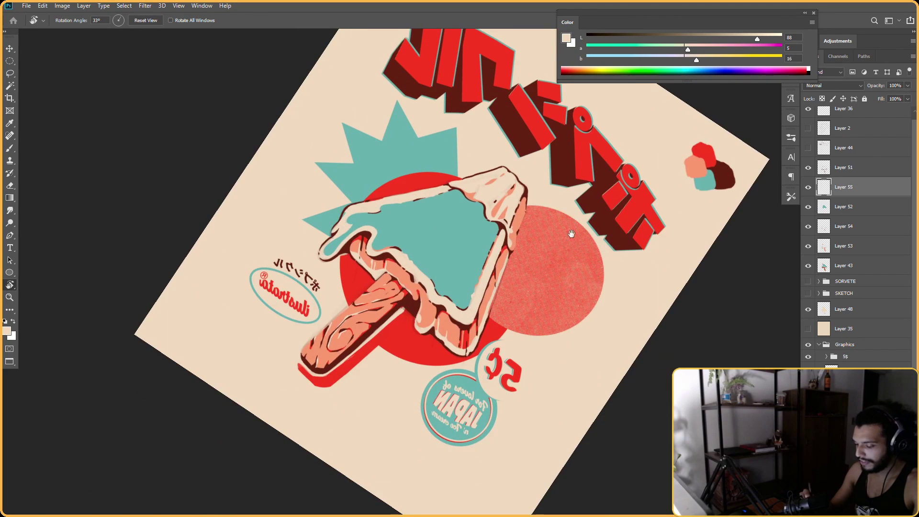
key("b")
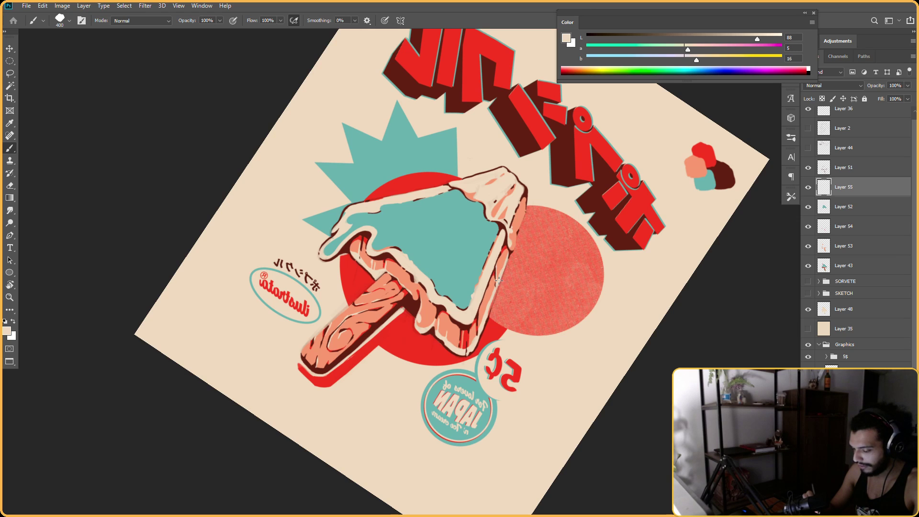
left_click_drag(567, 211, 537, 217)
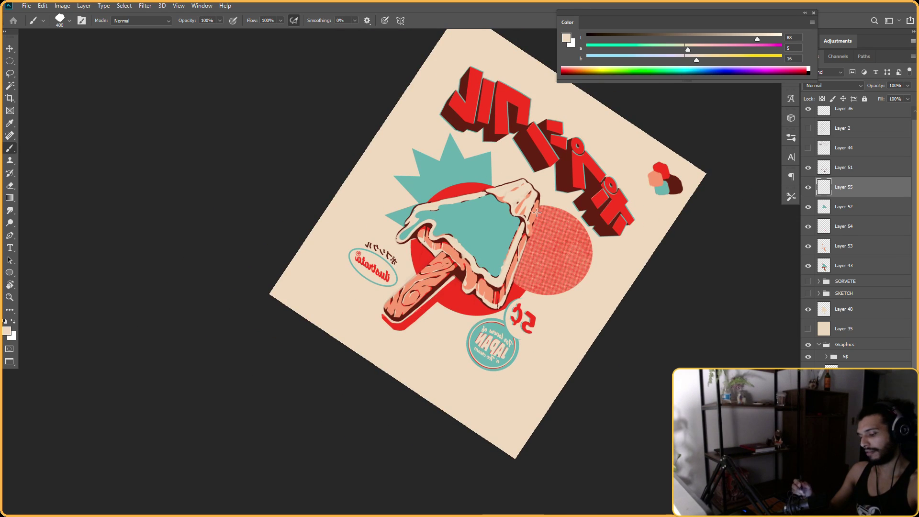
key("Escape")
left_click_drag(448, 236, 469, 221)
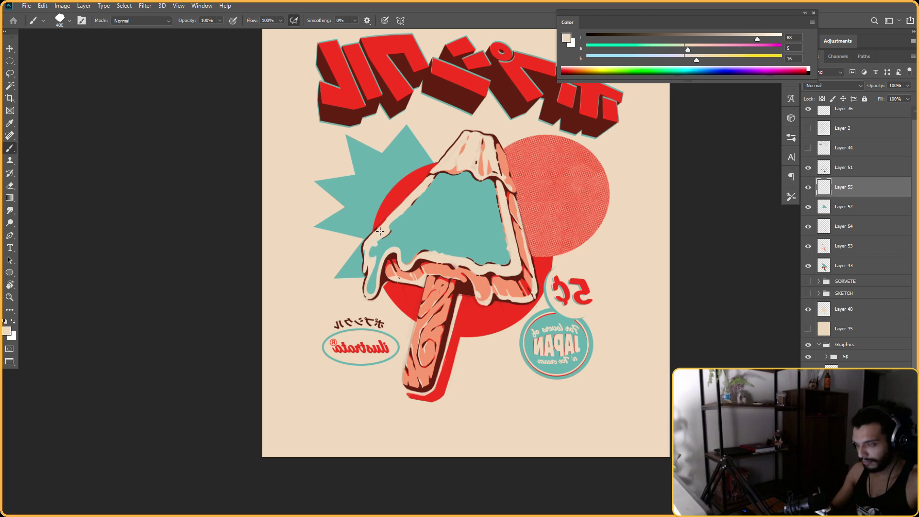
Touch up the cream rim beside the teal panel just above the long corner drip
left_click_drag(510, 227, 510, 272)
key("r")
left_click_drag(510, 272, 538, 200)
scroll(531, 209, "up", 3)
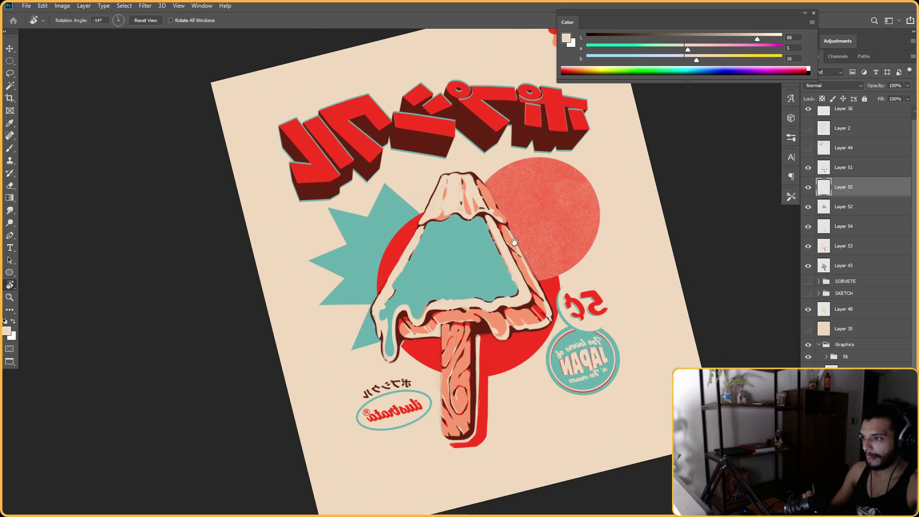
scroll(515, 235, "down", 1)
scroll(546, 222, "up", 2)
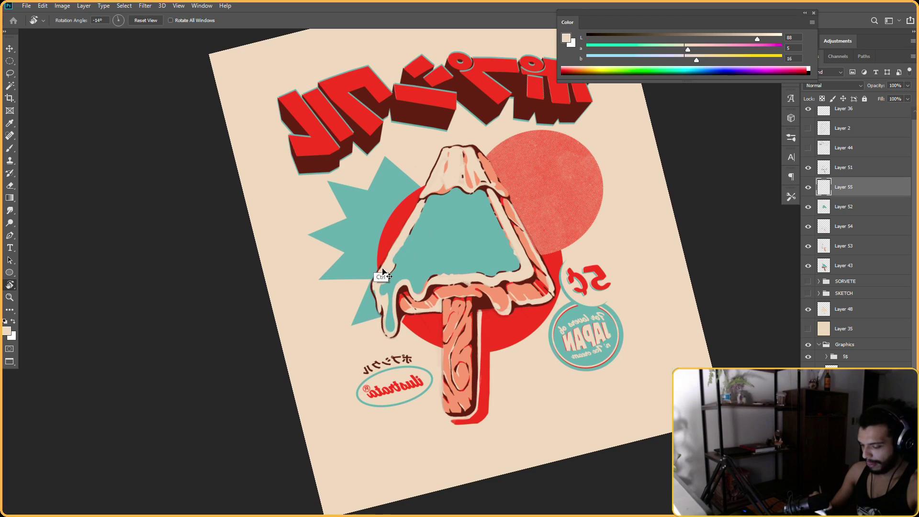
key("e")
key("b")
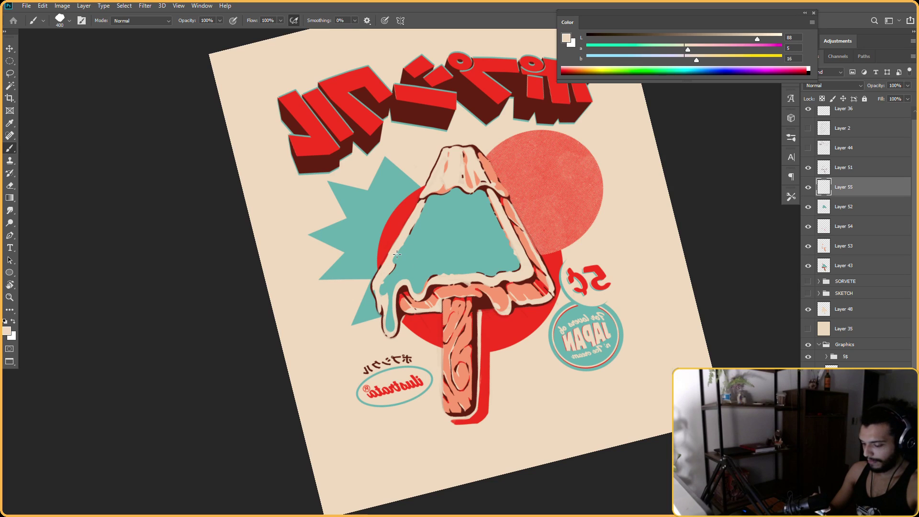
key("Escape")
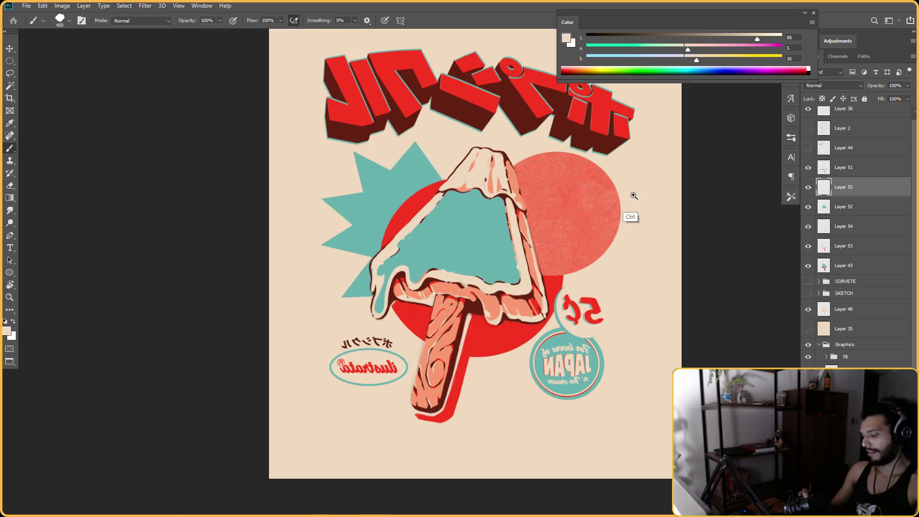
Hide Layer 43 and inspect the popsicle colouring by toggling the visibility of Layers 53 and 51
left_click_drag(635, 195, 615, 196)
key("ctrl+plus")
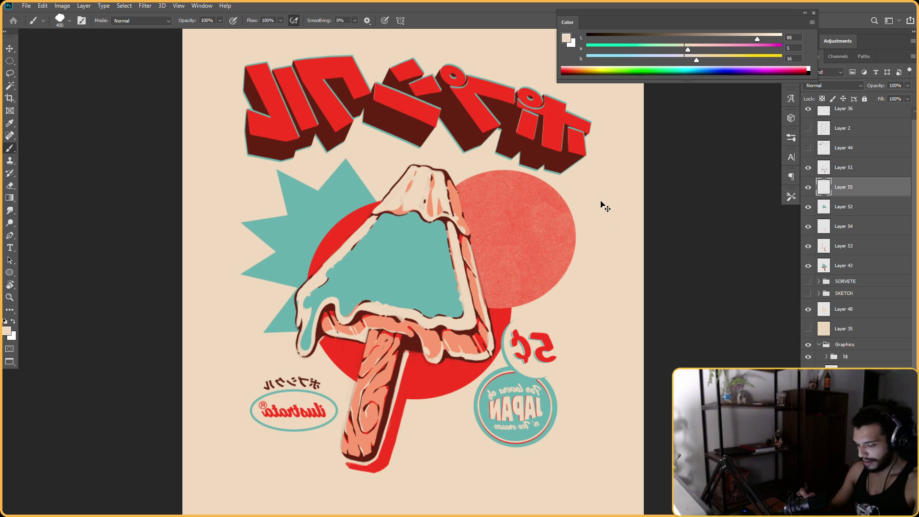
key("ctrl+shift+h")
mouse_move(622, 217)
left_mouse_down()
mouse_move(592, 234)
mouse_move(632, 225)
left_mouse_up()
key("ctrl+shift+h")
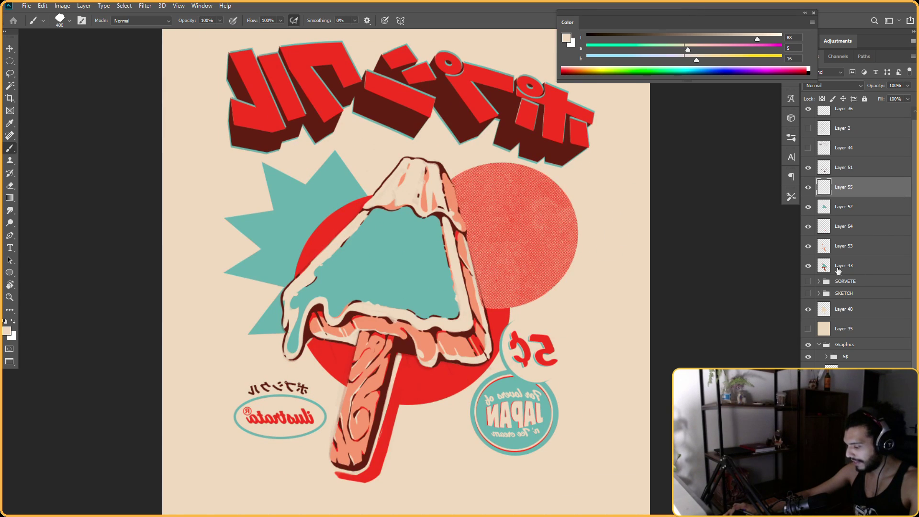
left_click(808, 266)
left_click(812, 246)
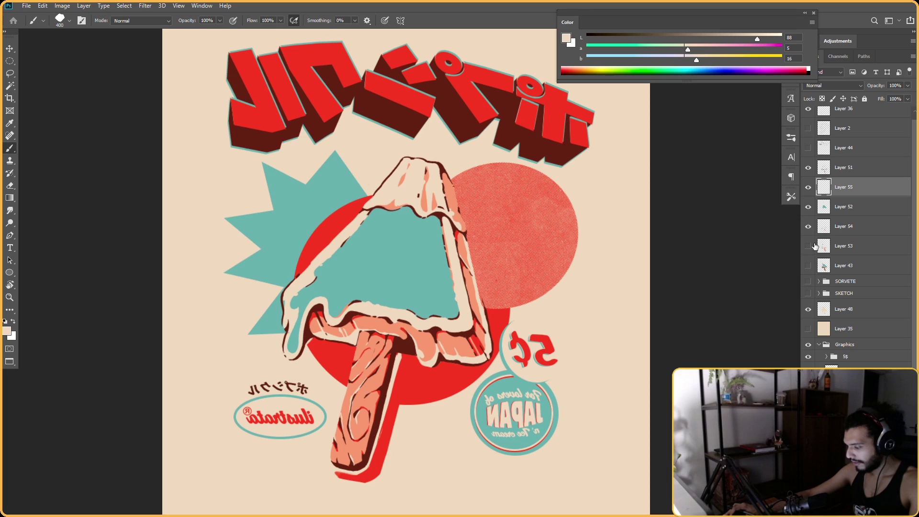
left_click(808, 168)
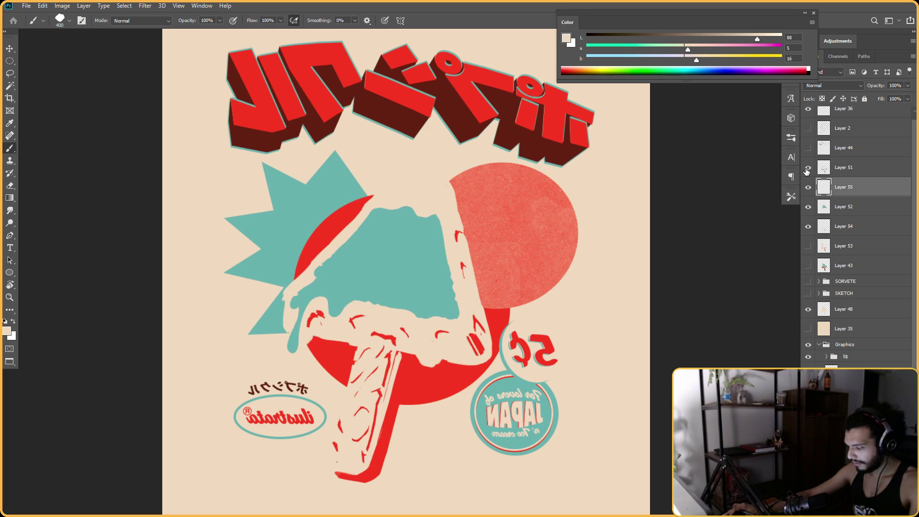
left_click(809, 246)
left_click(809, 246)
left_click(809, 246)
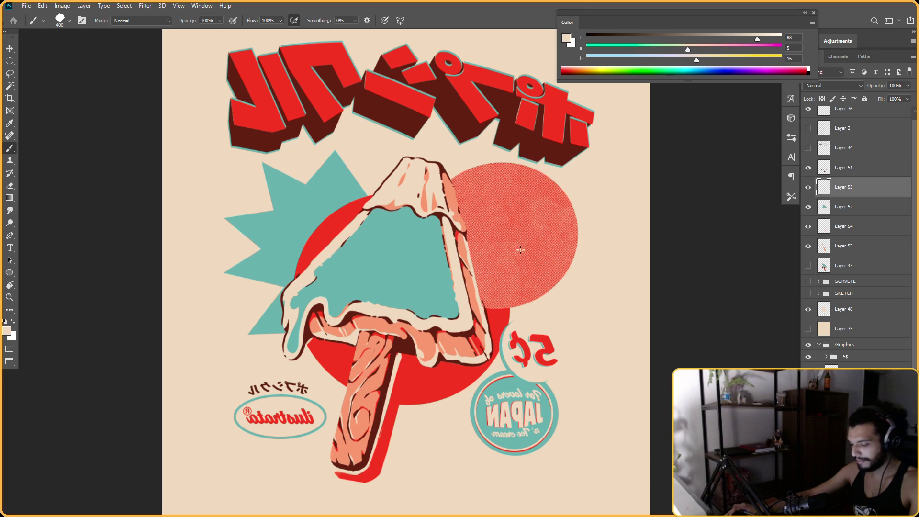
Flip the poster back to its readable orientation and make Layer 55 the active layer, checking its content
left_click_drag(575, 260, 536, 260)
key("F2")
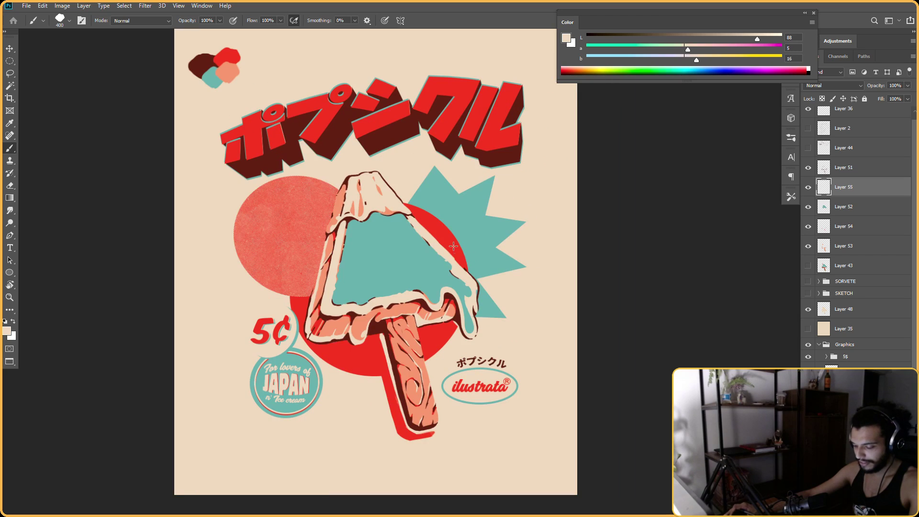
left_click(822, 175)
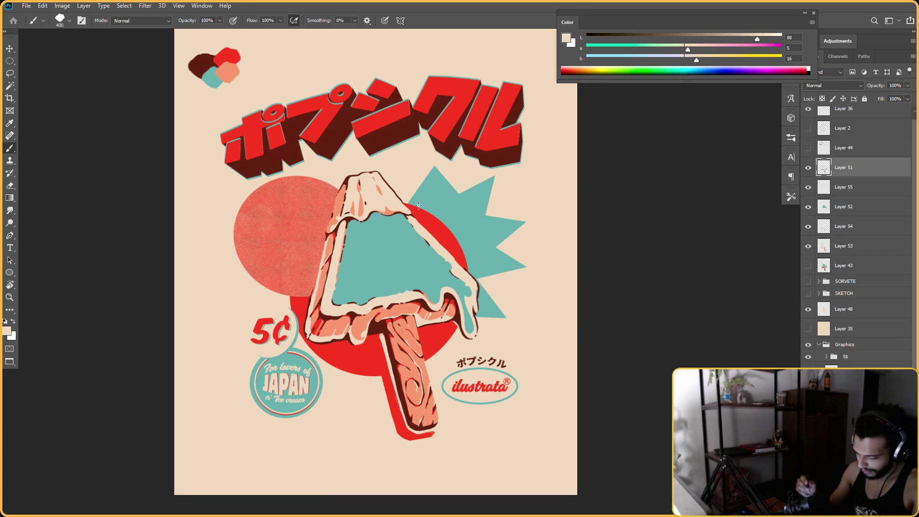
left_click(844, 228)
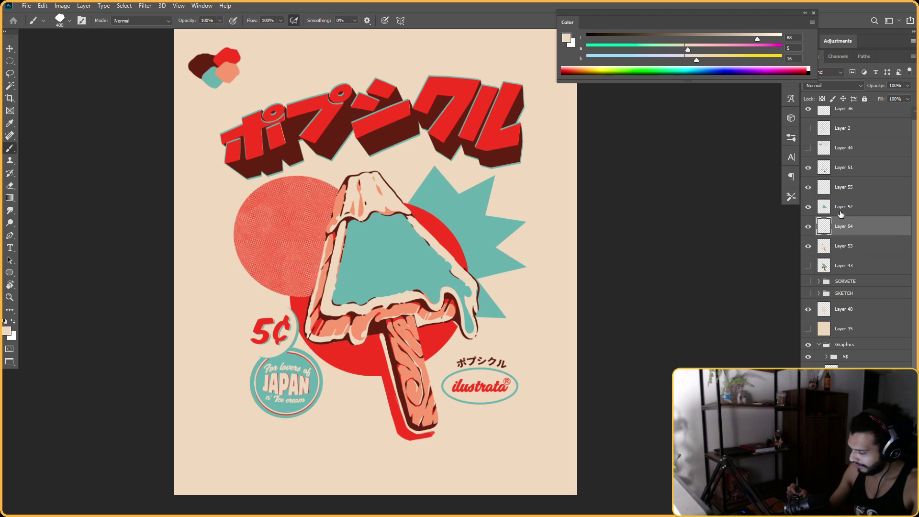
left_click(844, 192)
left_click(808, 190)
left_click(808, 190)
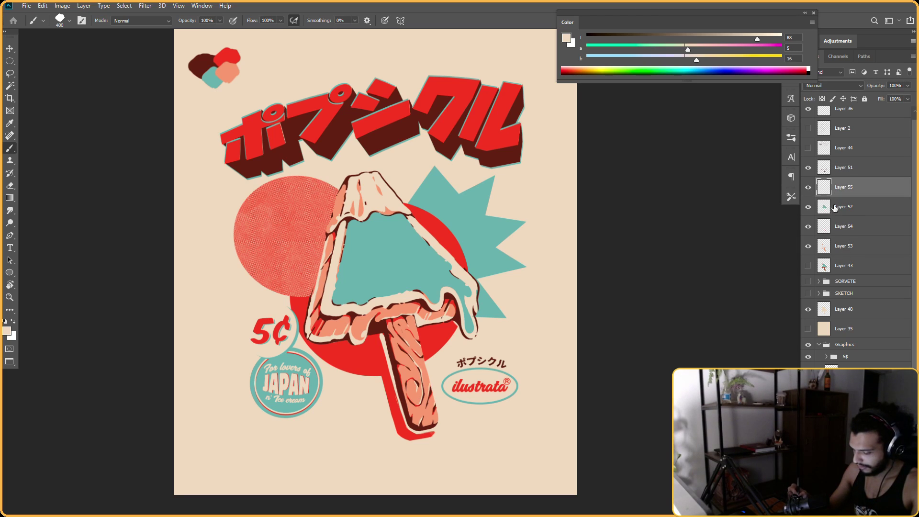
Sample the background cream and paint highlights down the outer edge of the popsicle's narrow side with a size 300 brush
key("alt")
left_click(557, 292, "alt")
left_click_drag(325, 238, 311, 288)
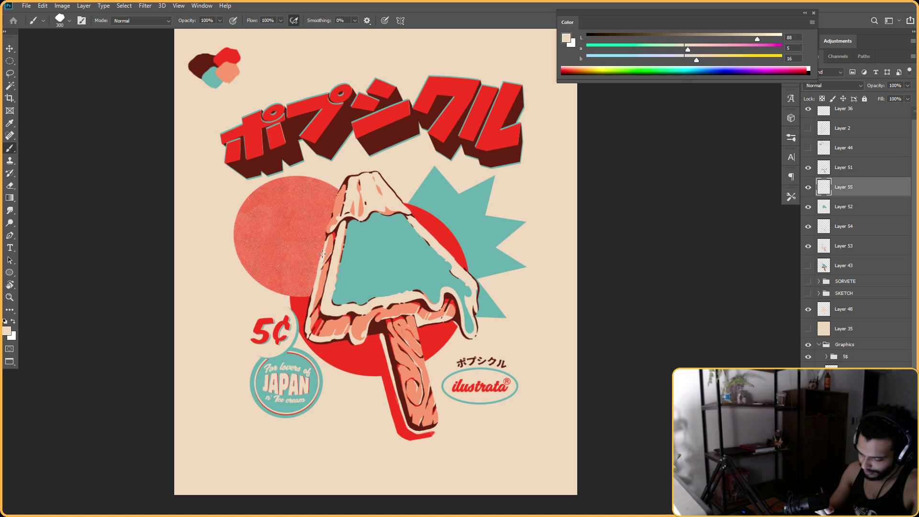
key("e")
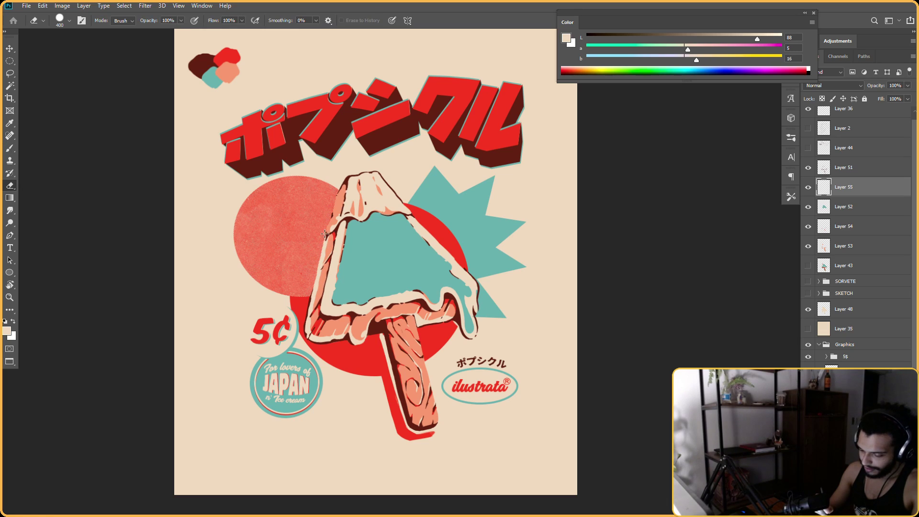
key("r")
left_click_drag(444, 187, 459, 197)
left_click_drag(334, 190, 353, 232)
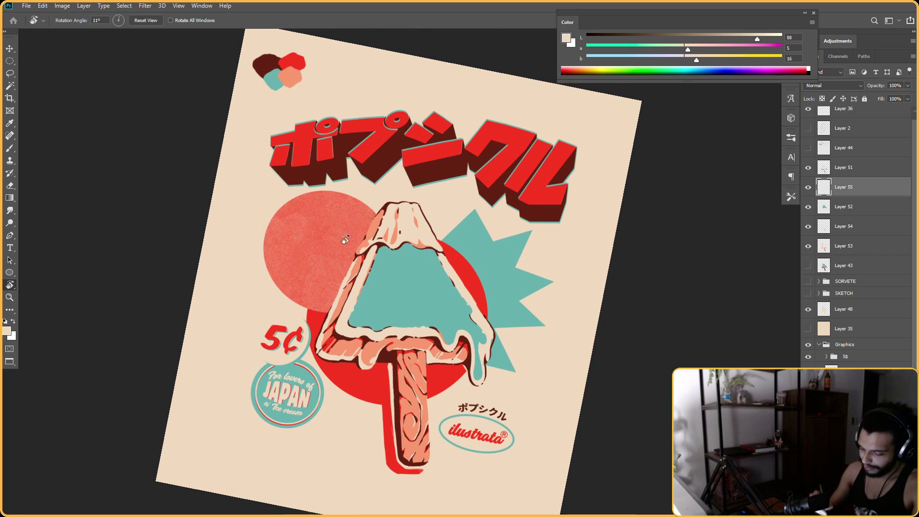
key("b")
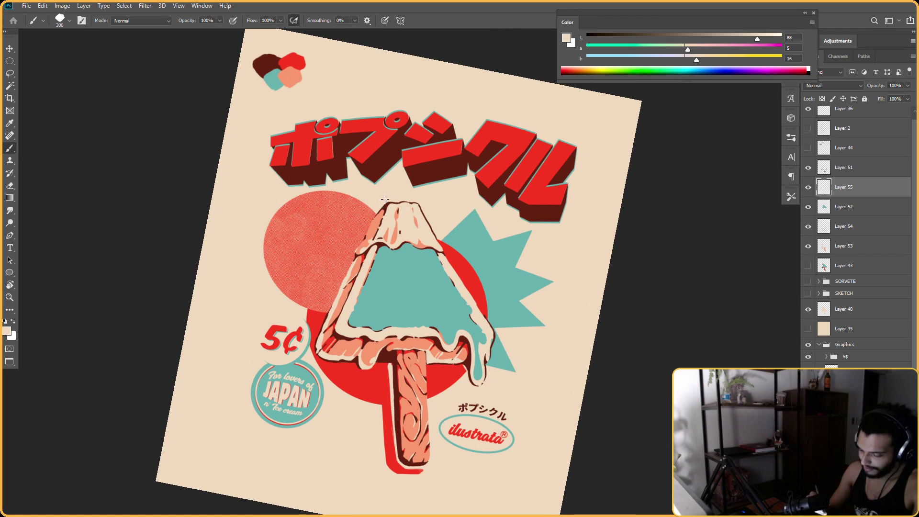
key("e")
key("b")
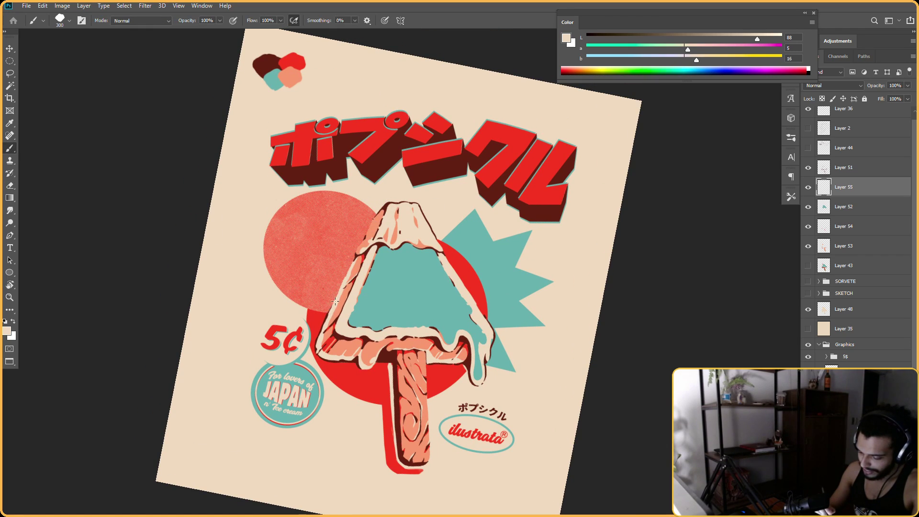
Refine the cream edge of the popsicle's narrow side up to where it meets the dripping cap
key("r")
mouse_move(557, 139)
left_mouse_down()
mouse_move(606, 258)
mouse_move(567, 311)
mouse_move(565, 261)
mouse_move(529, 257)
left_mouse_up()
key("e")
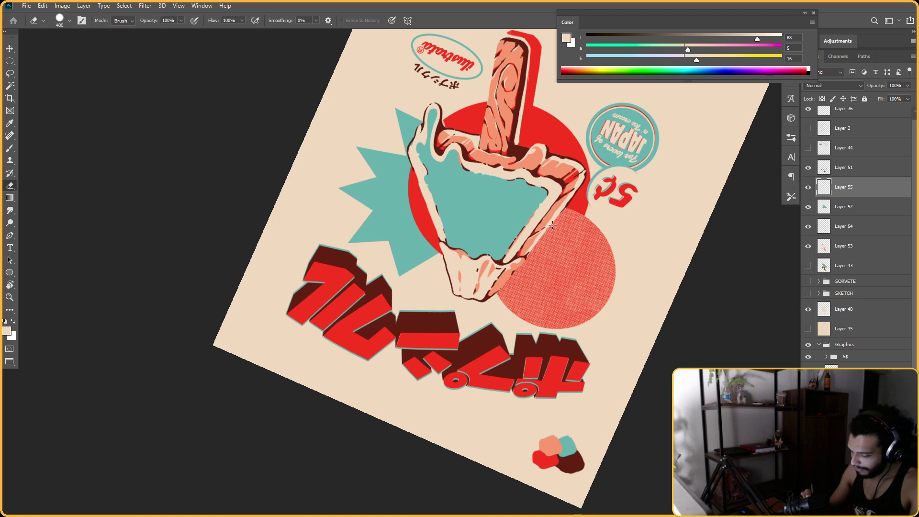
key("Escape")
key("r")
left_click_drag(478, 211, 510, 223)
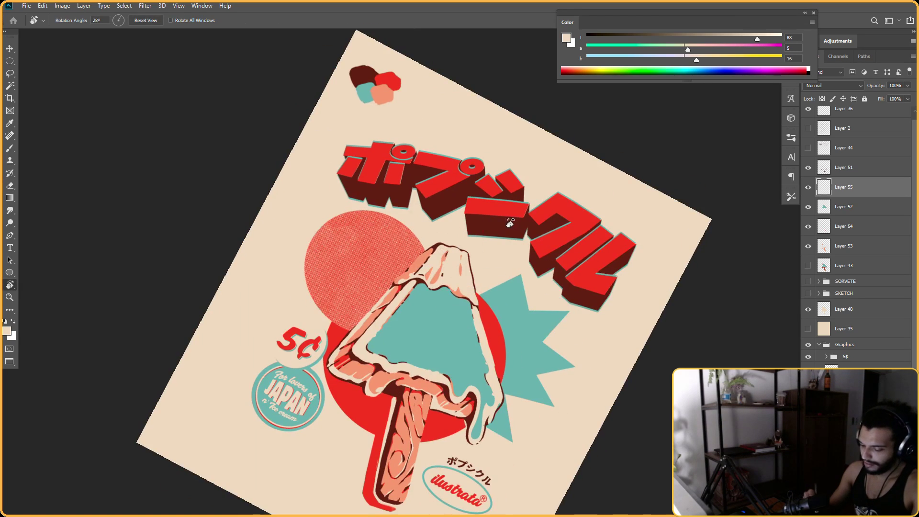
left_click_drag(439, 229, 430, 252)
key("b")
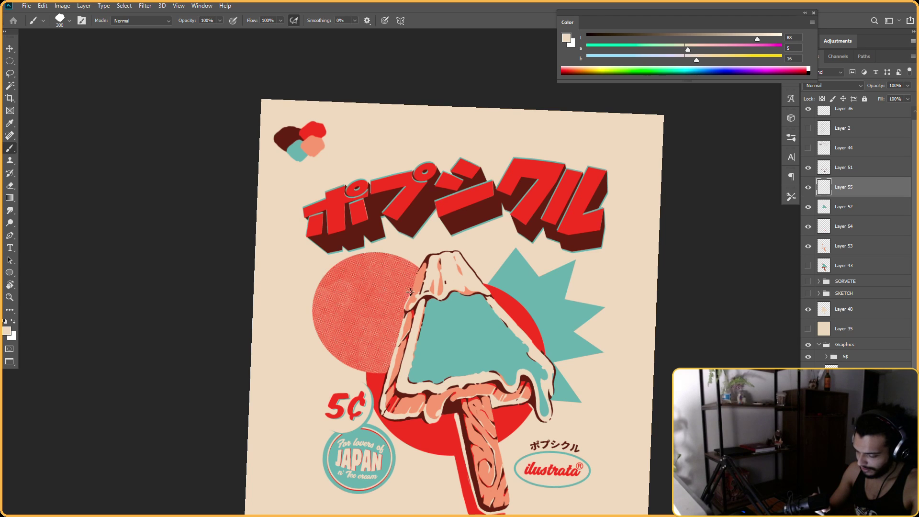
Examine the popsicle's highlights and overall silhouette from several rotated angles
key("r")
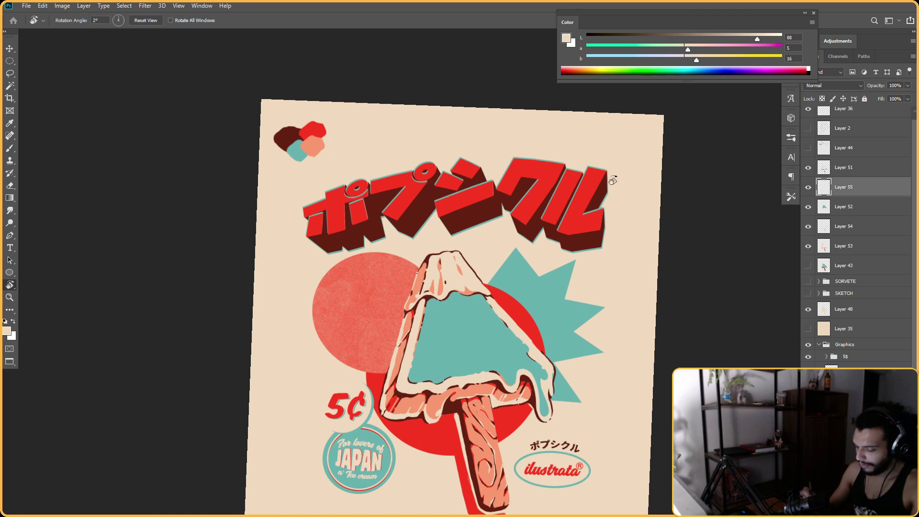
left_click_drag(597, 154, 574, 397)
mouse_move(509, 126)
left_mouse_down()
mouse_move(618, 257)
mouse_move(527, 382)
left_mouse_up()
key("Escape")
mouse_move(607, 222)
left_mouse_down()
mouse_move(580, 256)
mouse_move(609, 215)
left_mouse_up()
left_click_drag(602, 301, 588, 233)
left_click_drag(471, 158, 455, 392)
key("Escape")
left_click_drag(539, 251, 510, 344)
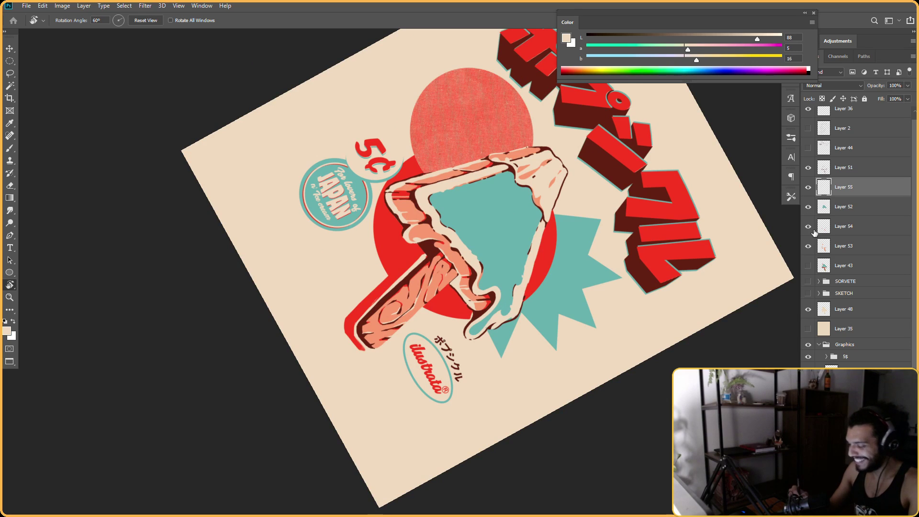
Switch to Layer 53, sample the red of the circle behind the popsicle and check the whole poster upright
left_click(824, 242)
left_click_drag(578, 191, 549, 157)
key("b")
left_click(403, 280, "alt")
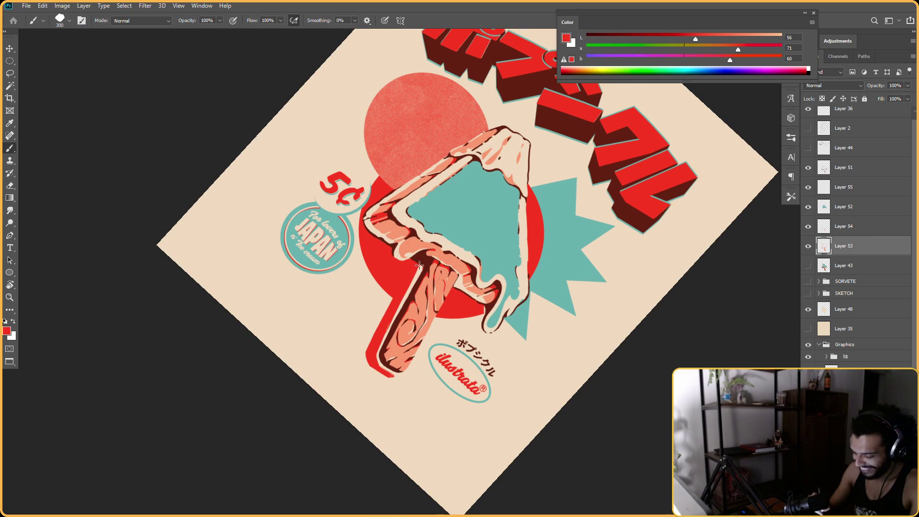
key("r")
left_click_drag(581, 349, 633, 211)
key("Escape")
left_click_drag(644, 147, 595, 196)
left_click_drag(570, 131, 599, 176)
key("Escape")
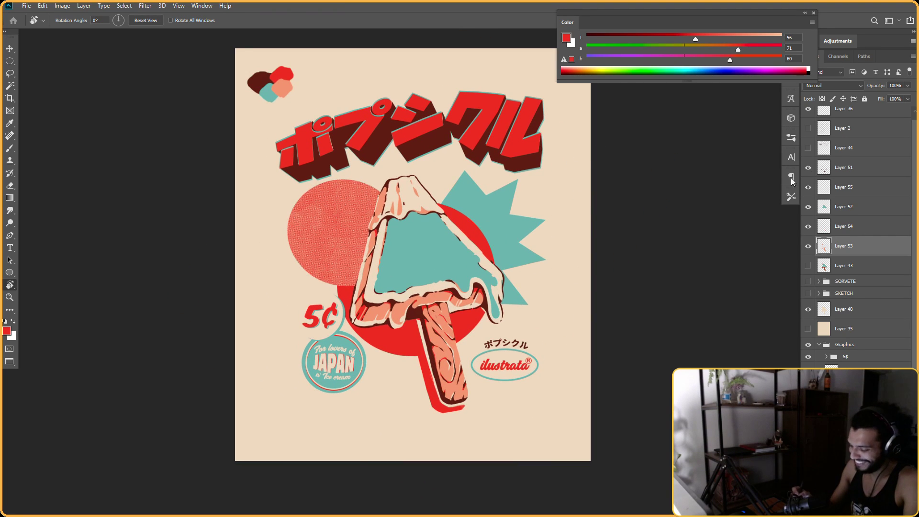
Examine the poster upside down and upright, comparing the popsicle with and without Layer 53
left_click_drag(624, 215, 551, 307)
left_click_drag(597, 276, 578, 301)
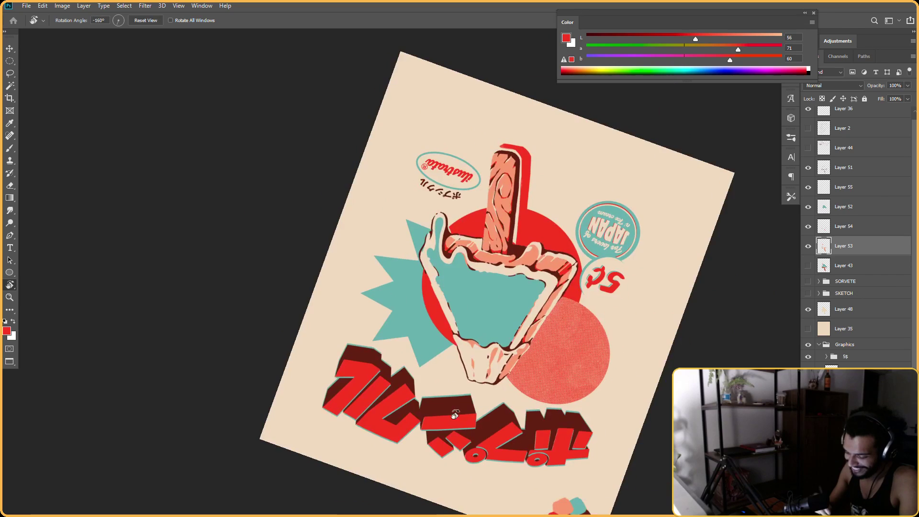
key("Escape")
left_click_drag(501, 256, 549, 255)
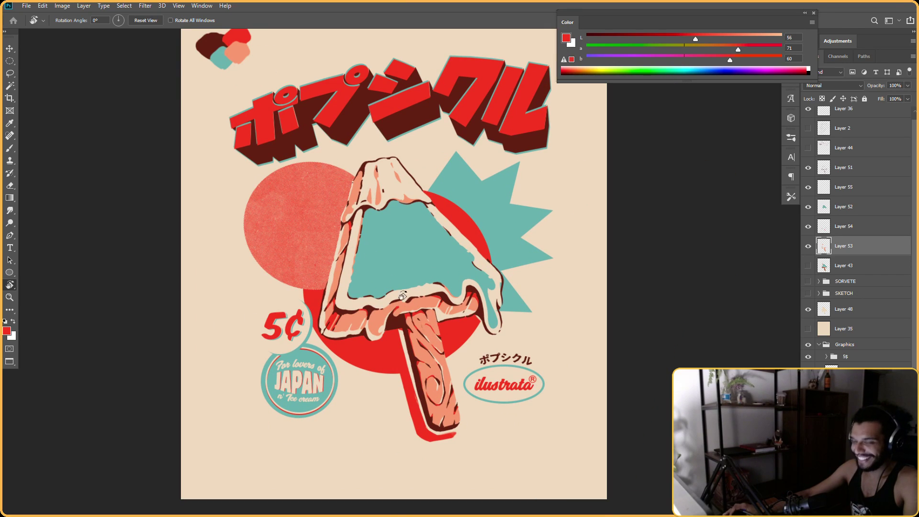
left_click_drag(358, 261, 467, 259)
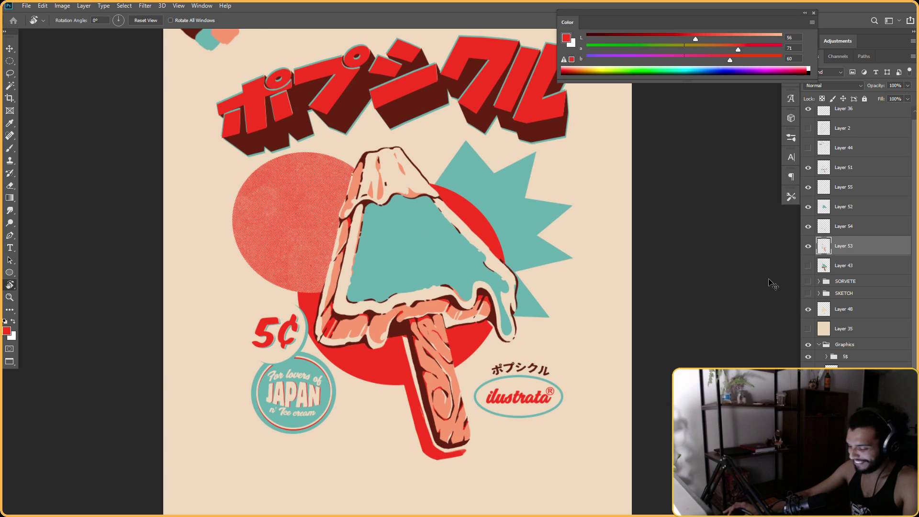
left_click(809, 246)
left_click(809, 246)
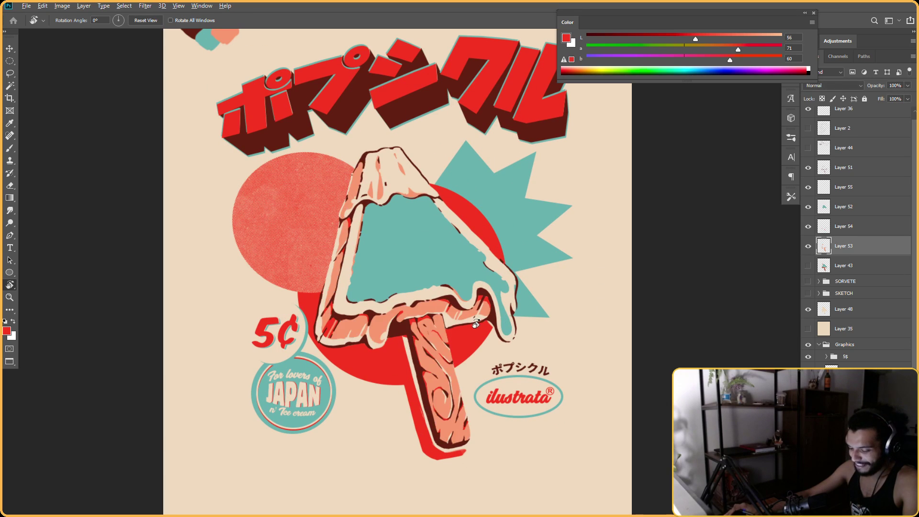
left_click_drag(475, 325, 494, 330)
Sample the salmon of the popsicle's narrow side as the brush colour
key("b")
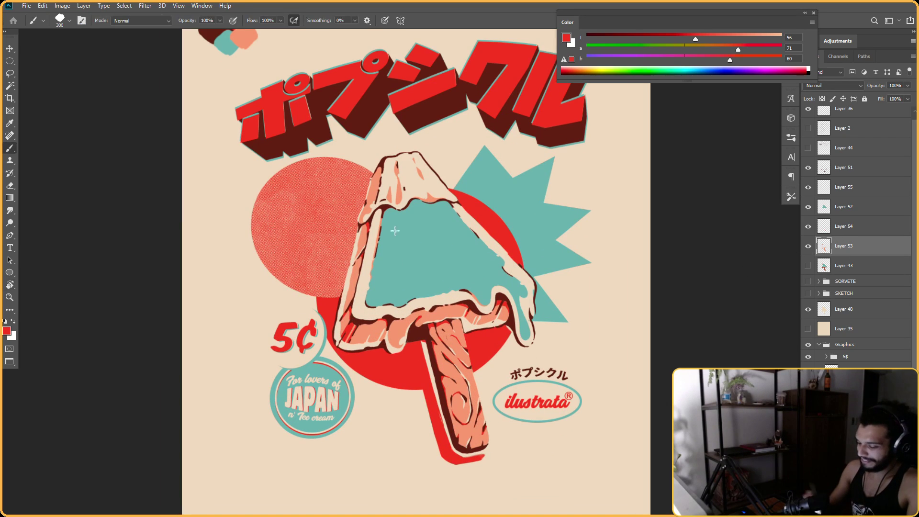
left_click(356, 275, "alt")
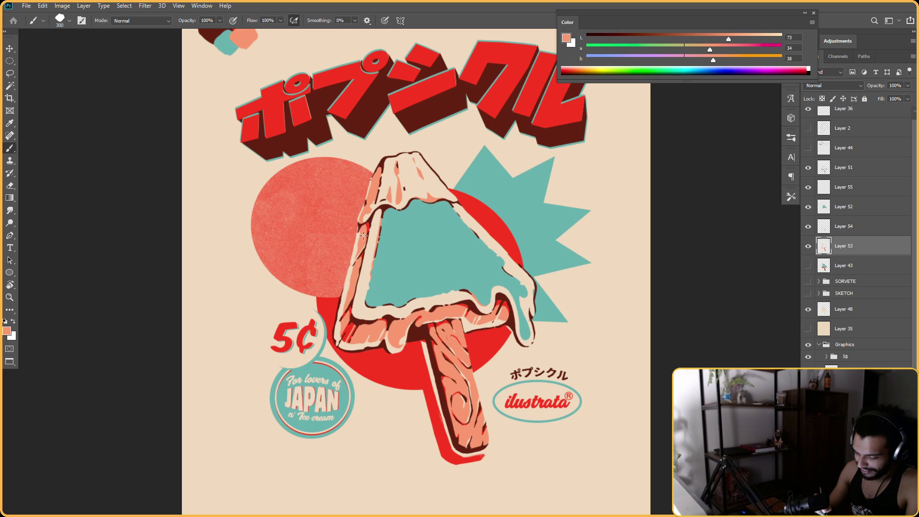
left_click_drag(559, 183, 573, 138)
key("r")
mouse_move(625, 150)
left_mouse_down()
mouse_move(648, 150)
mouse_move(627, 150)
left_mouse_up()
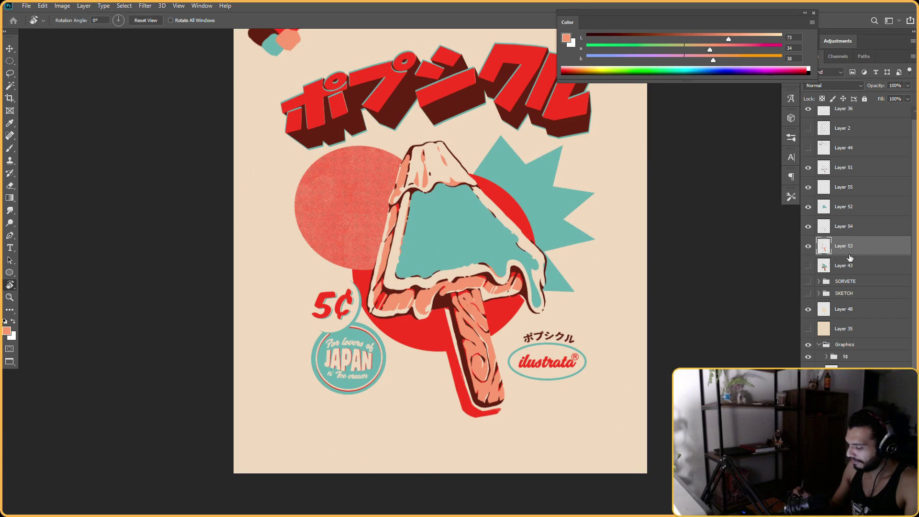
key("b")
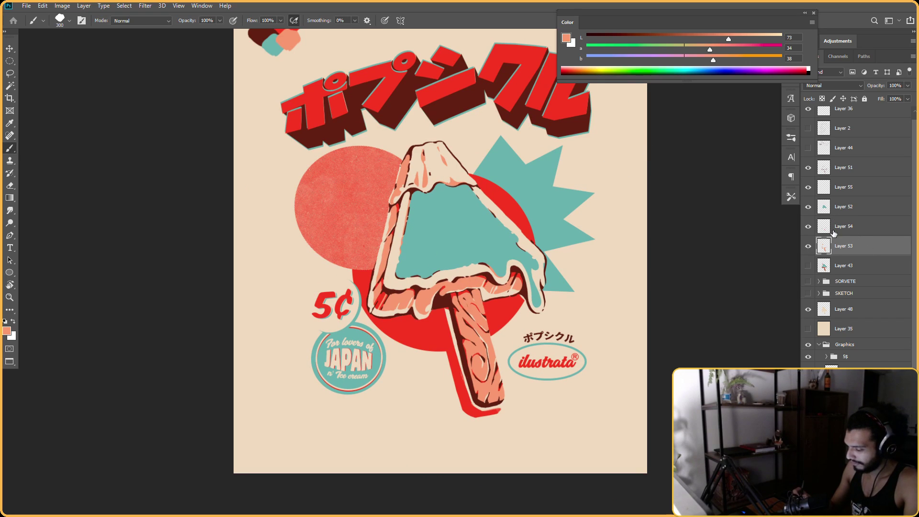
Switch to Layer 55, check its contents by hiding and showing it, and sample cream from the popsicle's edge
left_click(833, 224)
left_click(837, 192)
left_click(808, 187)
left_click(808, 187)
left_click(522, 291, "alt")
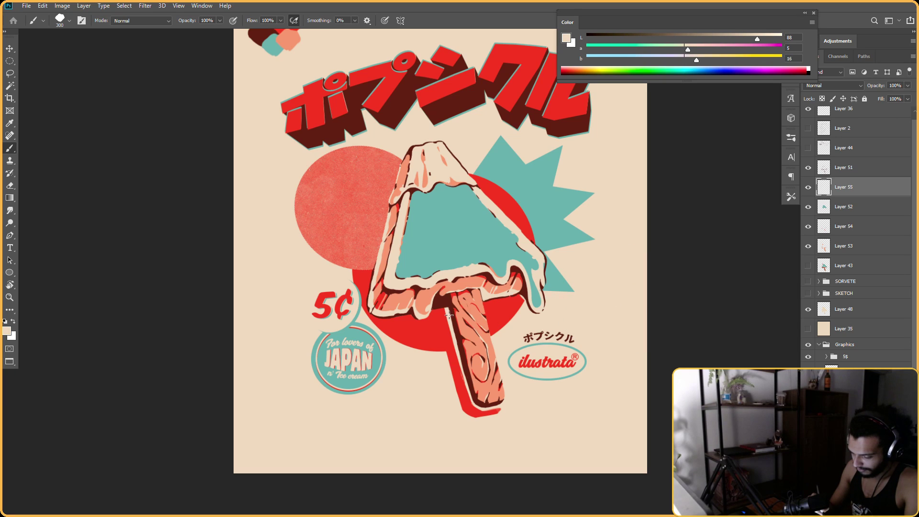
Examine the popsicle's edges upright and from several rotated angles, comparing them with earlier history states
scroll(503, 258, "down", 2)
key("r")
left_click_drag(519, 245, 433, 379)
key("Escape")
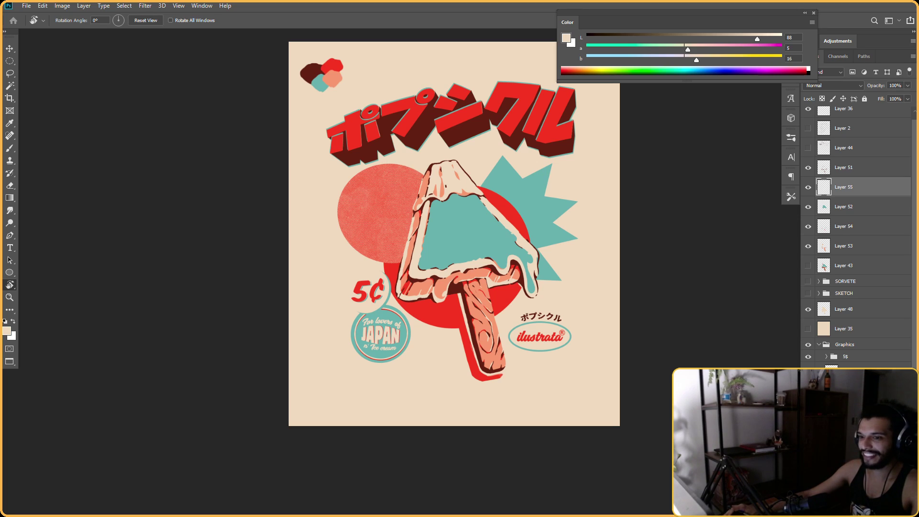
left_click_drag(603, 311, 546, 327)
left_click_drag(622, 239, 512, 376)
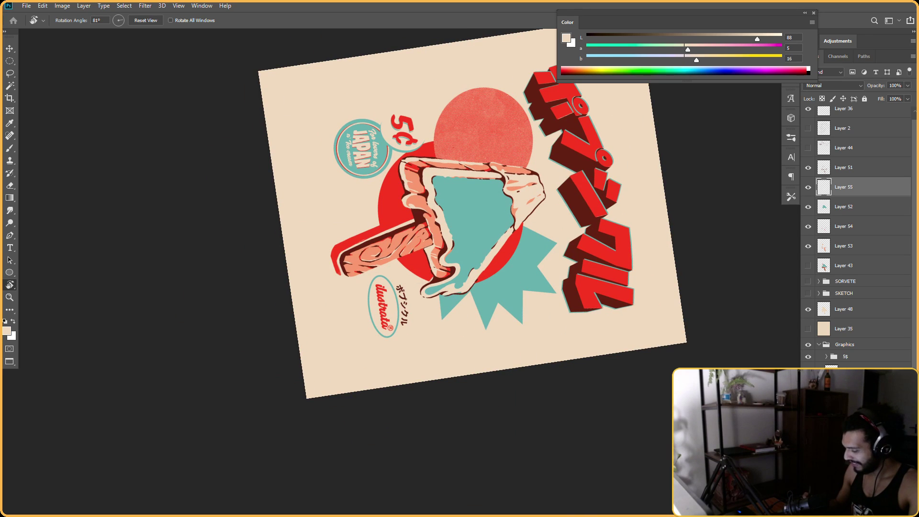
key("ctrl+z")
key("ctrl+z")
key("ctrl+shift+z")
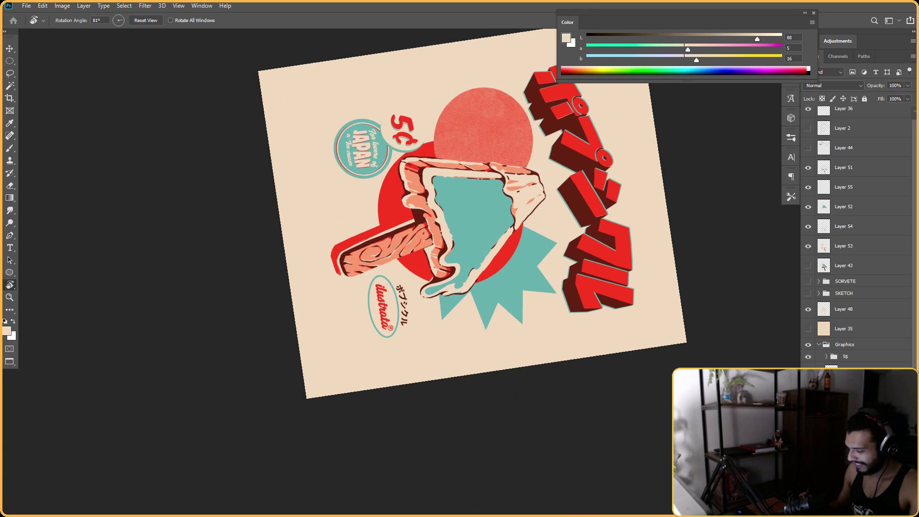
key("Escape")
left_click_drag(617, 316, 617, 297)
left_click_drag(622, 227, 630, 283)
left_click_drag(599, 246, 608, 273)
scroll(606, 277, "down", 3)
scroll(856, 237, "down", 2)
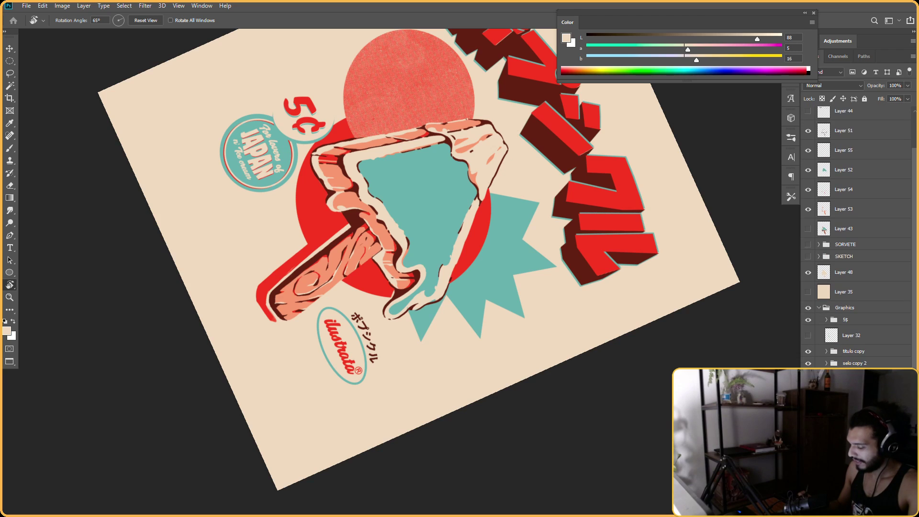
scroll(856, 237, "down", 2)
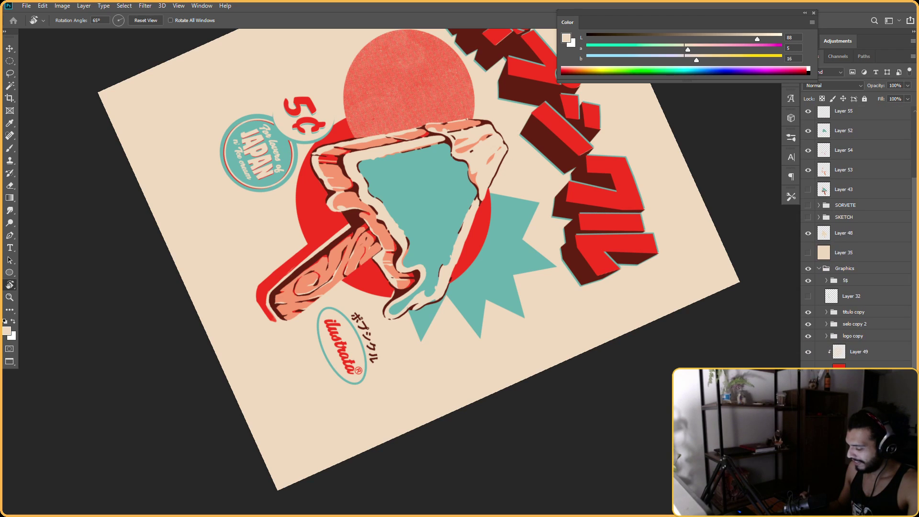
Sample the red of the large circle beside the popsicle's long melting edge as the brush colour
key("alt+bracketleft")
key("alt+bracketleft")
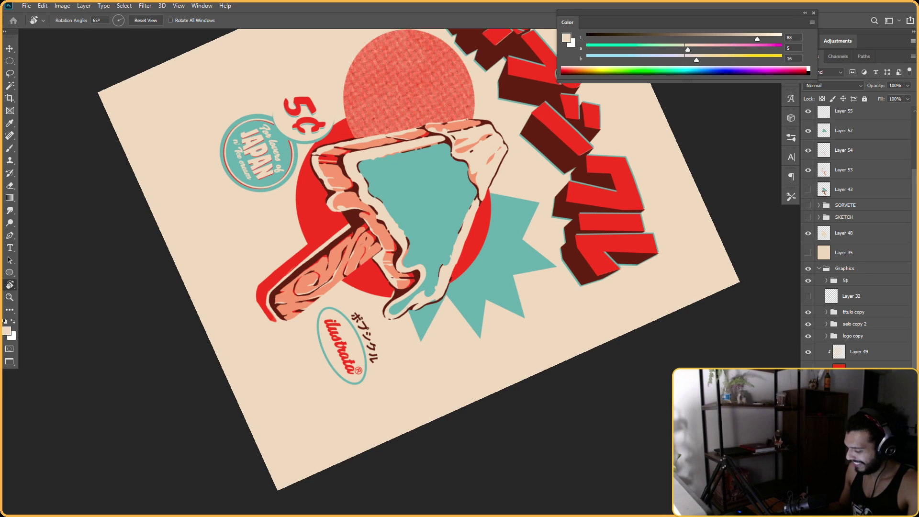
key("b")
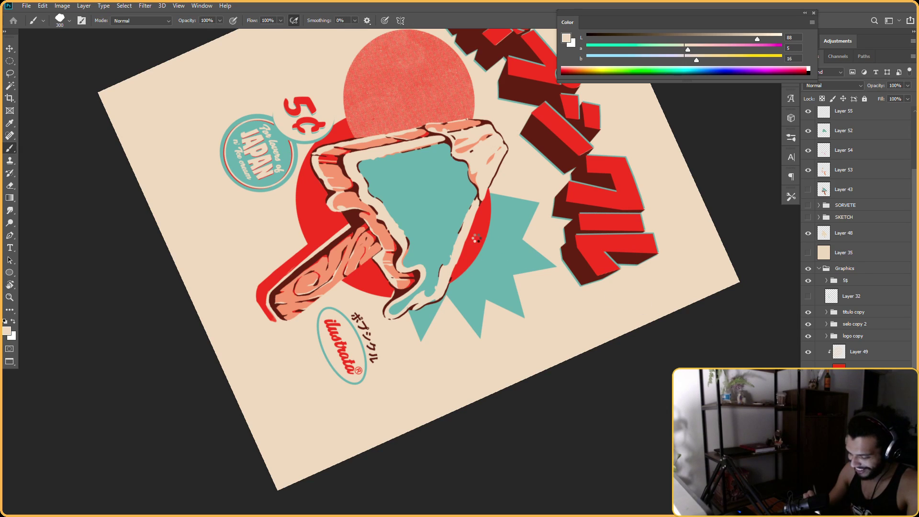
left_click(458, 261, "alt")
key("r")
left_click_drag(463, 241, 471, 244)
key("b")
left_click(467, 260, "alt")
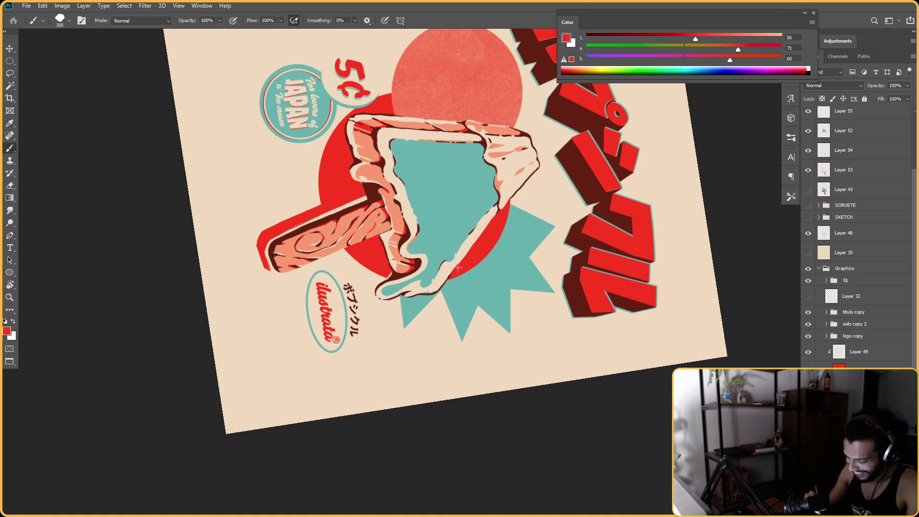
Inspect what Layer 54 contributes to the popsicle by hiding and showing it with the canvas rotated
key("r")
mouse_move(460, 260)
left_mouse_down()
mouse_move(507, 335)
mouse_move(524, 421)
left_mouse_up()
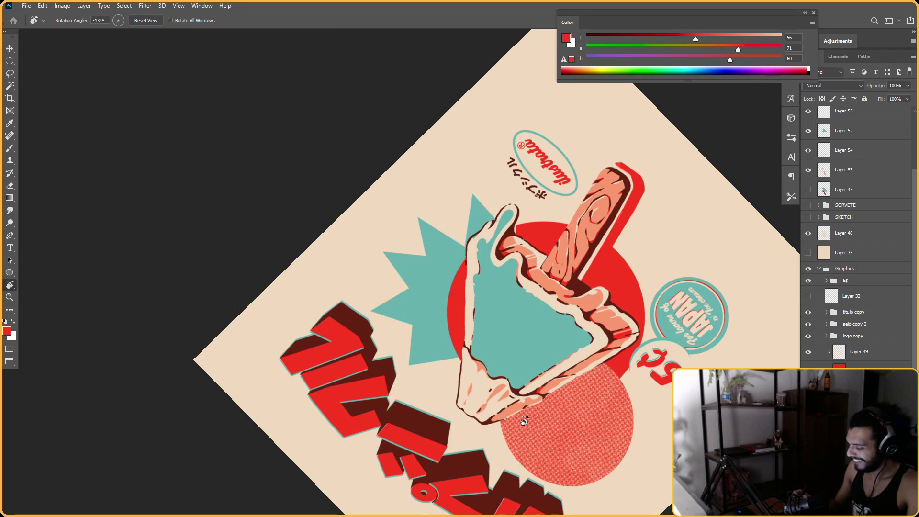
scroll(842, 268, "up", 3)
left_click(809, 219)
left_click(809, 218)
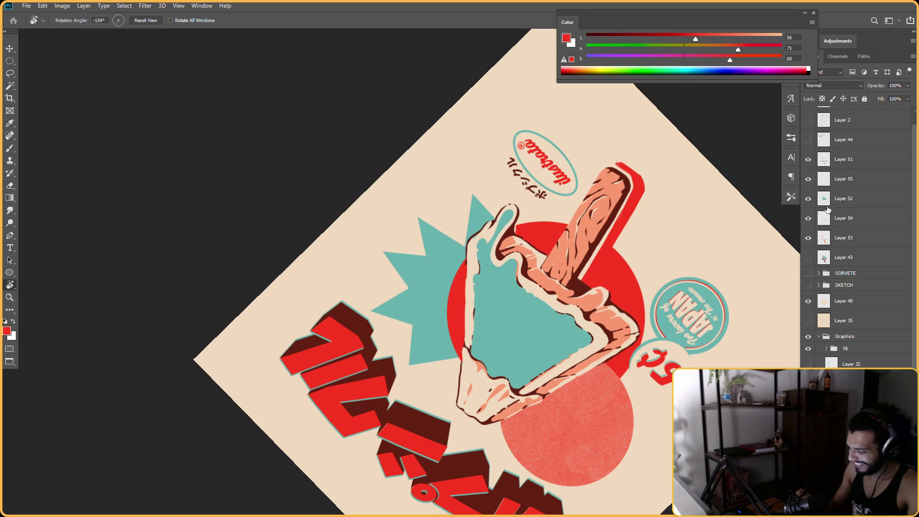
left_click(823, 178)
left_click_drag(678, 196, 671, 239)
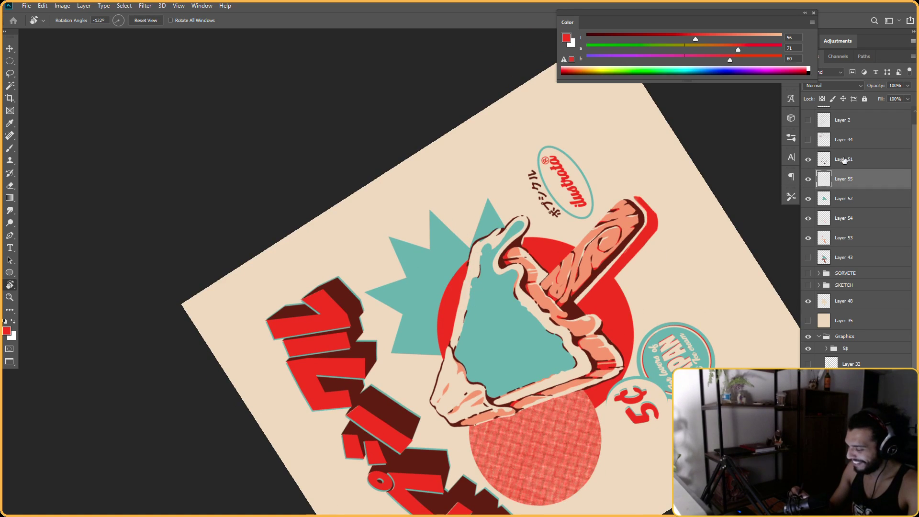
key("e")
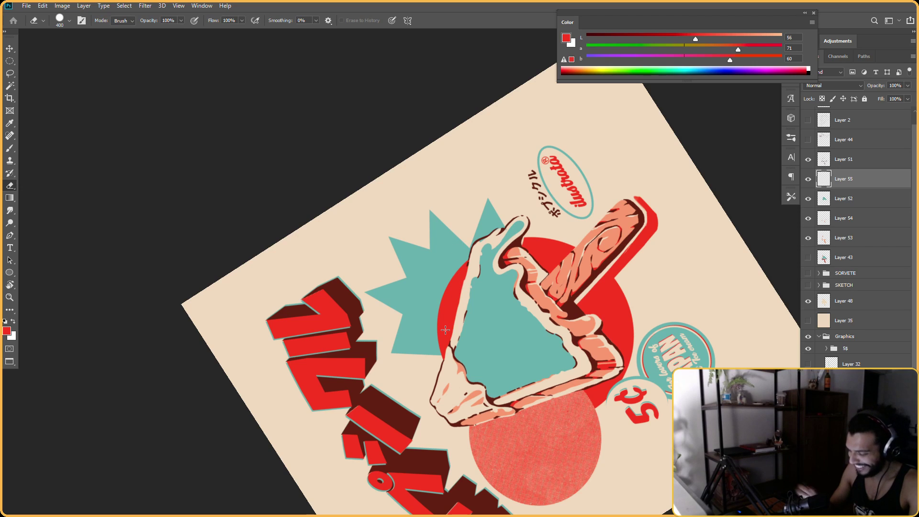
left_click(809, 218)
left_click(808, 219)
Switch to Layer 48 and sample the cream of the popsicle's melting edge as the brush colour
left_click(833, 301)
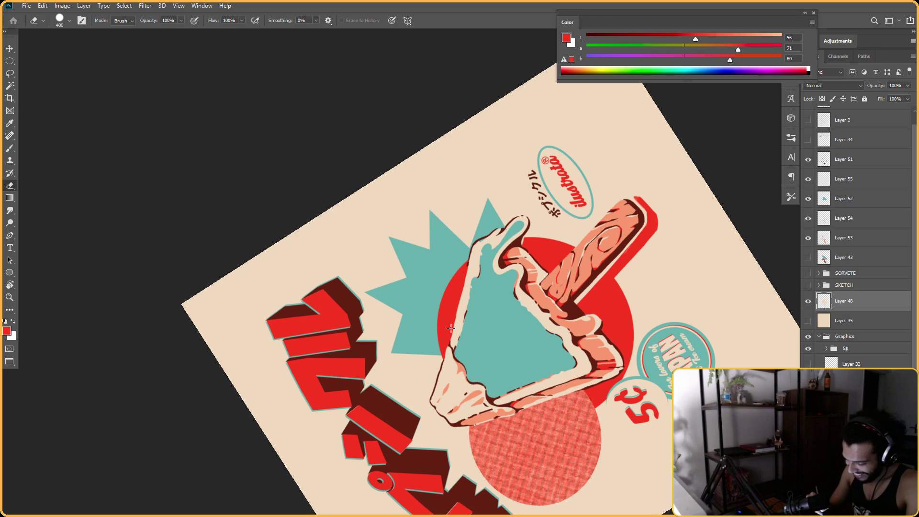
key("r")
left_click_drag(470, 264, 472, 267)
key("b")
left_click(472, 268, "alt")
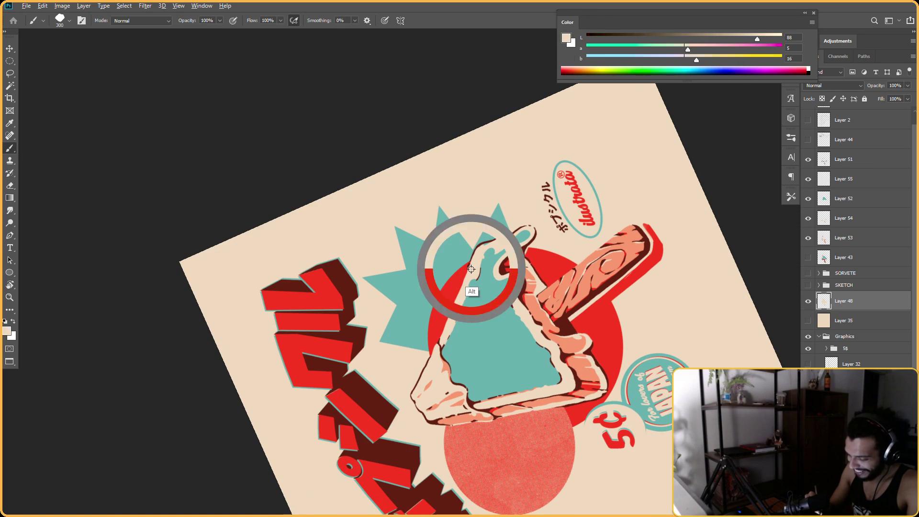
Check the whole poster upright, both zoomed out and closer up
key("ctrl+0")
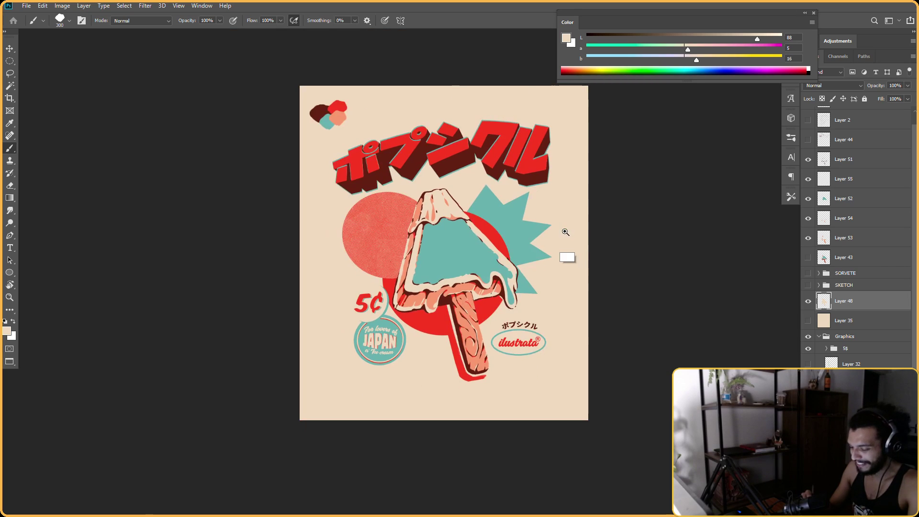
key("r")
left_click_drag(563, 243, 439, 402)
key("Escape")
left_click(510, 363, "ctrl")
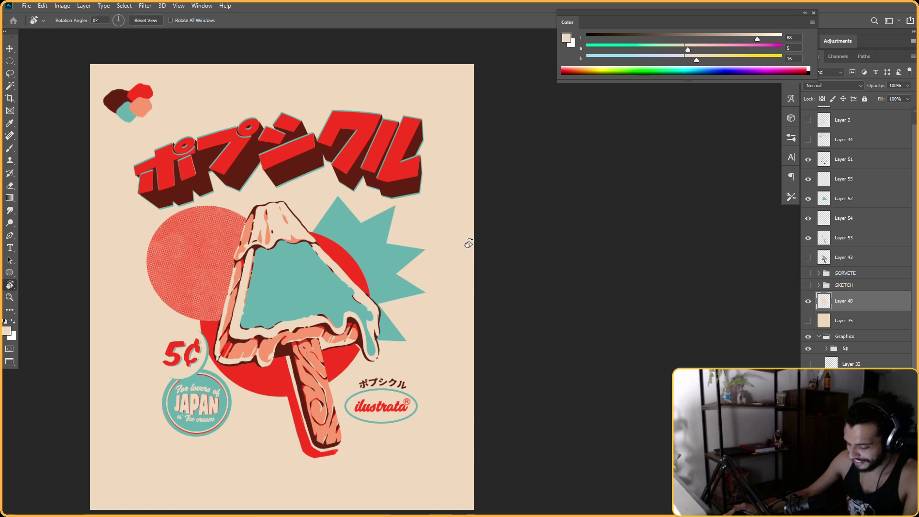
key("ctrl+plus")
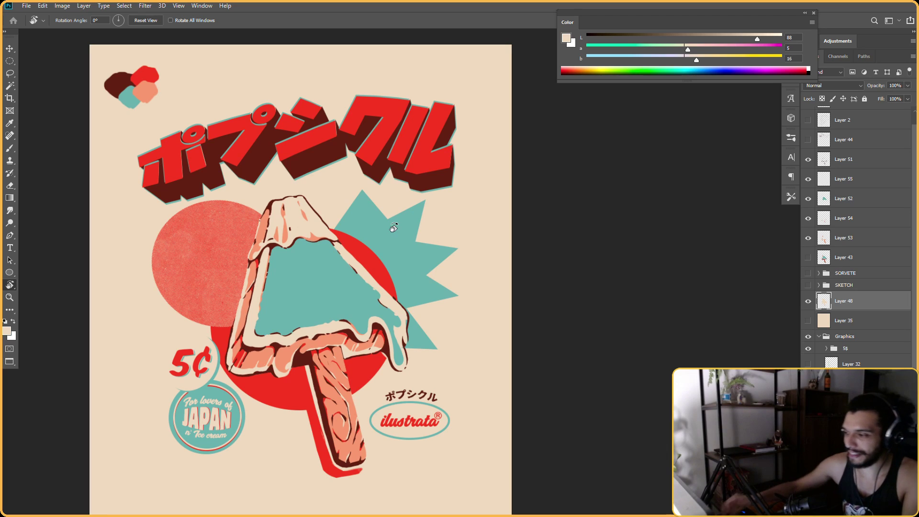